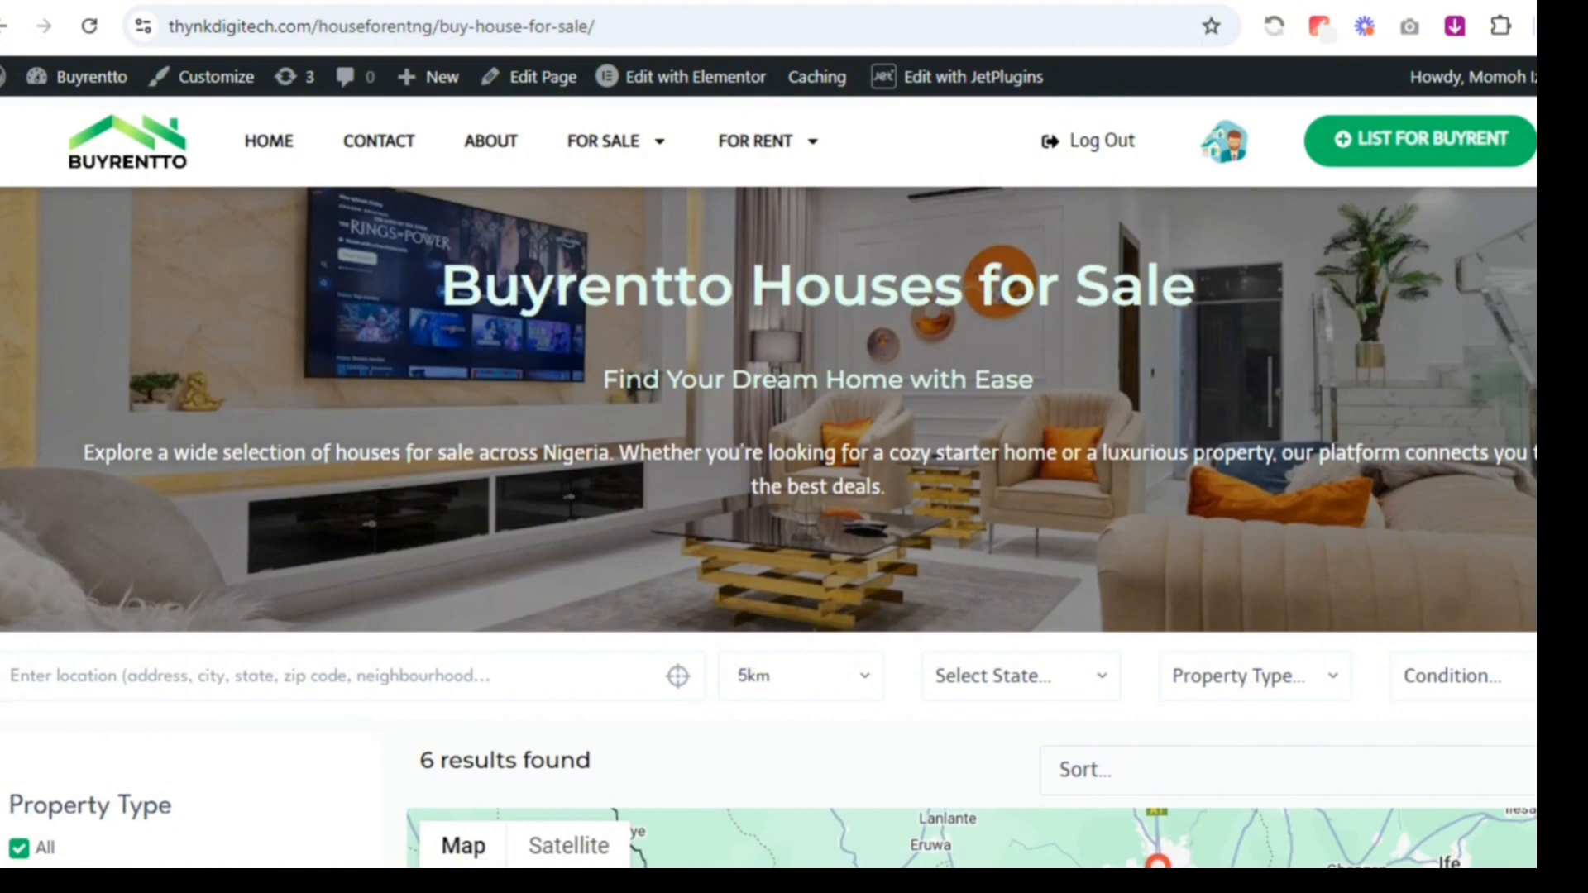
# Filter the houses for sale by the location Ibadan, Nigeria, using the suggested place
pyautogui.scroll(-1, 1345, 387)
pyautogui.scroll(-3, 1341, 345)
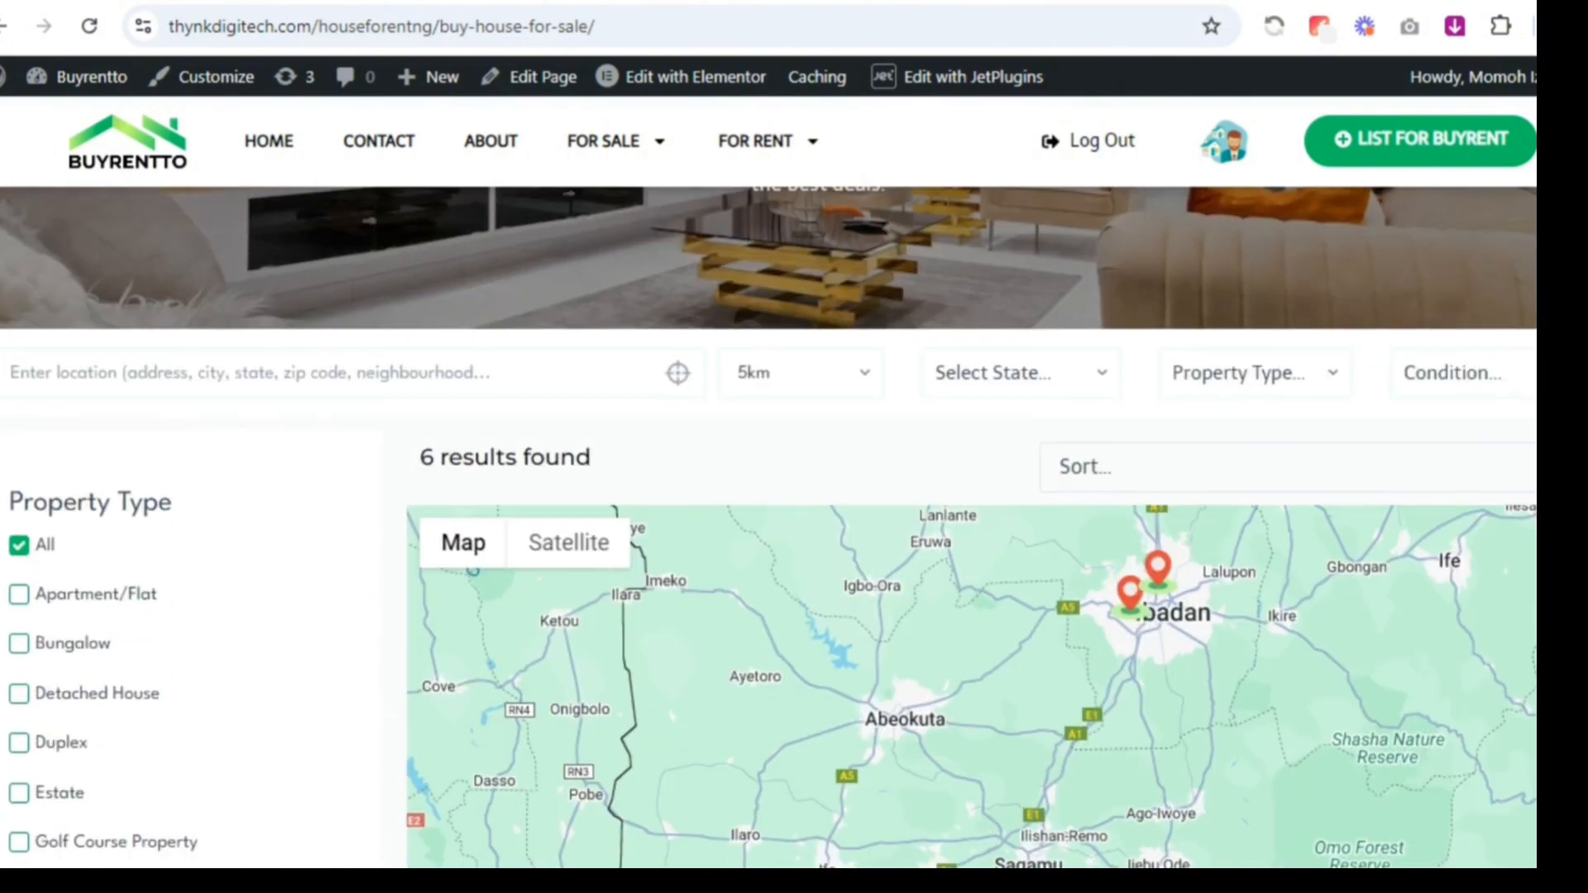
pyautogui.scroll(-1, 1527, 331)
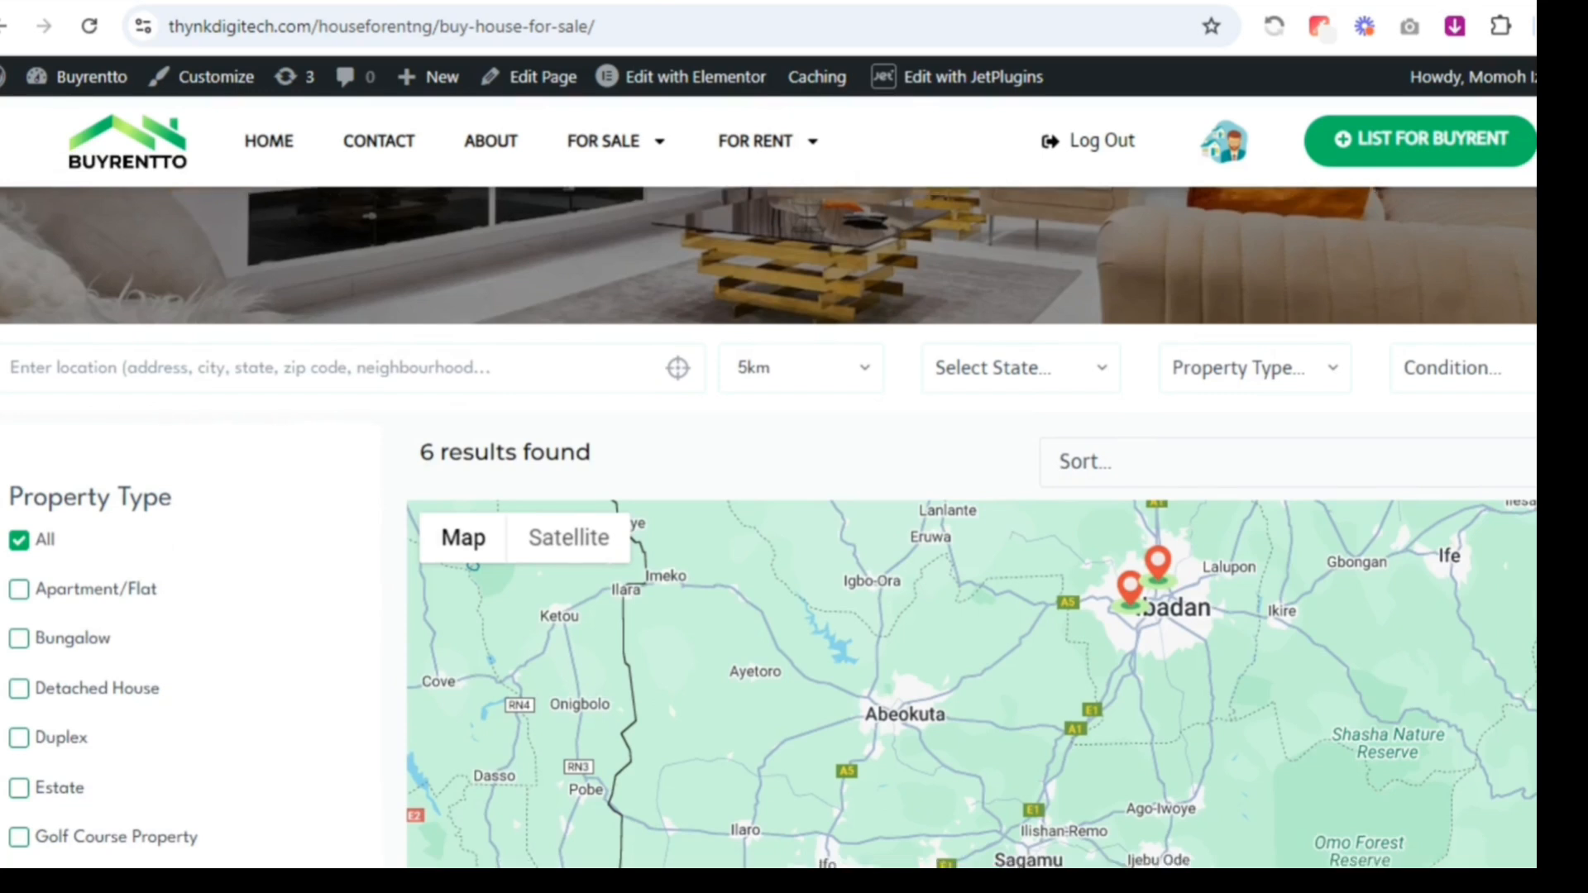
pyautogui.click(443, 342)
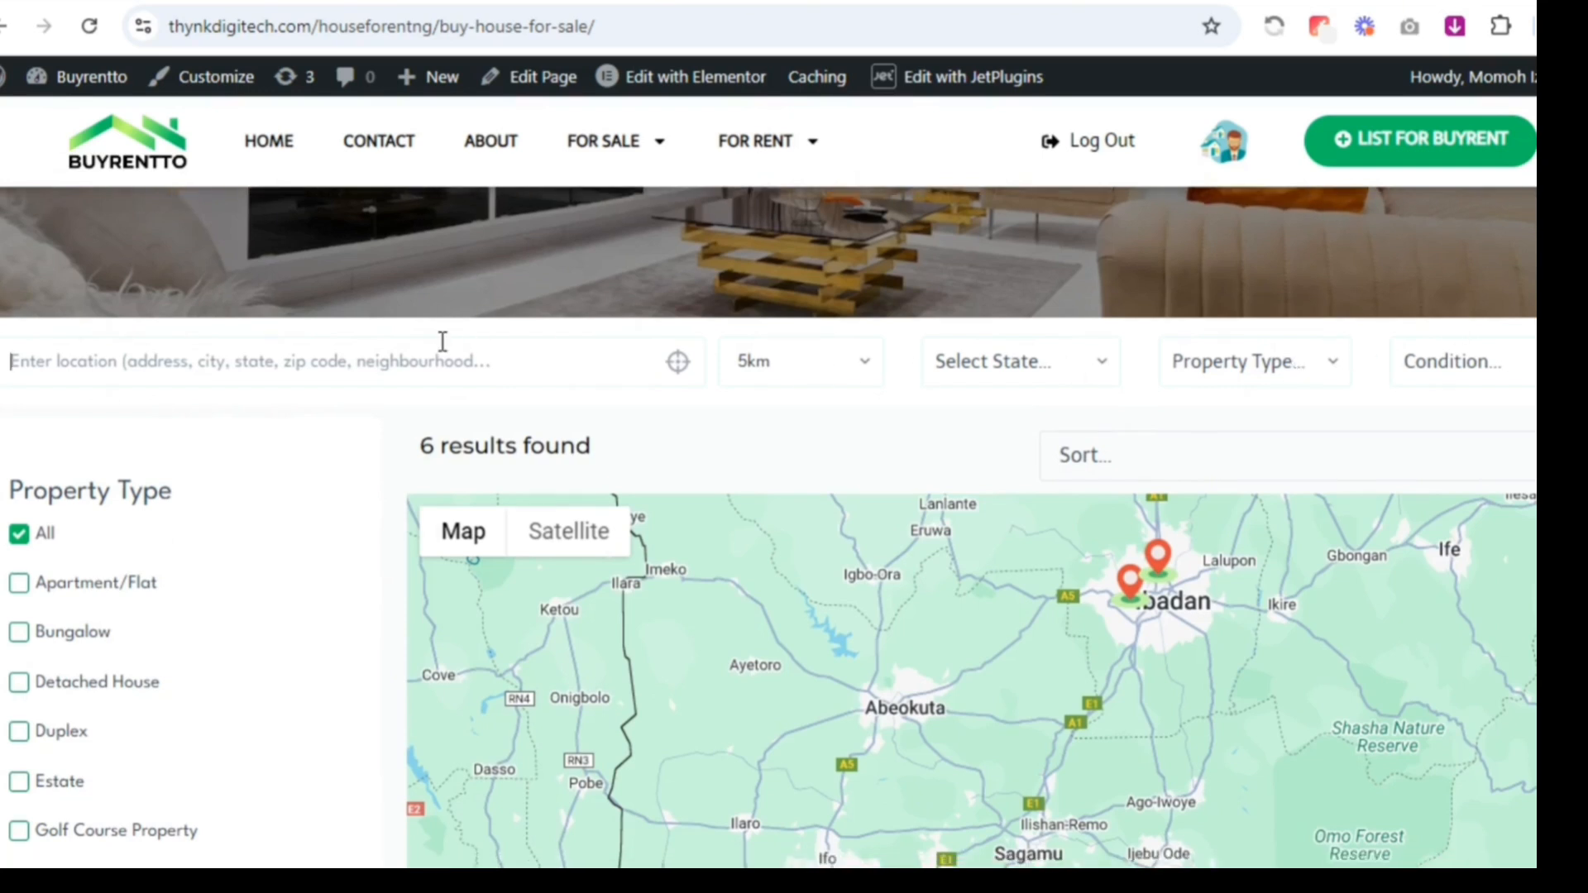
pyautogui.write('Ibada')
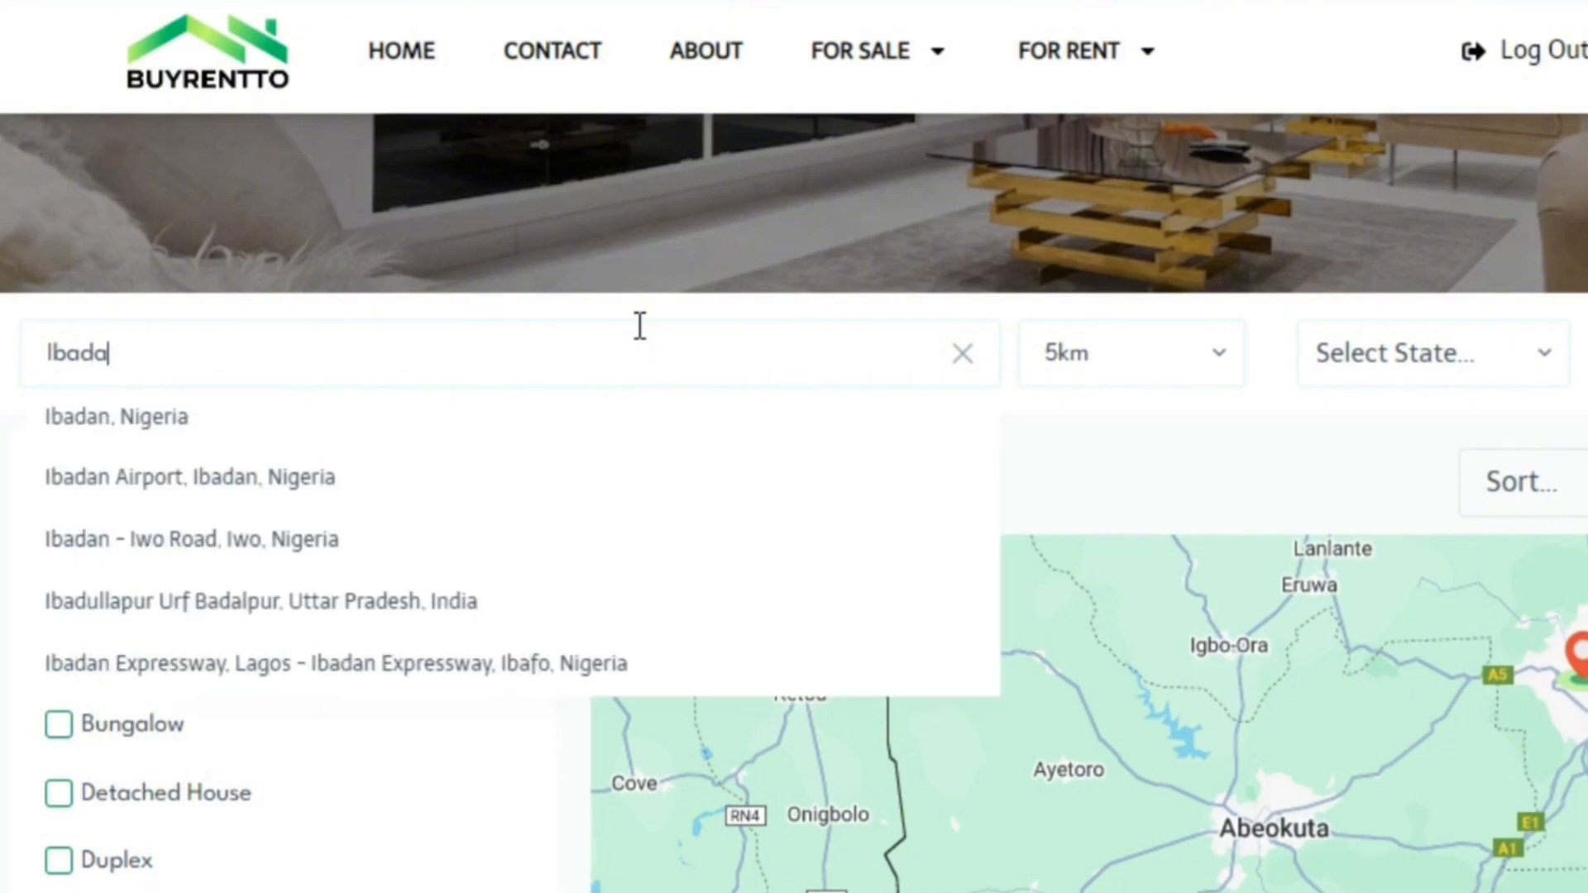
pyautogui.write('n')
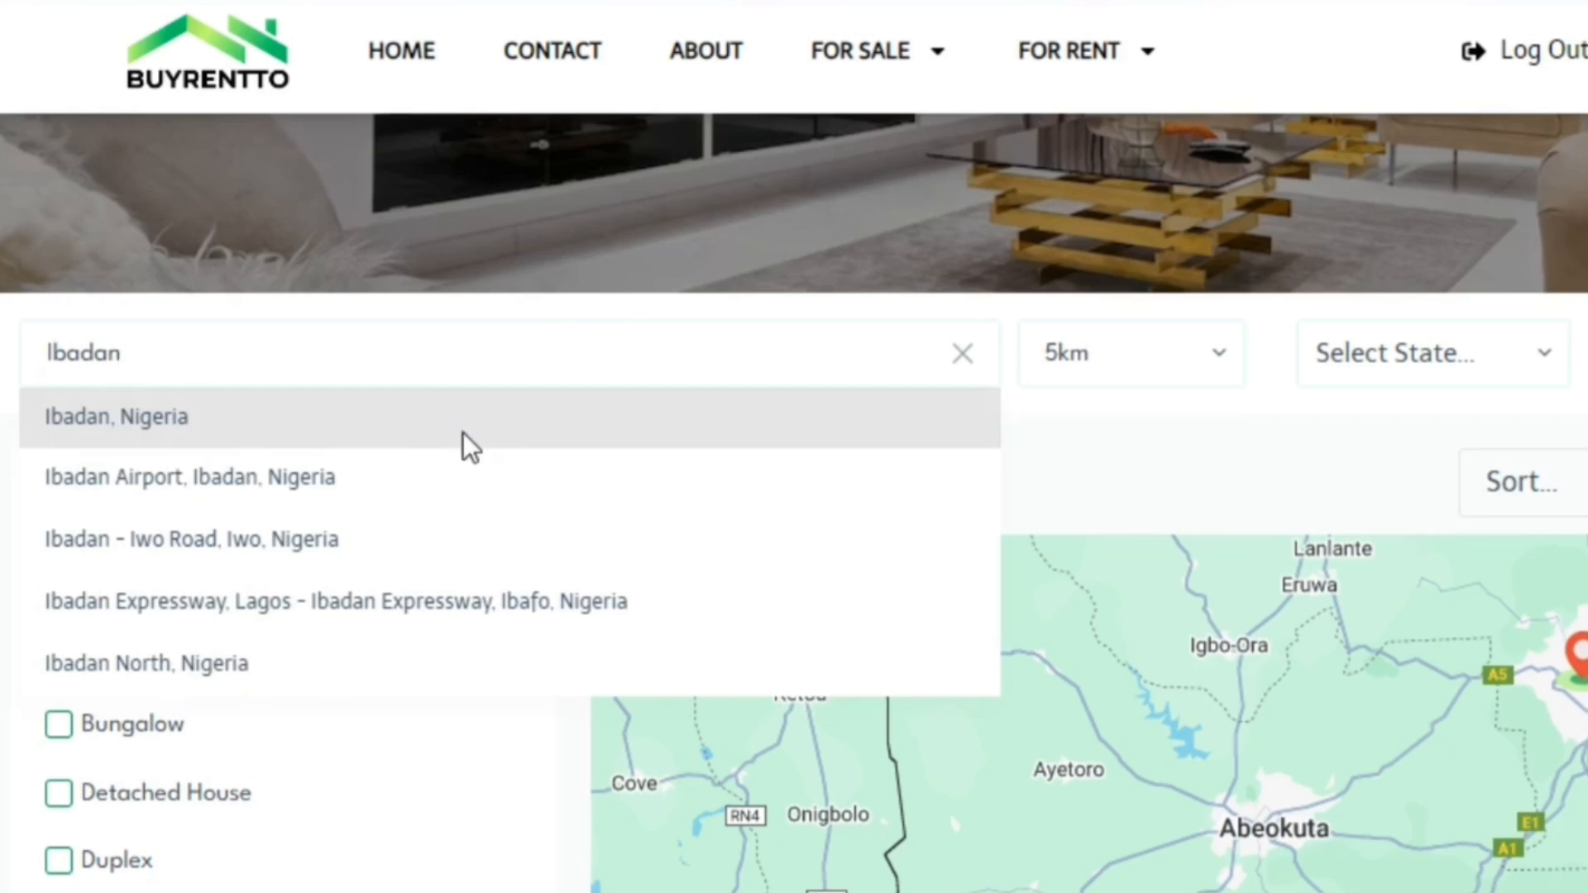
pyautogui.click(463, 433)
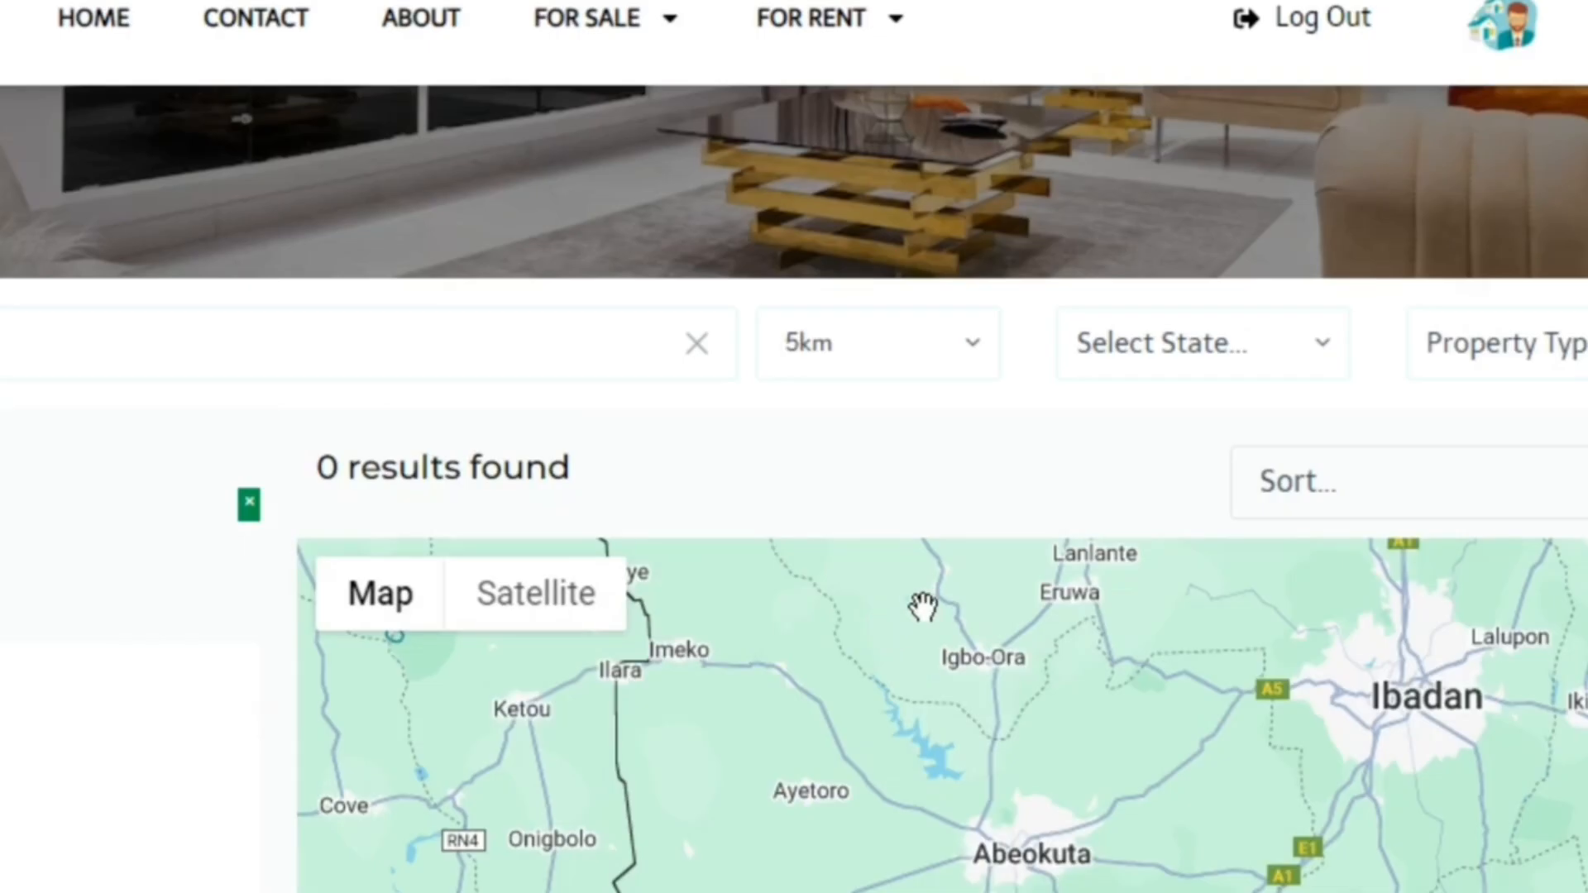
# Set the search radius around Ibadan to 10km and check the results on the map
pyautogui.click(868, 379)
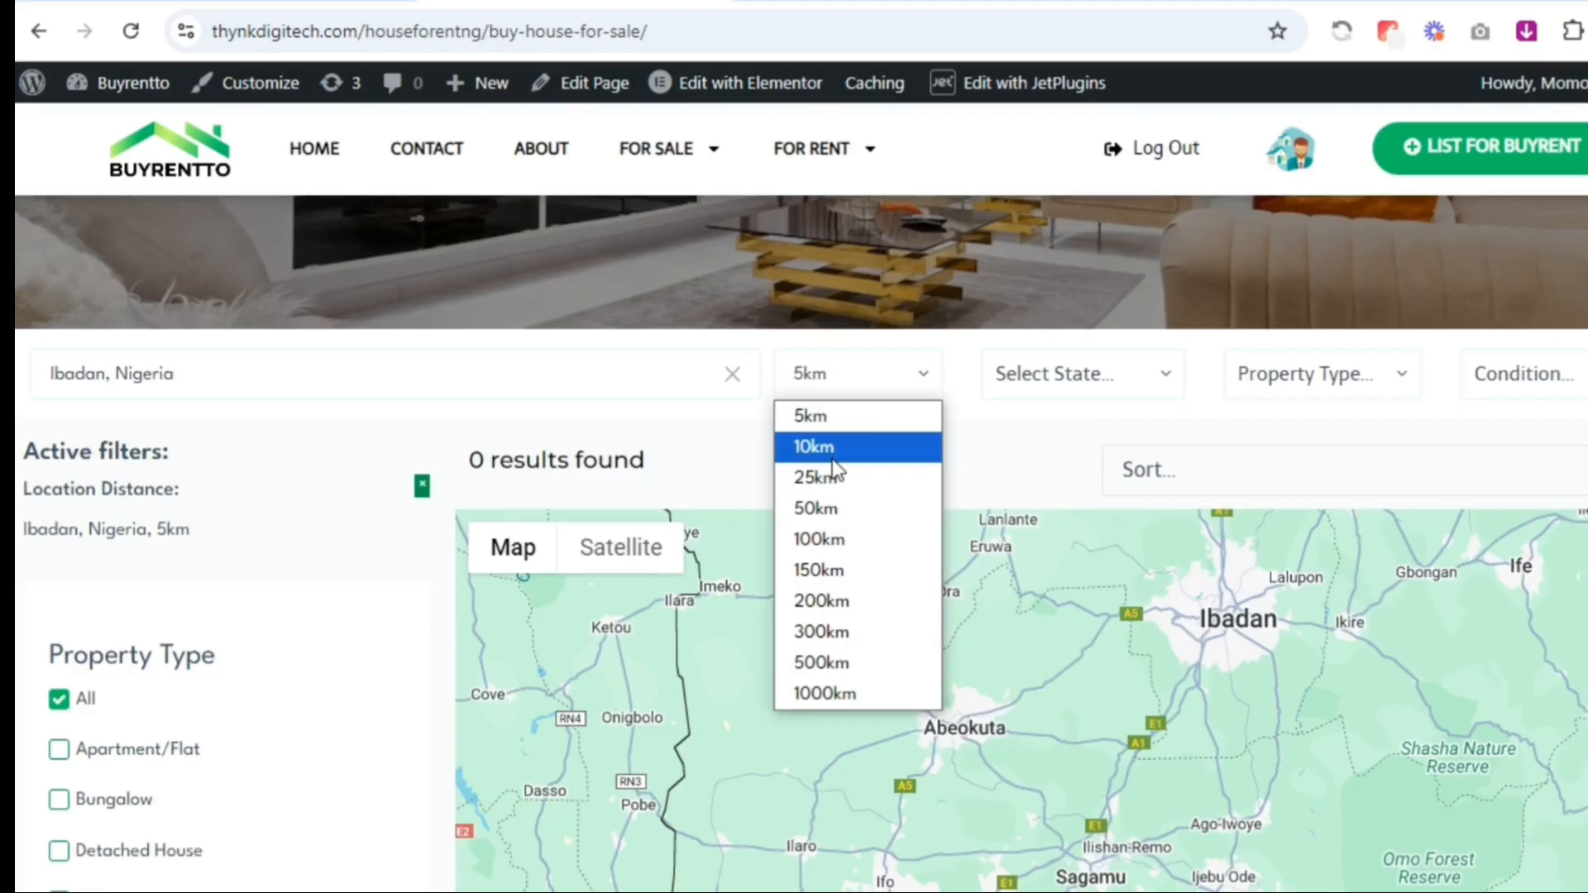
pyautogui.click(815, 447)
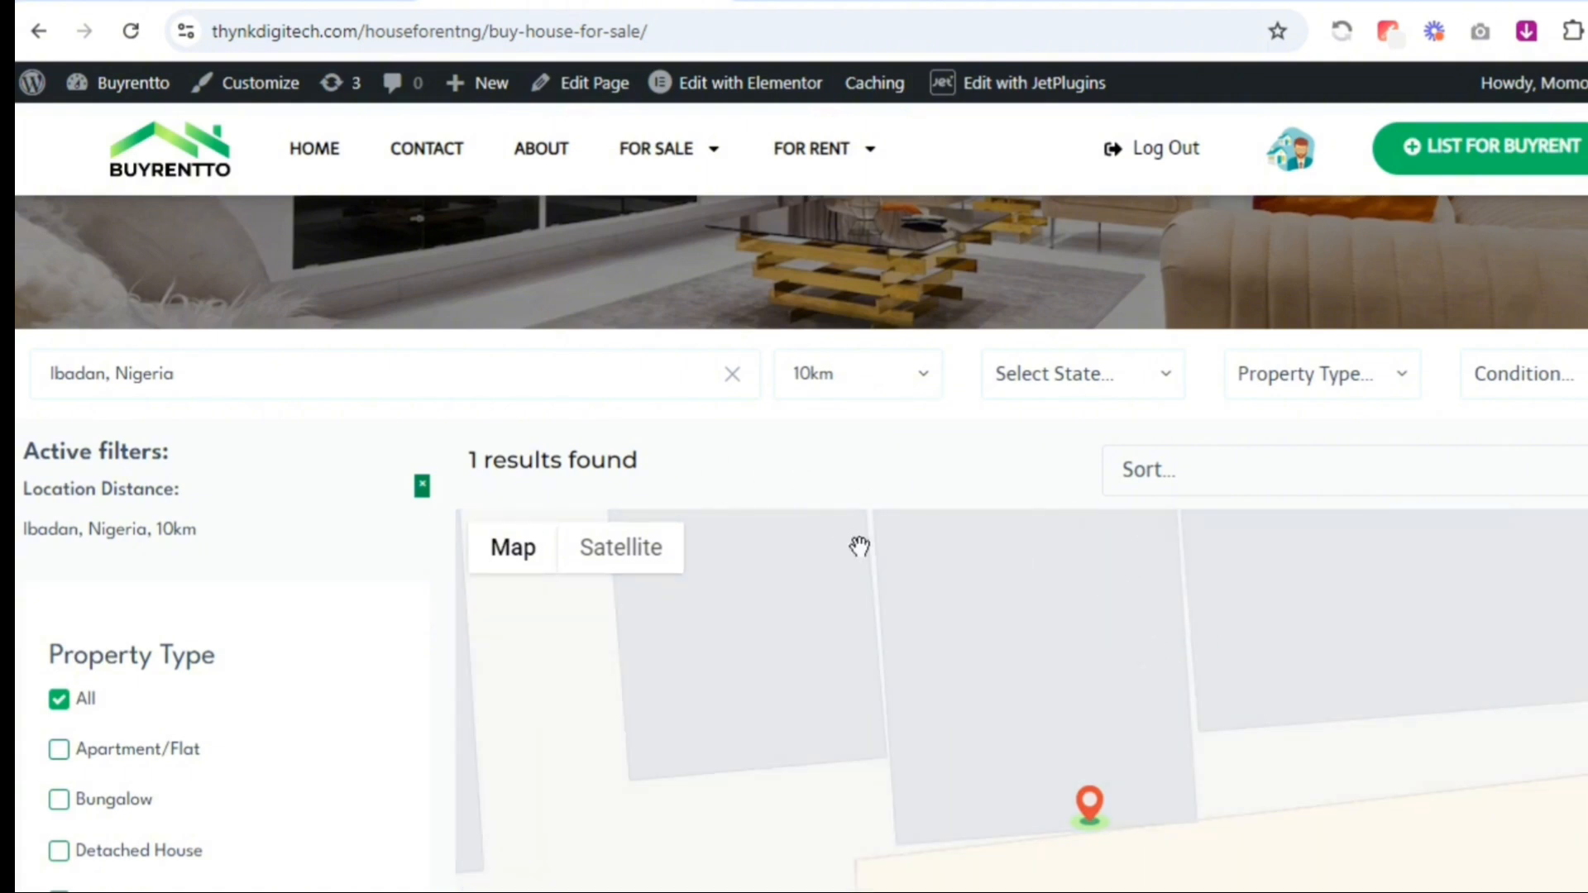
pyautogui.scroll(-1, 794, 538)
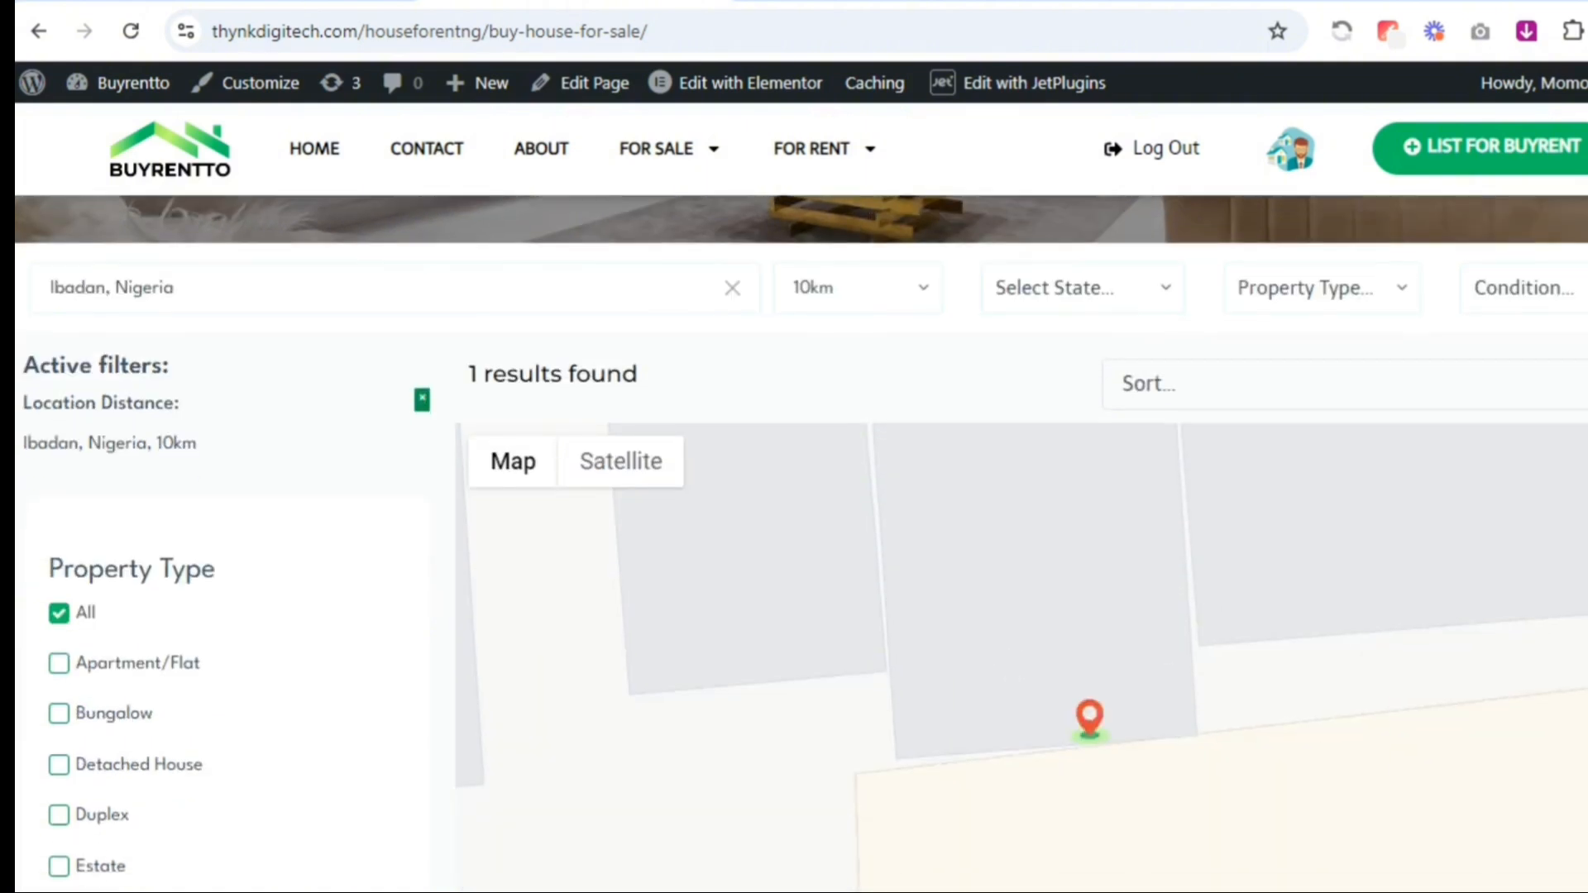
pyautogui.scroll(3, 845, 248)
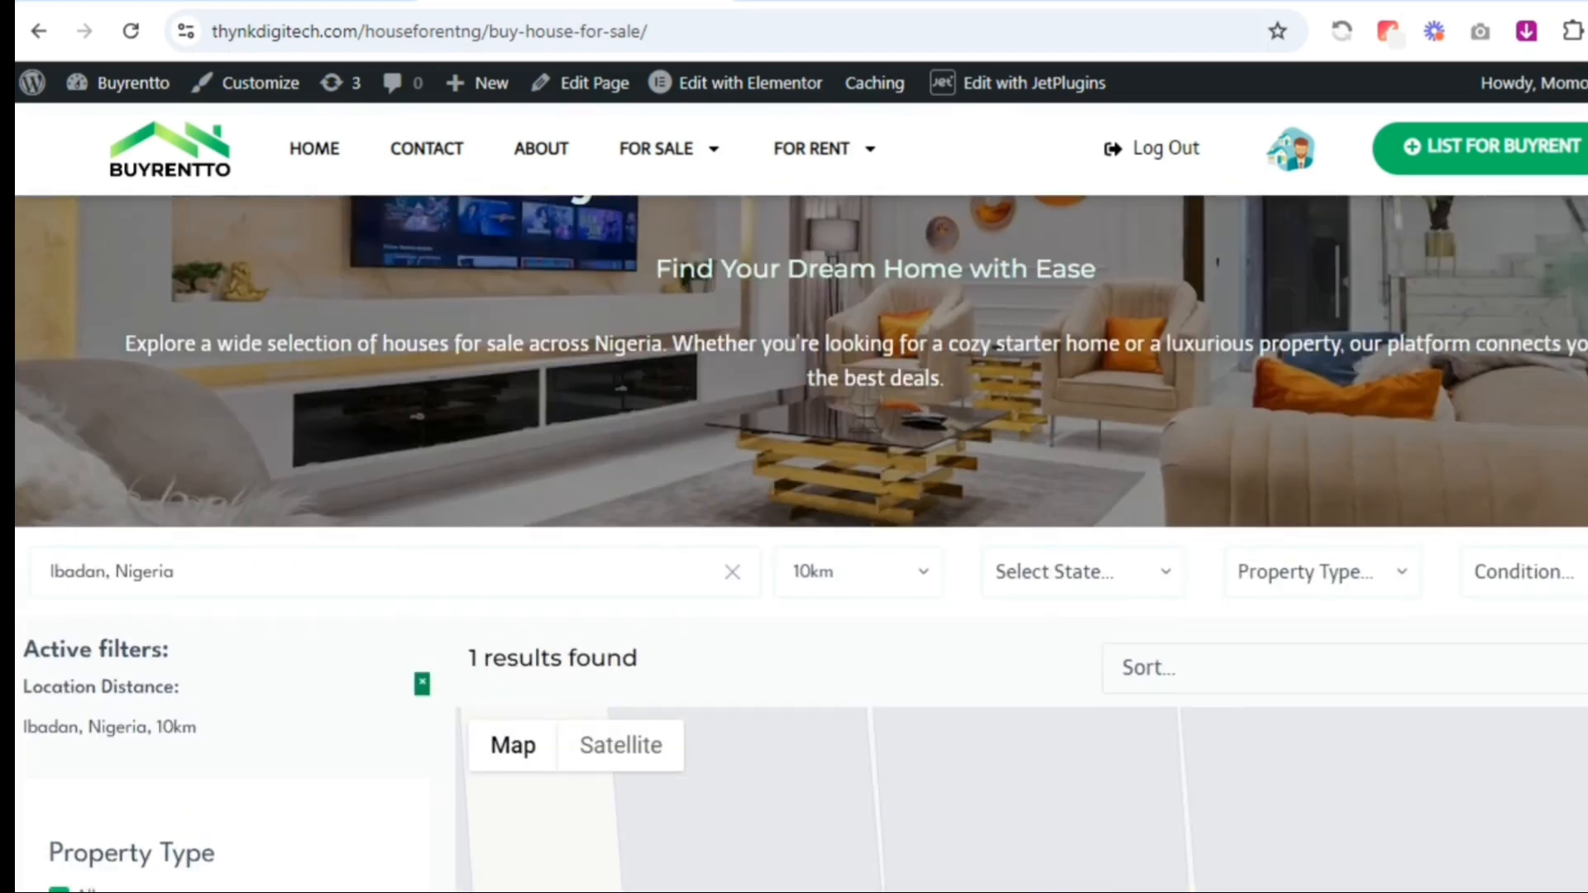
pyautogui.scroll(1, 1439, 290)
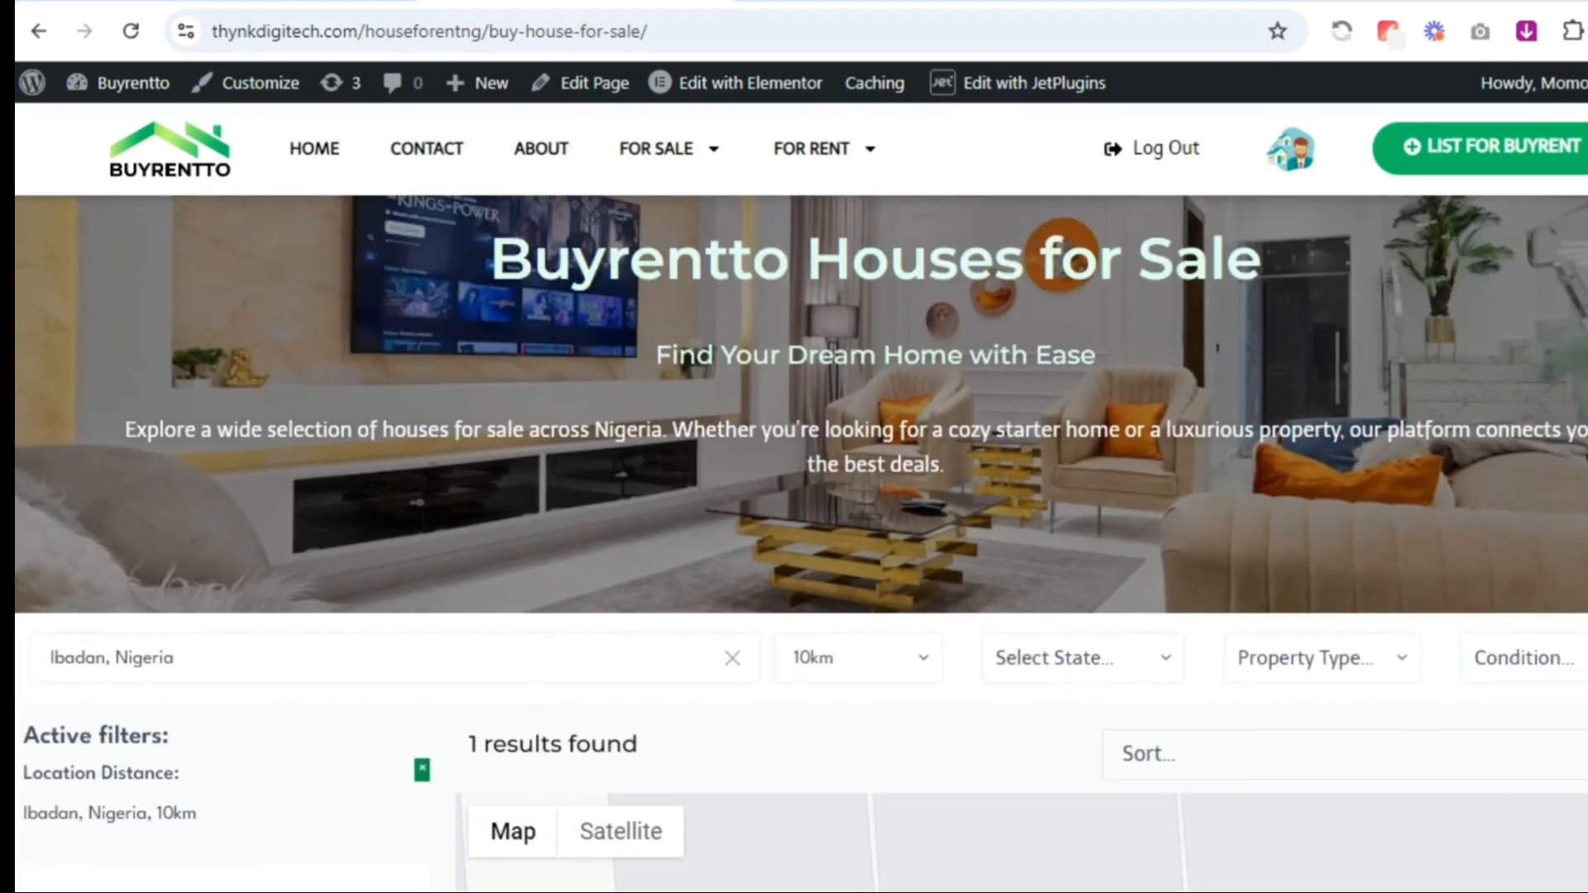
pyautogui.scroll(-4, 1460, 277)
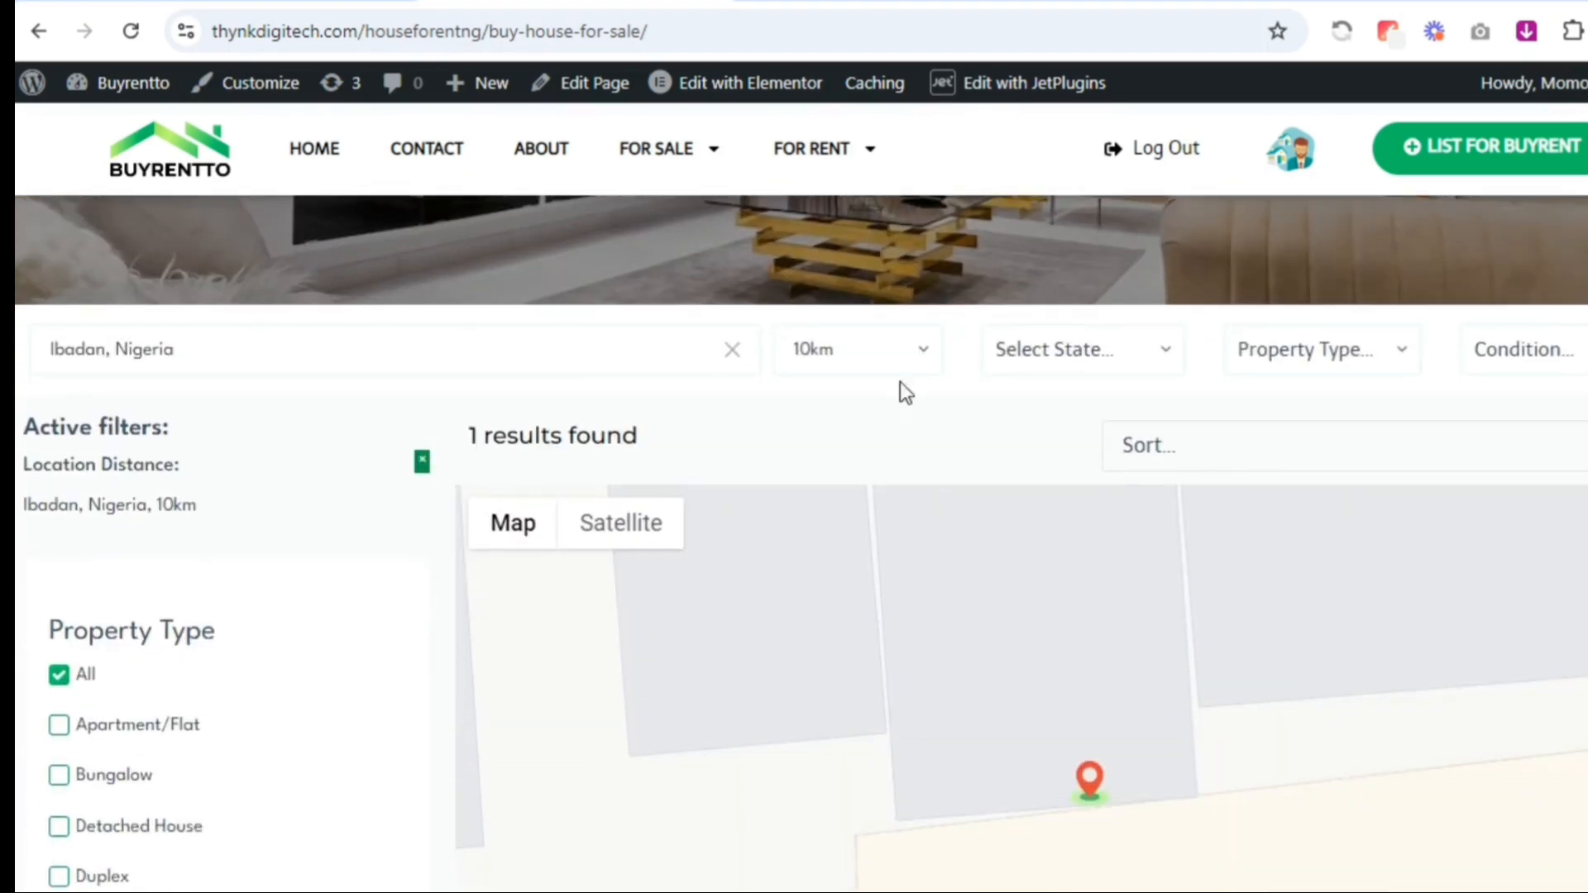
# Set the search radius around Ibadan to 25km and review the matching houses on the map and in the listings
pyautogui.click(836, 340)
pyautogui.click(830, 452)
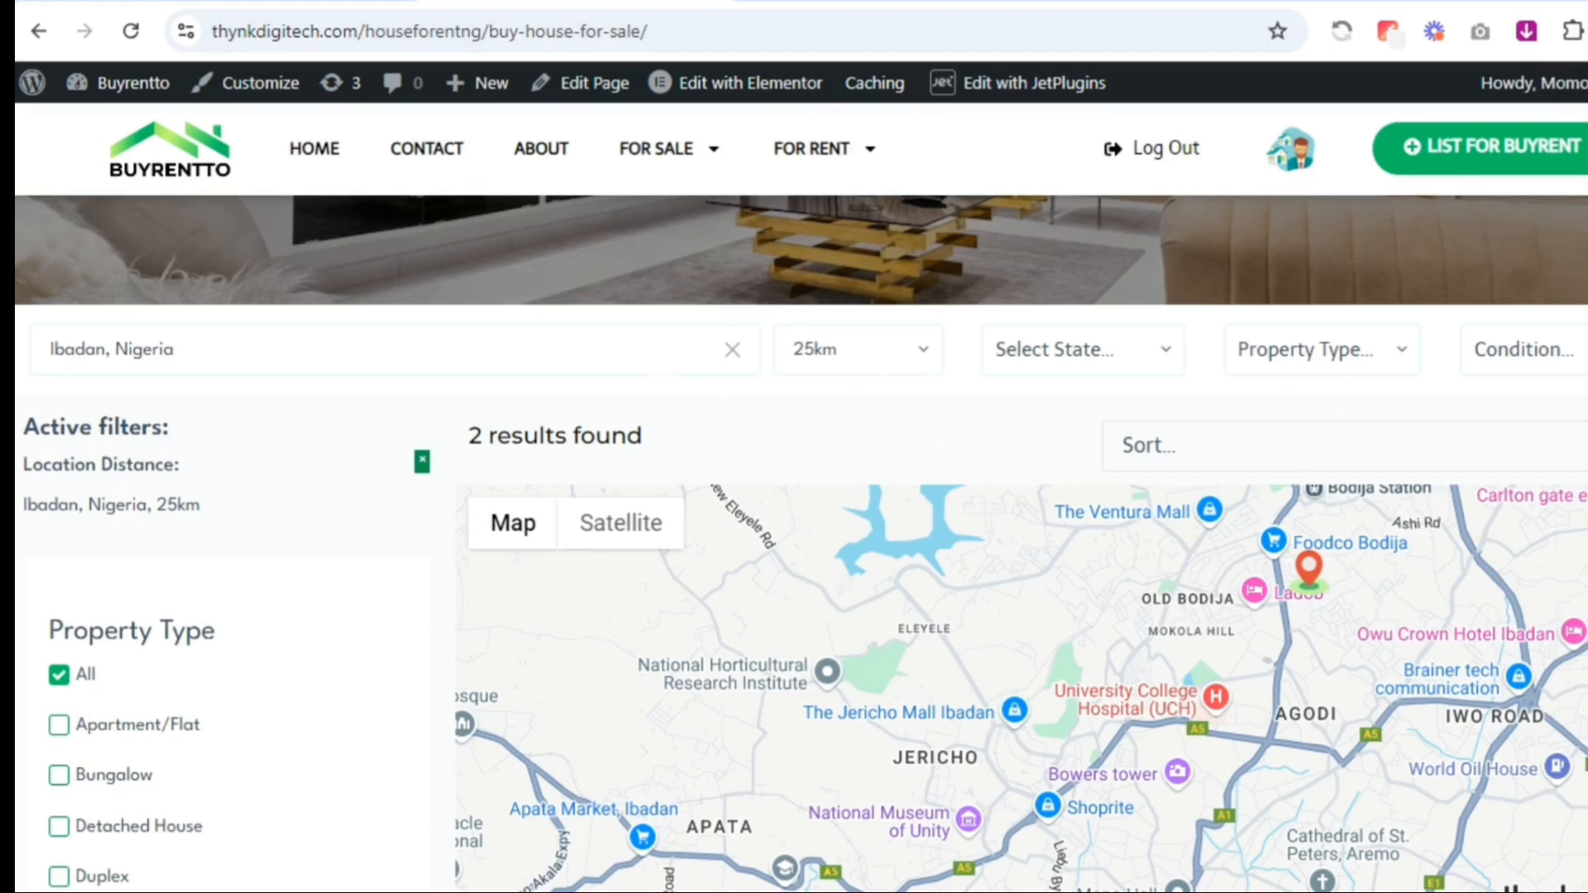
pyautogui.scroll(-1, 716, 457)
pyautogui.scroll(1, 802, 543)
pyautogui.scroll(-3, 1534, 391)
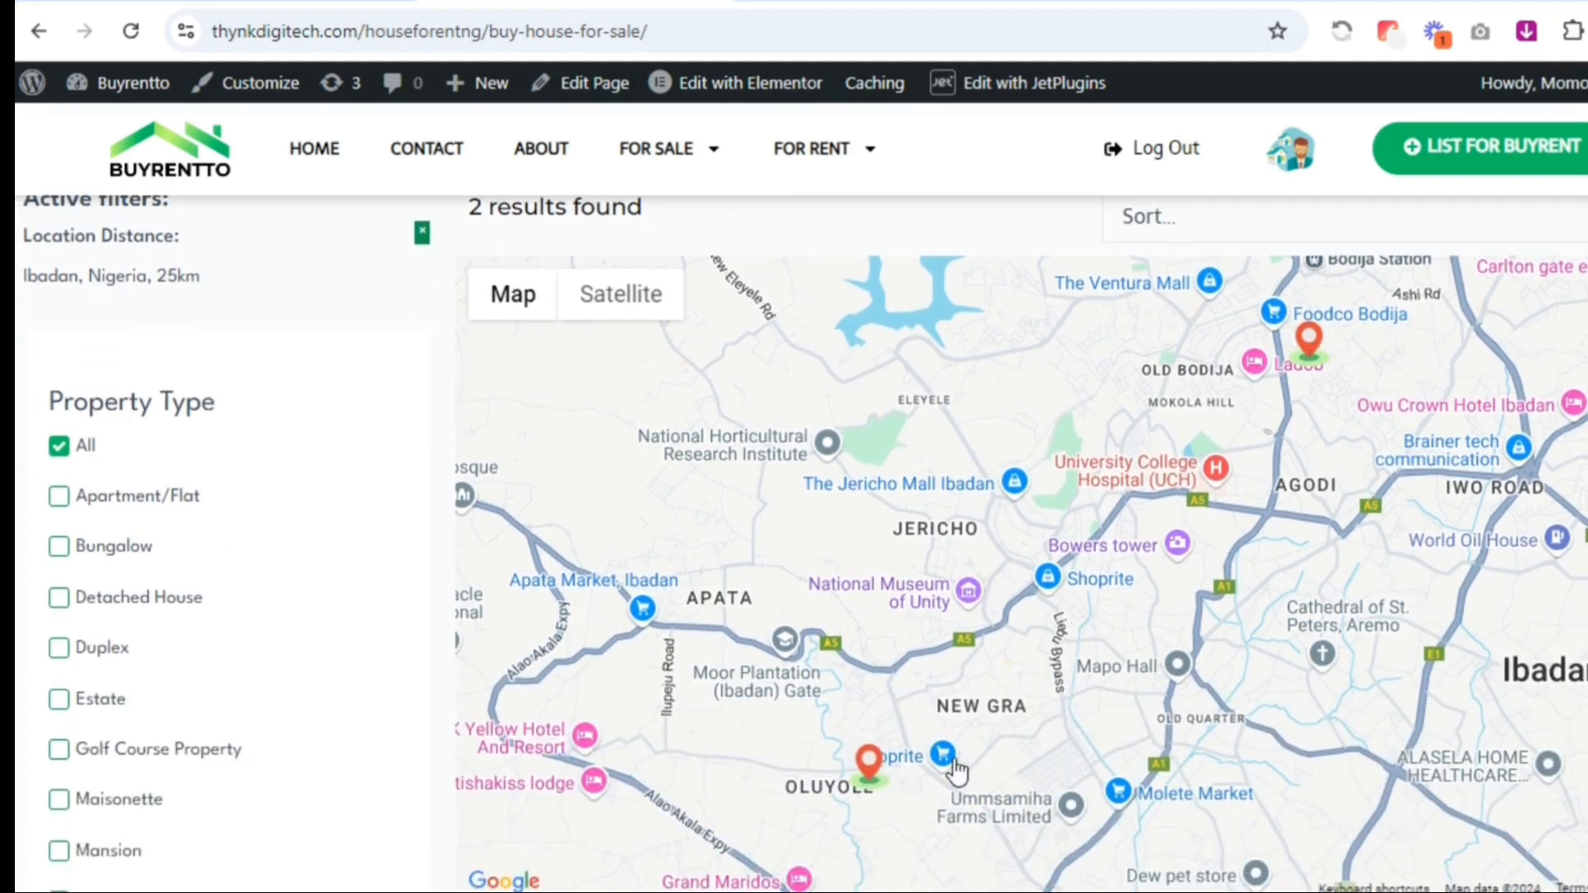
pyautogui.scroll(-5, 899, 773)
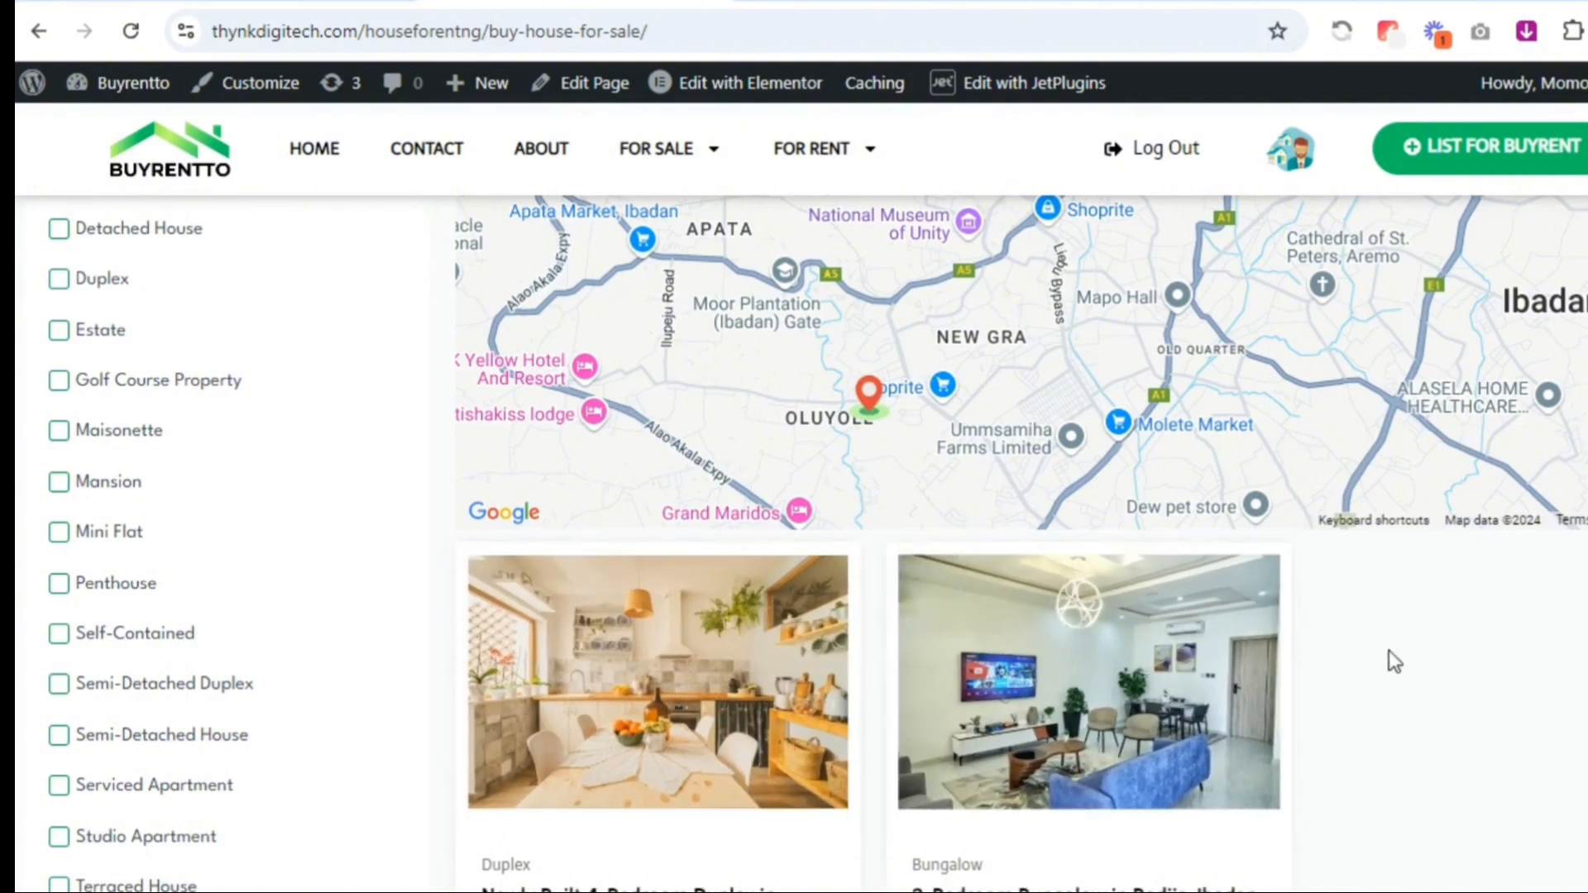
pyautogui.scroll(-2, 1536, 587)
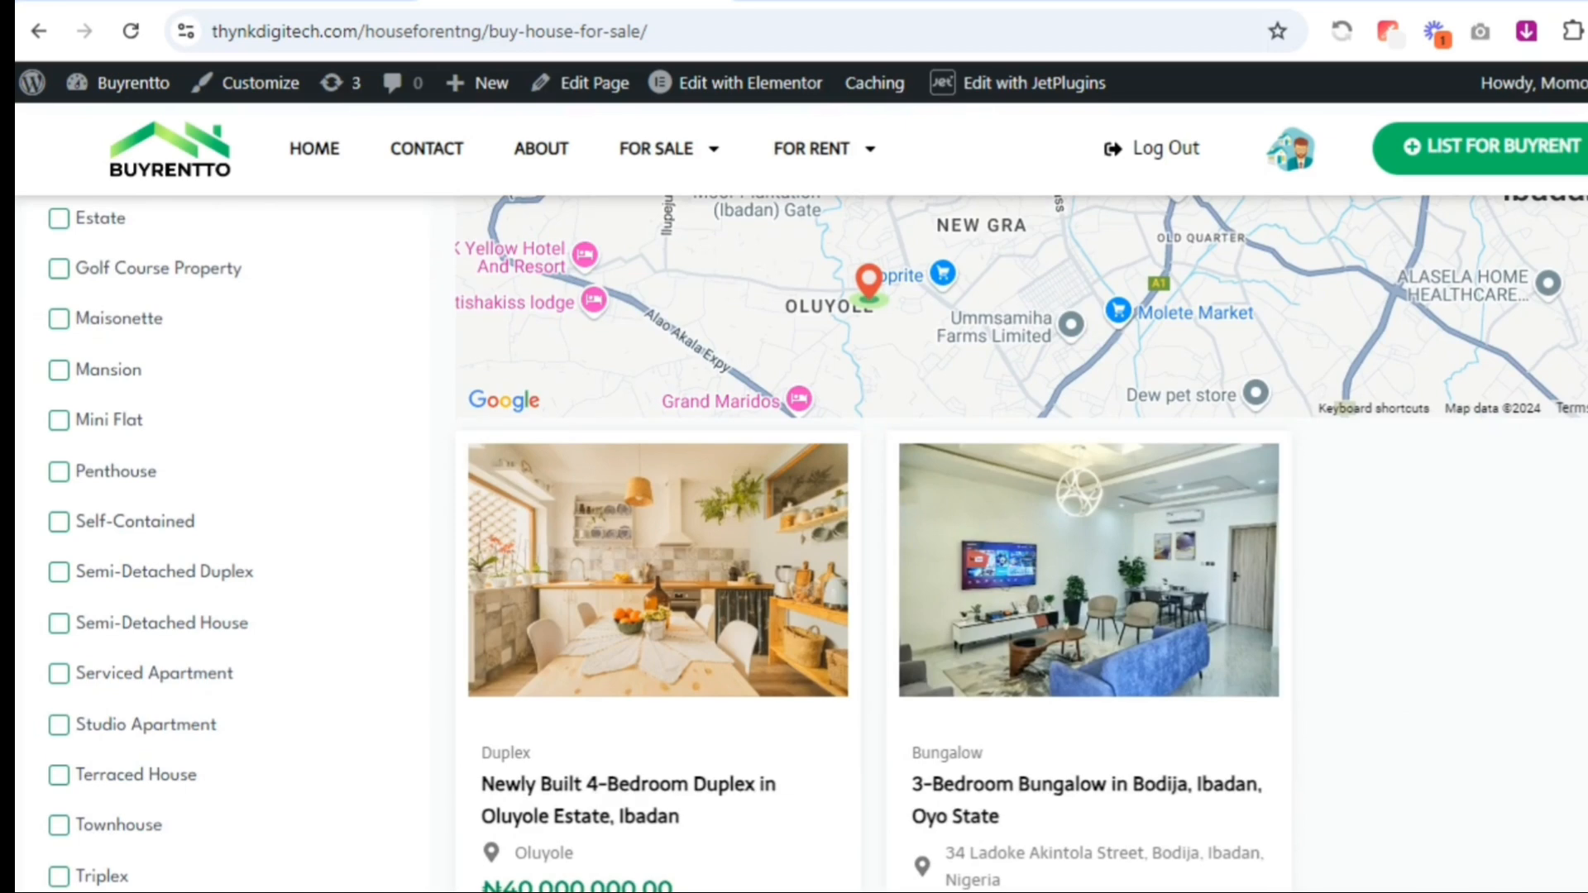
pyautogui.scroll(5, 814, 543)
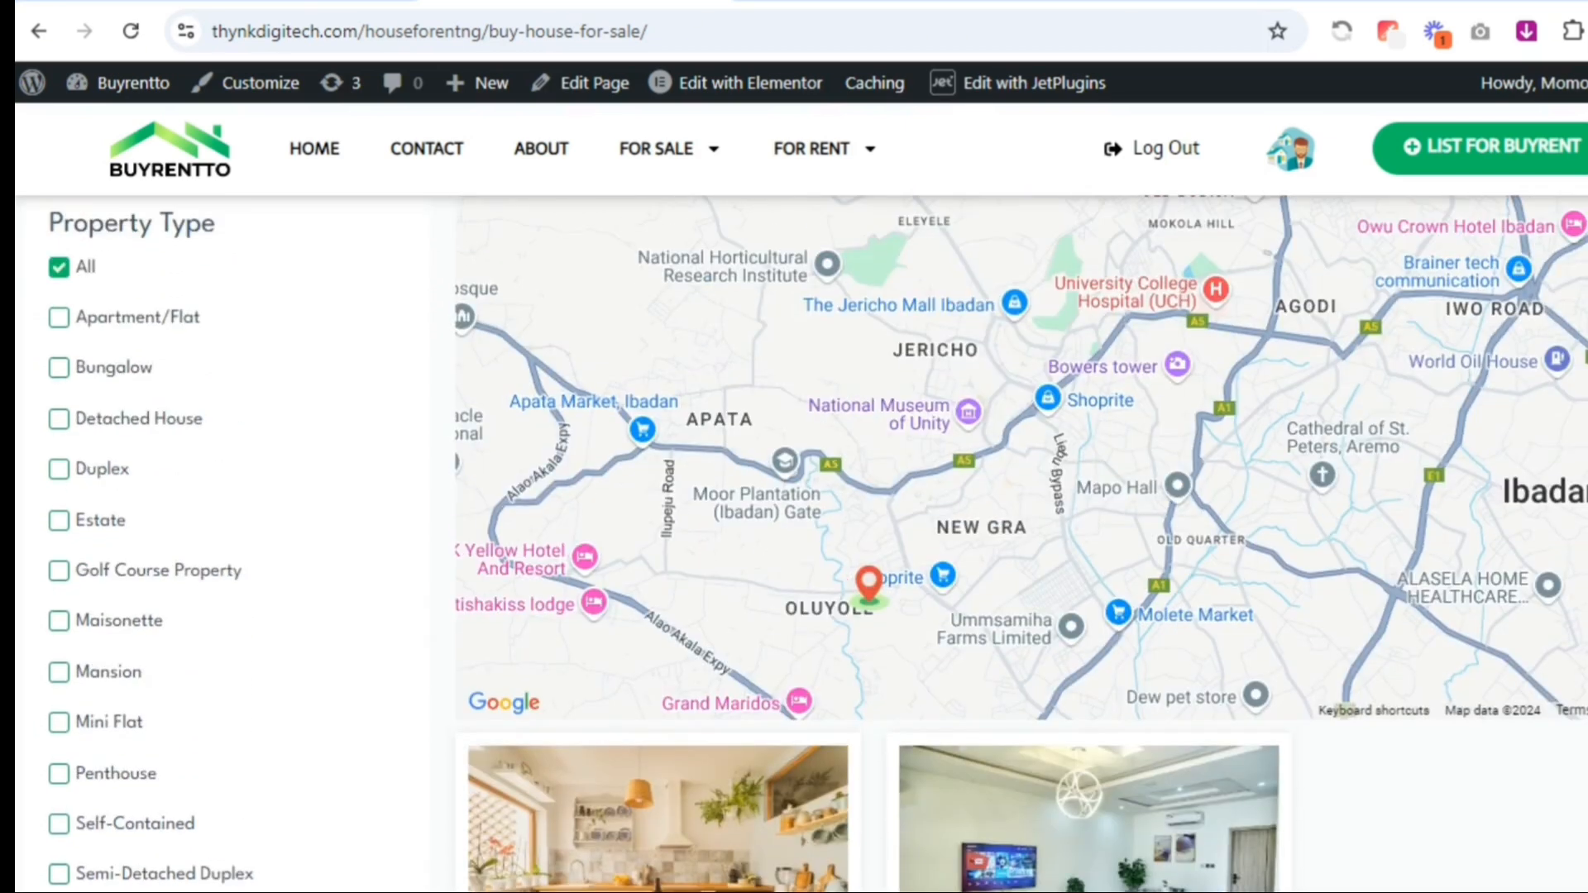
pyautogui.scroll(4, 1403, 419)
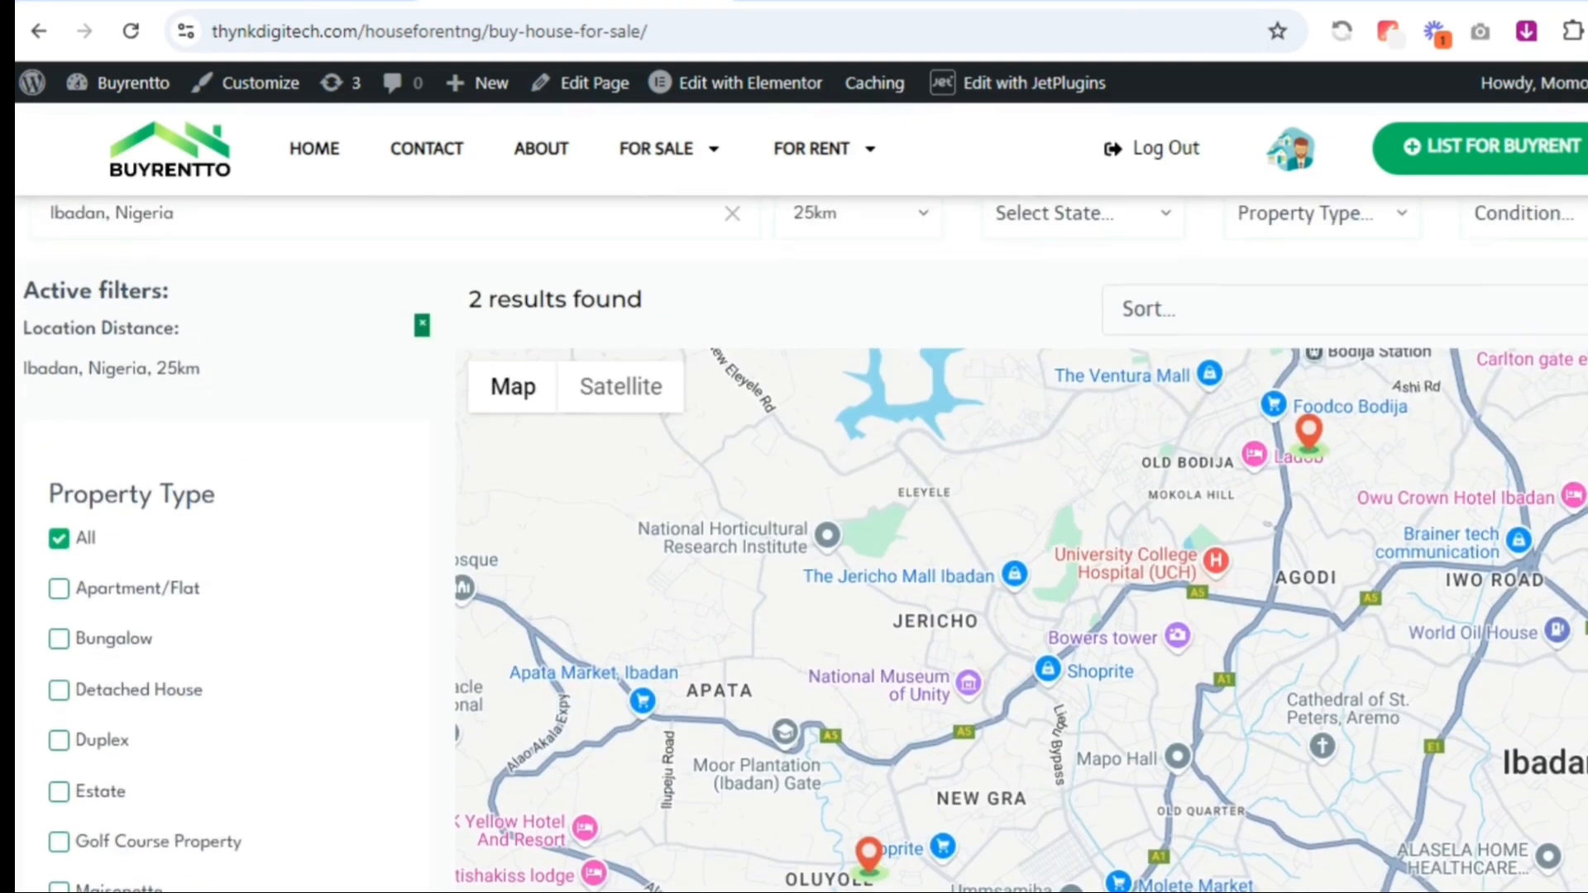
# Open the map preview of the 3-bedroom bungalow in Bodija and compare it with its listing card
pyautogui.click(1310, 433)
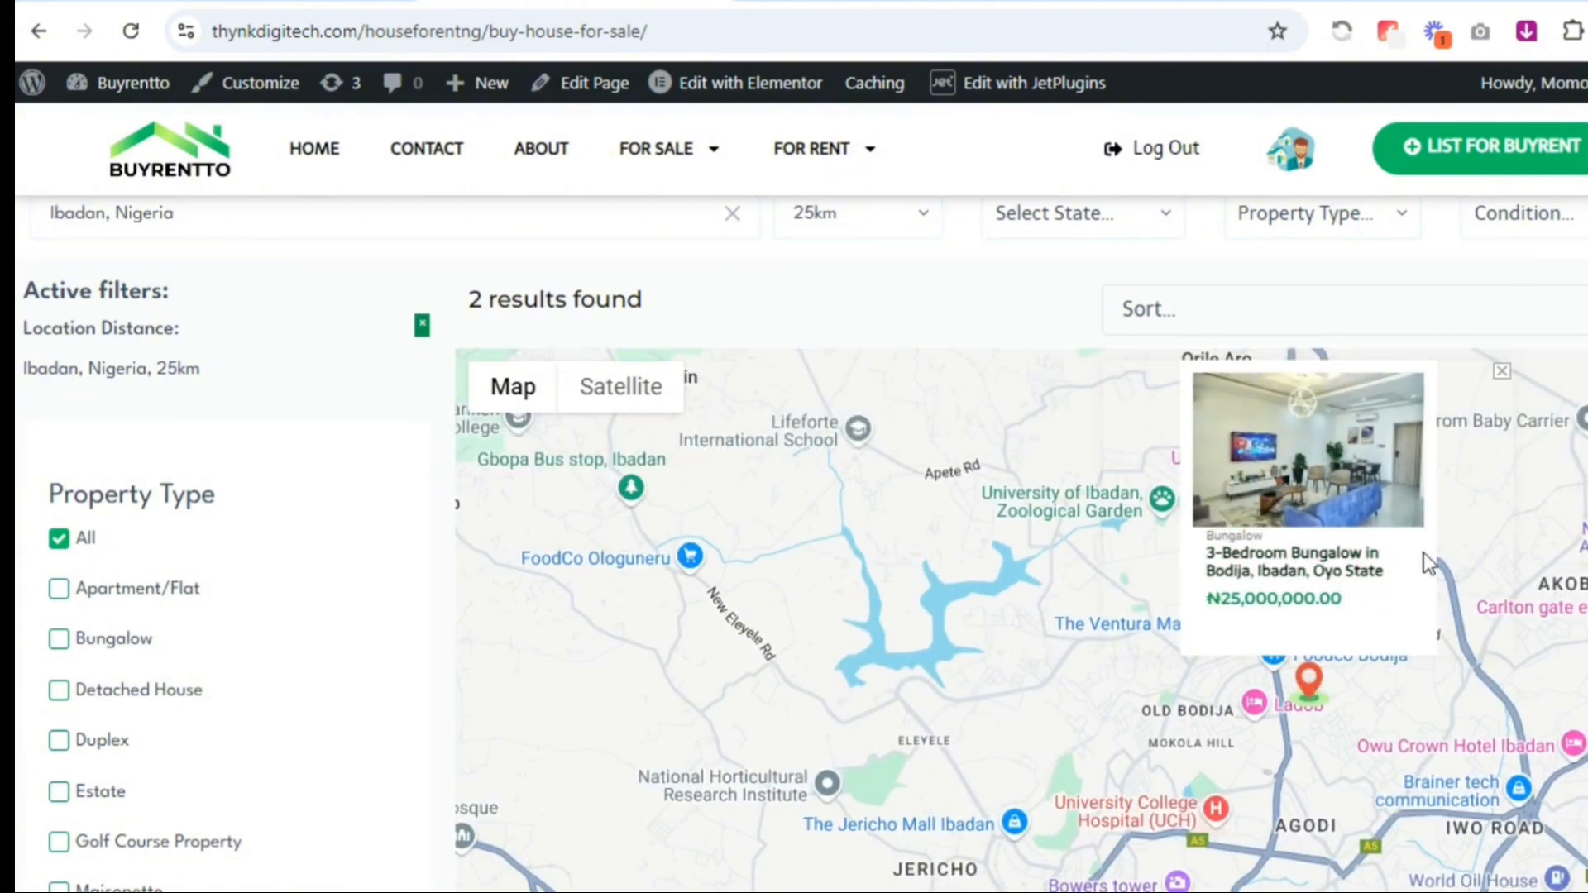
pyautogui.scroll(-7, 1055, 743)
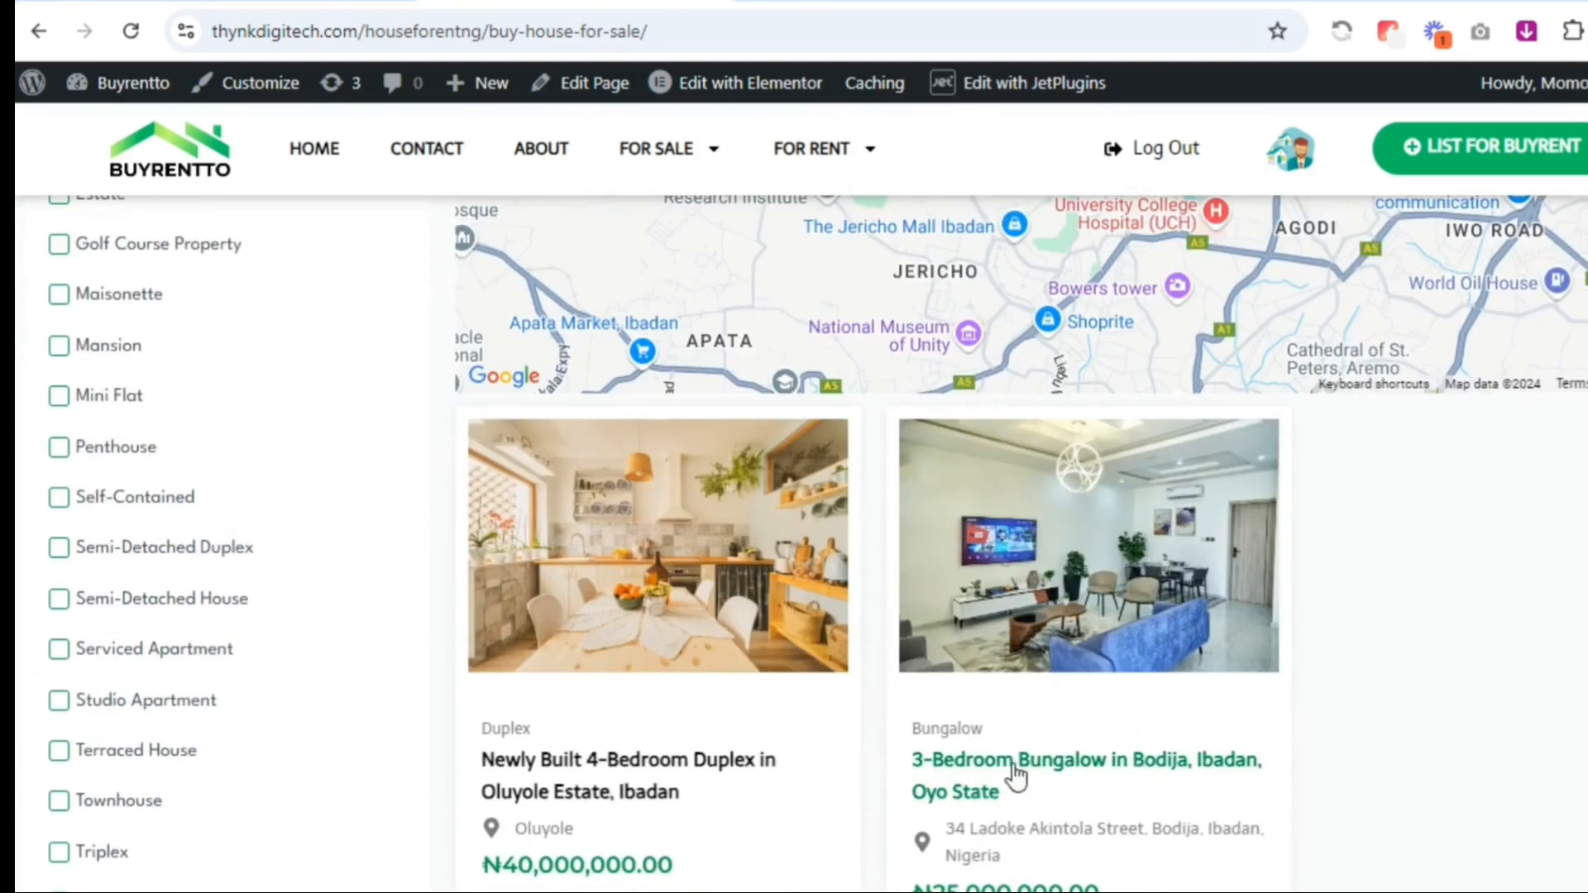
pyautogui.scroll(1, 801, 544)
pyautogui.scroll(6, 1021, 543)
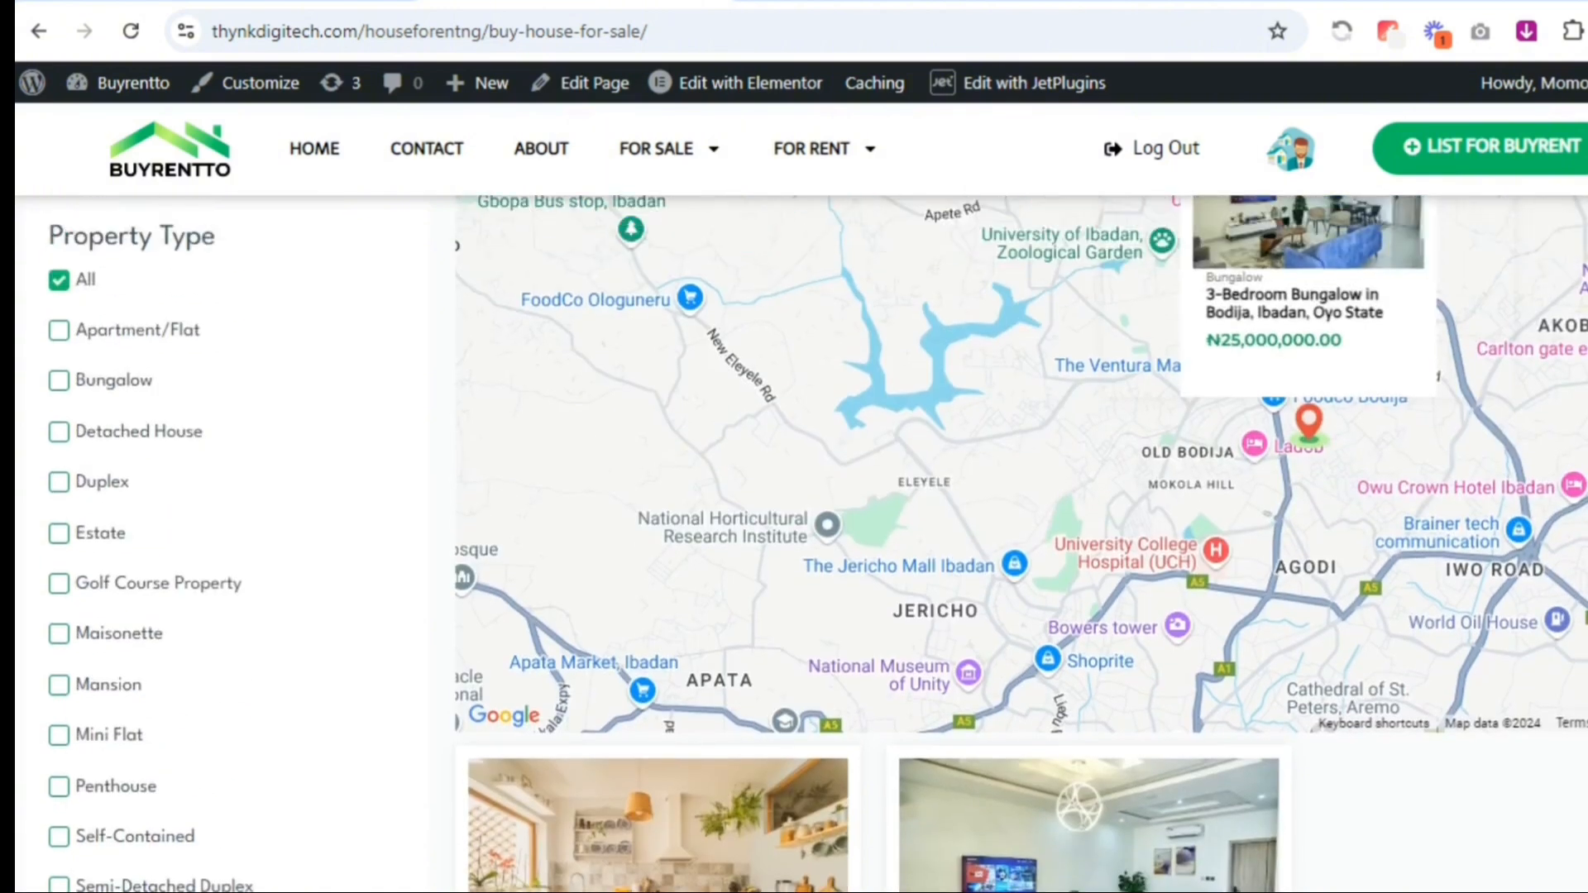
pyautogui.scroll(-2, 1021, 544)
pyautogui.scroll(-2, 1020, 544)
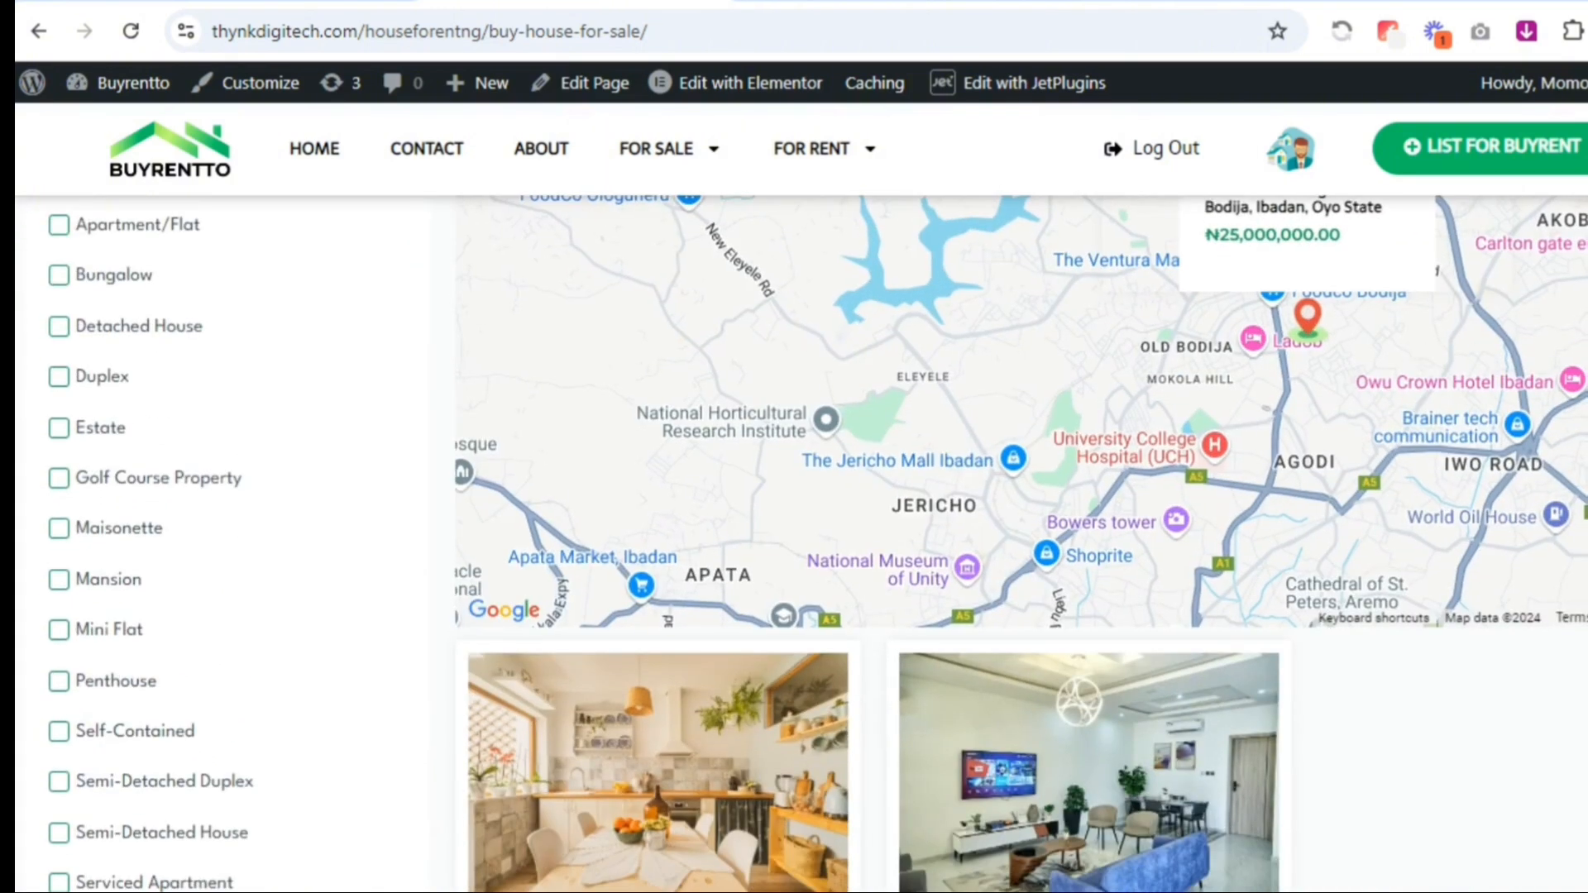
pyautogui.scroll(3, 1021, 543)
pyautogui.scroll(-1, 1480, 513)
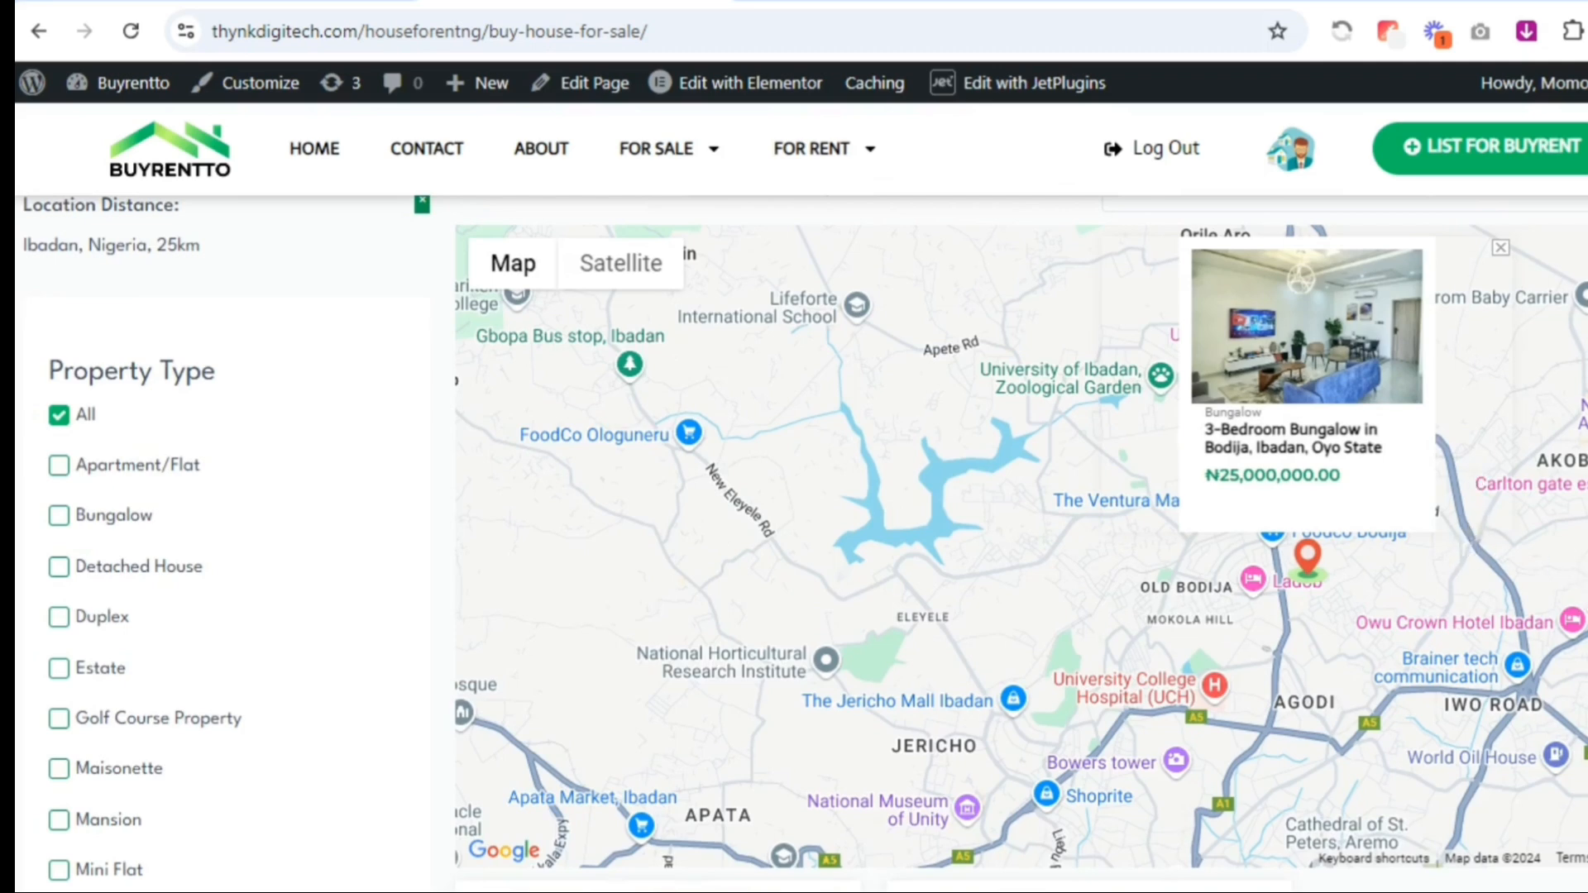
# Open the map preview of the 4-bedroom duplex in Oluyole Estate and compare it with its listing card
pyautogui.scroll(-5, 1102, 519)
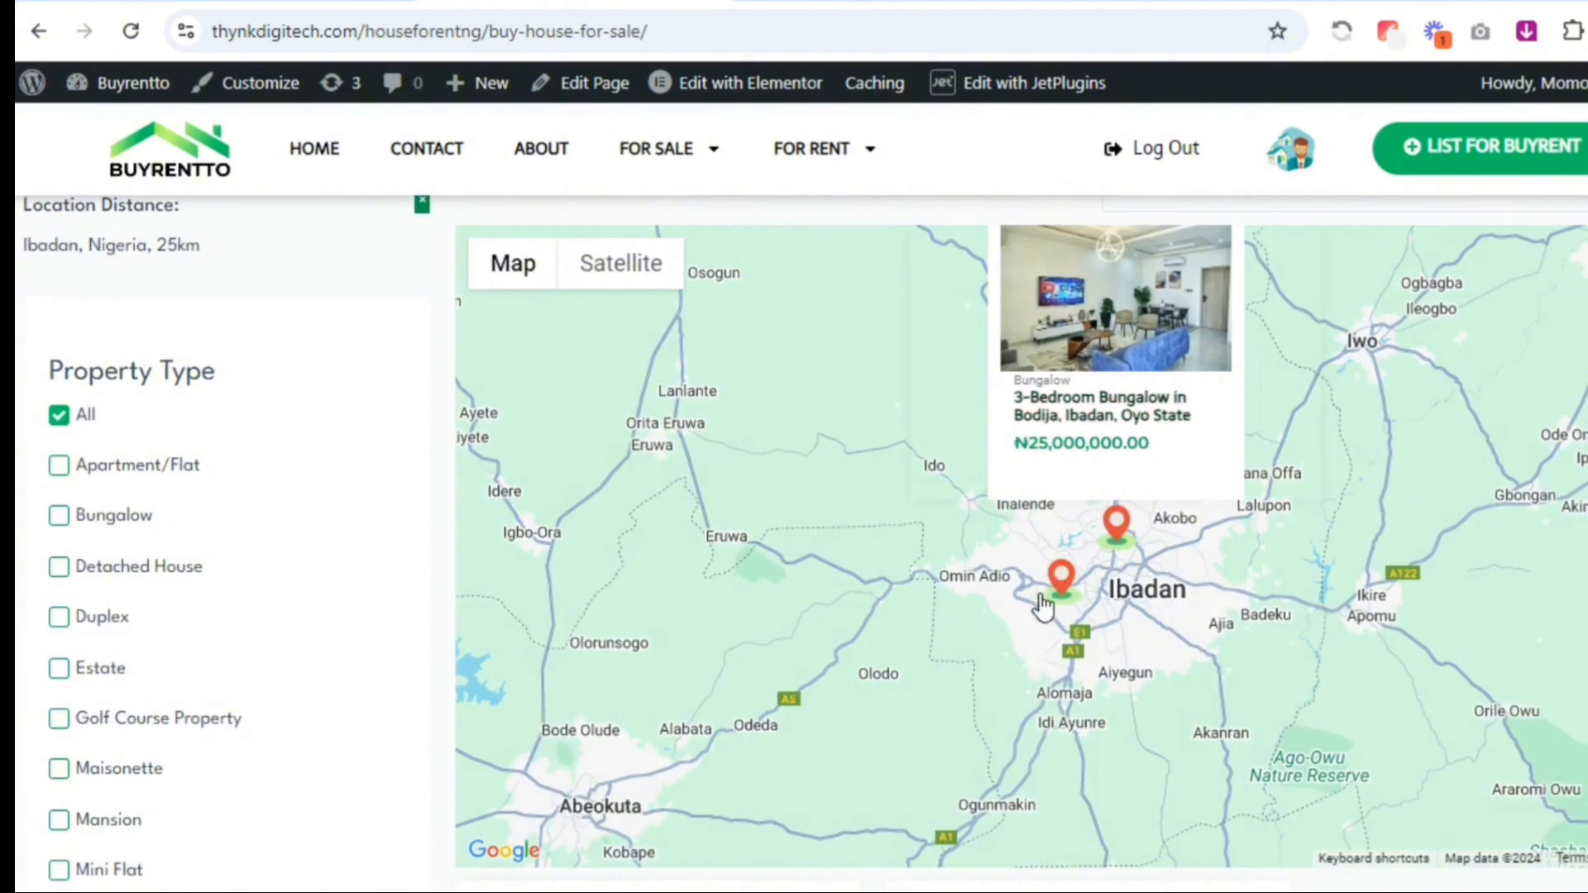
pyautogui.click(1060, 581)
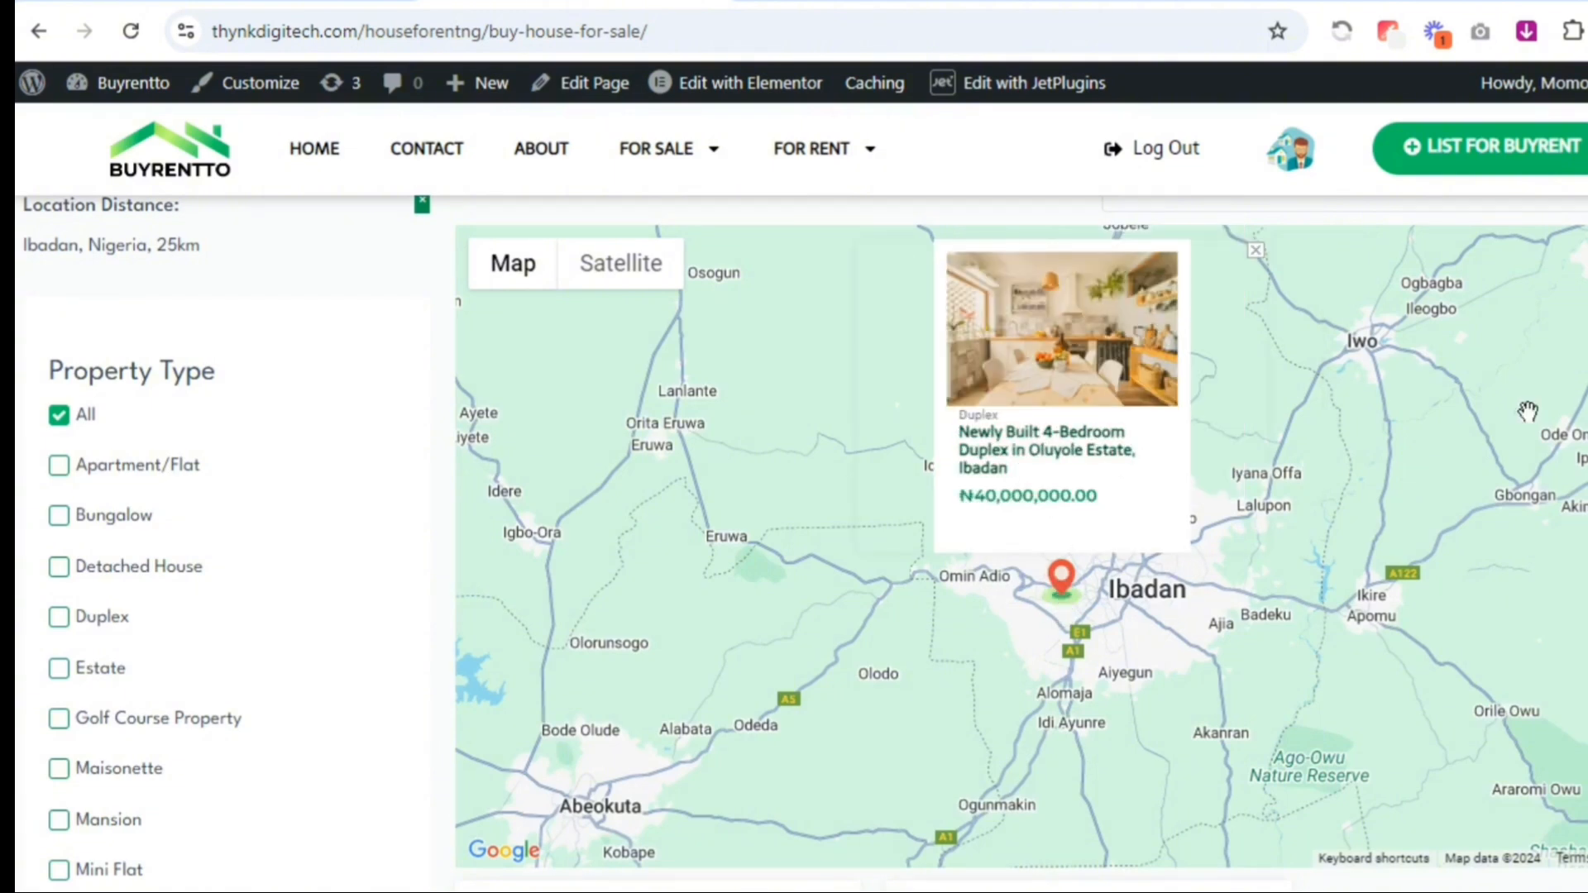
pyautogui.scroll(-3, 1527, 411)
pyautogui.scroll(2, 1527, 411)
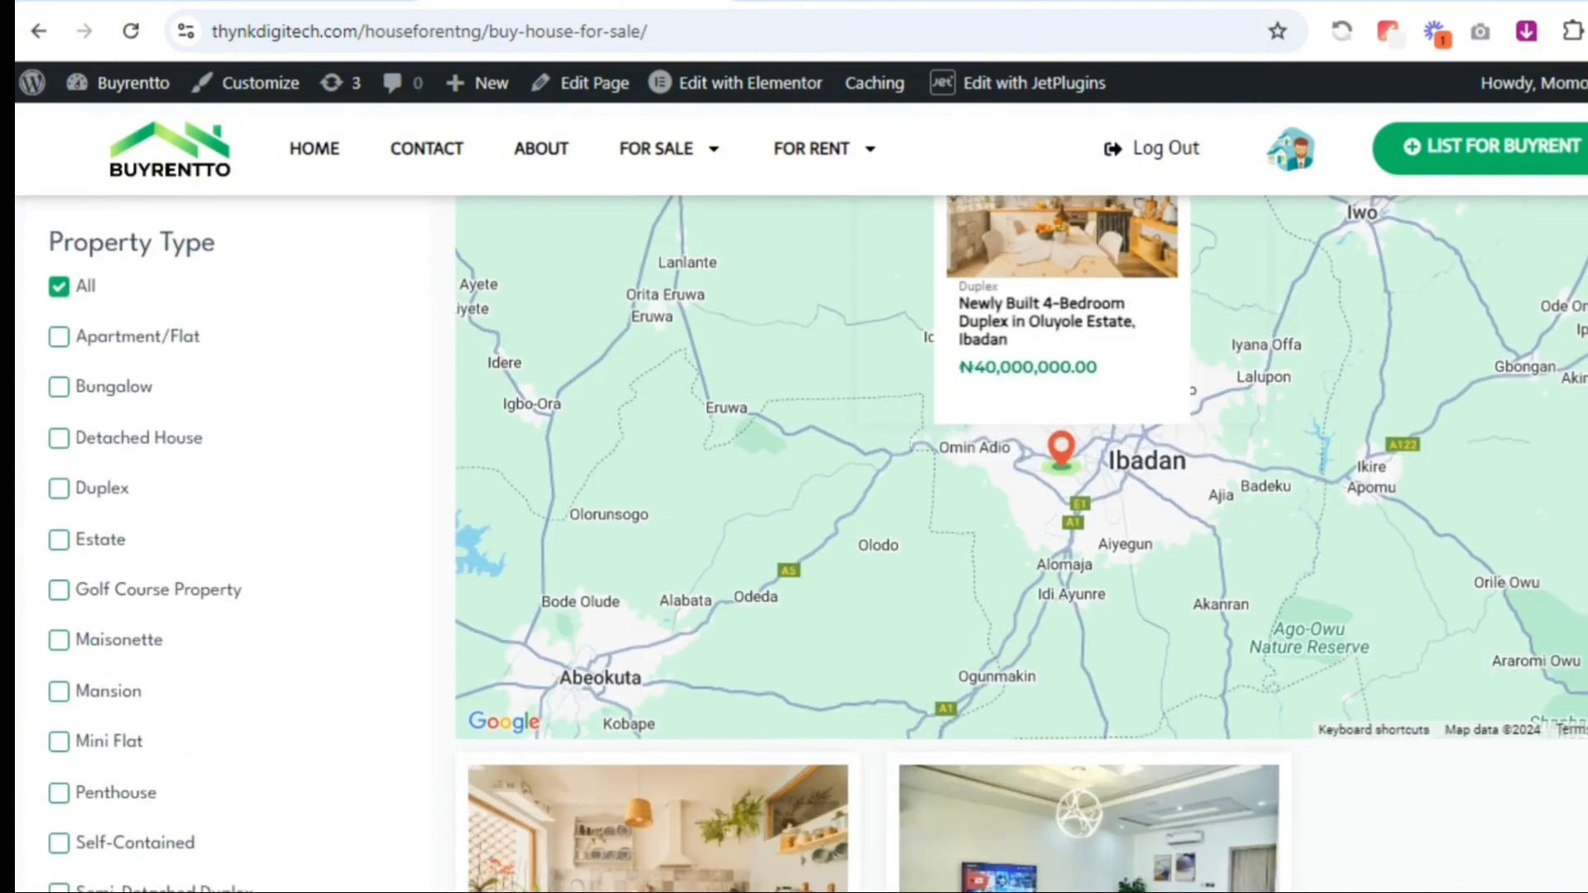
pyautogui.scroll(-1, 1021, 544)
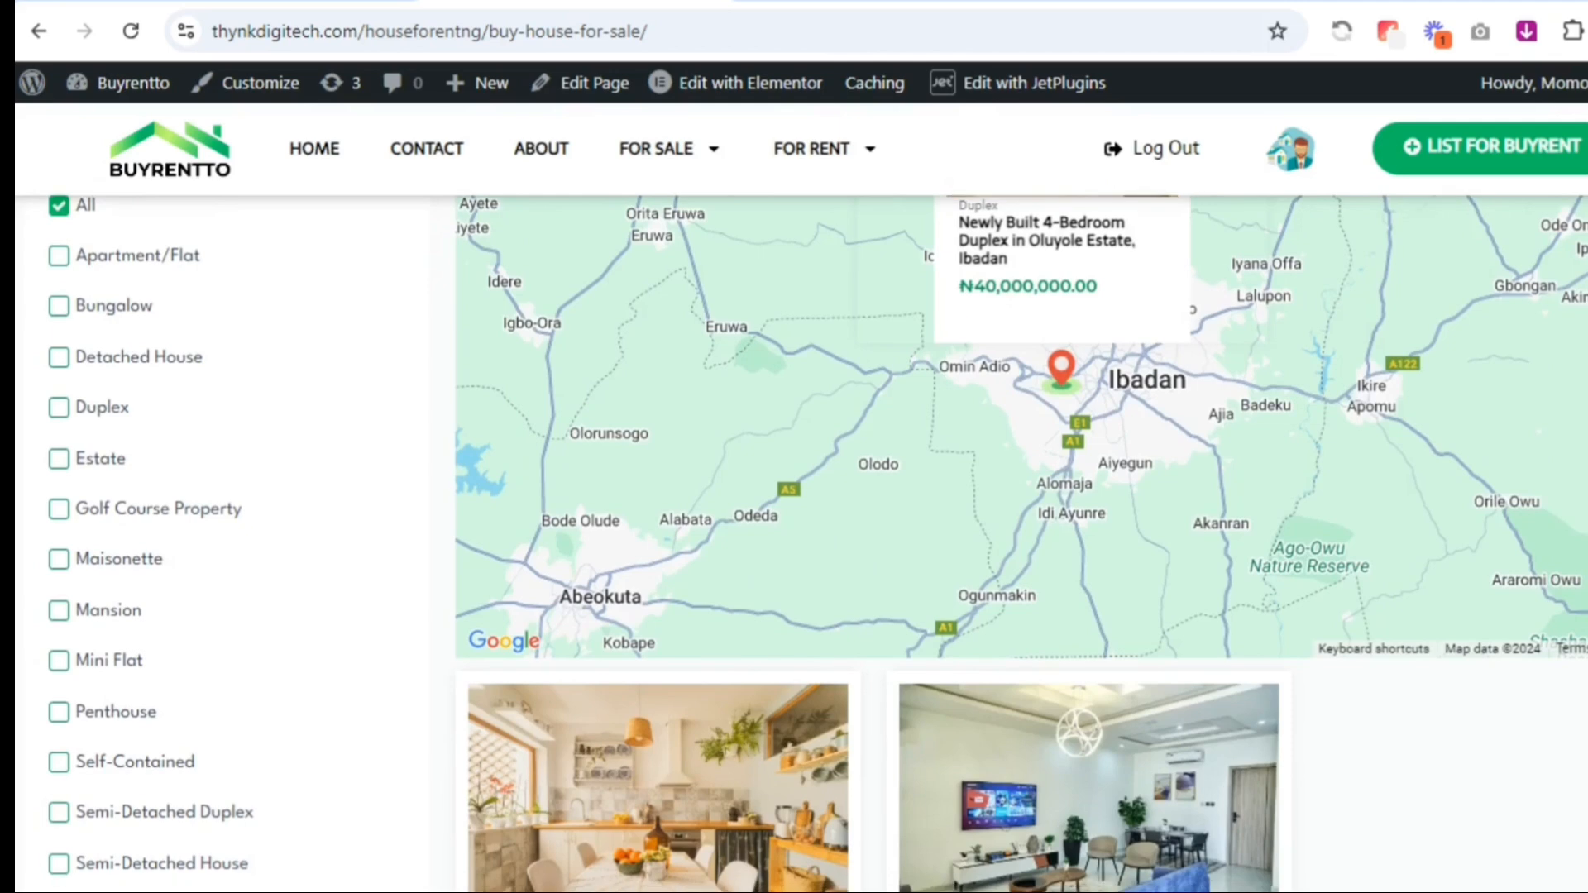
pyautogui.scroll(-4, 1021, 543)
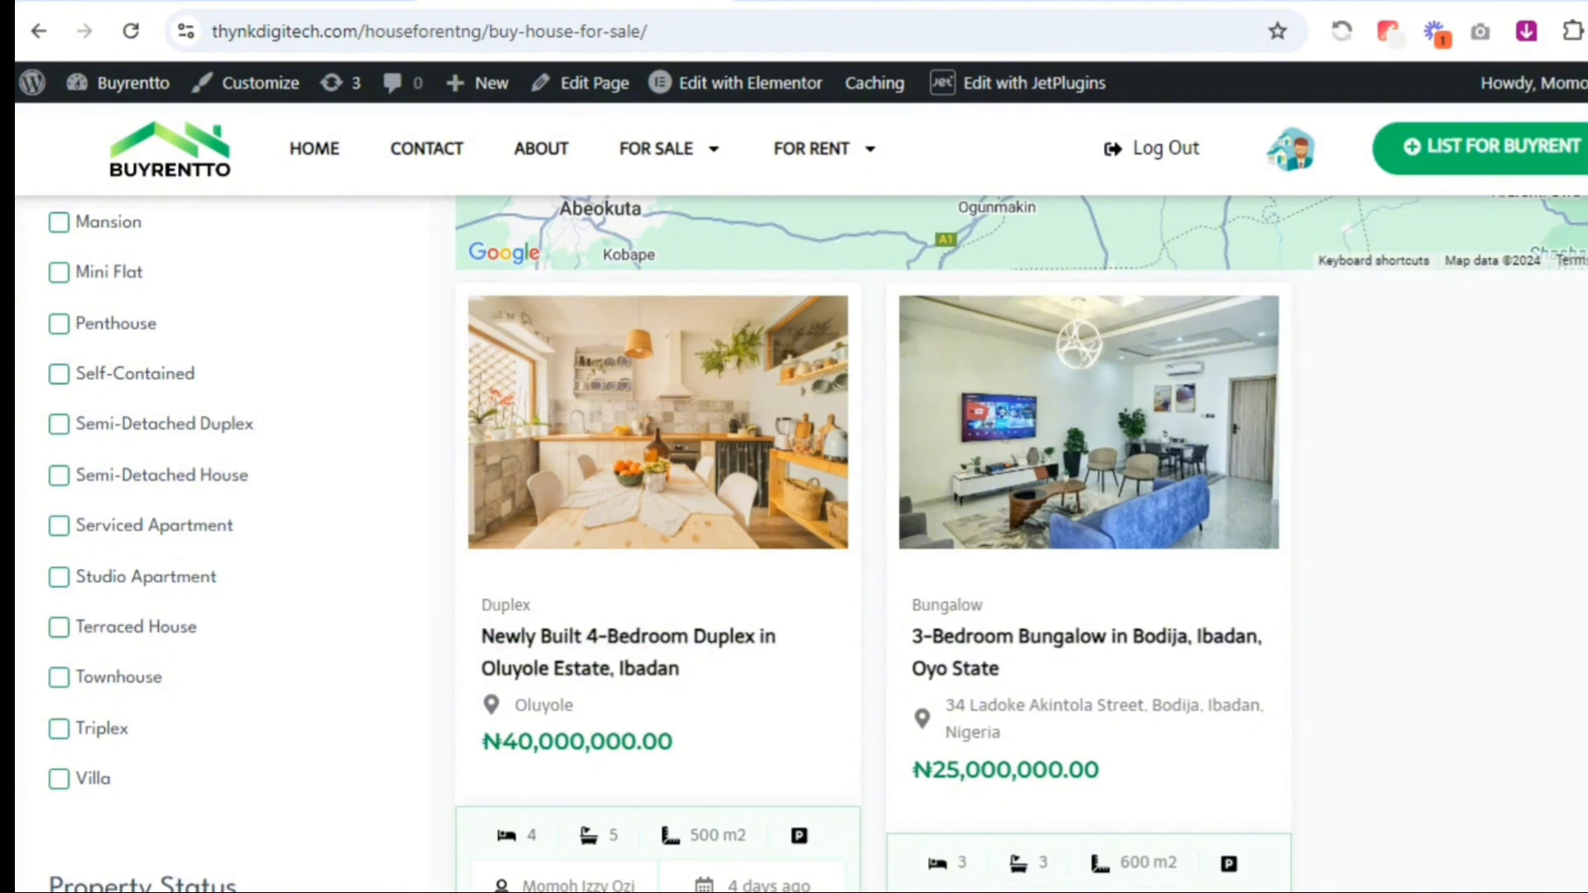
pyautogui.scroll(8, 1021, 543)
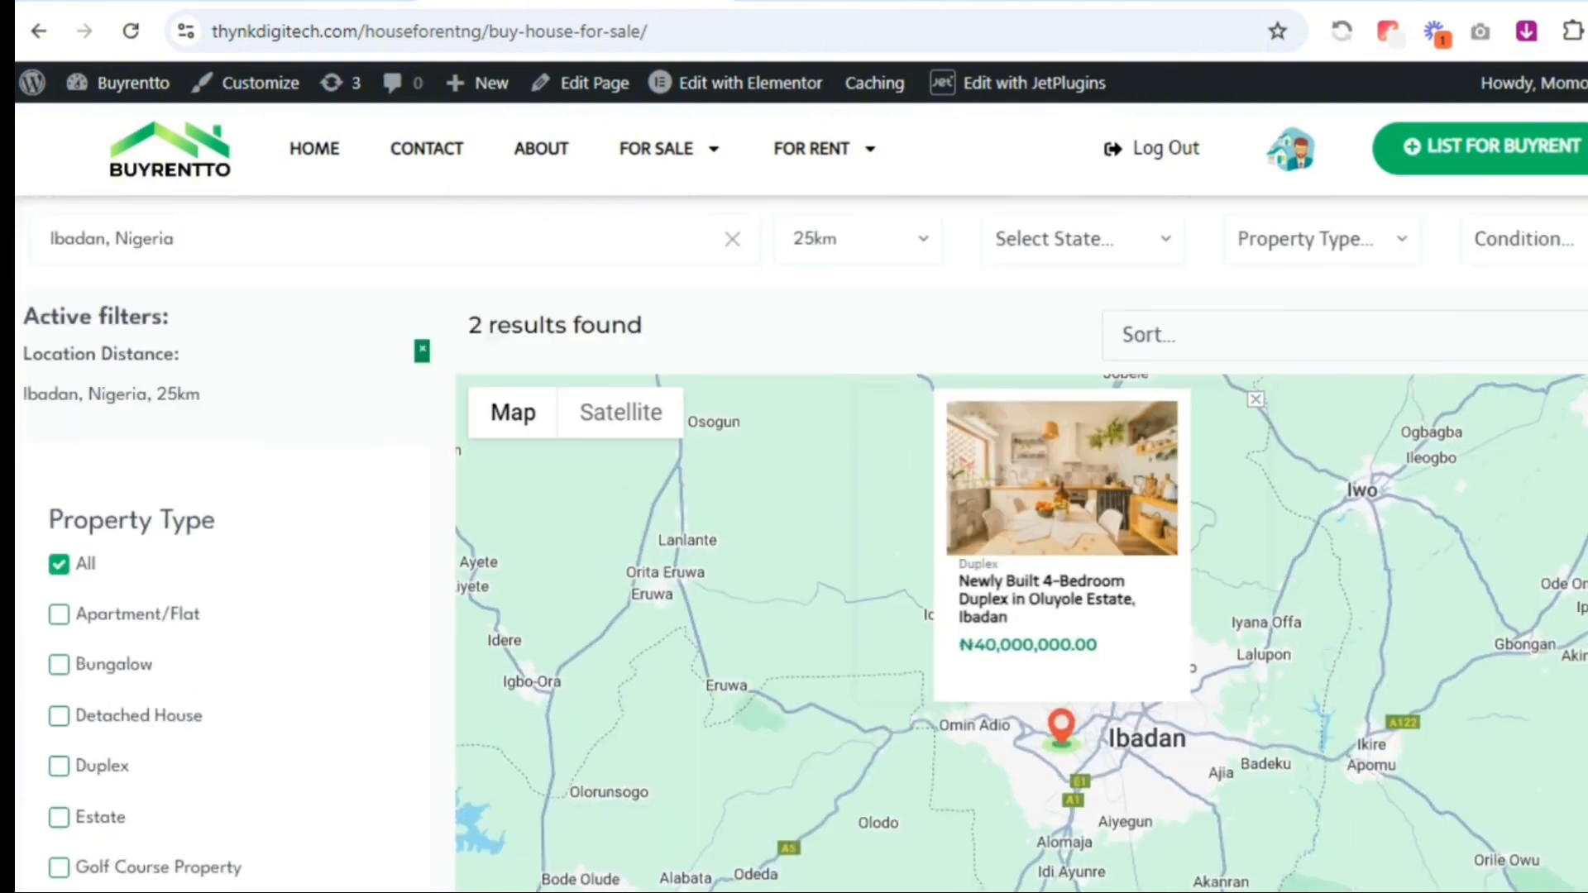
pyautogui.scroll(5, 801, 544)
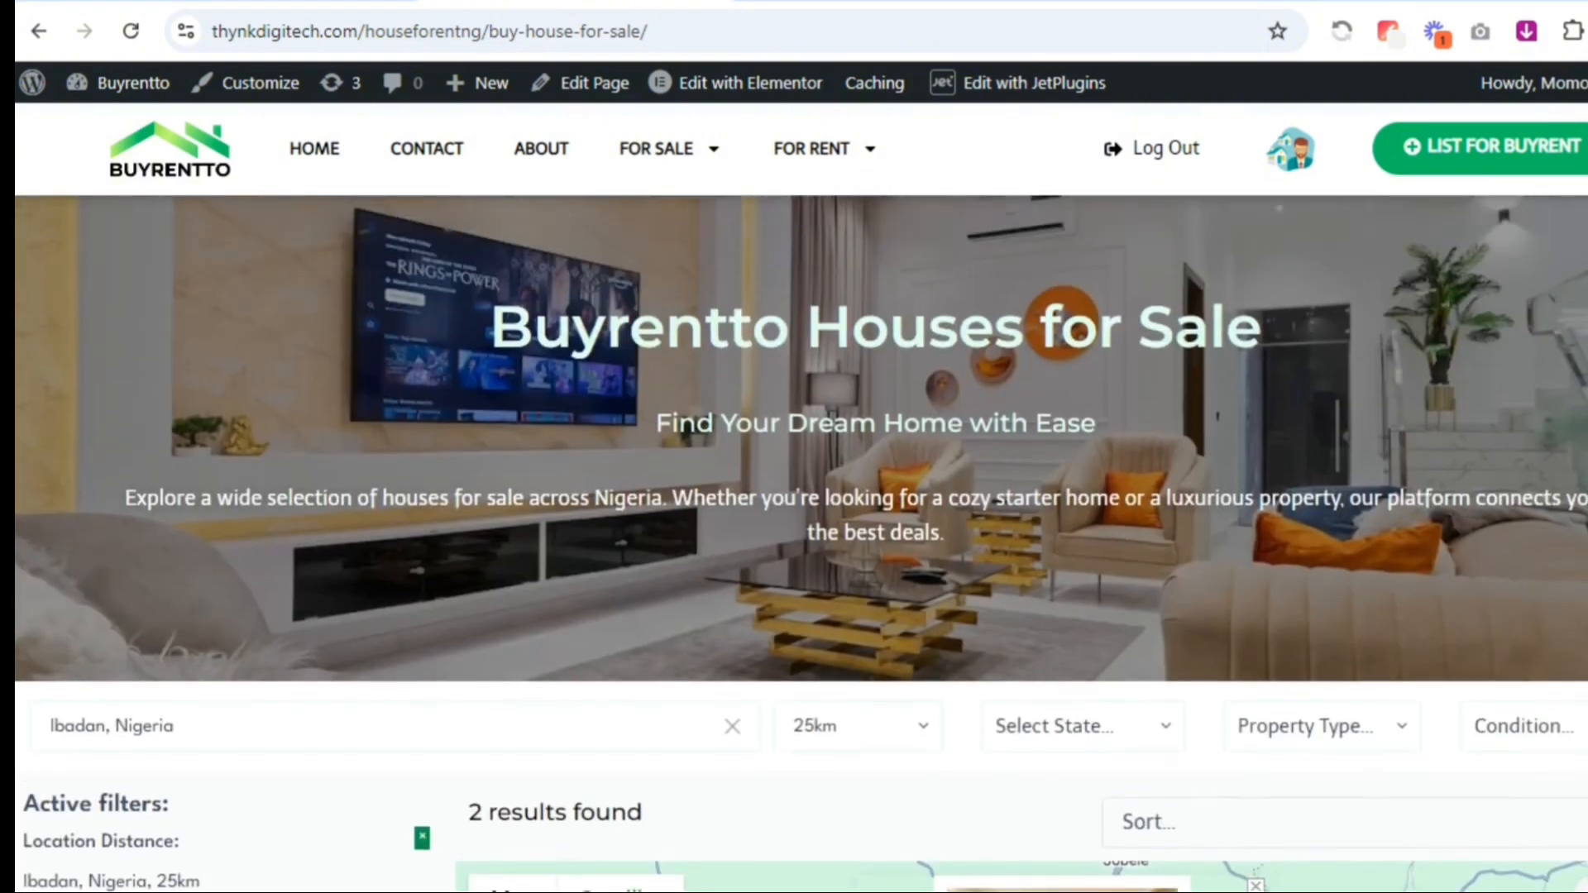
pyautogui.scroll(-2, 802, 543)
pyautogui.scroll(-1, 802, 543)
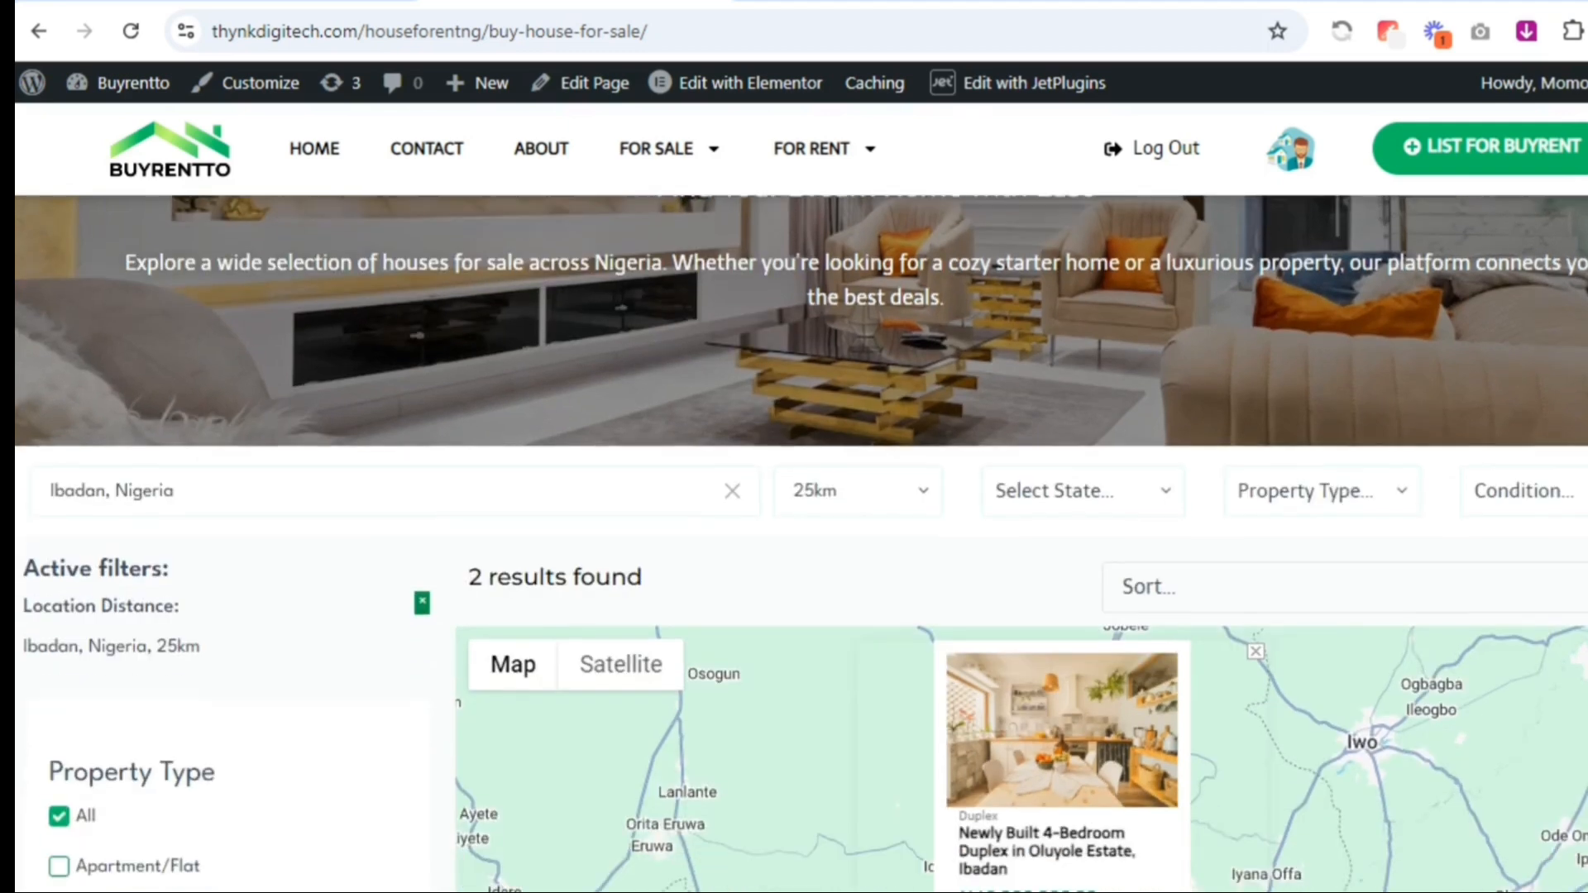
pyautogui.scroll(3, 802, 543)
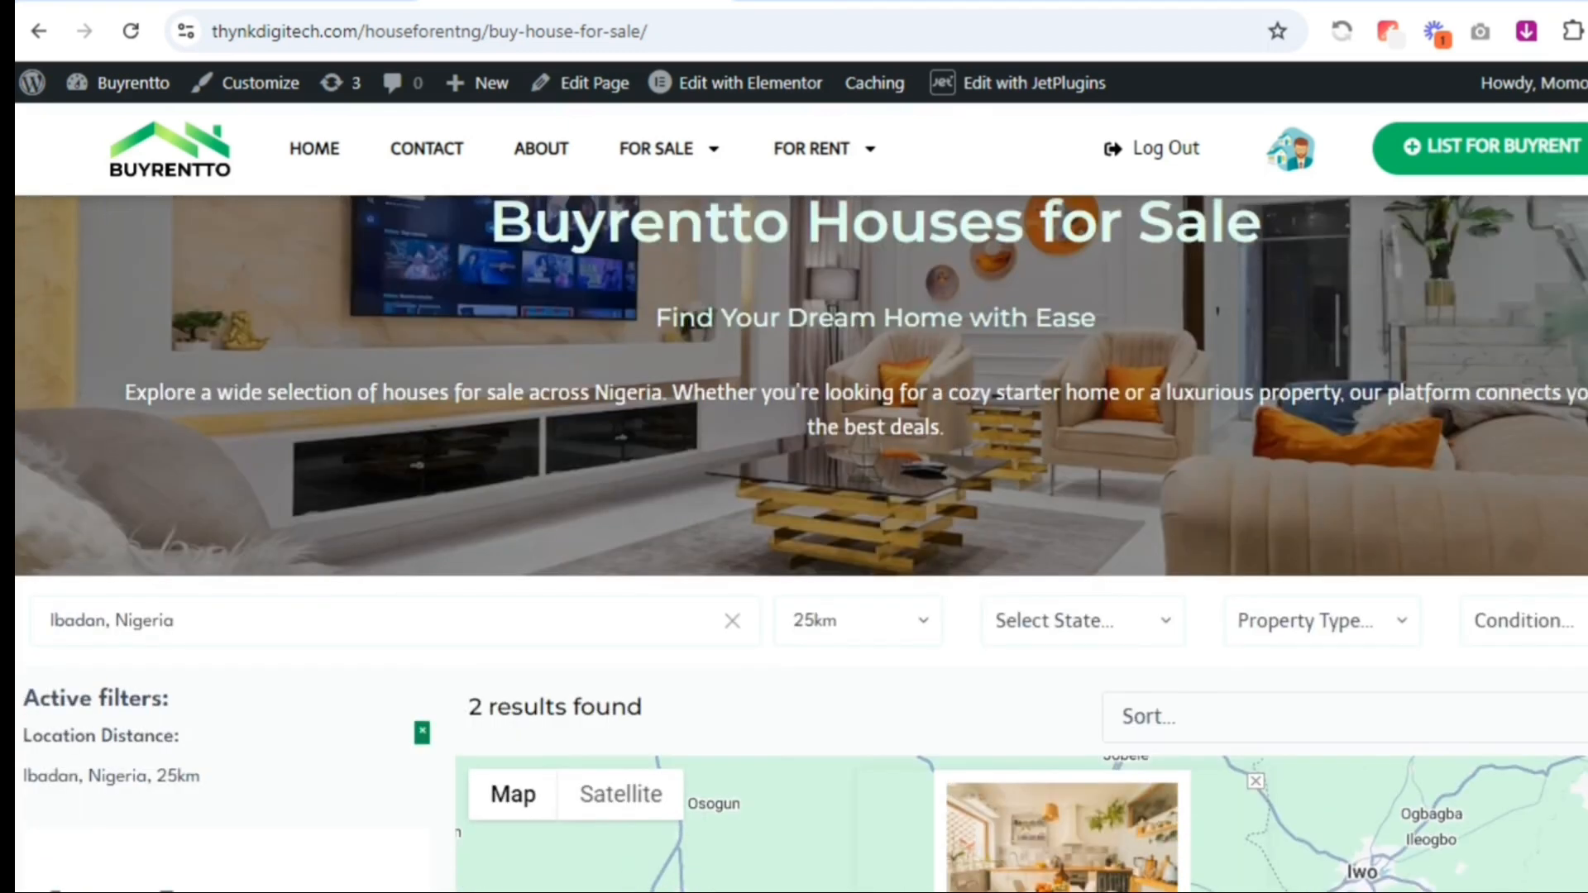
pyautogui.moveTo(670, 146)
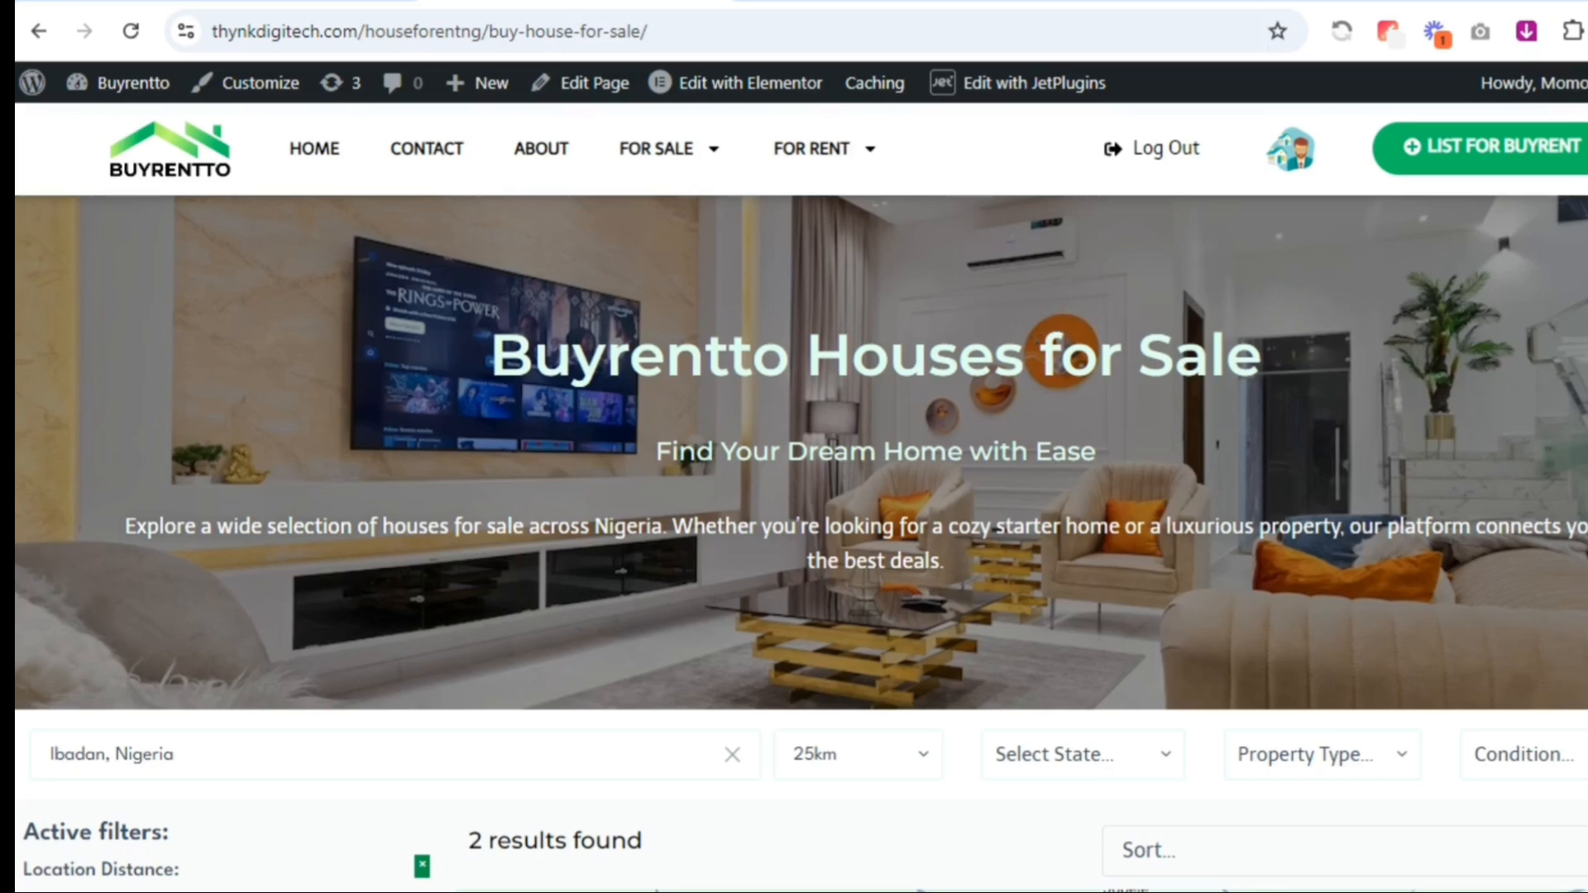
pyautogui.scroll(-5, 794, 543)
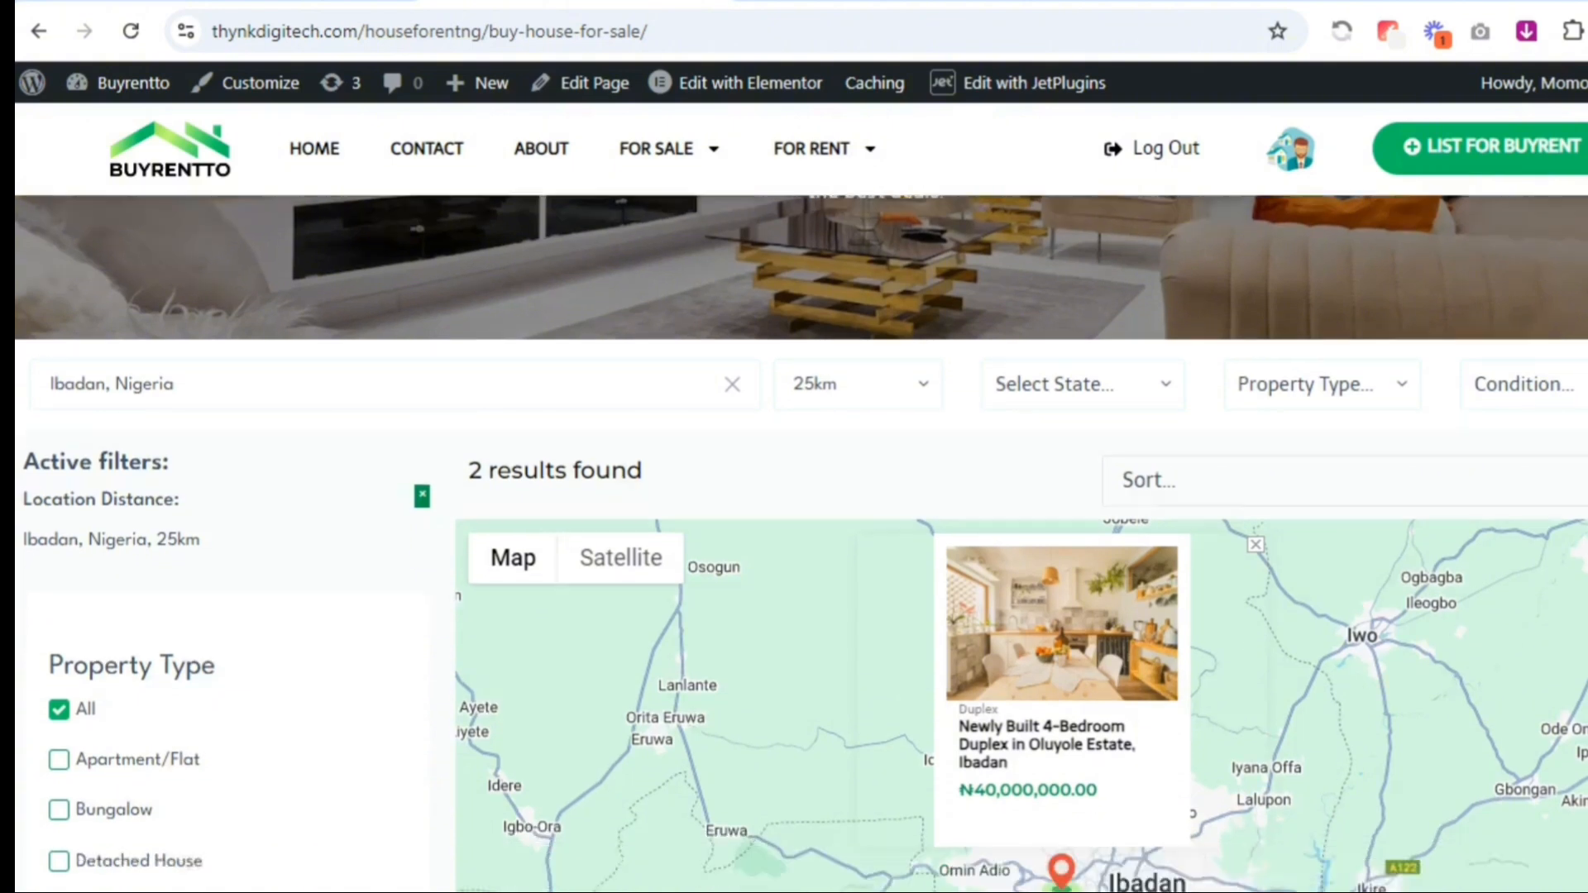
pyautogui.scroll(-2, 794, 543)
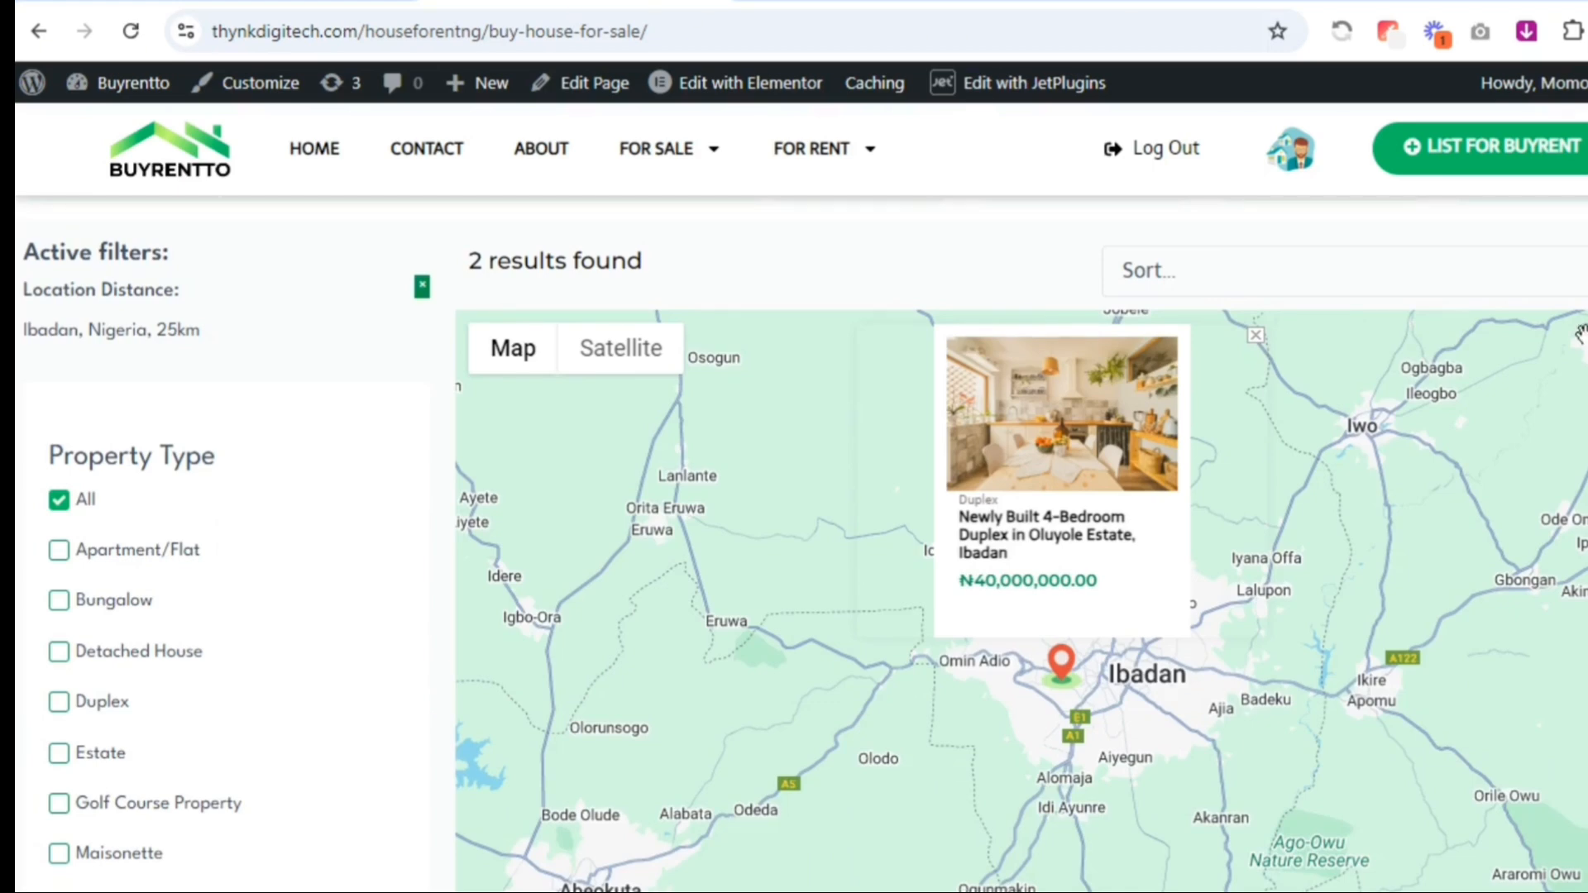
# Review the location and radius filters, the map and the house listing cards for the Ibadan search
pyautogui.scroll(2, 1509, 373)
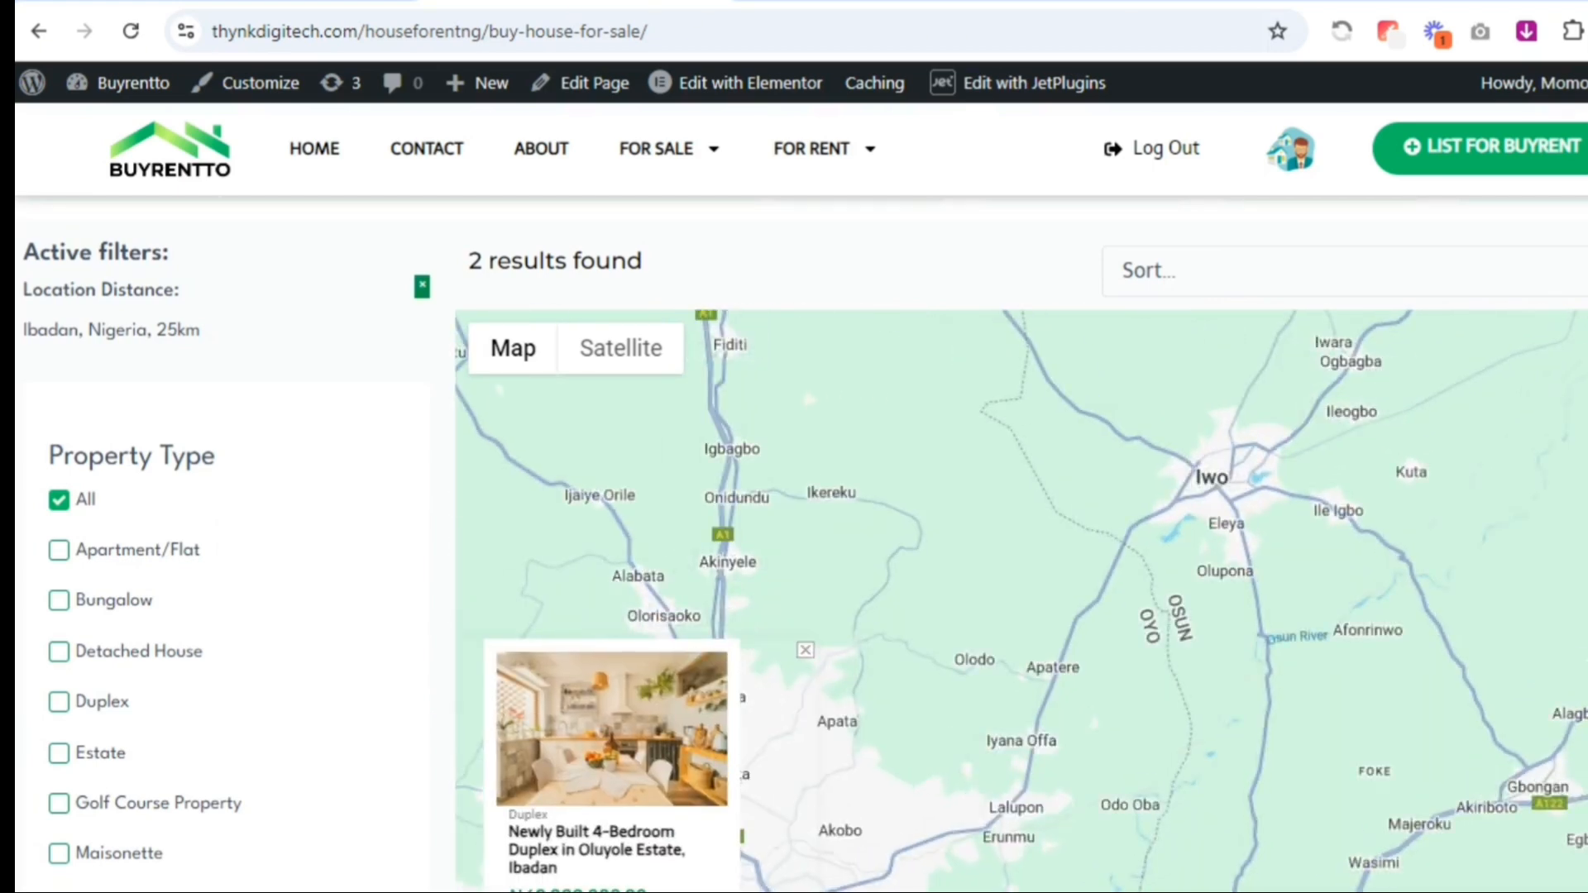
pyautogui.scroll(6, 1434, 270)
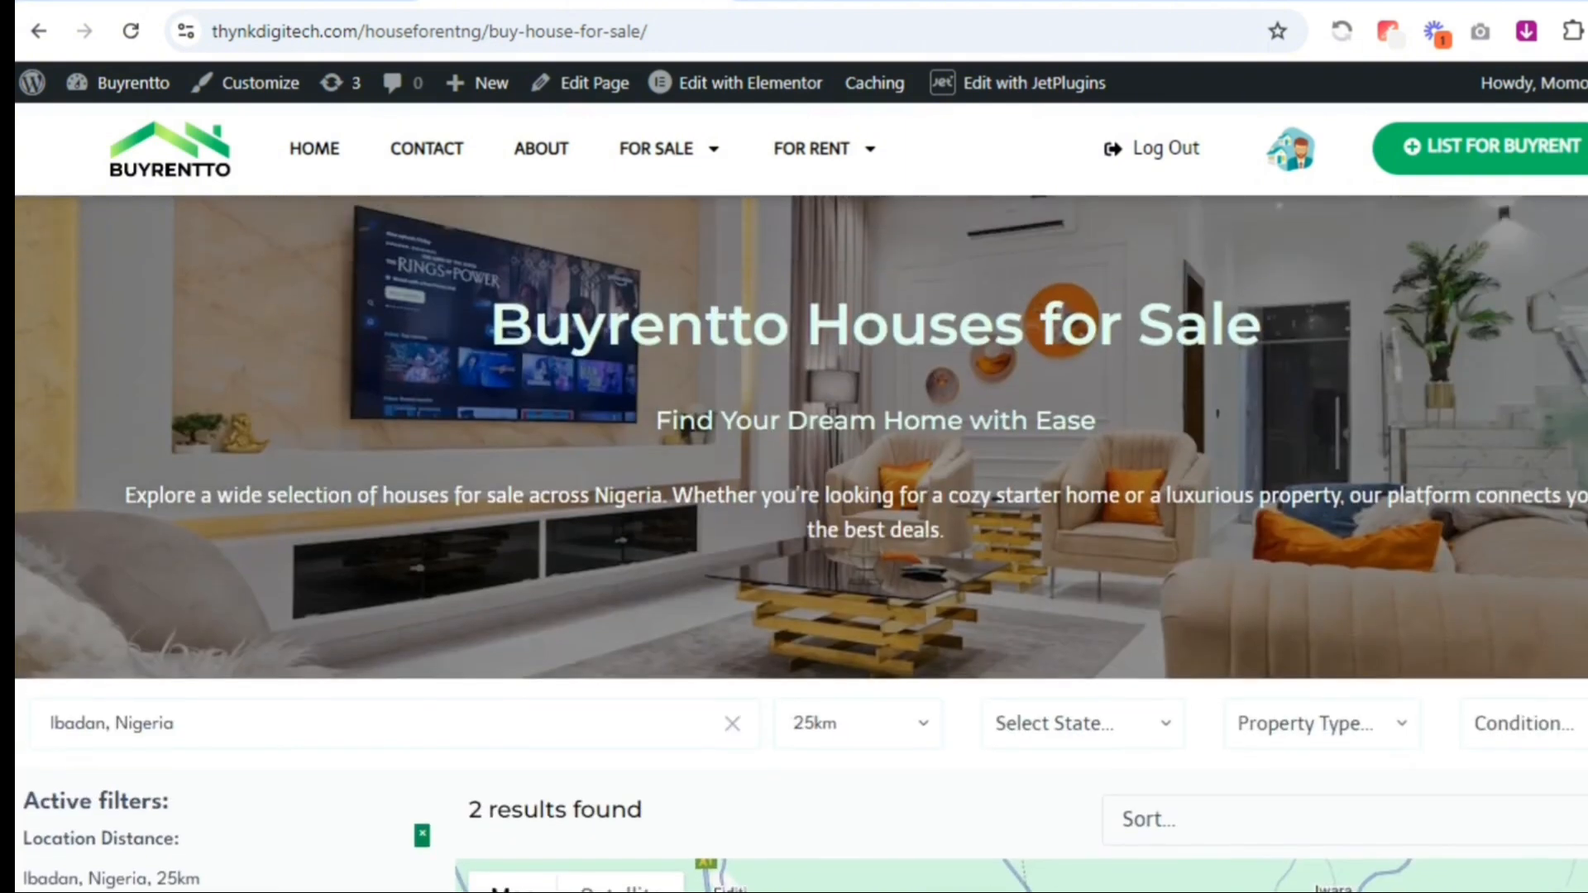
pyautogui.scroll(-4, 1433, 269)
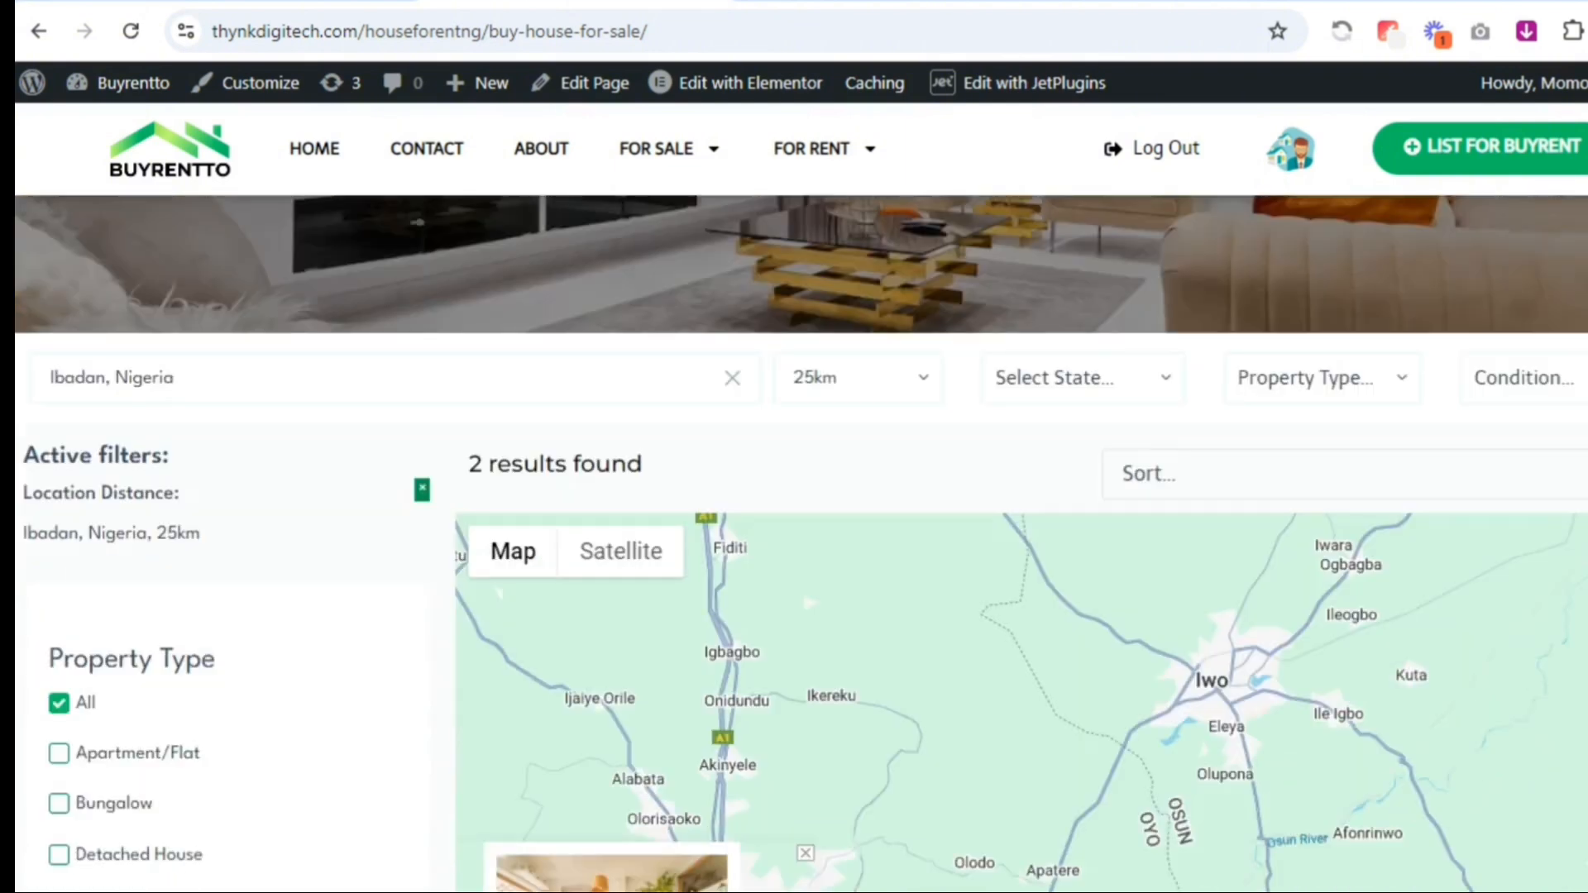
pyautogui.scroll(-1, 1514, 266)
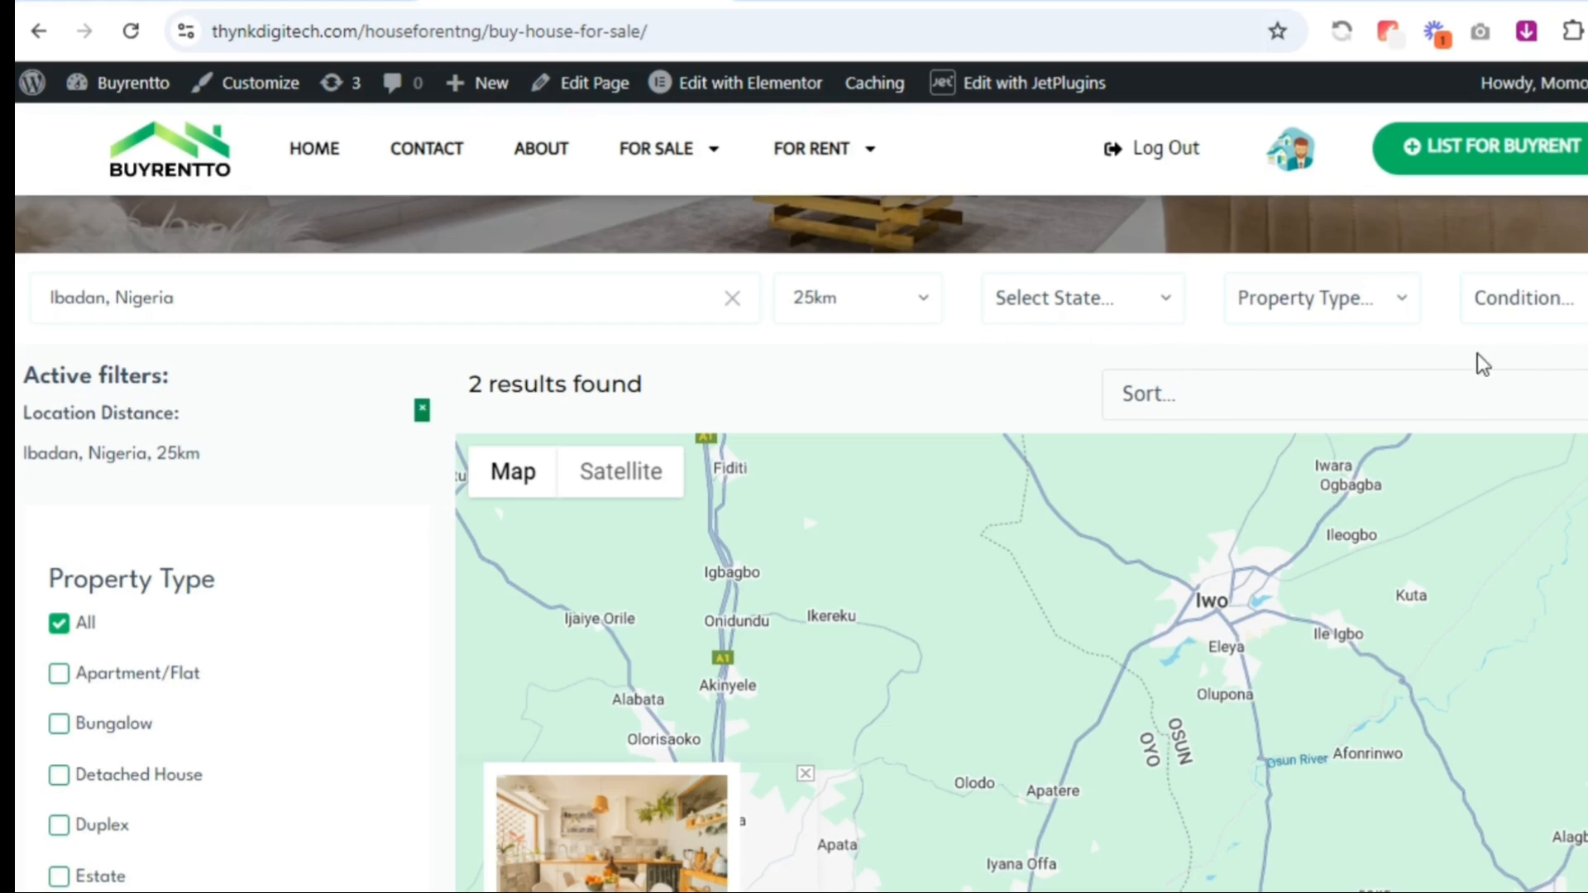
pyautogui.scroll(-2, 1483, 363)
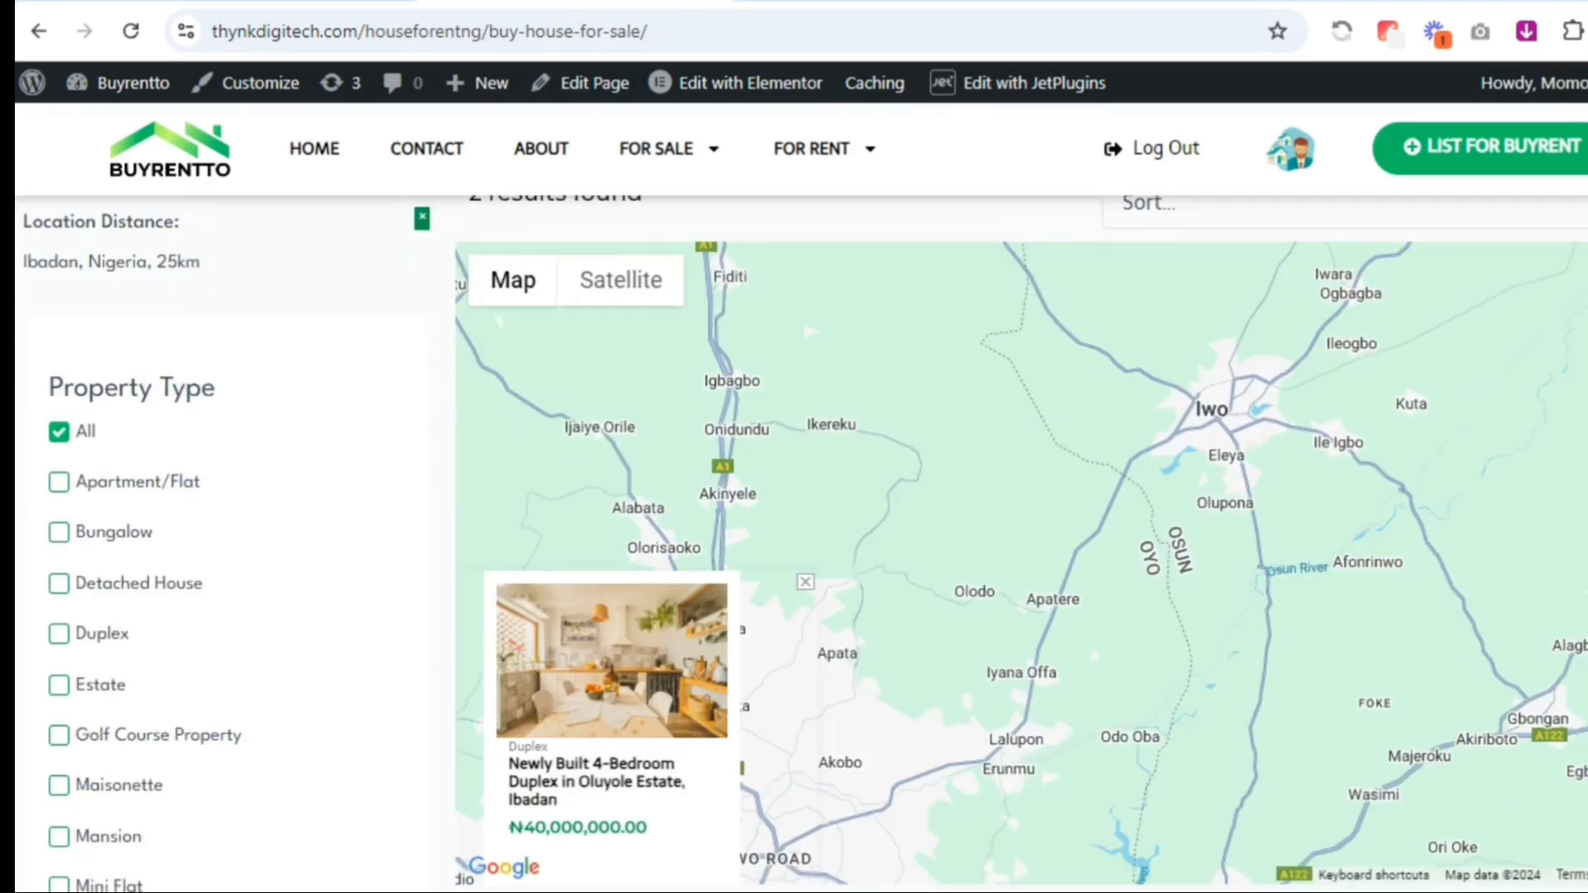
pyautogui.scroll(-7, 1560, 450)
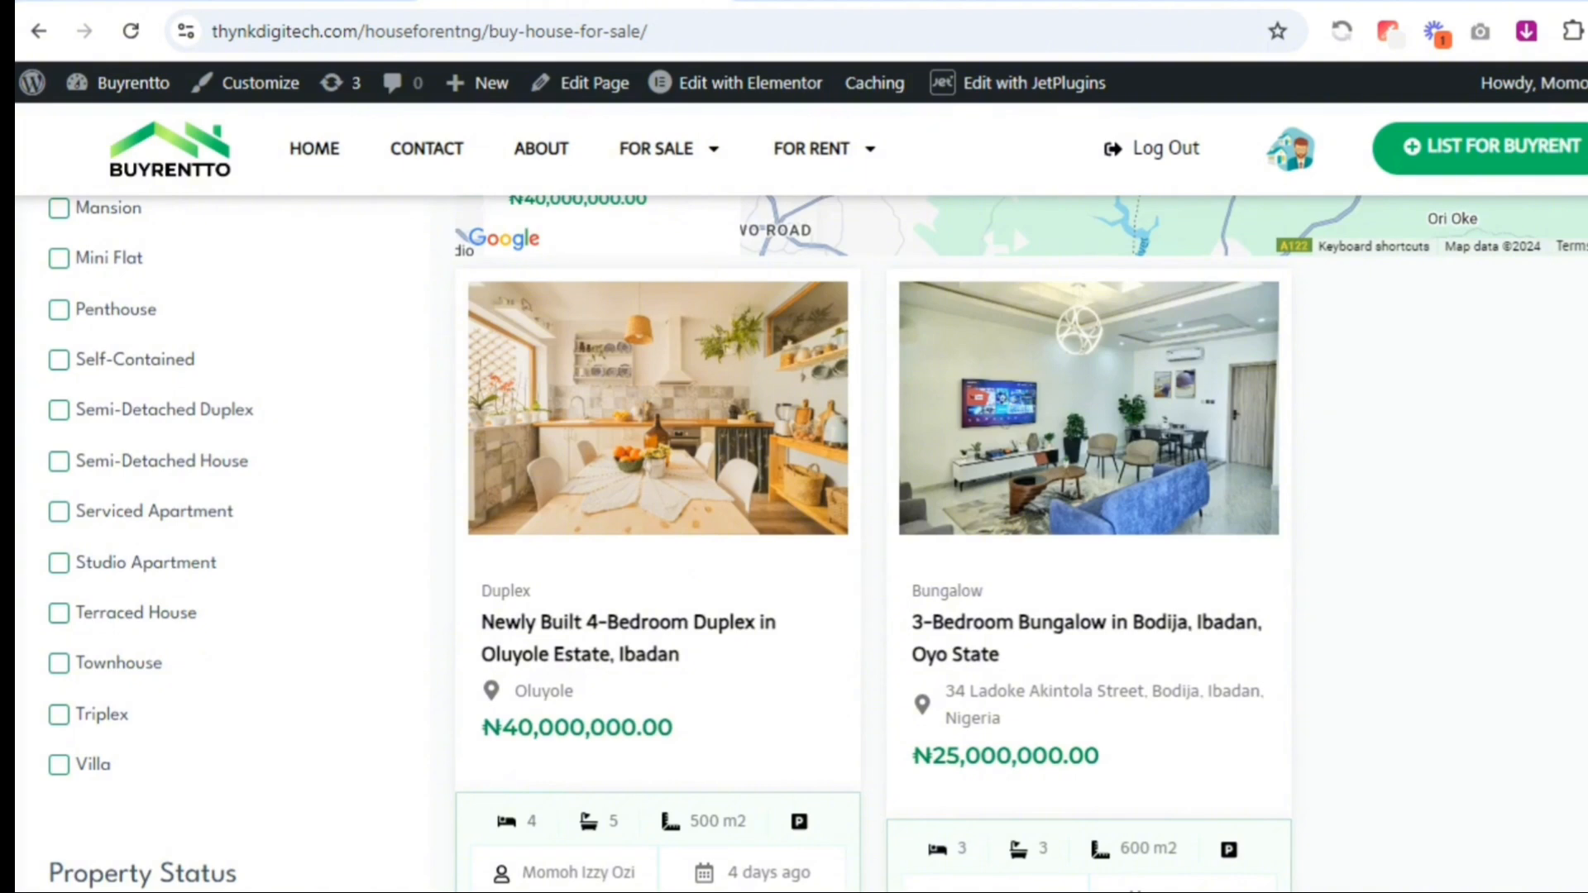
# Switch to the WordPress admin, look over the Land for Sale posts, and open the JetEngine dashboard to check the Maps Listings module
pyautogui.click(1210, 411)
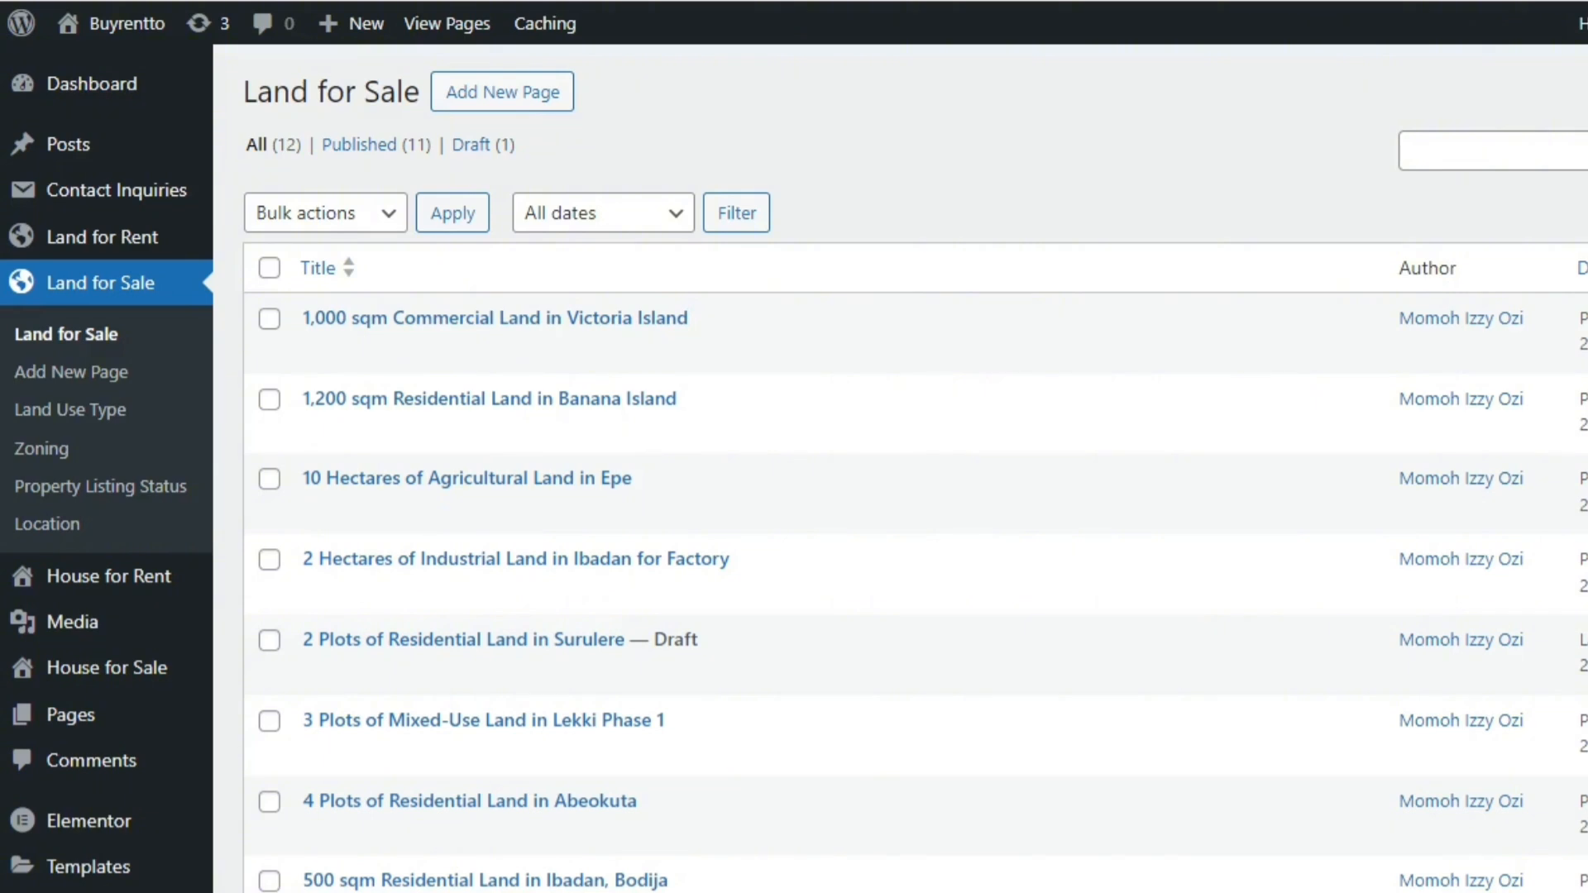
pyautogui.scroll(-6, 1354, 578)
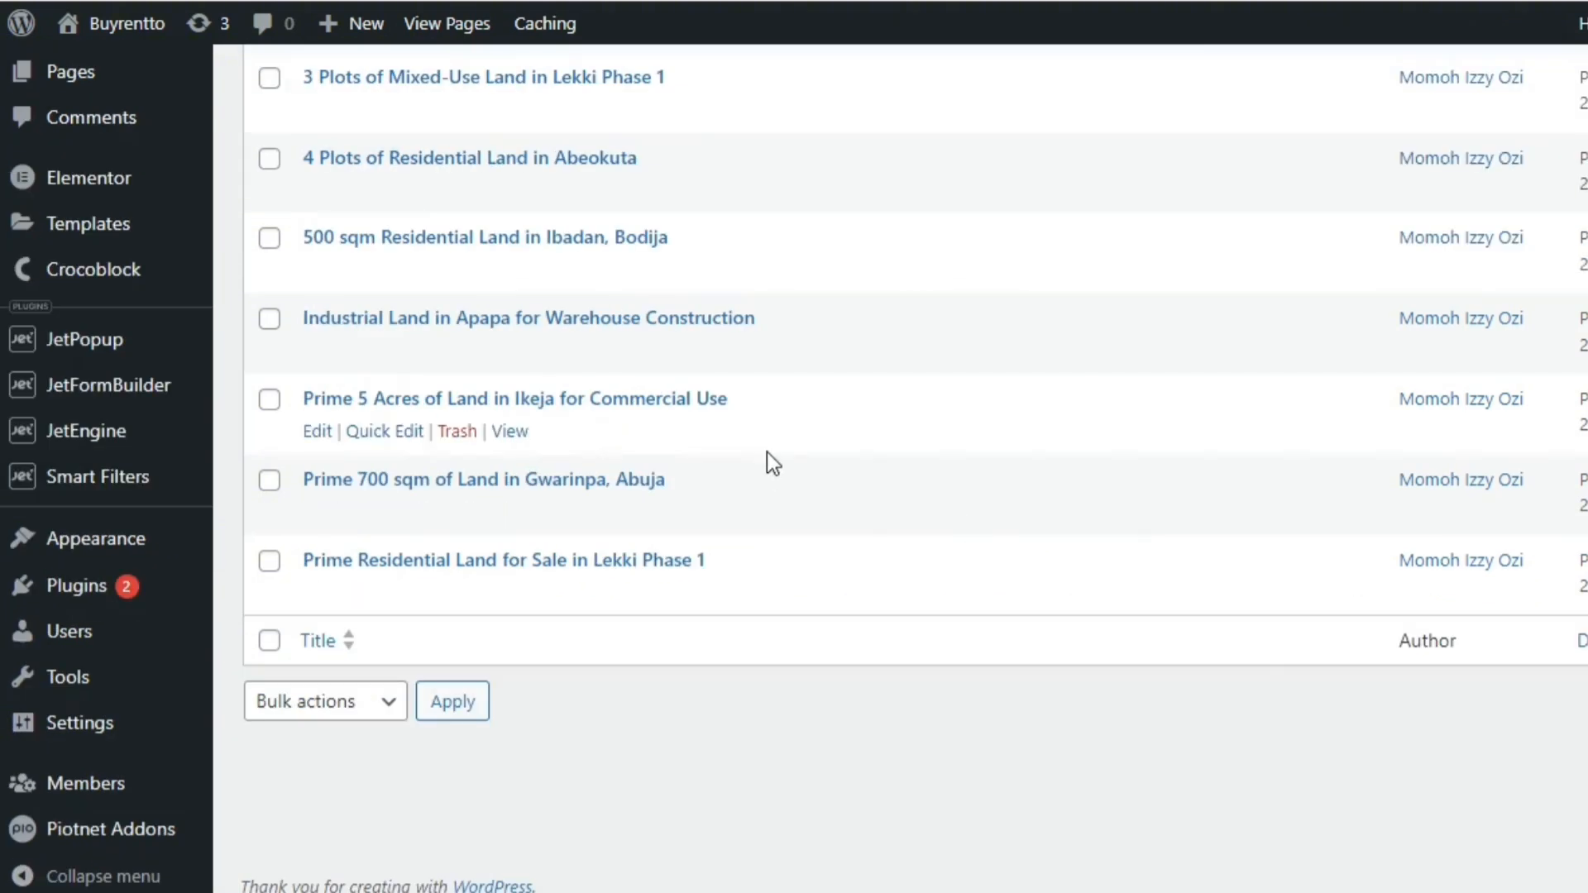
pyautogui.moveTo(124, 435)
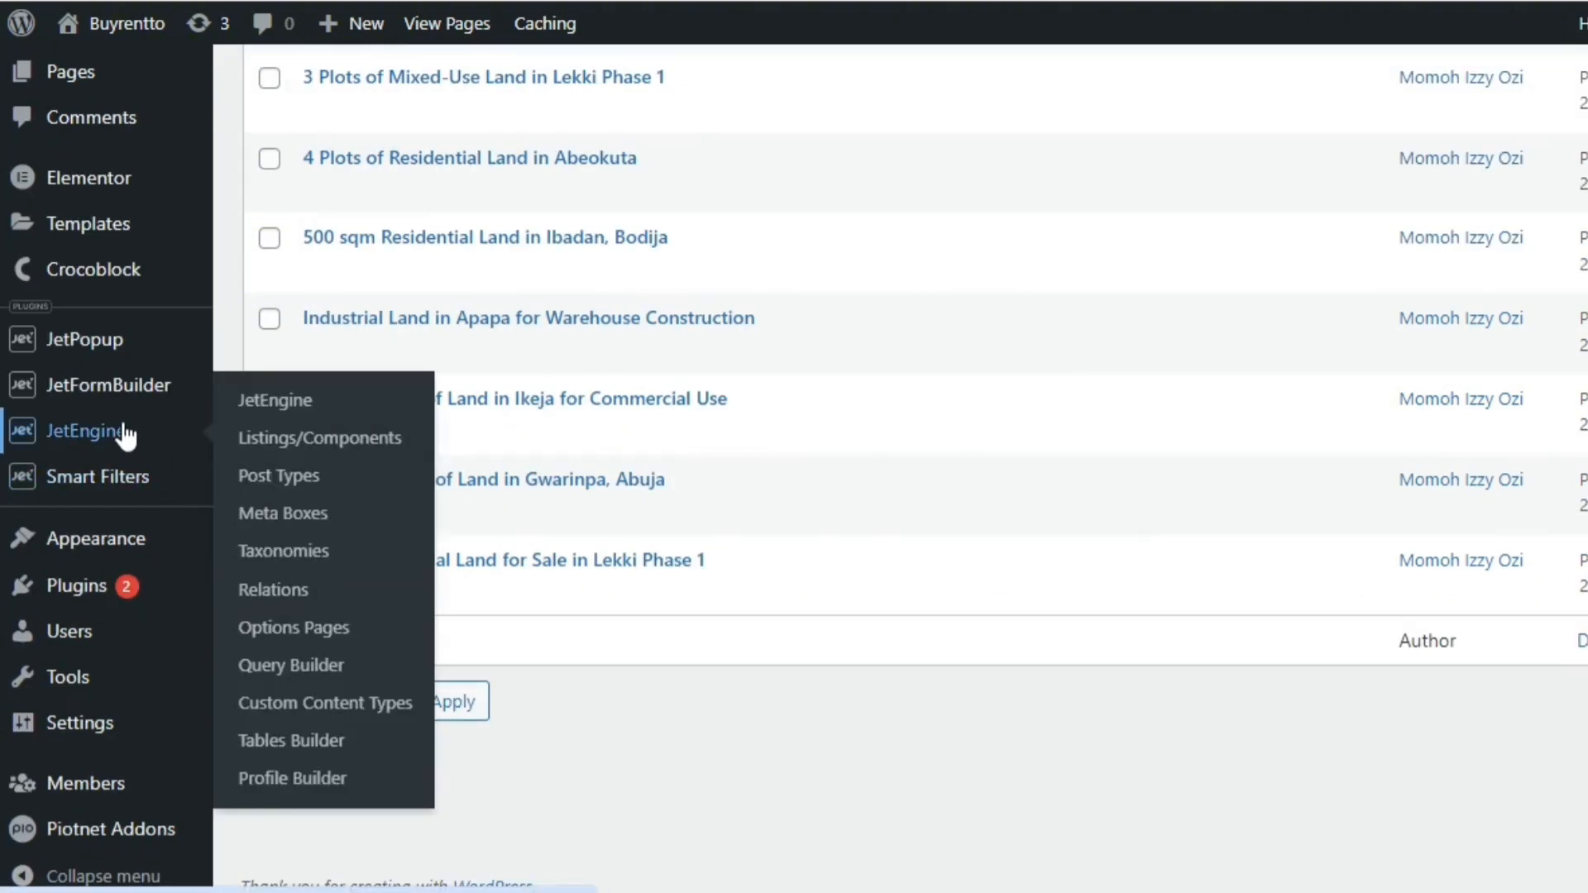
pyautogui.click(278, 402)
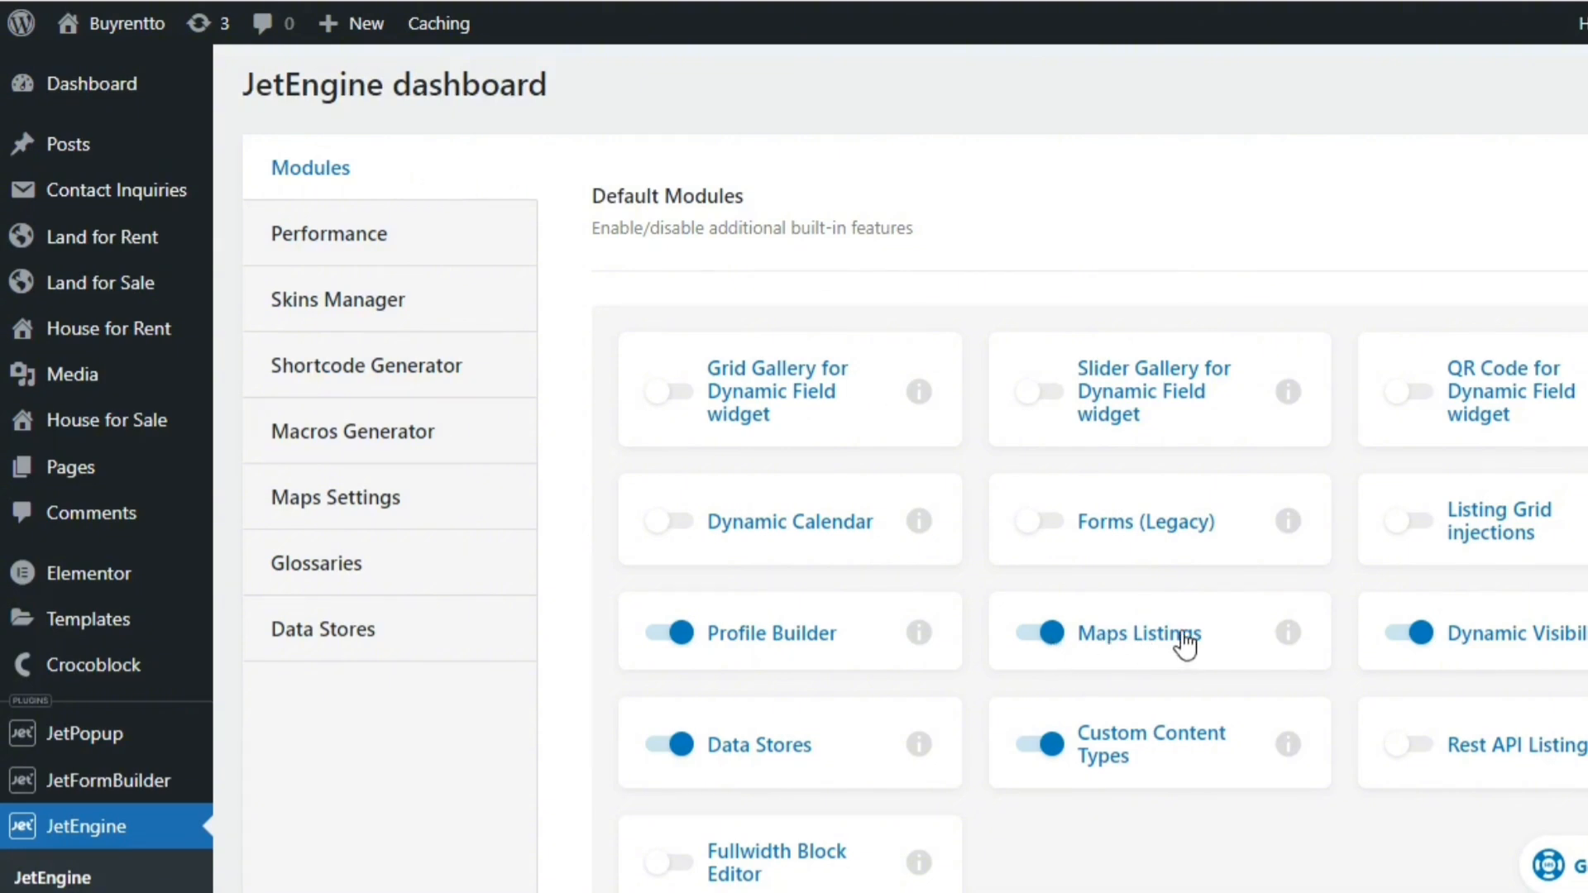
pyautogui.scroll(-3, 910, 463)
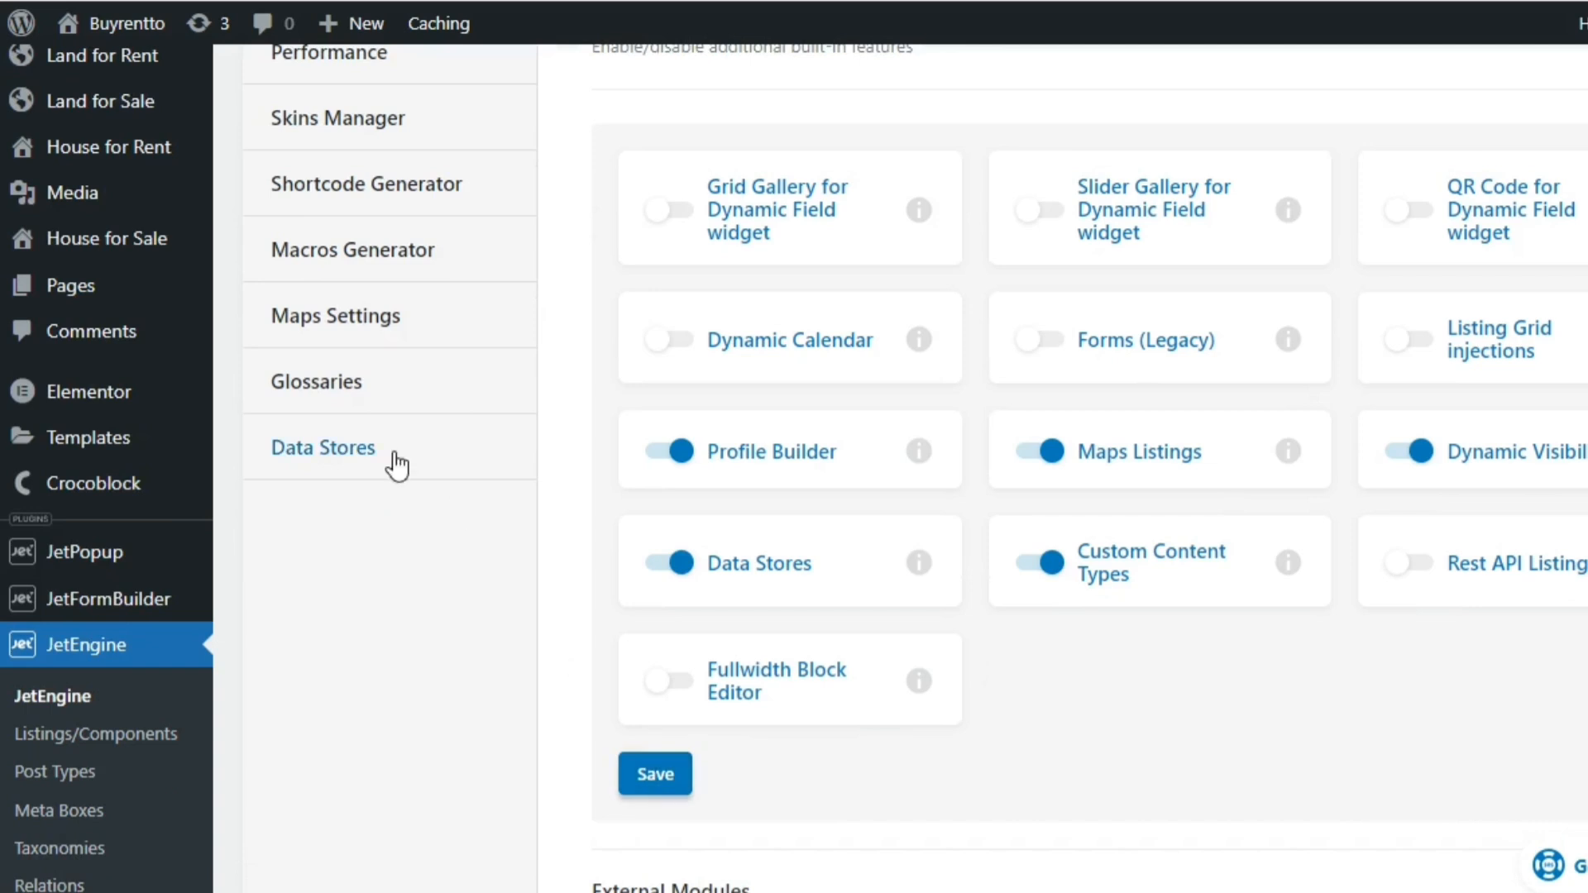
# Open JetEngine's Maps Settings and examine the API key, geocoding provider and "Preload coordinates by address" options
pyautogui.click(397, 319)
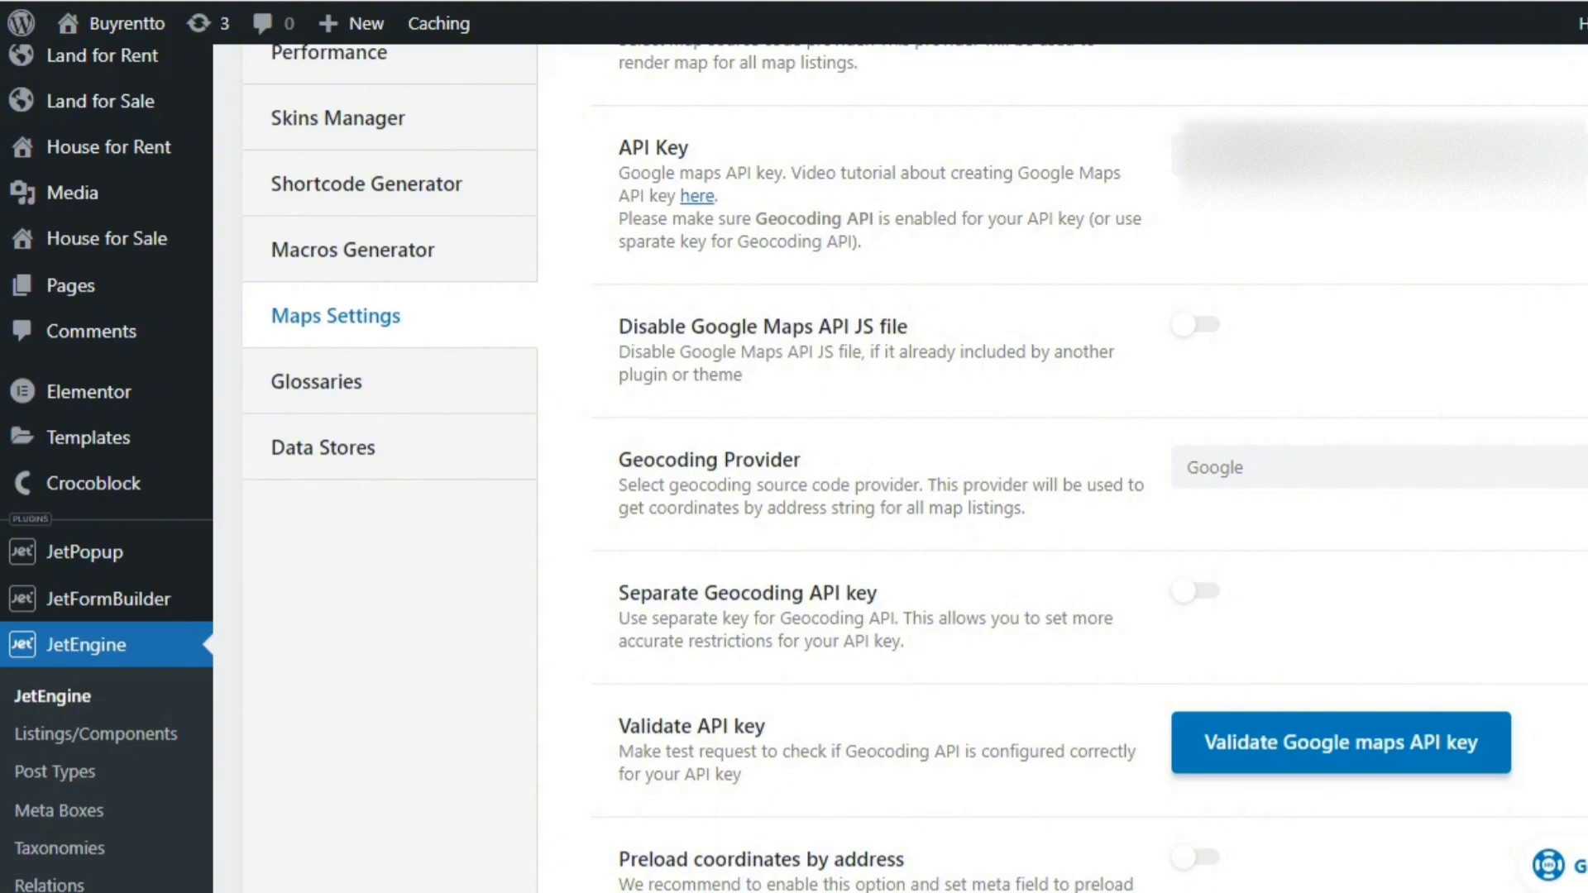
pyautogui.scroll(-1, 900, 468)
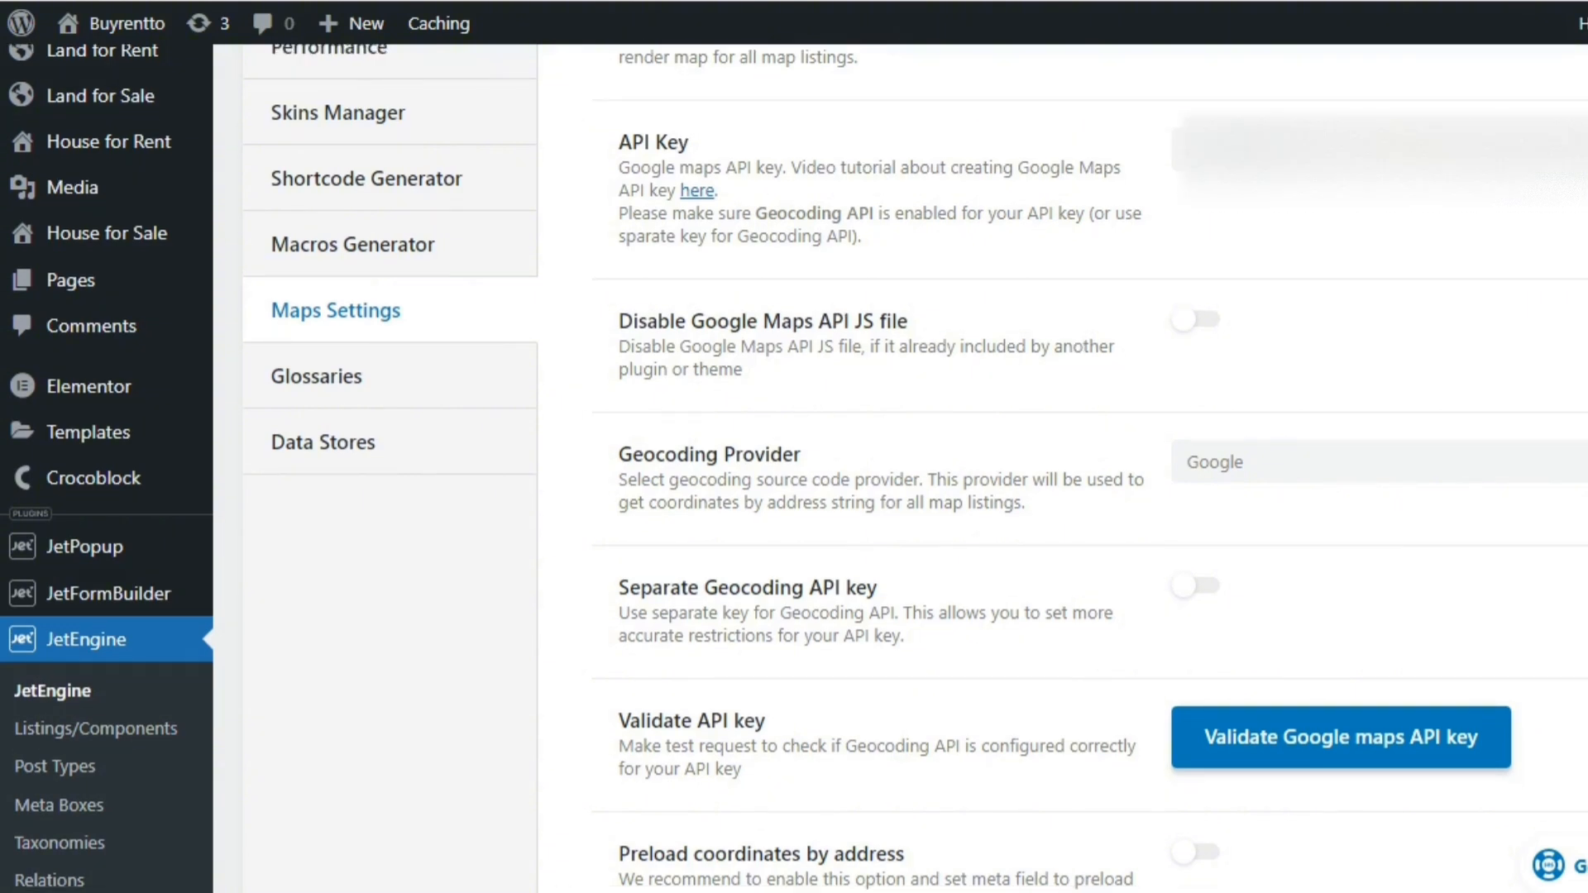
pyautogui.scroll(-3, 900, 468)
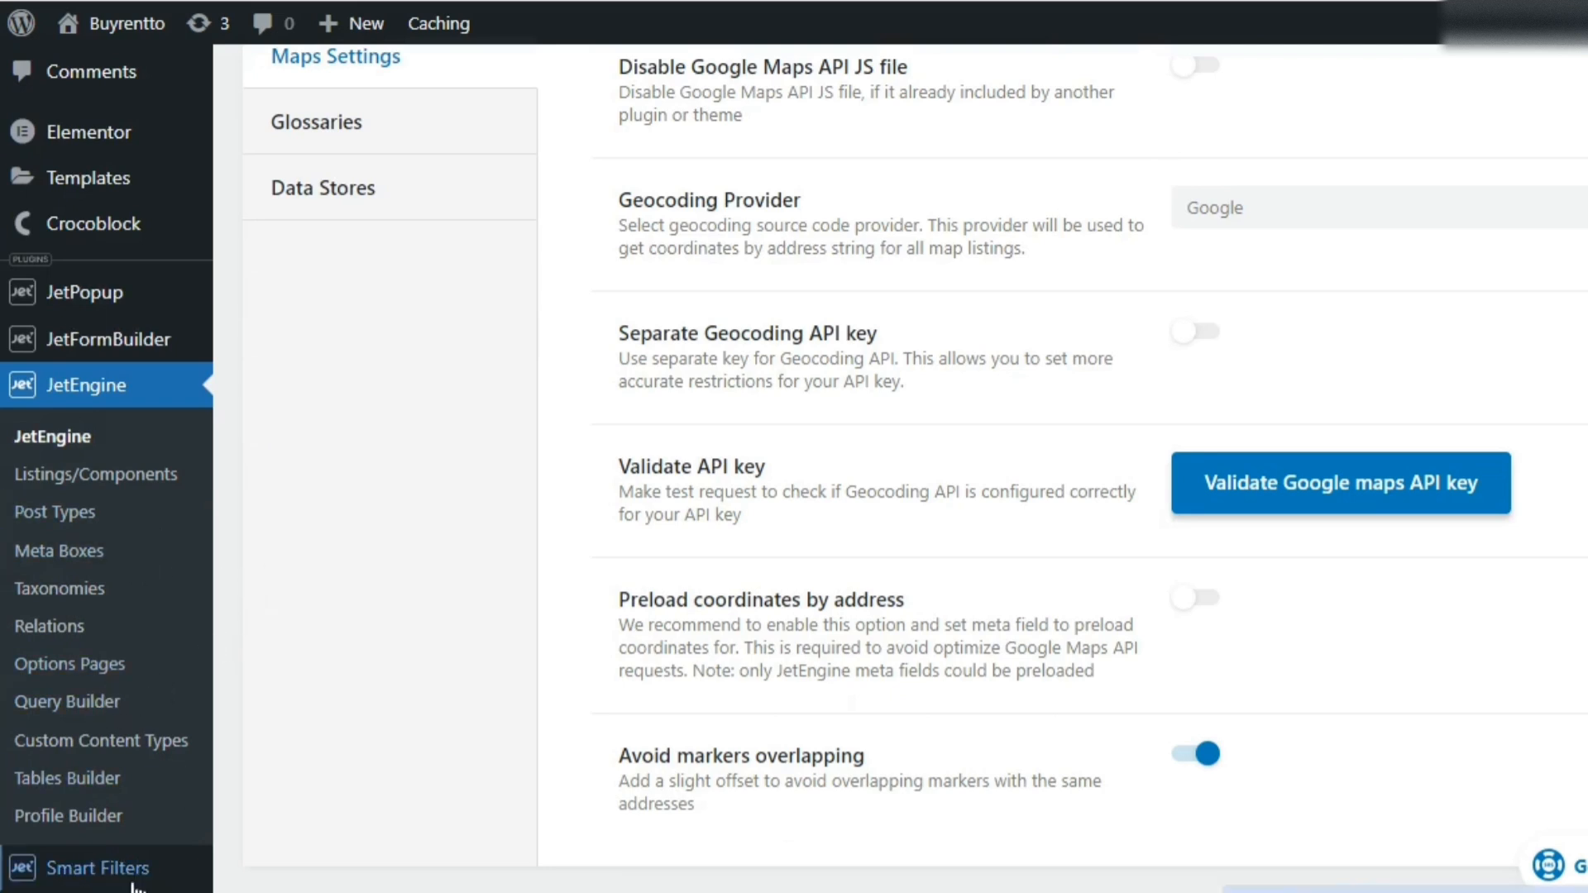
pyautogui.moveTo(618, 600); pyautogui.dragTo(905, 600)
pyautogui.scroll(-2, 1253, 484)
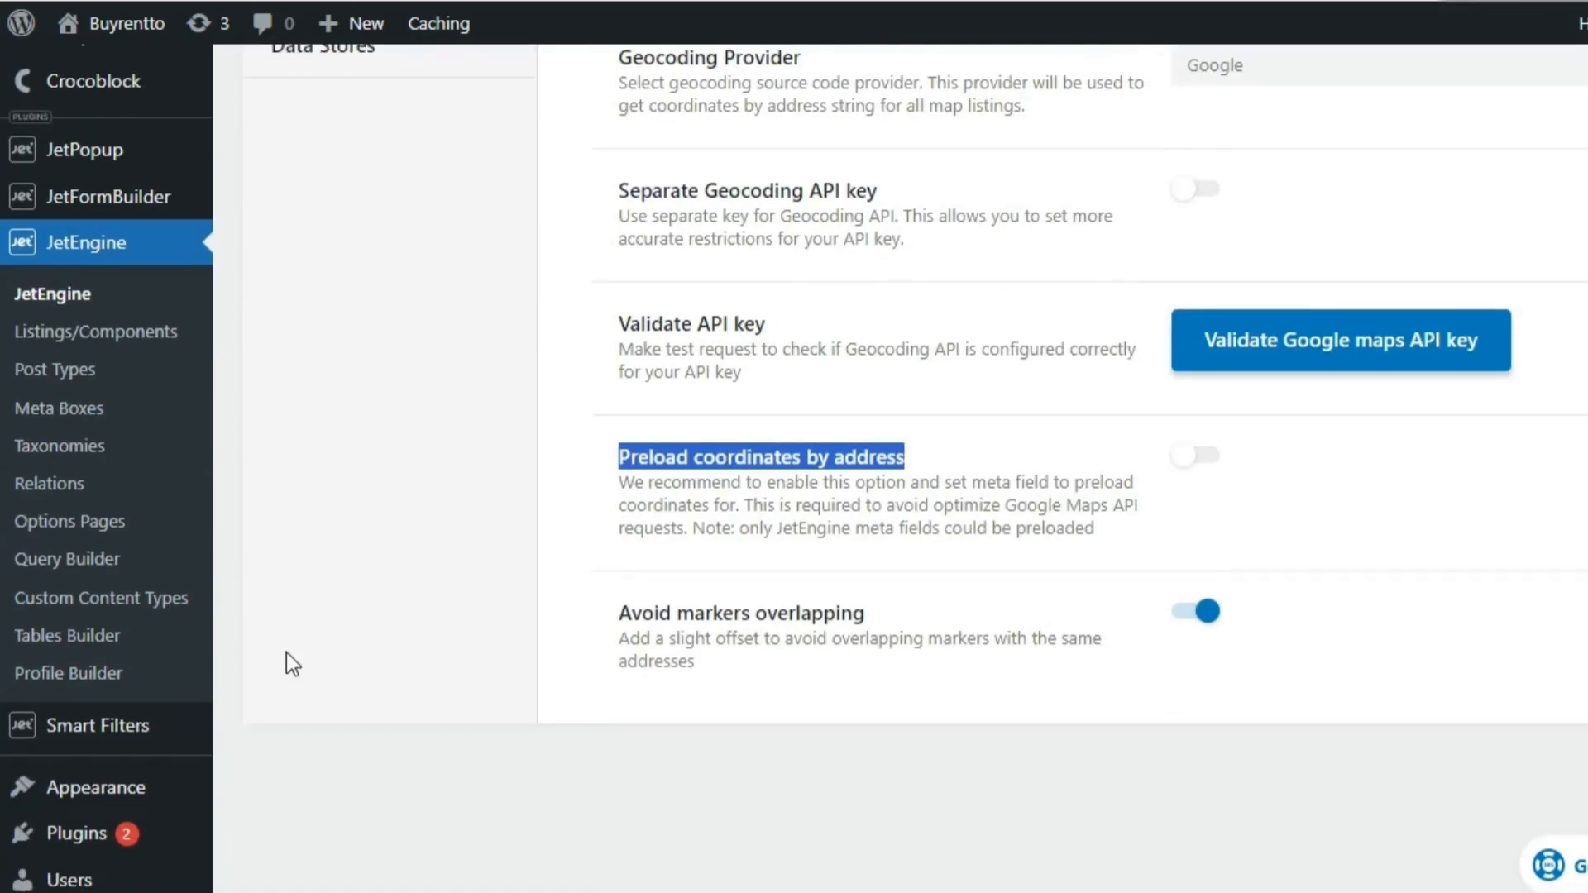
# Start a new smart filter and look over the available filter types
pyautogui.moveTo(131, 748)
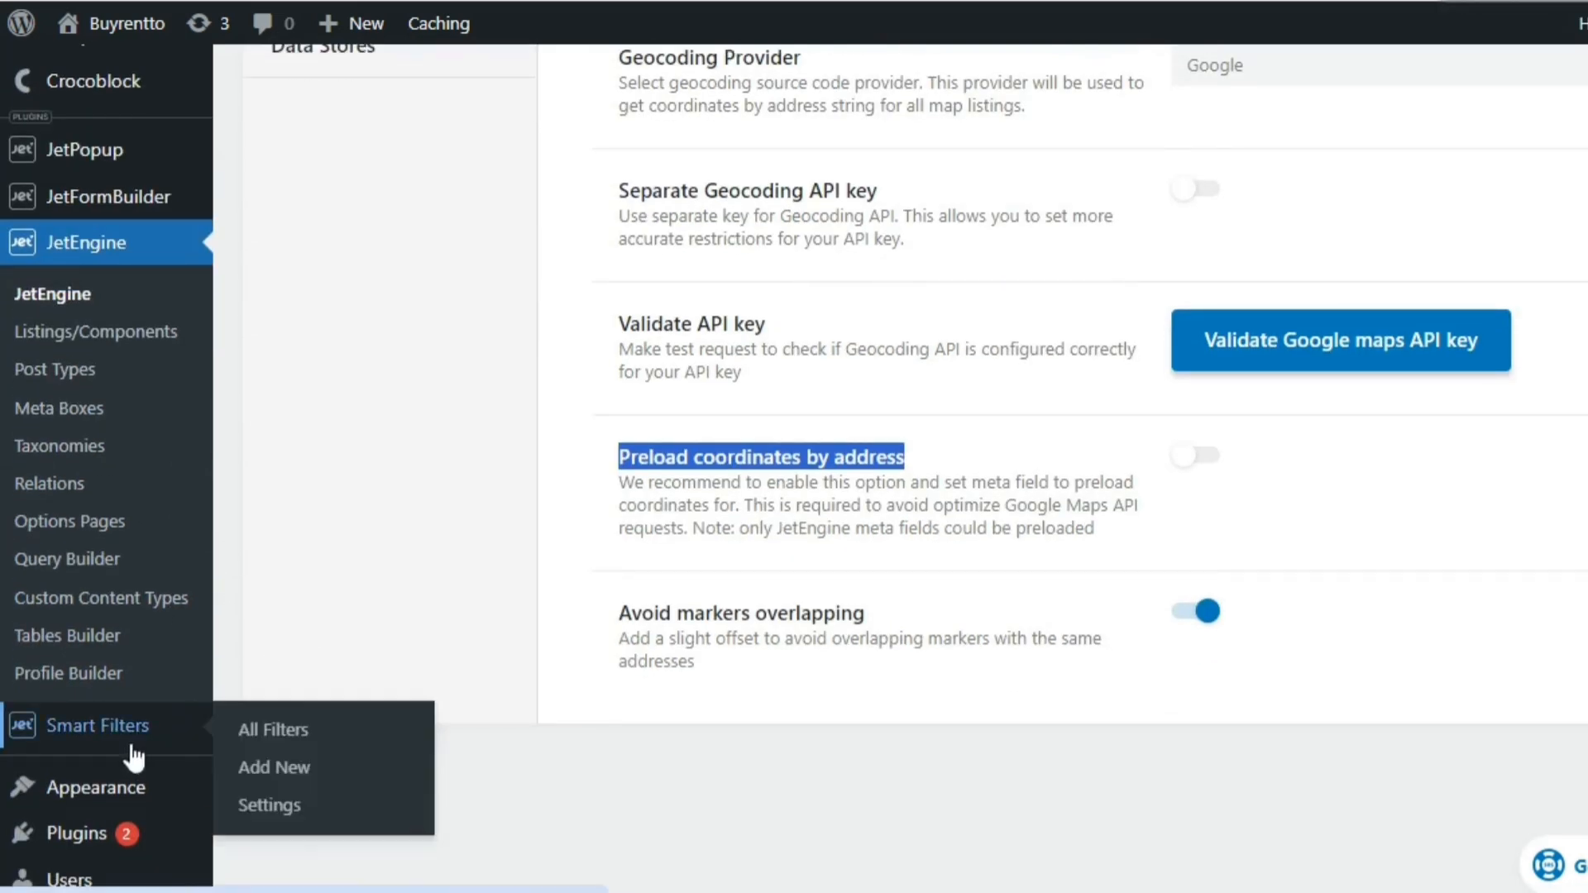
pyautogui.click(273, 769)
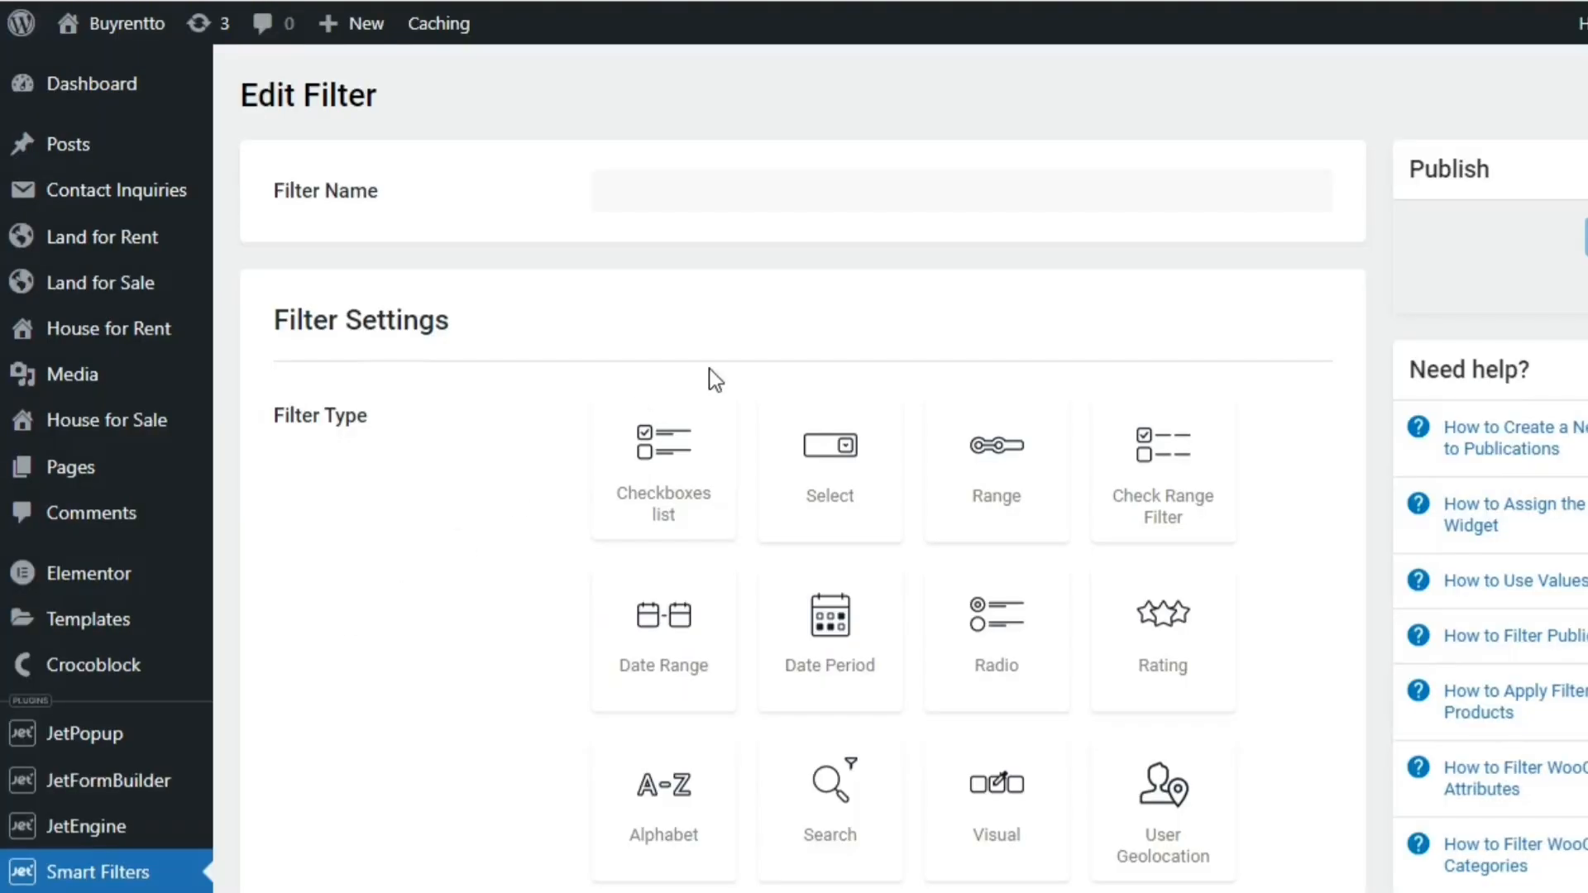
pyautogui.scroll(-3, 1294, 360)
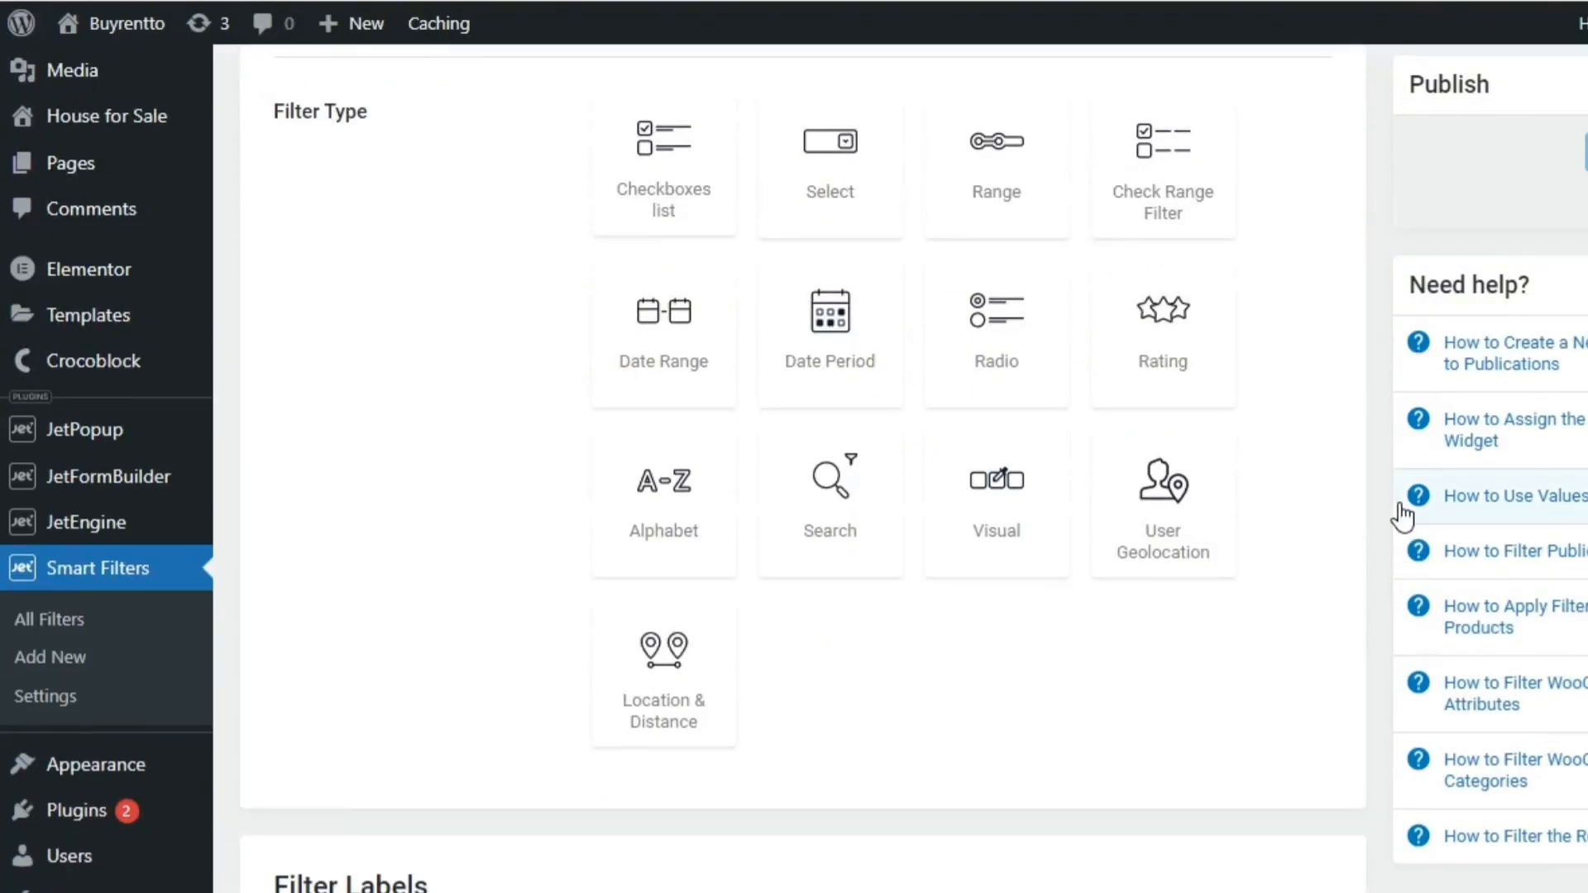
pyautogui.scroll(1, 1346, 476)
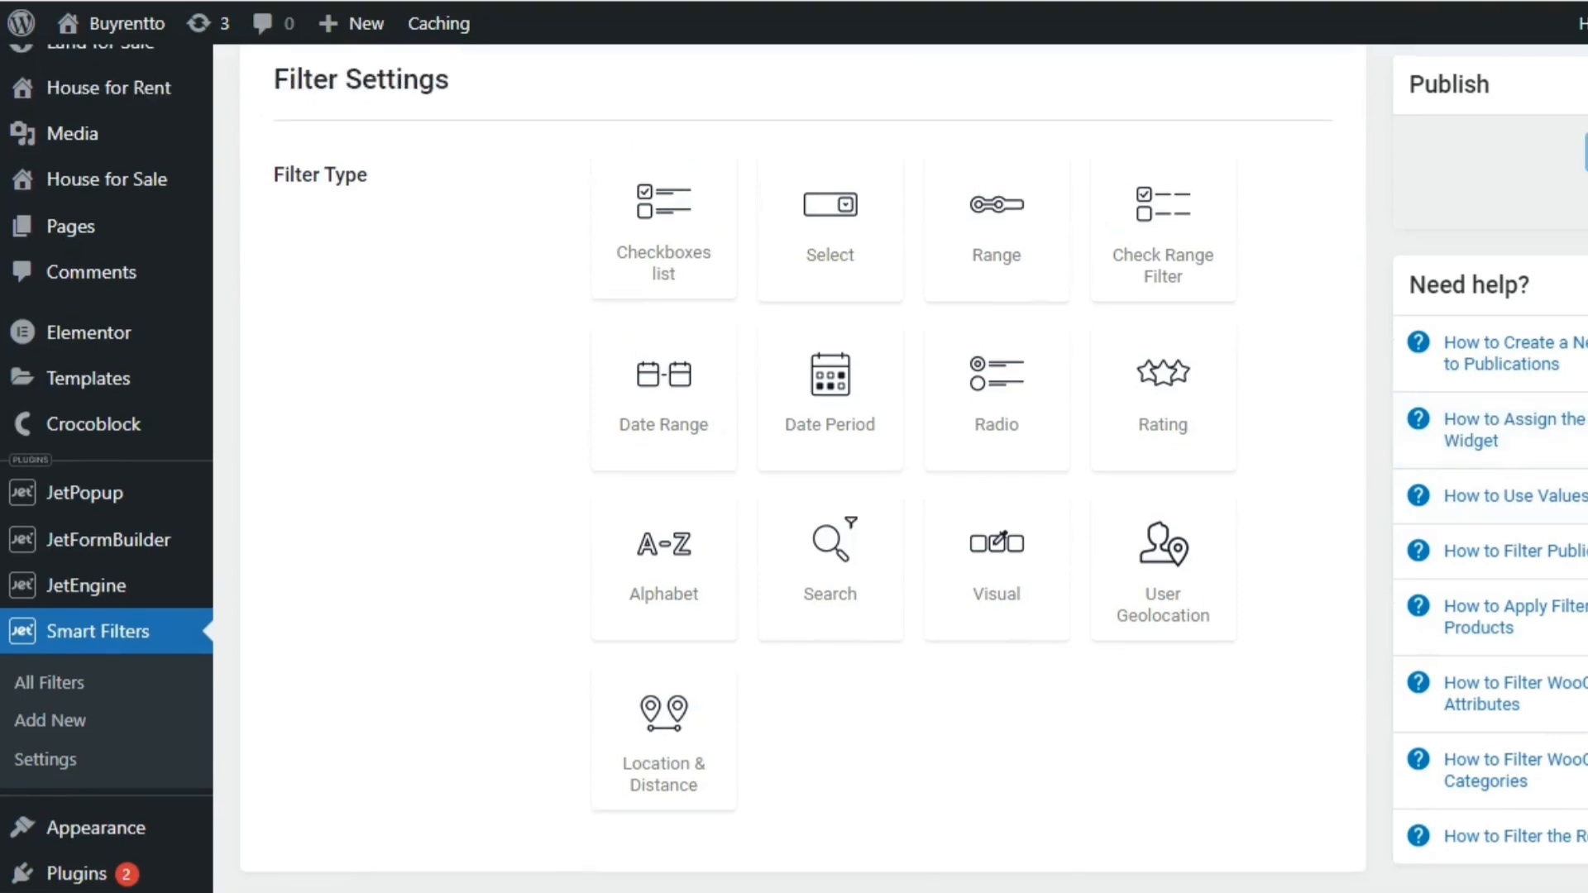
pyautogui.scroll(3, 1312, 227)
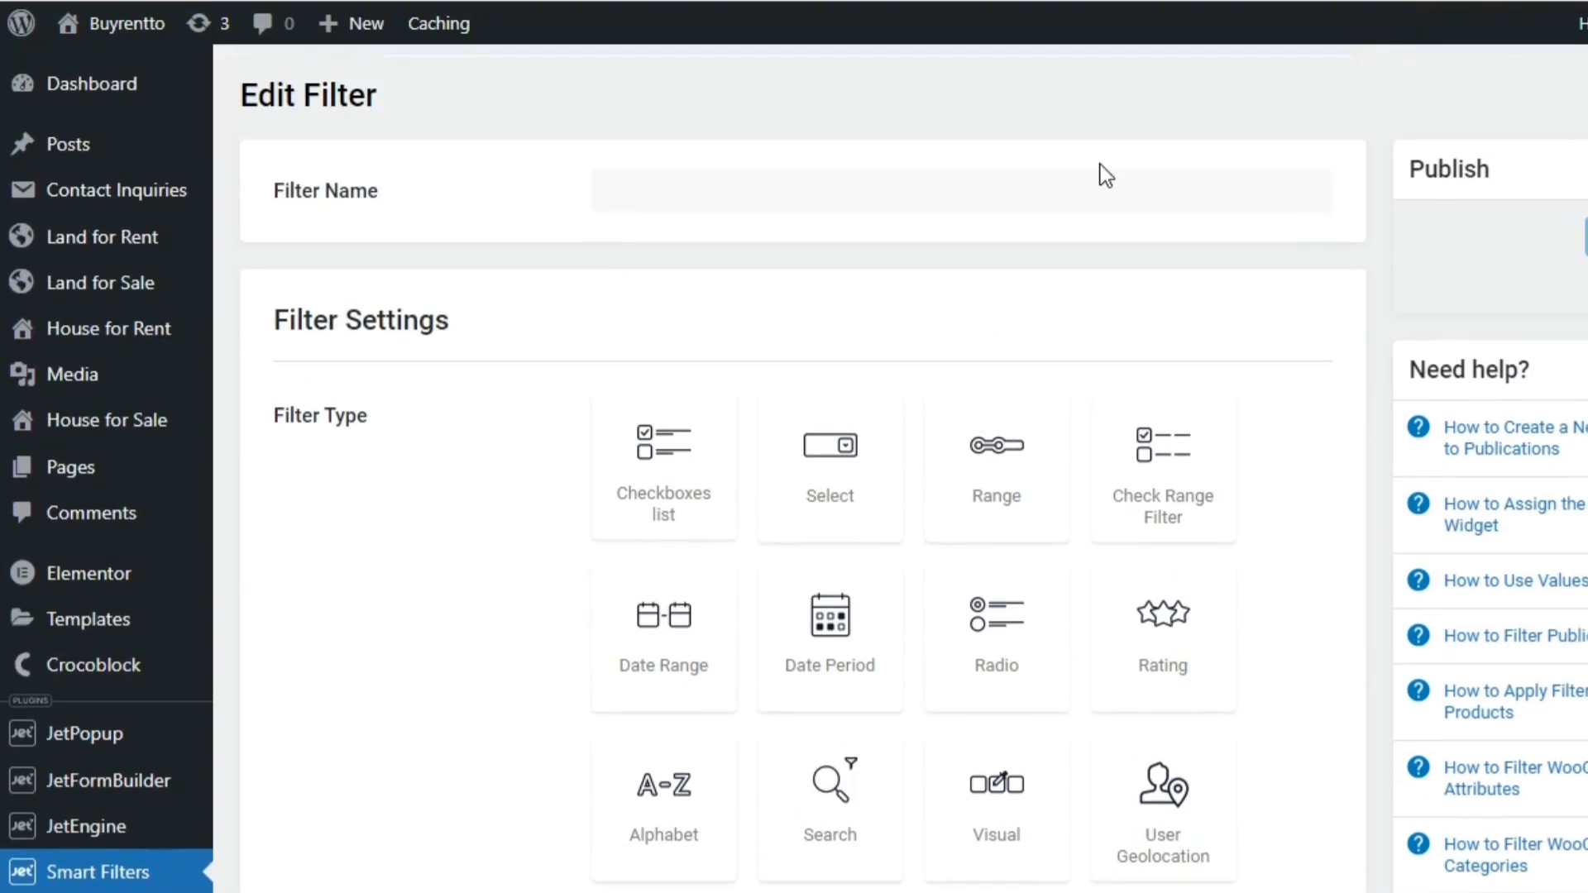
# Name the new filter "Land for Sale Distance Location Filter"
pyautogui.click(1098, 183)
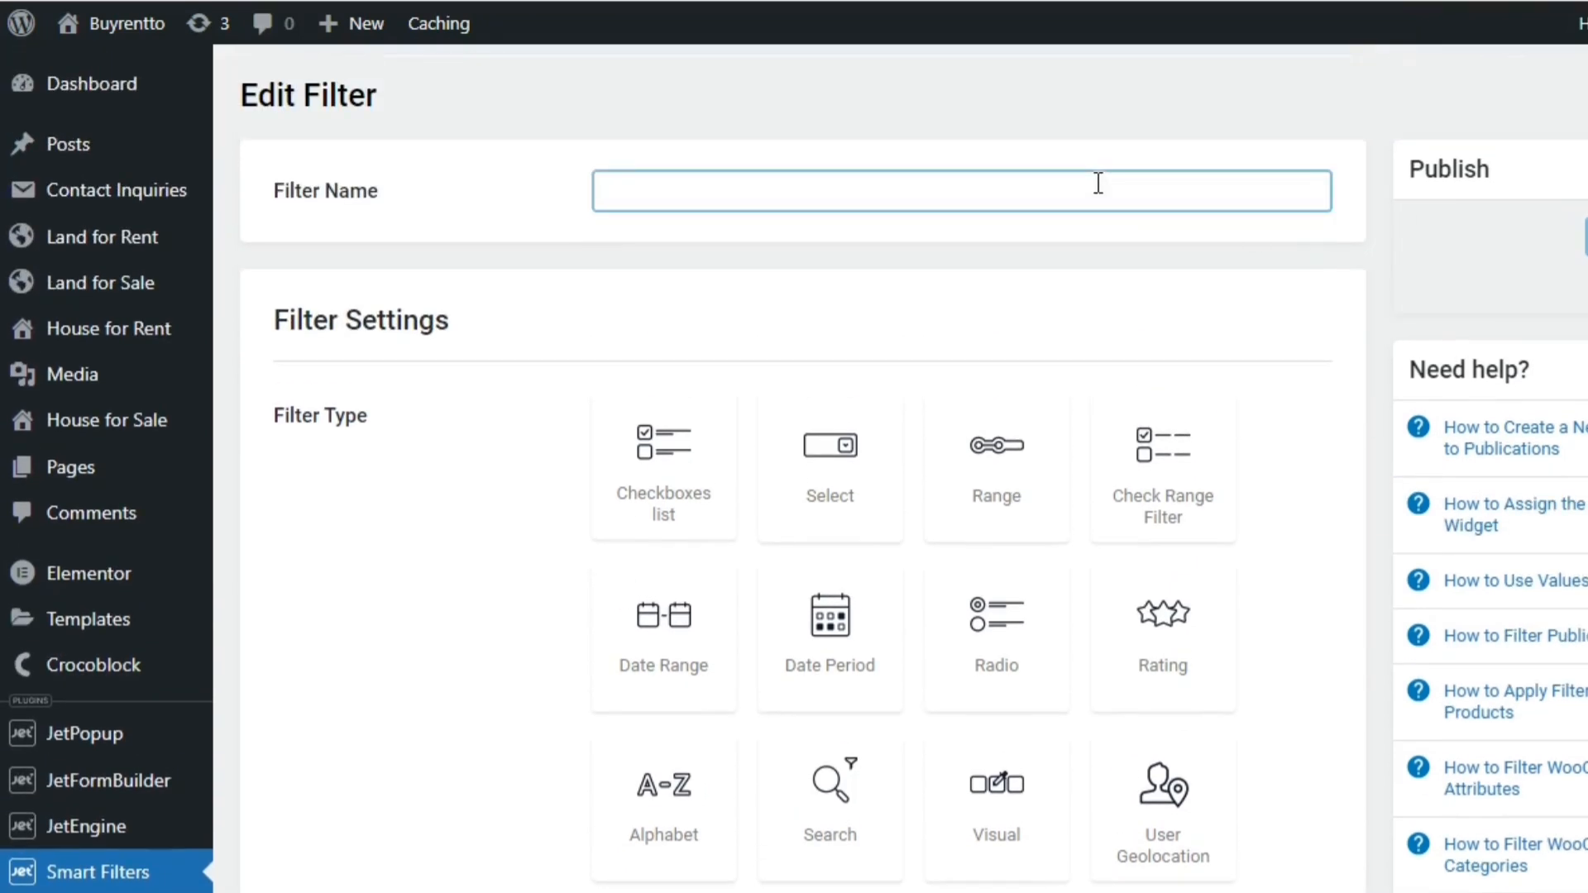
pyautogui.write('L')
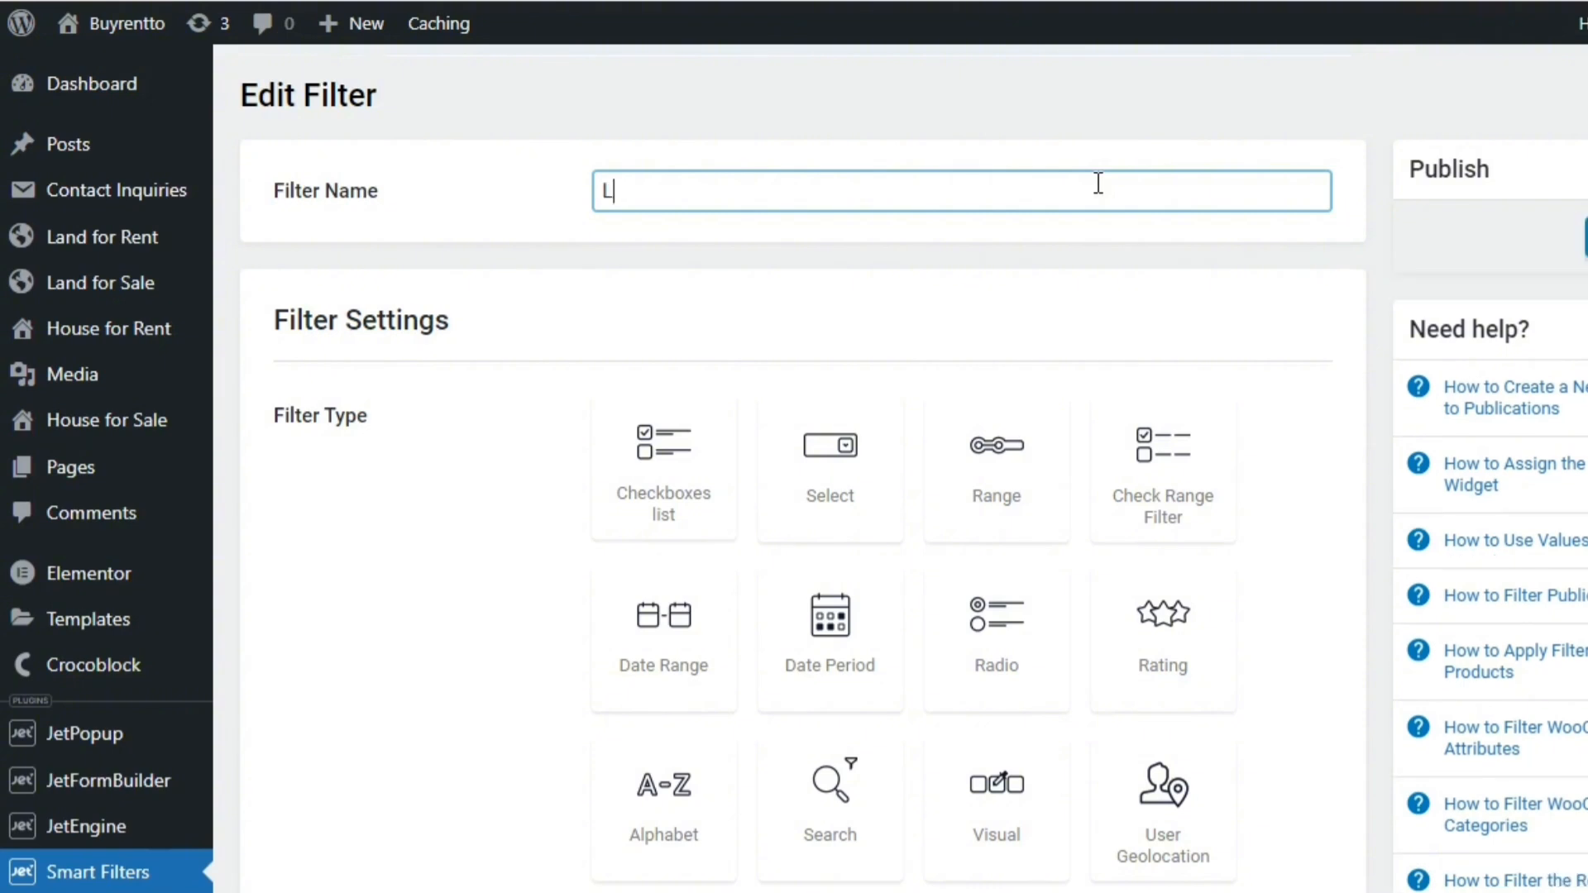
pyautogui.write('and for Sale Dist')
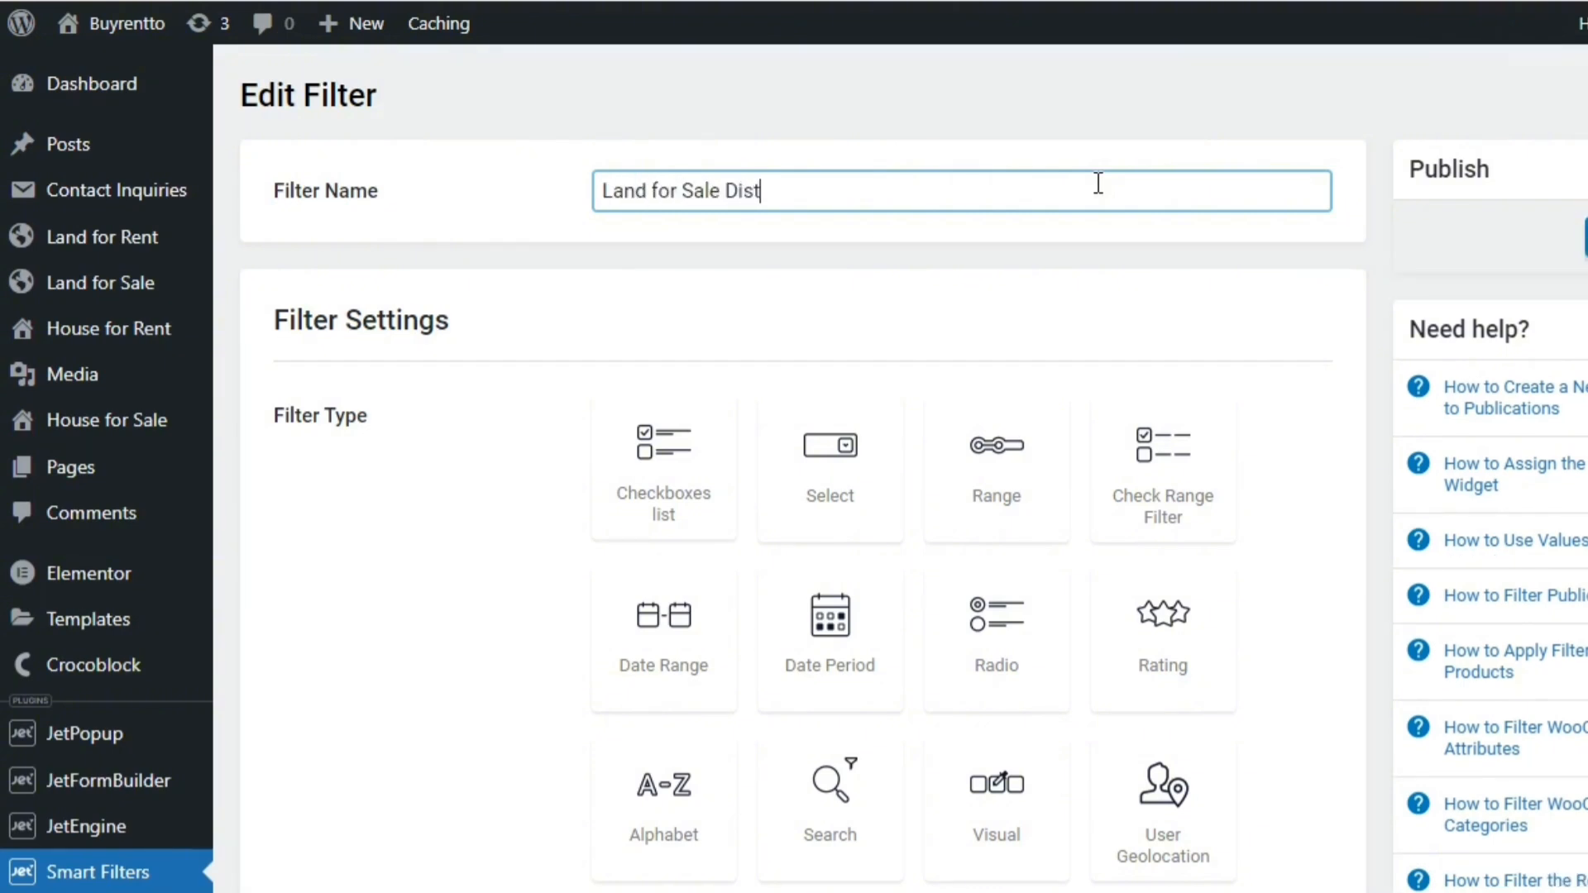
pyautogui.write('ance Location Filter')
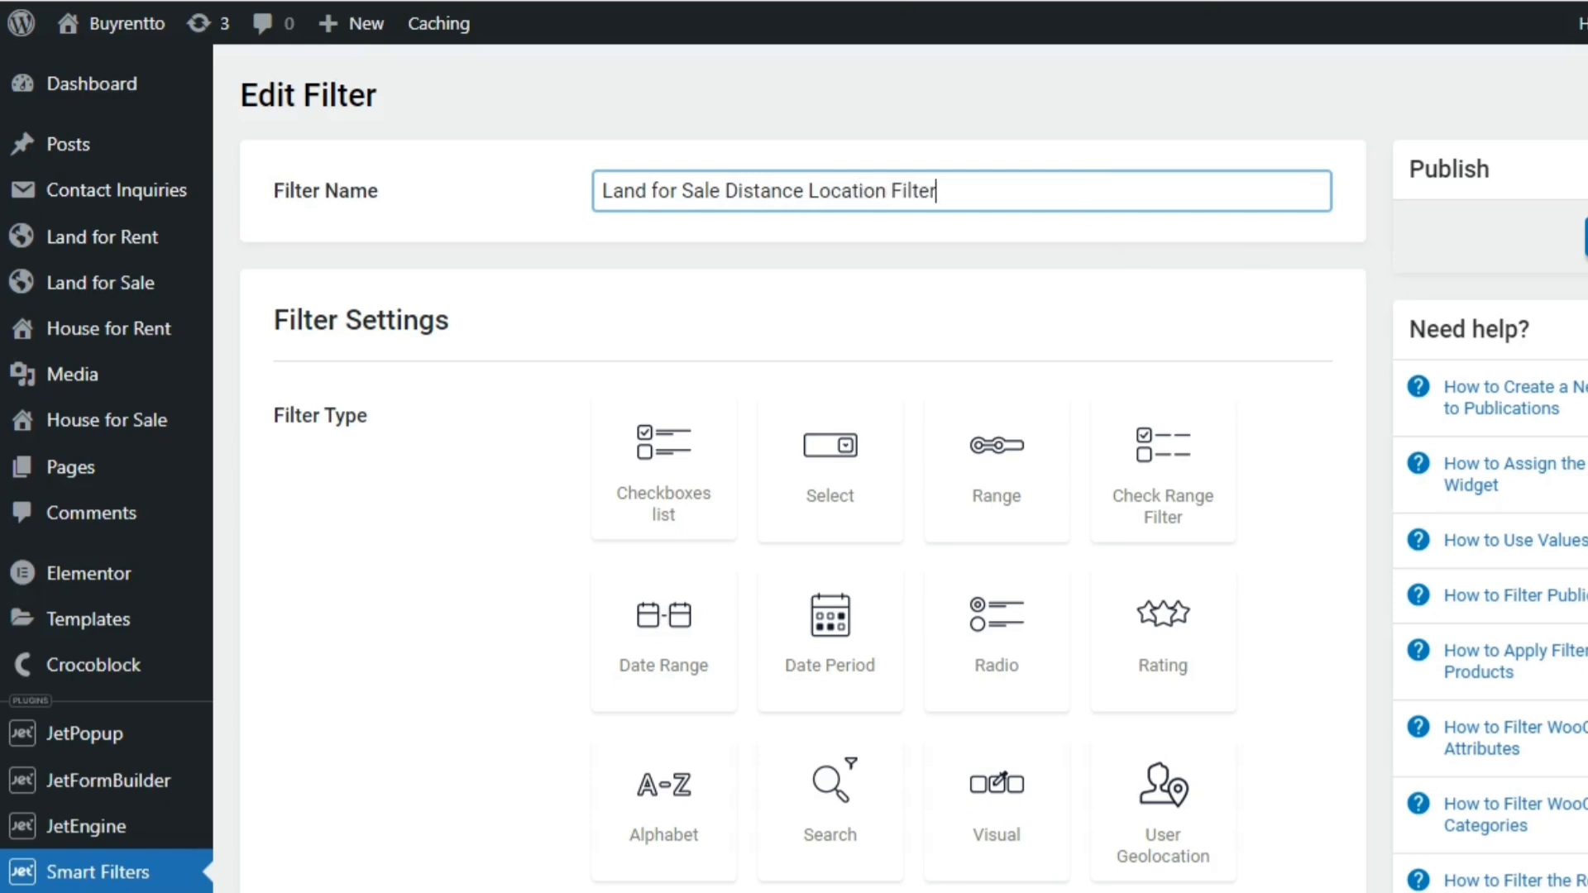
# Set the filter type to Location & Distance
pyautogui.scroll(-5, 910, 603)
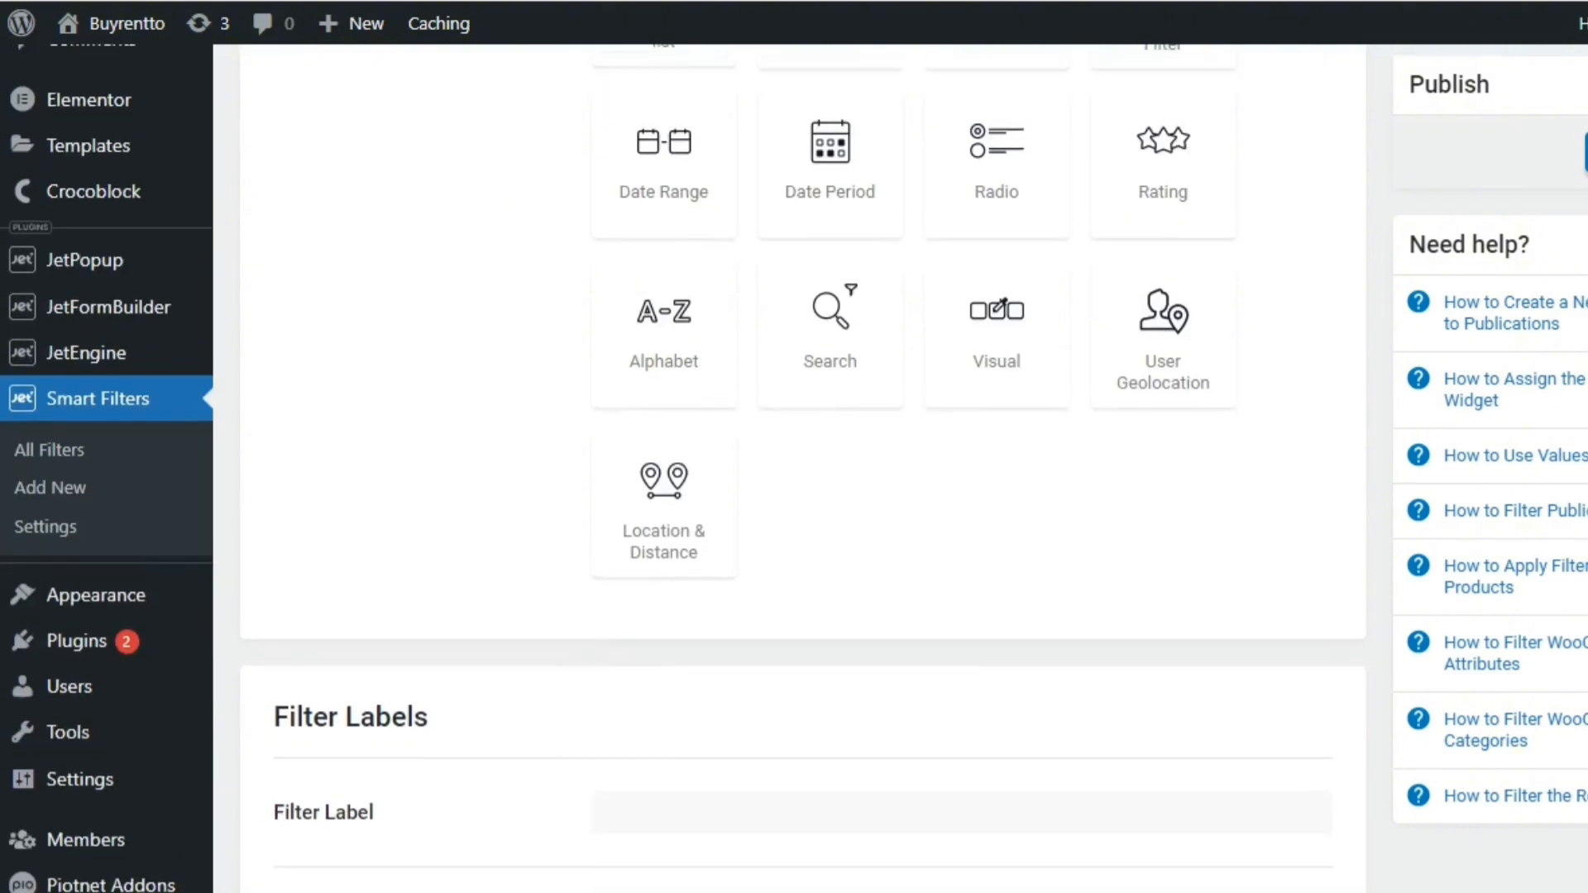
pyautogui.click(659, 552)
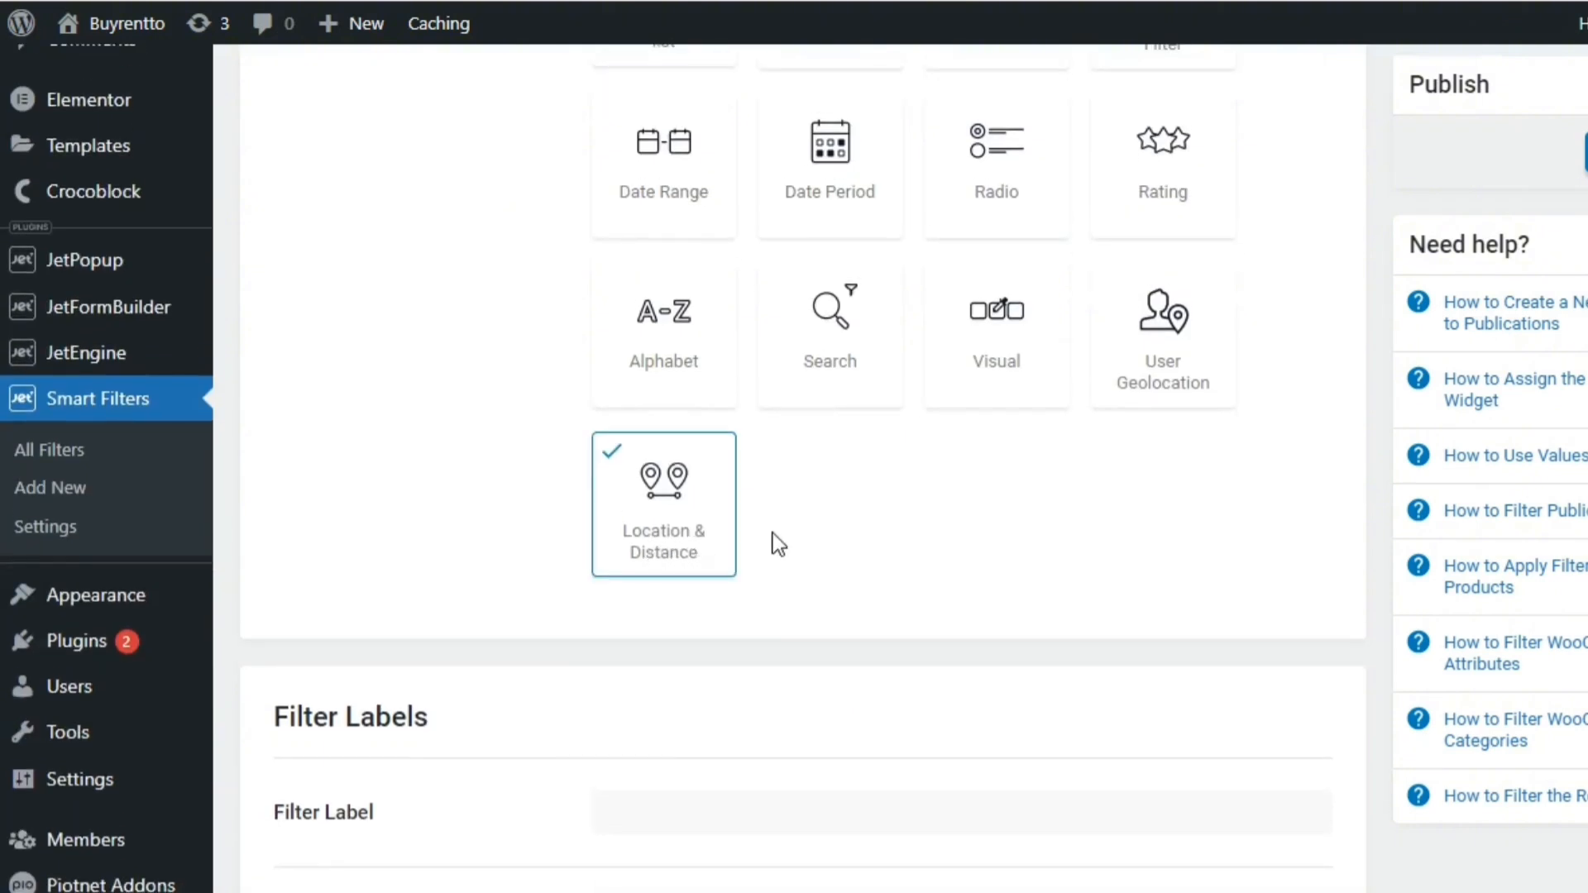
pyautogui.hotkey('ctrl', 'a')
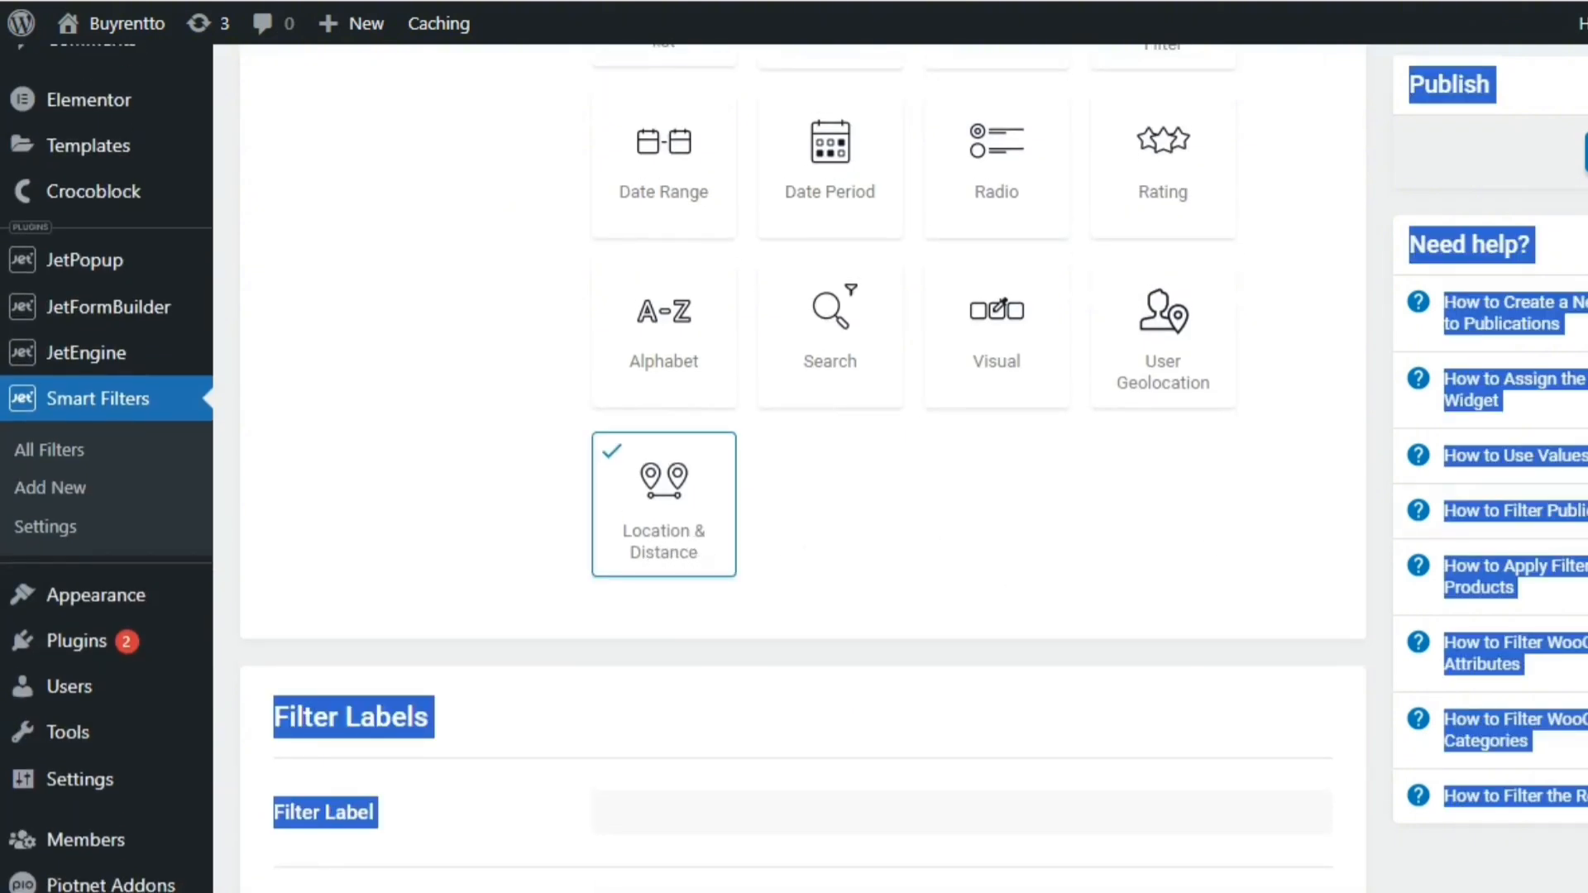
pyautogui.scroll(-2, 1267, 424)
pyautogui.click(1268, 423)
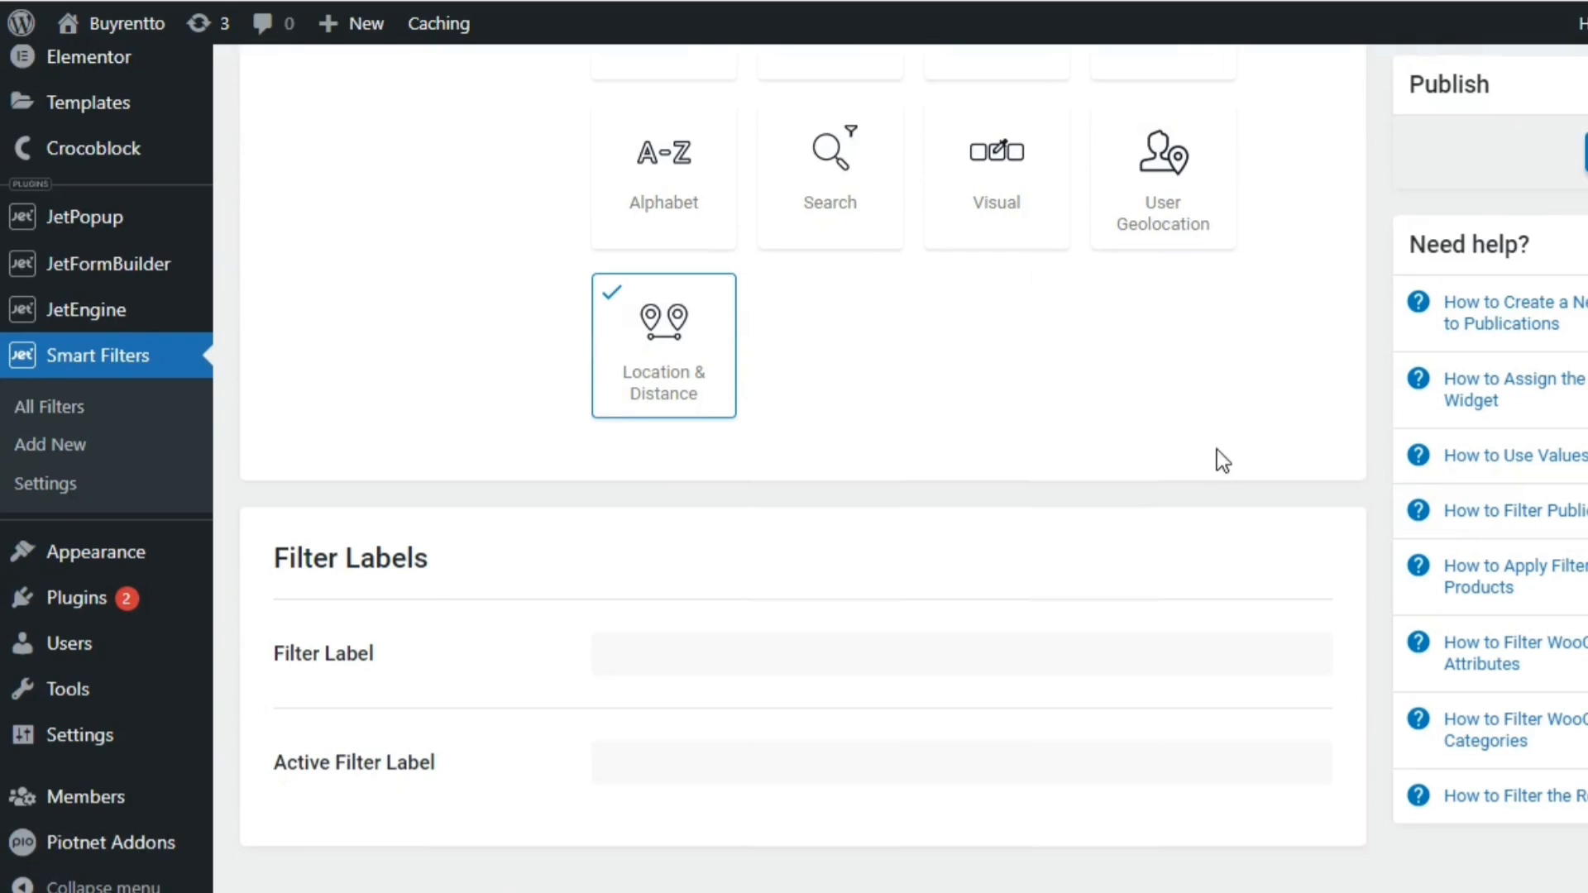
# Set both the filter label and the active filter label to "Location" and publish the filter
pyautogui.click(989, 653)
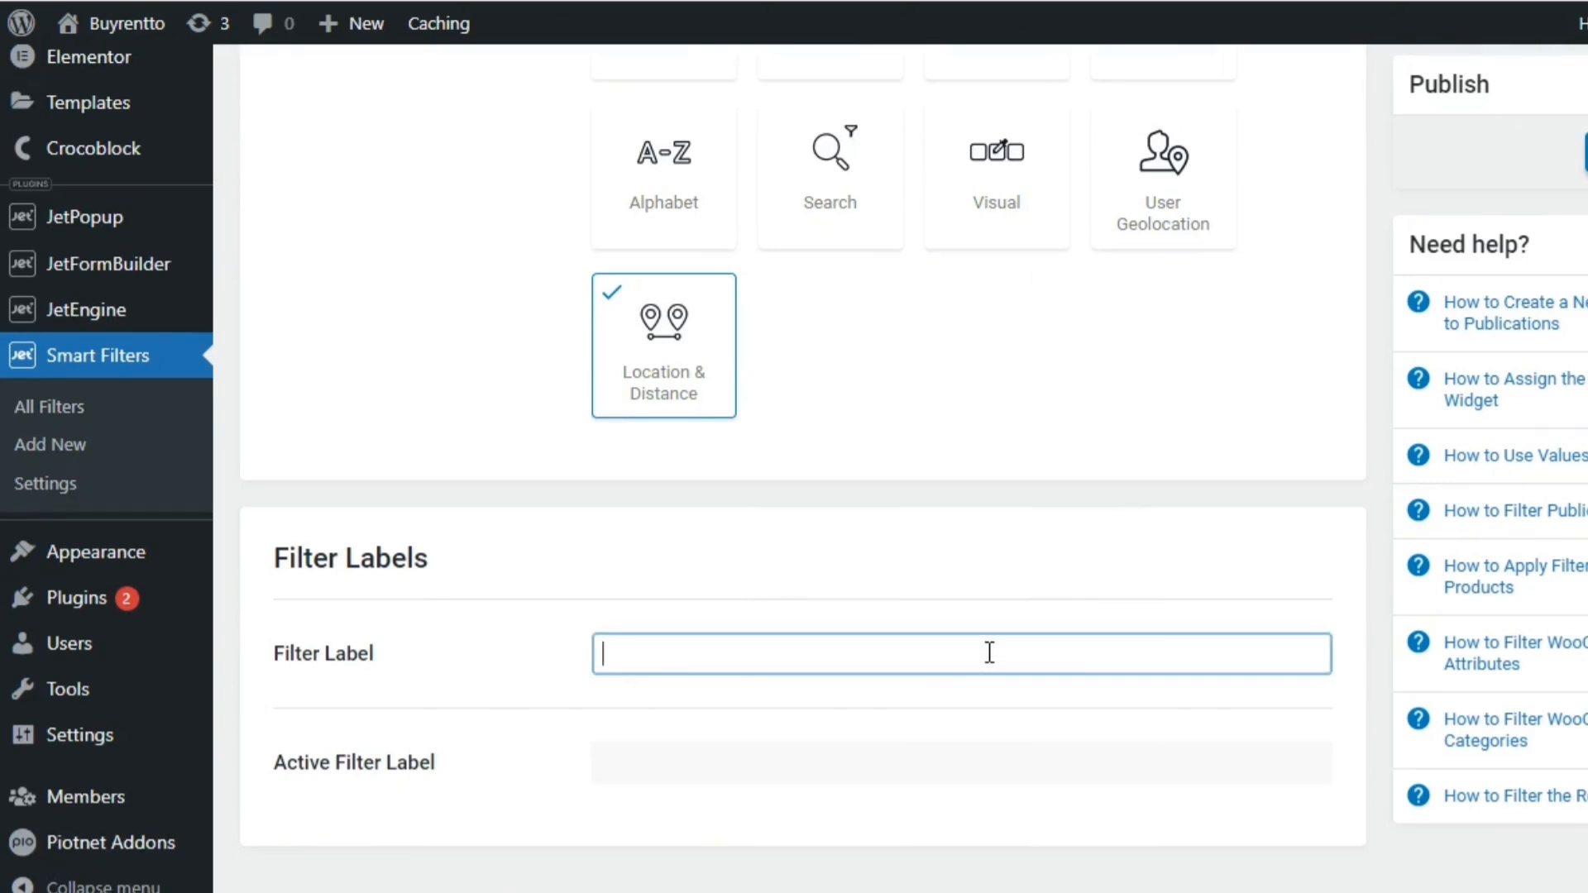
pyautogui.write('Location')
pyautogui.click(953, 757)
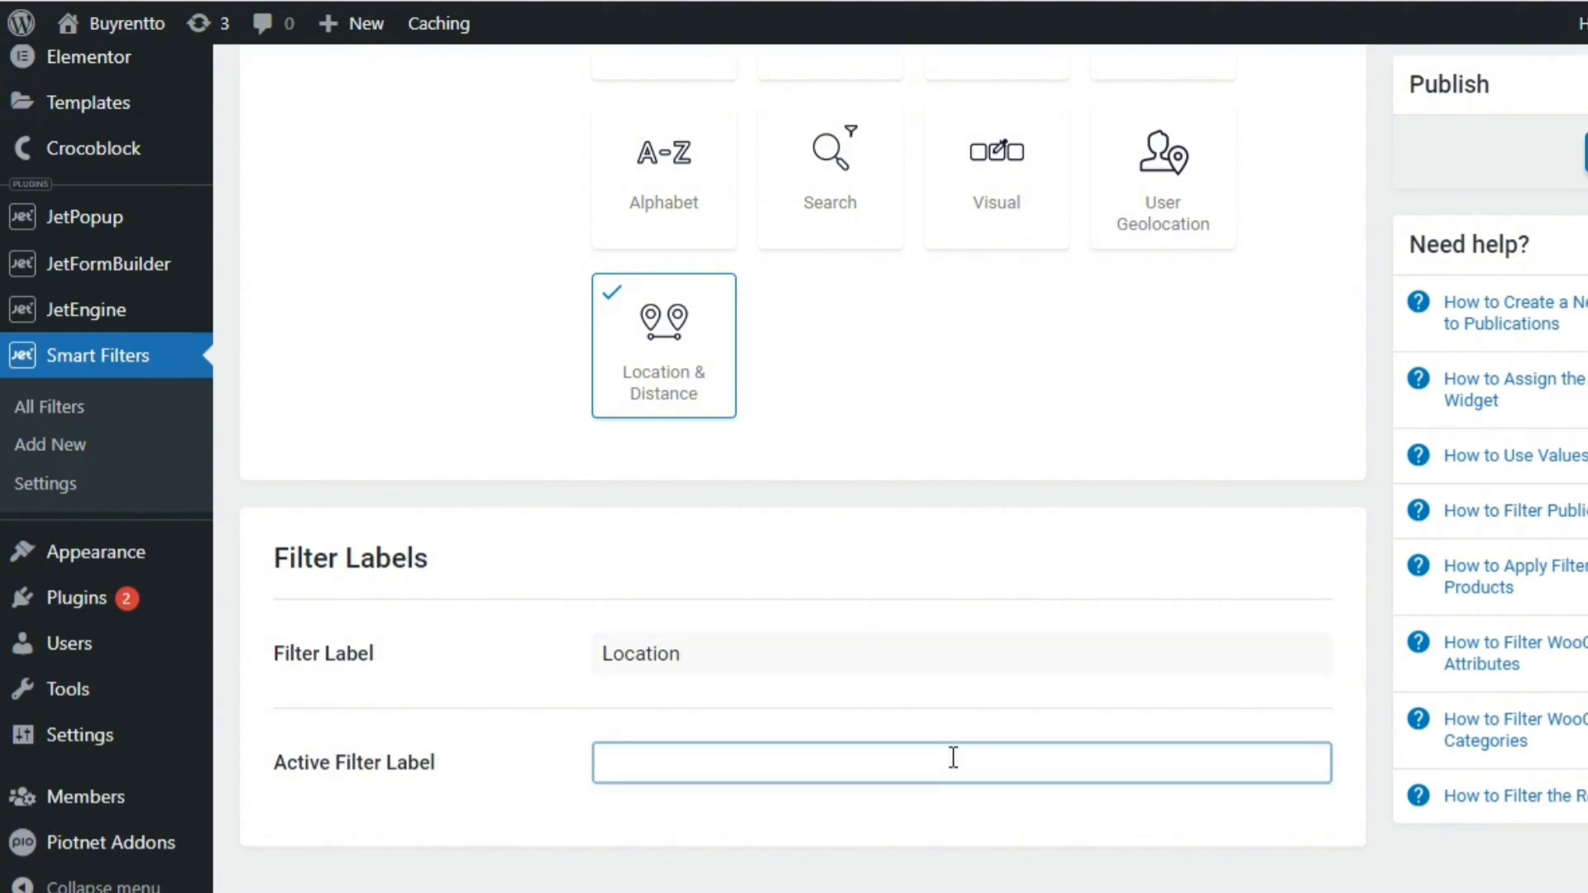
pyautogui.write('Location')
pyautogui.click(1191, 554)
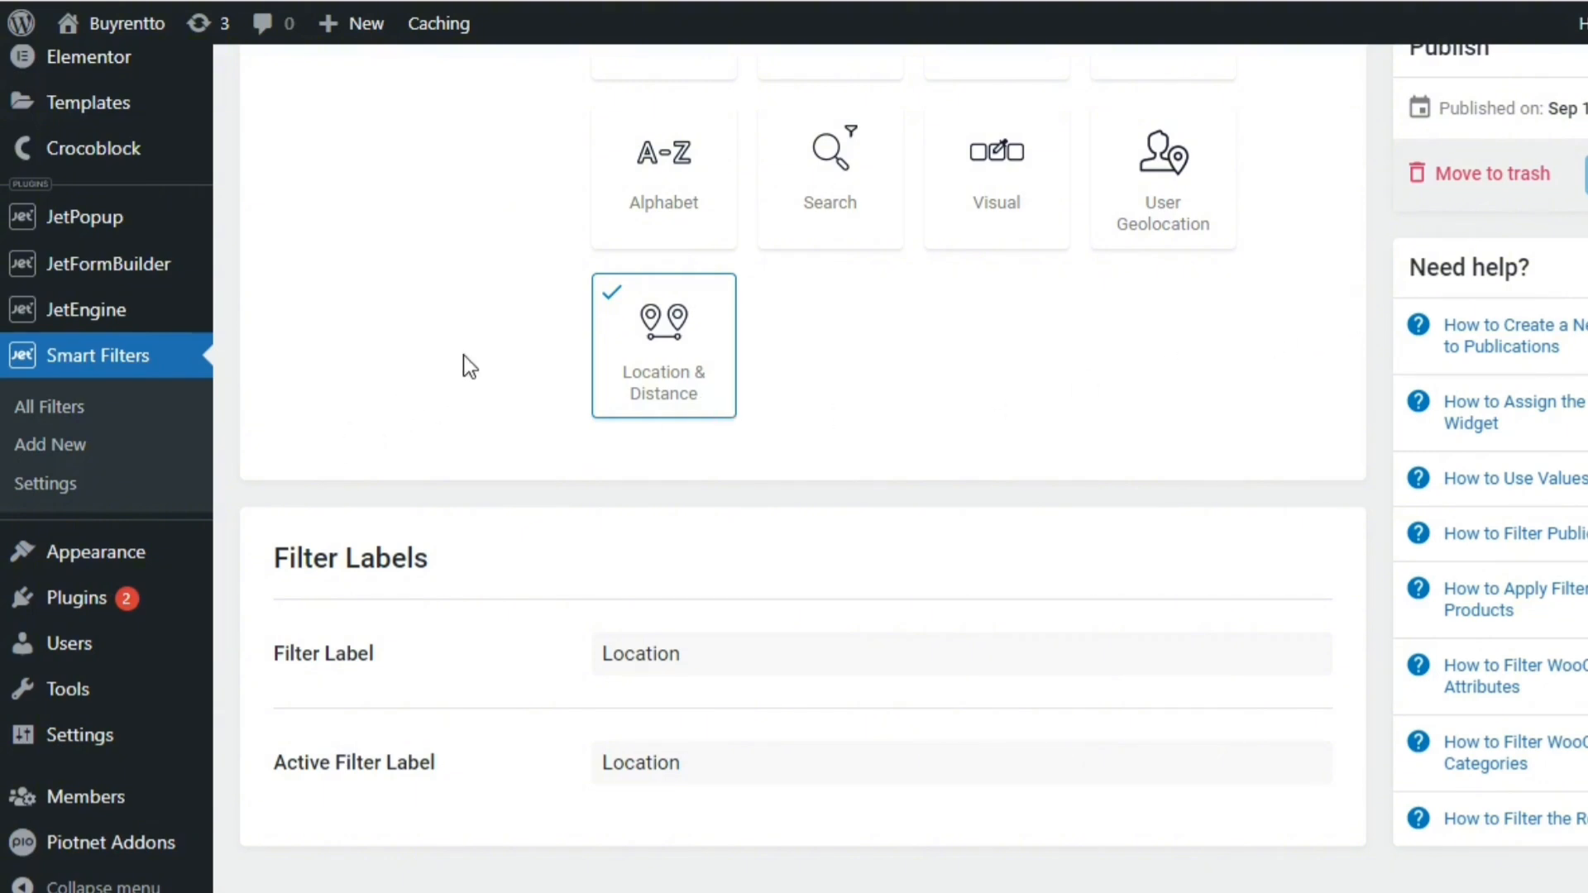
# Open the list of queries in JetEngine's Query Builder
pyautogui.scroll(1, 794, 467)
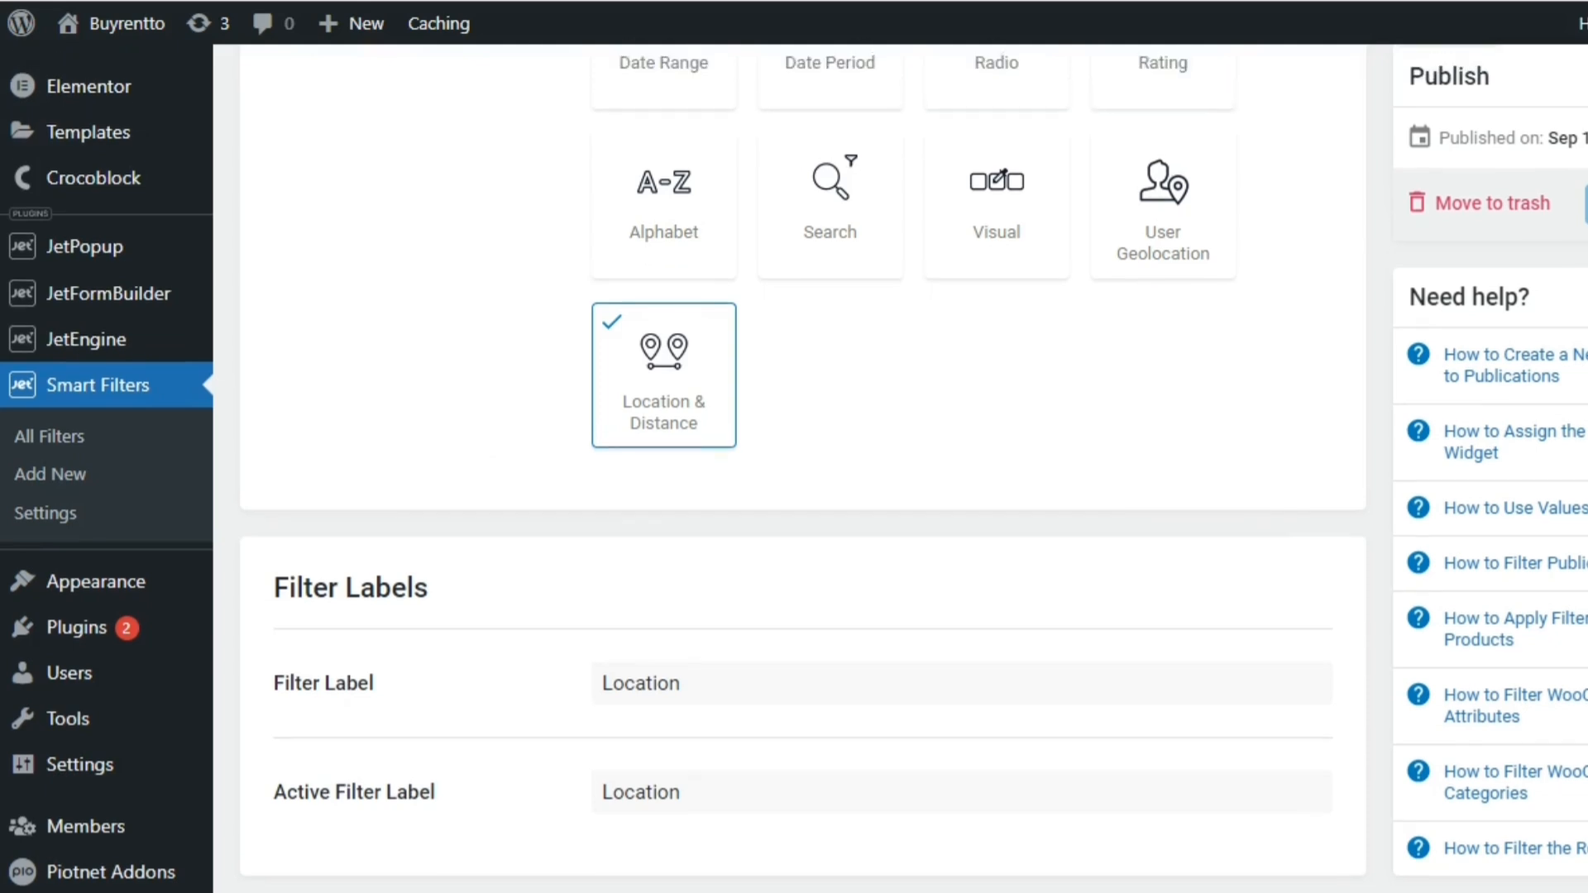
pyautogui.scroll(2, 794, 467)
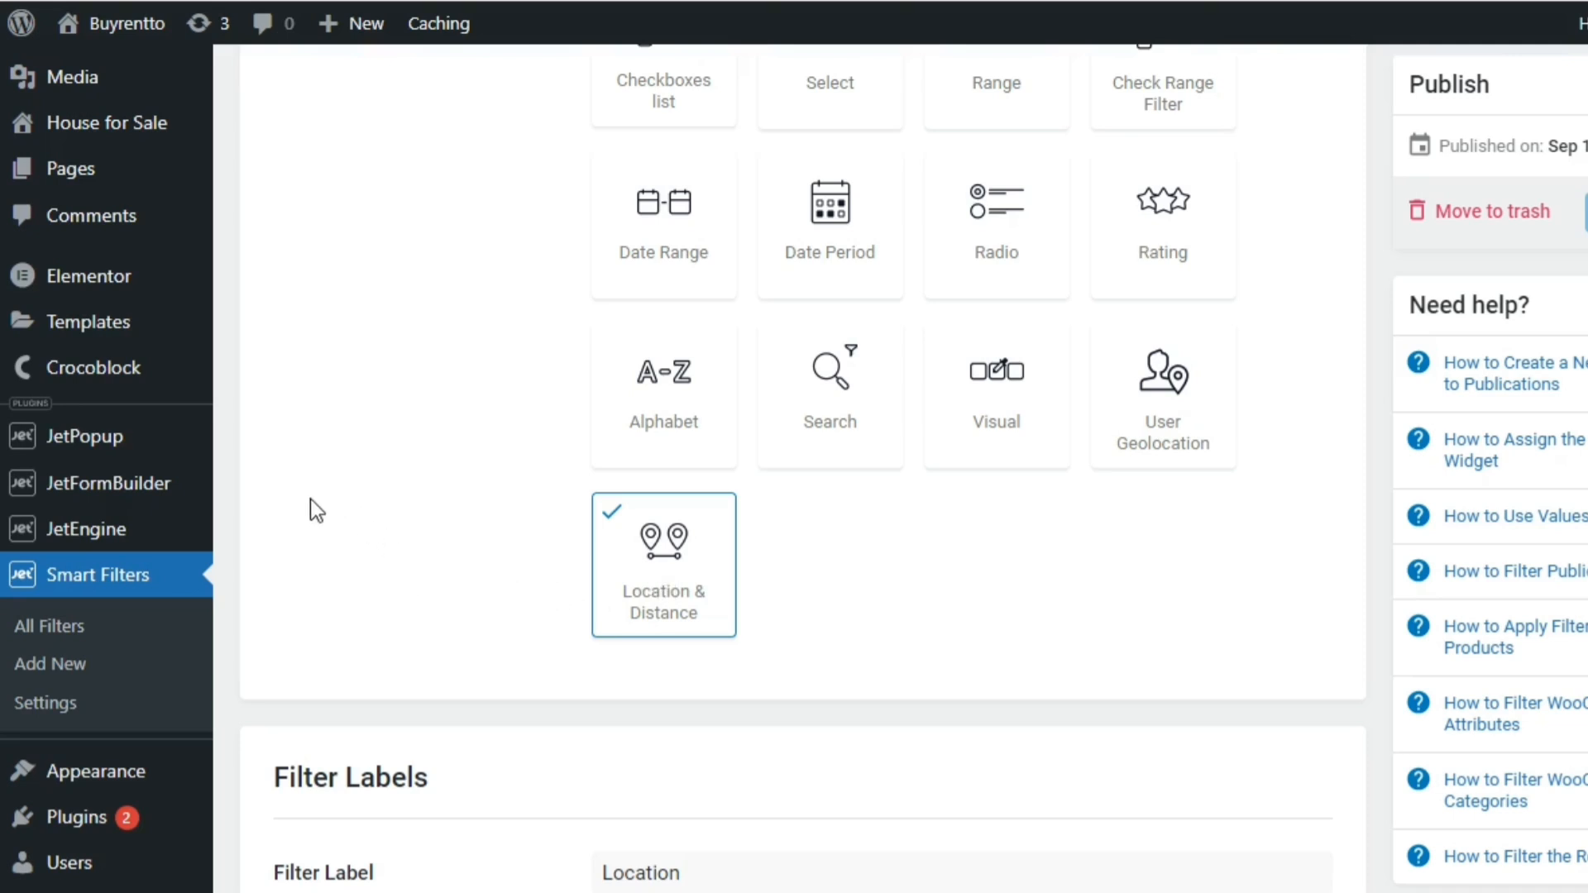
pyautogui.moveTo(153, 542)
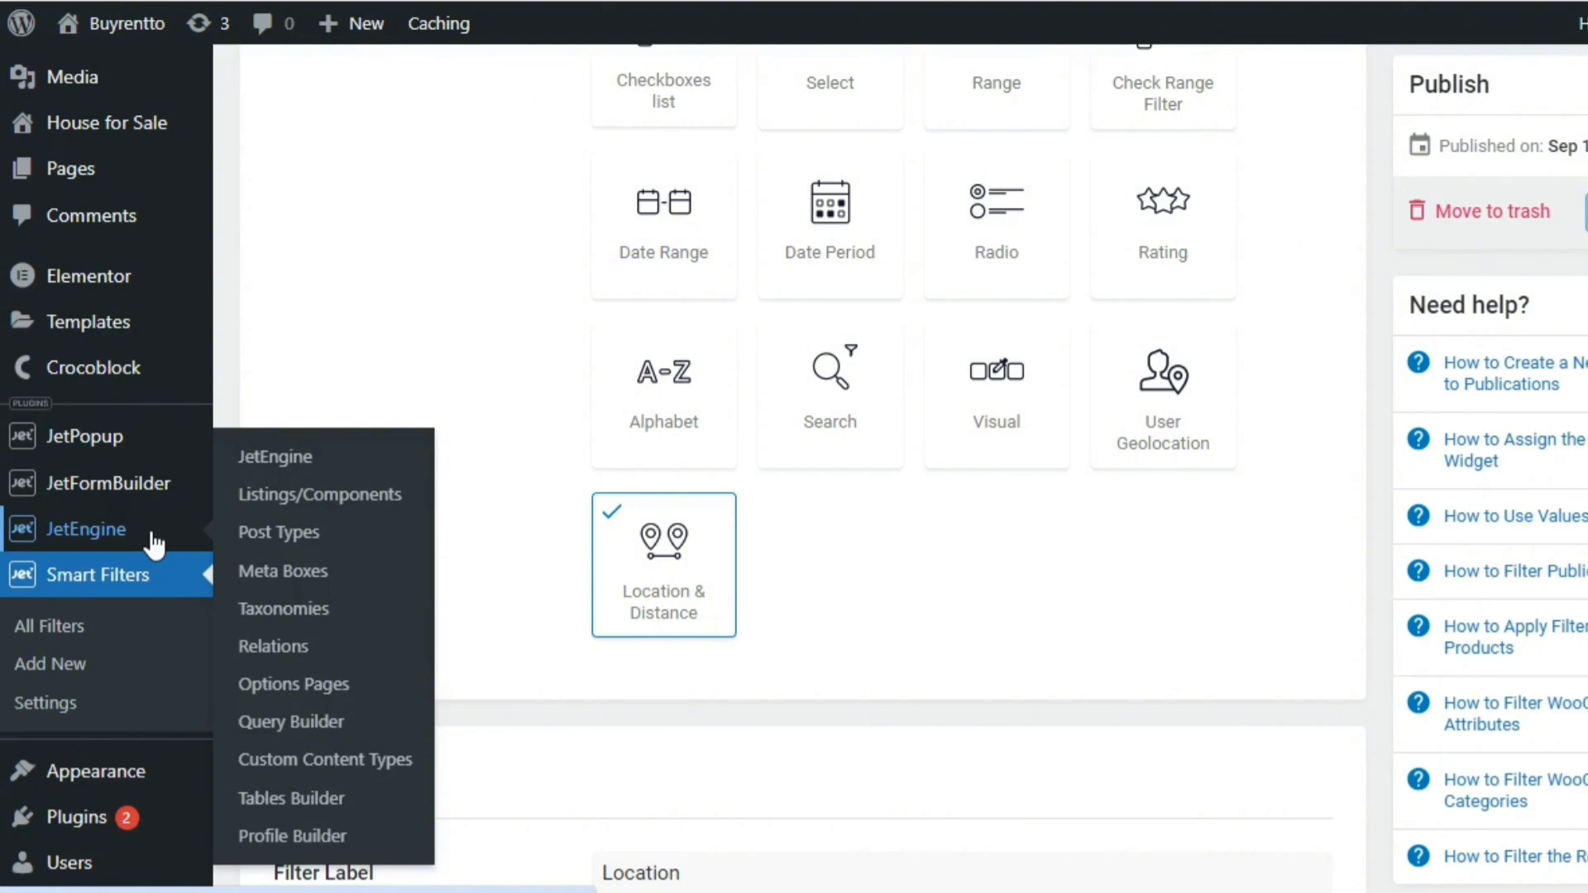
pyautogui.click(331, 728)
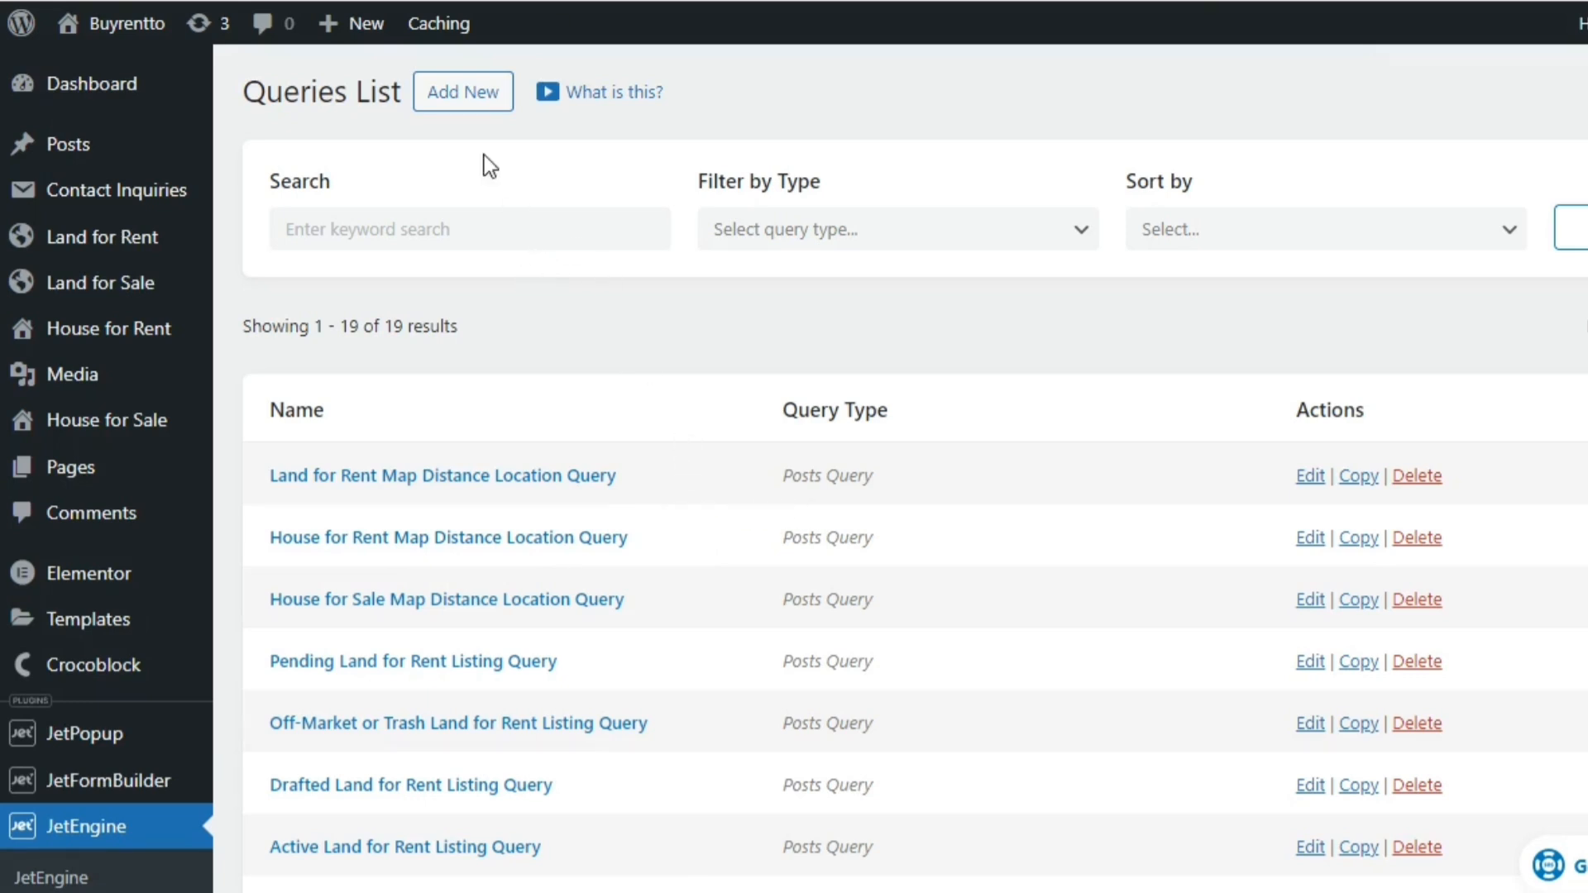
# Start a new query and name it "Land for Sale Distance Geolocation Query"
pyautogui.click(459, 93)
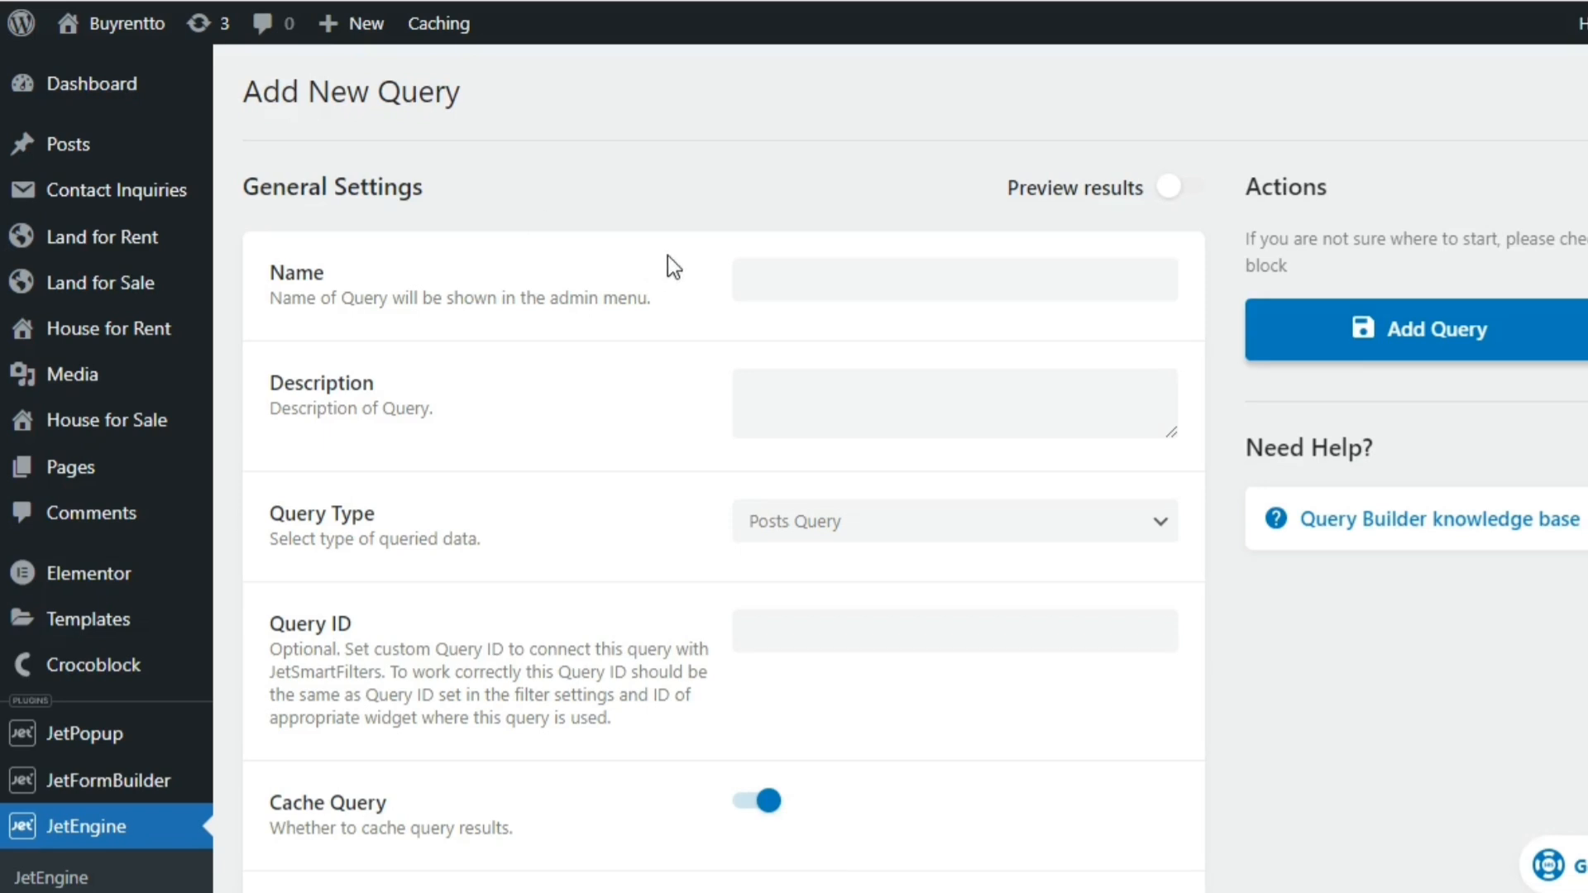
pyautogui.click(801, 285)
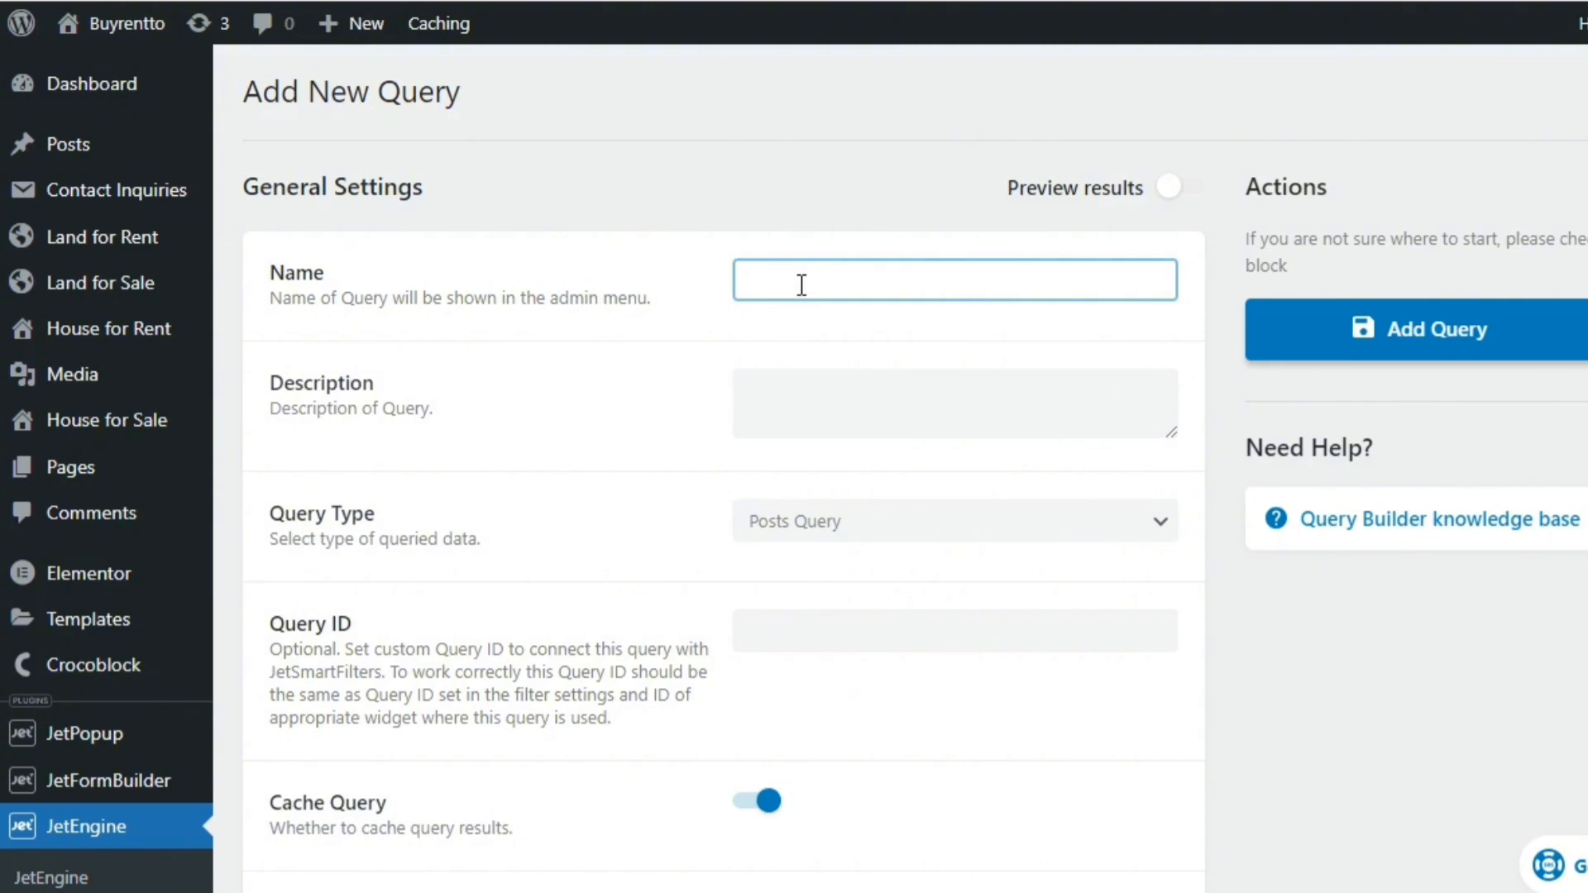
pyautogui.write('Land for Sale Distance Geol')
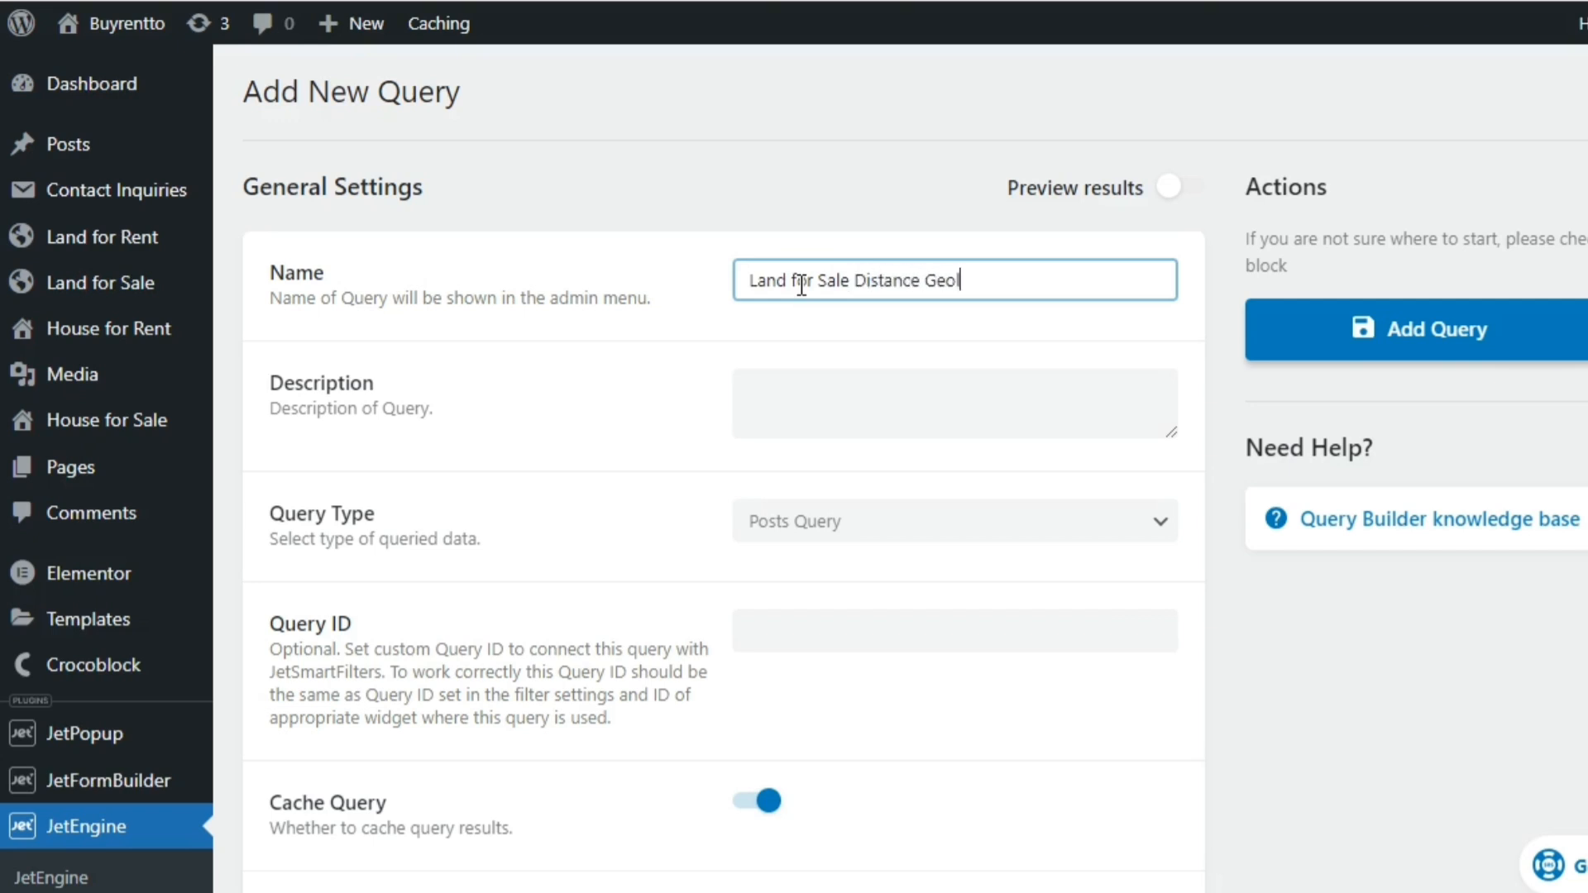
pyautogui.write('ocation Query')
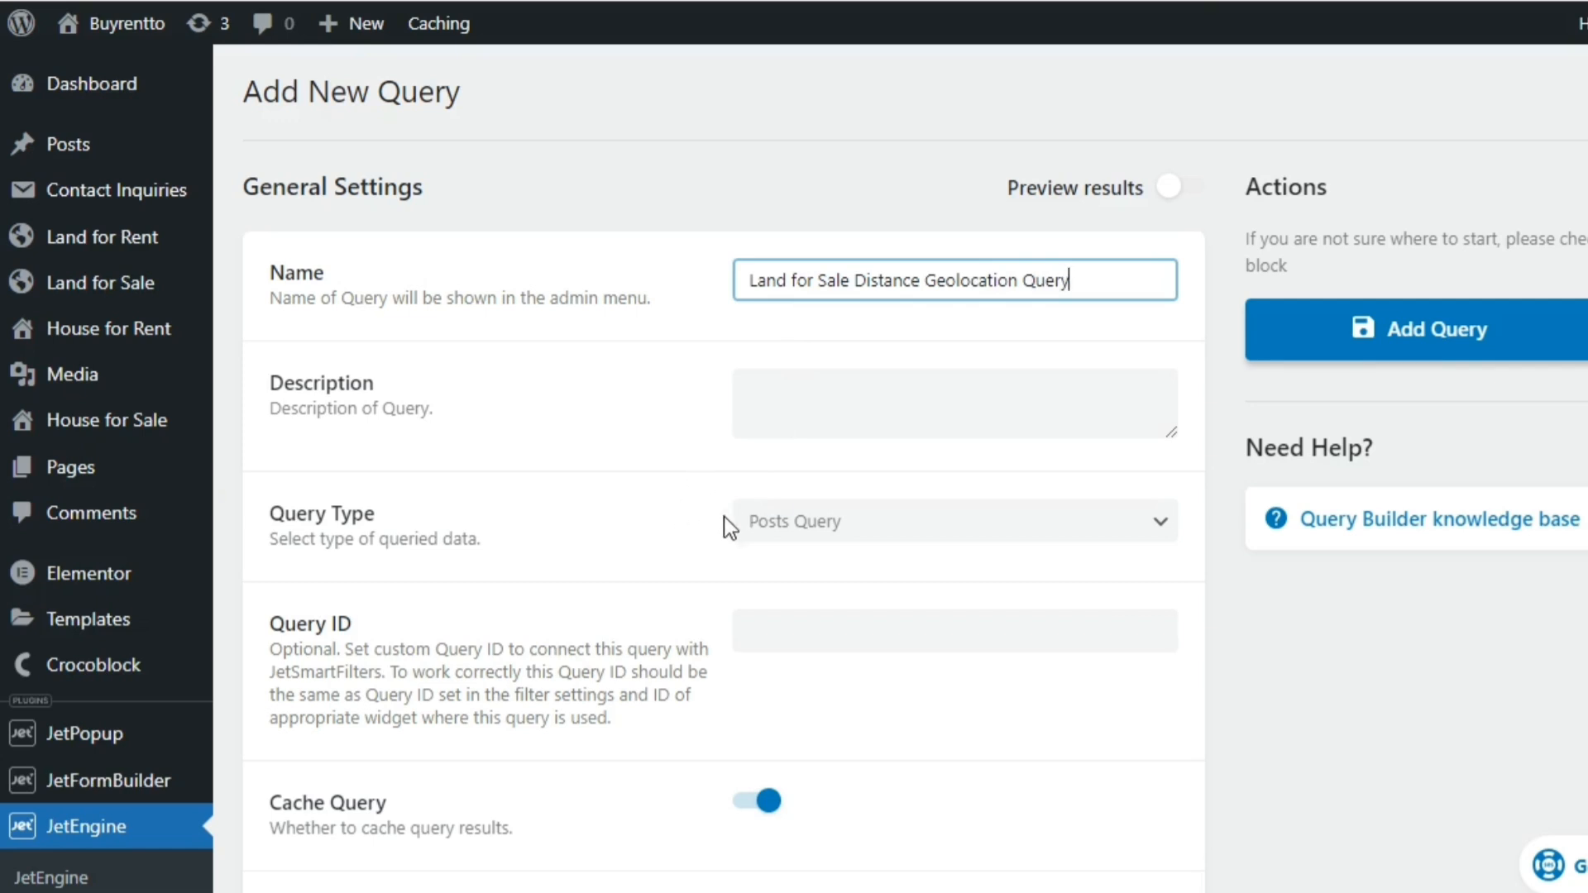
# Set the new query's ID to "land-for-sale"
pyautogui.moveTo(142, 281)
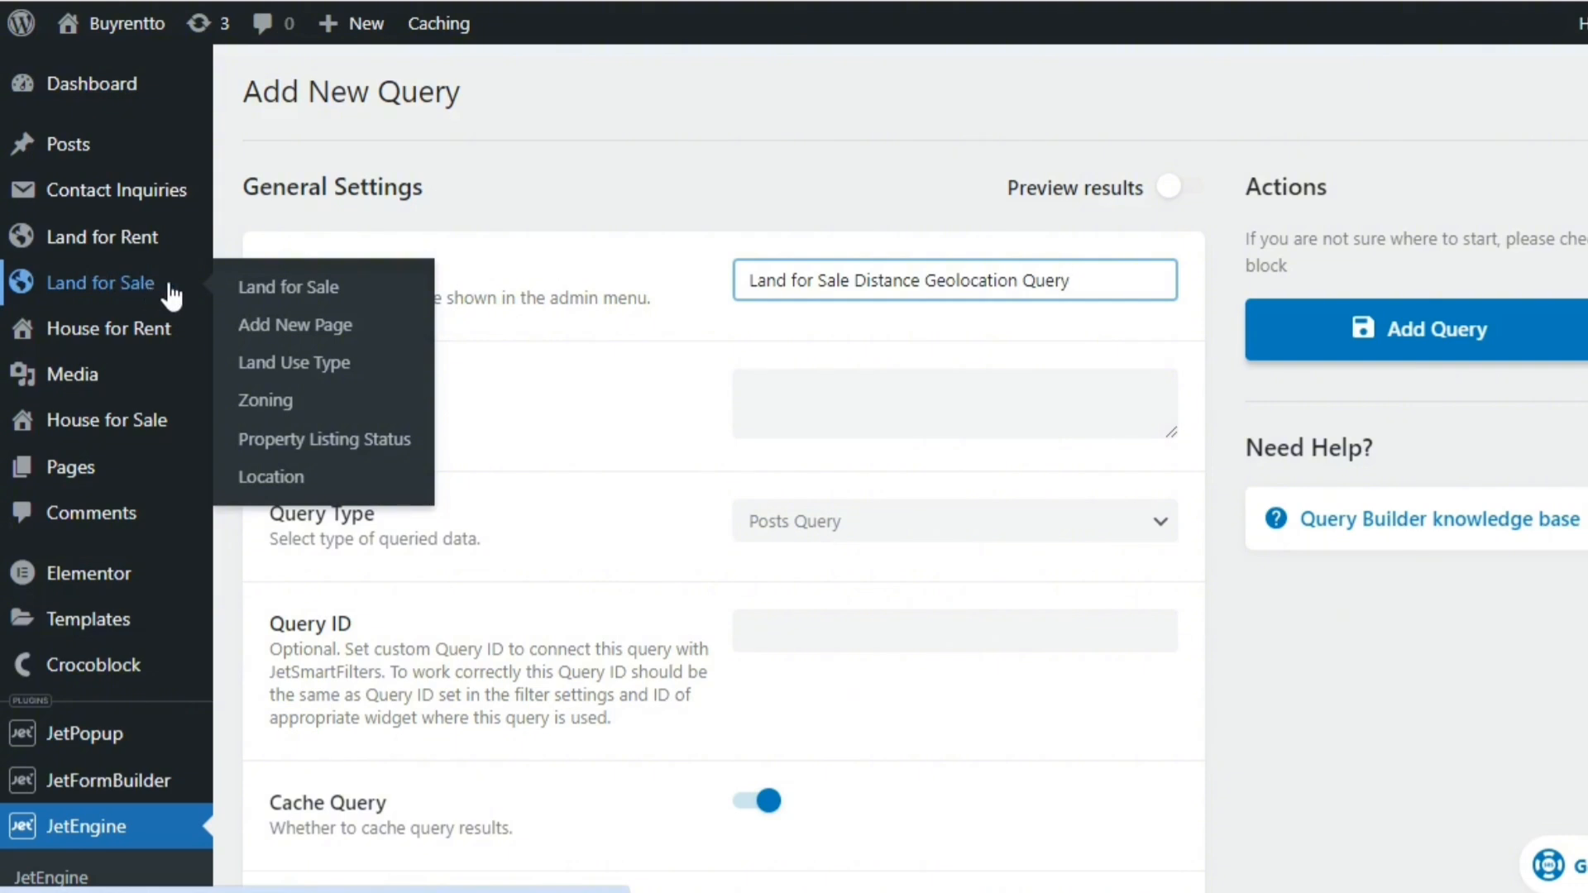
pyautogui.click(817, 618)
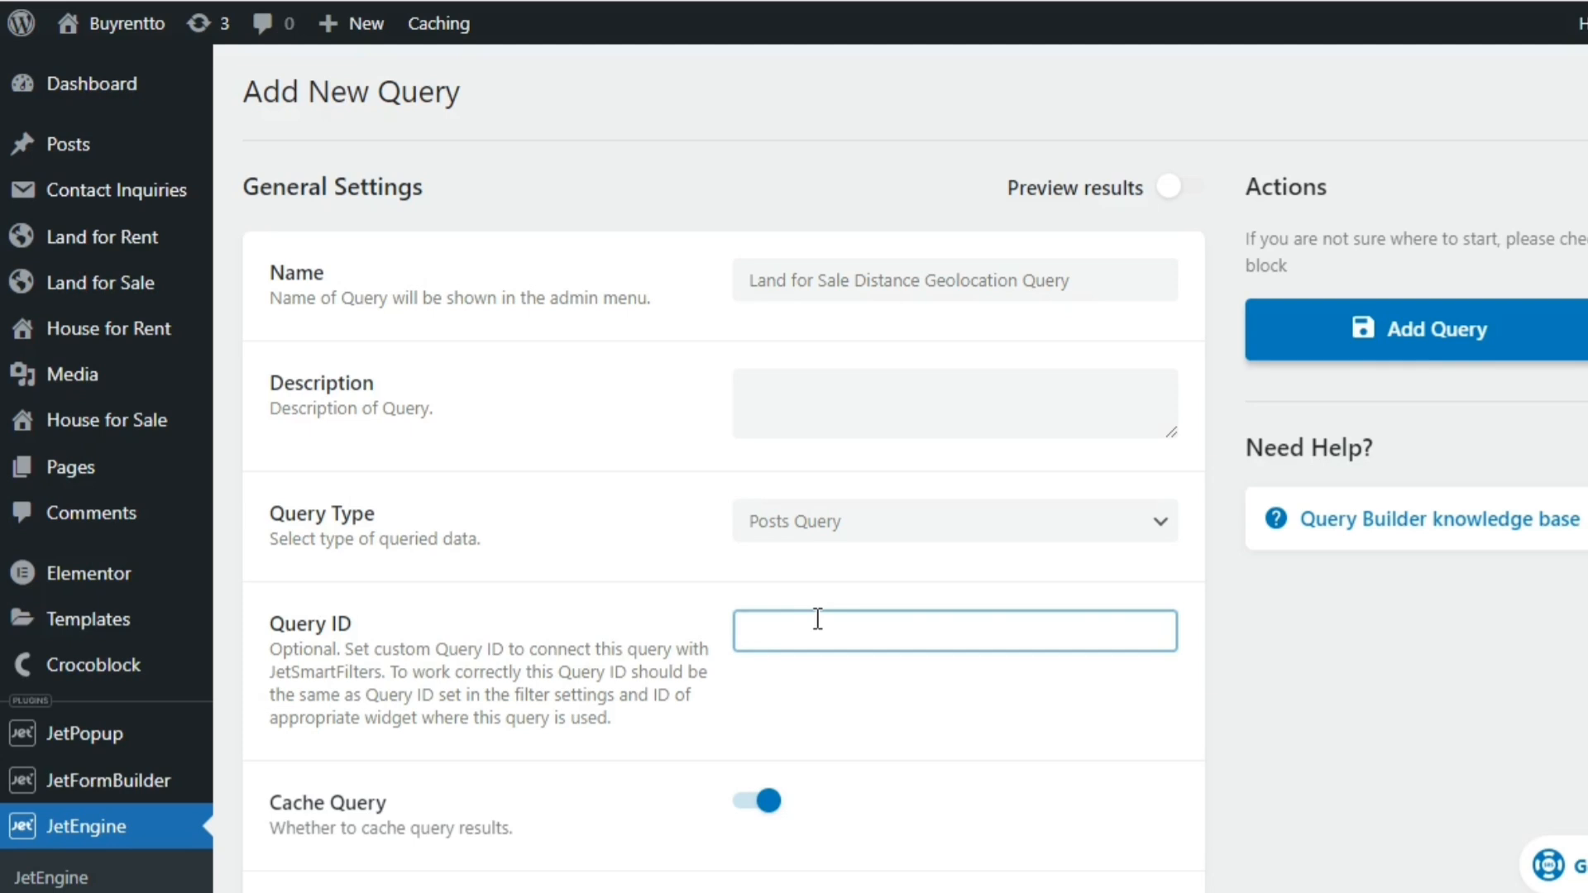
pyautogui.write('land-')
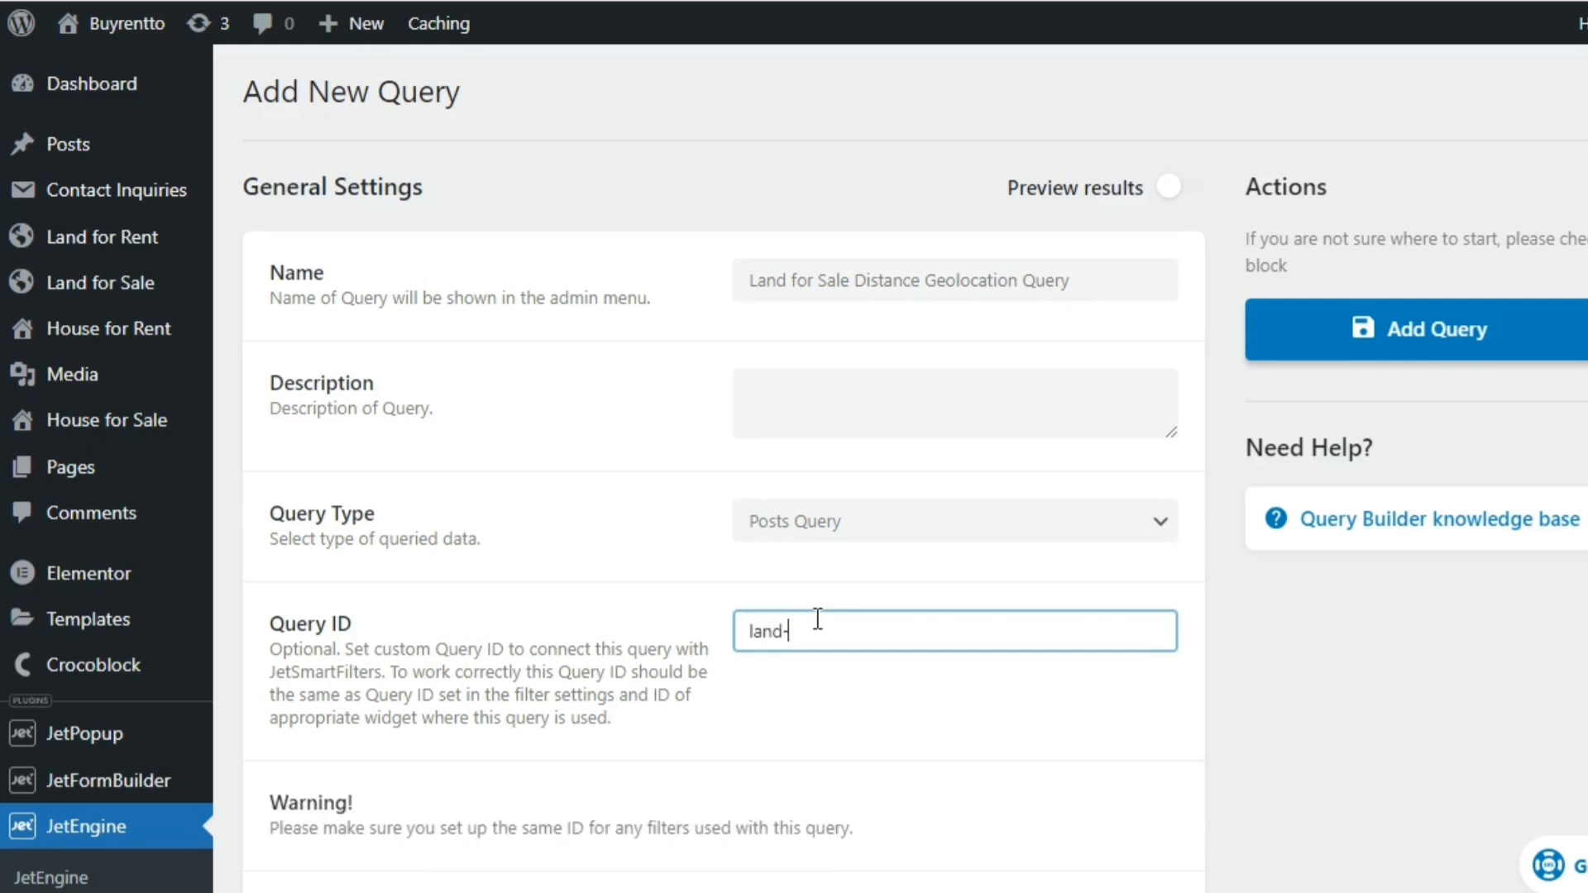
pyautogui.write('for-sale')
pyautogui.click(1140, 677)
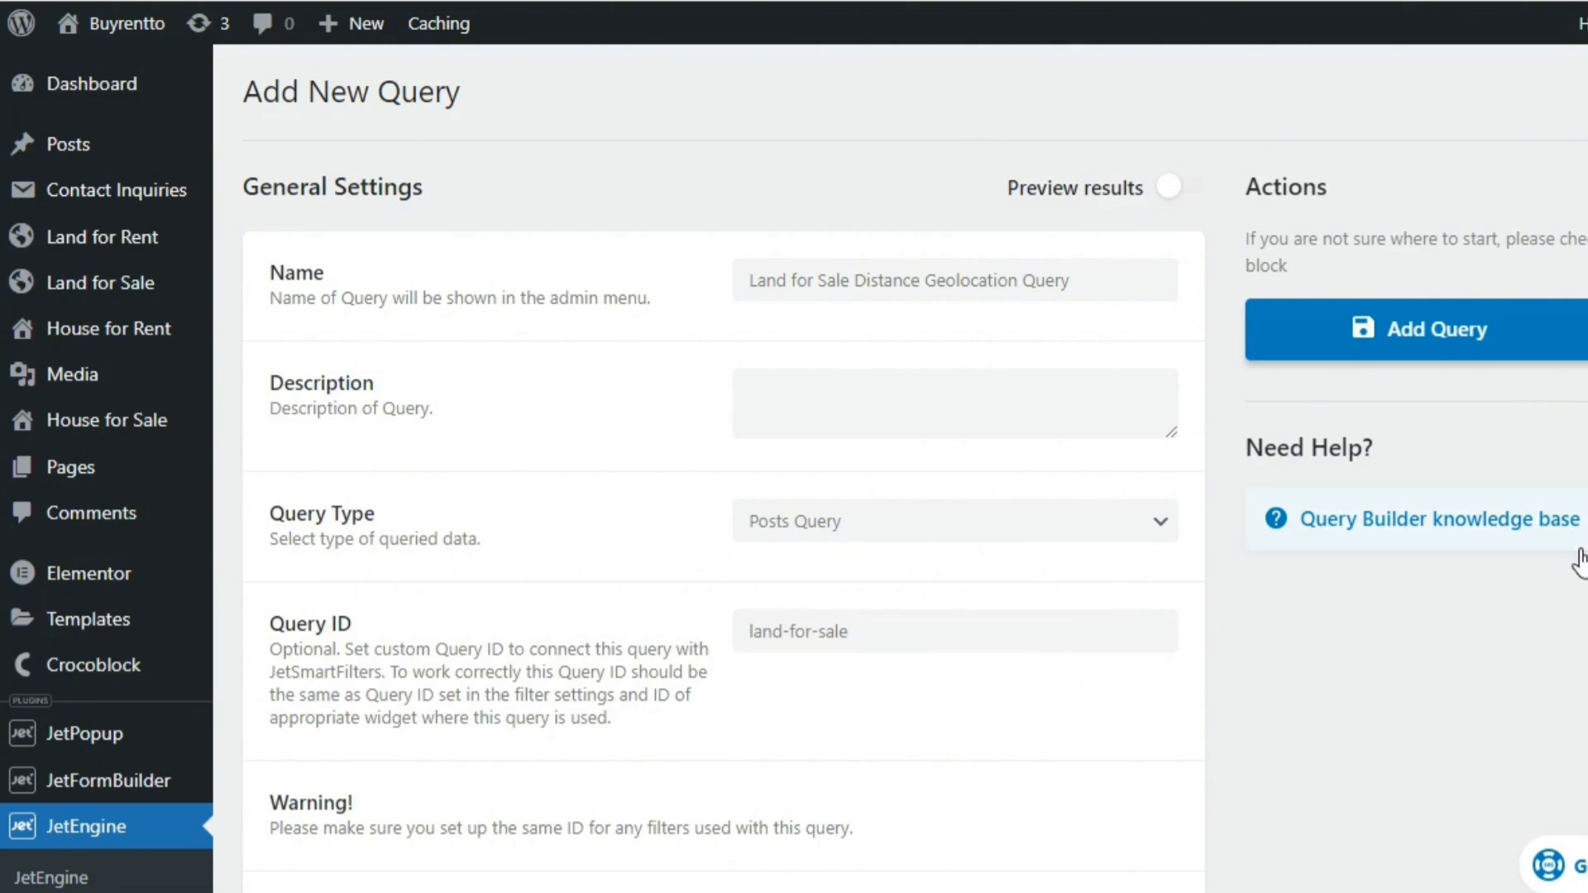
# Limit the posts query to the Land for Sale post type with Published status
pyautogui.scroll(-3, 1563, 496)
pyautogui.scroll(-7, 603, 467)
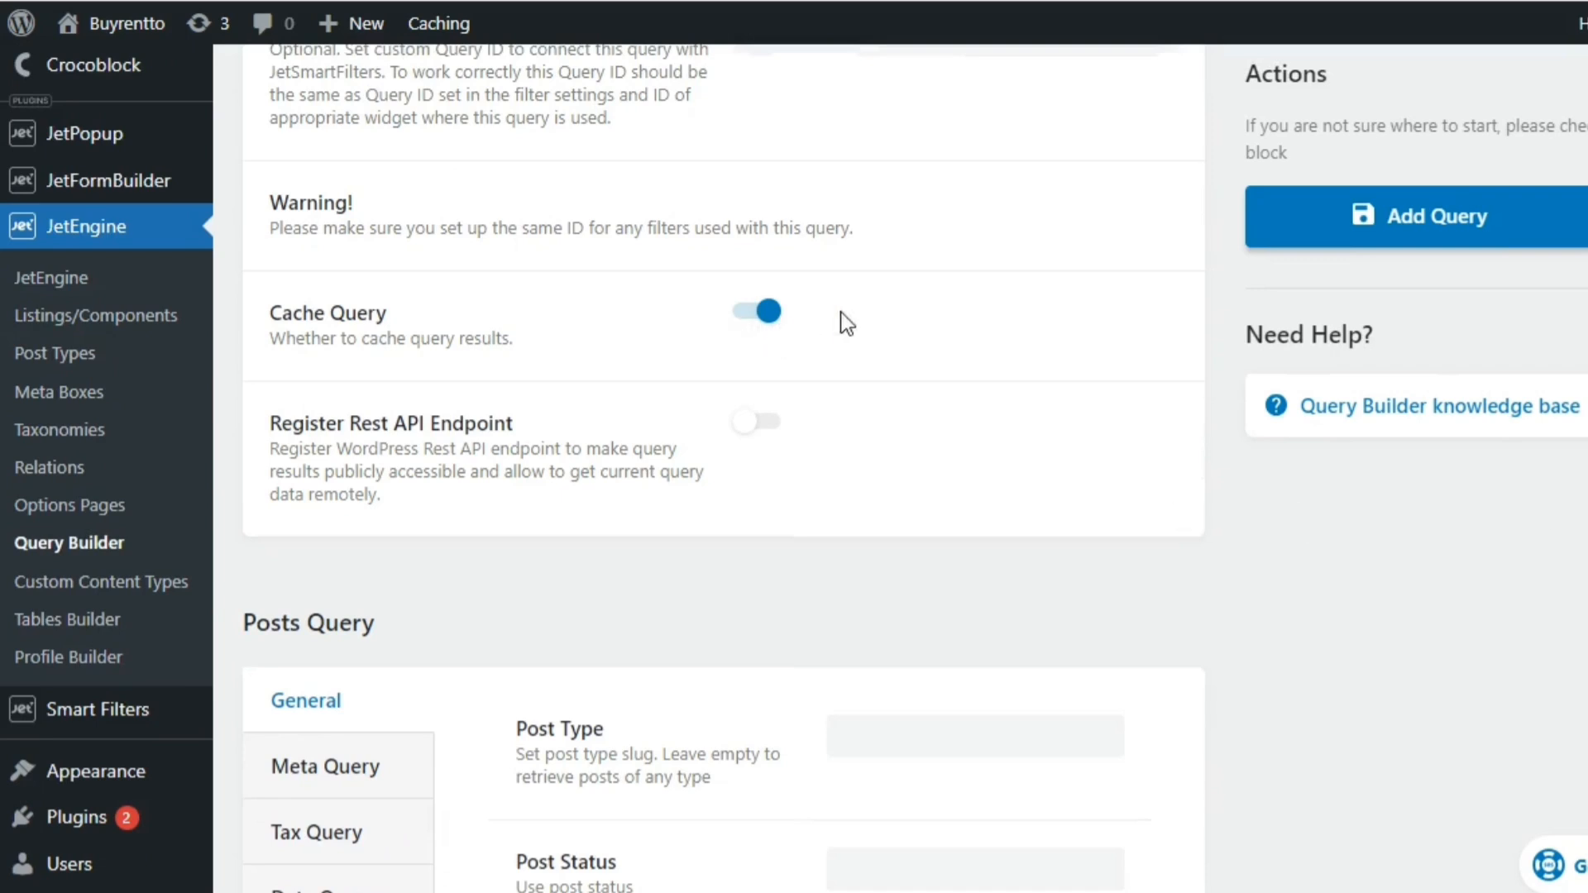
pyautogui.scroll(-3, 724, 467)
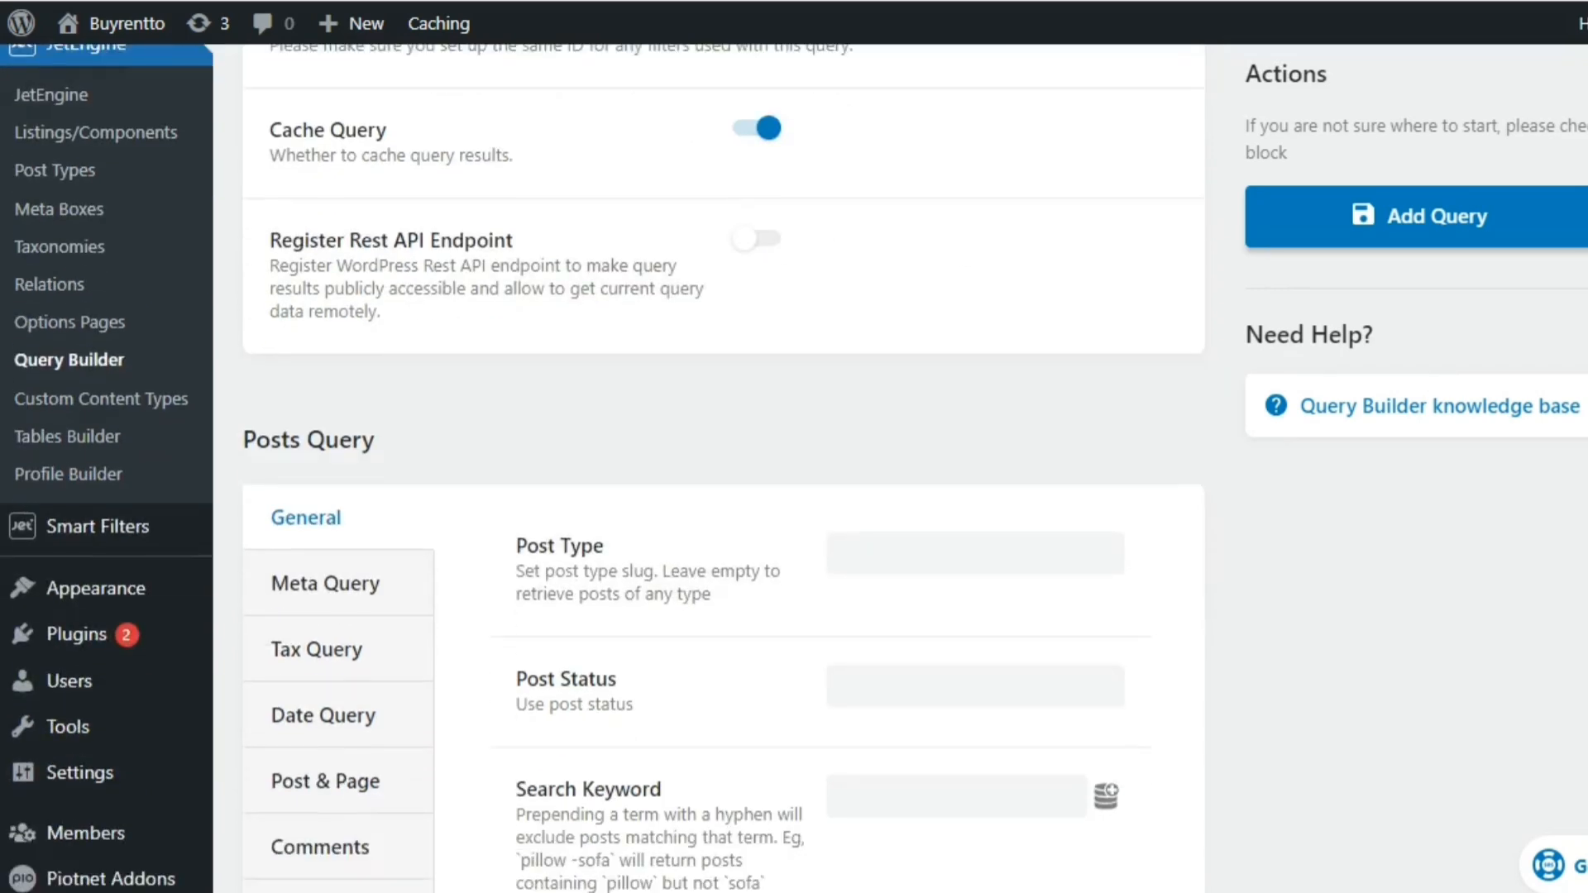
pyautogui.click(1019, 479)
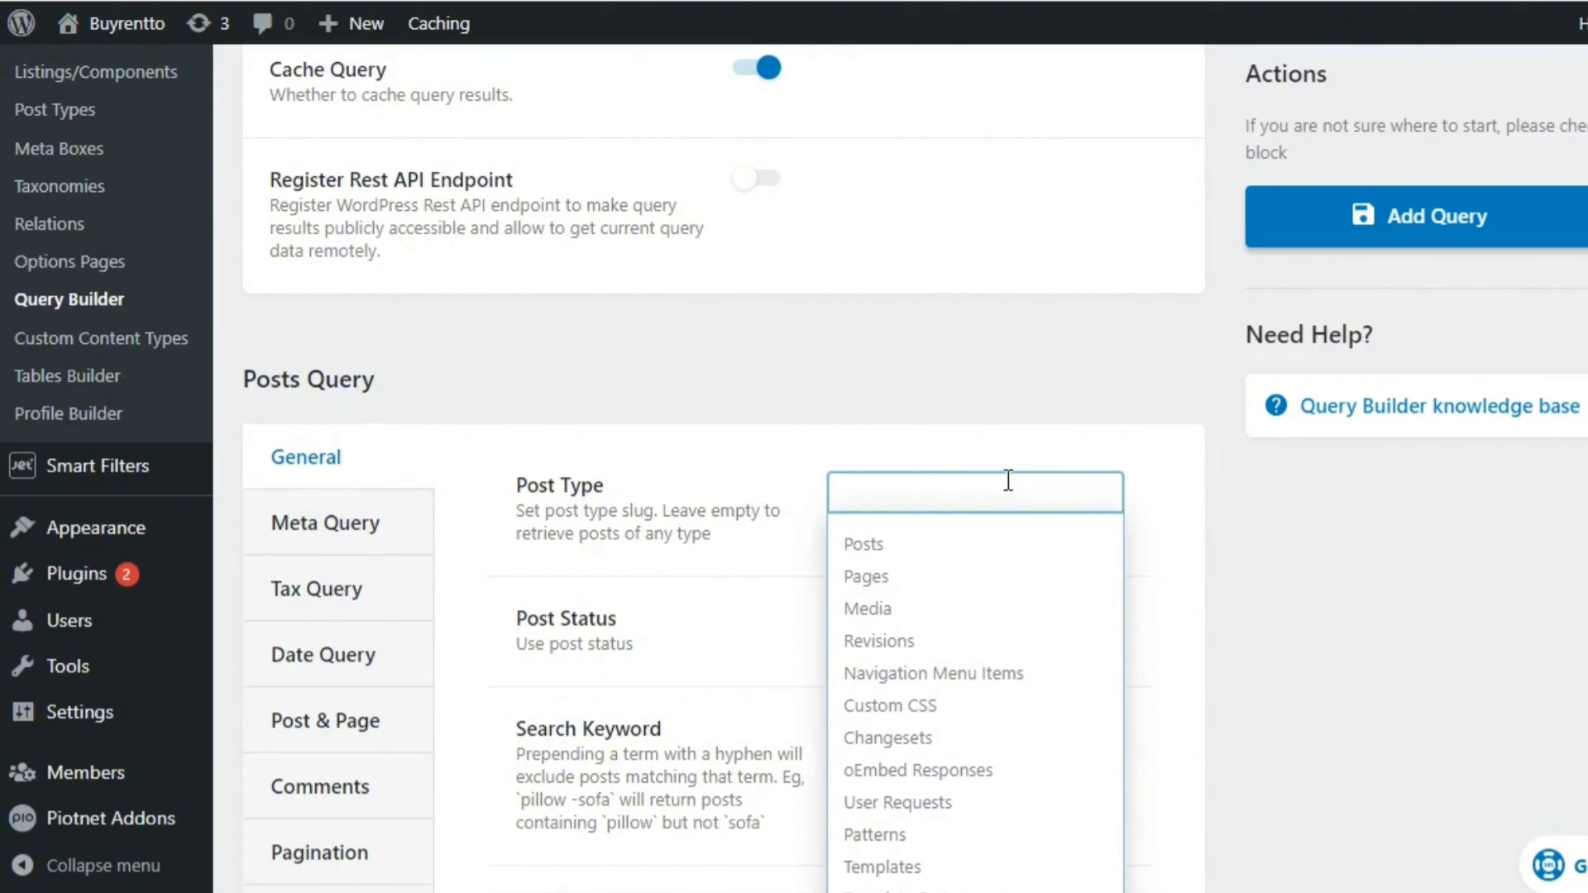
pyautogui.write('lan')
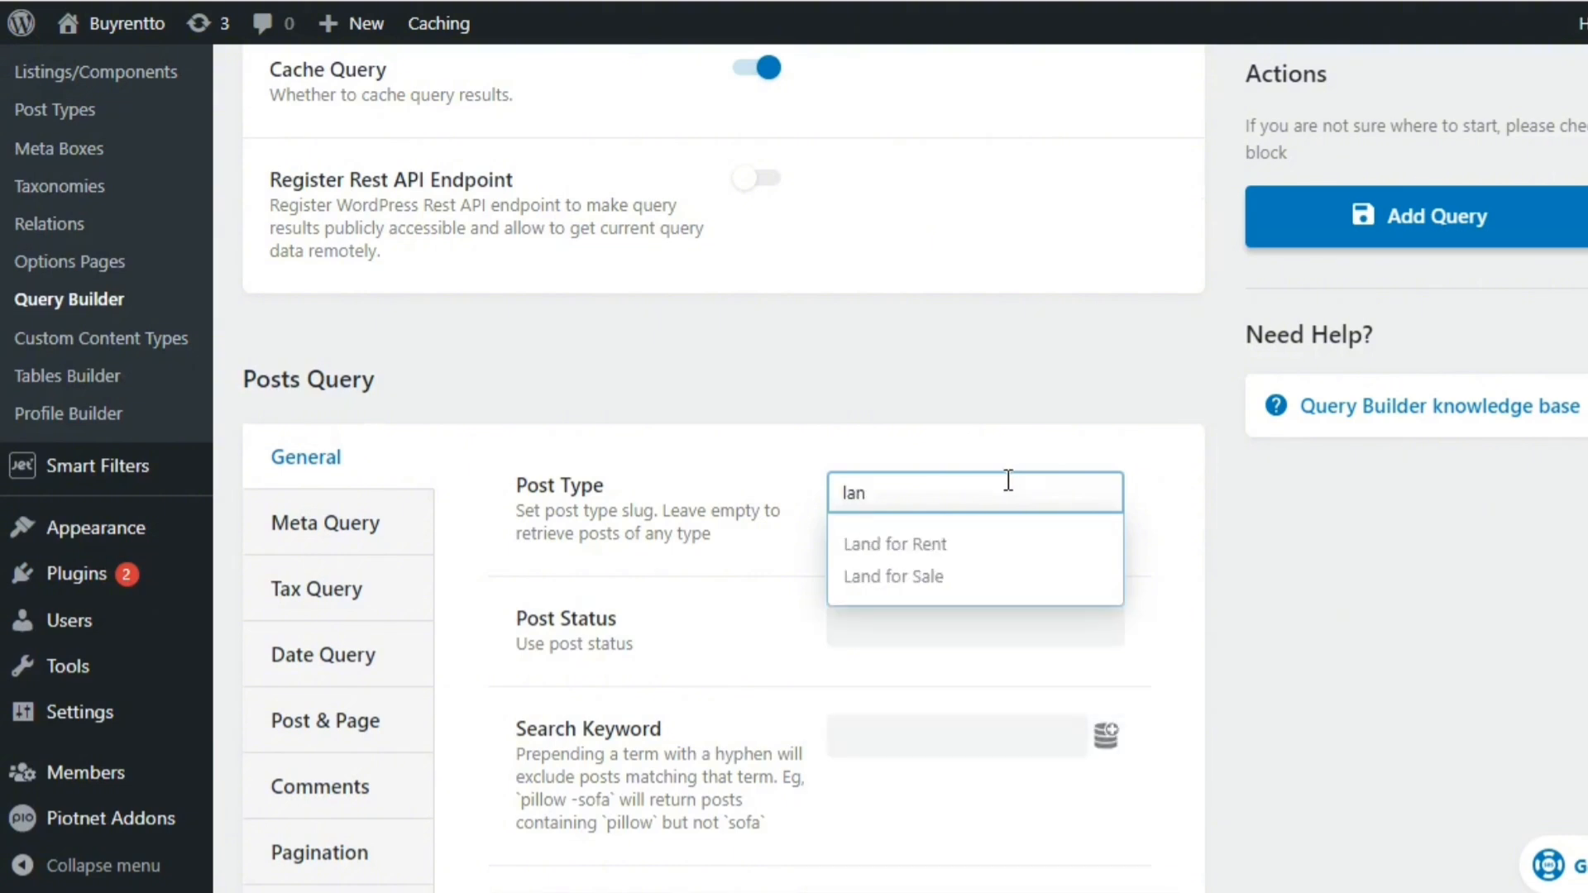
pyautogui.click(937, 579)
pyautogui.click(890, 659)
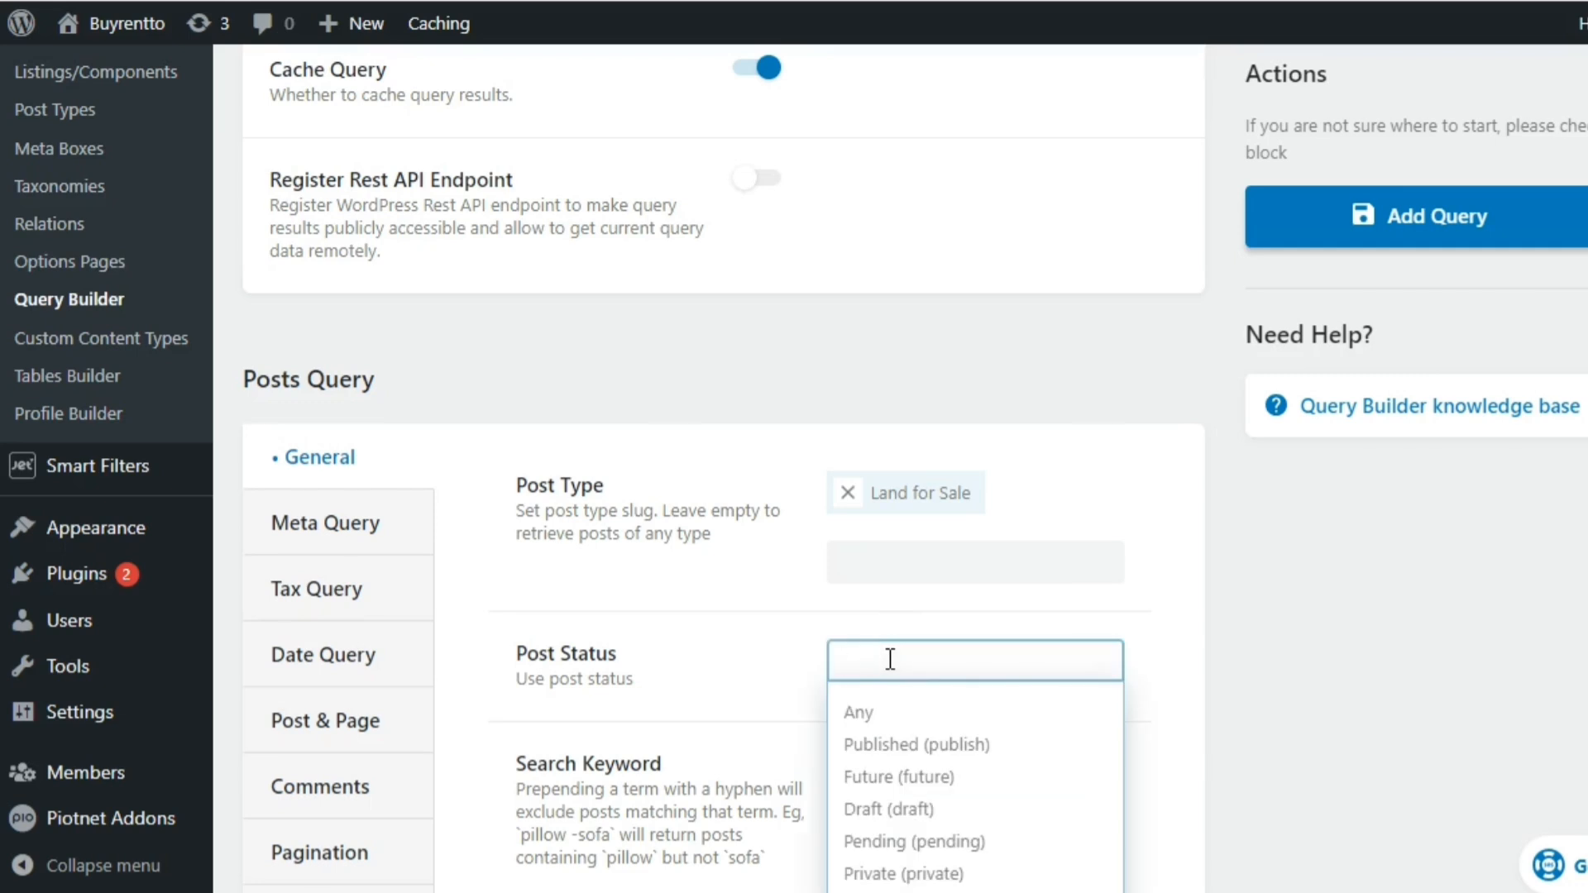
pyautogui.click(908, 745)
pyautogui.click(904, 741)
pyautogui.click(729, 723)
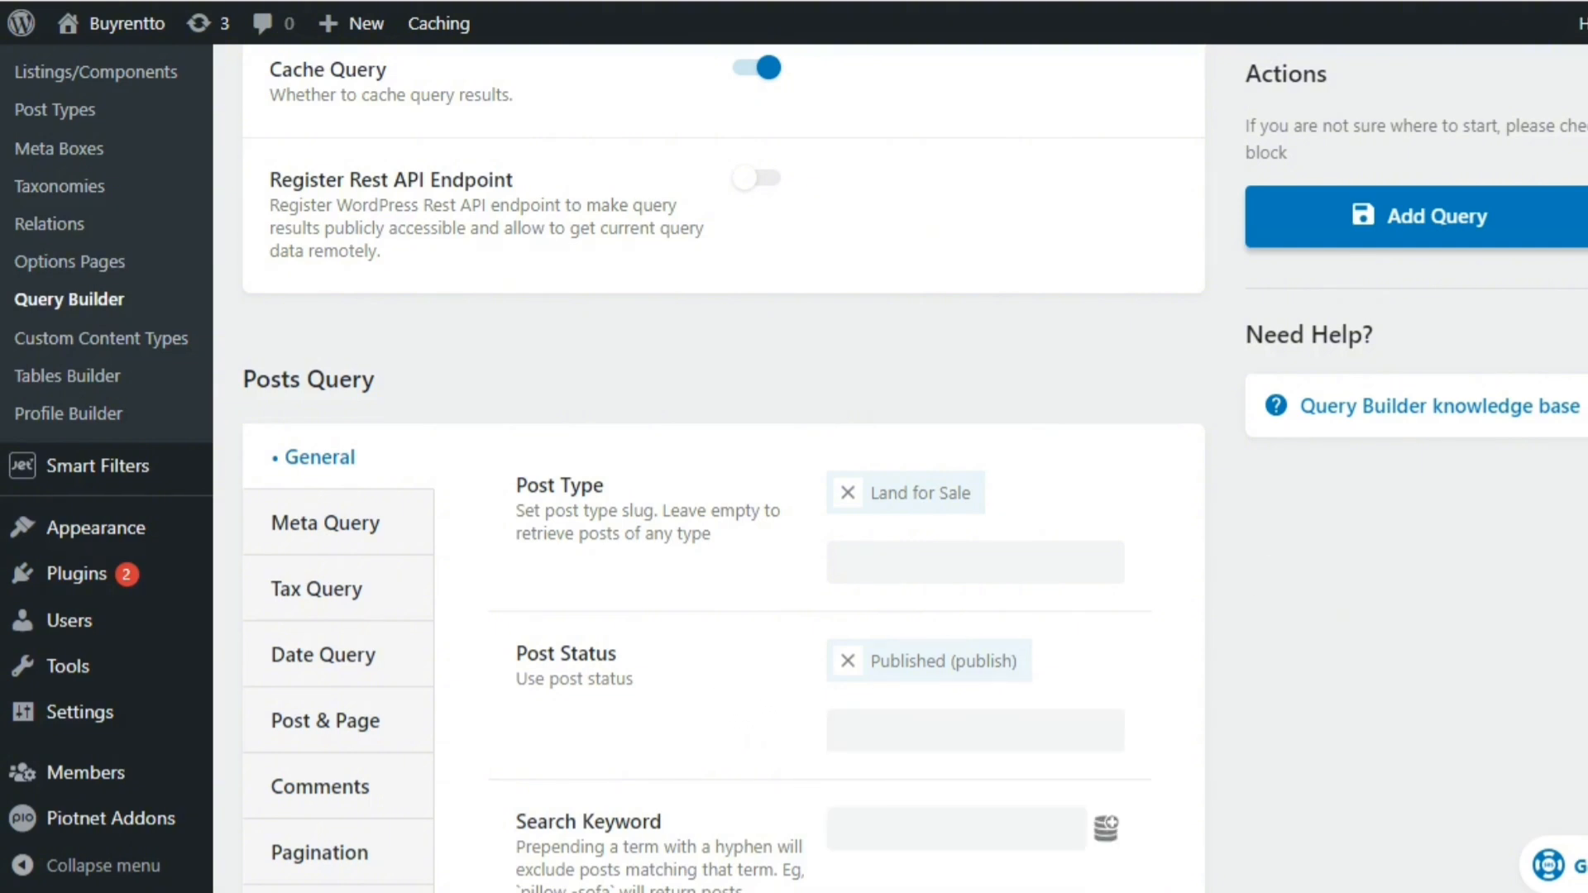
# Set the query's posts per page to -1 in its pagination settings
pyautogui.scroll(-4, 548, 397)
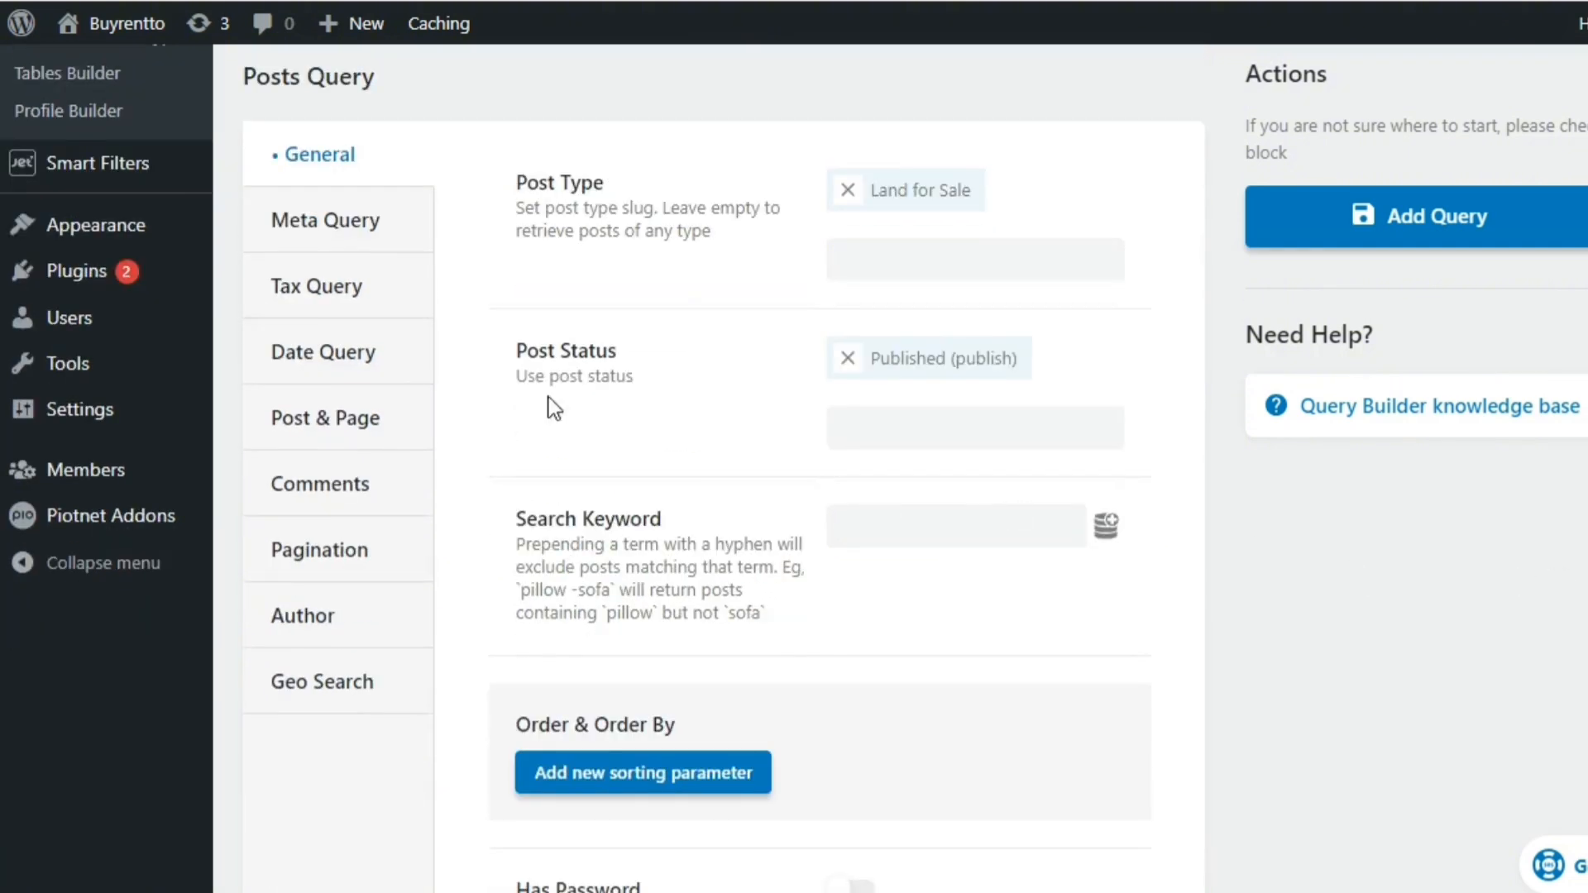
pyautogui.click(343, 422)
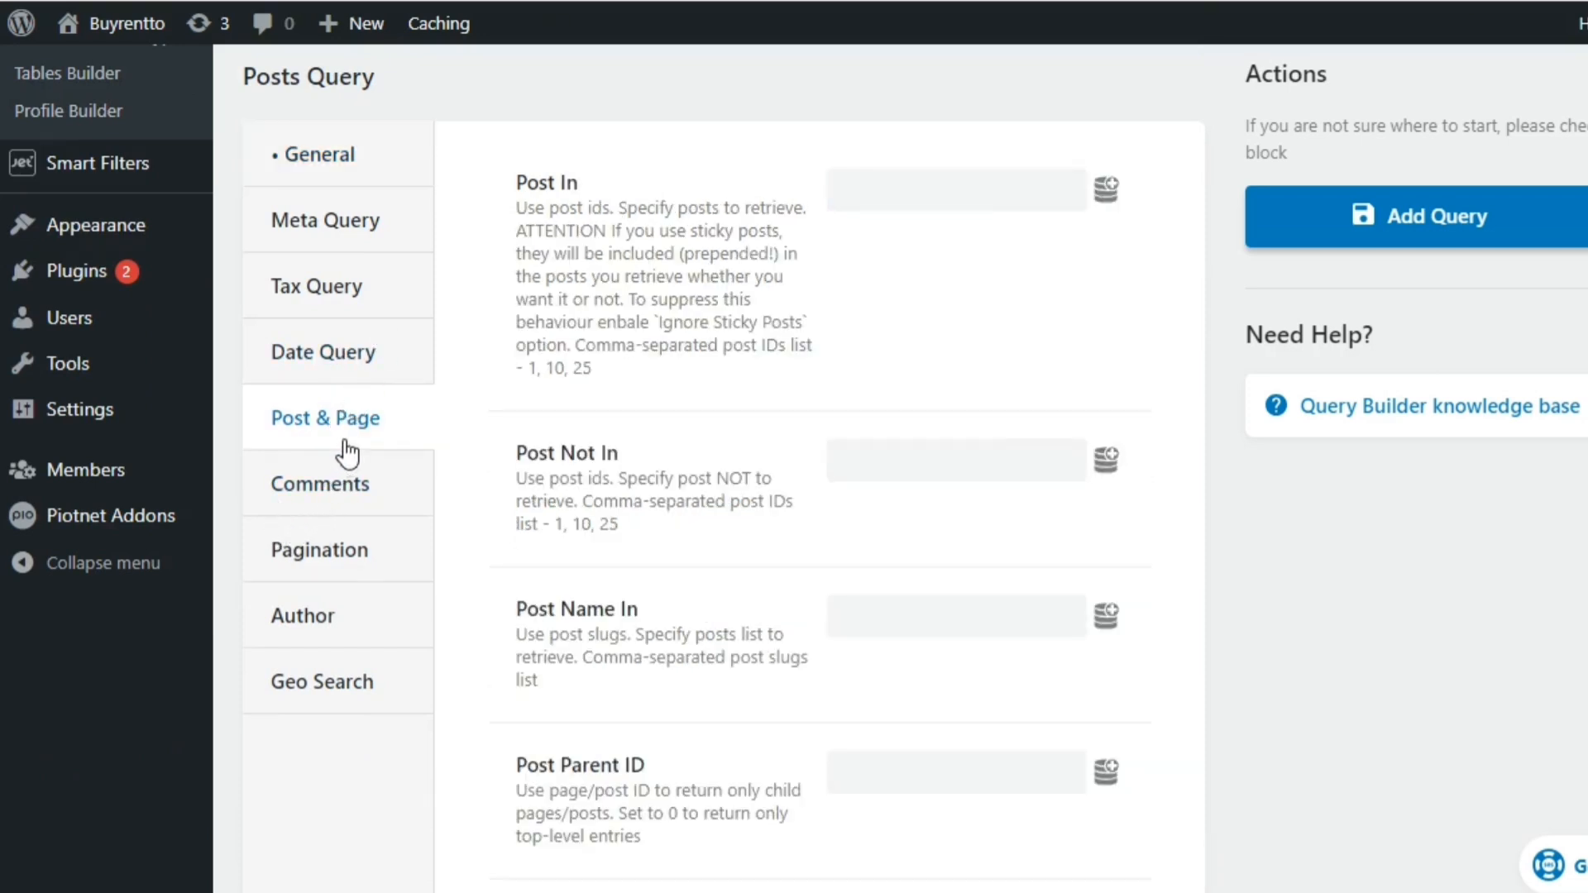
pyautogui.click(331, 544)
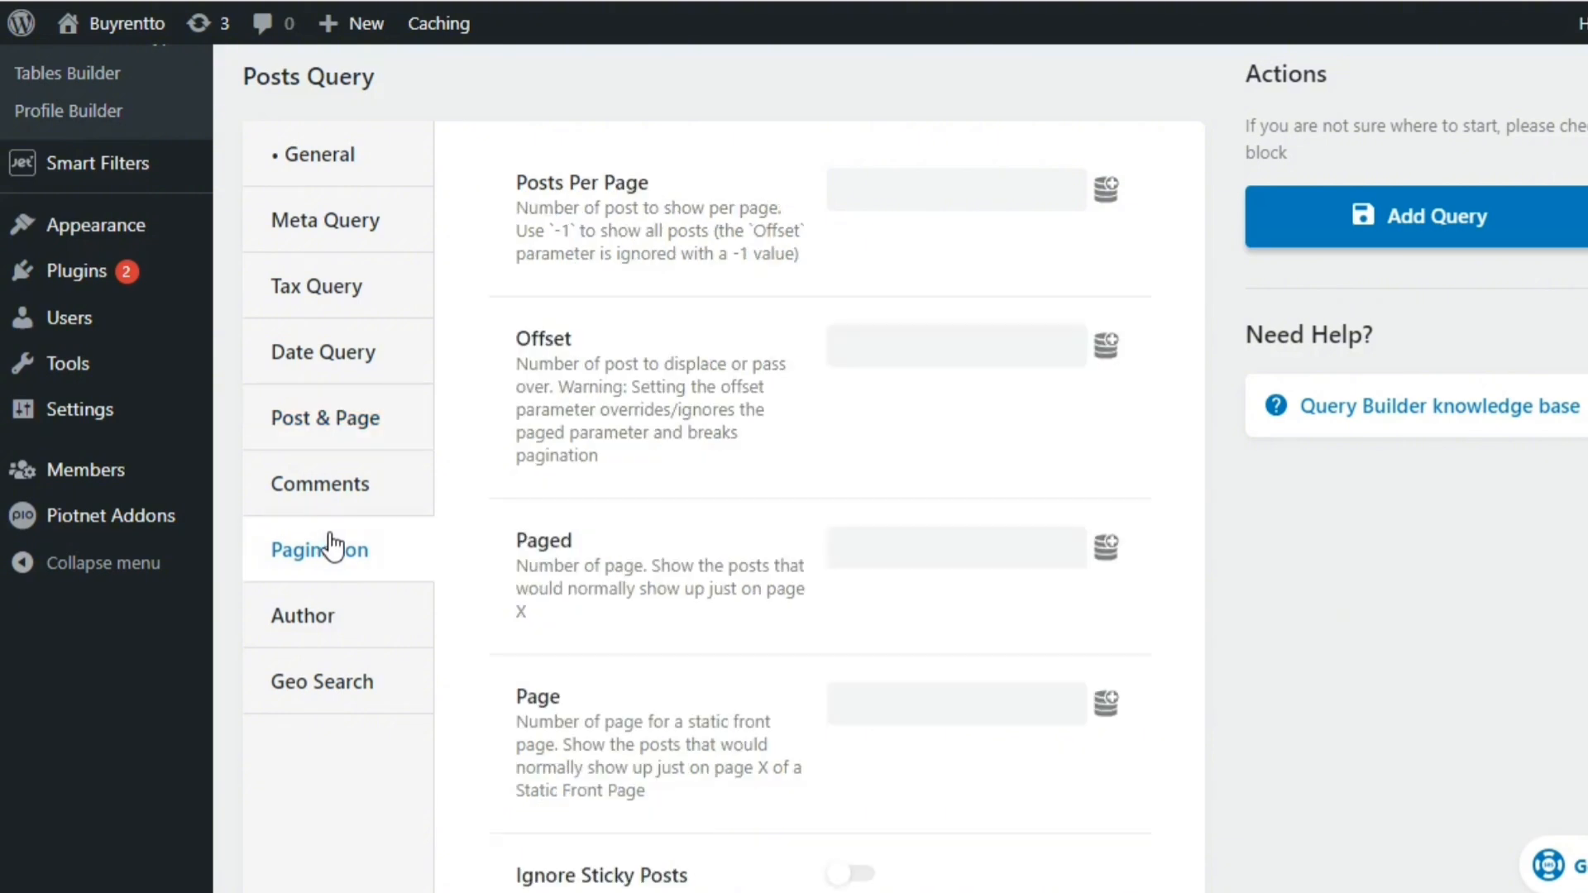
pyautogui.click(890, 192)
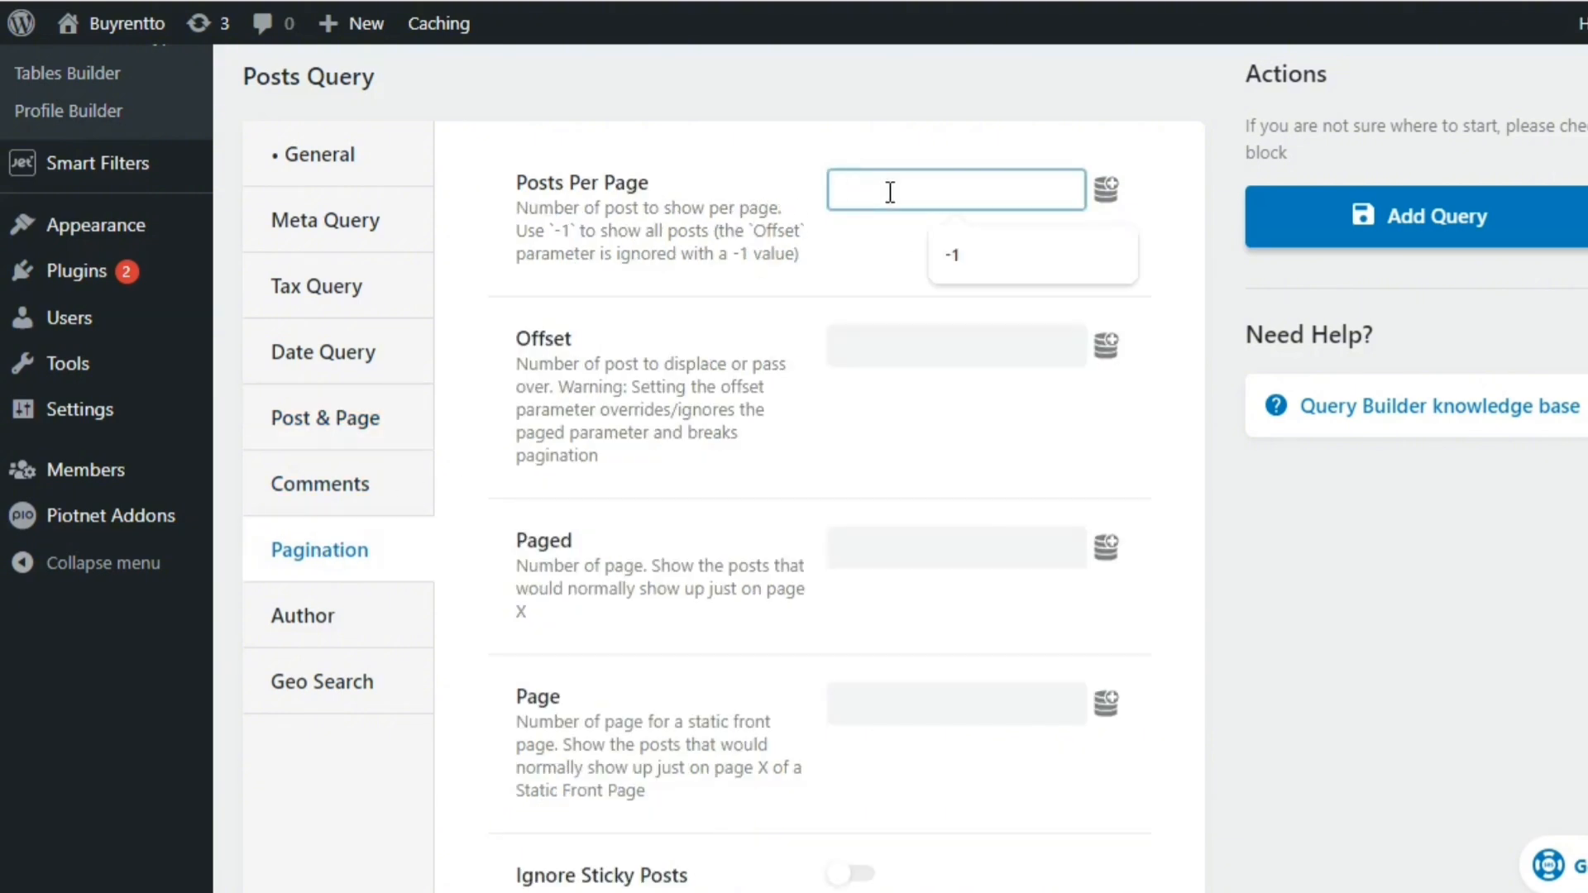
pyautogui.click(966, 246)
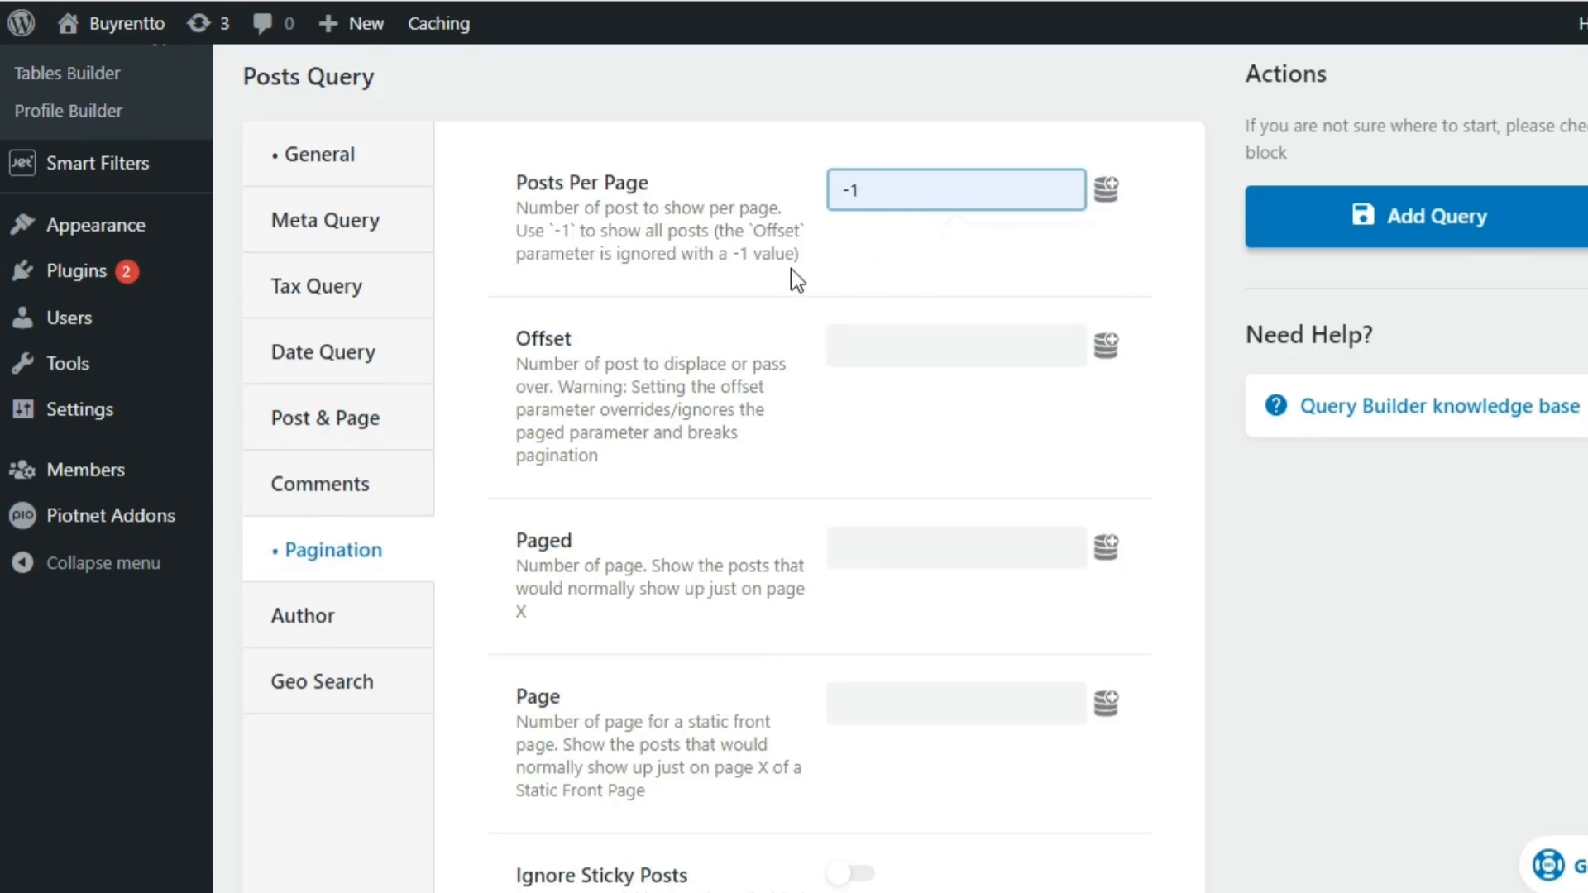
# Place the query's Geo Search location point in central Nigeria on the map
pyautogui.click(339, 693)
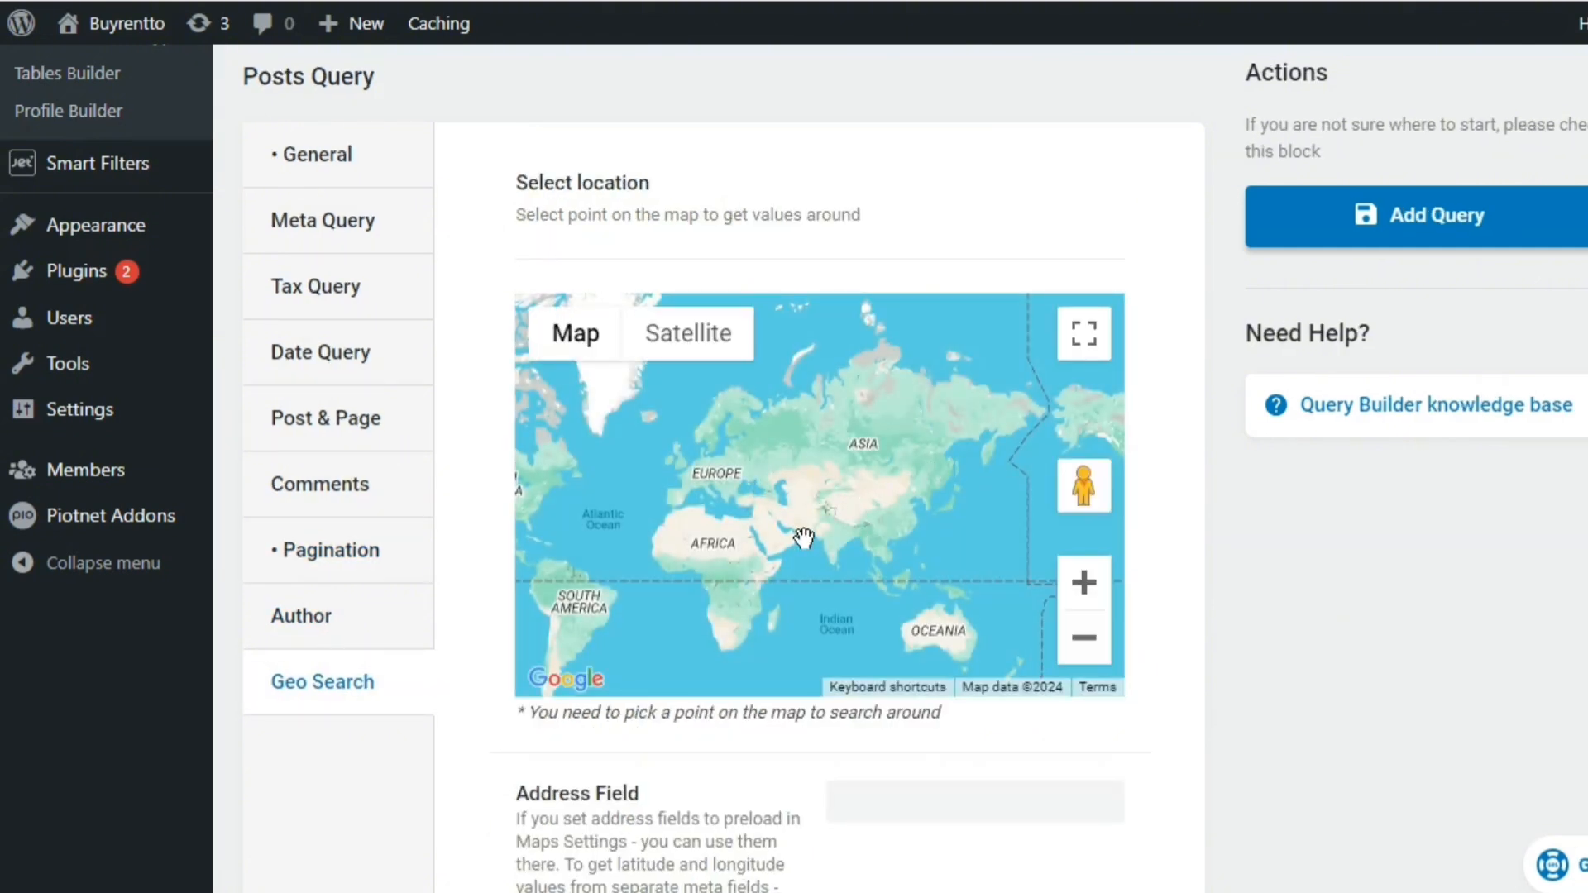
pyautogui.click(1084, 582)
pyautogui.click(1084, 582)
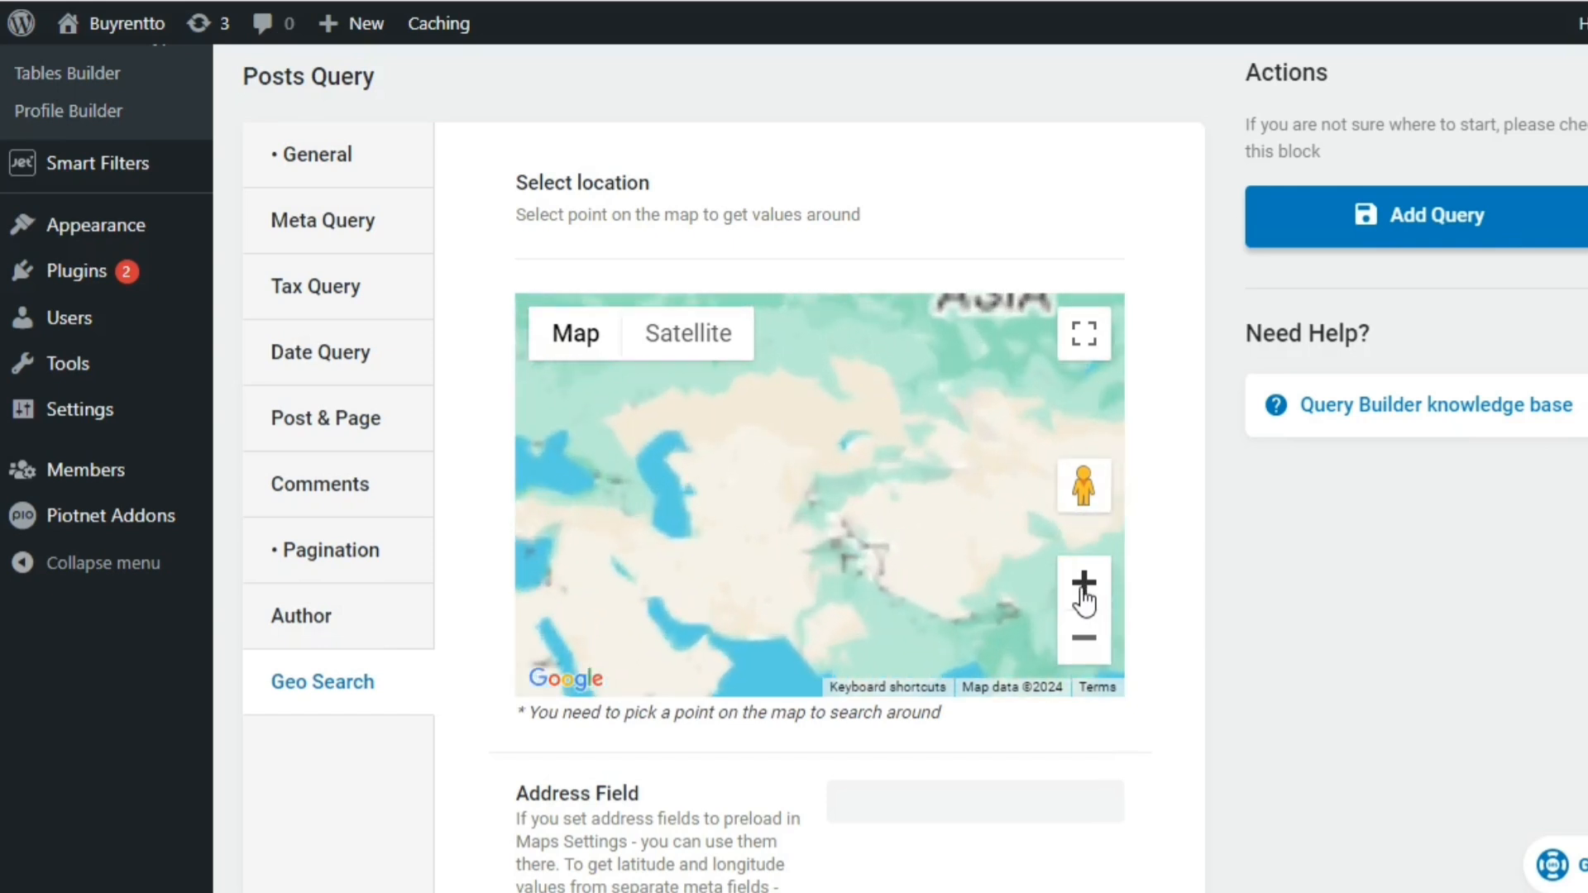
pyautogui.moveTo(838, 599); pyautogui.dragTo(1125, 539)
pyautogui.moveTo(660, 568); pyautogui.dragTo(693, 495)
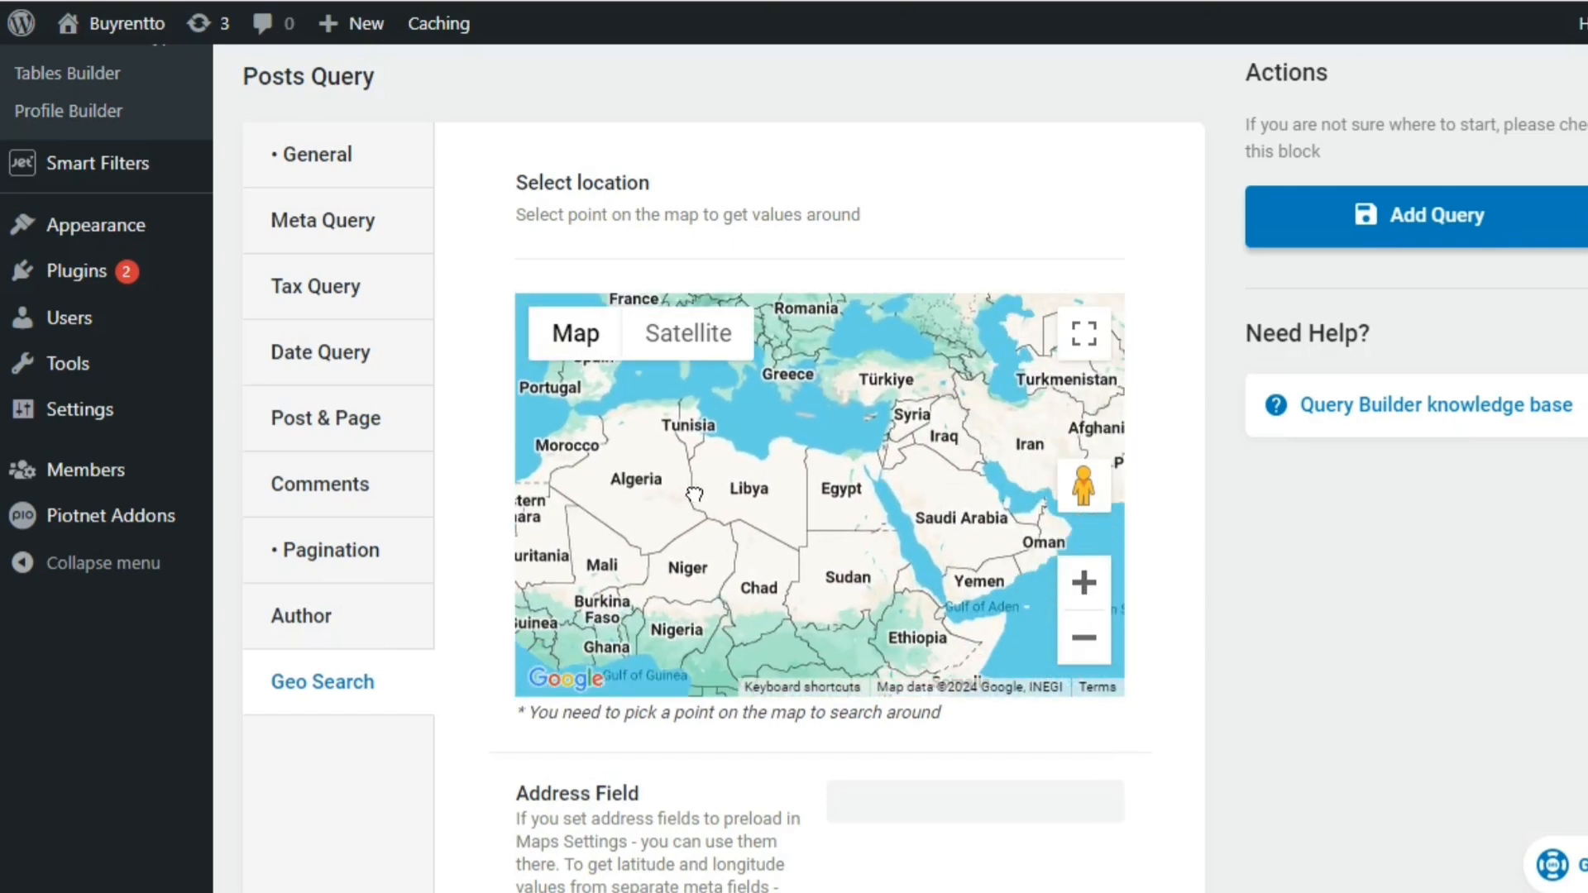
pyautogui.click(676, 632)
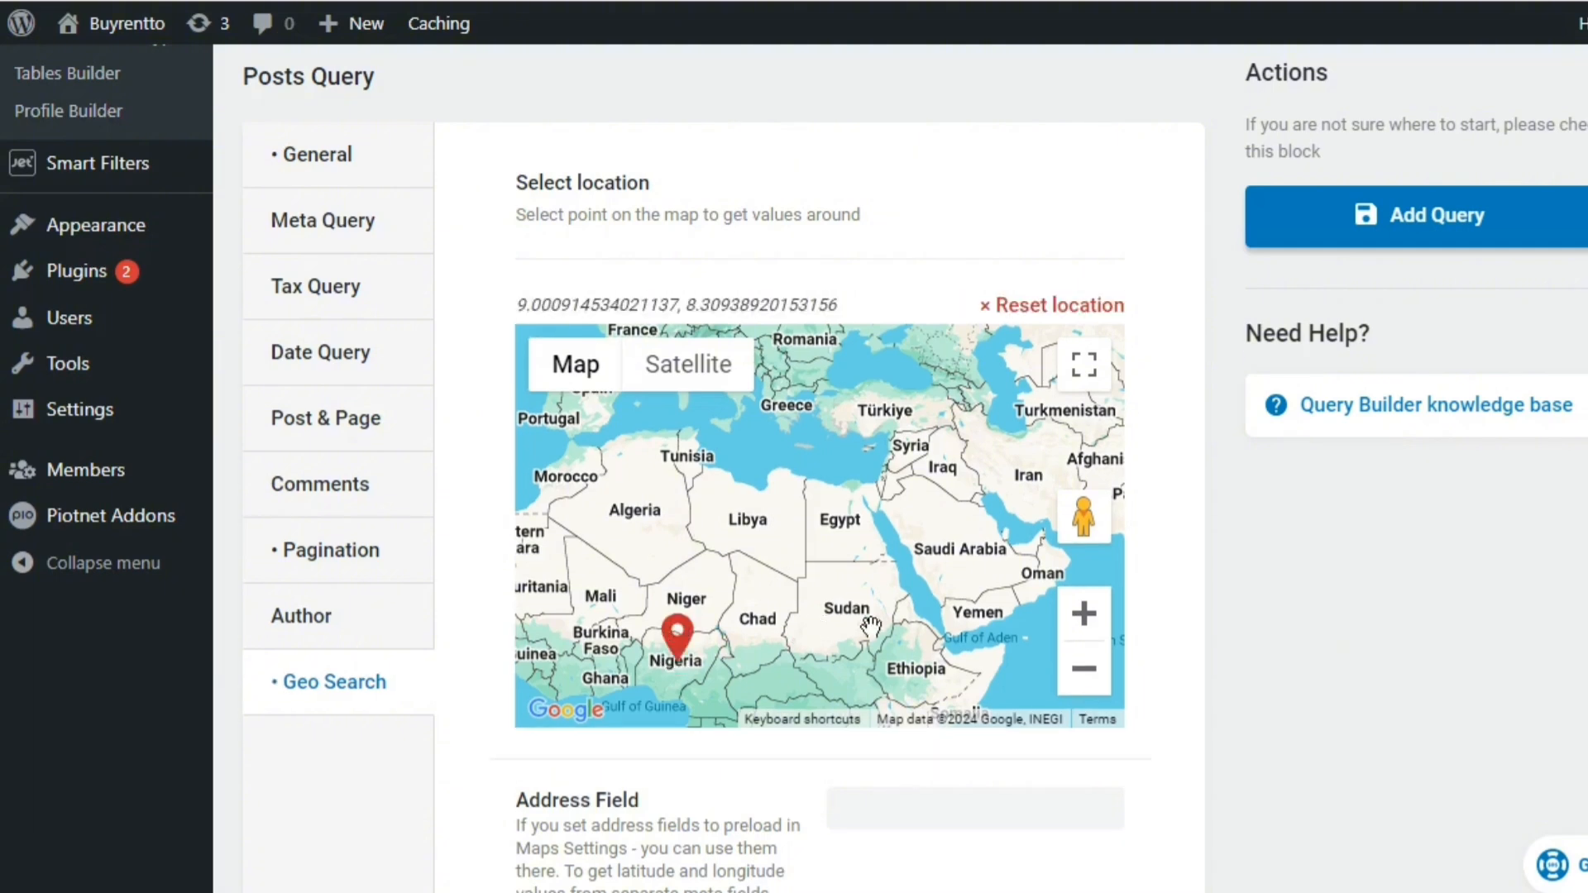
pyautogui.click(1094, 625)
pyautogui.click(1019, 346)
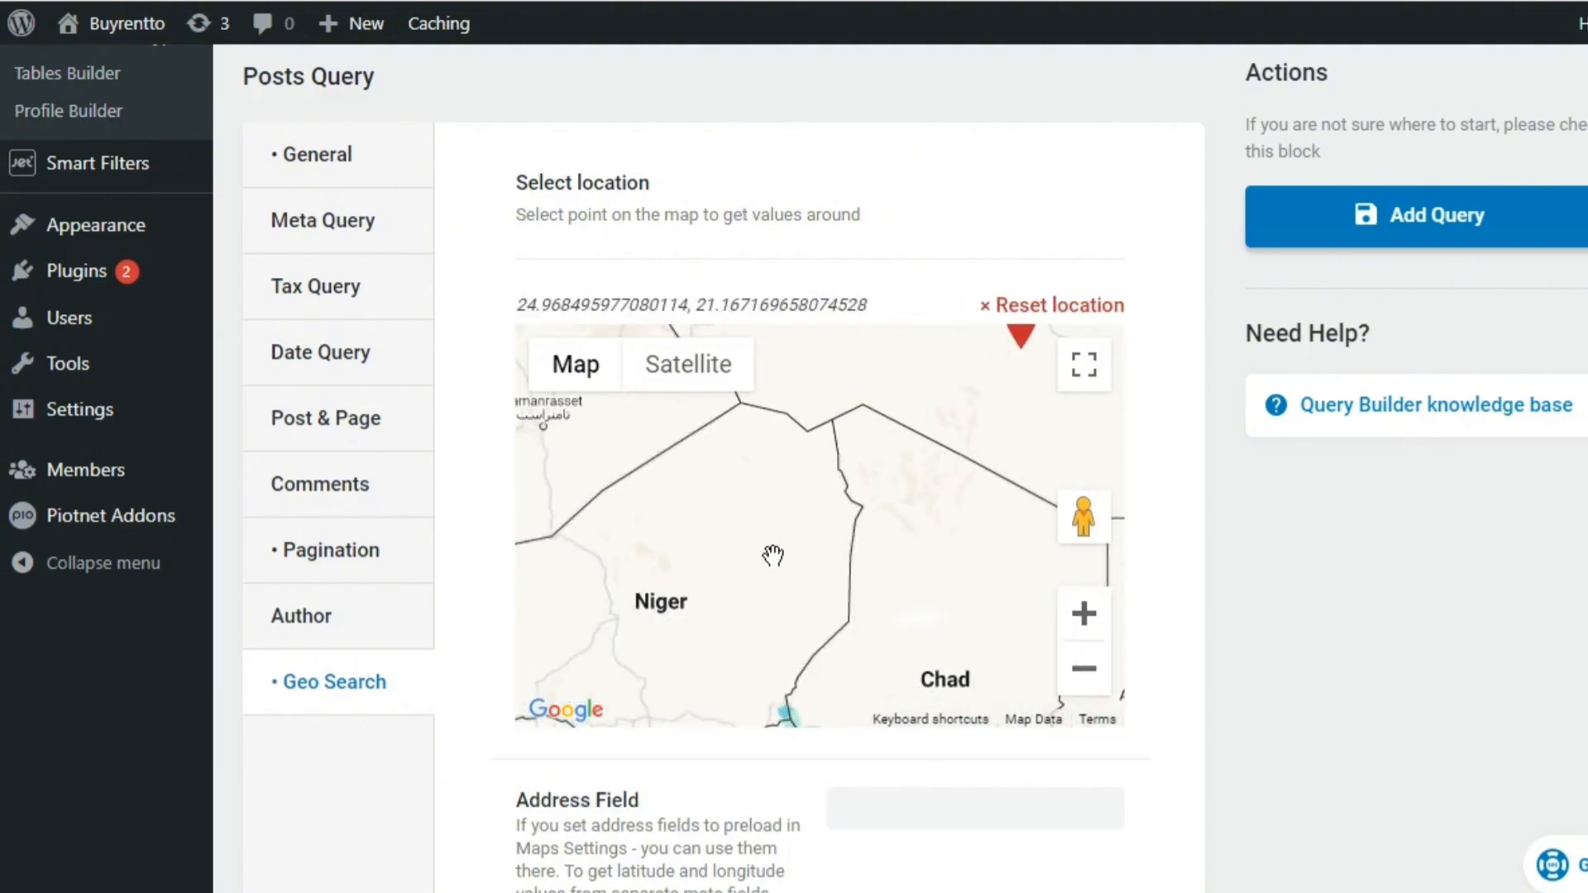
pyautogui.moveTo(794, 517); pyautogui.dragTo(867, 396)
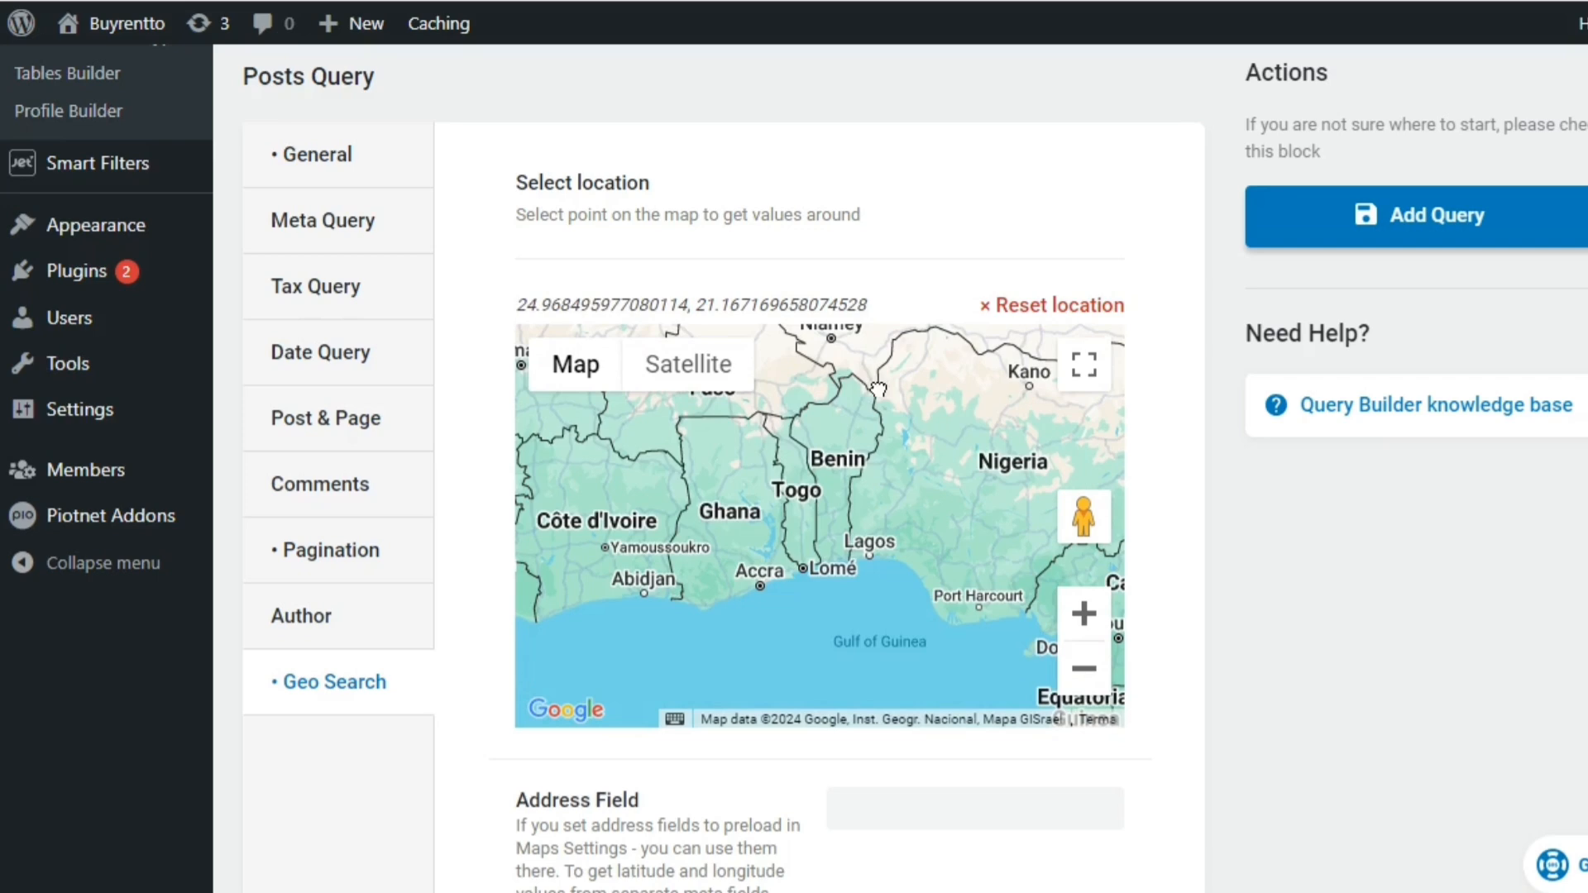
pyautogui.moveTo(828, 460); pyautogui.dragTo(781, 453)
pyautogui.click(880, 446)
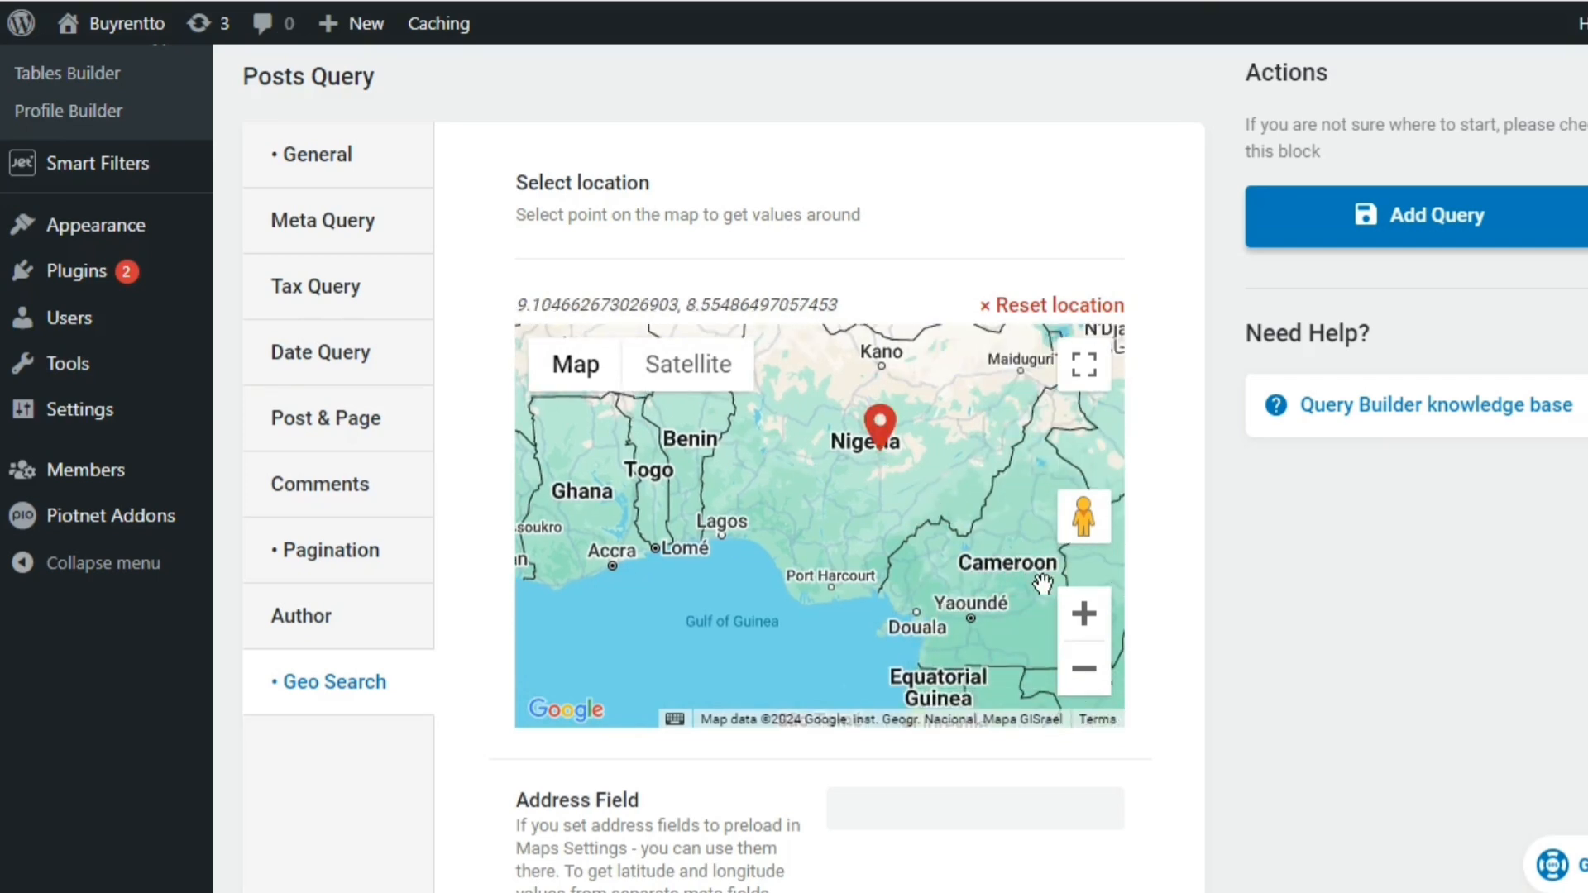
# Move the Geo Search location point onto Abuja
pyautogui.click(1083, 613)
pyautogui.click(1083, 613)
pyautogui.moveTo(935, 370); pyautogui.dragTo(700, 651)
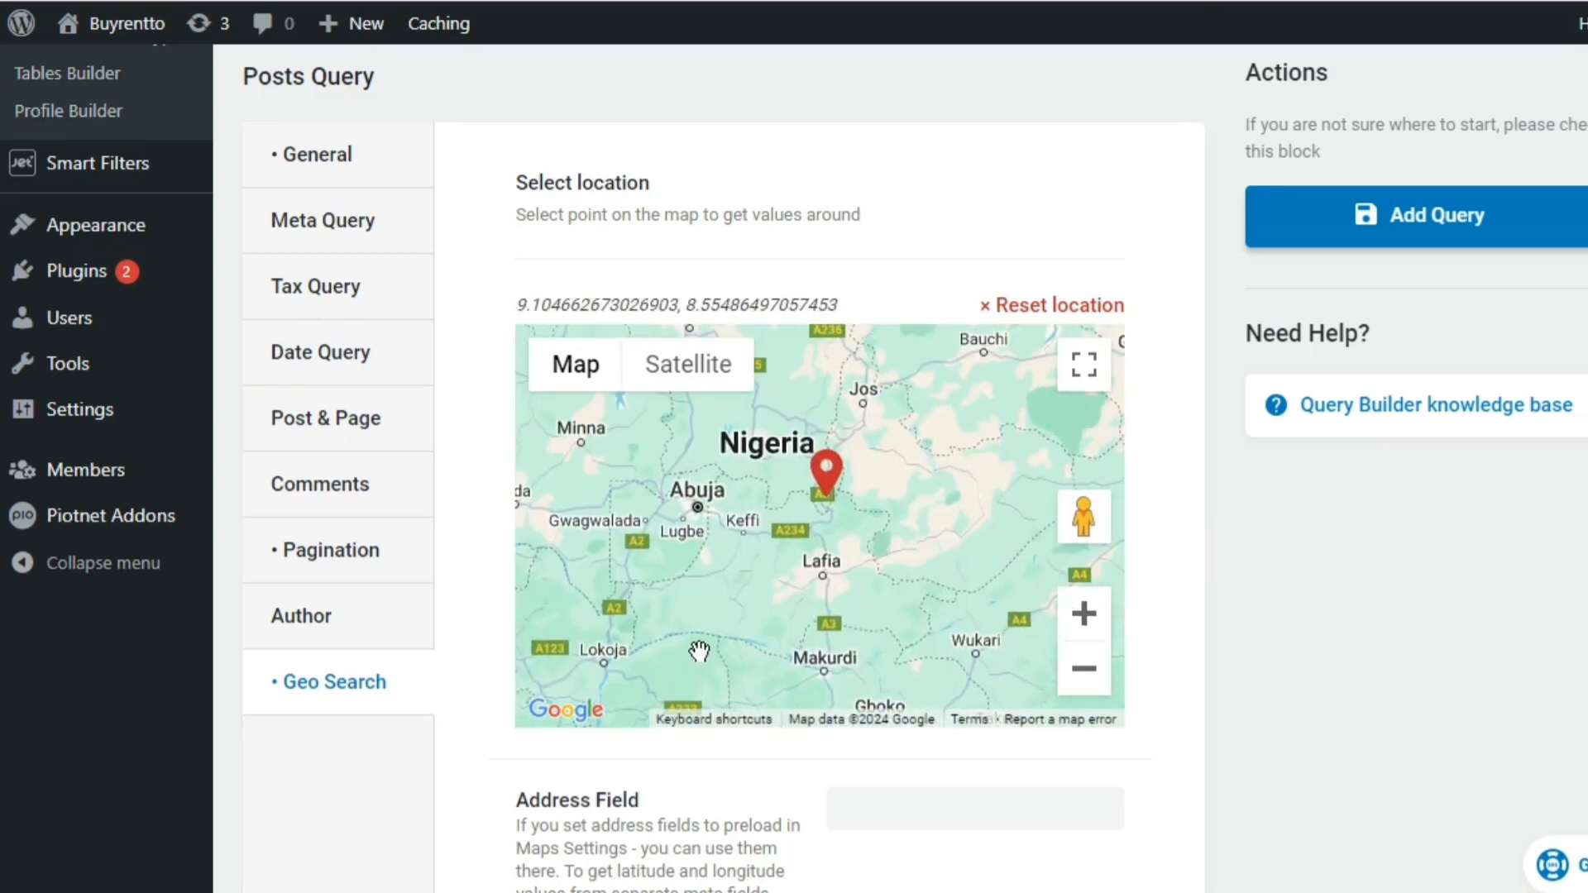
pyautogui.click(699, 497)
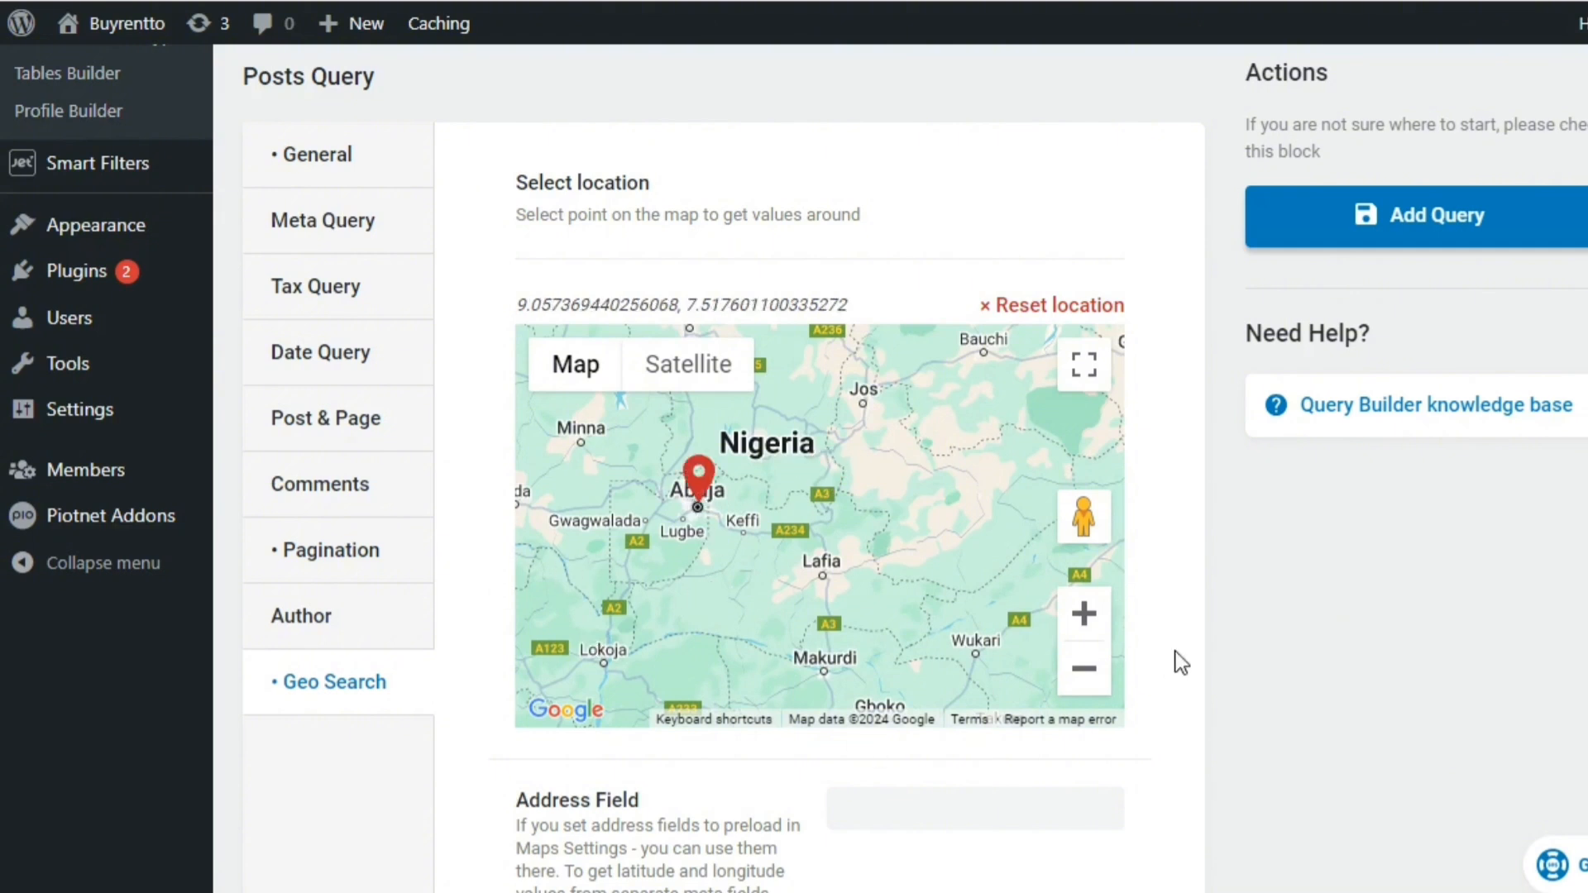
# Open the Land for Sale list and a blank Land for Sale entry in separate tabs, and show the blank entry's editor
pyautogui.scroll(-2, 1398, 595)
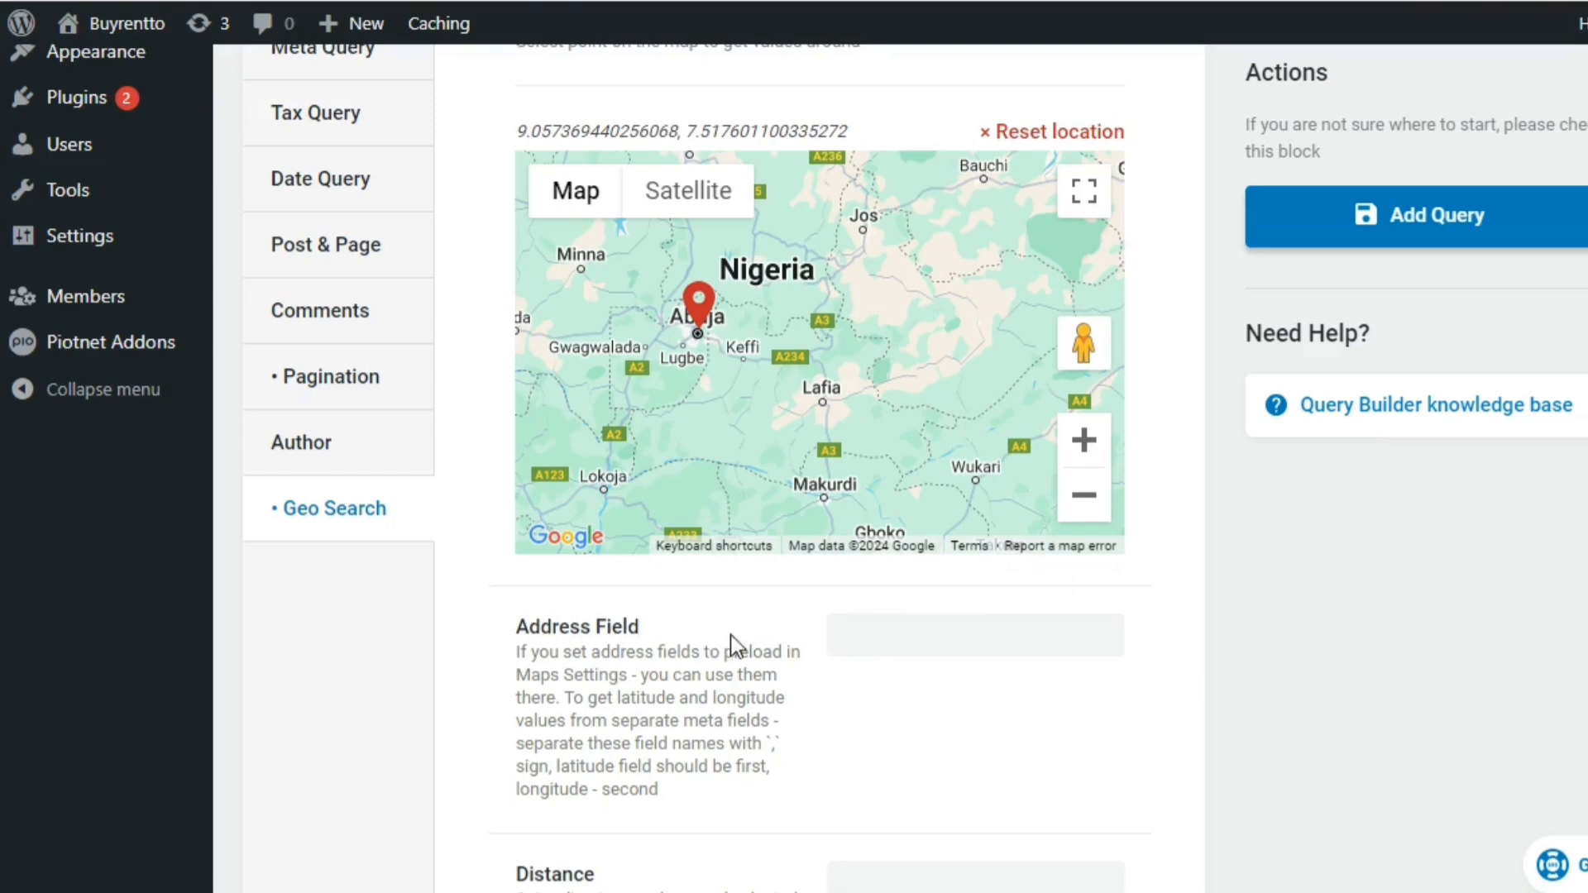
pyautogui.scroll(10, 1021, 570)
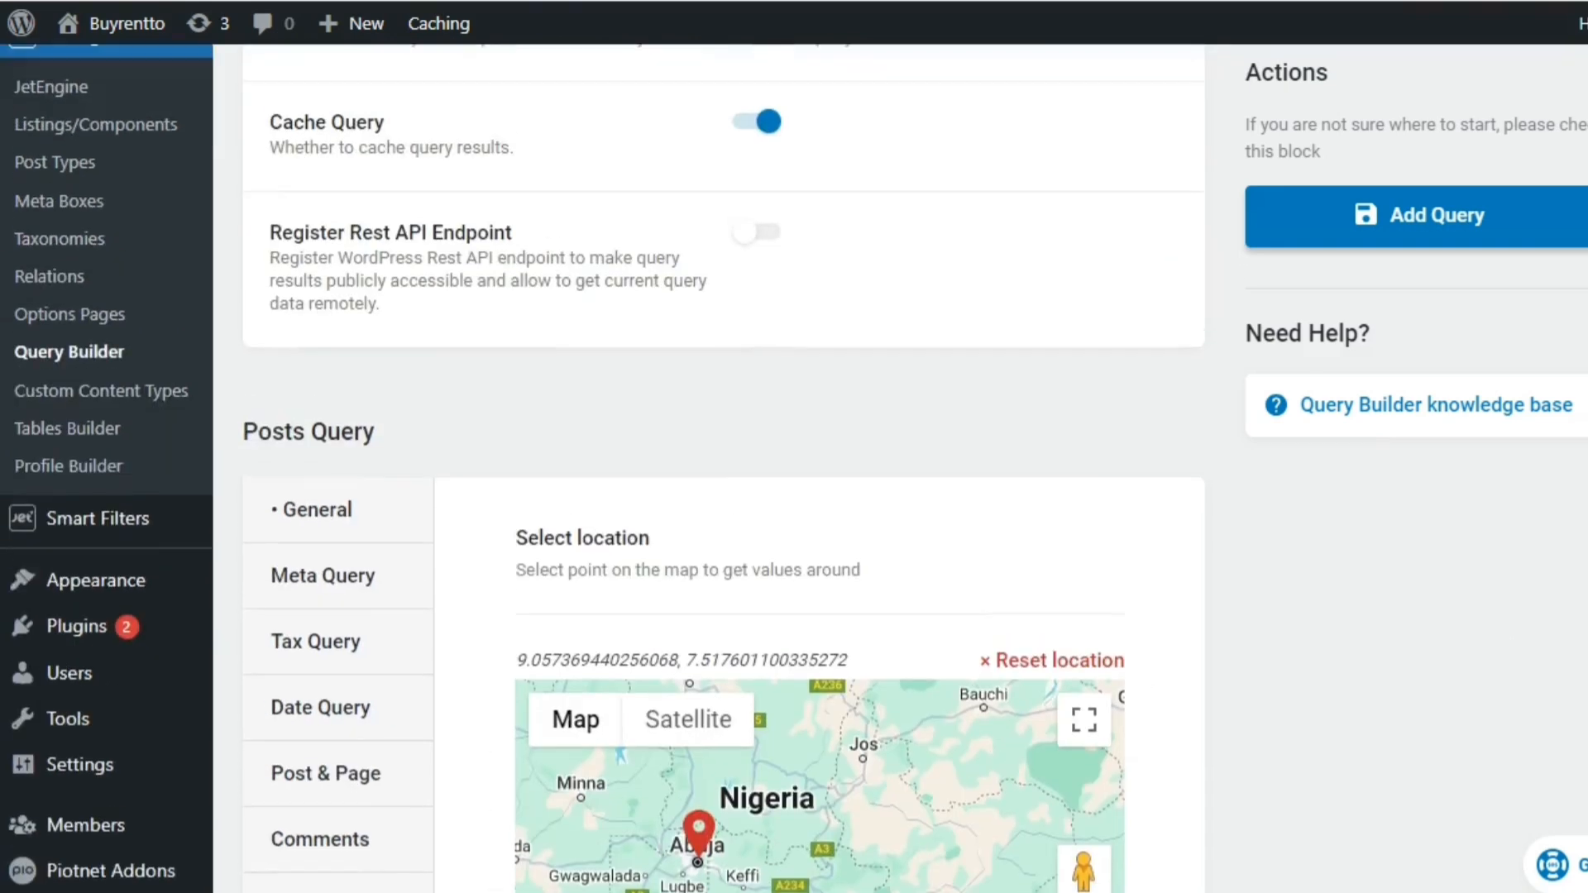
pyautogui.scroll(4, 603, 468)
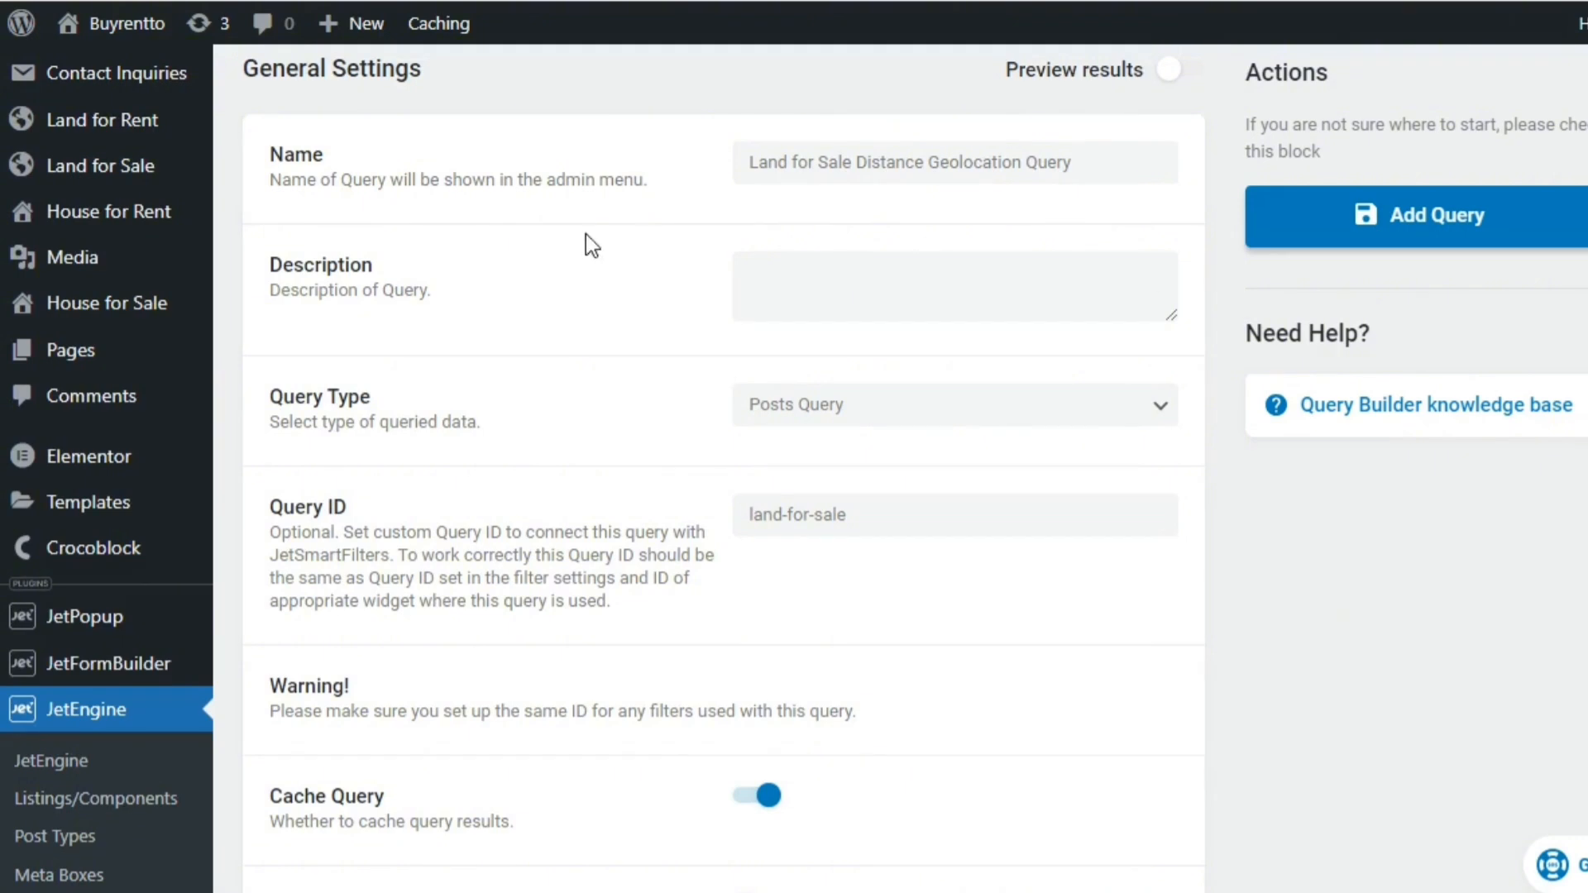
pyautogui.rightClick(147, 171)
pyautogui.click(183, 197)
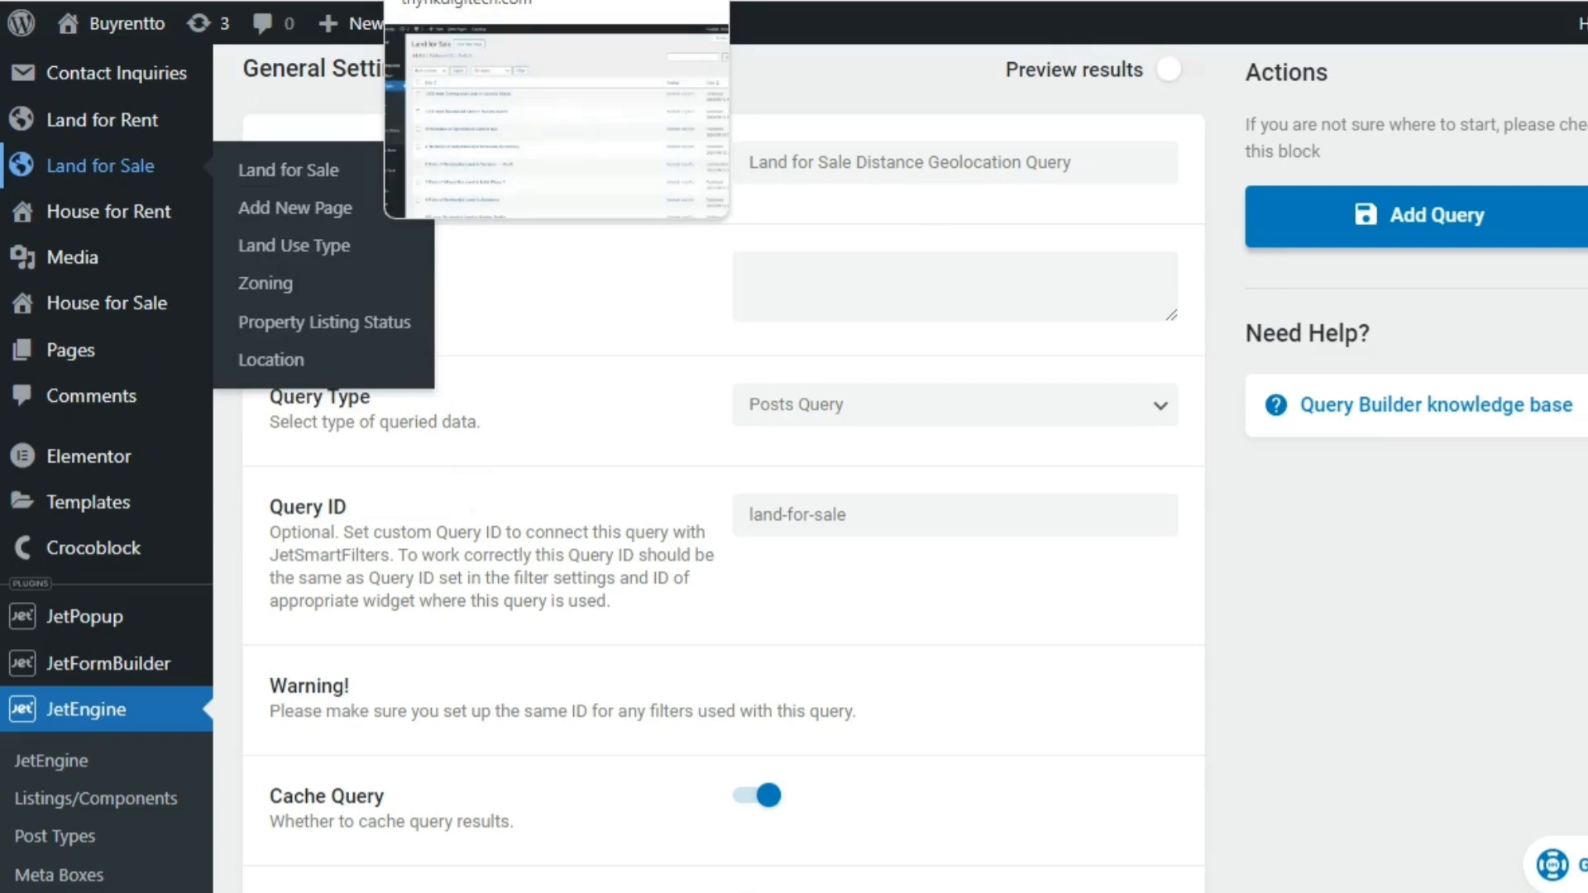
pyautogui.rightClick(272, 208)
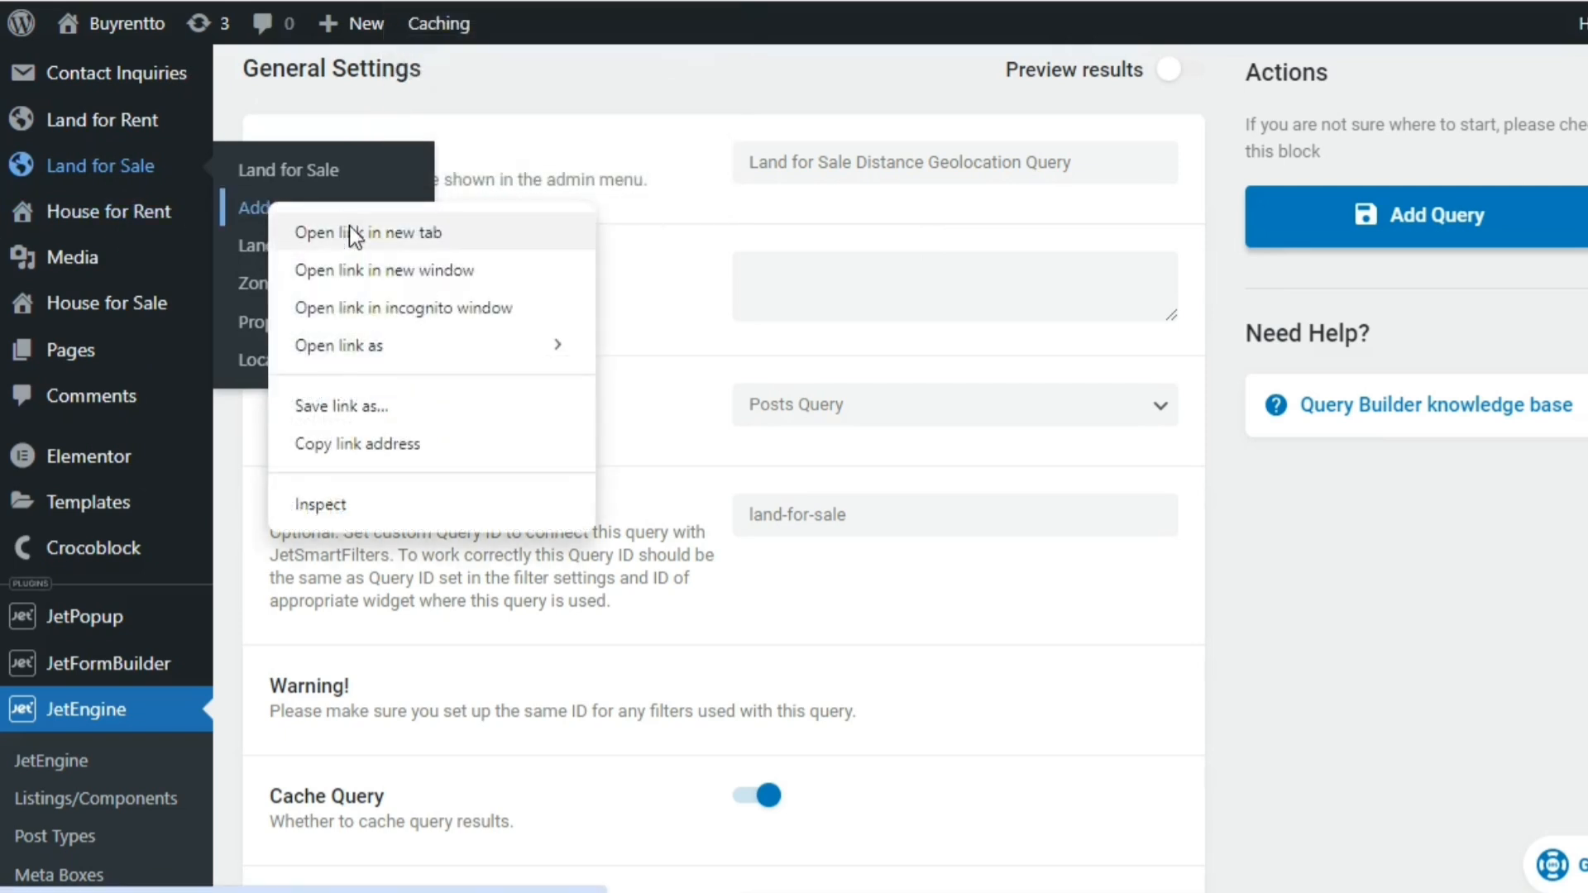
pyautogui.click(361, 236)
pyautogui.hotkey('ctrl', 'Tab')
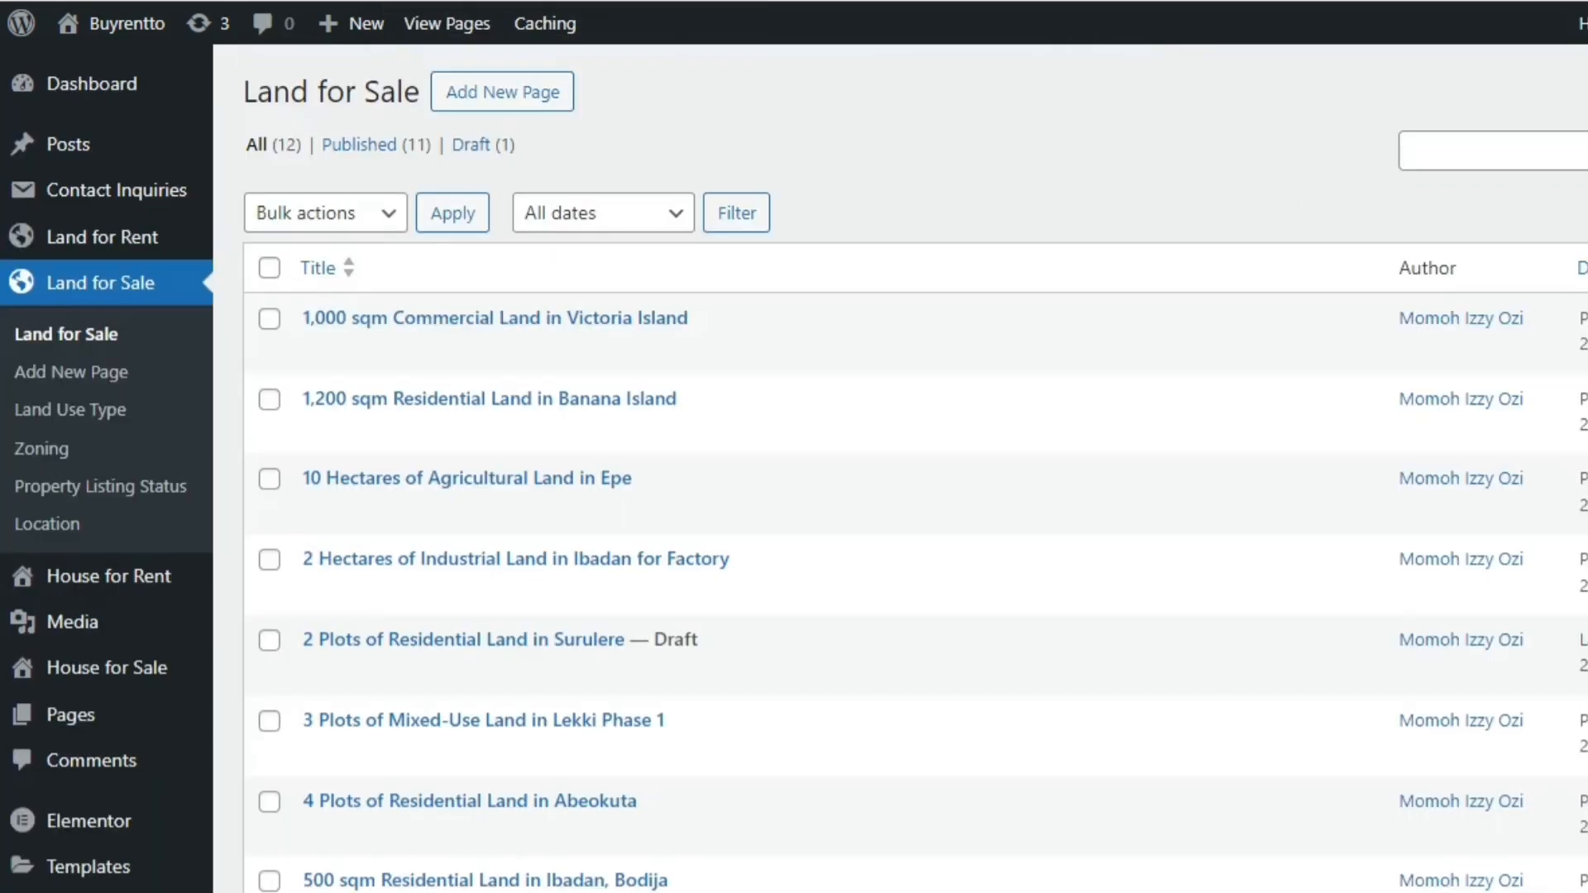
pyautogui.click(544, 1)
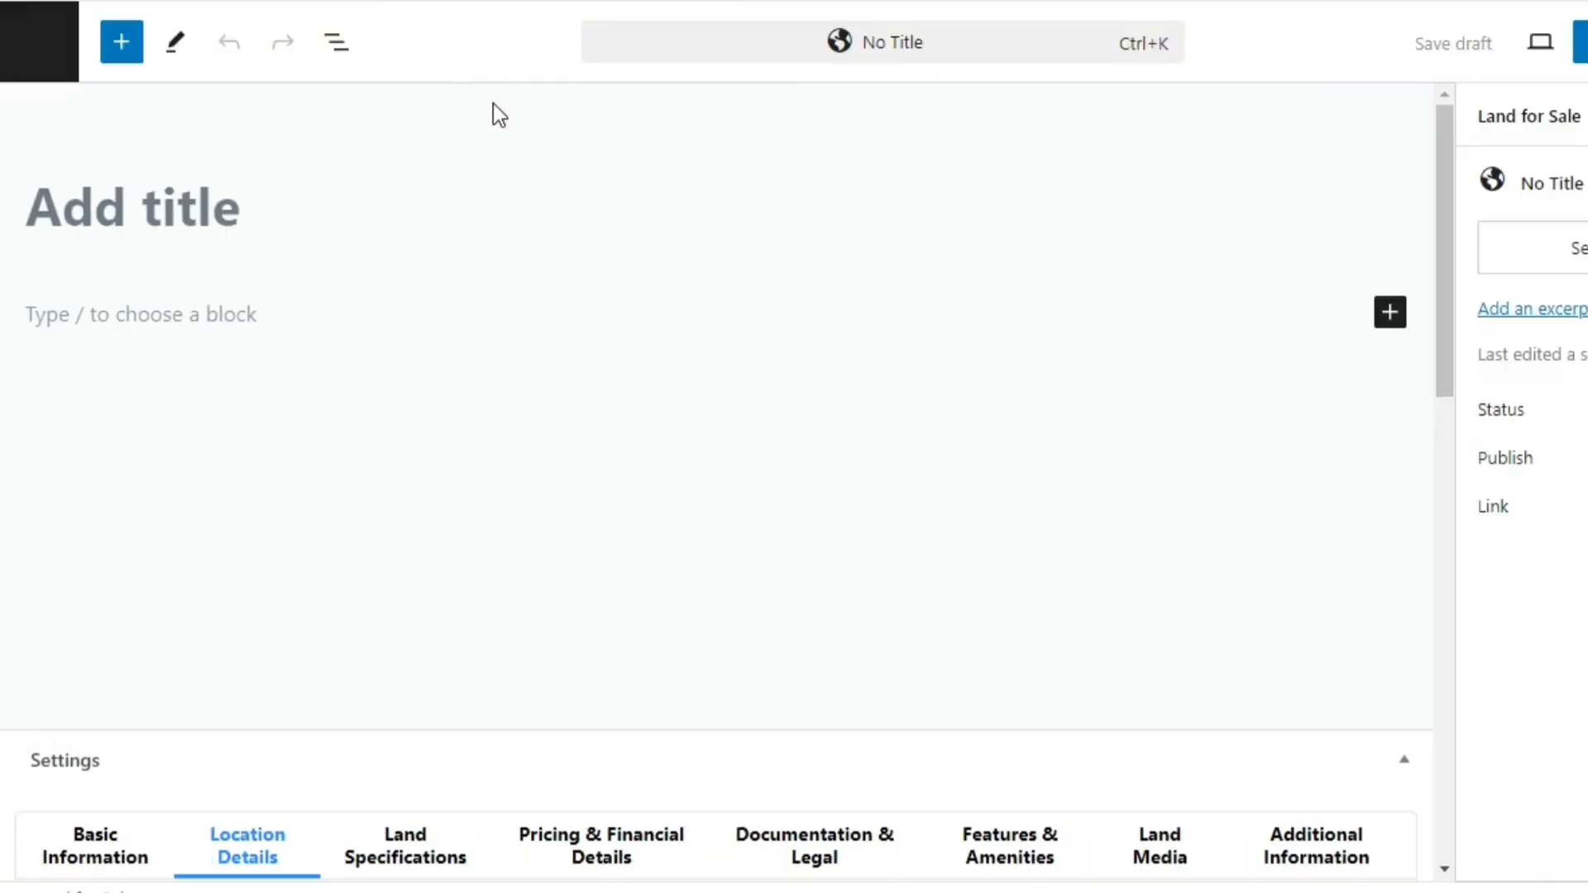
# Copy the Land Map Address field's name from the blank entry's location details and enter land_map_address as the query's Geo Search address field
pyautogui.moveTo(1450, 241); pyautogui.dragTo(1445, 404)
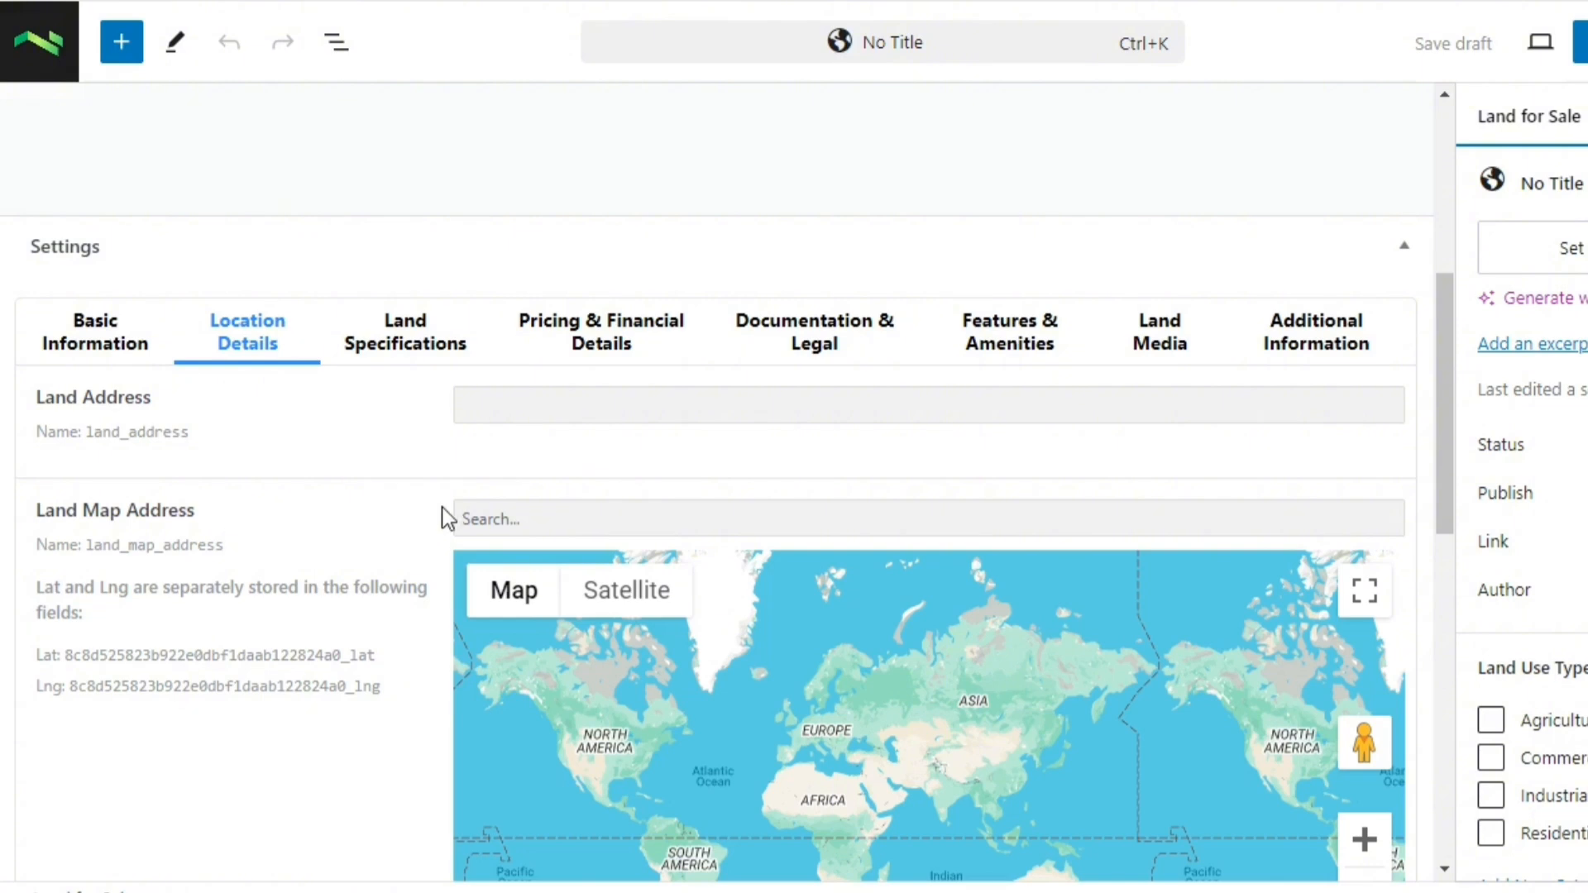
pyautogui.click(540, 534)
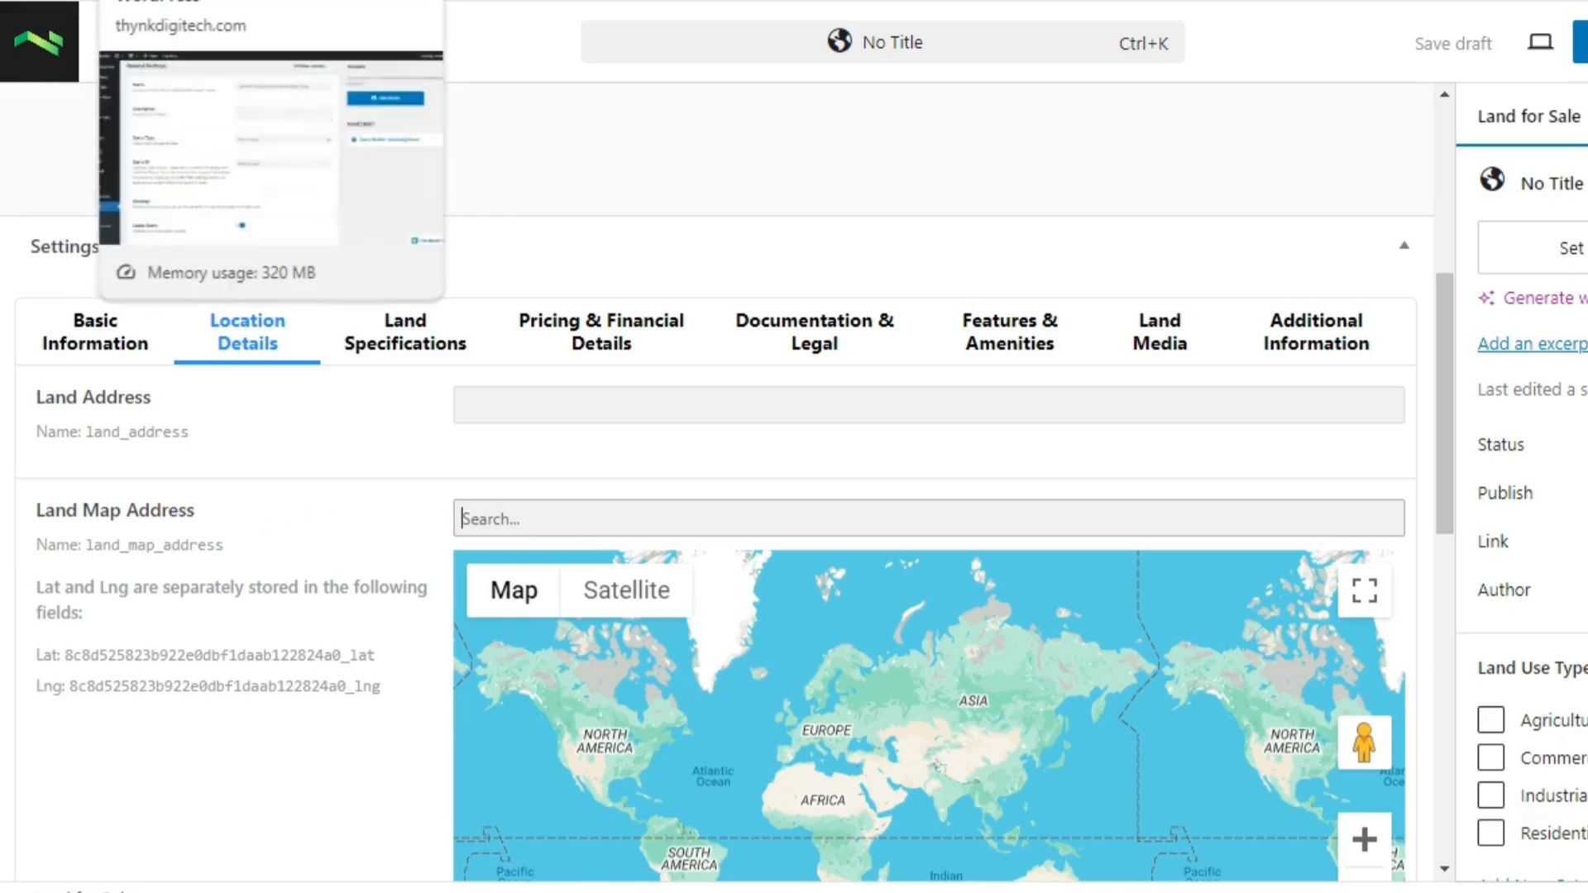
pyautogui.click(215, 1)
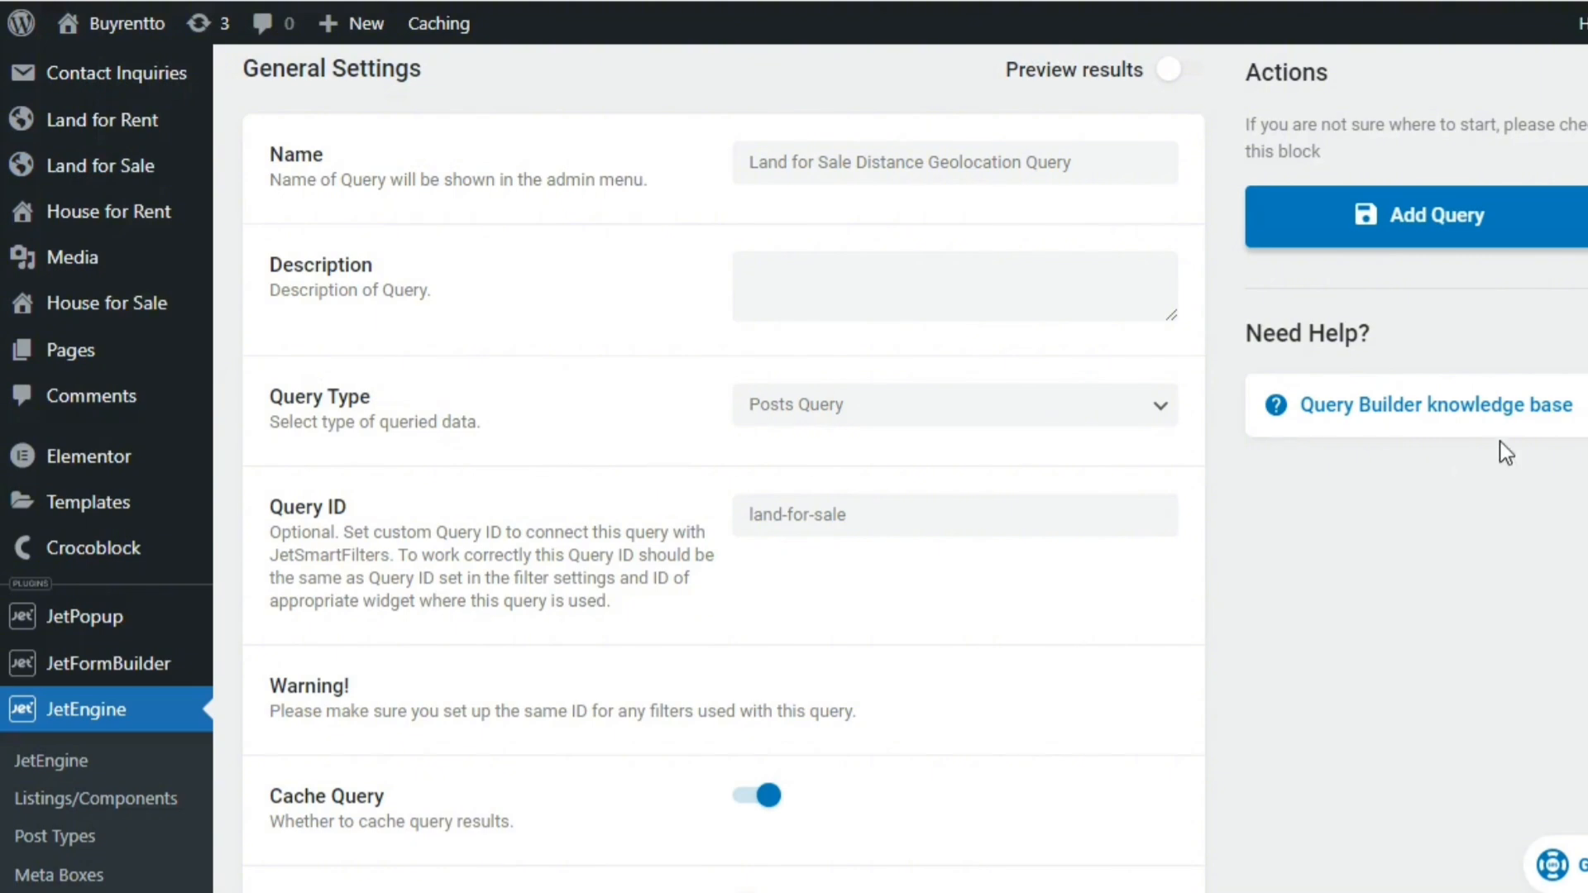
pyautogui.scroll(-6, 1505, 451)
pyautogui.scroll(-7, 1453, 699)
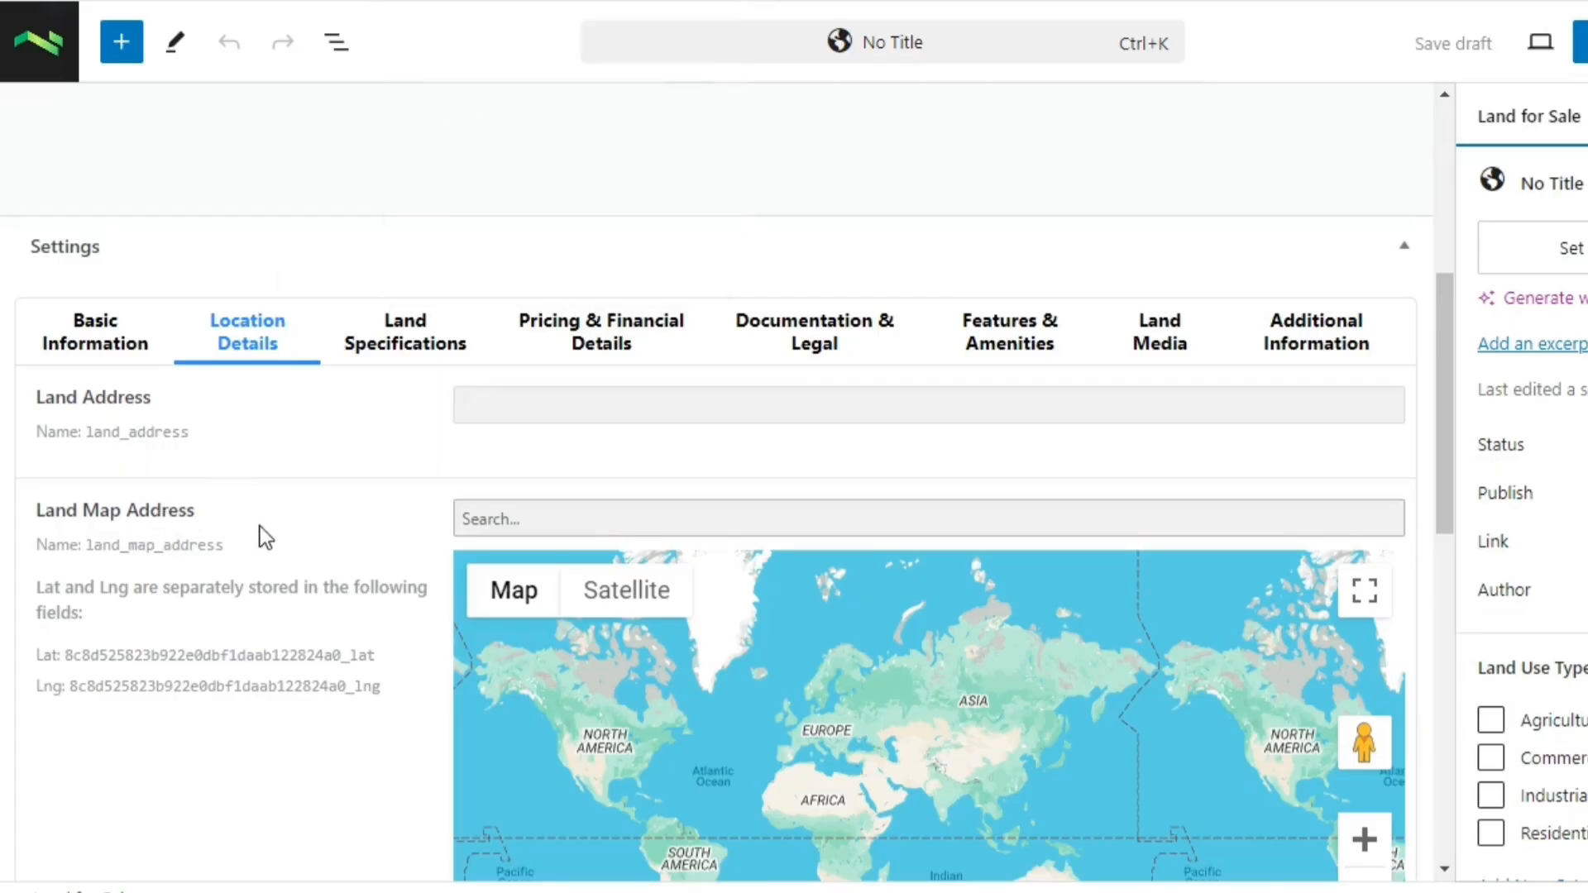
pyautogui.click(169, 541)
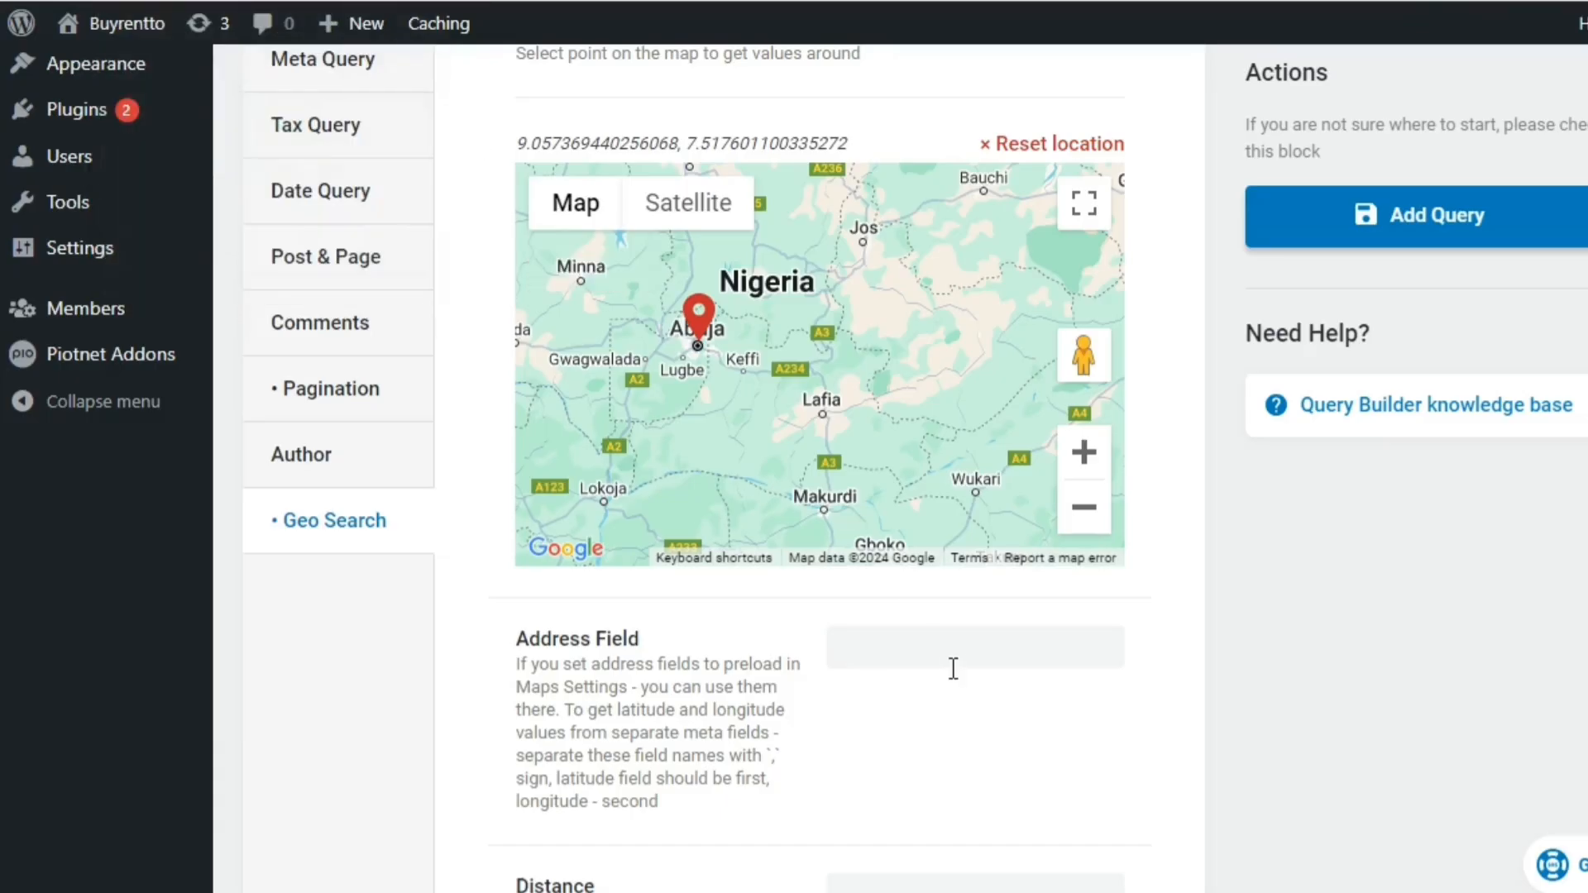
pyautogui.click(952, 668)
pyautogui.rightClick(952, 661)
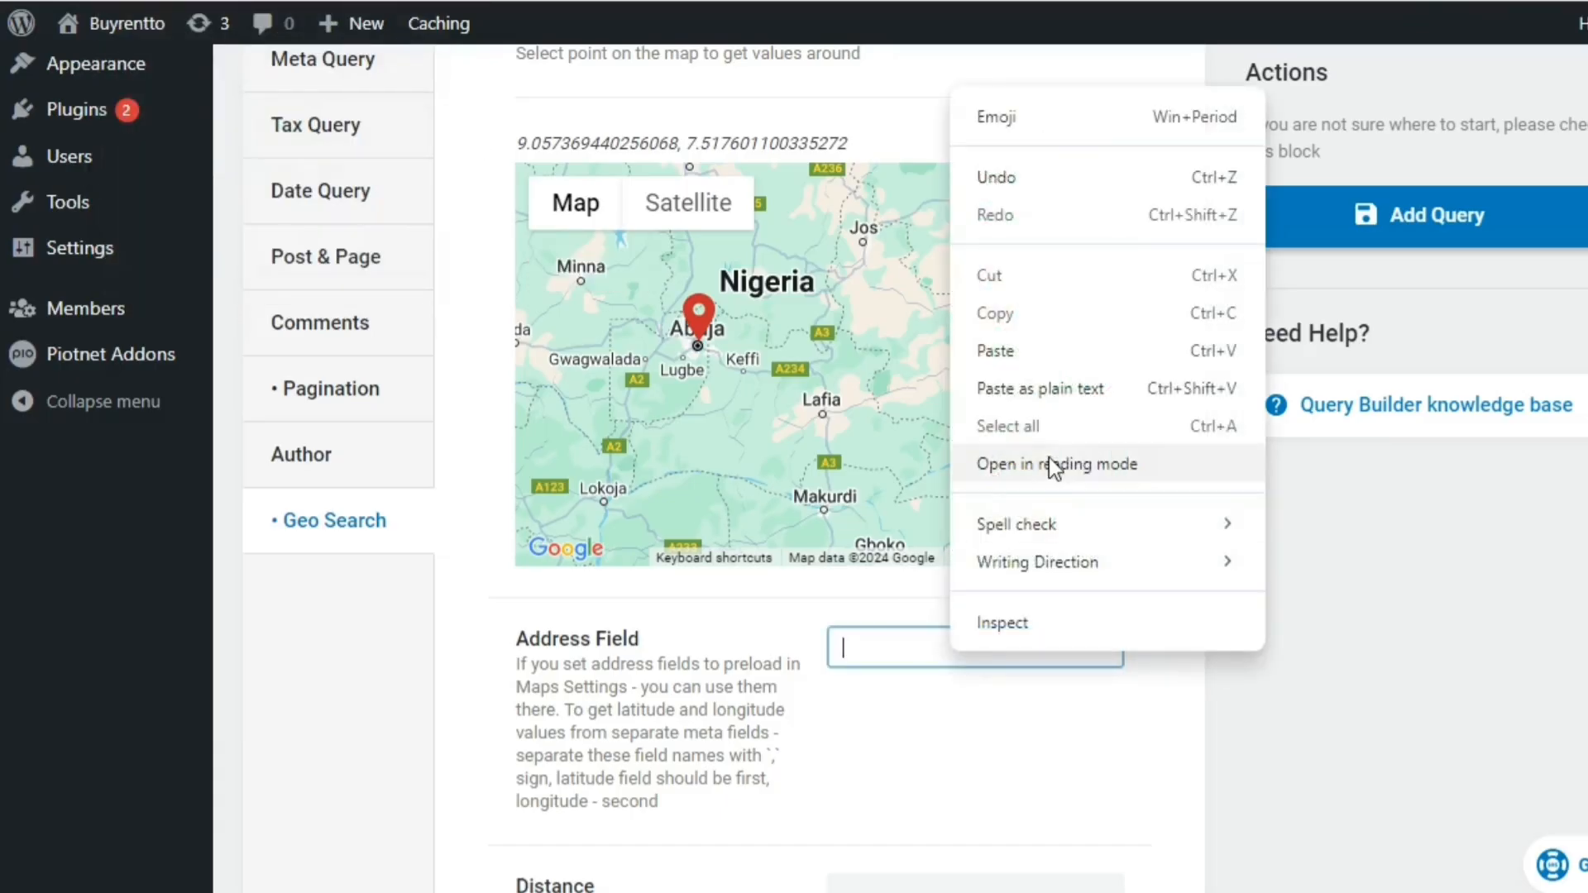
pyautogui.click(1061, 383)
pyautogui.click(678, 628)
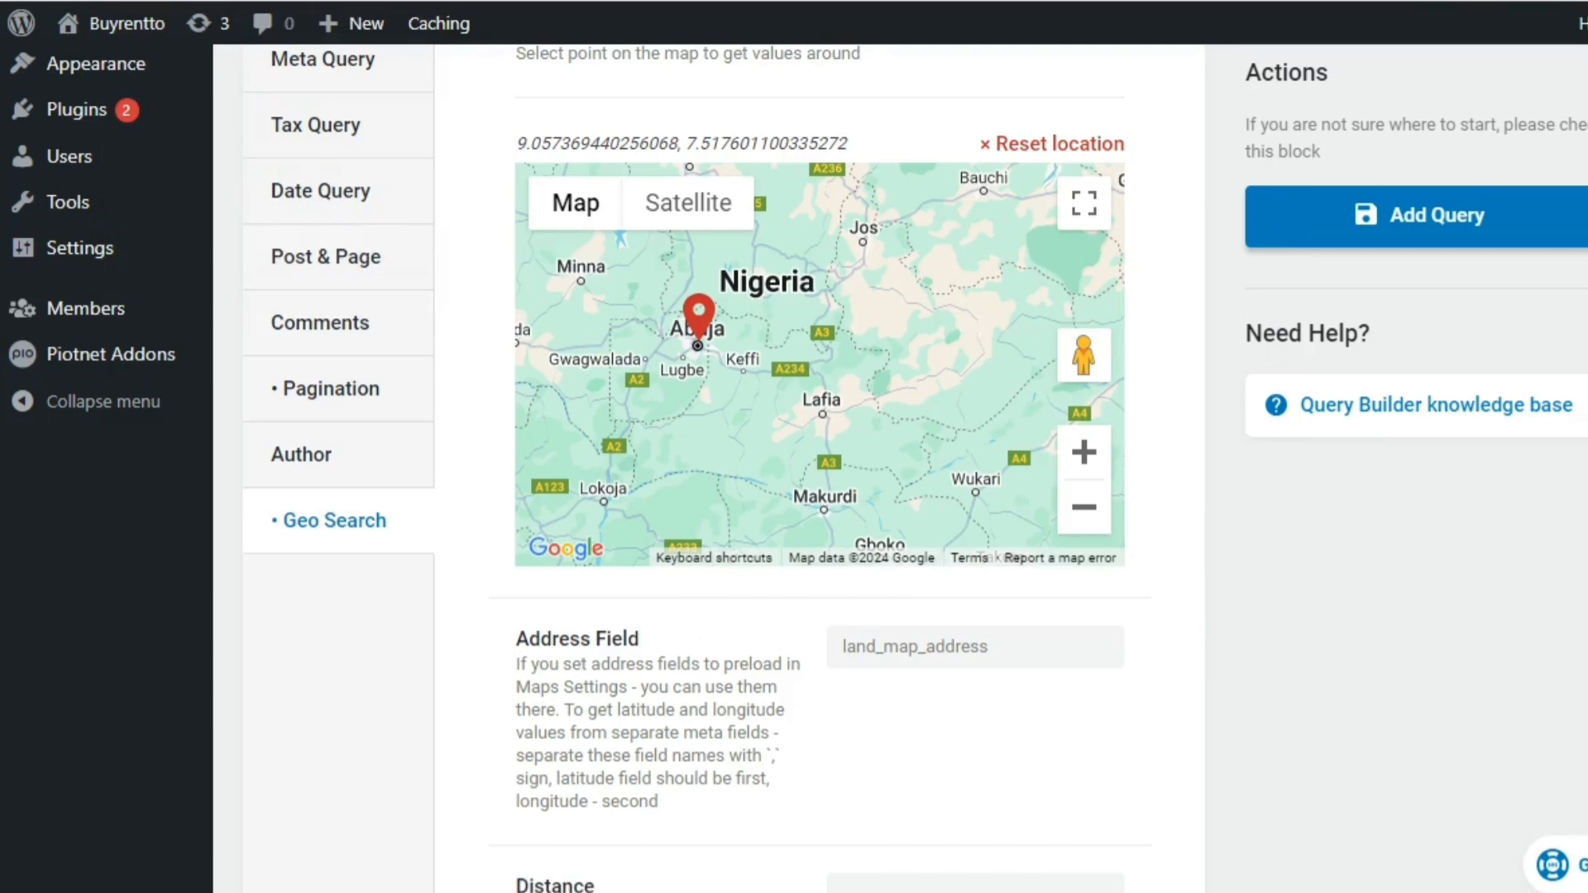
# Set the Geo Search distance to 50000 and its units to Kilometers
pyautogui.scroll(-3, 1494, 702)
pyautogui.click(897, 670)
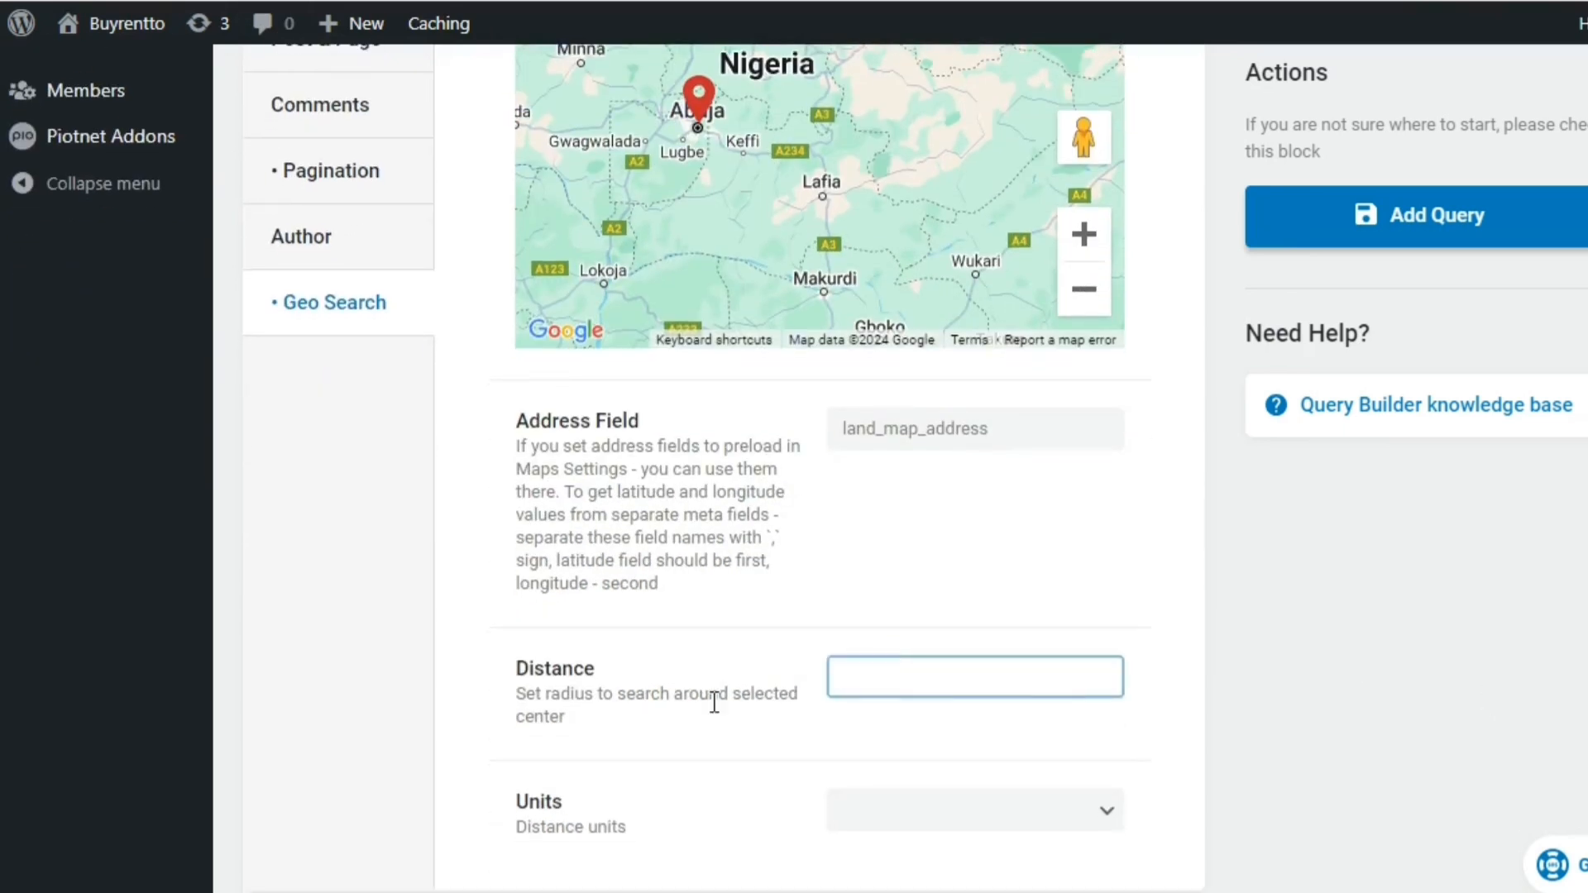
pyautogui.write('500000')
pyautogui.press('BackSpace')
pyautogui.click(840, 721)
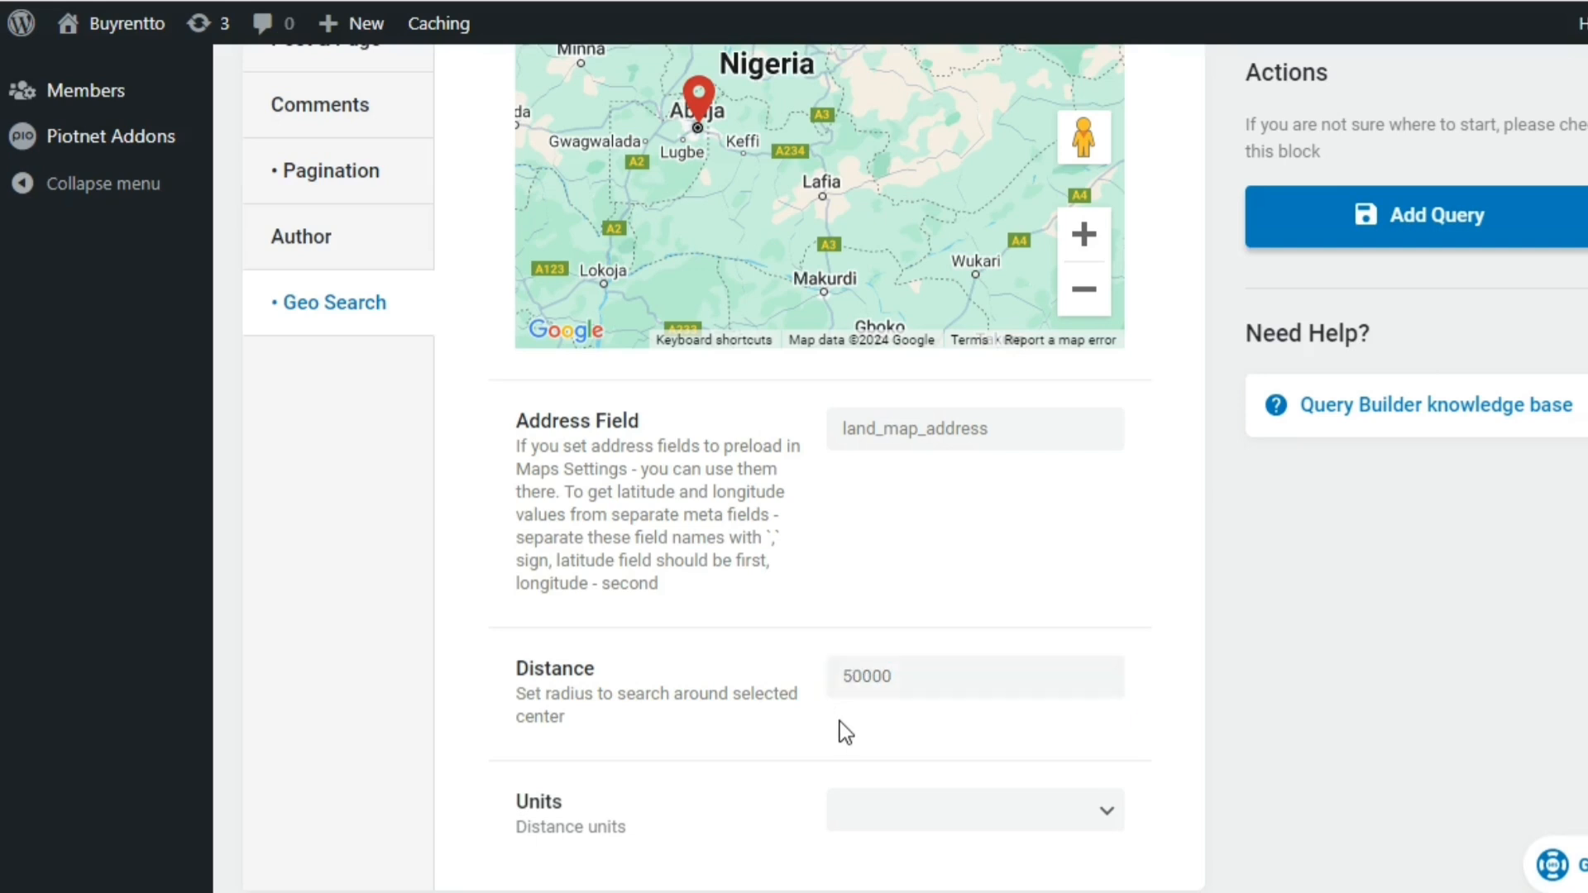
pyautogui.click(947, 811)
pyautogui.click(908, 879)
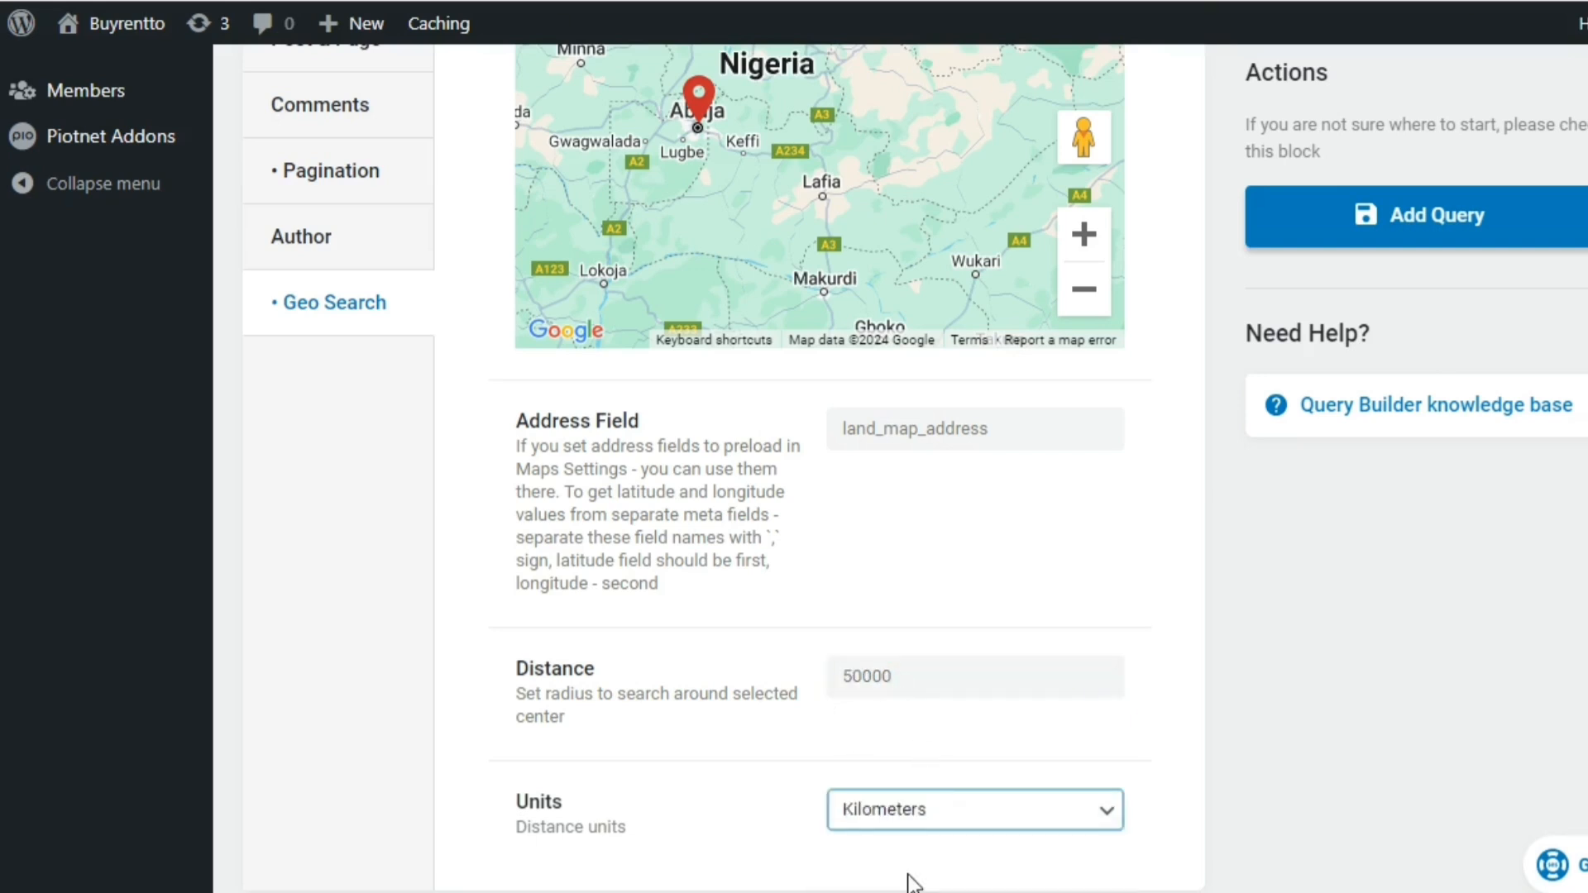
pyautogui.scroll(-1, 819, 467)
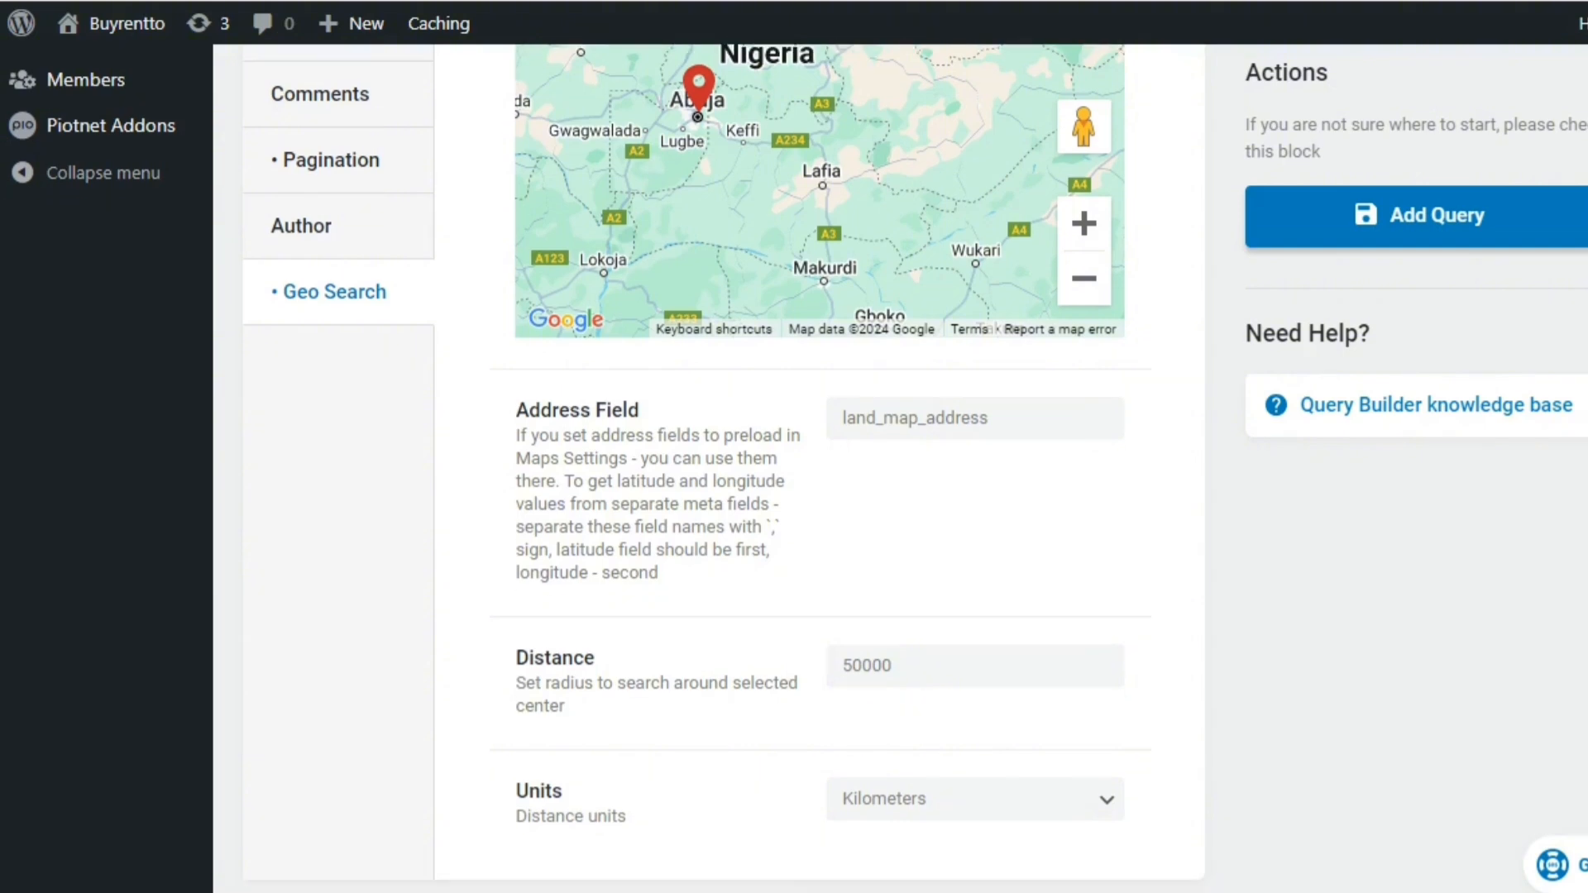
# Preview the query's results, examine the returned posts, and turn the preview off again
pyautogui.scroll(15, 724, 467)
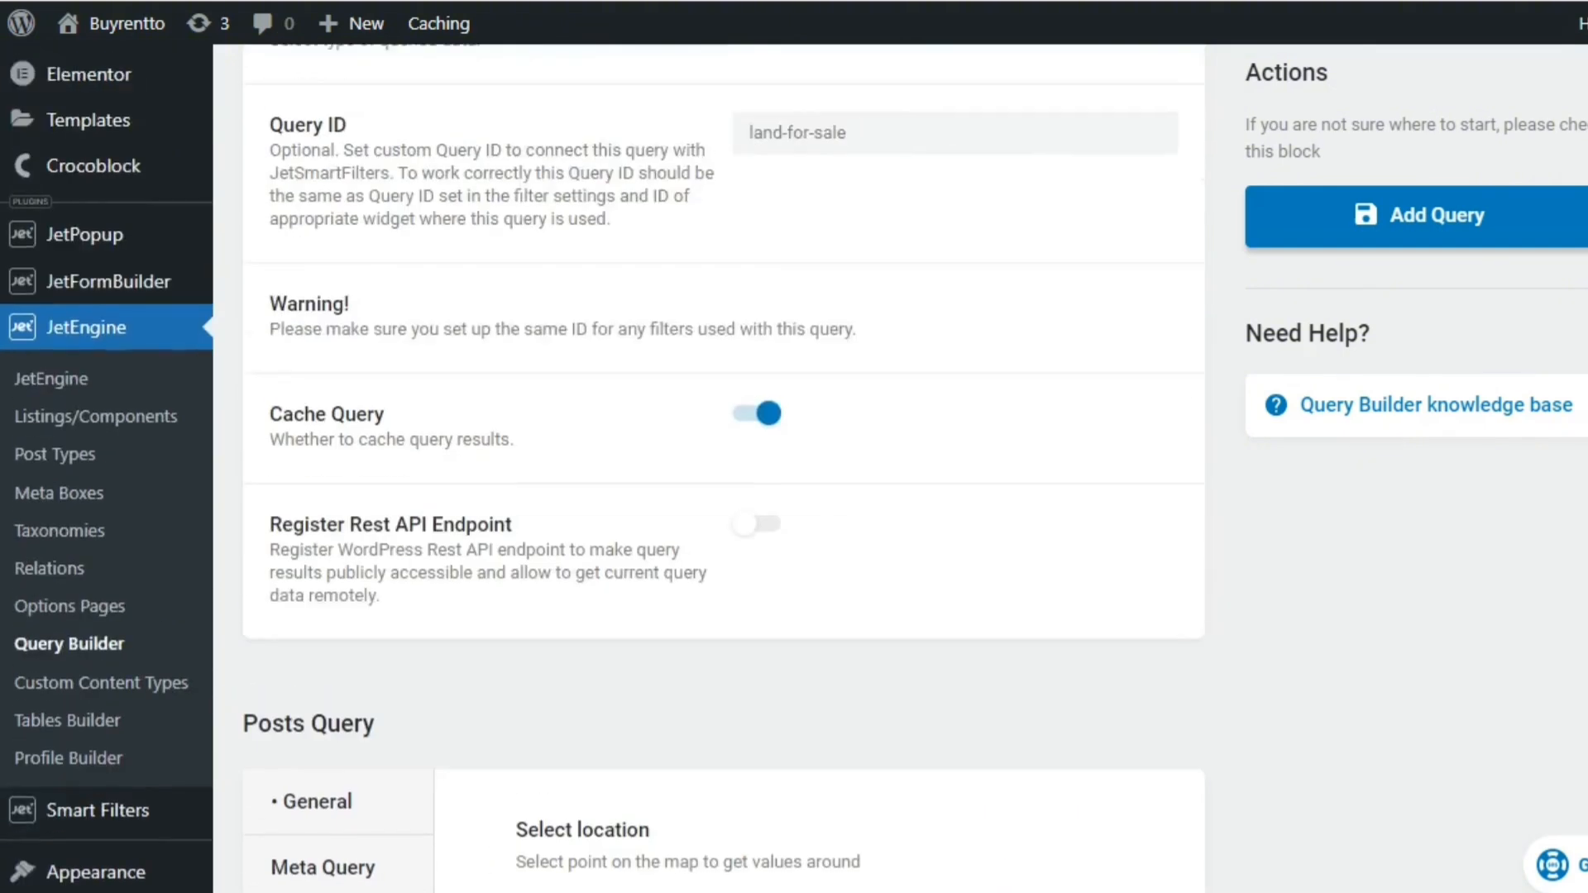
pyautogui.scroll(4, 724, 468)
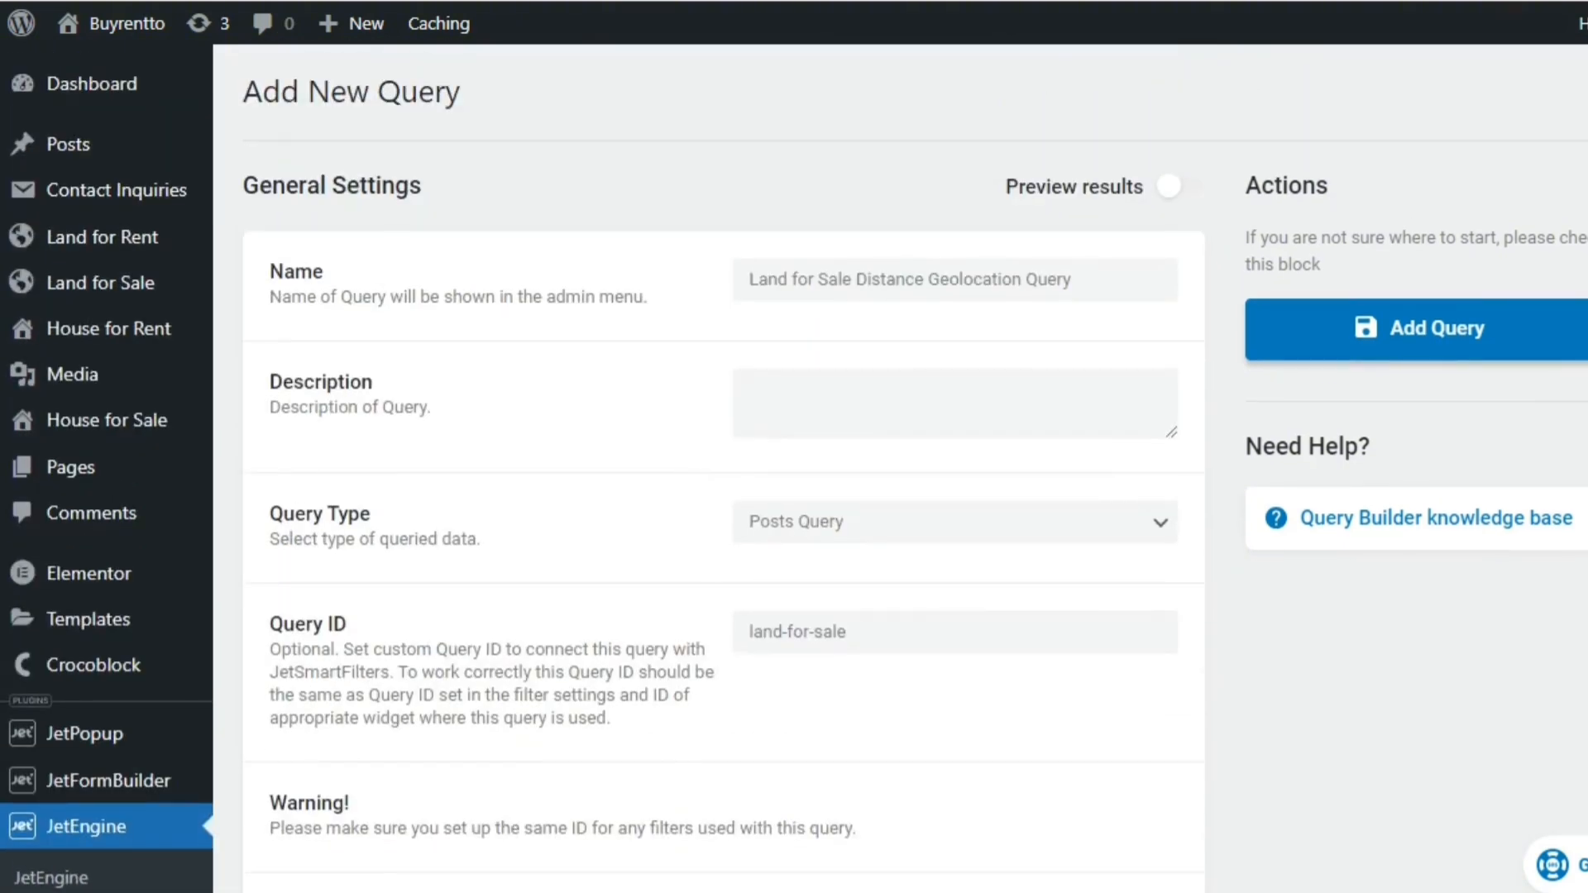
pyautogui.click(1183, 191)
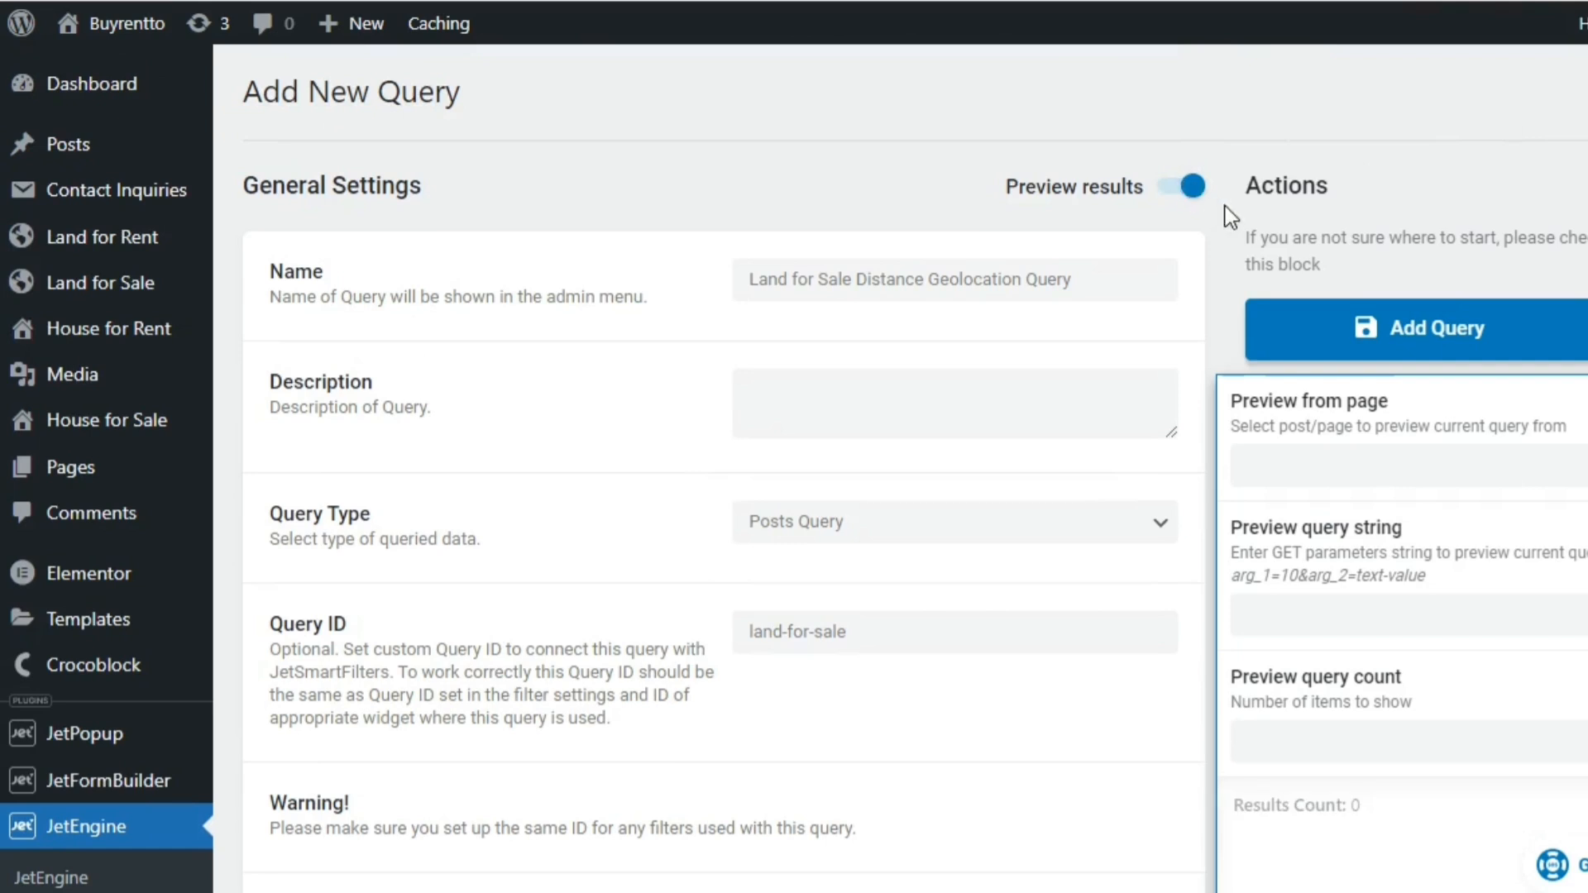
pyautogui.scroll(-4, 1232, 217)
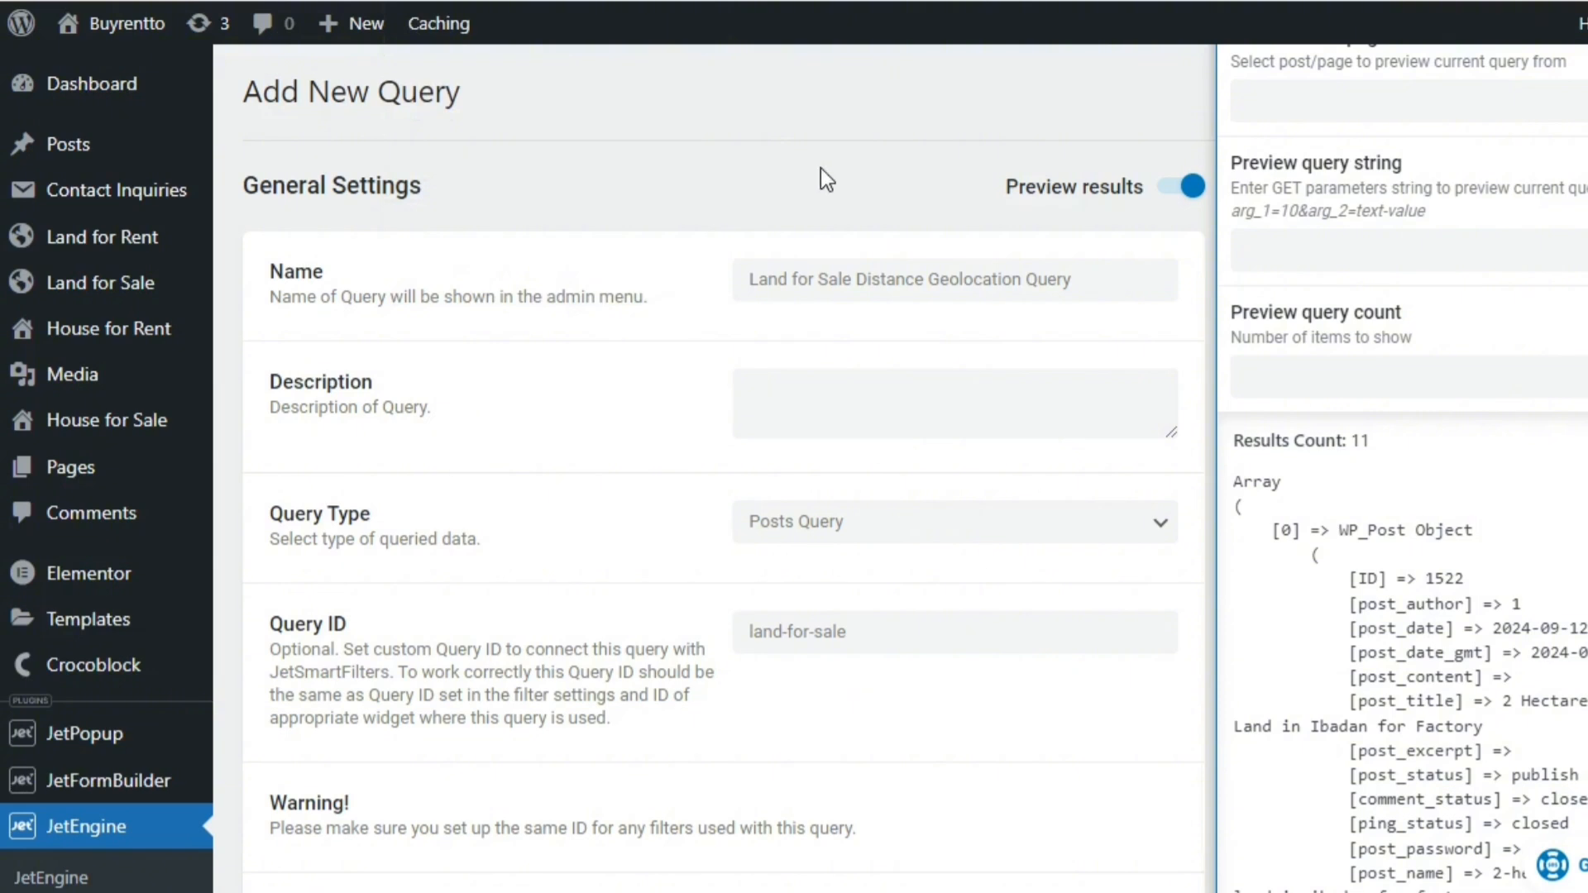
pyautogui.click(1174, 192)
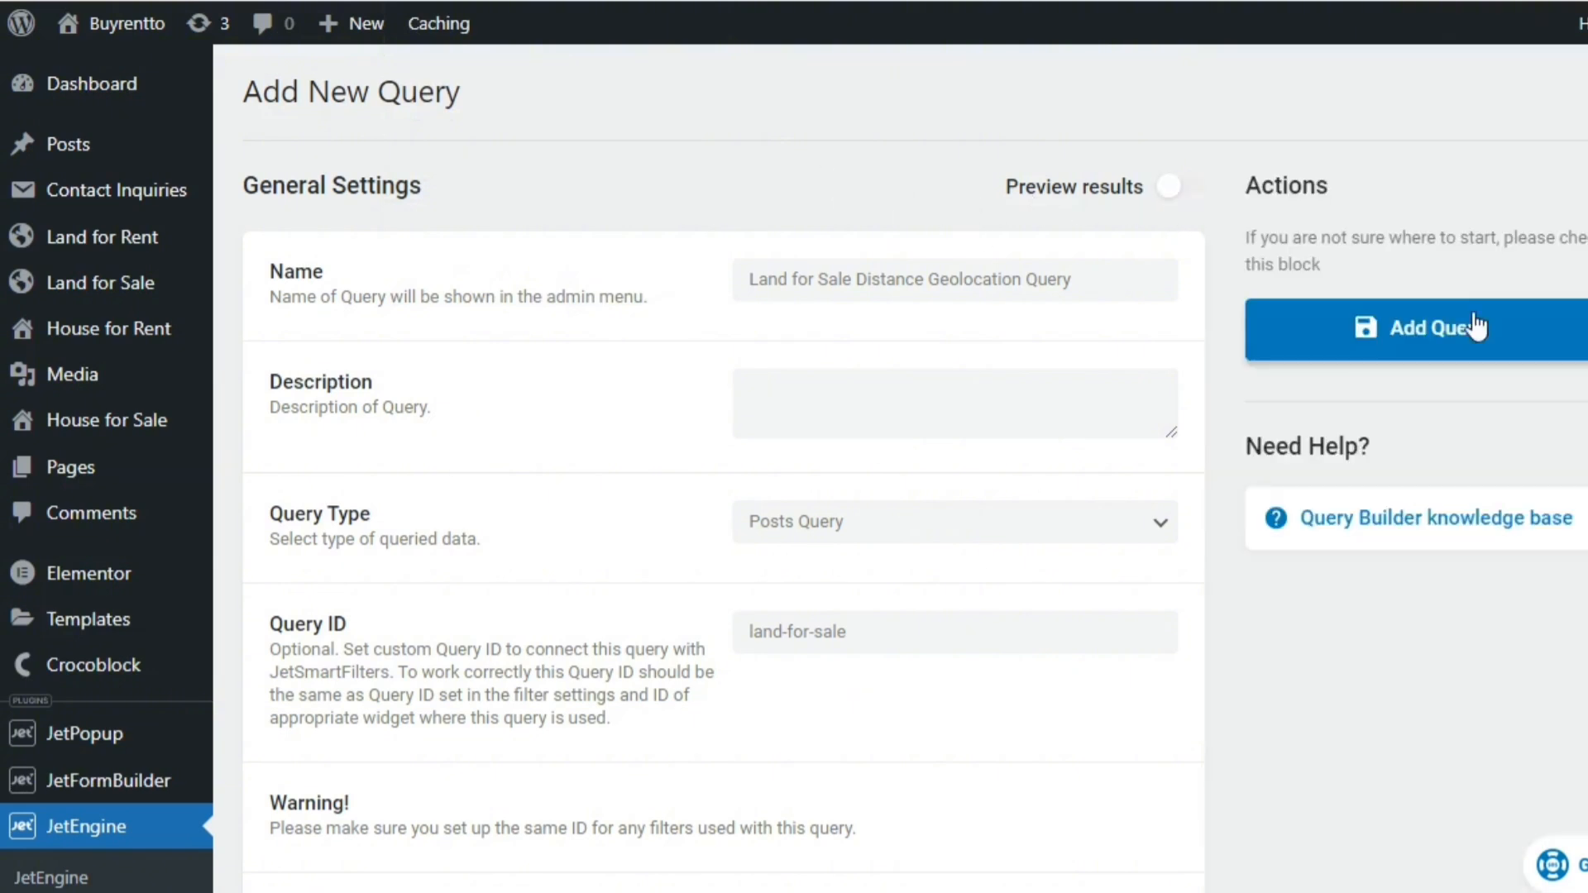
# Save the new Land for Sale Distance Geolocation Query and go to JetEngine's listing items list
pyautogui.click(1456, 331)
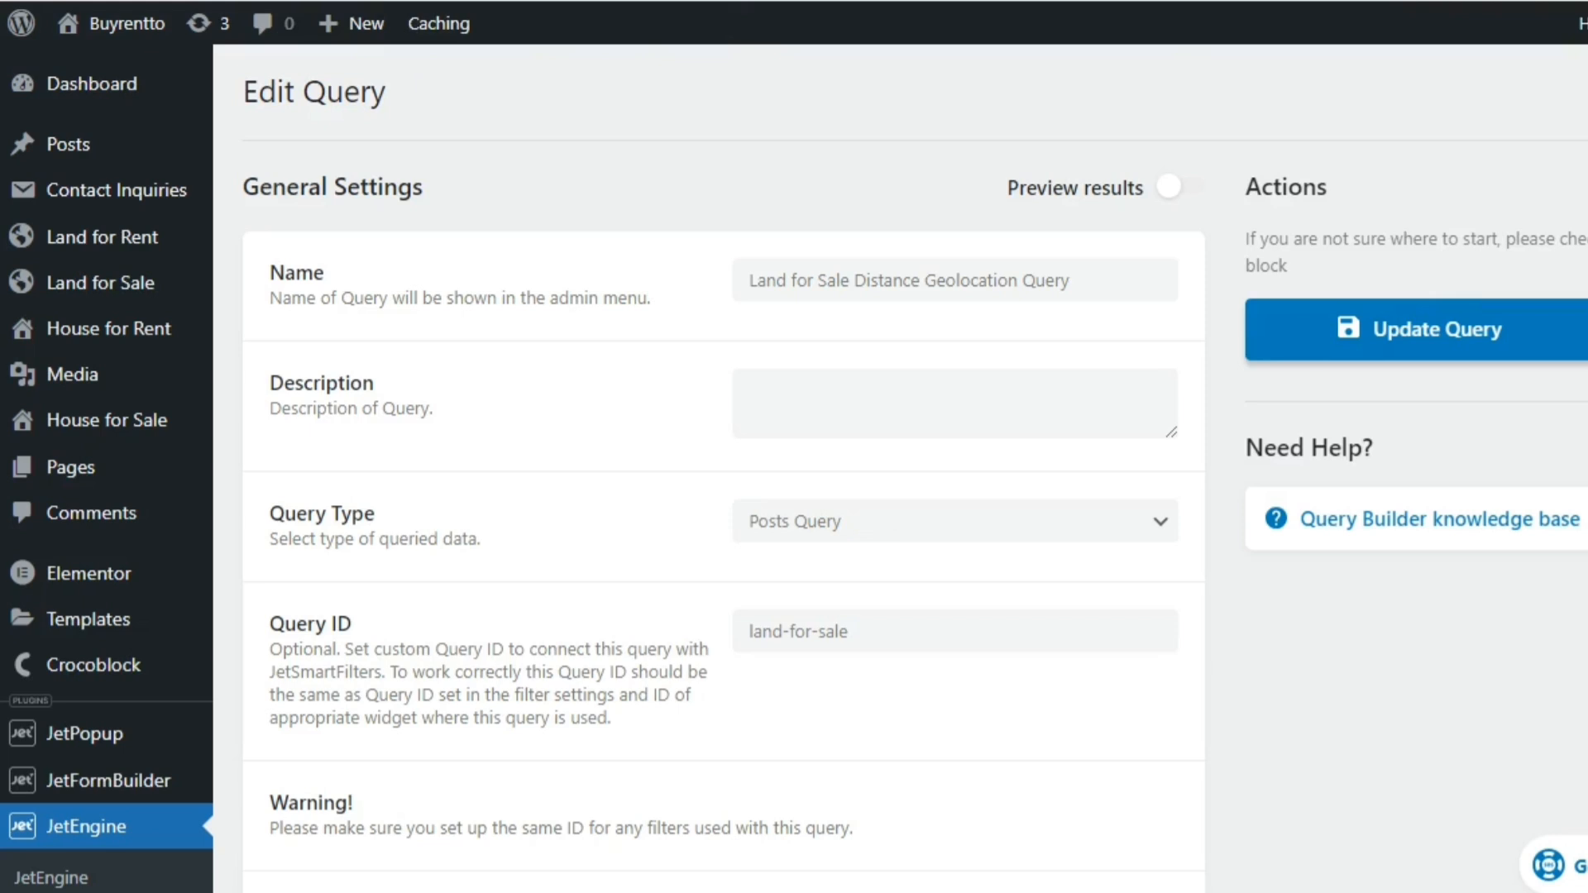
pyautogui.scroll(-1, 794, 468)
pyautogui.scroll(1, 794, 468)
pyautogui.scroll(-6, 794, 468)
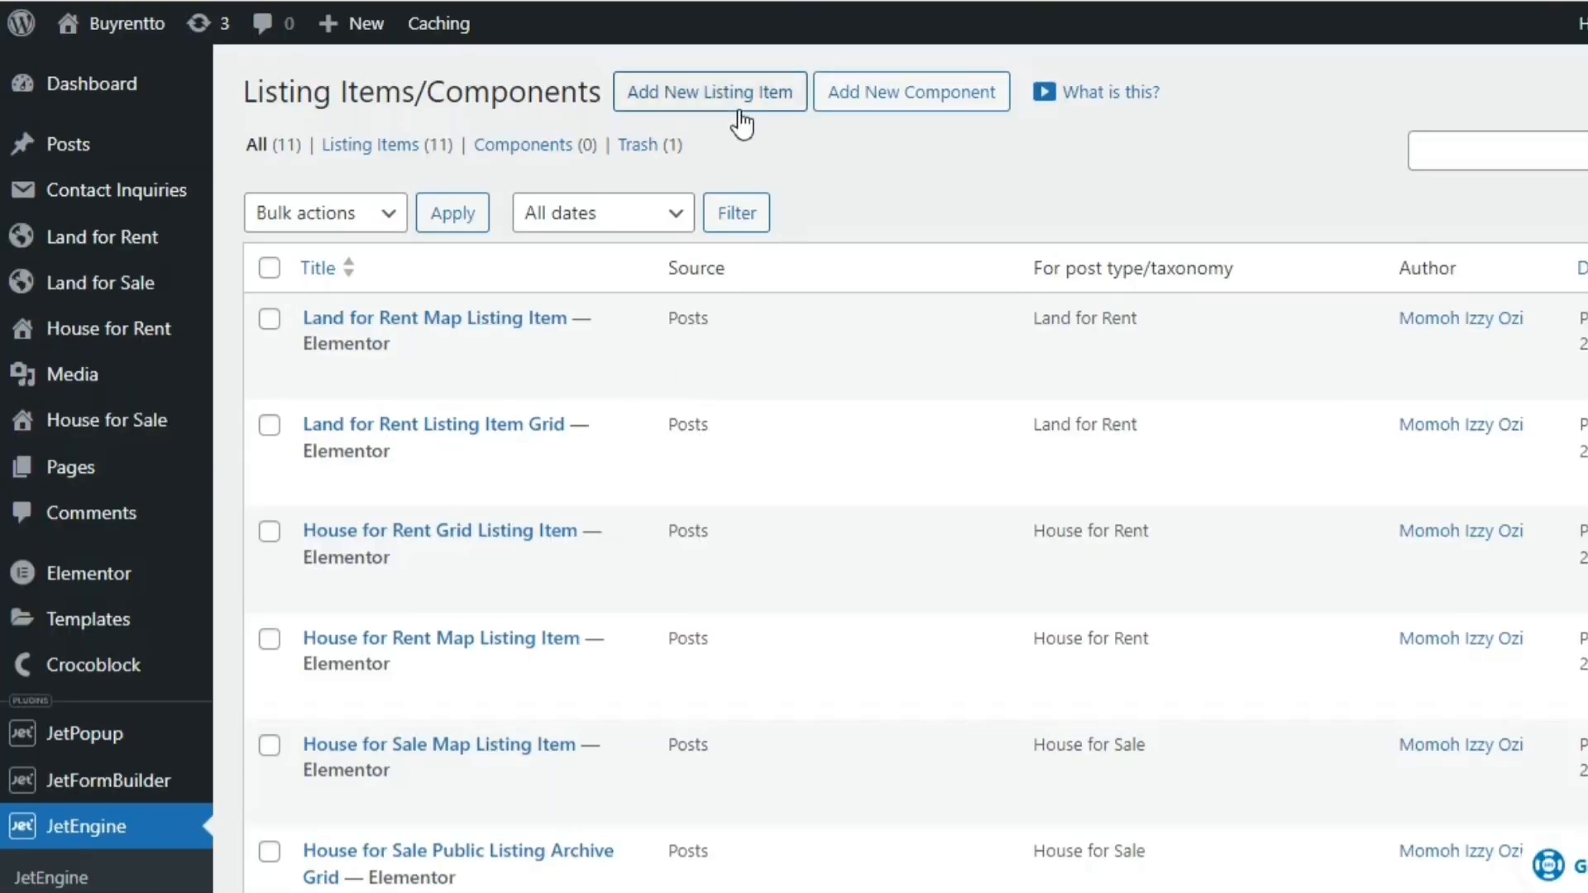
# Create an Elementor listing item named "Land for Sale Map Listing Item" with Posts as source and Land for Sale as post type
pyautogui.click(742, 108)
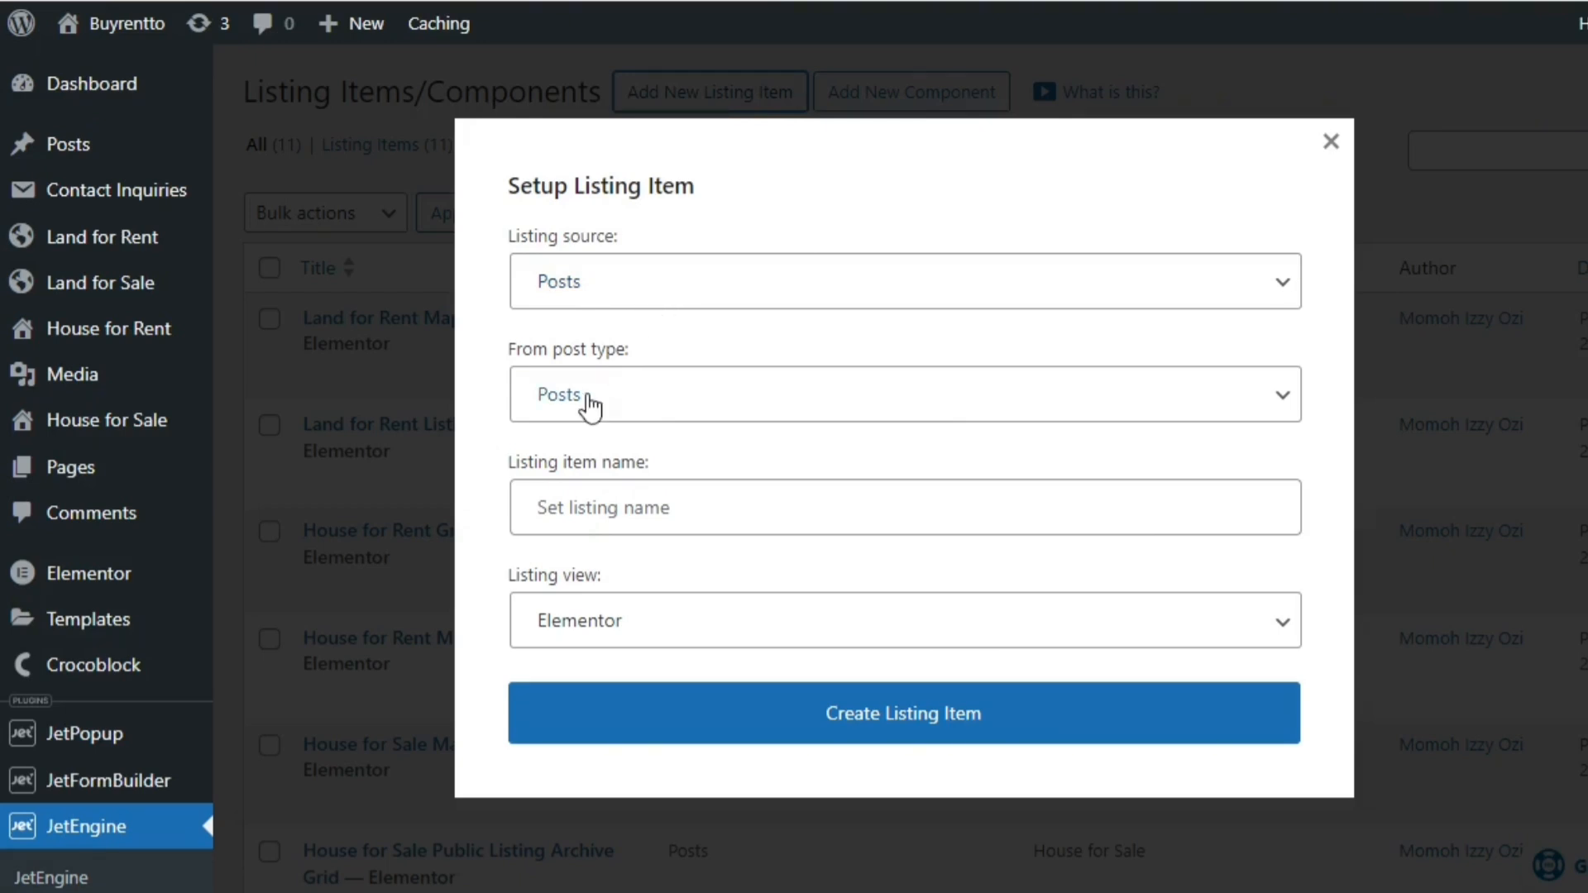
pyautogui.click(589, 399)
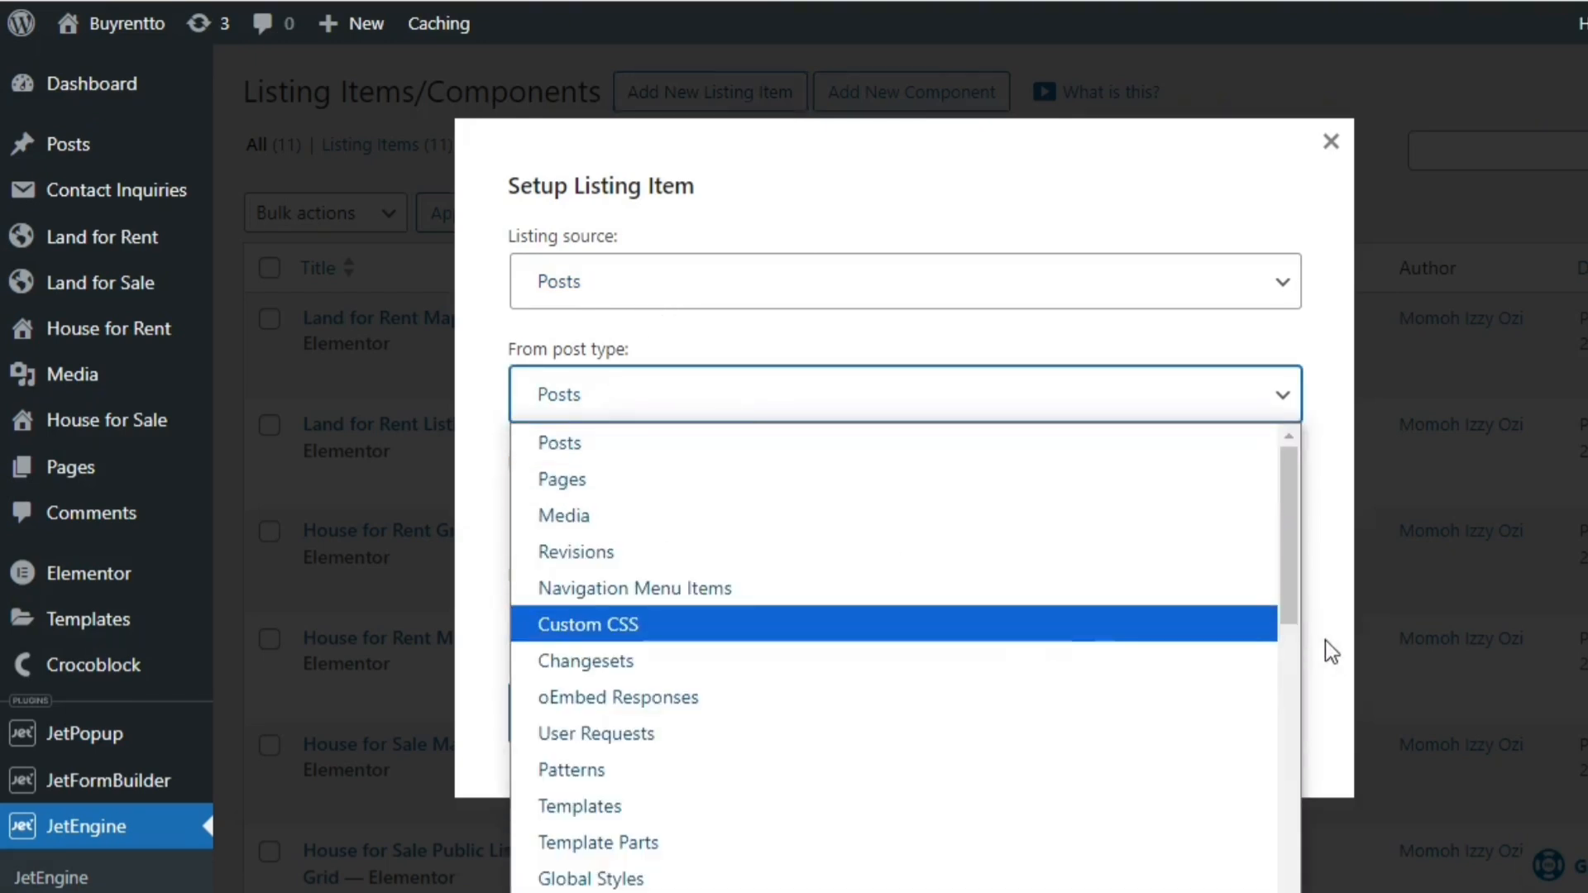
pyautogui.moveTo(1290, 617); pyautogui.dragTo(1282, 885)
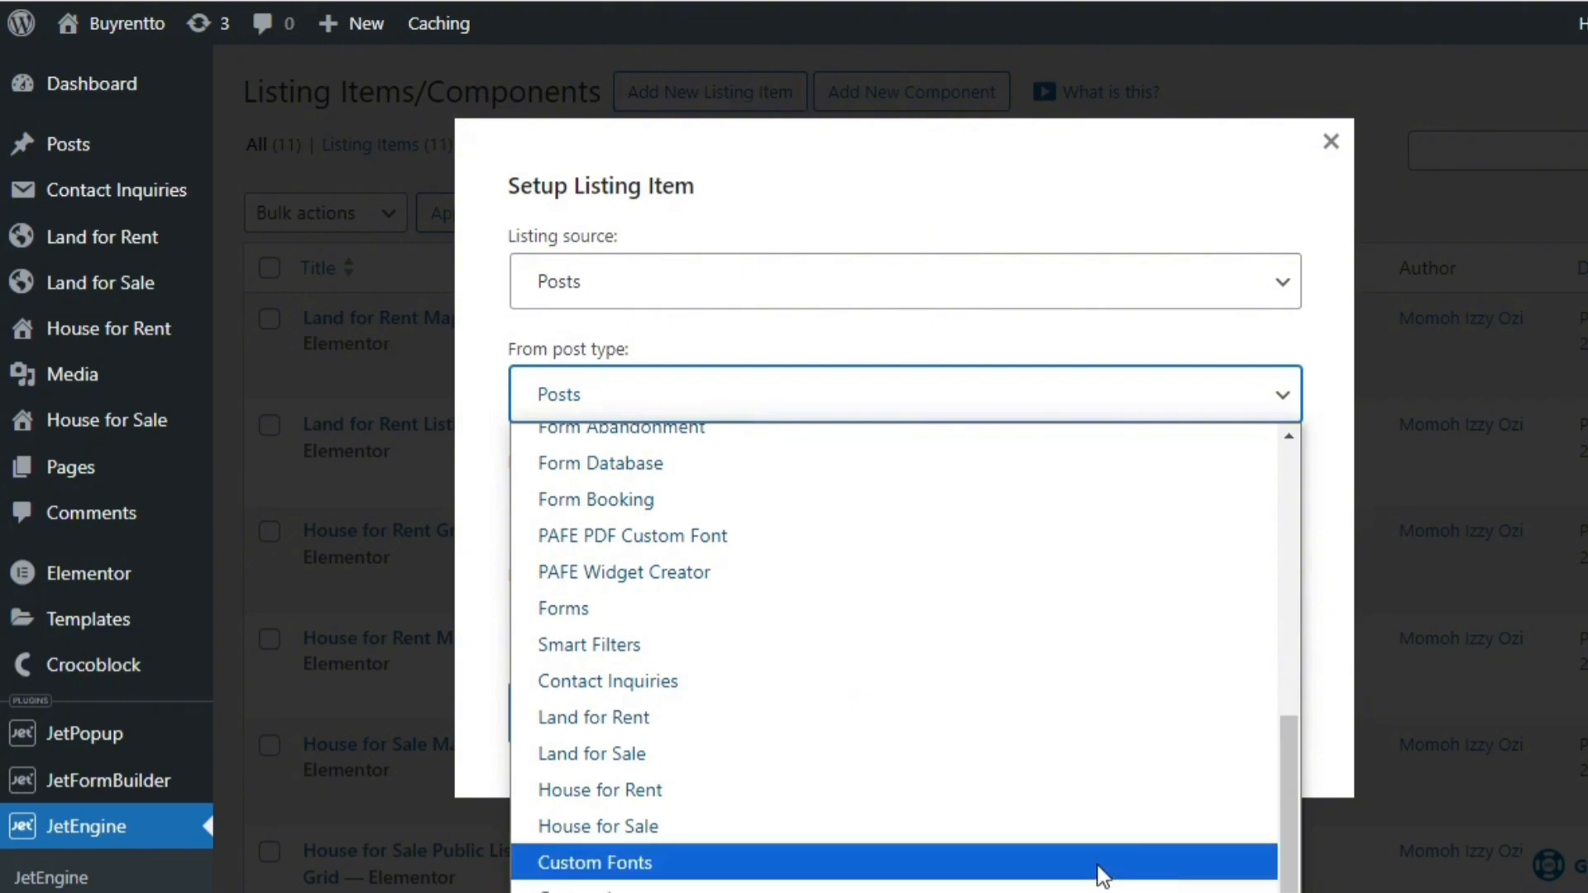
pyautogui.click(1098, 759)
pyautogui.click(892, 498)
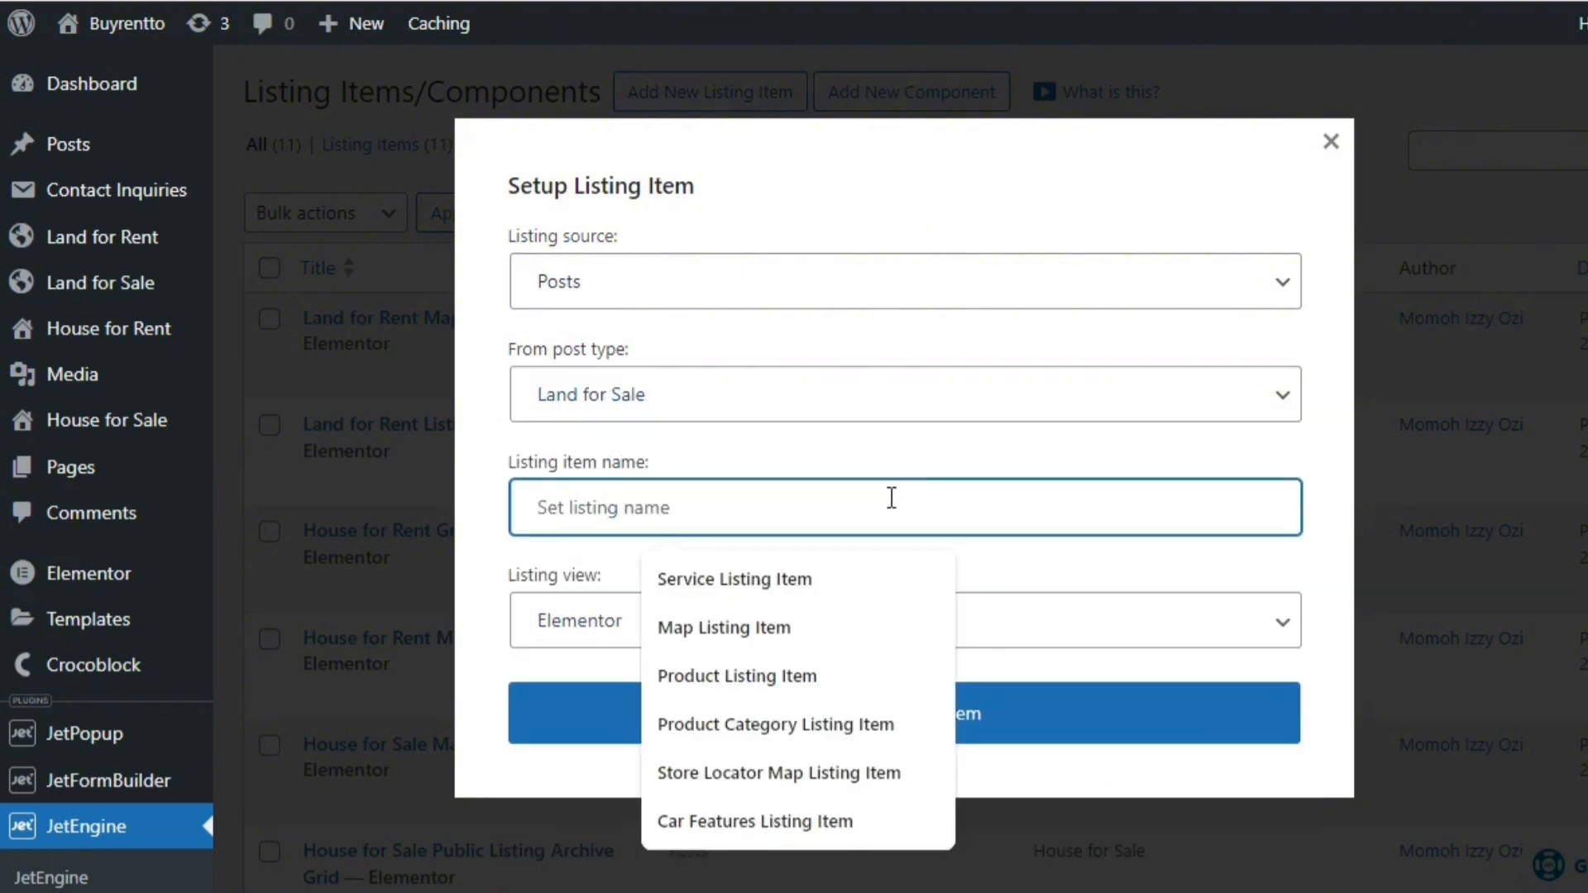
pyautogui.write('Lamd f')
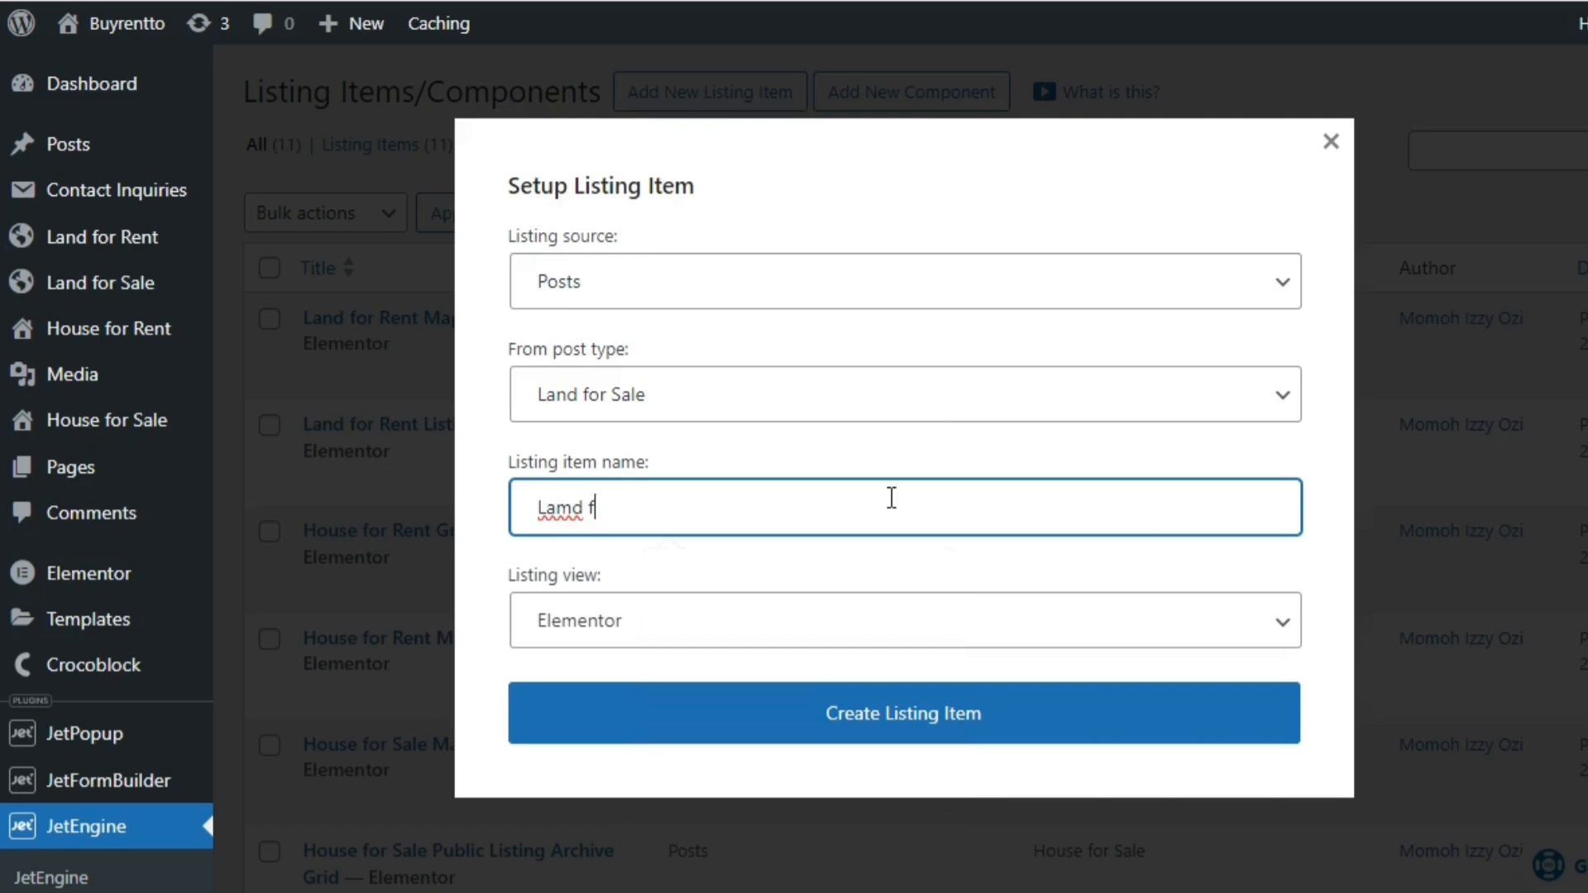
pyautogui.press('BackSpace')
pyautogui.write('nd for Sa')
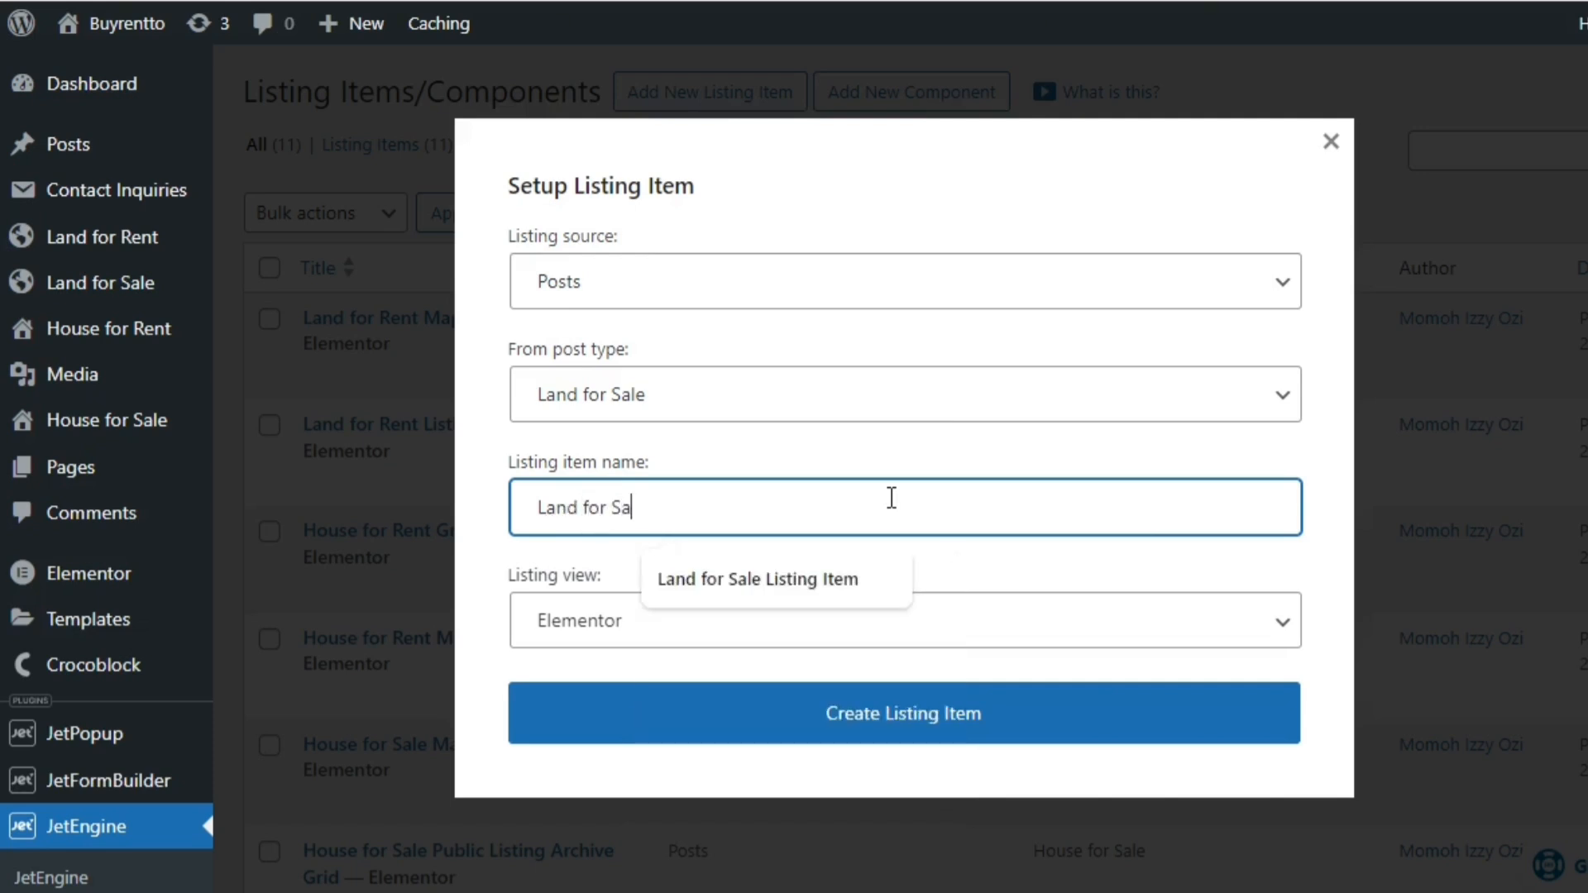
pyautogui.write('le Map Listing Item')
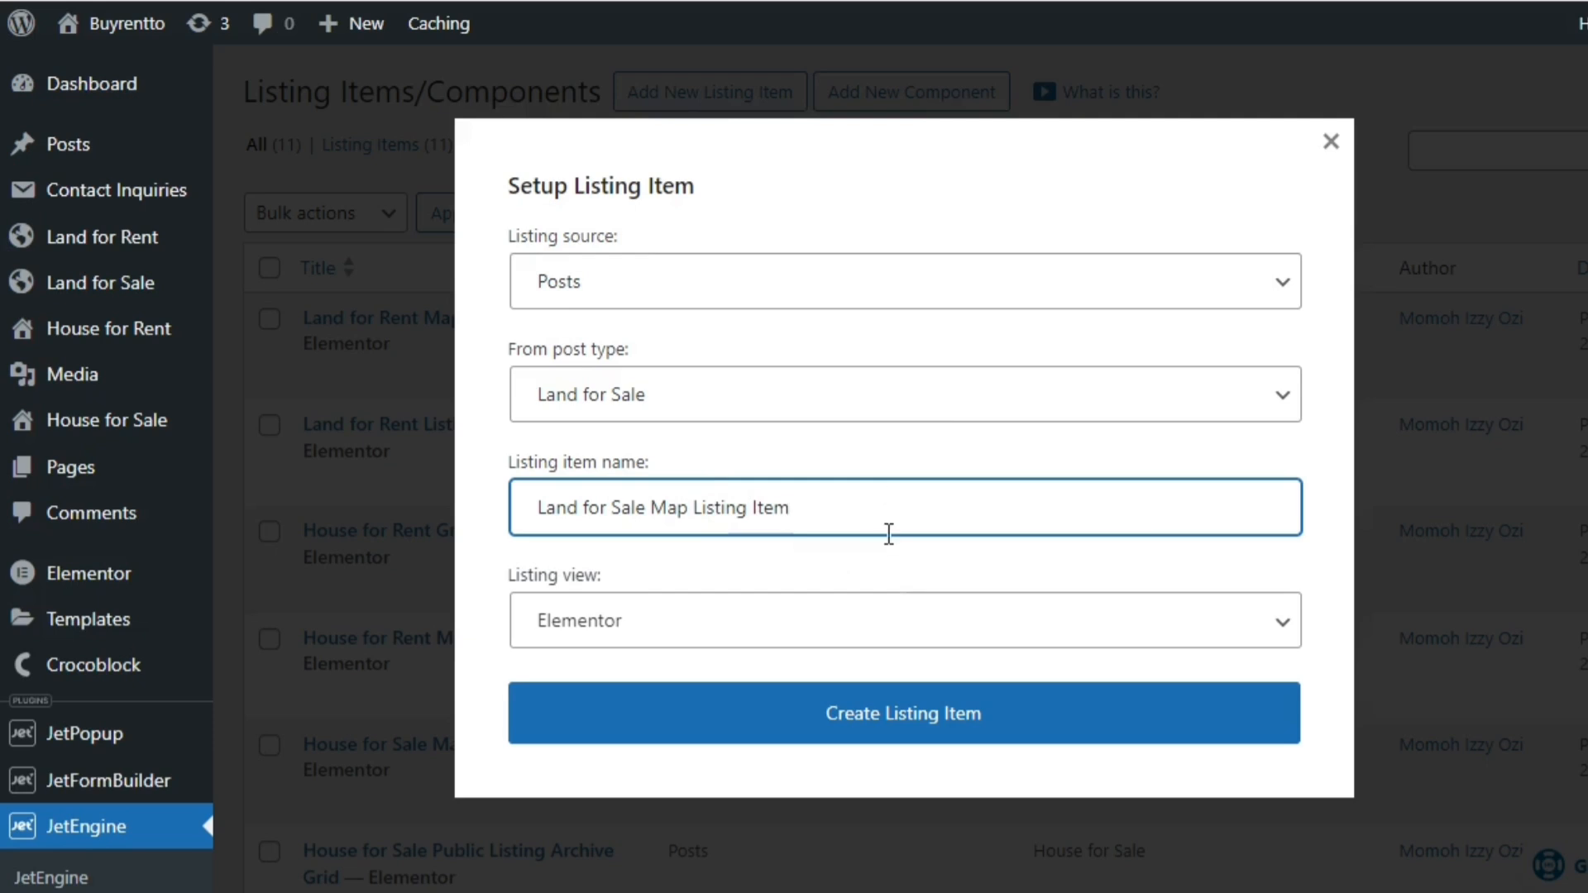
pyautogui.click(869, 713)
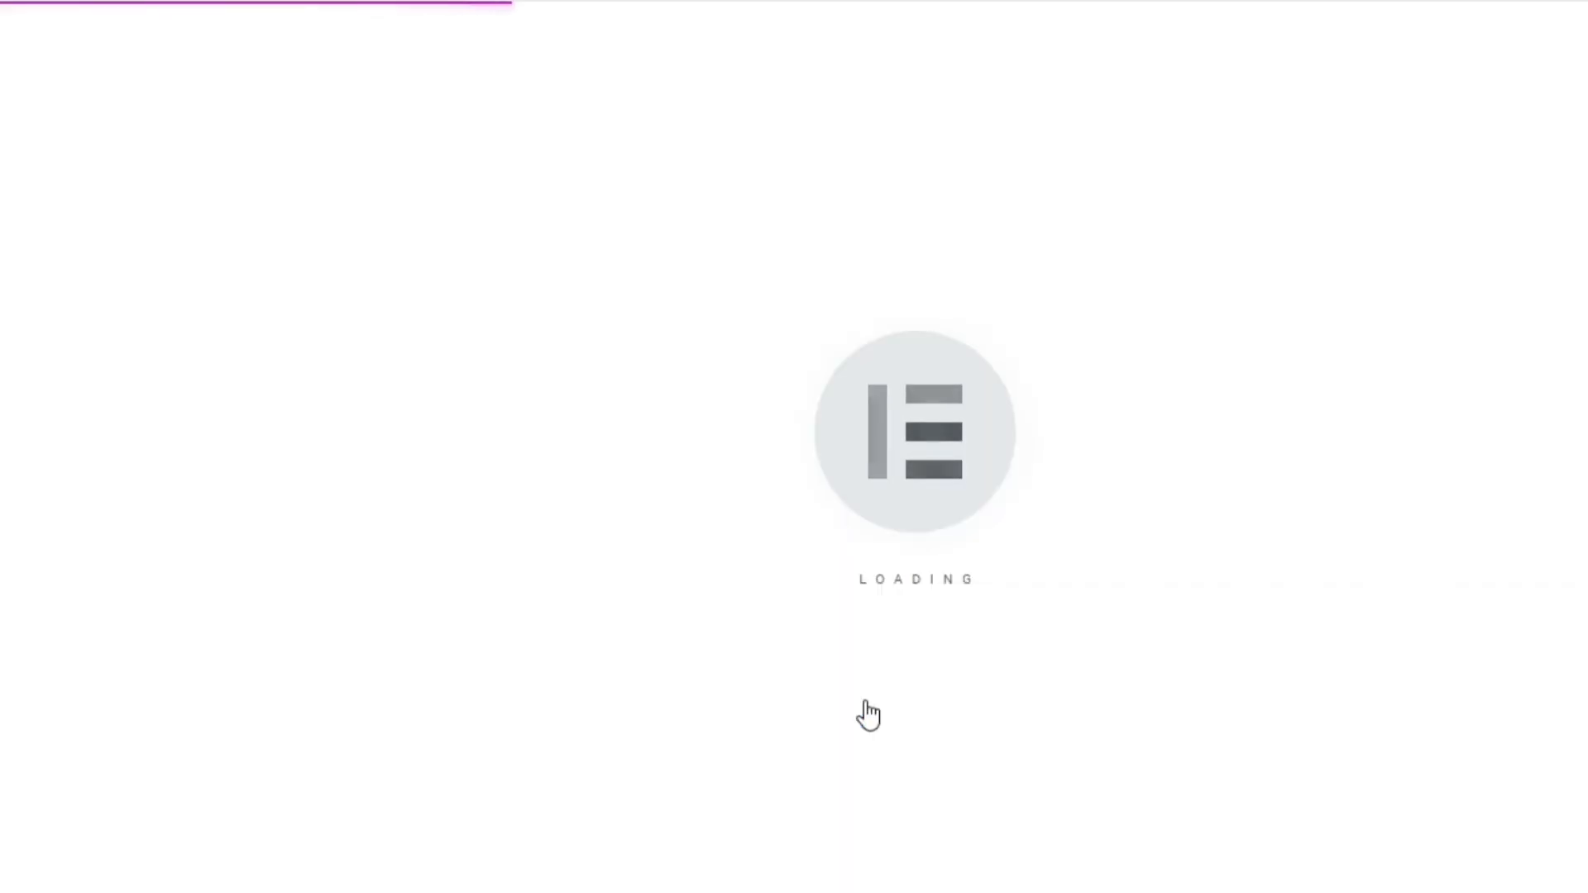
# Add a single-column section to the listing item and narrow its boxed content width
pyautogui.click(1061, 294)
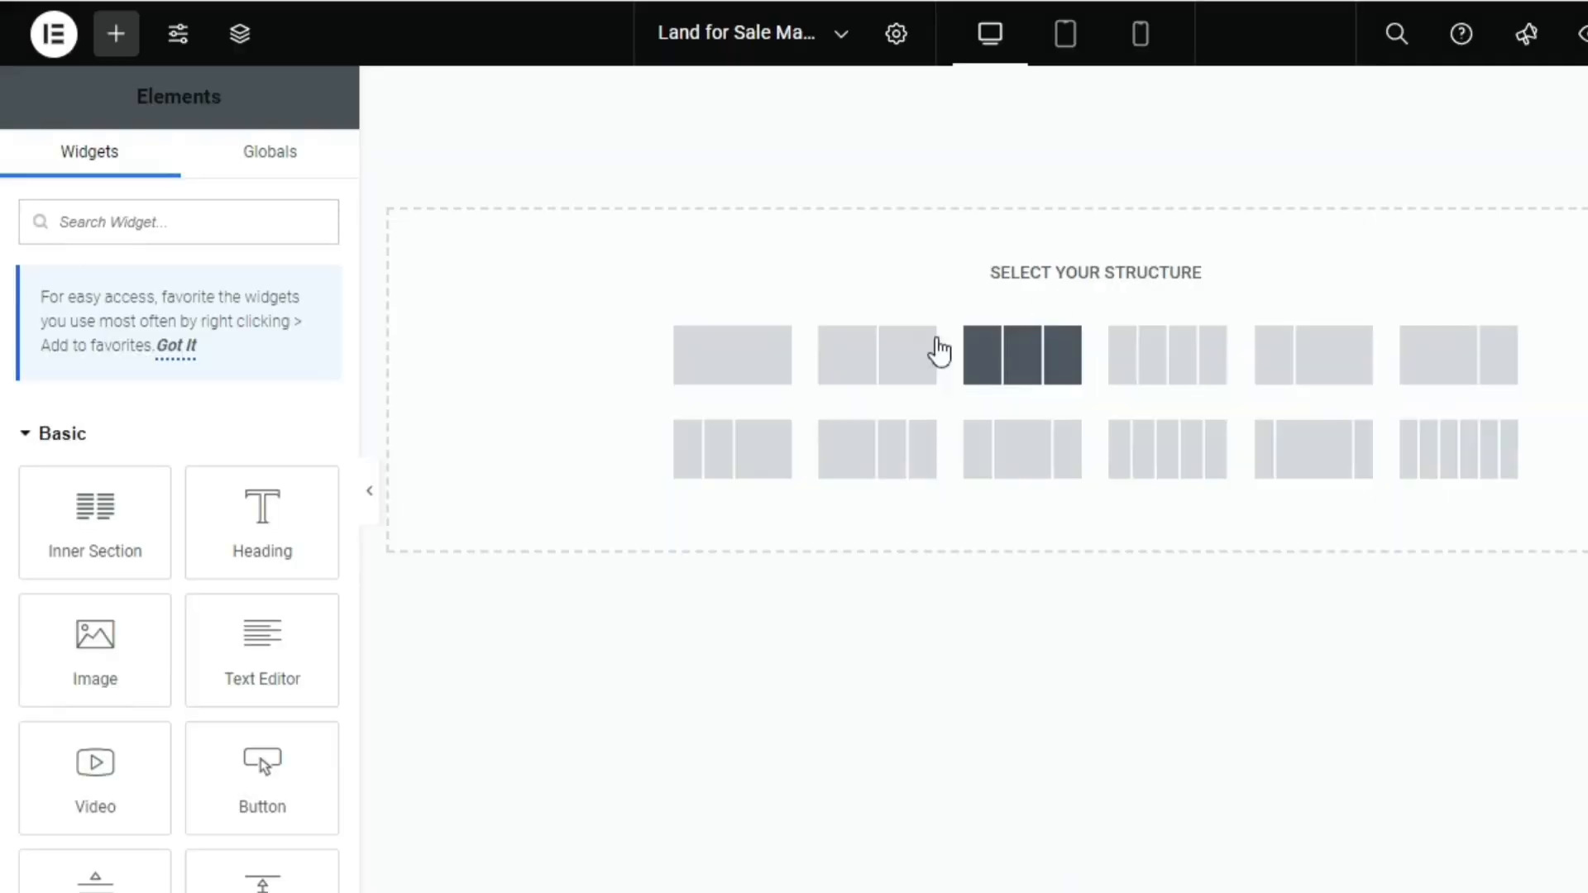
pyautogui.click(765, 366)
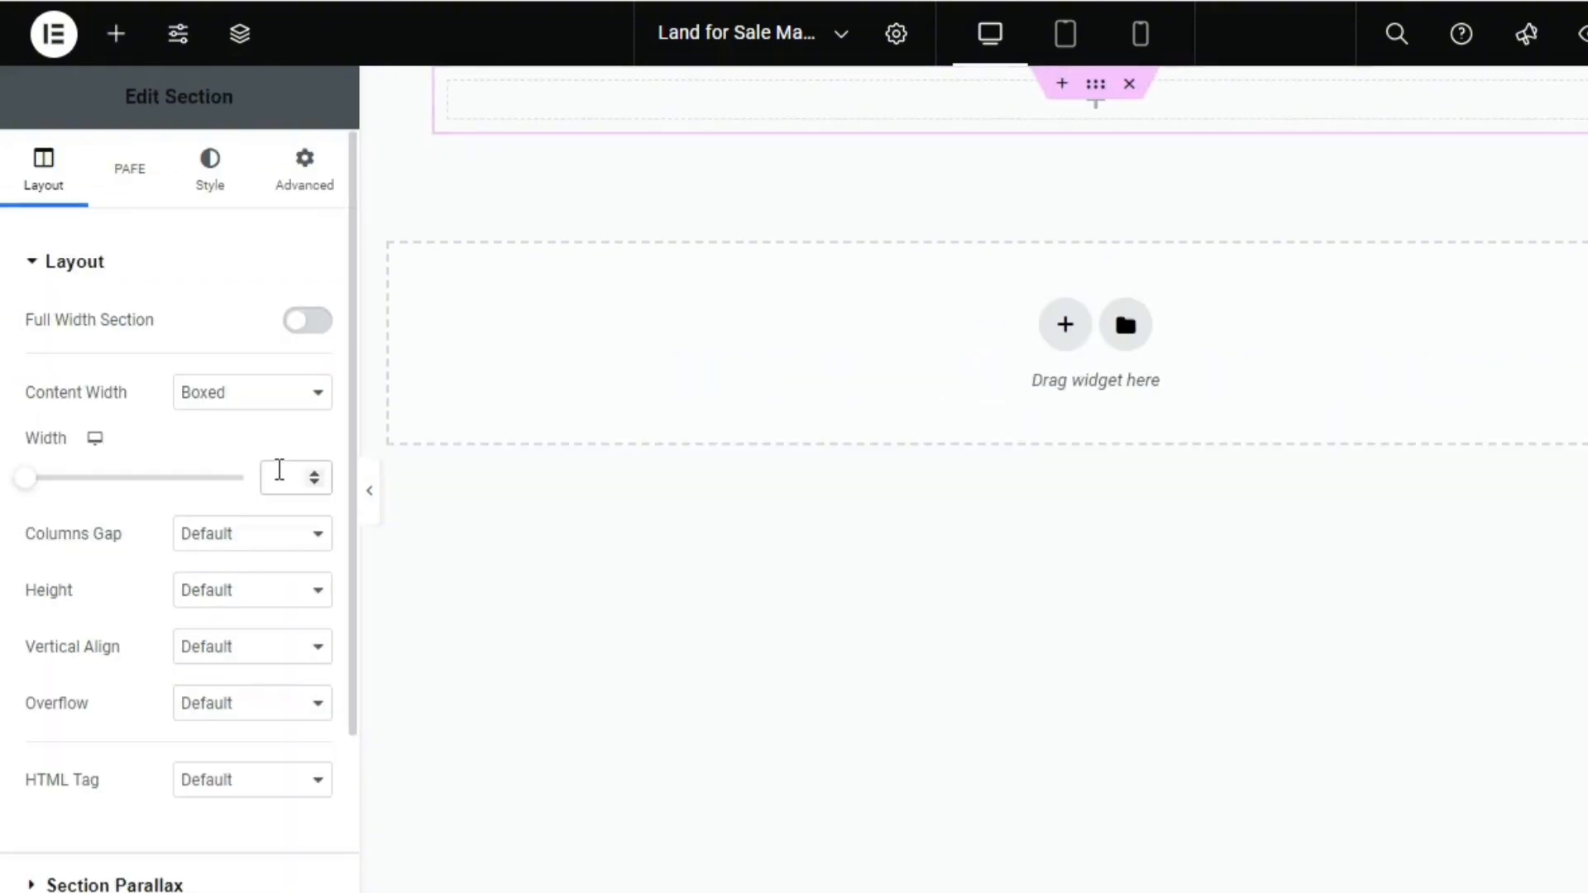
pyautogui.click(280, 470)
pyautogui.write('1')
# Place an Image widget in the section's column and use the post's Featured Image as its dynamic source
pyautogui.click(122, 52)
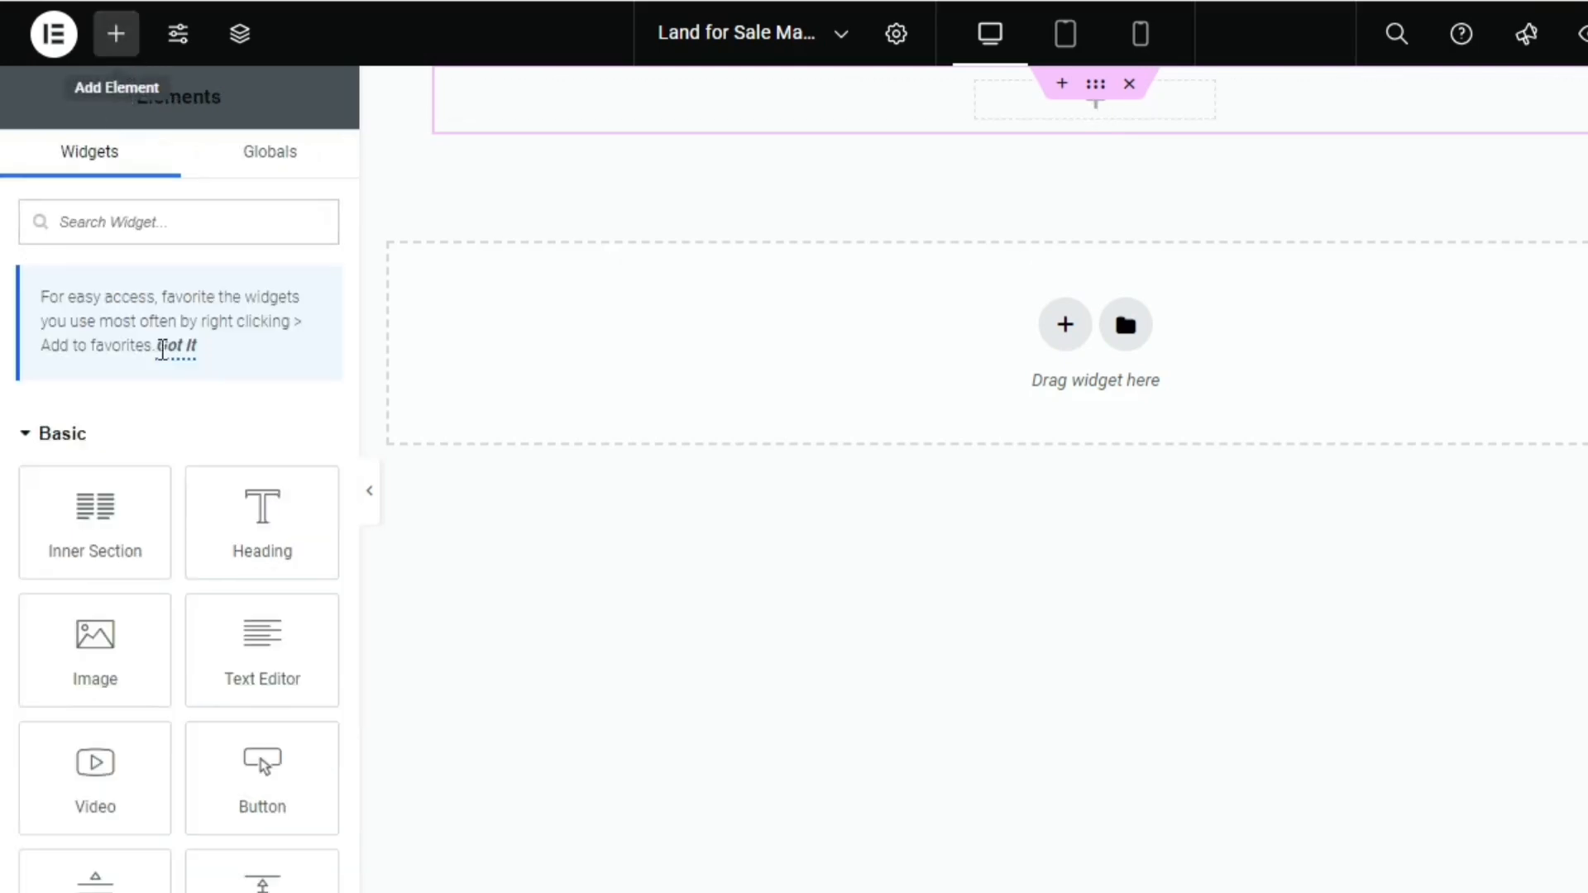
pyautogui.moveTo(128, 688); pyautogui.dragTo(1066, 134)
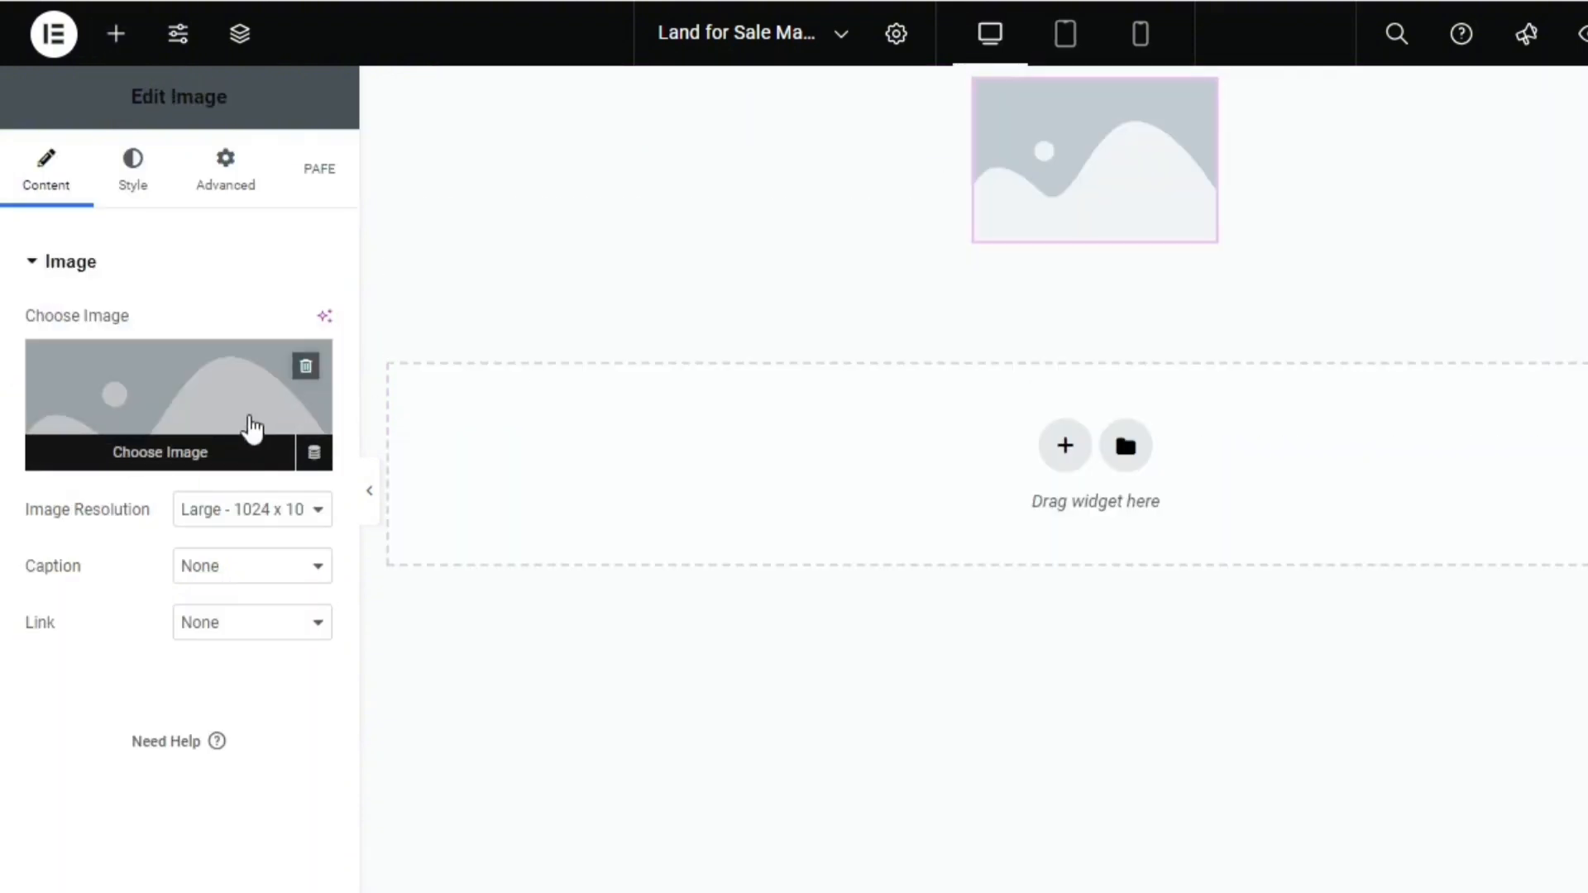
pyautogui.click(319, 456)
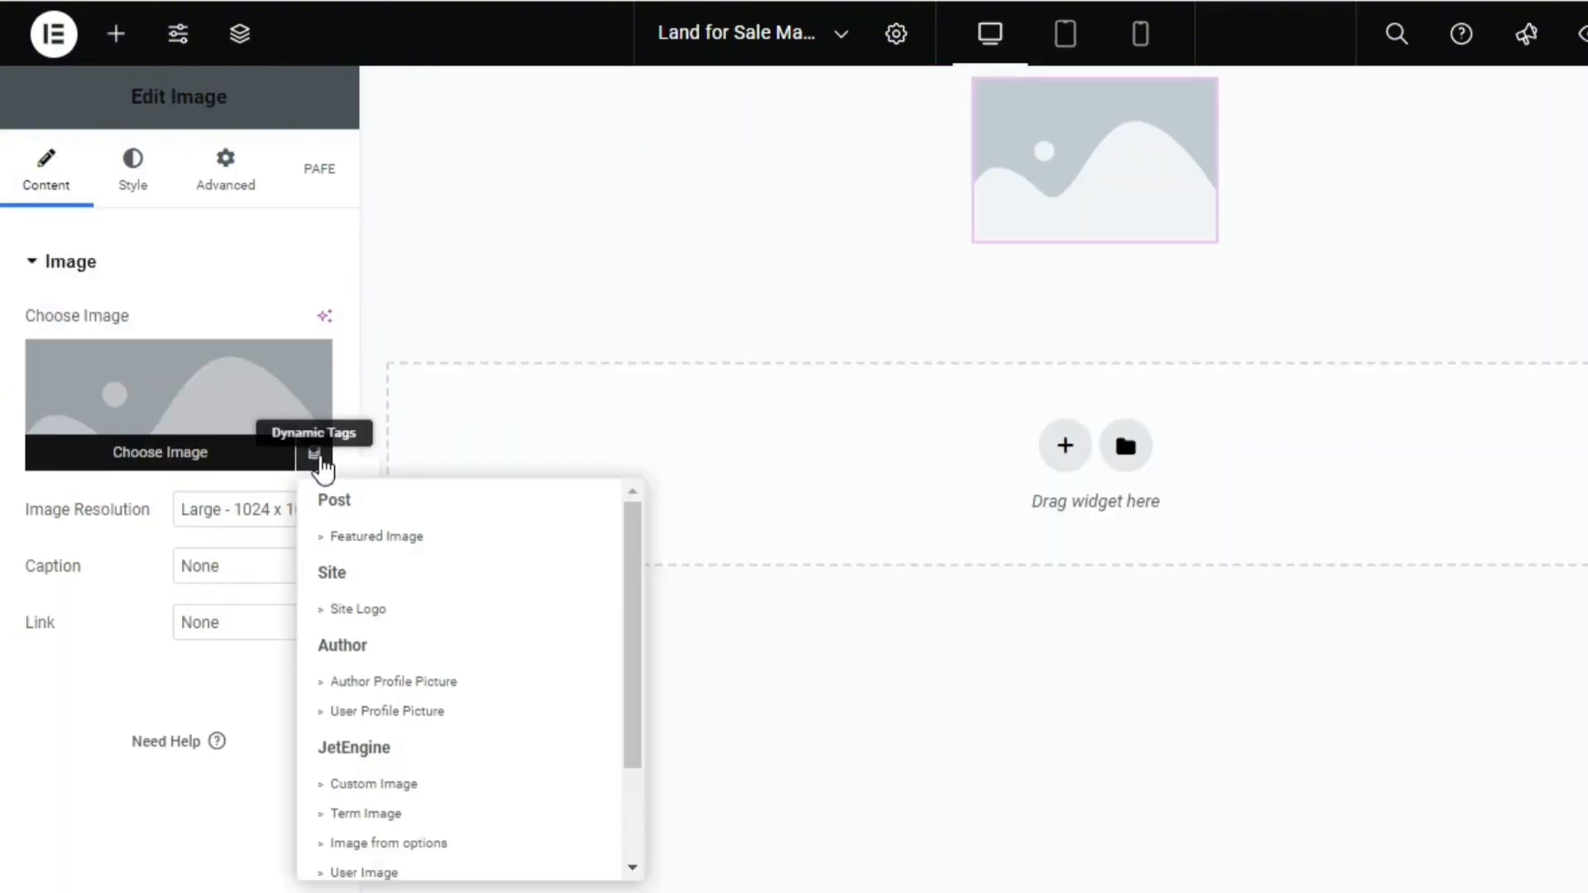
pyautogui.click(424, 552)
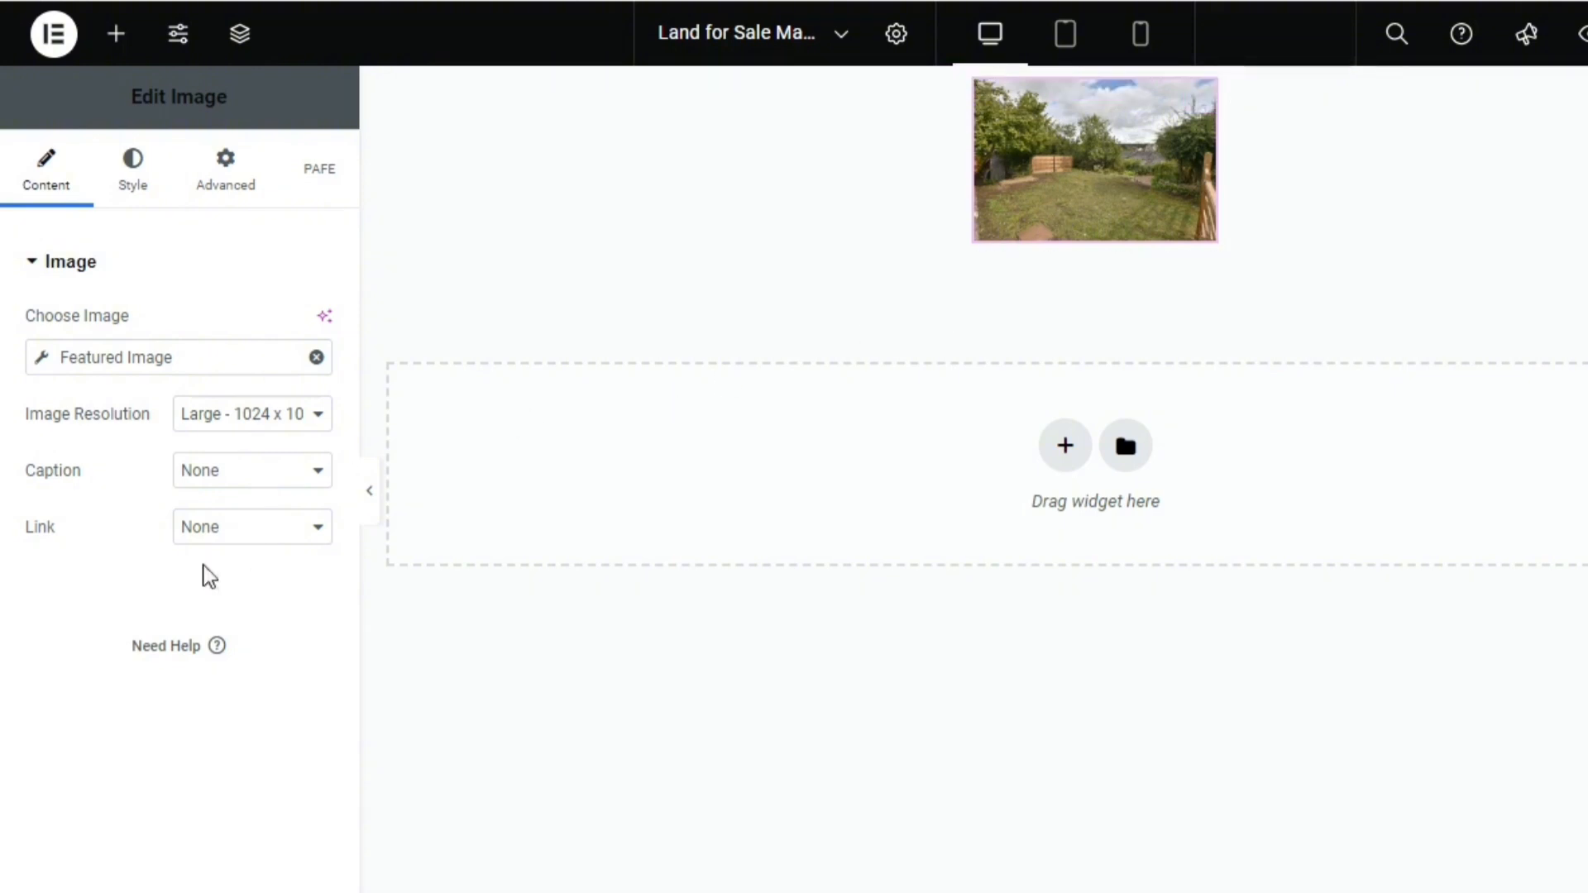
# Link the image to a custom URL that uses the dynamic Post URL
pyautogui.click(246, 540)
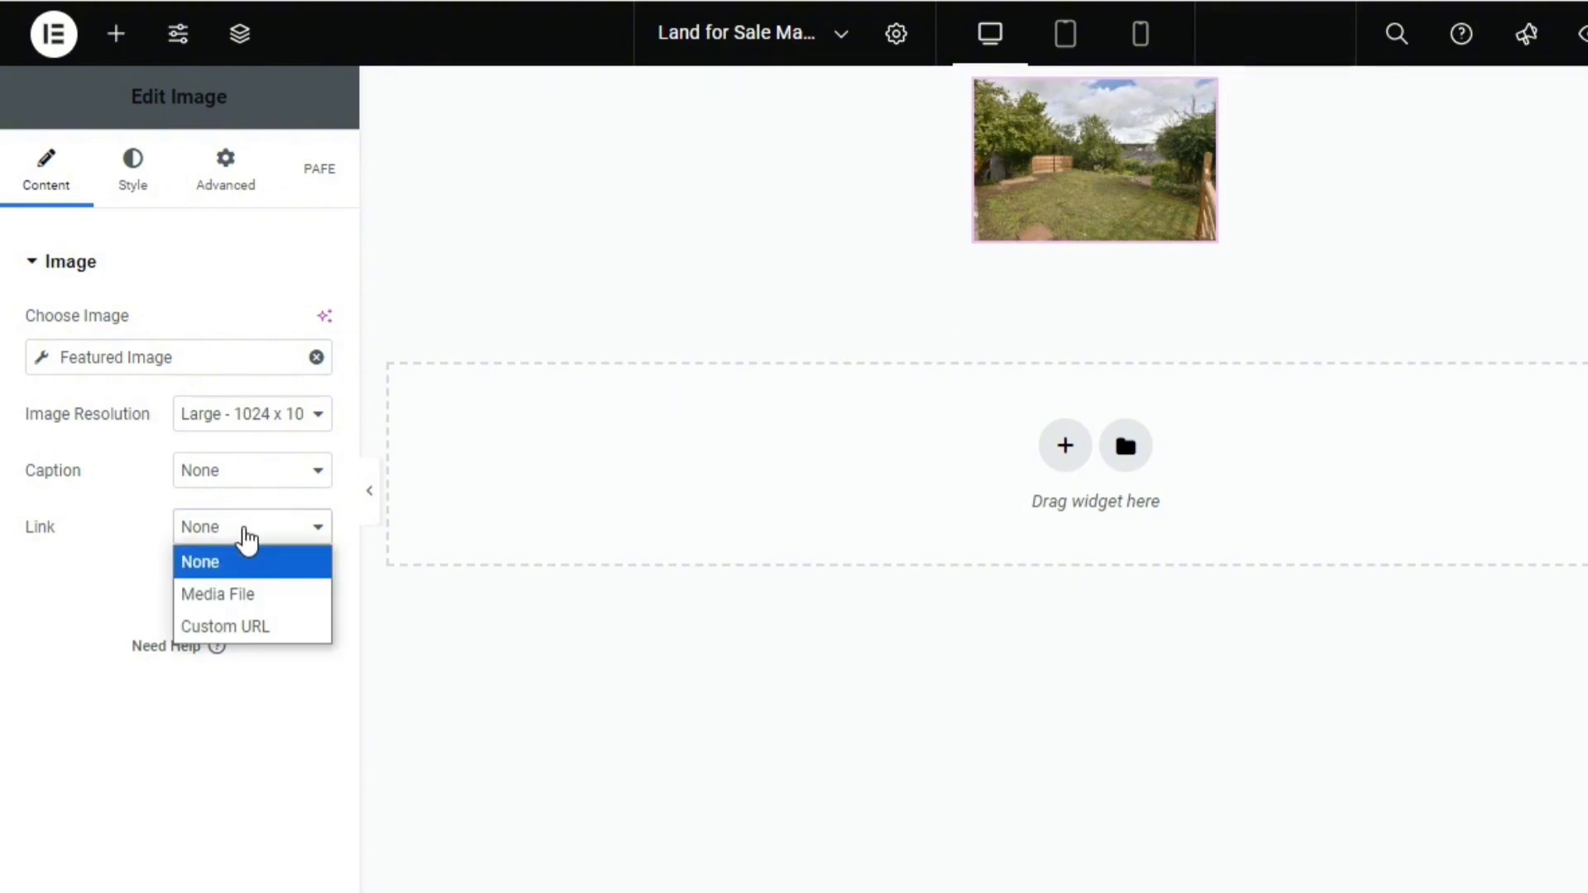
pyautogui.click(222, 626)
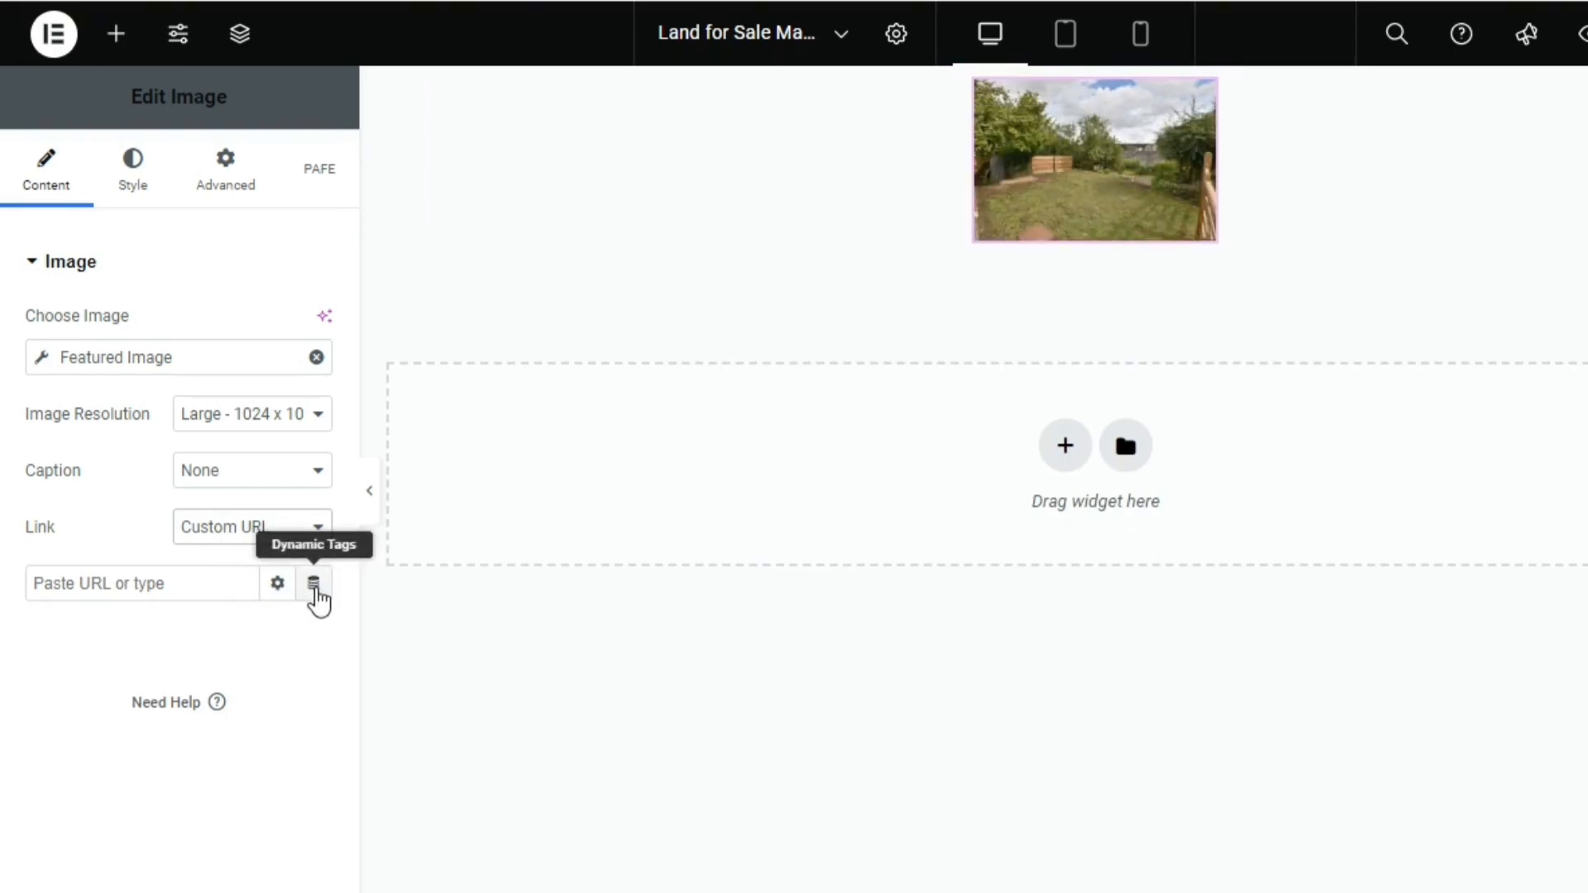
pyautogui.click(315, 589)
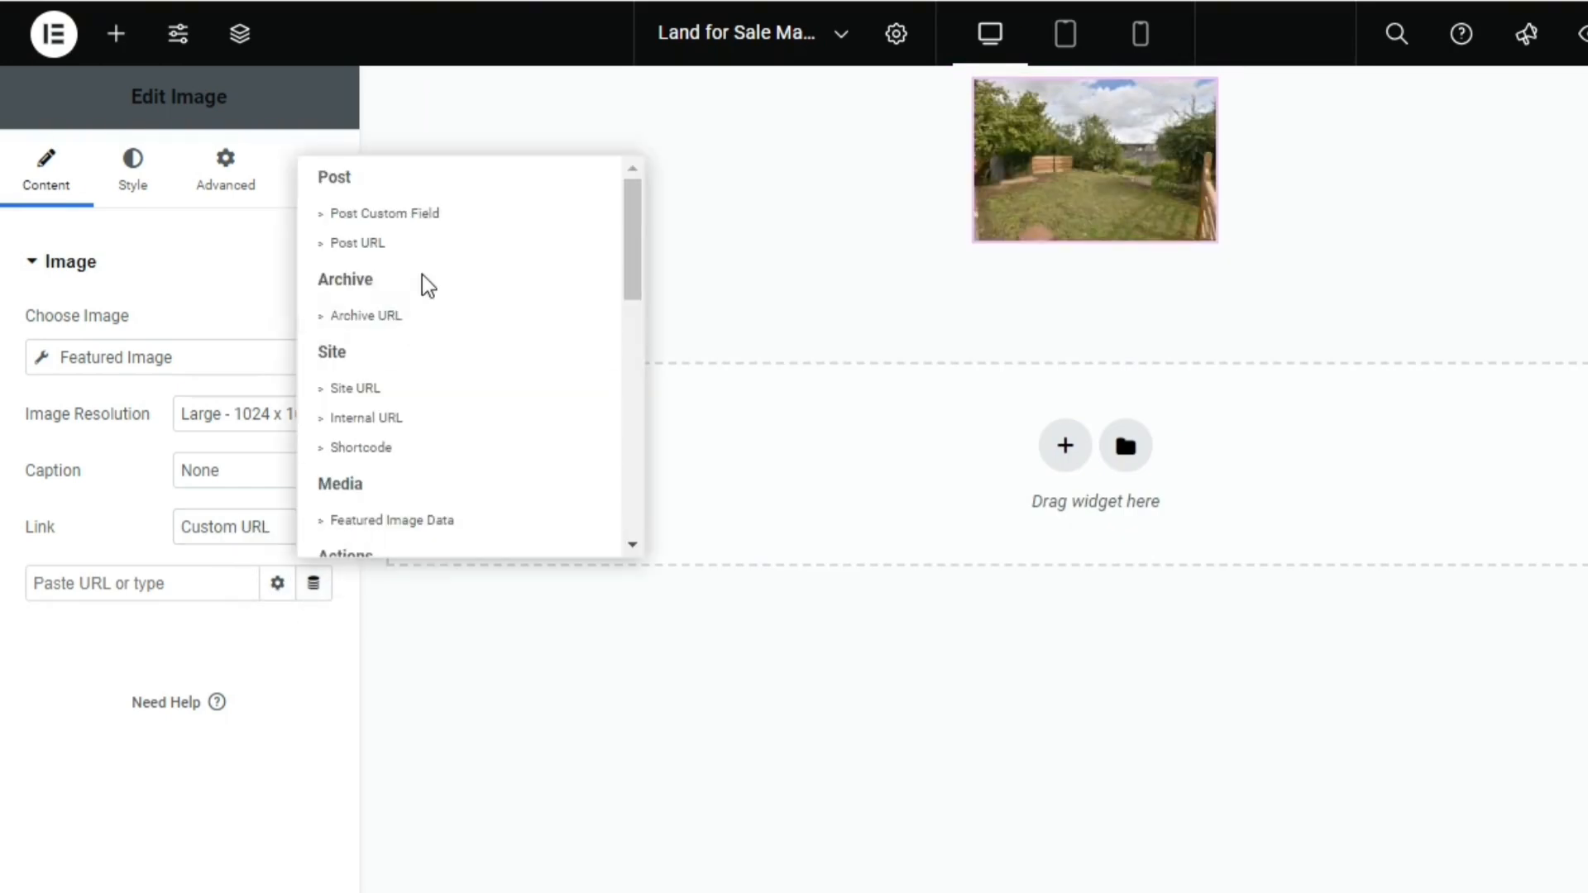
pyautogui.click(357, 243)
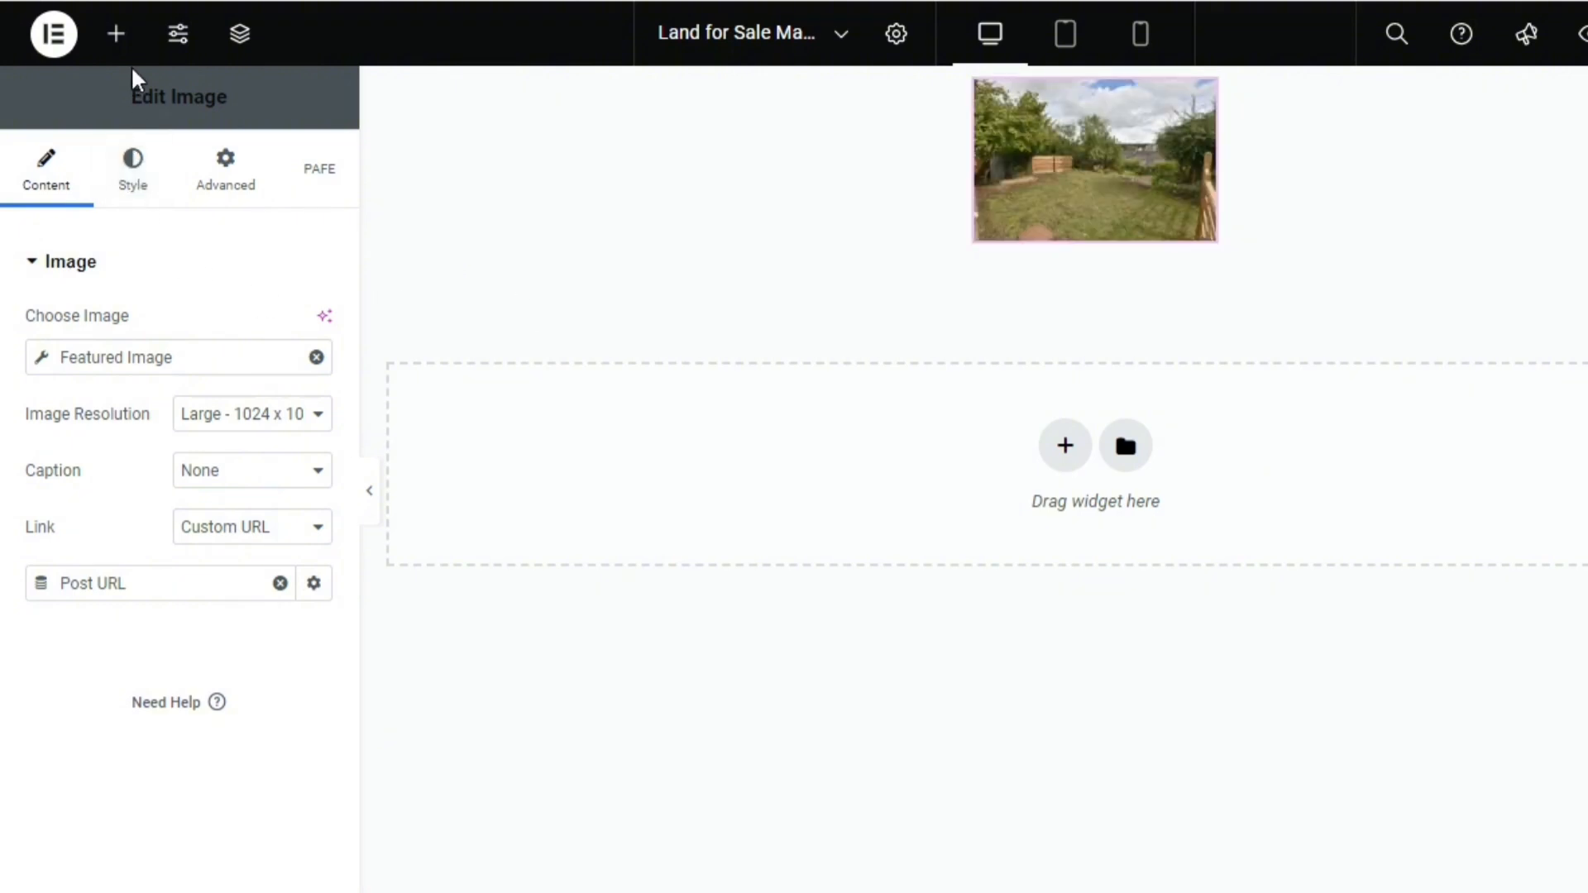
# Add a Dynamic Link widget below the image with Post Title as its dynamic label and Fullwidth alignment
pyautogui.click(118, 41)
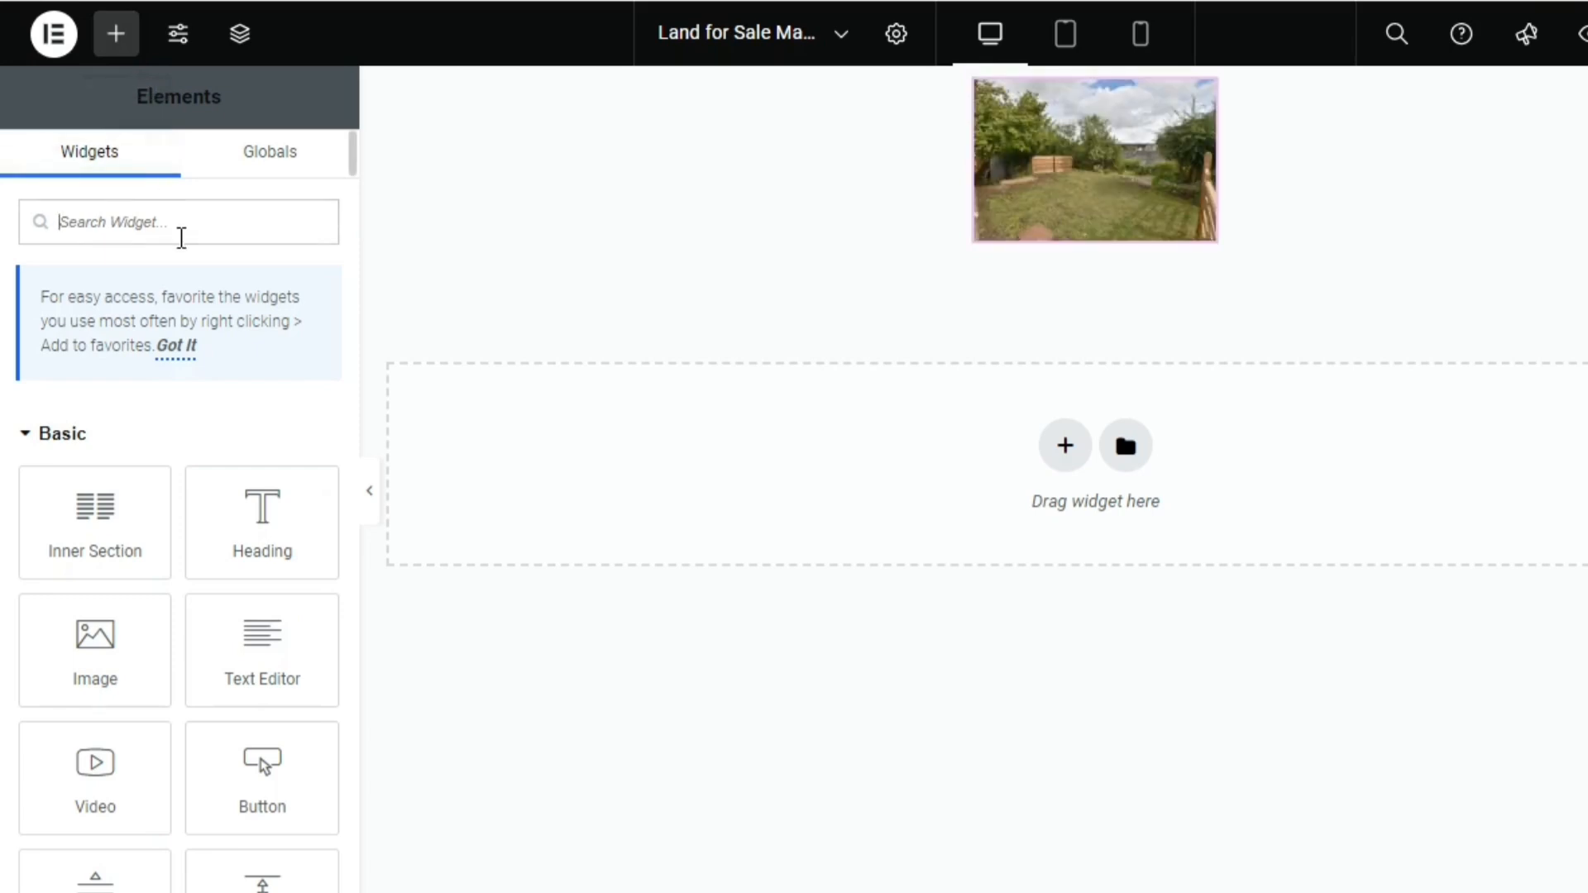
pyautogui.write('Dyn')
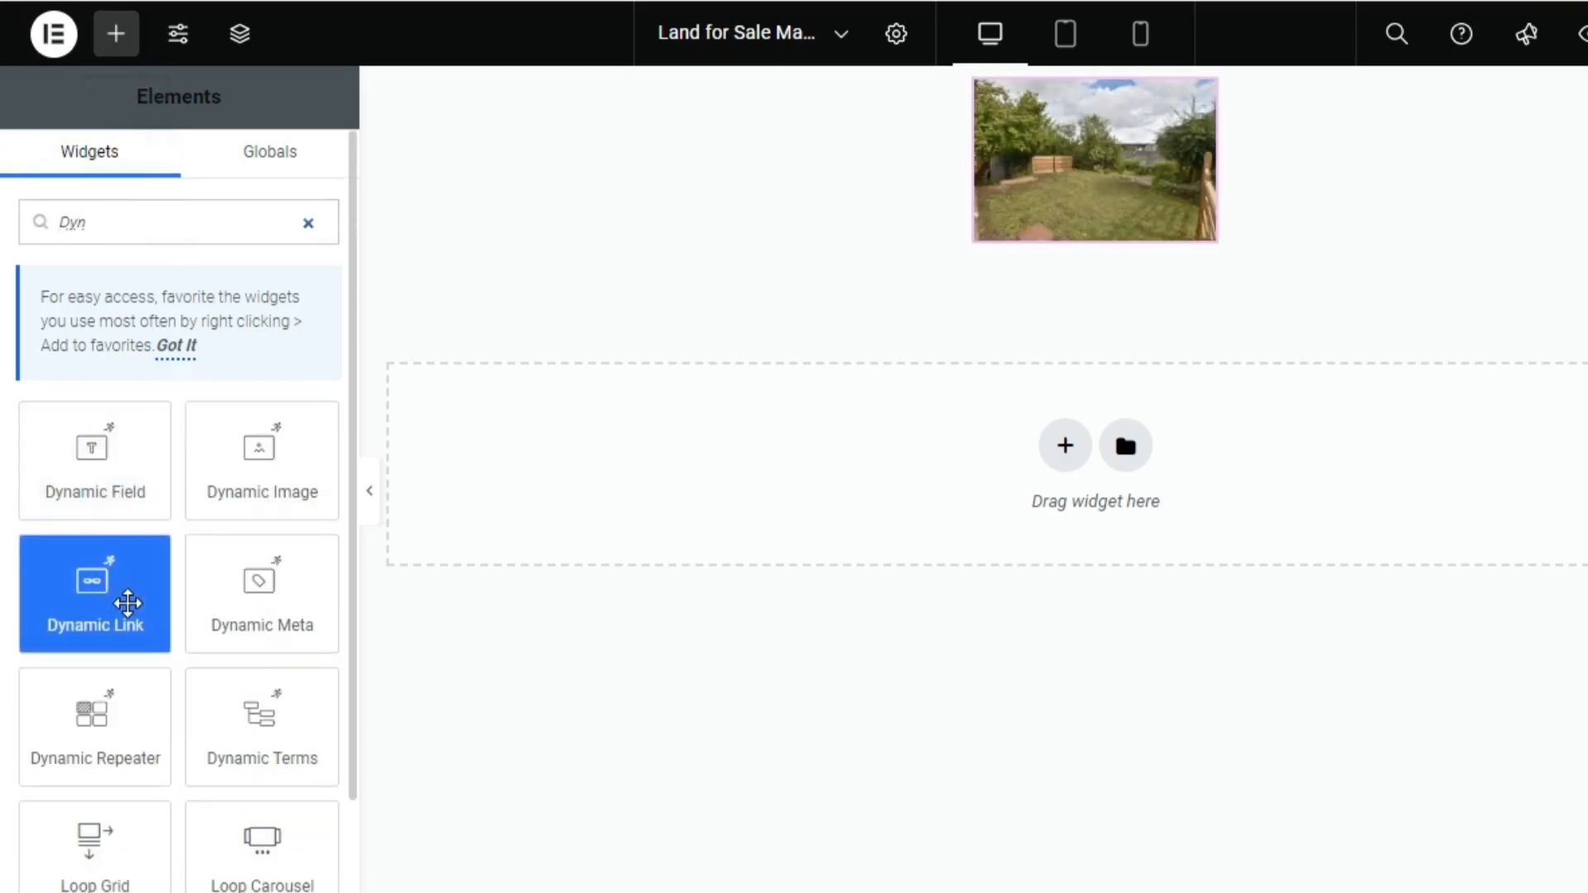
pyautogui.moveTo(124, 603); pyautogui.dragTo(1149, 207)
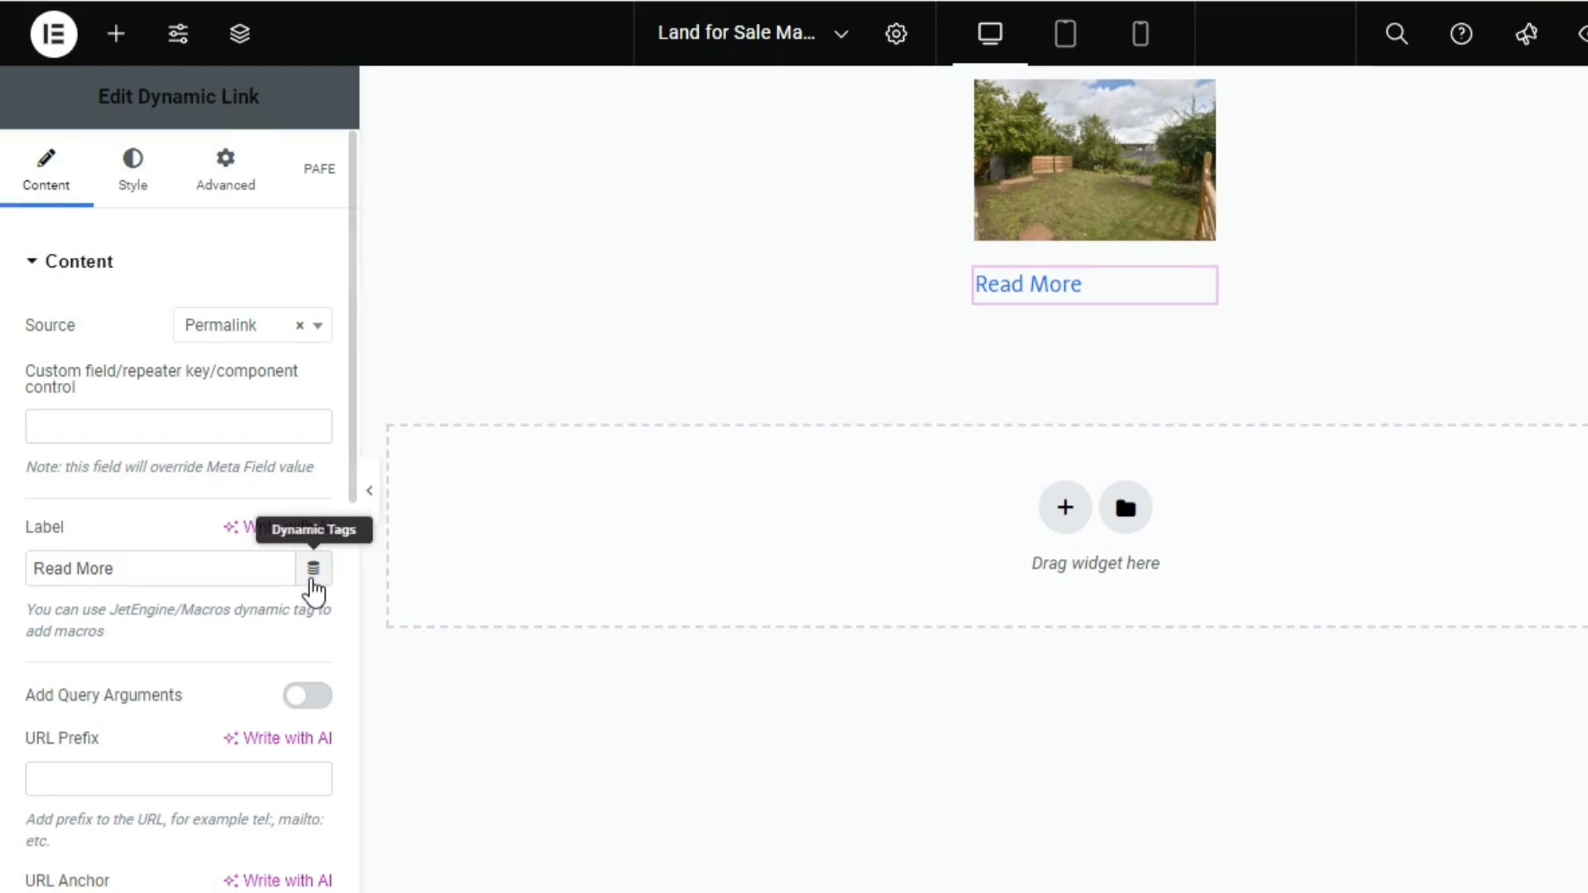
pyautogui.click(313, 571)
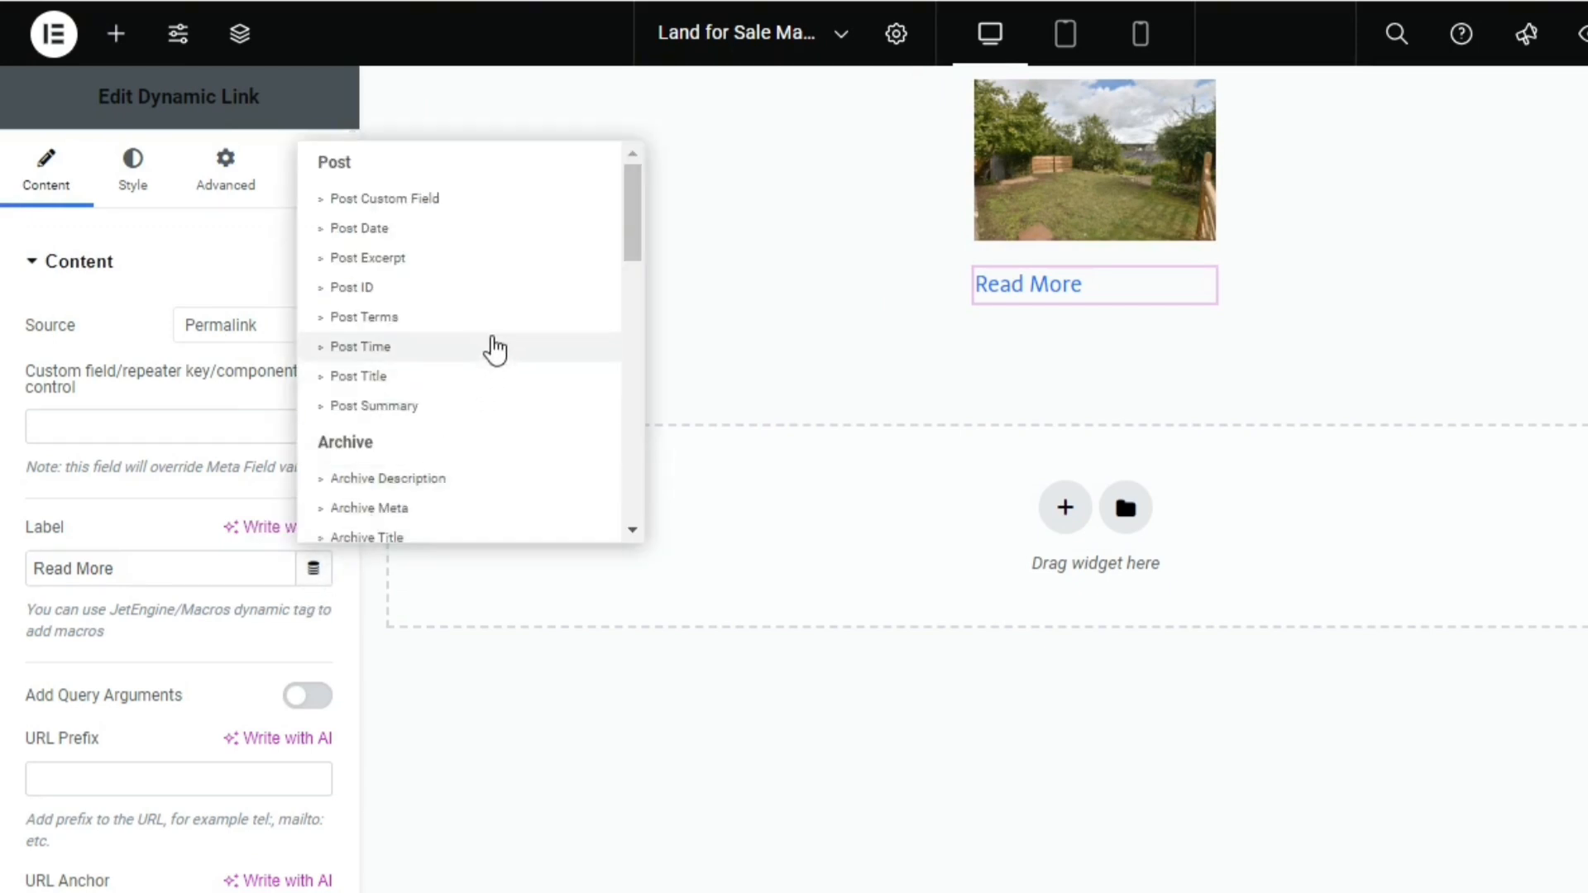
pyautogui.click(488, 378)
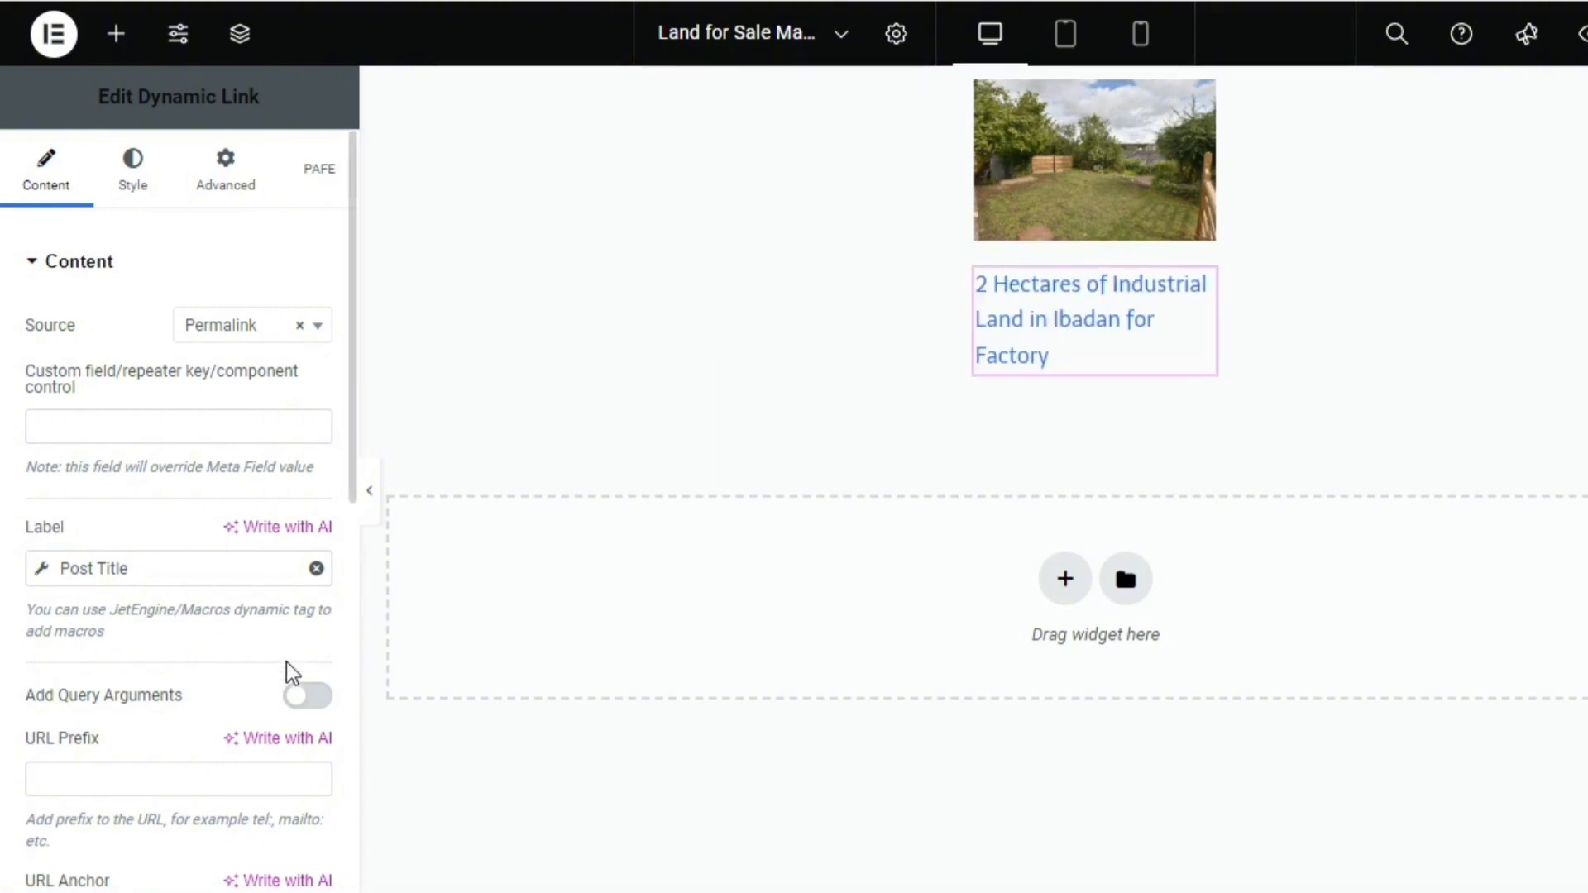
pyautogui.scroll(-9, 347, 657)
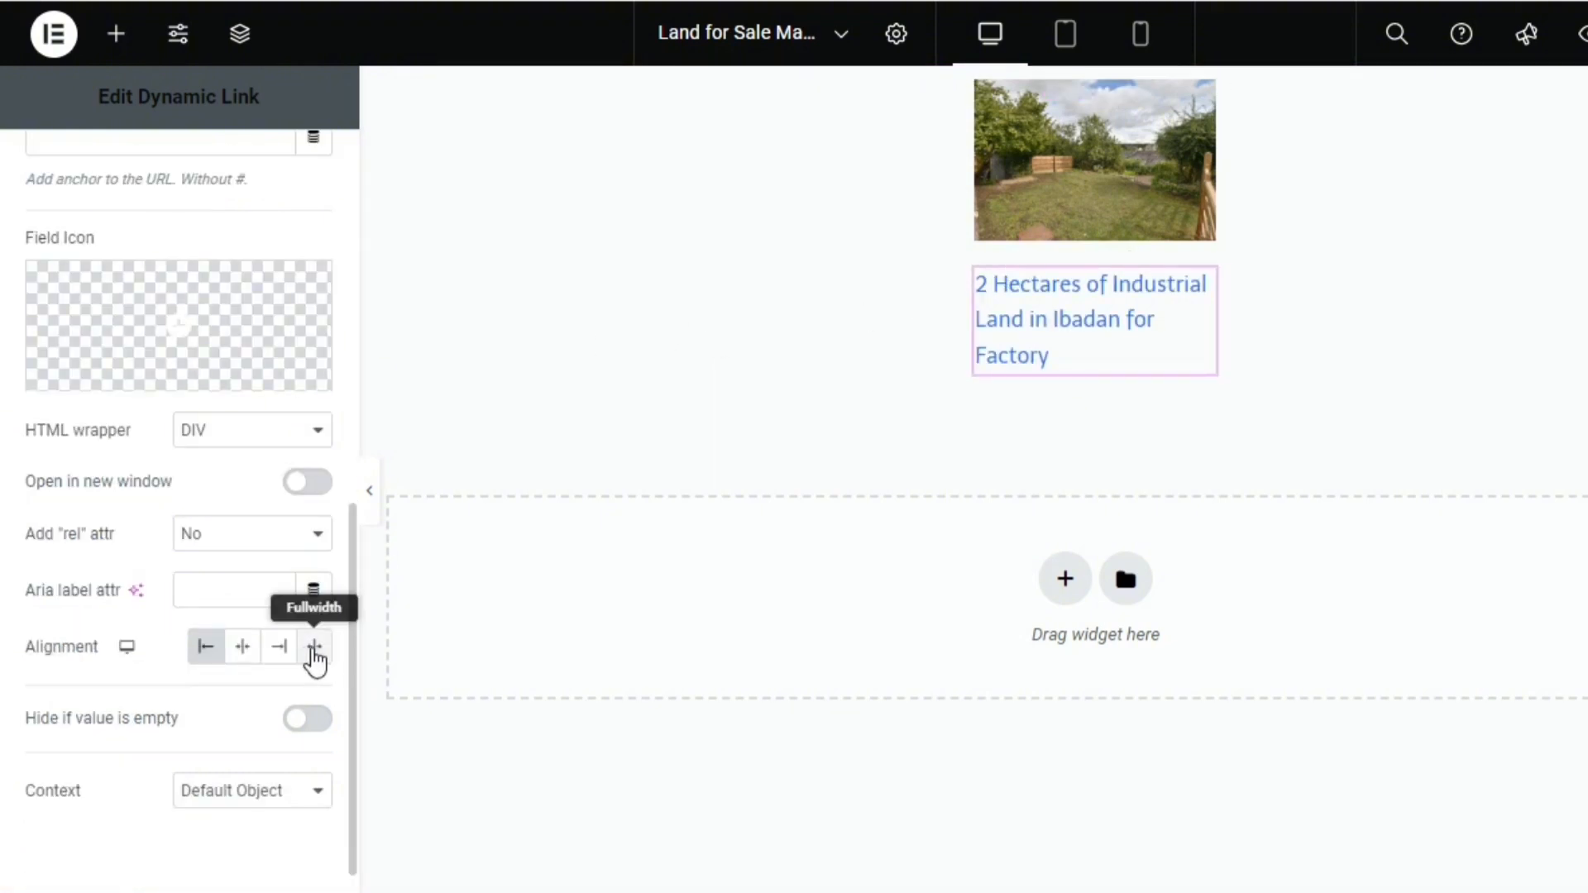
pyautogui.click(315, 649)
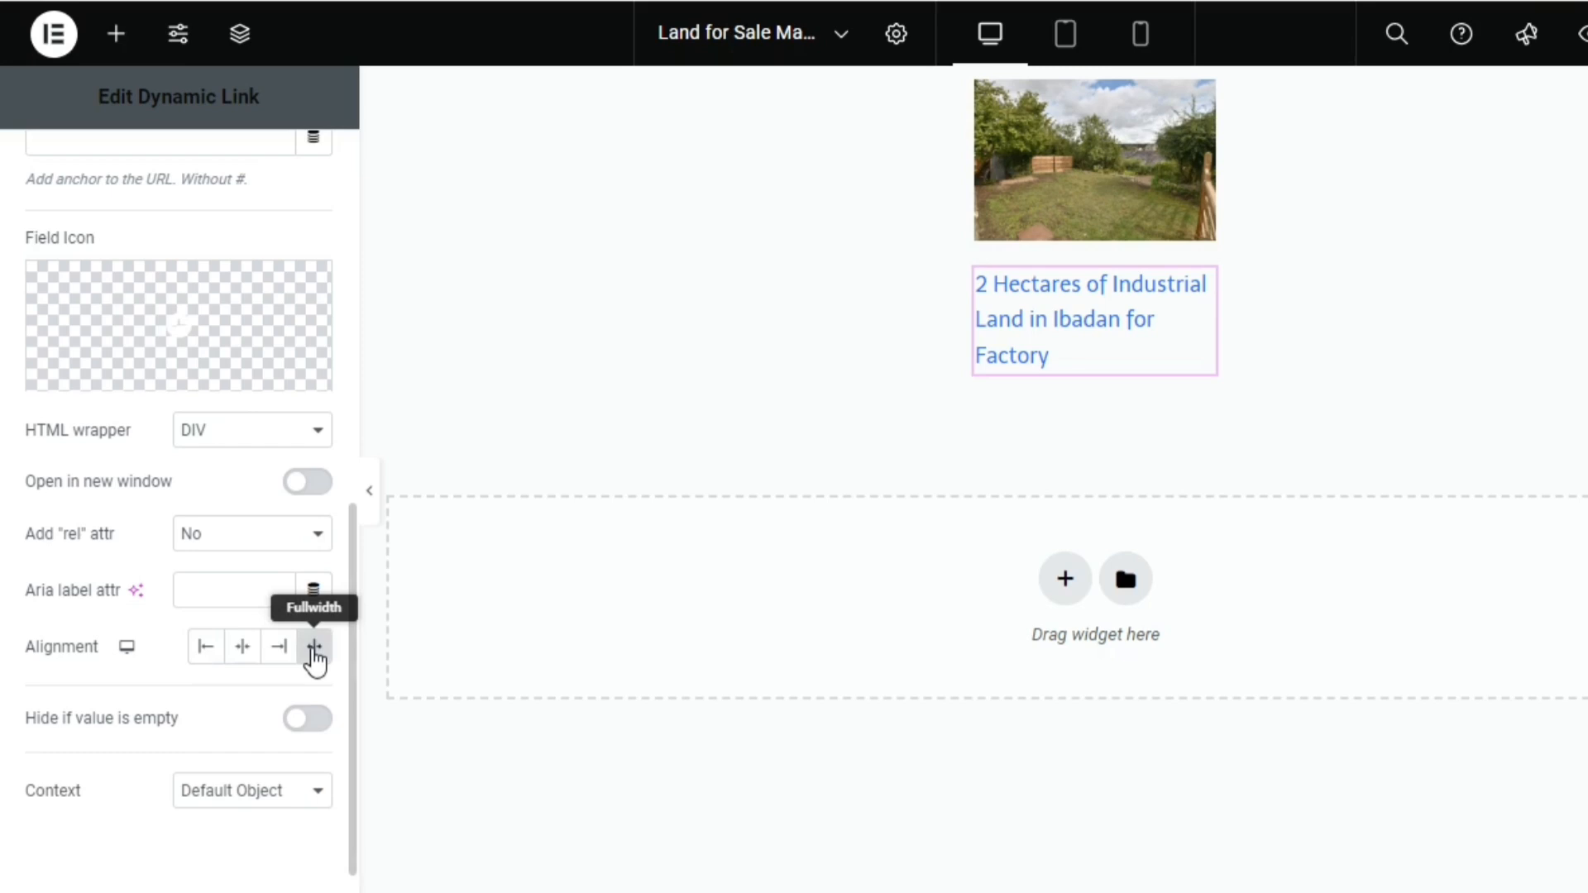
# Set the typography size of the Dynamic Link title to 12 px
pyautogui.click(351, 364)
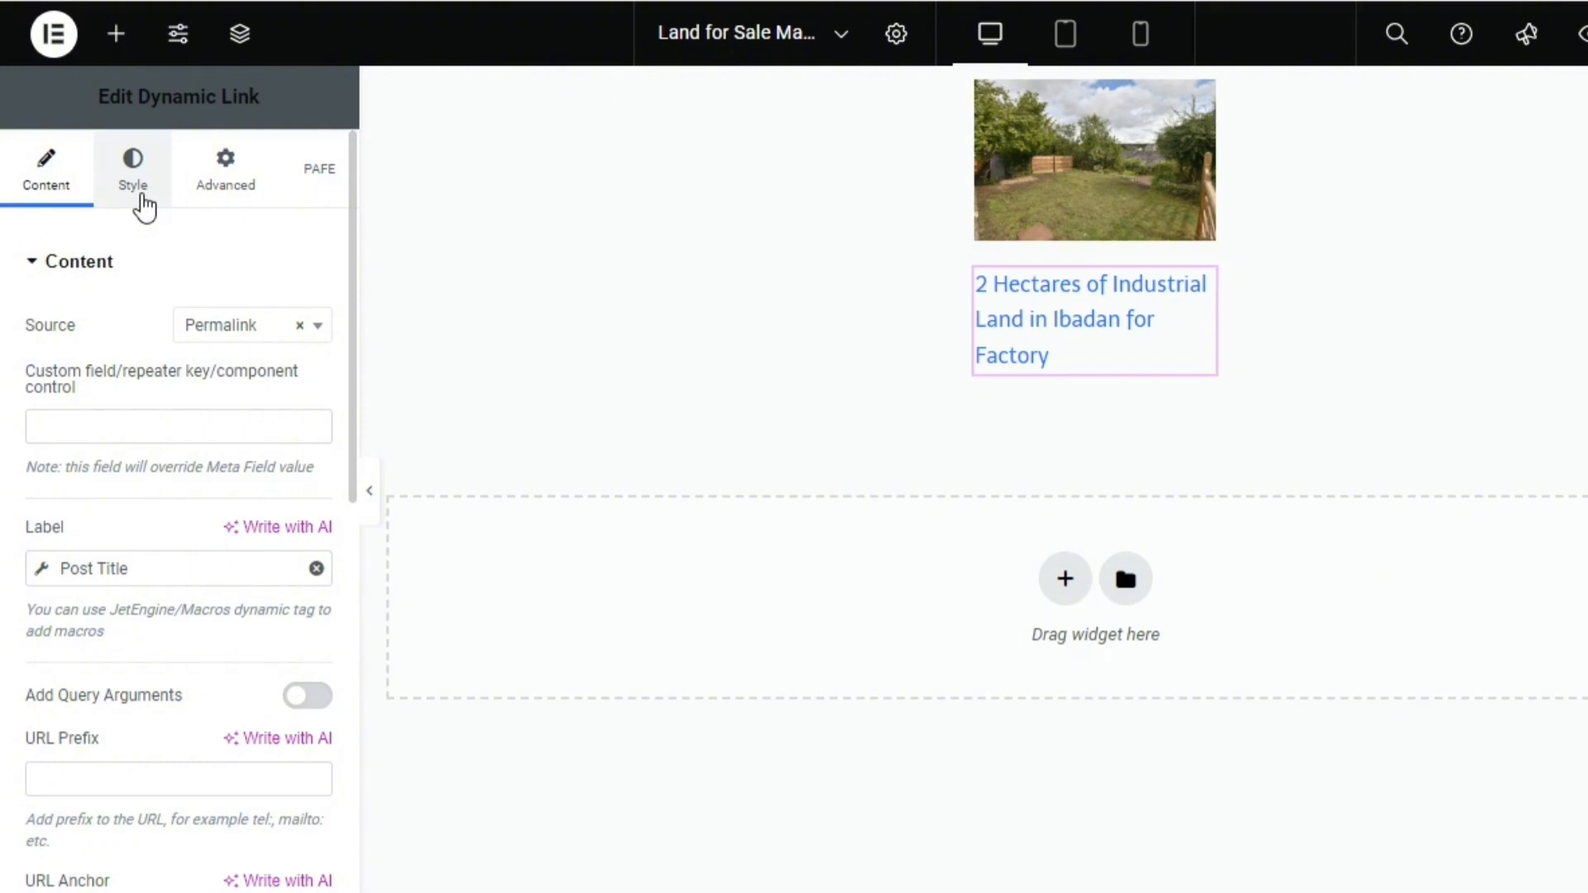
pyautogui.click(143, 203)
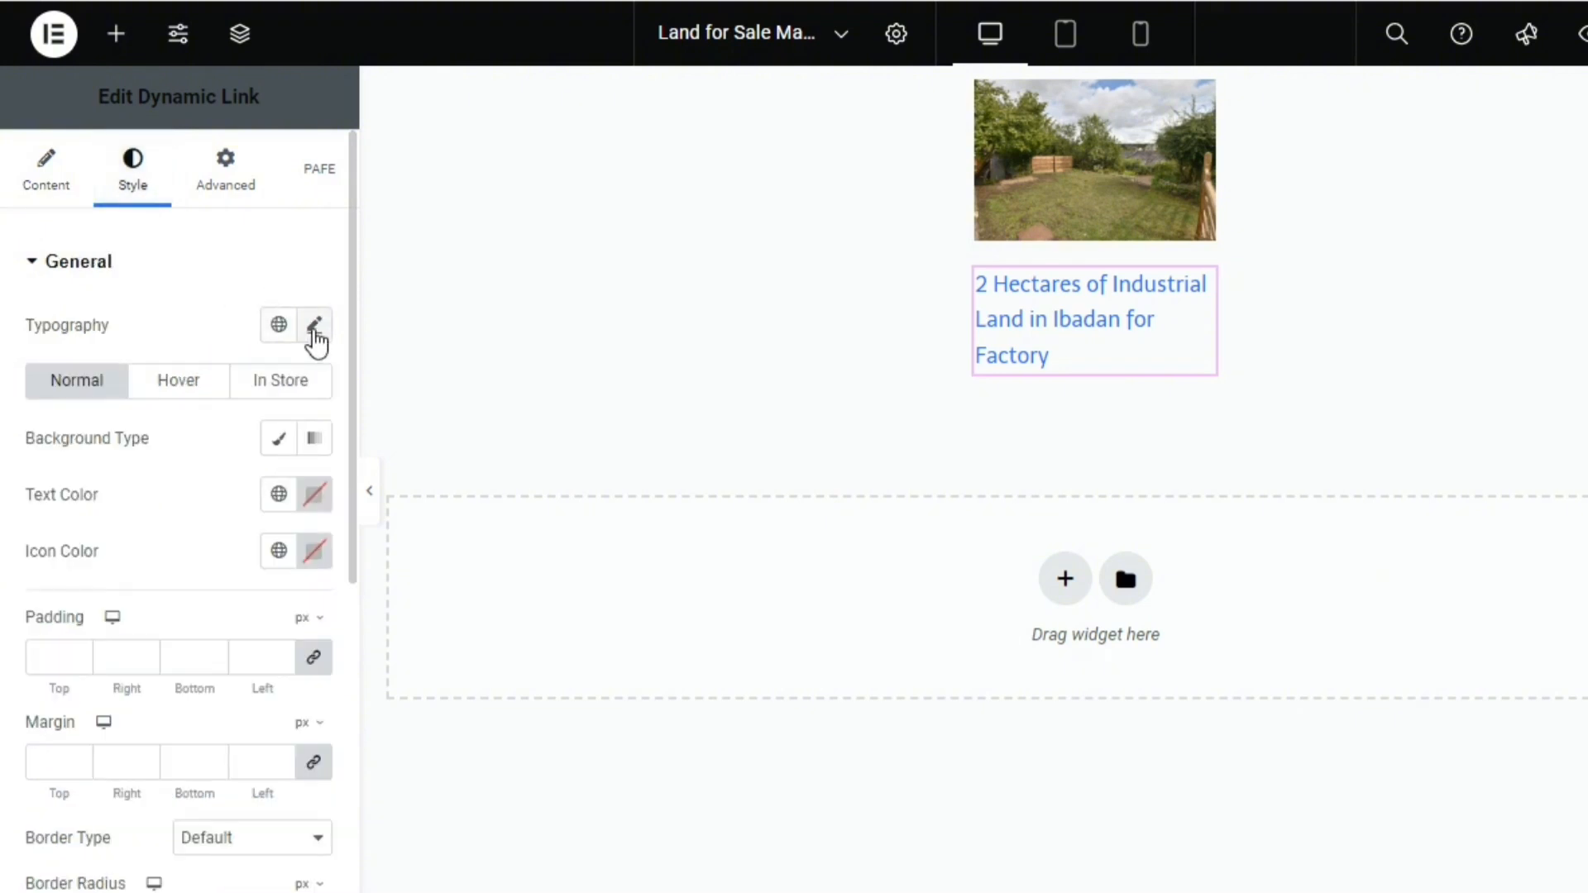
pyautogui.click(314, 327)
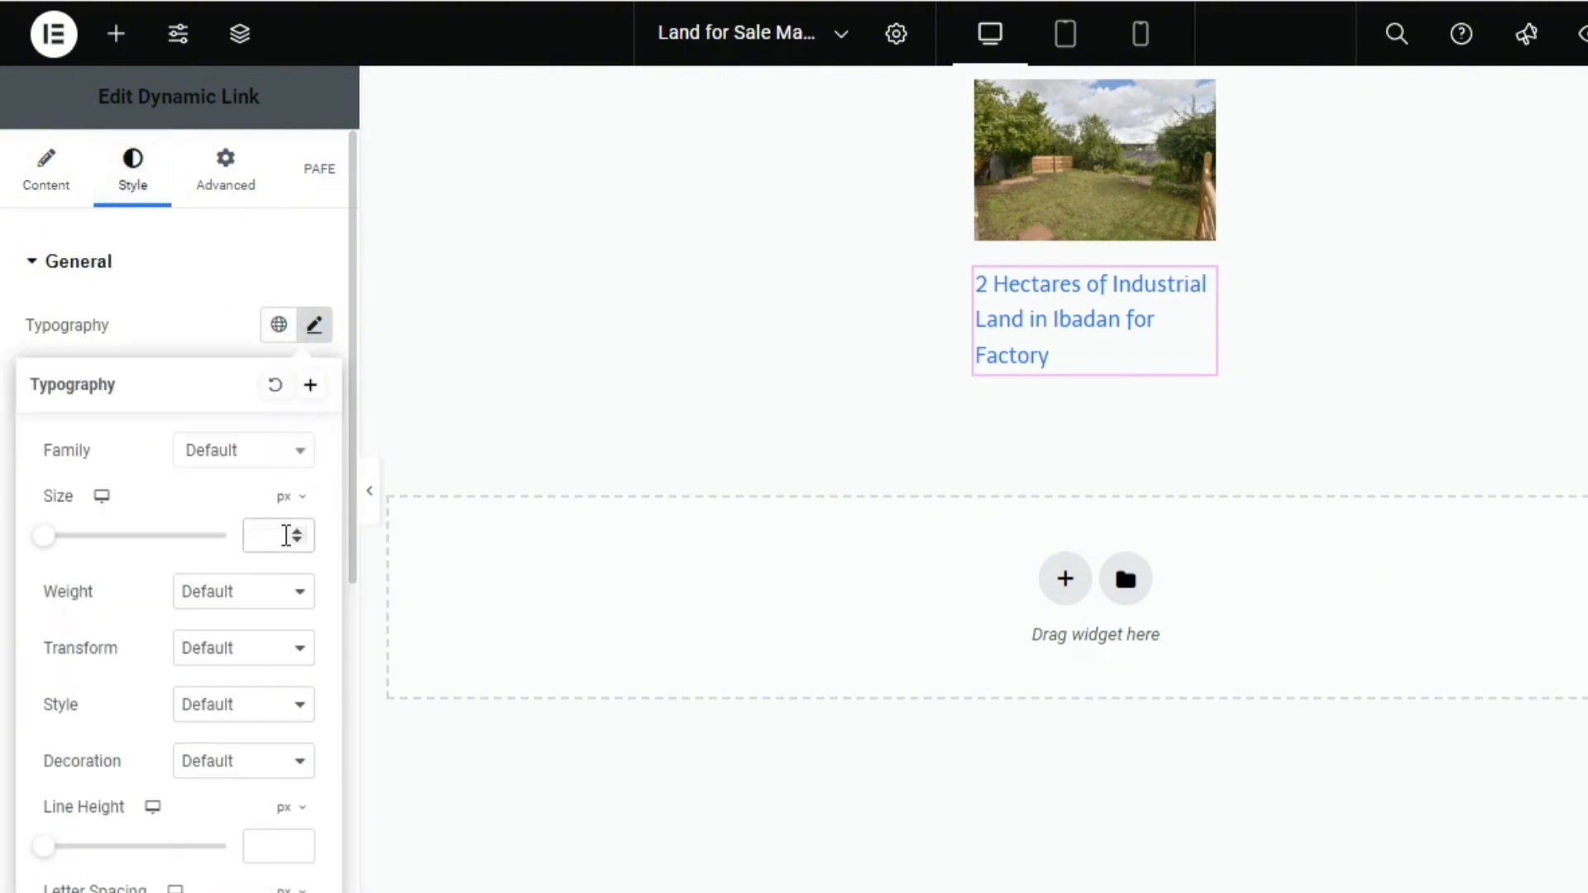
pyautogui.click(286, 536)
pyautogui.write('12')
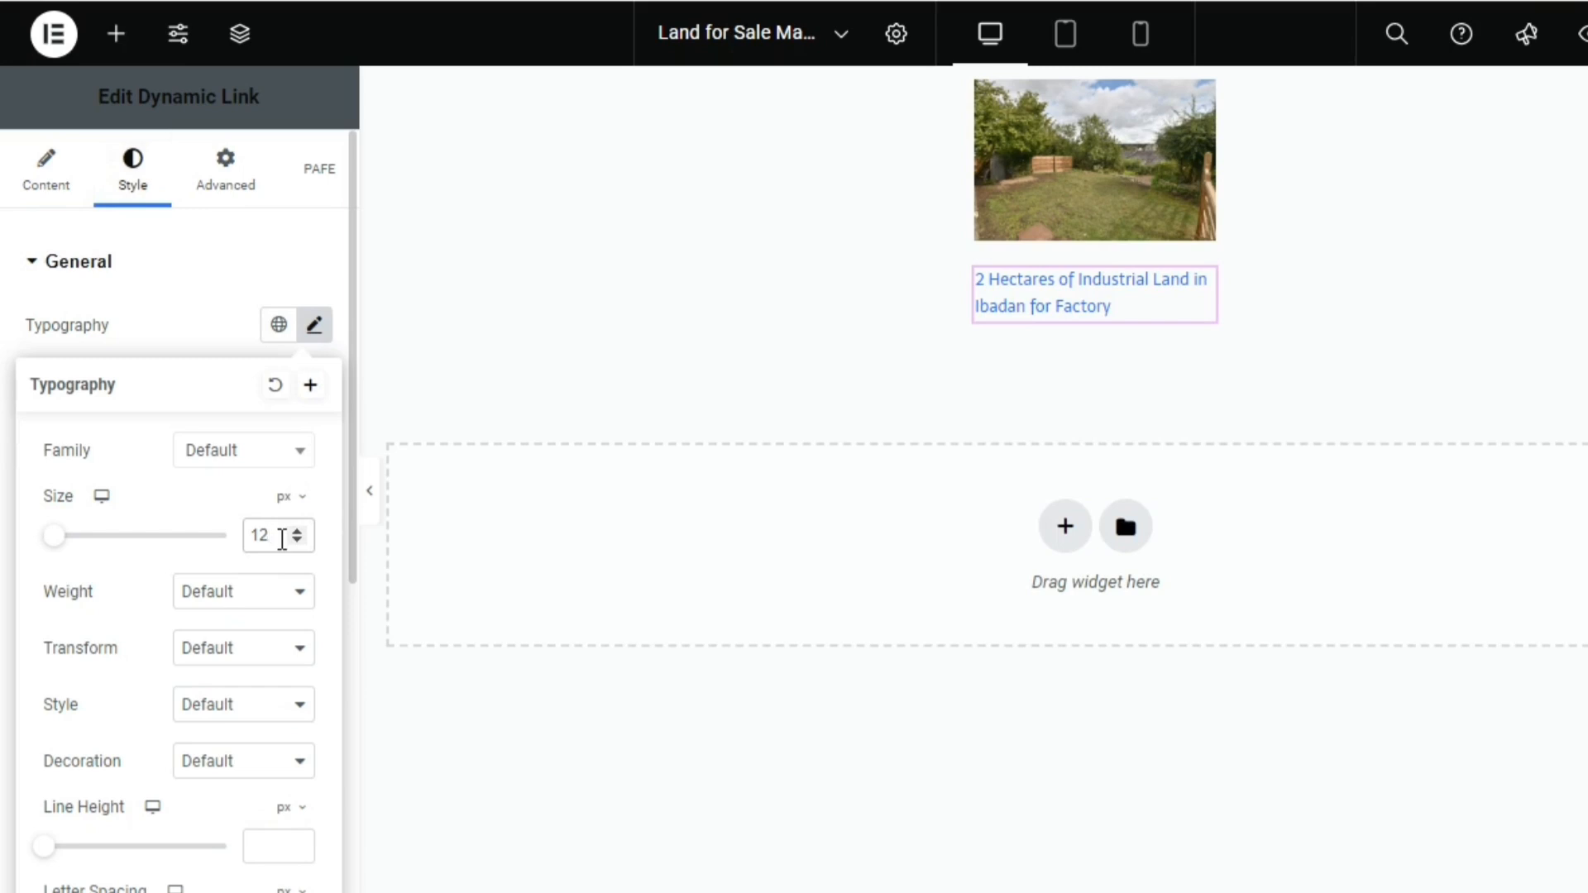
pyautogui.click(180, 351)
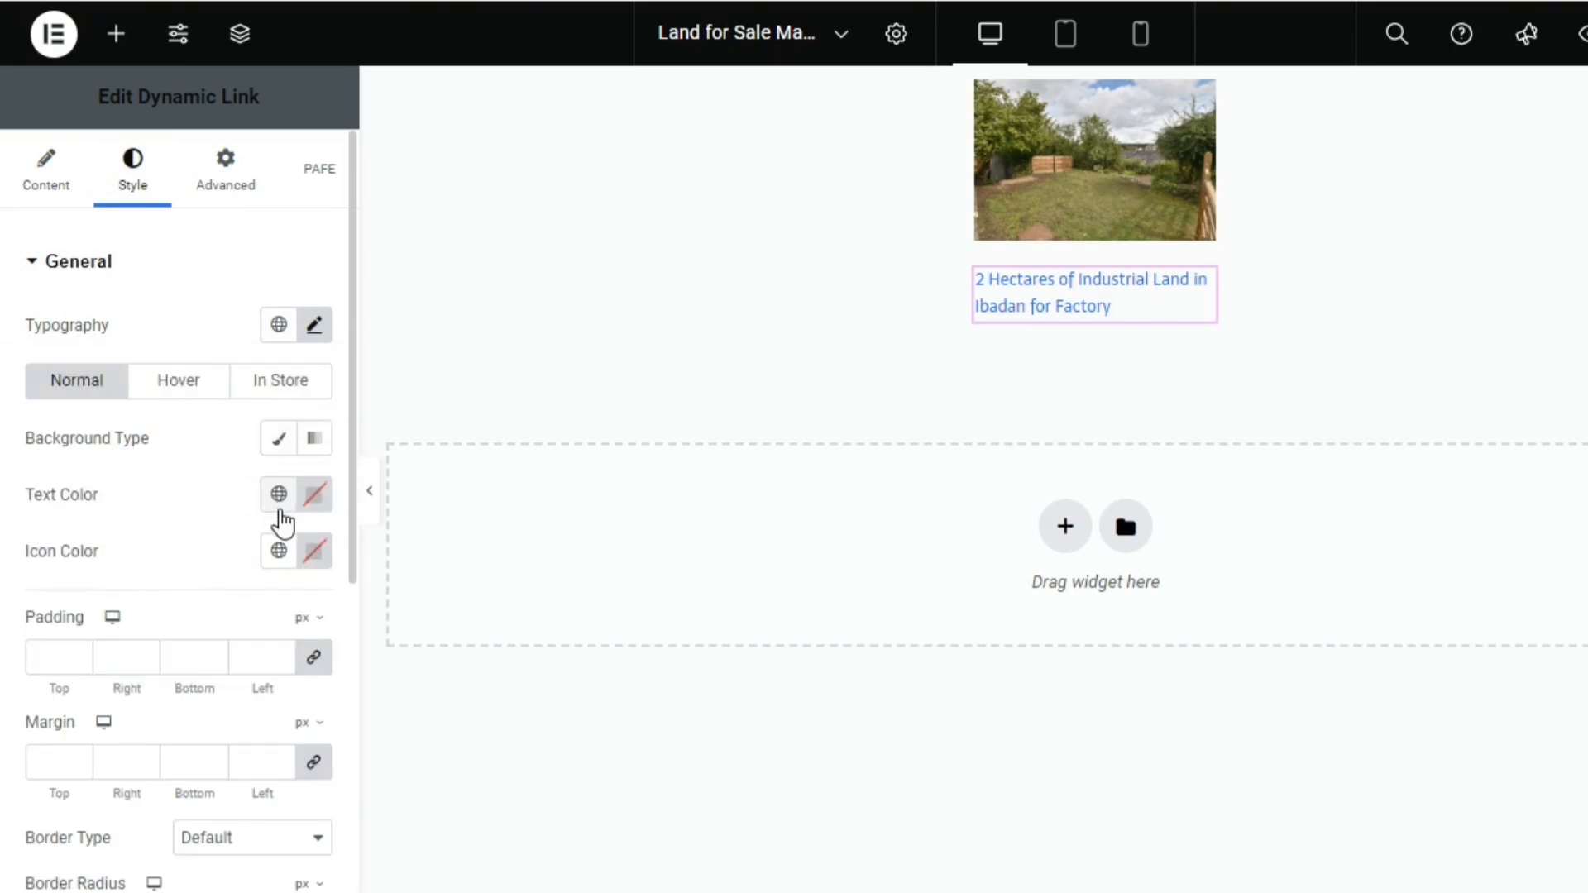
# Set the title link's normal text color to Buyrentto Black and its hover text color to Buyrentto Deep Green
pyautogui.click(280, 499)
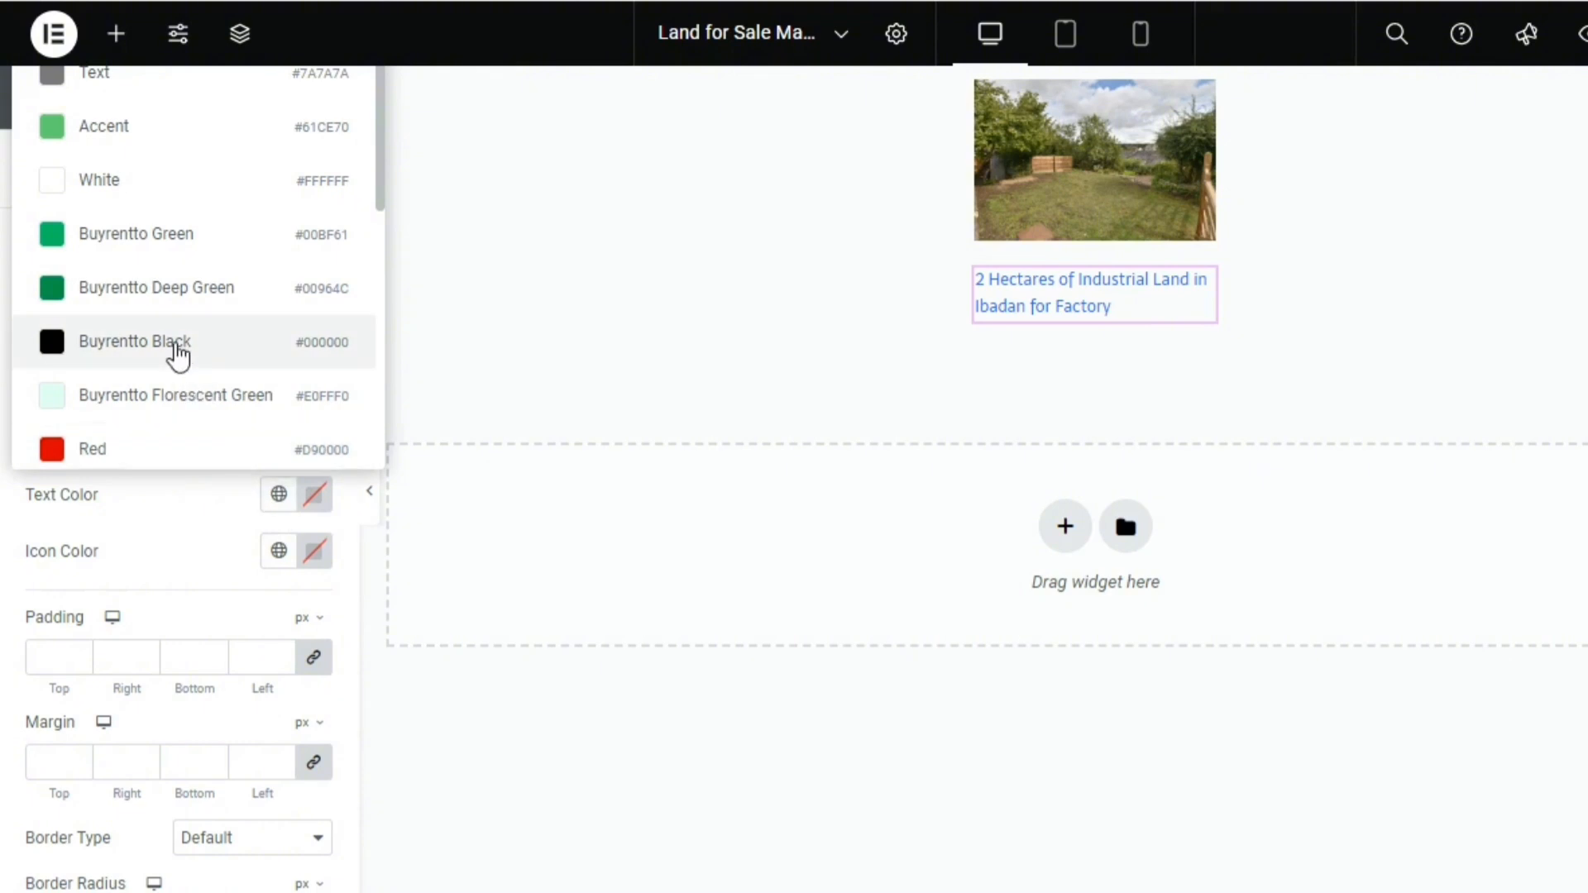
pyautogui.click(180, 350)
pyautogui.click(195, 392)
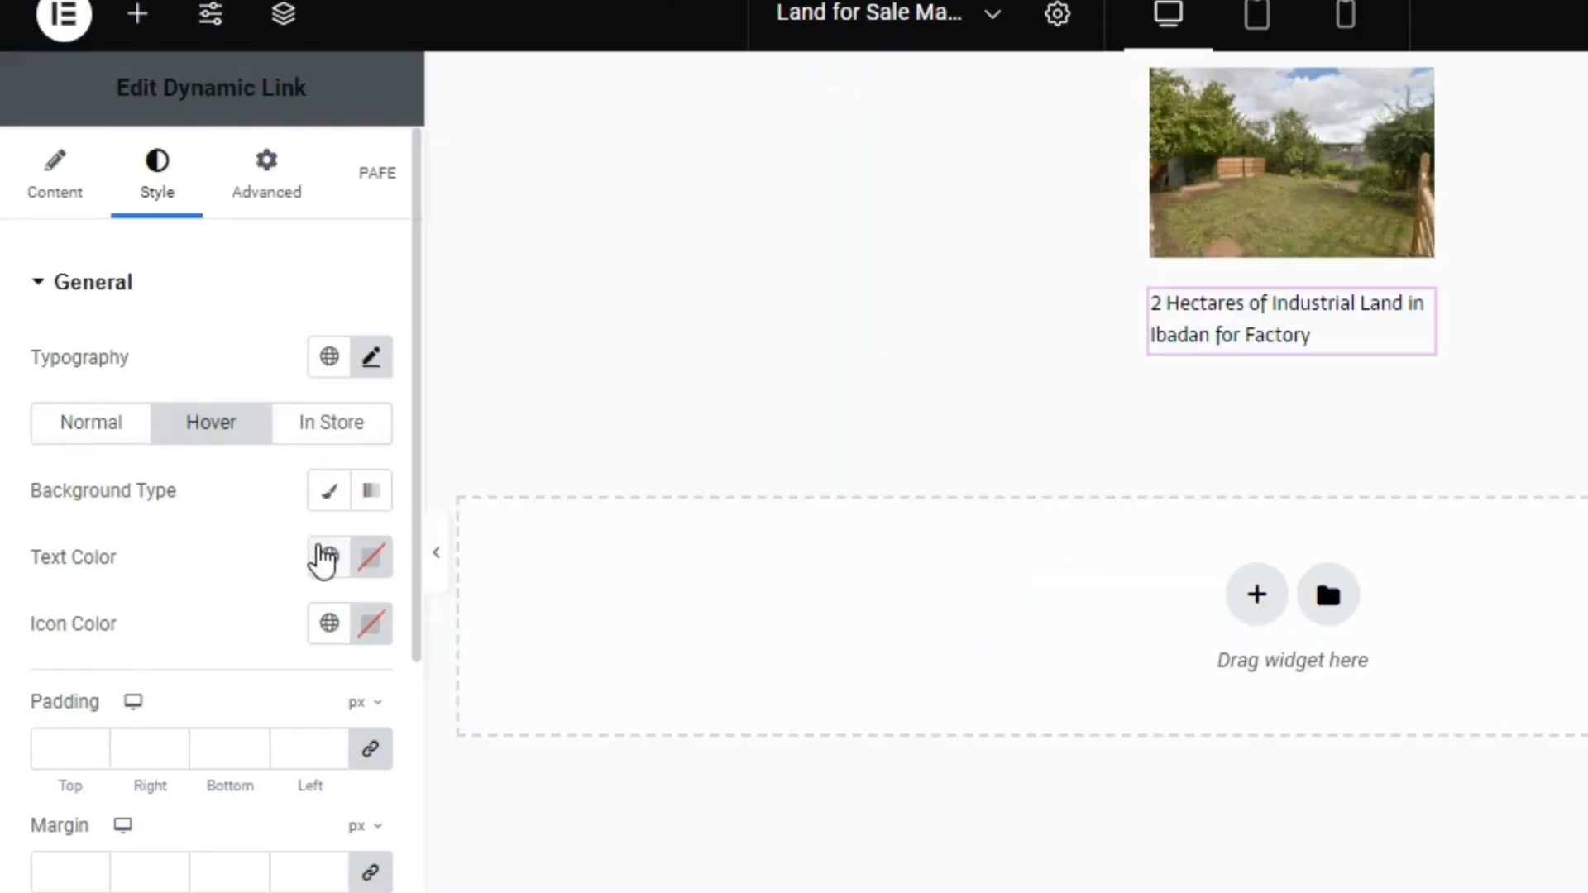
pyautogui.click(325, 558)
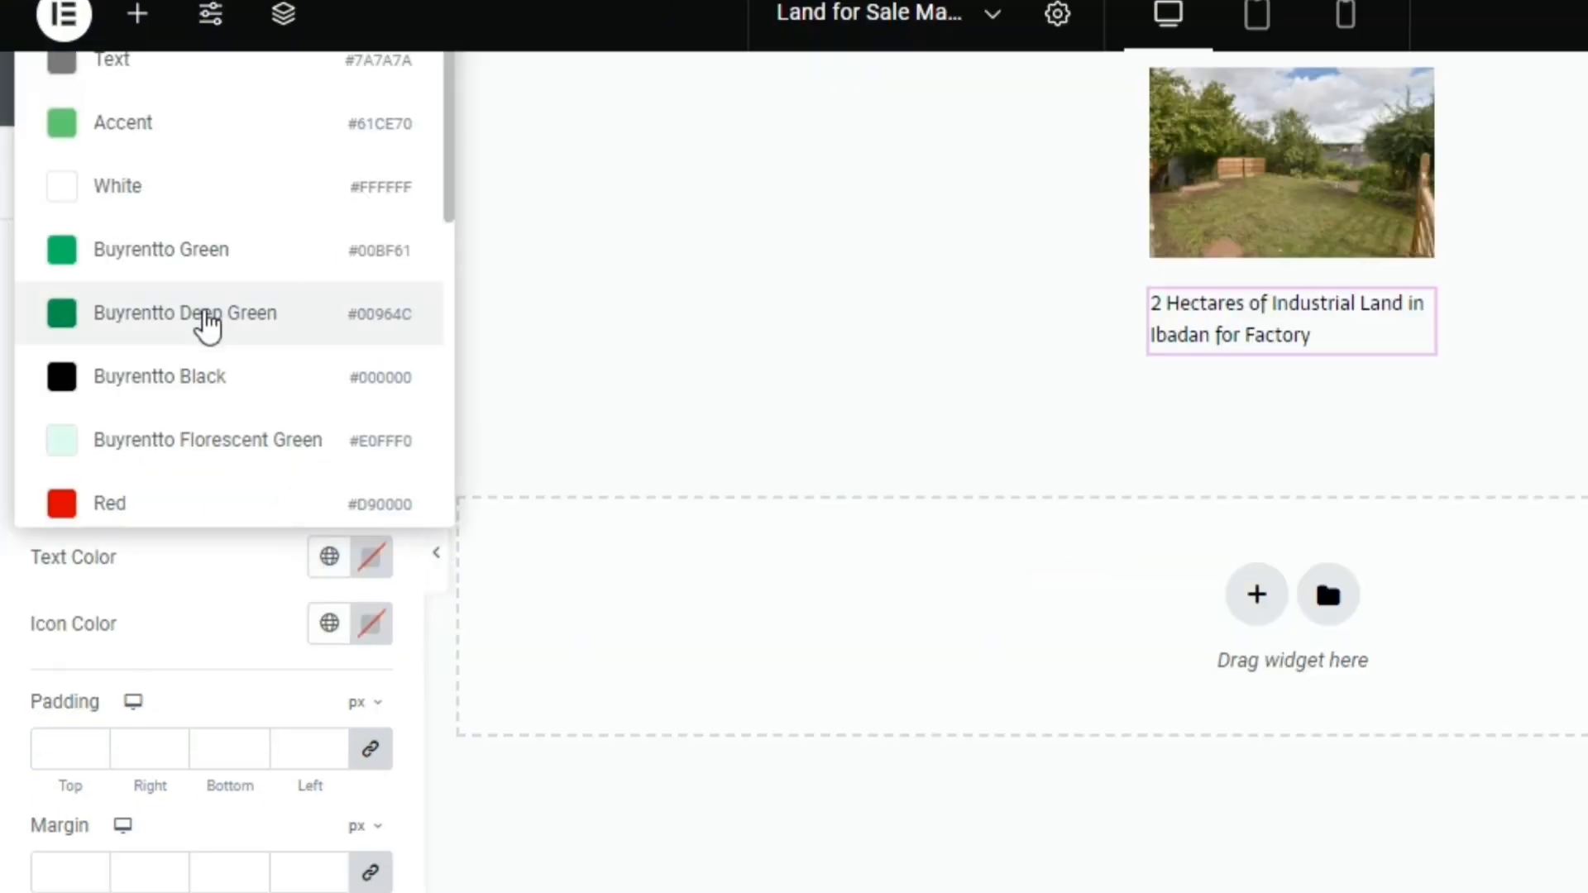
pyautogui.click(207, 324)
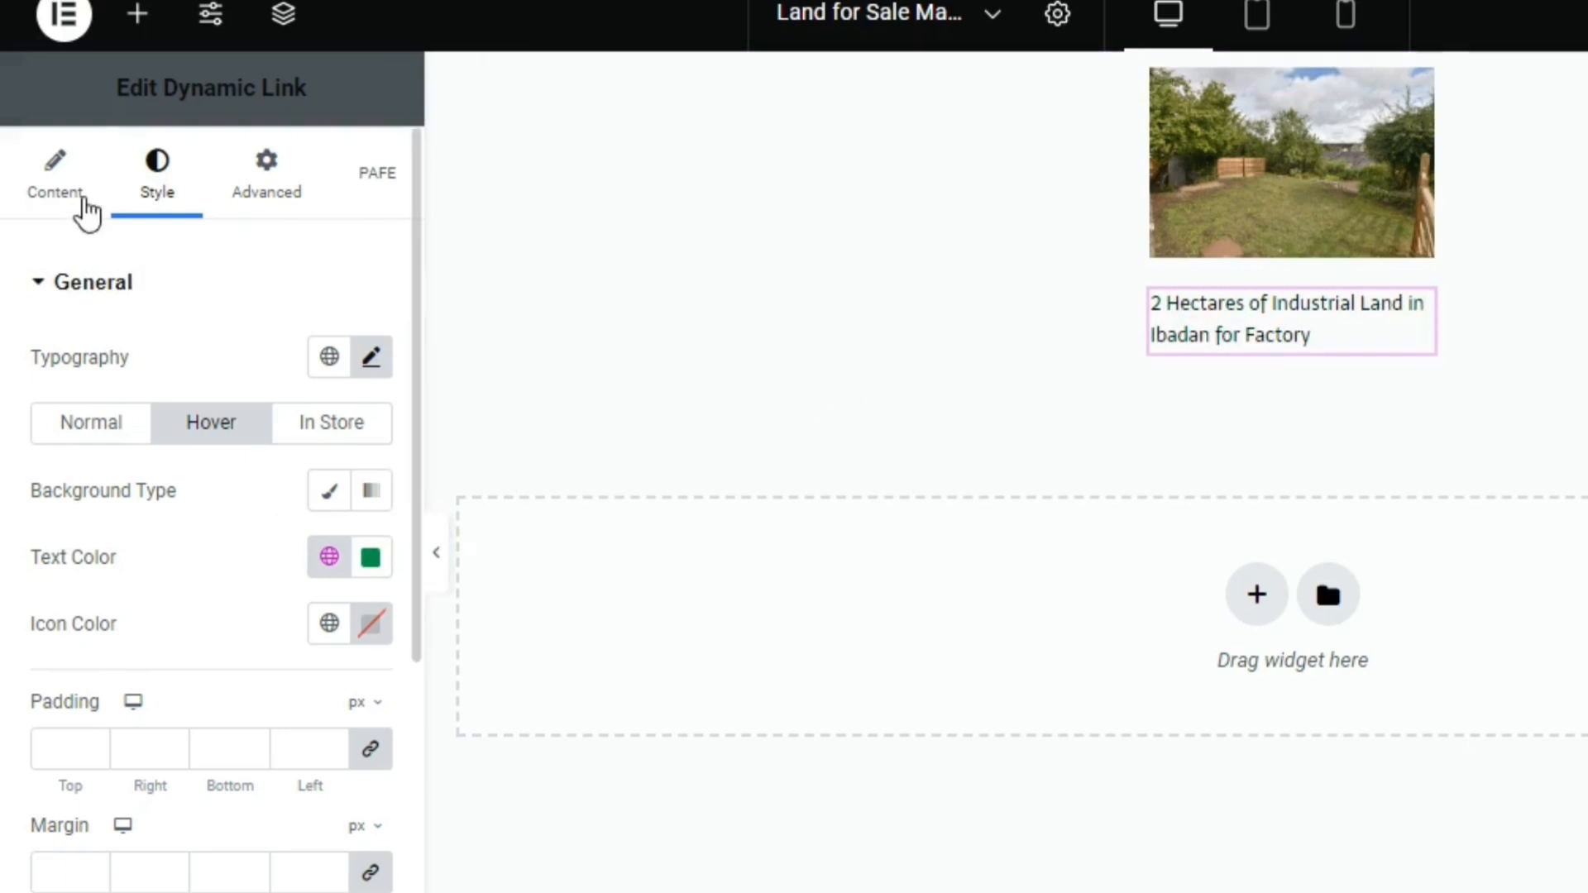
pyautogui.click(78, 209)
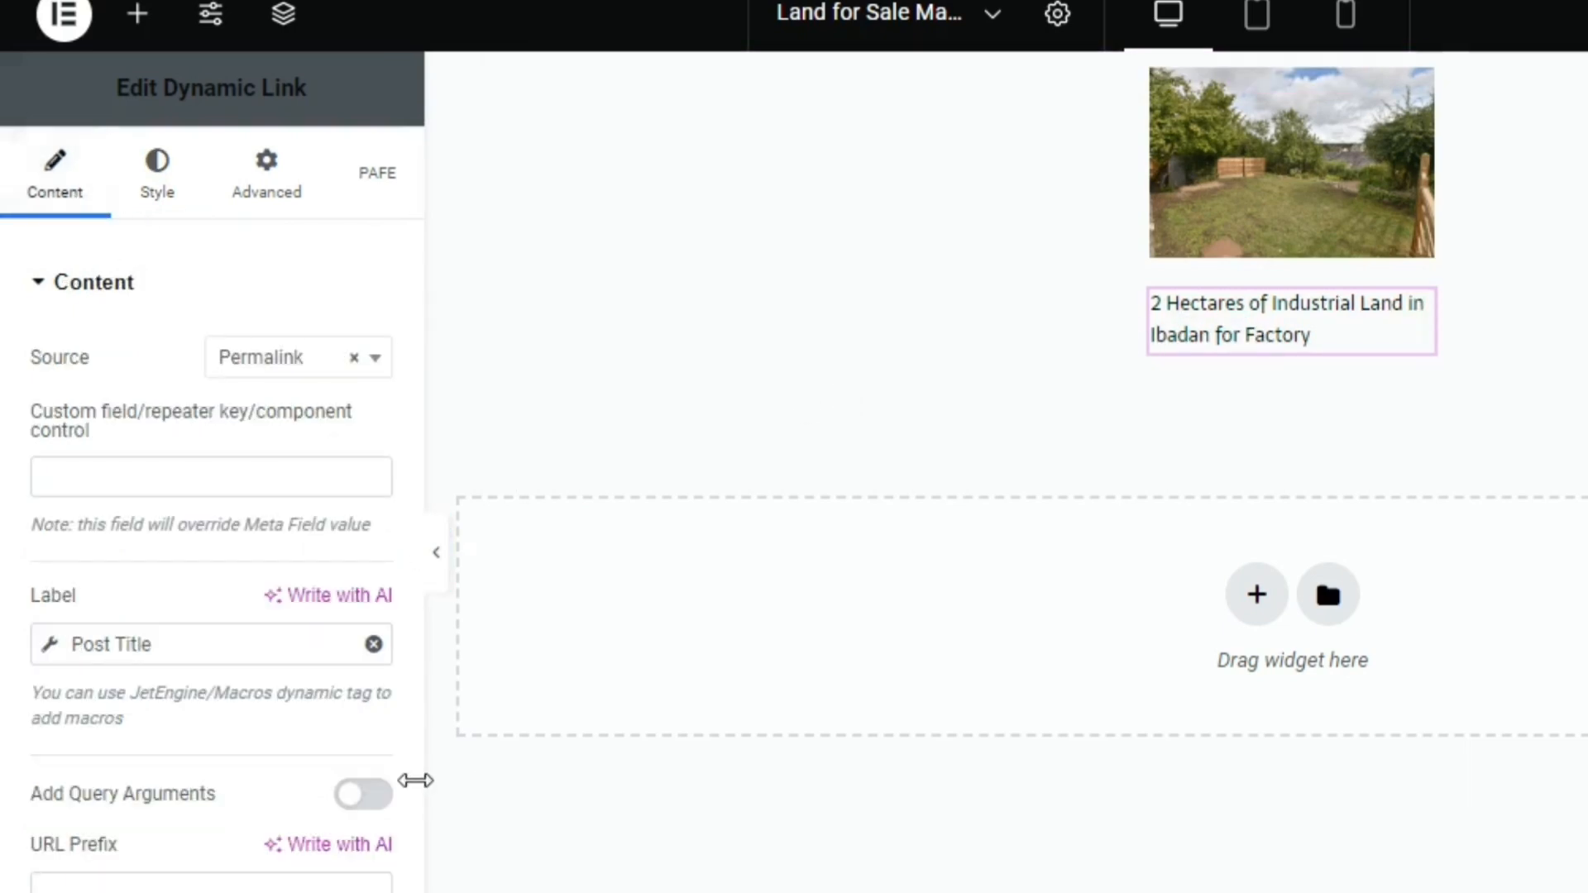
pyautogui.moveTo(415, 780); pyautogui.dragTo(410, 780)
pyautogui.scroll(-10, 400, 794)
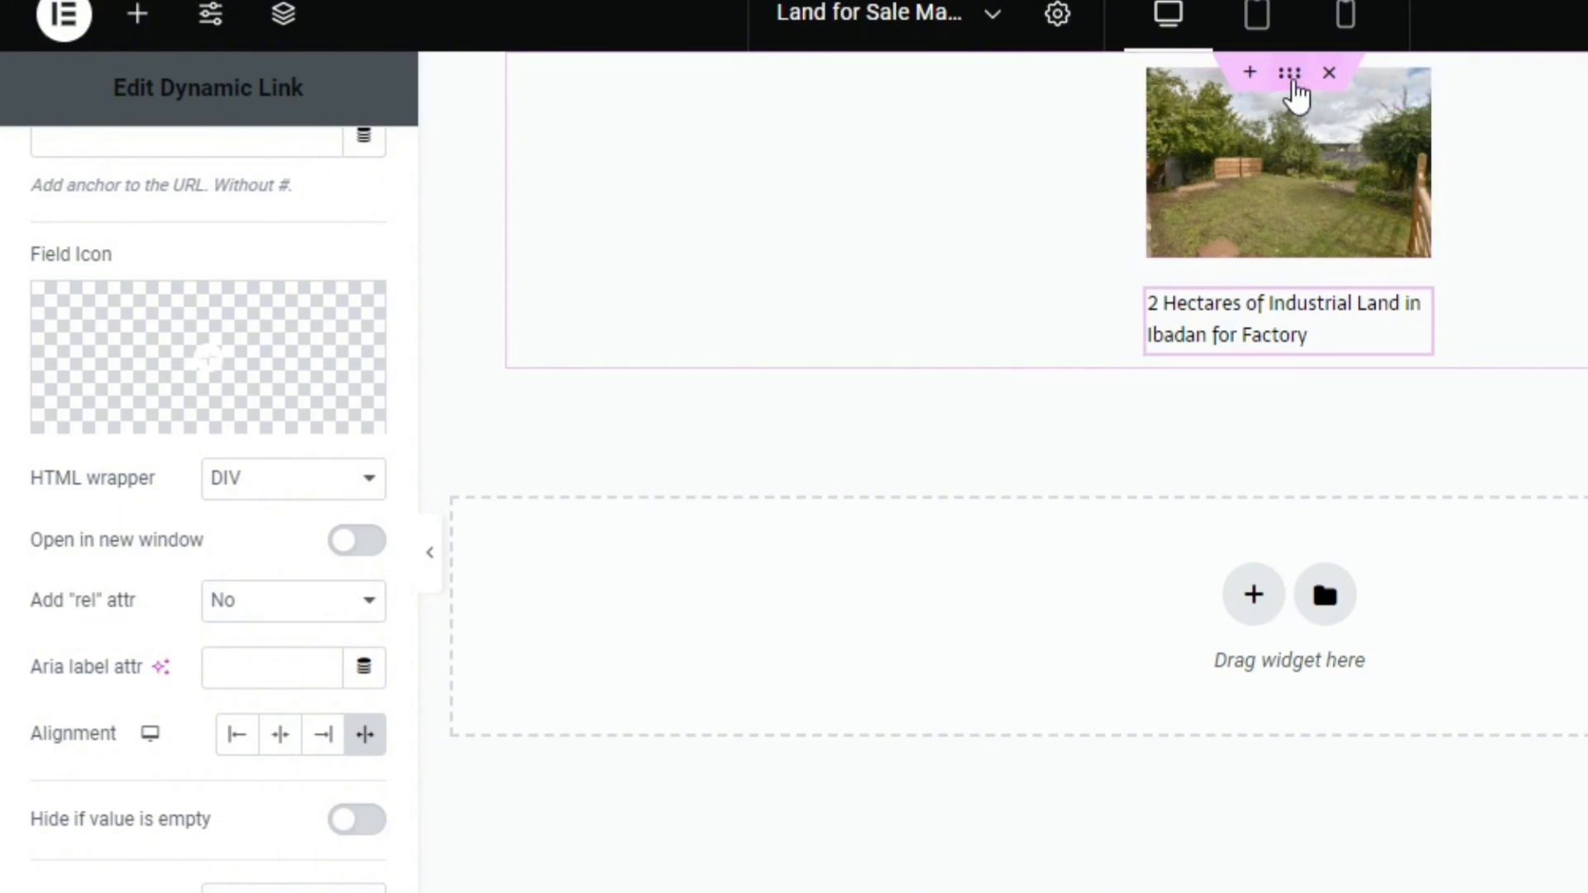
# Give the column holding the image and title a Classic background in the white global color
pyautogui.click(1292, 74)
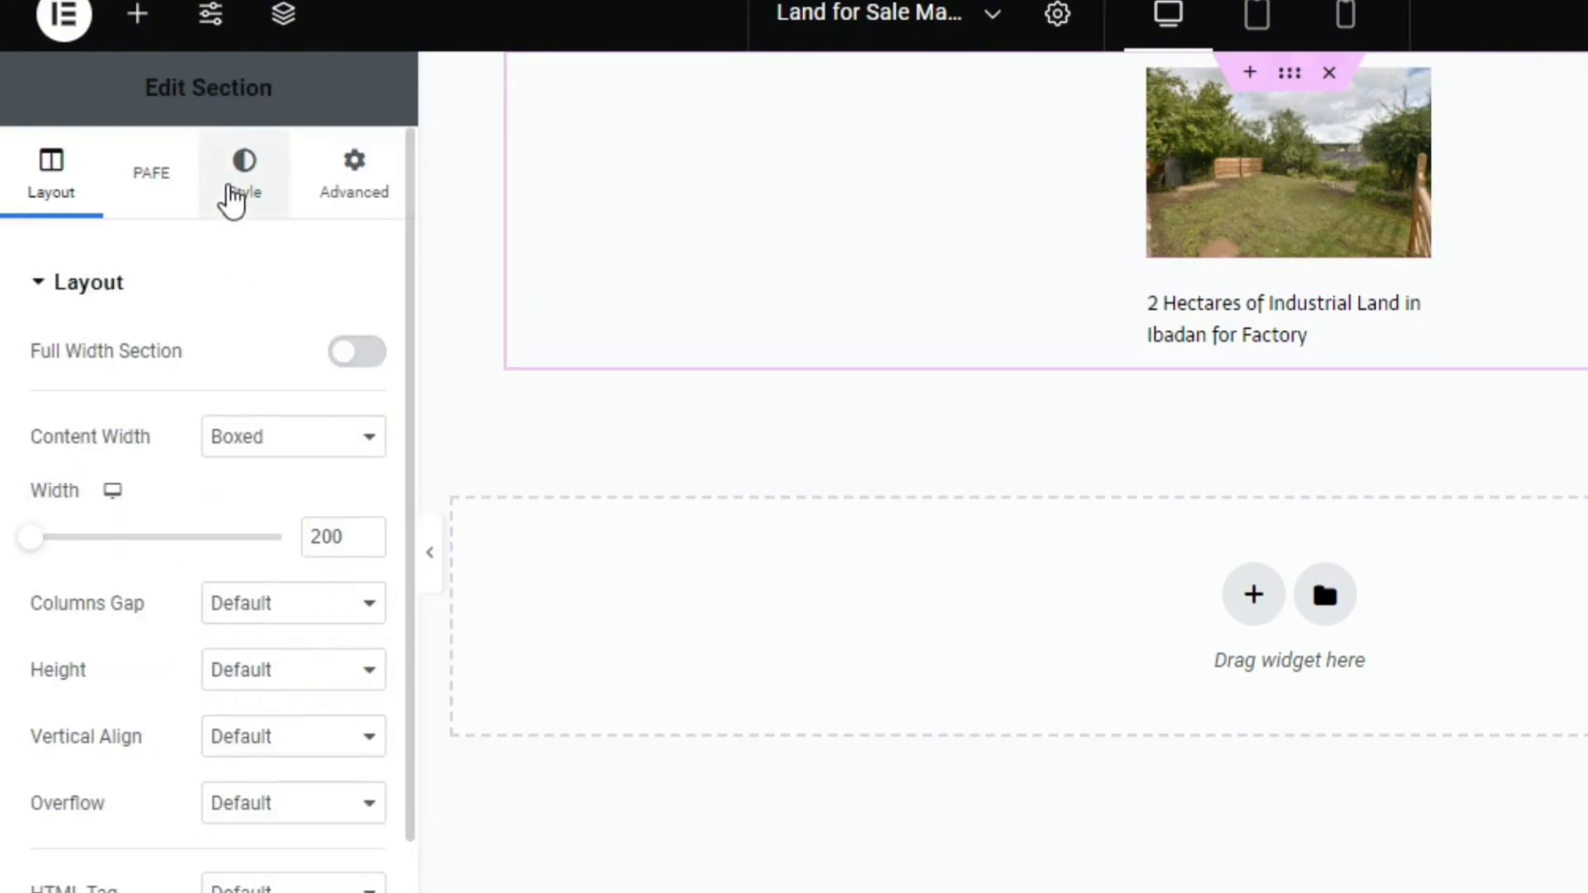
pyautogui.click(1148, 72)
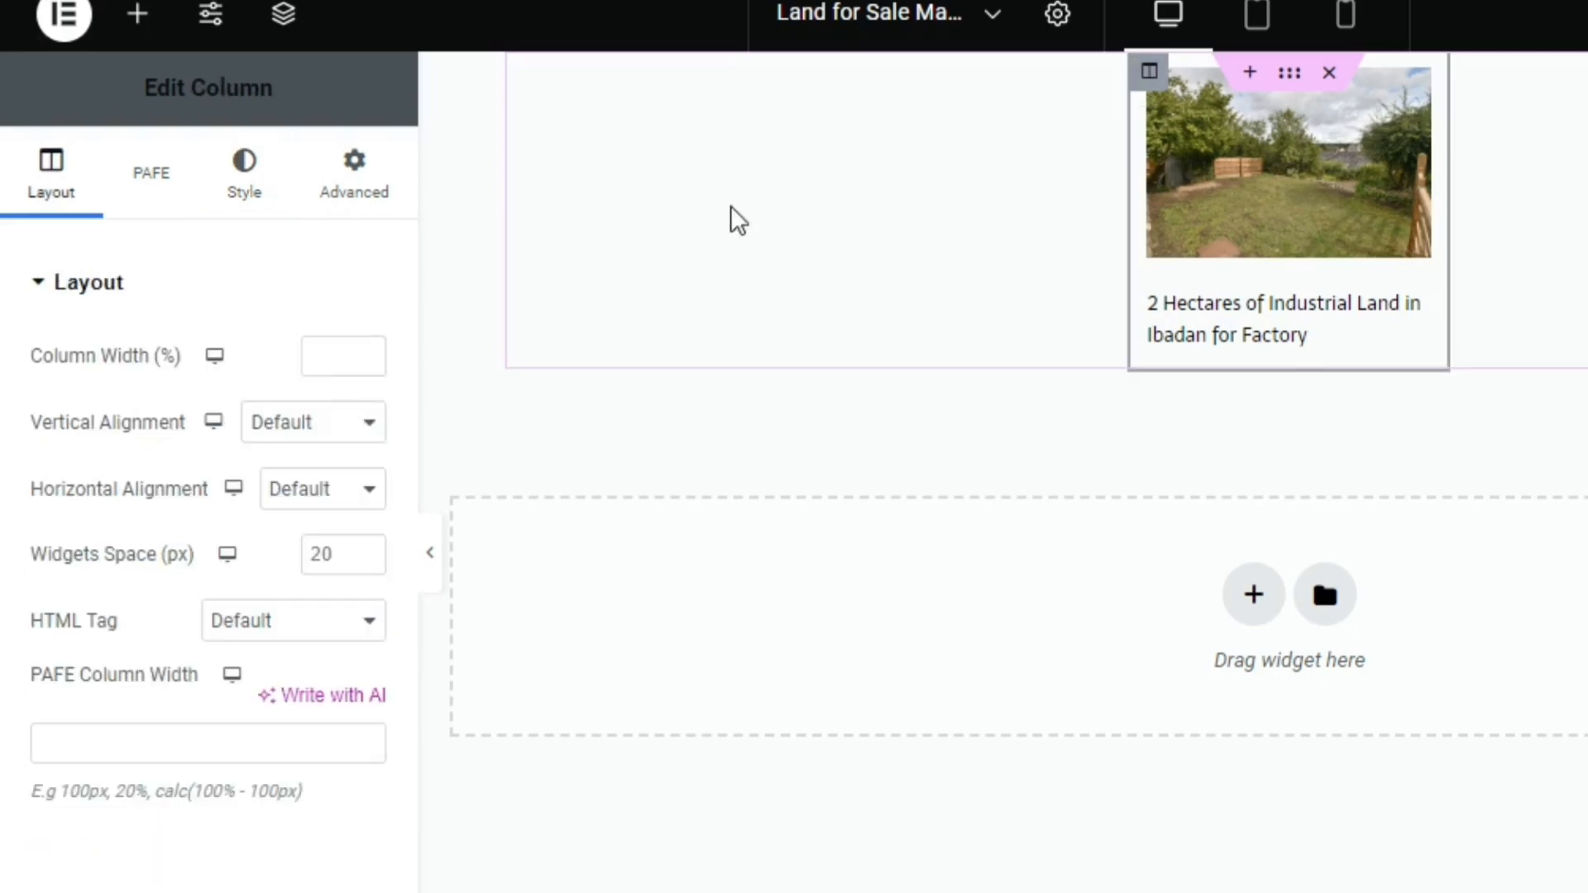
pyautogui.click(243, 189)
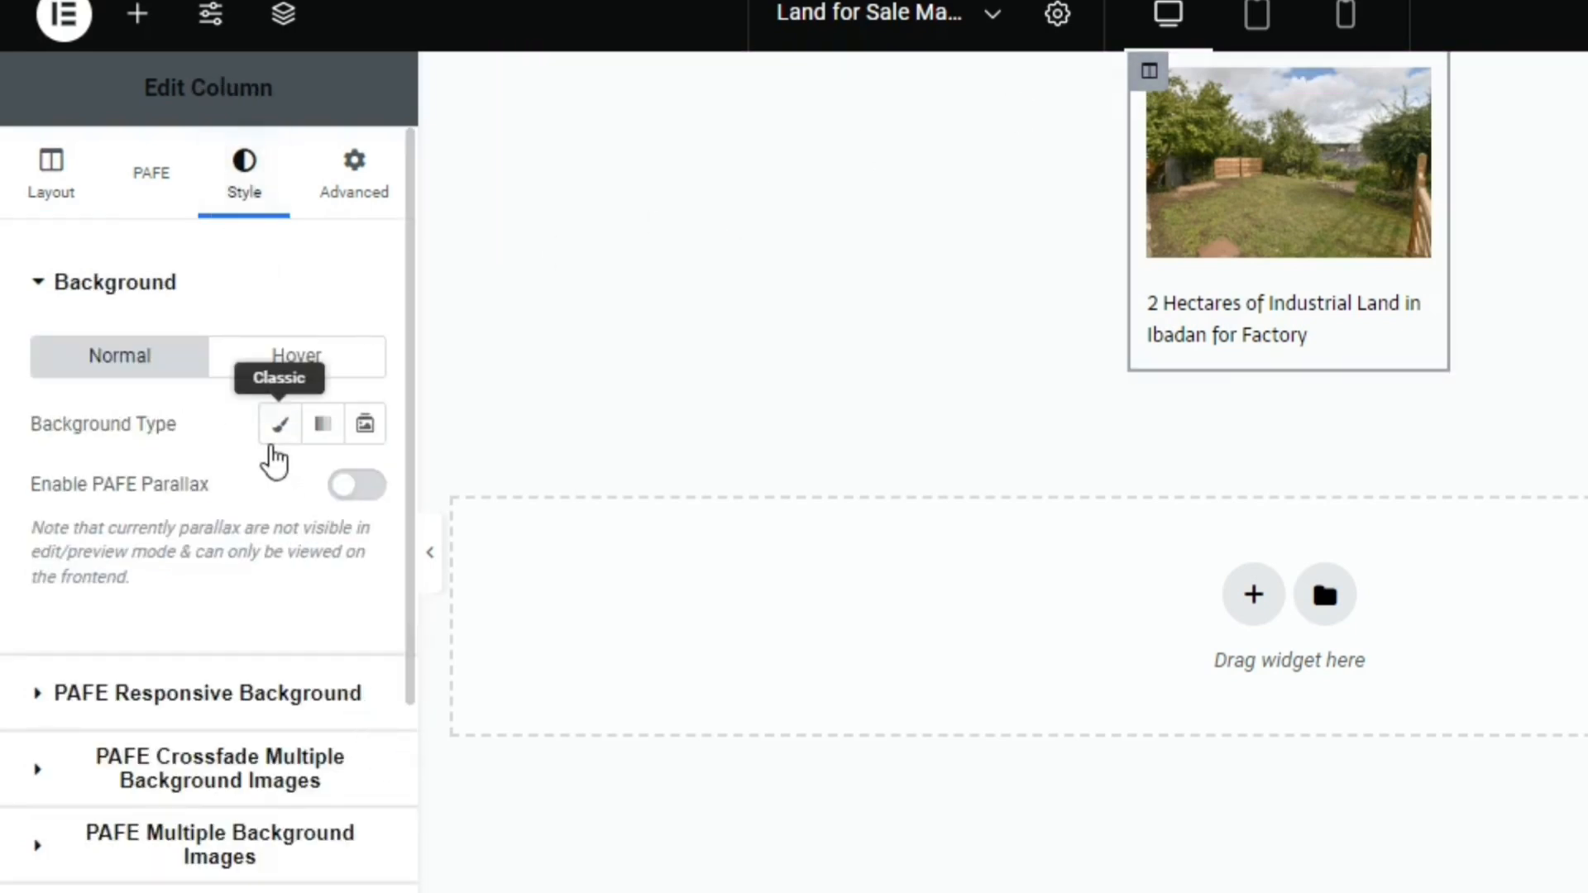
pyautogui.click(277, 438)
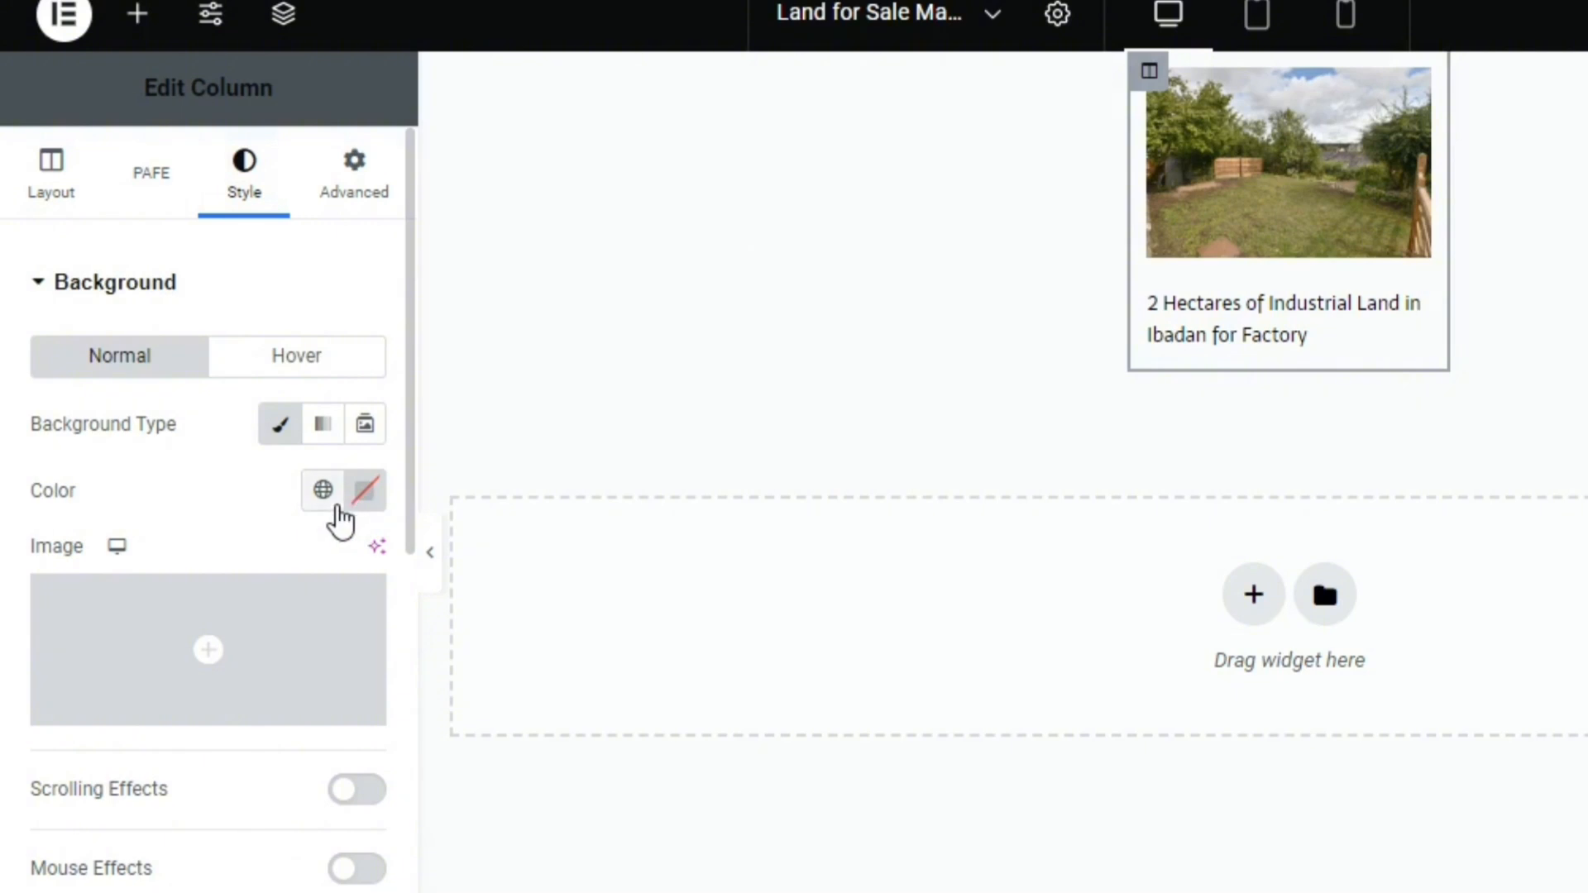
pyautogui.click(324, 493)
pyautogui.click(310, 885)
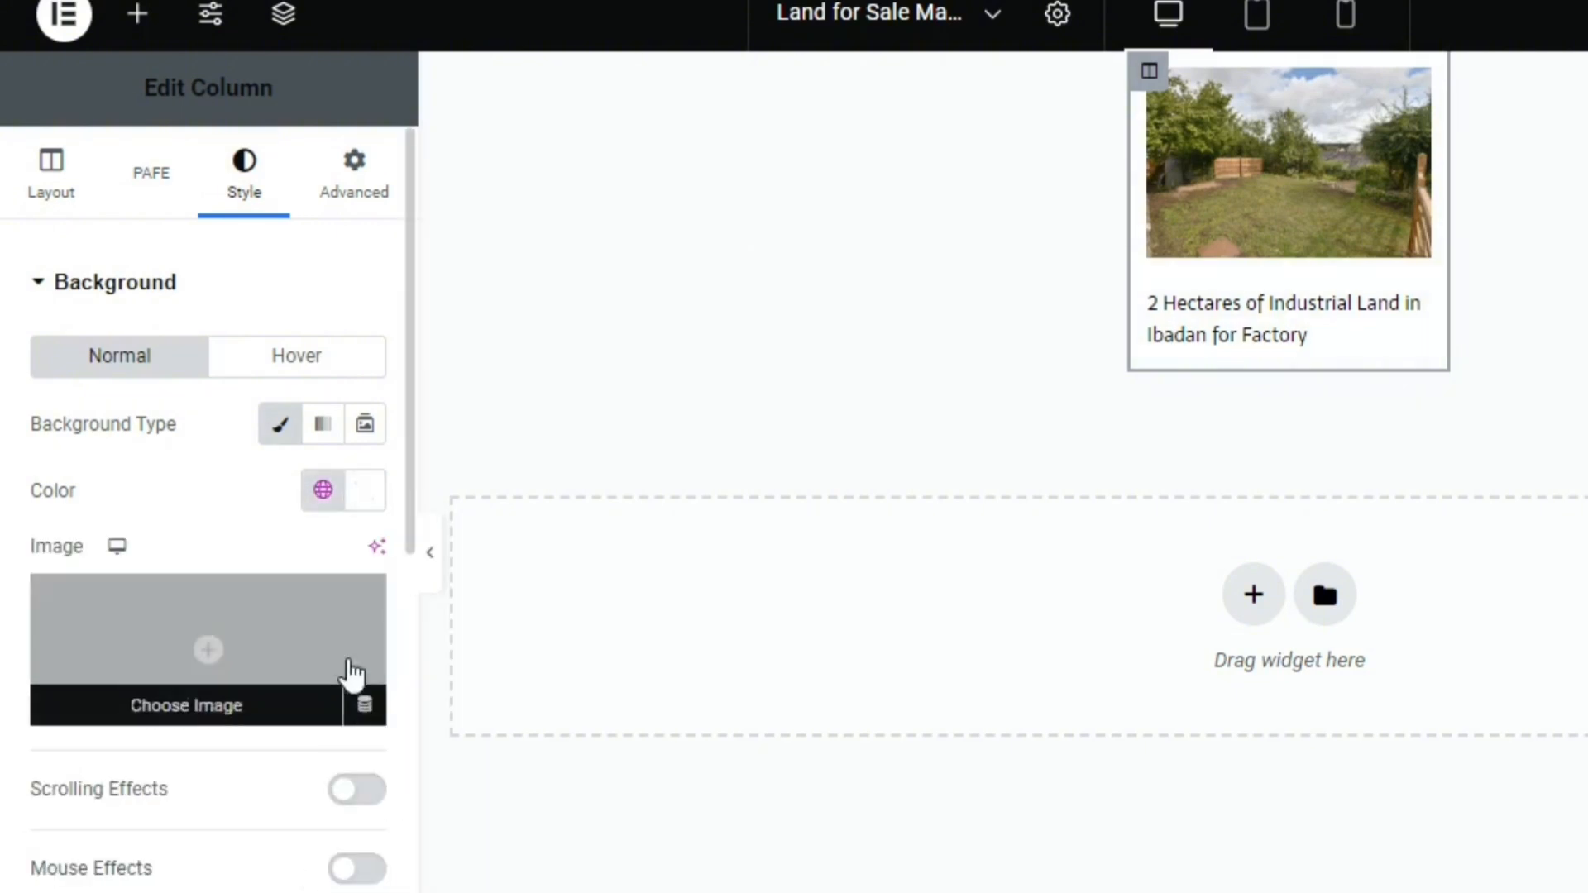
# Round the column's corners and add a box shadow in its border settings, and exit the map listing item to WordPress
pyautogui.scroll(-8, 412, 717)
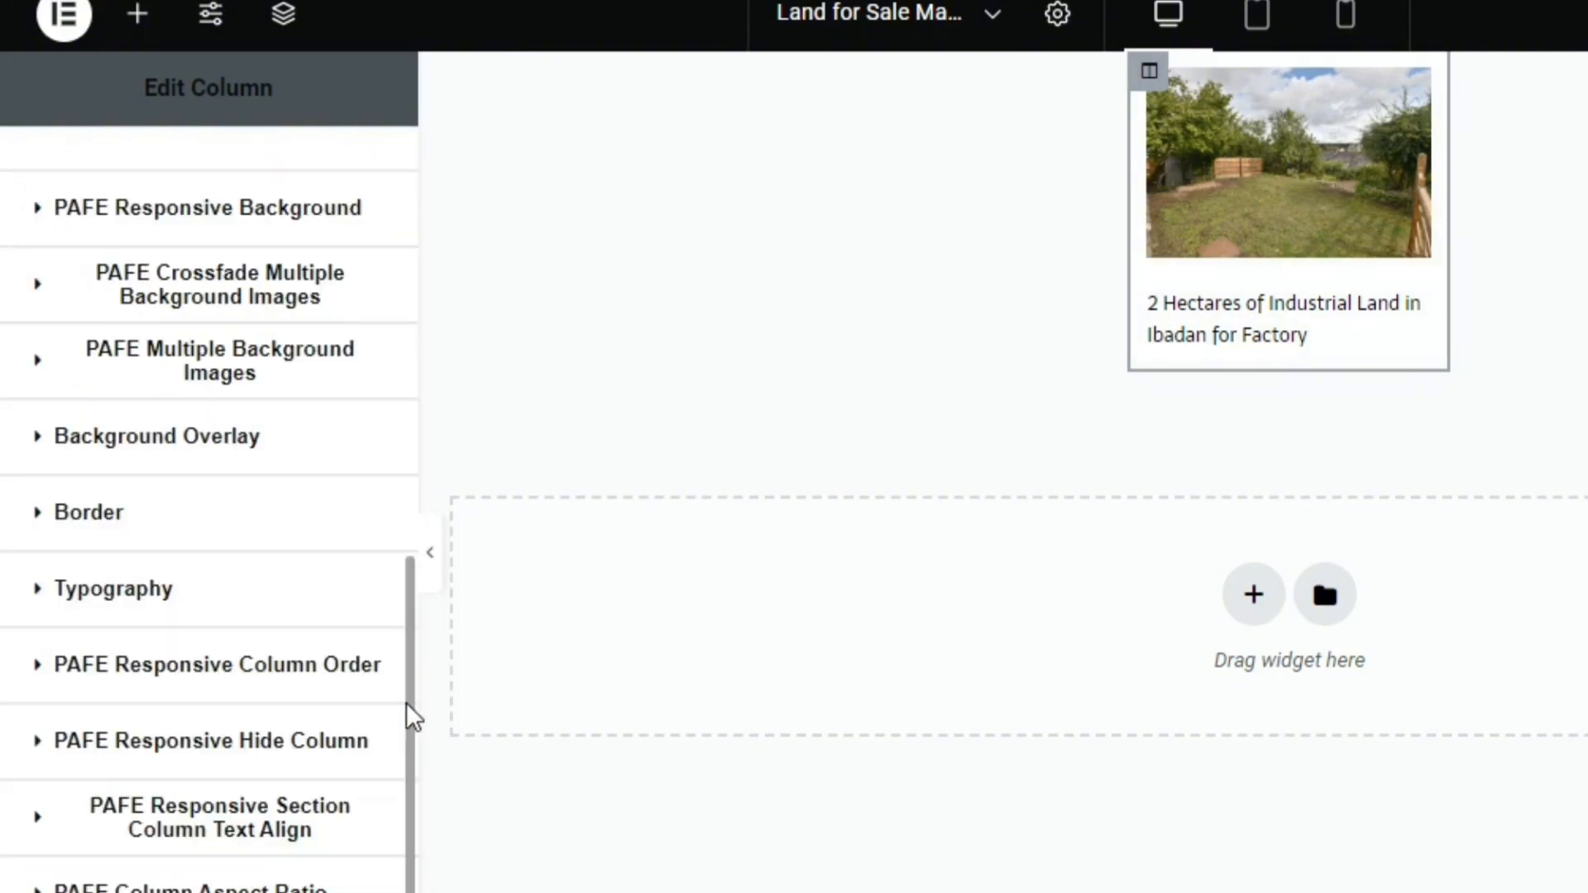
pyautogui.click(263, 534)
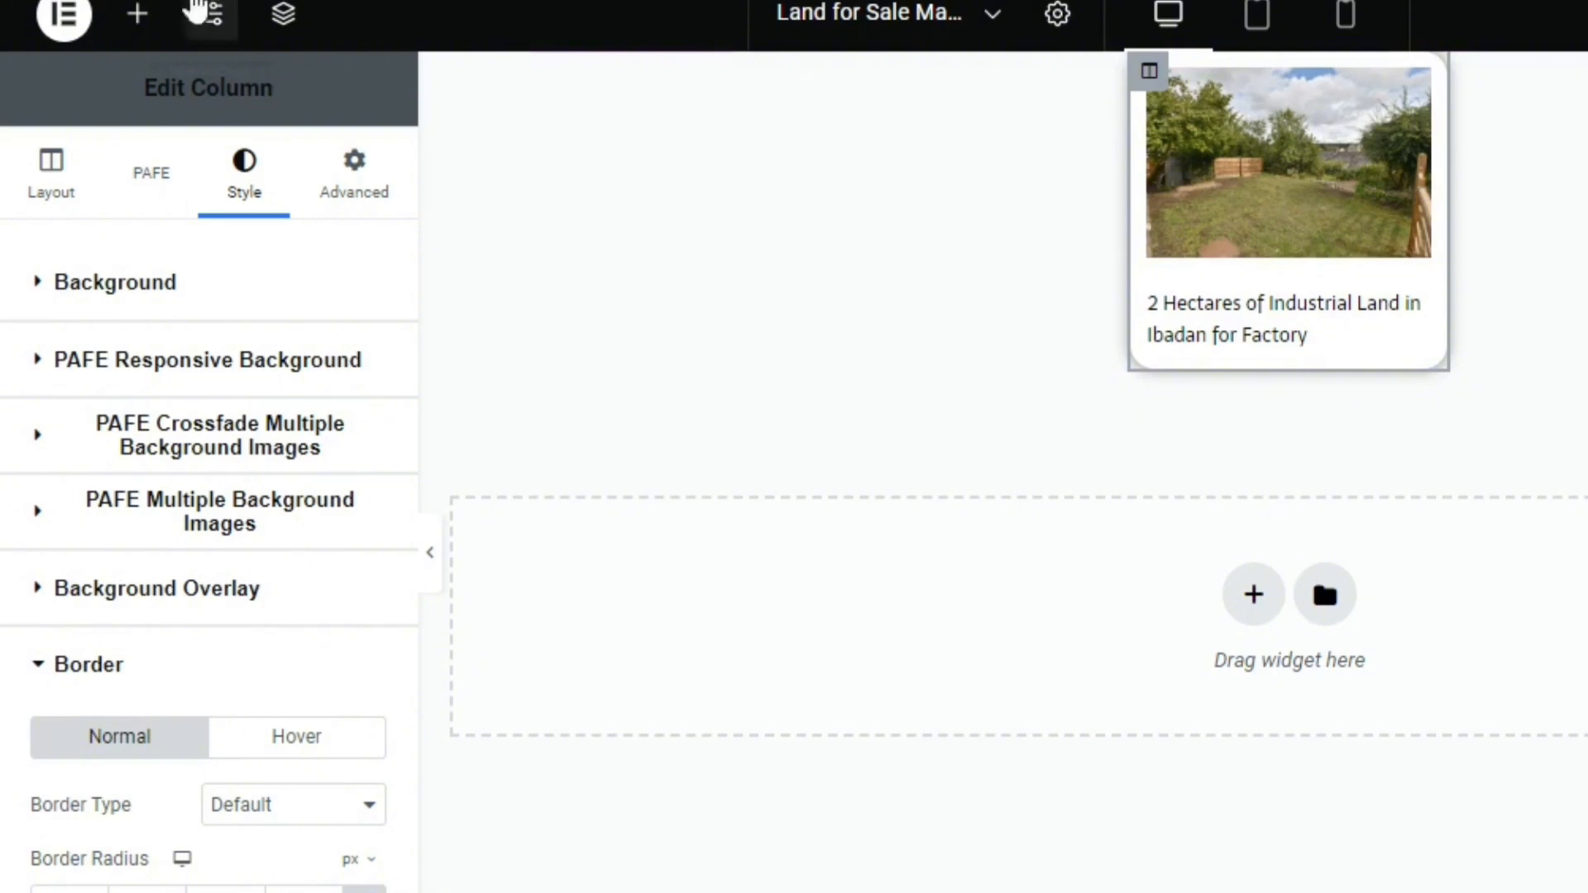
pyautogui.click(64, 14)
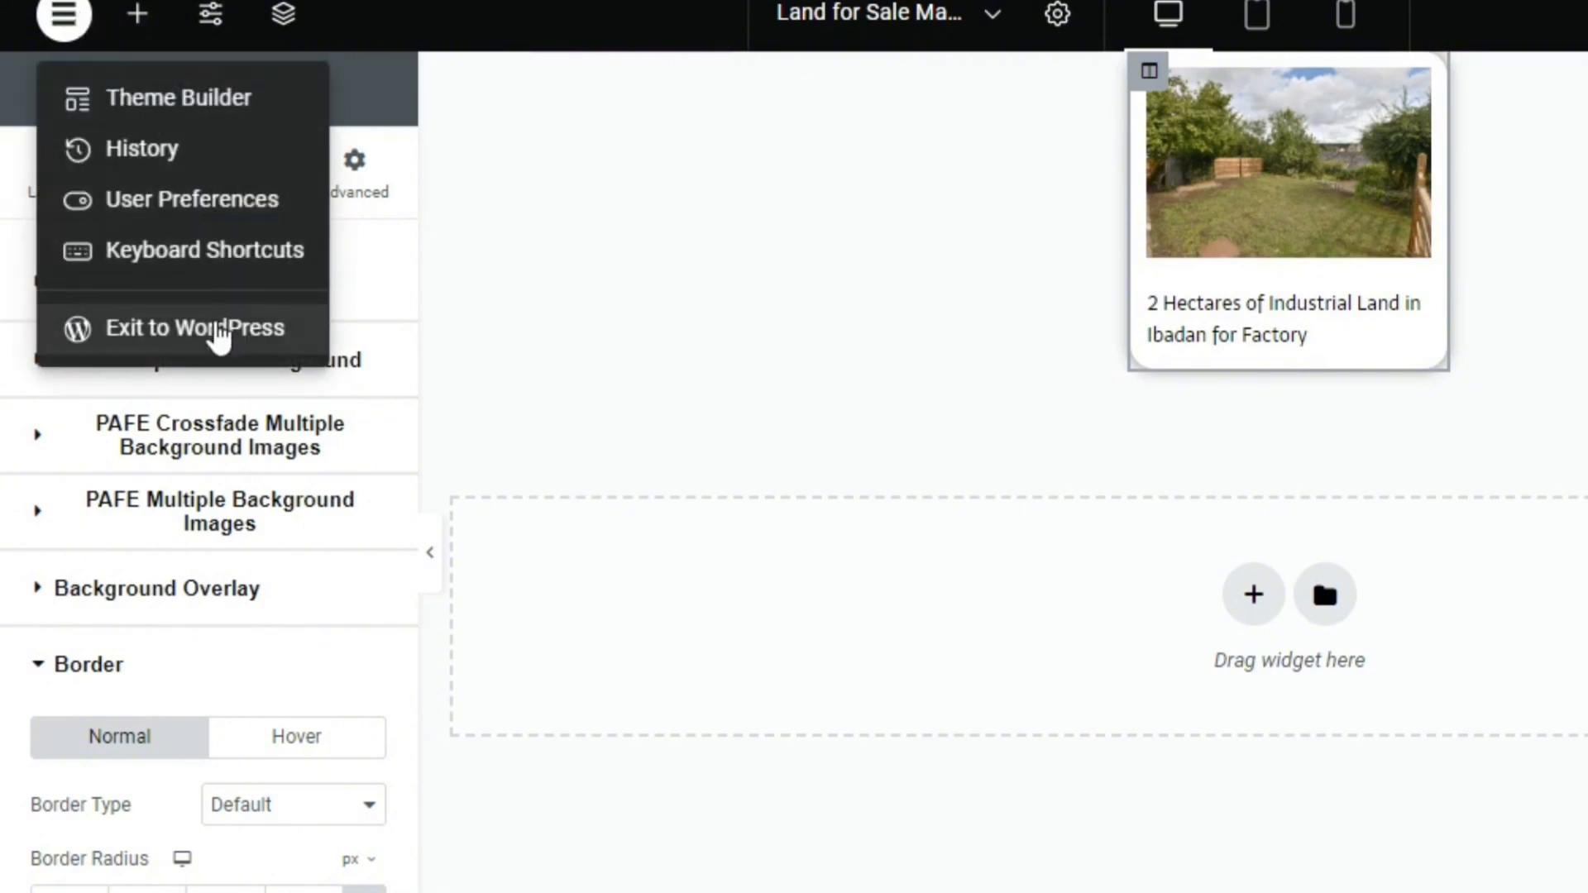
pyautogui.click(330, 344)
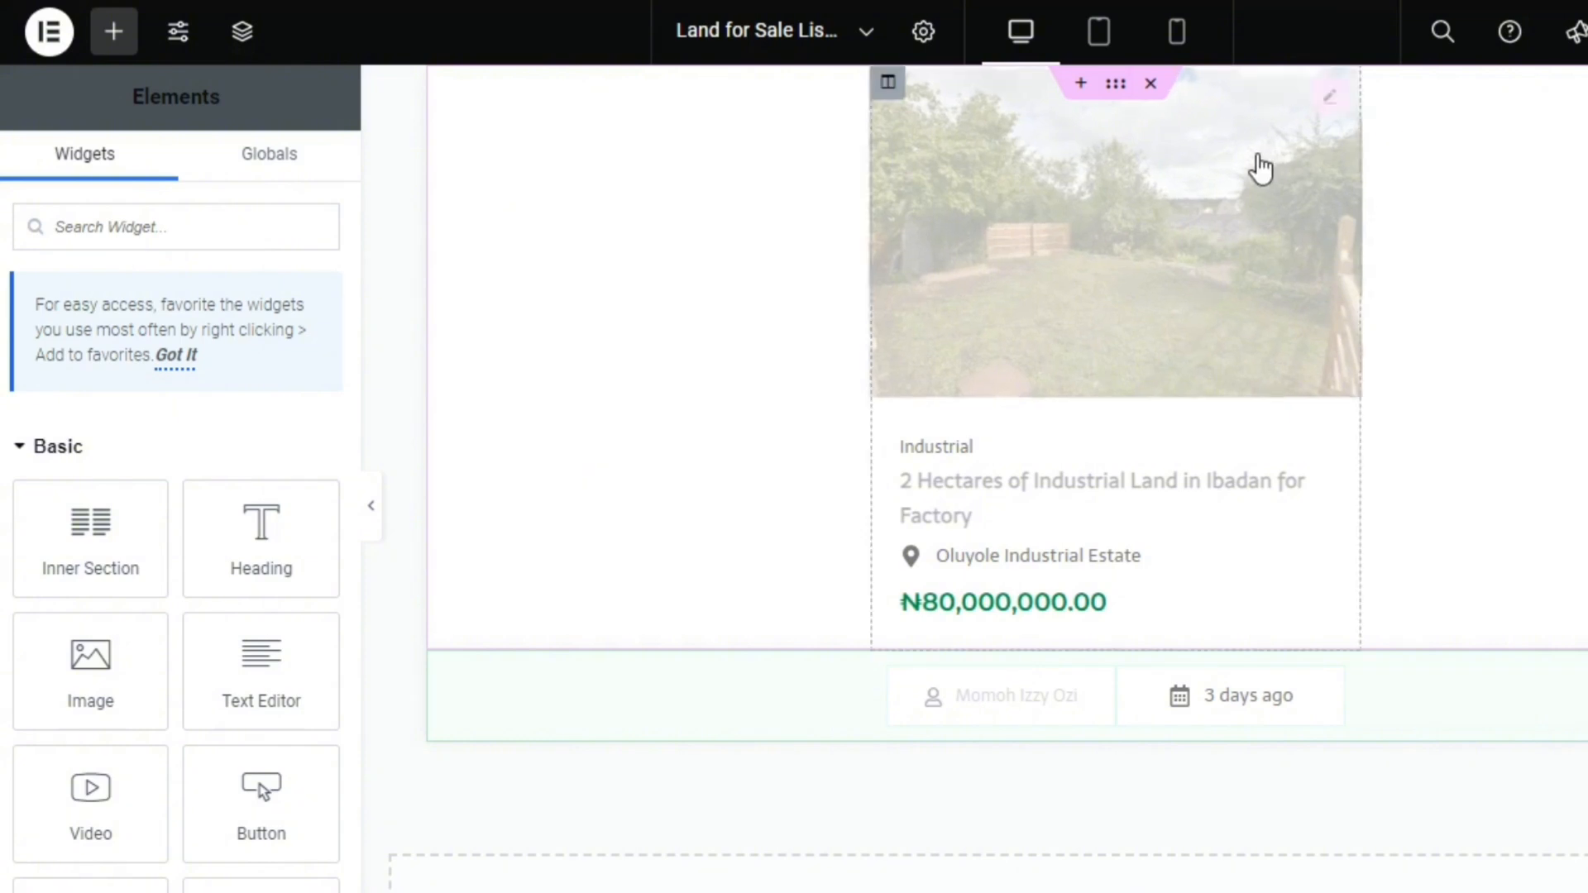
# In the existing Land for Sale listing item, clear the image's dynamic source and reassign Featured Image to it
pyautogui.click(1340, 103)
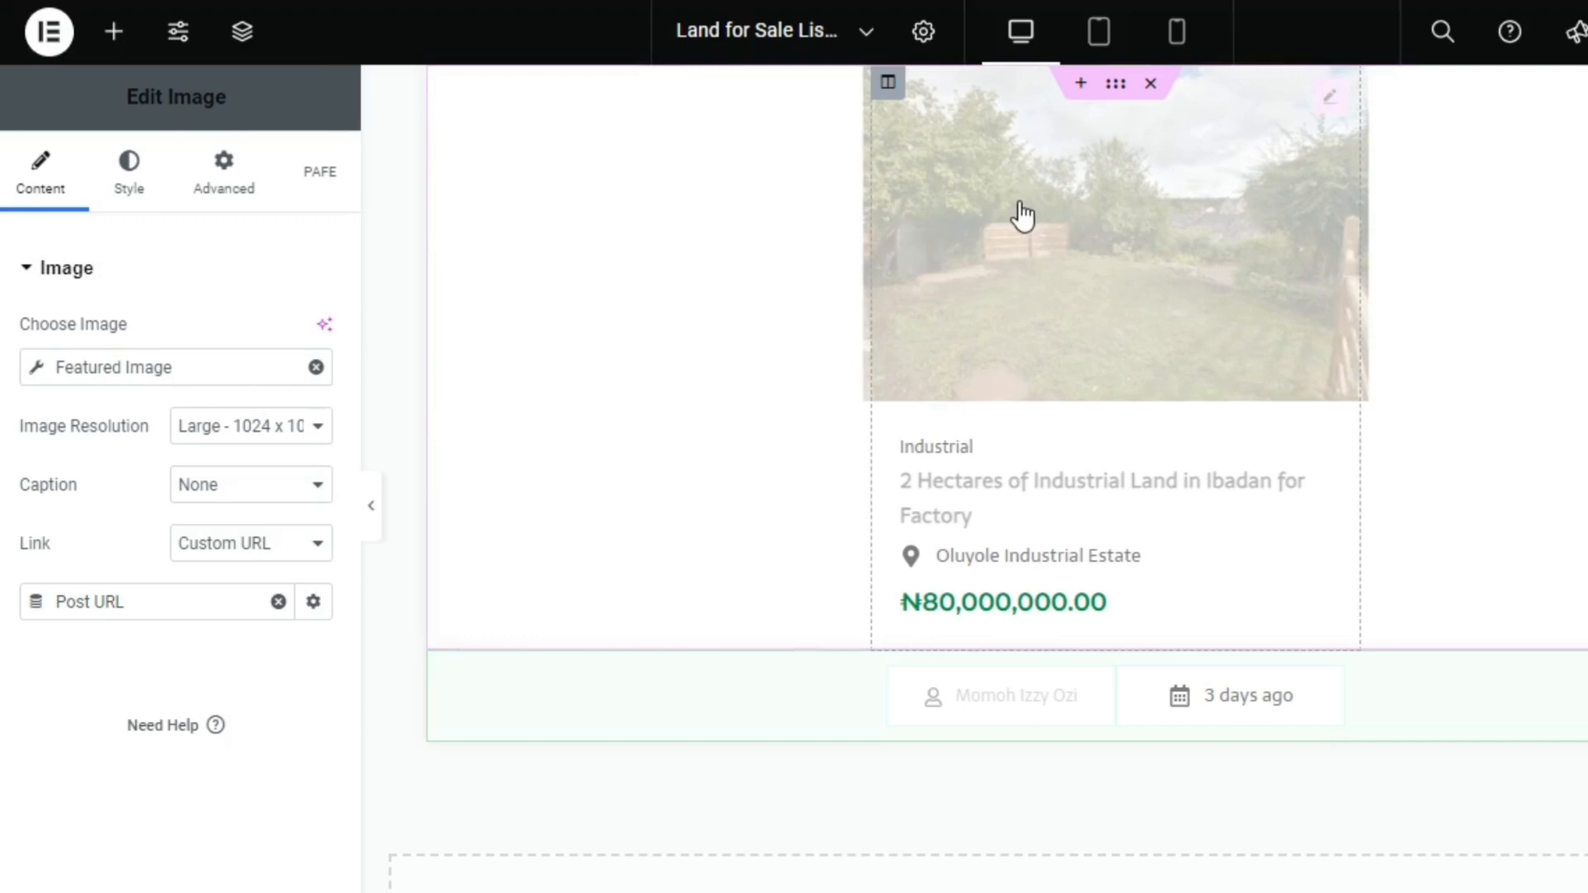
pyautogui.click(317, 368)
pyautogui.click(312, 457)
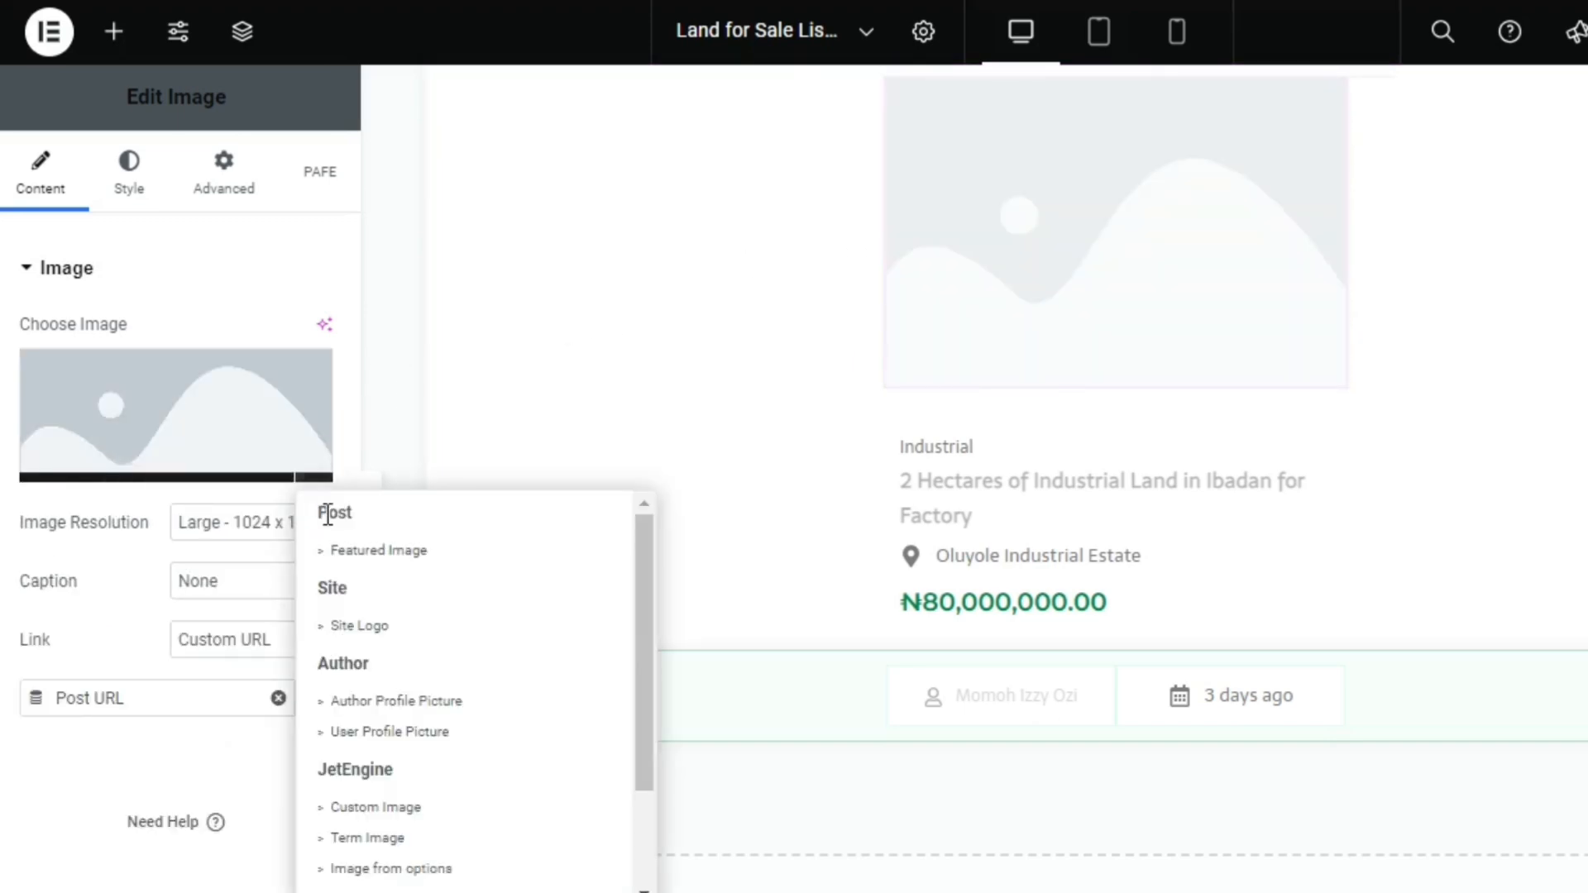
pyautogui.click(379, 550)
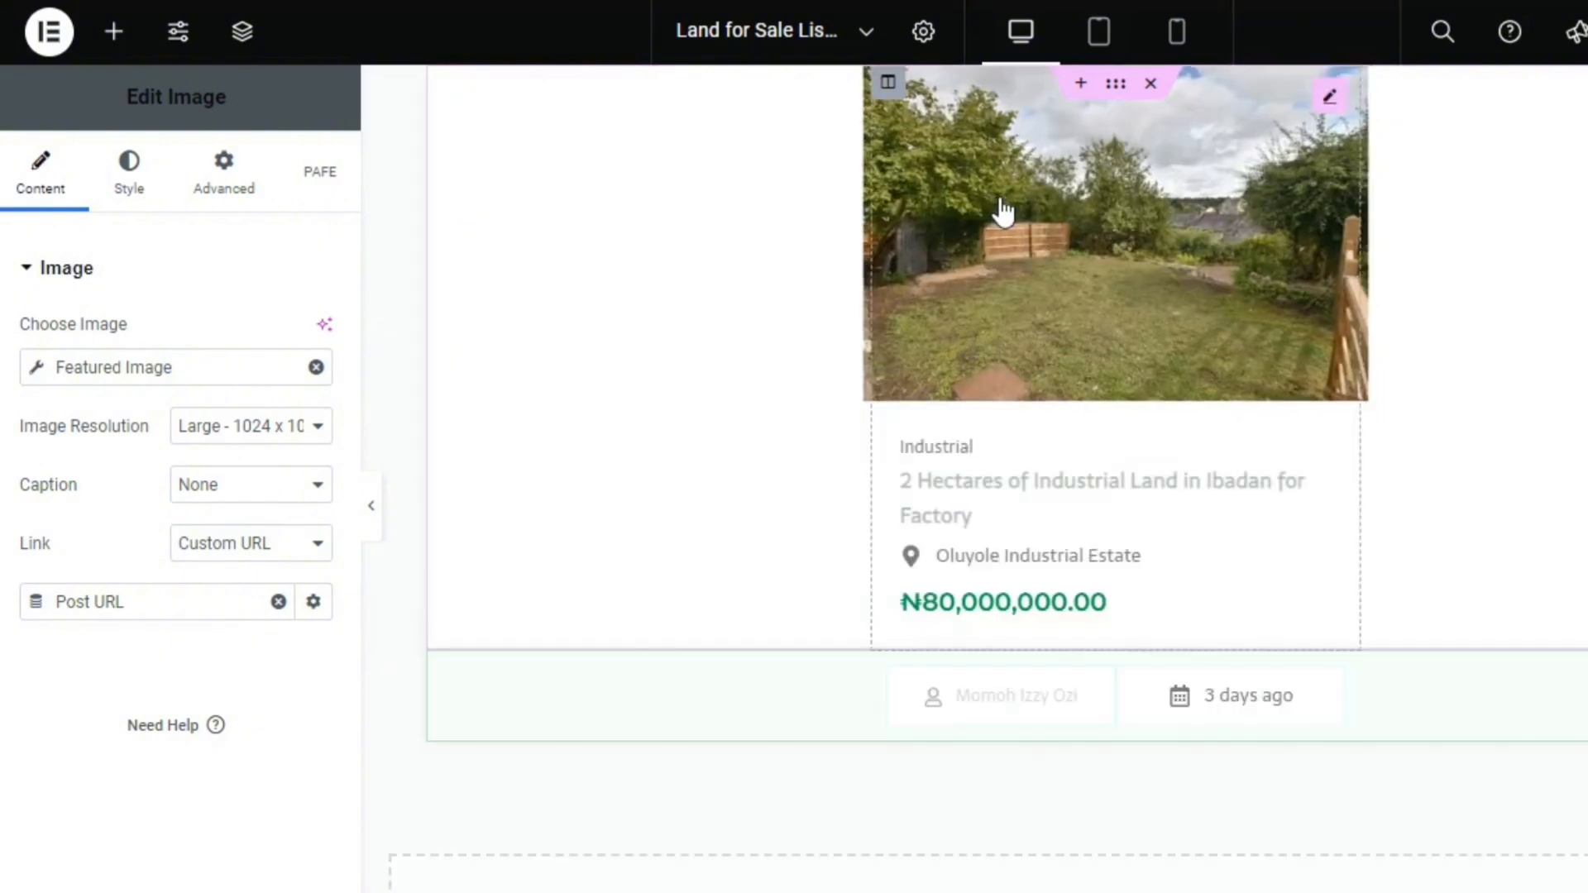
# Inspect the land use type terms, and clear the title link's dynamic label and reassign Post Title to it
pyautogui.click(990, 444)
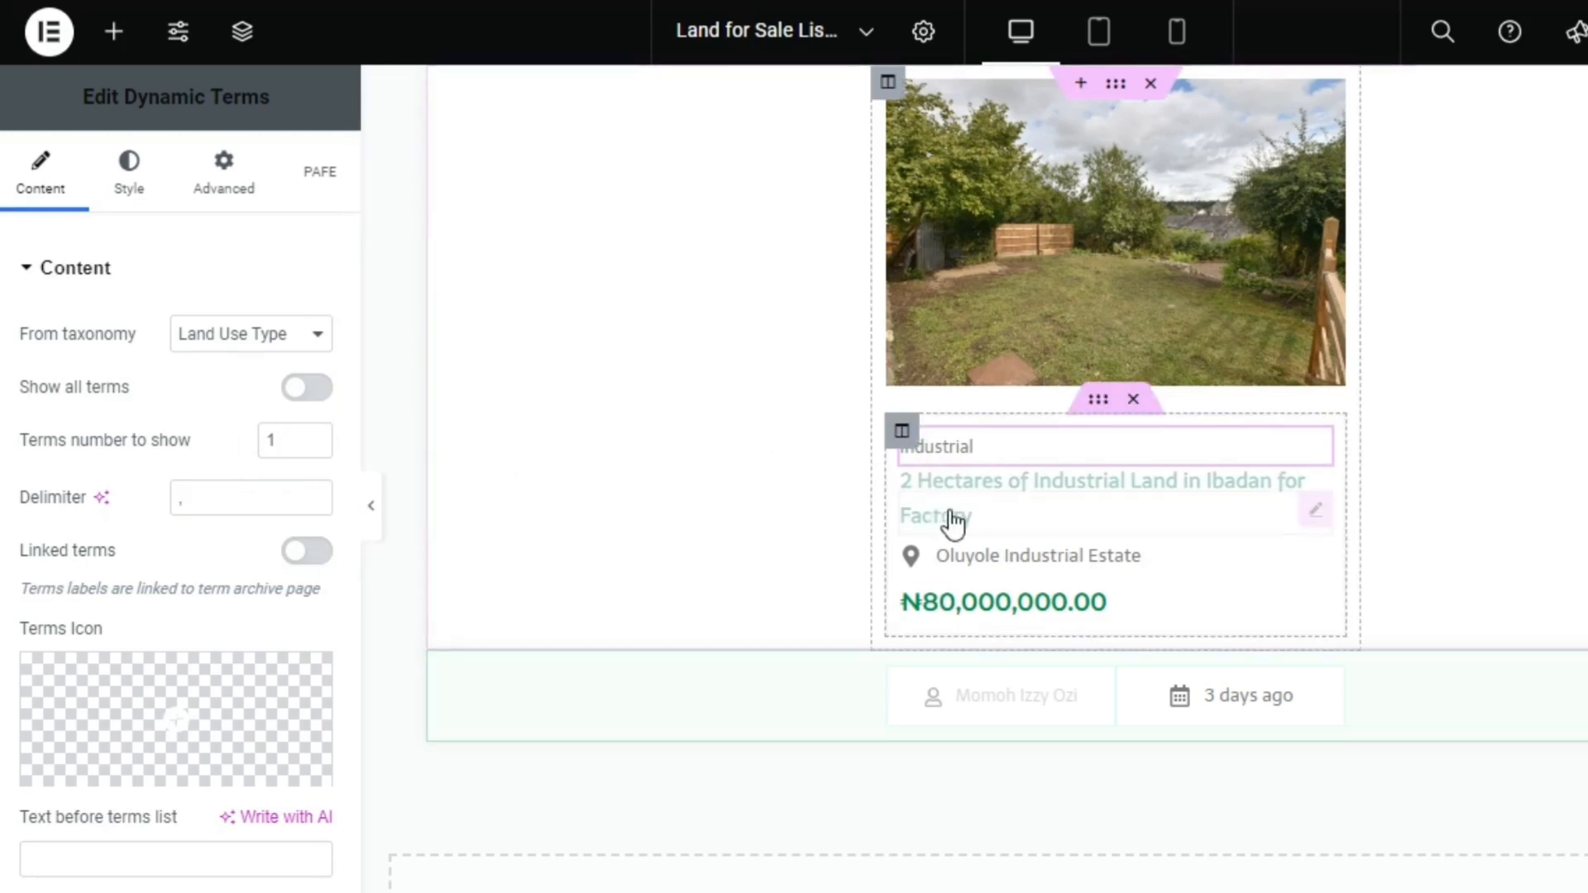
pyautogui.click(1314, 511)
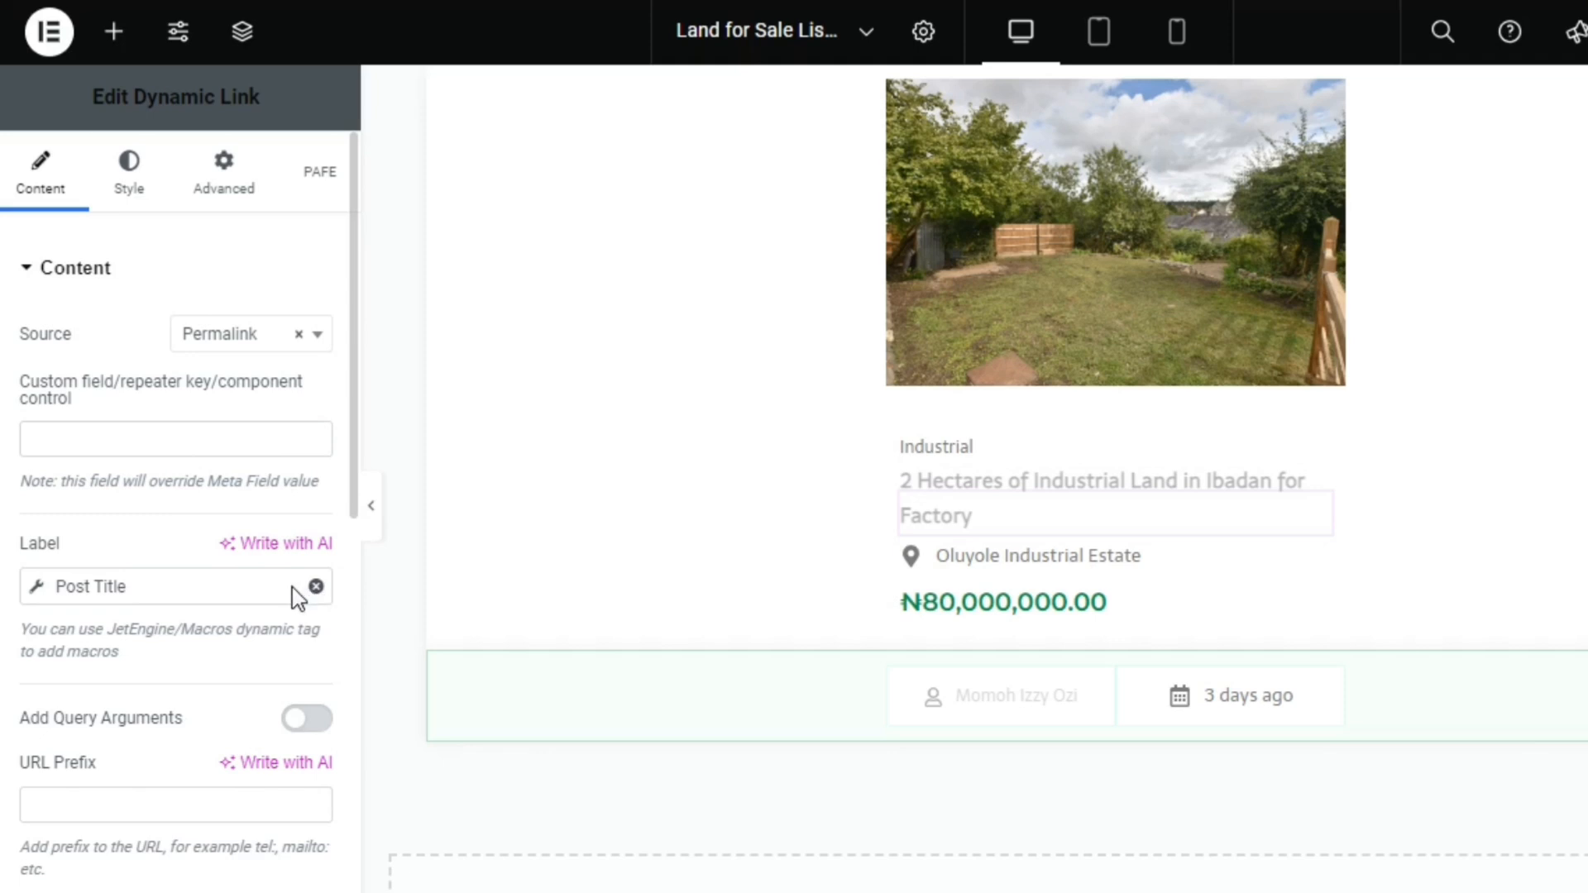
pyautogui.click(315, 588)
pyautogui.click(314, 589)
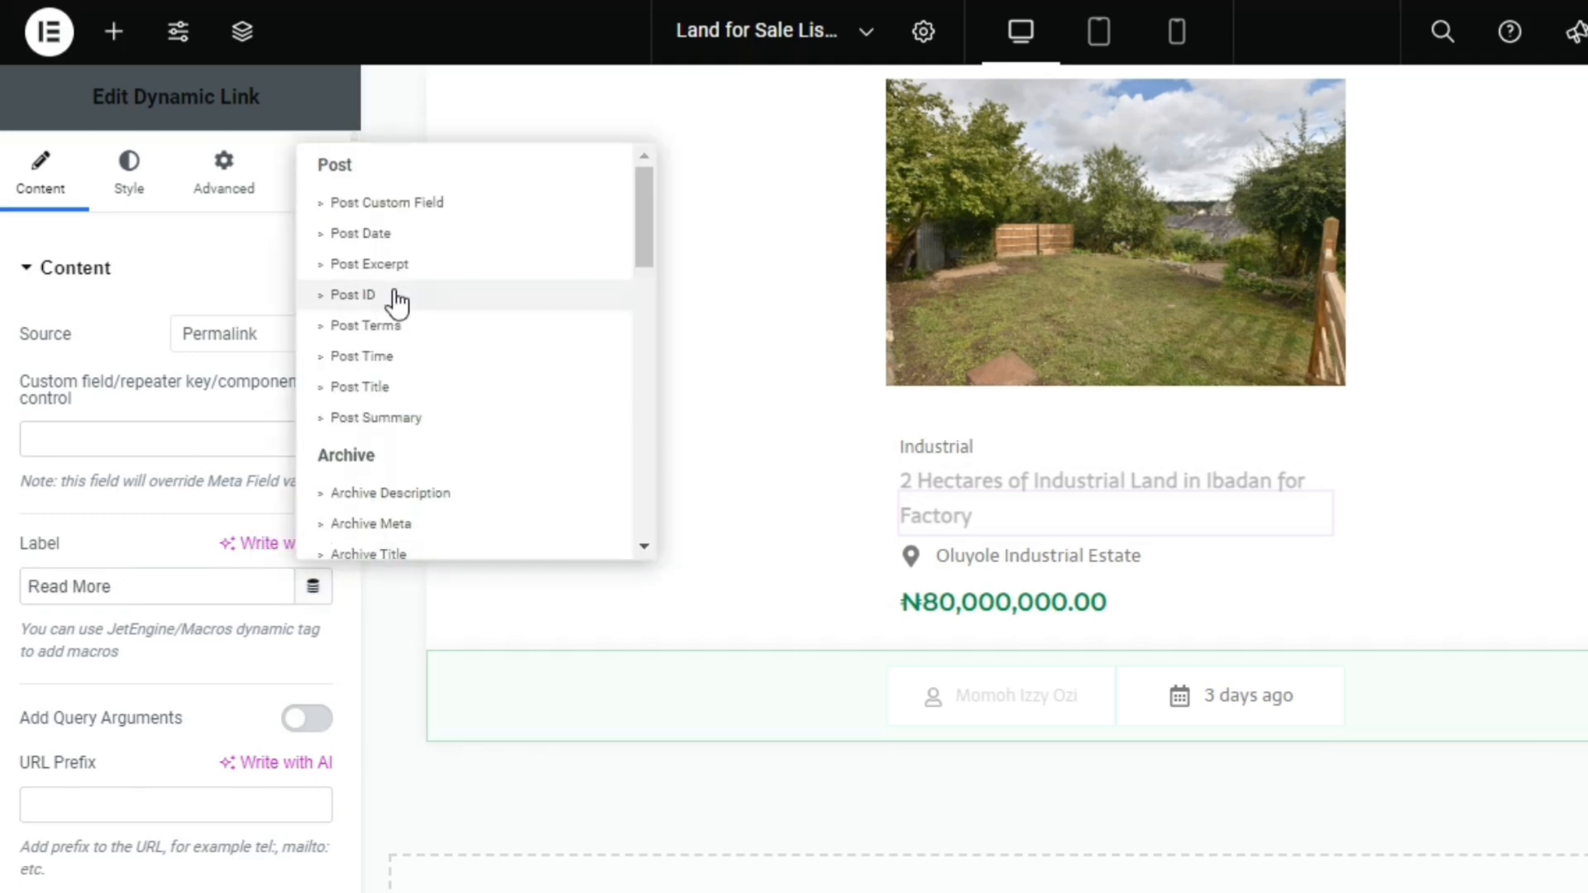
pyautogui.click(390, 392)
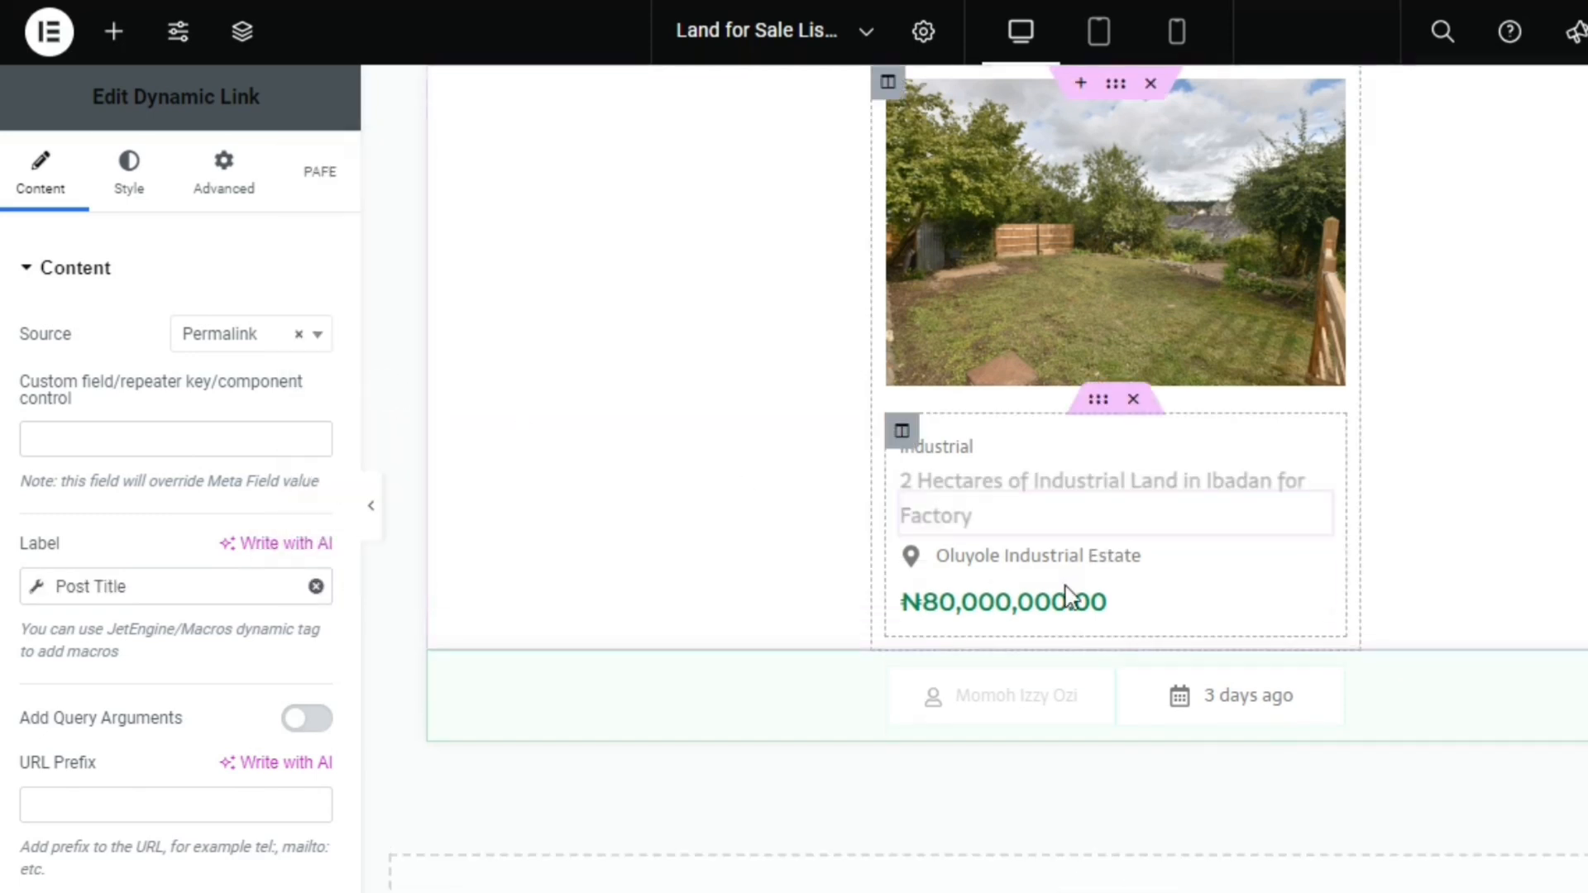
# Examine the source and meta field settings of the address and price fields, and the author and date icon lists
pyautogui.click(1156, 560)
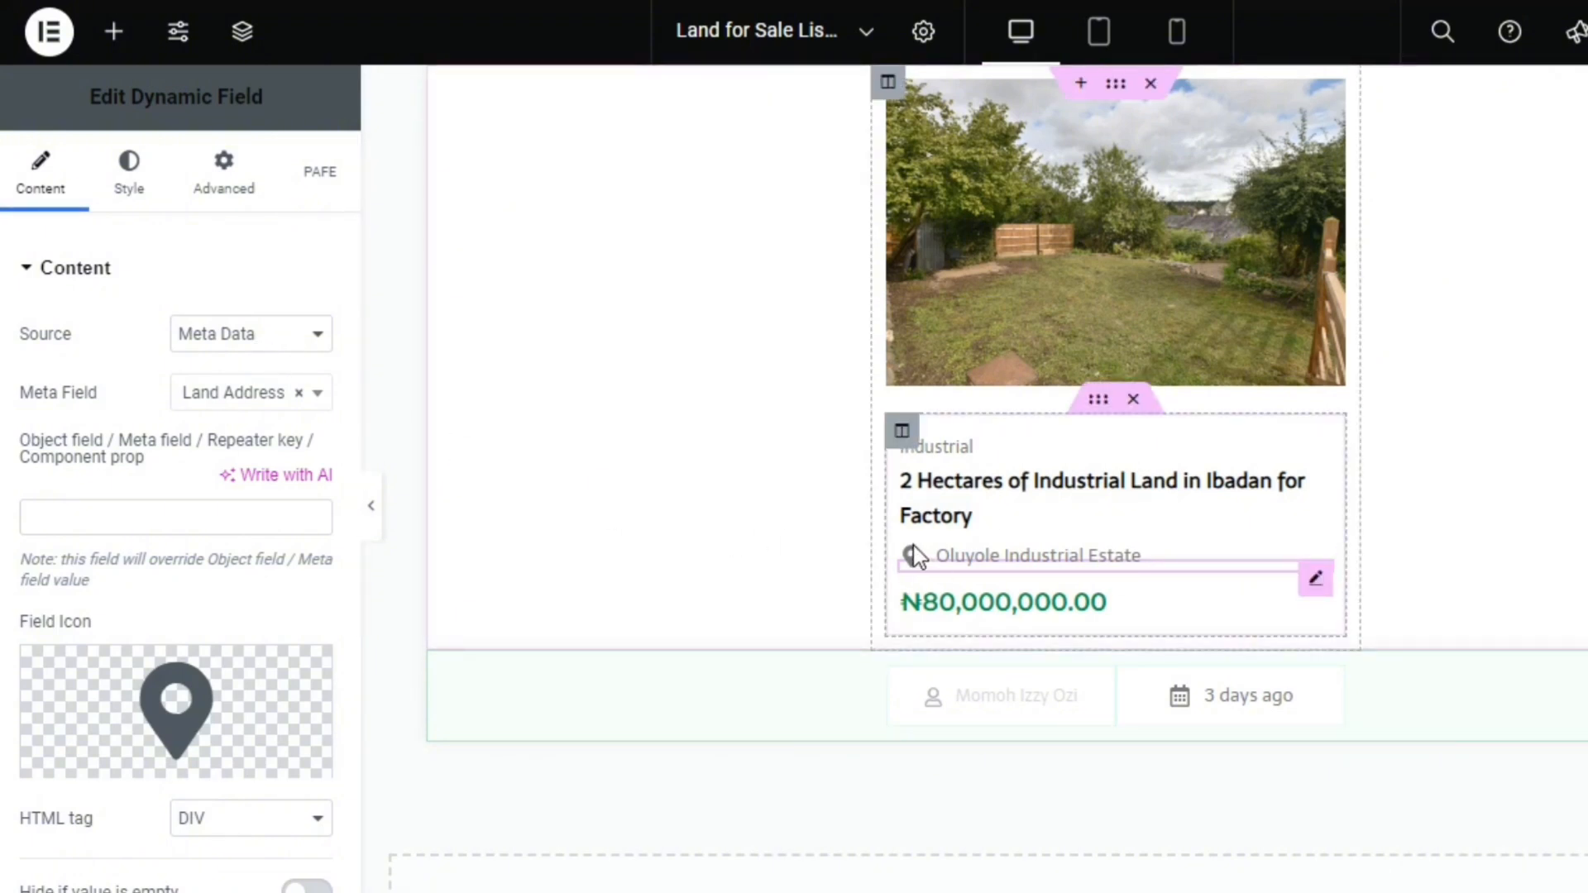
pyautogui.click(234, 339)
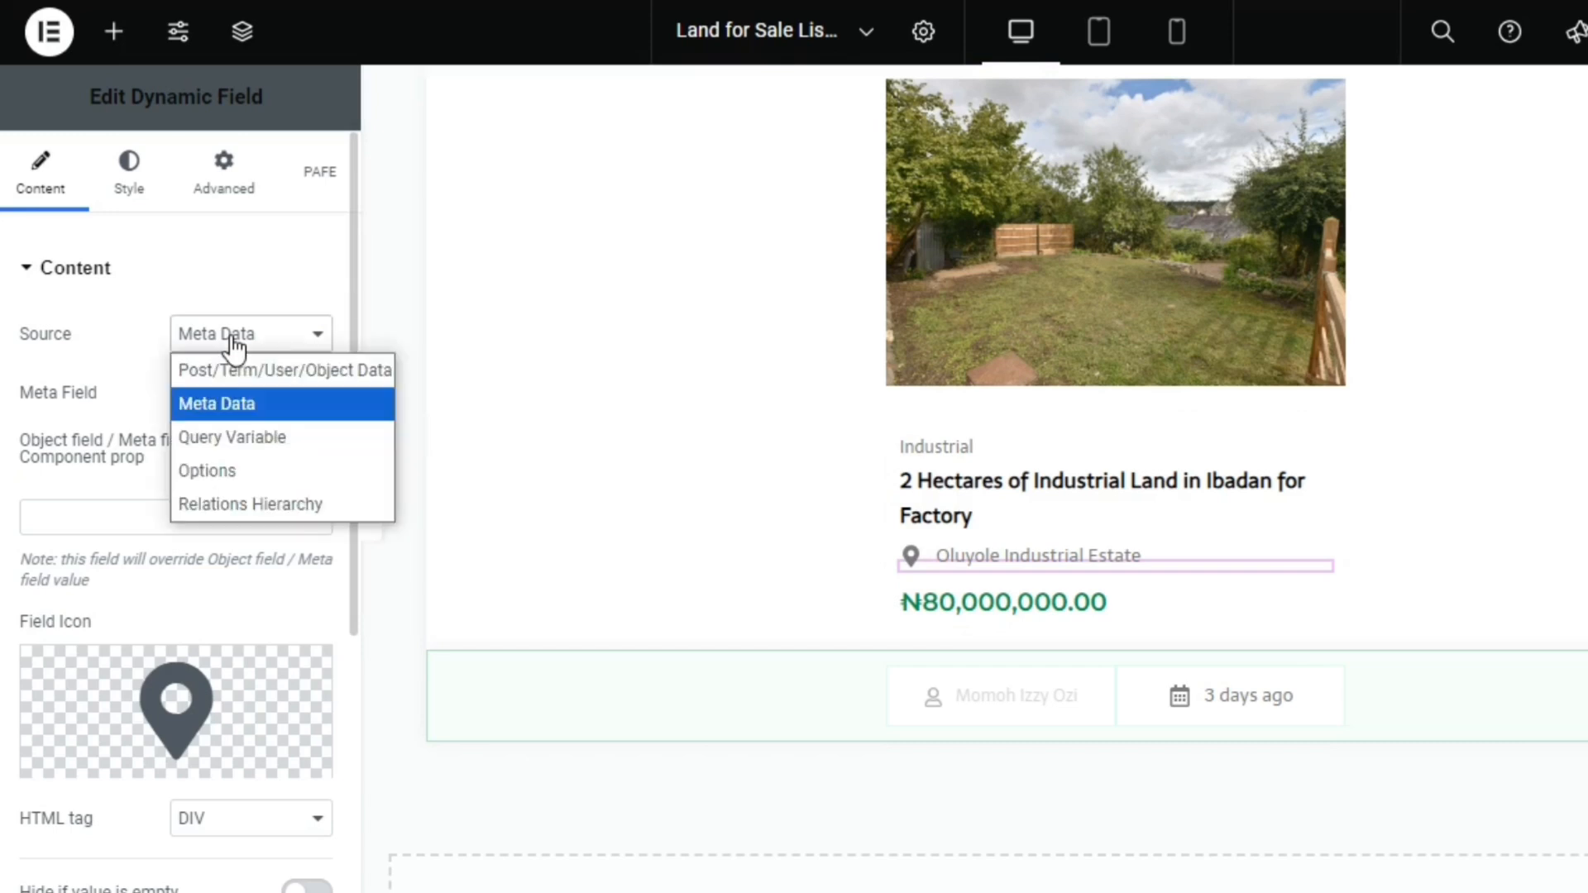
pyautogui.click(131, 392)
pyautogui.click(245, 420)
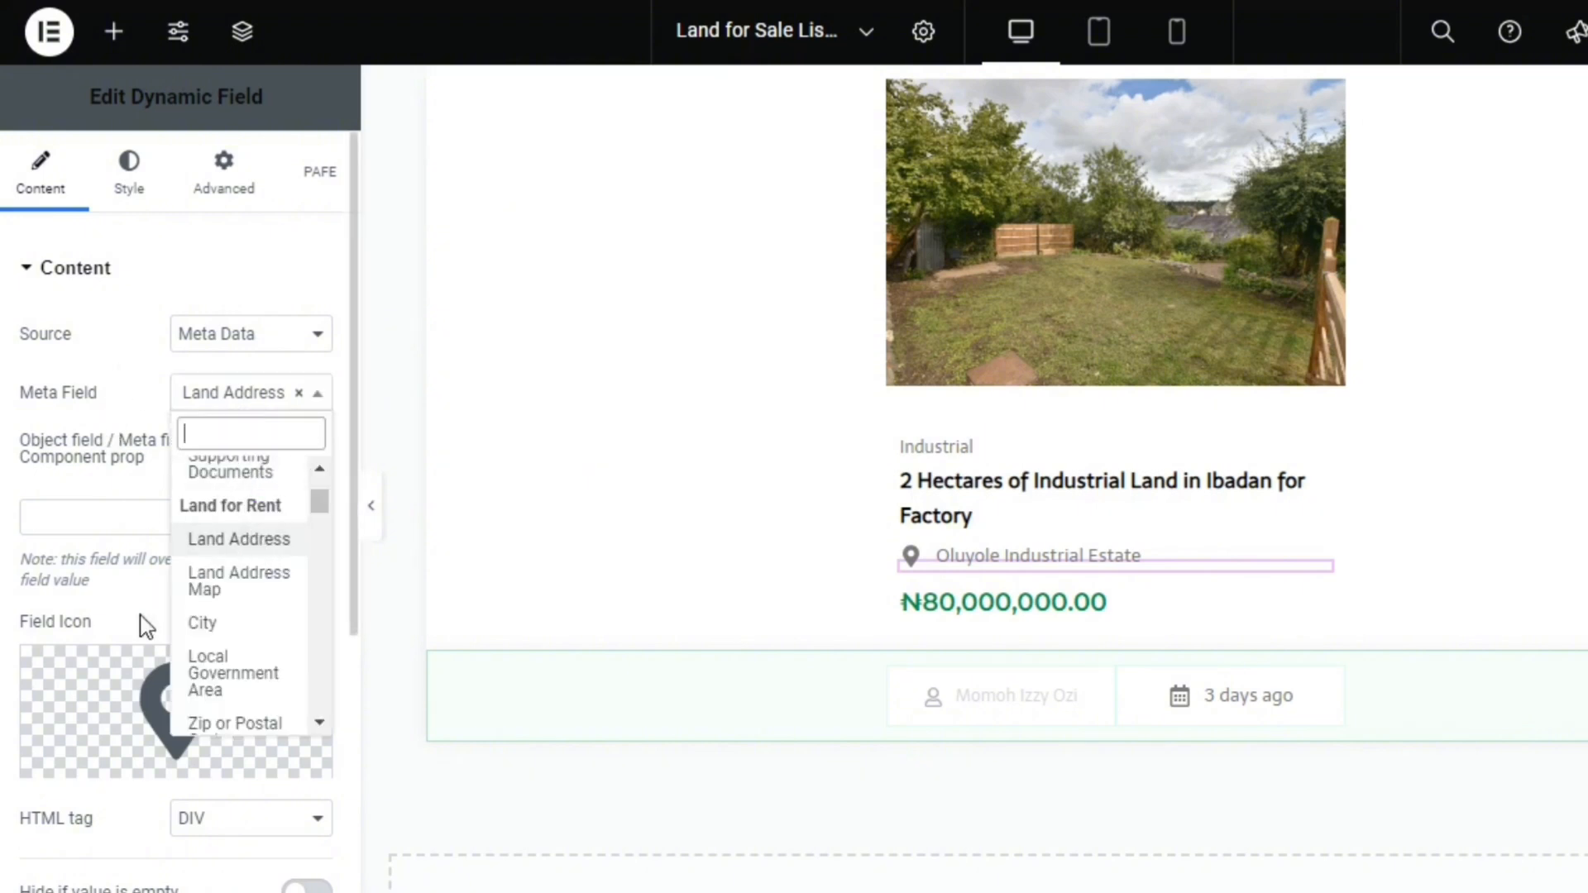
pyautogui.click(146, 576)
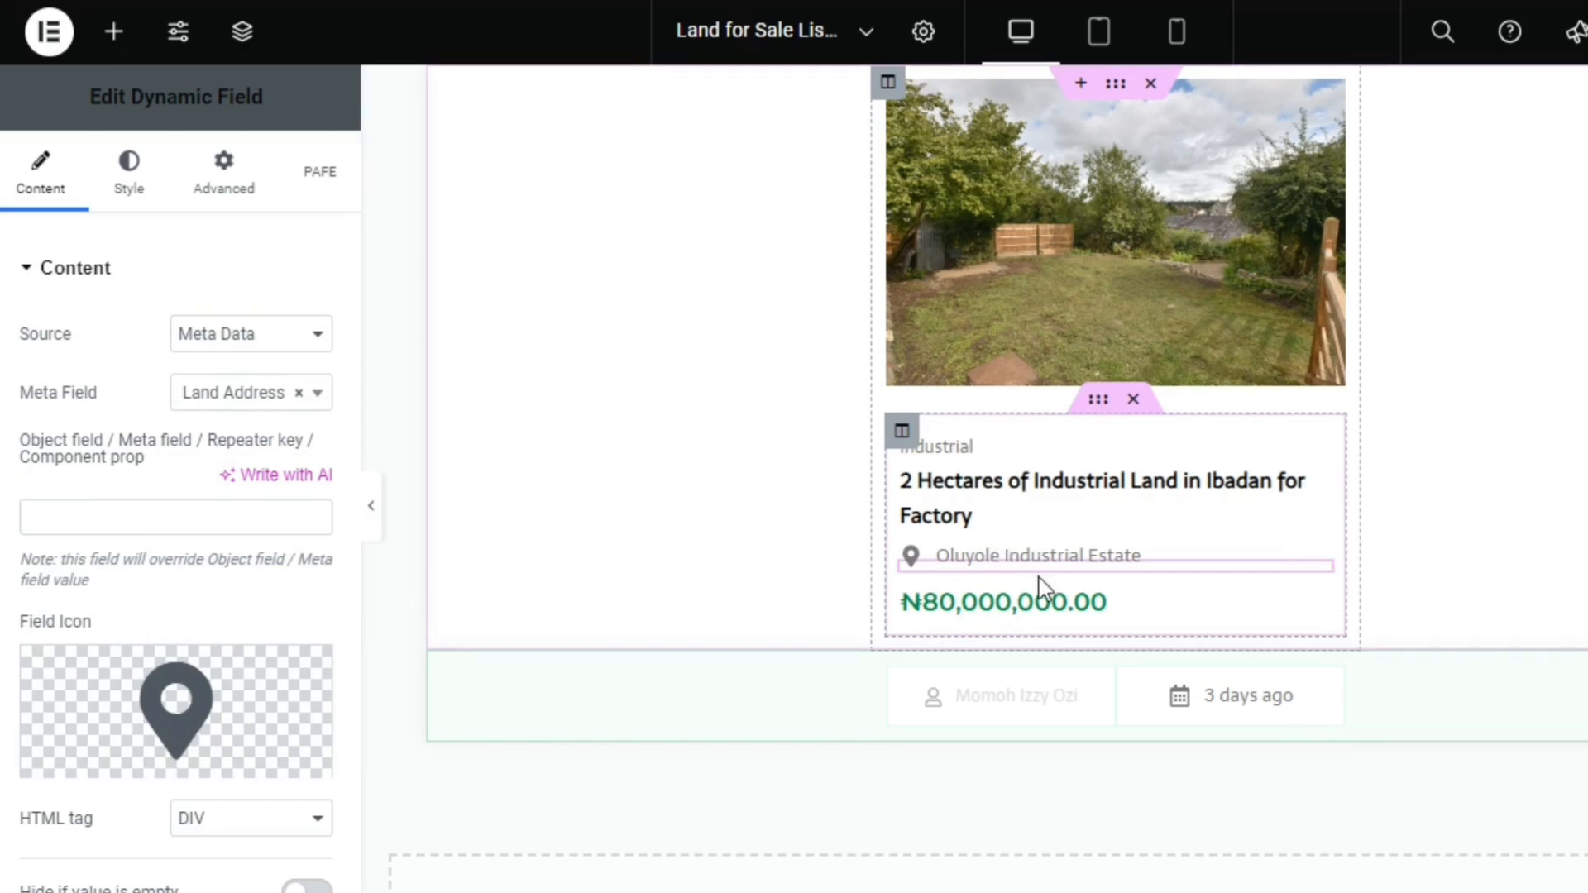
pyautogui.click(1172, 614)
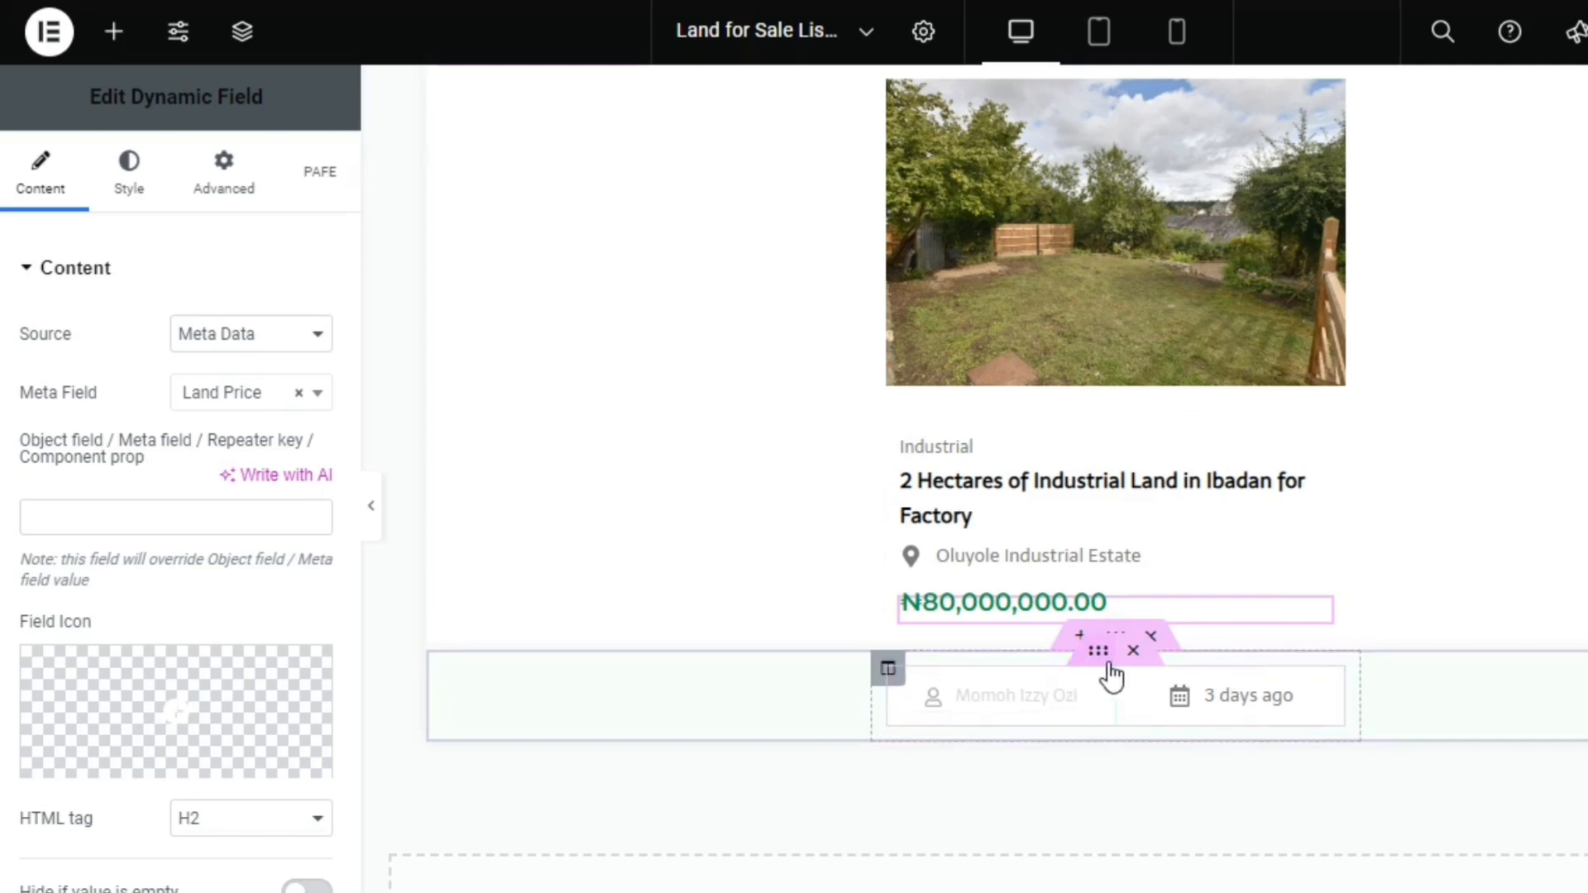
pyautogui.click(1091, 717)
pyautogui.click(207, 452)
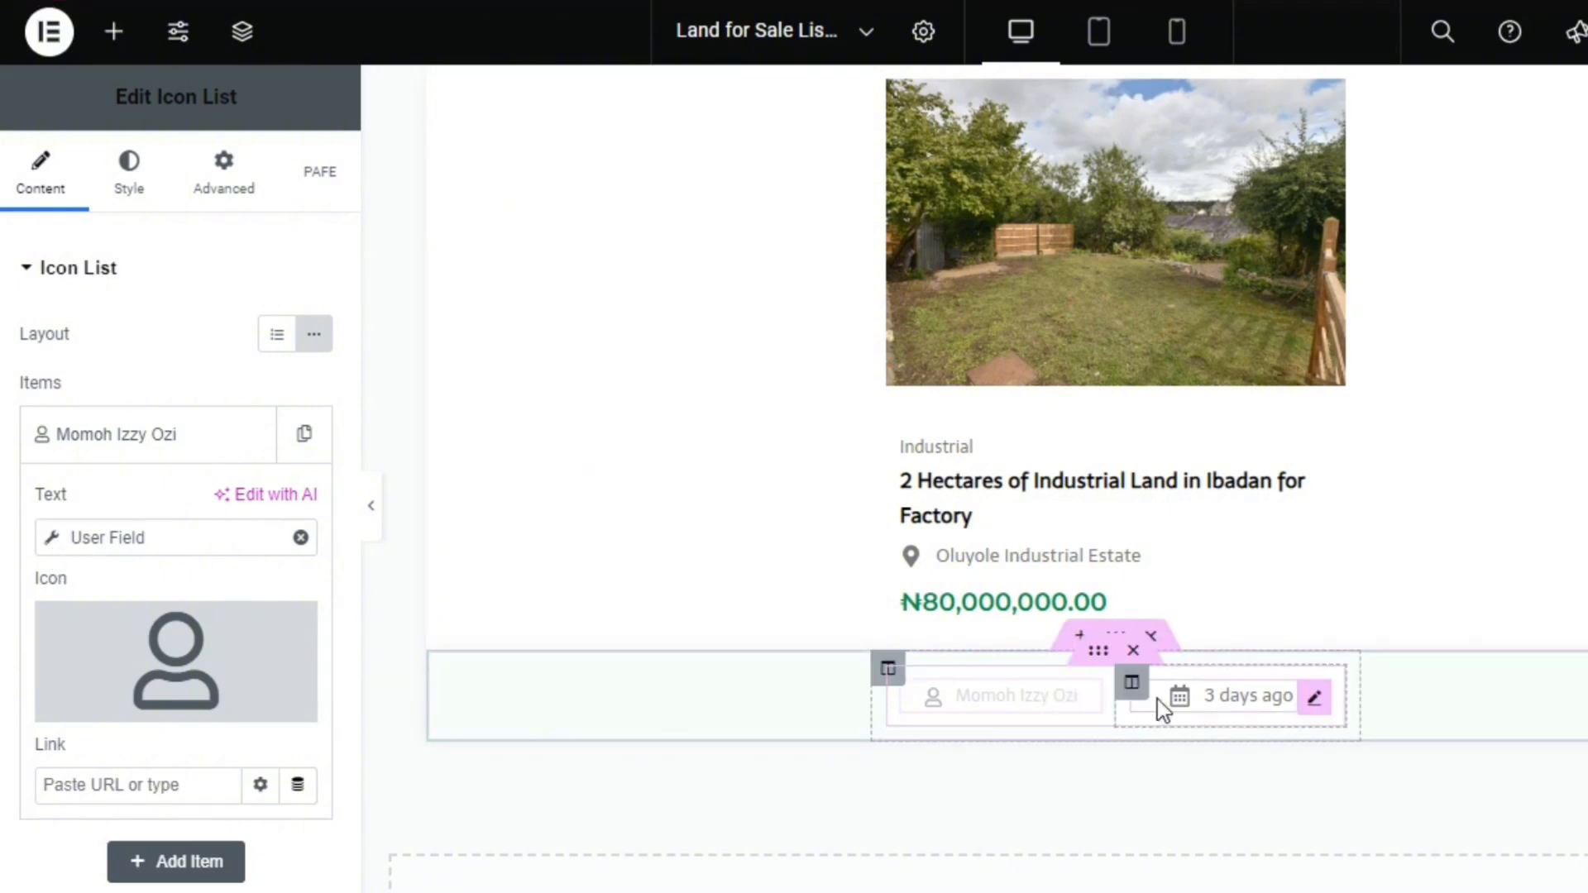
pyautogui.click(1315, 699)
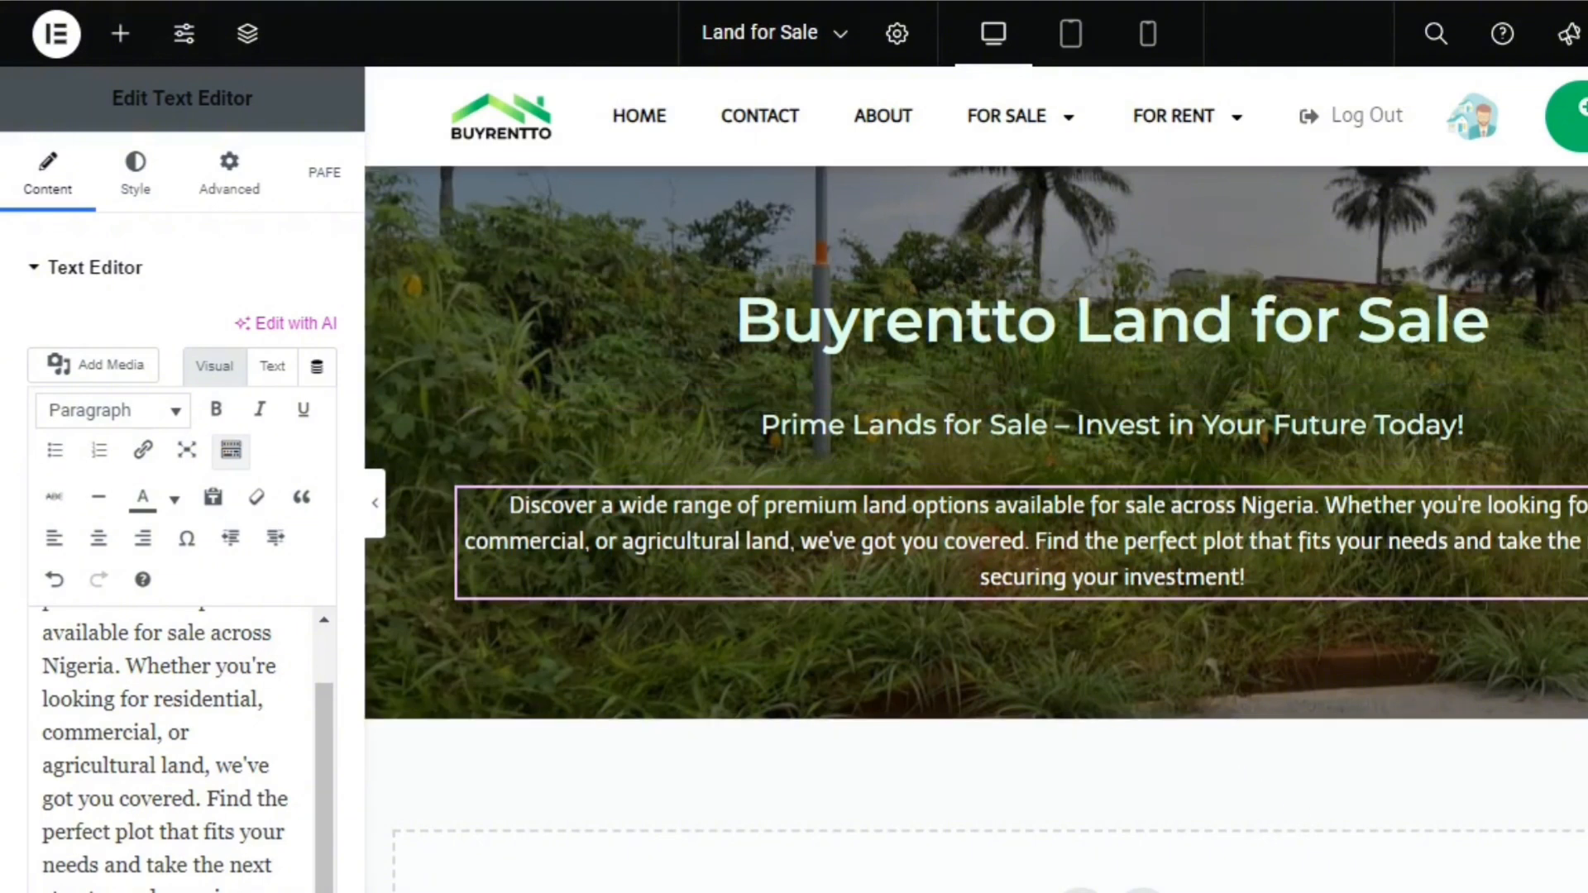
# Add a two-column section with a narrow first column and a wide second column below the Land for Sale page's hero
pyautogui.scroll(-2, 976, 529)
pyautogui.scroll(2, 976, 529)
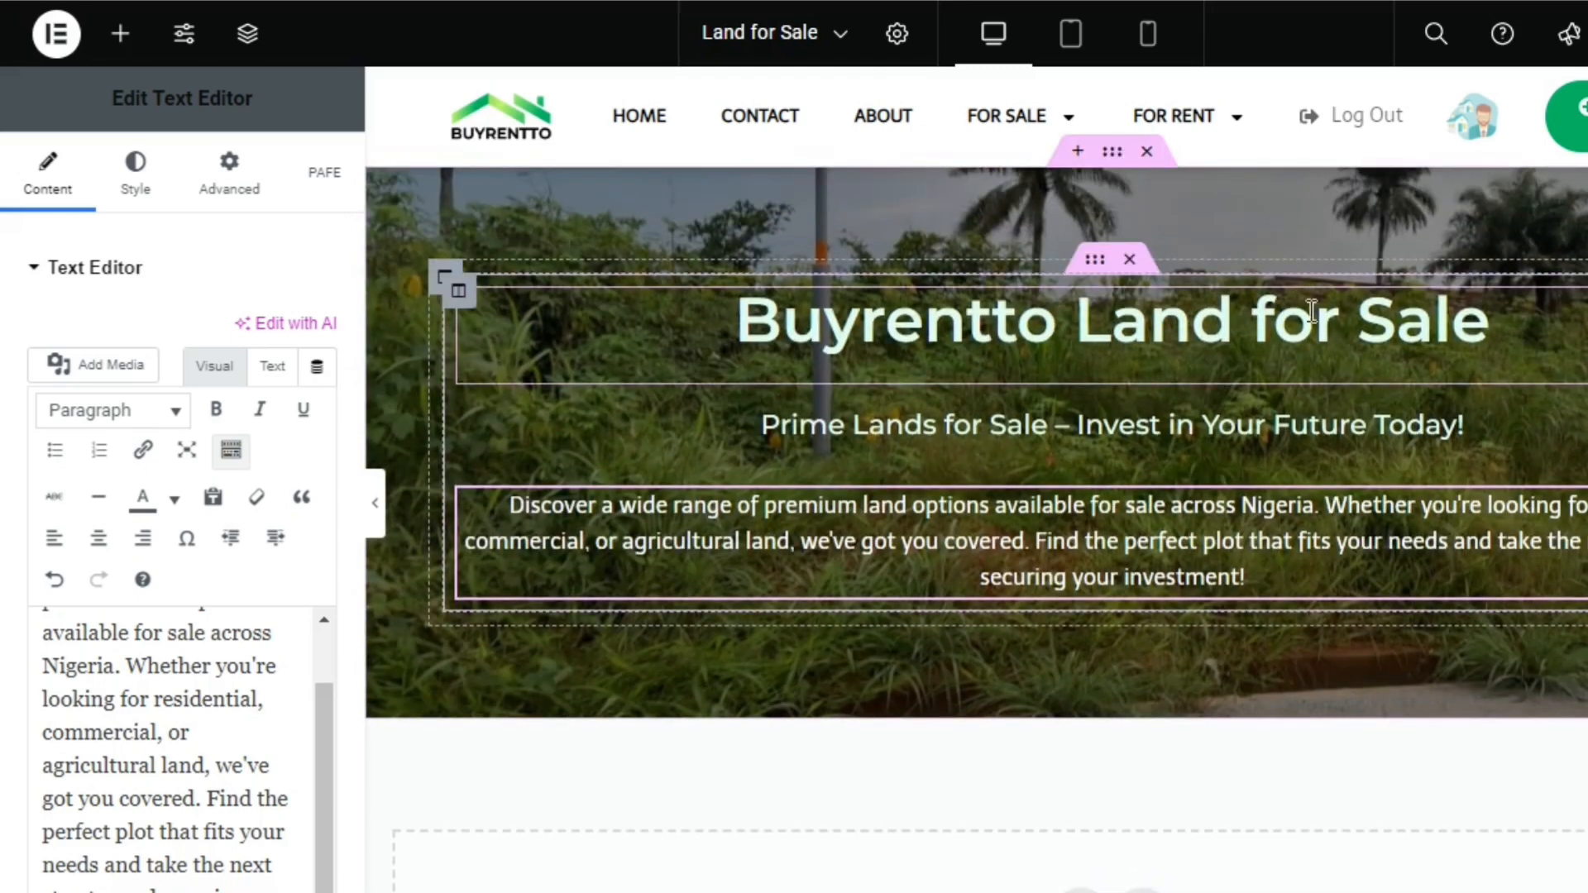
pyautogui.scroll(-1, 1483, 384)
pyautogui.scroll(1, 1483, 385)
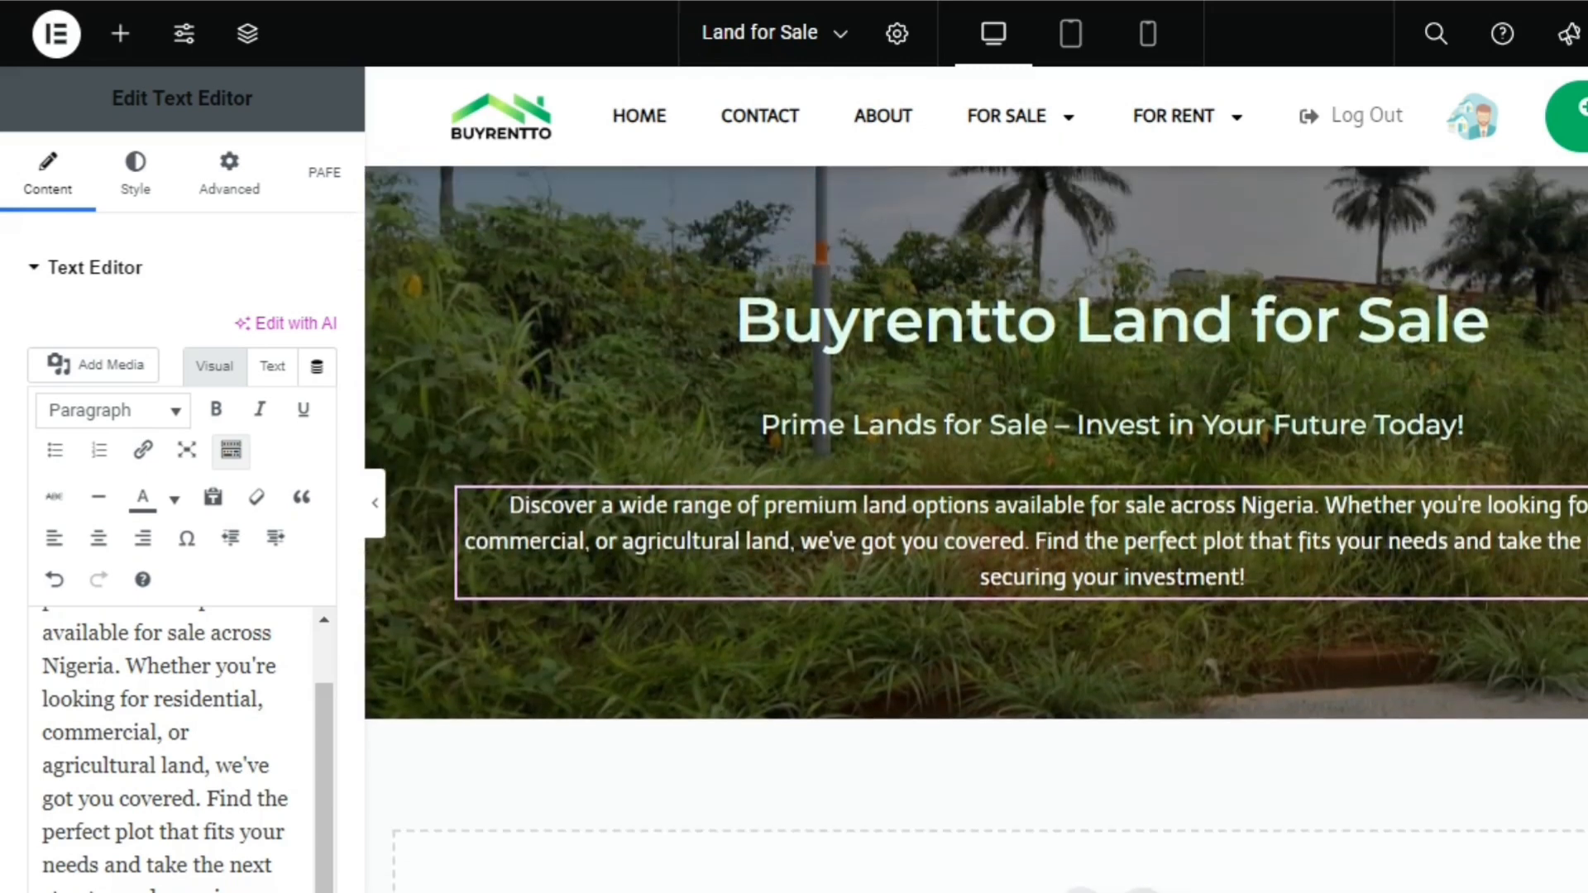
pyautogui.scroll(-1, 1497, 397)
pyautogui.scroll(1, 1497, 397)
pyautogui.scroll(-1, 976, 529)
pyautogui.scroll(1, 976, 529)
pyautogui.scroll(-3, 1274, 639)
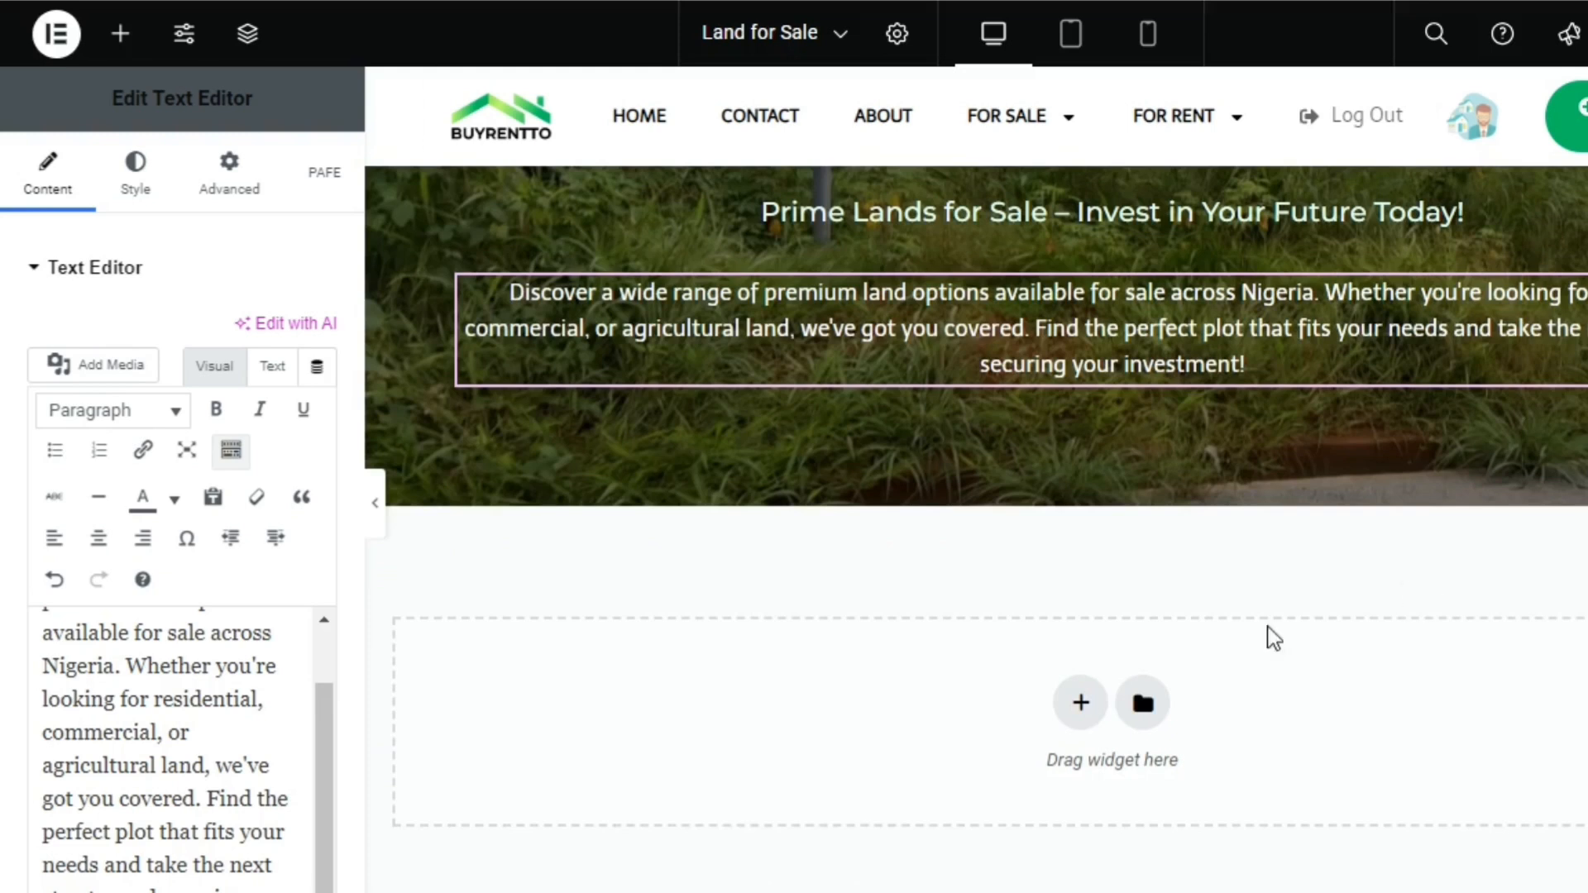
pyautogui.click(1077, 705)
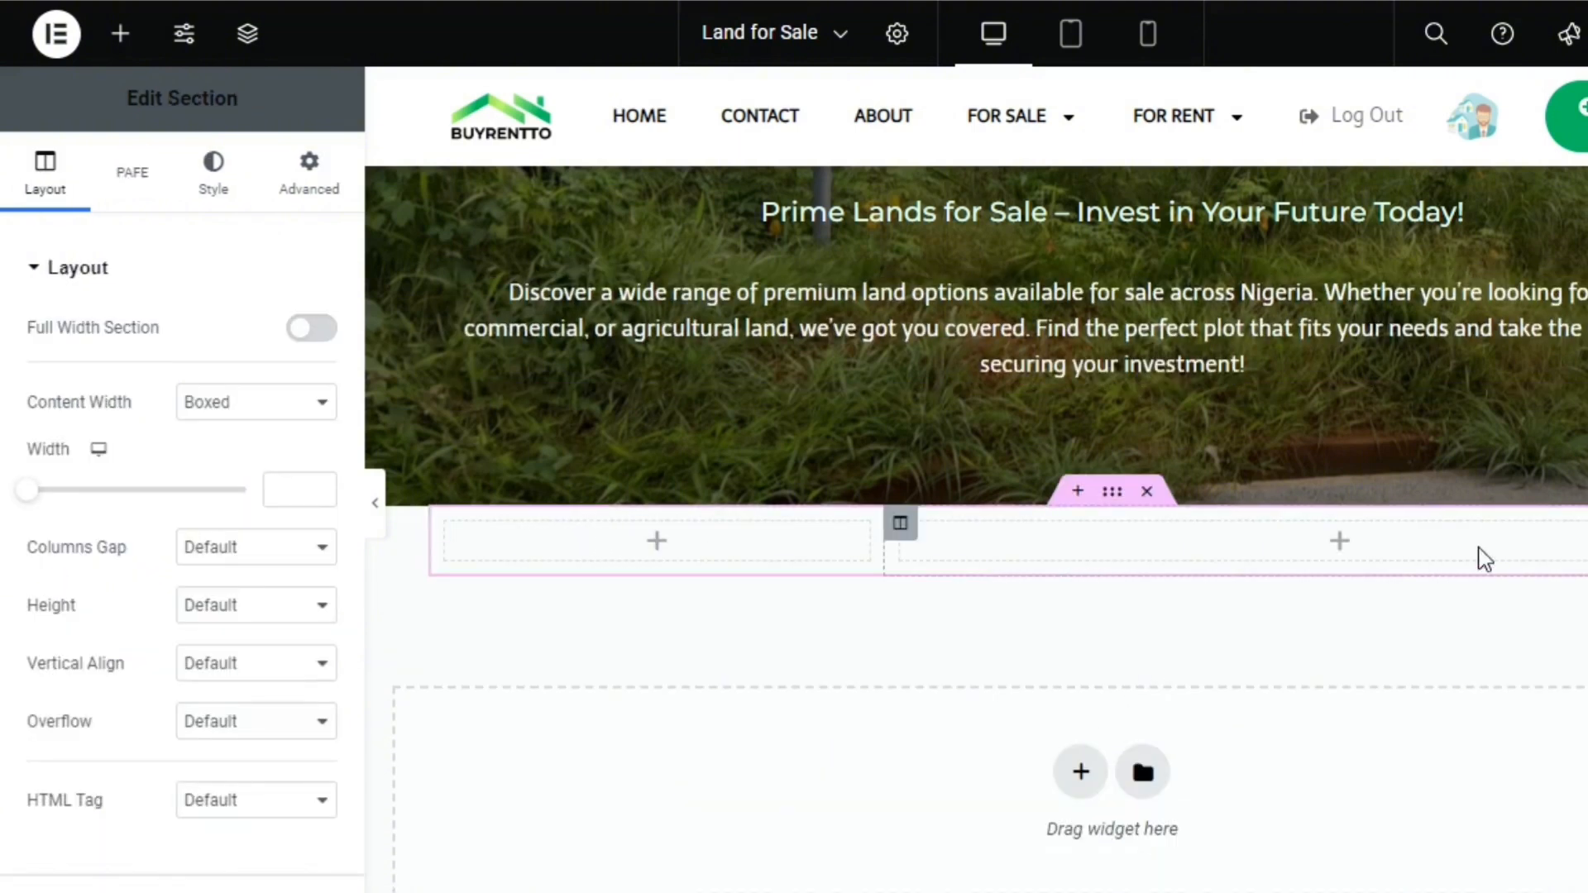
# Find the Map Listing widget by searching for "map" and place it in the new section's wide column
pyautogui.scroll(-1, 1484, 559)
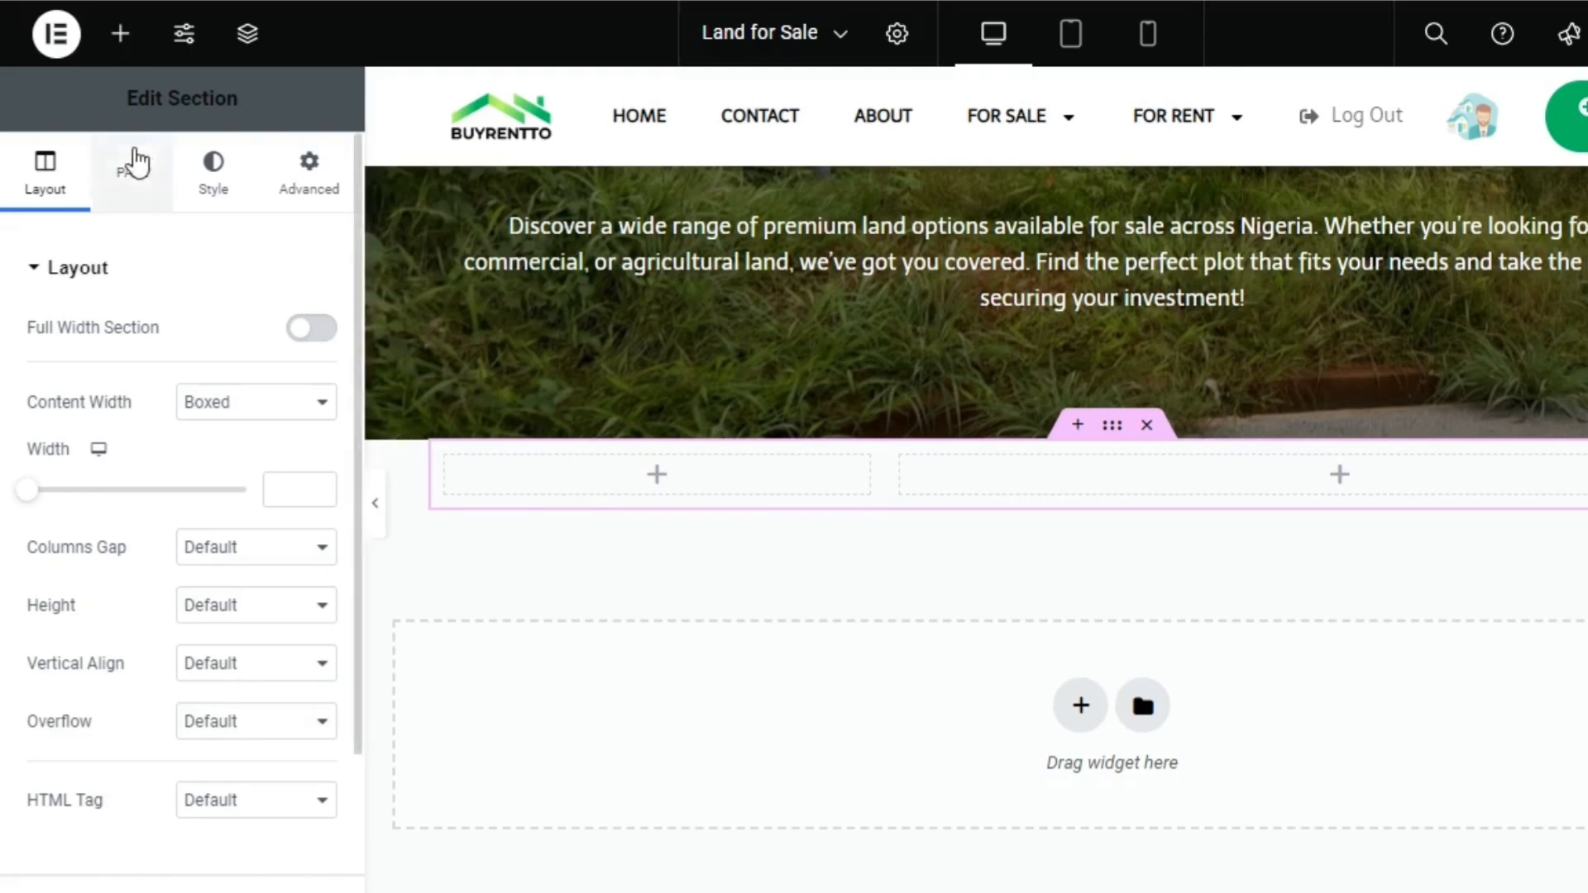
pyautogui.click(118, 36)
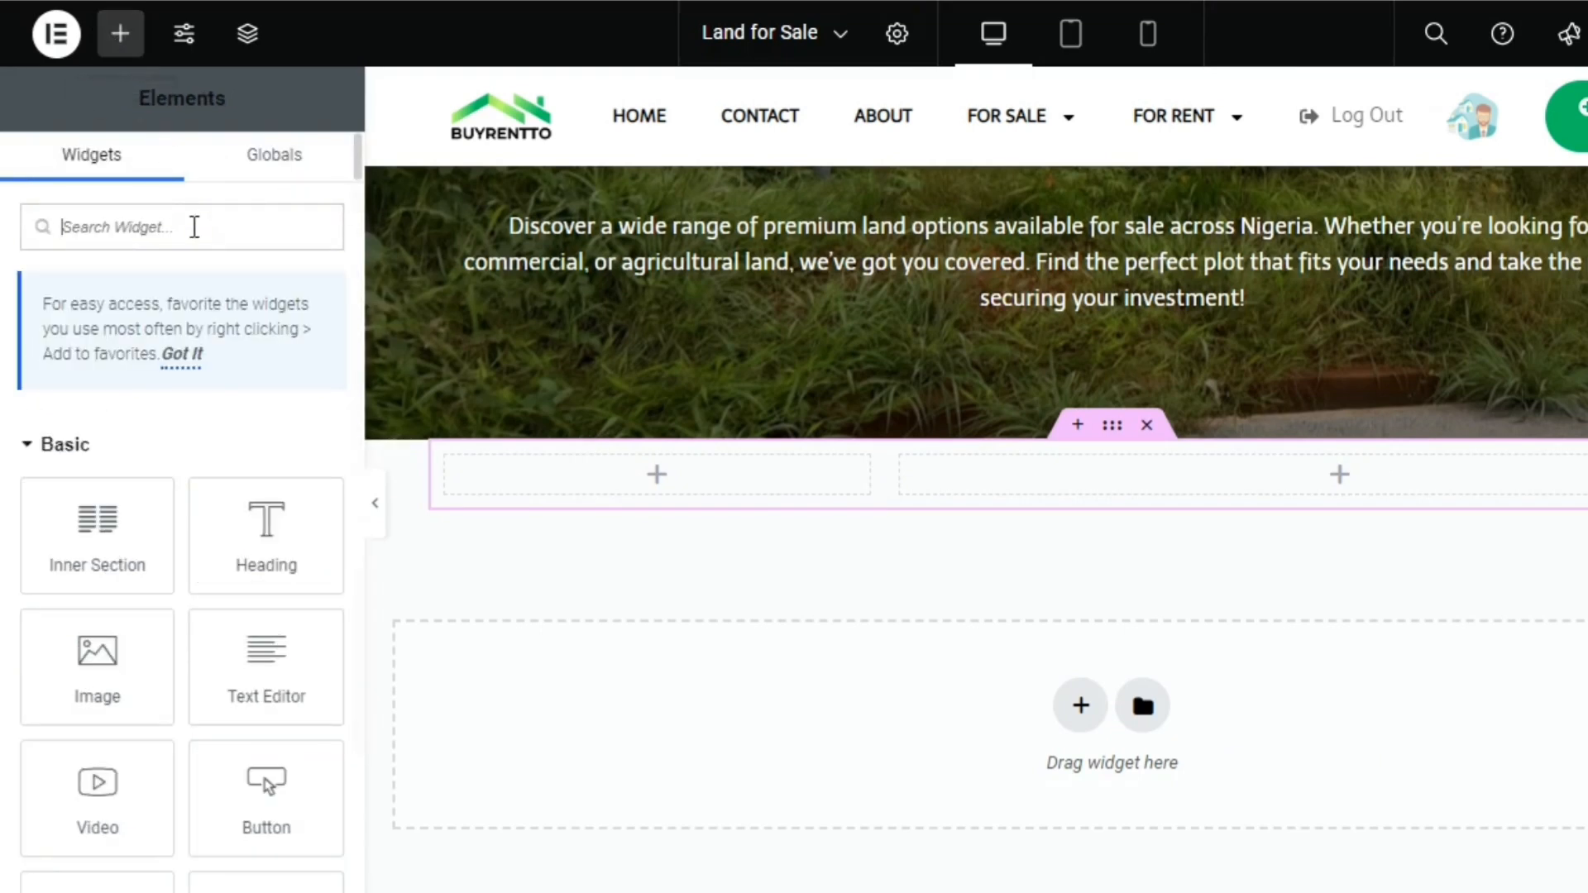
pyautogui.write('ma')
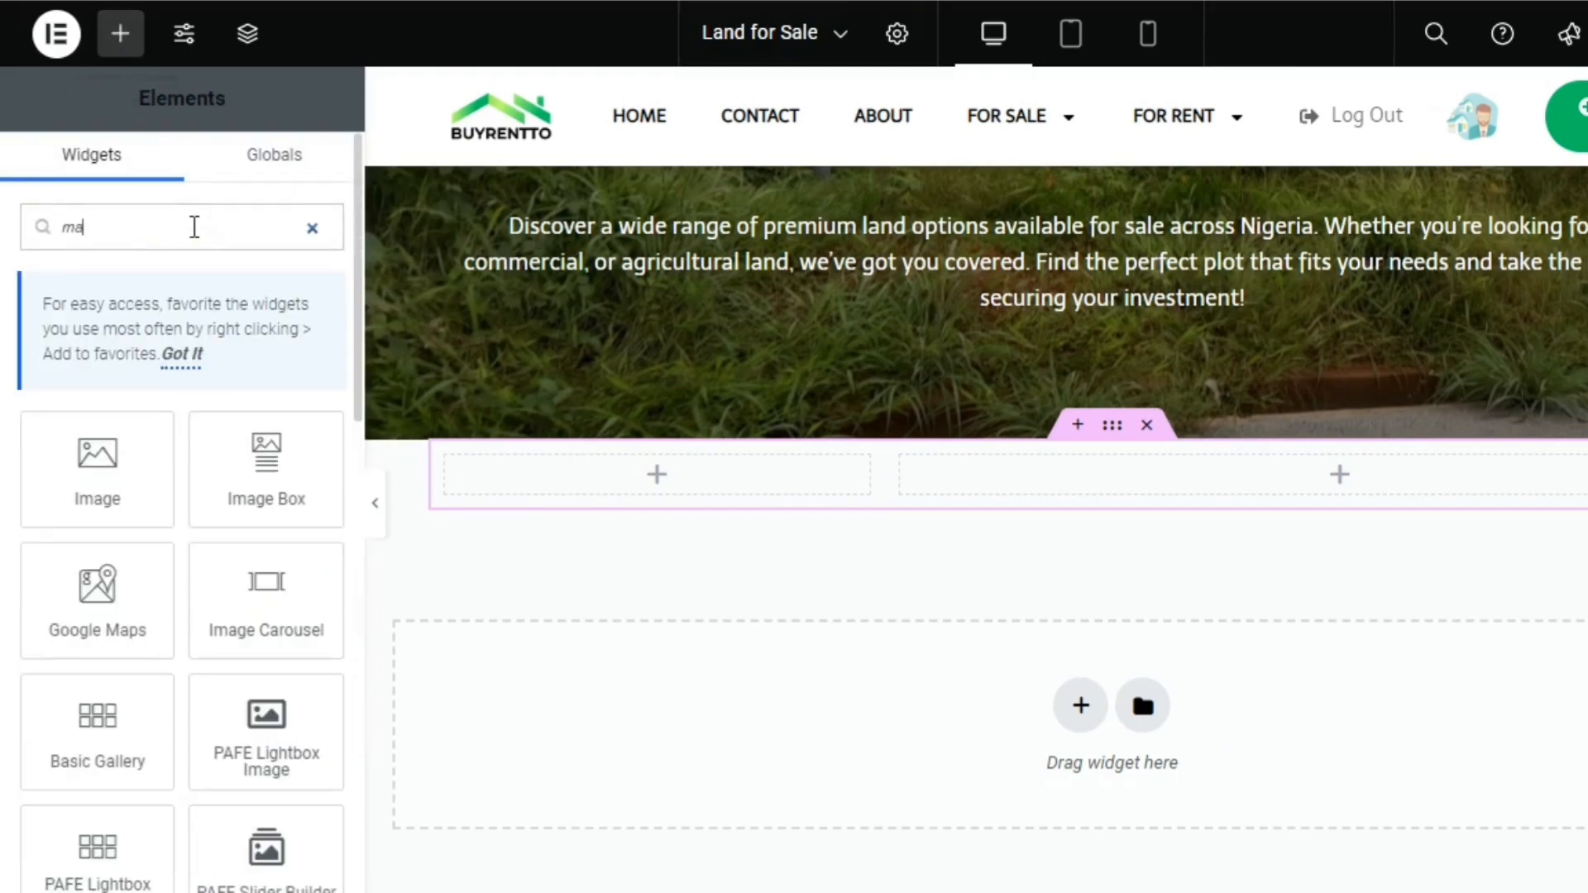
pyautogui.write('p')
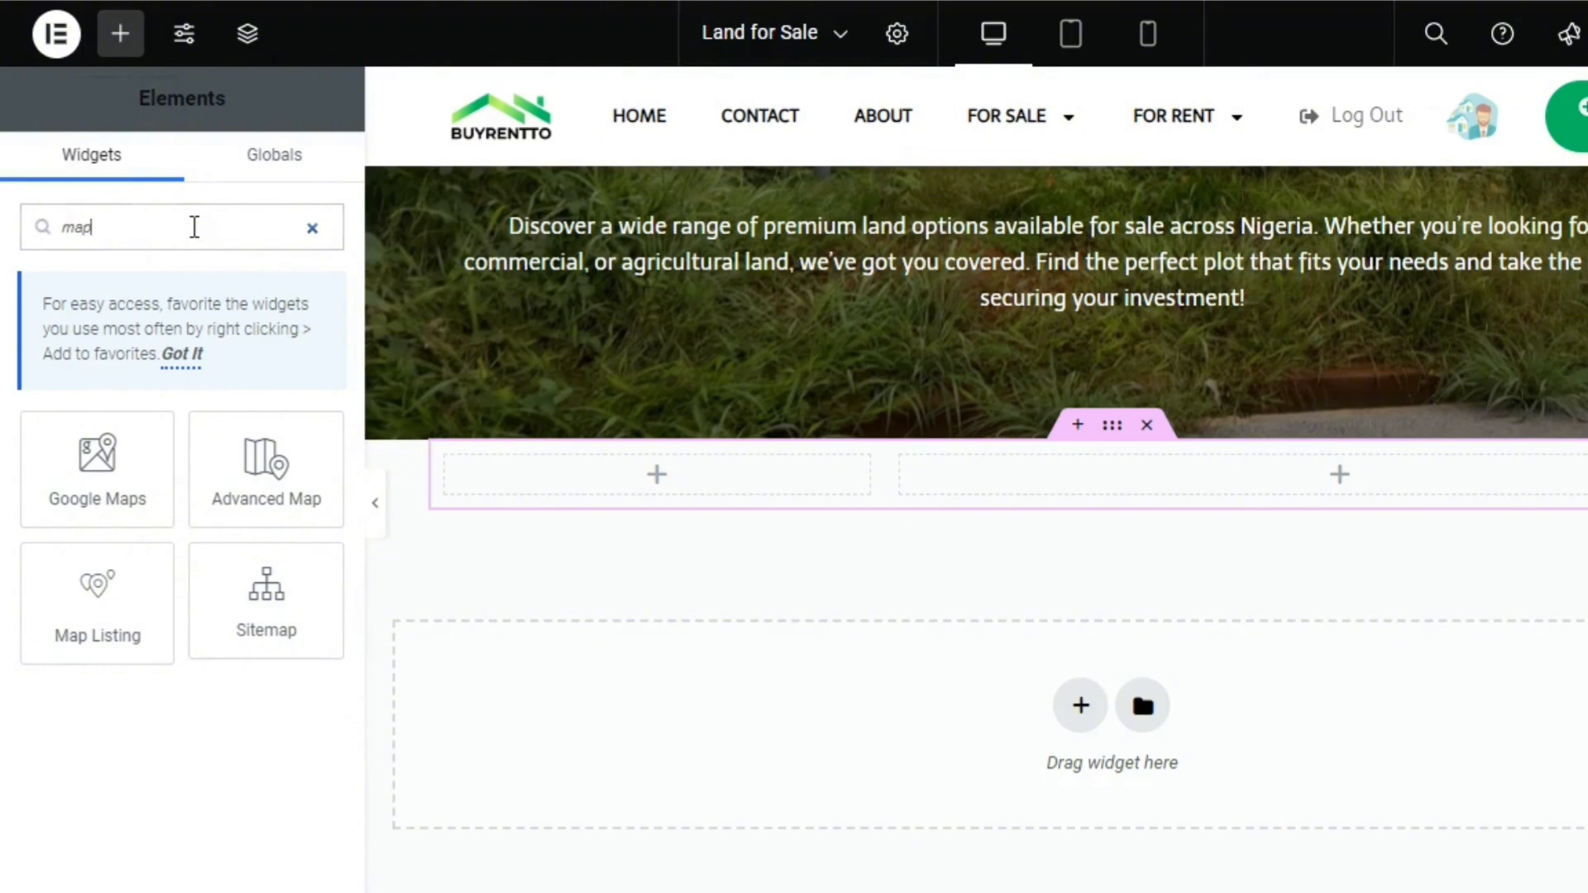
pyautogui.moveTo(57, 550); pyautogui.dragTo(1025, 464)
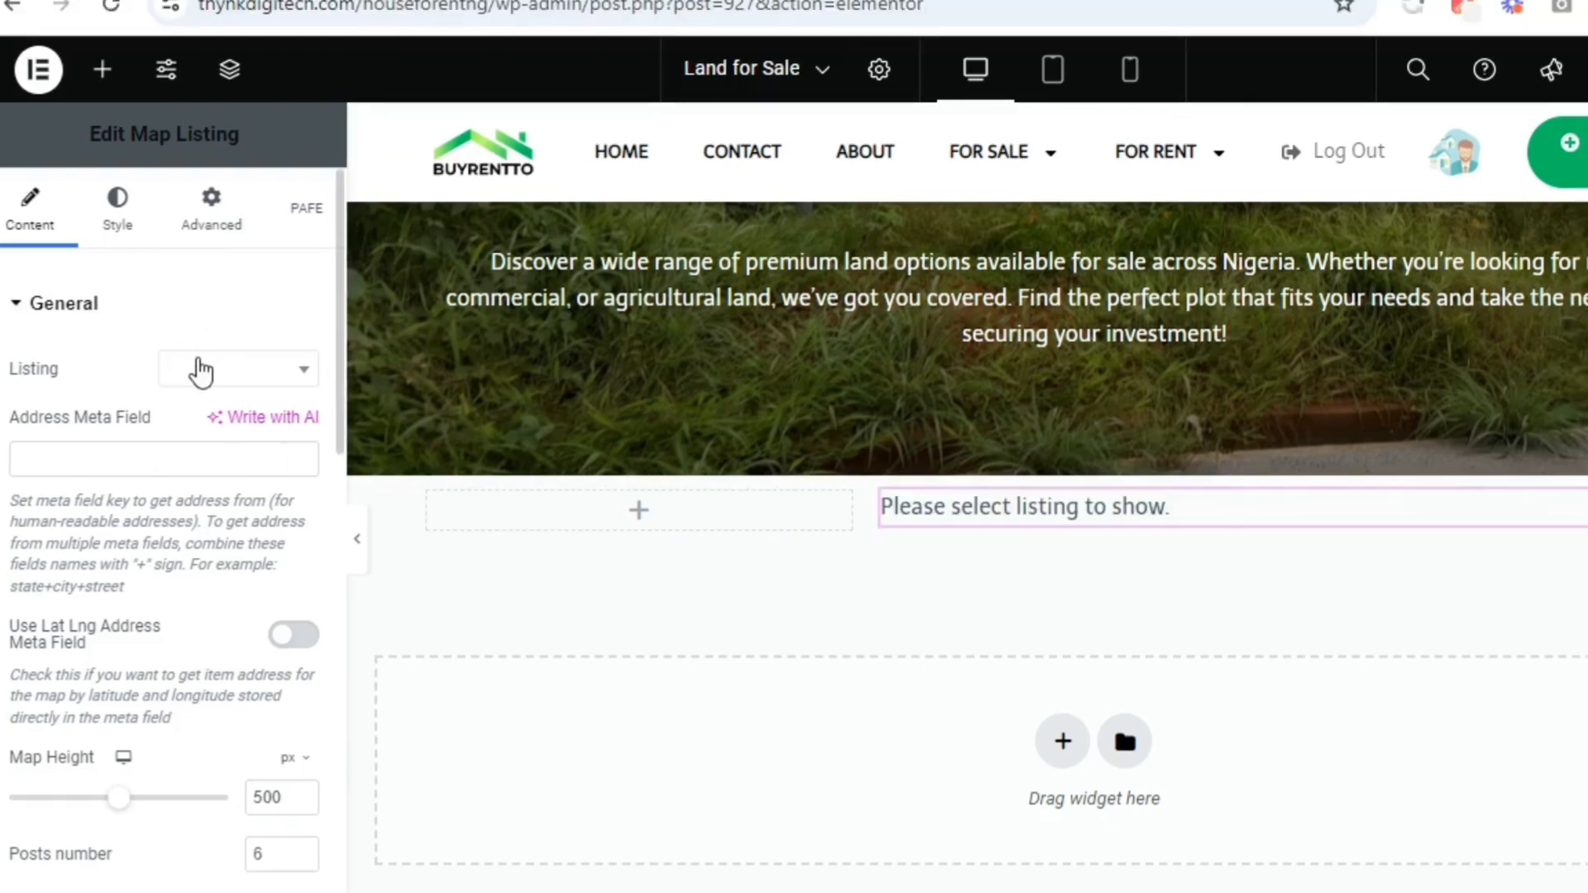
# Search the listings for "land" and assign a Land for Sale listing to the Map Listing widget
pyautogui.click(187, 377)
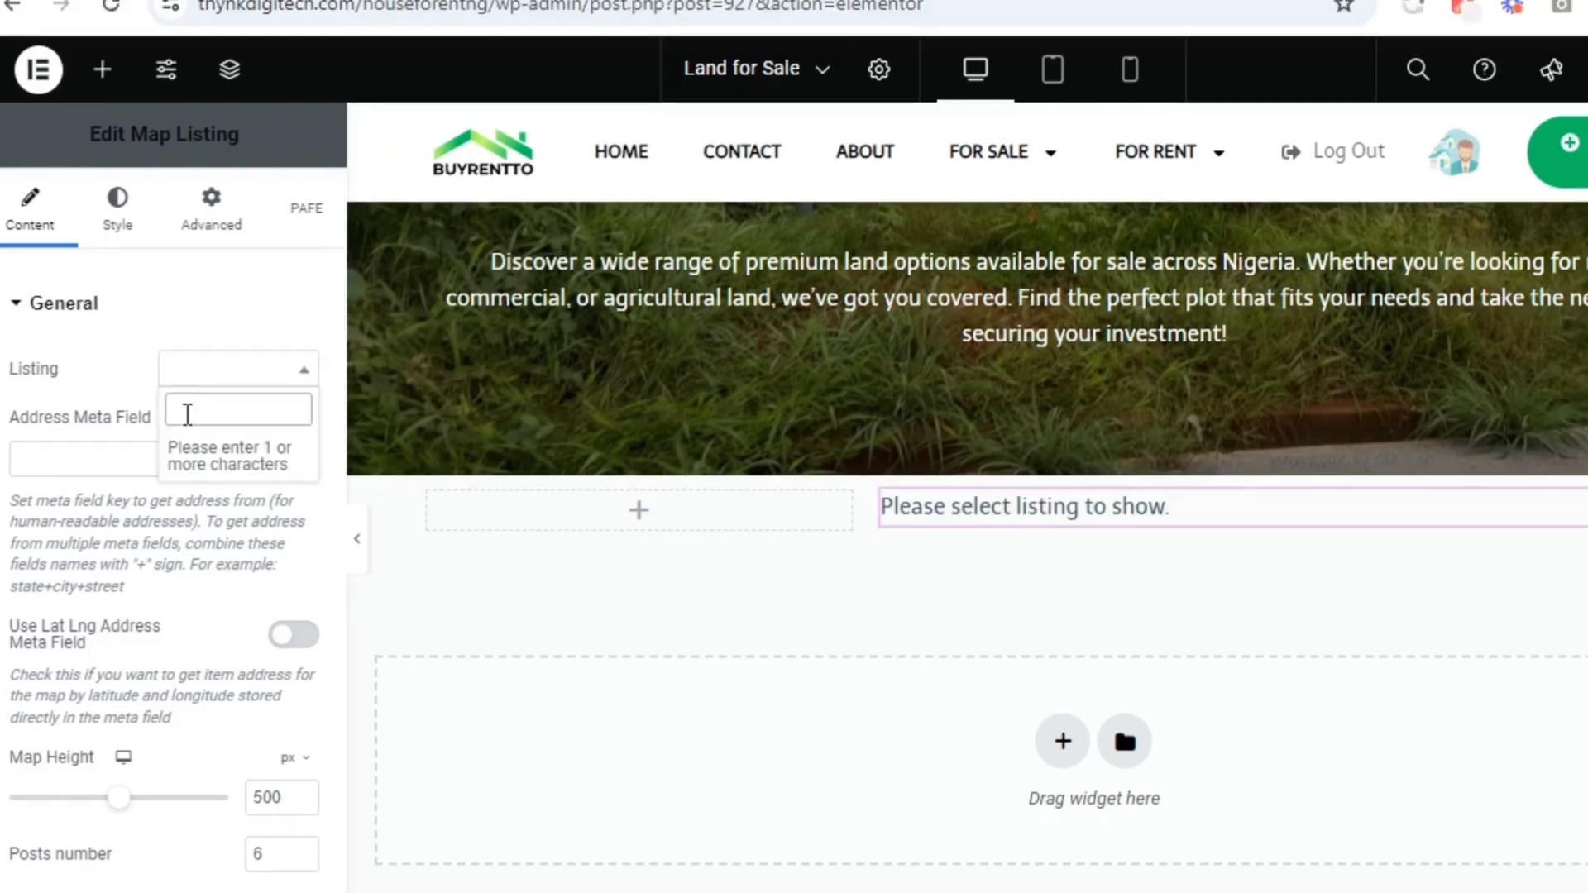
pyautogui.write('la')
pyautogui.press('BackSpace')
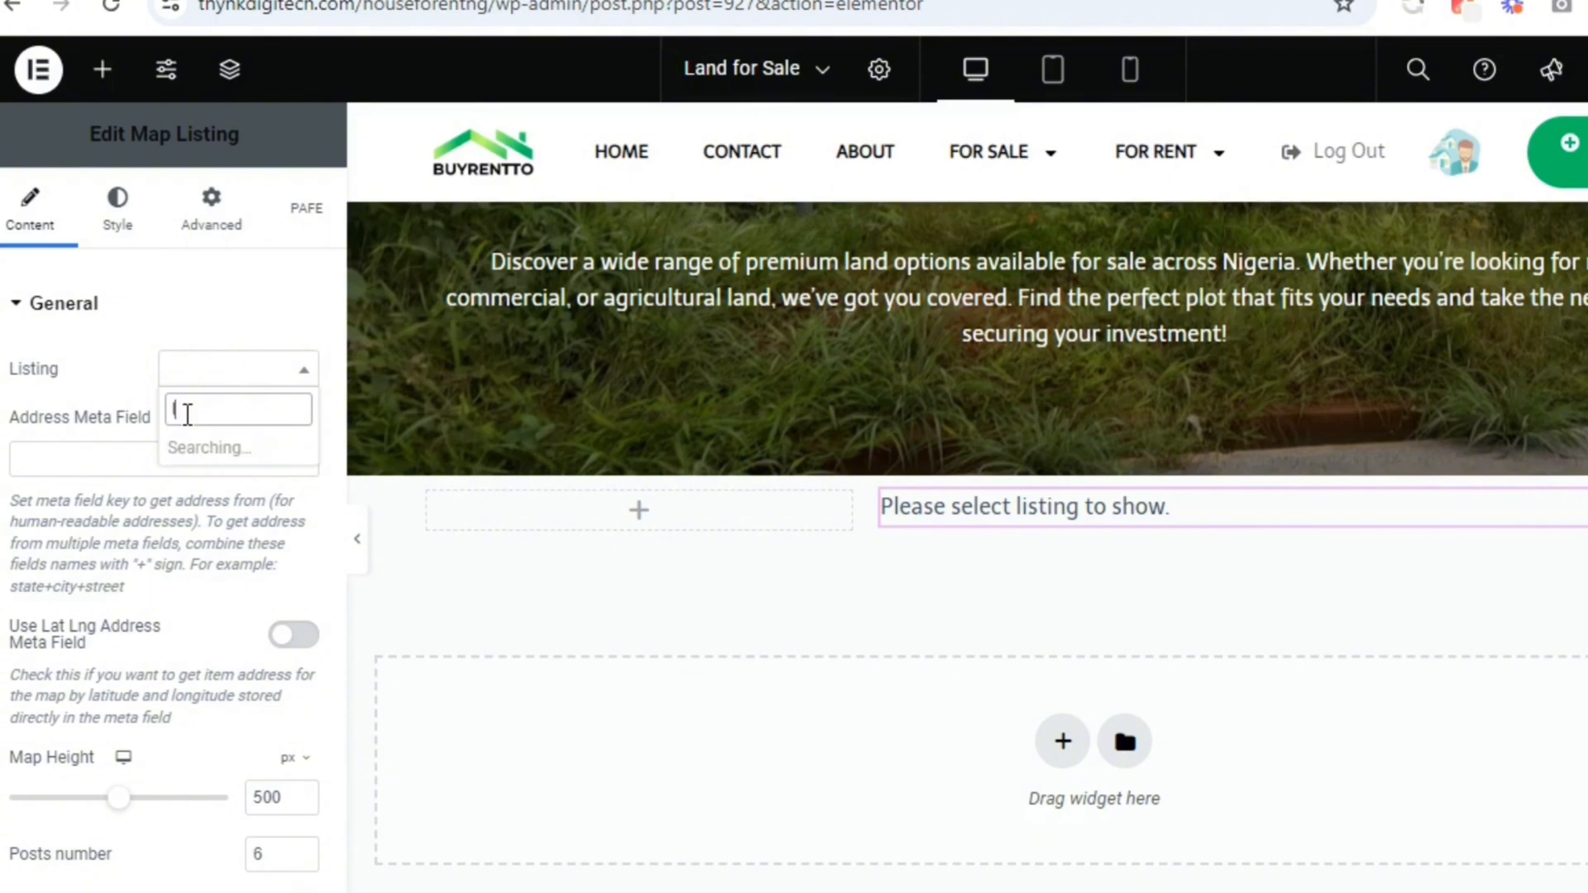
pyautogui.write('and')
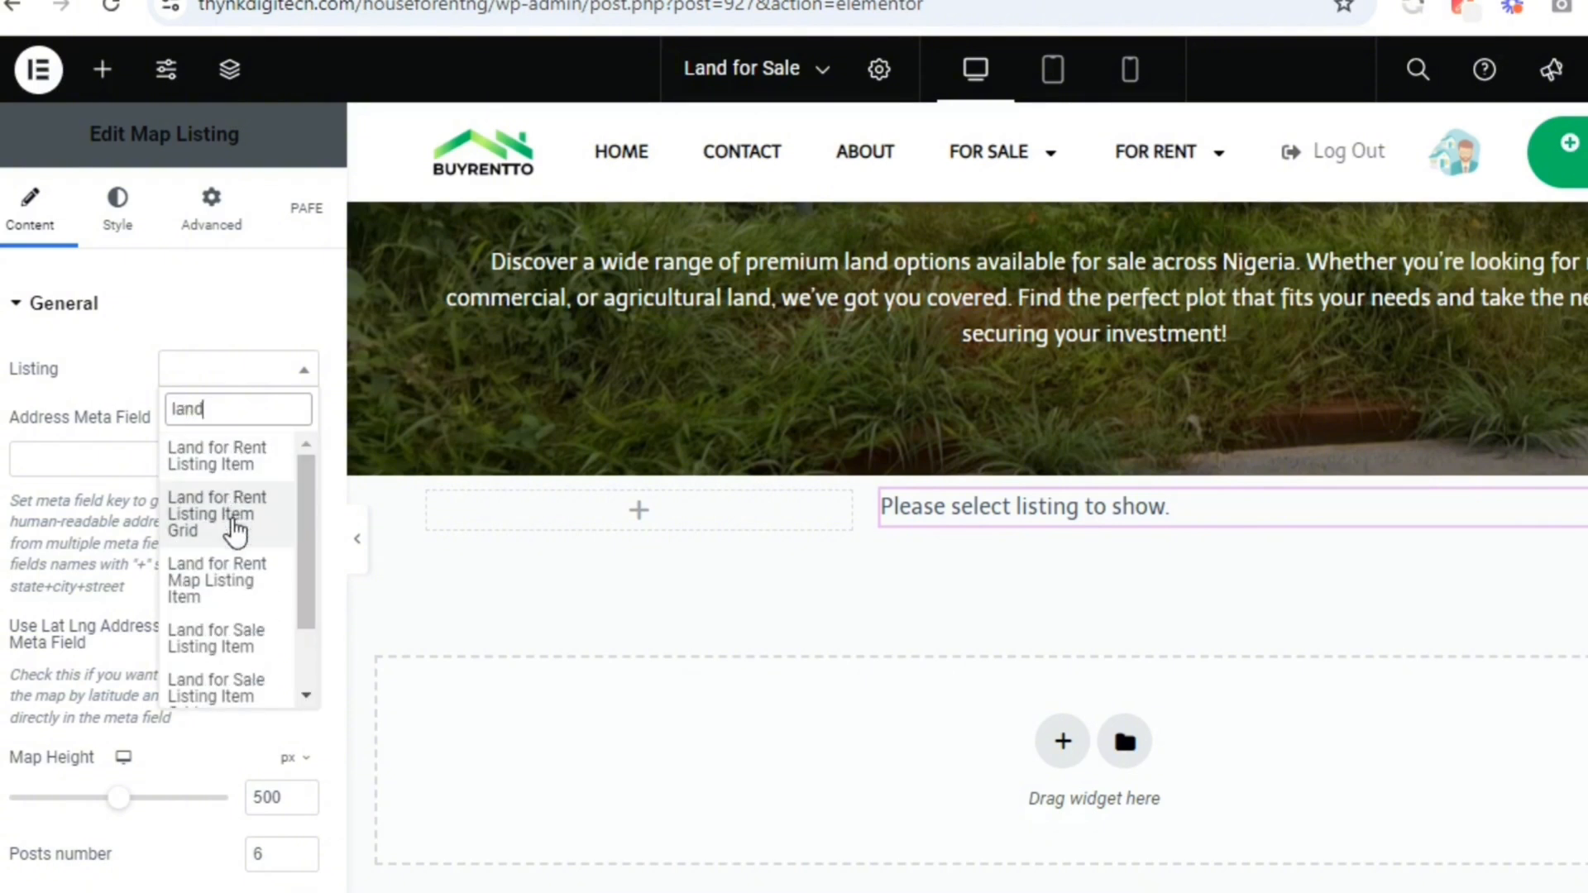
pyautogui.moveTo(306, 554); pyautogui.dragTo(305, 586)
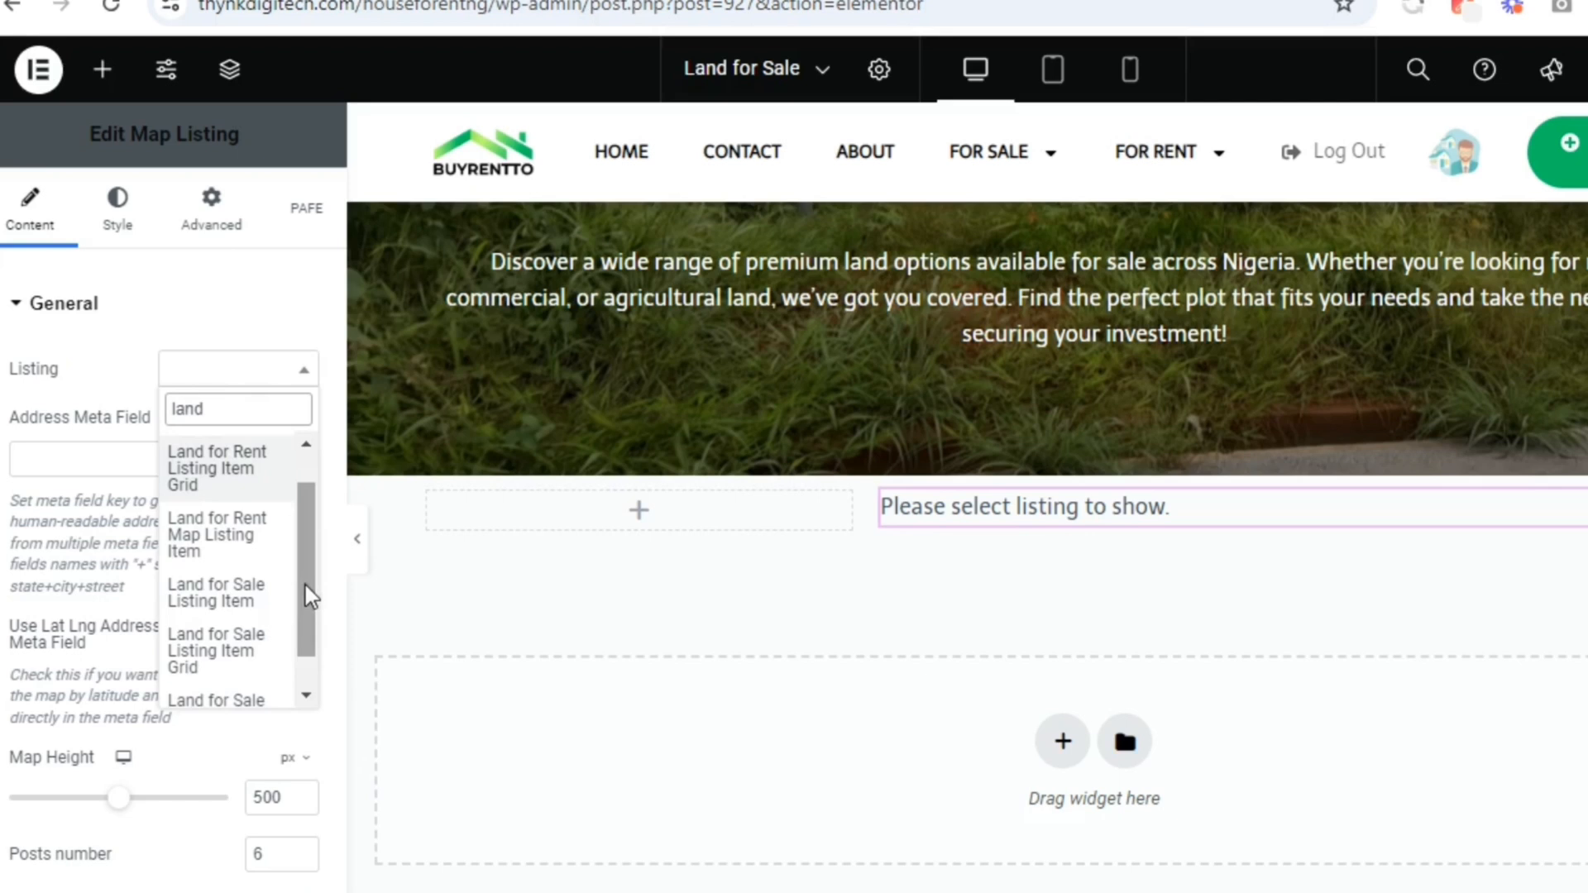
pyautogui.click(214, 612)
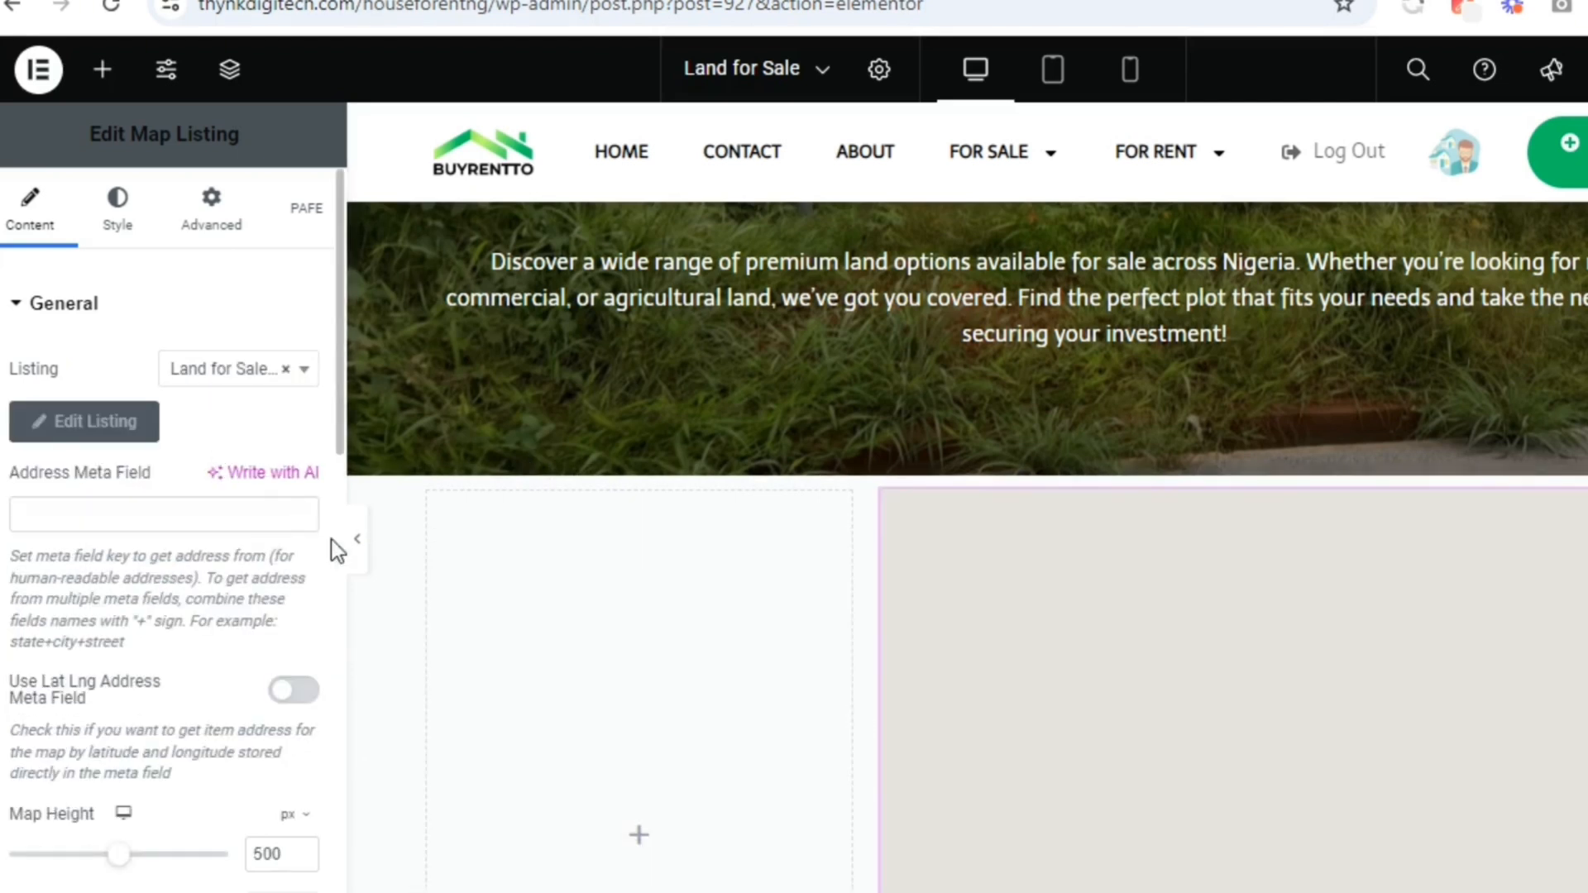
# Open the Buyrentto House For Sale page in a new browser tab and go on to the site's WordPress dashboard
pyautogui.scroll(-4, 1402, 492)
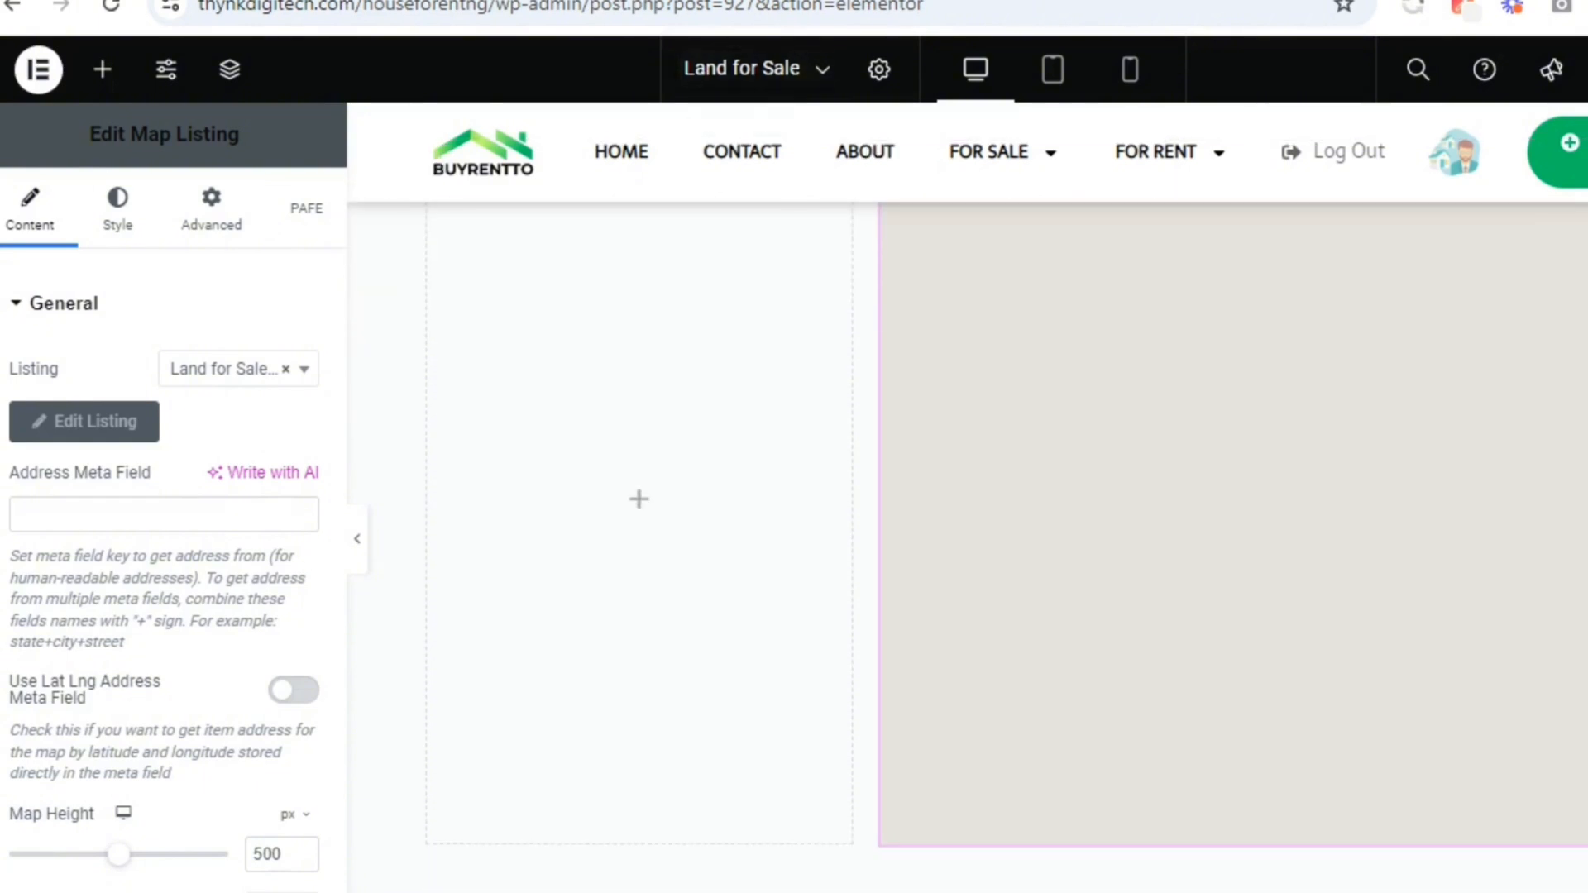
pyautogui.rightClick(219, 0)
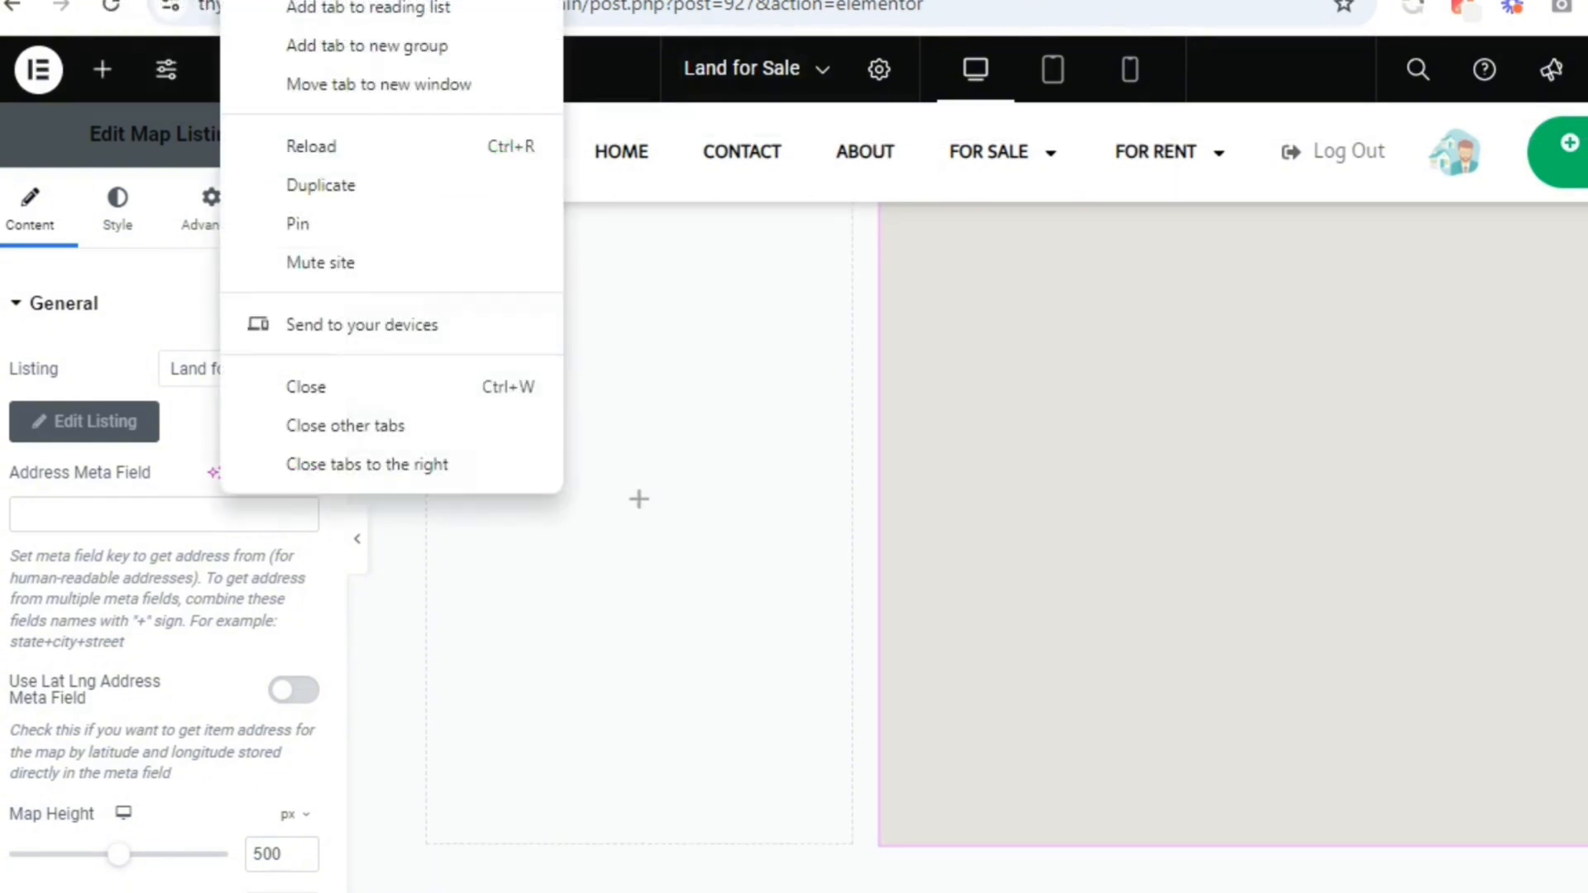
pyautogui.click(281, 0)
pyautogui.click(382, 1)
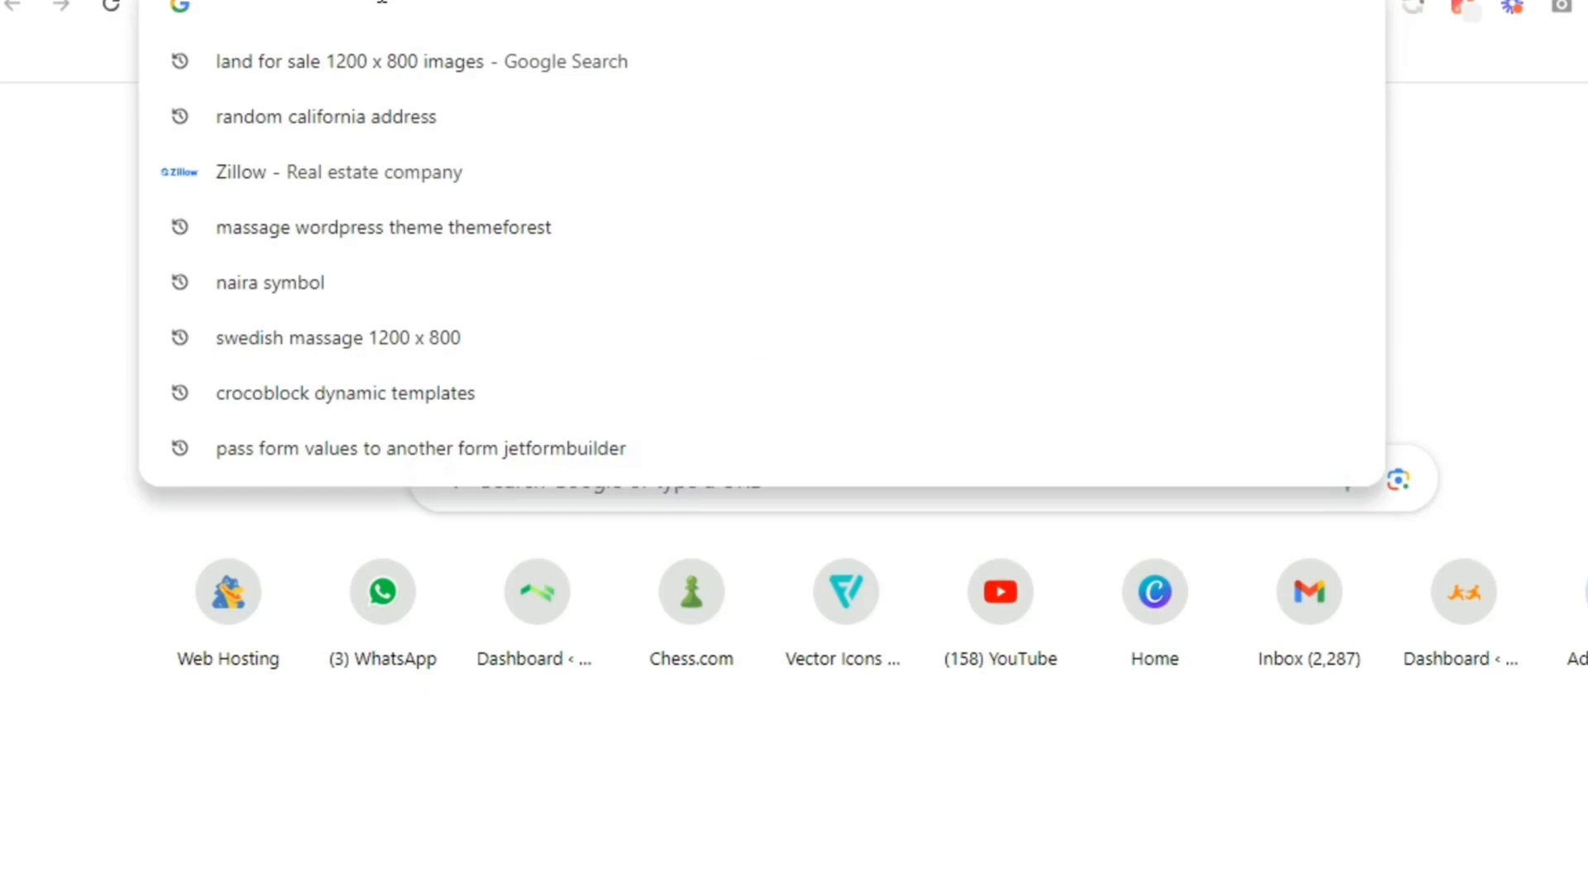
pyautogui.write('hous')
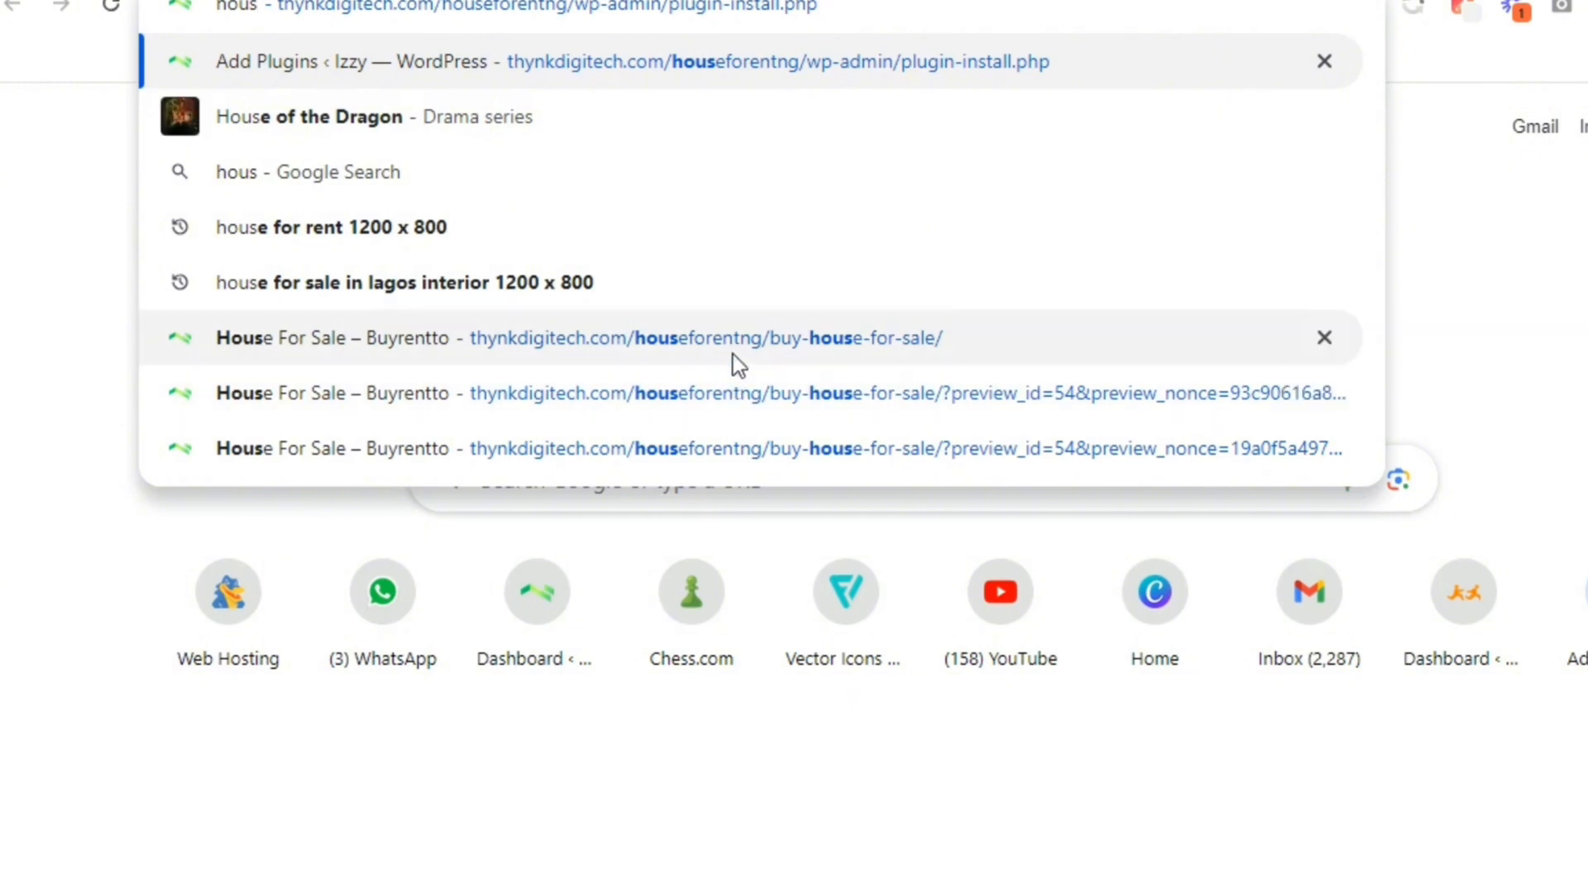
pyautogui.click(686, 340)
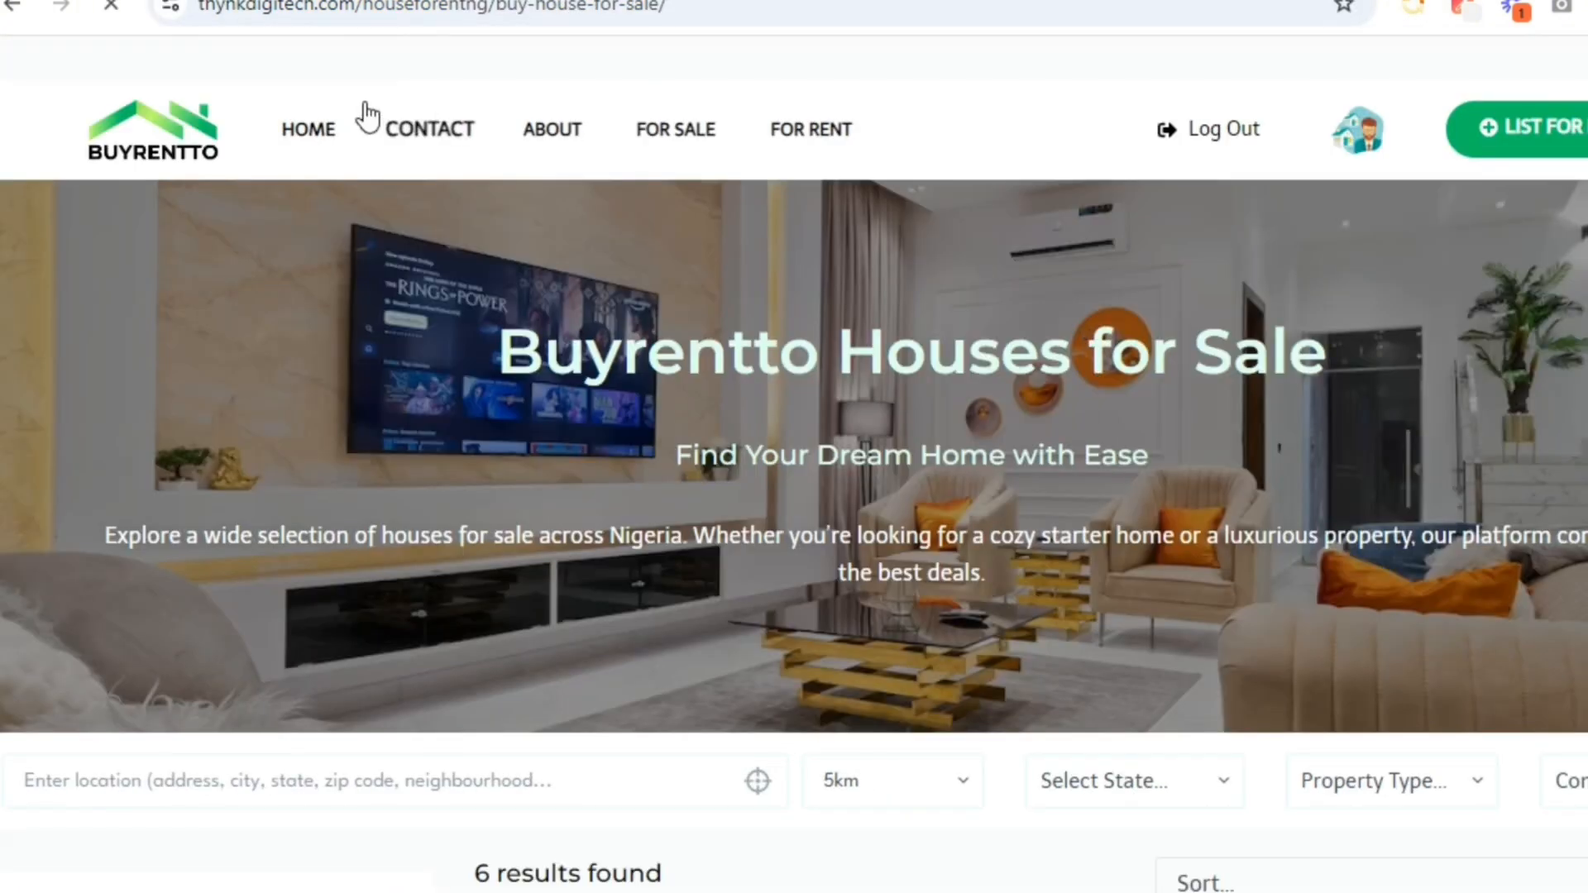
pyautogui.moveTo(106, 71)
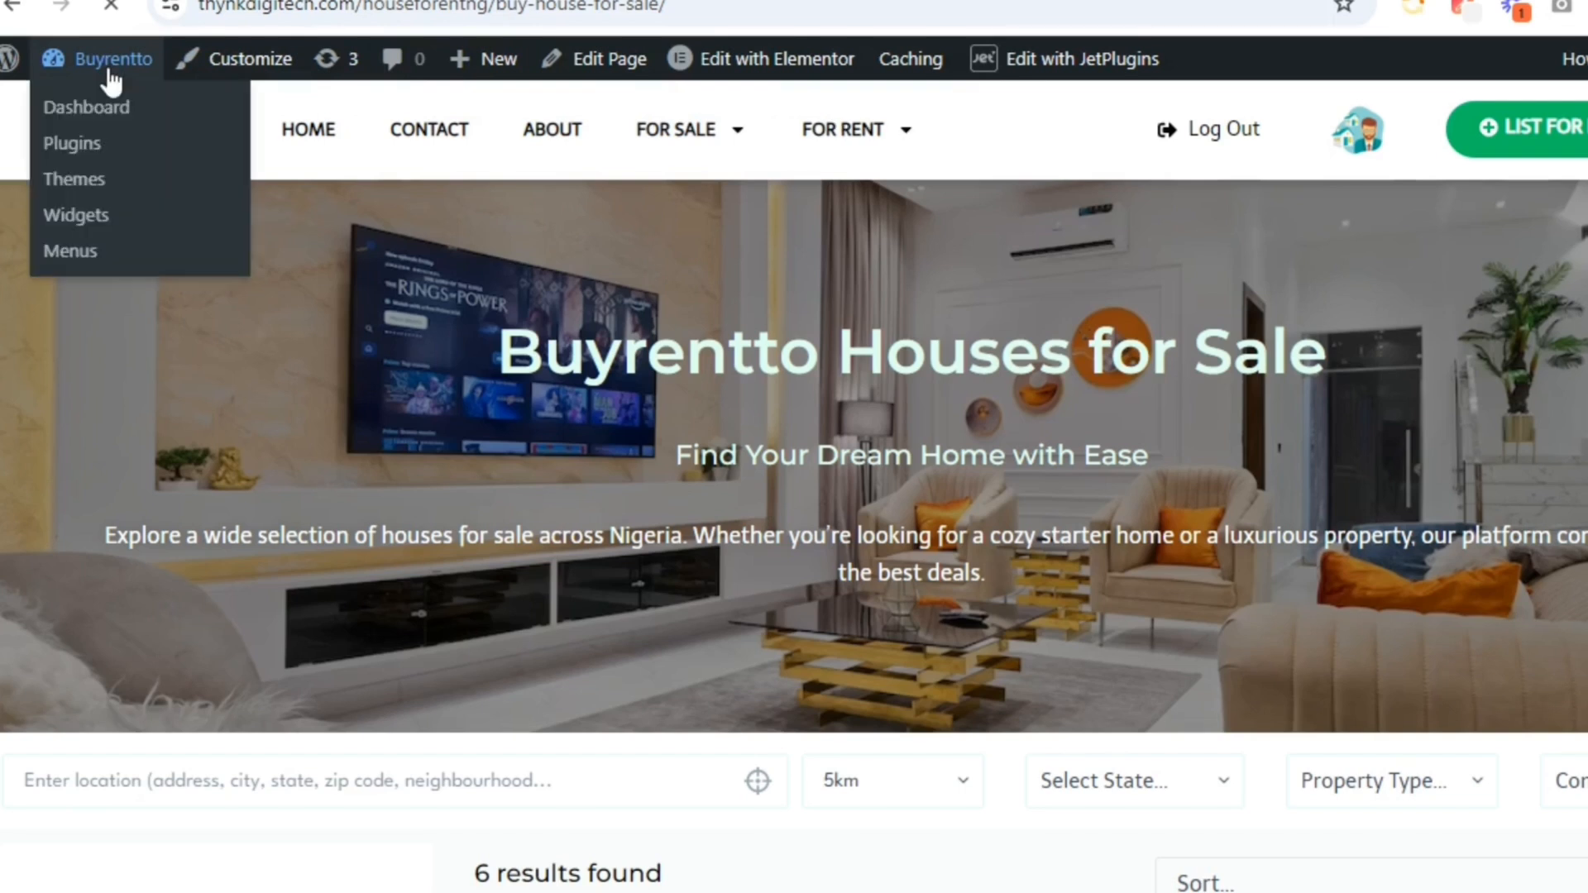
pyautogui.click(103, 121)
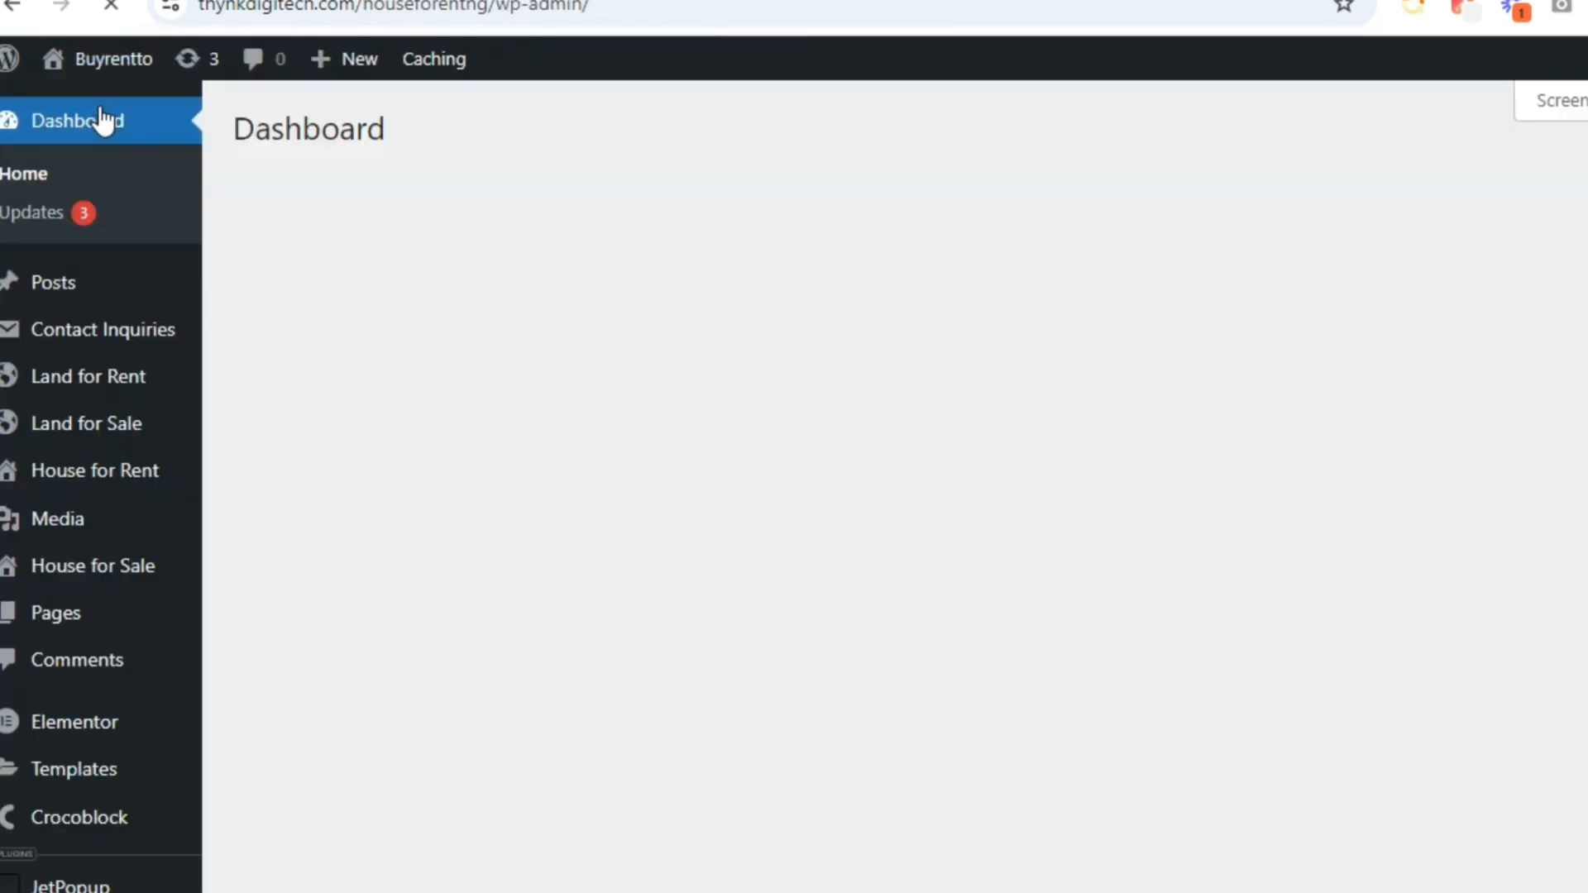
# Start a new Land for Sale entry and open its Location Details to get the Land Map Address field name
pyautogui.moveTo(91, 434)
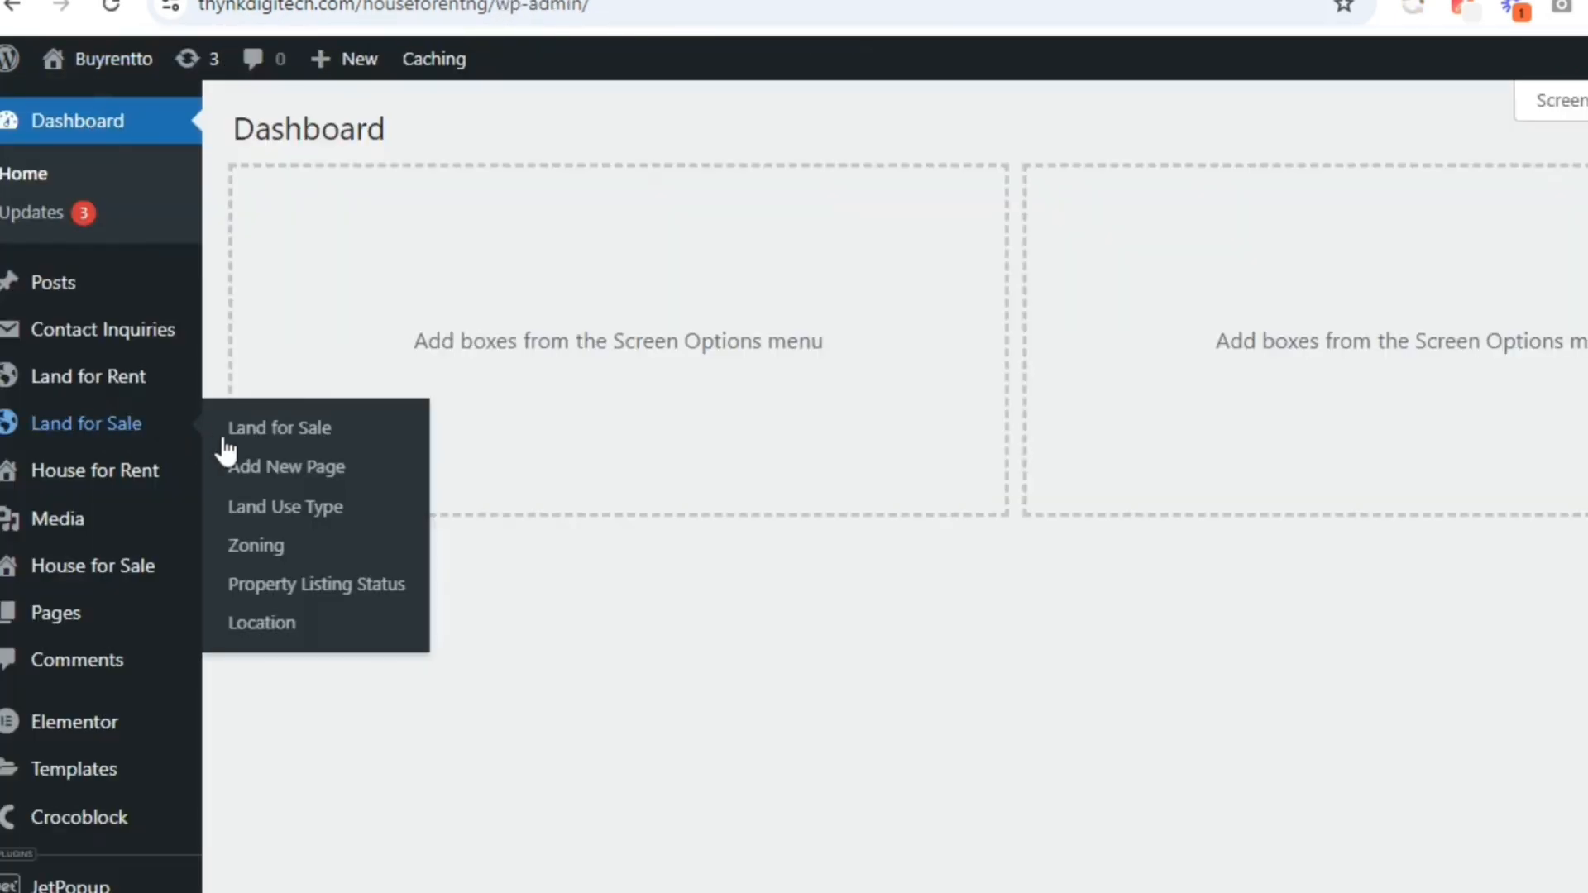
pyautogui.click(365, 458)
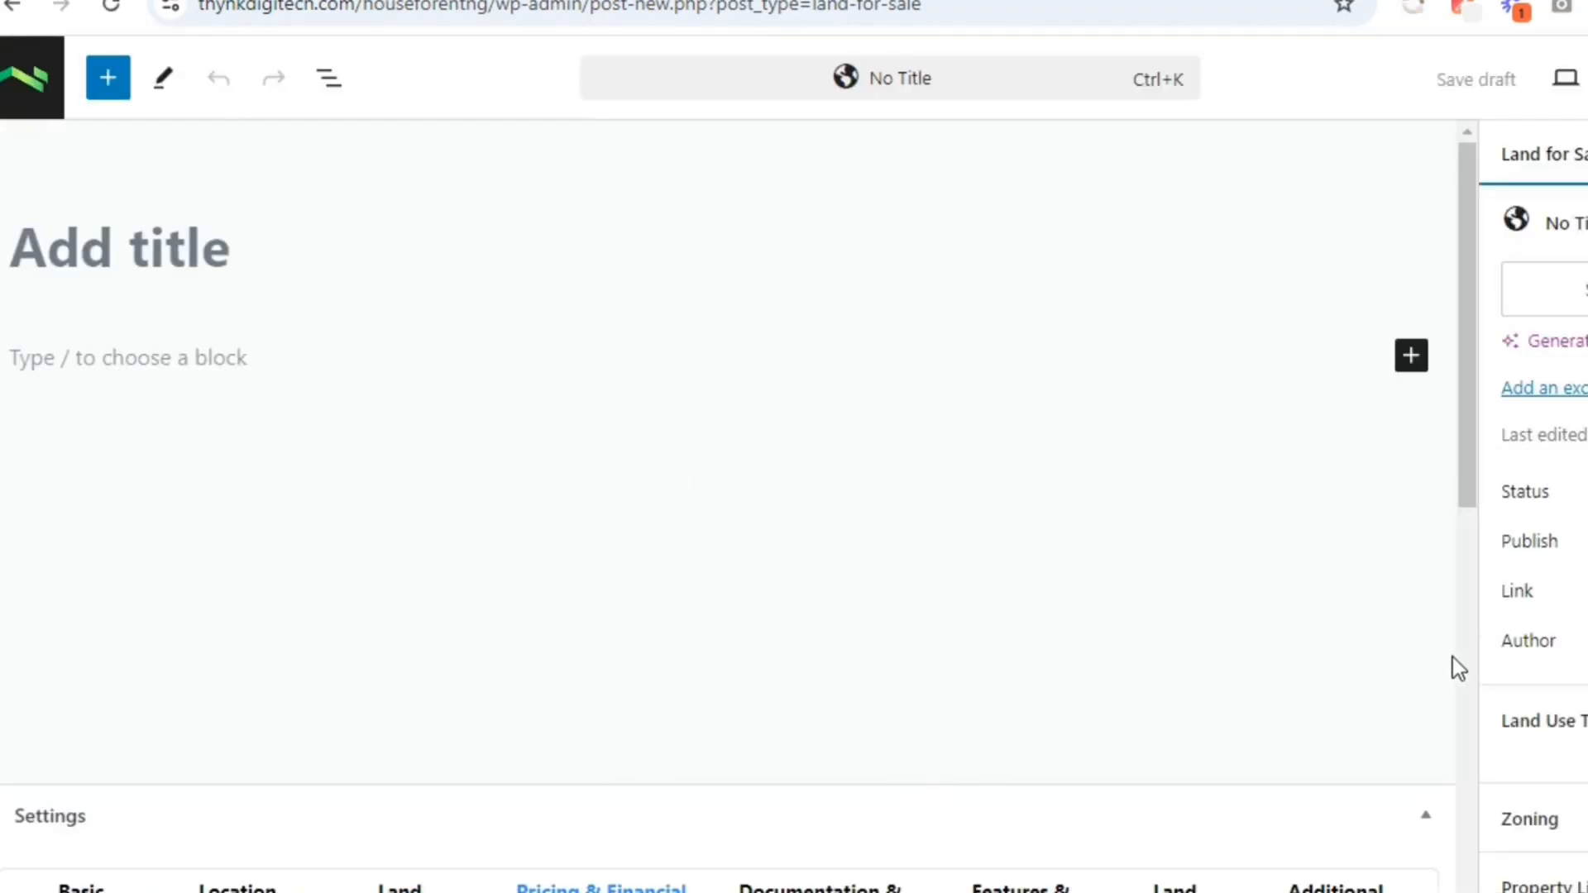
pyautogui.scroll(-8, 1452, 657)
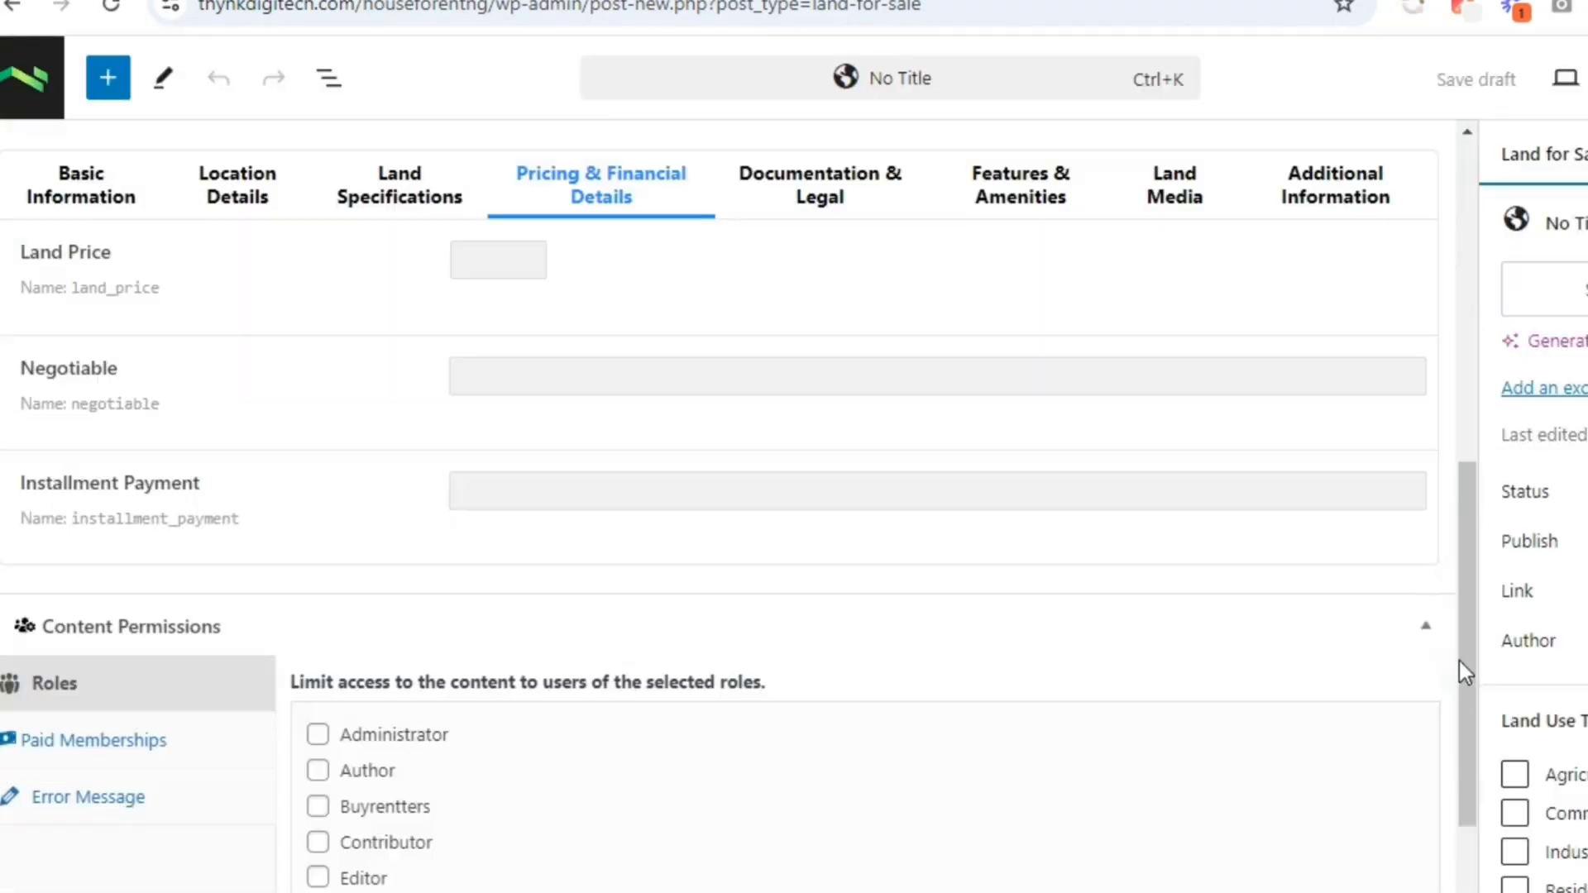
pyautogui.click(213, 217)
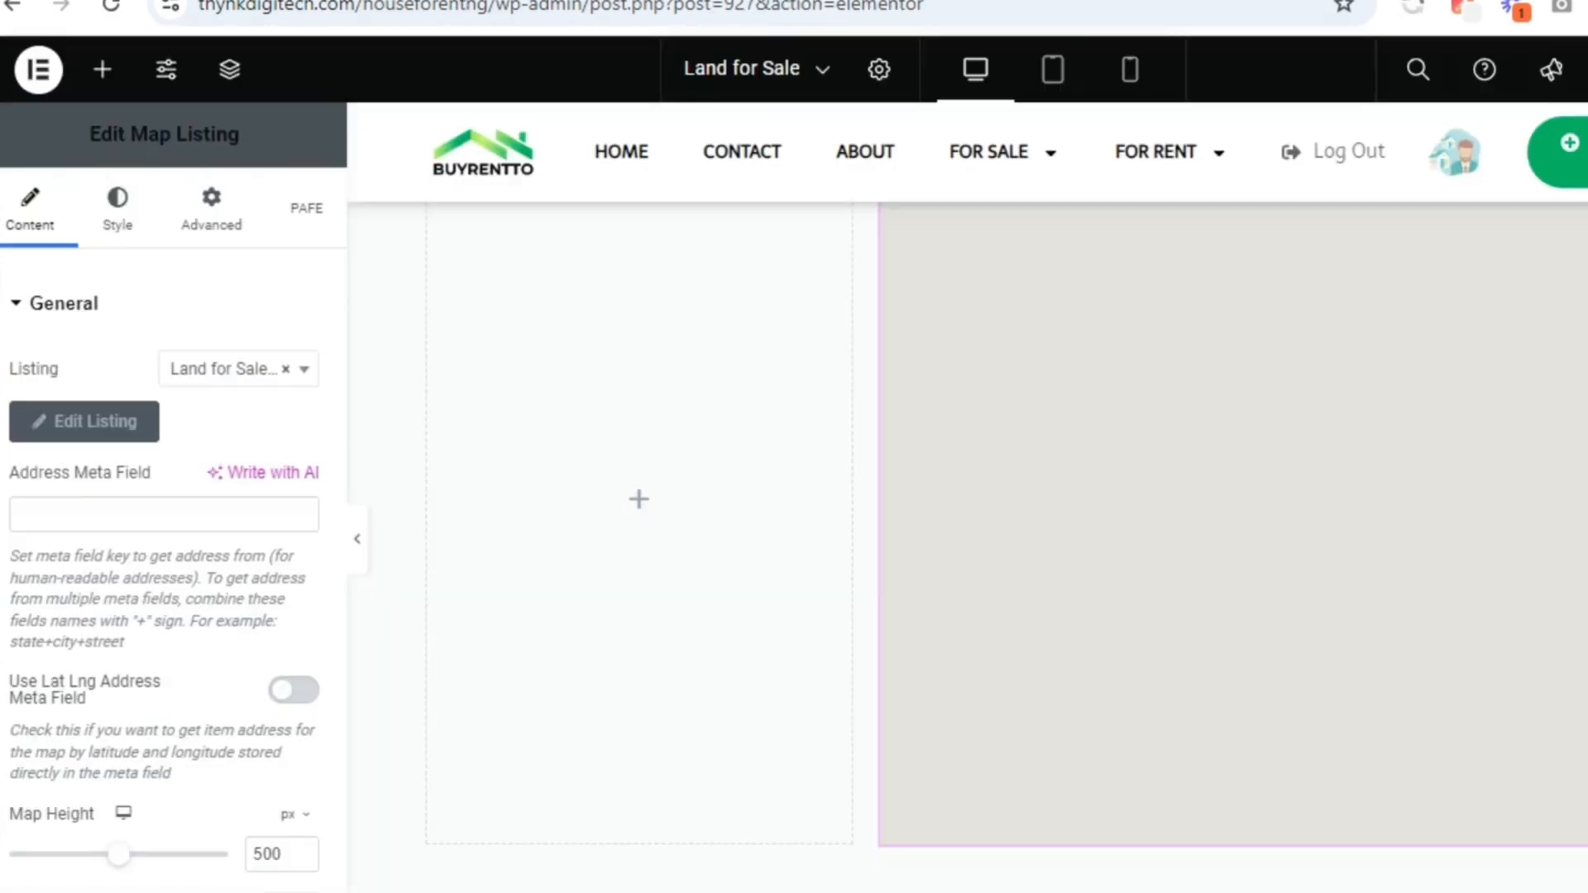
# Set the Map Listing widget's address meta field to land_map_address
pyautogui.click(156, 499)
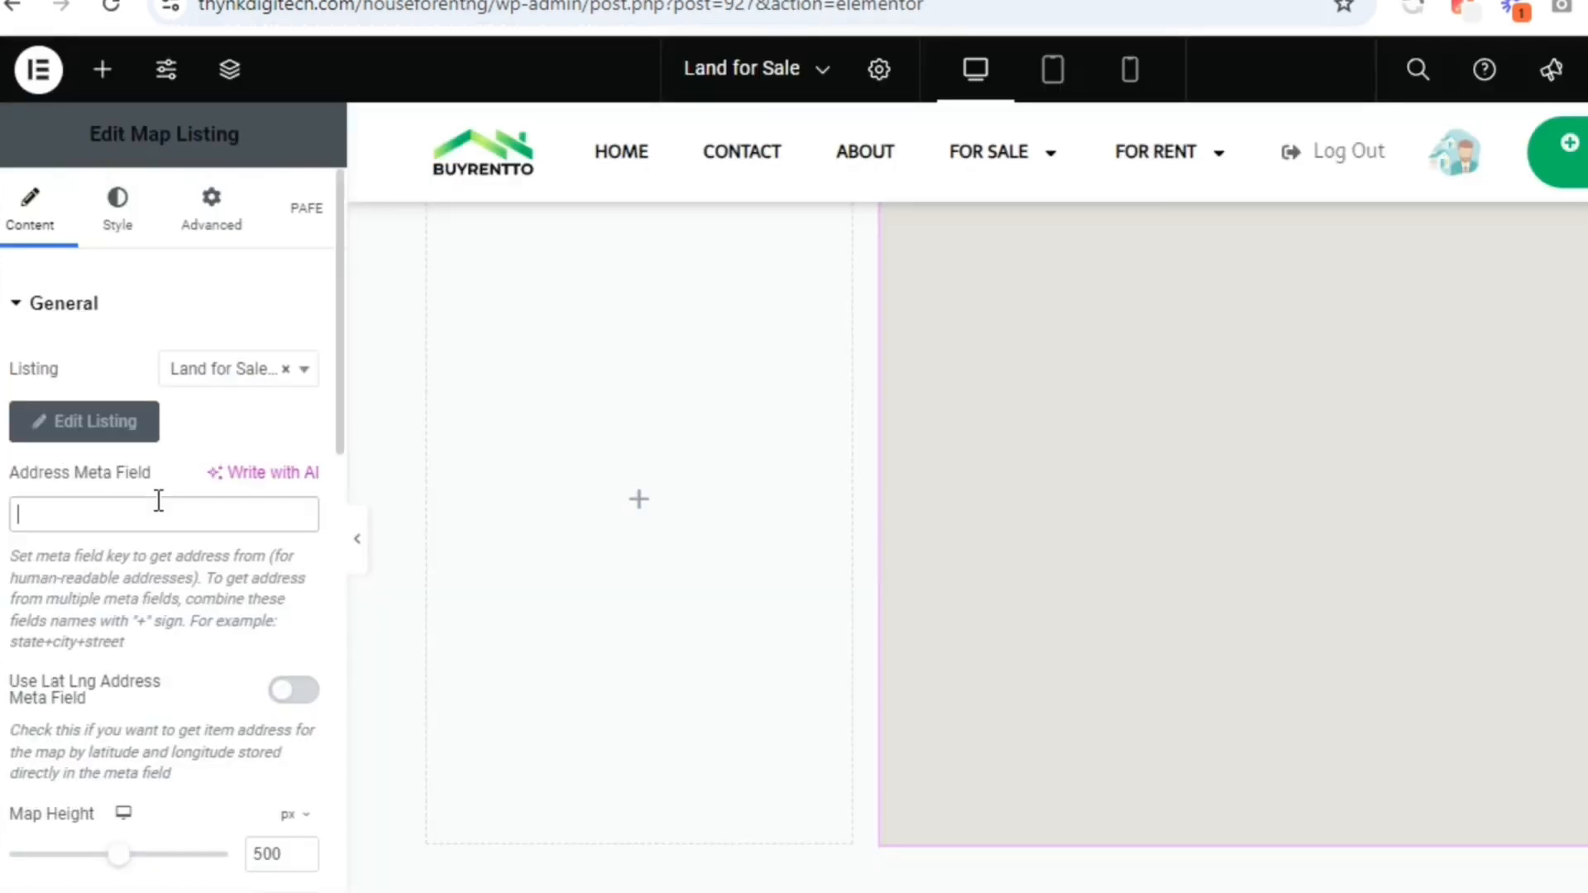
pyautogui.rightClick(157, 498)
pyautogui.click(298, 328)
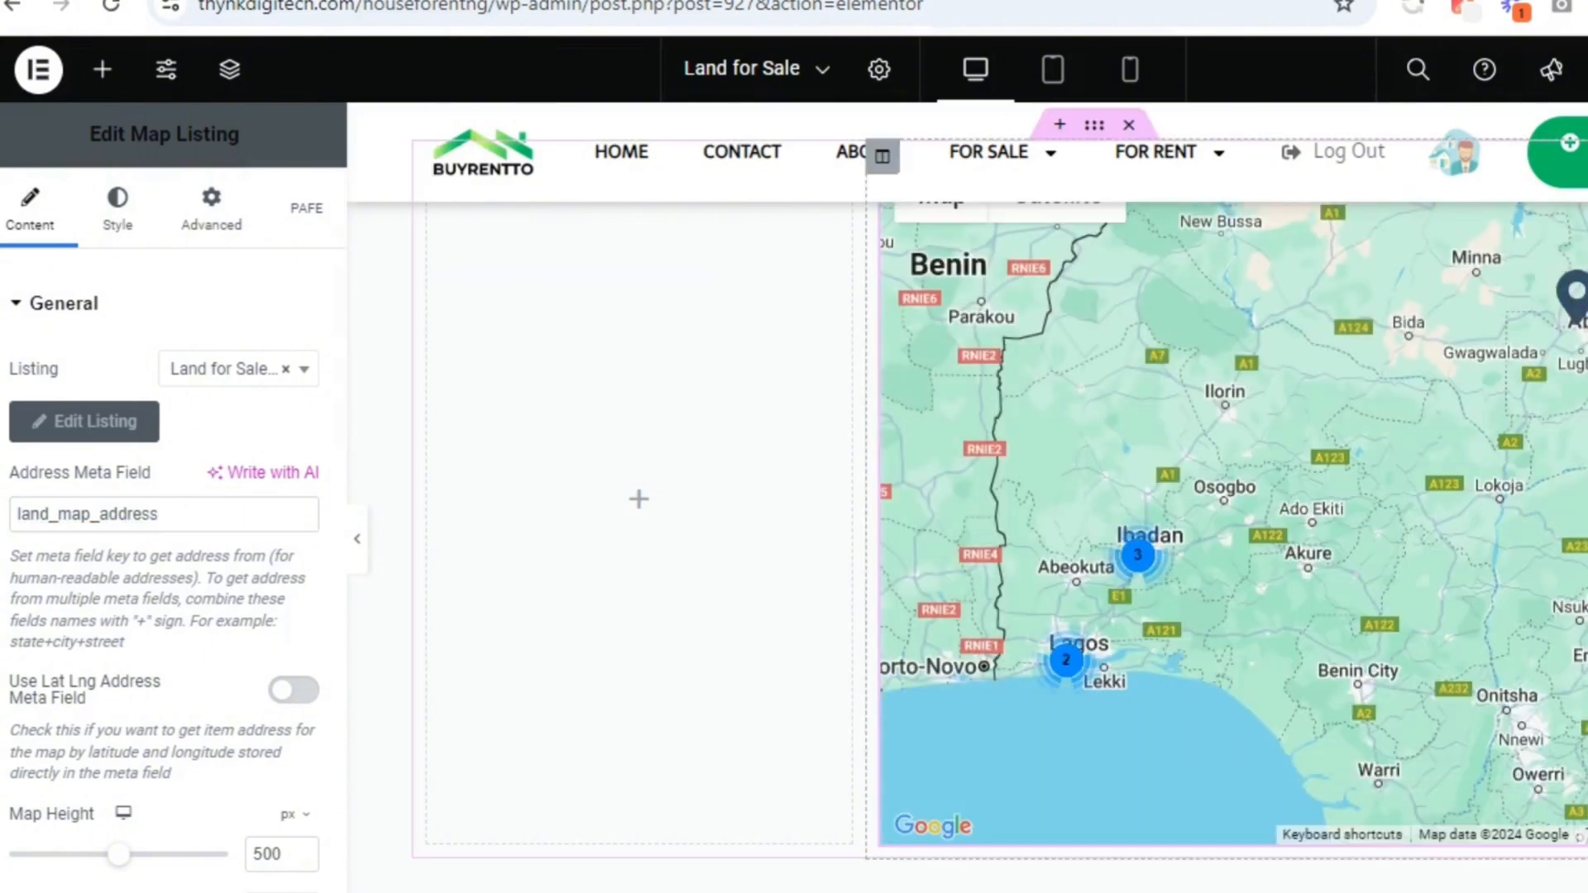
pyautogui.scroll(3, 966, 546)
pyautogui.scroll(-1, 966, 546)
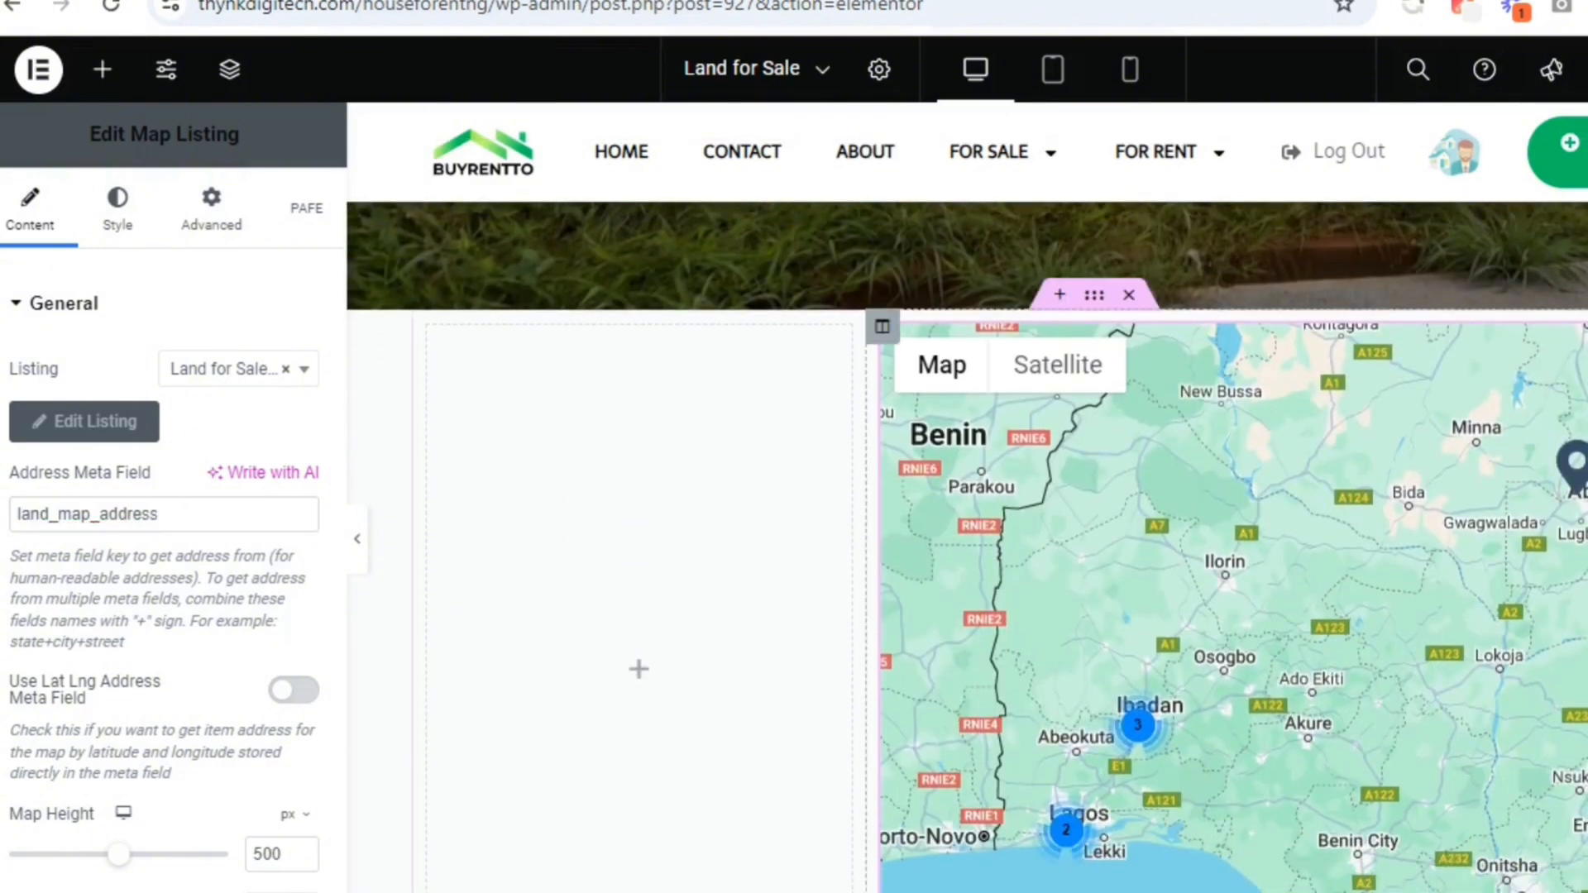
pyautogui.moveTo(1516, 321); pyautogui.dragTo(1514, 399)
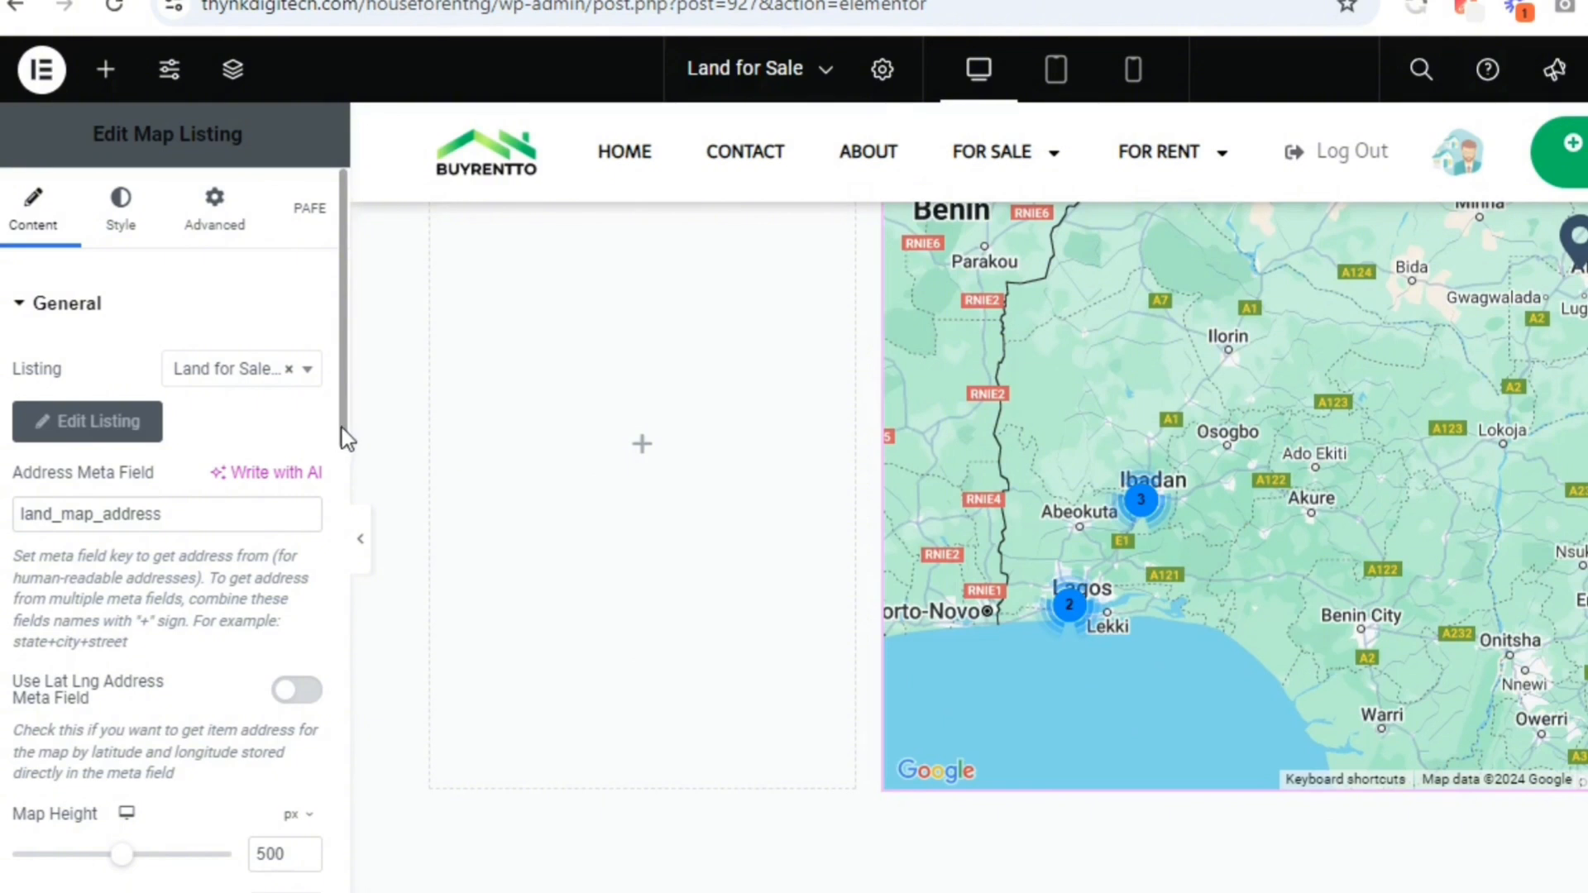
# Enable the Map Listing's Use Lat Lng Address Meta Field option
pyautogui.moveTo(340, 429); pyautogui.dragTo(297, 514)
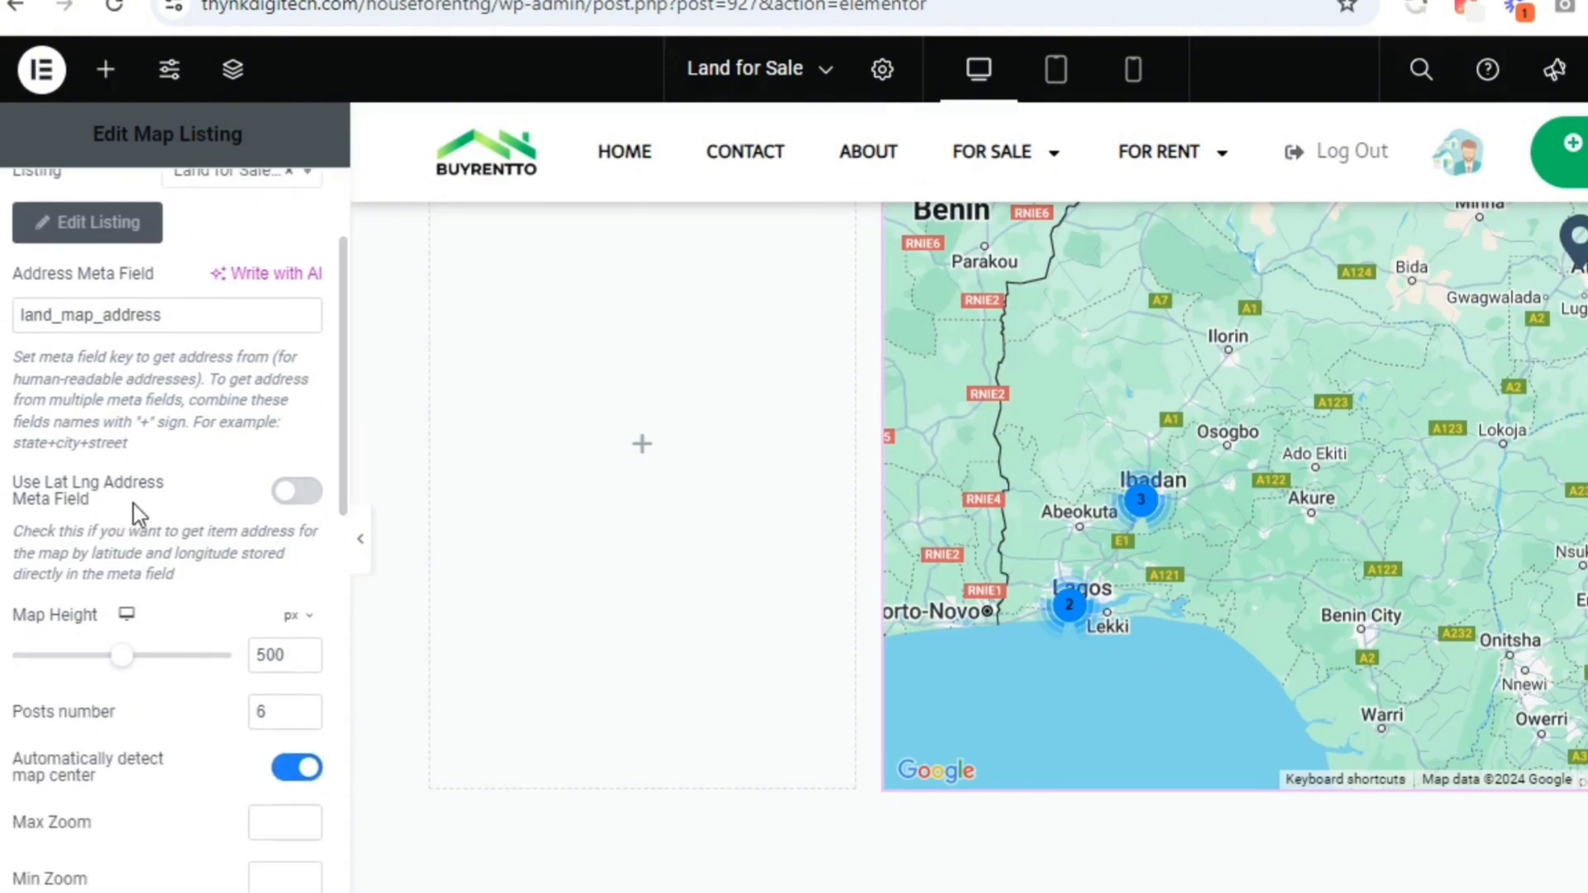
pyautogui.click(294, 493)
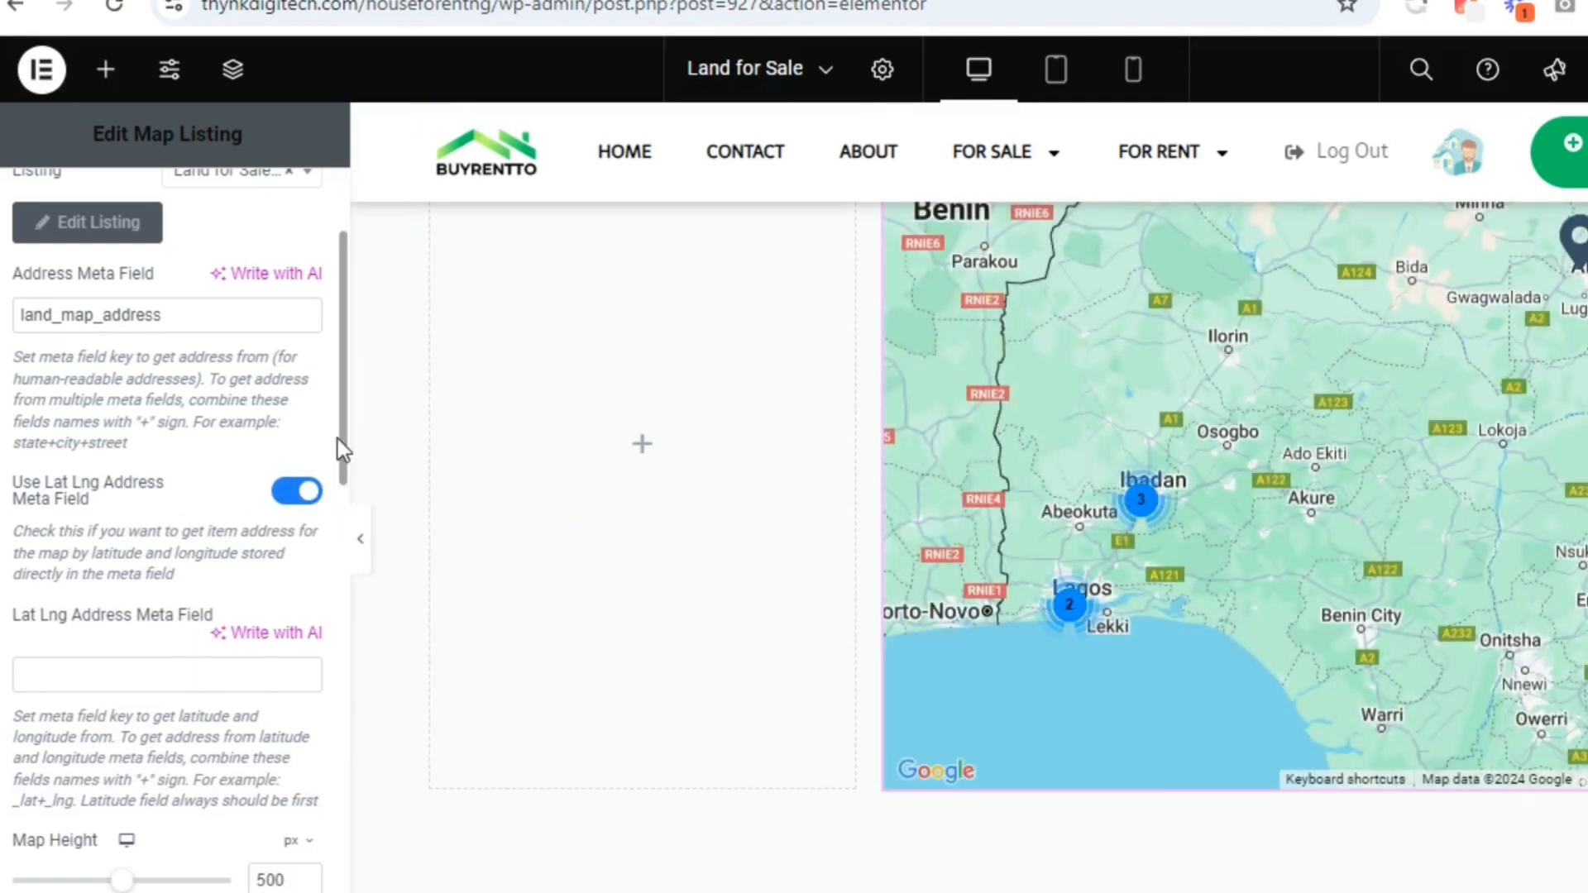
pyautogui.scroll(-5, 337, 439)
pyautogui.scroll(5, 338, 452)
# Set the Map Listing's posts number to 600
pyautogui.moveTo(340, 469); pyautogui.dragTo(325, 559)
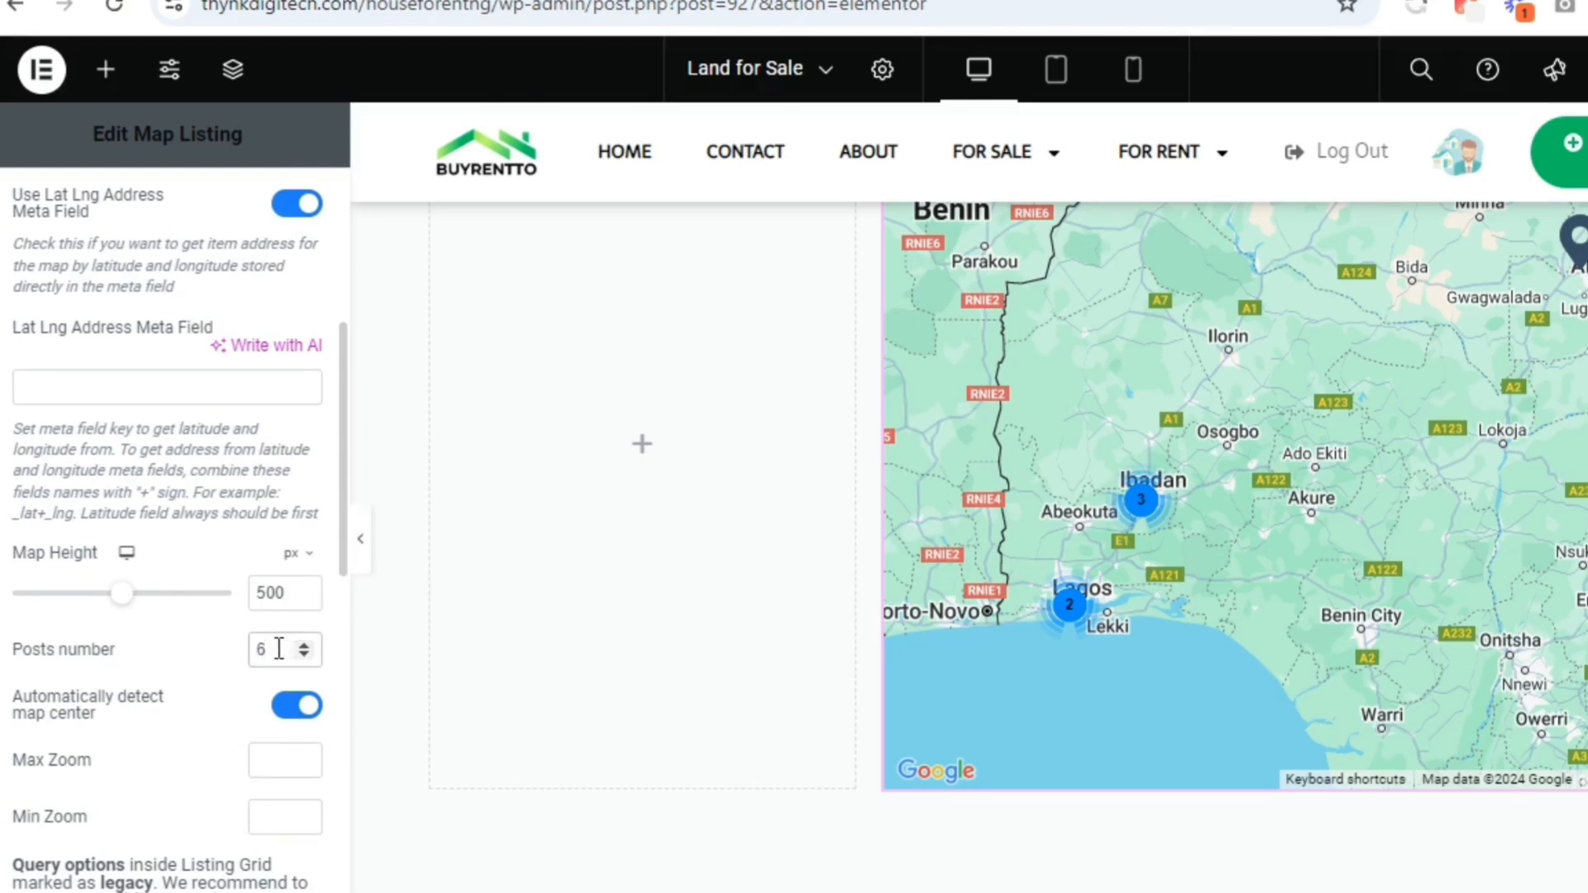
pyautogui.write('00')
pyautogui.moveTo(346, 570); pyautogui.dragTo(319, 707)
pyautogui.click(239, 637)
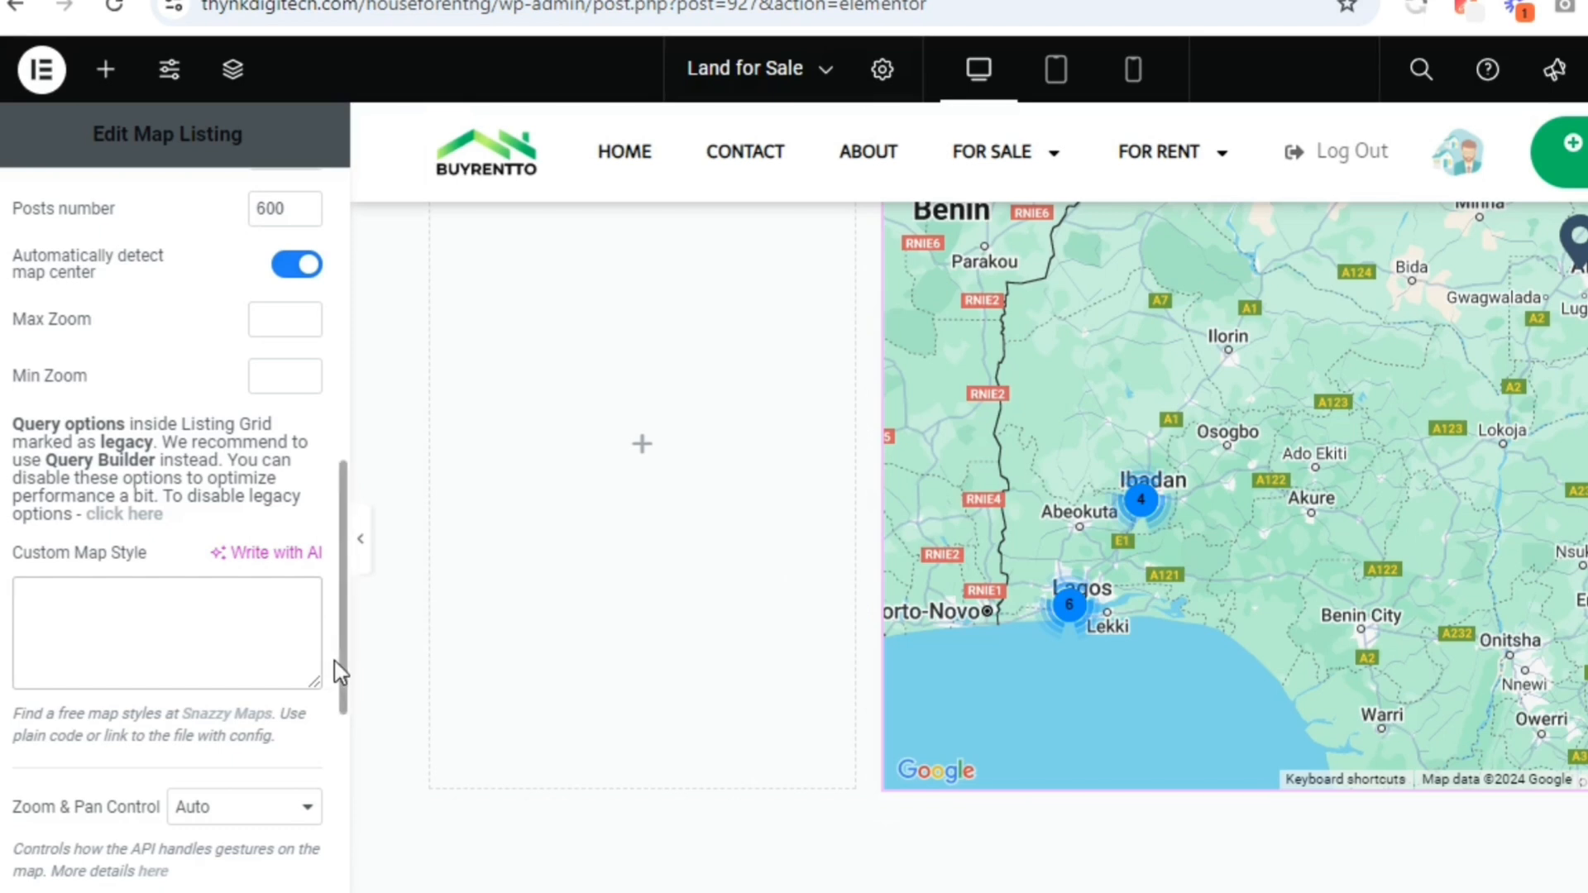
# Enable Map Centering so the map centres automatically on a selected marker
pyautogui.moveTo(342, 674); pyautogui.dragTo(331, 765)
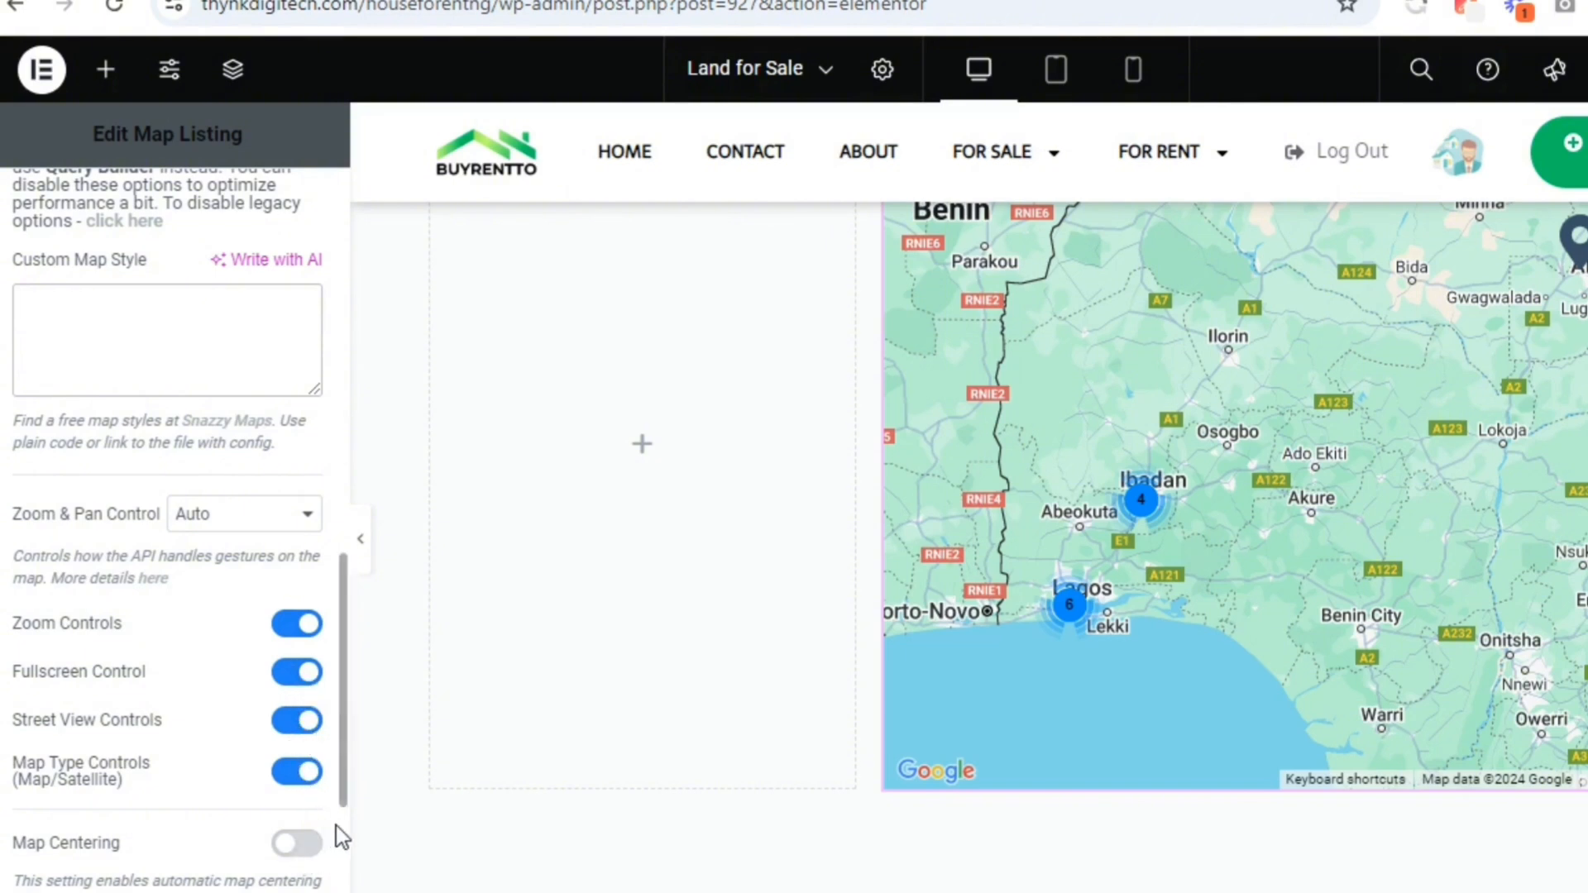
pyautogui.scroll(-6, 319, 716)
pyautogui.click(296, 318)
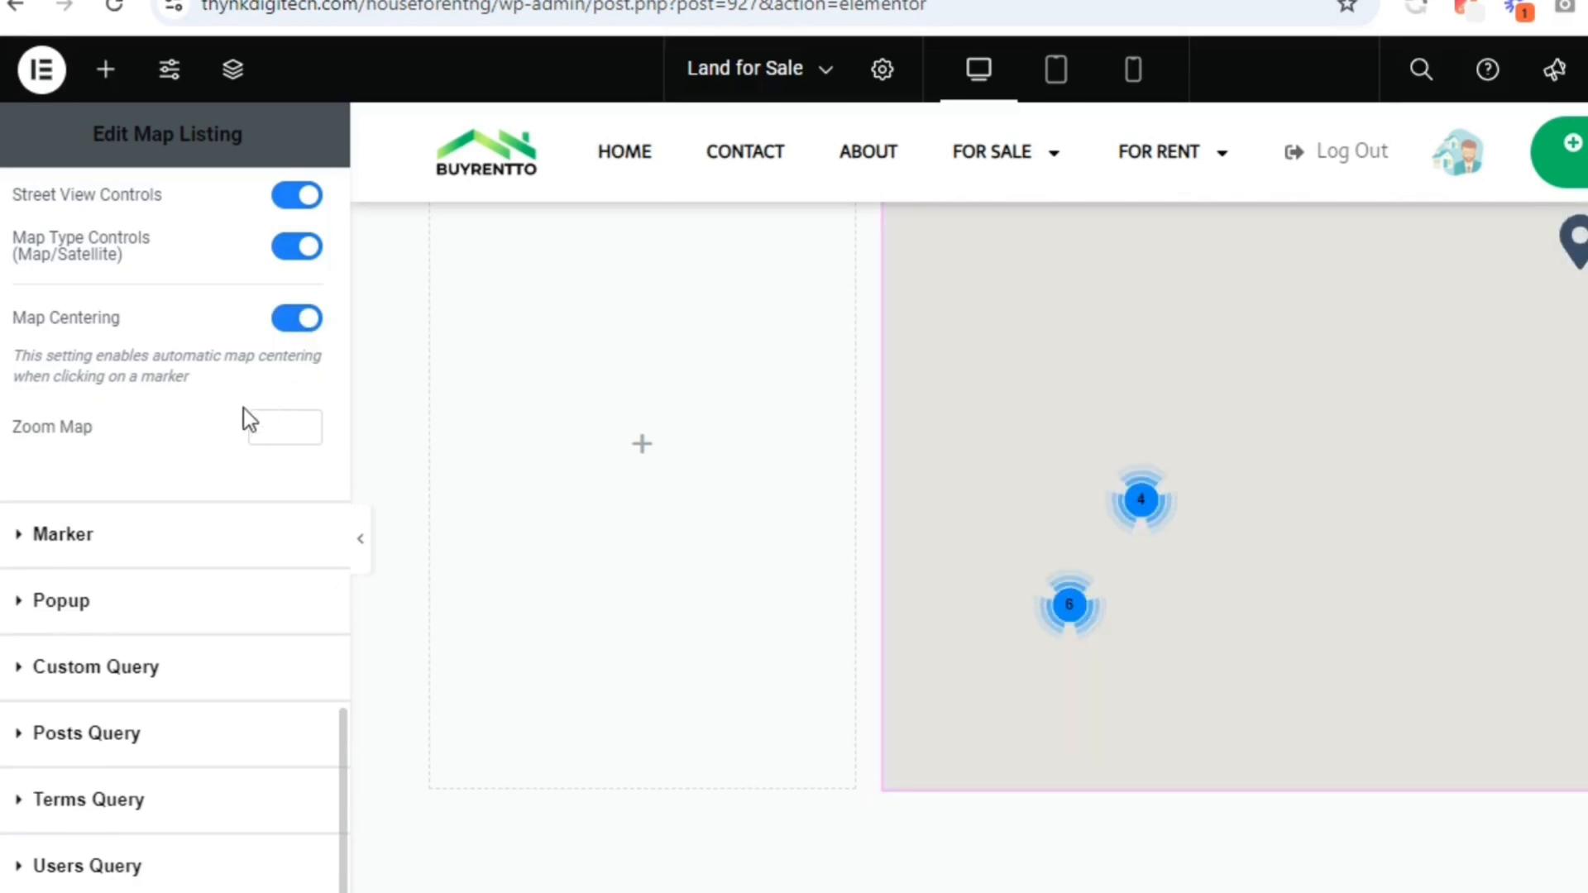
# Change the marker type to Image and use the red location pin from the media library as the marker
pyautogui.click(156, 546)
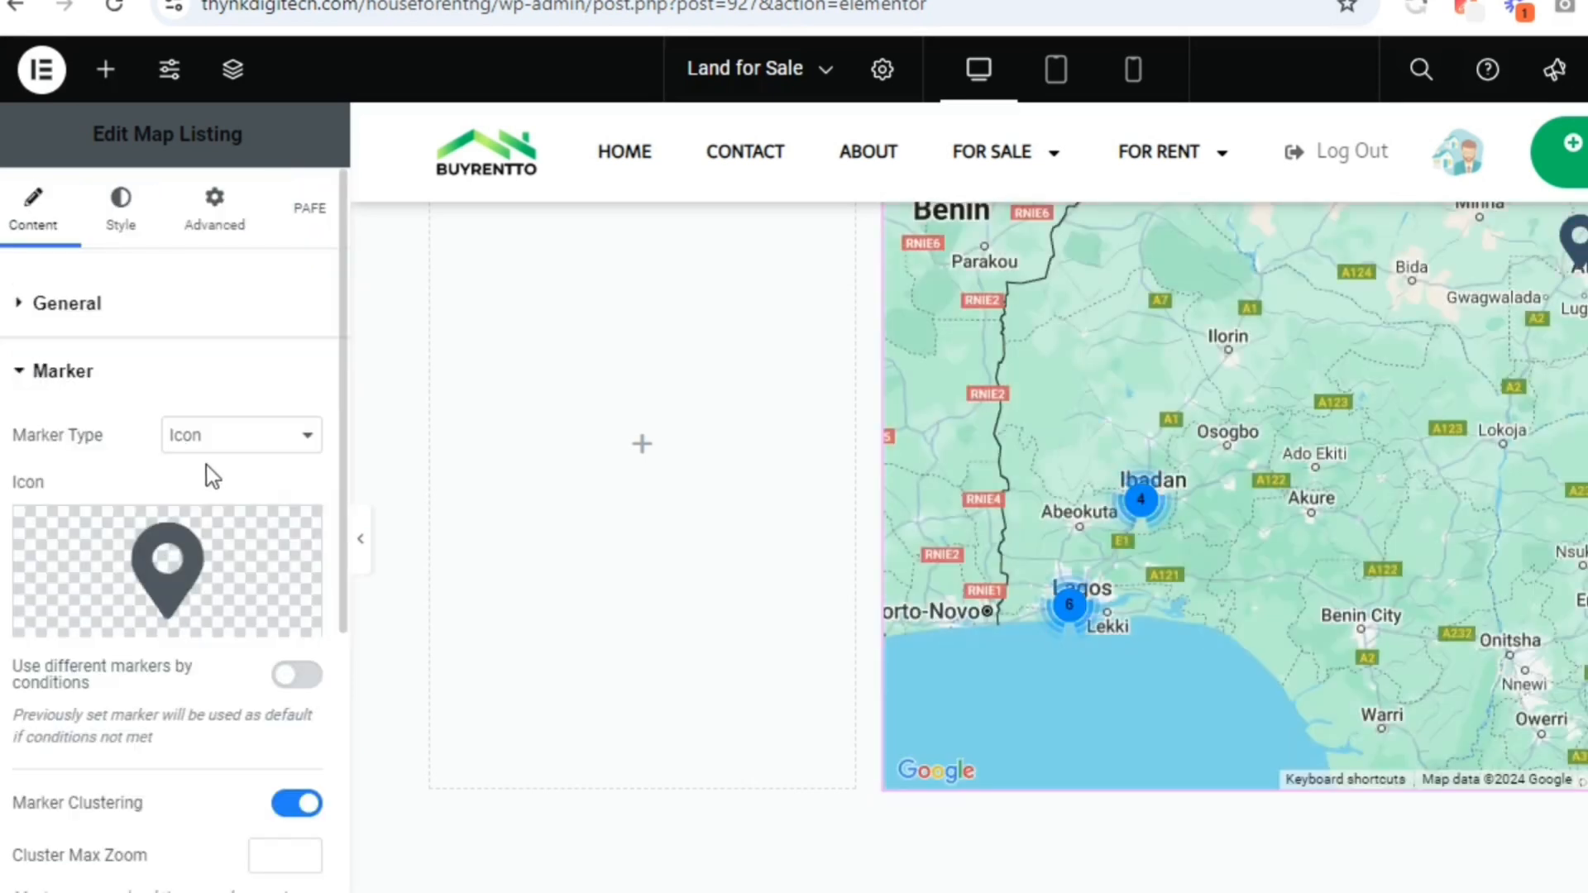
pyautogui.click(220, 439)
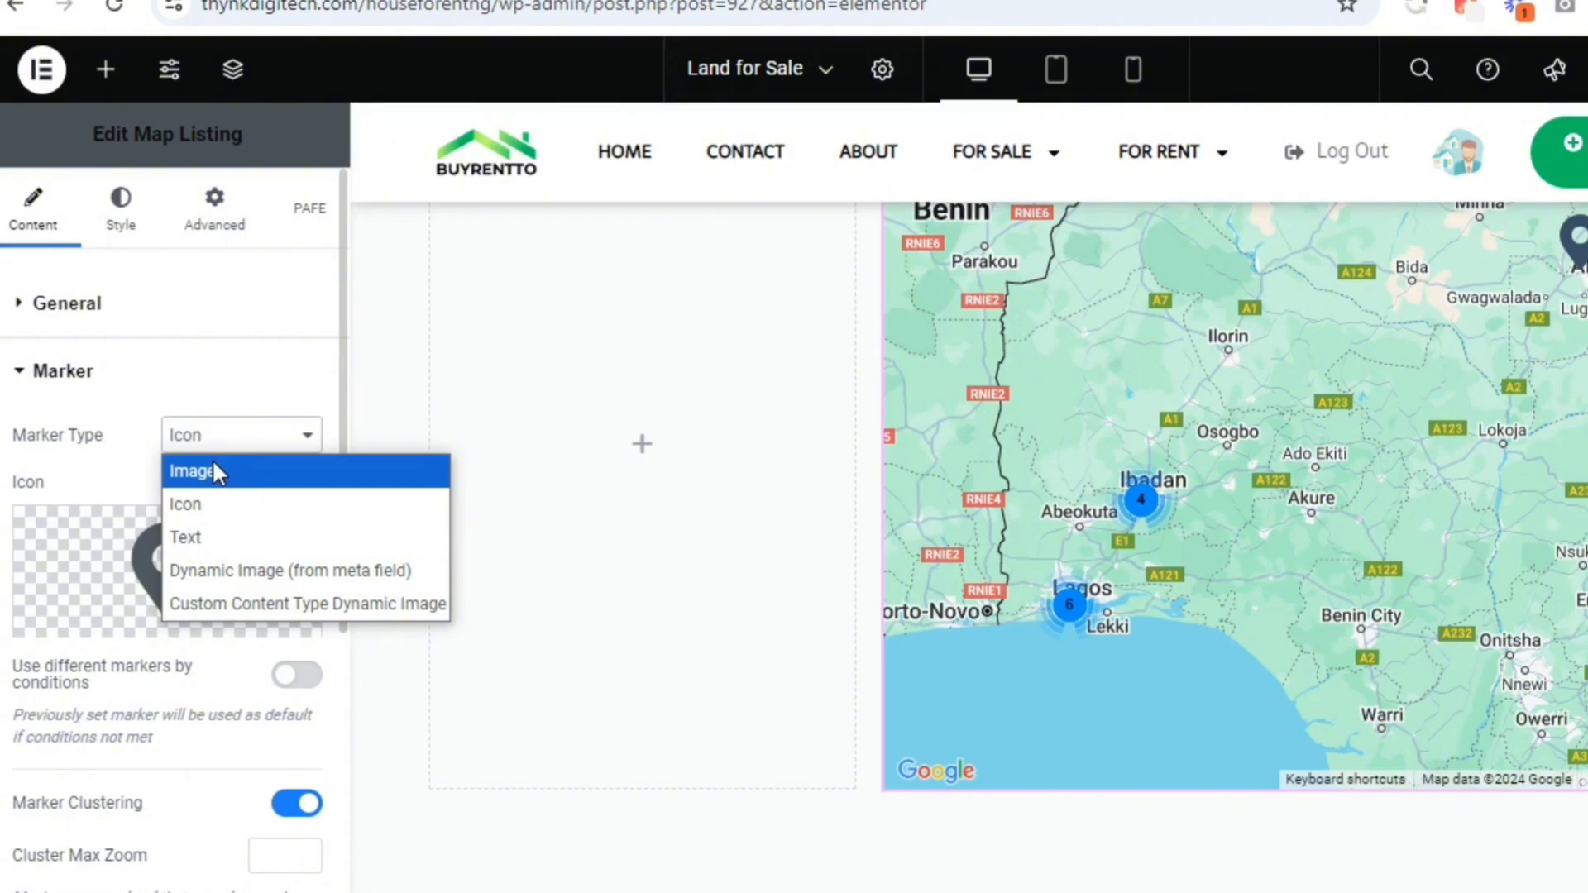
pyautogui.click(217, 470)
pyautogui.click(162, 562)
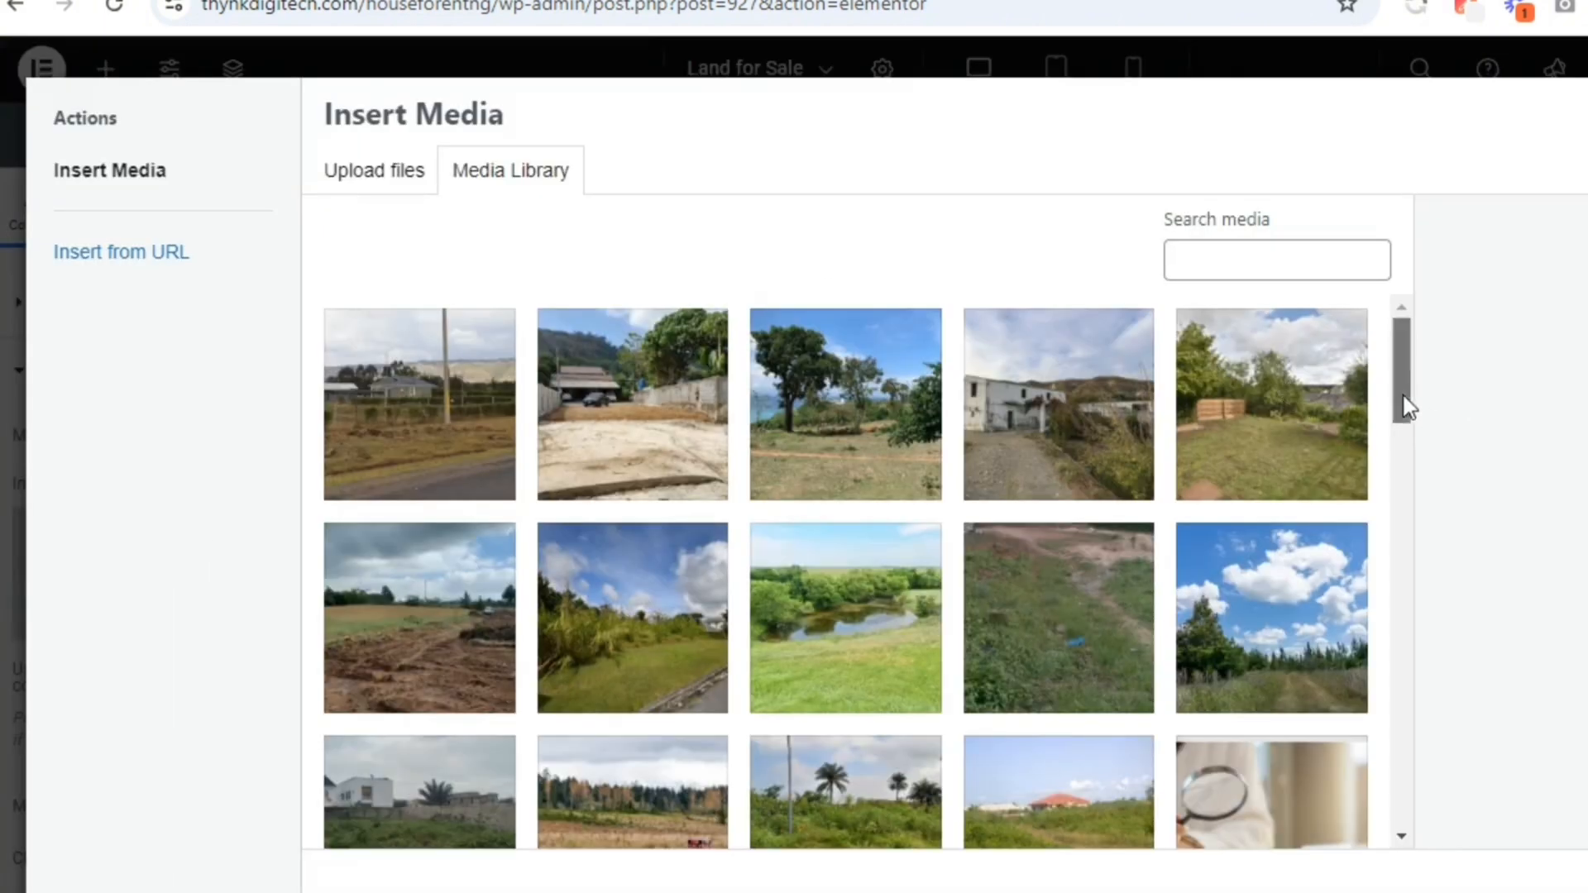
pyautogui.moveTo(1401, 408); pyautogui.dragTo(1366, 531)
pyautogui.click(1103, 663)
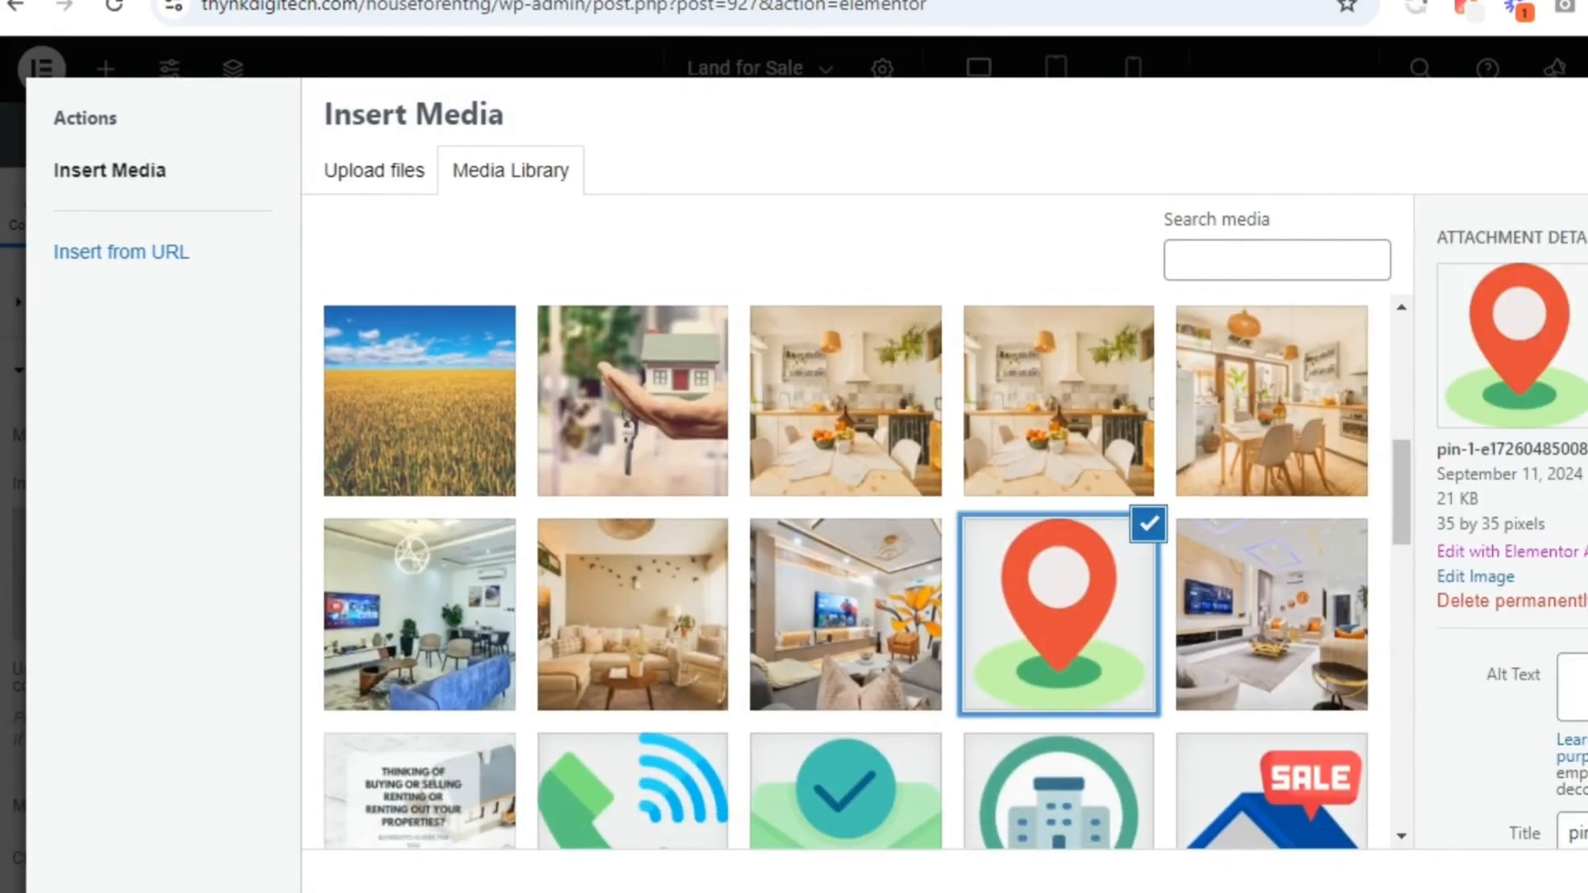
pyautogui.click(1582, 883)
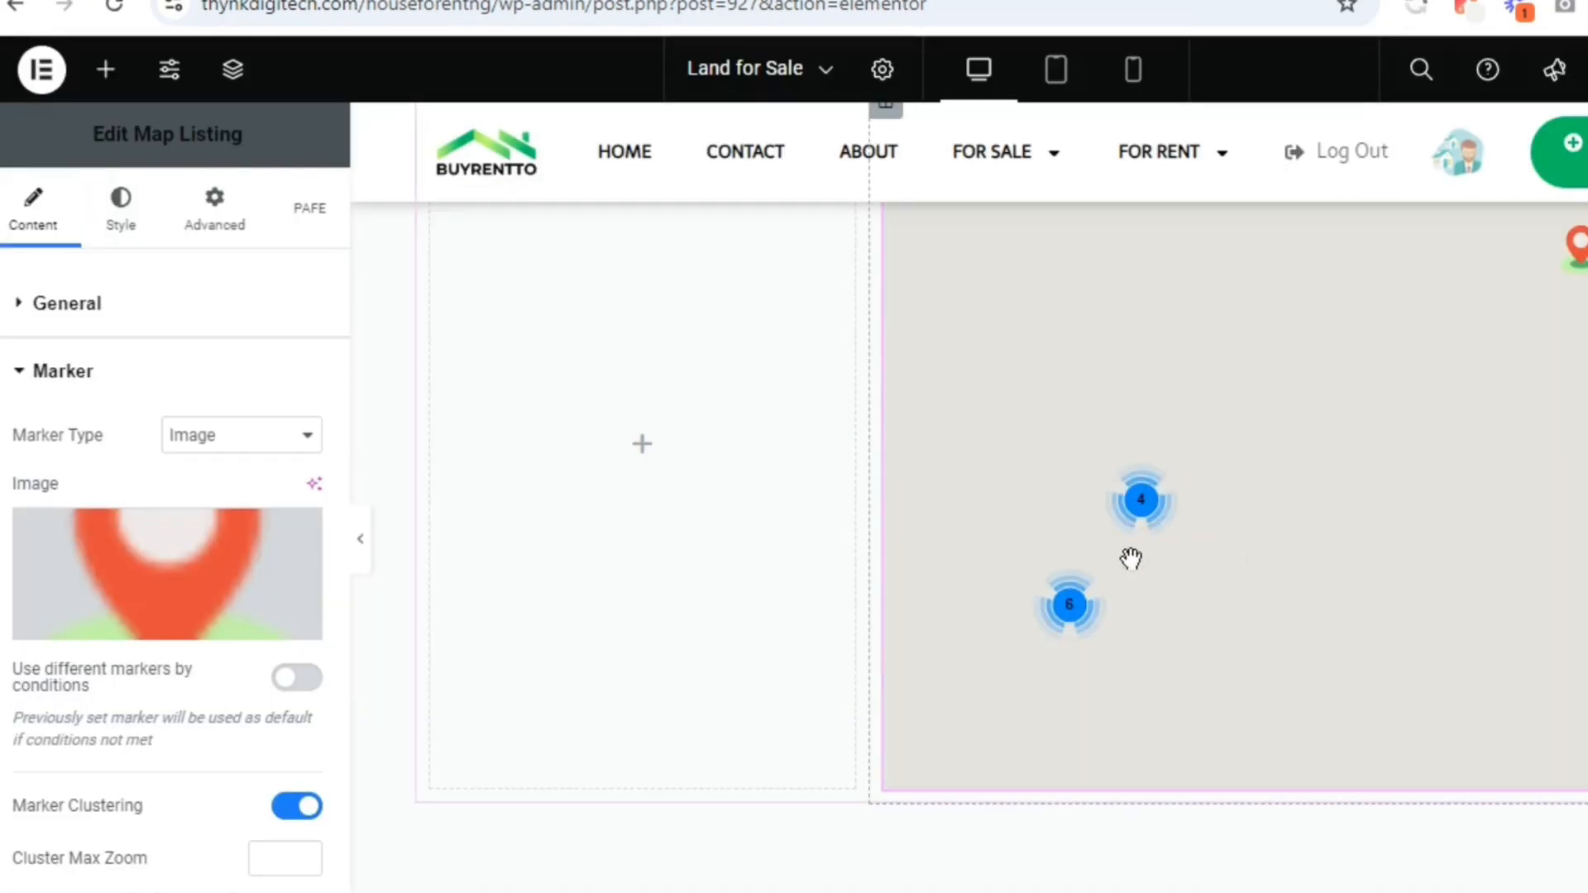
# Examine the map preview with the new marker and review the widget's clustering, zoom and general map settings
pyautogui.scroll(-6, 1324, 413)
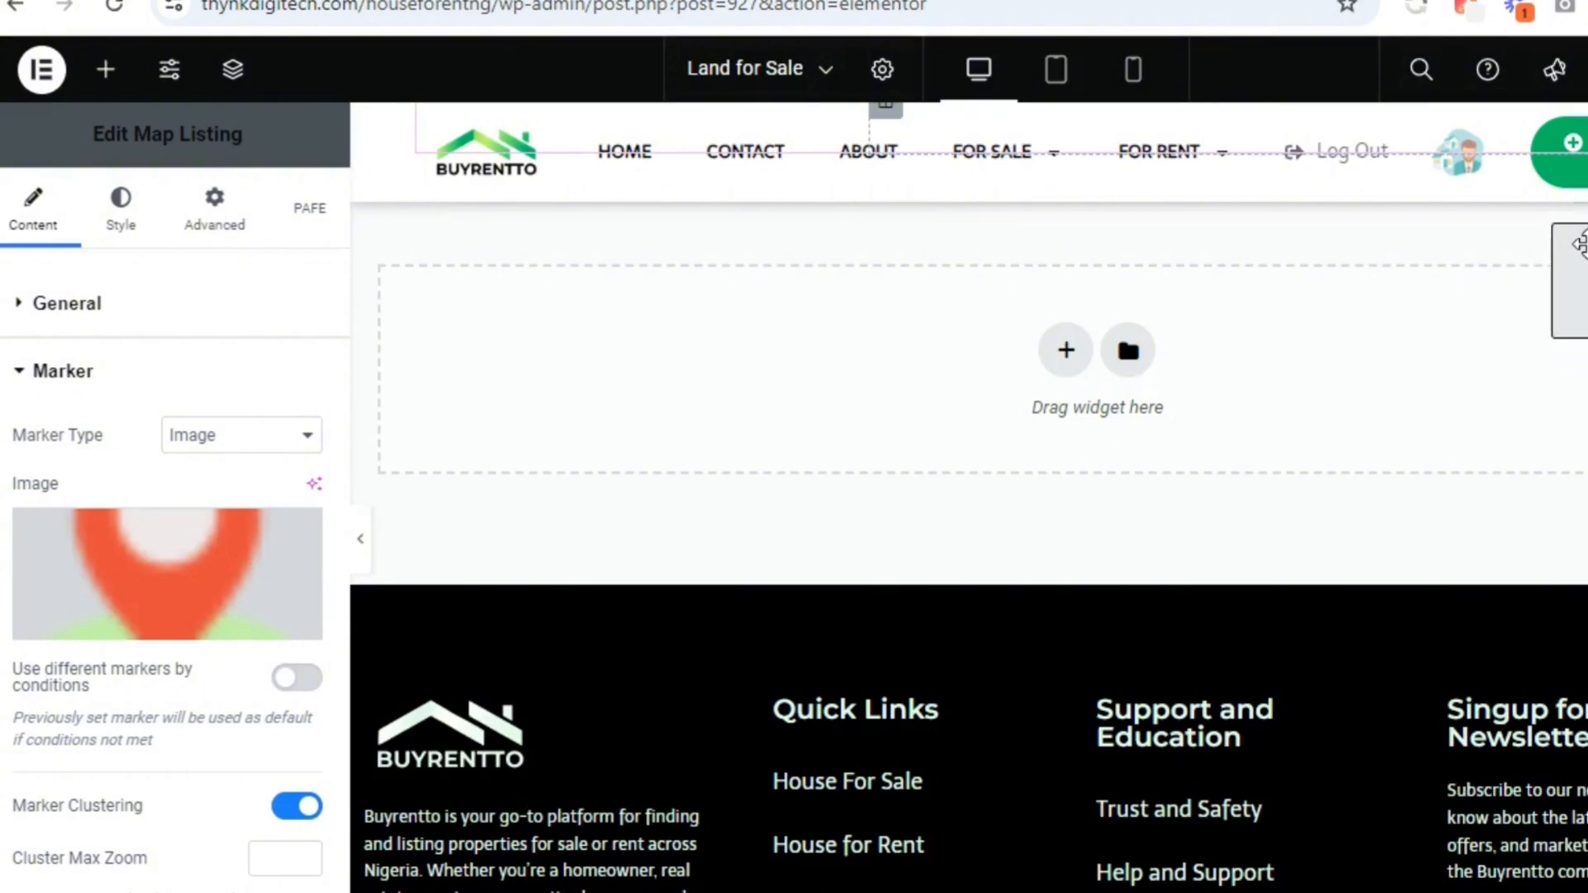
pyautogui.scroll(6, 1578, 244)
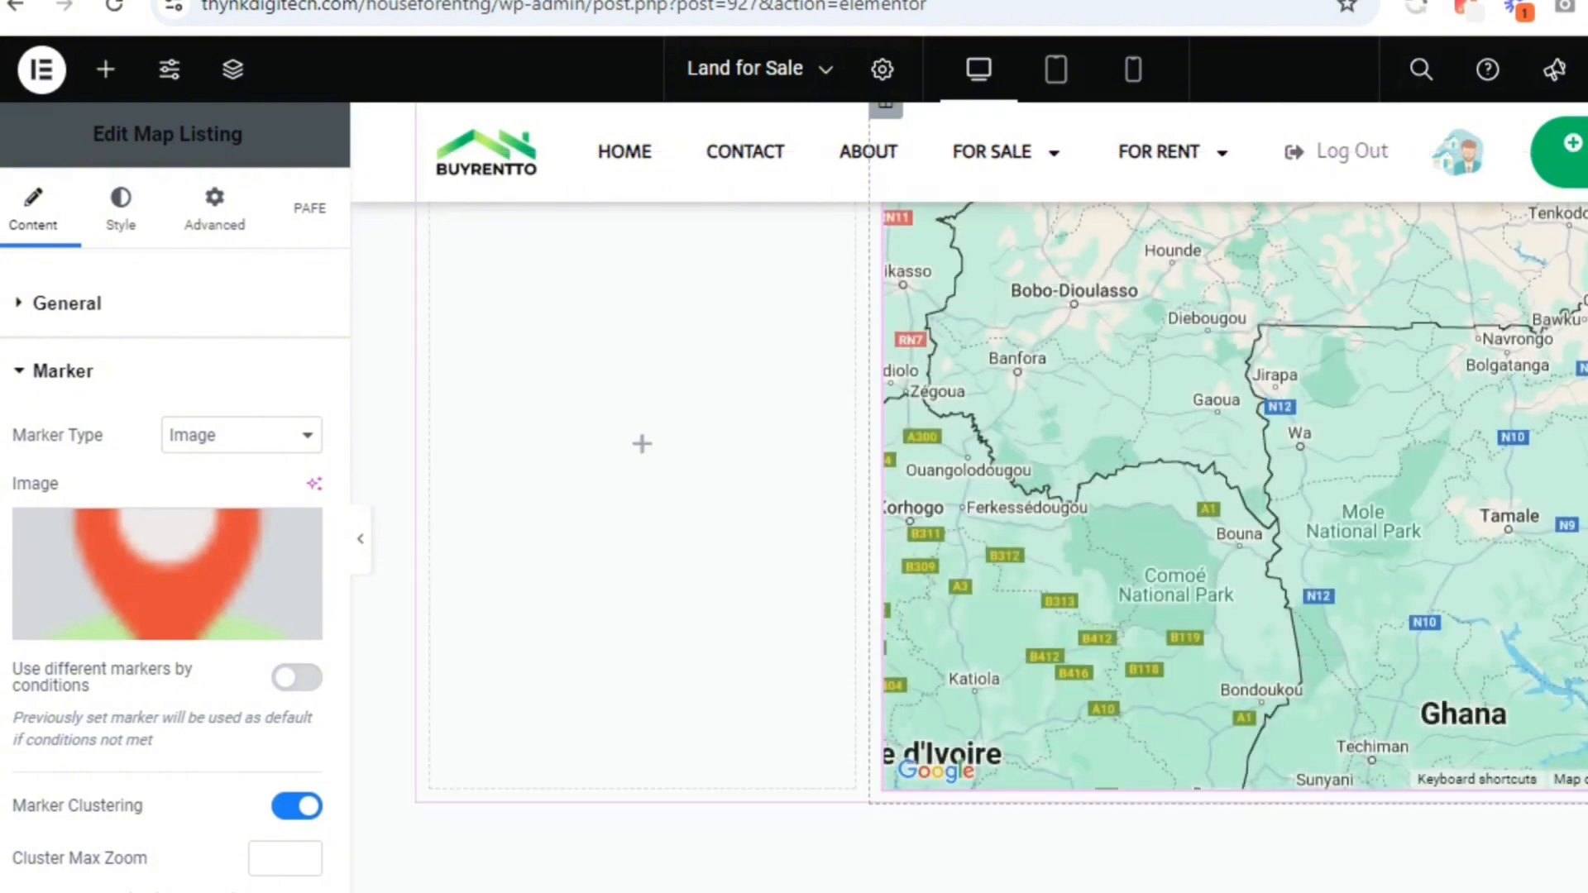
pyautogui.scroll(3, 1411, 579)
pyautogui.scroll(-2, 1411, 603)
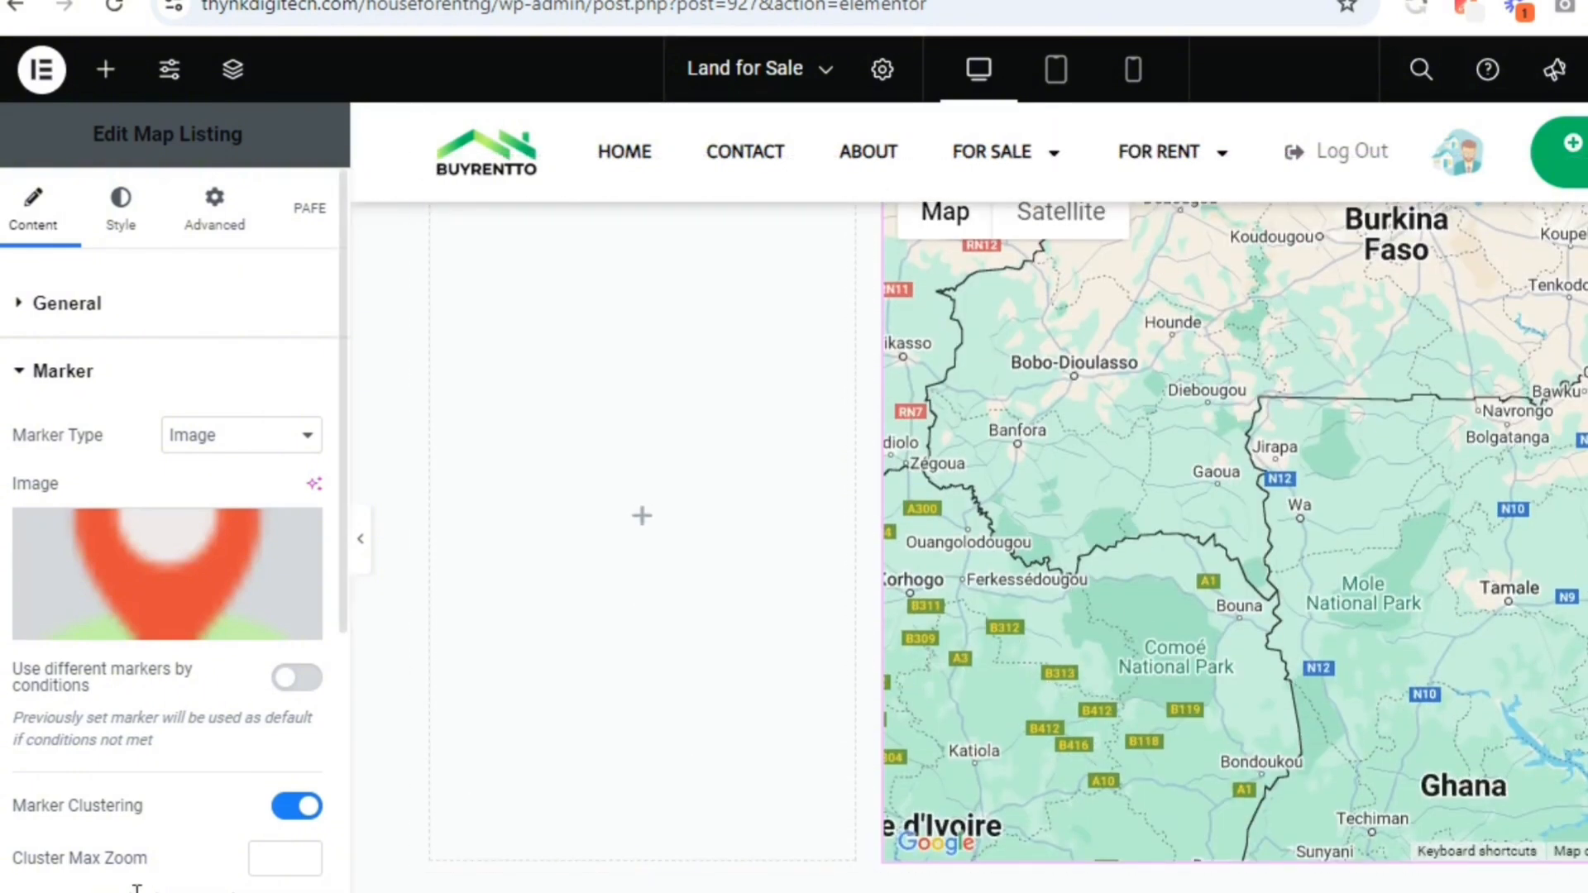
pyautogui.scroll(-7, 335, 759)
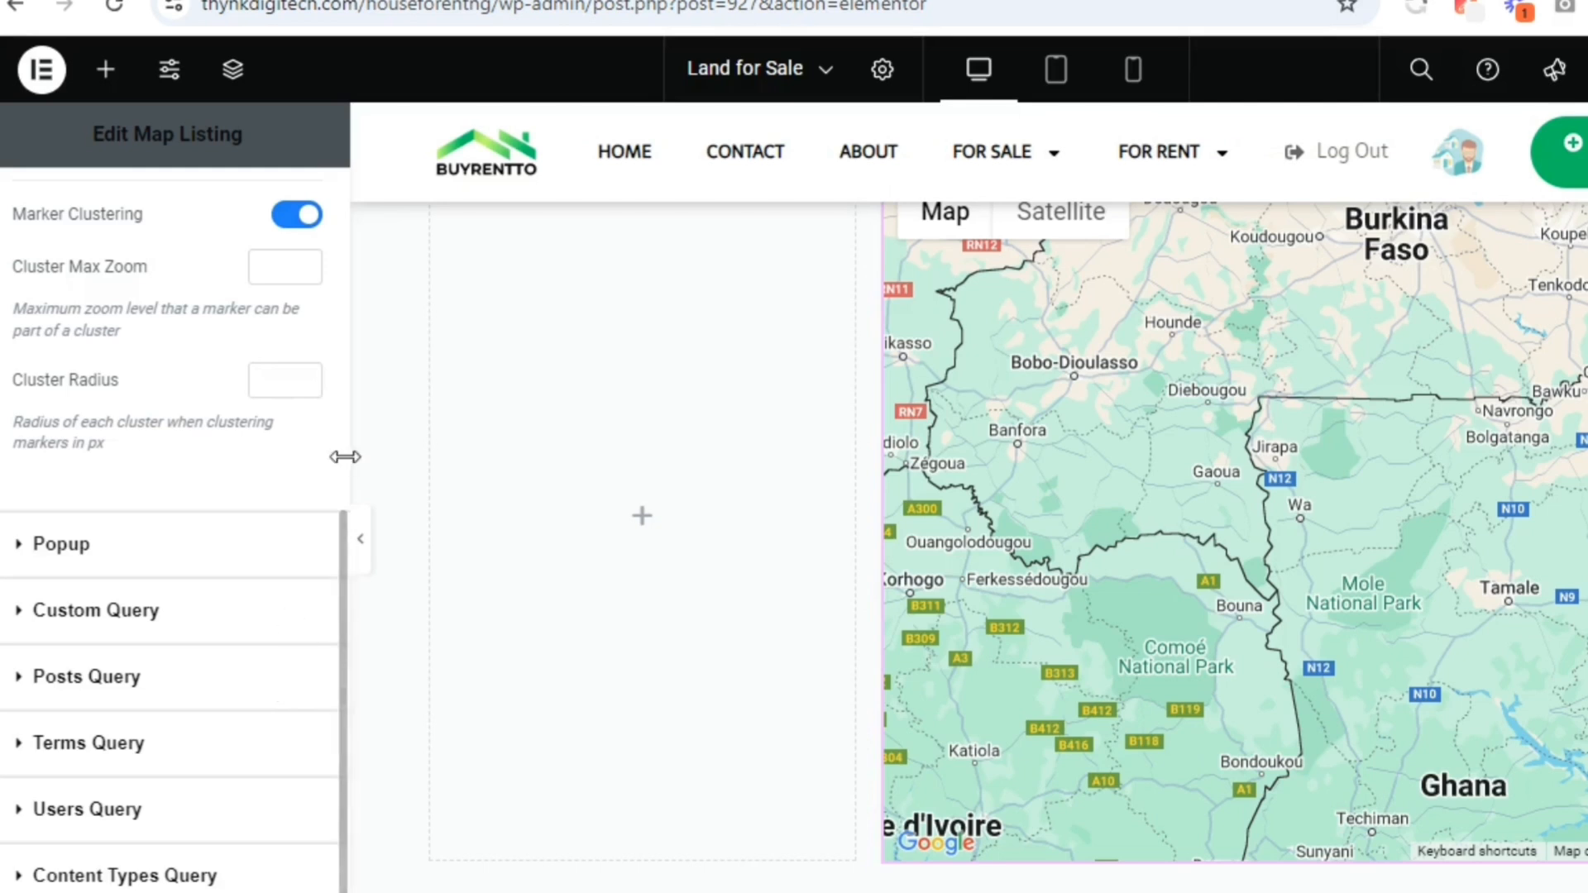
pyautogui.moveTo(338, 538)
pyautogui.mouseDown()
pyautogui.moveTo(343, 220)
pyautogui.moveTo(339, 236)
pyautogui.mouseUp()
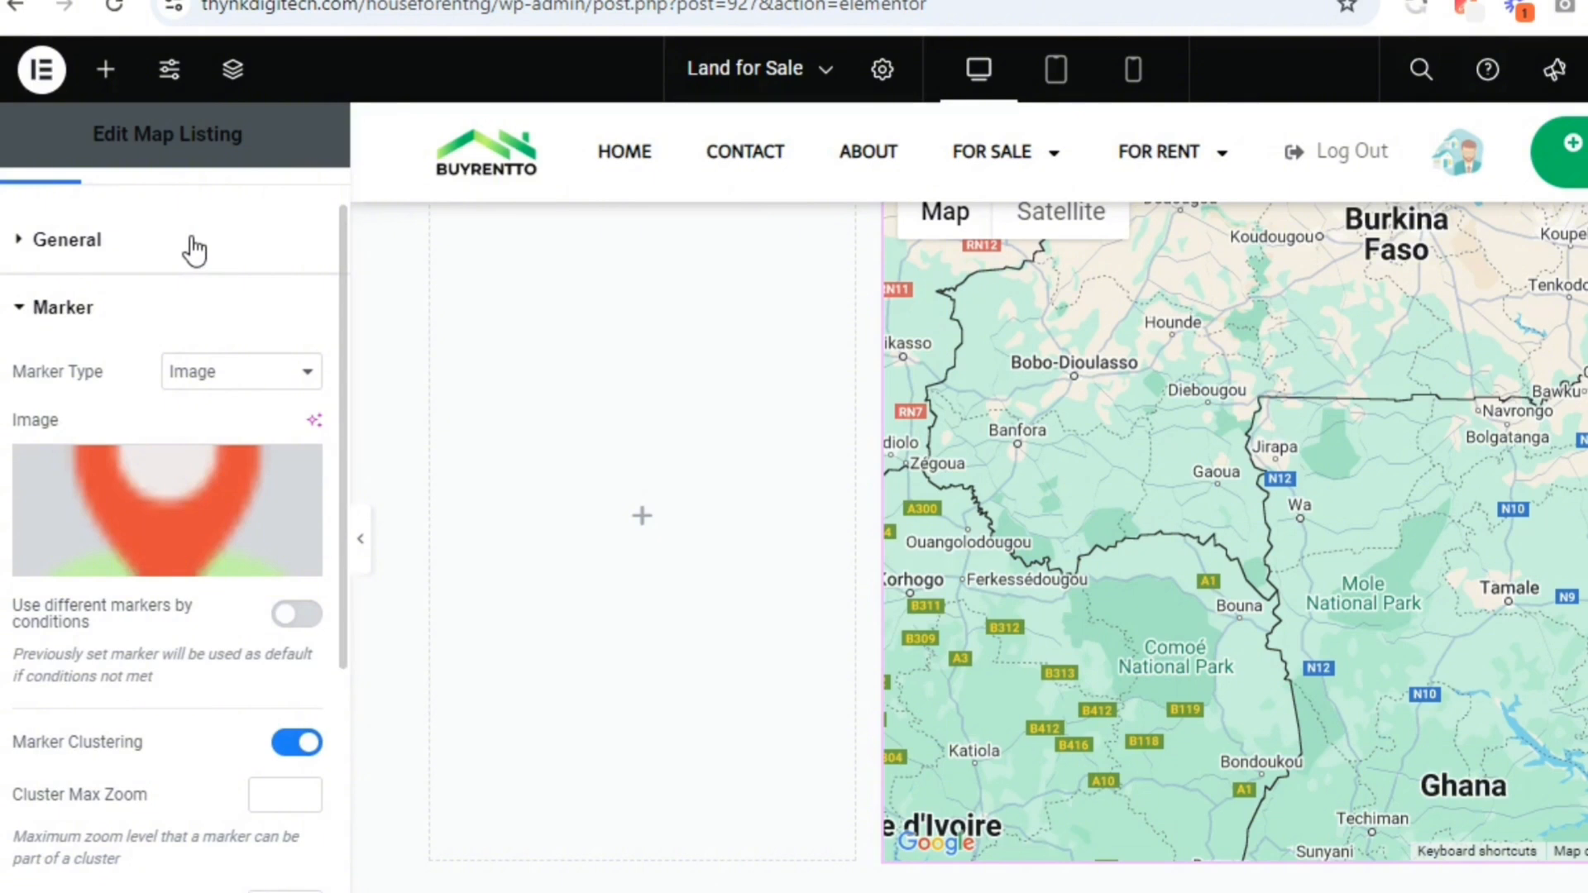
pyautogui.click(196, 246)
pyautogui.scroll(-8, 326, 460)
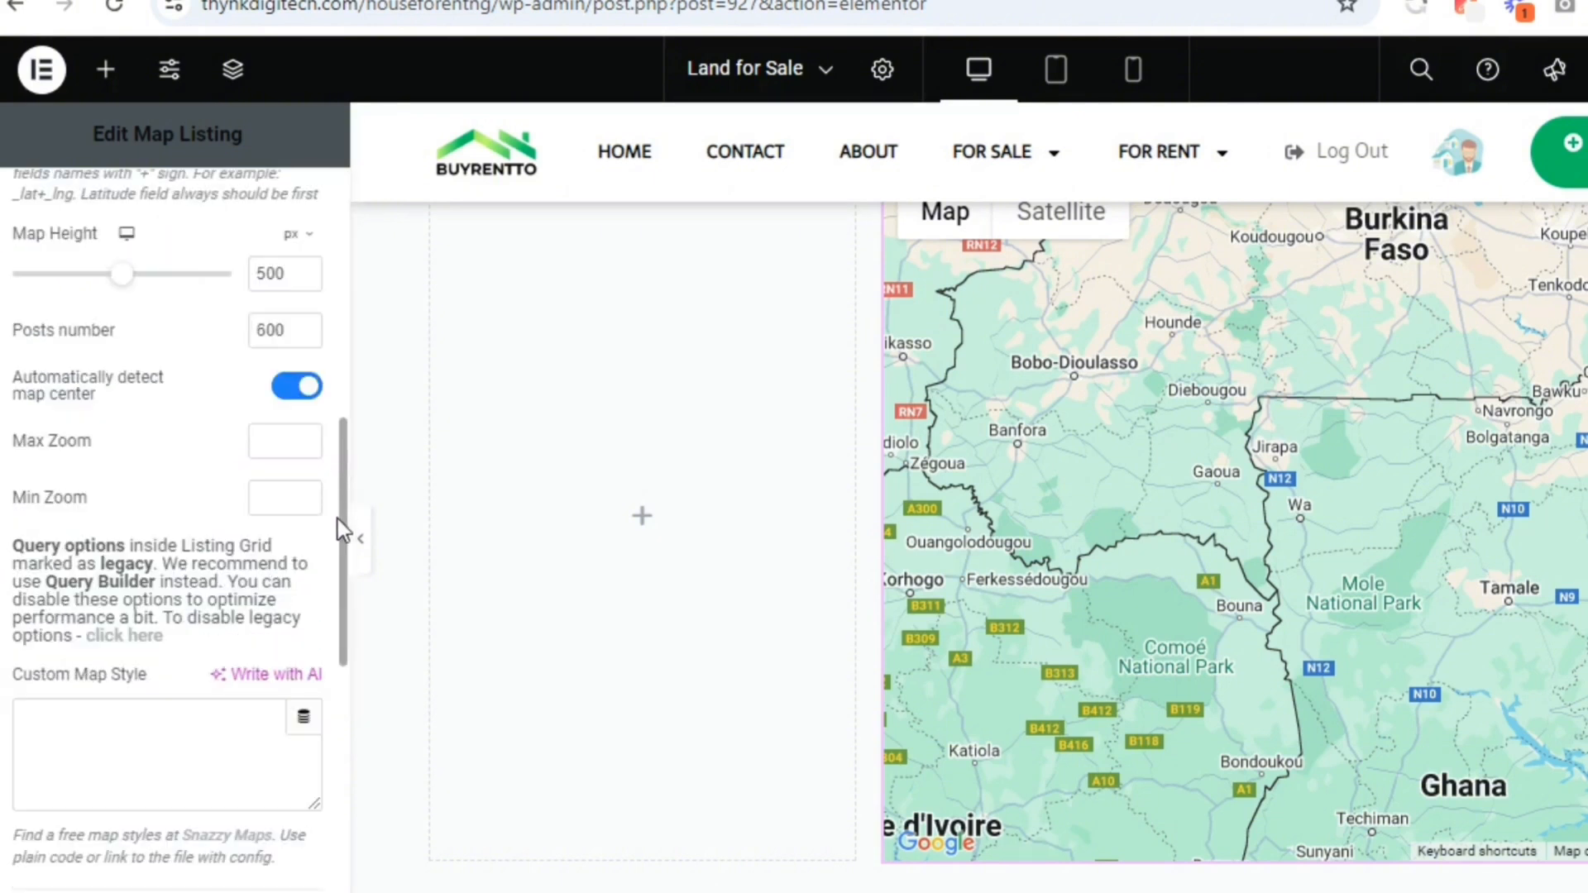
pyautogui.scroll(-5, 336, 521)
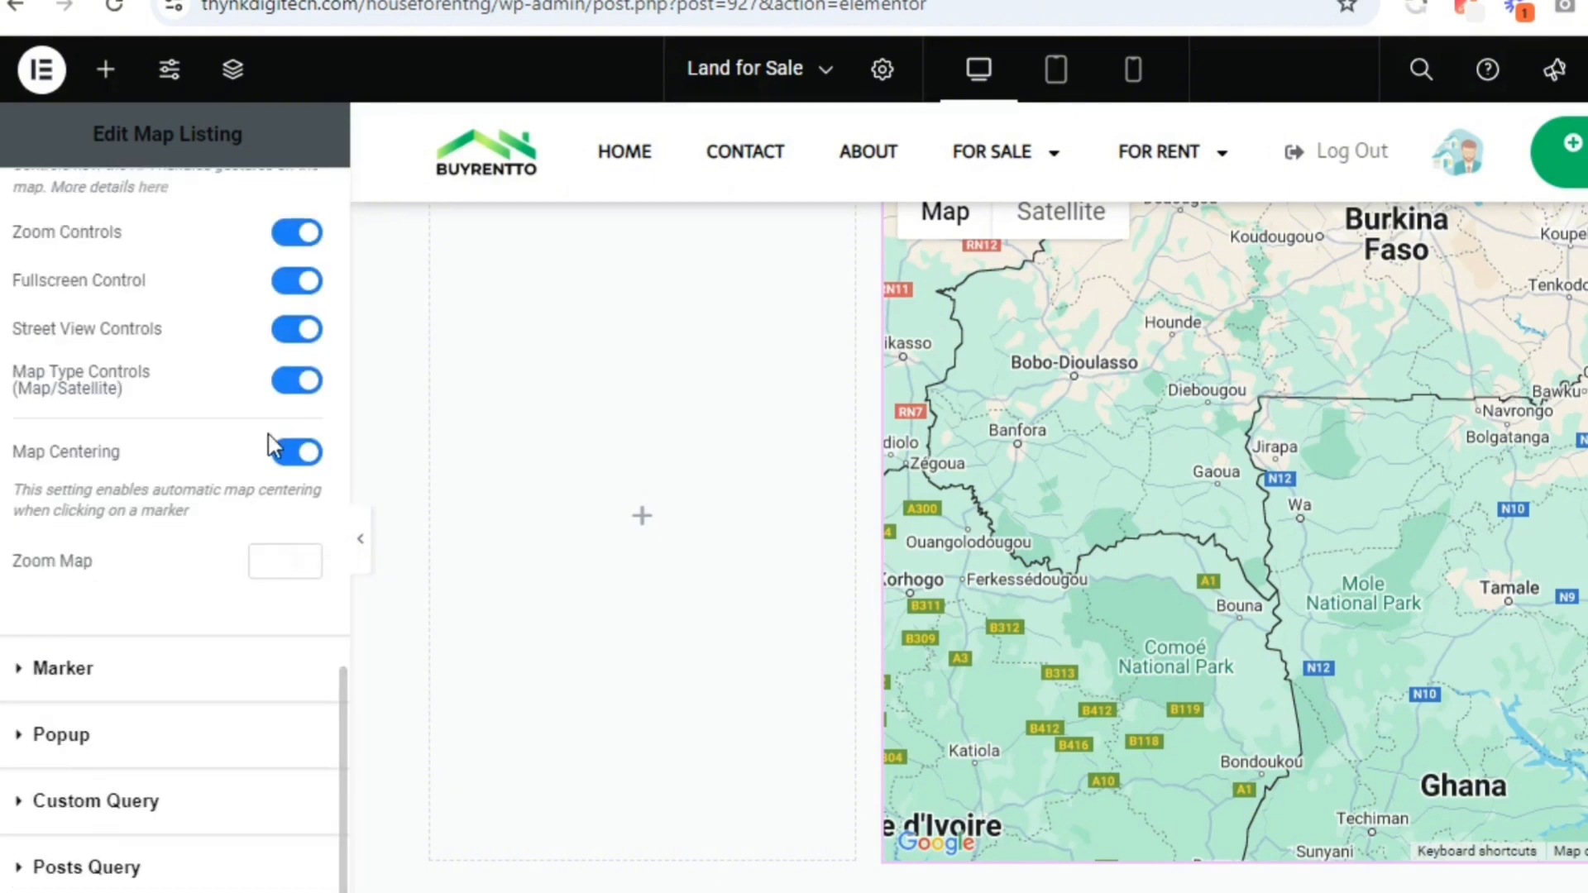
# Compare the map with Marker Clustering on and off, and leave clustering turned off
pyautogui.click(132, 671)
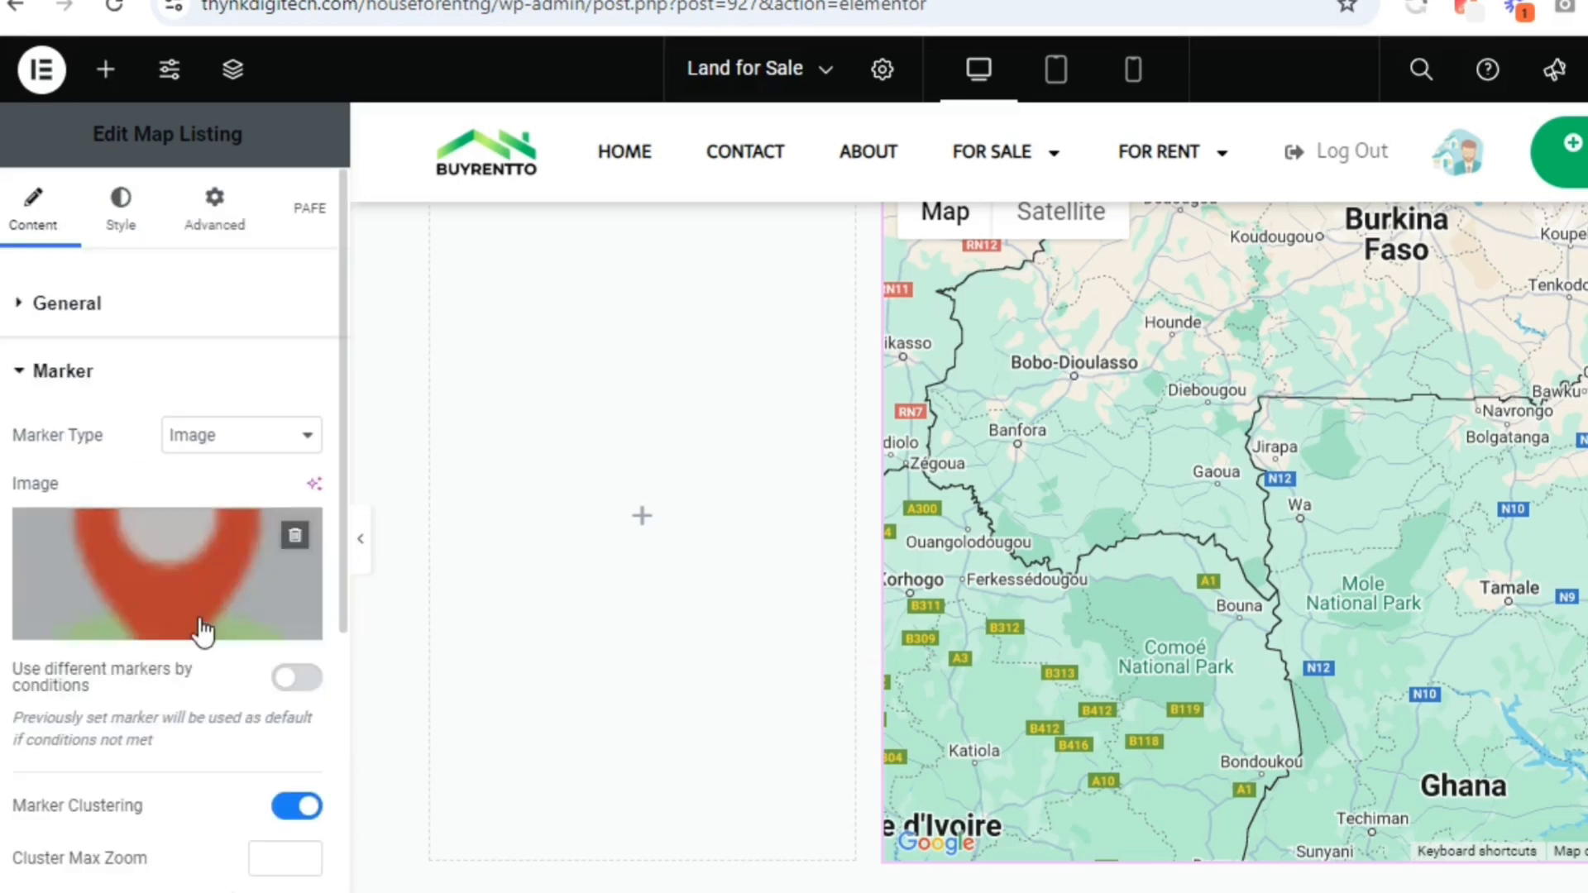
pyautogui.click(294, 807)
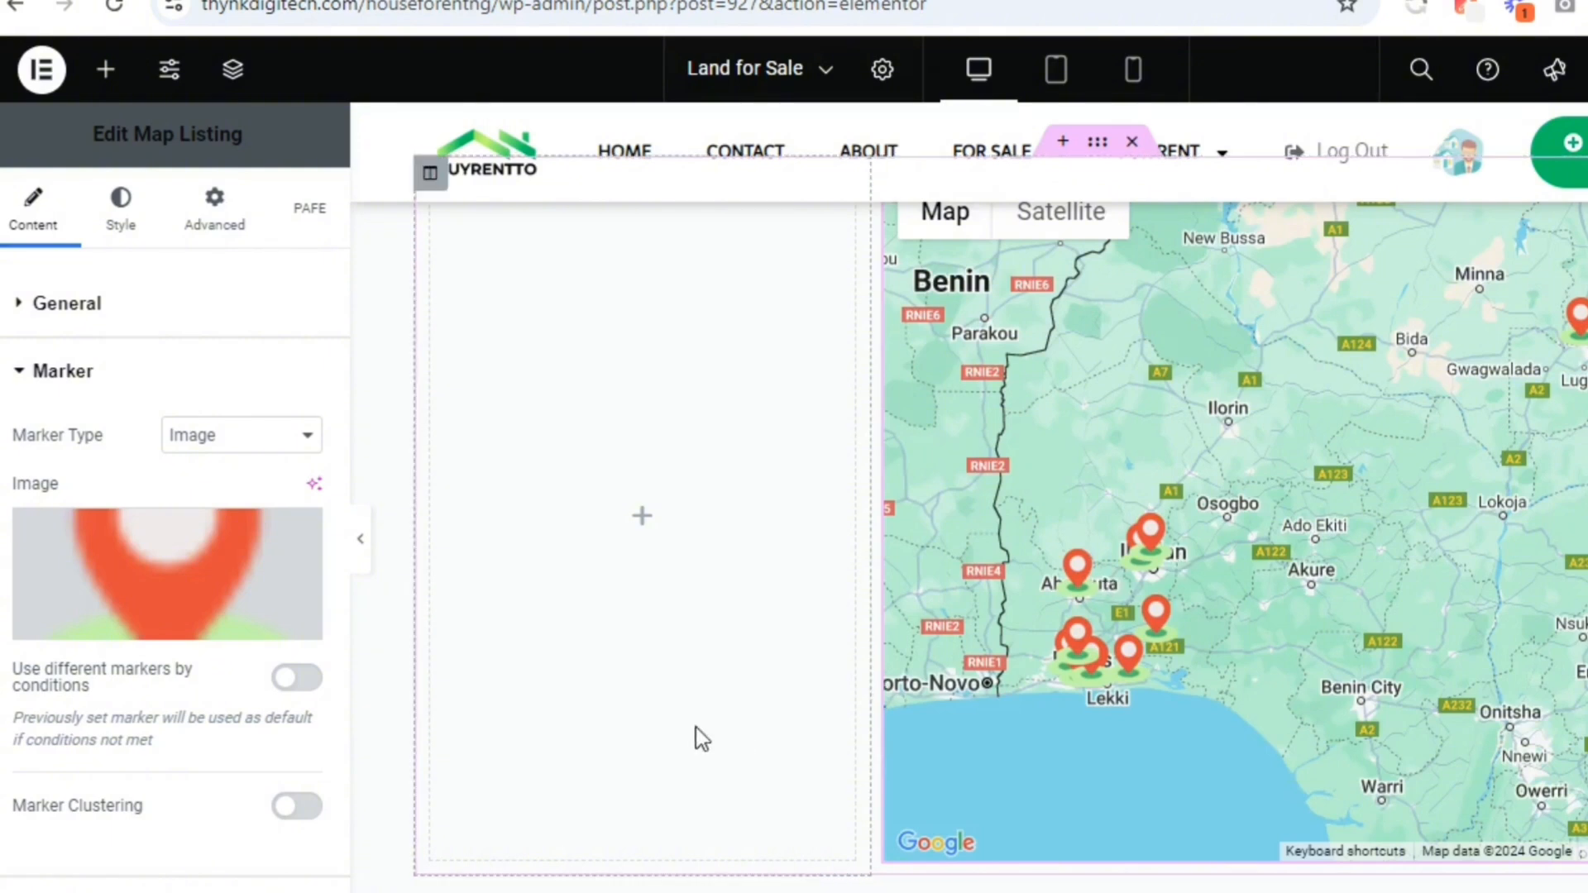
pyautogui.click(290, 806)
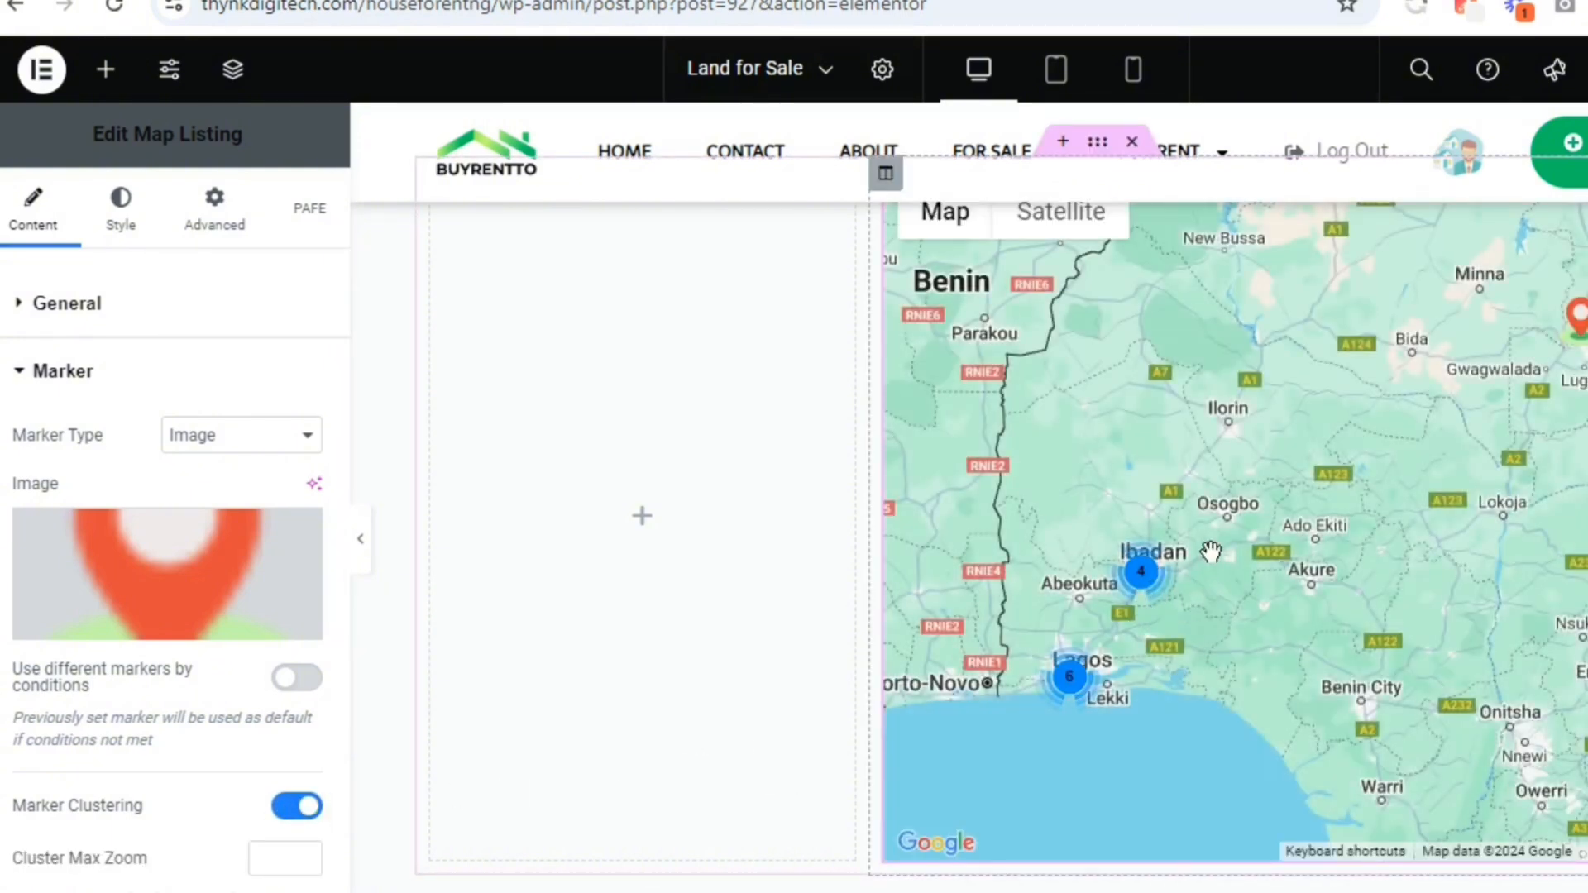
pyautogui.click(289, 807)
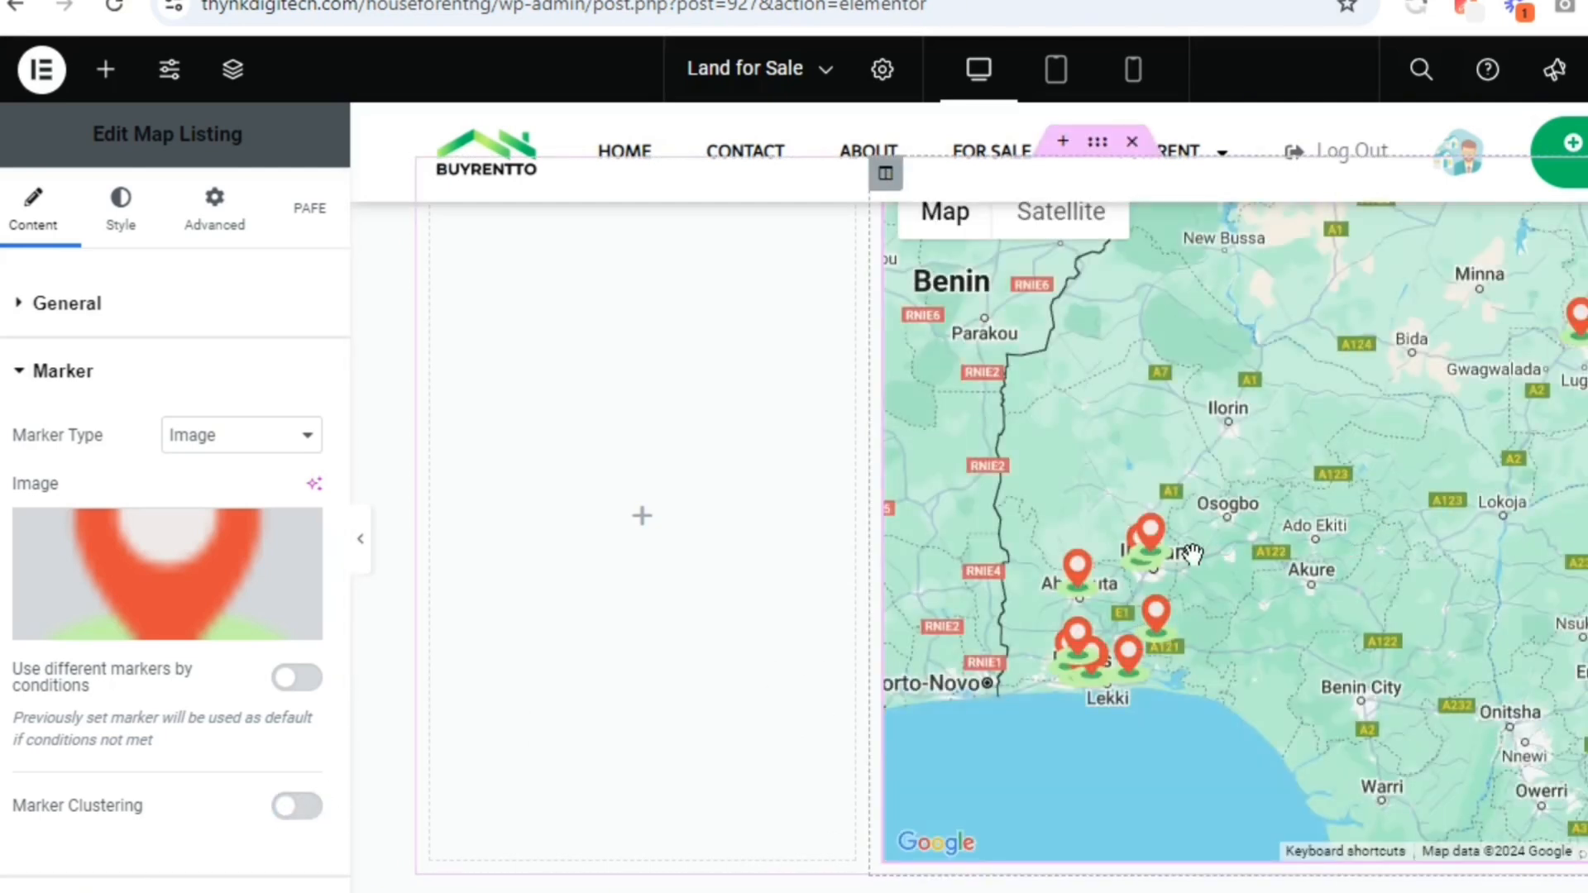
# Enable the custom query, search for "land" and choose the Land for Sale Distance Geolocation Query as the map's source
pyautogui.scroll(-4, 340, 753)
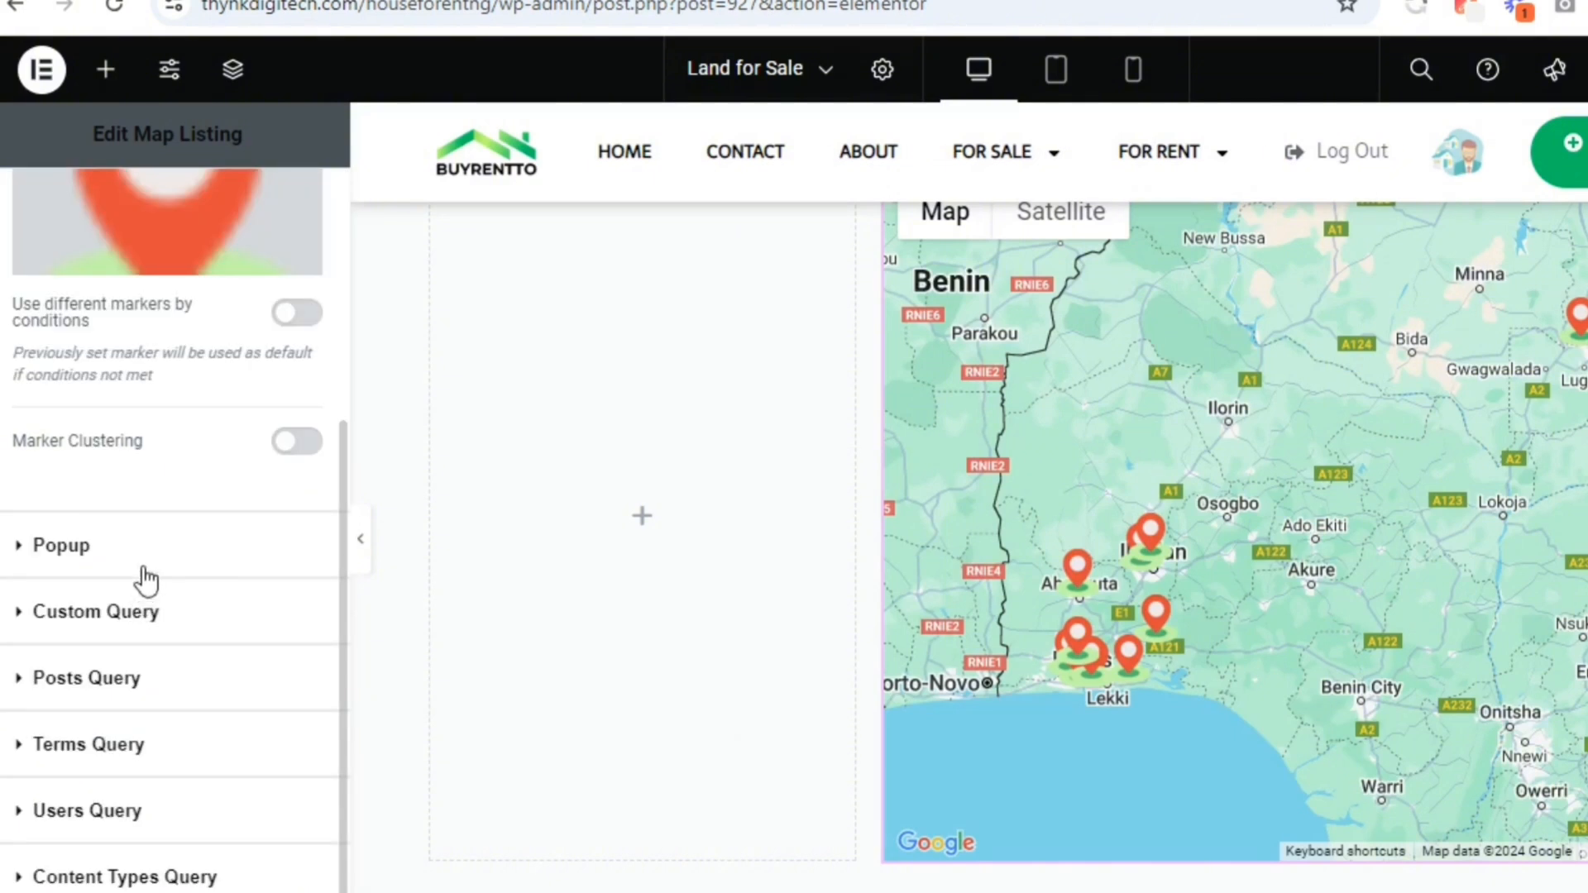
pyautogui.click(138, 626)
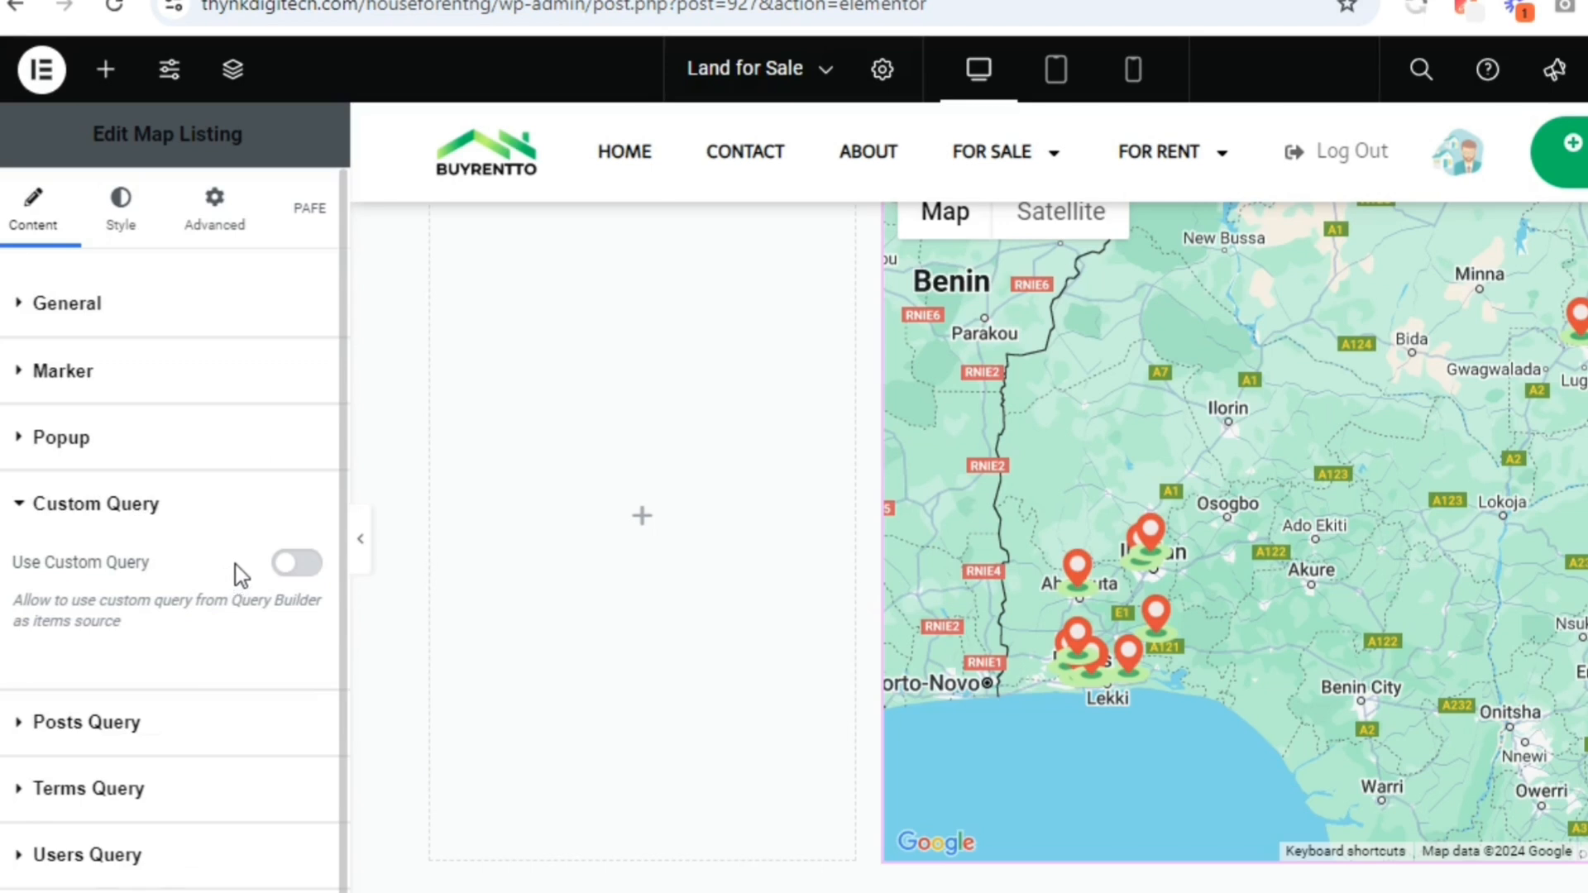
pyautogui.click(295, 564)
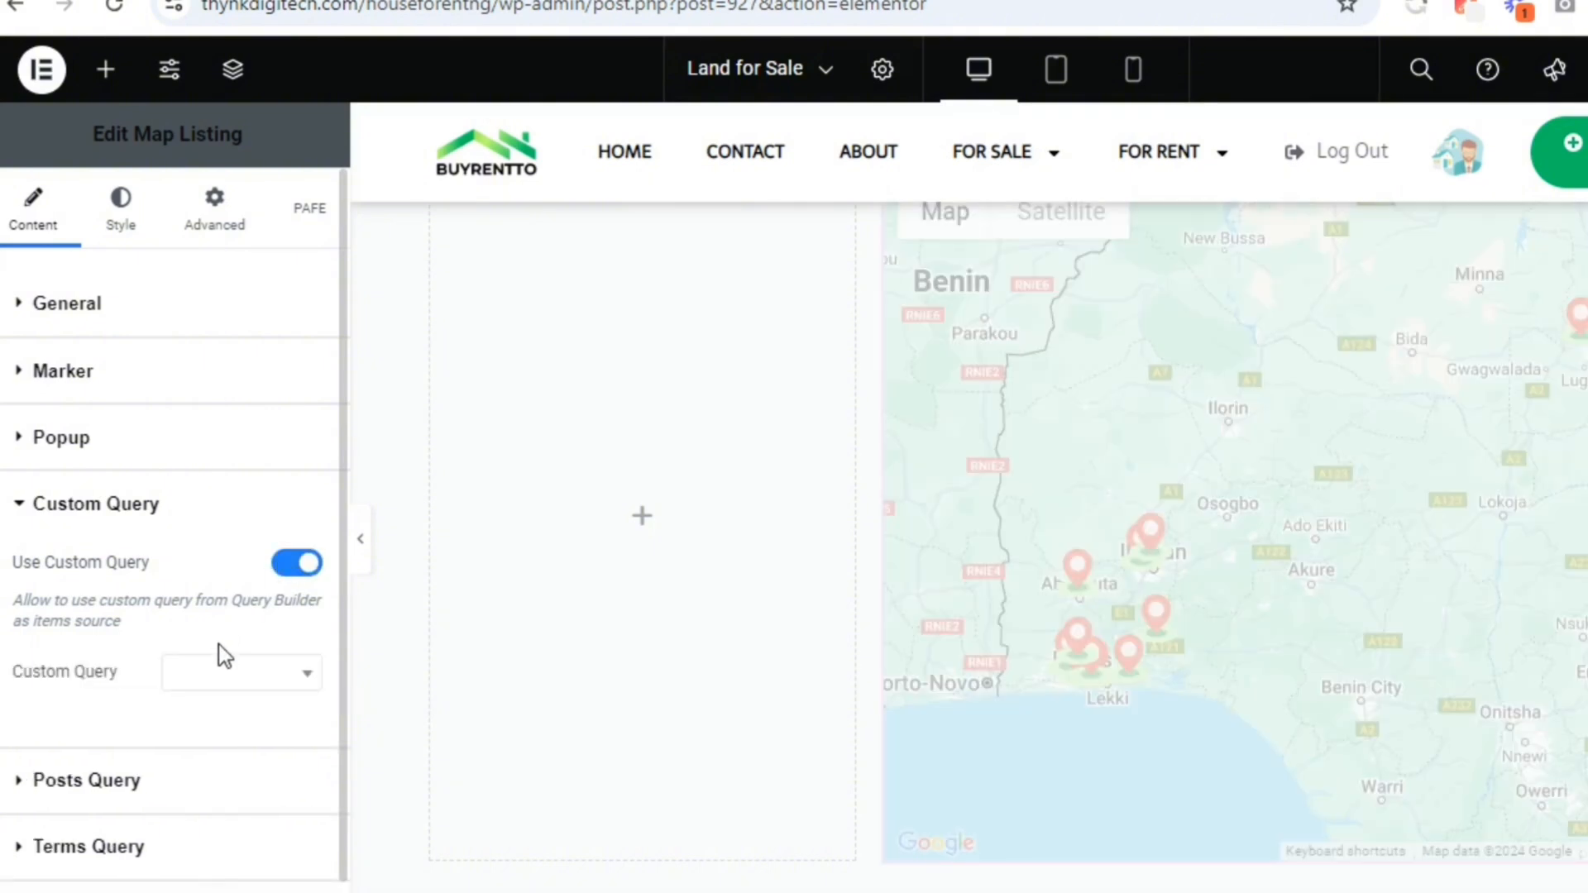
pyautogui.click(220, 668)
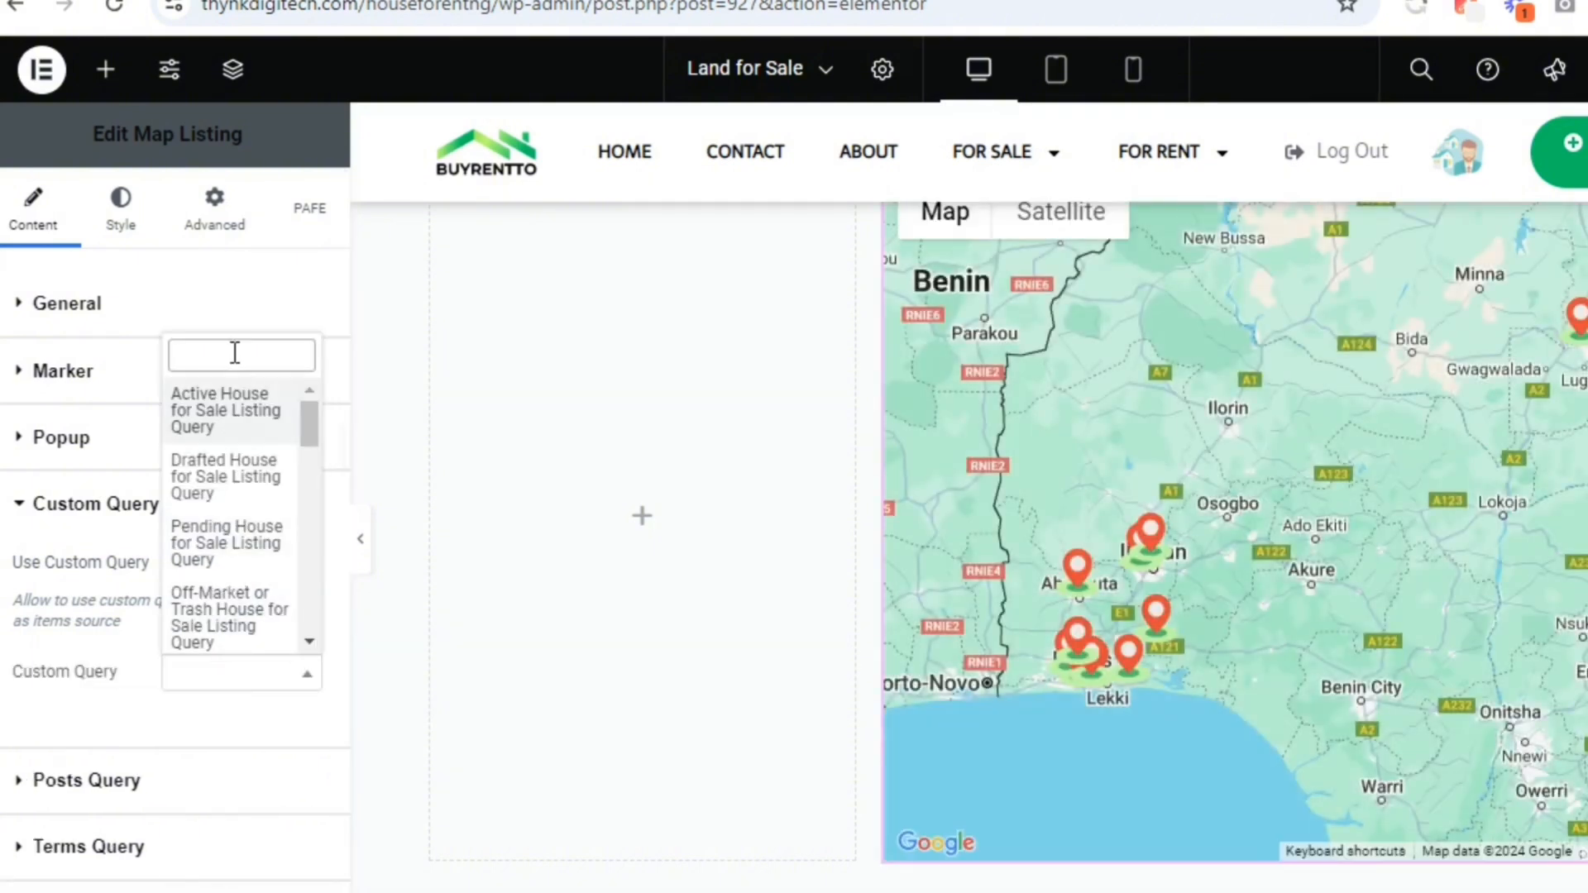
pyautogui.write('lan')
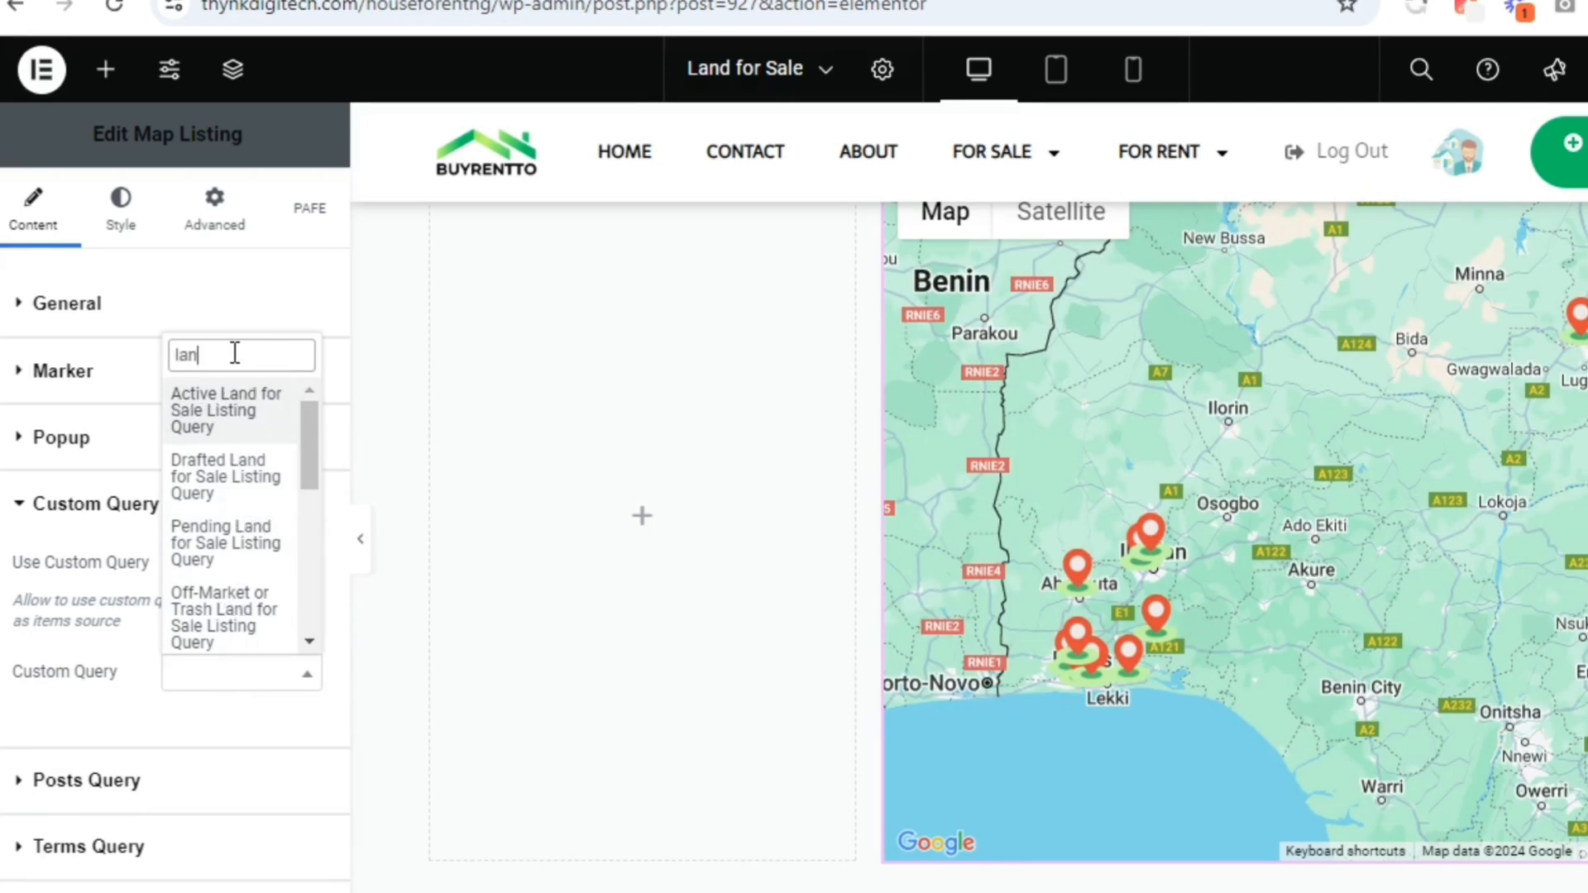
pyautogui.write('d')
pyautogui.moveTo(316, 429); pyautogui.dragTo(299, 603)
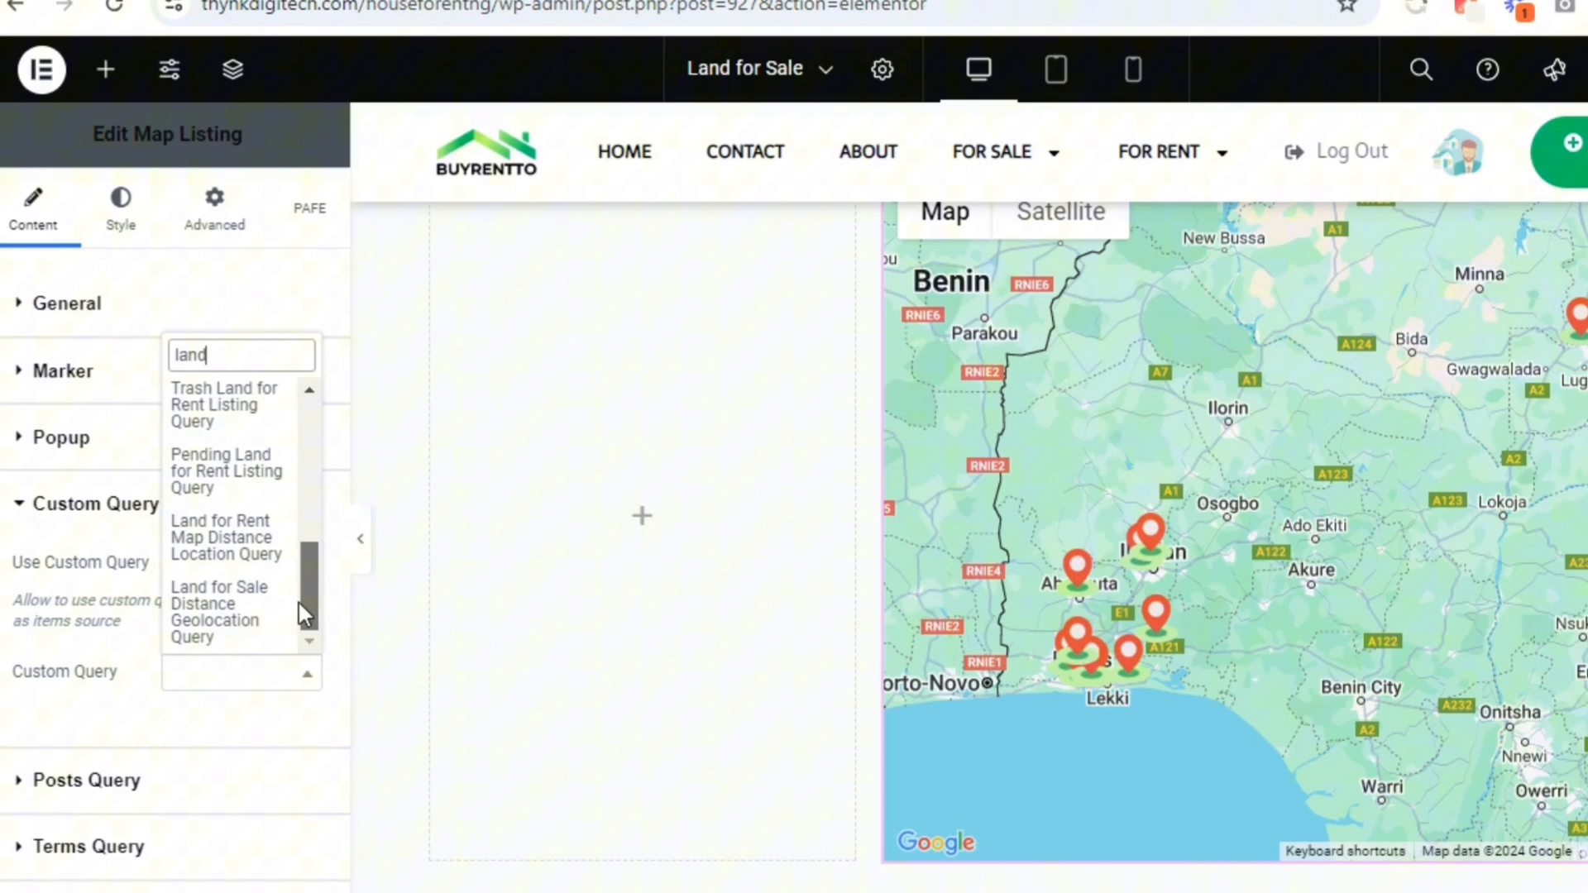
pyautogui.click(252, 622)
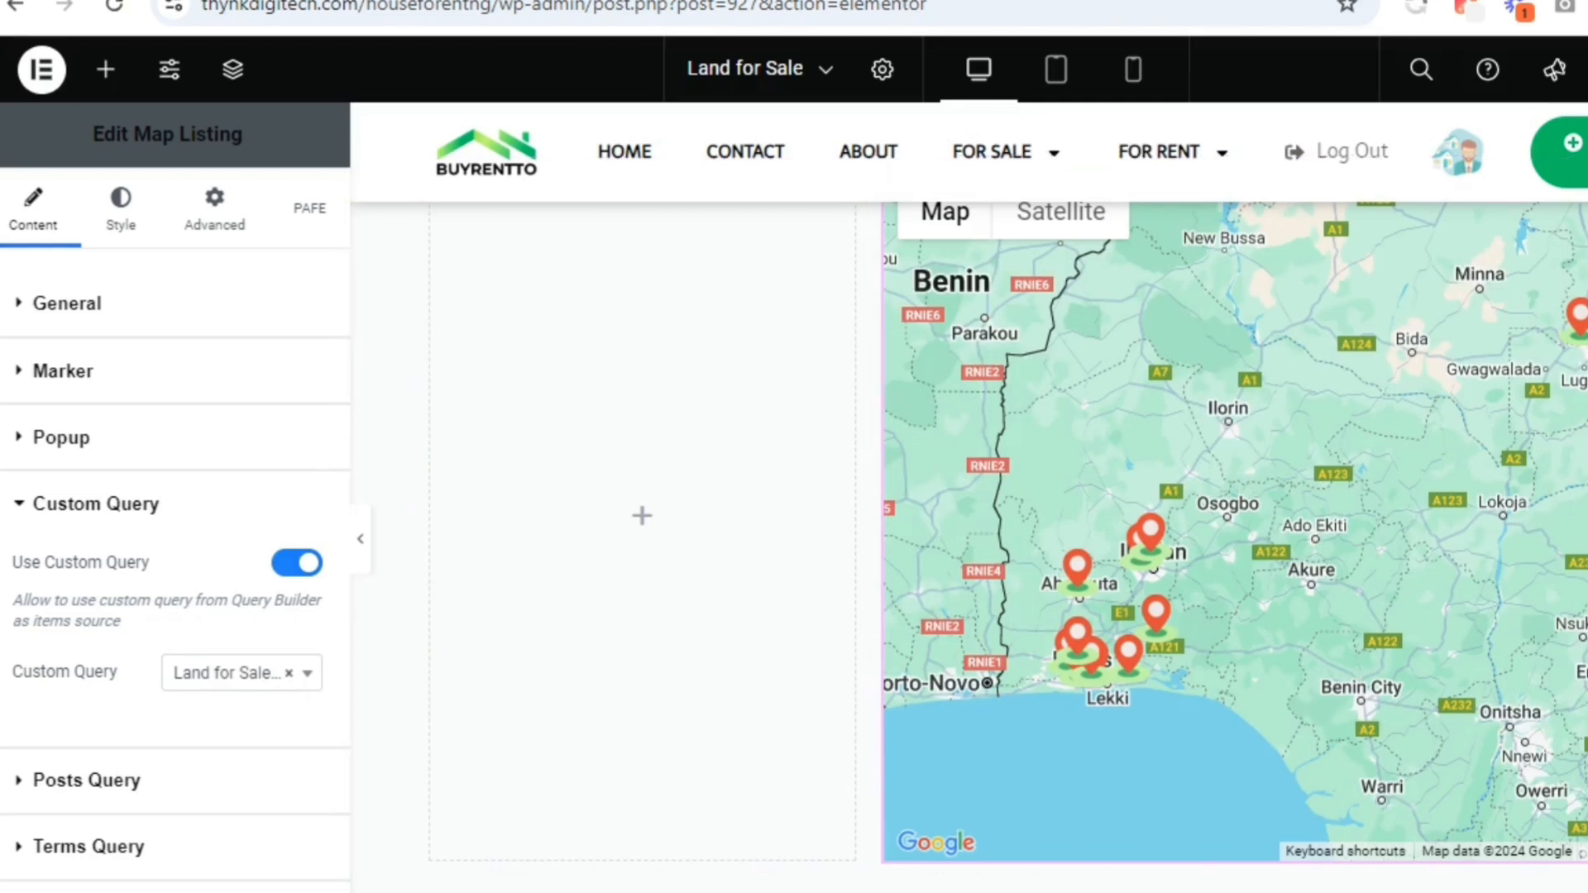
pyautogui.scroll(2, 968, 547)
pyautogui.scroll(-1, 968, 546)
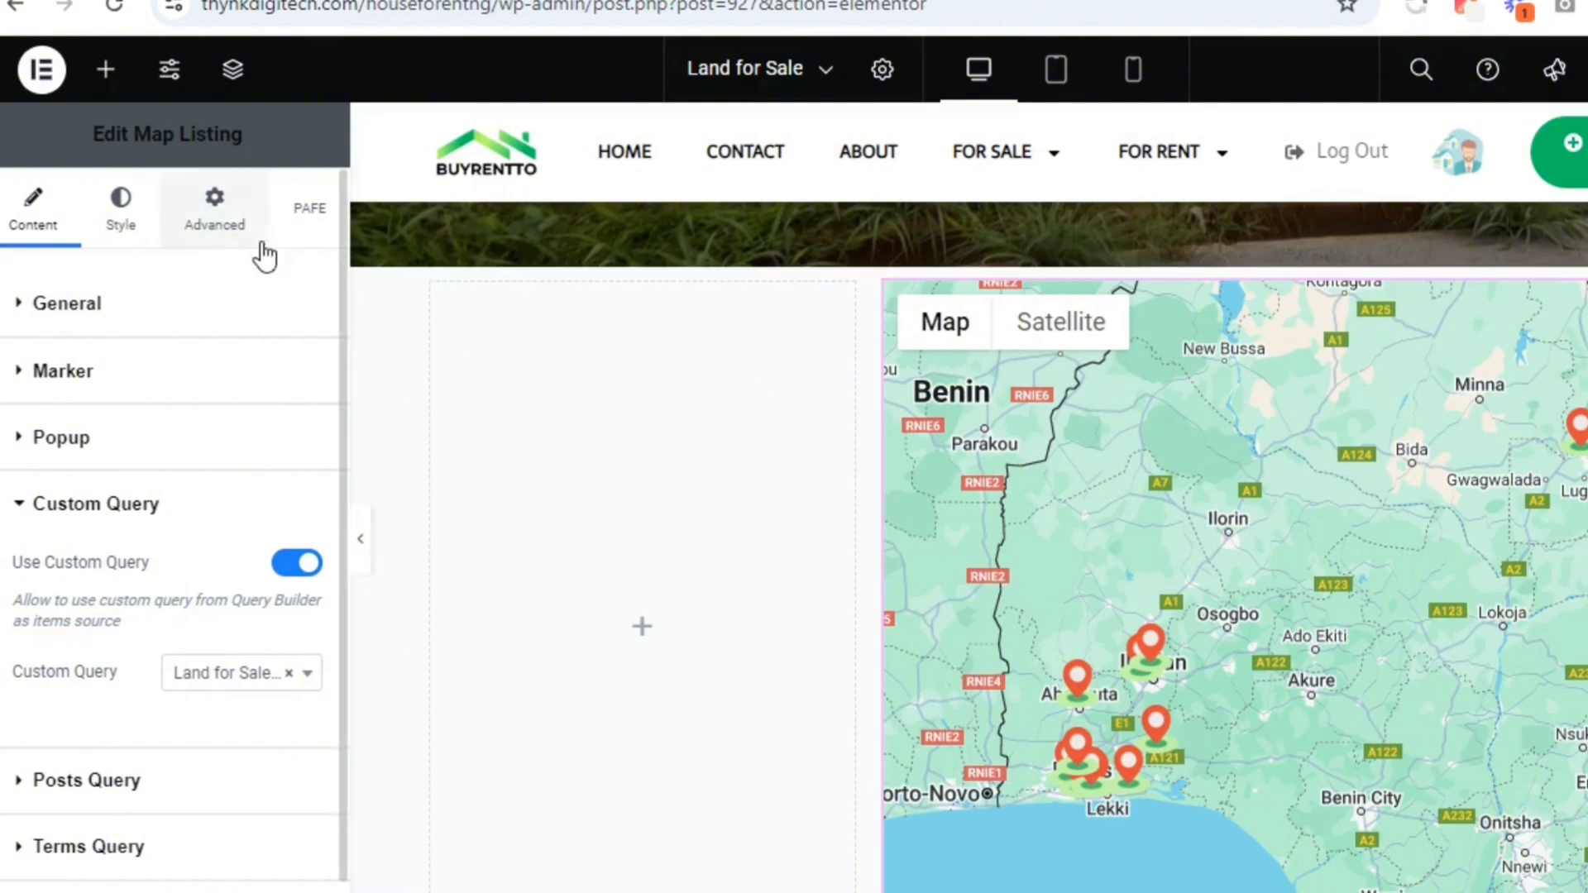
# Open the Map Listing widget's CSS ID for editing
pyautogui.click(230, 228)
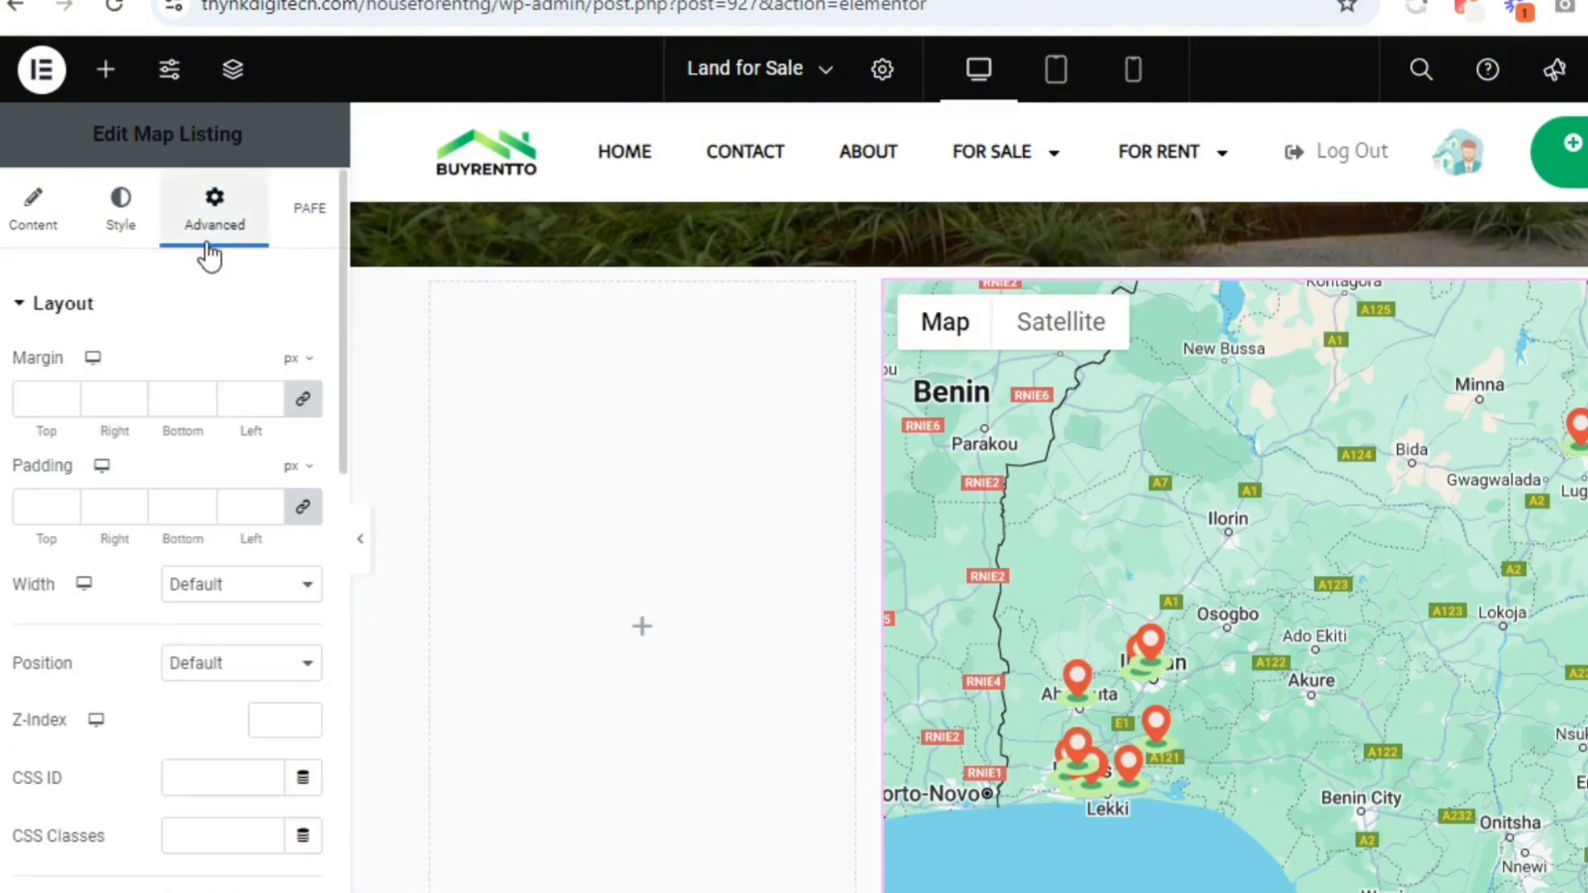
pyautogui.click(194, 785)
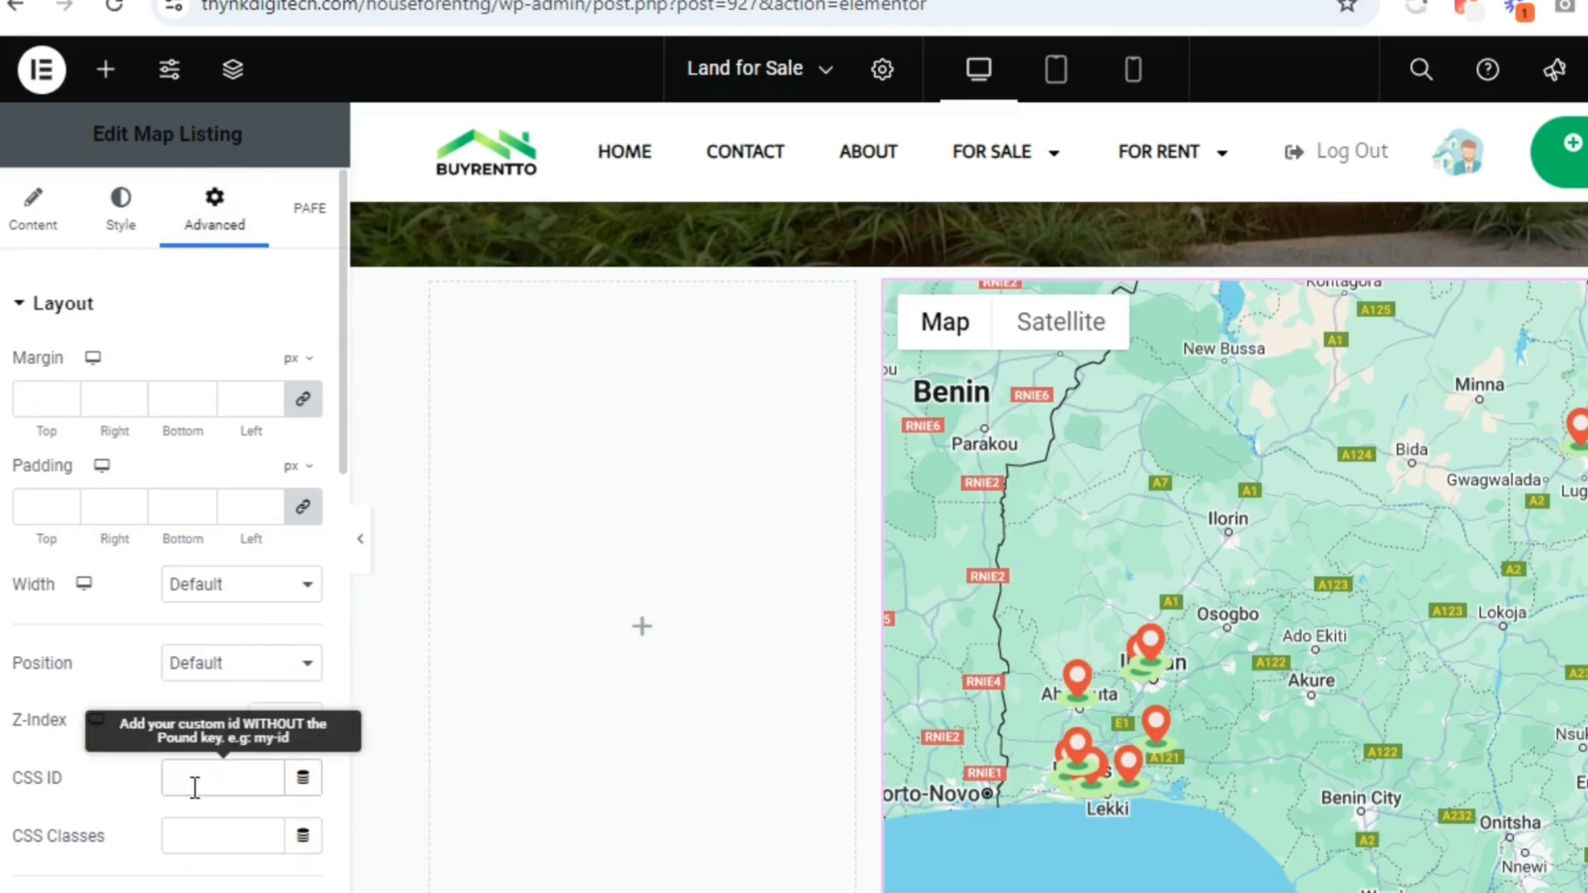
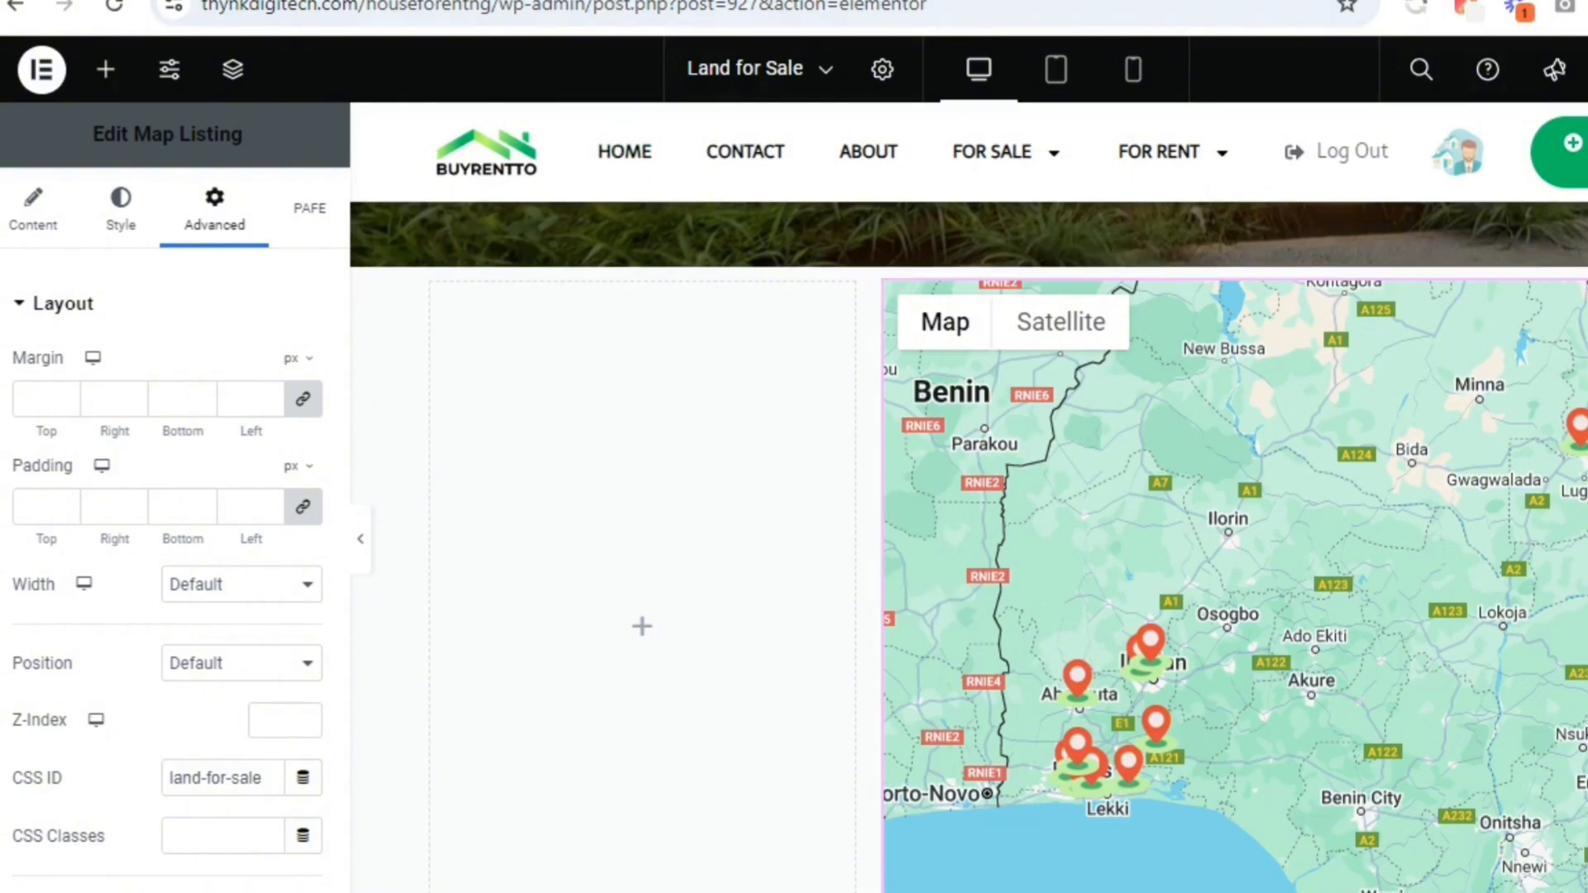
# Check the site's Land for Sale listings and front end, and review the area above the map in the page editor
pyautogui.click(570, 2)
pyautogui.click(33, 77)
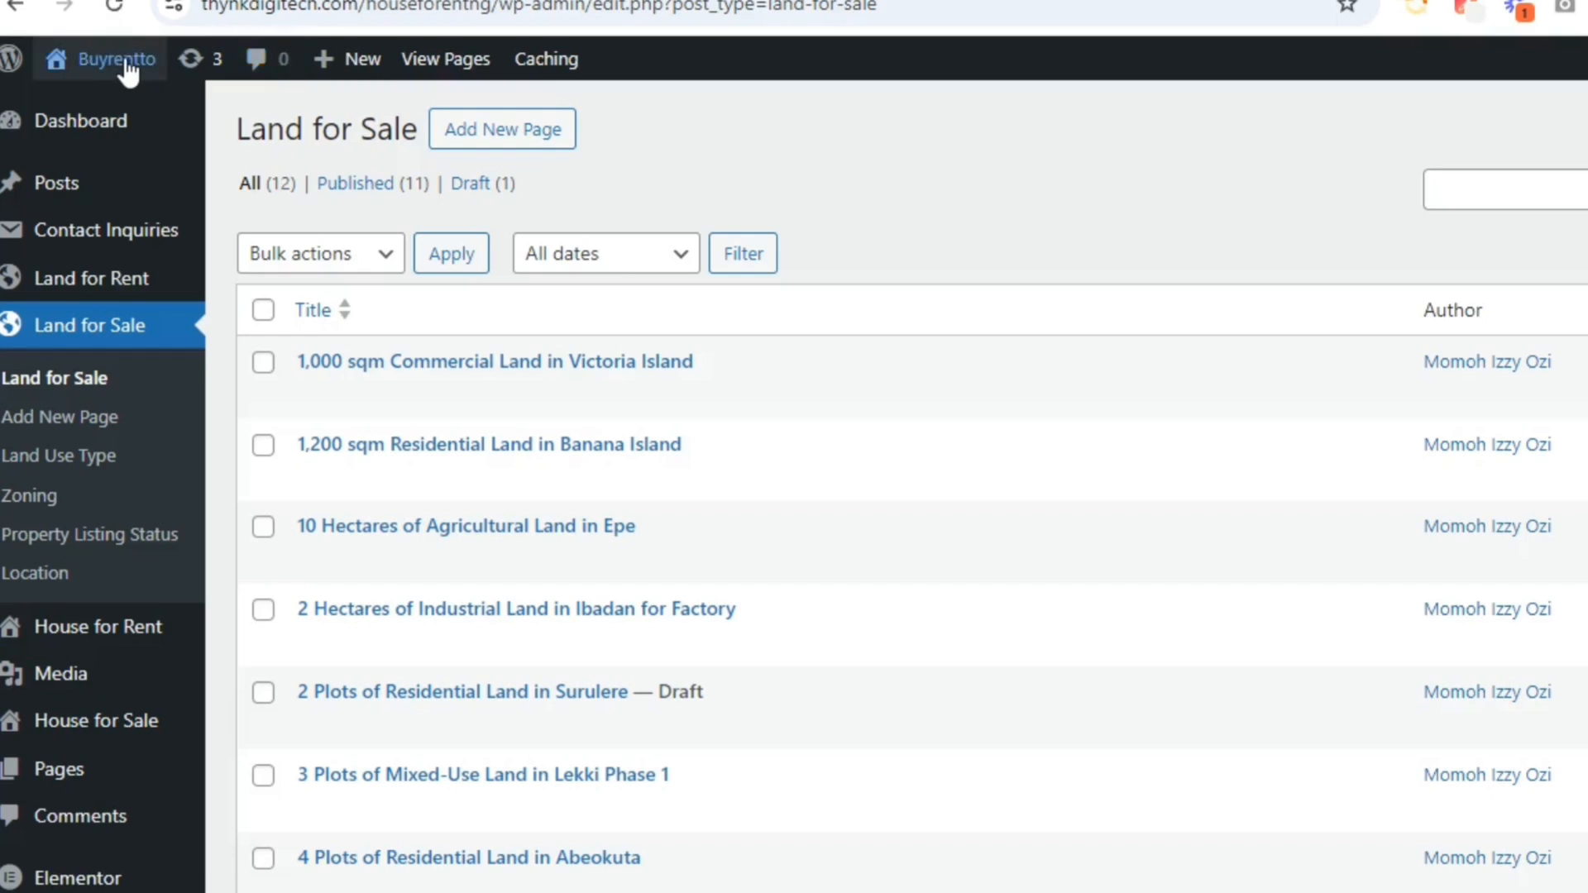
pyautogui.moveTo(122, 66)
pyautogui.click(105, 112)
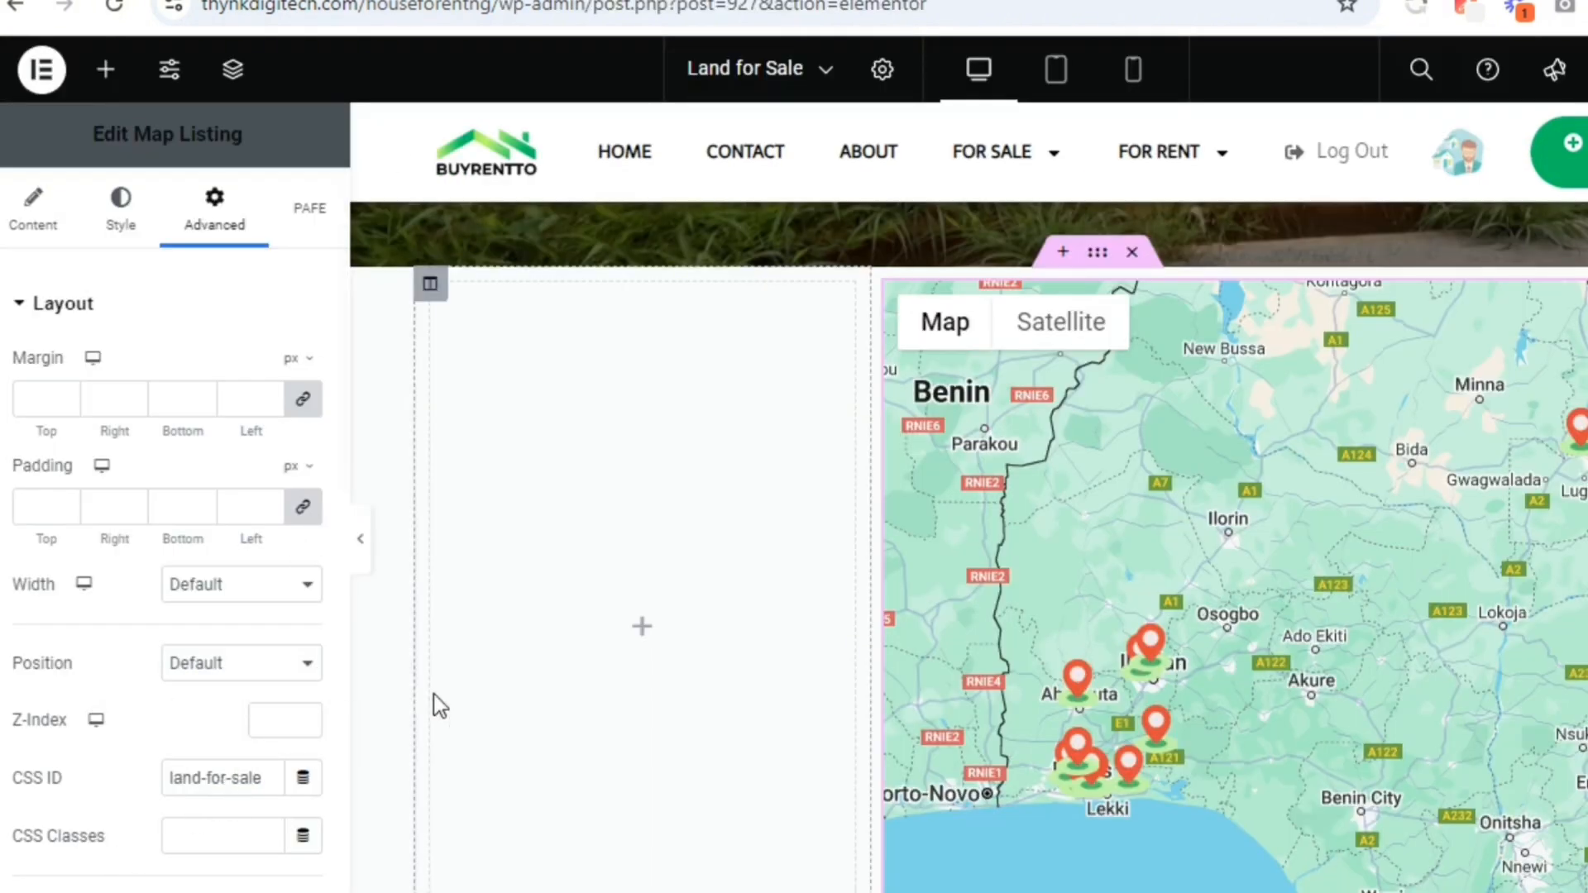
pyautogui.scroll(1, 968, 546)
pyautogui.scroll(-1, 968, 546)
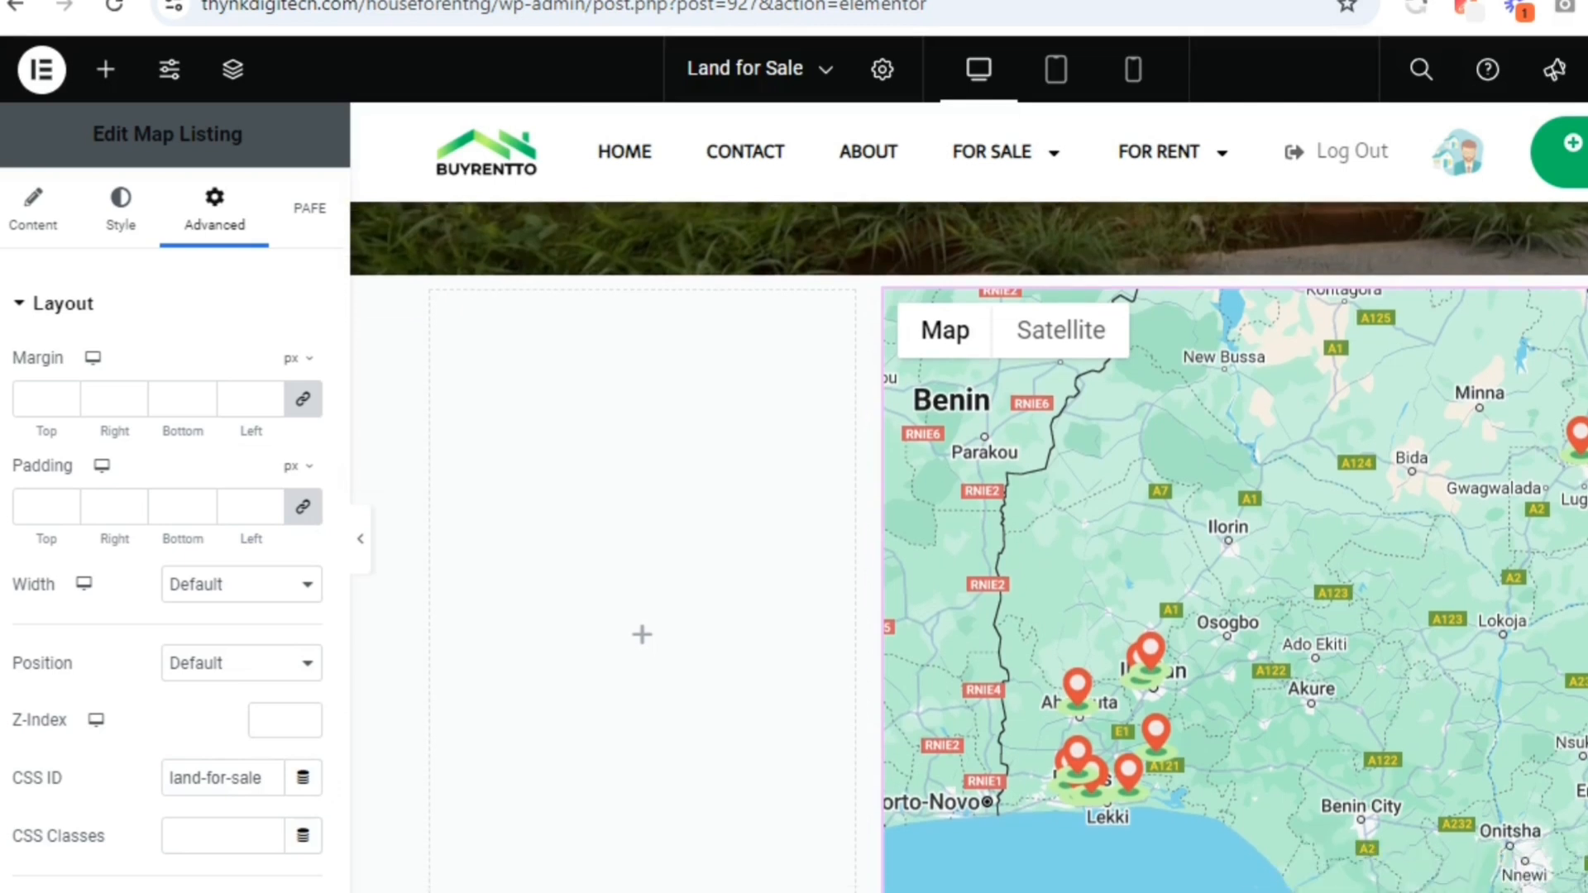
pyautogui.scroll(2, 968, 545)
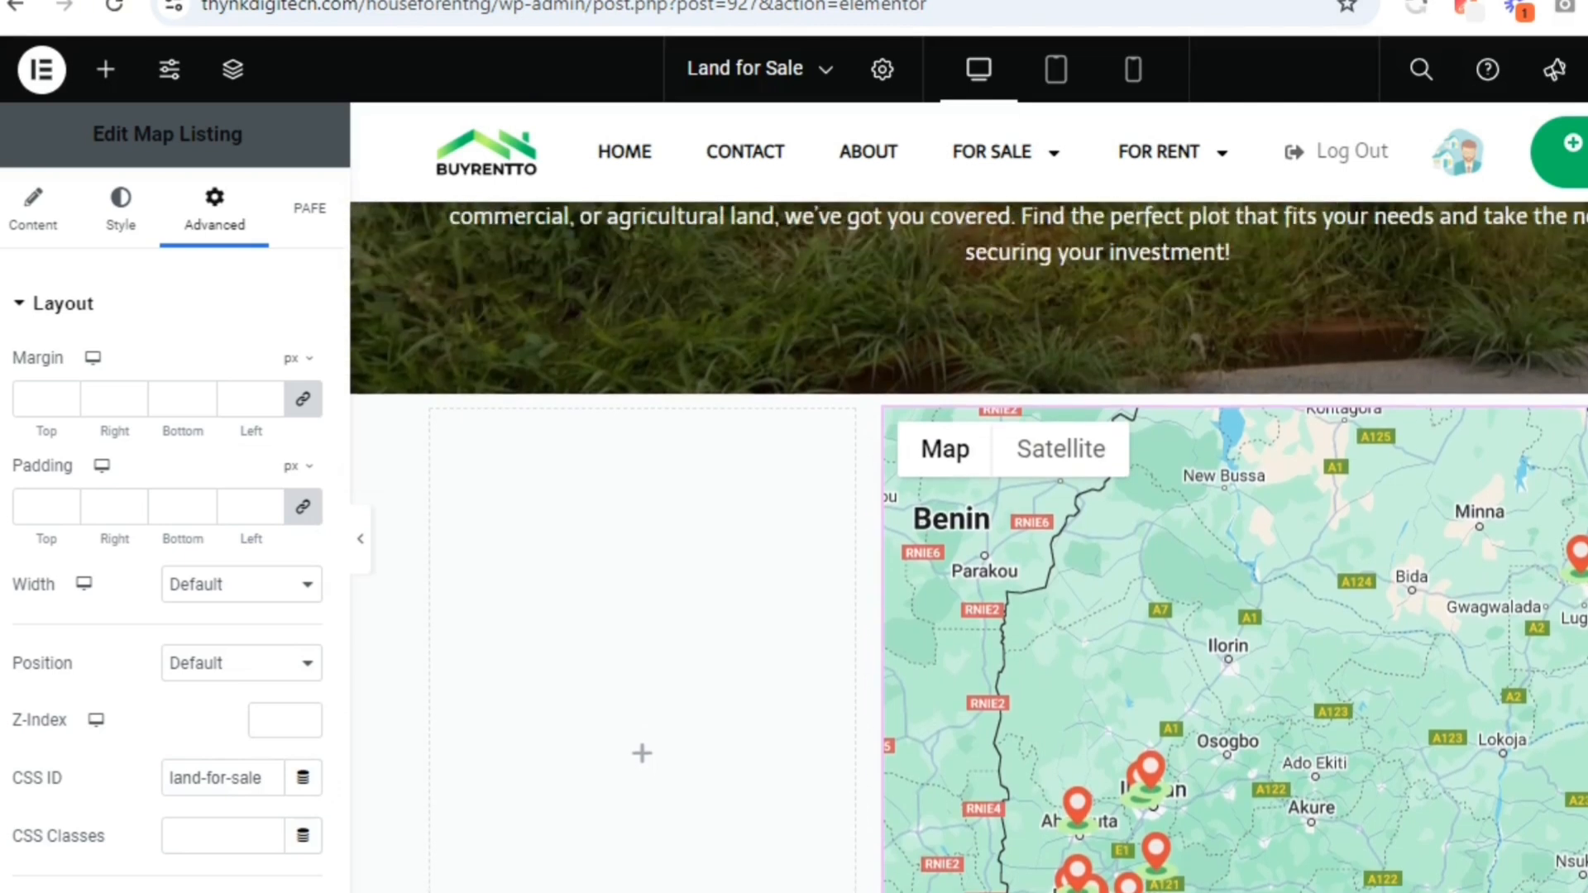
pyautogui.scroll(-1, 968, 546)
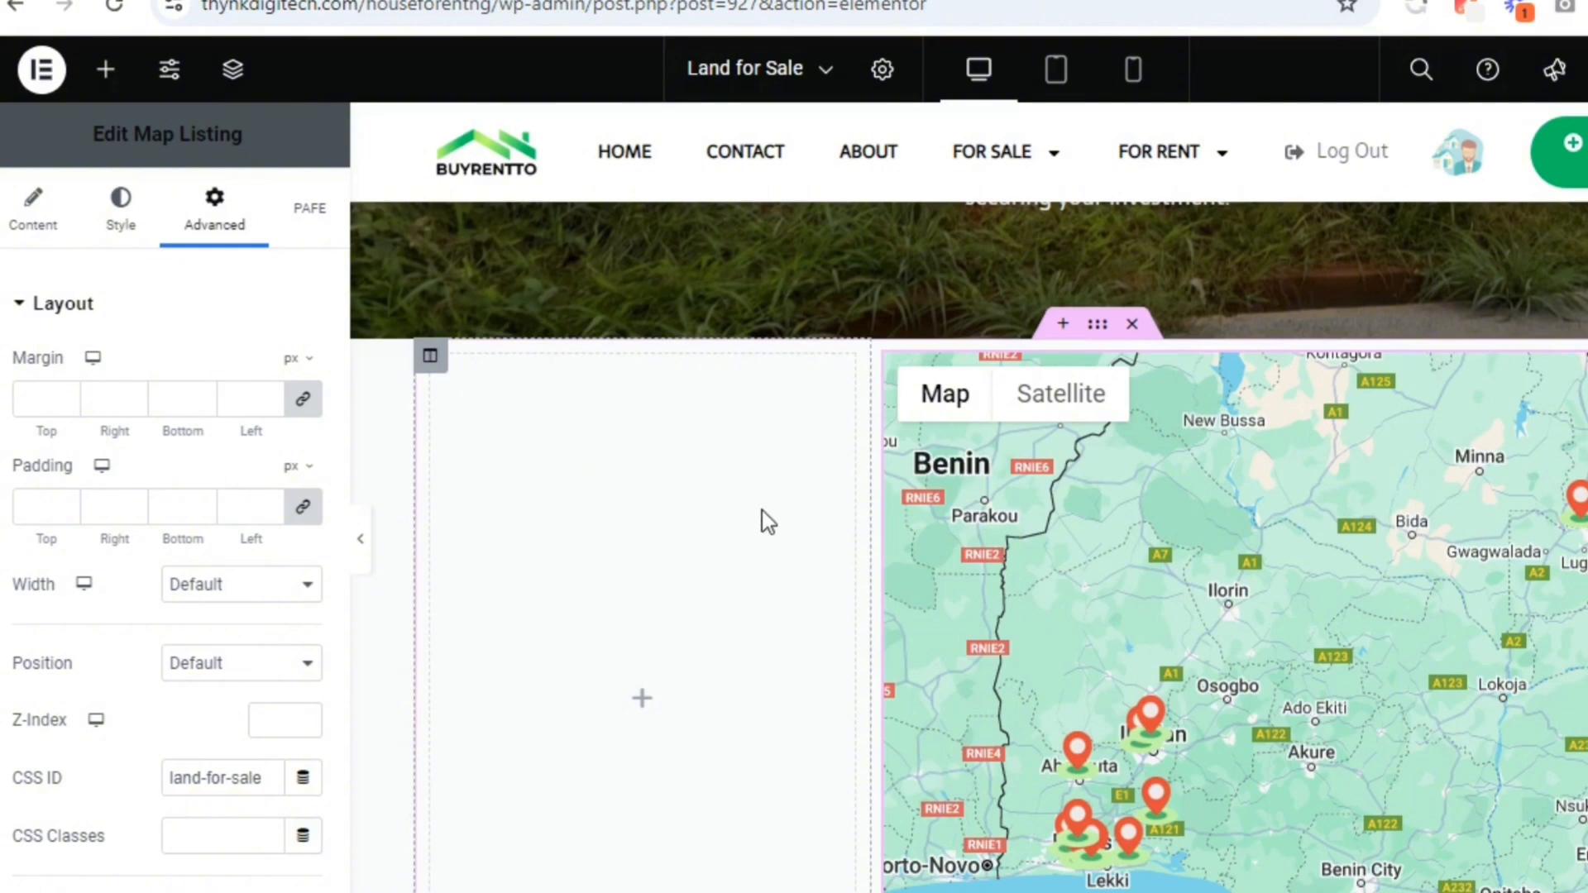
pyautogui.scroll(1, 762, 509)
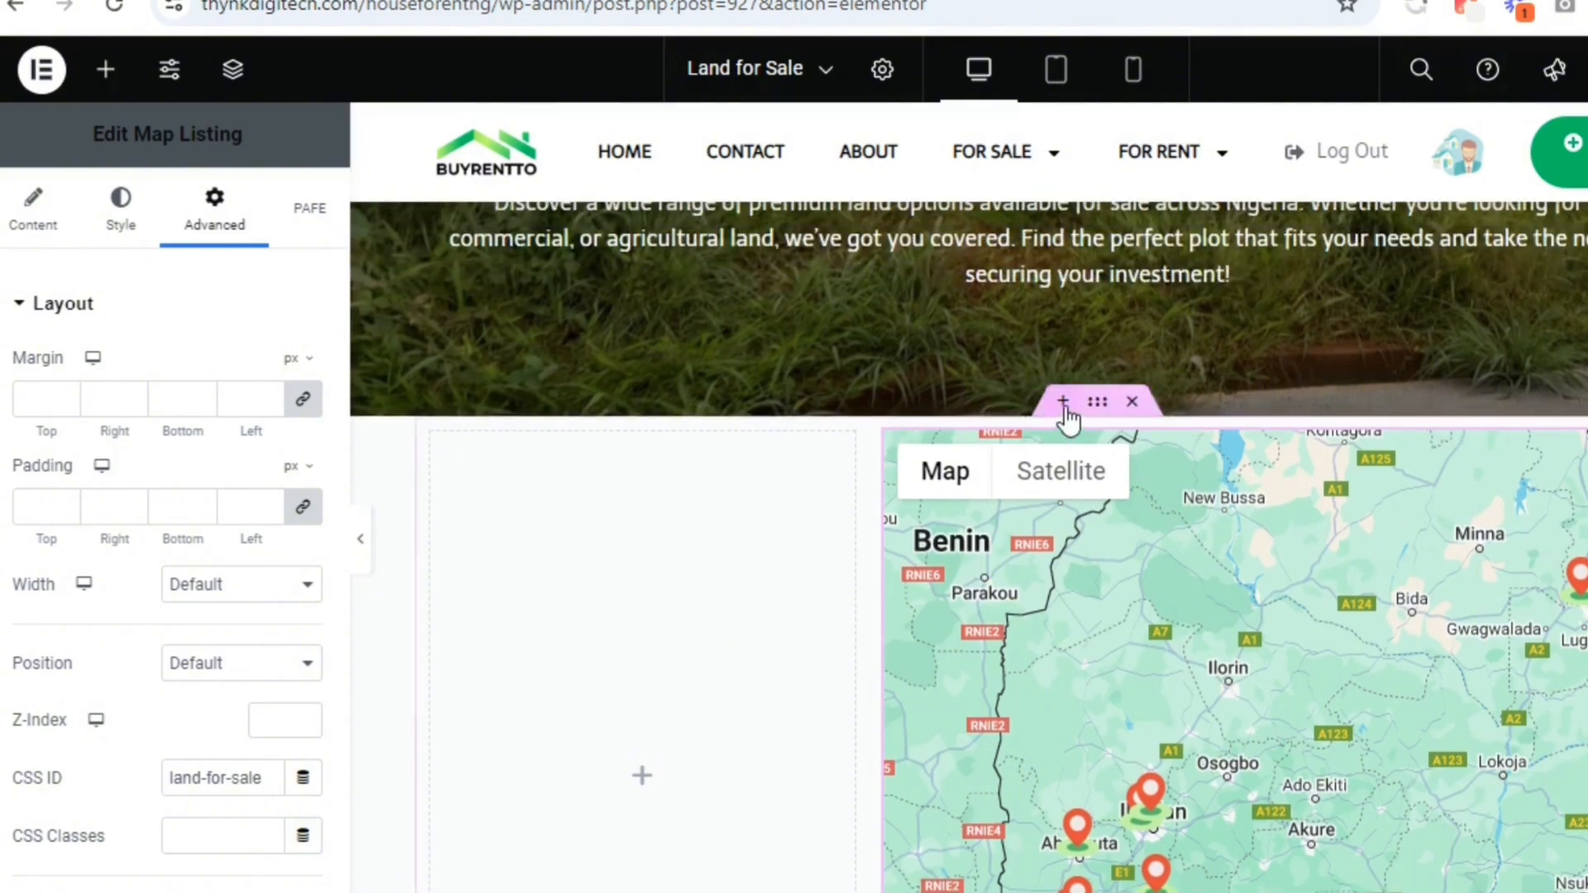
# Add a section with four equal columns above the map section and make it full width
pyautogui.click(1064, 405)
pyautogui.click(1073, 544)
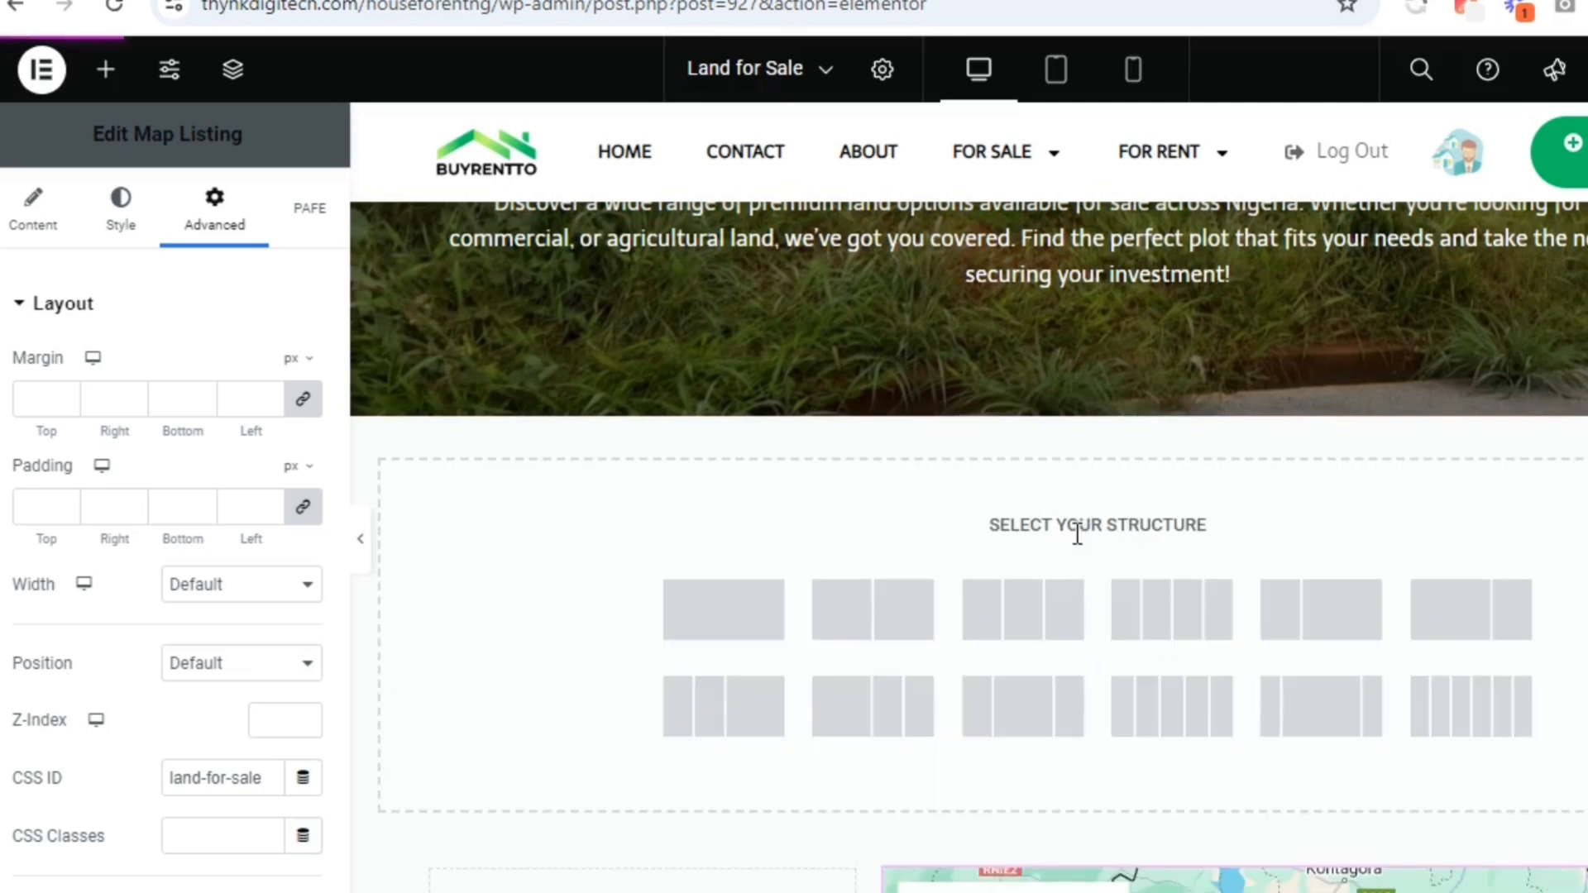
pyautogui.click(1169, 641)
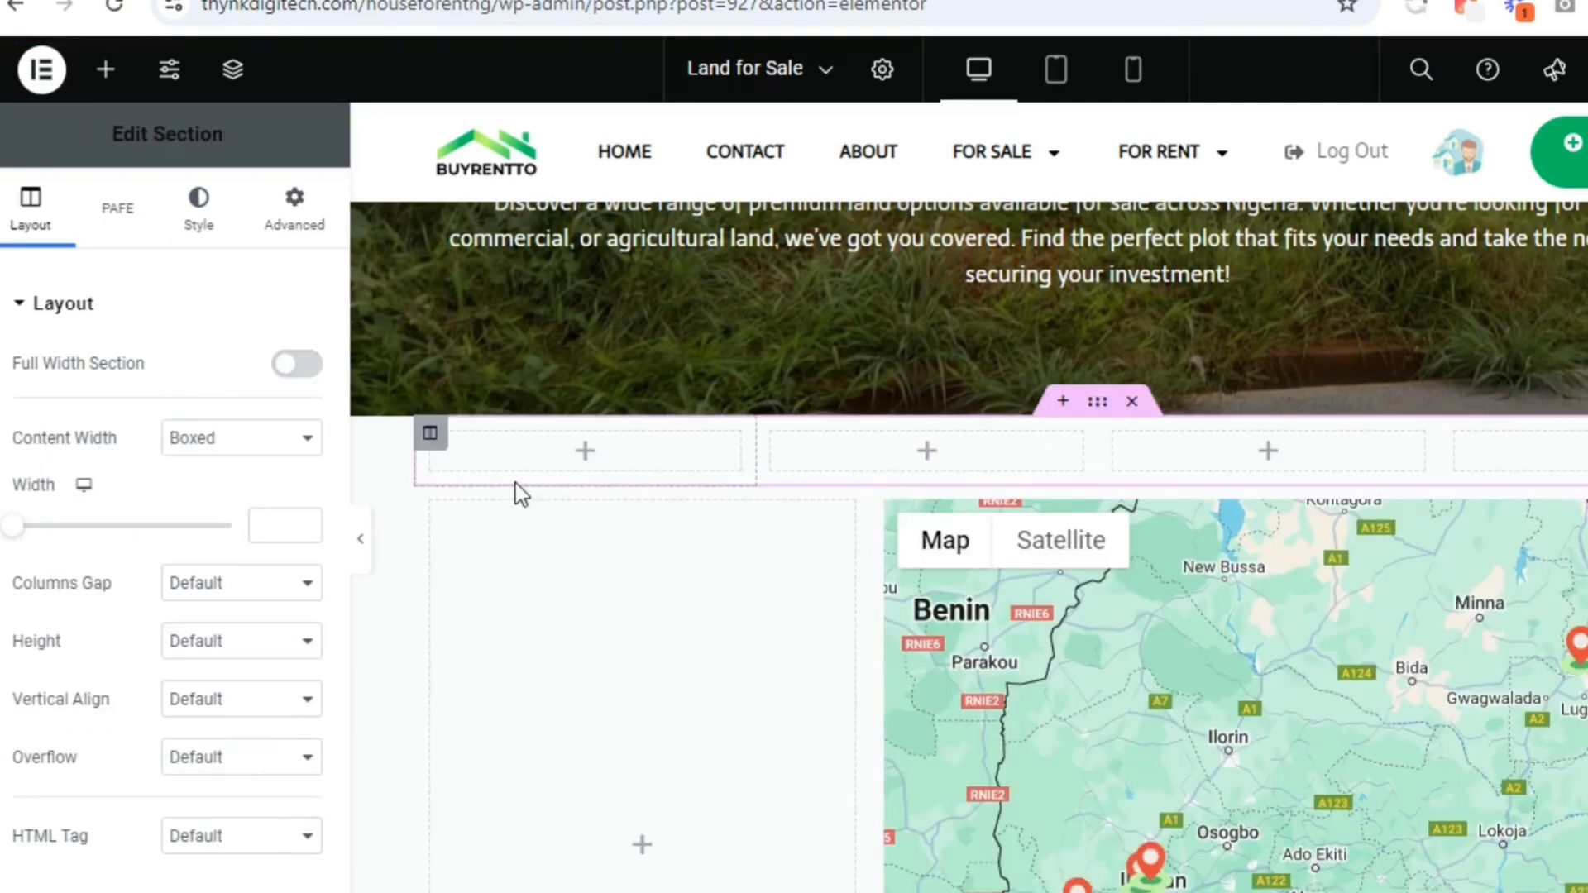
pyautogui.click(296, 365)
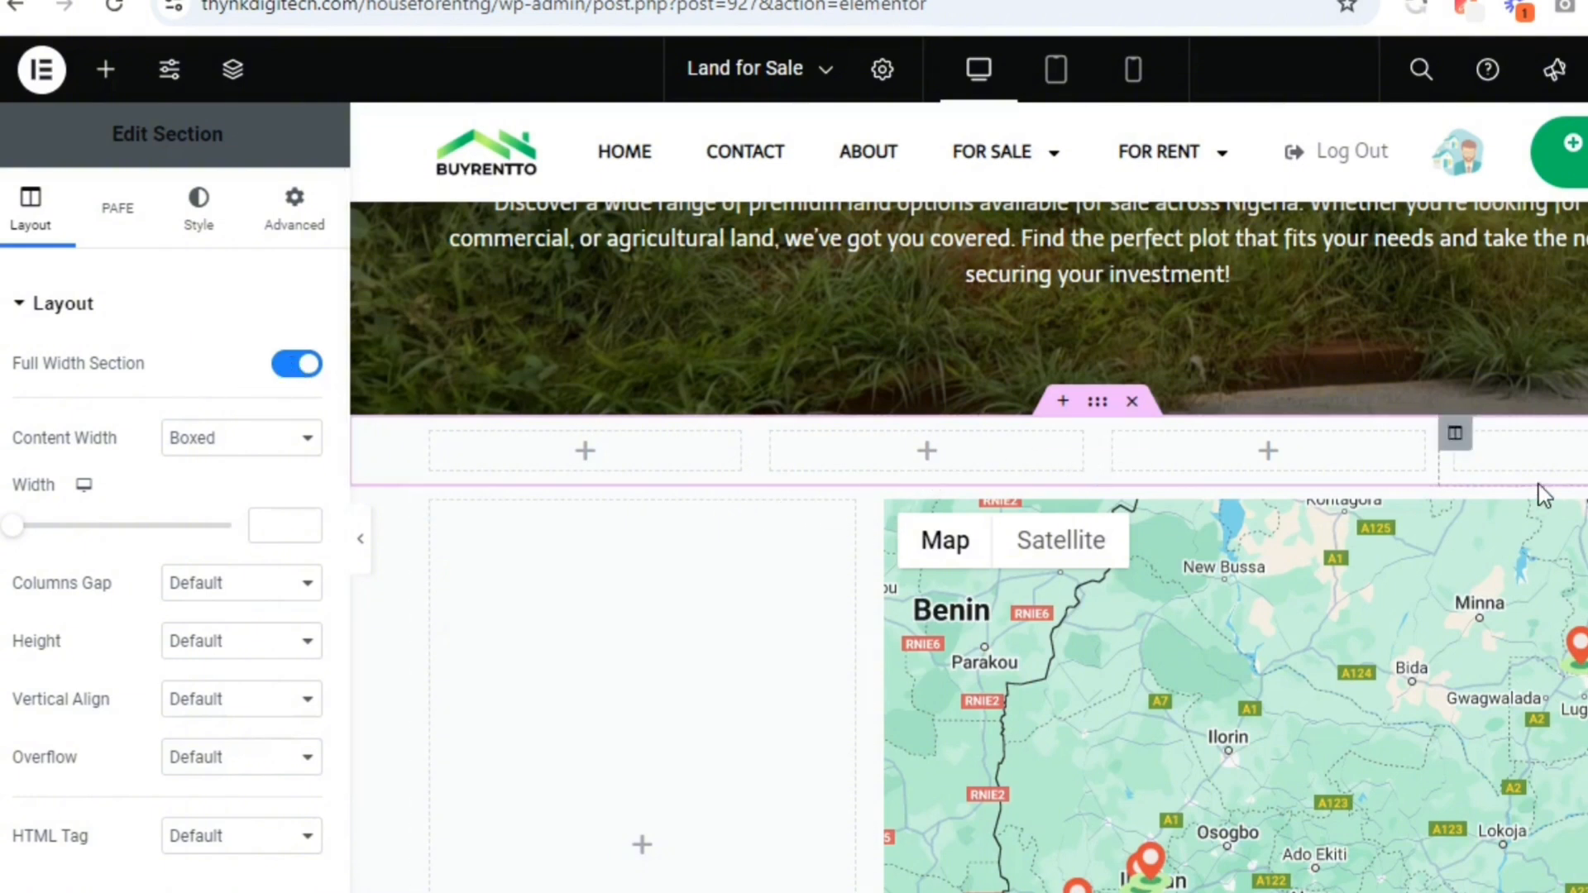
# Set the column width of the new section's fourth and third columns to 15% each
pyautogui.click(1462, 440)
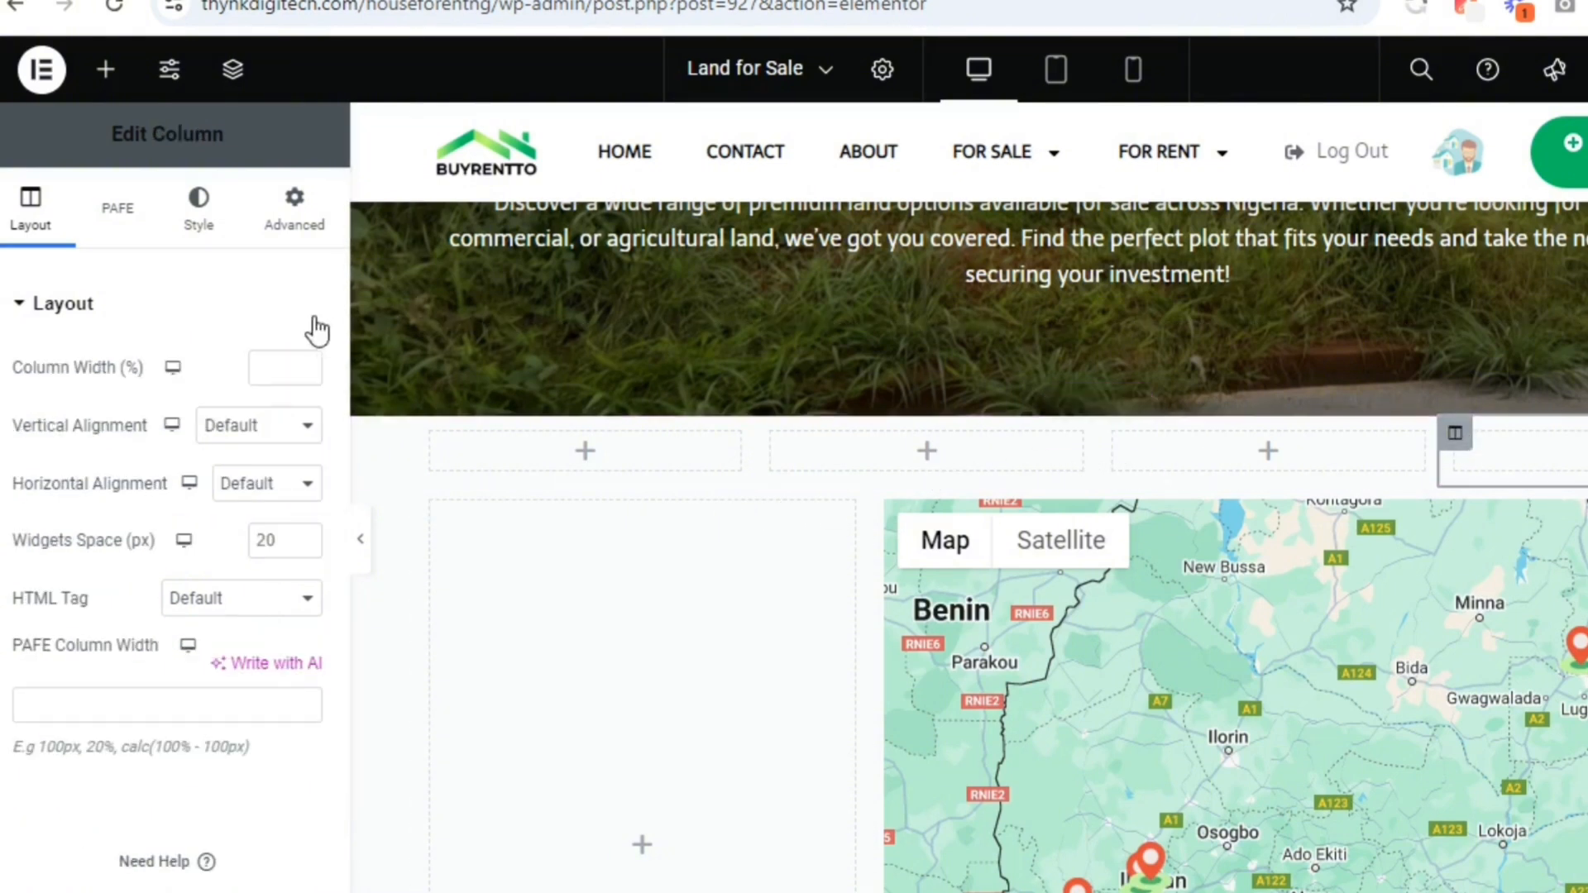
pyautogui.click(281, 368)
pyautogui.write('2')
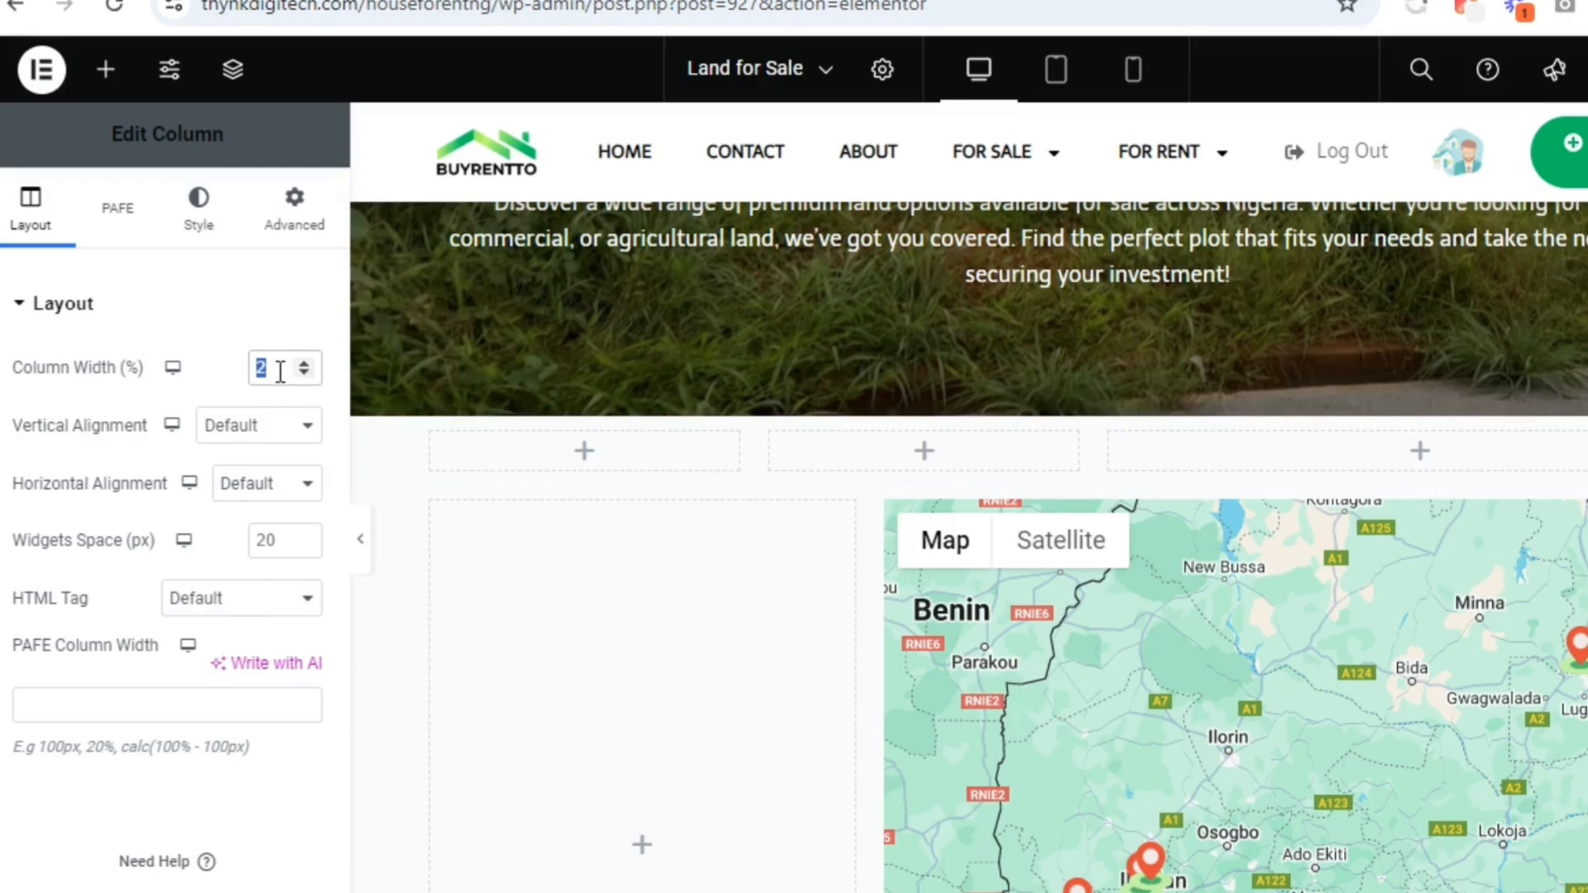
pyautogui.write('5')
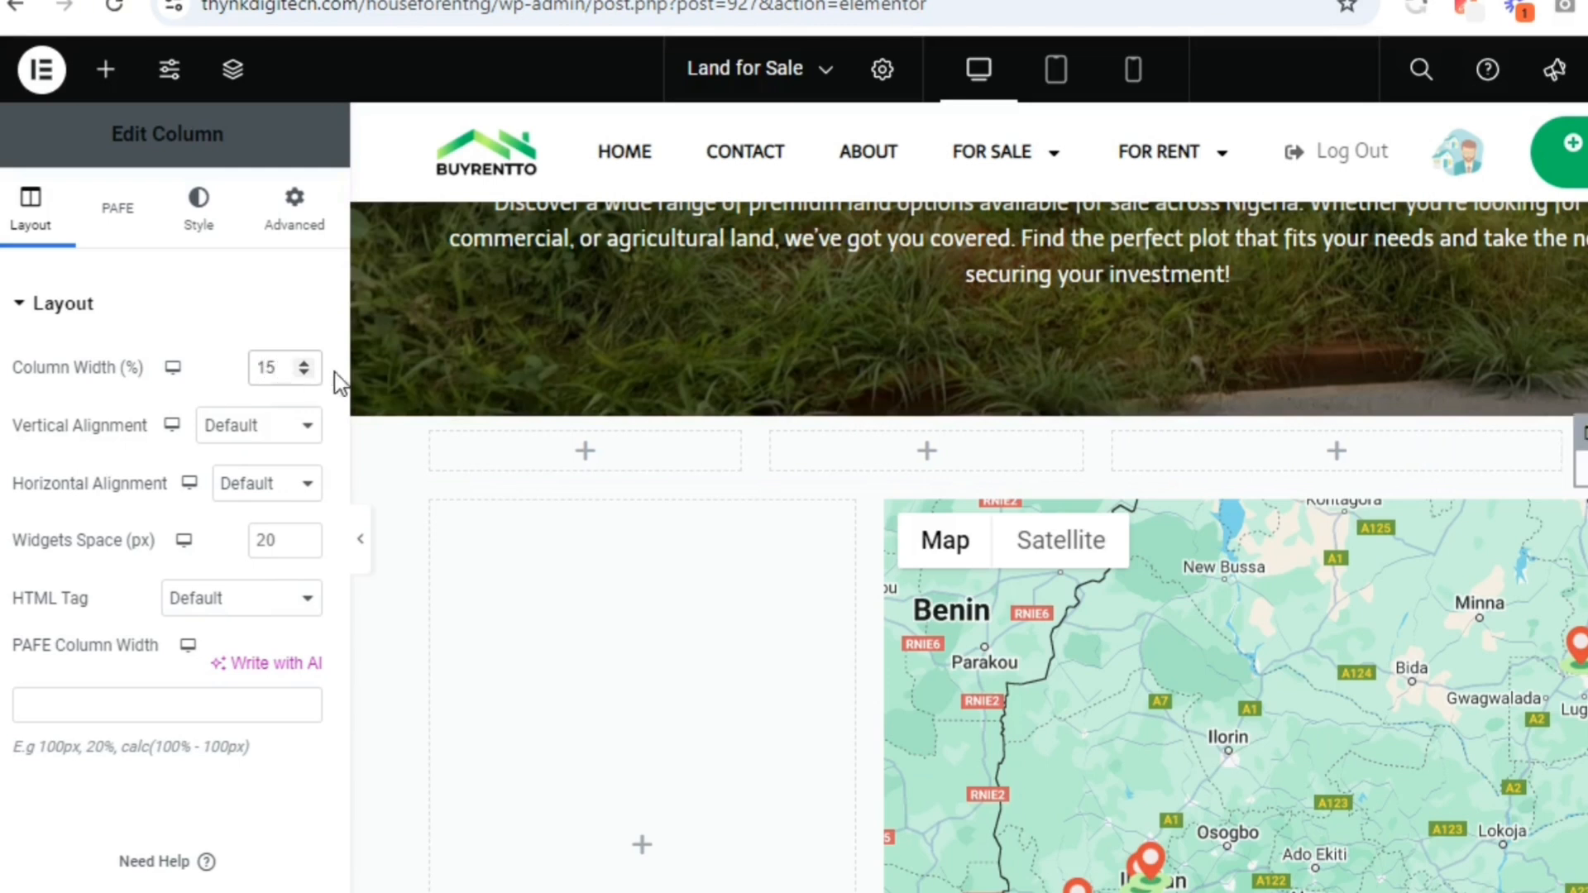
pyautogui.click(1114, 439)
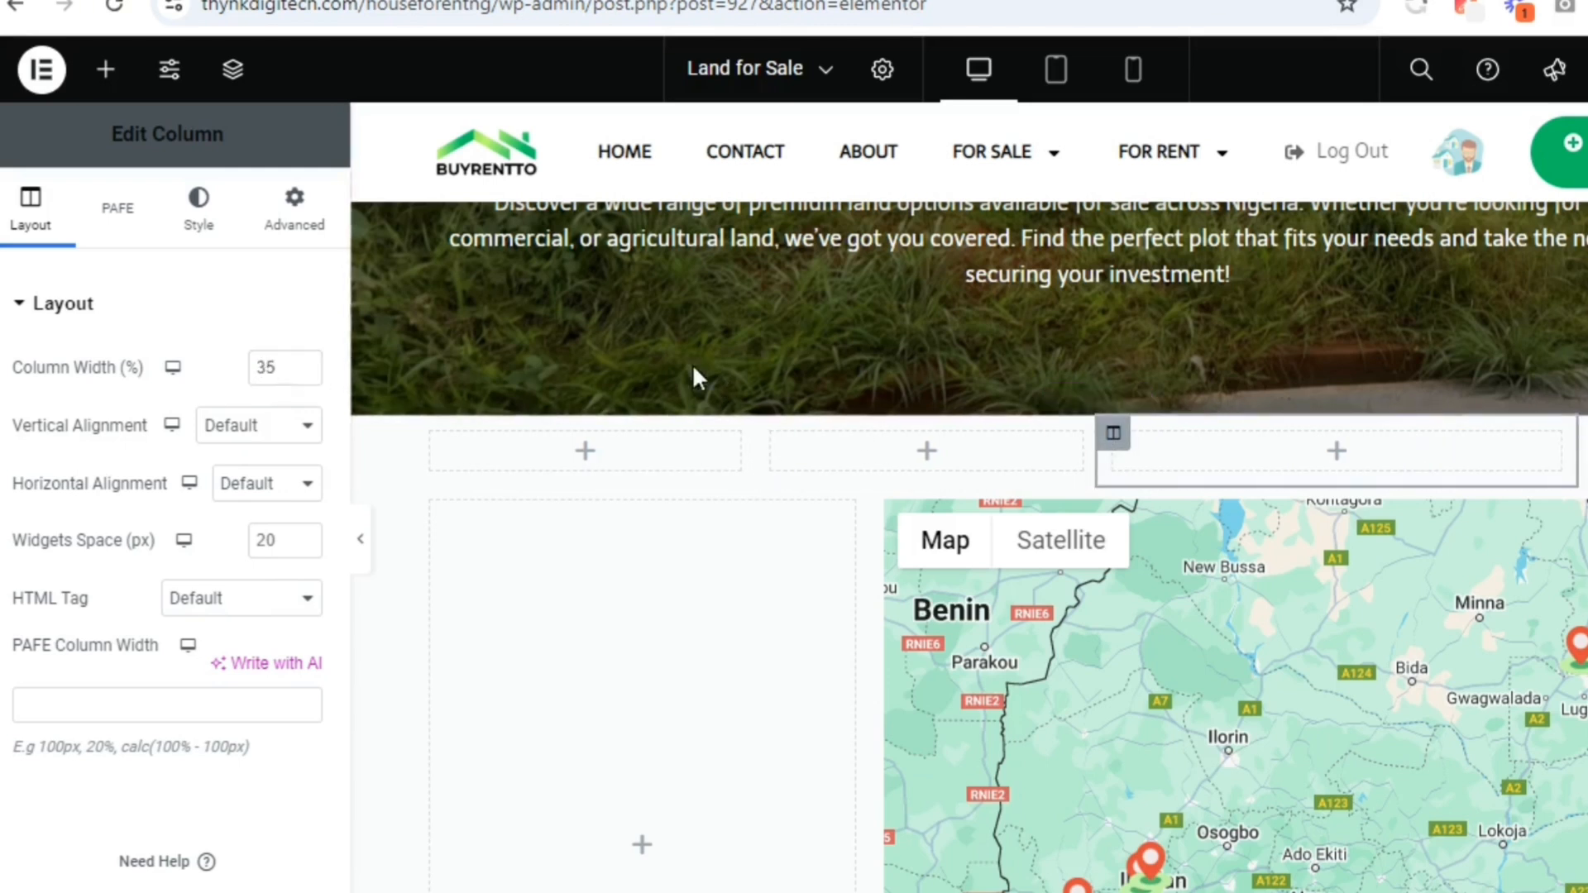
pyautogui.click(275, 361)
pyautogui.write('15')
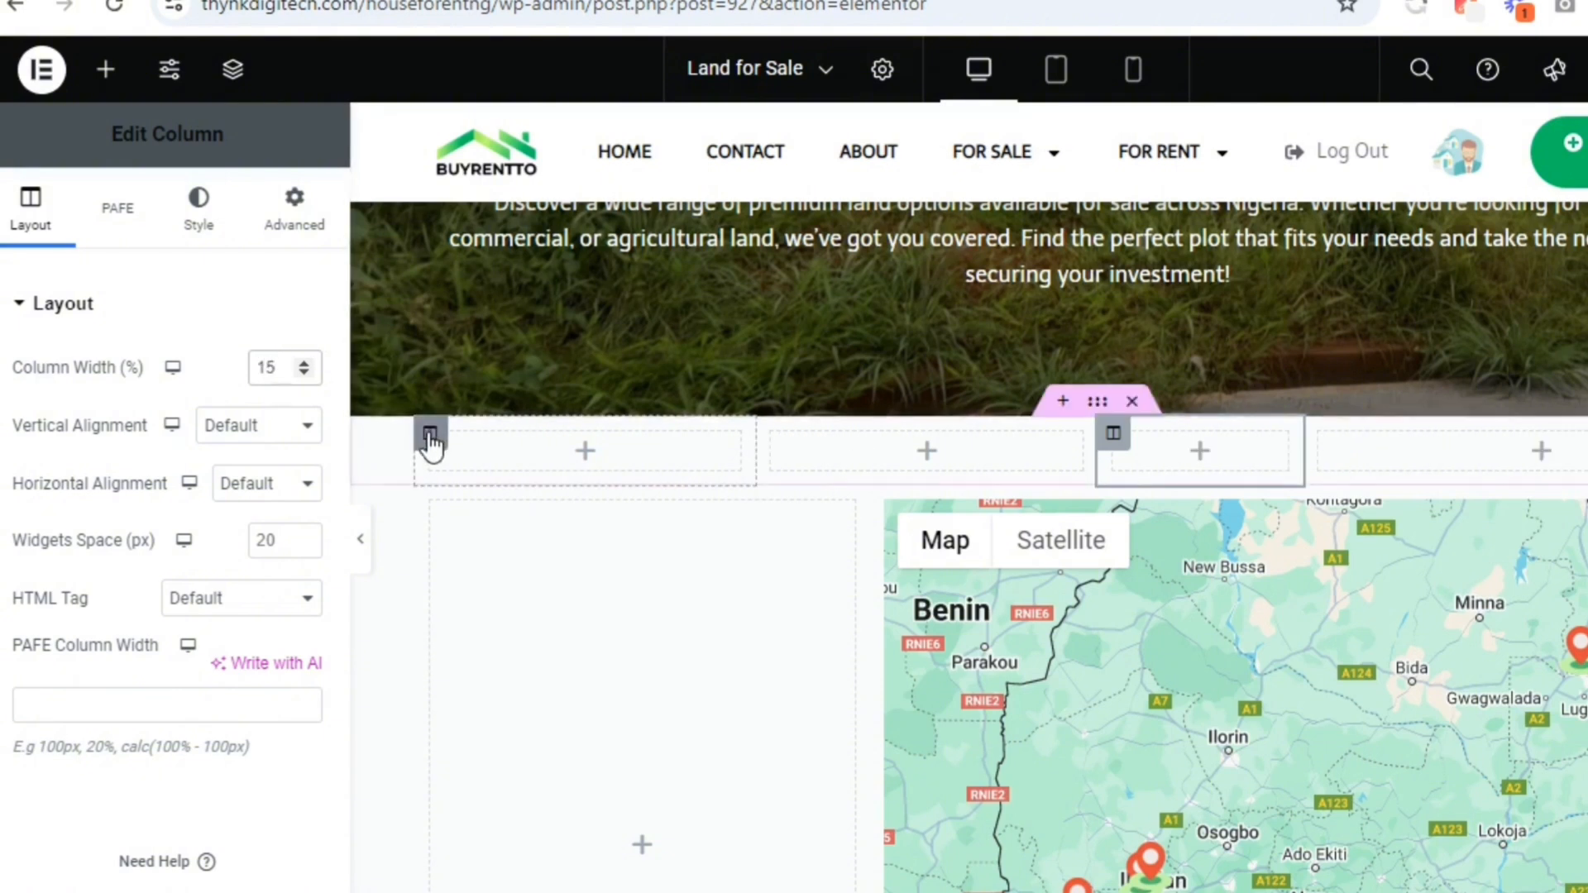
# Set the new section's first column width to 55%
pyautogui.click(430, 439)
pyautogui.click(269, 364)
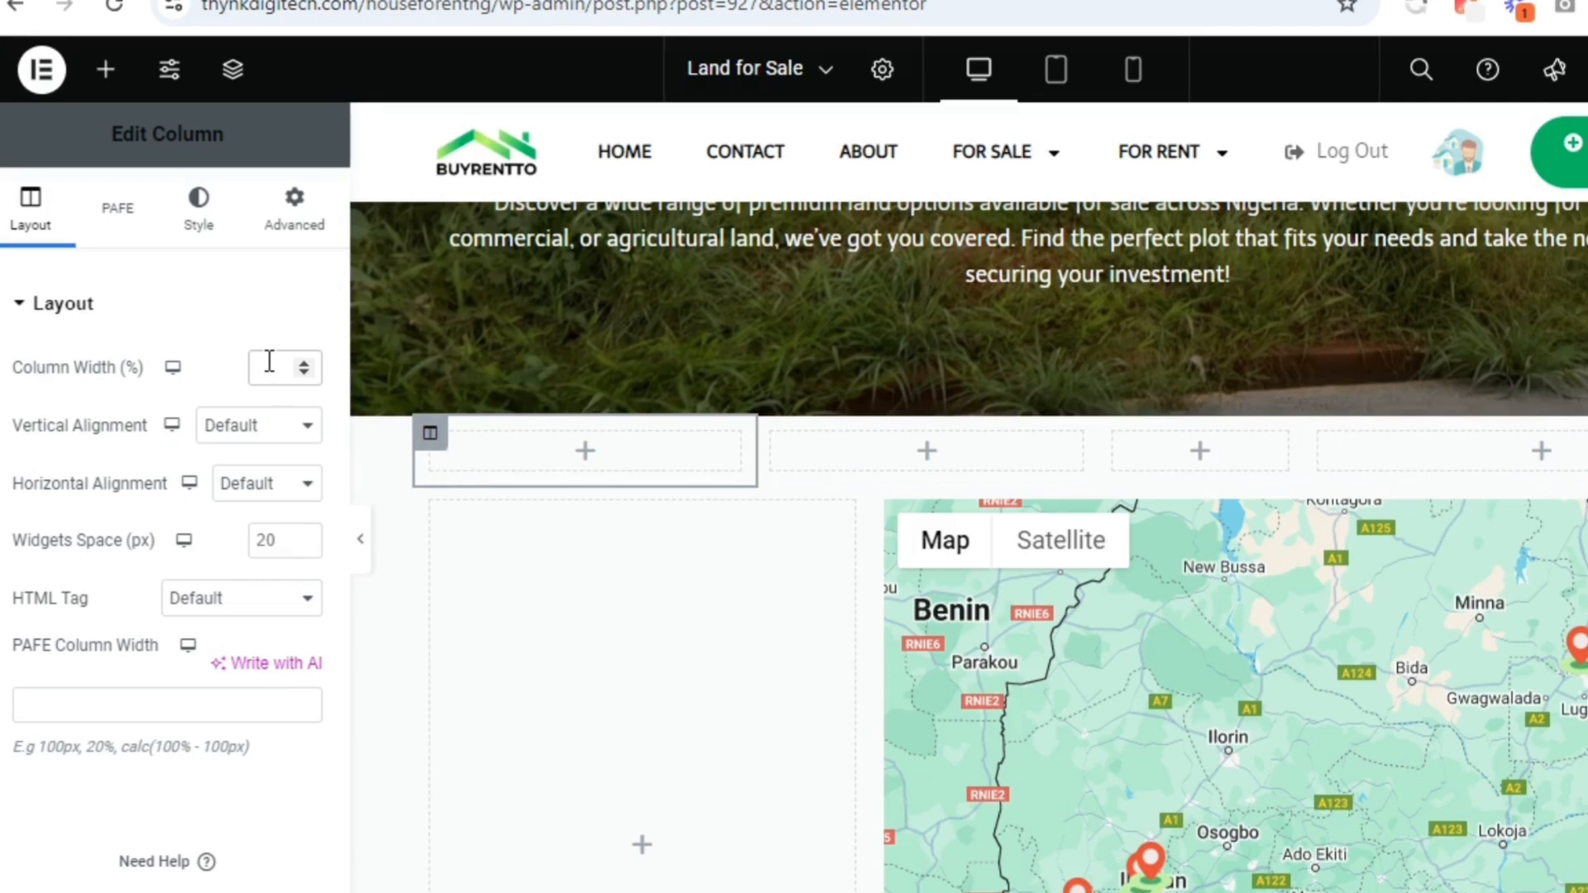
pyautogui.write('55')
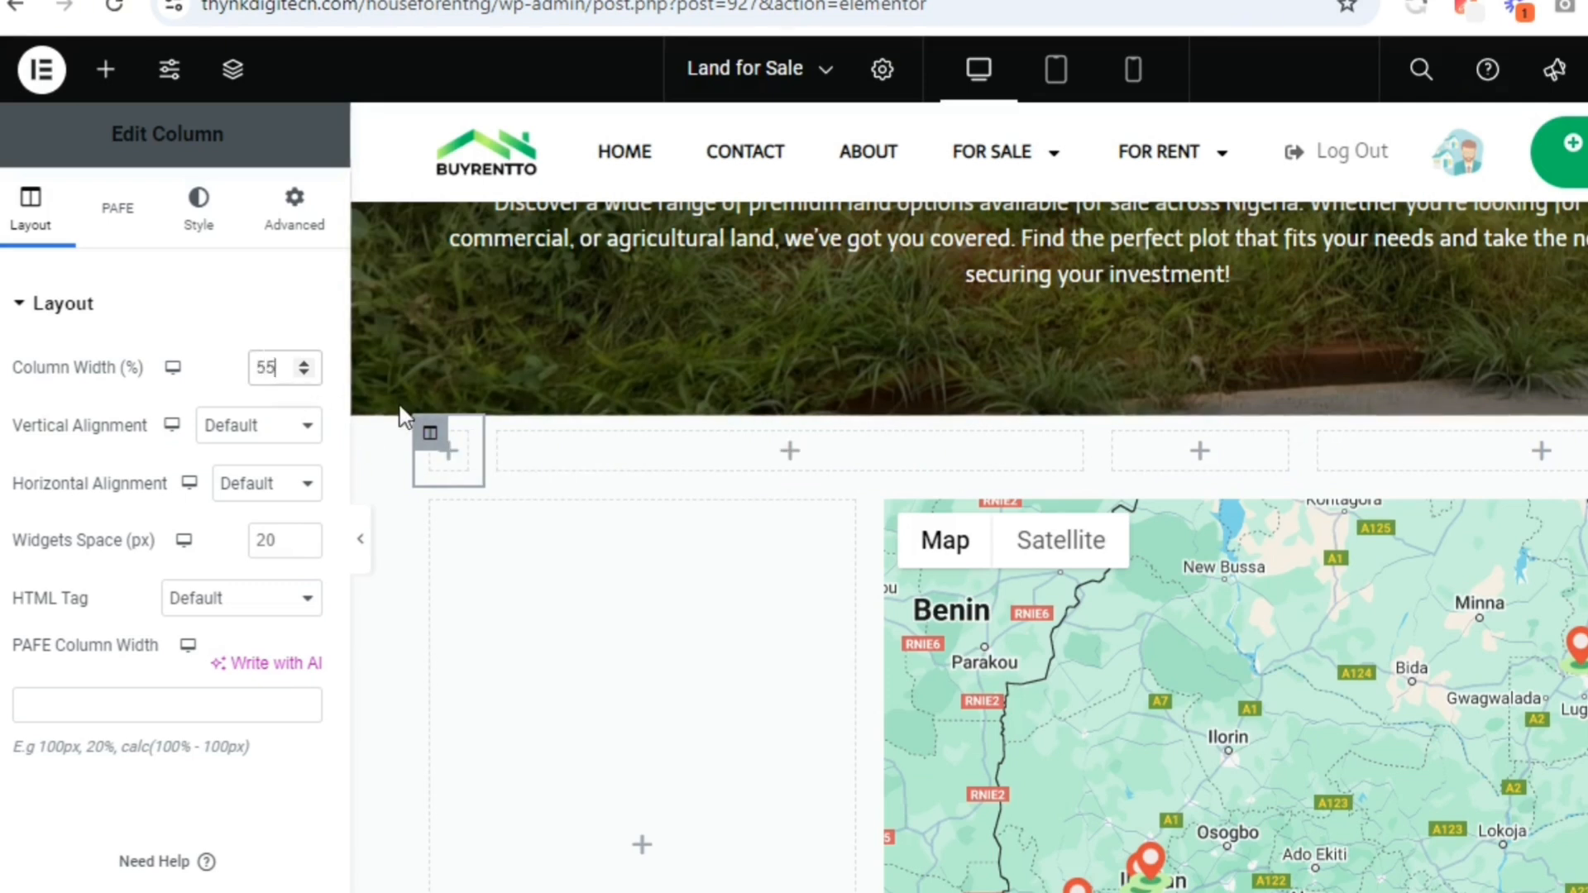
# Resize the column boundaries so the first column takes about 55% and the other three have equal narrow widths
pyautogui.moveTo(493, 464); pyautogui.dragTo(972, 464)
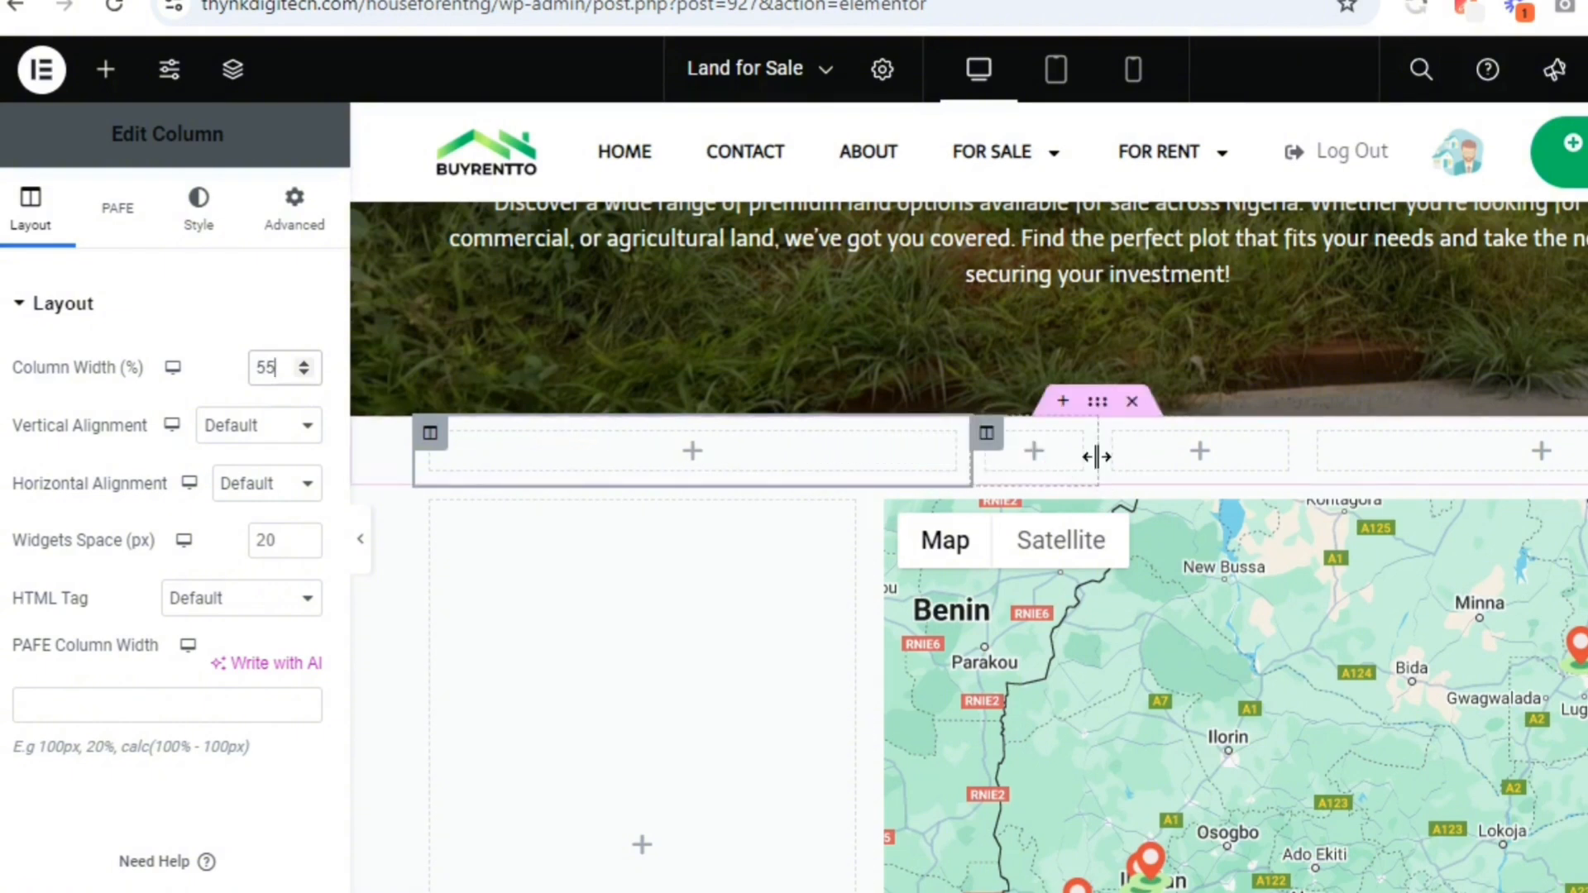
pyautogui.moveTo(1095, 454); pyautogui.dragTo(1206, 464)
pyautogui.moveTo(973, 452); pyautogui.dragTo(1100, 463)
pyautogui.moveTo(806, 463); pyautogui.dragTo(1199, 468)
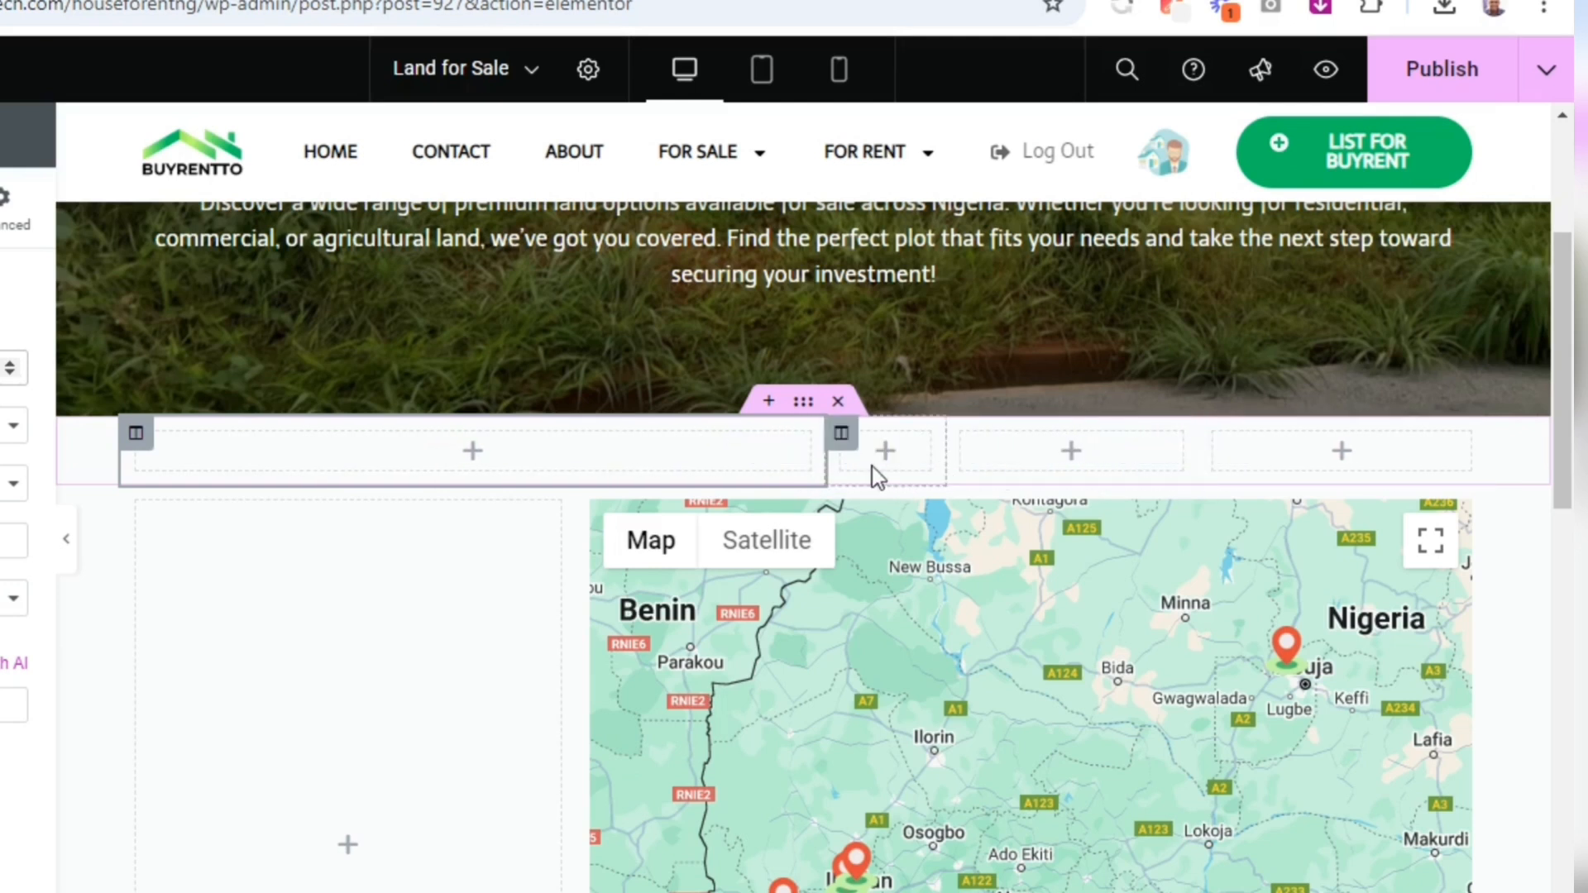
pyautogui.moveTo(828, 453); pyautogui.dragTo(1079, 474)
pyautogui.moveTo(1201, 457); pyautogui.dragTo(1286, 451)
# Search the widgets for "loc" and place the Location & distance widget in the wide first column
pyautogui.scroll(-1, 1571, 347)
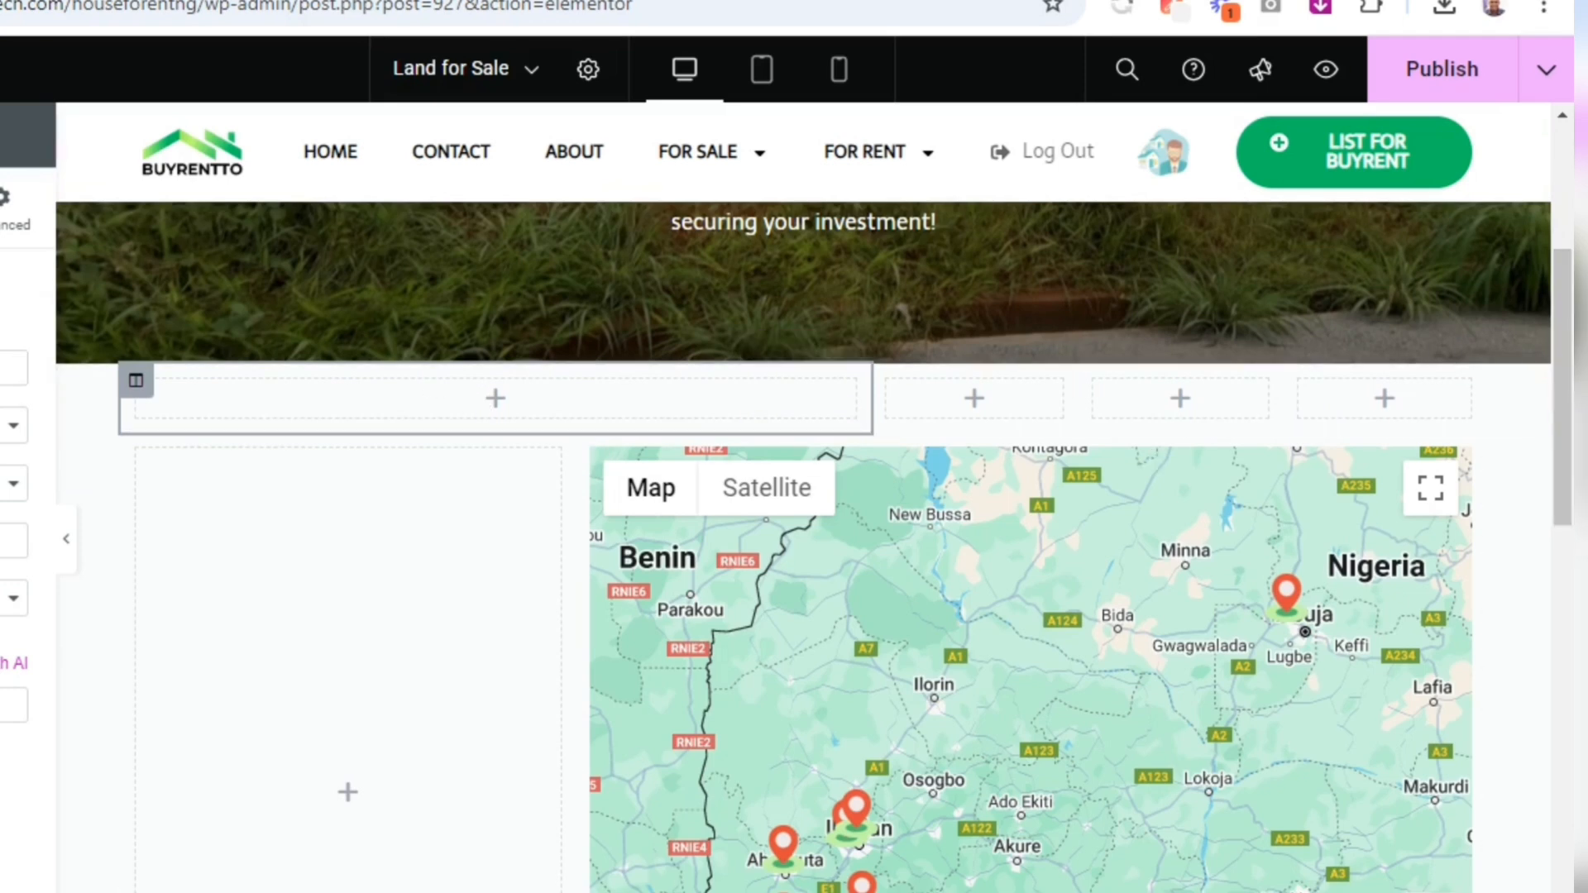
pyautogui.click(102, 69)
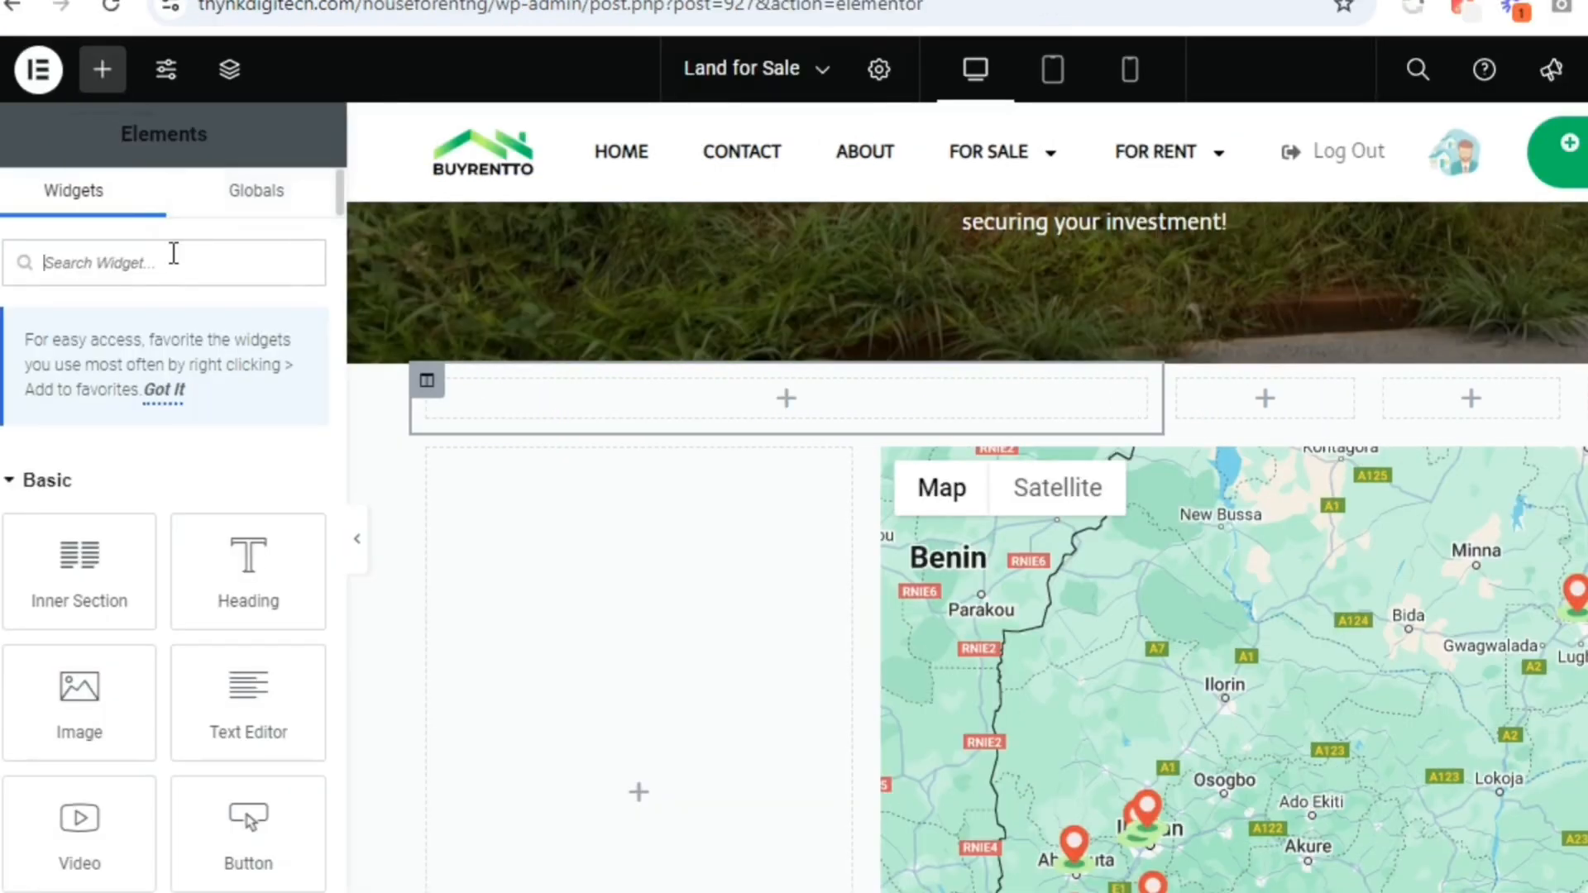
pyautogui.write('d')
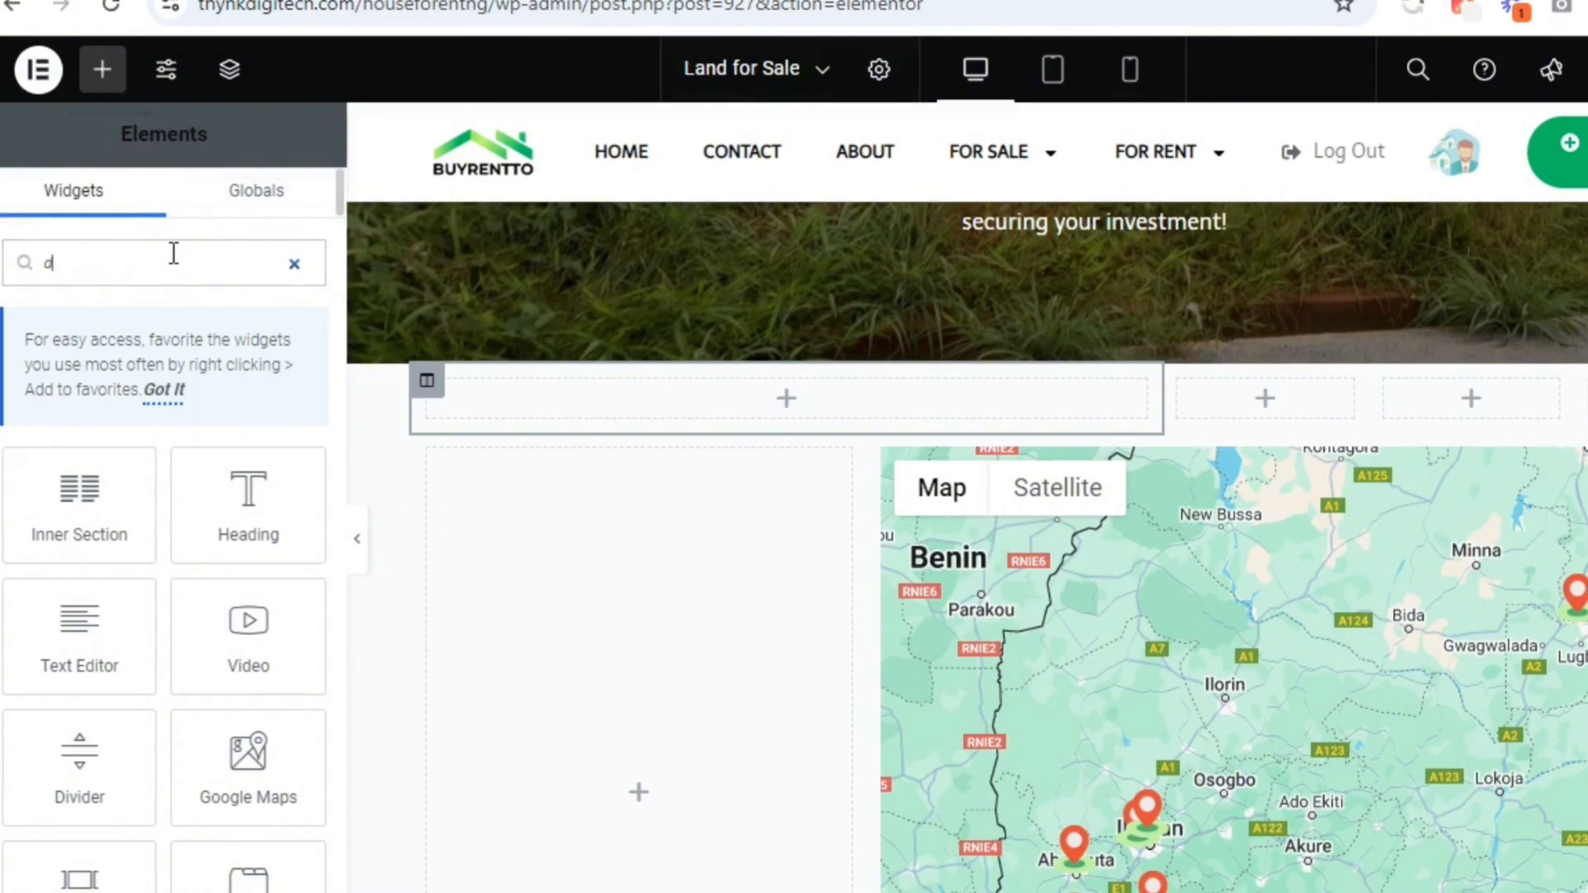
pyautogui.press('BackSpace')
pyautogui.write('lo')
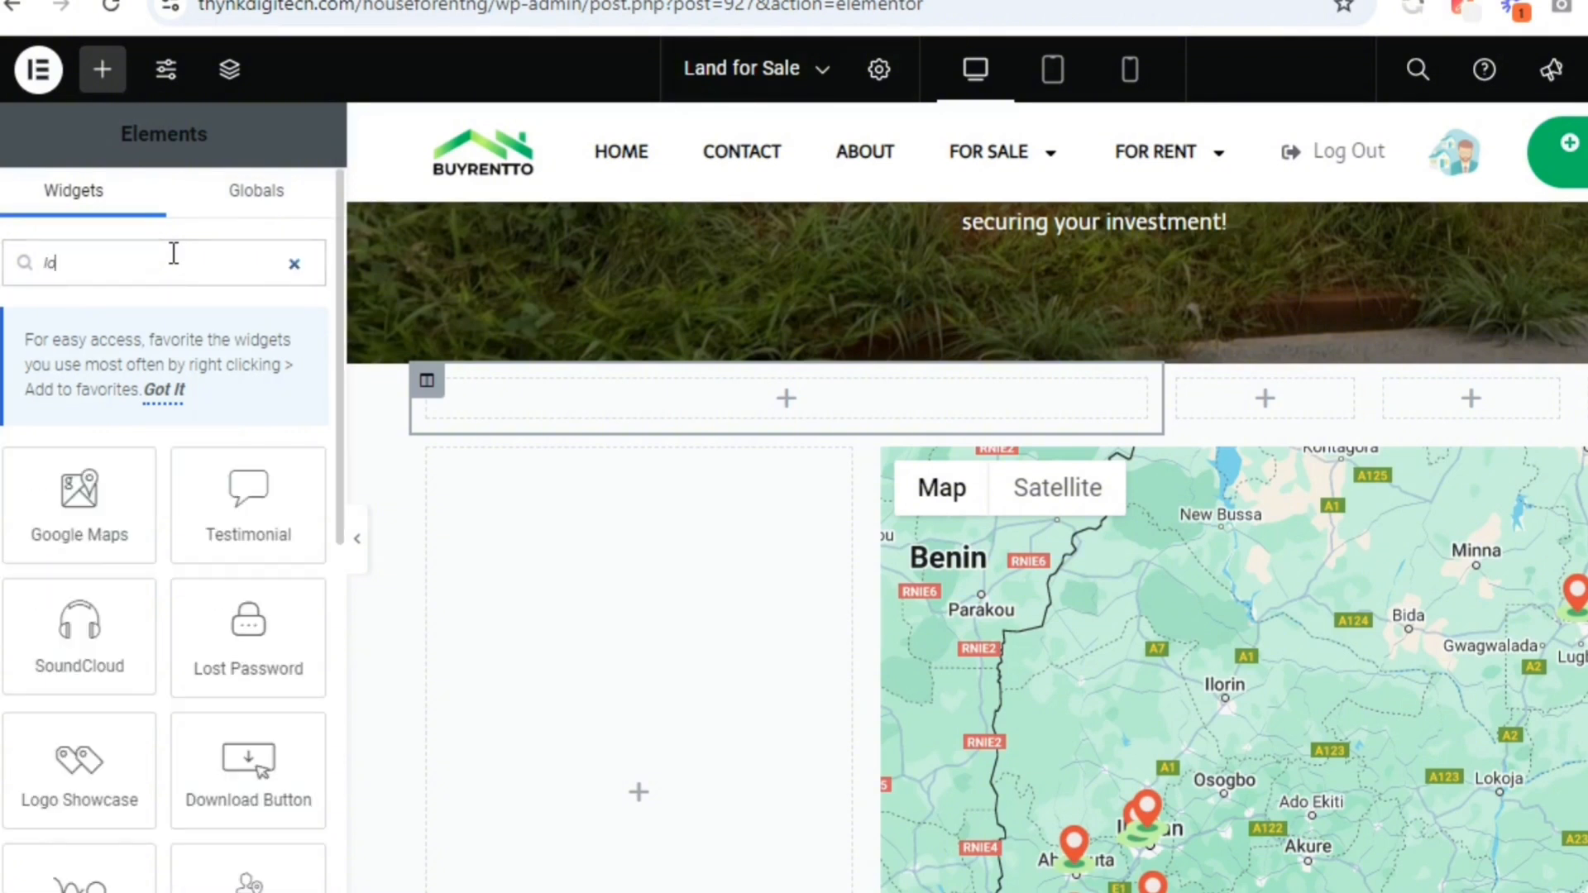
pyautogui.write('c')
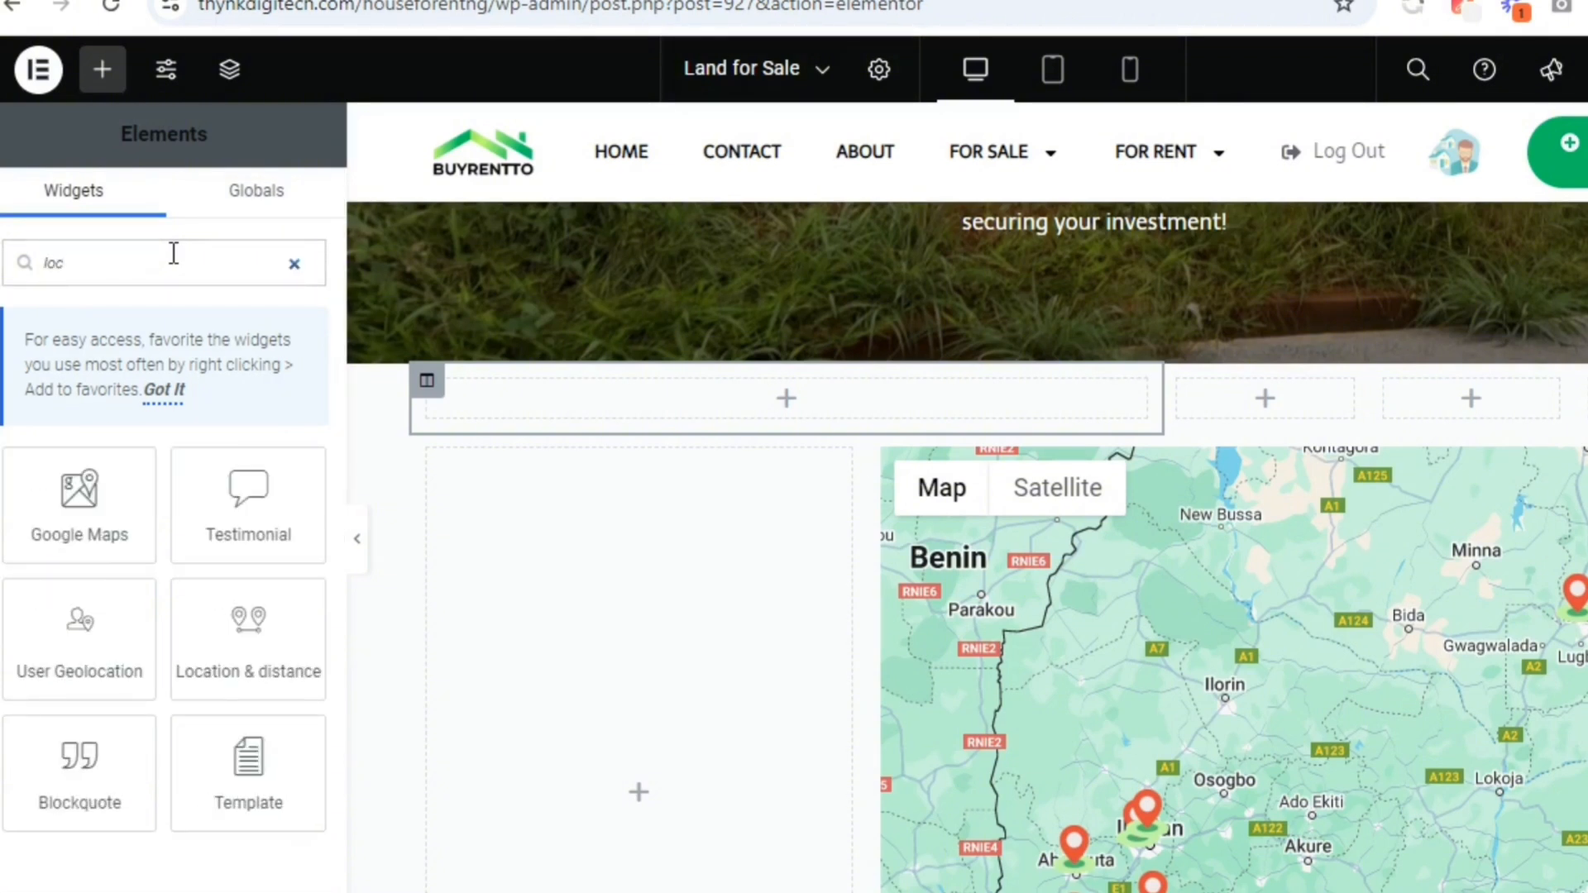
pyautogui.moveTo(247, 658); pyautogui.dragTo(721, 409)
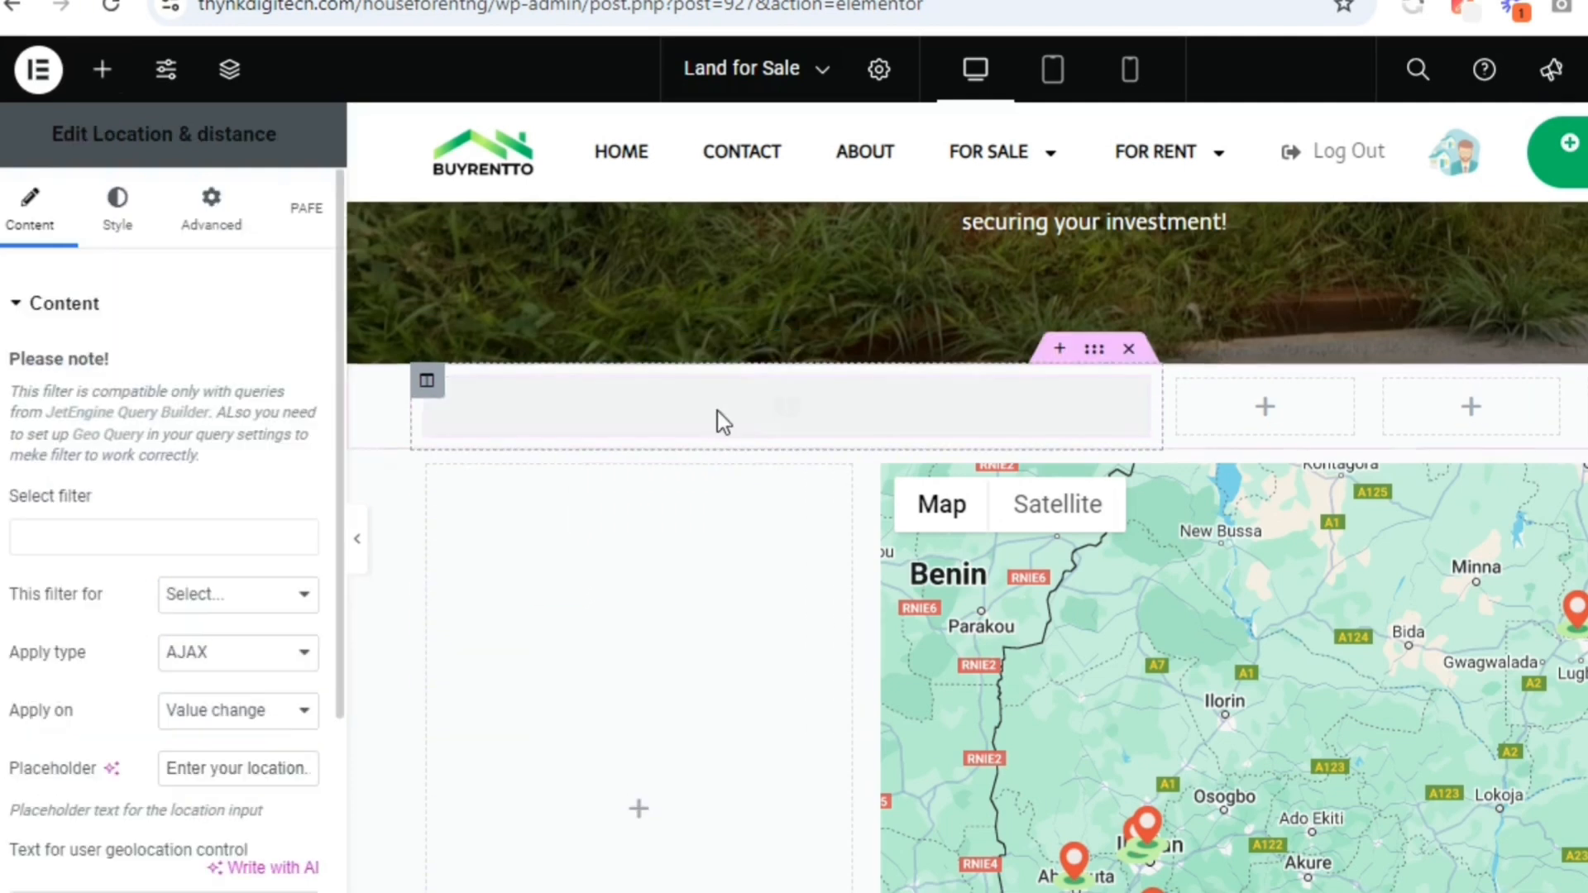
# Search the widget's filters for "land" and select the Land for Sale Distance Location Filter
pyautogui.click(183, 544)
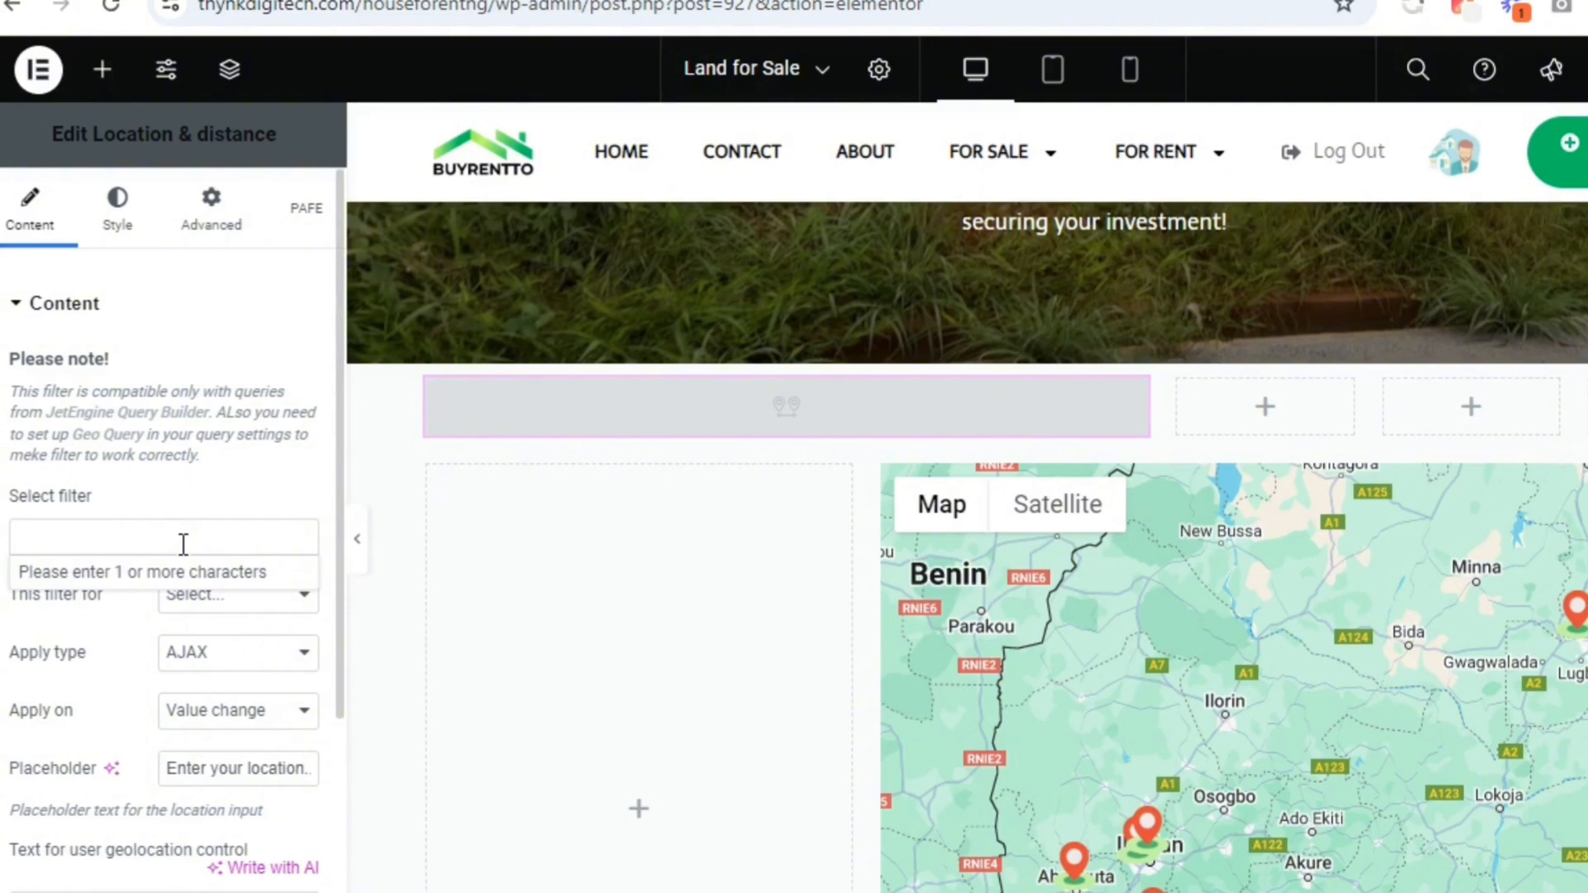
pyautogui.write('k')
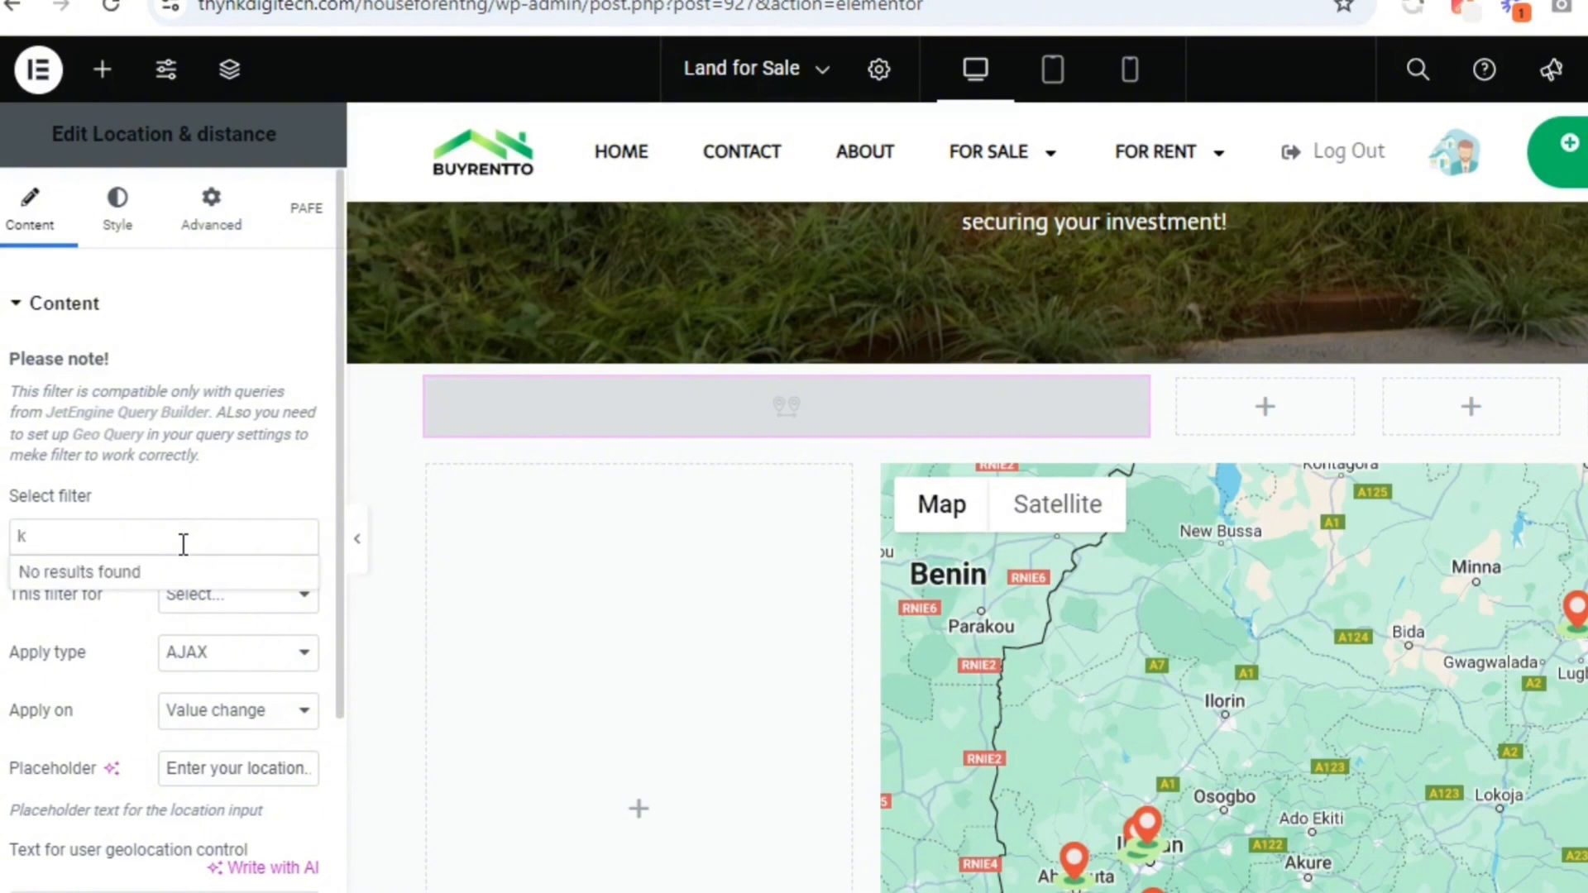
pyautogui.press('BackSpace')
pyautogui.write('lan')
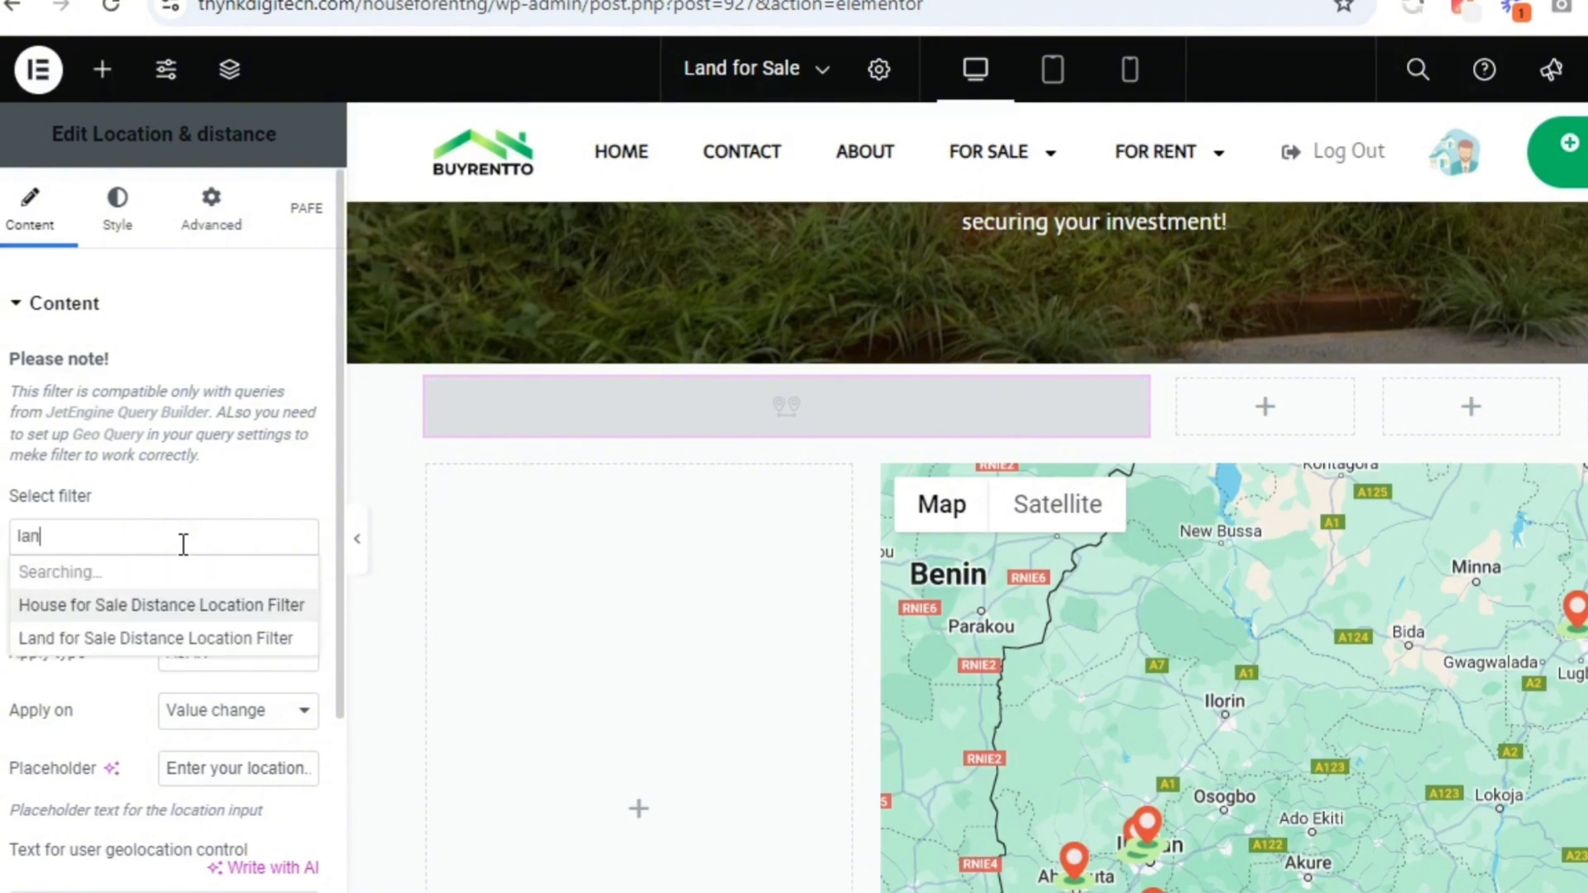
pyautogui.write('d')
pyautogui.click(152, 573)
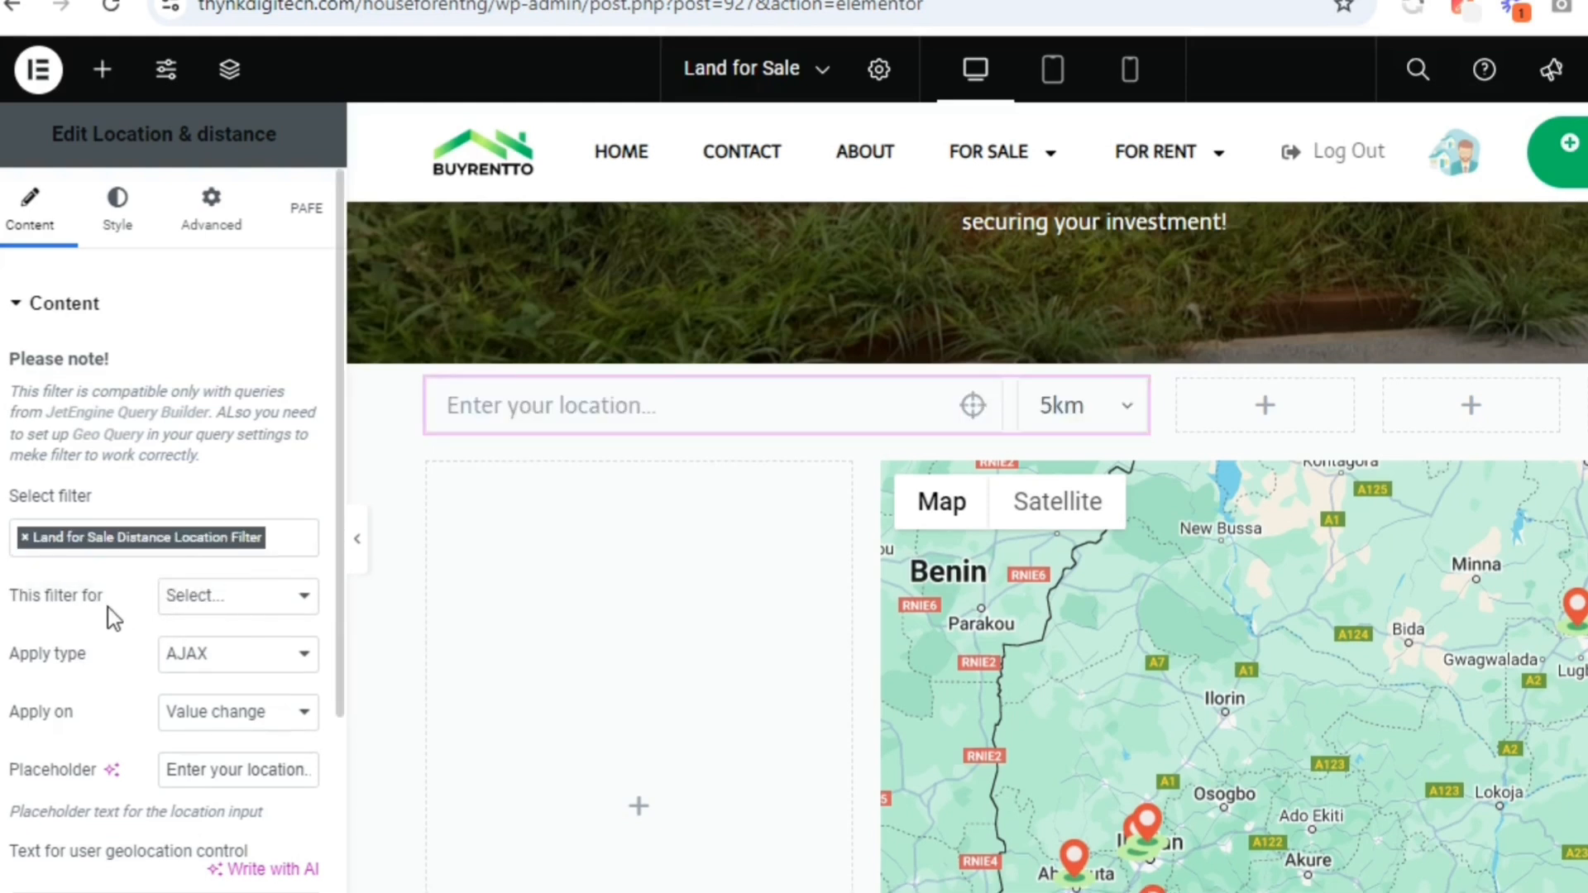
# Make the filter work for JetEngine Maps and keep it applied on Value change
pyautogui.click(180, 615)
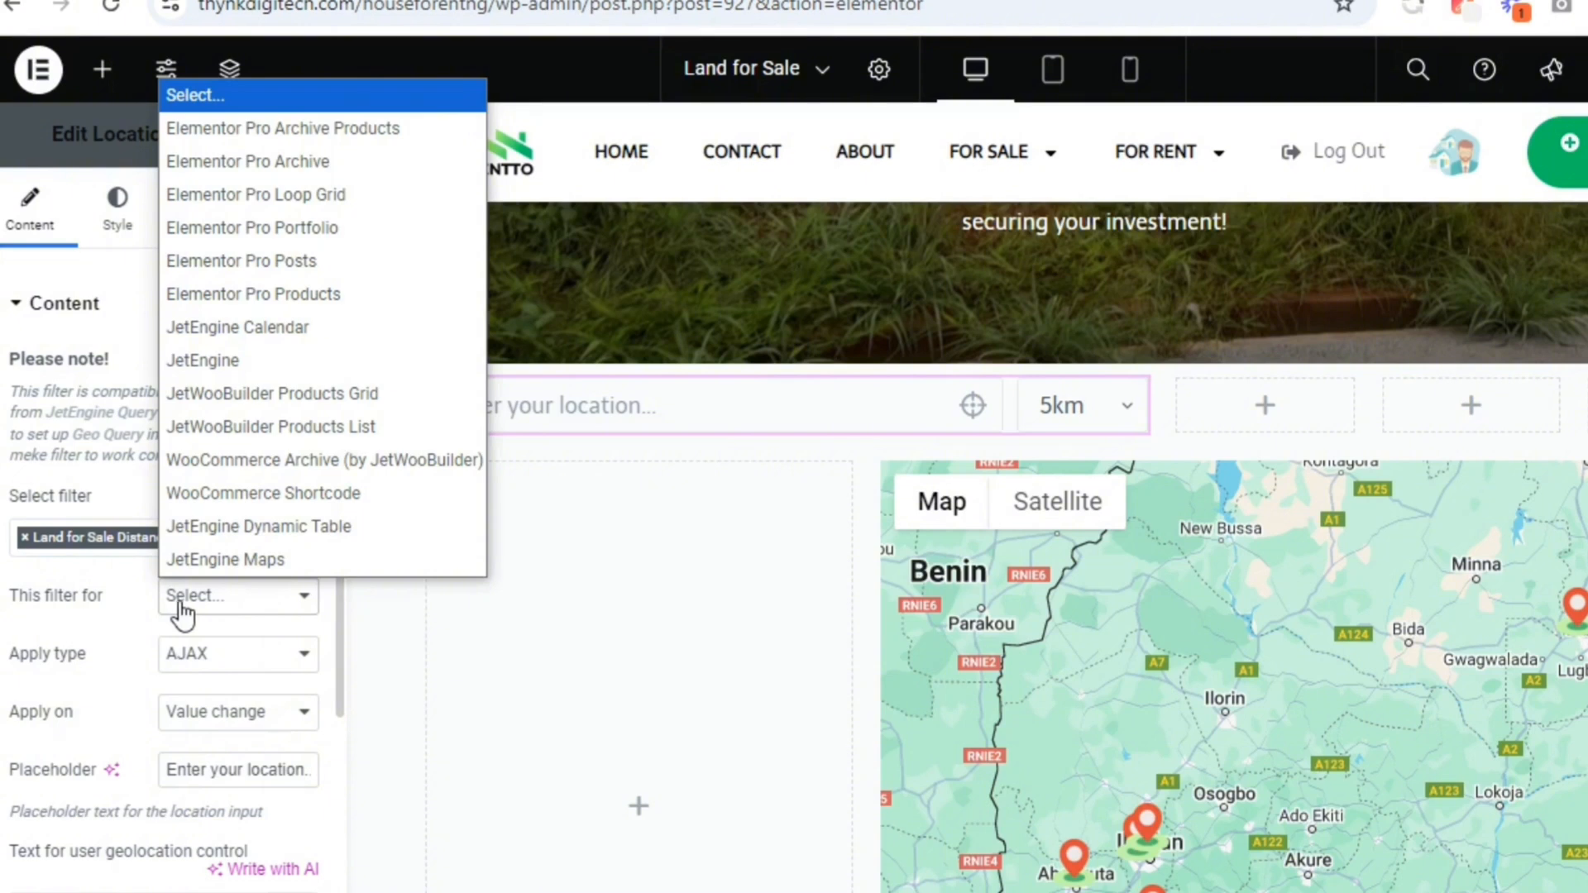
pyautogui.click(266, 552)
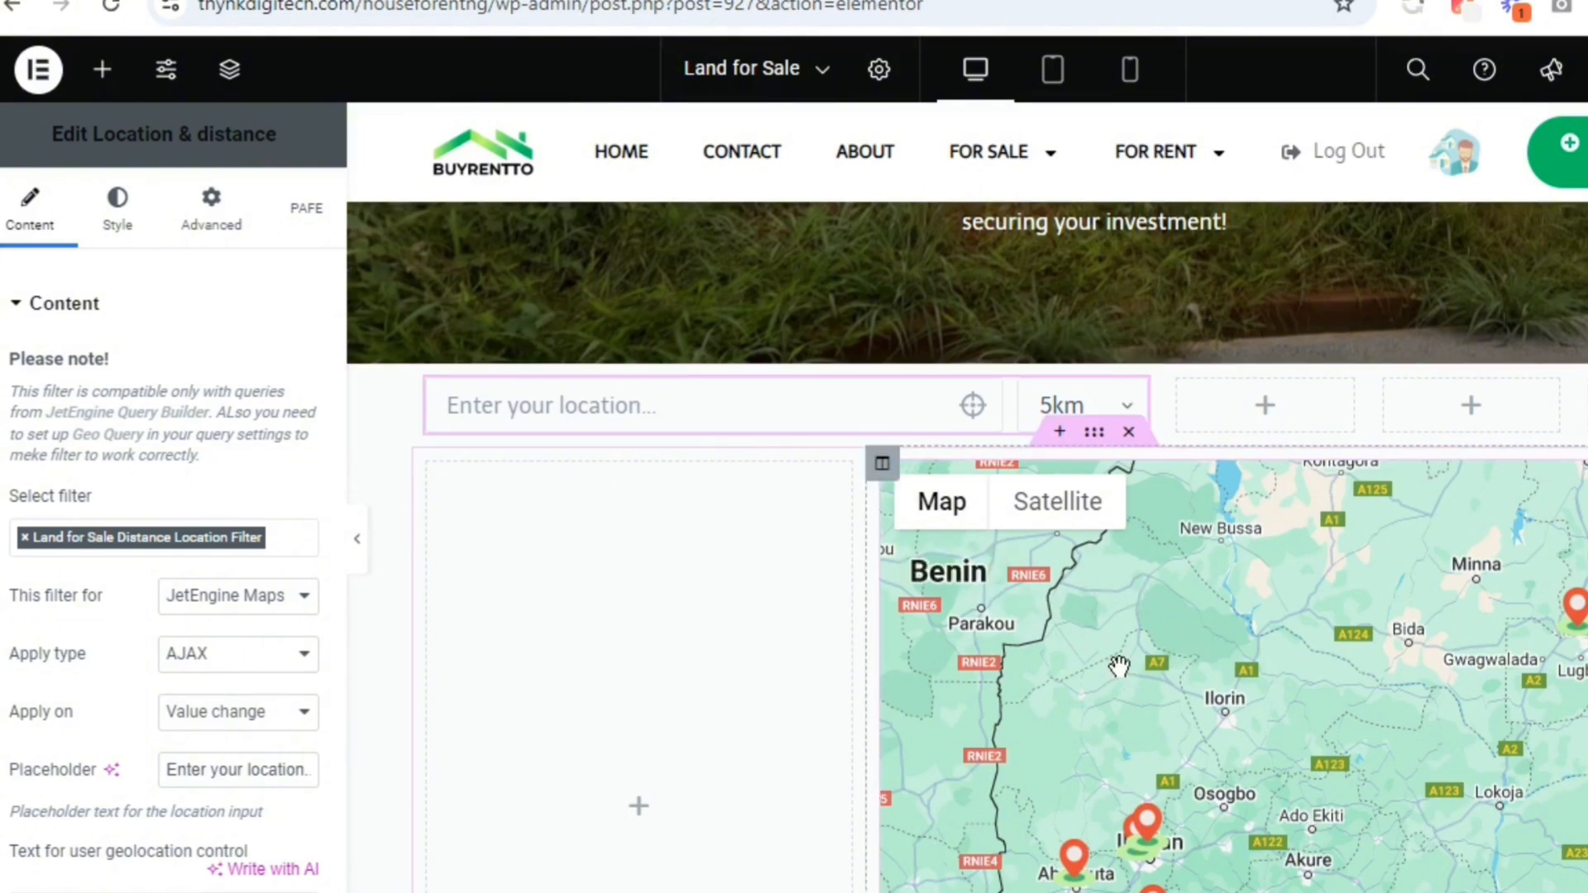
pyautogui.click(188, 724)
pyautogui.click(116, 721)
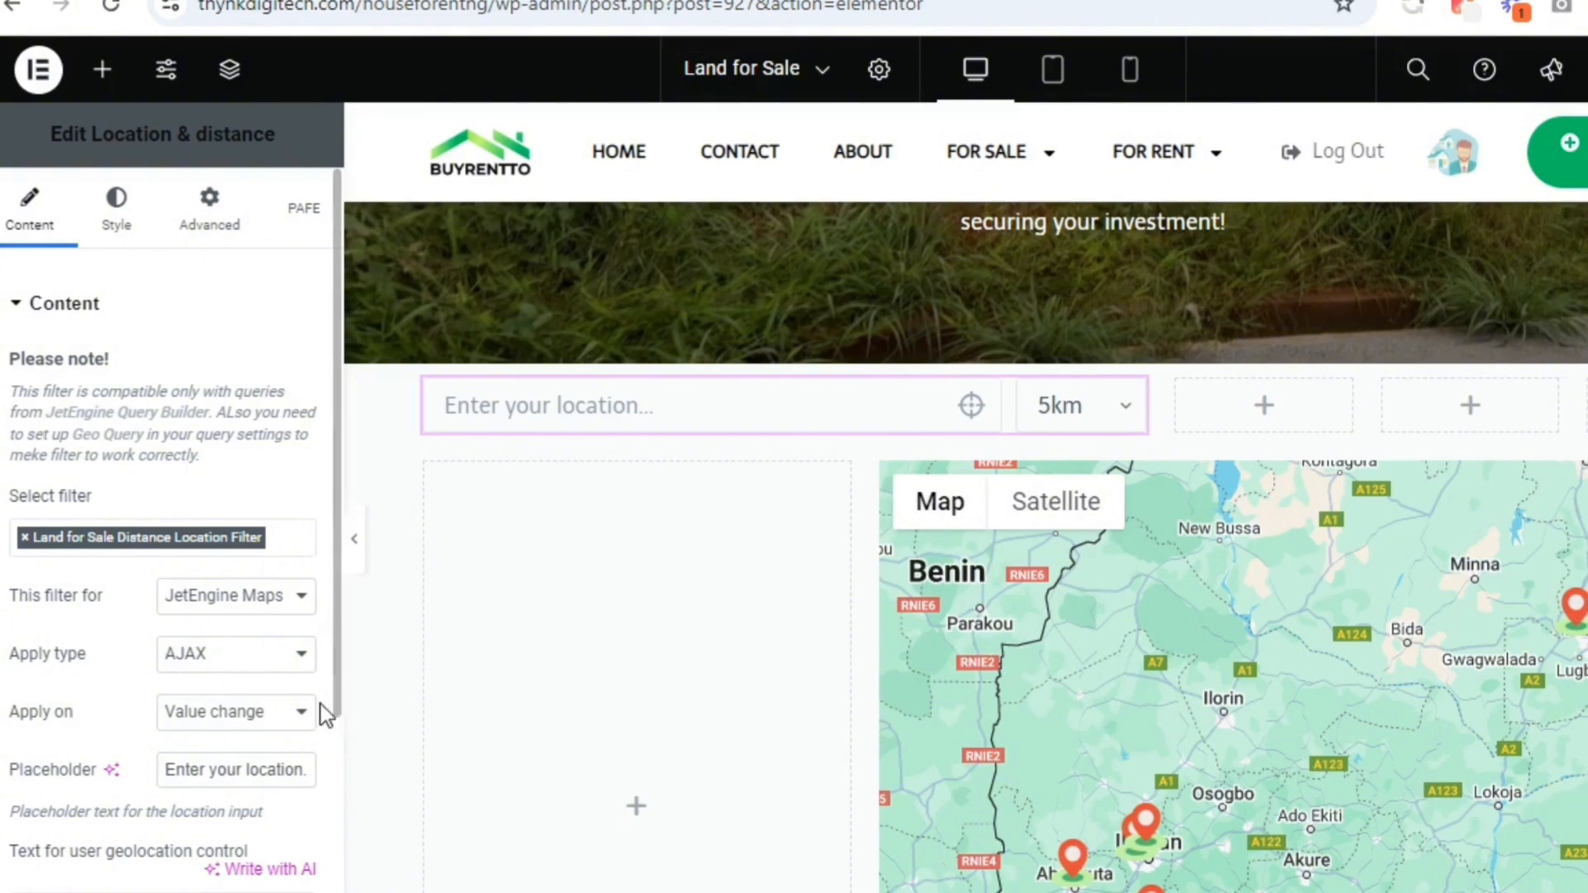
# Set the location filter's placeholder to "Enter city, zip, state, address, or neighbourhood"
pyautogui.scroll(-1, 334, 703)
pyautogui.scroll(-1, 333, 731)
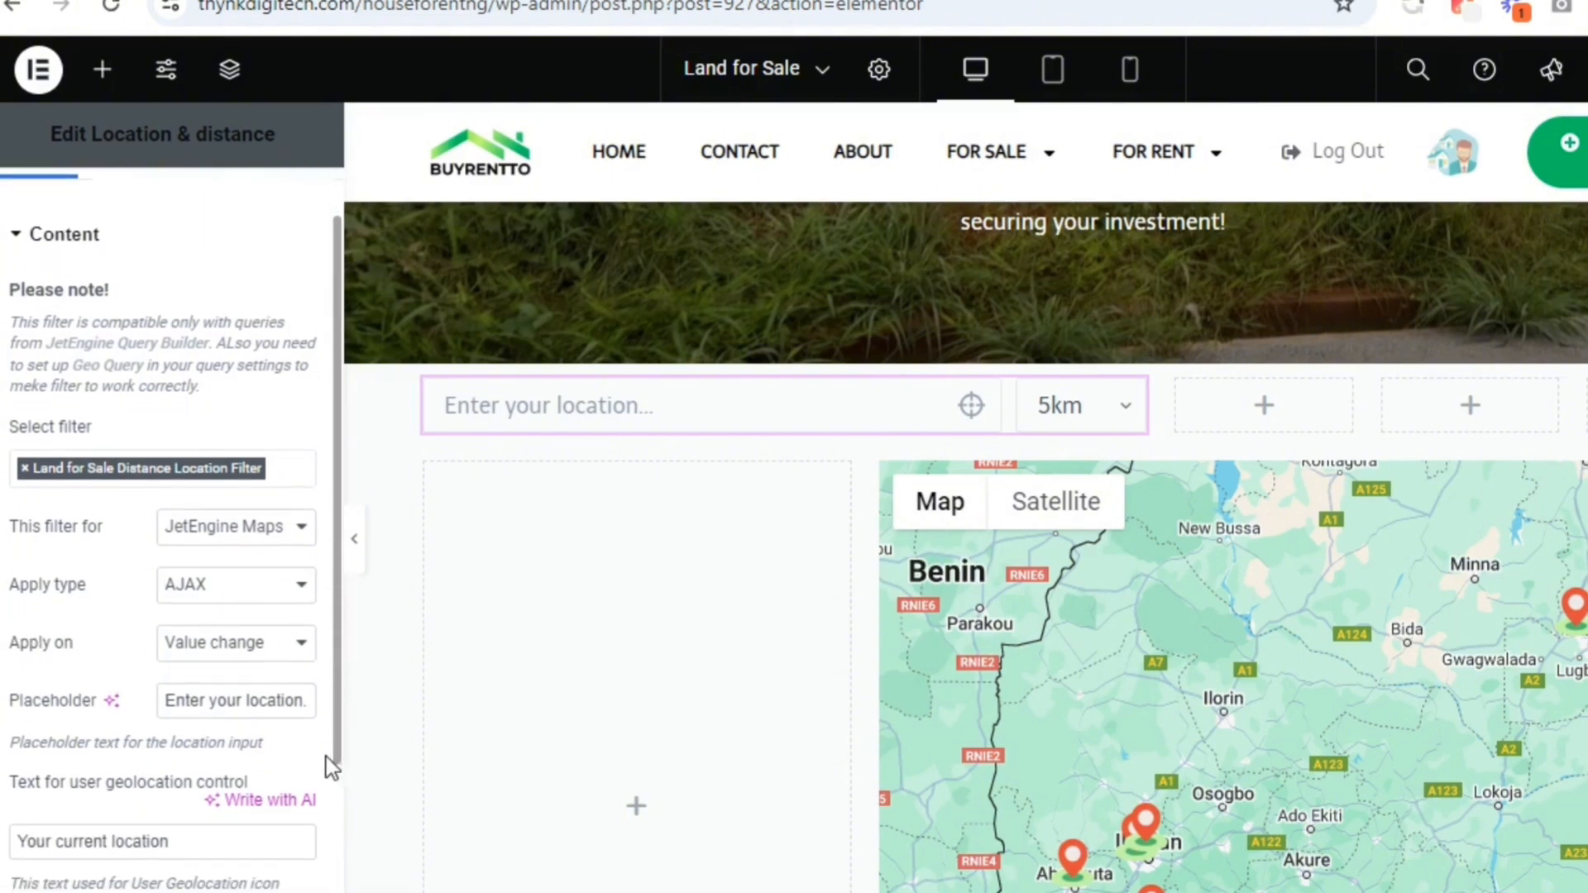
pyautogui.tripleClick(252, 689)
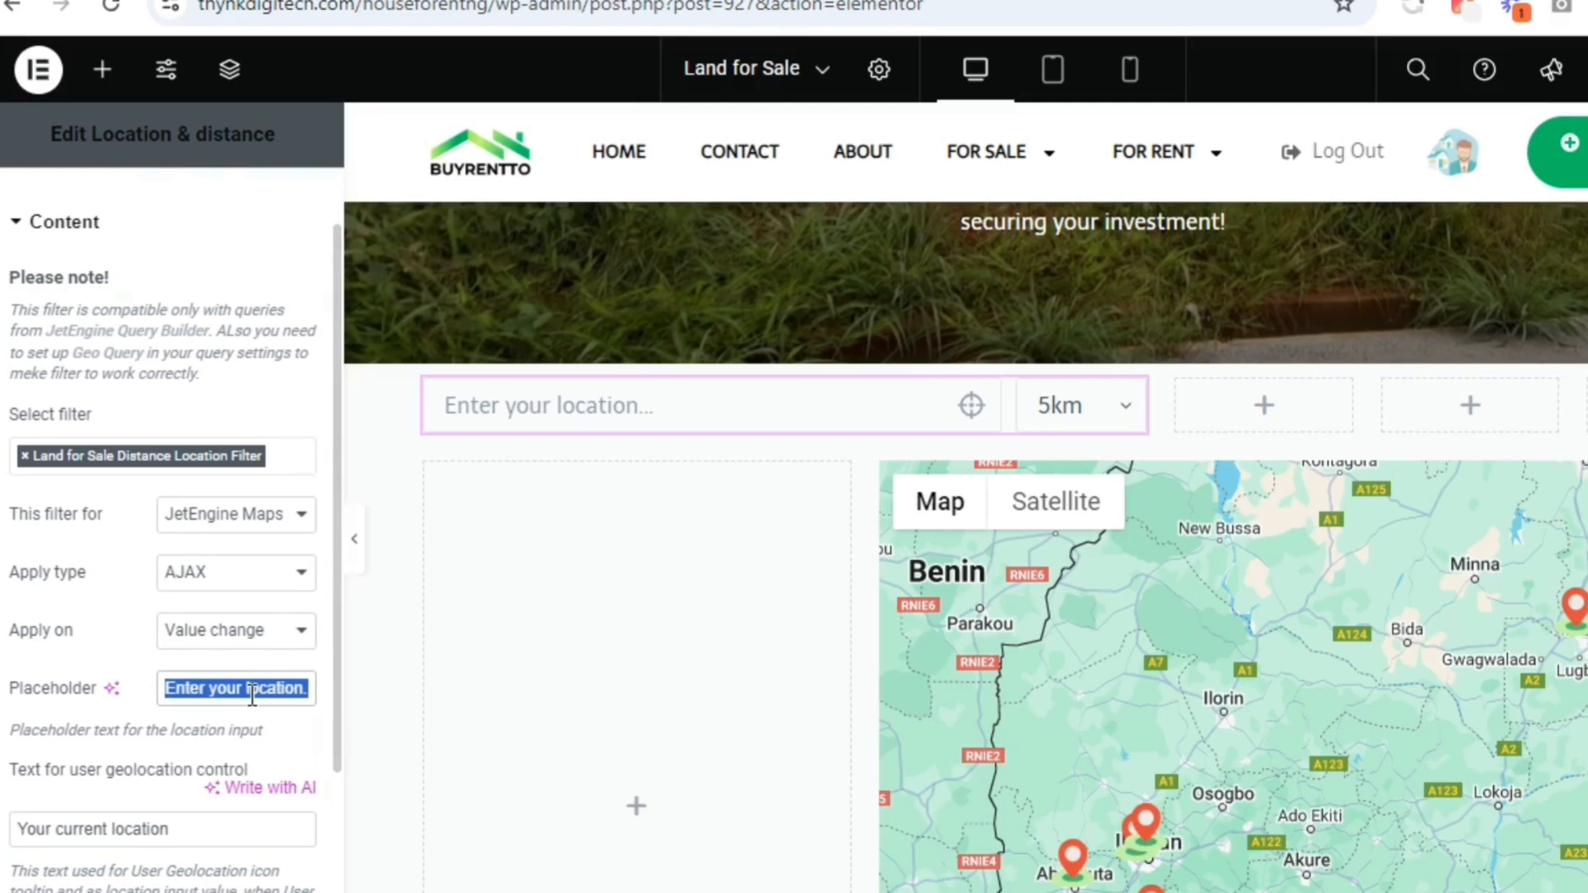
pyautogui.write('Enter ')
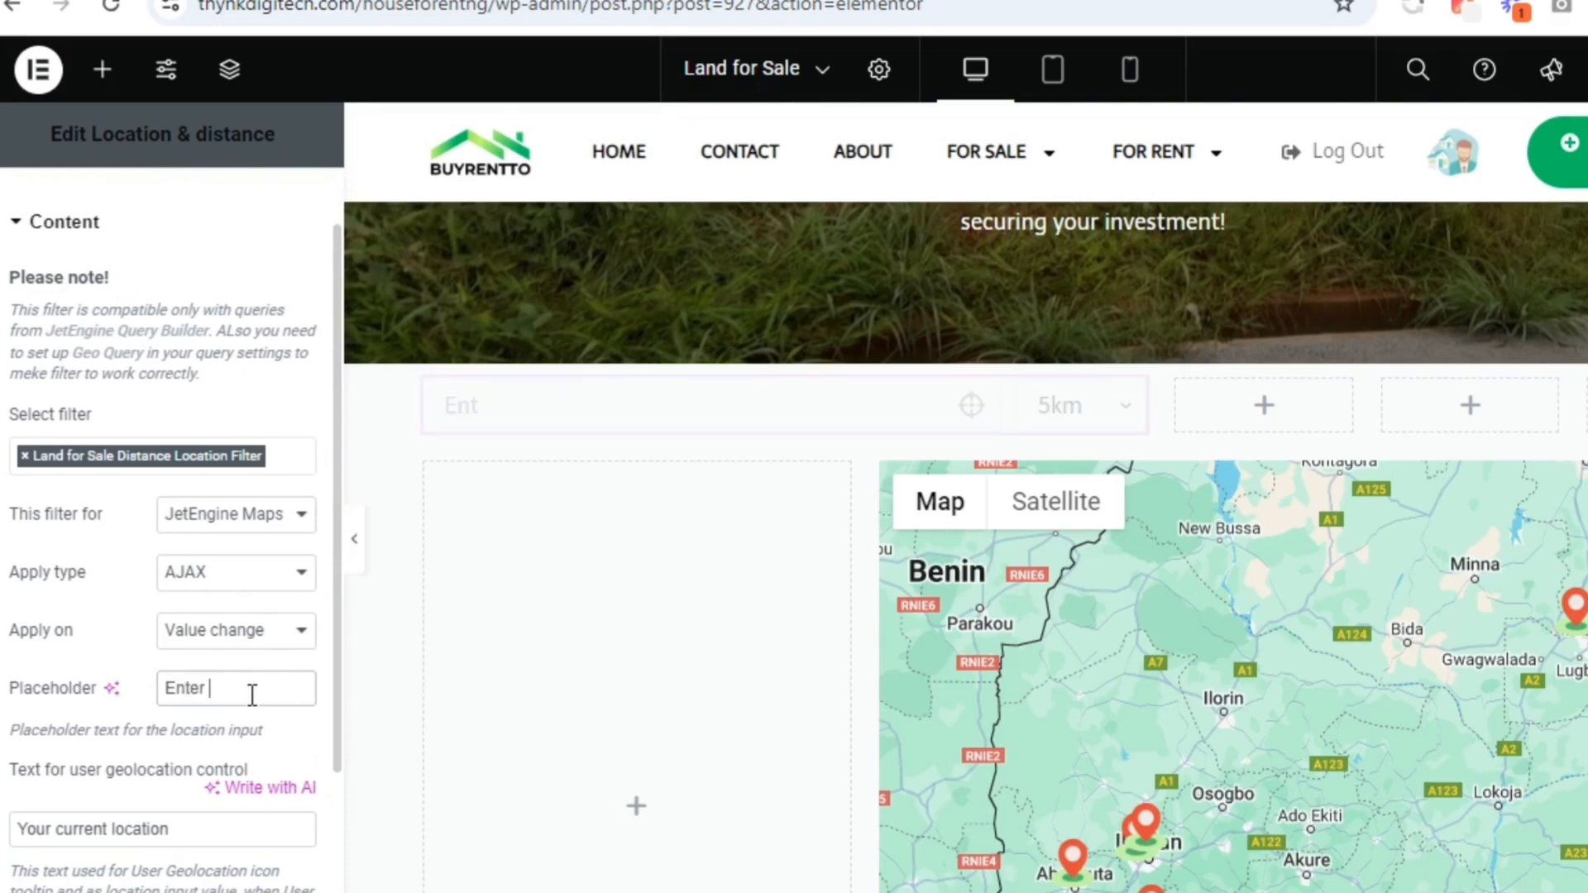
pyautogui.write('city, zip,')
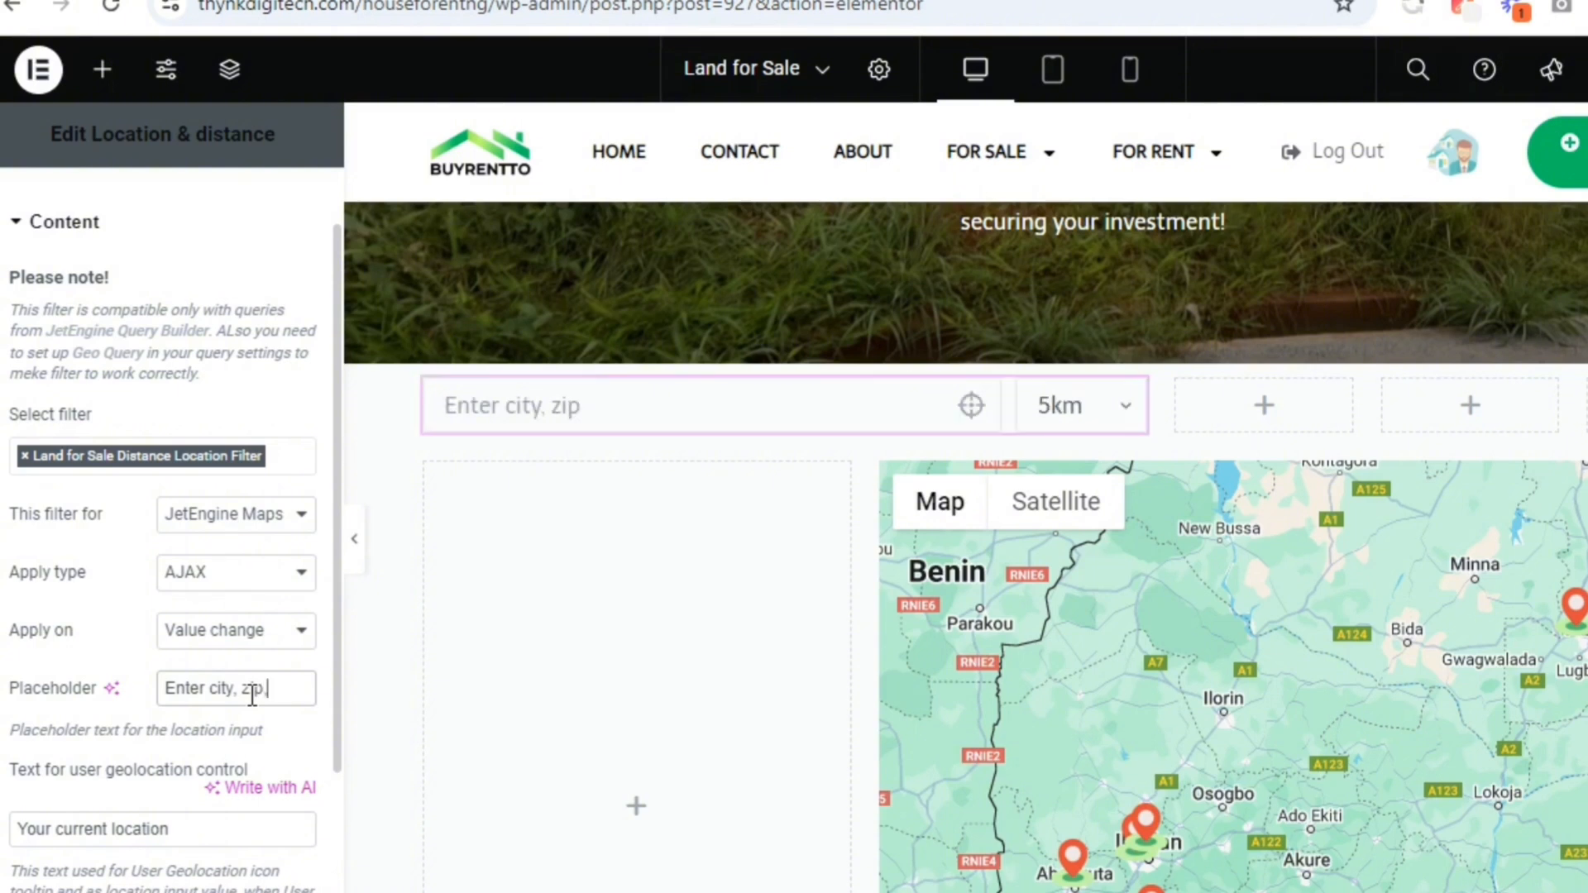
pyautogui.write(' state, or n')
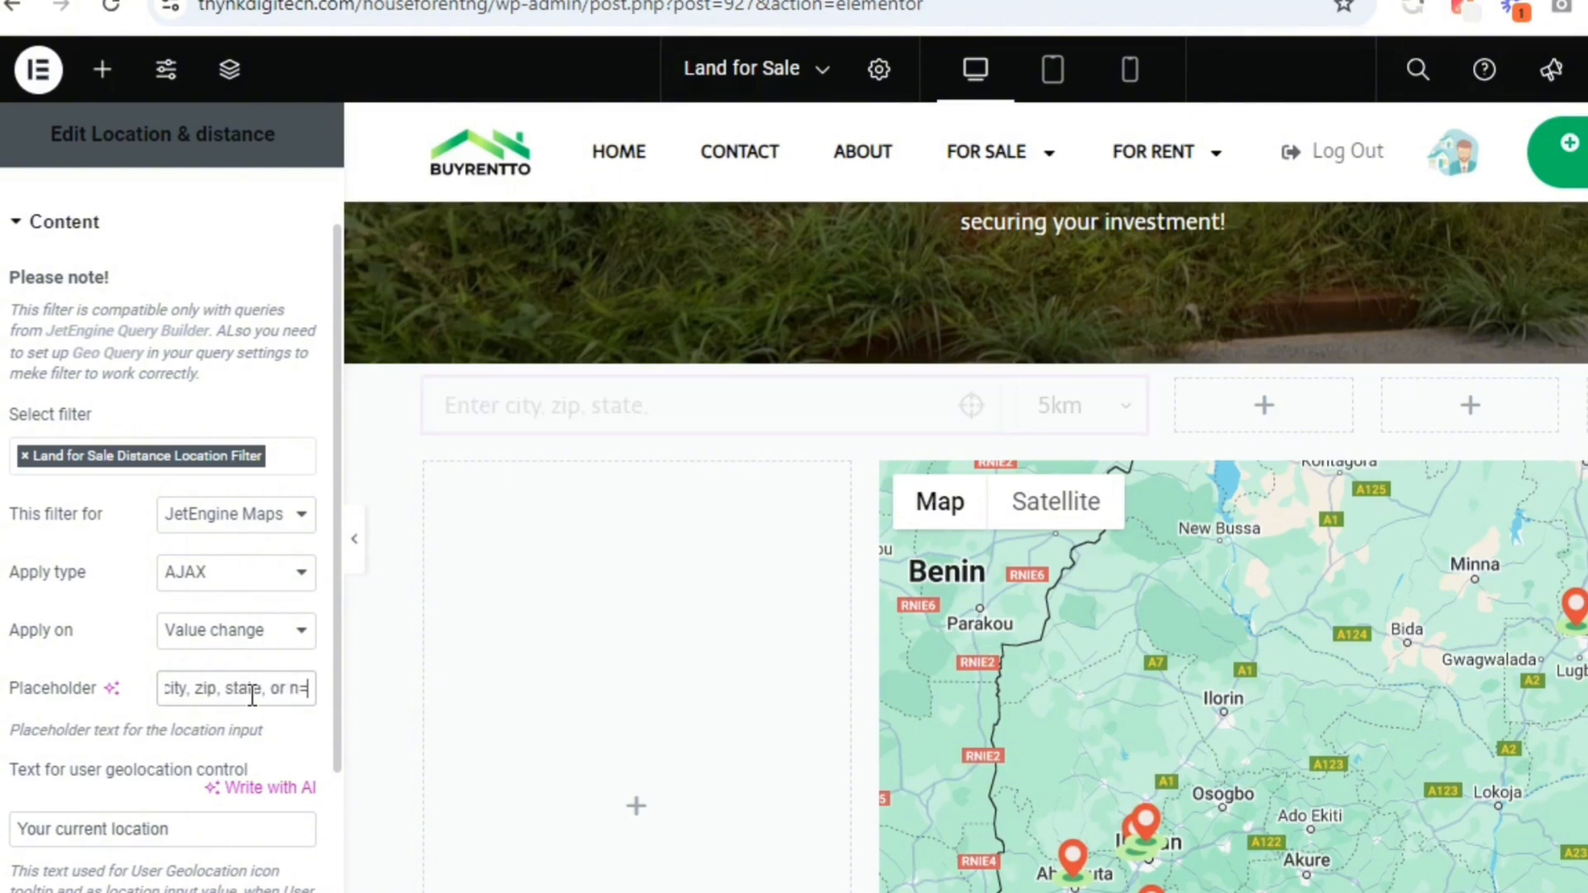
pyautogui.press('BackSpace')
pyautogui.press('BackSpace')
pyautogui.press('BackSpace')
pyautogui.press('BackSpace')
pyautogui.write('add')
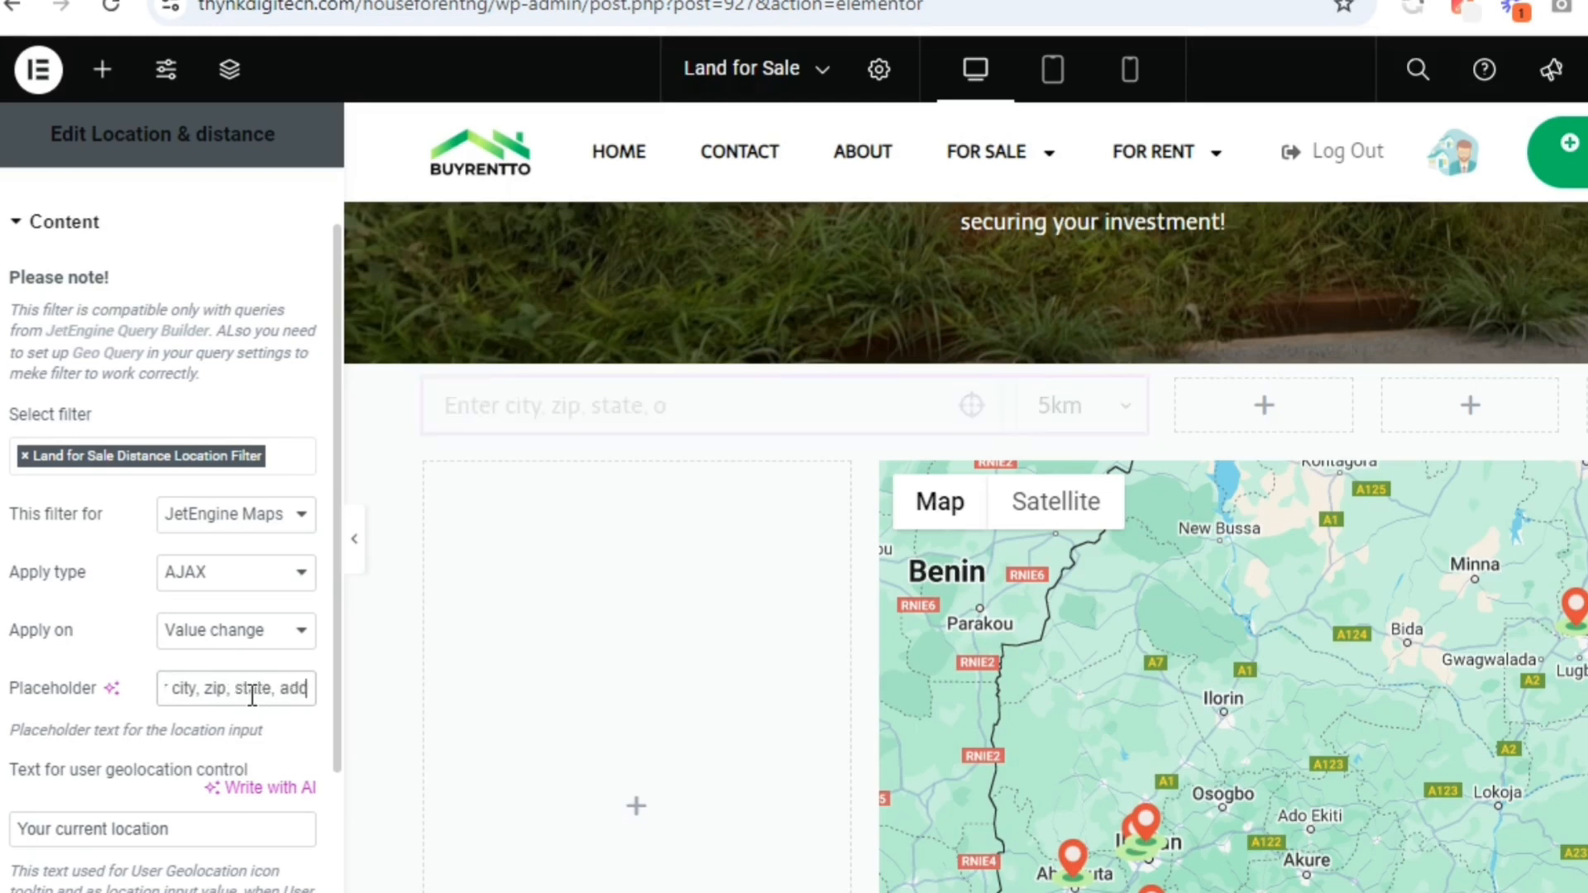
pyautogui.write('ress, or')
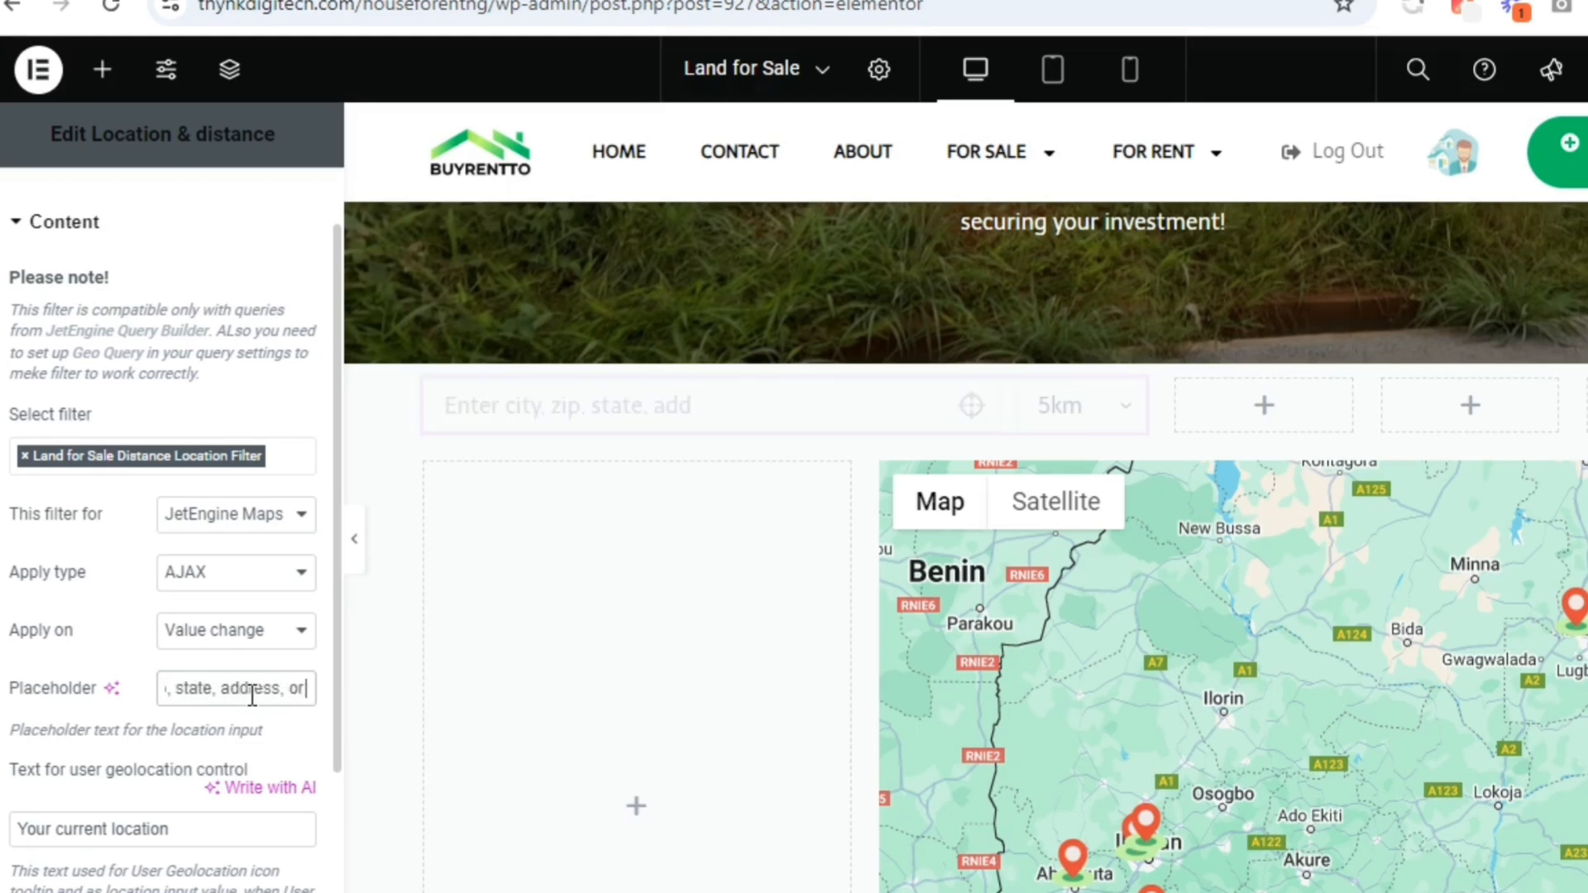
pyautogui.write(' neighbourhood')
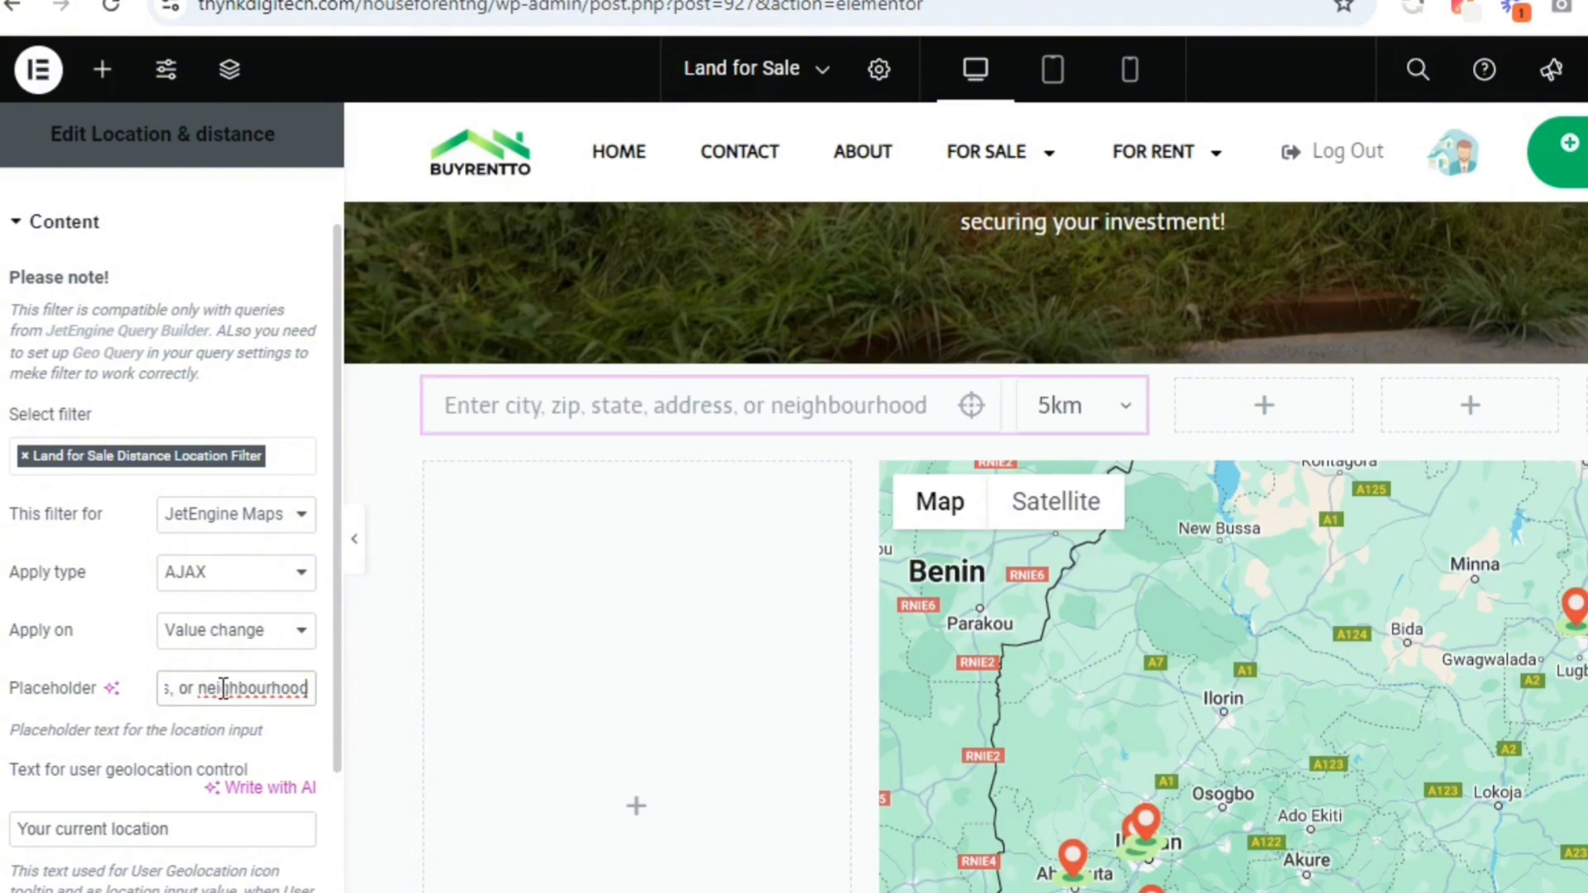
pyautogui.click(141, 668)
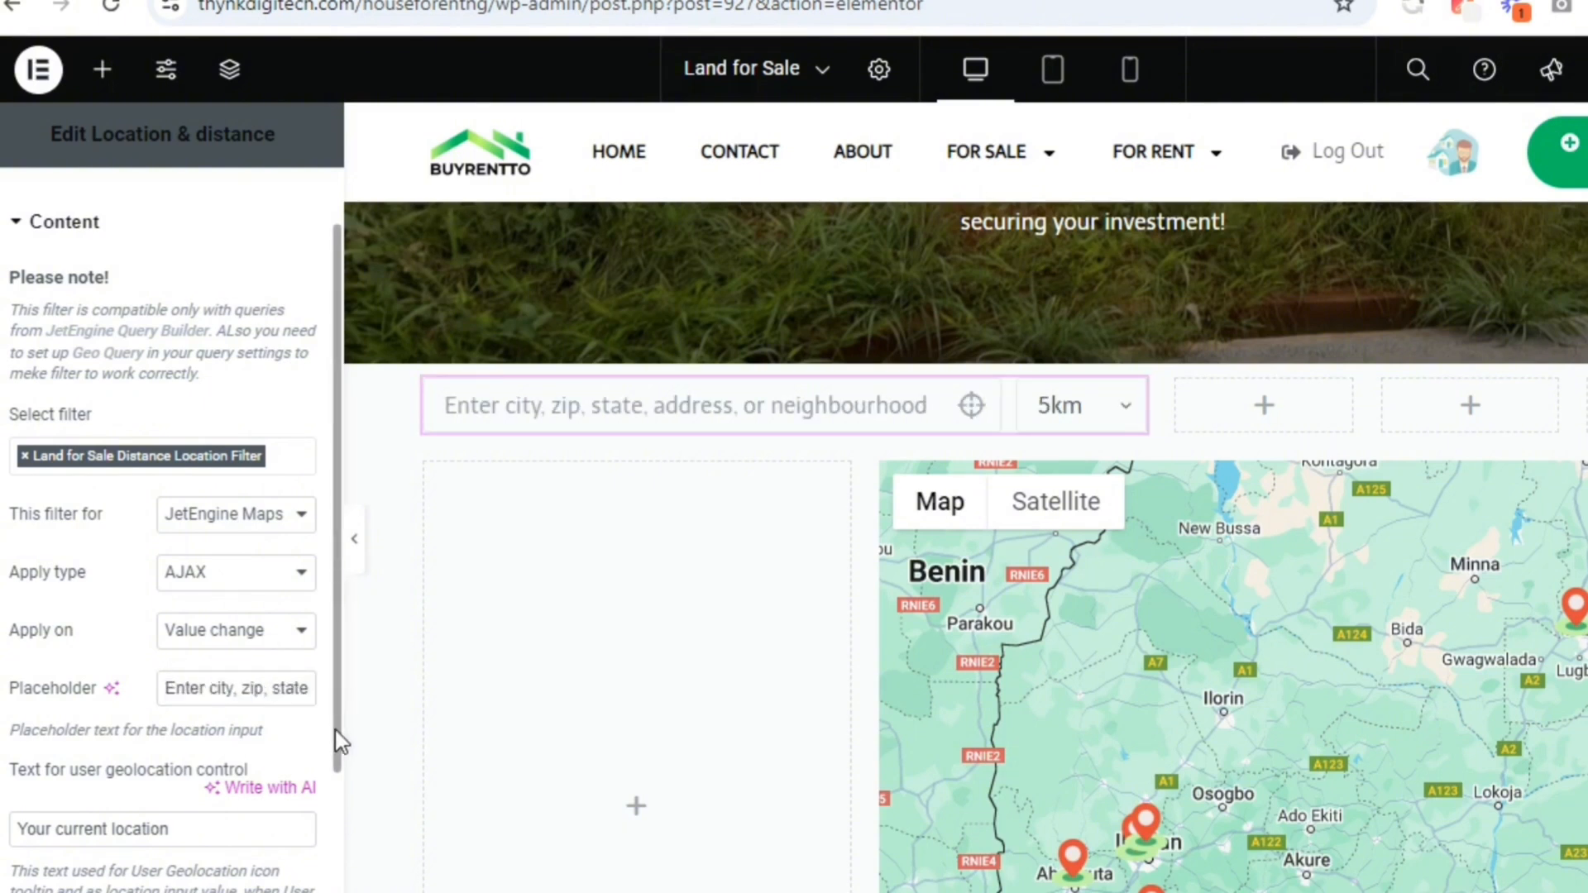
# Set the location filter's Query ID to land-for-sale
pyautogui.moveTo(339, 742); pyautogui.dragTo(323, 812)
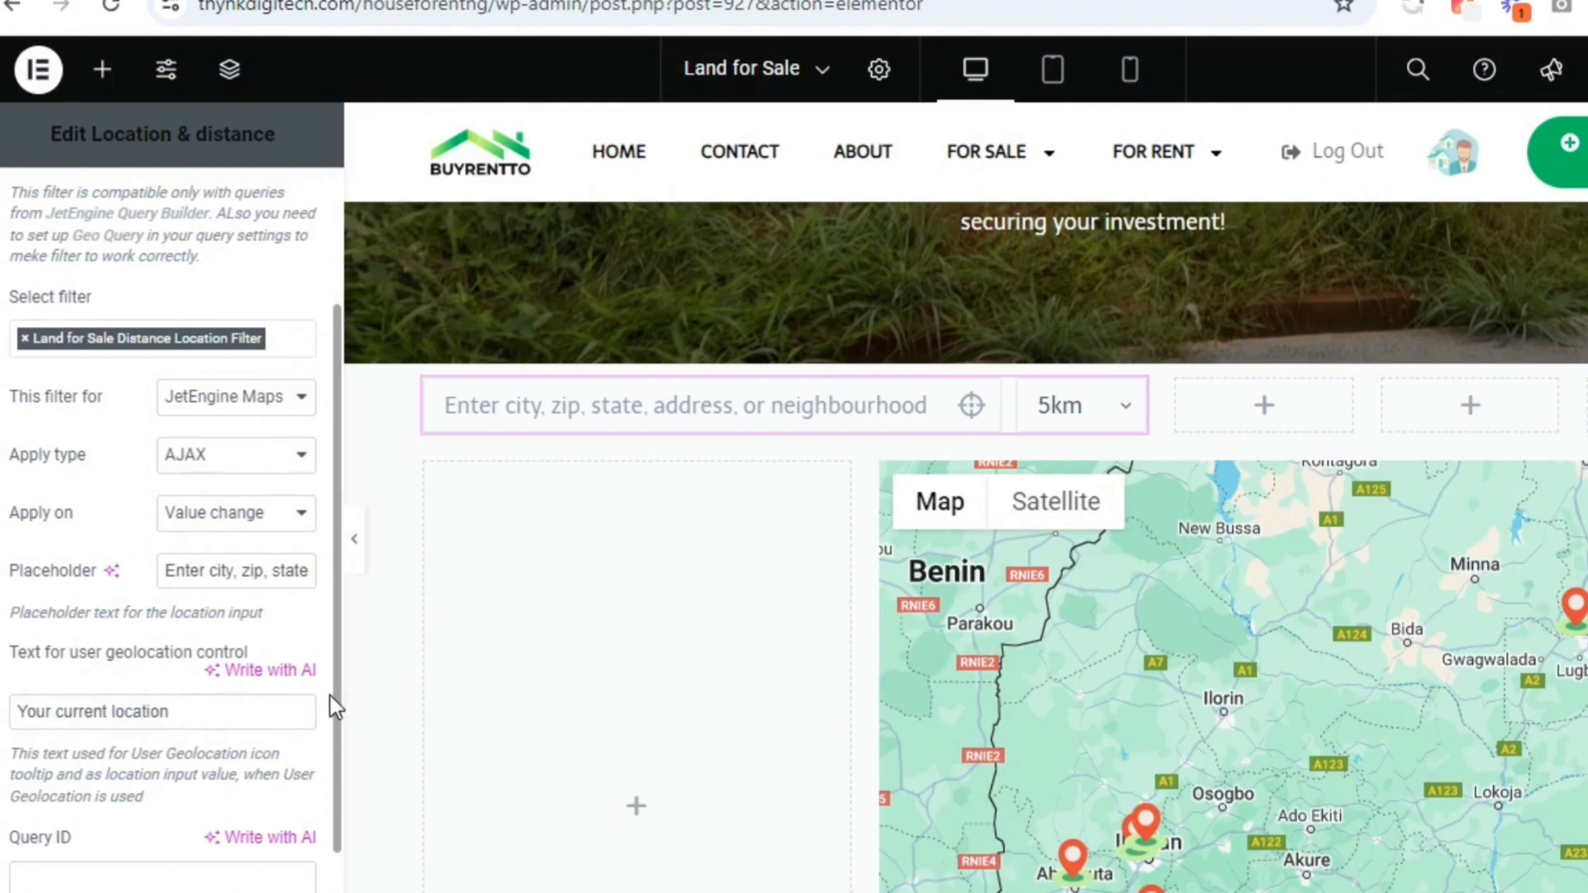
pyautogui.scroll(-2, 330, 711)
pyautogui.click(204, 705)
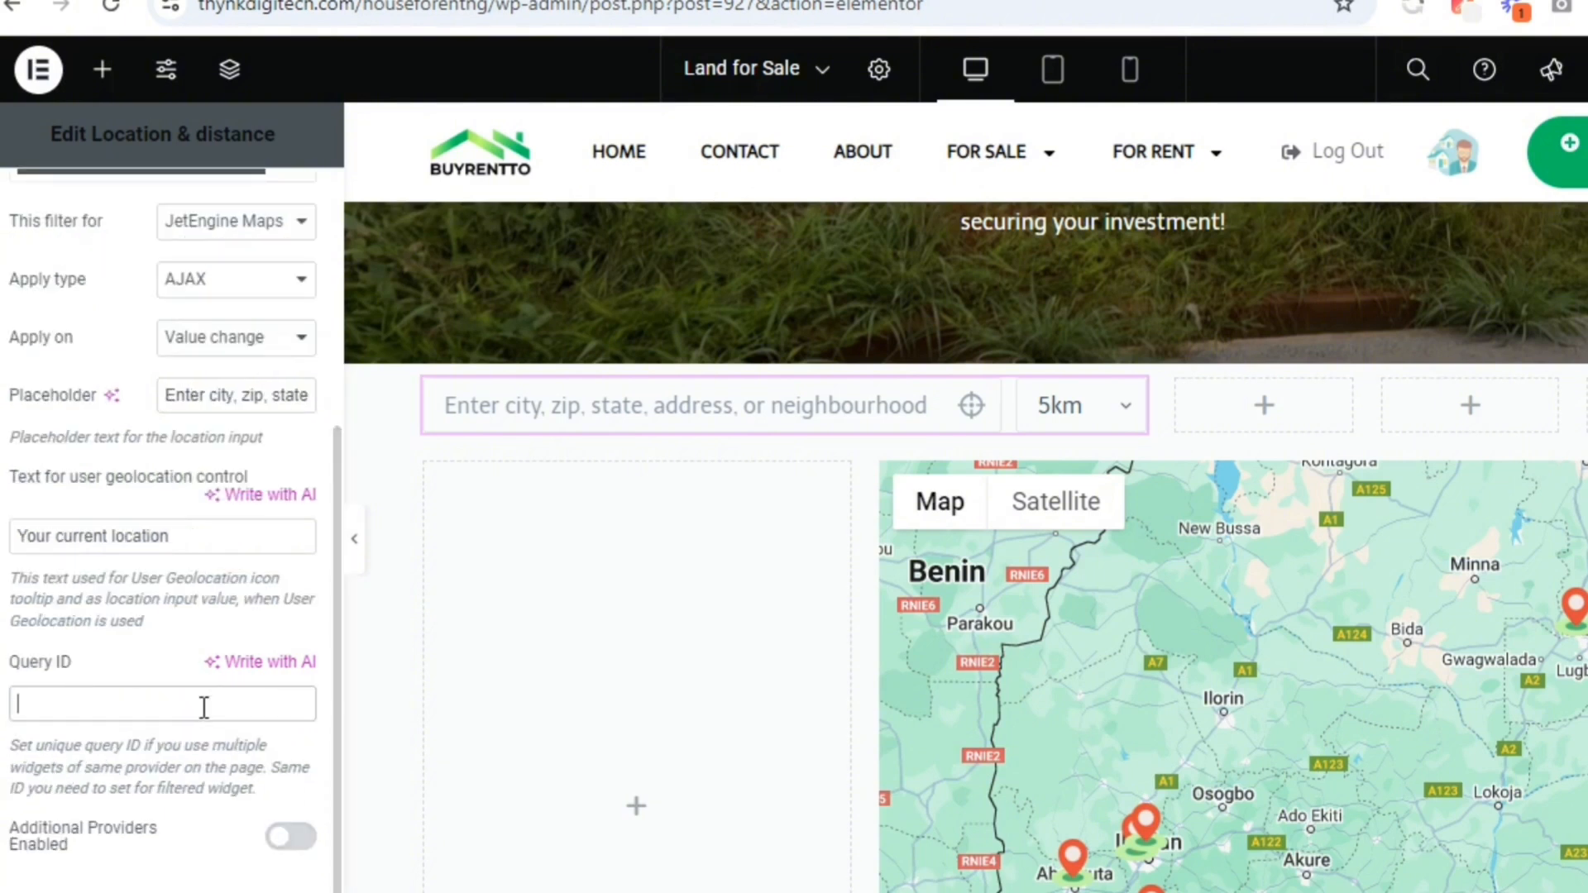
pyautogui.write('l')
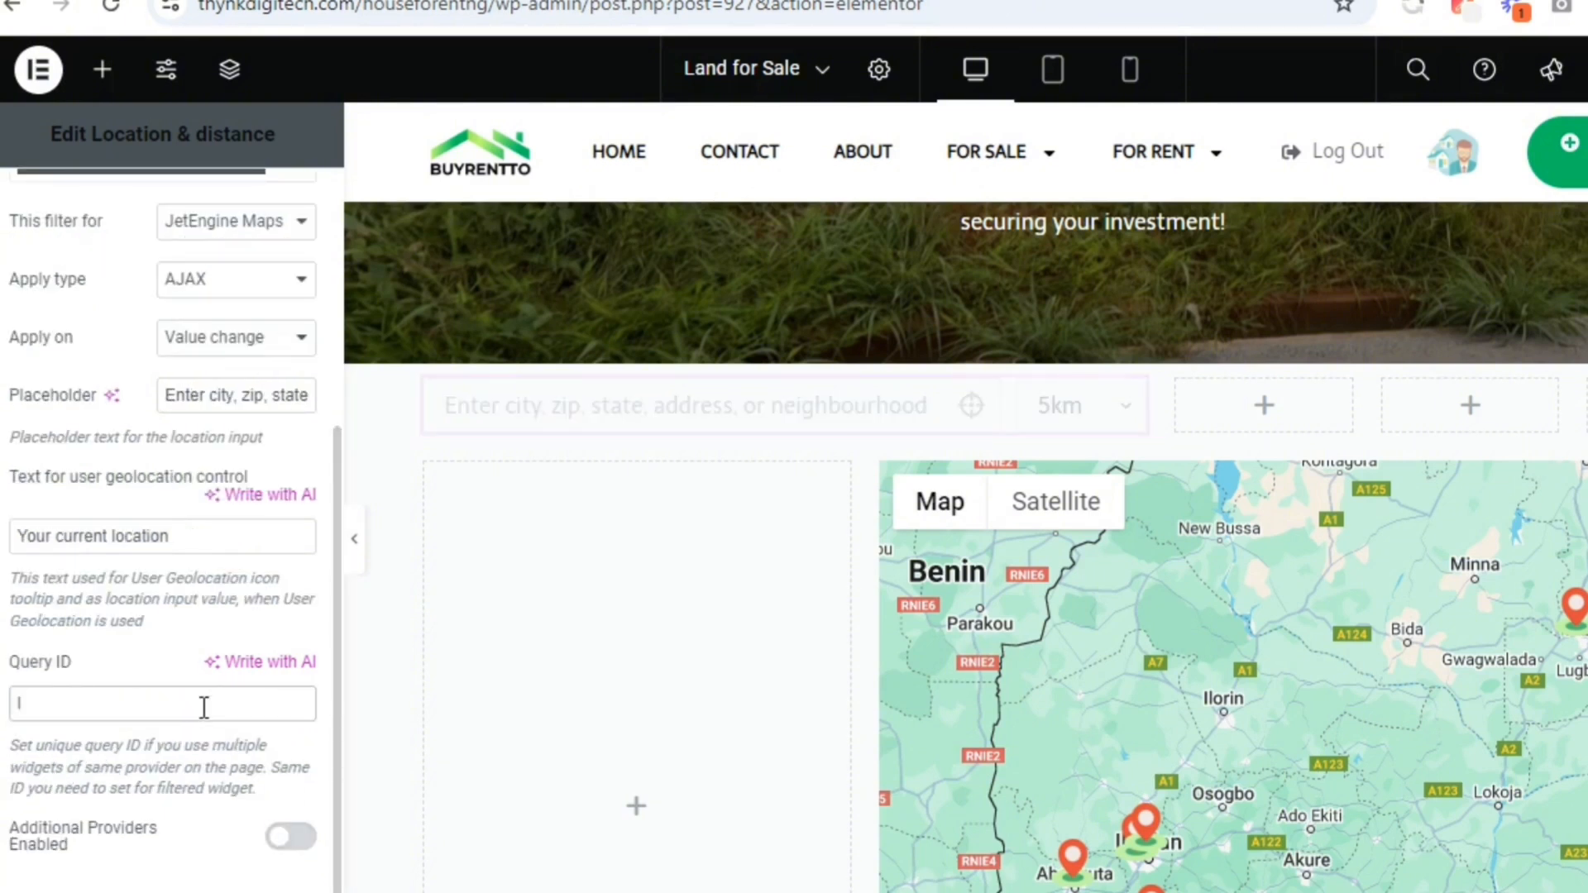
pyautogui.write('and-')
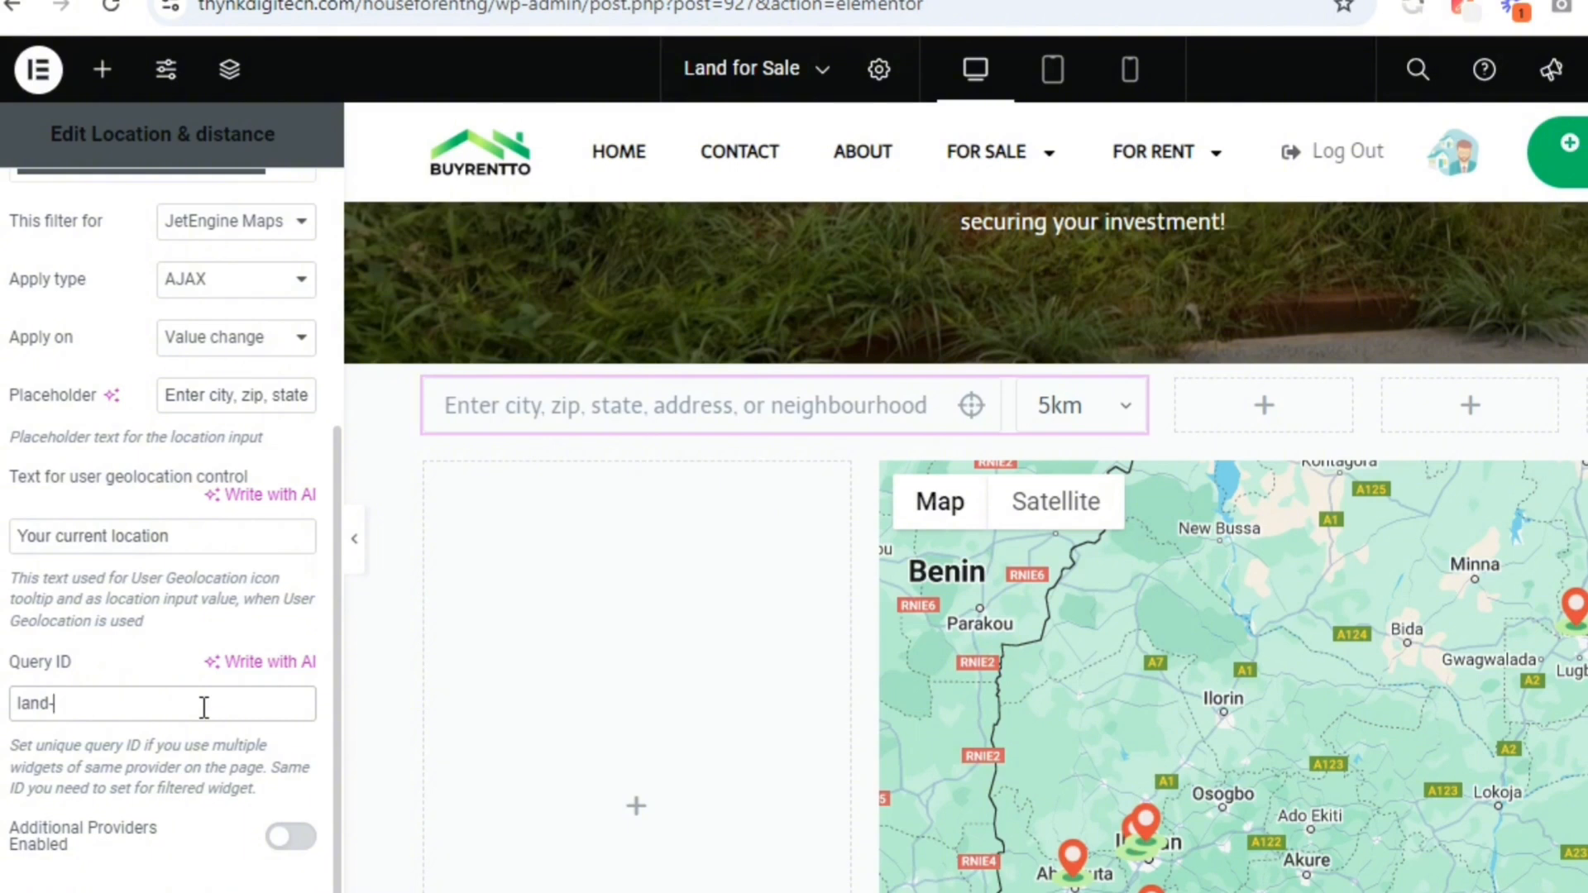
pyautogui.write('for')
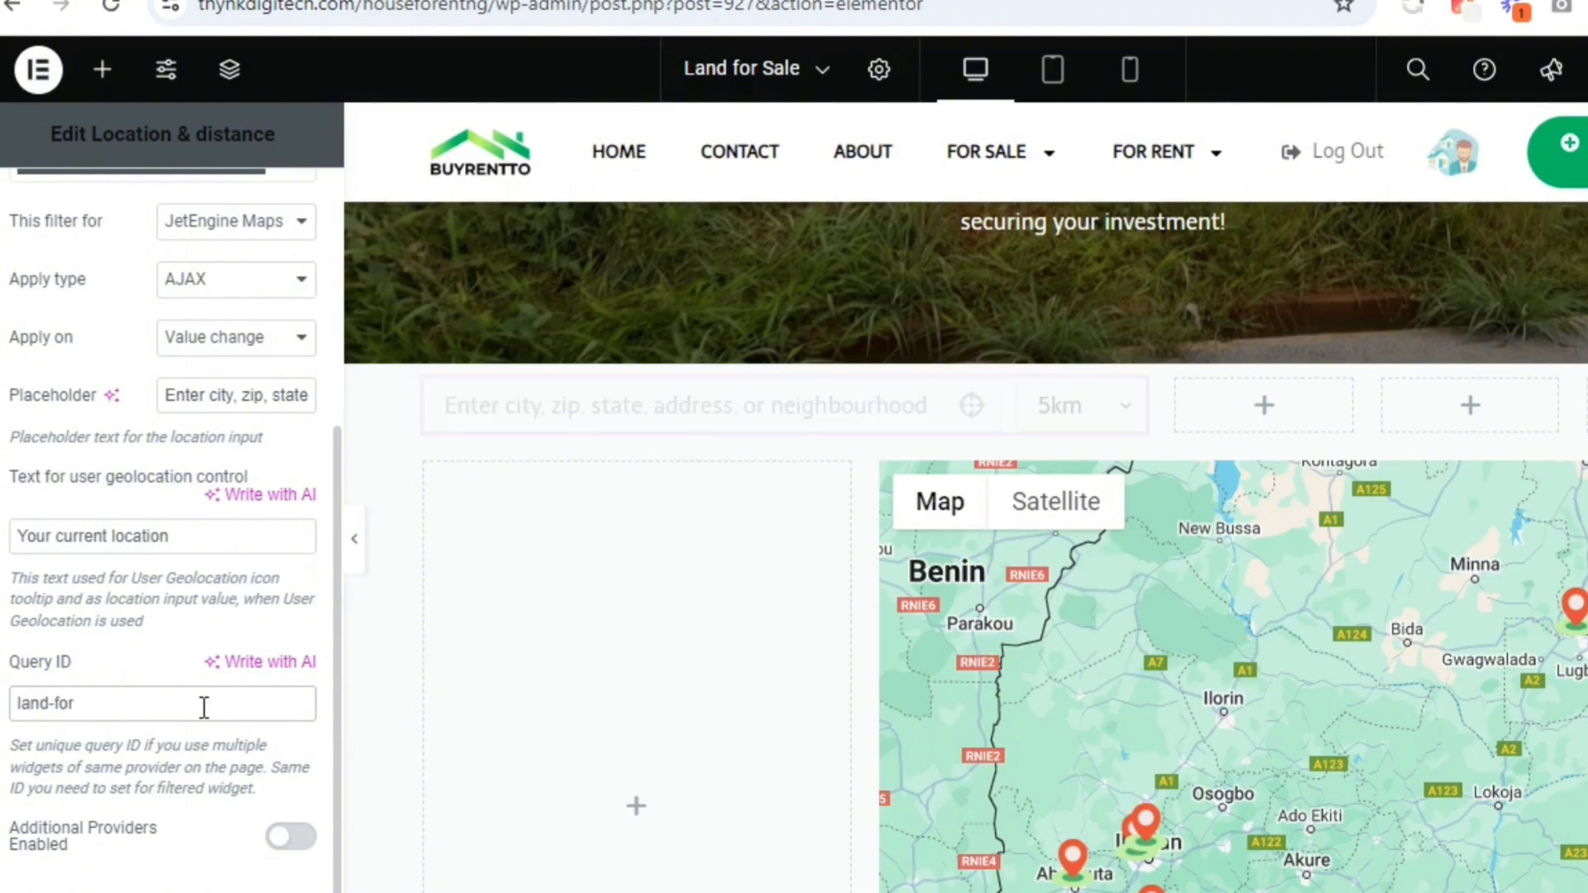
pyautogui.write('-sale')
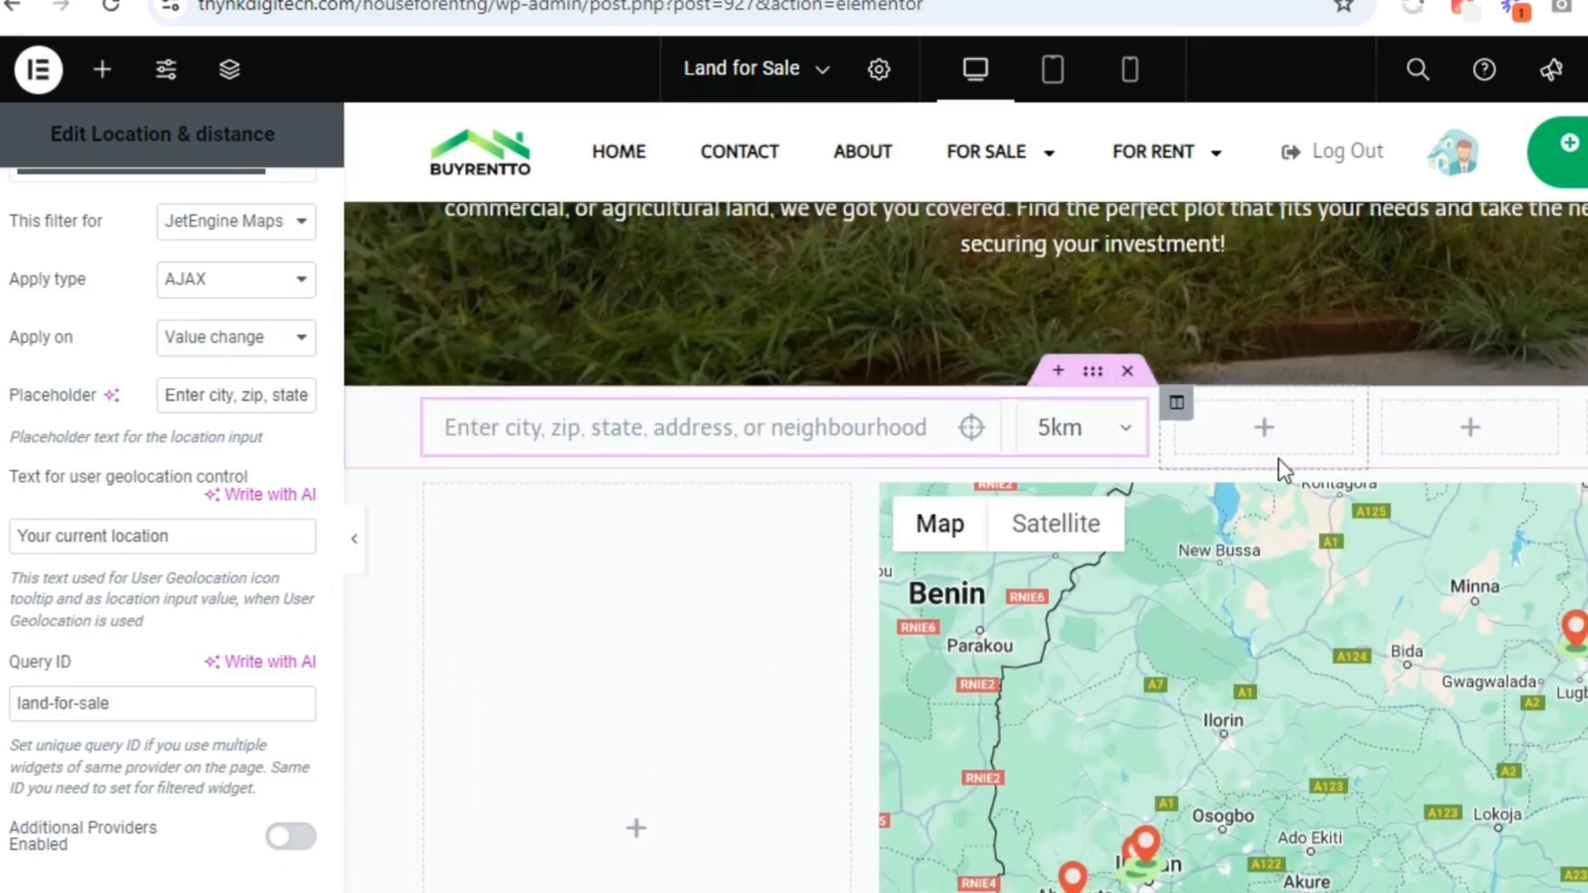
# Enable additional providers for the location filter and add JetEngine as an additional provider
pyautogui.scroll(-1, 966, 547)
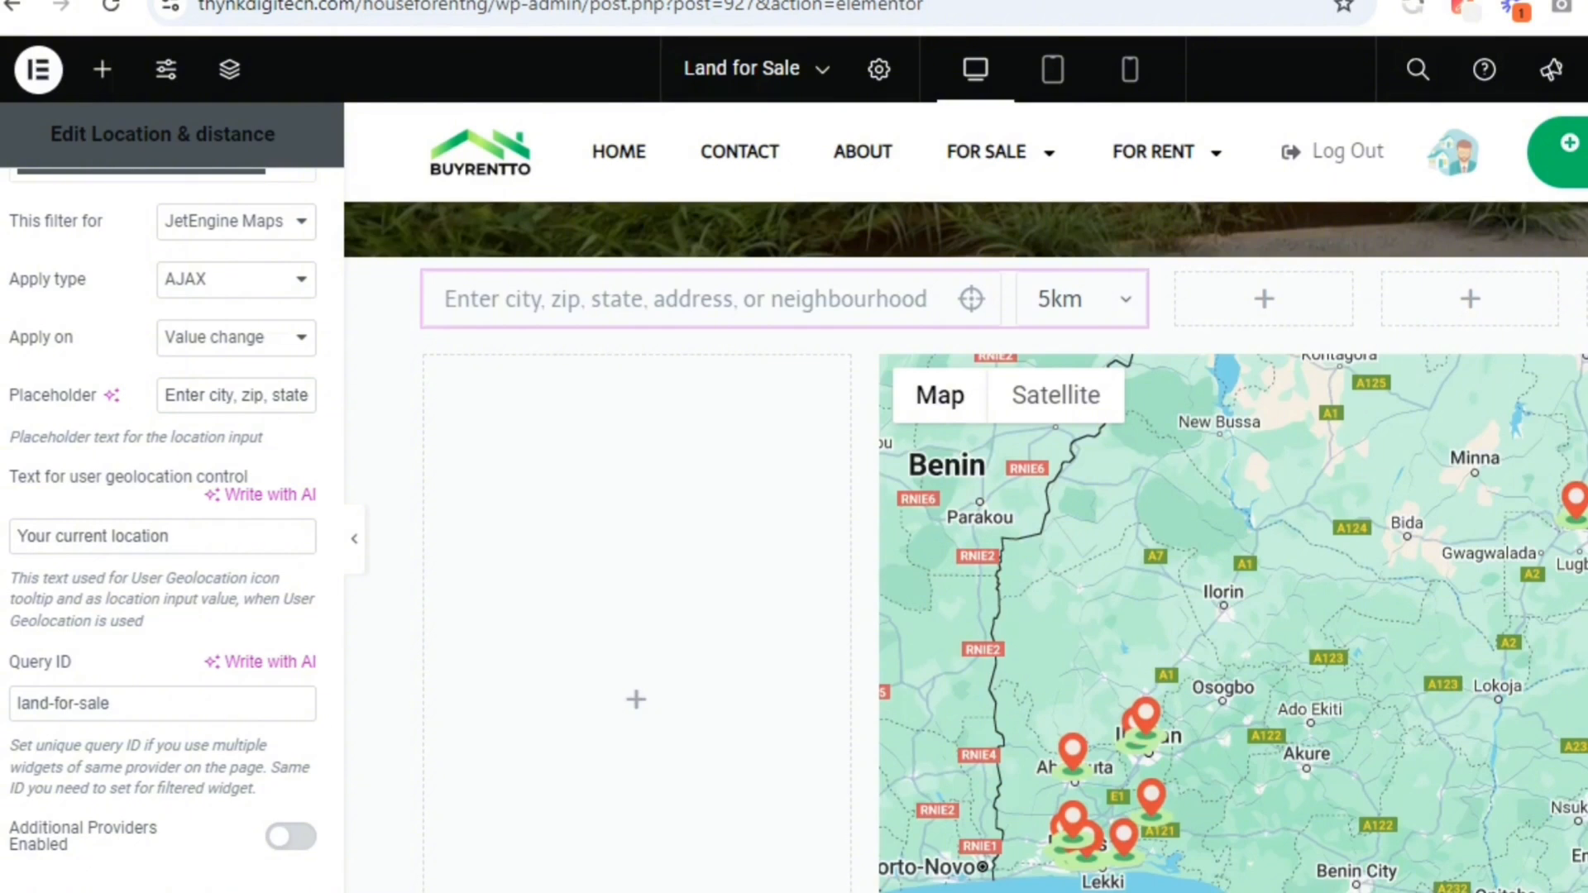
pyautogui.scroll(-4, 1538, 778)
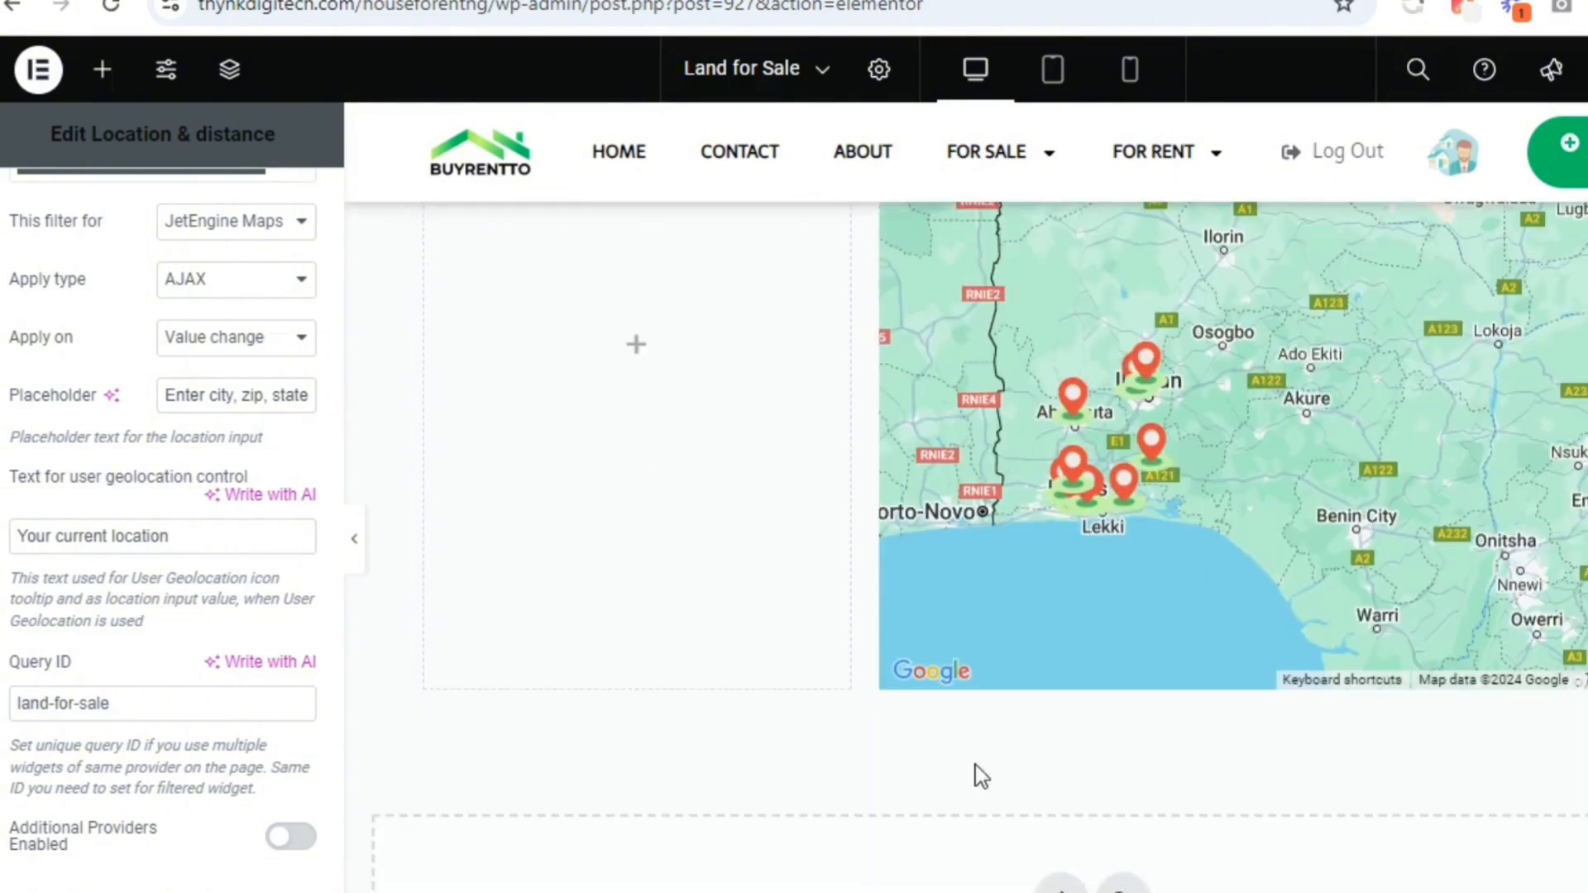
pyautogui.click(276, 844)
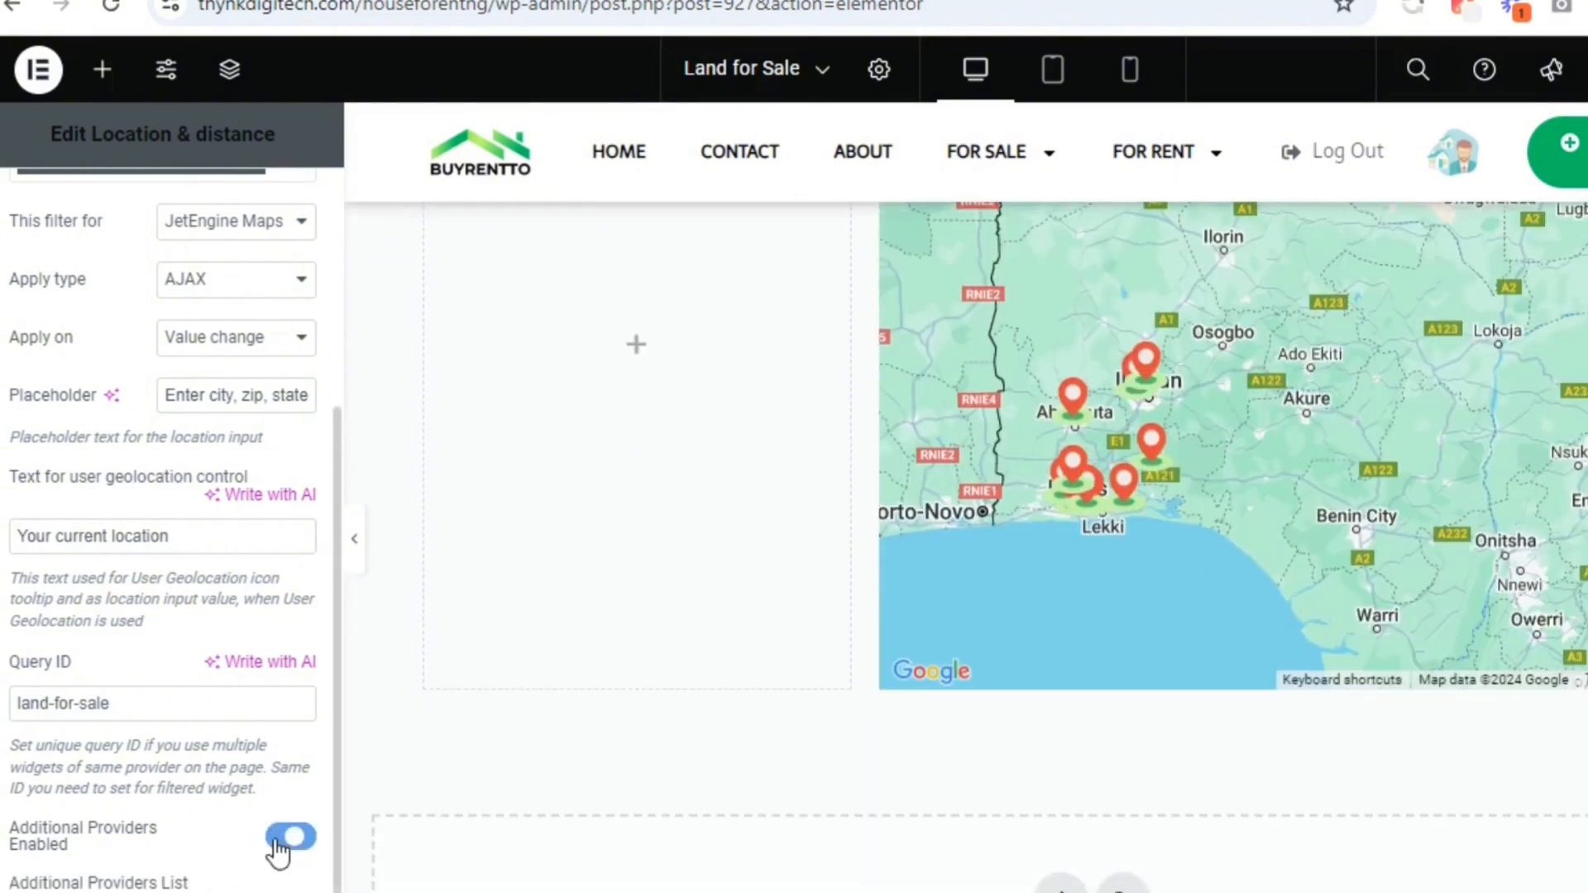
pyautogui.scroll(-1, 328, 801)
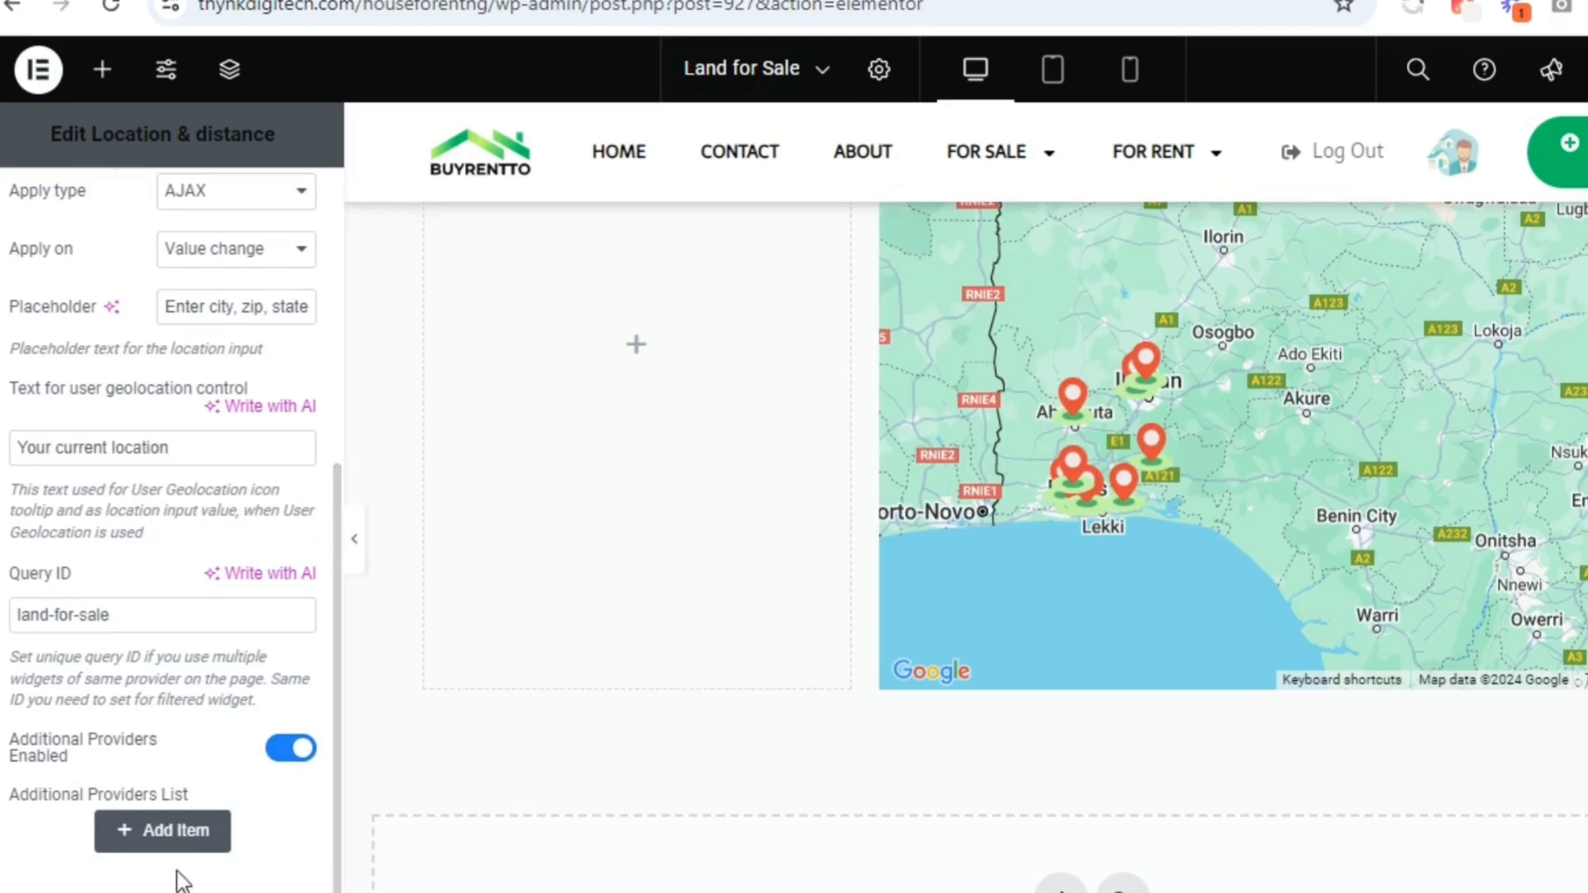
pyautogui.click(177, 831)
pyautogui.scroll(-3, 334, 832)
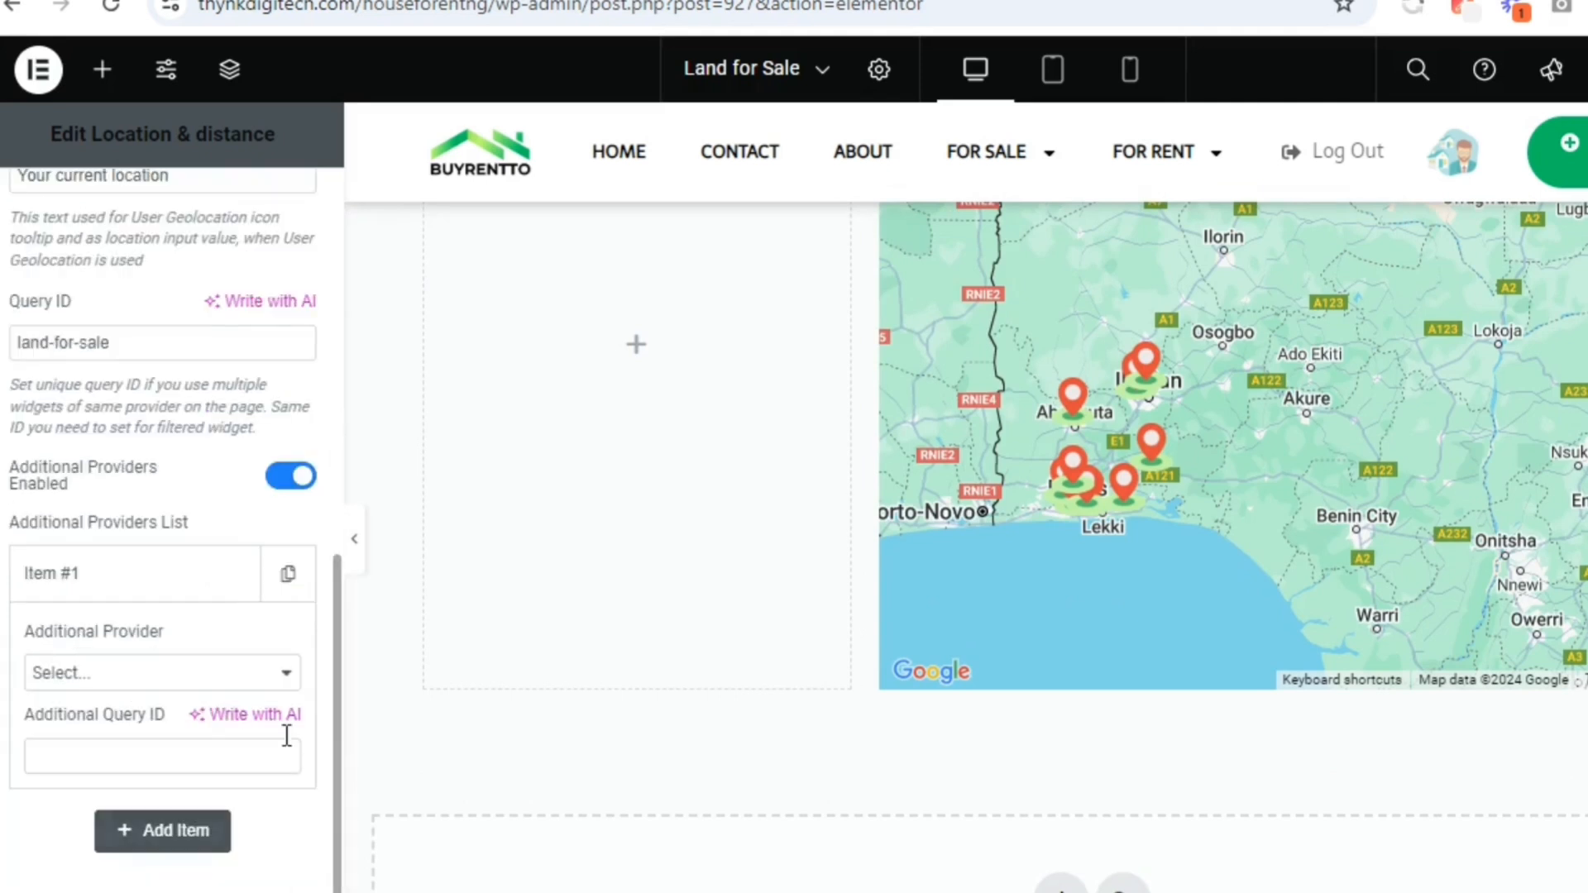
pyautogui.click(121, 672)
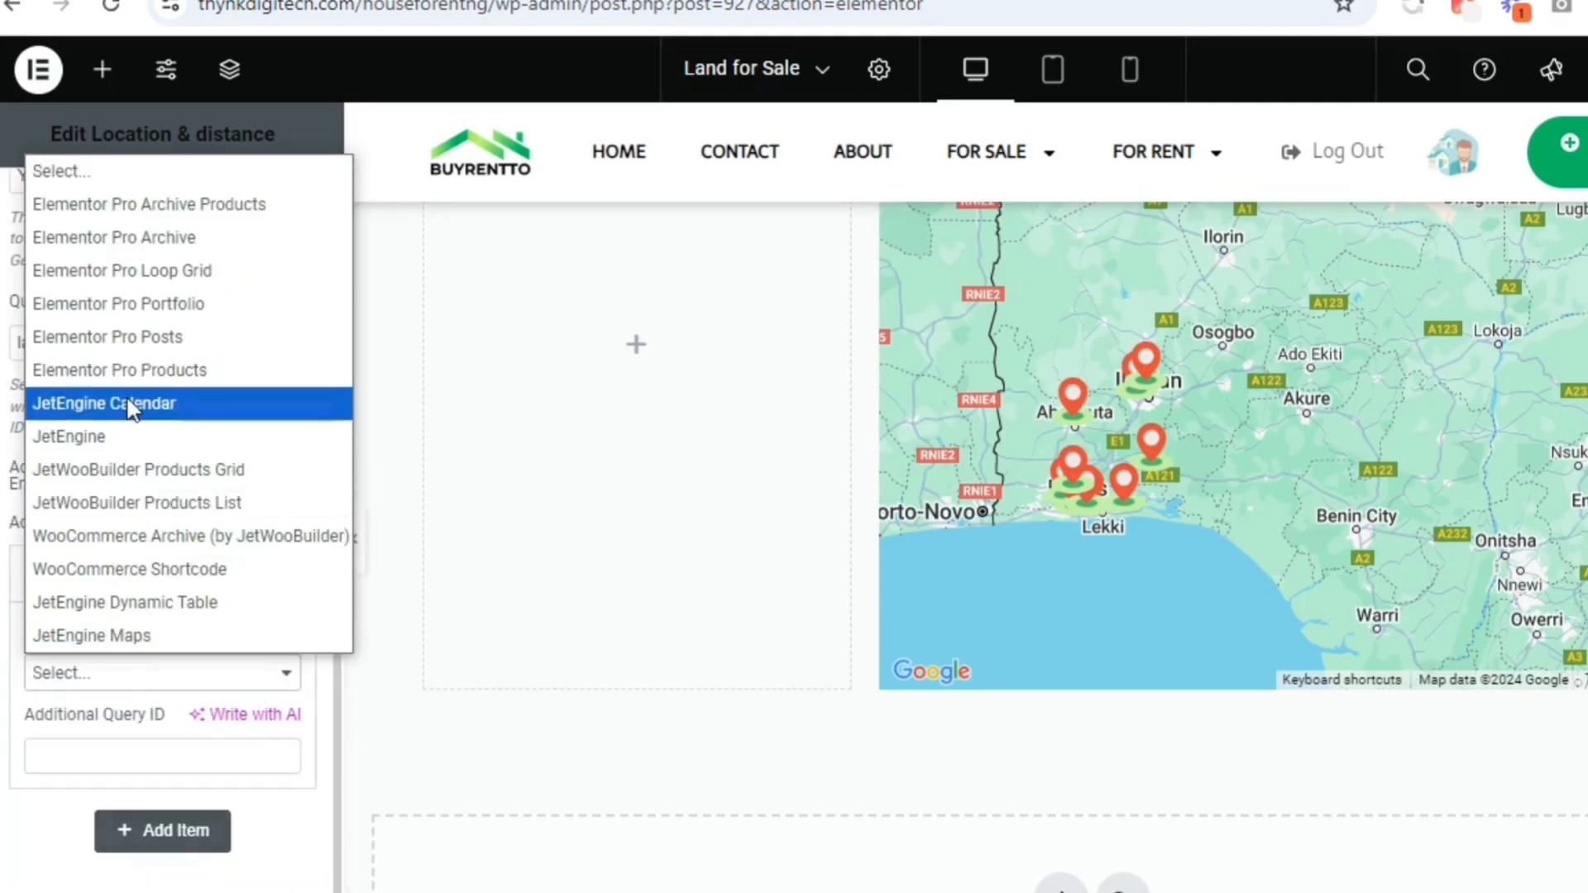
pyautogui.click(141, 438)
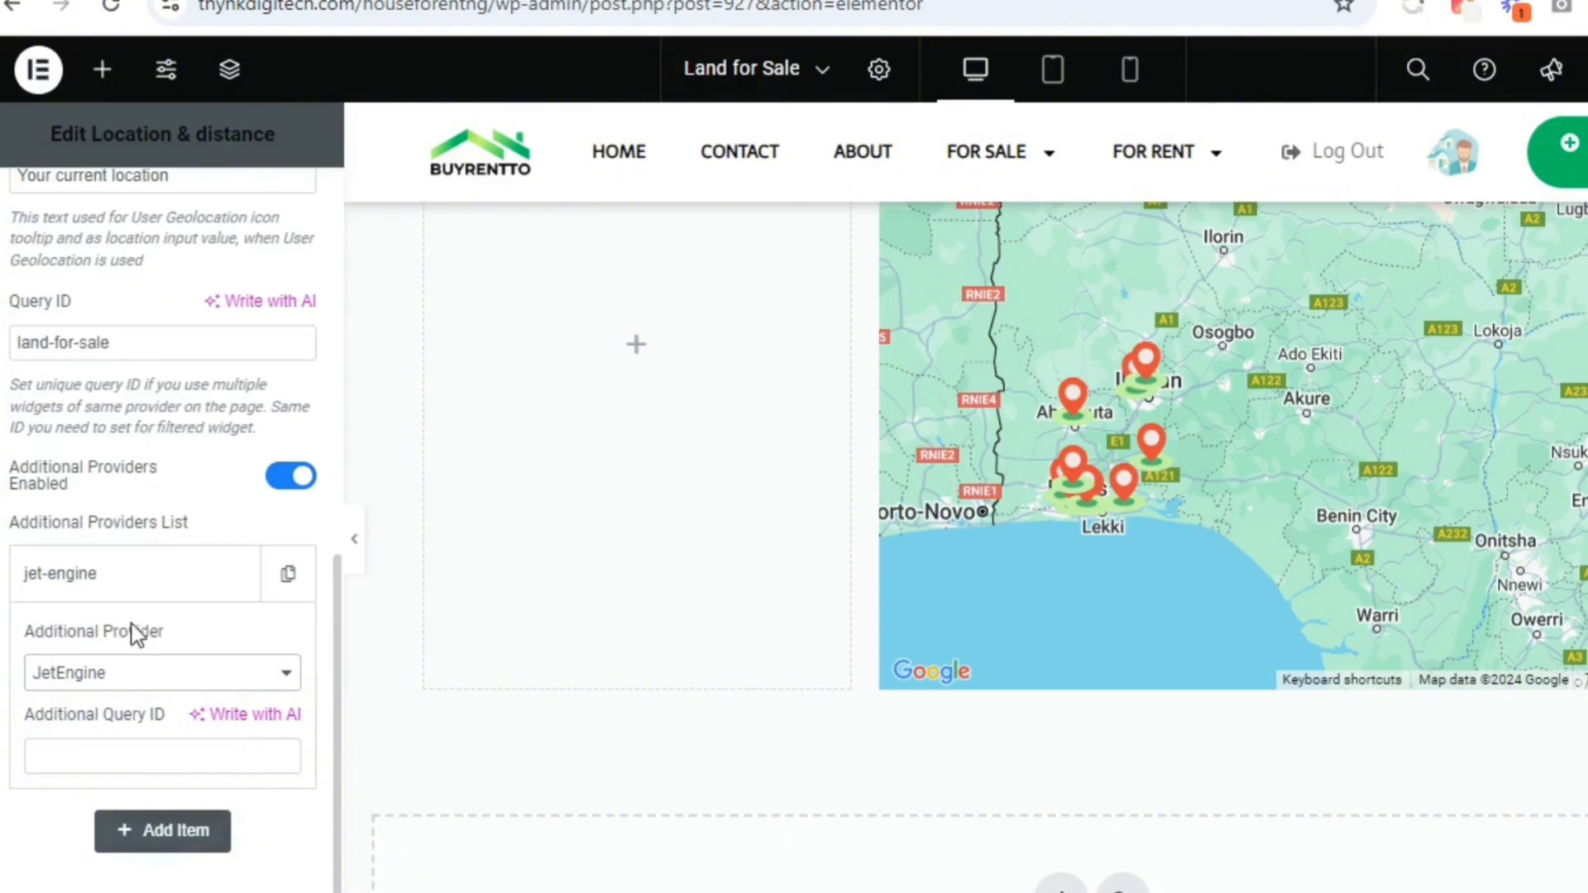
# Copy the Query ID land-for-sale into the JetEngine provider's Additional Query ID
pyautogui.click(126, 763)
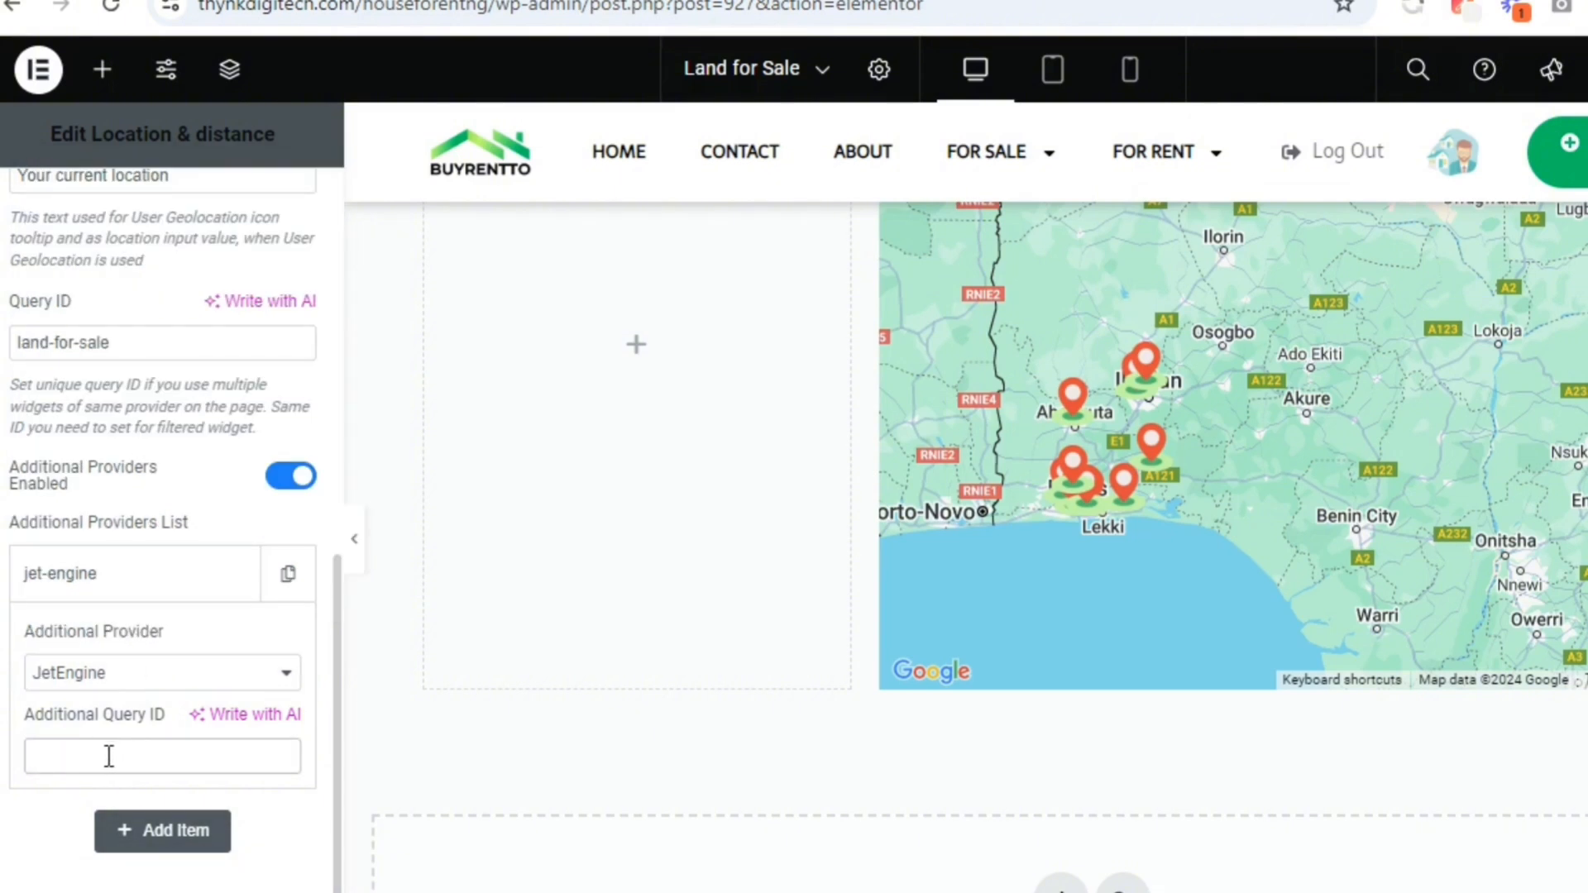
pyautogui.moveTo(113, 717); pyautogui.dragTo(132, 636)
pyautogui.tripleClick(96, 332)
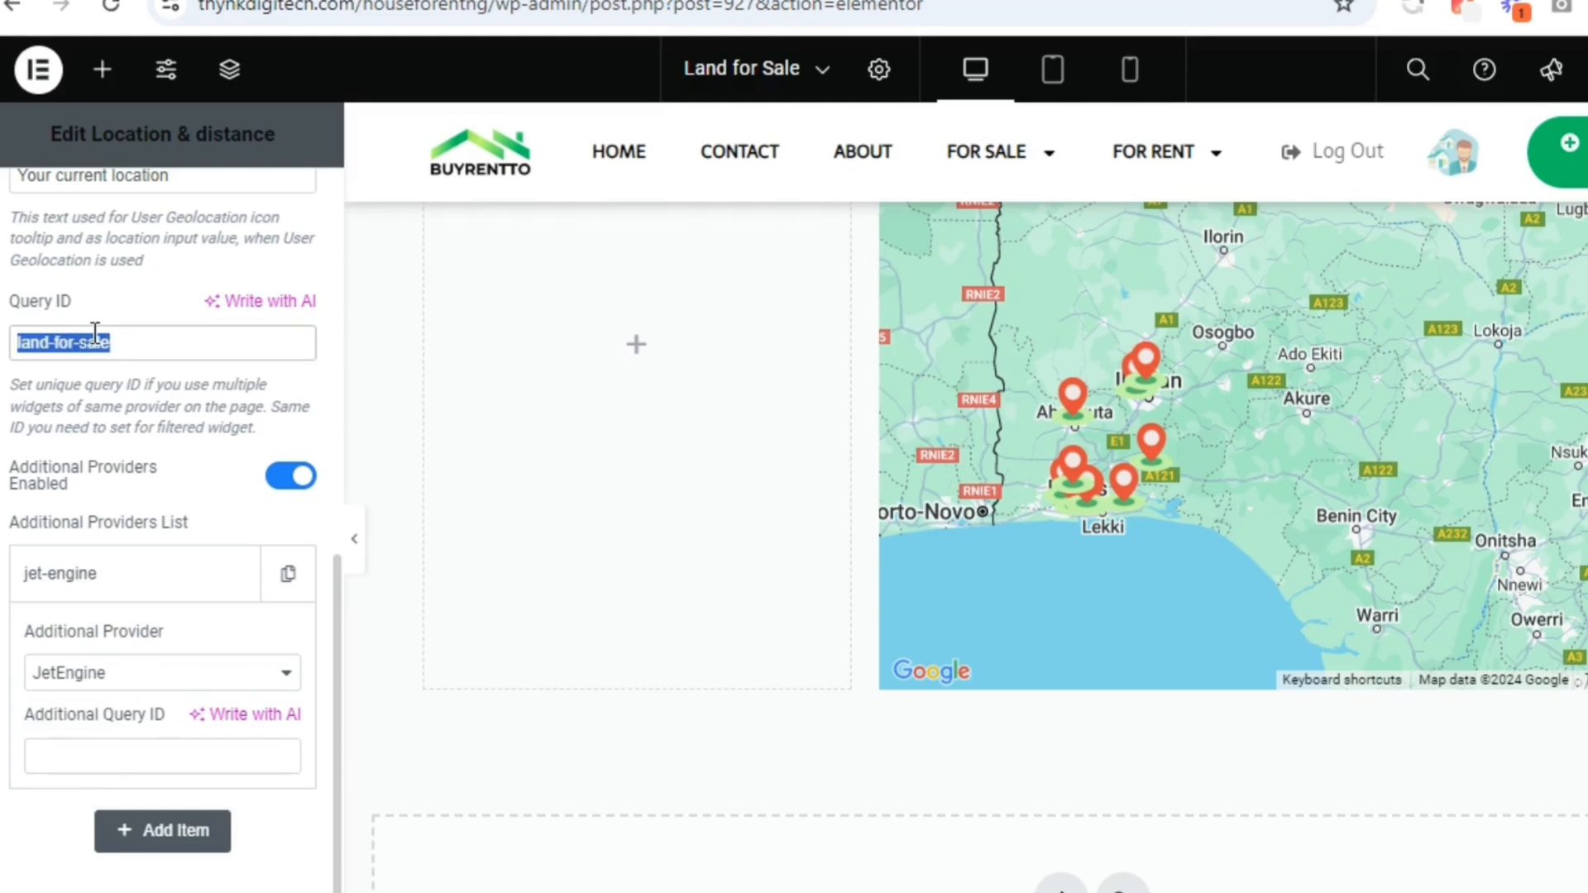
pyautogui.rightClick(95, 332)
pyautogui.click(172, 468)
pyautogui.click(77, 744)
pyautogui.rightClick(78, 744)
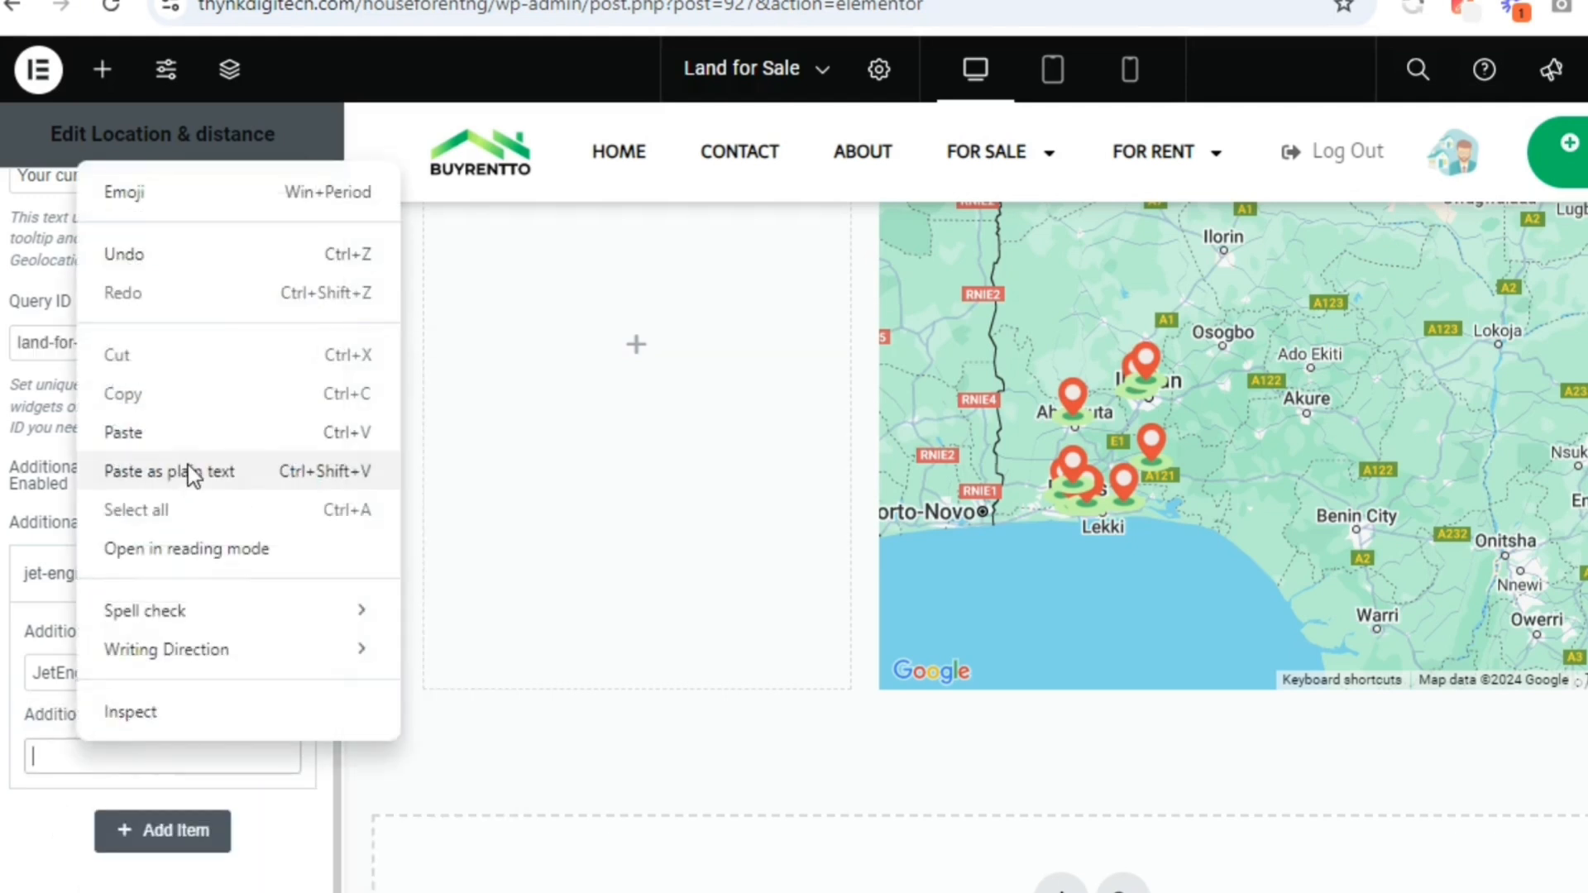
pyautogui.click(186, 463)
# Open the advanced layout settings of the Location & distance widget
pyautogui.scroll(8, 314, 540)
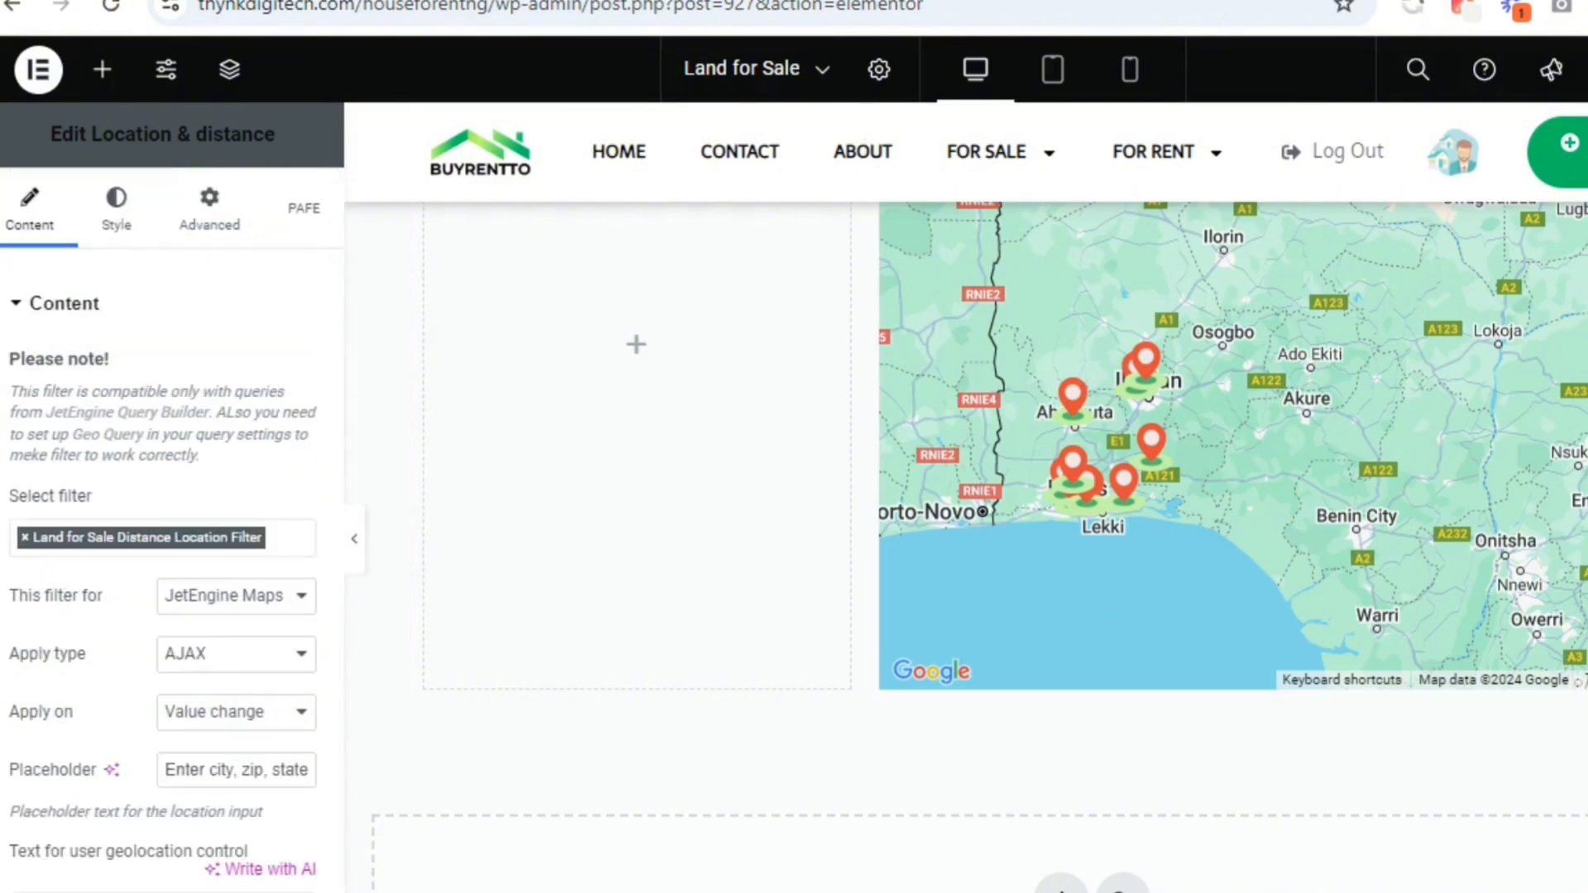
pyautogui.scroll(6, 1124, 620)
pyautogui.scroll(1, 1219, 585)
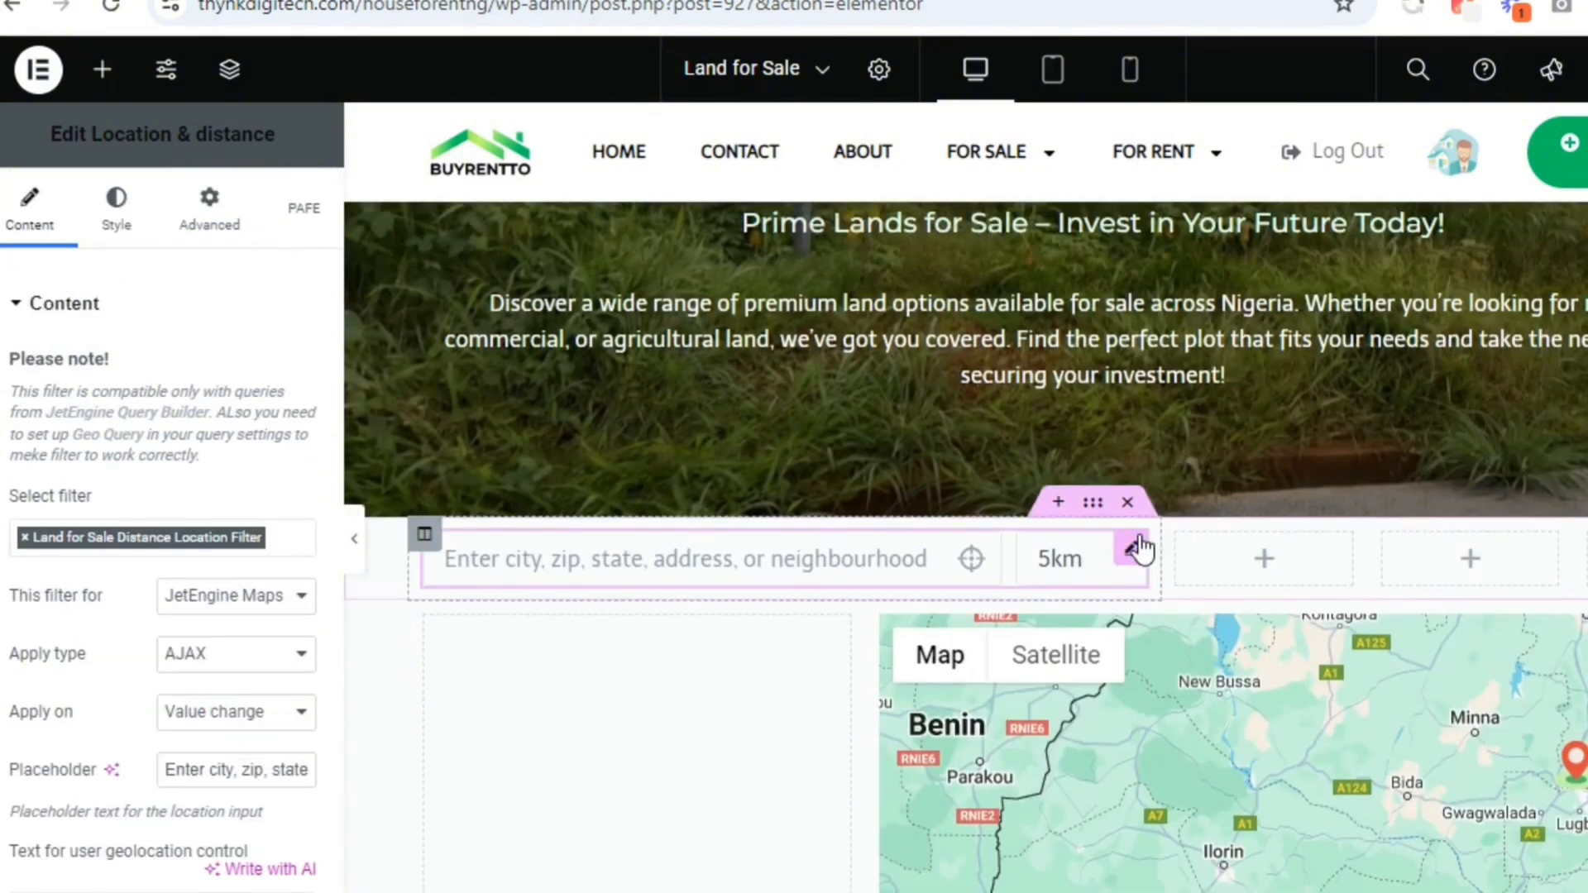
pyautogui.click(186, 211)
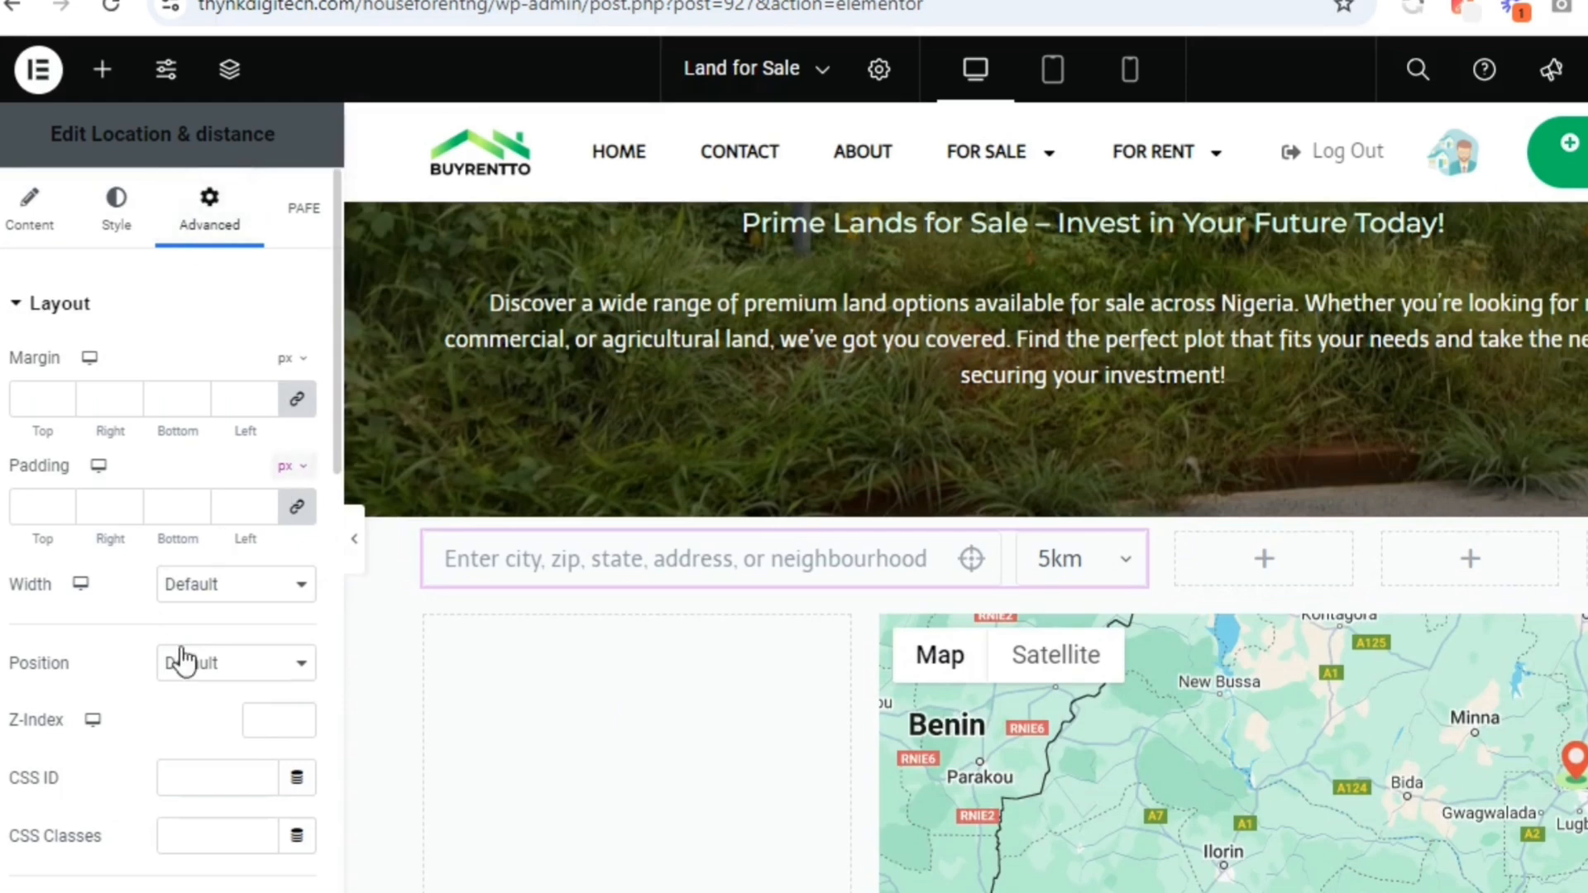
pyautogui.rightClick(182, 781)
pyautogui.click(272, 579)
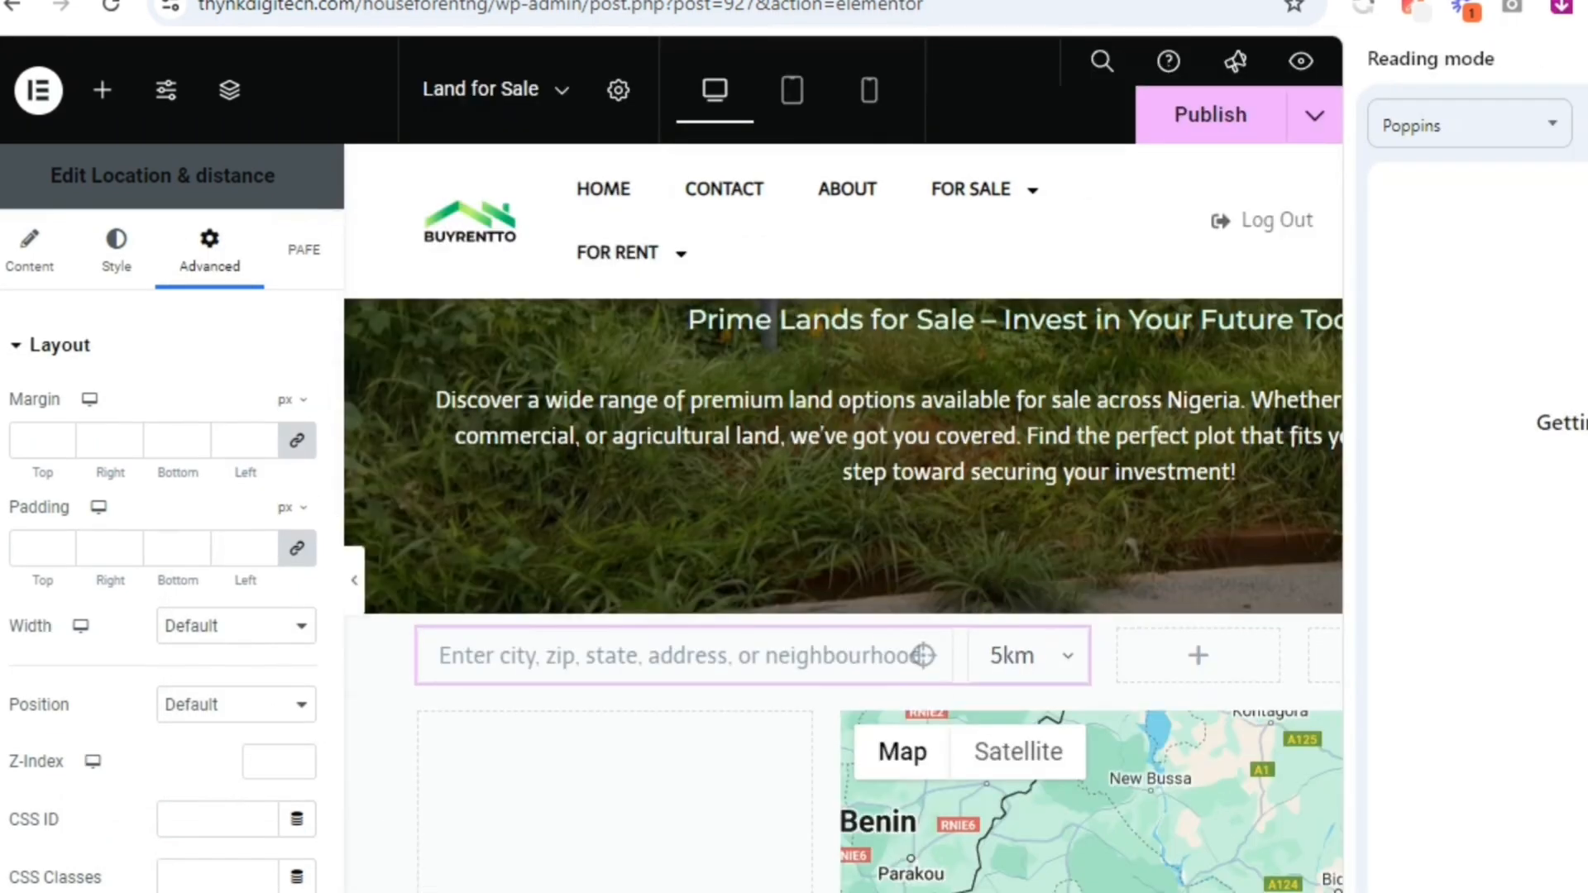
pyautogui.click(1587, 59)
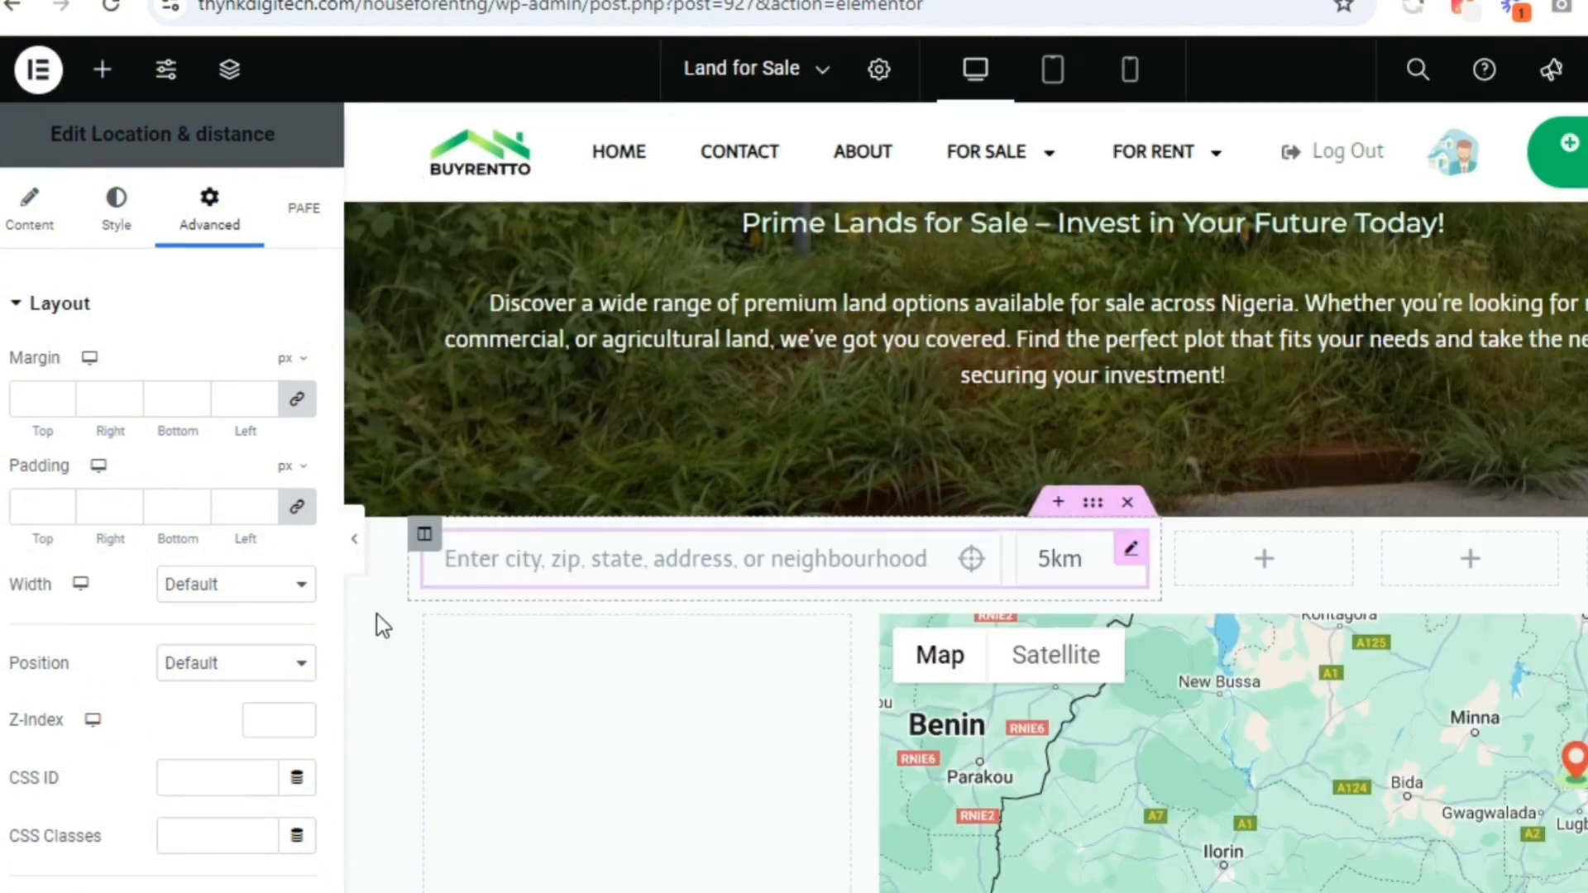
# Paste land-for-sale as the Location & distance widget's CSS ID
pyautogui.click(220, 776)
pyautogui.rightClick(220, 776)
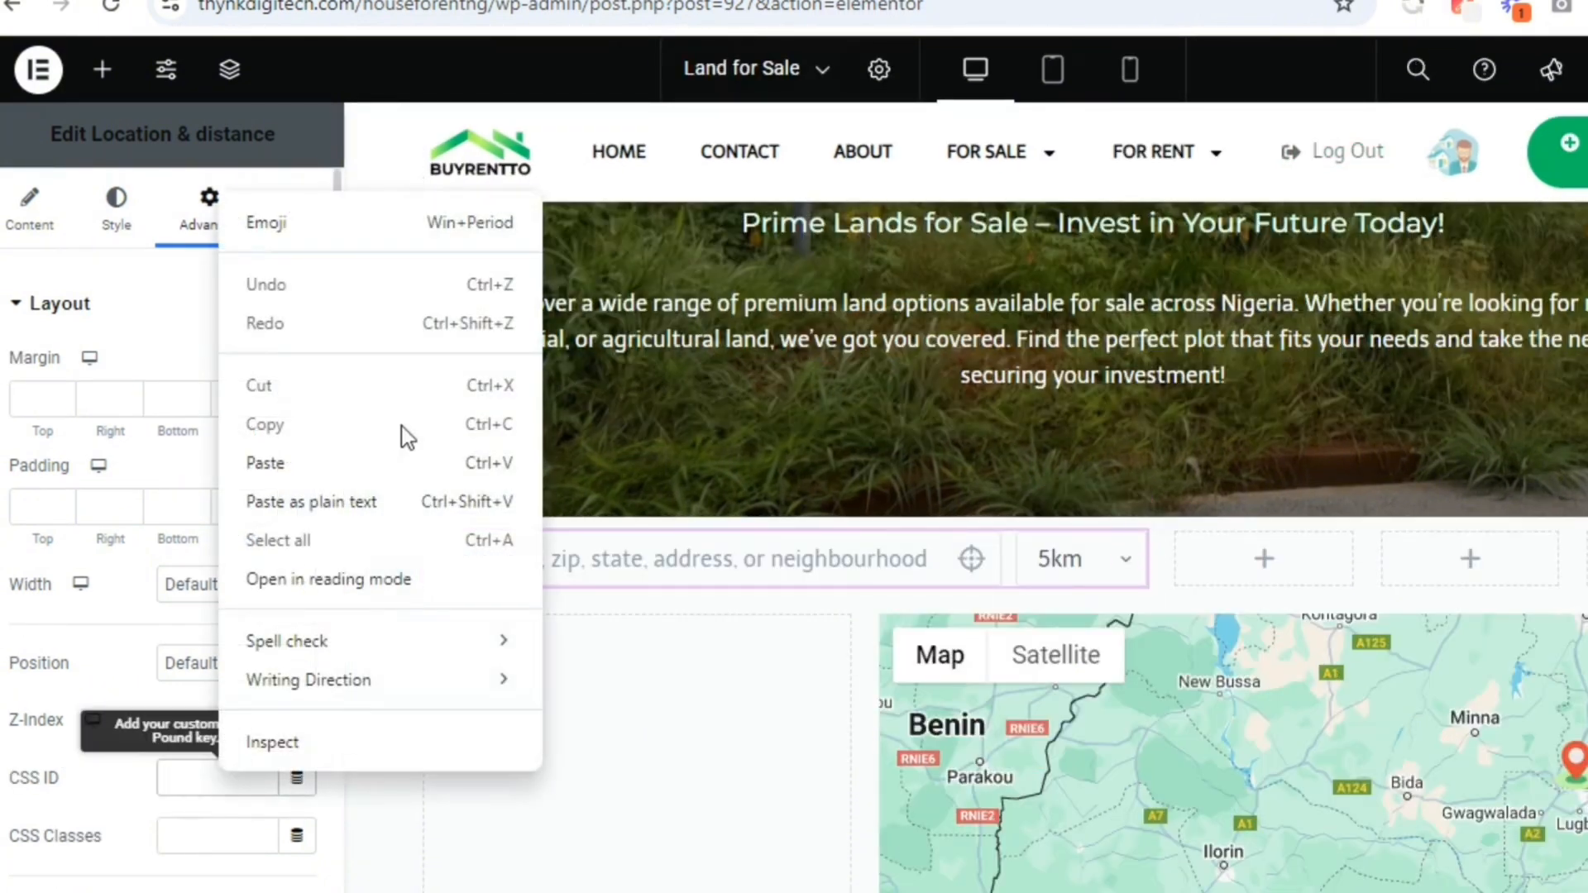
pyautogui.click(369, 502)
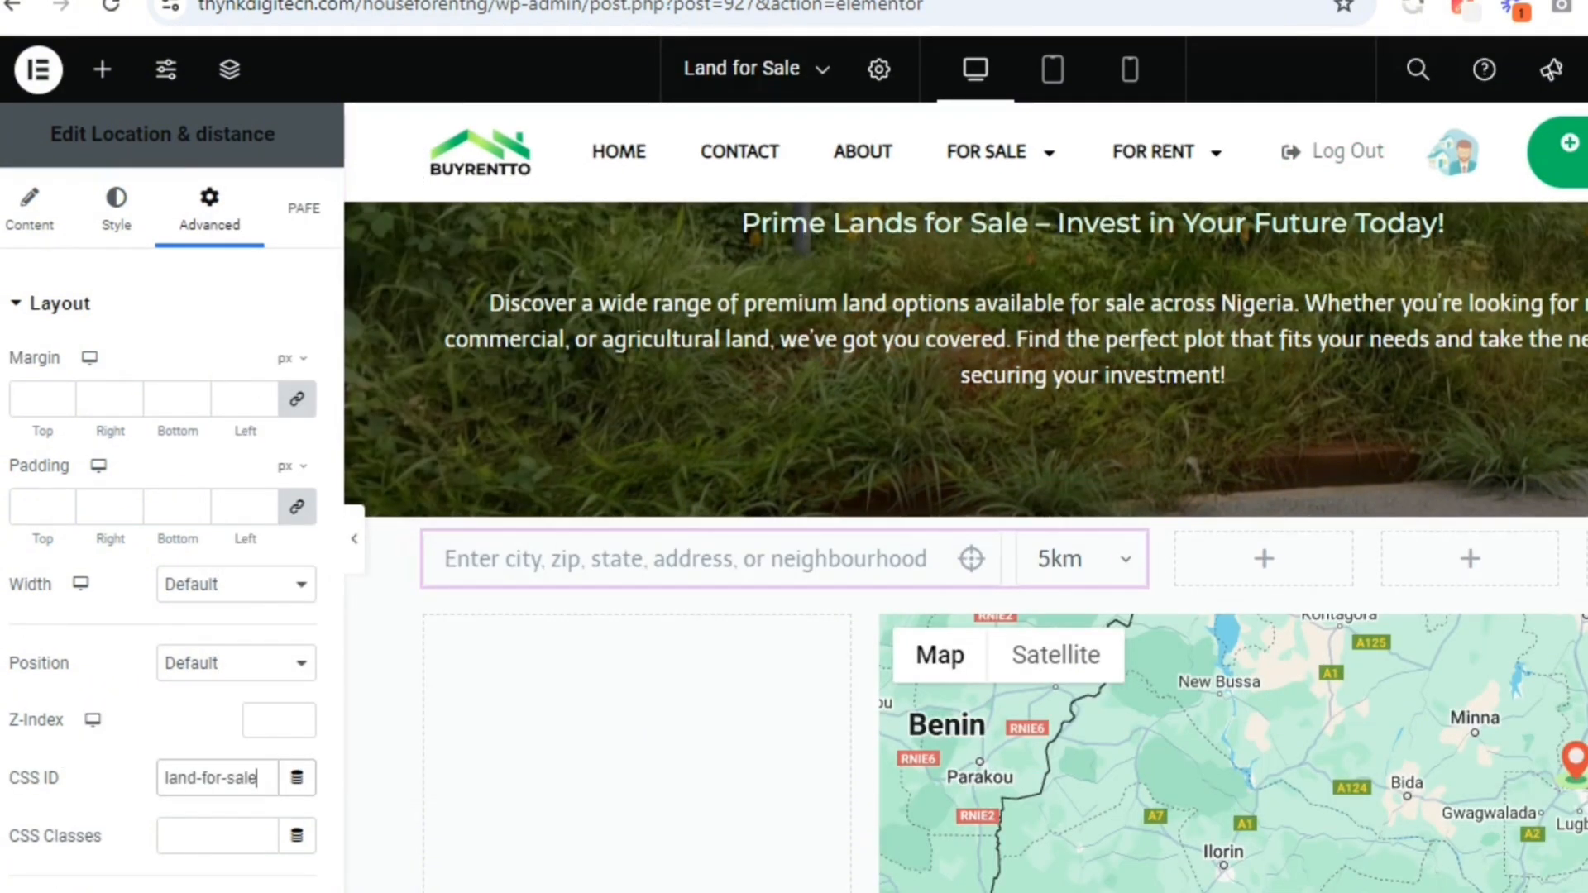
pyautogui.scroll(-2, 1361, 439)
pyautogui.scroll(-2, 1270, 354)
pyautogui.scroll(1, 1270, 354)
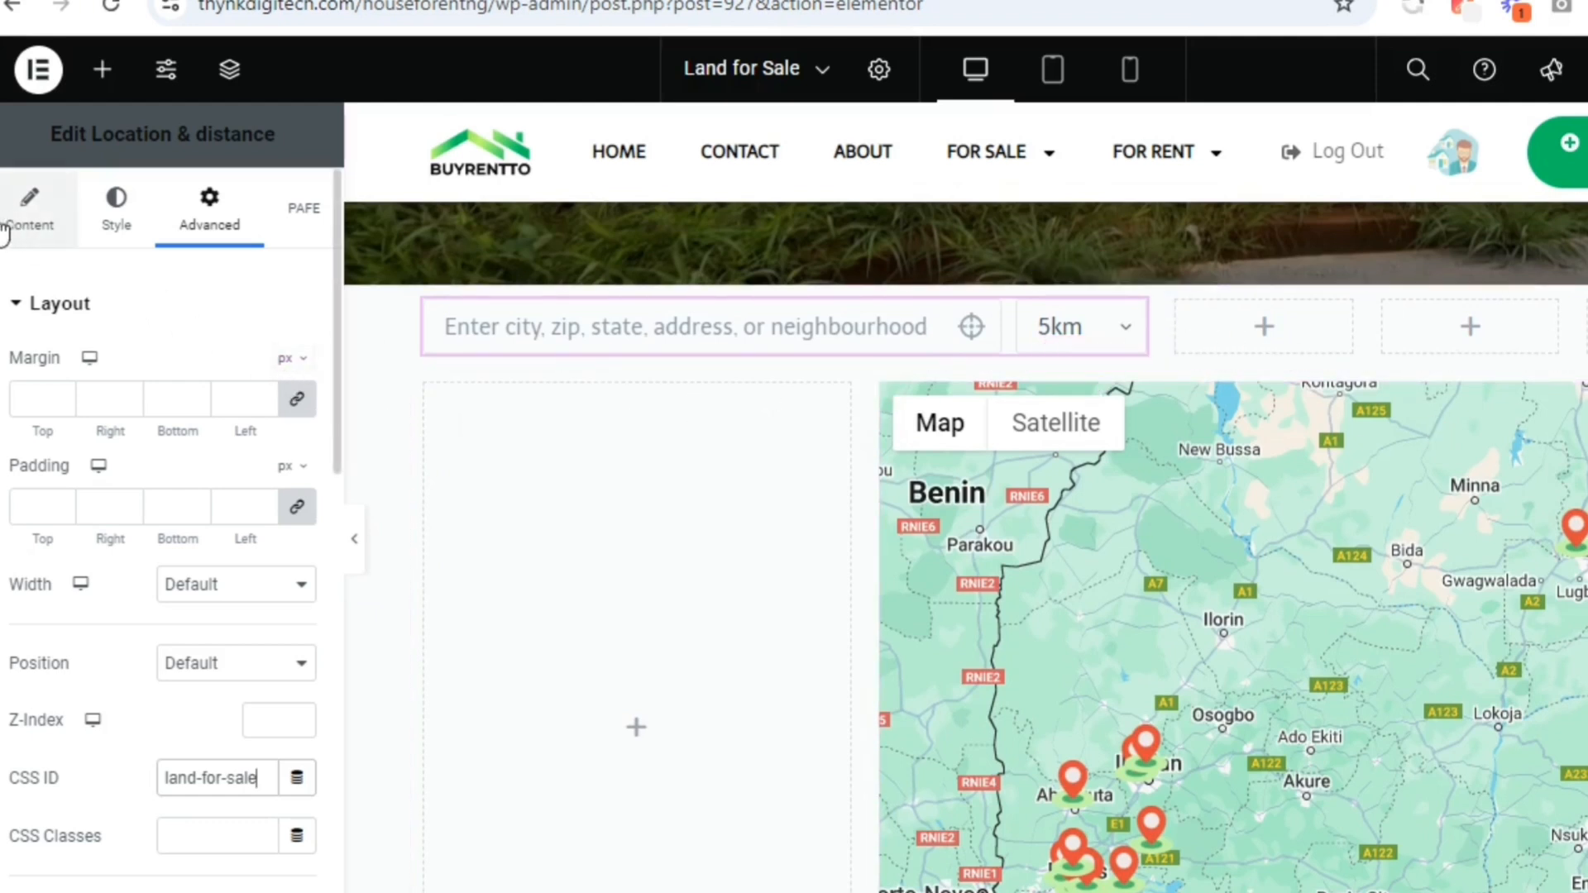
pyautogui.click(31, 216)
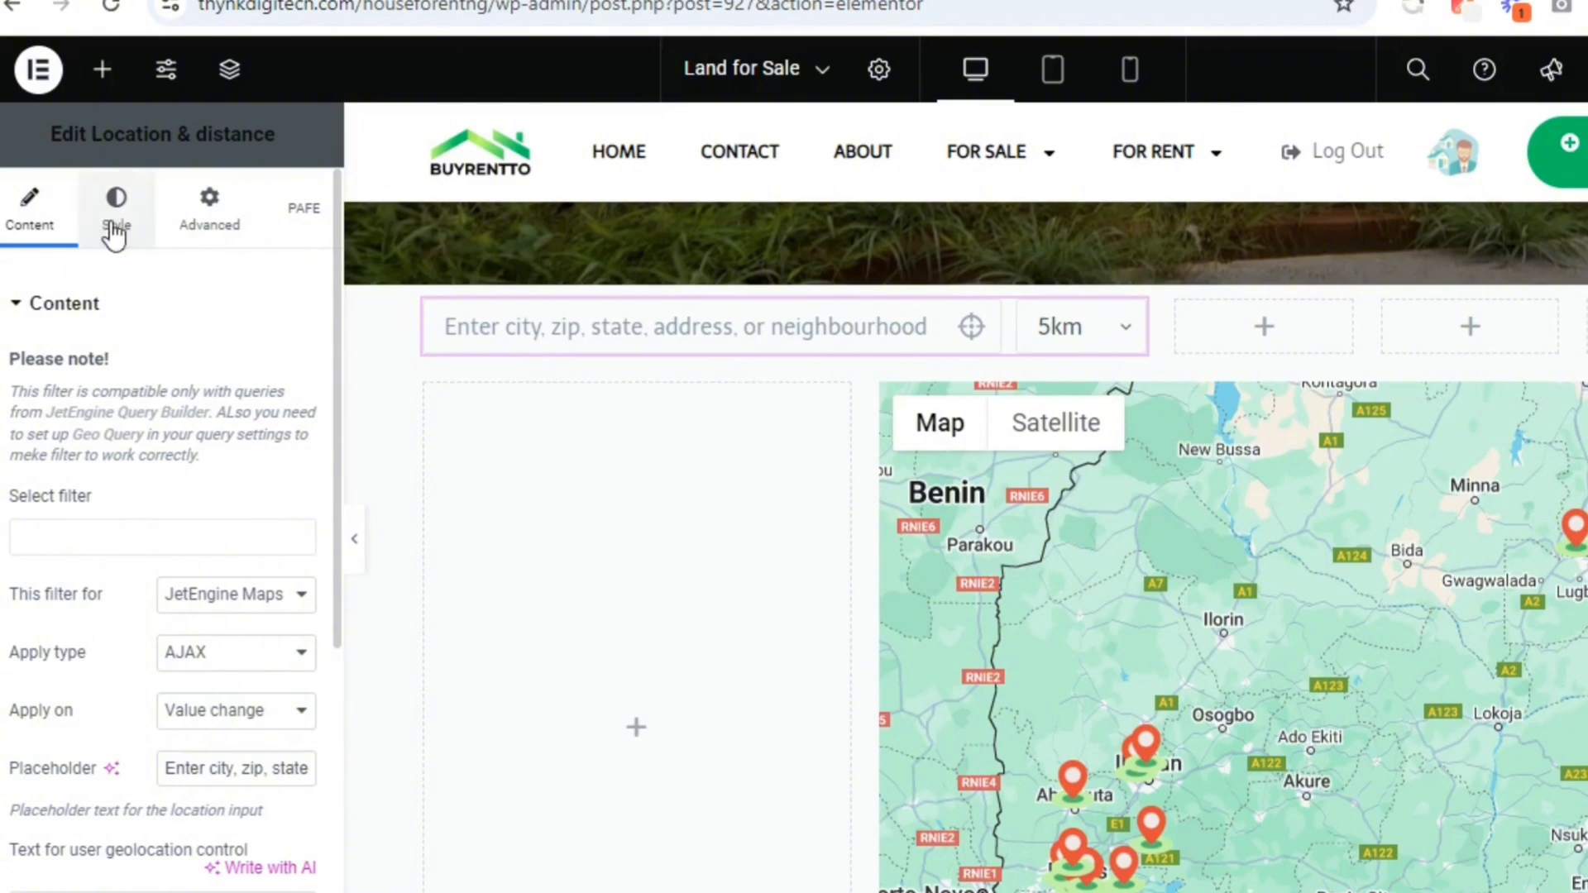
pyautogui.scroll(-5, 1067, 530)
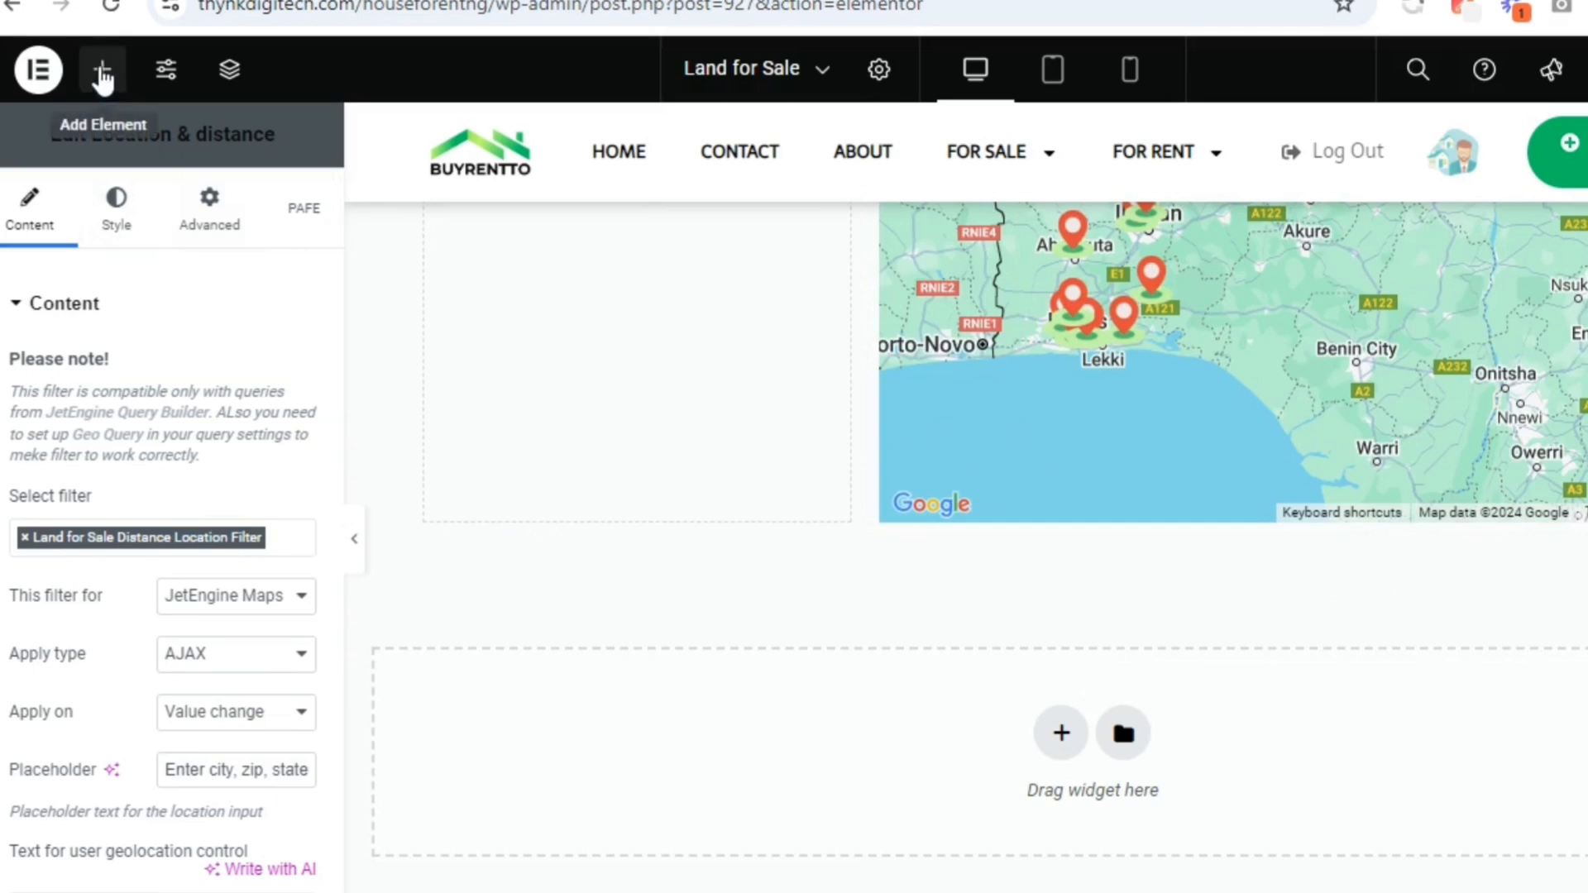
# Search the widgets for list and add a Listing Grid below the map
pyautogui.click(103, 73)
pyautogui.write('i')
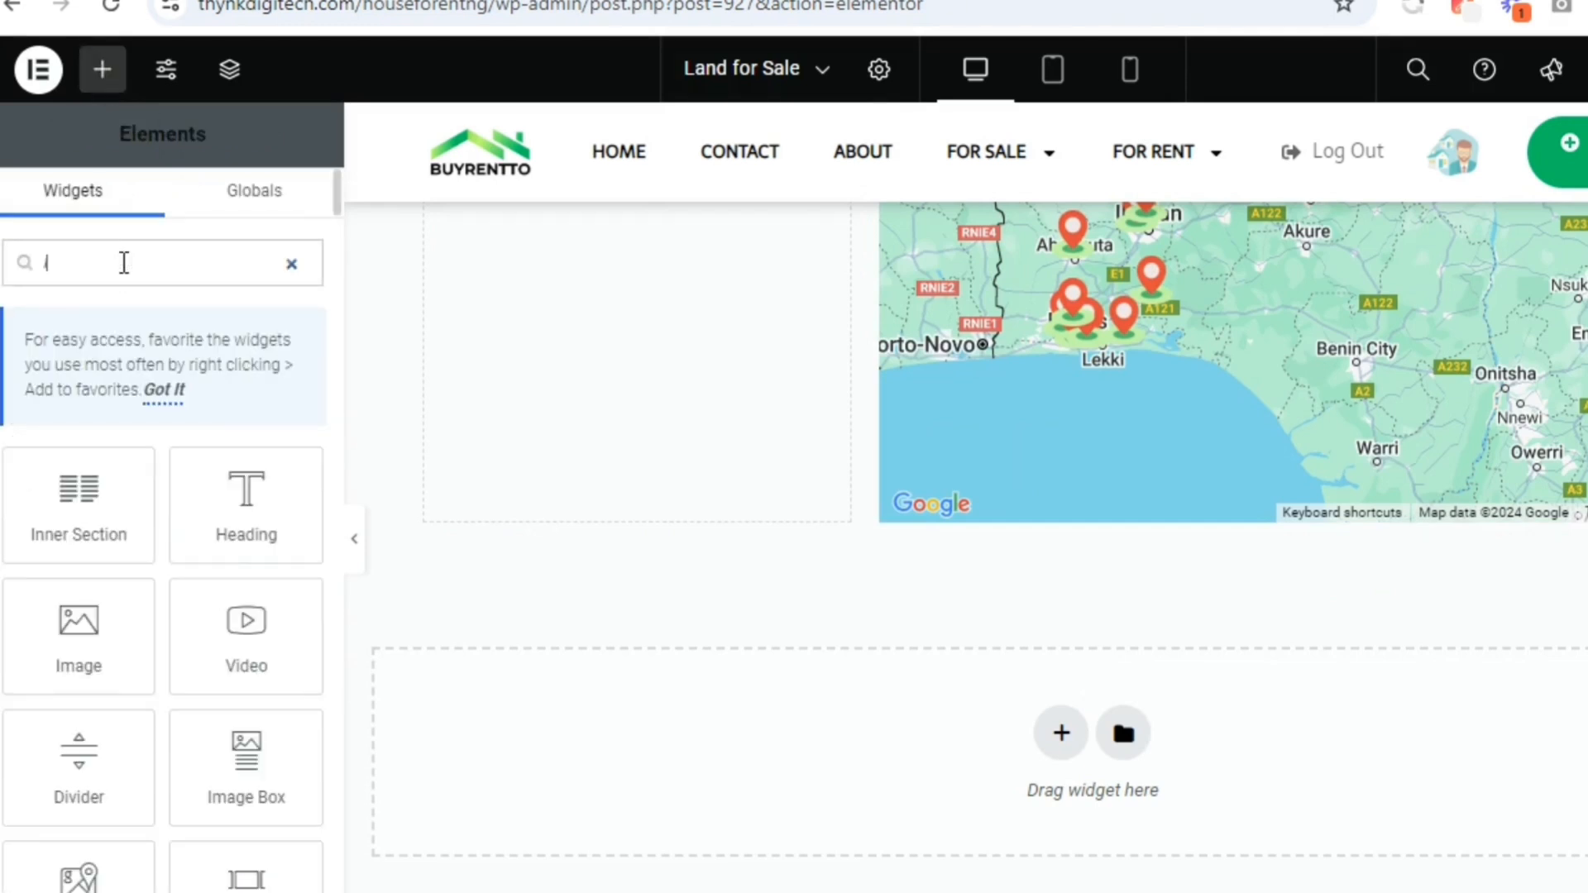
pyautogui.write('ist')
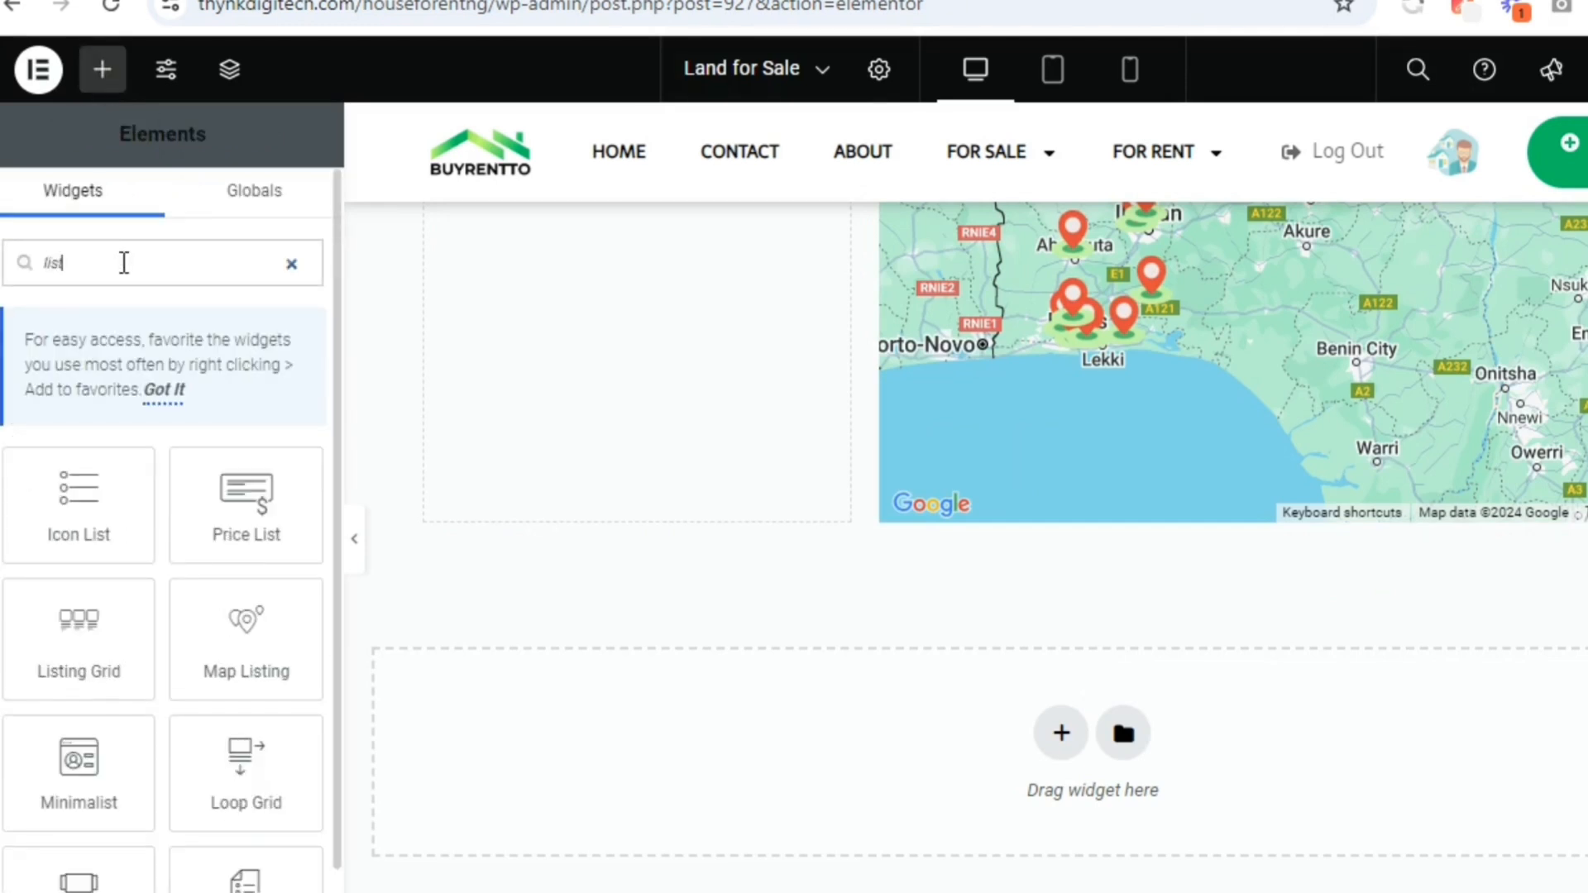
pyautogui.moveTo(77, 645); pyautogui.dragTo(1029, 513)
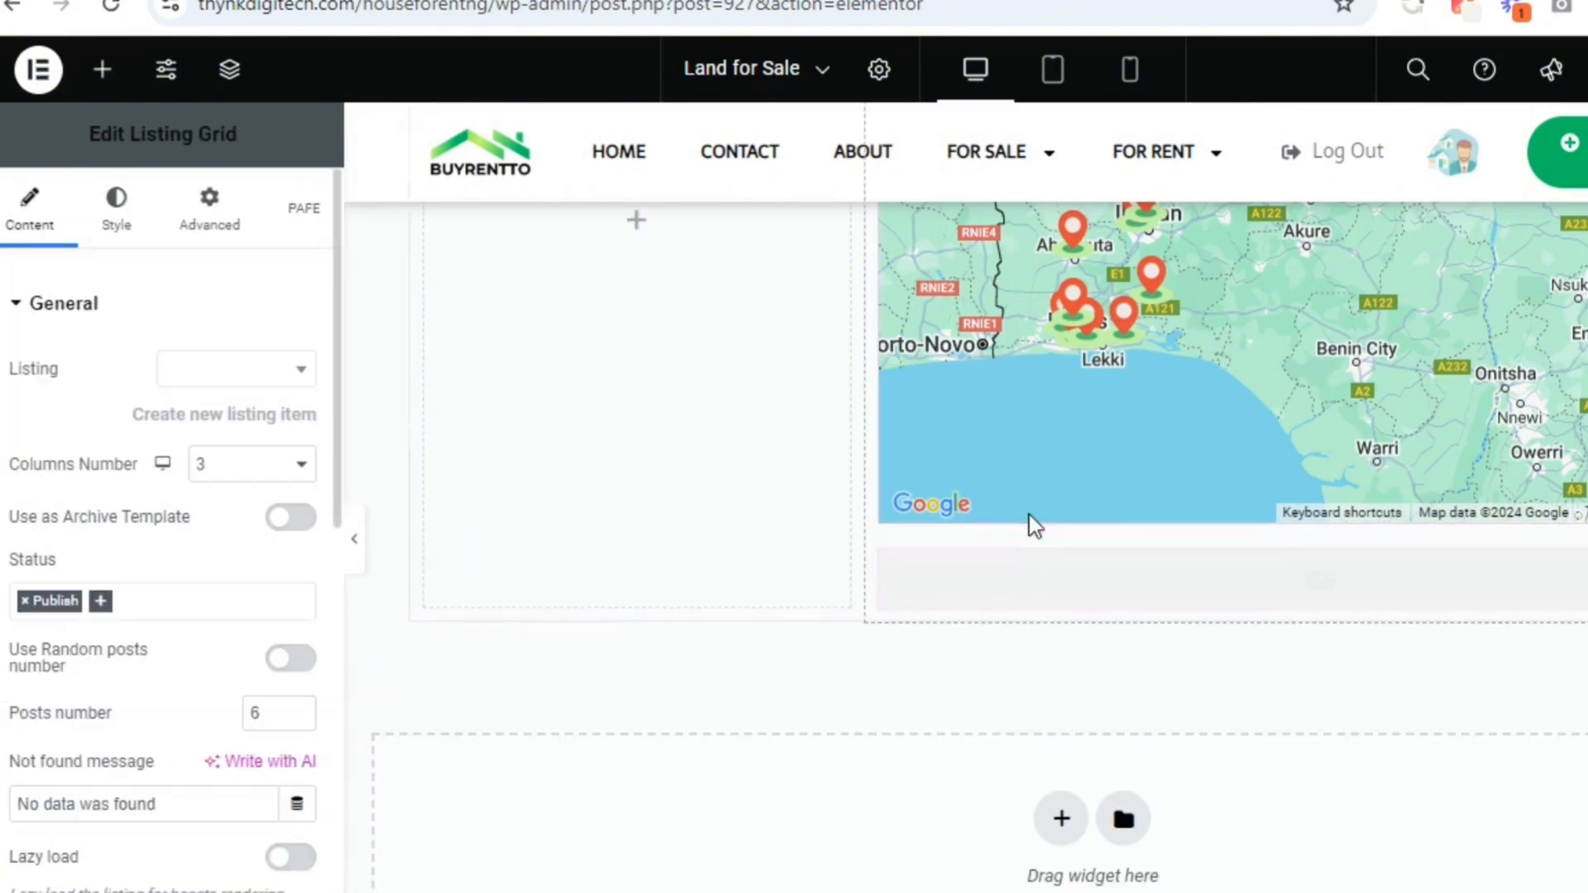
# Choose Land for Sale Listing Item Grid as the Listing Grid's listing and review the cards
pyautogui.click(216, 372)
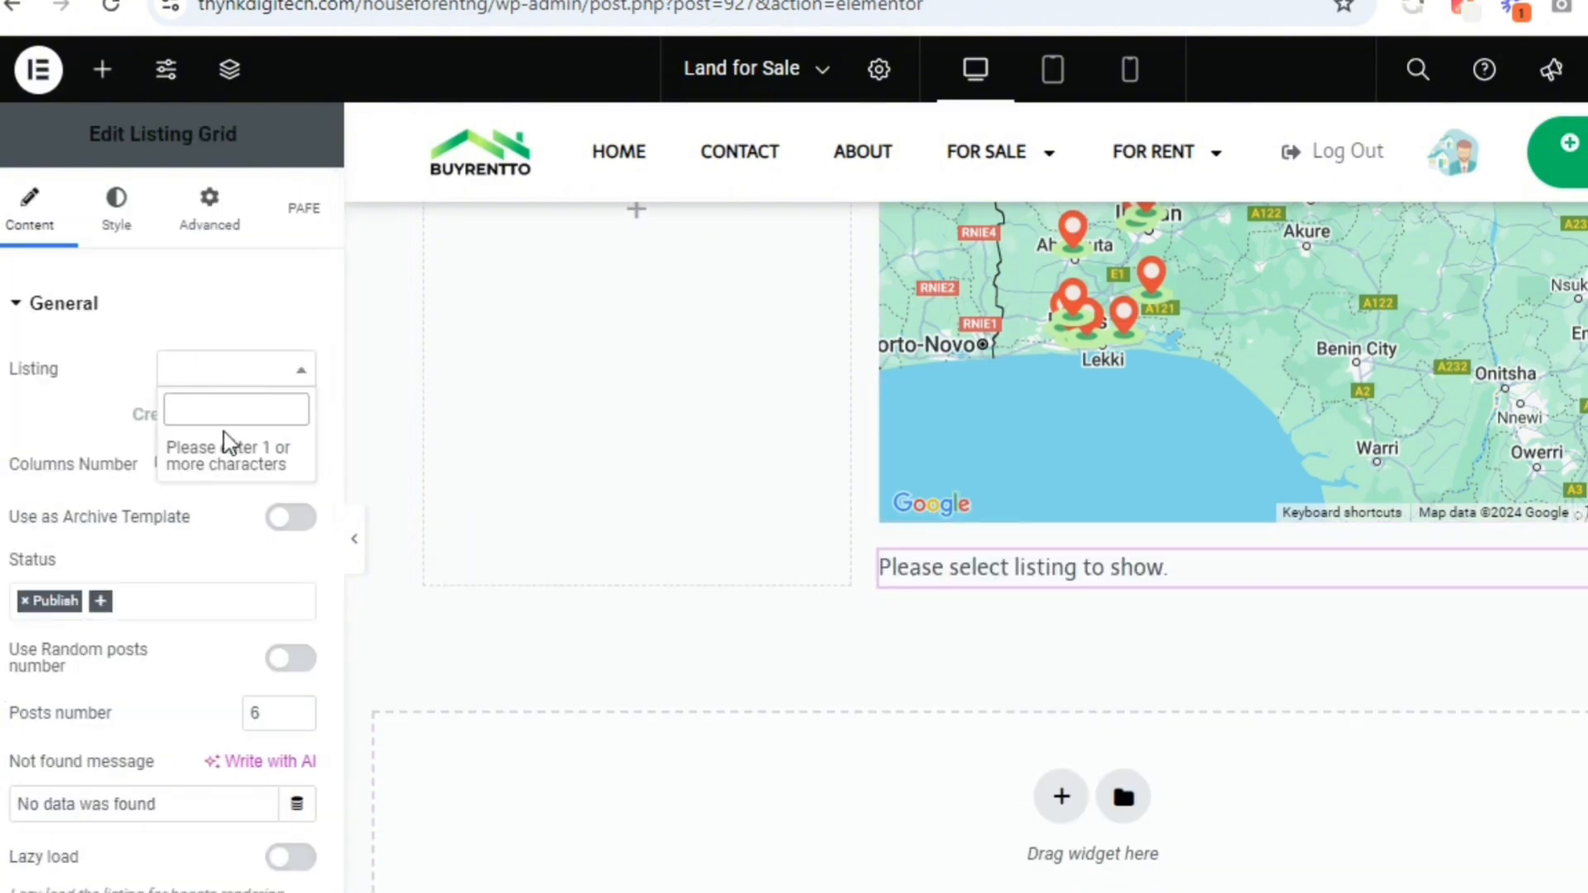
pyautogui.write('k')
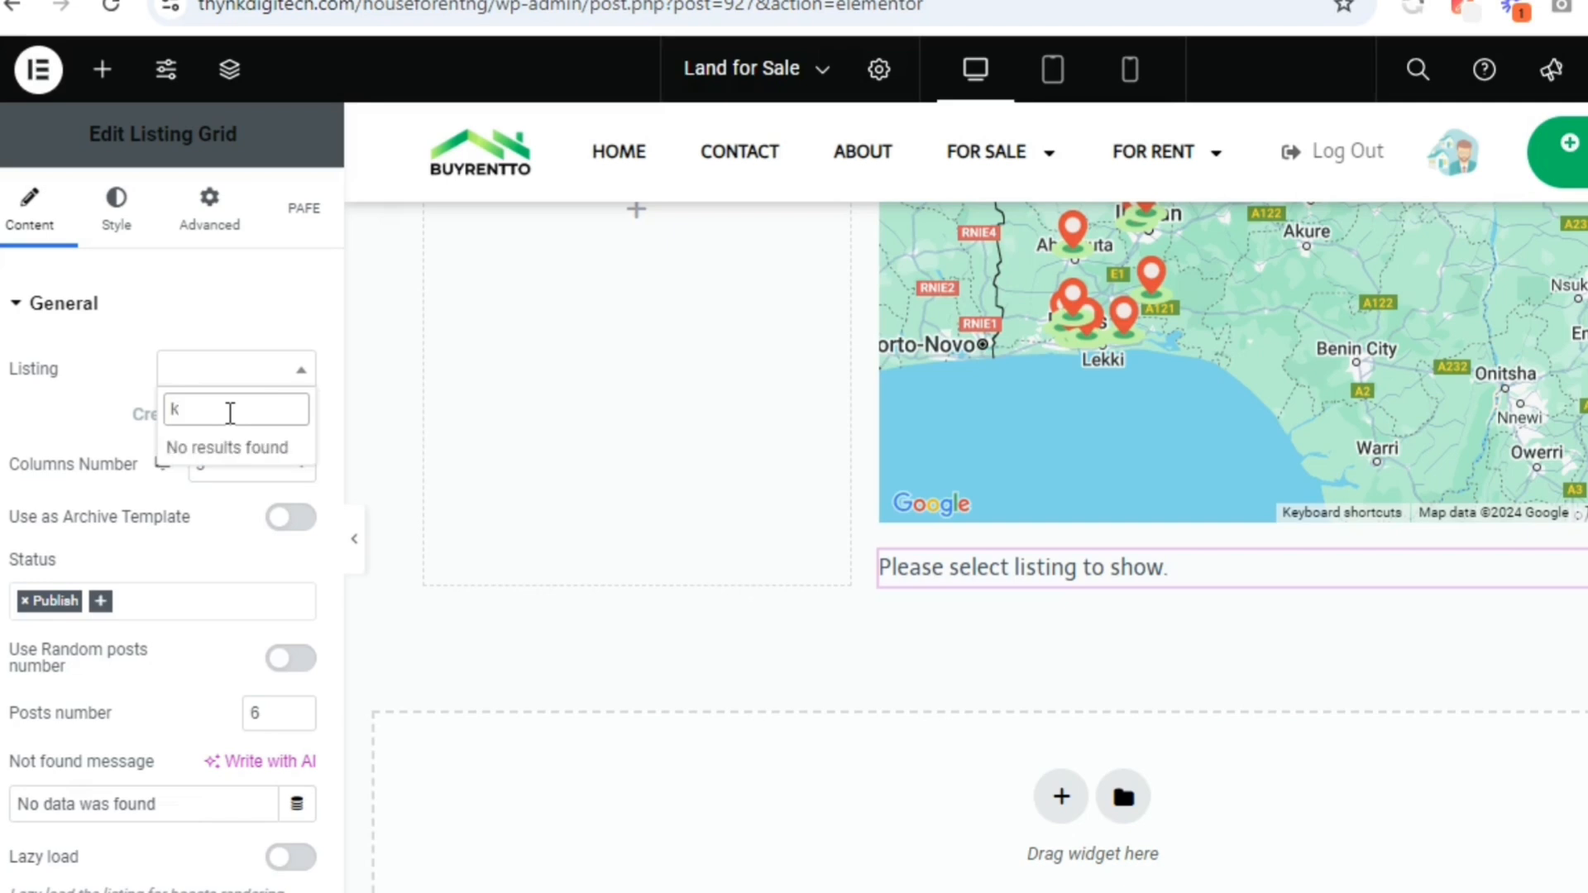
pyautogui.press('BackSpace')
pyautogui.write('land')
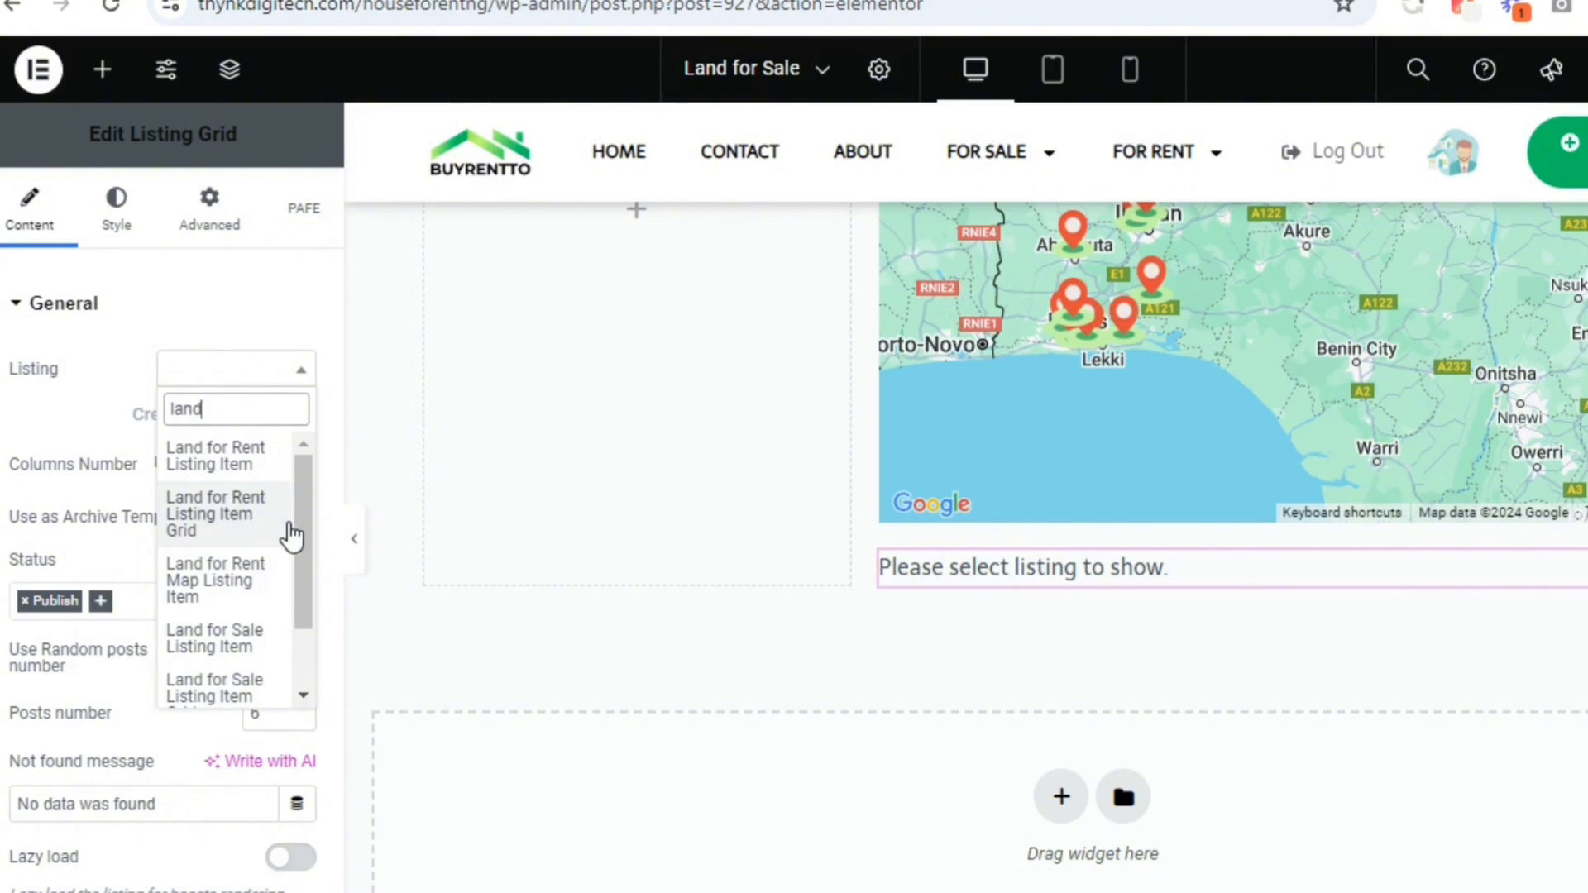
pyautogui.moveTo(306, 544); pyautogui.dragTo(308, 645)
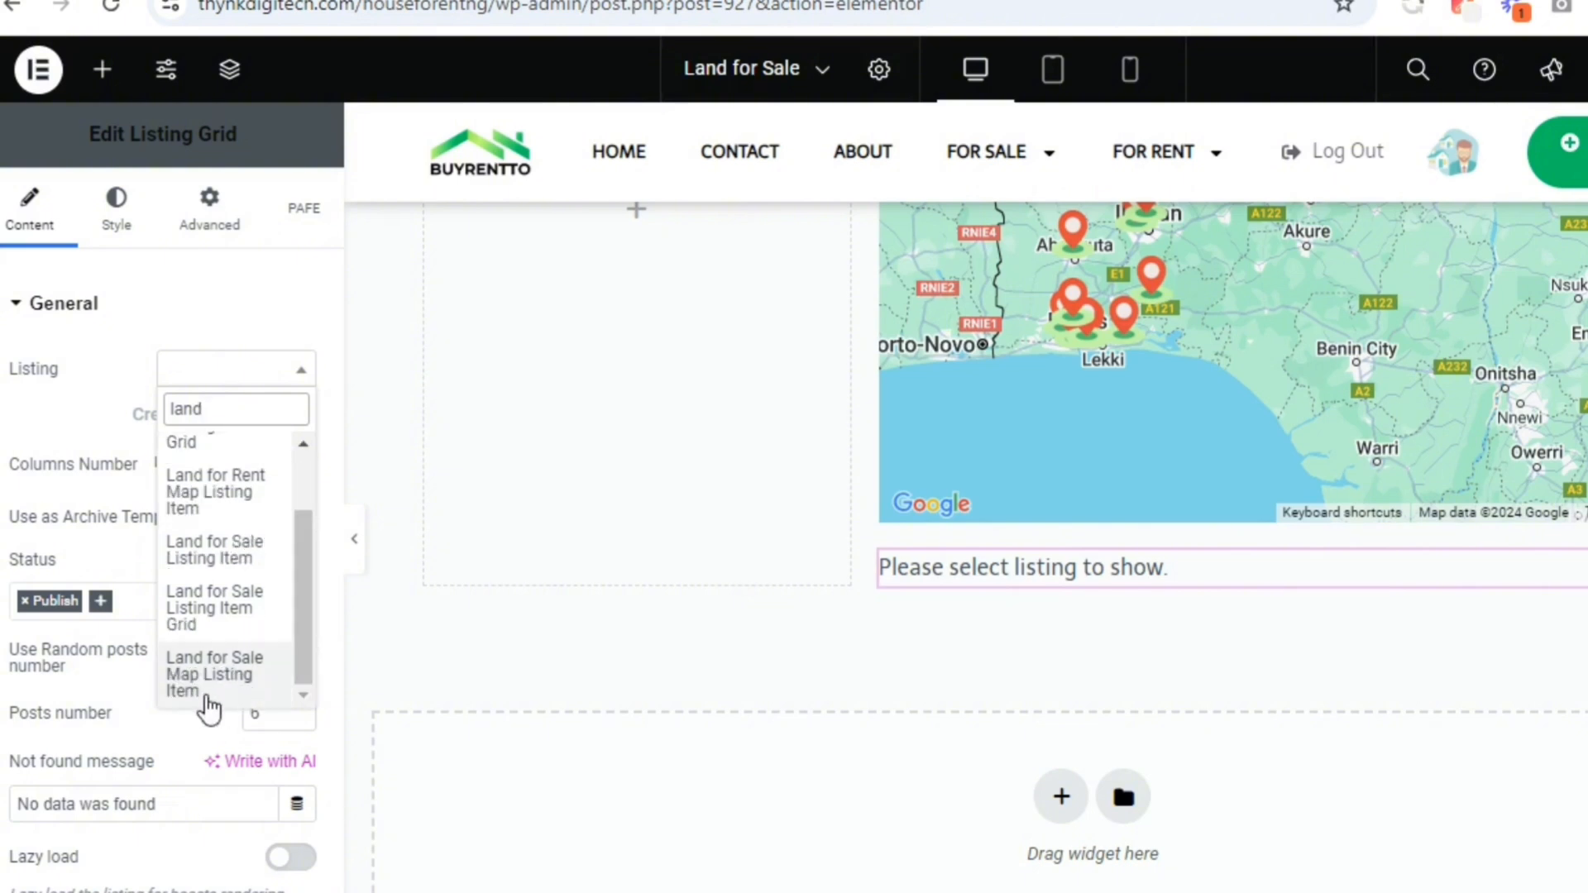
pyautogui.click(239, 637)
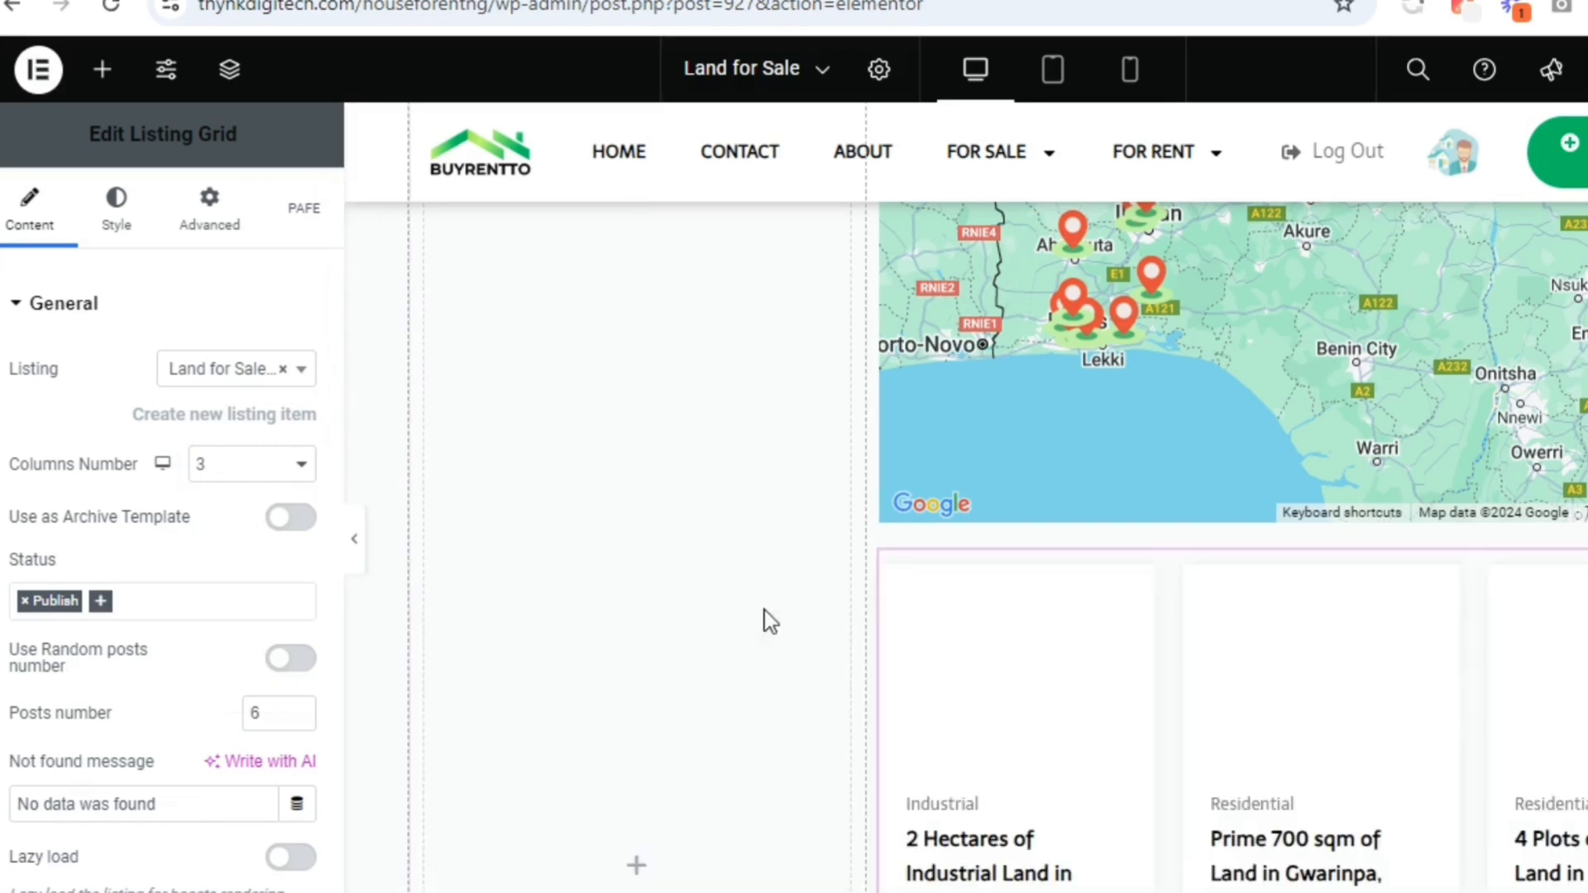
pyautogui.scroll(-5, 1199, 673)
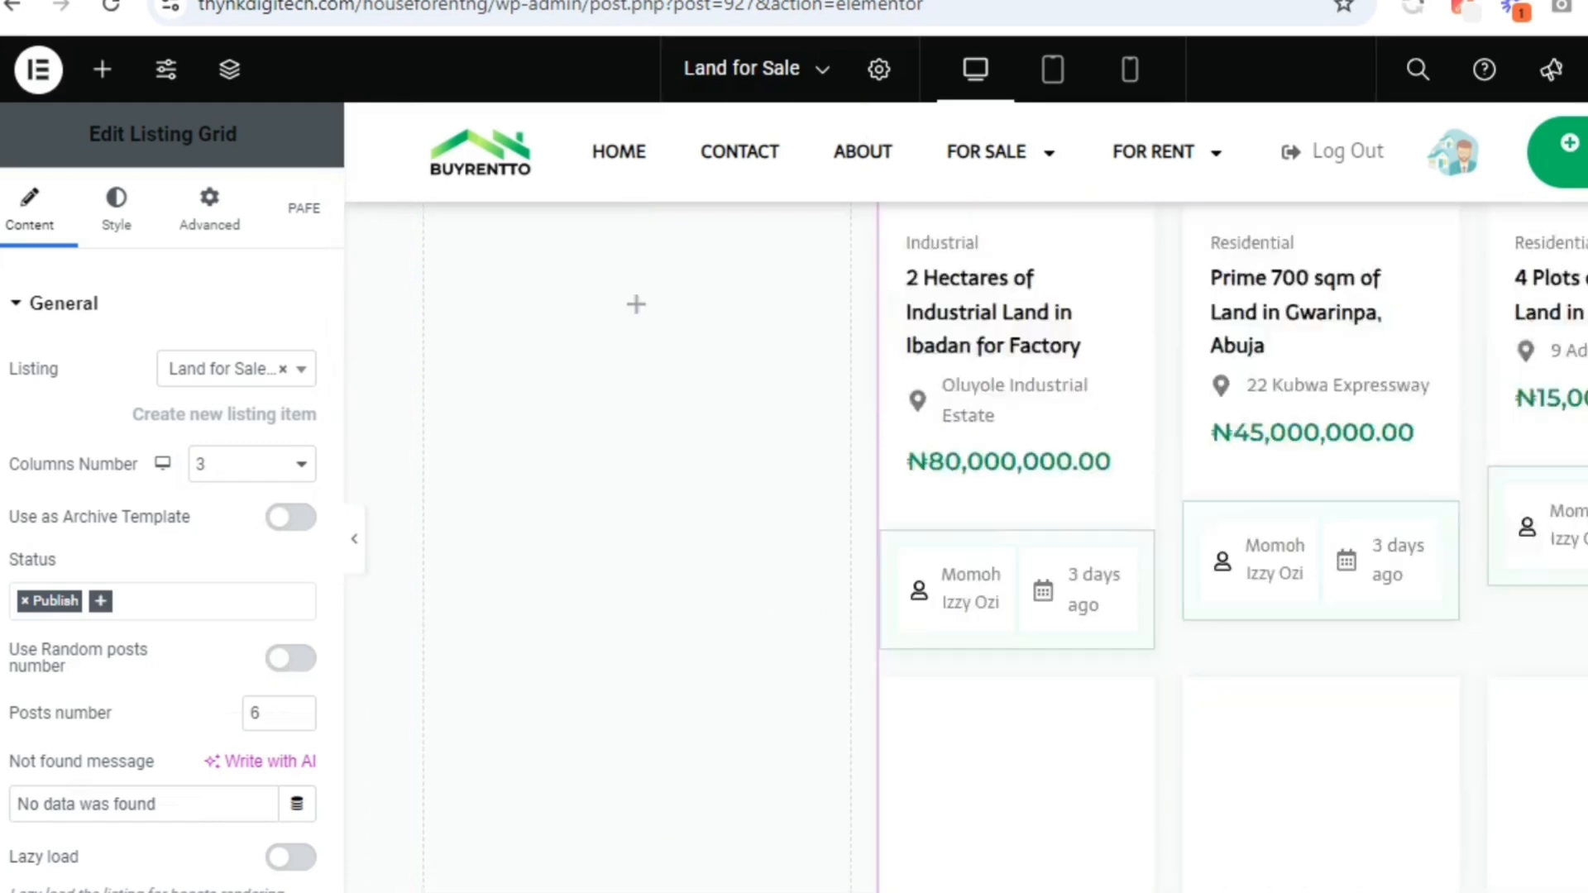
pyautogui.scroll(-4, 1232, 545)
pyautogui.scroll(7, 1233, 546)
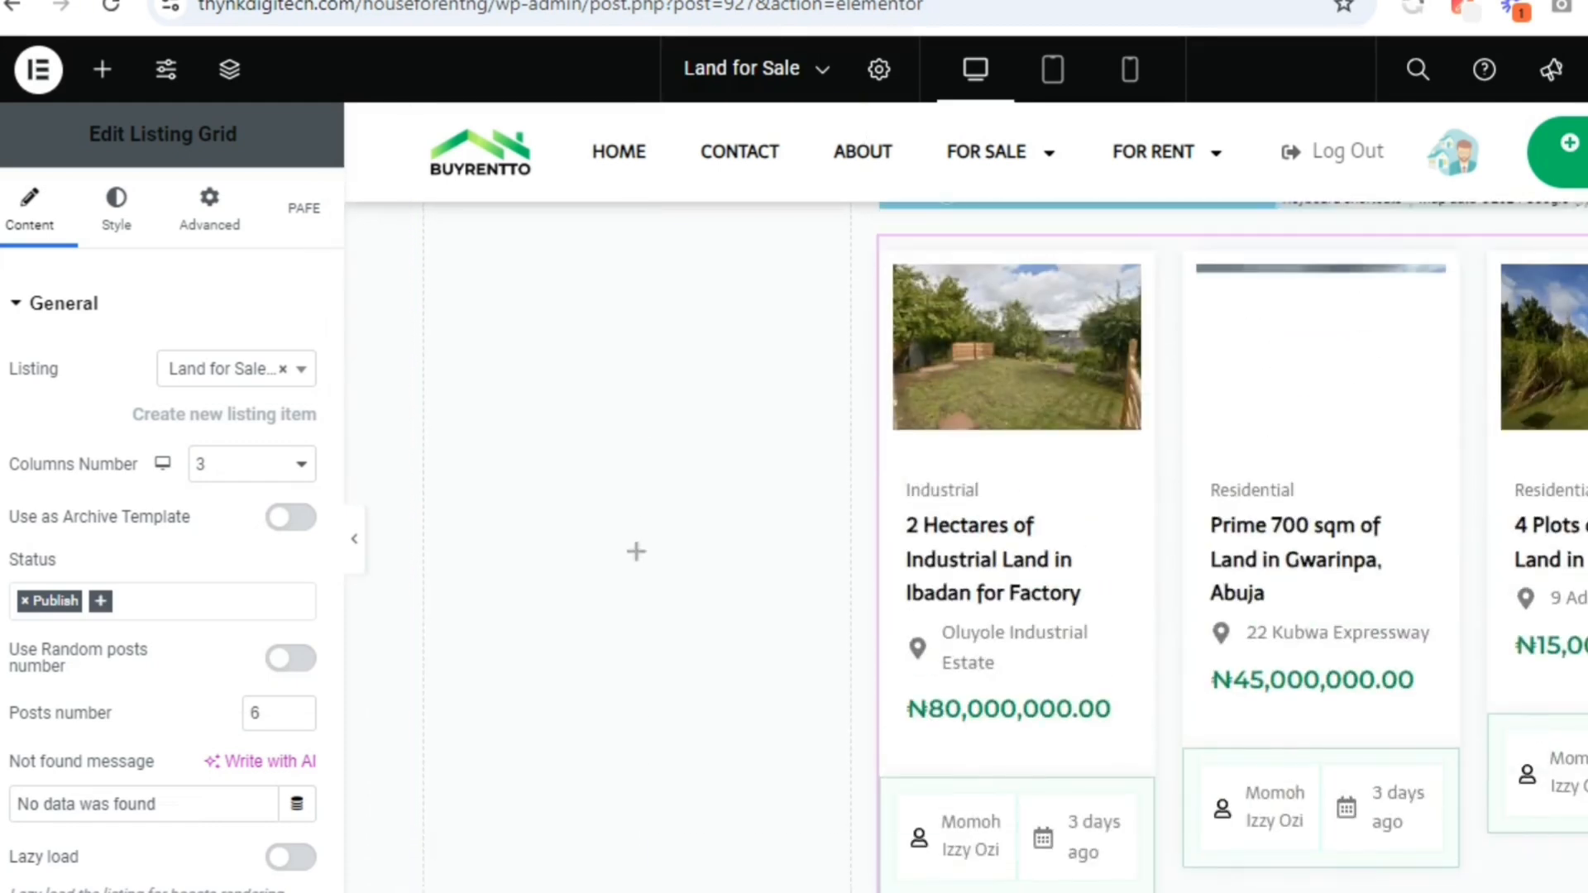
pyautogui.scroll(1, 1232, 546)
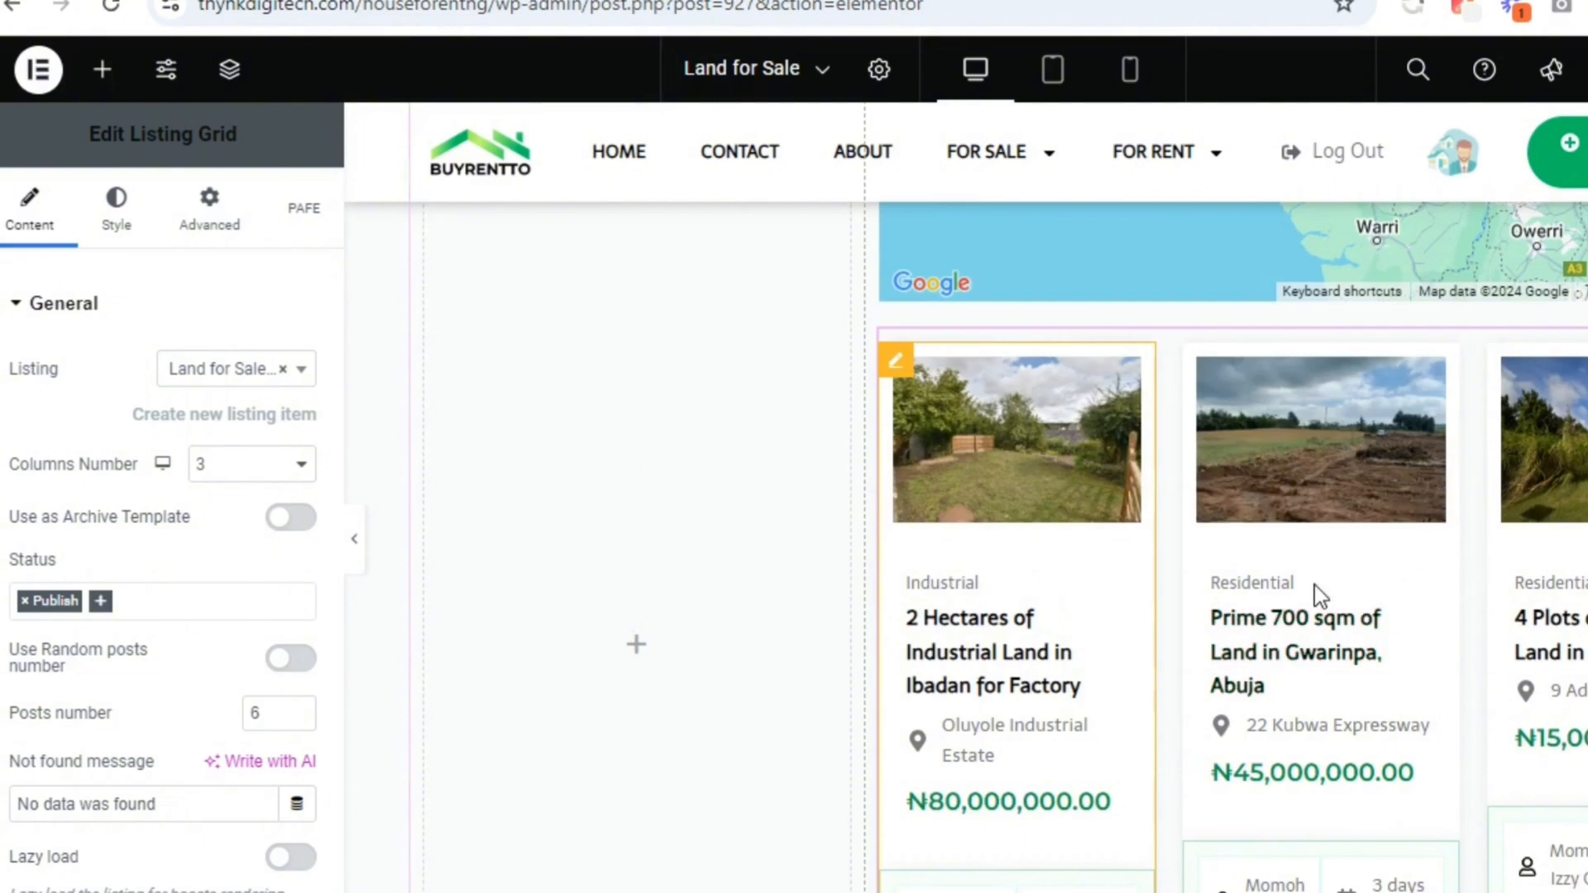
# Set the Listing Grid's posts number to 24 and enable the masonry grid
pyautogui.doubleClick(270, 713)
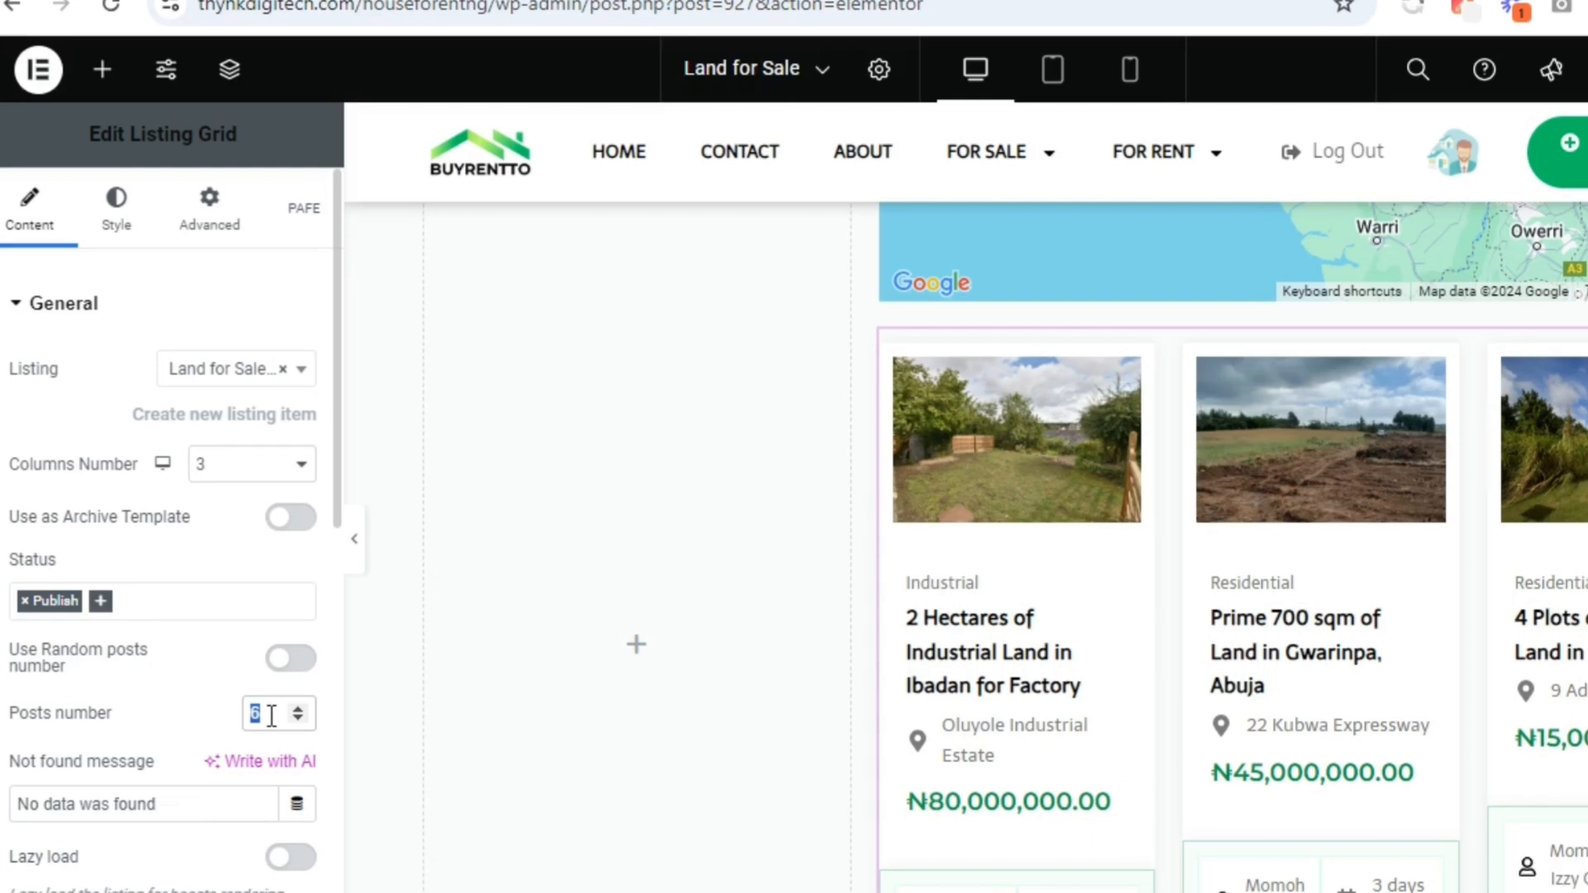
pyautogui.write('24')
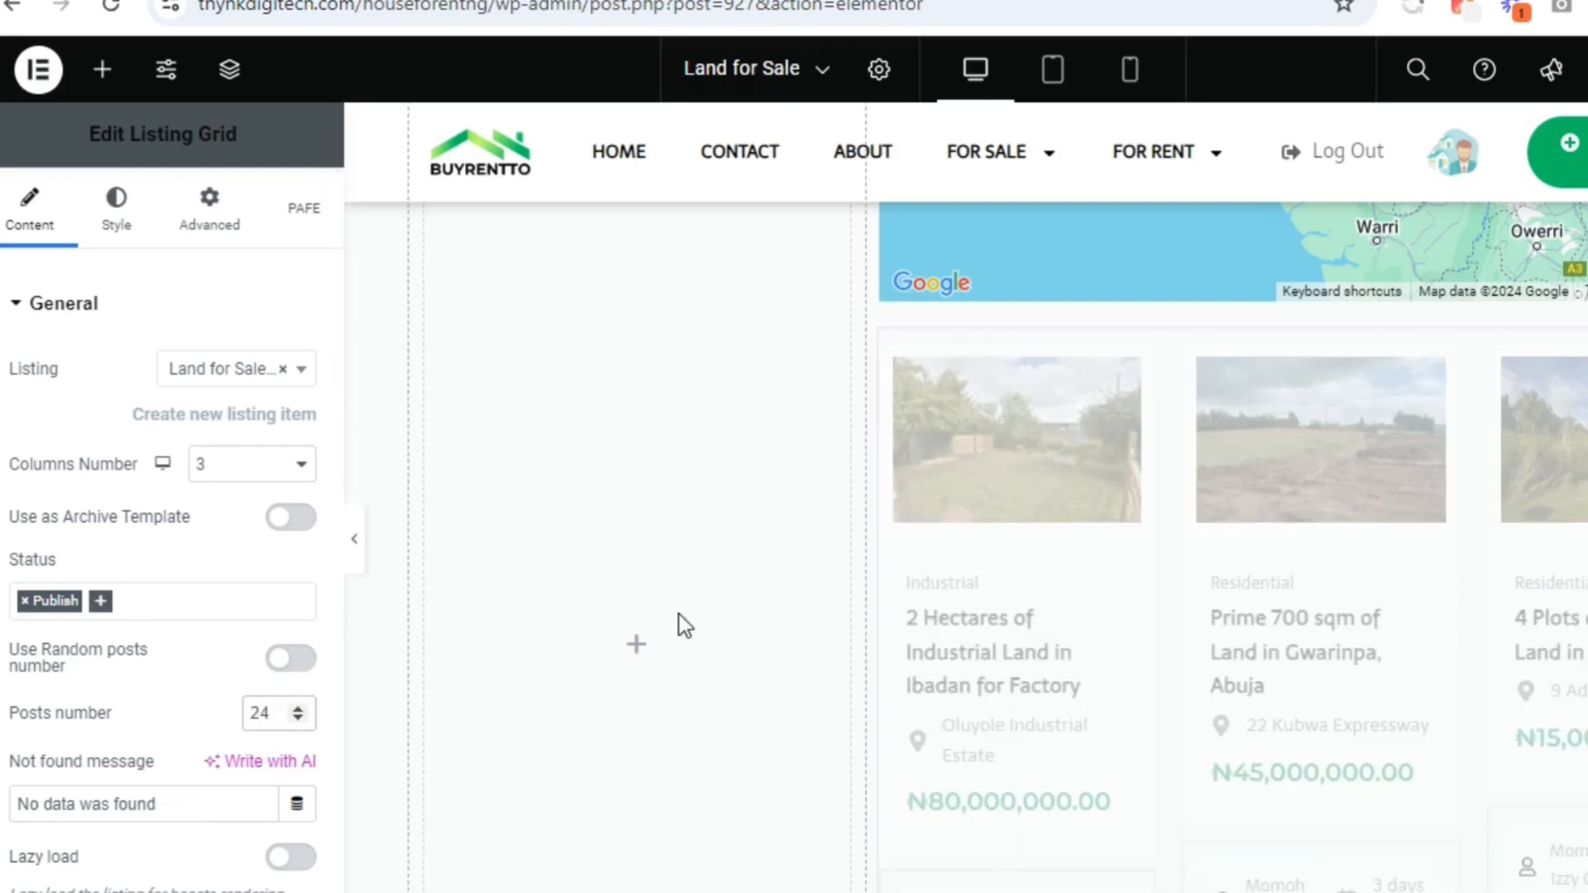
pyautogui.scroll(-15, 634, 486)
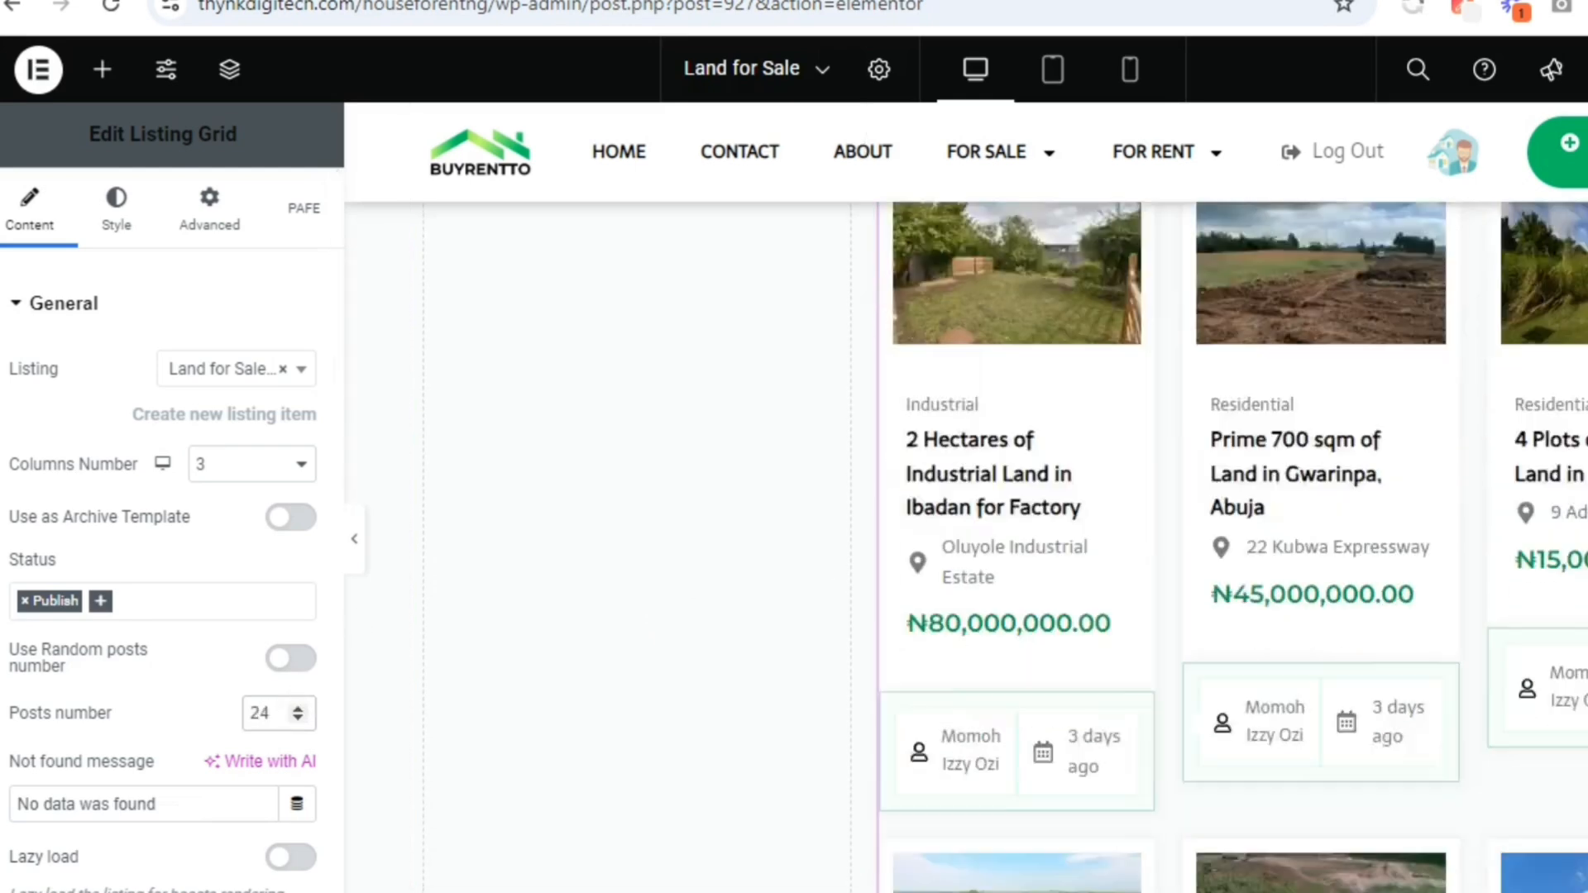
pyautogui.scroll(12, 1233, 549)
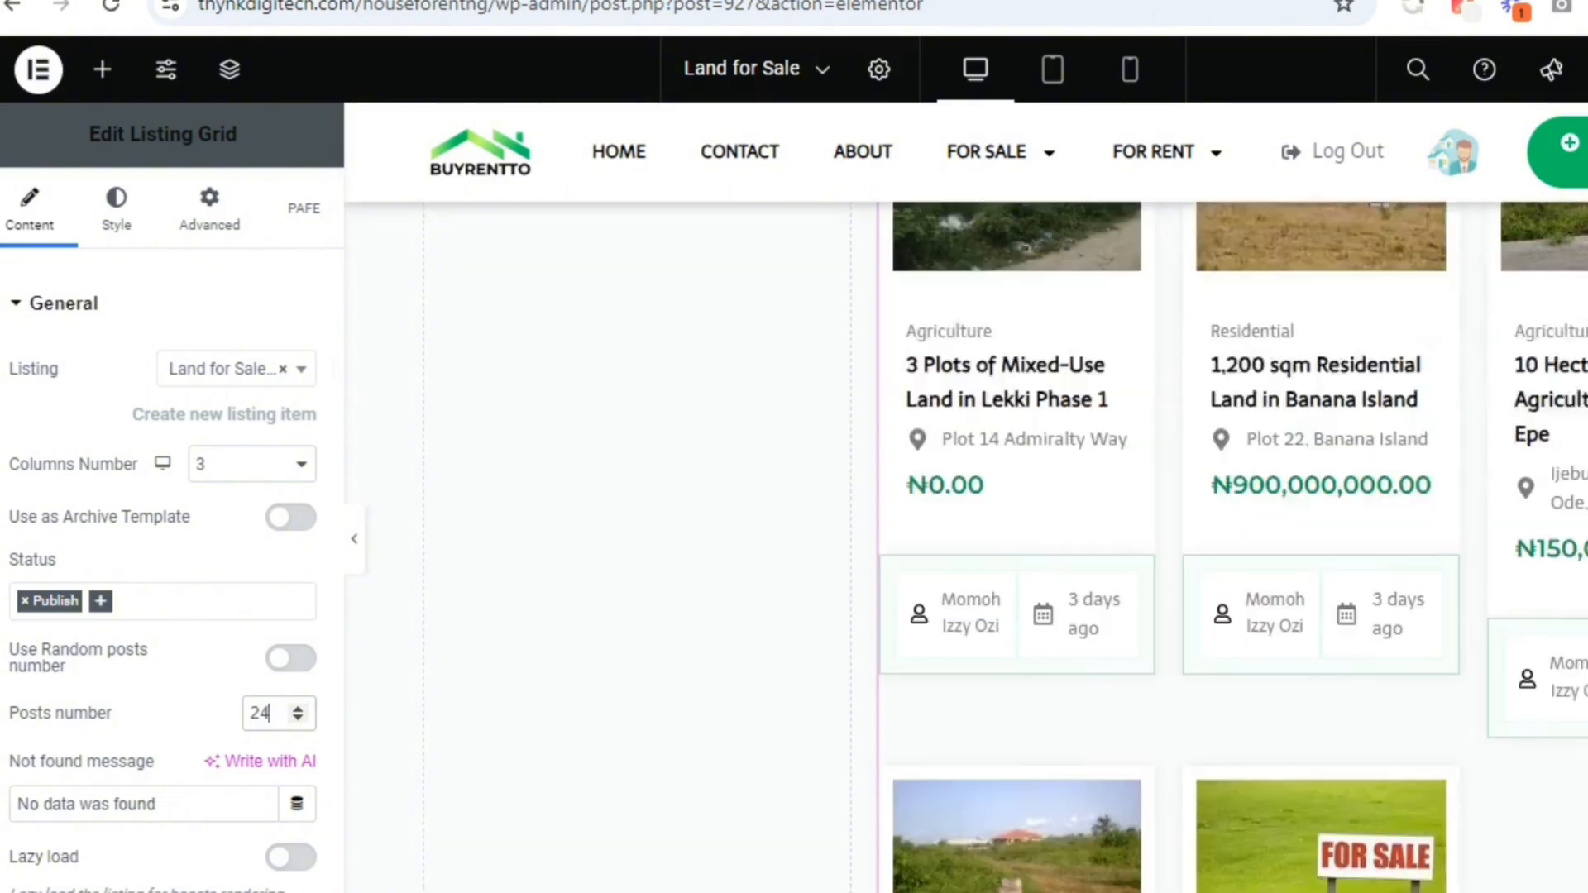
pyautogui.scroll(10, 634, 463)
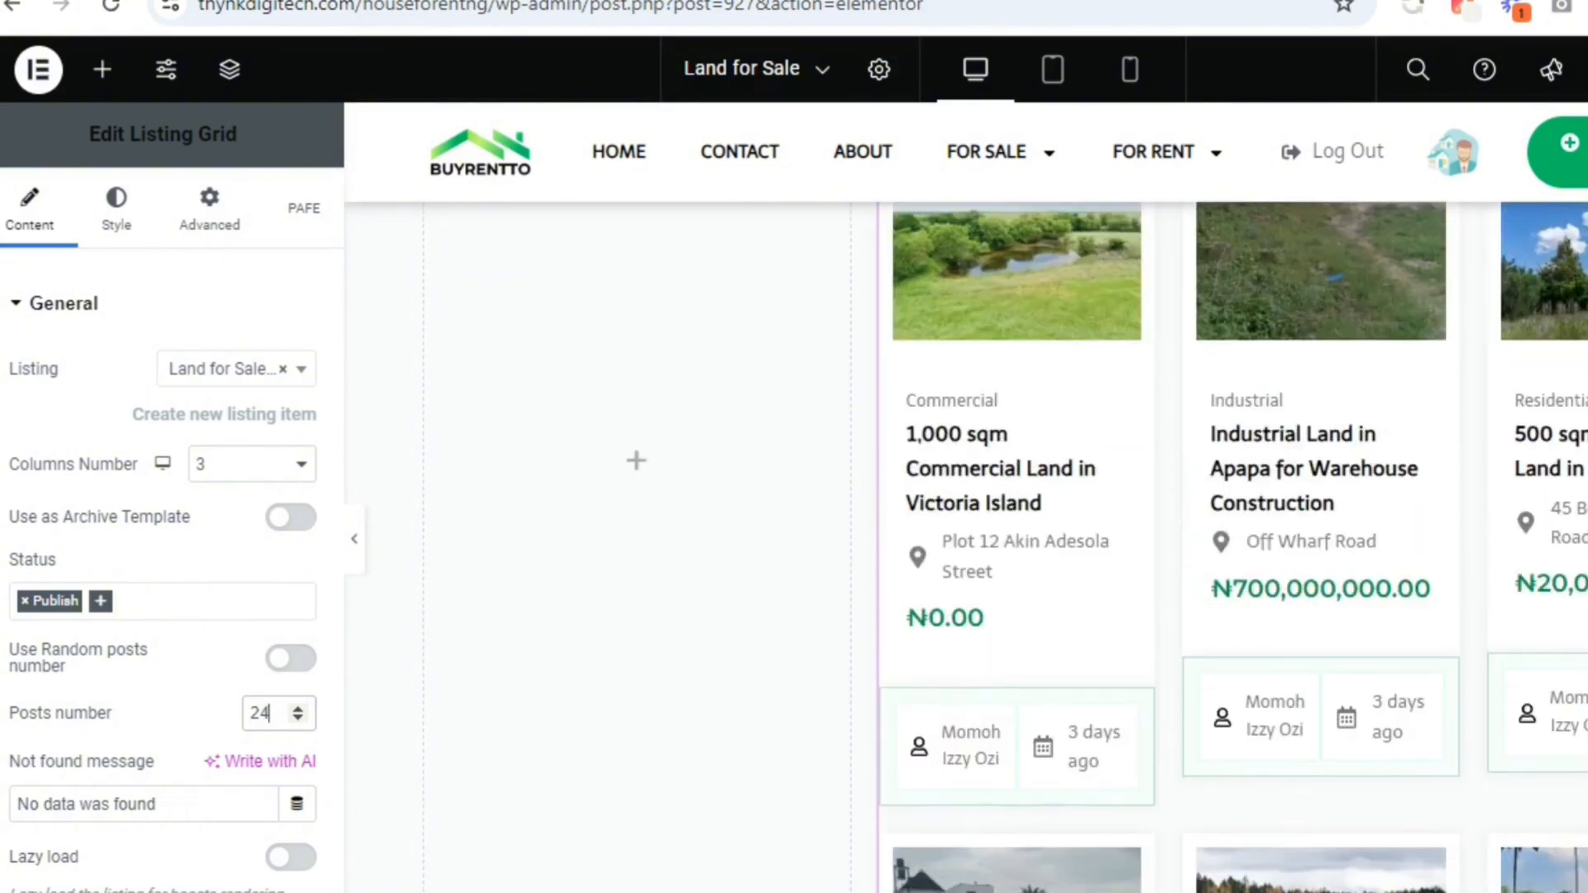
pyautogui.scroll(-6, 1265, 850)
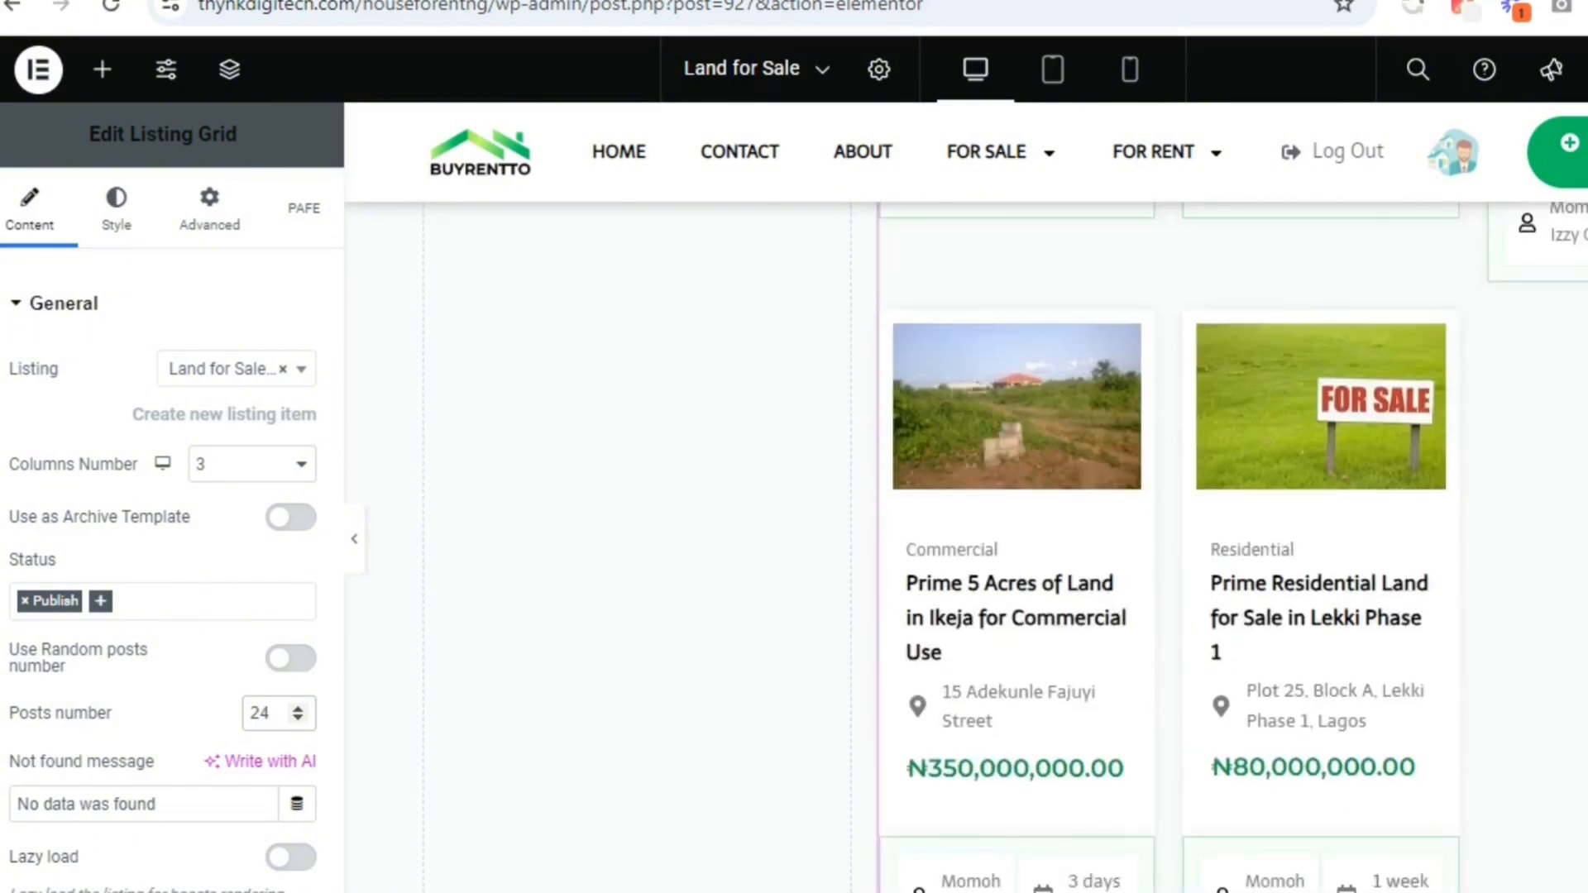
pyautogui.scroll(3, 1265, 849)
pyautogui.scroll(-1, 1265, 850)
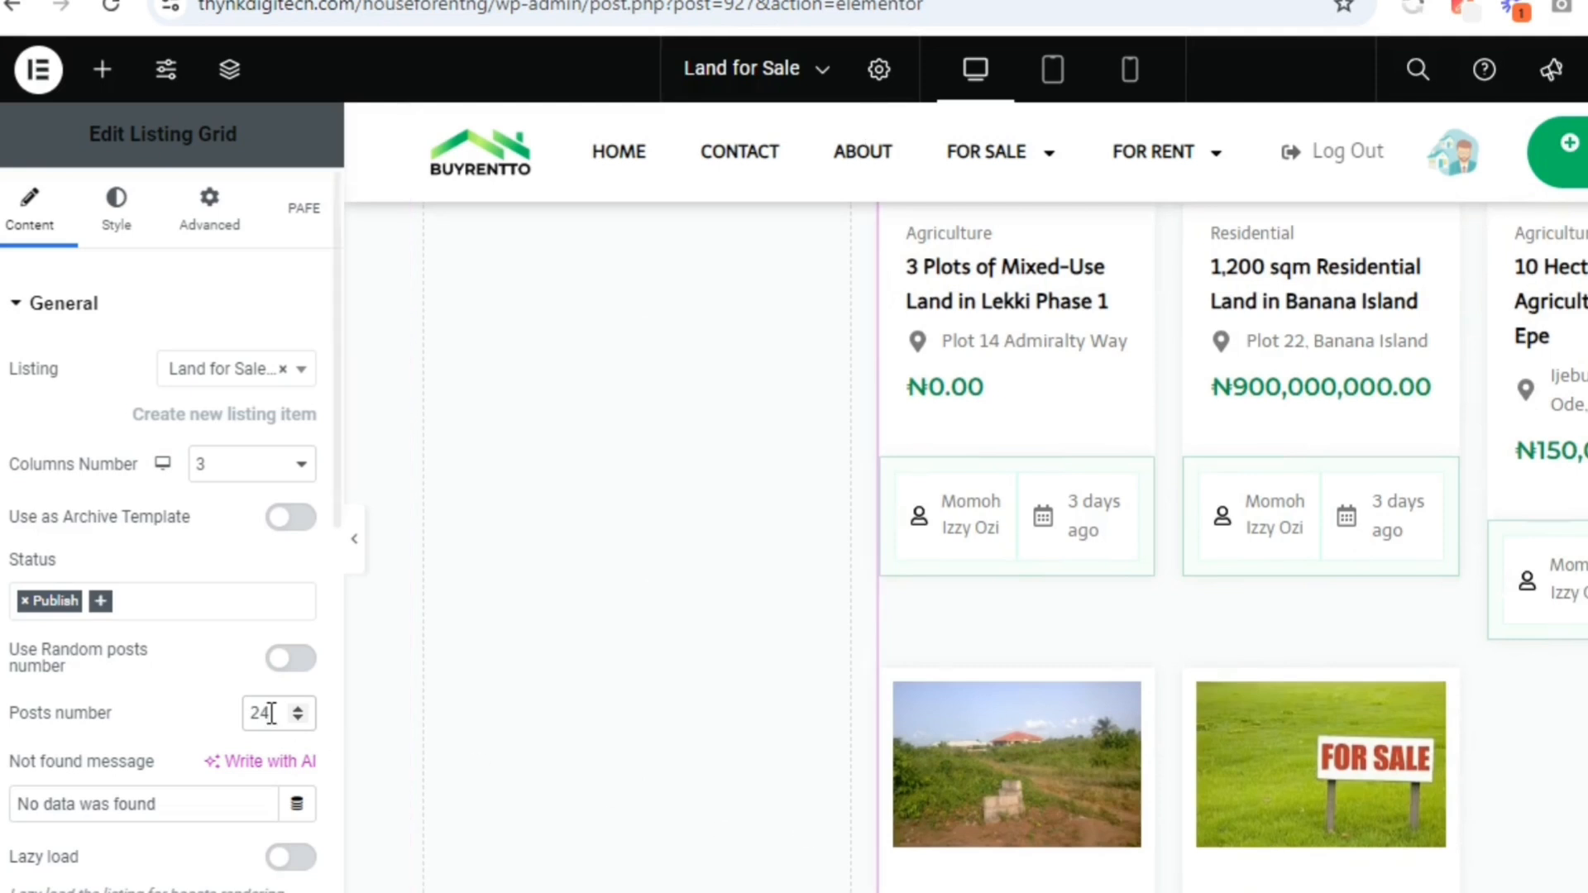
pyautogui.click(205, 727)
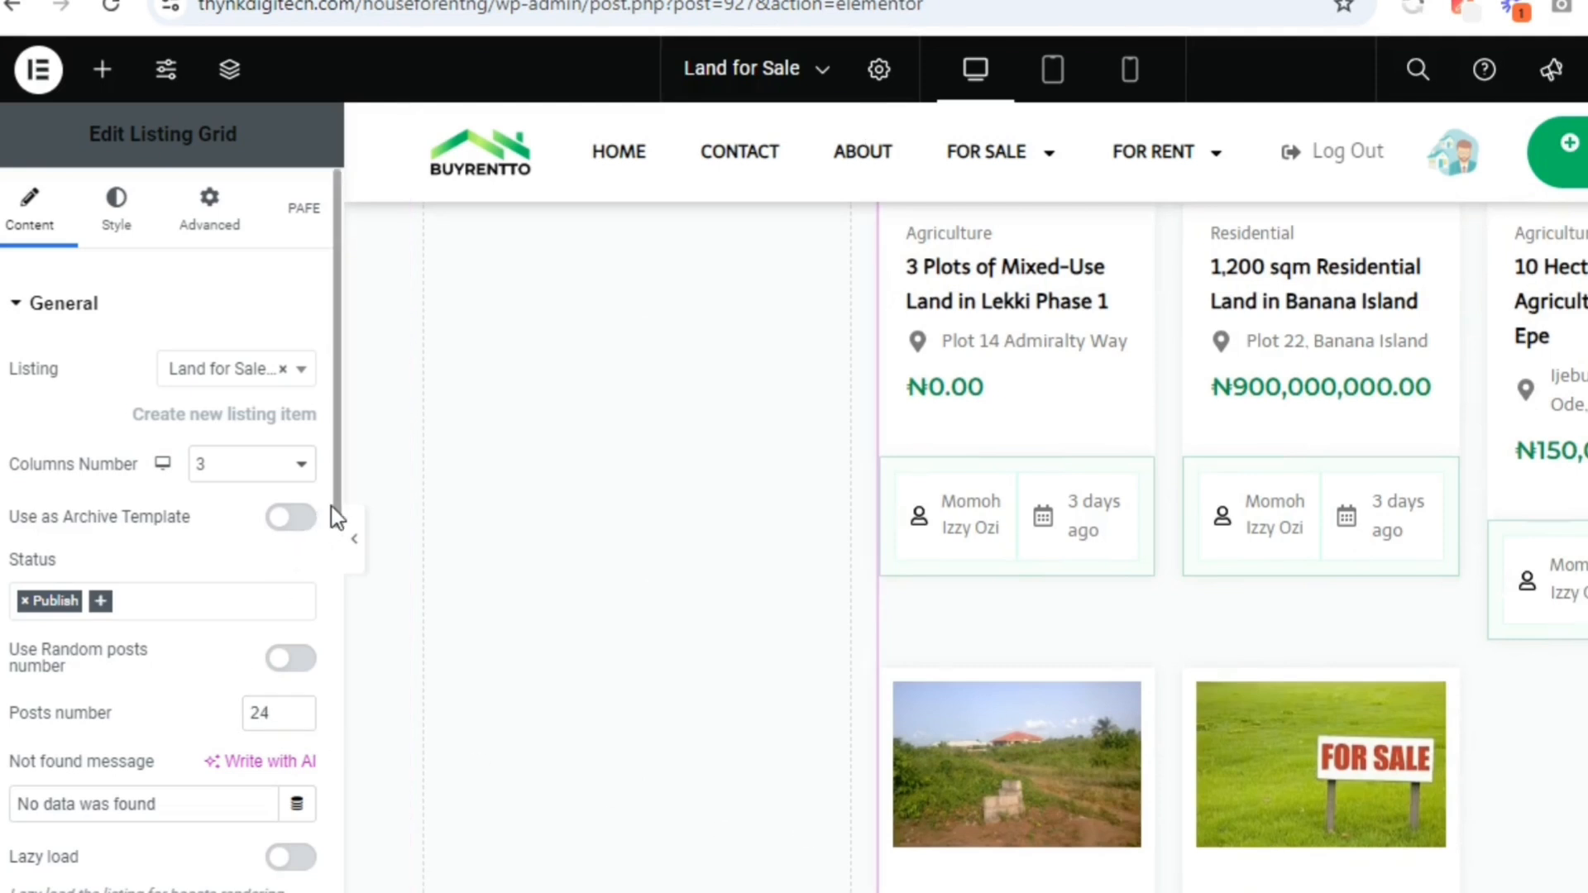
pyautogui.moveTo(329, 517); pyautogui.dragTo(318, 682)
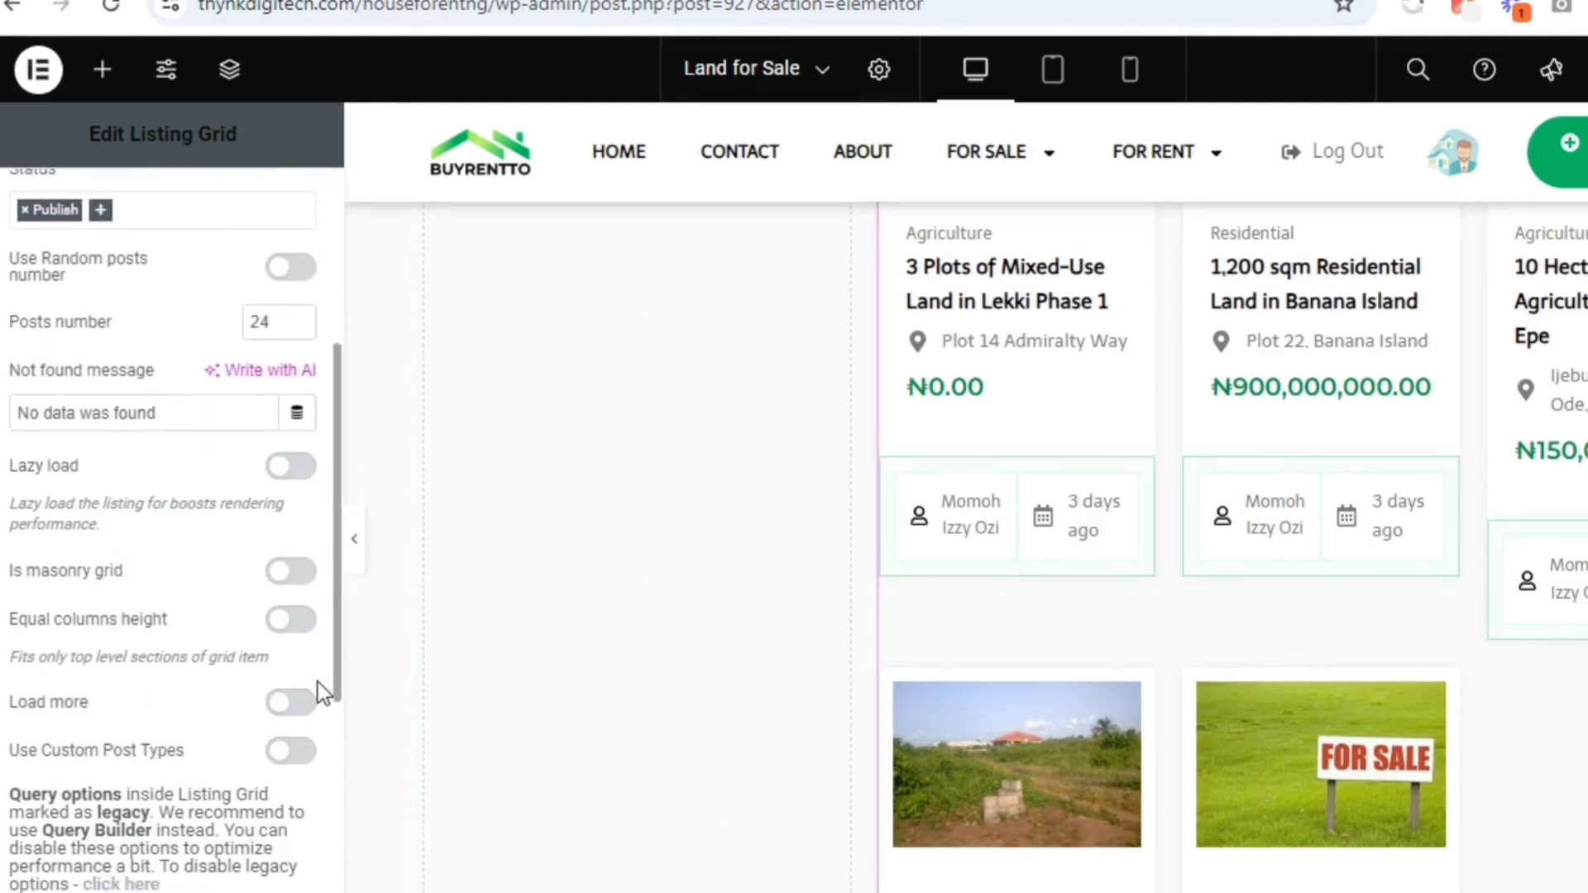
pyautogui.click(293, 571)
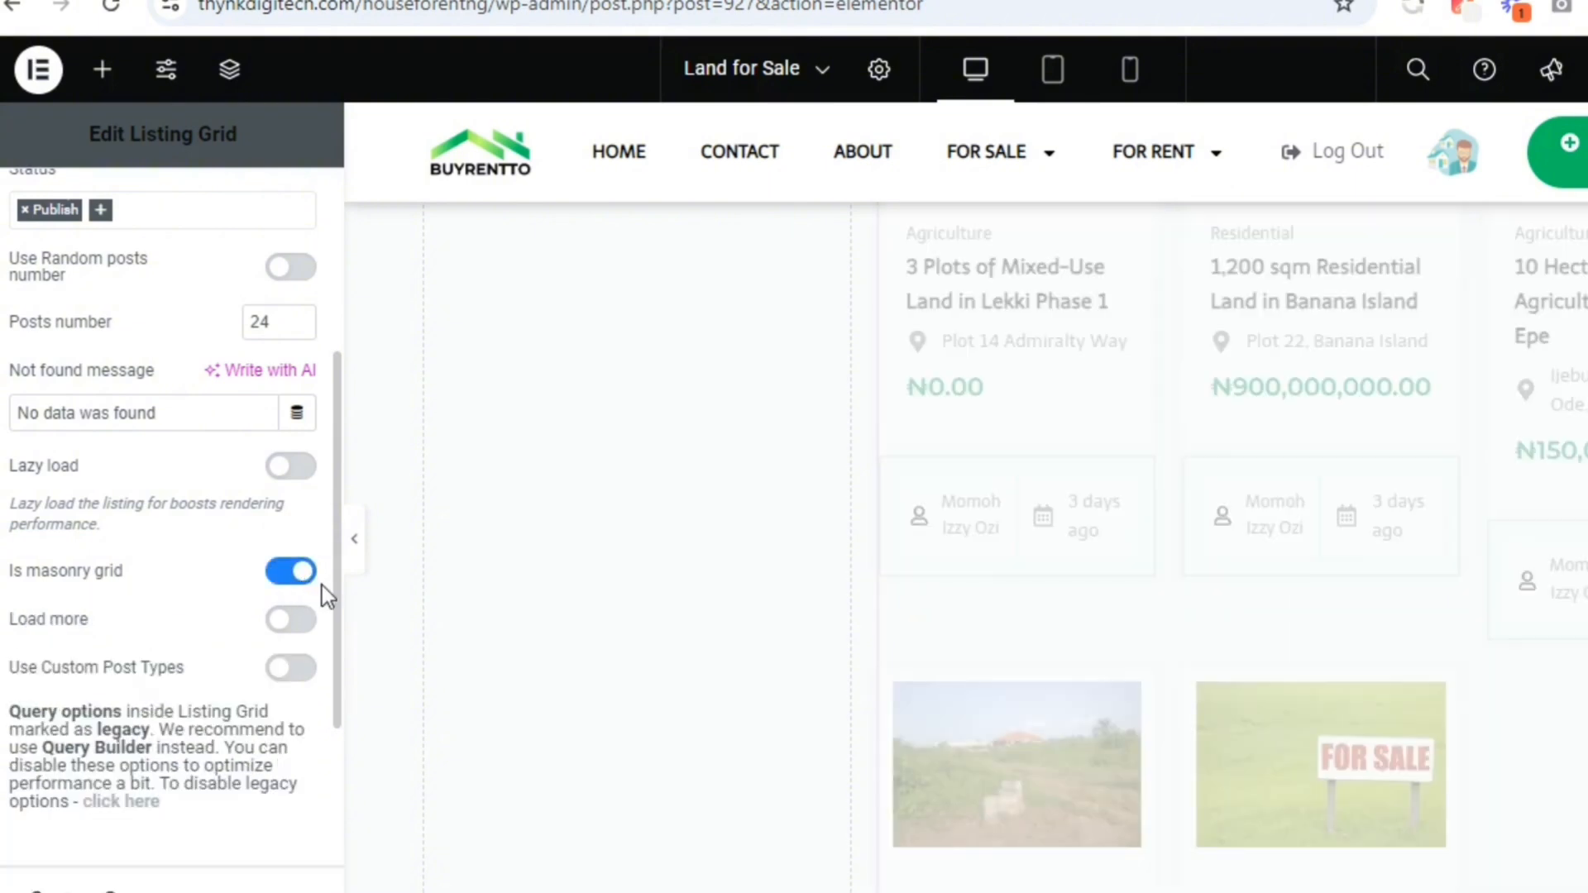
# Enable the custom query for the Listing Grid and select the Land for Sale query
pyautogui.moveTo(337, 629); pyautogui.dragTo(333, 734)
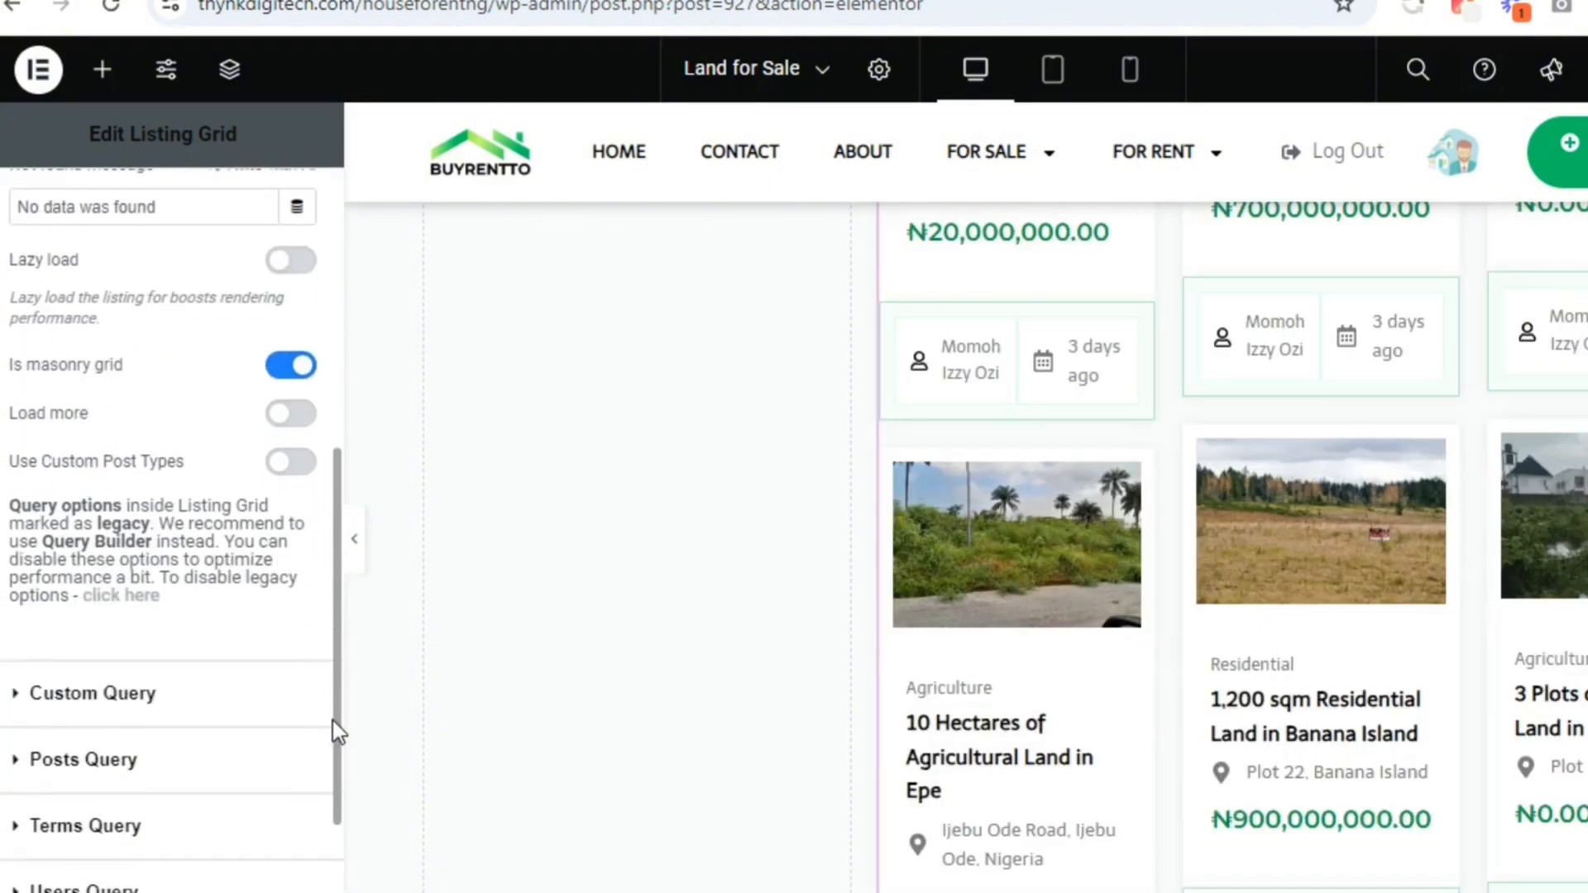
pyautogui.click(221, 710)
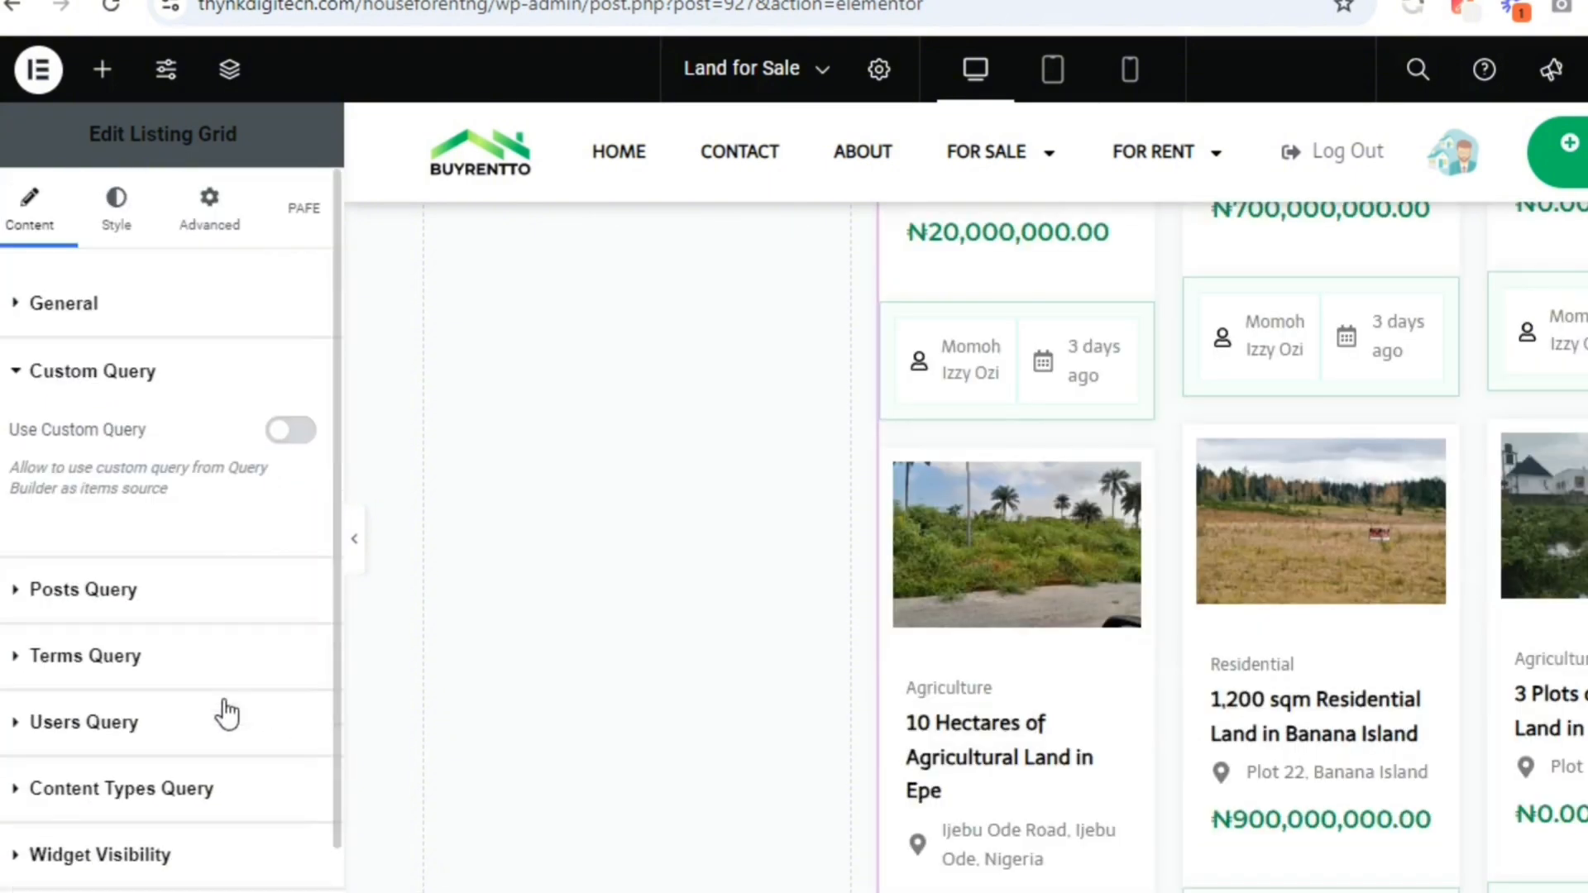
pyautogui.click(264, 392)
pyautogui.click(290, 430)
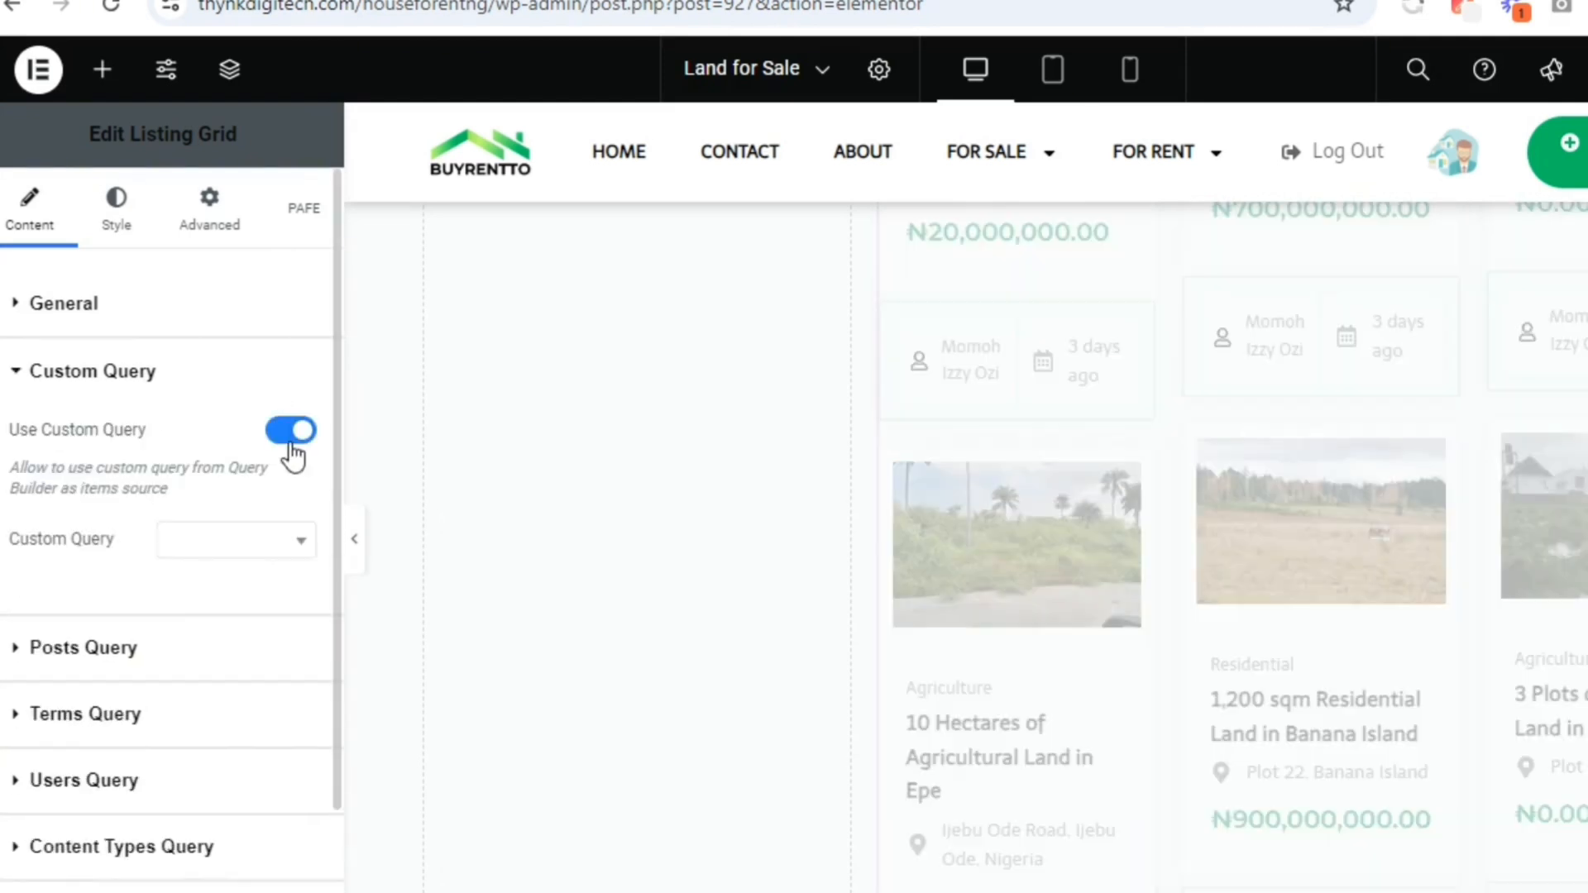
pyautogui.click(234, 539)
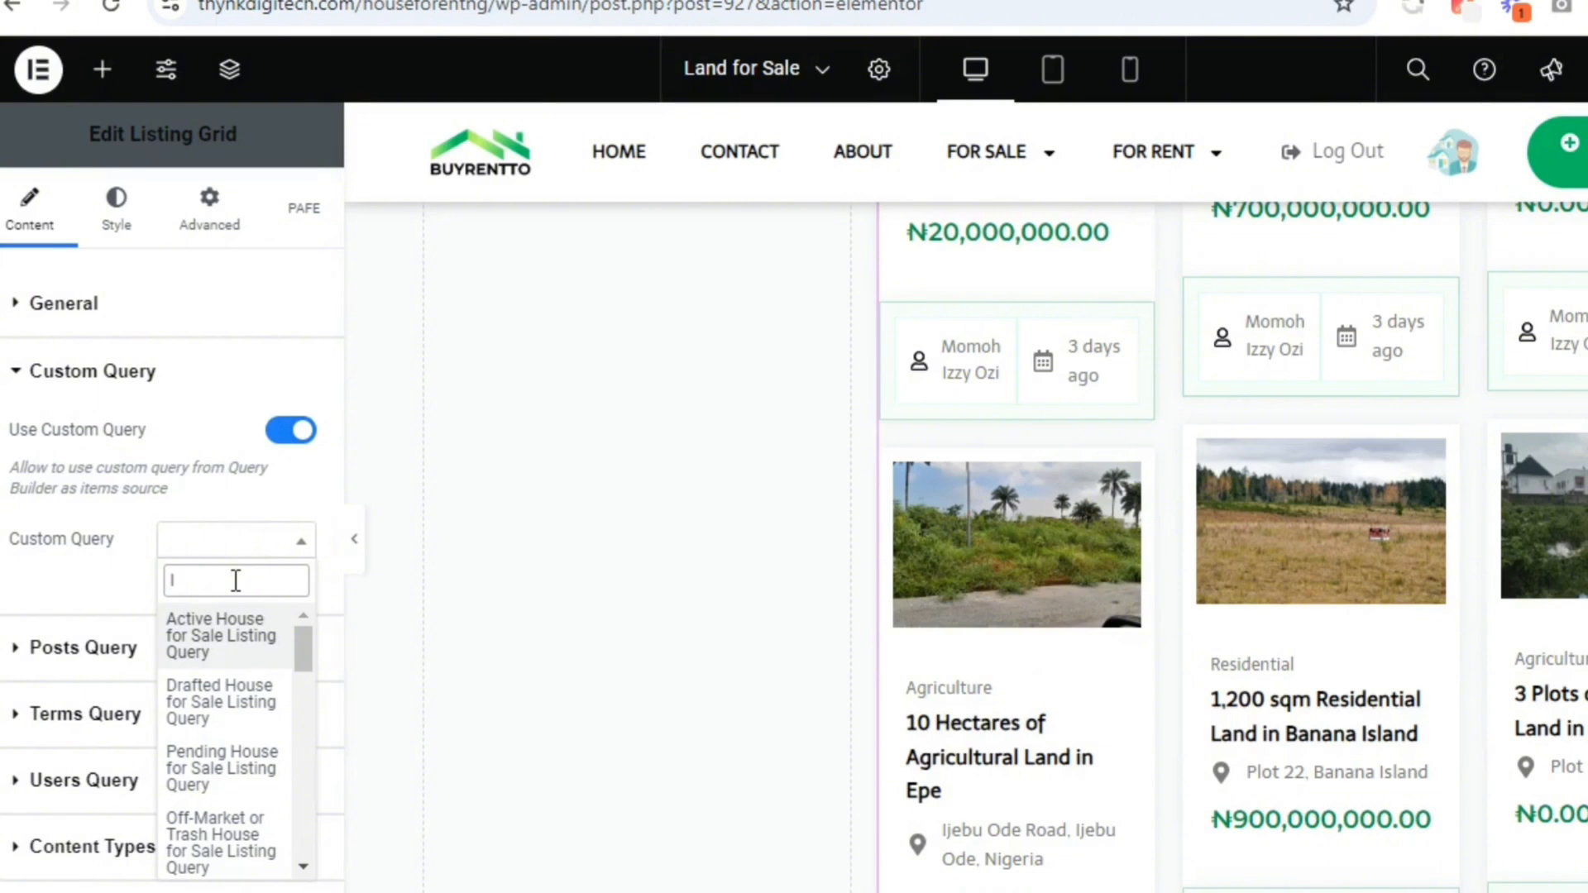
pyautogui.write('land')
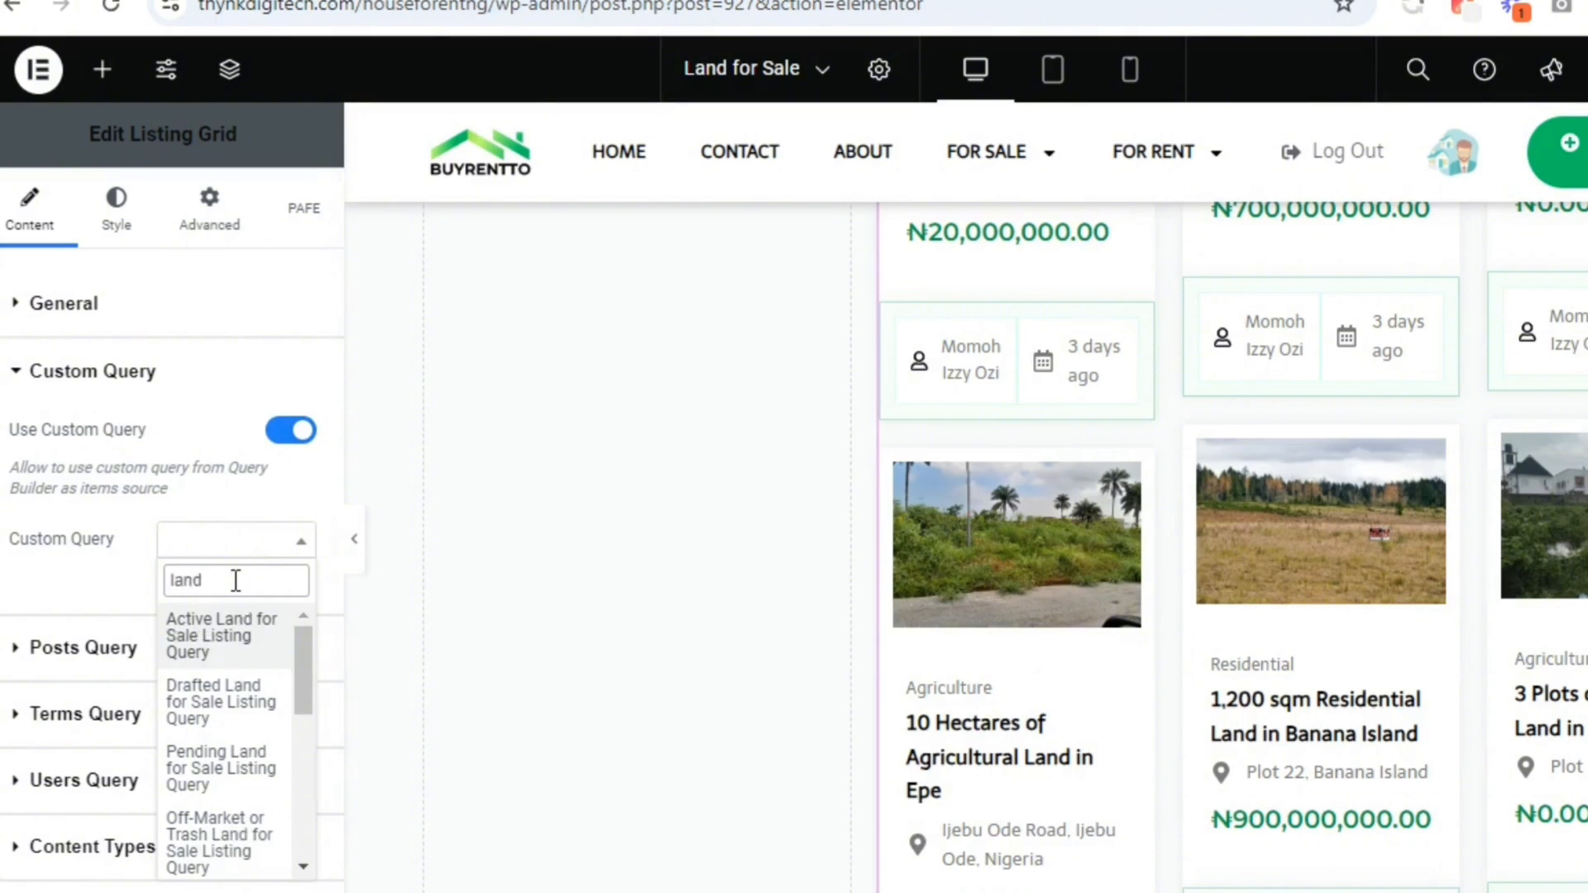
pyautogui.moveTo(303, 662); pyautogui.dragTo(302, 828)
pyautogui.click(238, 857)
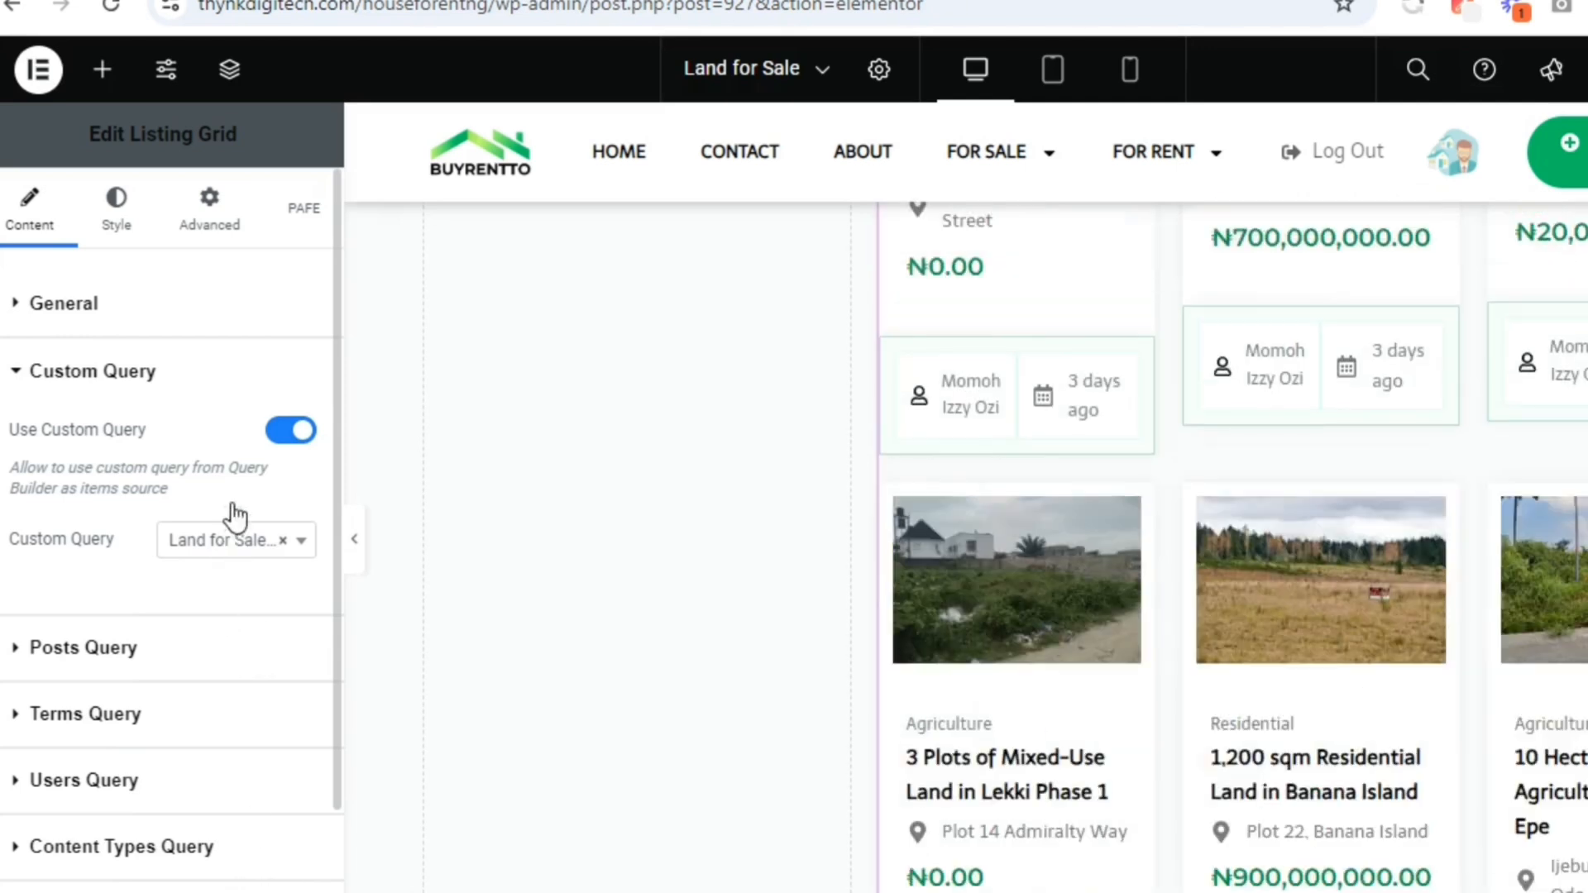
# Paste land-for-sale as the Listing Grid's CSS ID
pyautogui.click(237, 242)
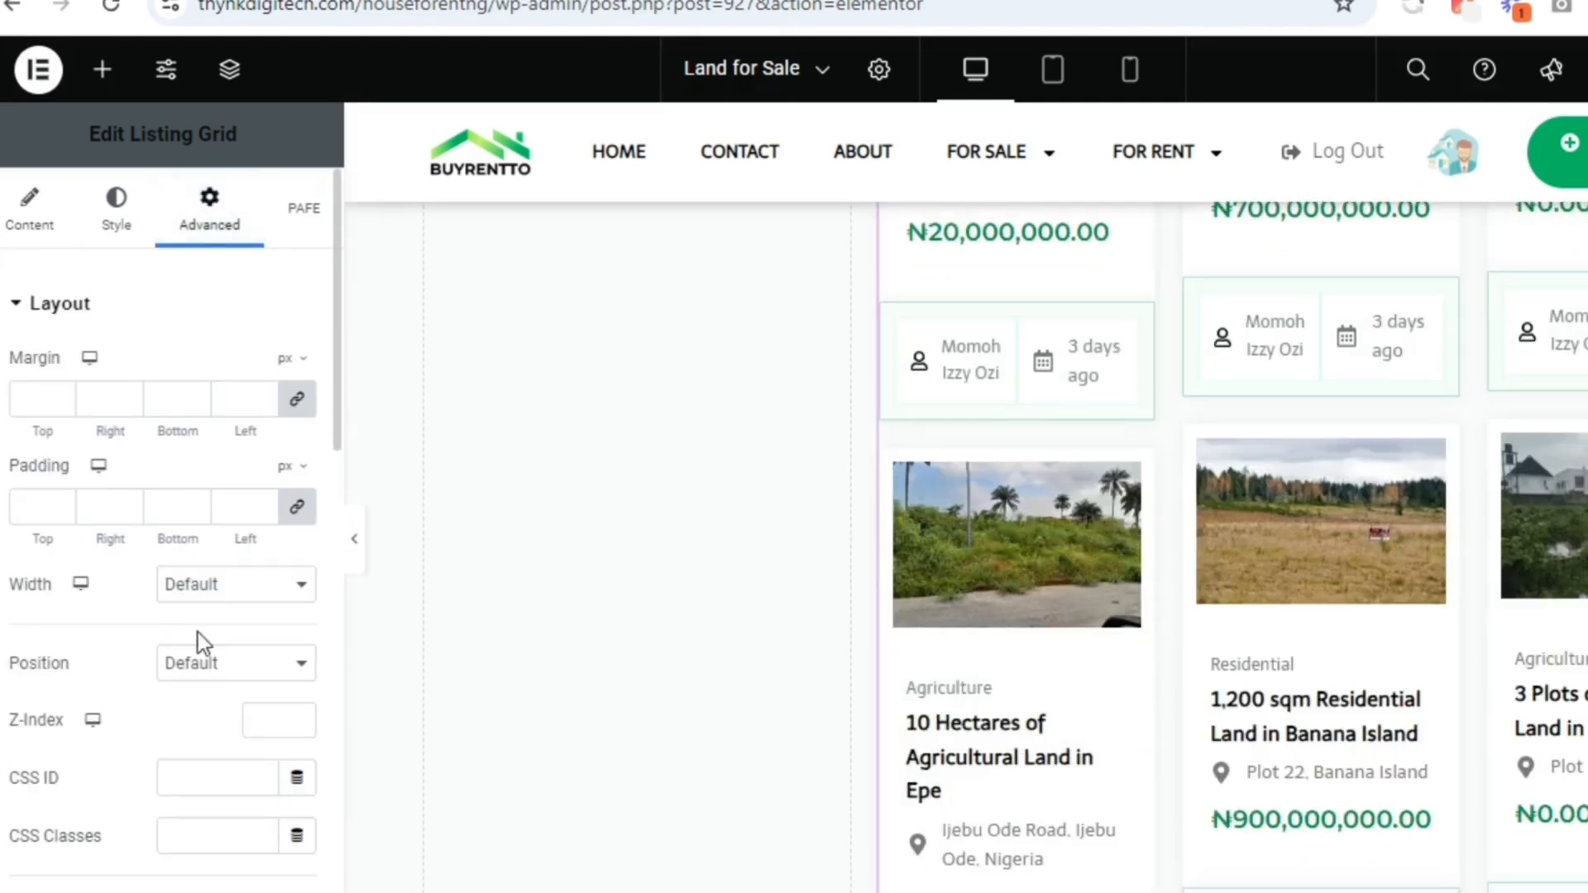
pyautogui.click(198, 761)
pyautogui.rightClick(199, 761)
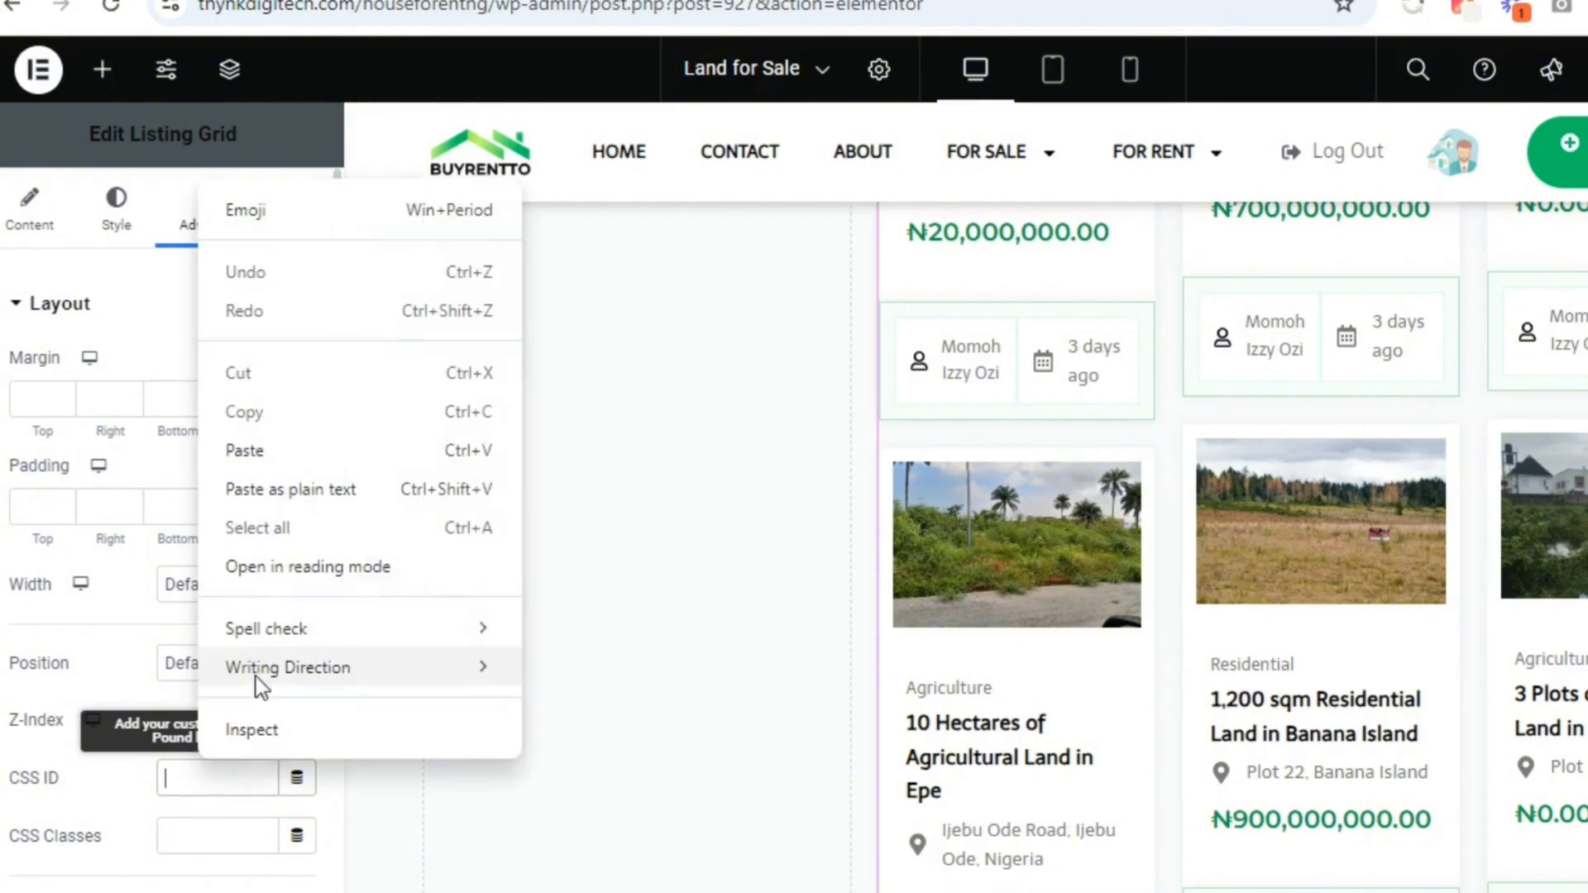
pyautogui.click(316, 503)
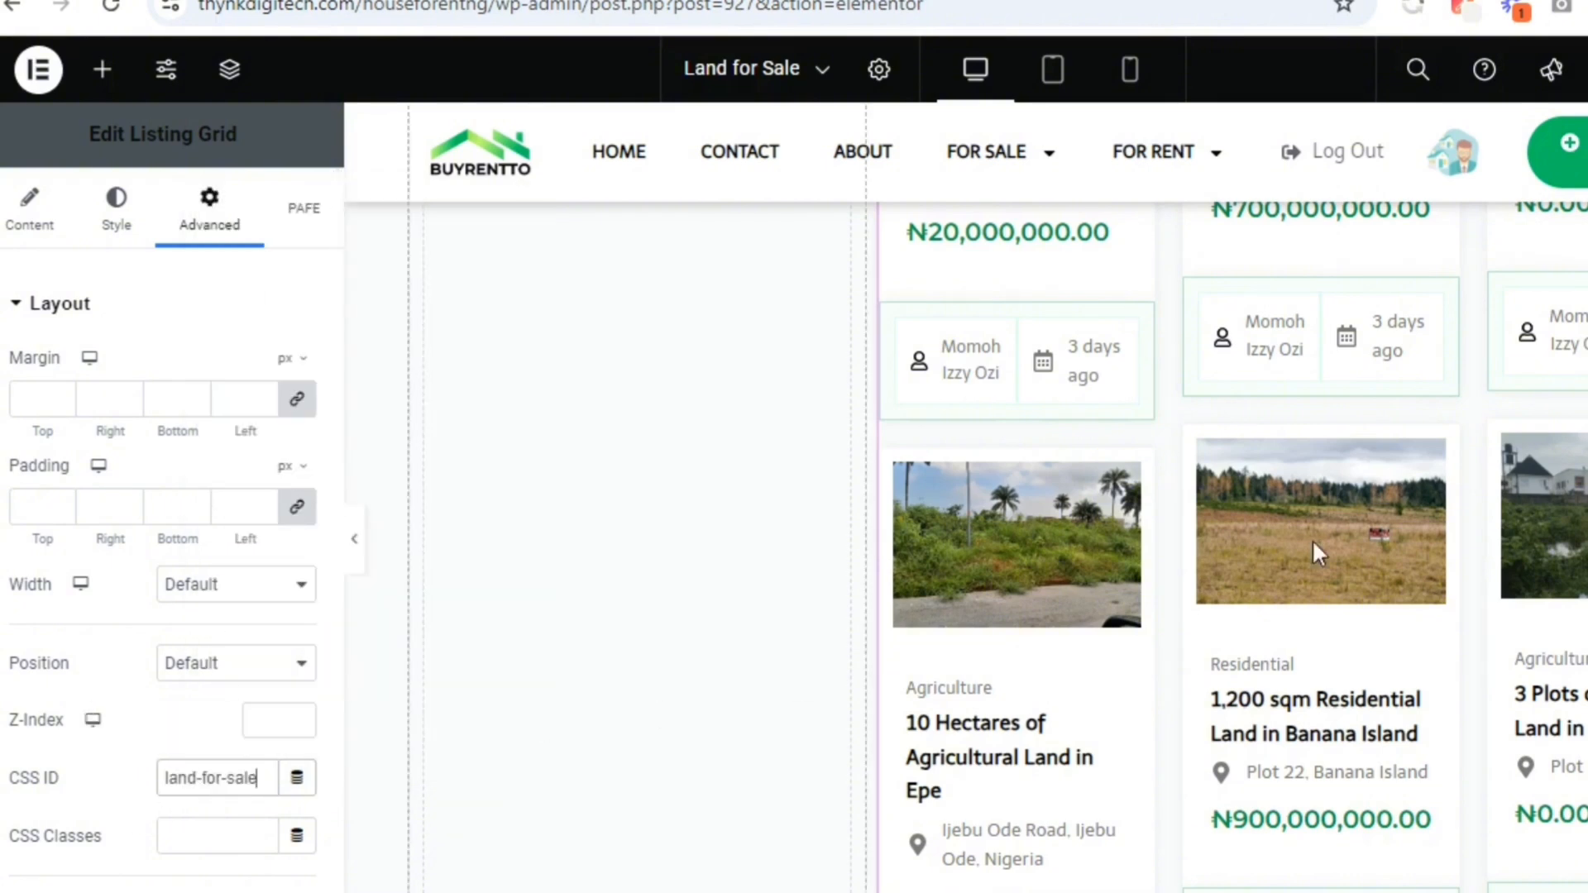
# Publish the Land for Sale page and open a preview of its changes
pyautogui.scroll(15, 966, 546)
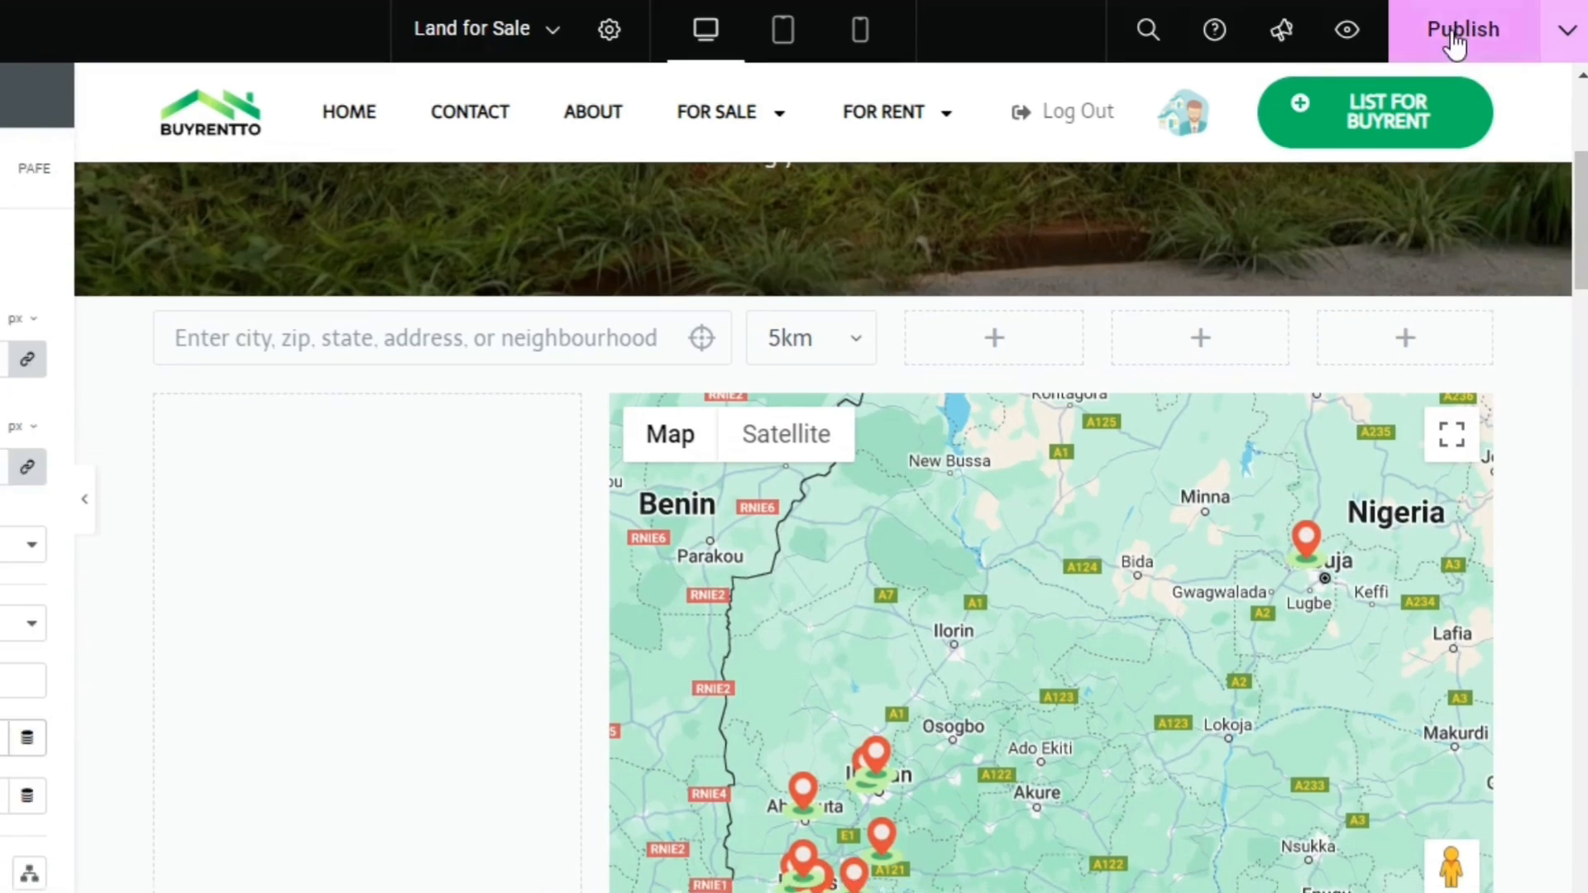
pyautogui.click(1453, 41)
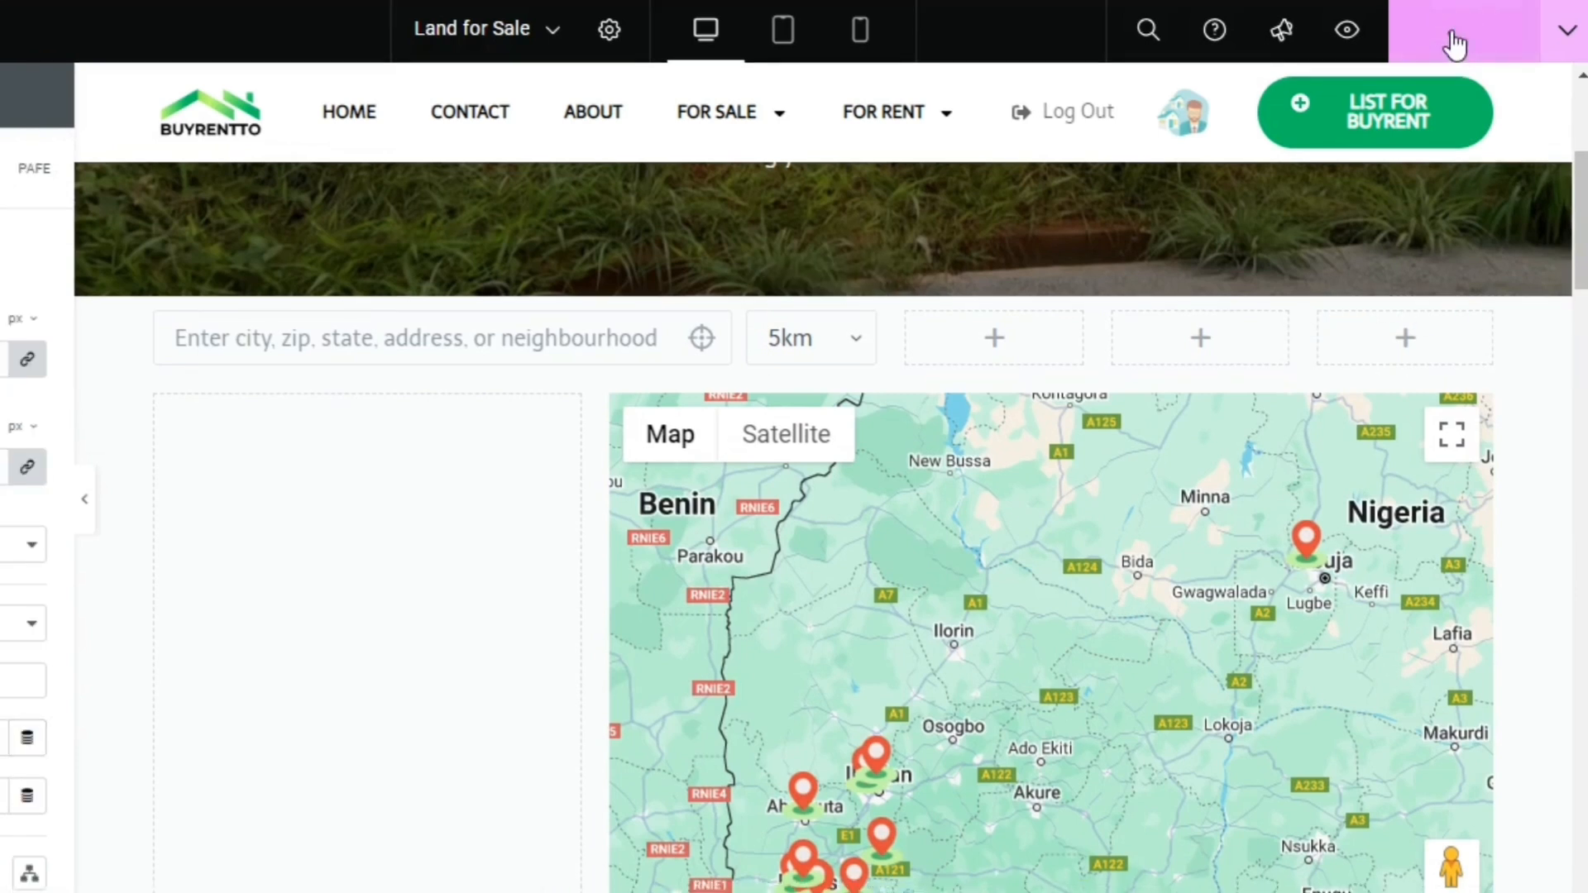
pyautogui.click(1344, 42)
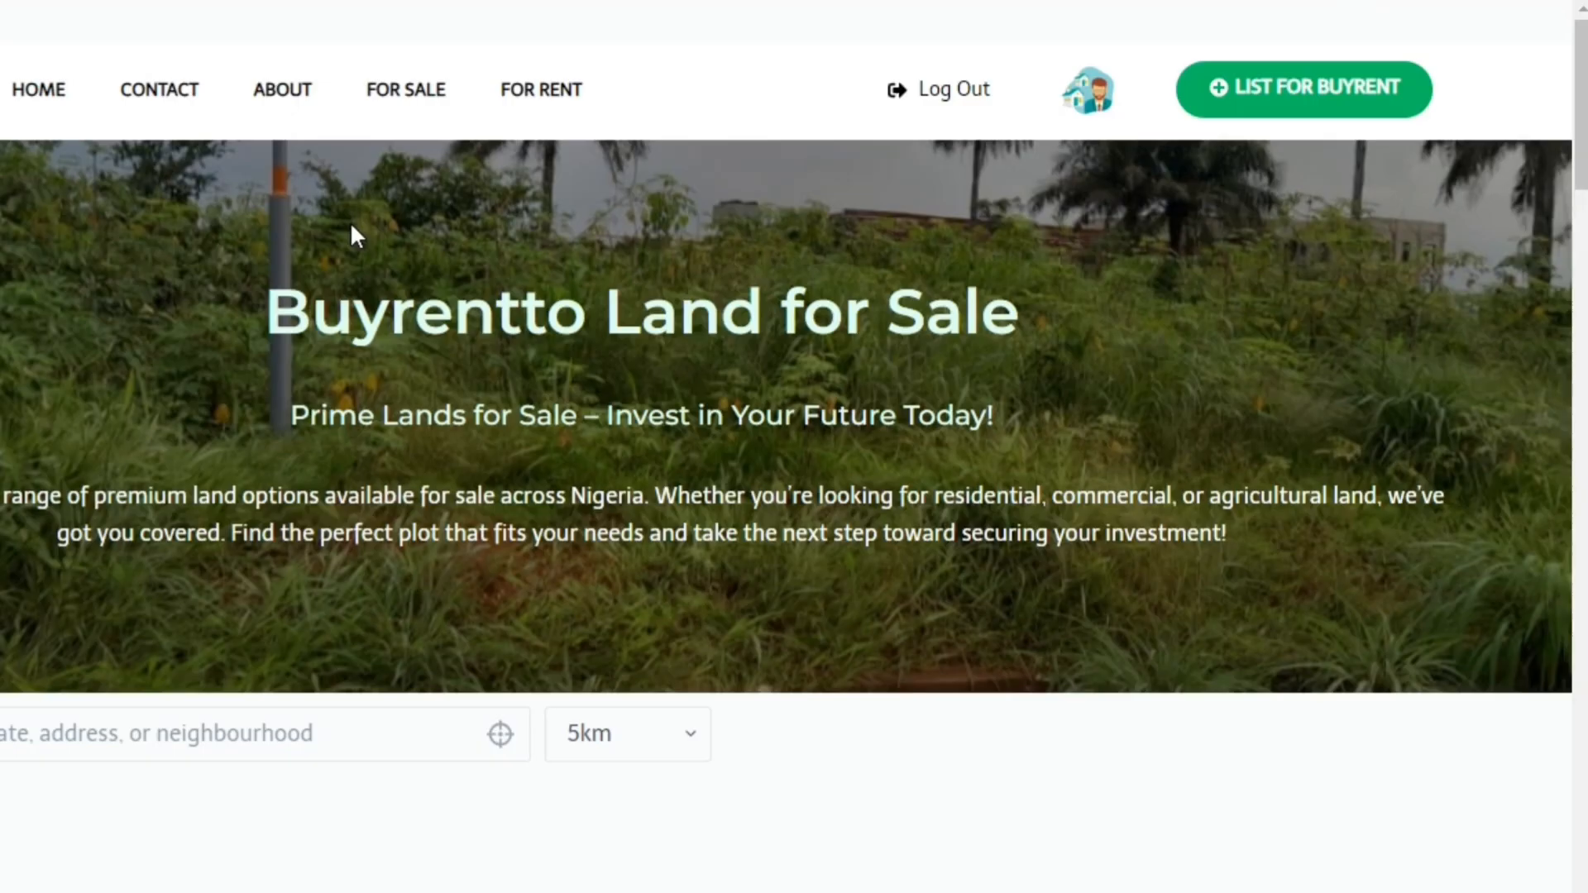
# Search the previewed page for the location Lagos, Nigeria and check the map and listing grid results
pyautogui.scroll(-5, 1433, 325)
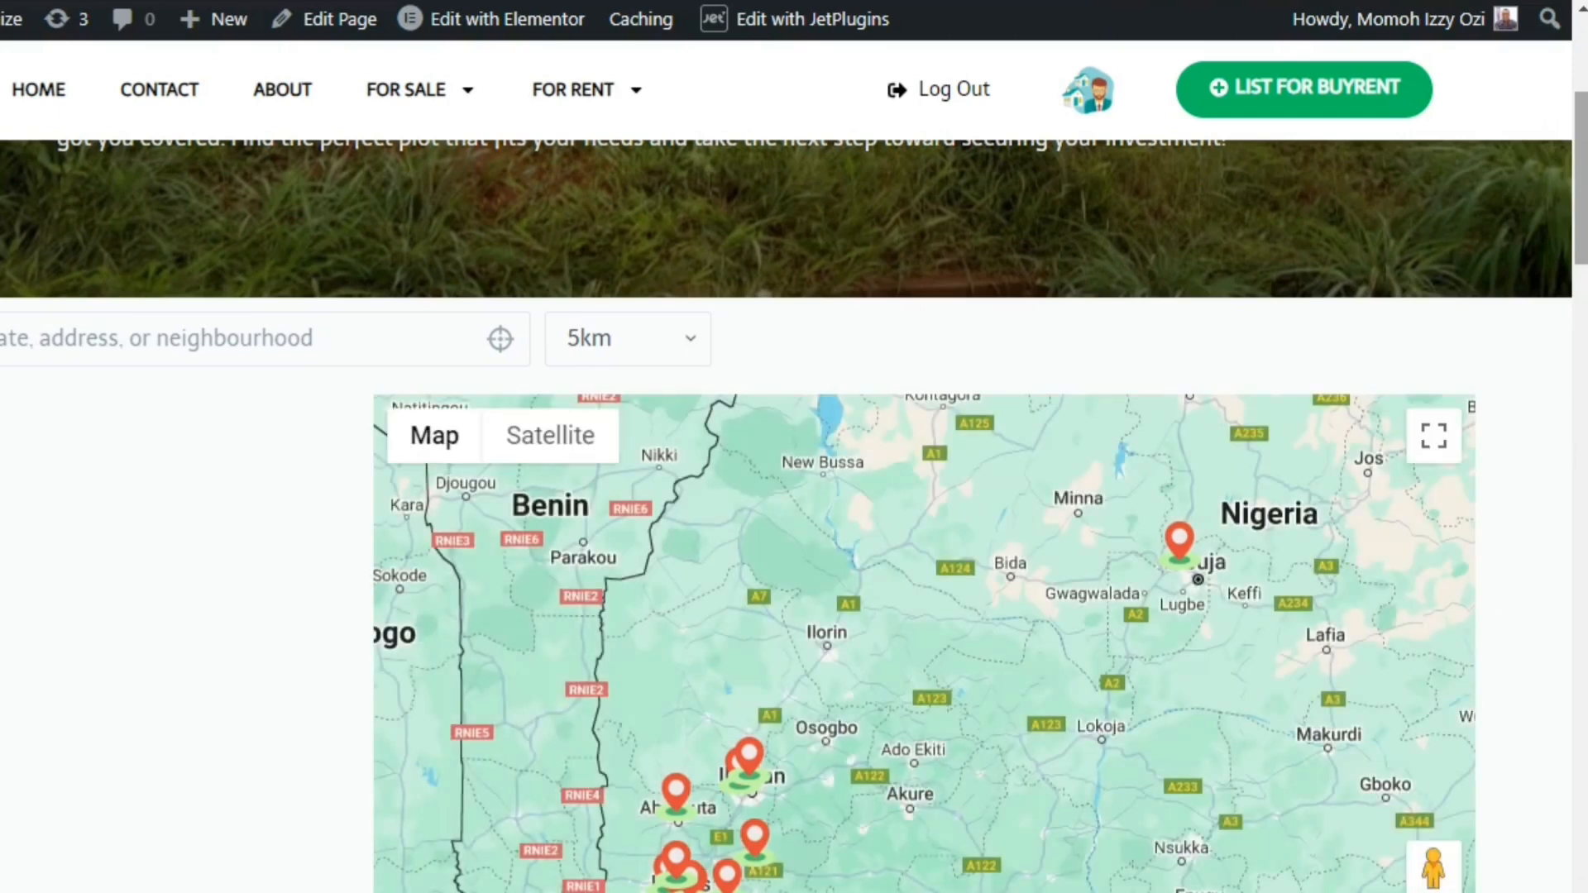
pyautogui.moveTo(1580, 192)
pyautogui.mouseDown()
pyautogui.moveTo(1580, 137)
pyautogui.moveTo(1581, 202)
pyautogui.mouseUp()
pyautogui.click(498, 323)
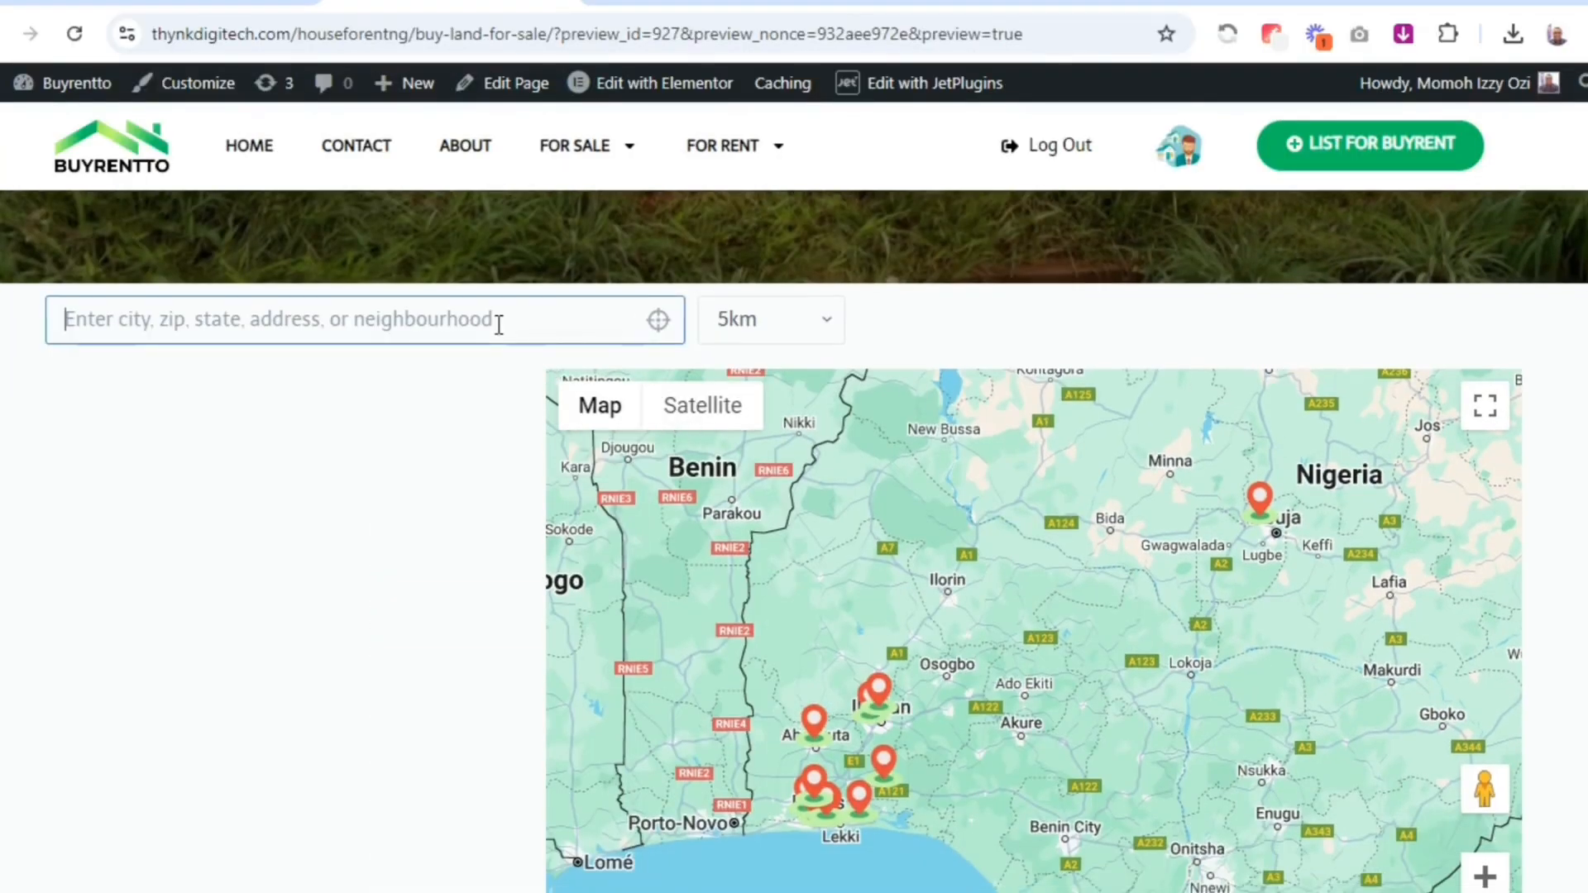
pyautogui.write('la')
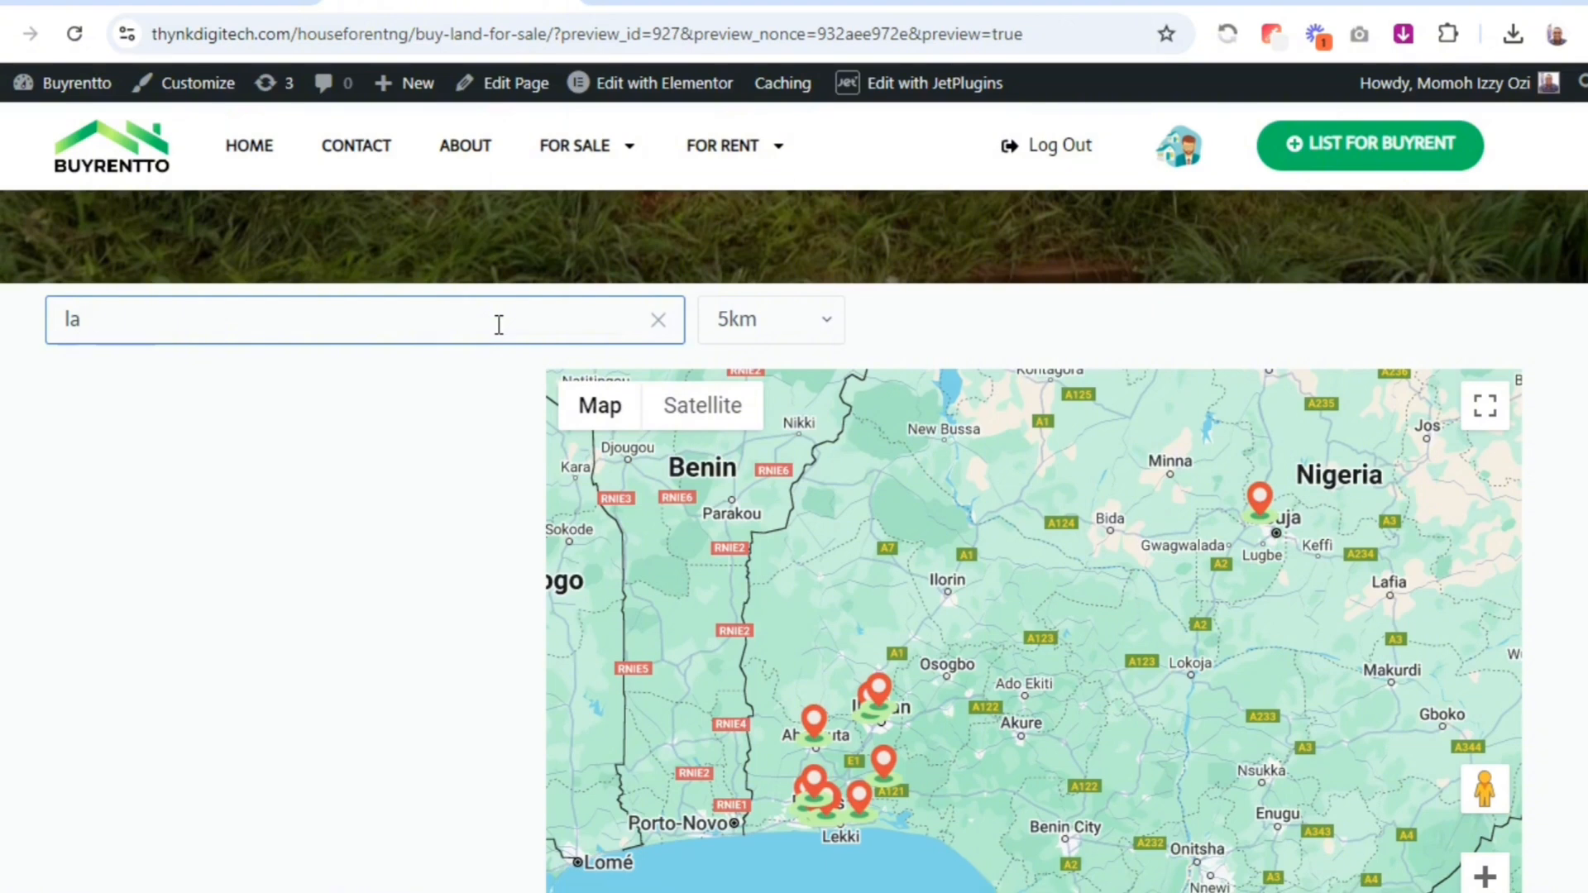
pyautogui.write('go')
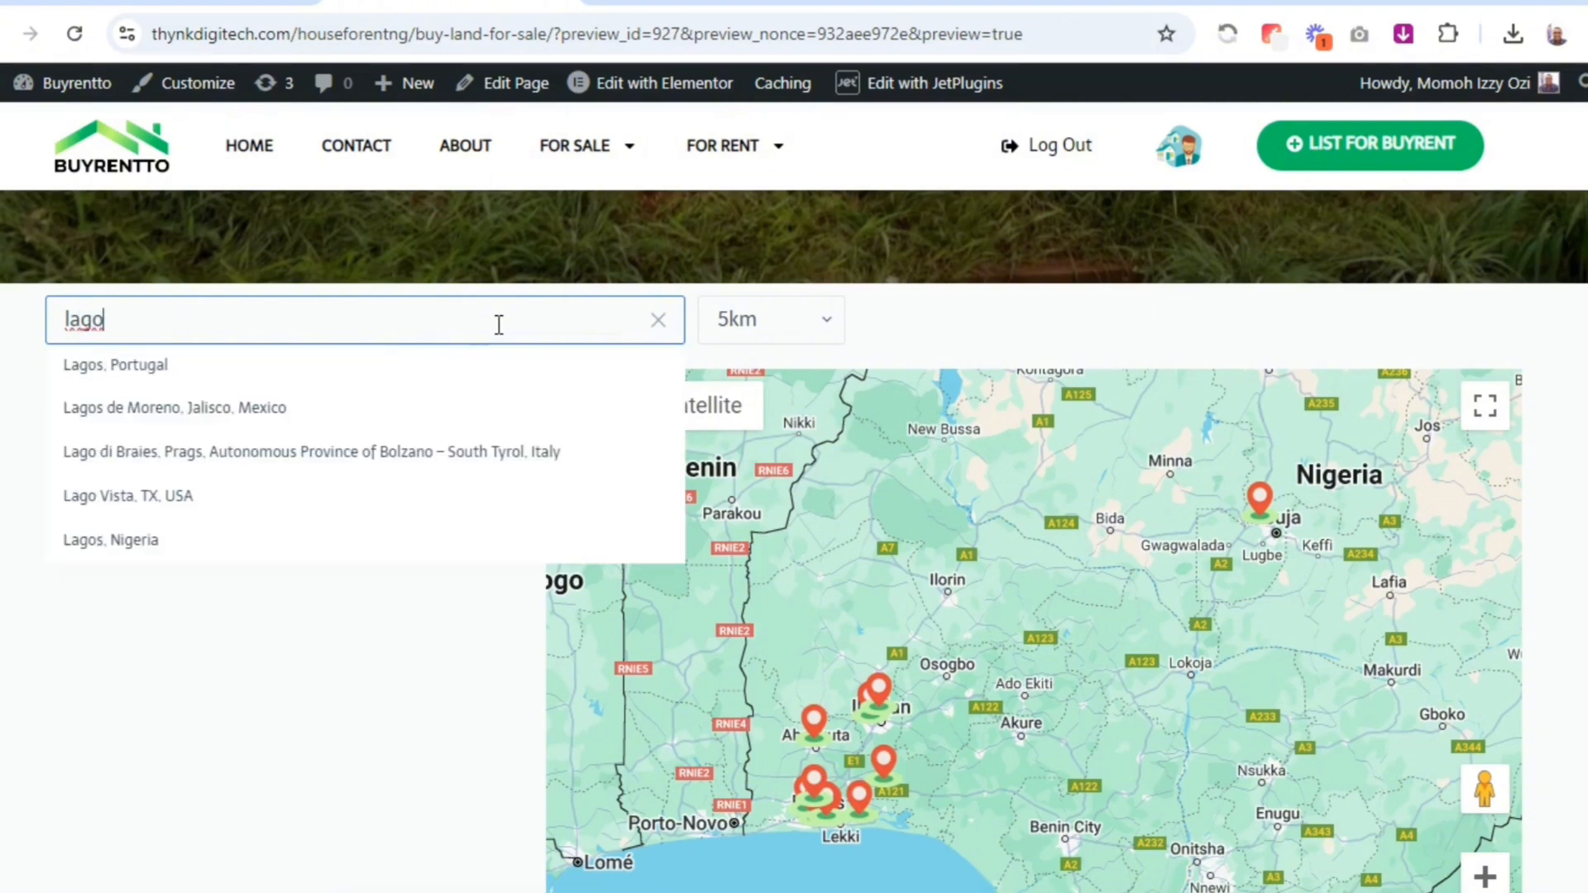
pyautogui.click(173, 543)
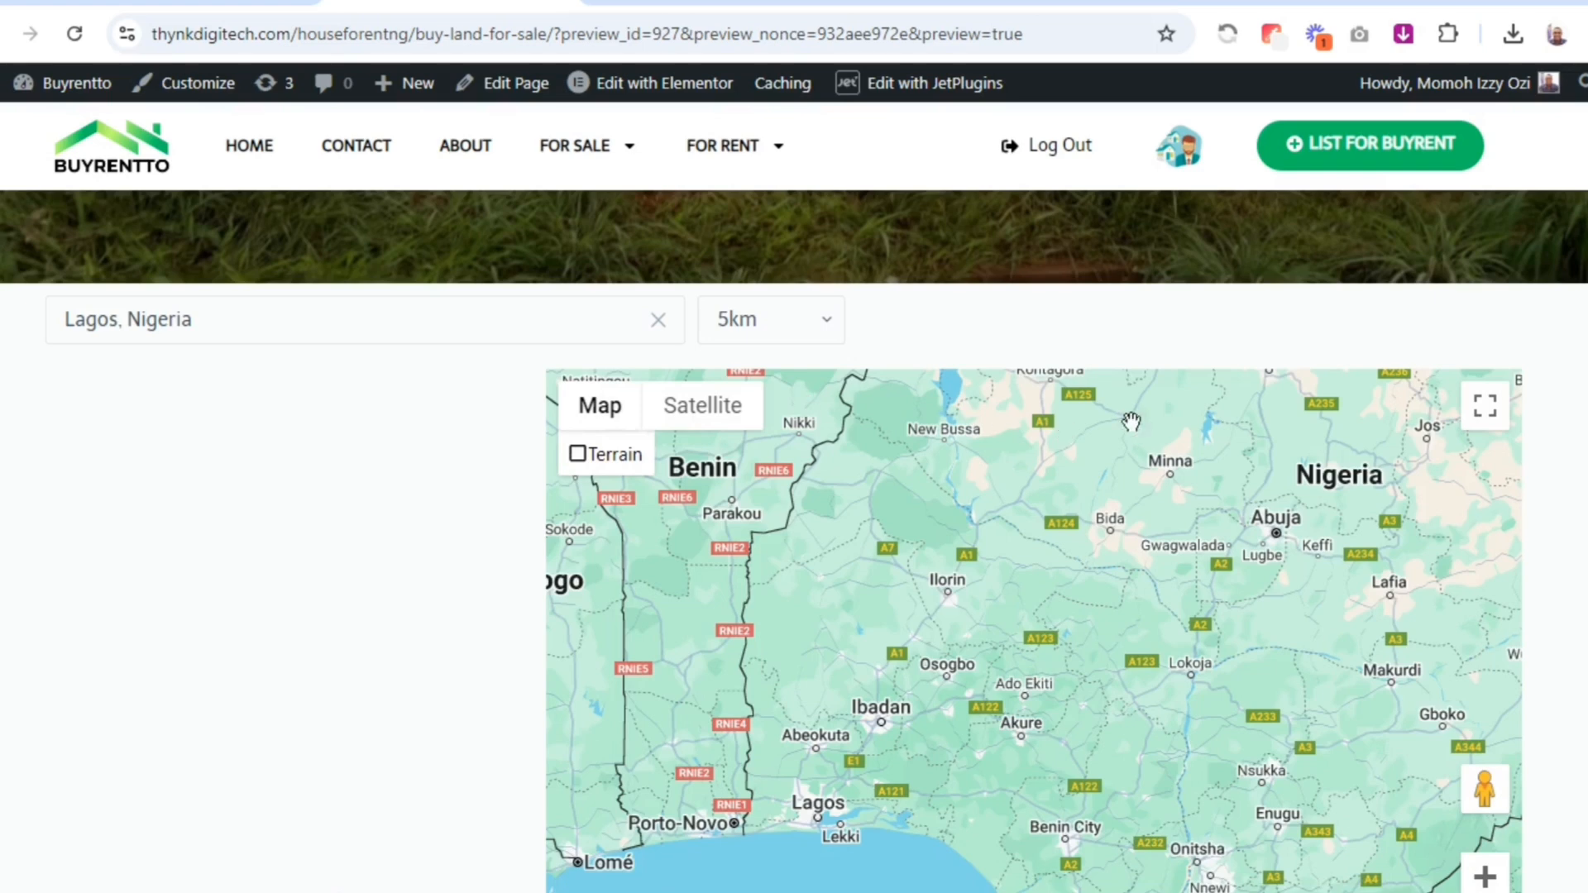
pyautogui.scroll(-4, 1132, 421)
pyautogui.scroll(2, 1132, 422)
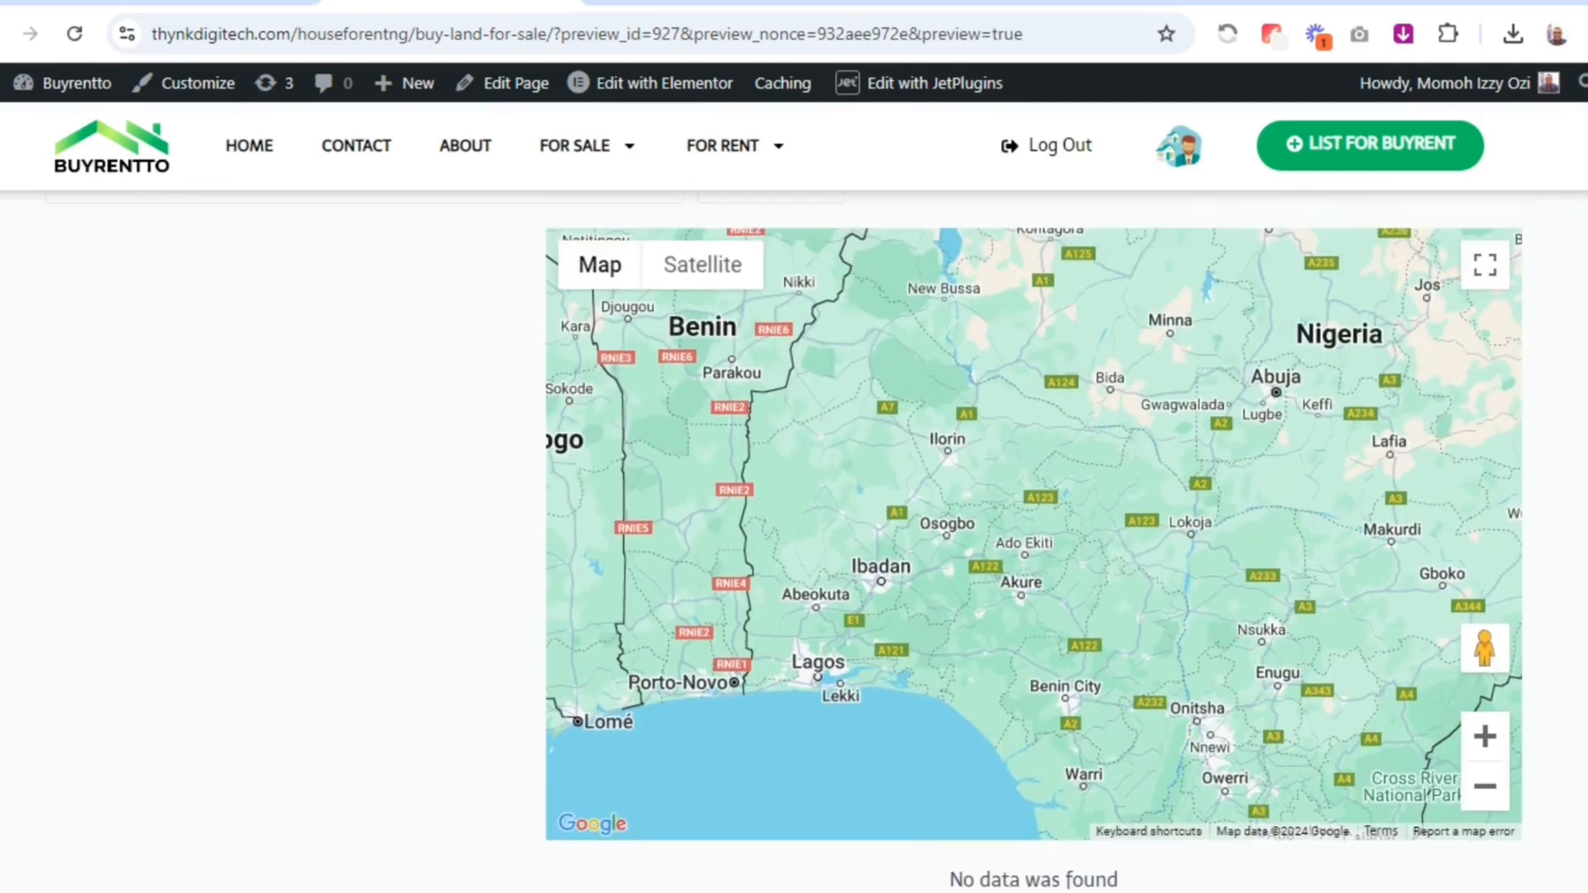
pyautogui.scroll(1, 1034, 538)
pyautogui.scroll(-2, 1034, 538)
pyautogui.scroll(2, 1034, 538)
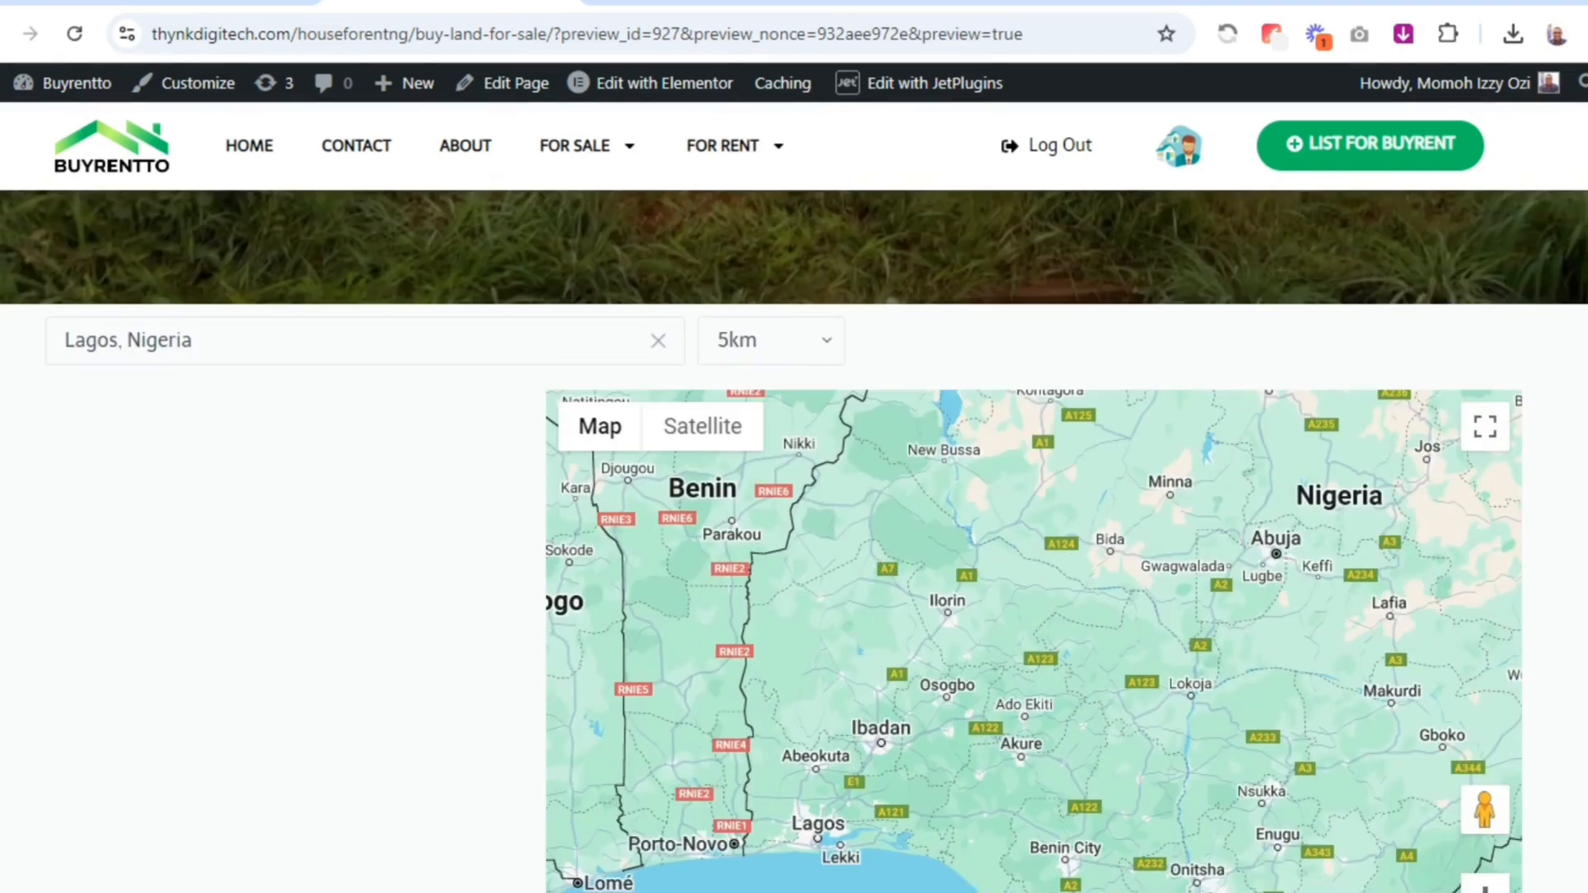
# Change the distance filter to 10km and examine the filtered map and listings
pyautogui.click(787, 340)
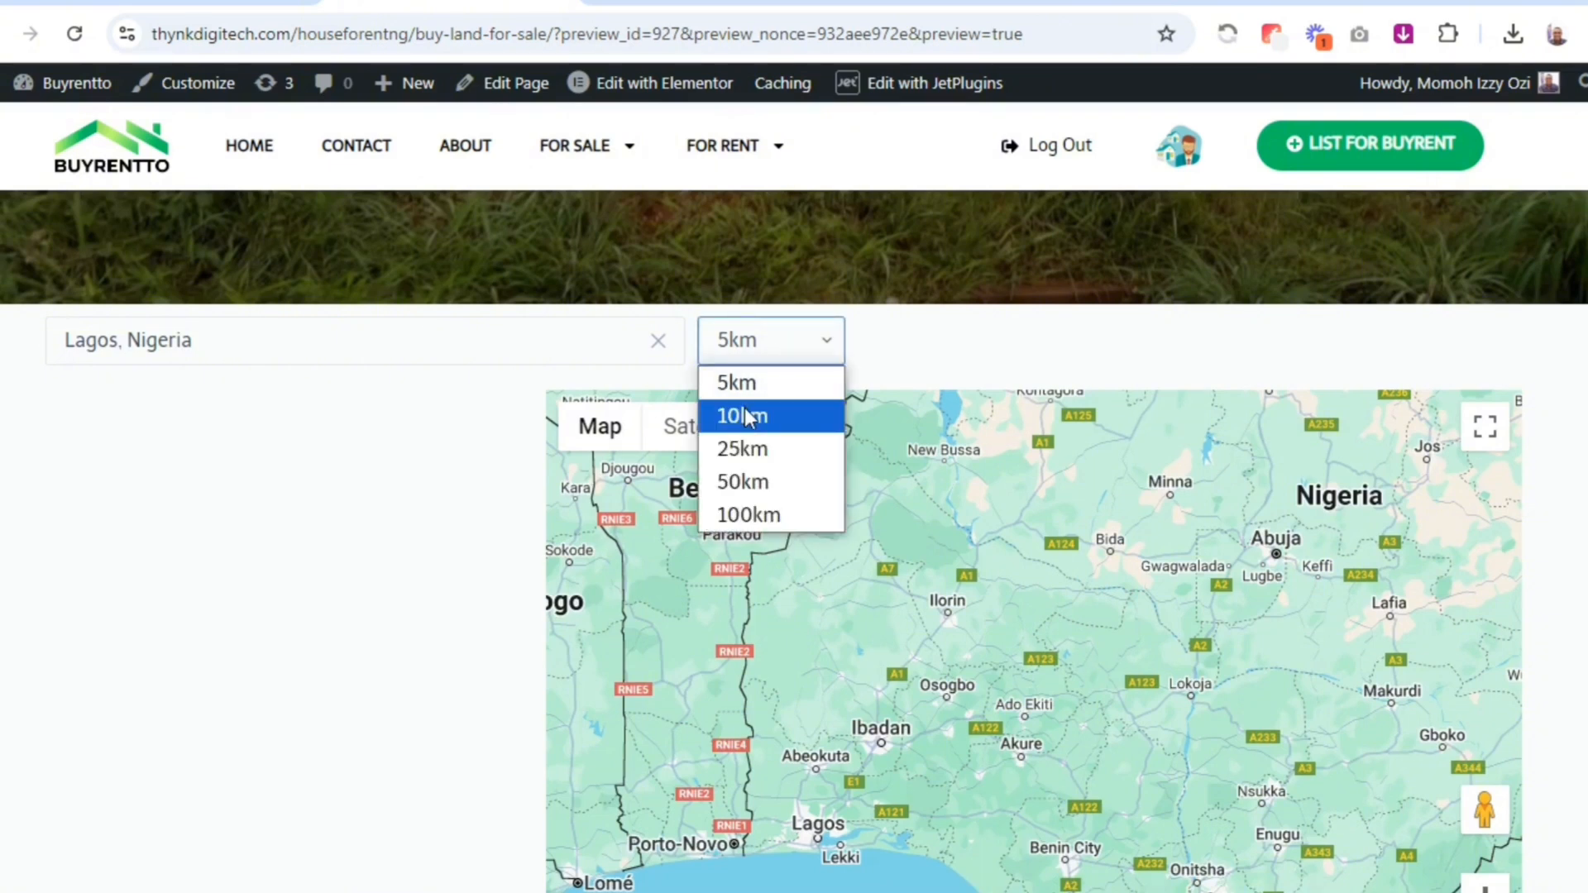
pyautogui.click(747, 416)
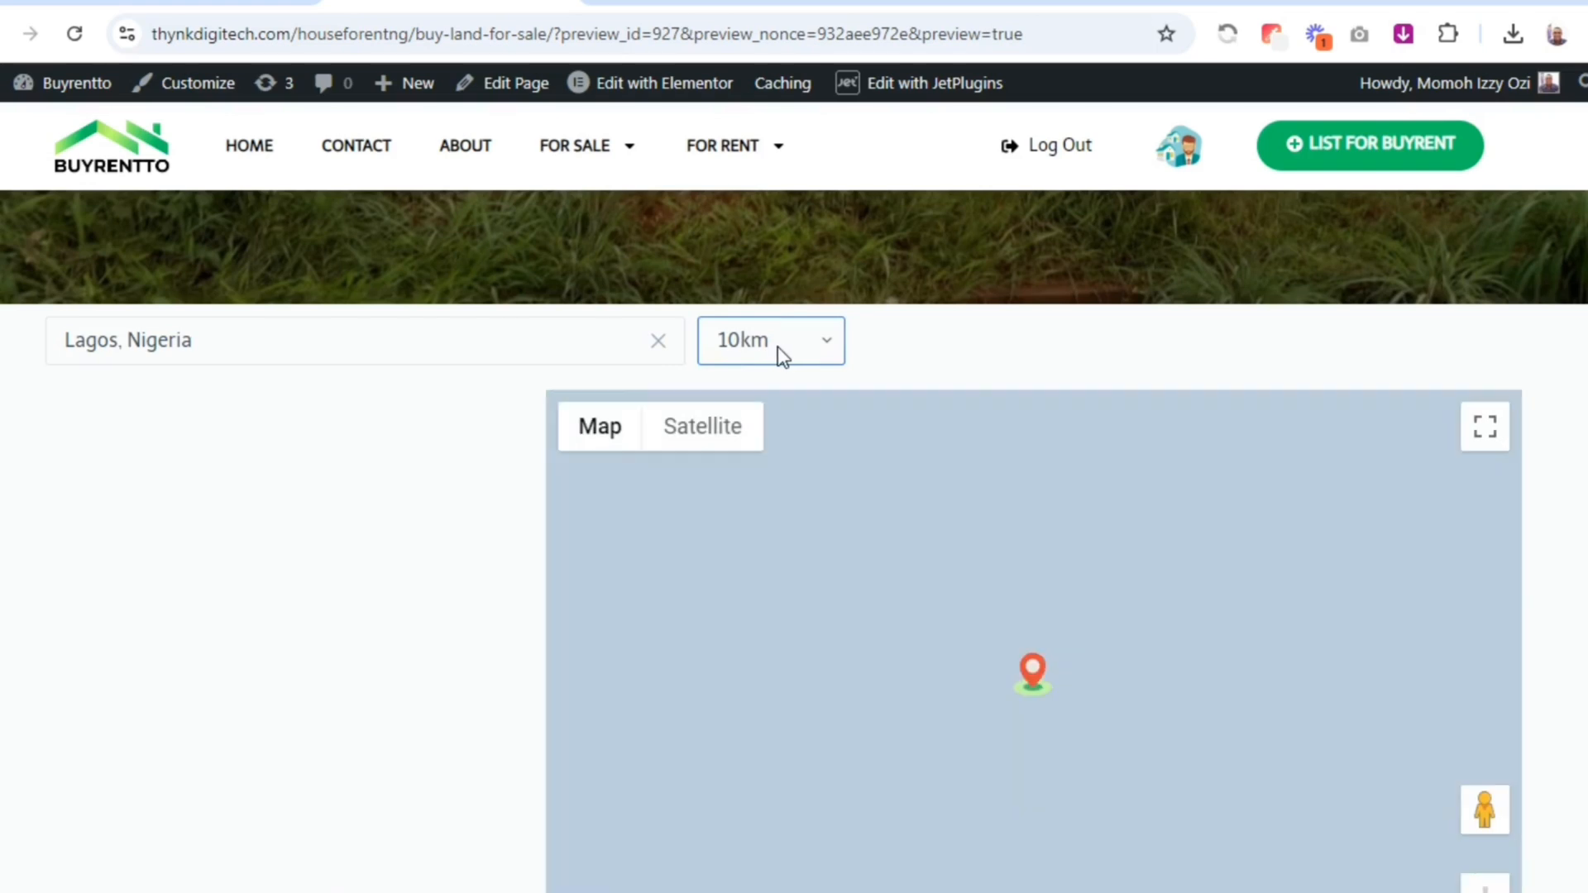
pyautogui.scroll(-8, 794, 579)
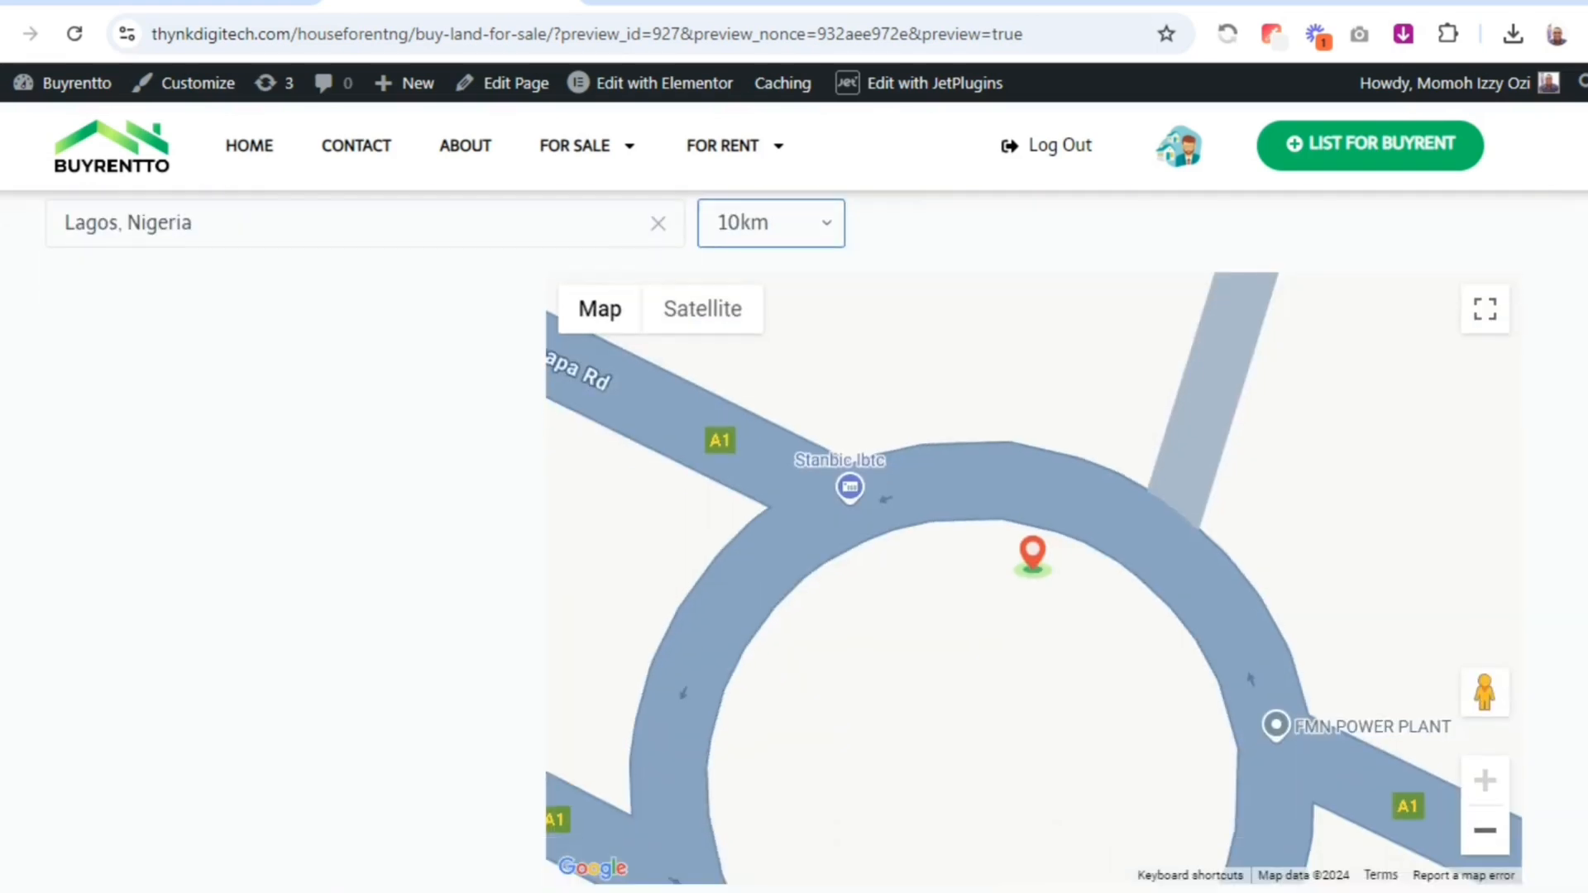
pyautogui.scroll(8, 1329, 486)
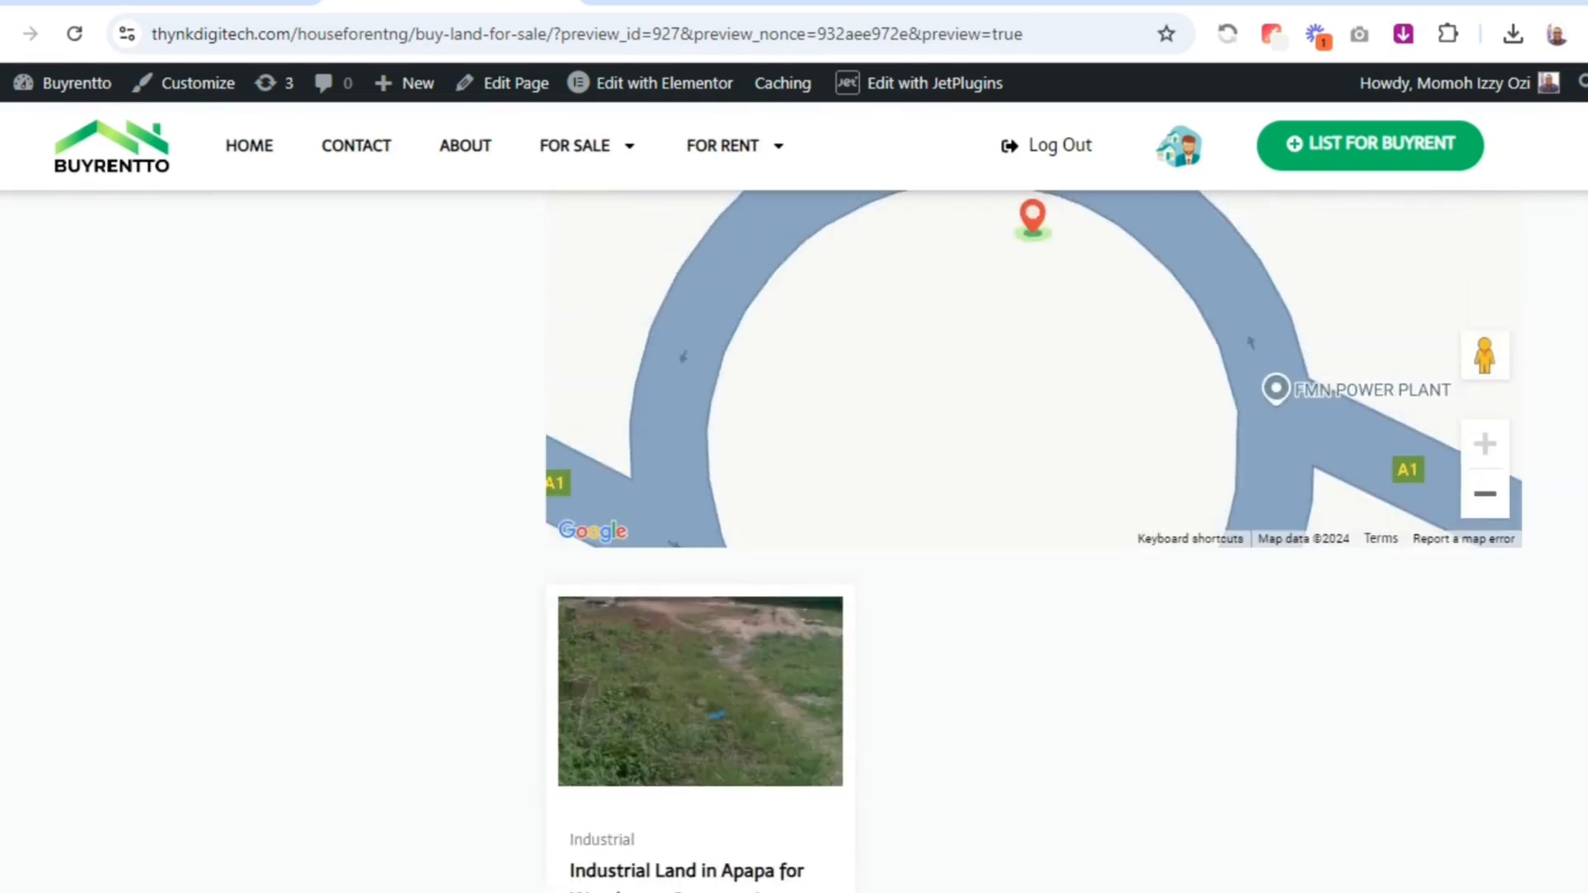
# Widen the distance filter to 50km and review the matching map markers and land listings
pyautogui.click(780, 326)
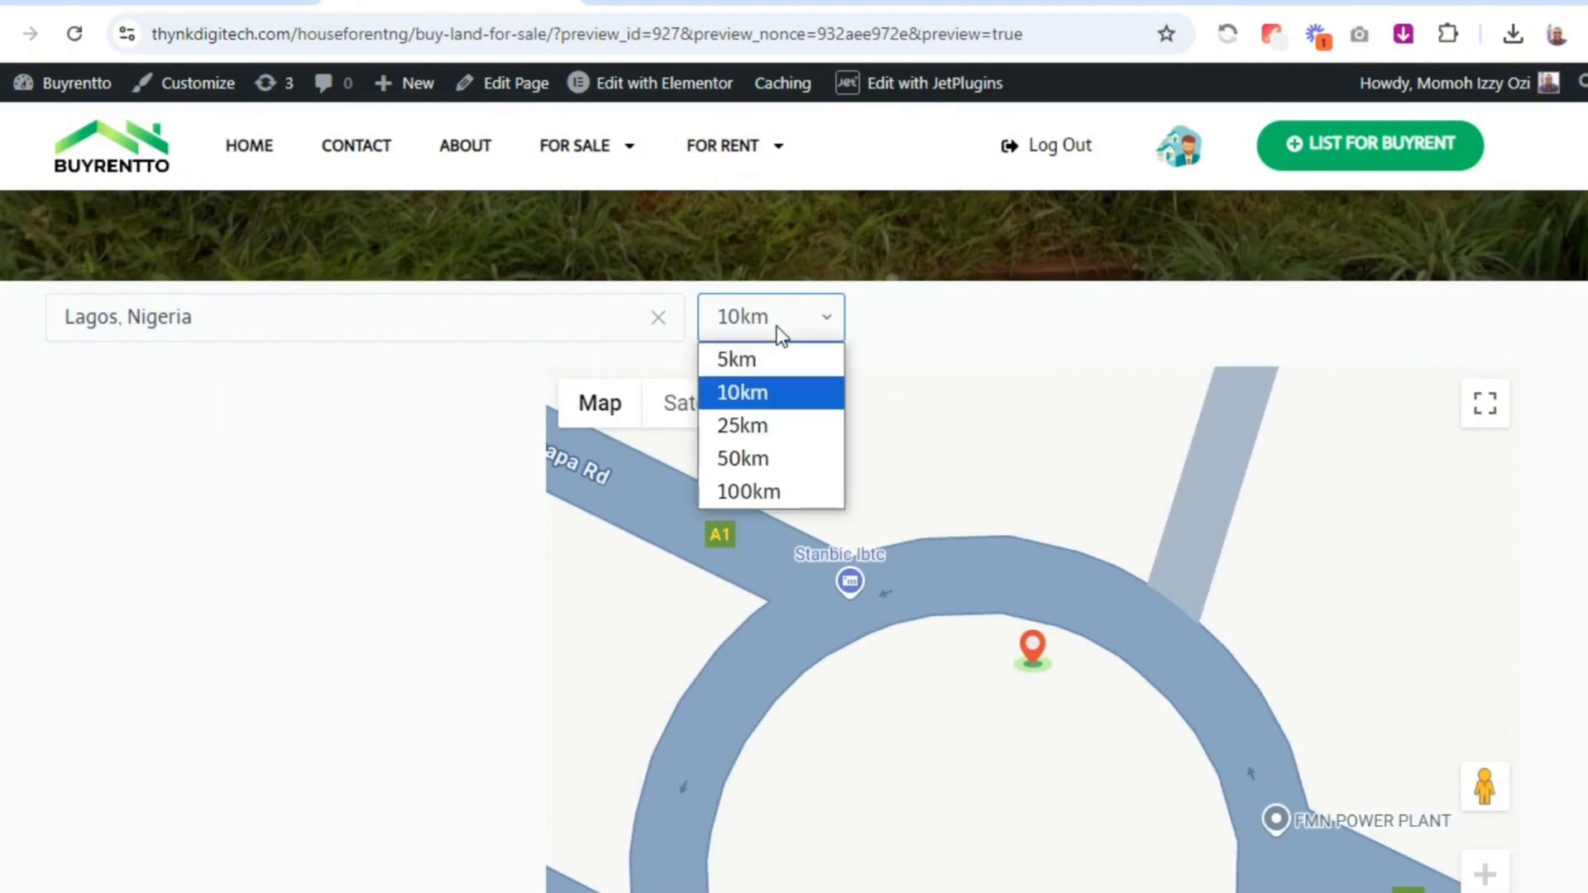
pyautogui.click(744, 454)
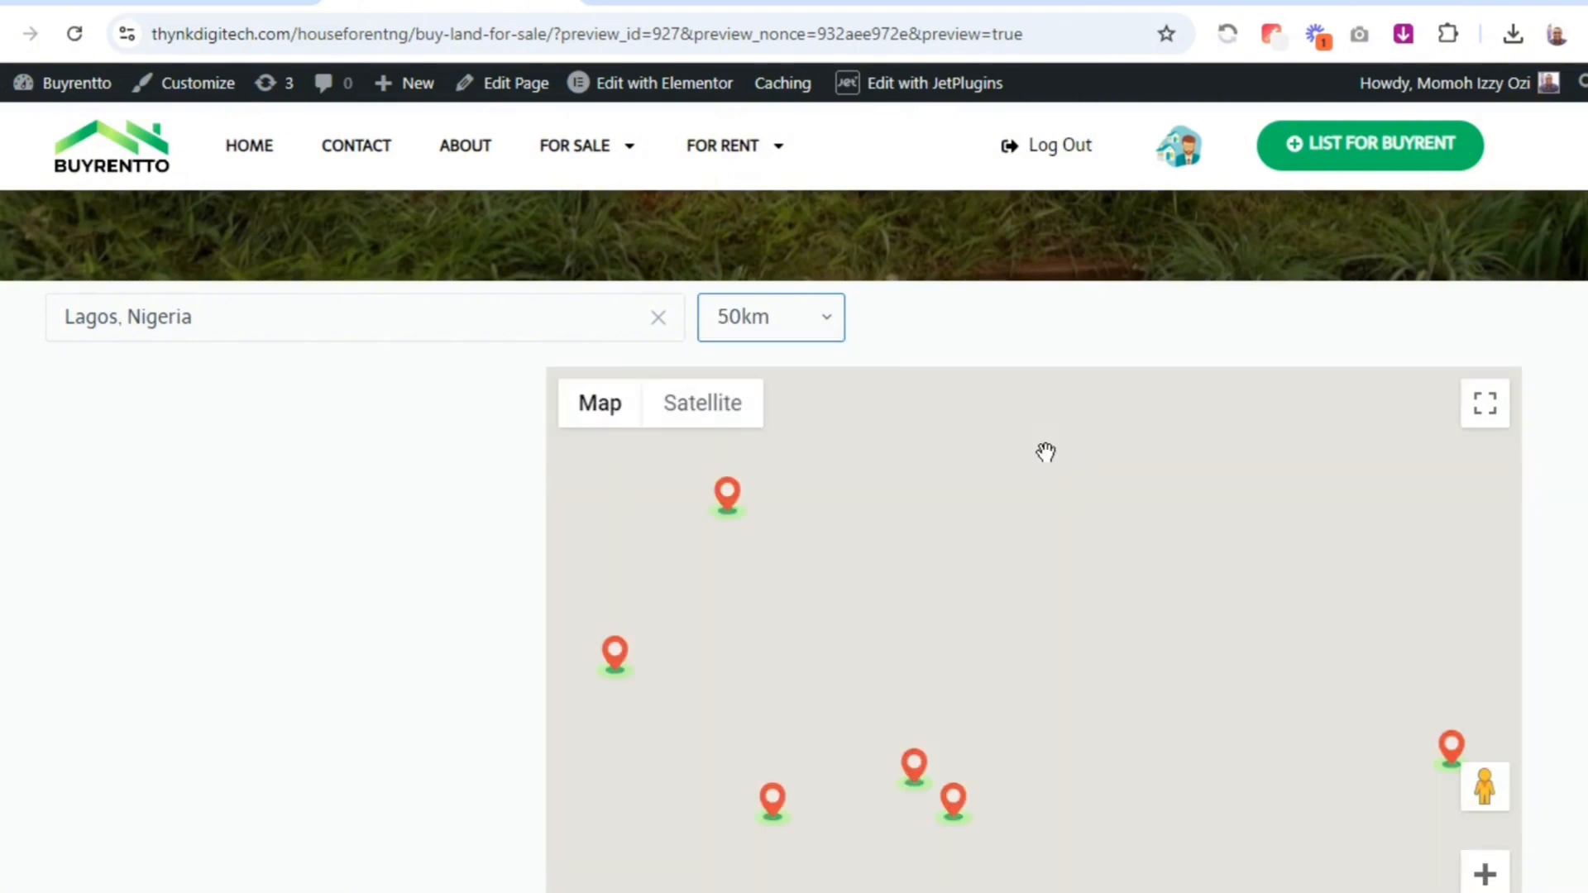
pyautogui.scroll(-14, 1034, 538)
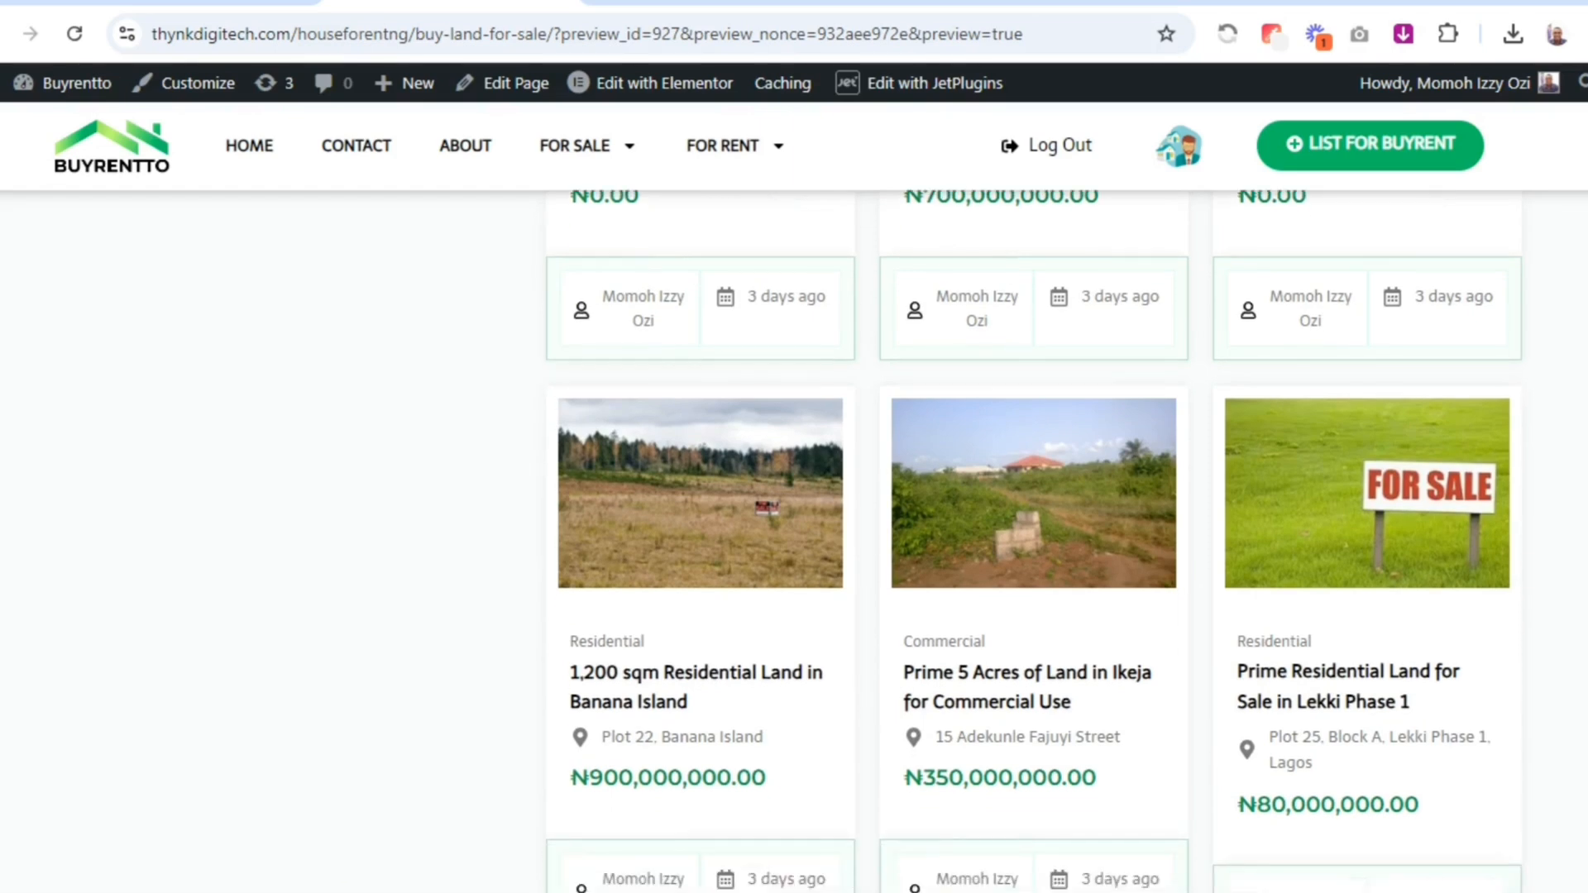
pyautogui.scroll(-5, 1034, 538)
pyautogui.scroll(15, 1034, 538)
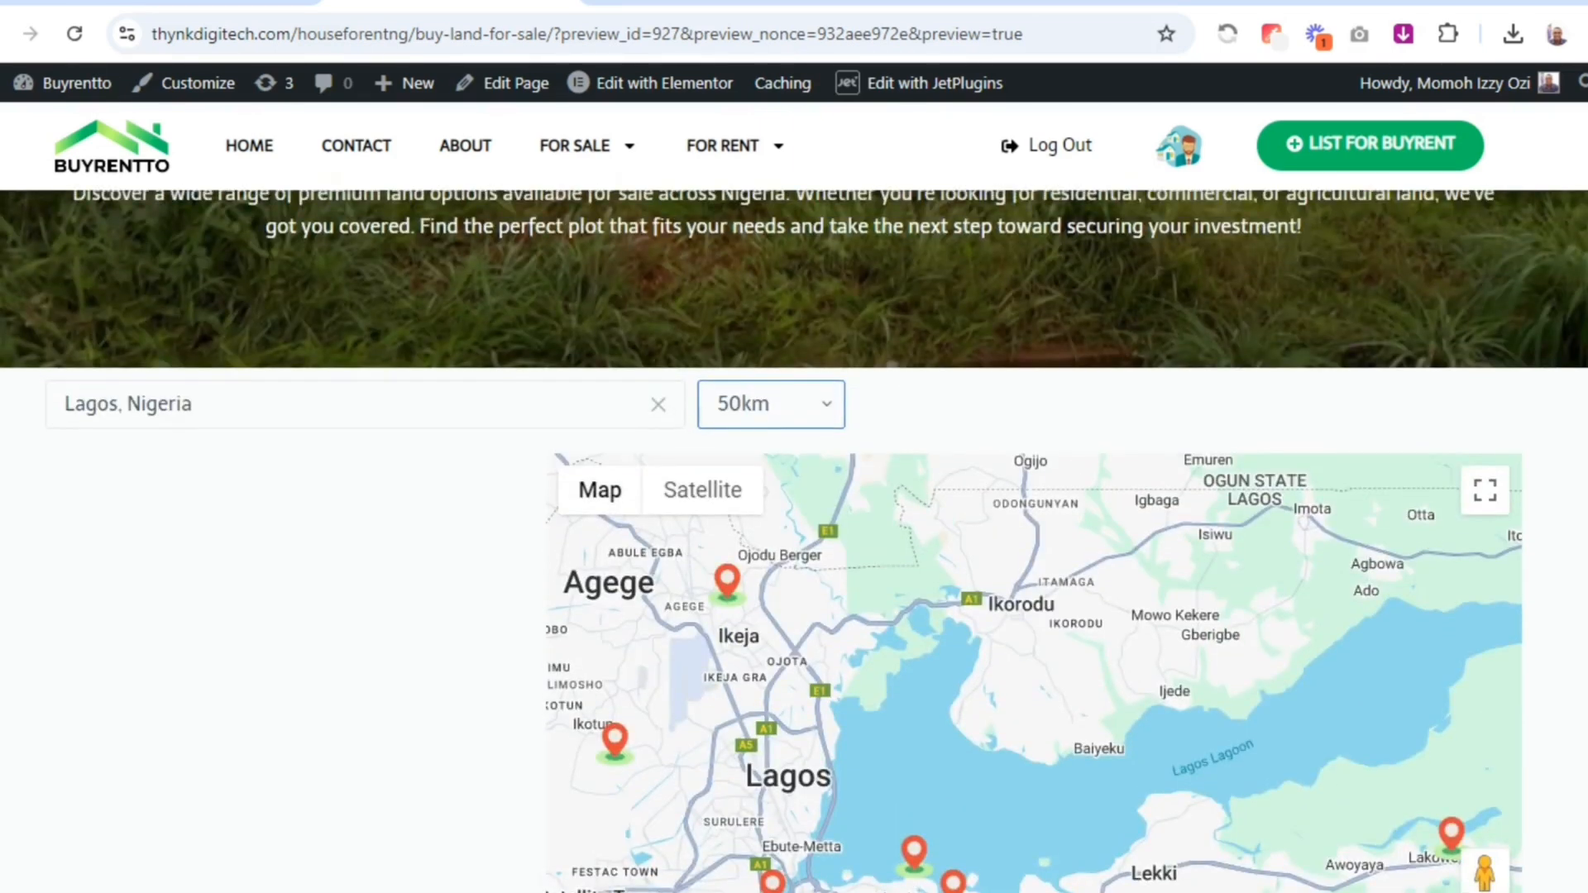
# Return to the Elementor editor and insert a two-column inner section directly above the map
pyautogui.click(188, 3)
pyautogui.moveTo(840, 441)
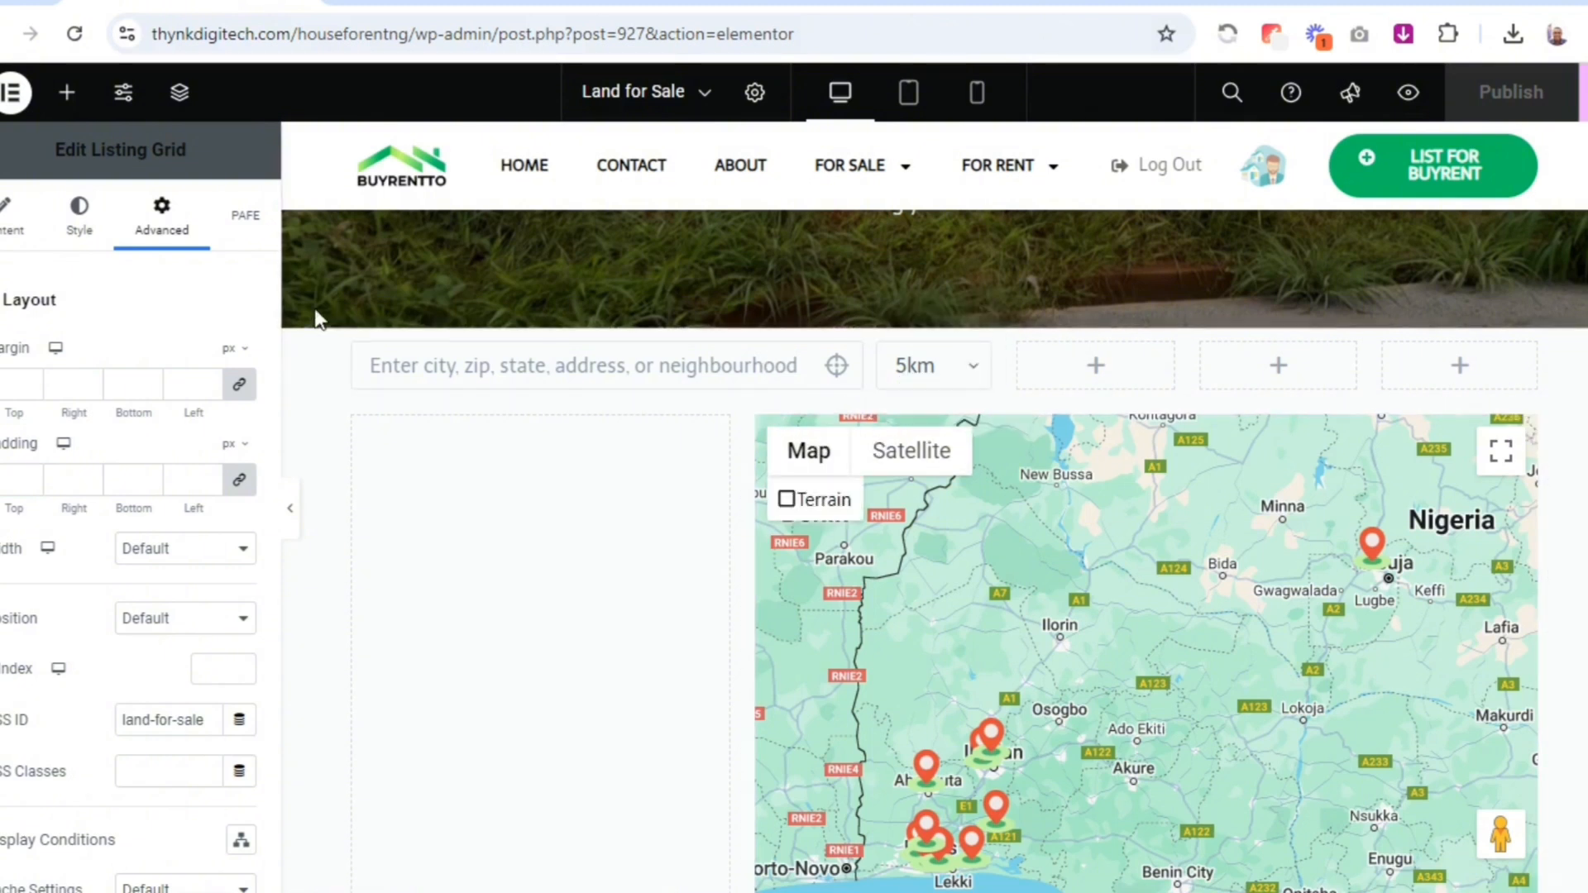
pyautogui.click(67, 92)
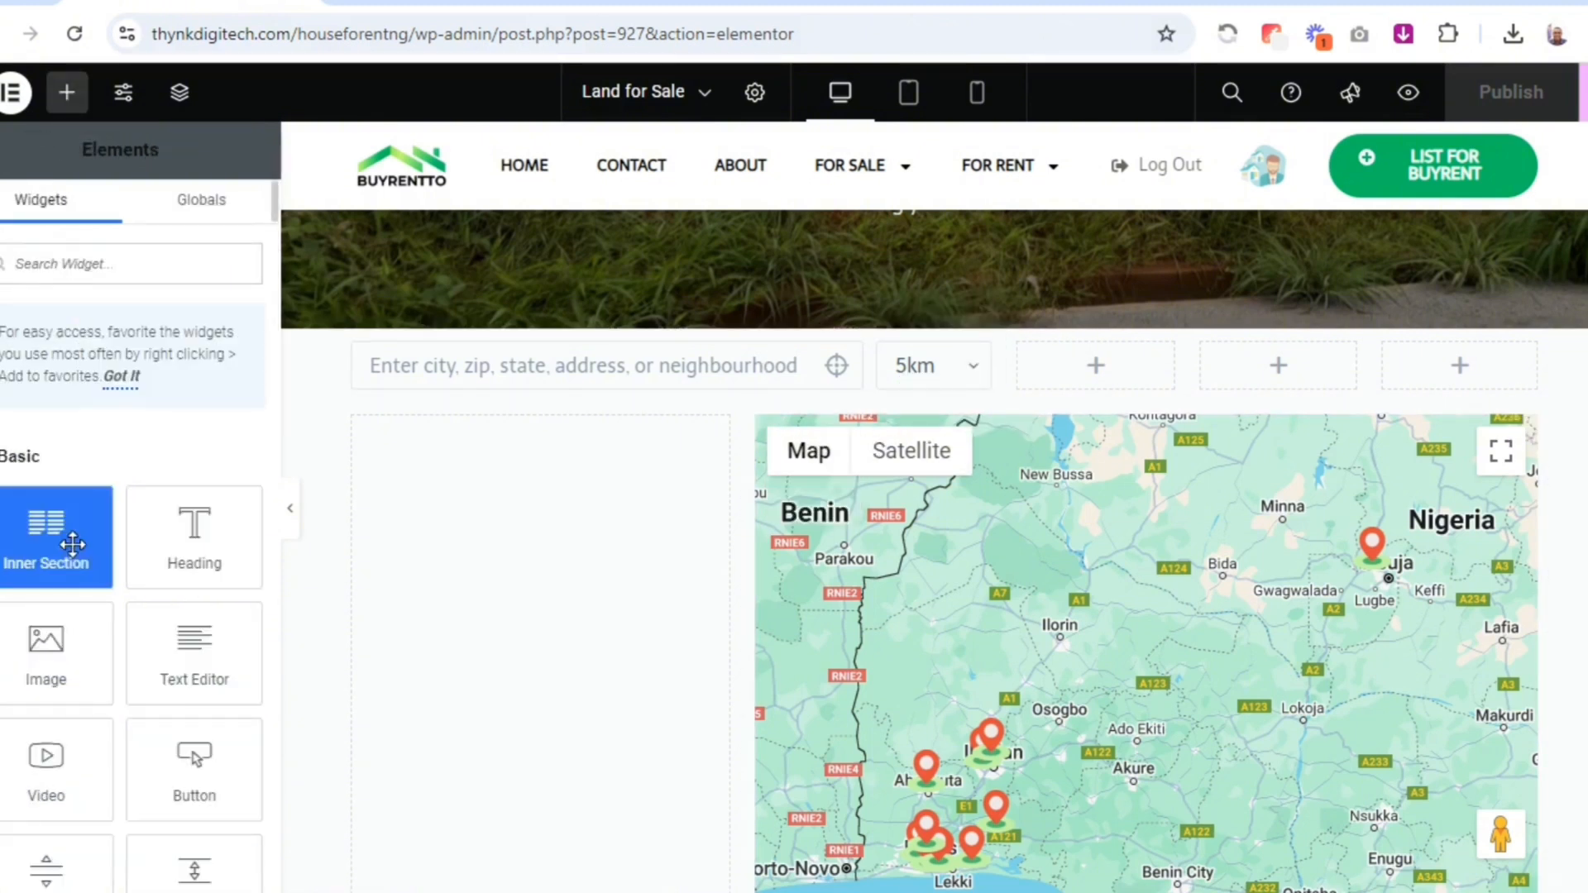
pyautogui.moveTo(80, 541); pyautogui.dragTo(979, 434)
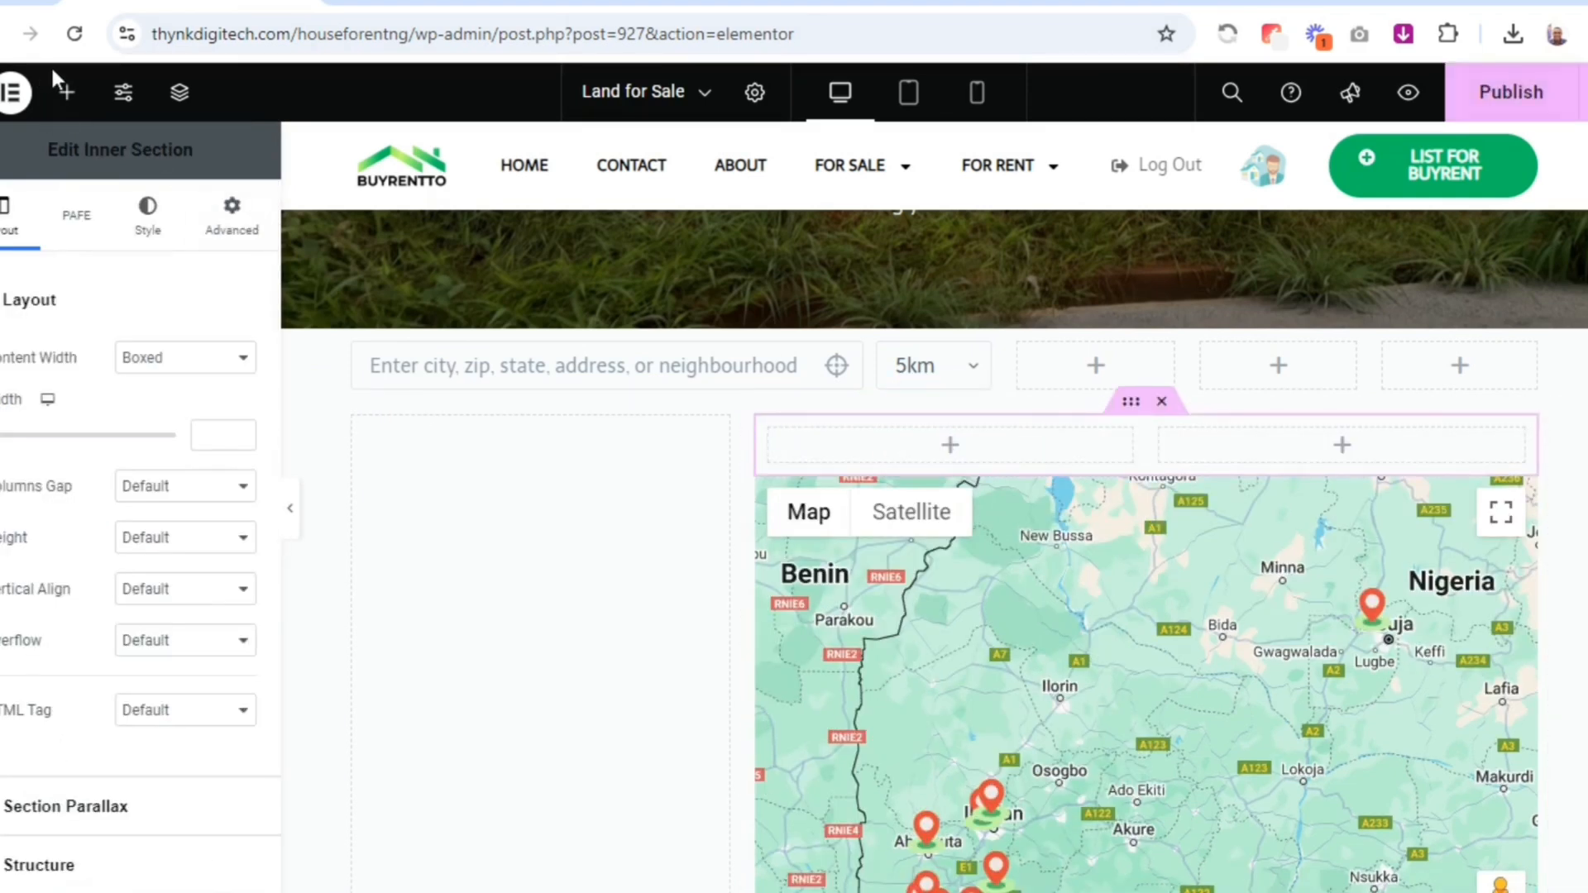
# Add a heading to the first column of the new inner section and set its HTML tag to H6
pyautogui.click(64, 91)
pyautogui.moveTo(195, 534); pyautogui.dragTo(951, 449)
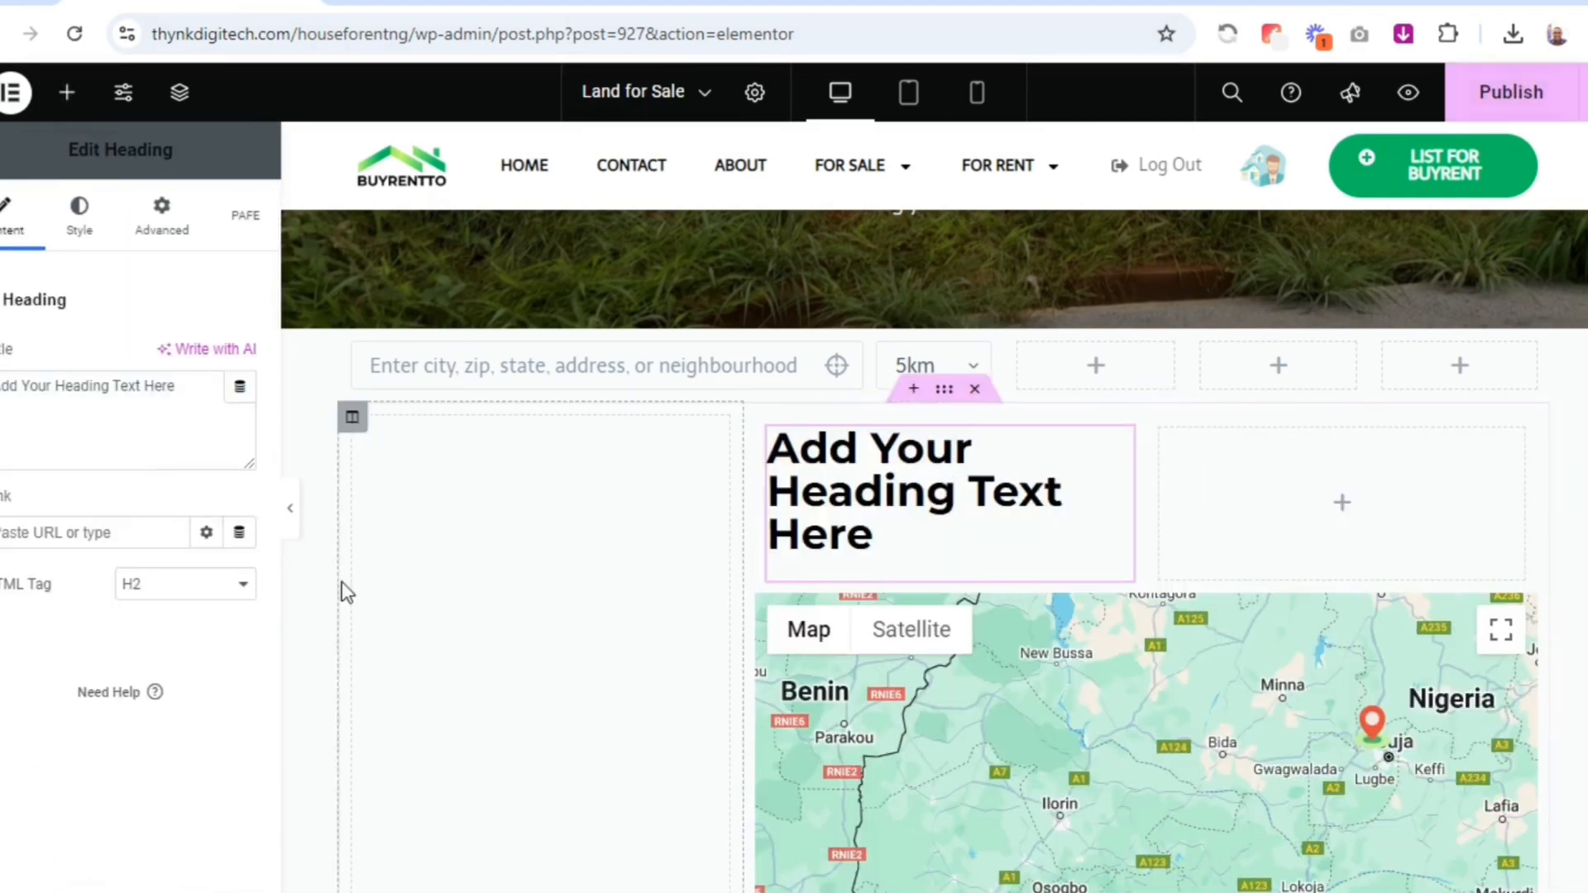
pyautogui.click(164, 602)
pyautogui.click(184, 759)
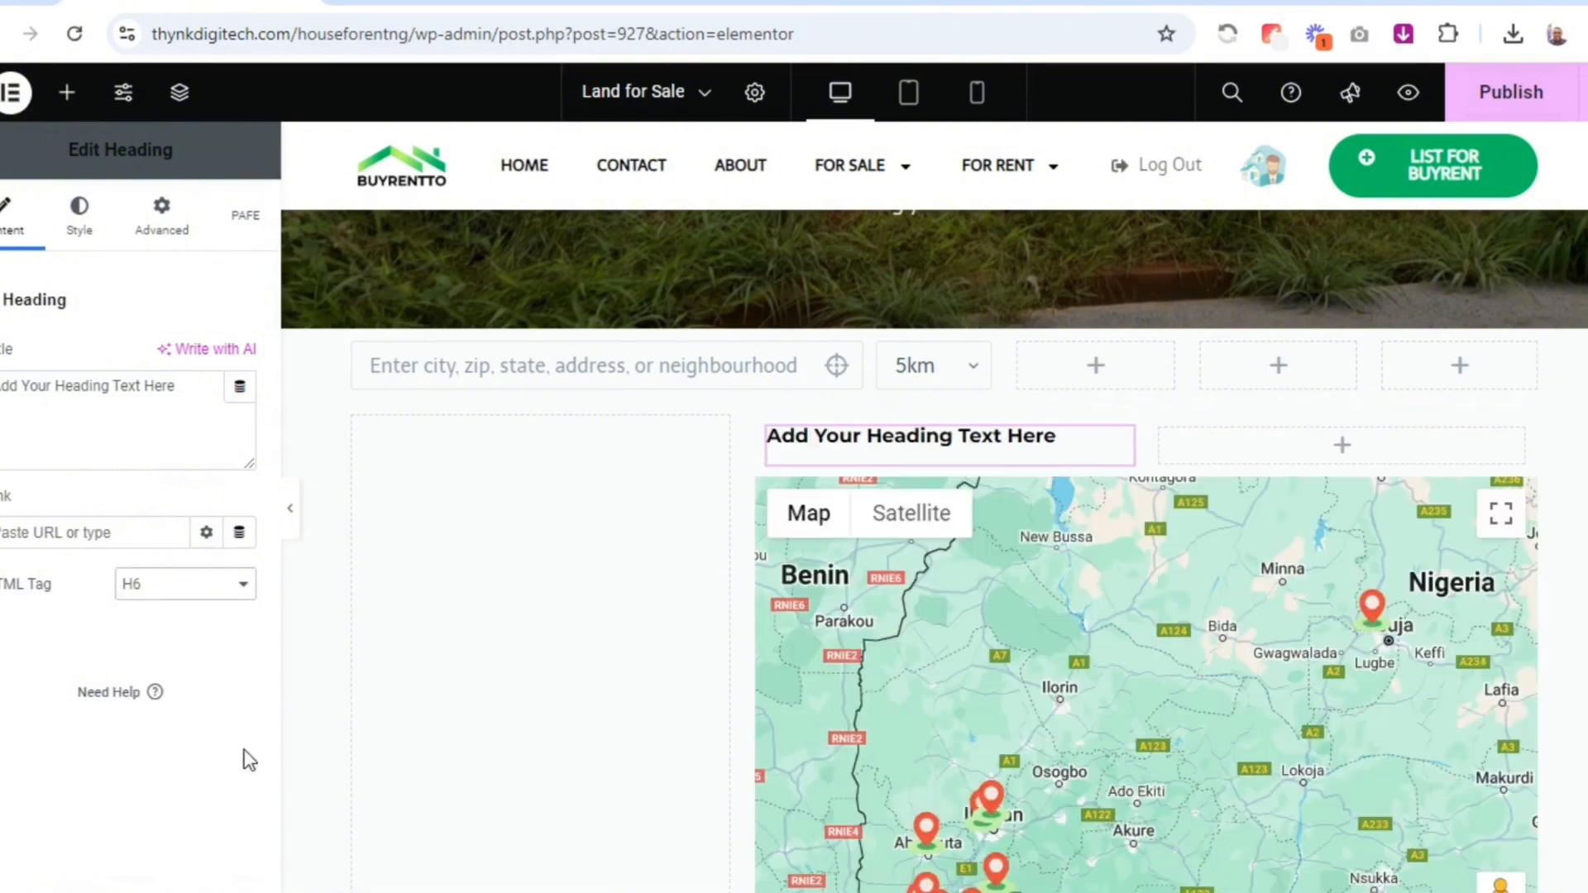
# Make the heading's title a dynamic Query Results Count based on the Land for Sale Distance Geolocation Query
pyautogui.click(239, 386)
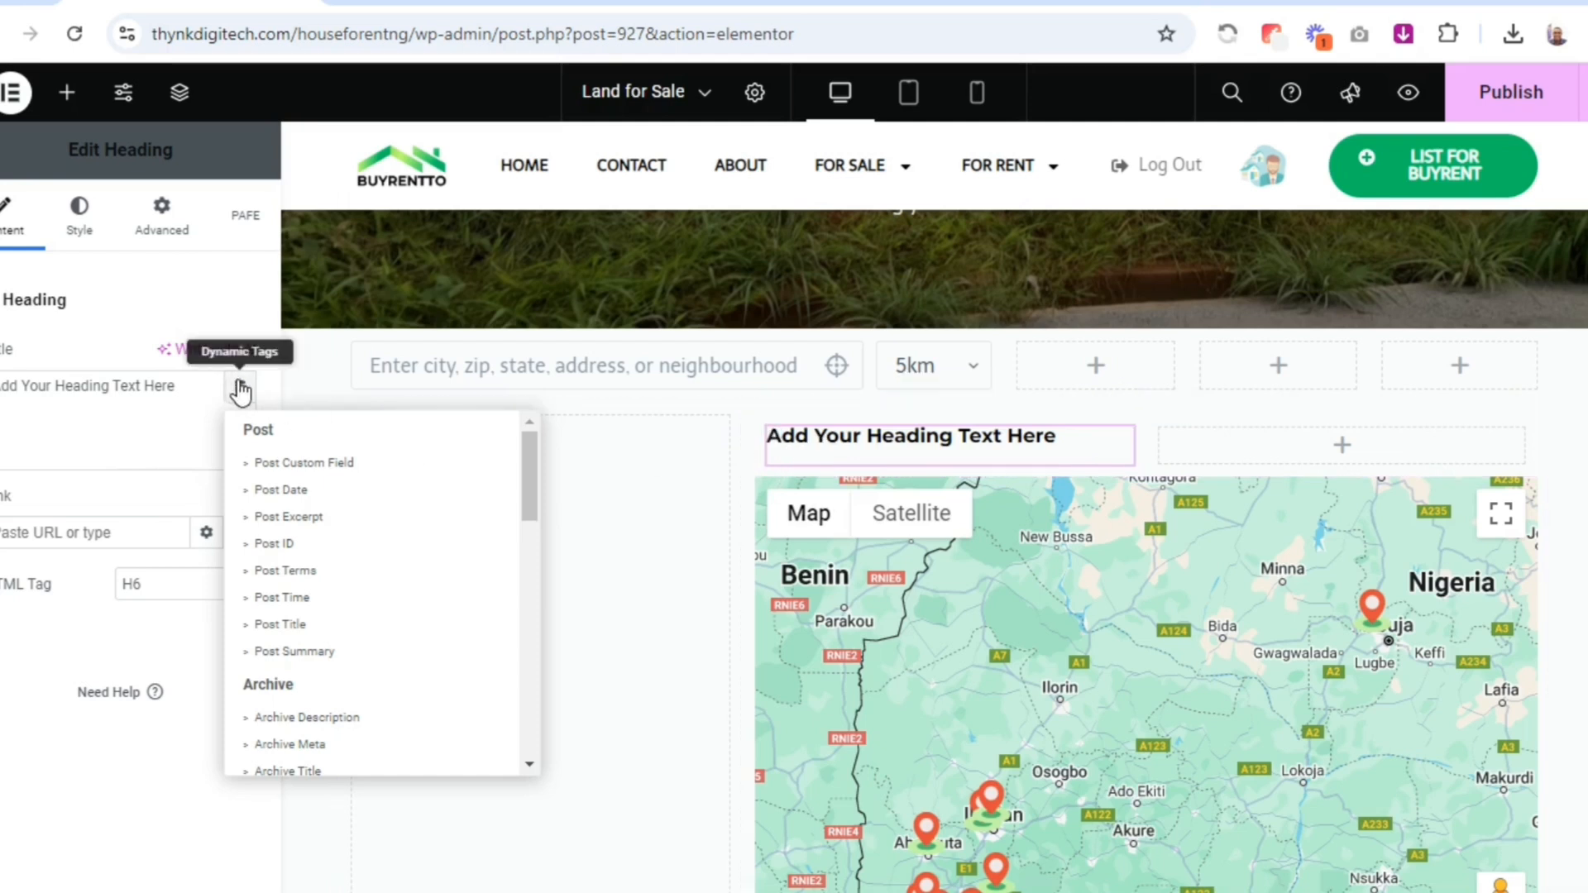
pyautogui.moveTo(529, 489); pyautogui.dragTo(492, 781)
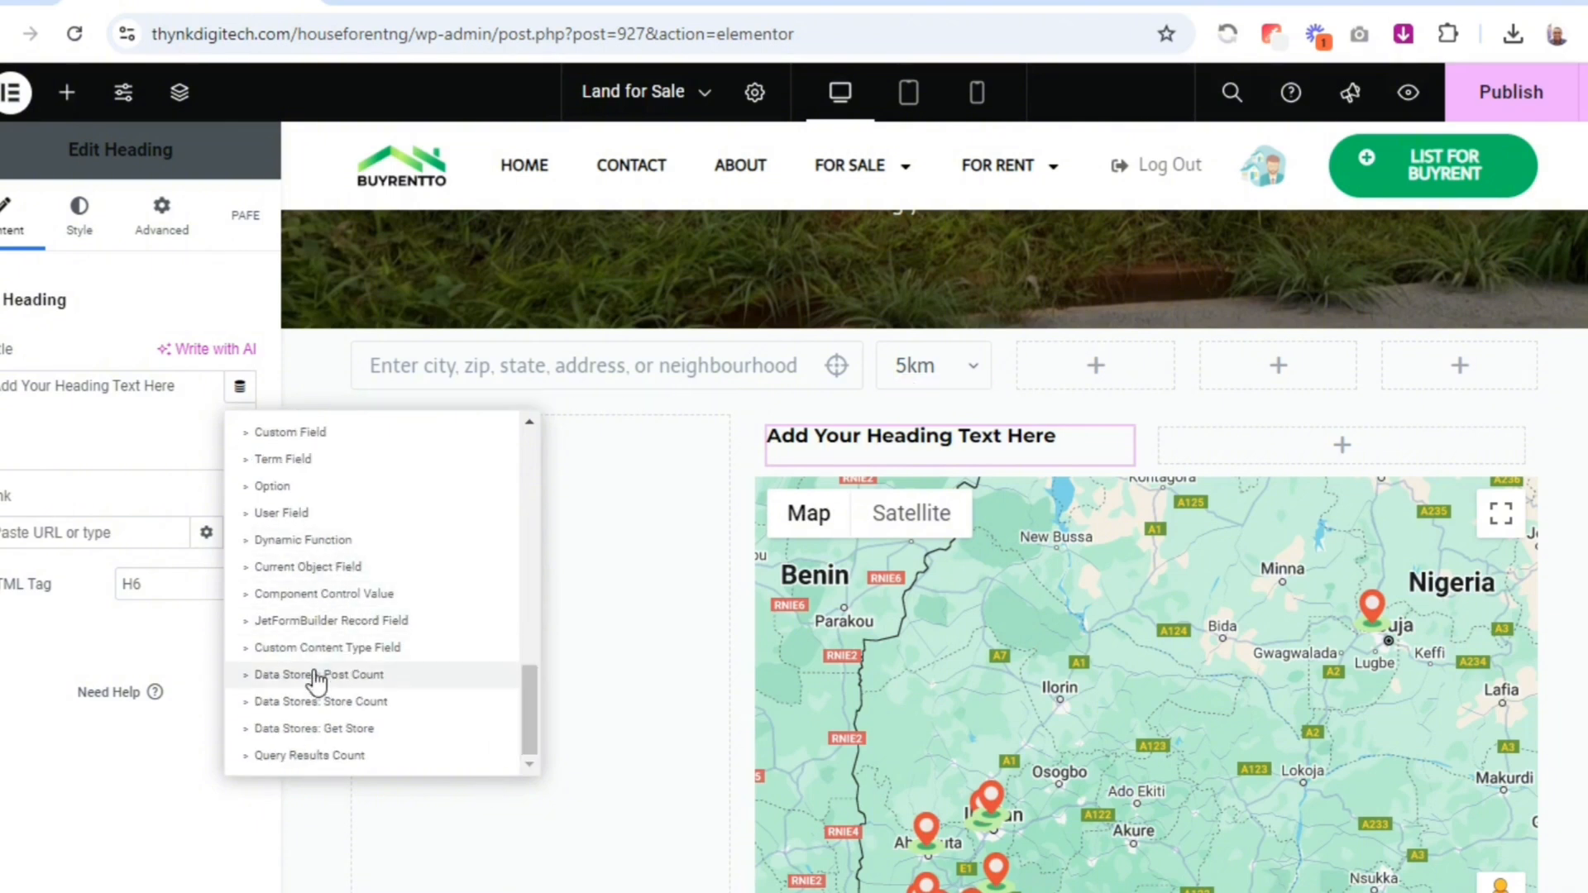
pyautogui.click(311, 755)
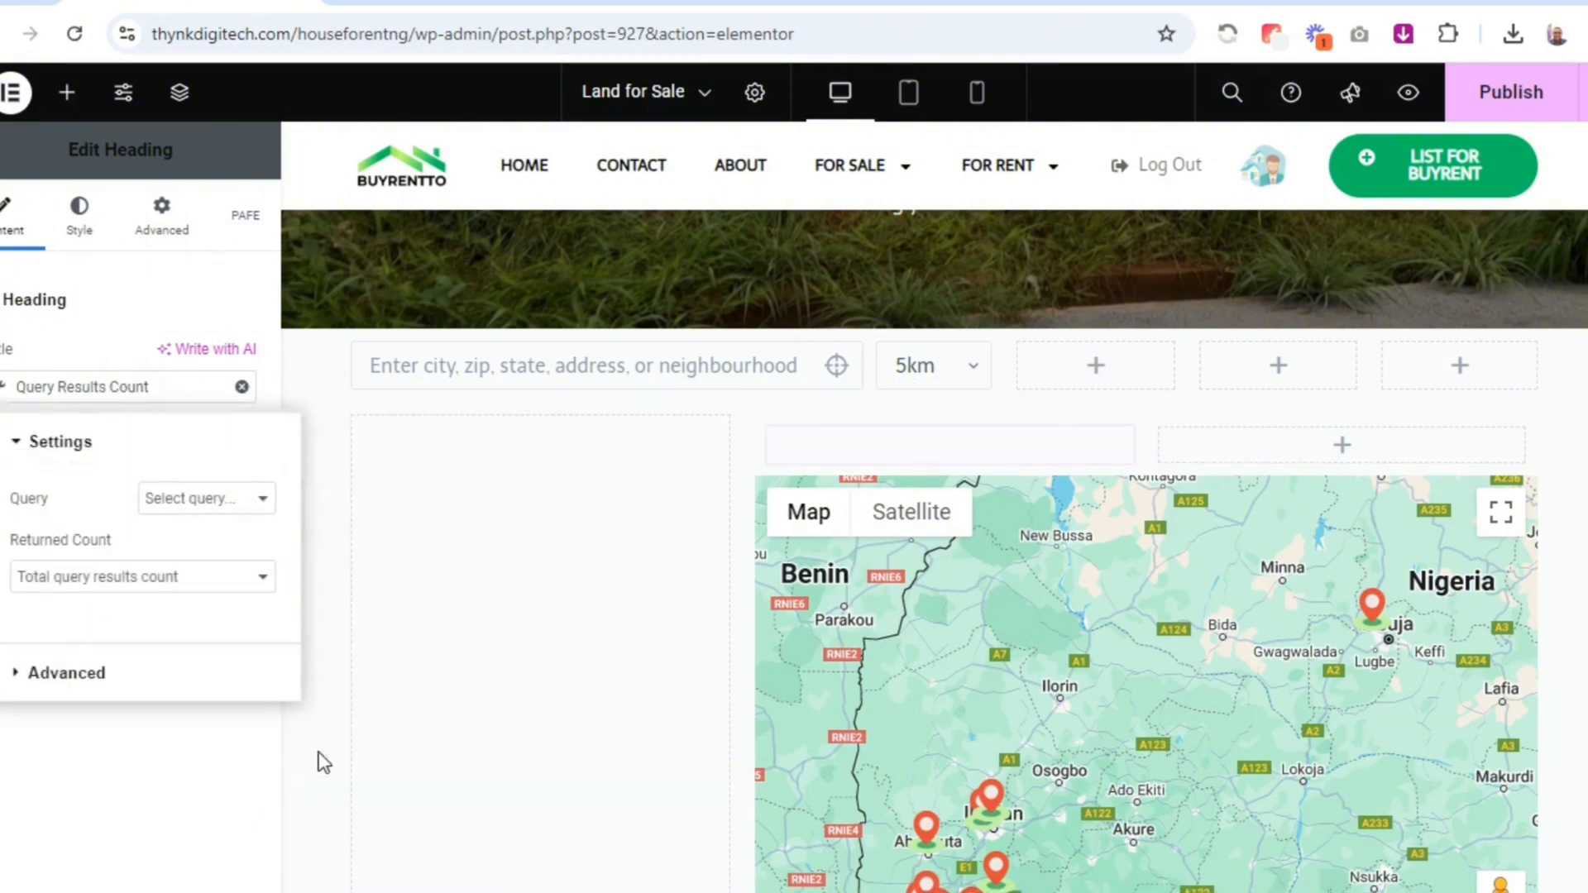
pyautogui.click(184, 501)
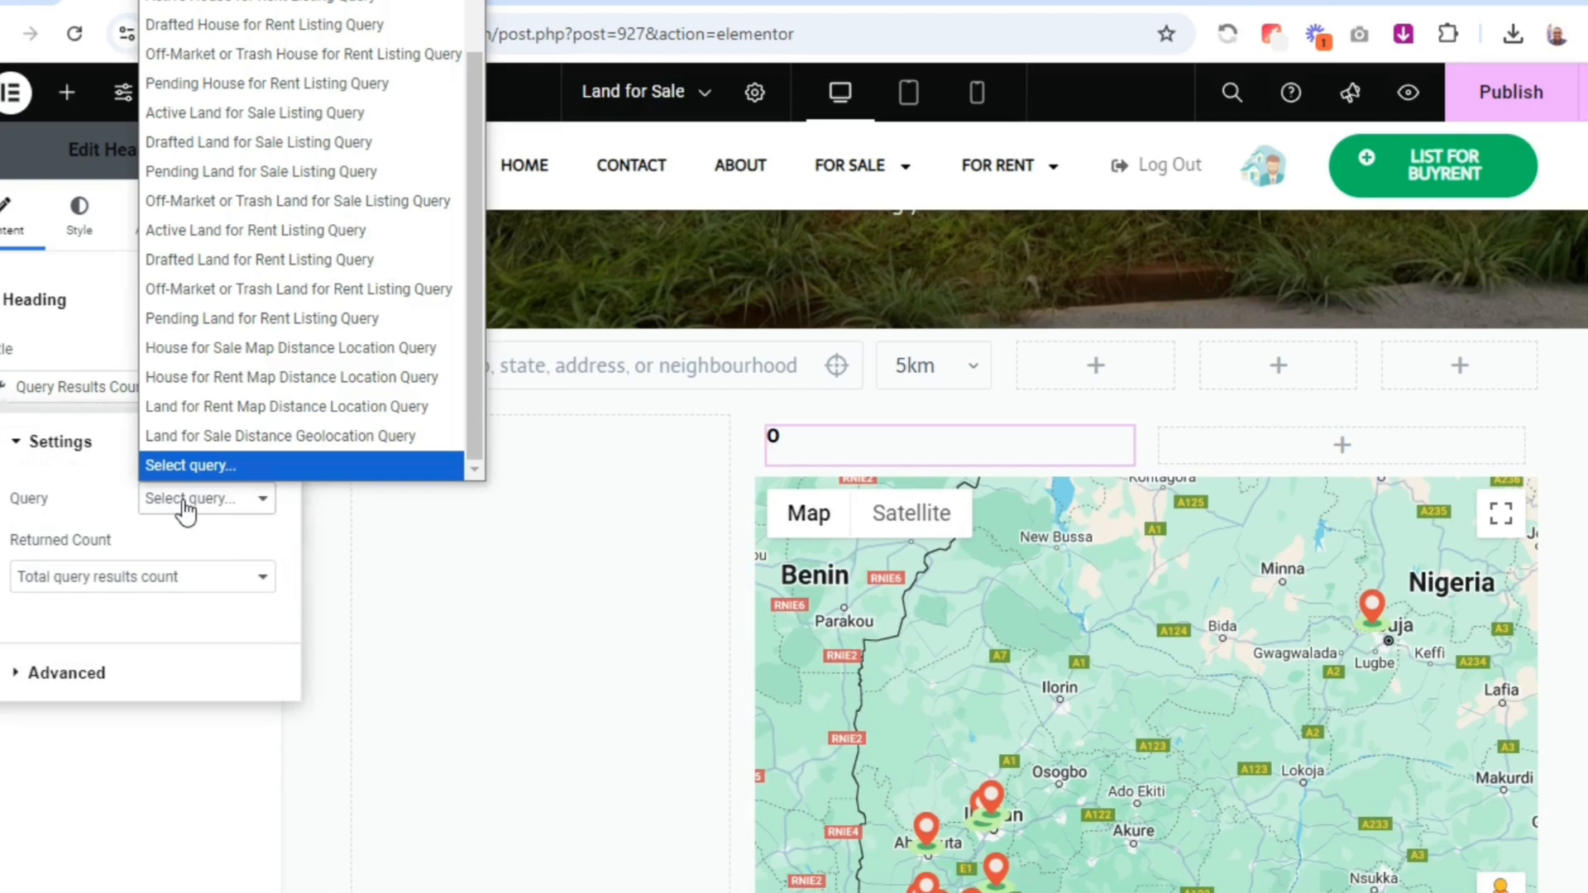
pyautogui.click(263, 438)
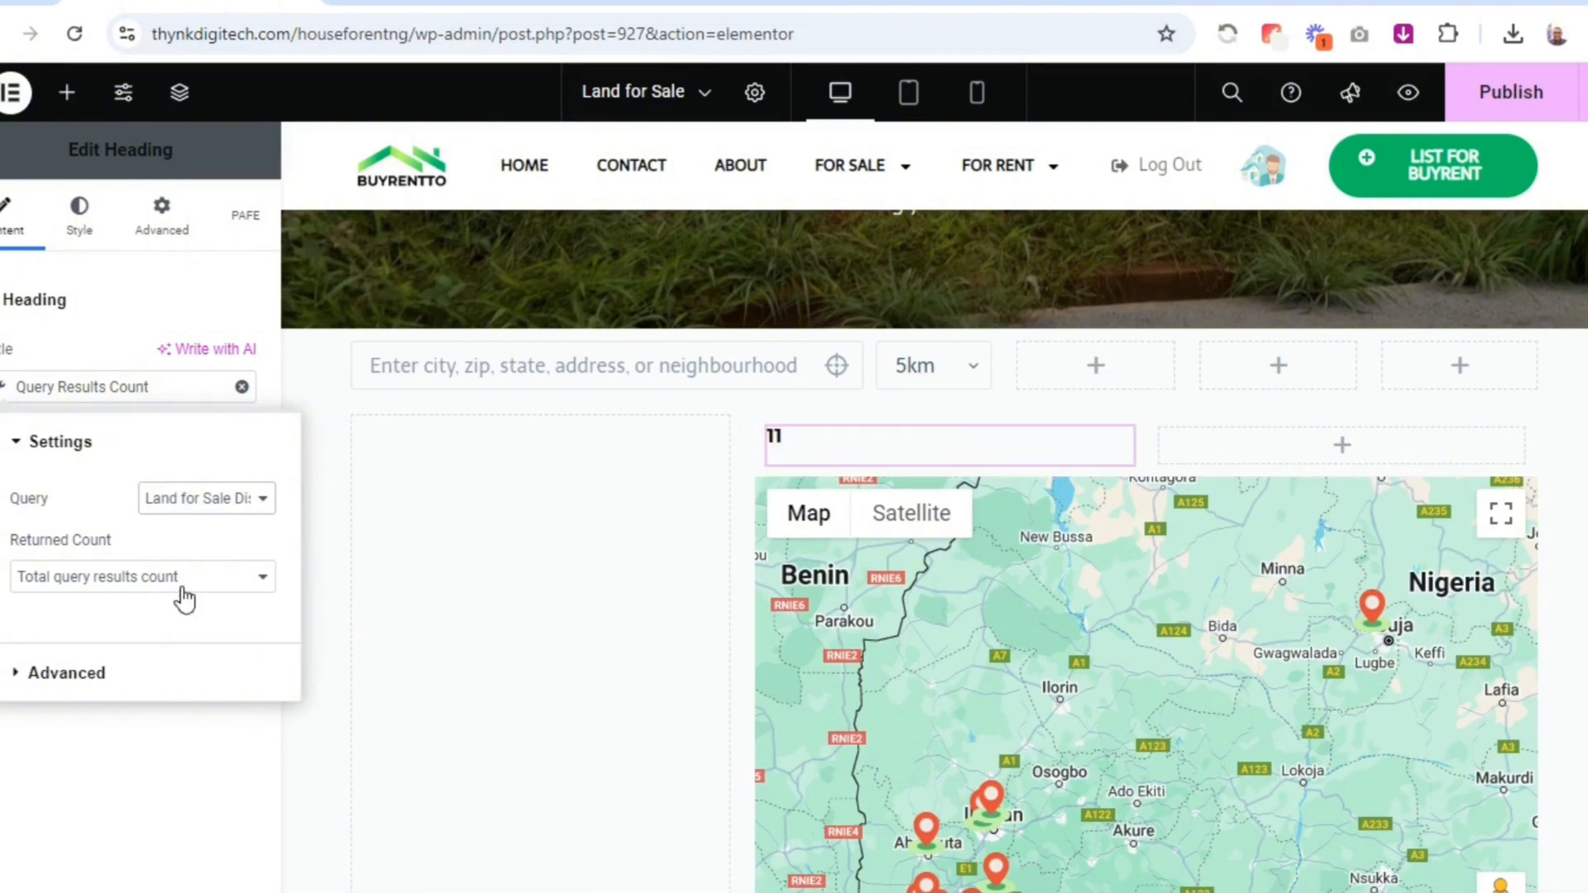
# Enter "results found" as the Before text of the heading's dynamic results count
pyautogui.click(104, 670)
pyautogui.click(187, 549)
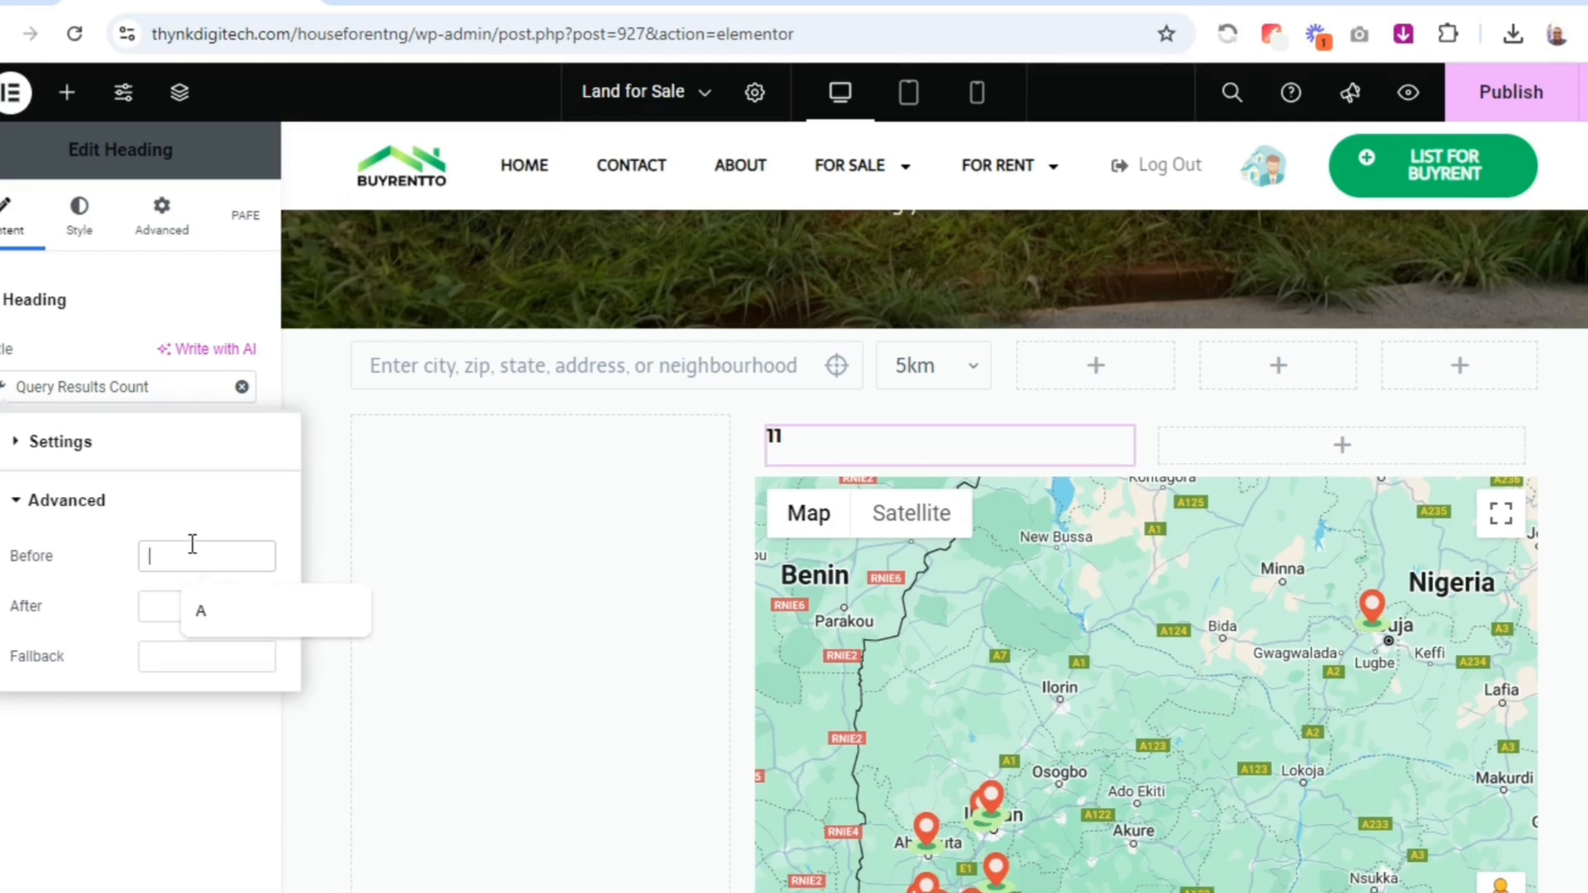
pyautogui.write('resu')
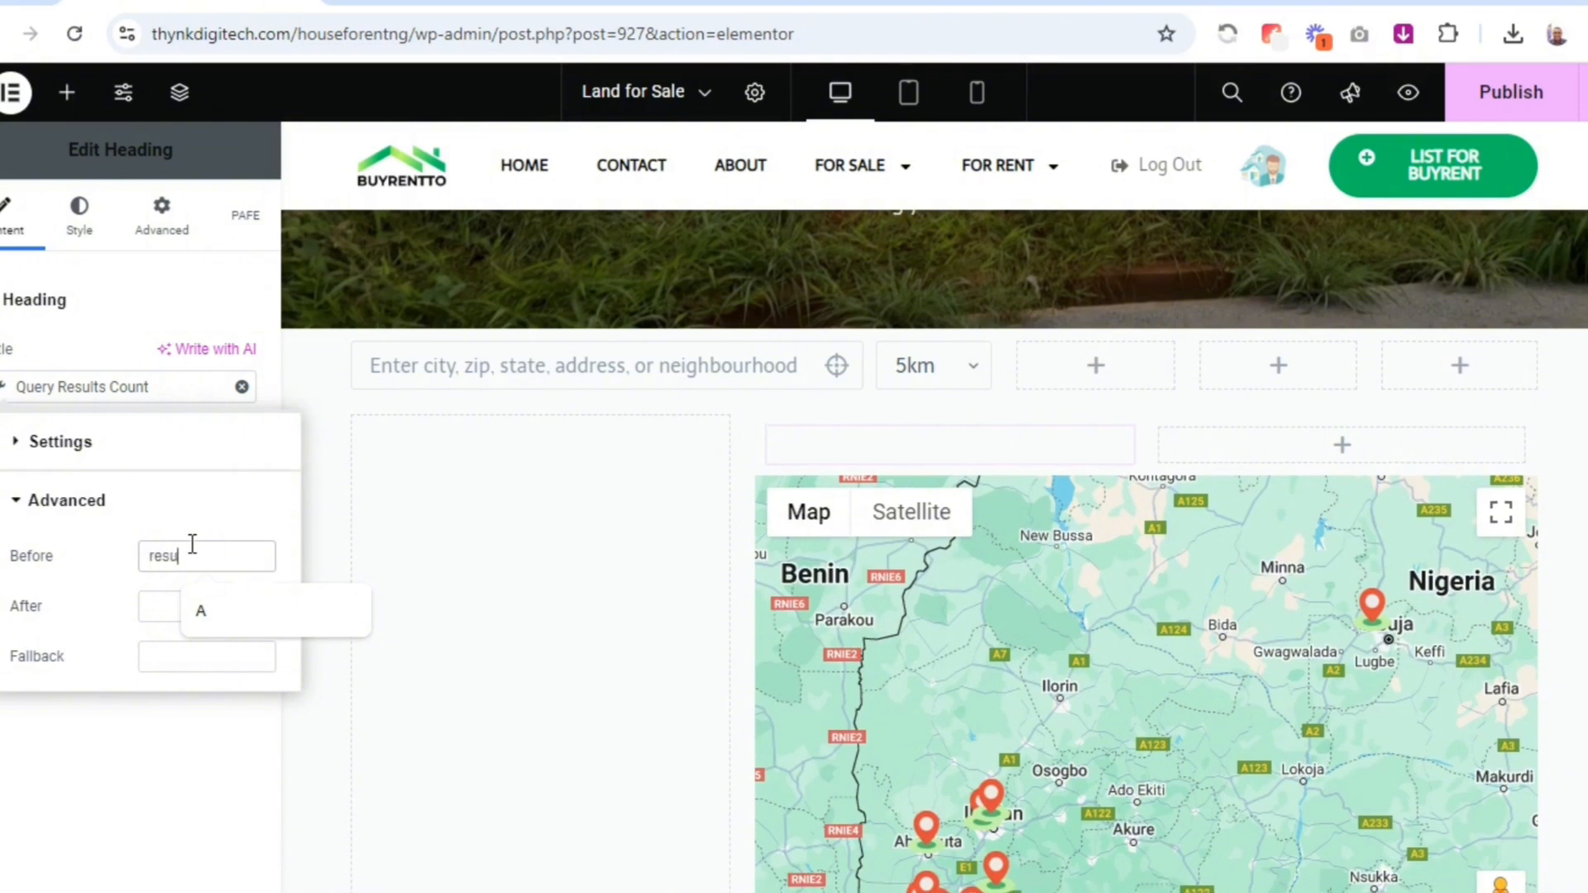
pyautogui.write('lts found')
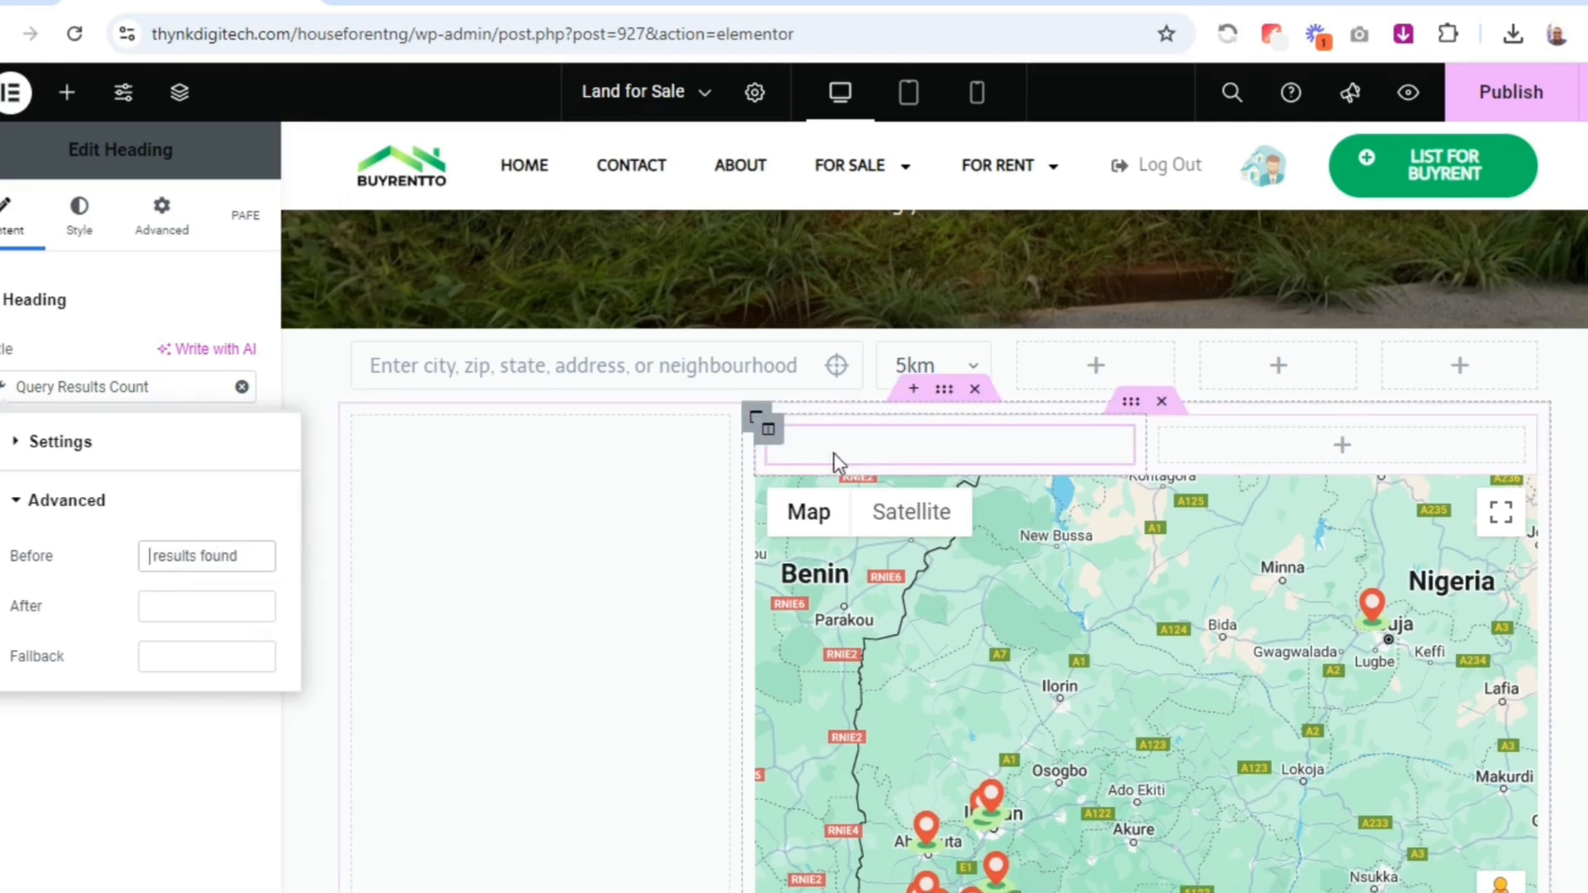
# Move the "results found" text from the dynamic tag's Before setting to its After setting
pyautogui.tripleClick(167, 561)
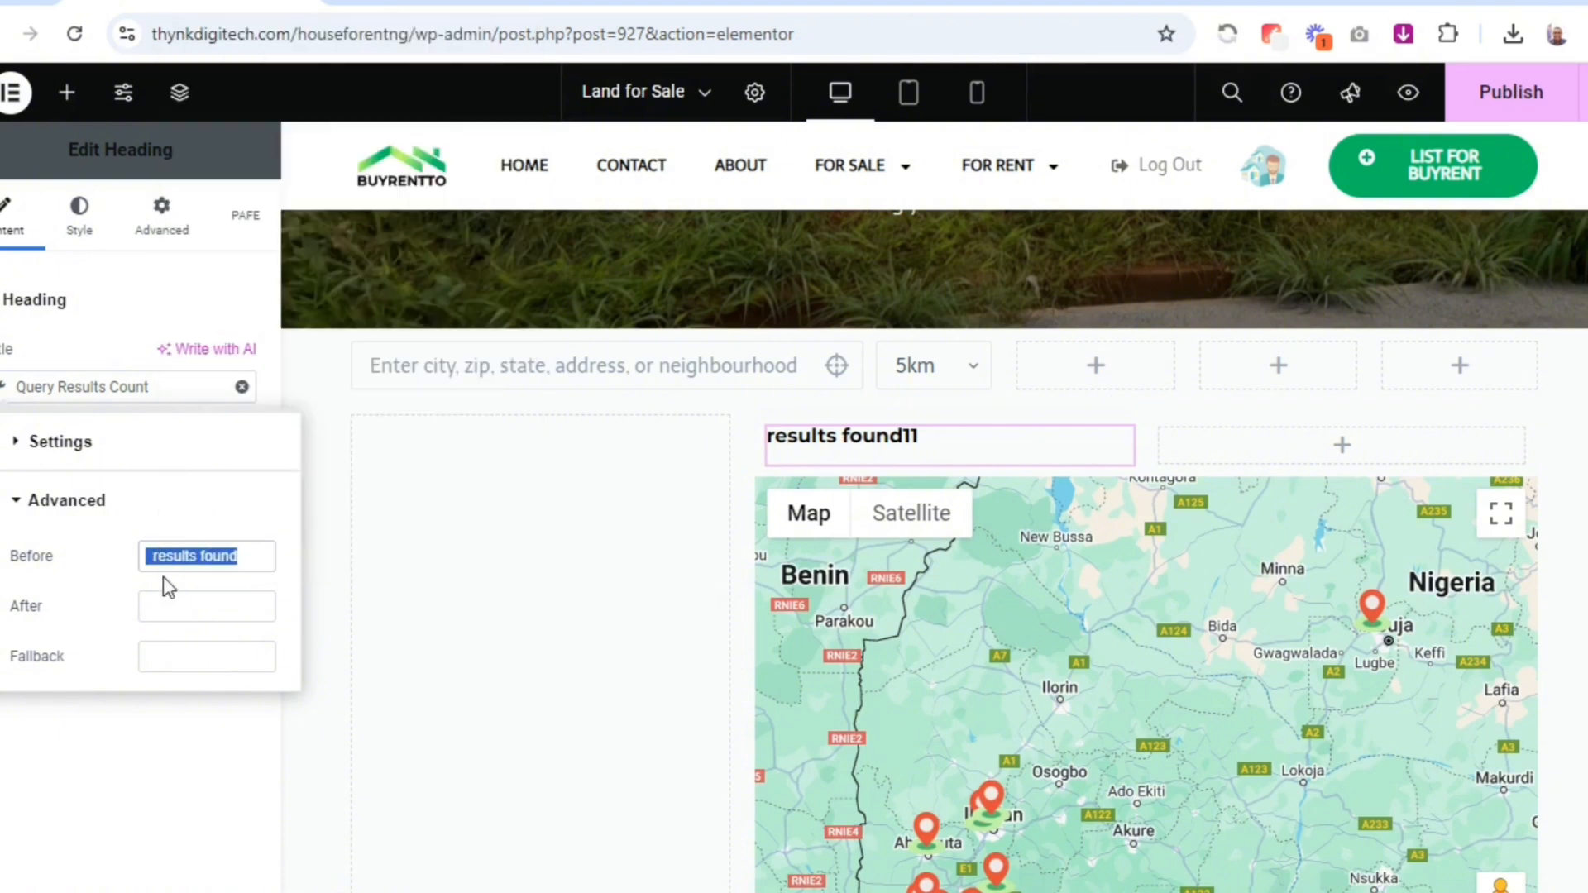
pyautogui.rightClick(169, 561)
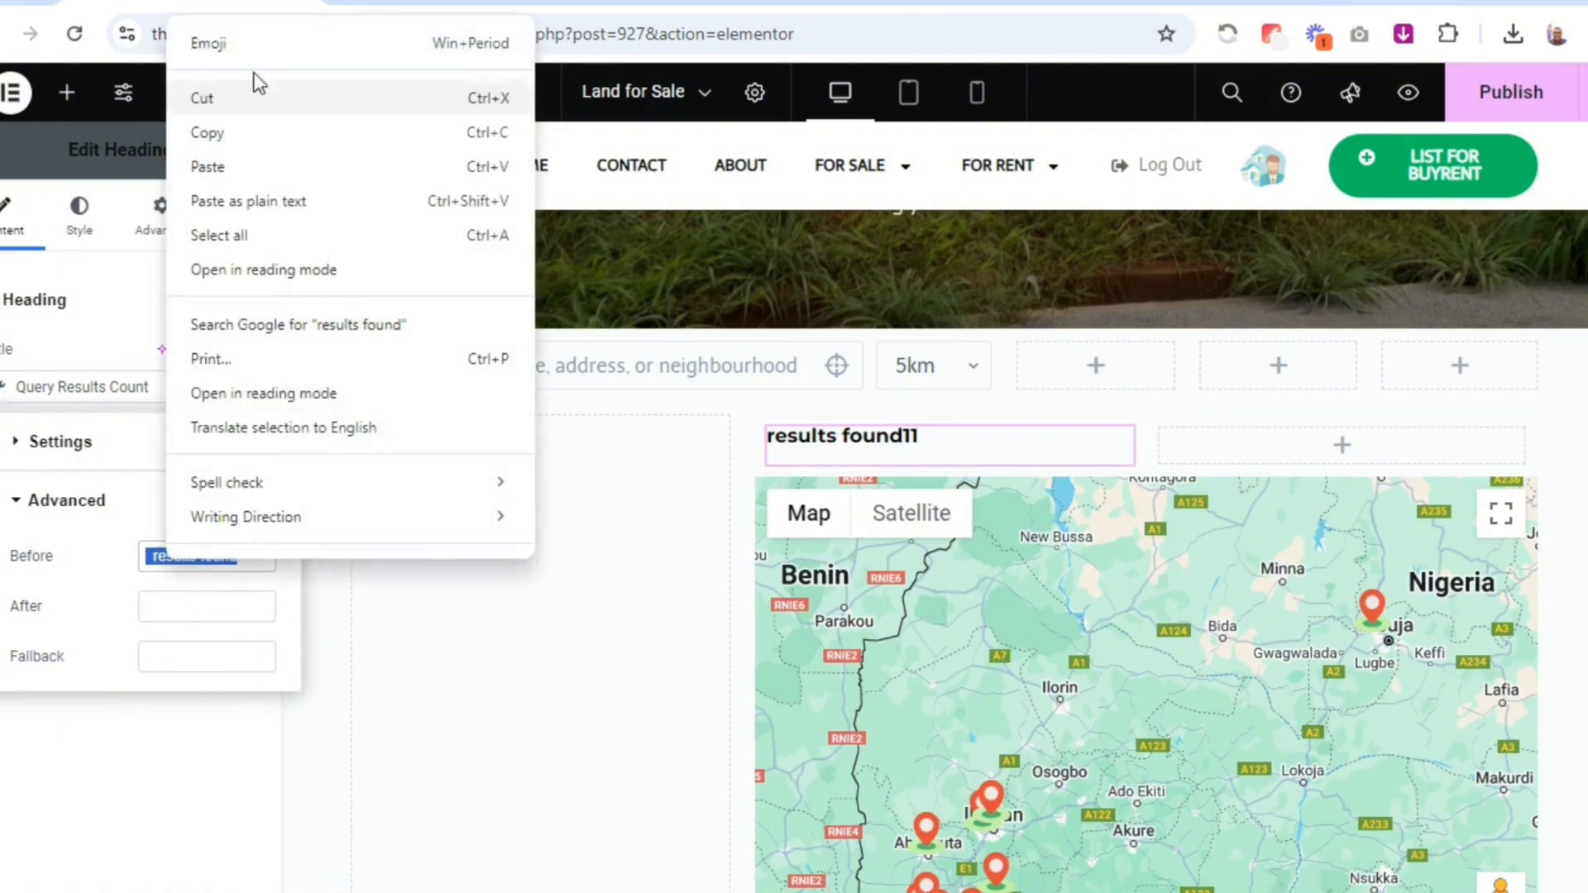
pyautogui.click(256, 97)
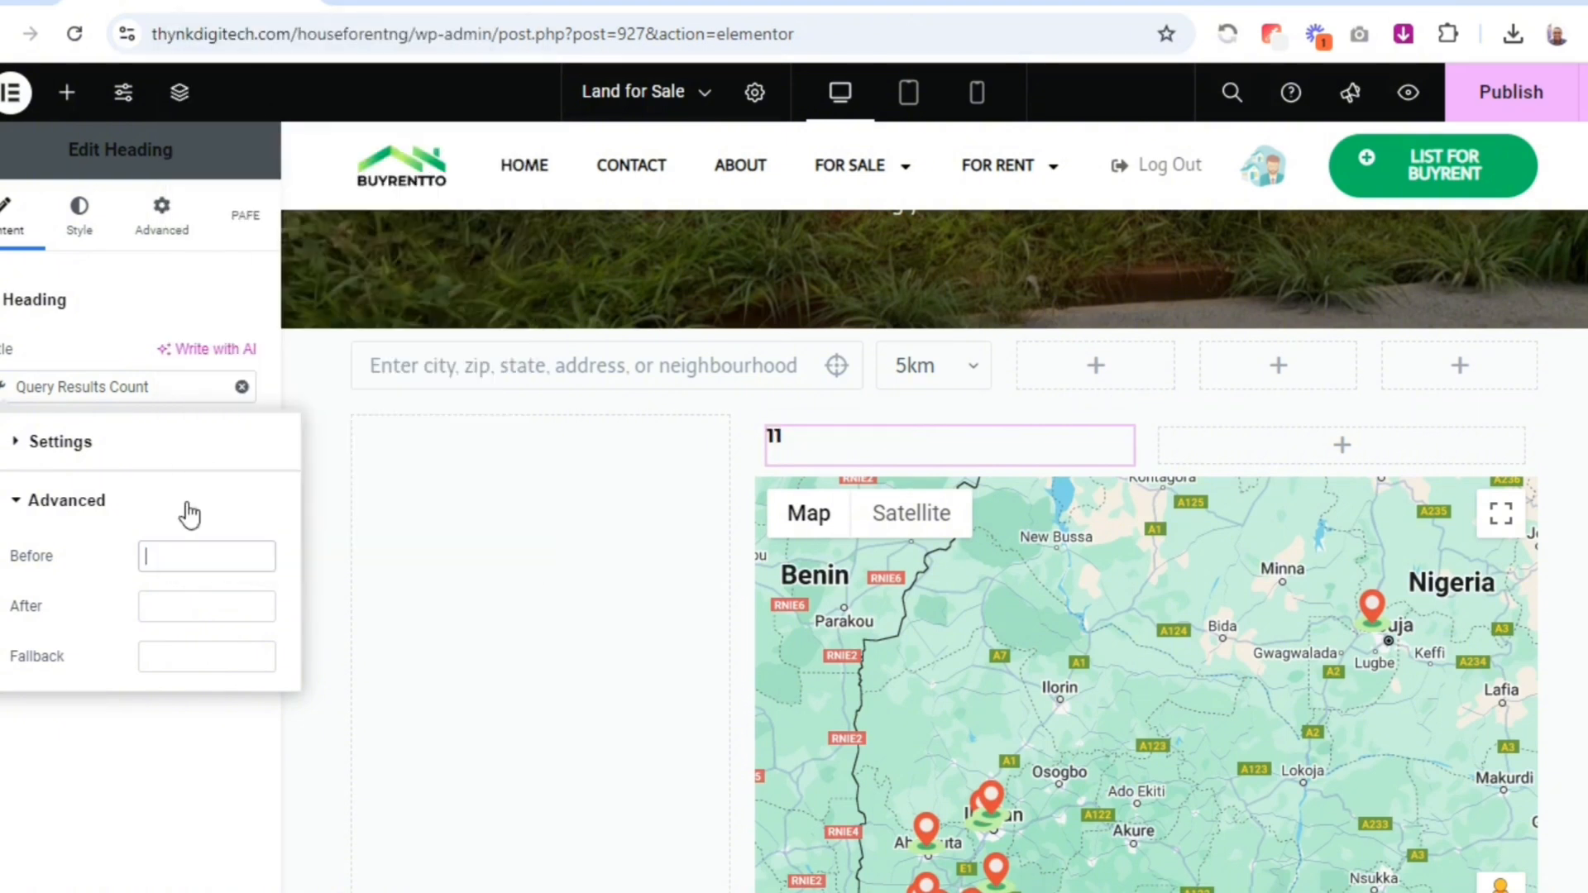
pyautogui.rightClick(177, 611)
pyautogui.click(297, 358)
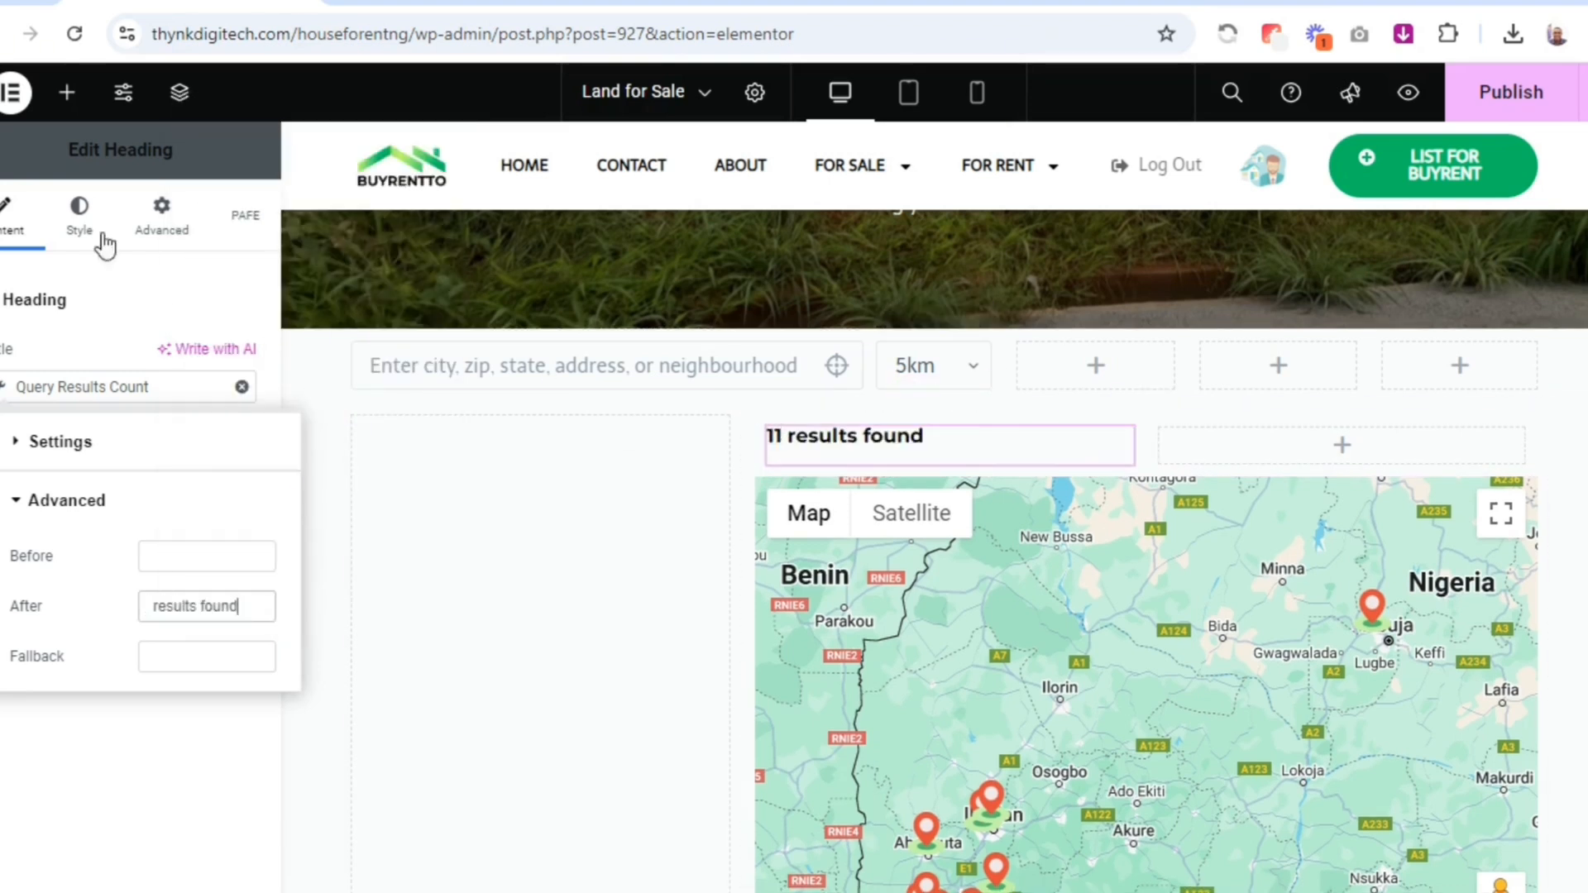
# Set the results count heading's font weight to 500 (Medium)
pyautogui.click(79, 213)
pyautogui.click(239, 460)
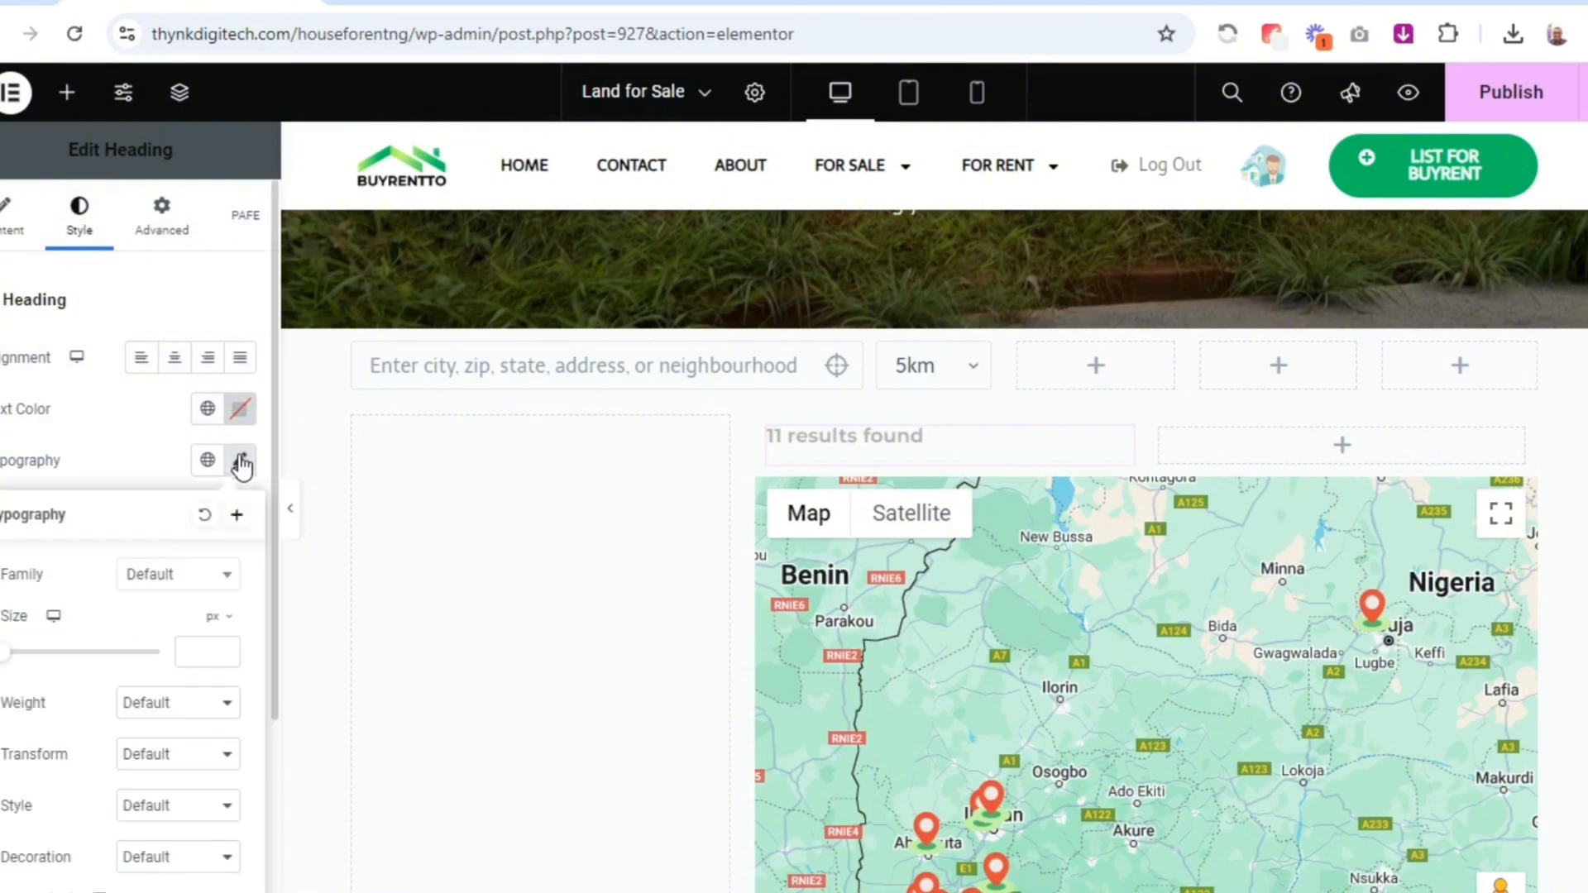
pyautogui.click(157, 703)
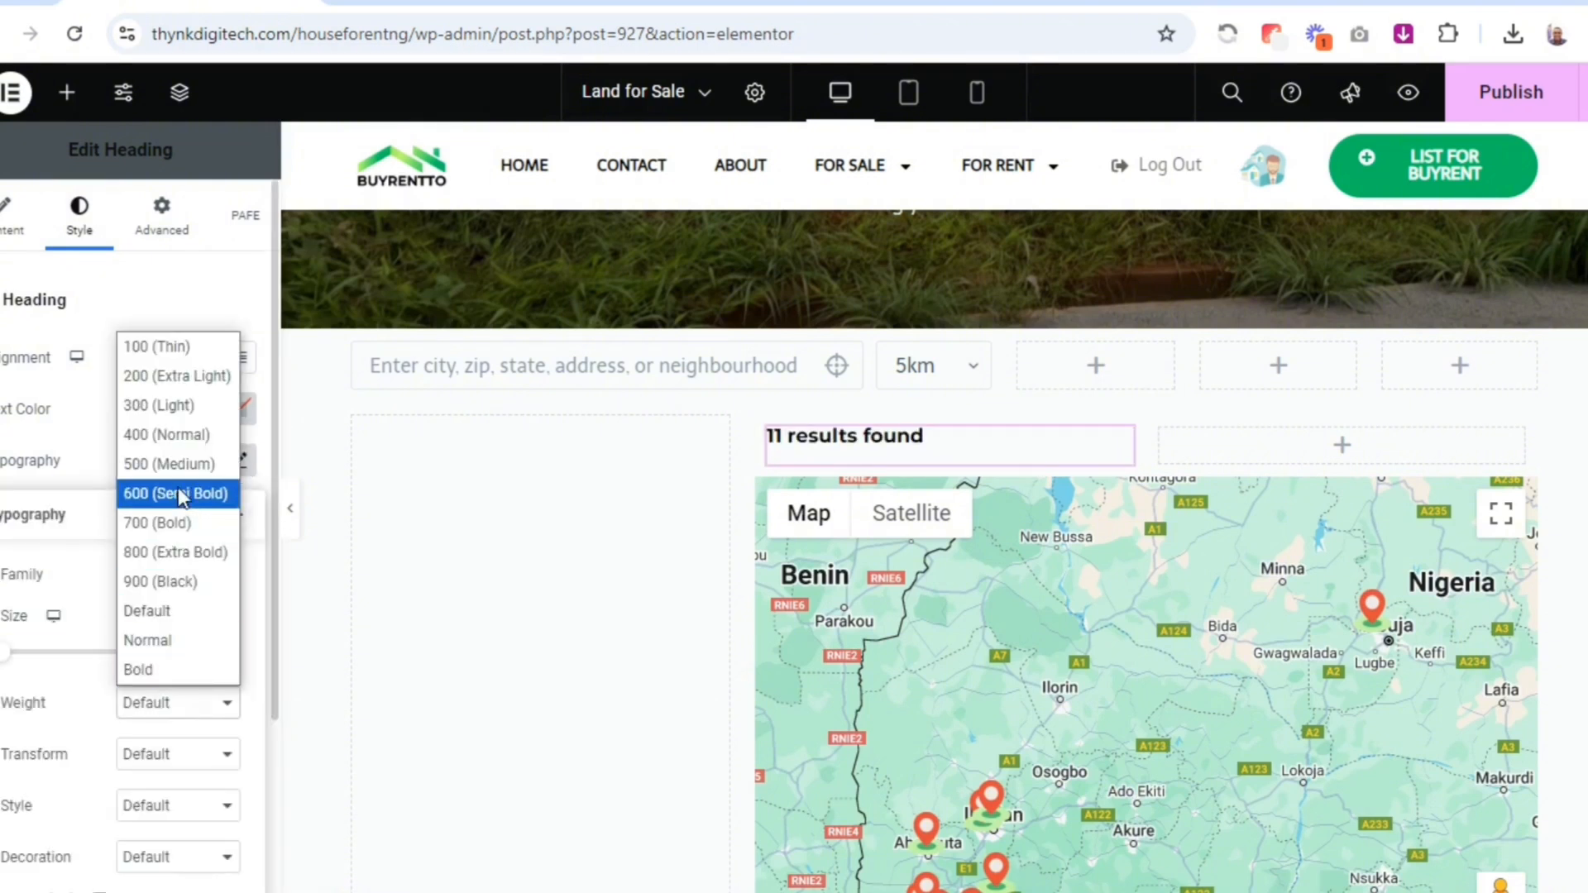
pyautogui.click(184, 463)
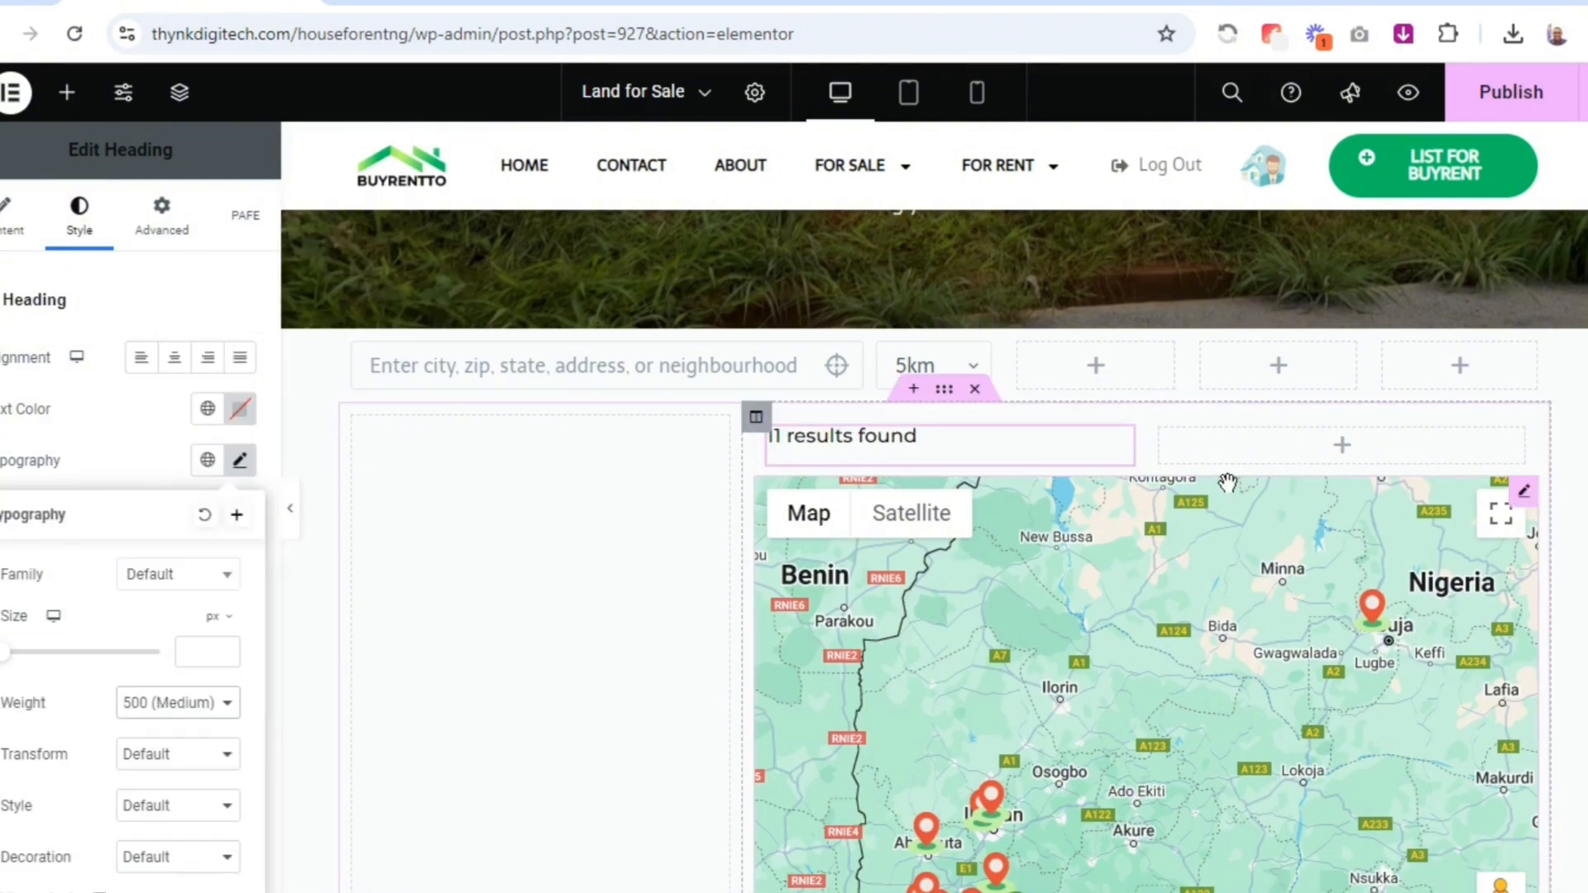
# Set the vertical alignment of the inner section holding the results count heading to Middle
pyautogui.click(1133, 404)
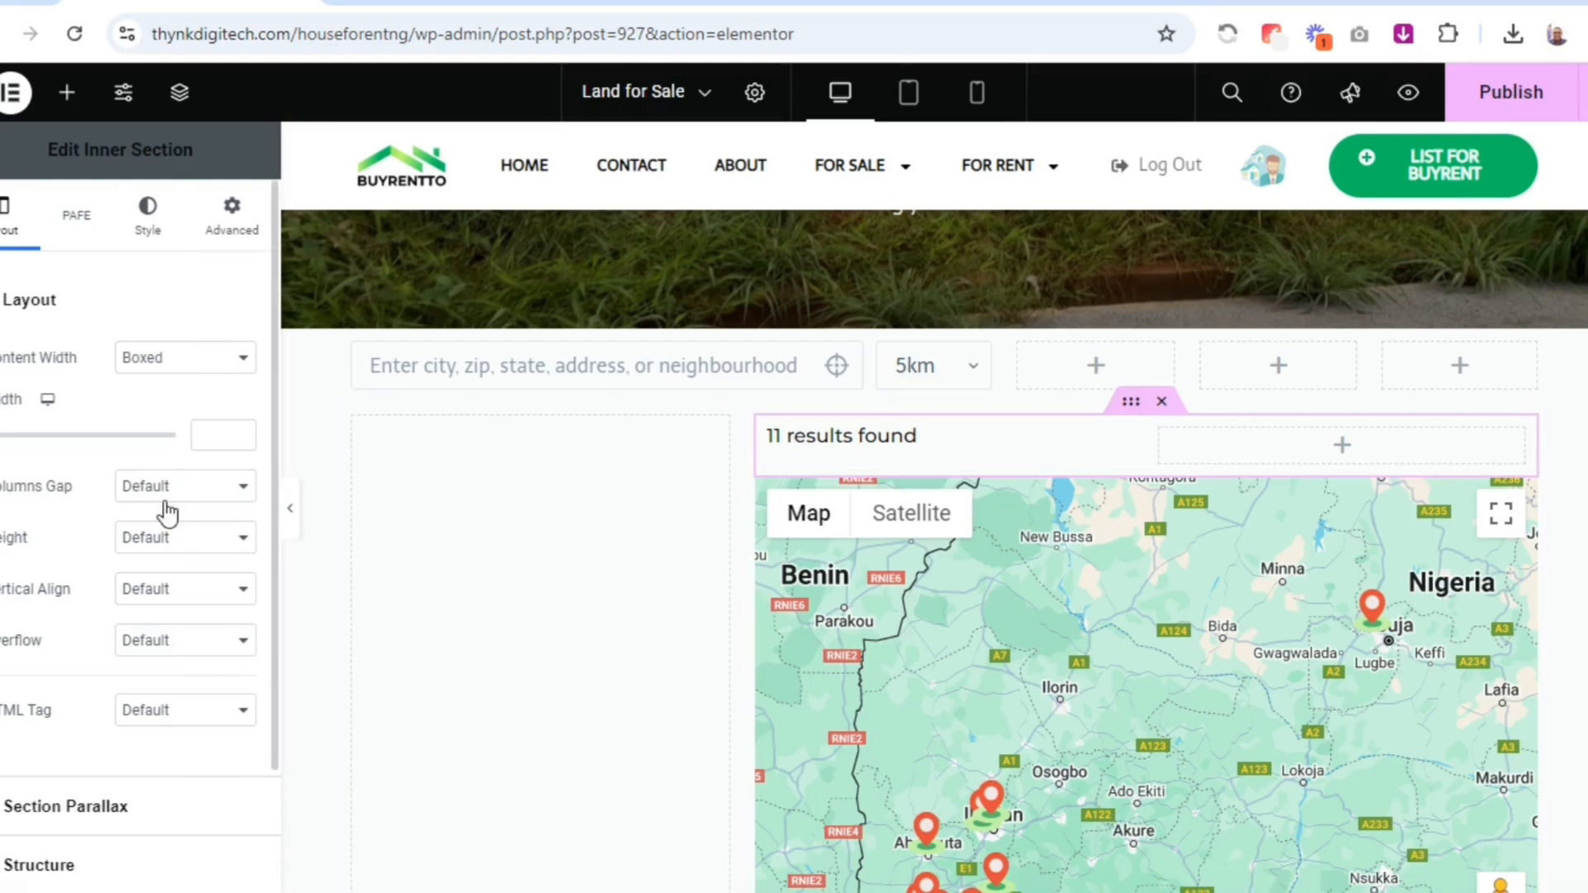
pyautogui.click(162, 594)
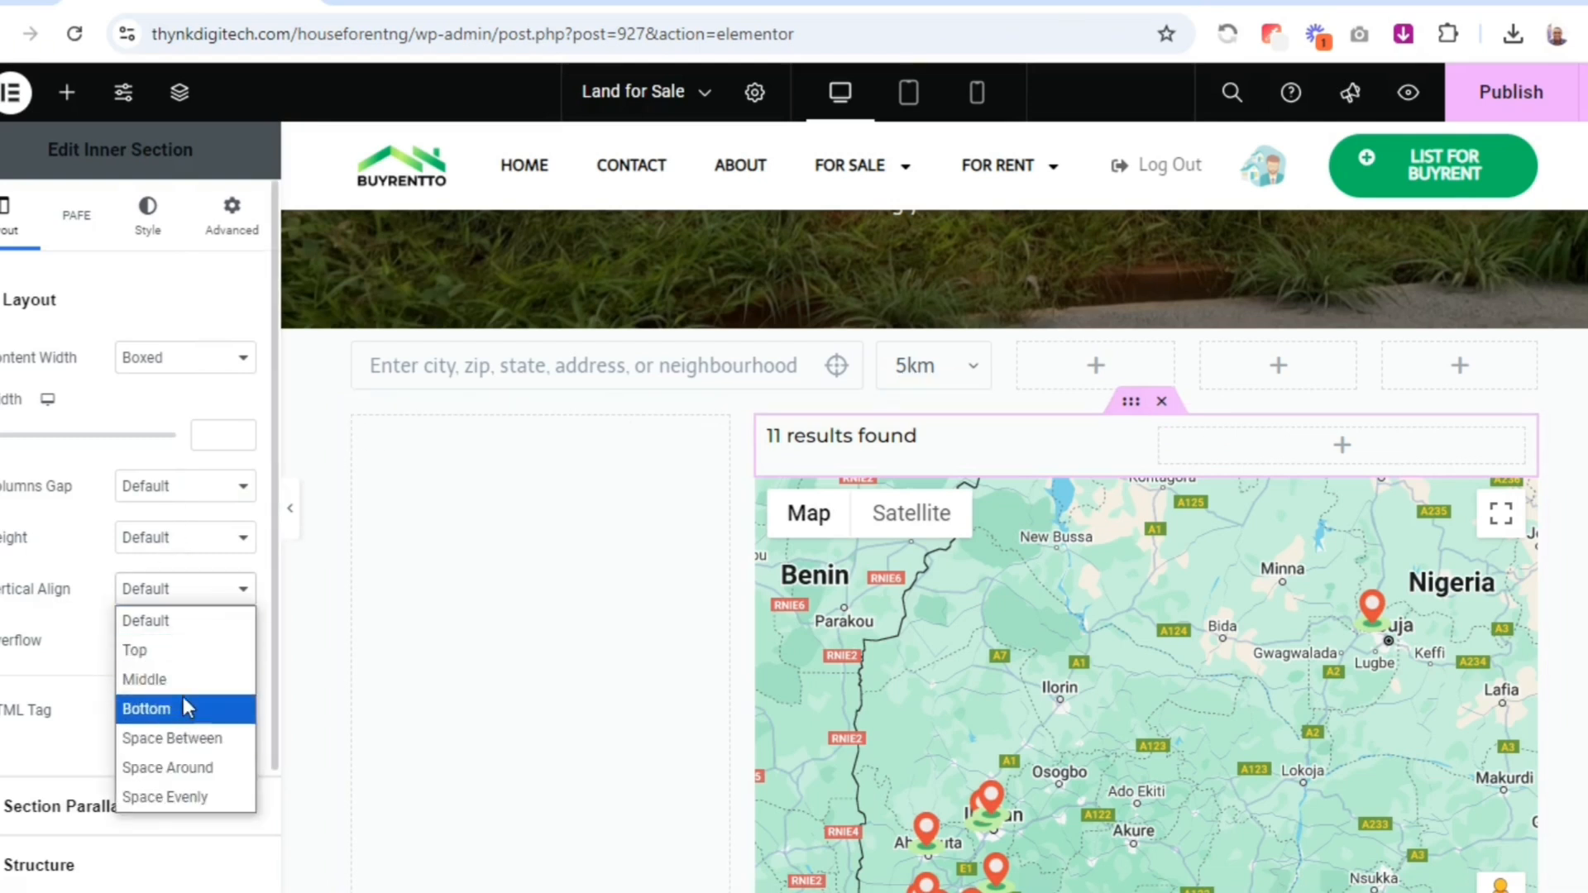
pyautogui.click(183, 680)
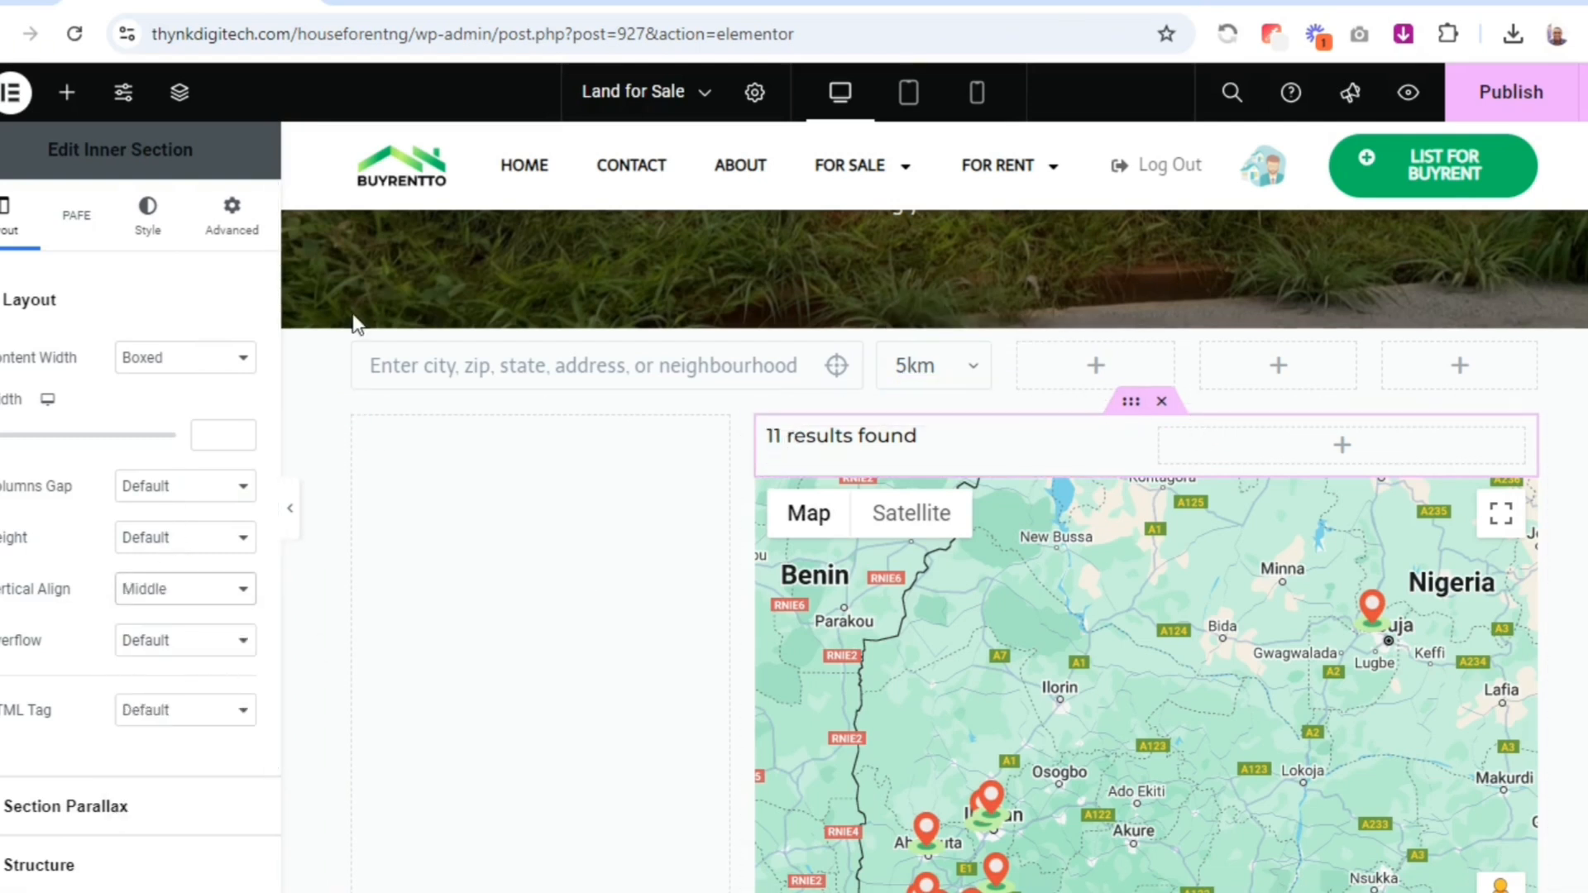
# Add a Sorting Filter widget to the empty column beside the results count heading and make it filter JetEngine
pyautogui.click(68, 94)
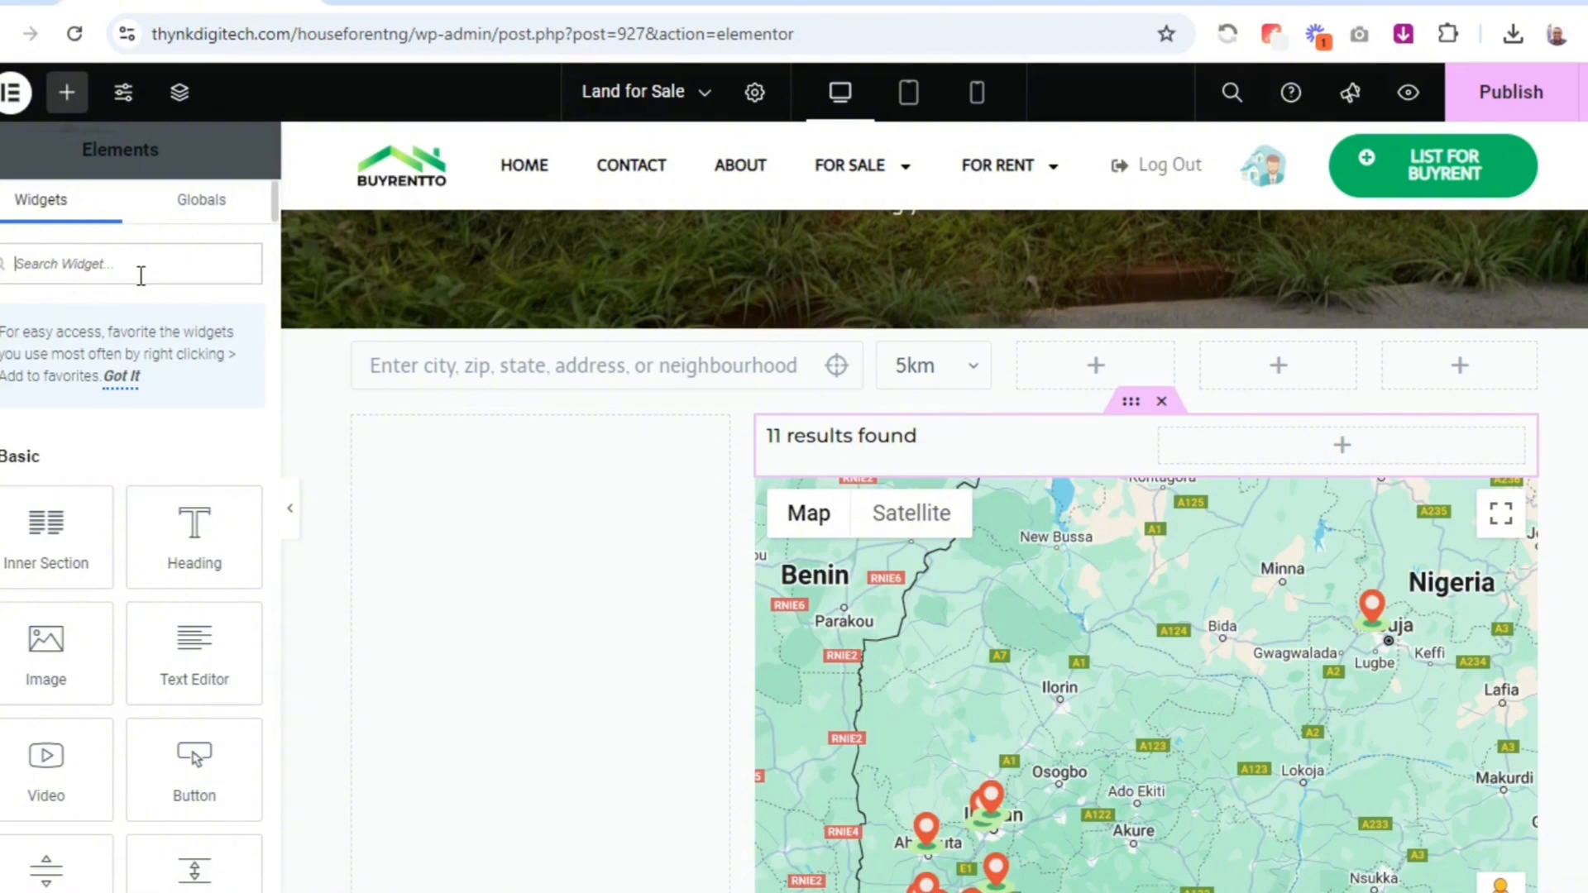
pyautogui.write('sort')
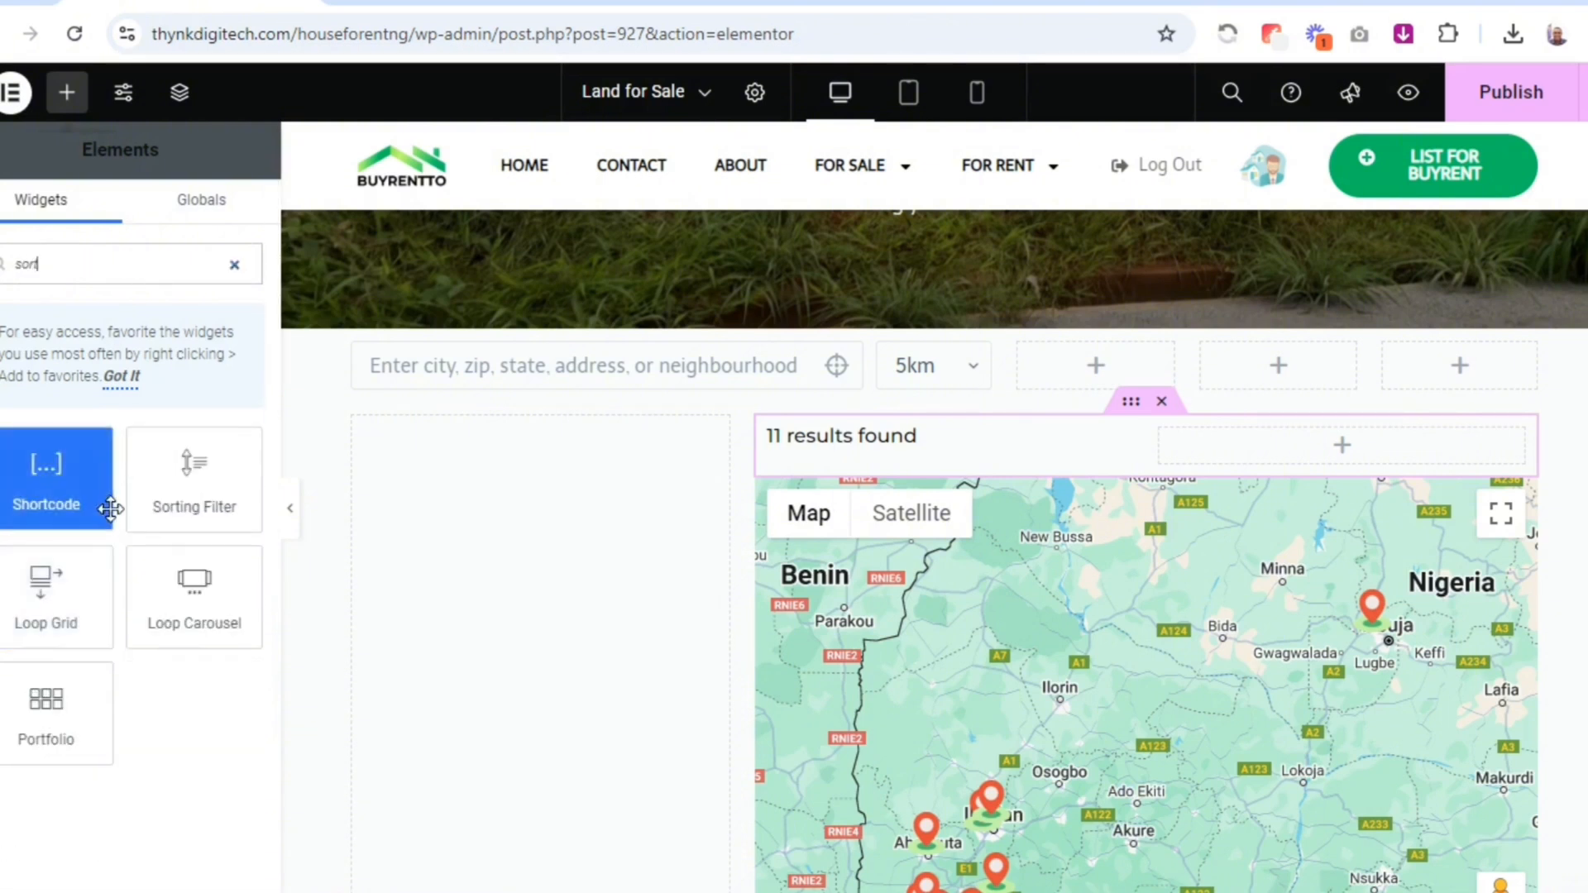
pyautogui.moveTo(174, 497); pyautogui.dragTo(1197, 449)
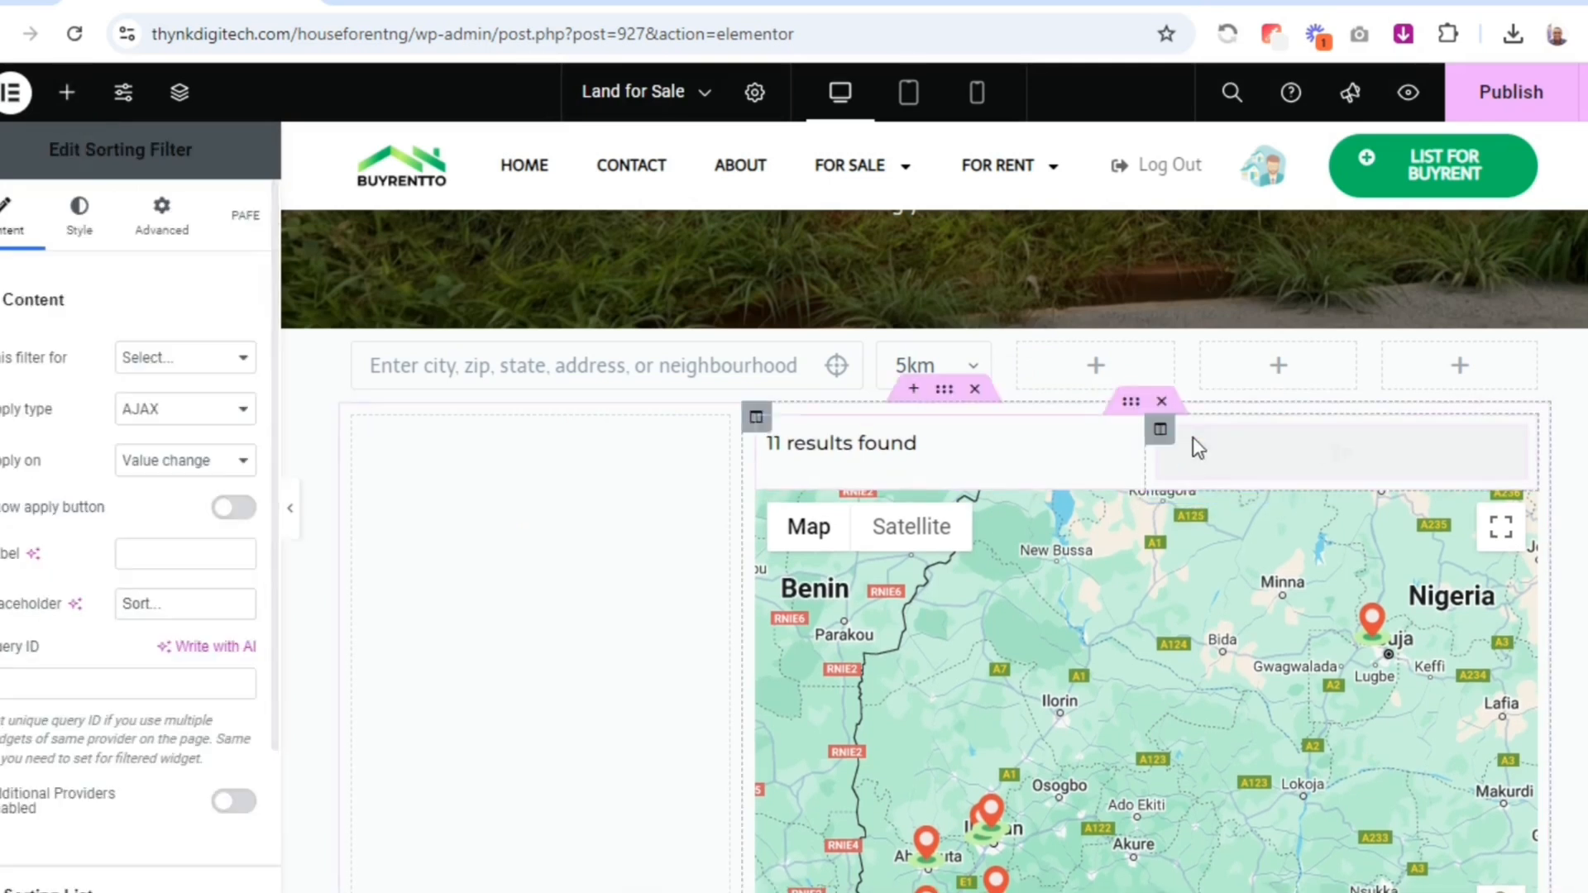
pyautogui.click(185, 357)
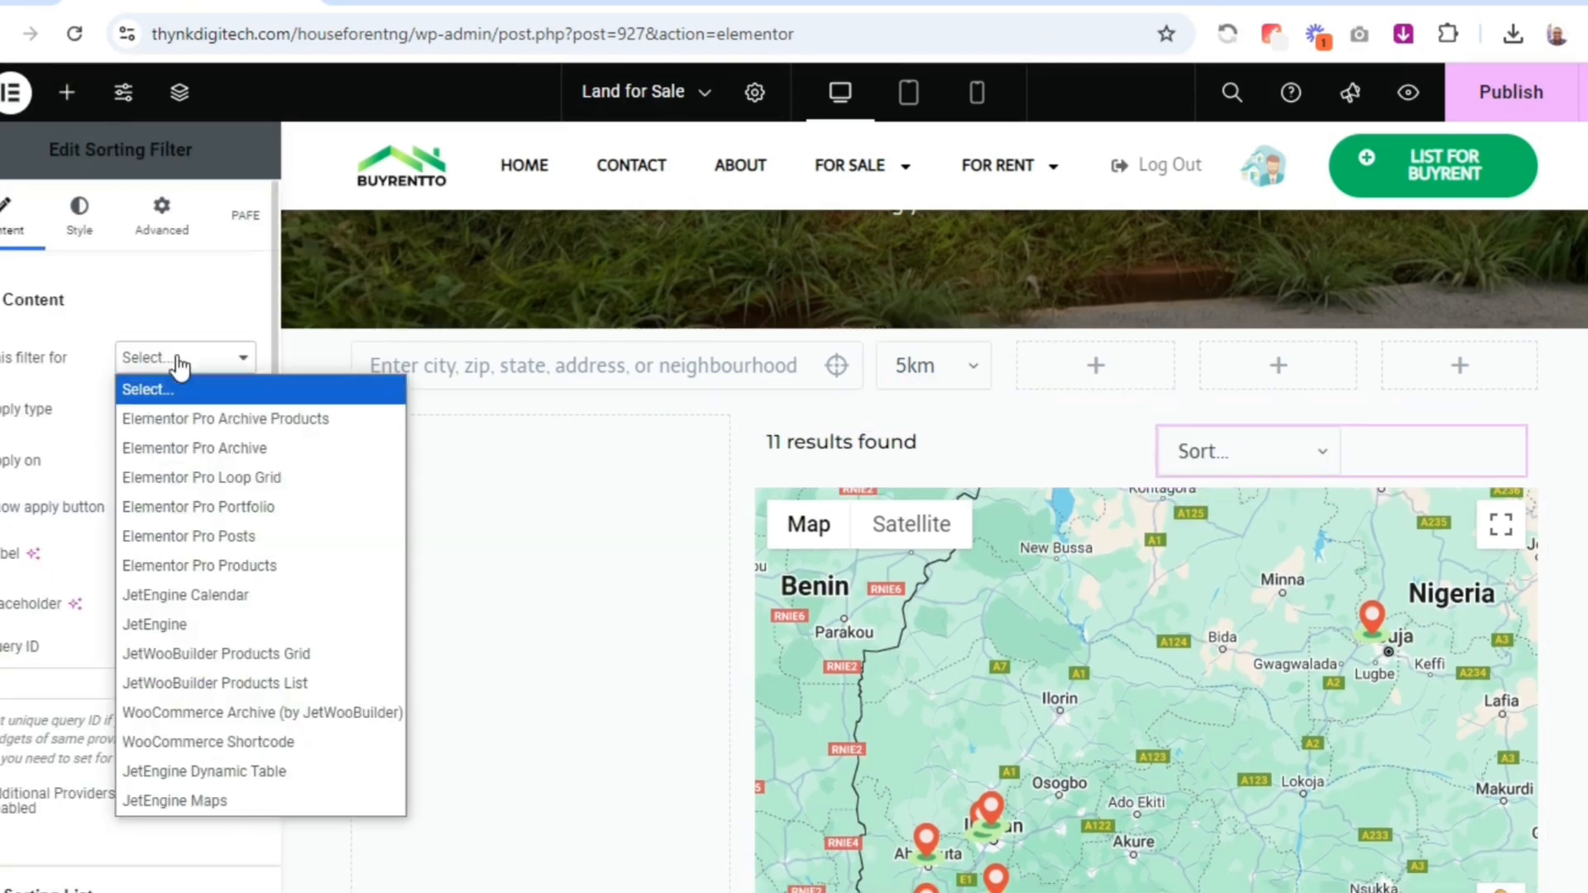
pyautogui.click(183, 623)
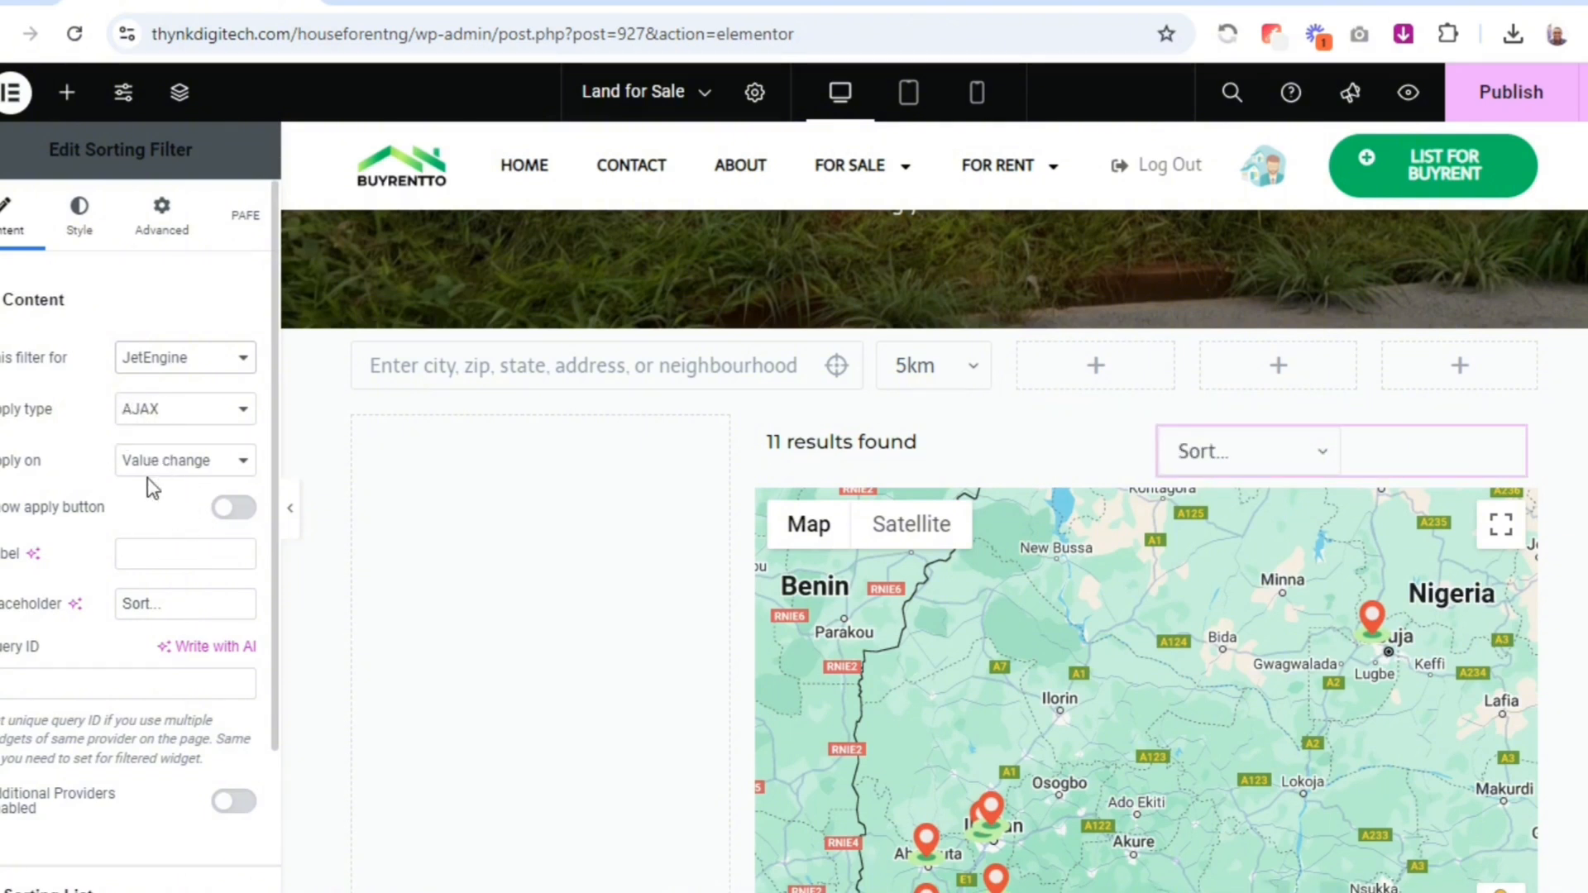
pyautogui.rightClick(90, 670)
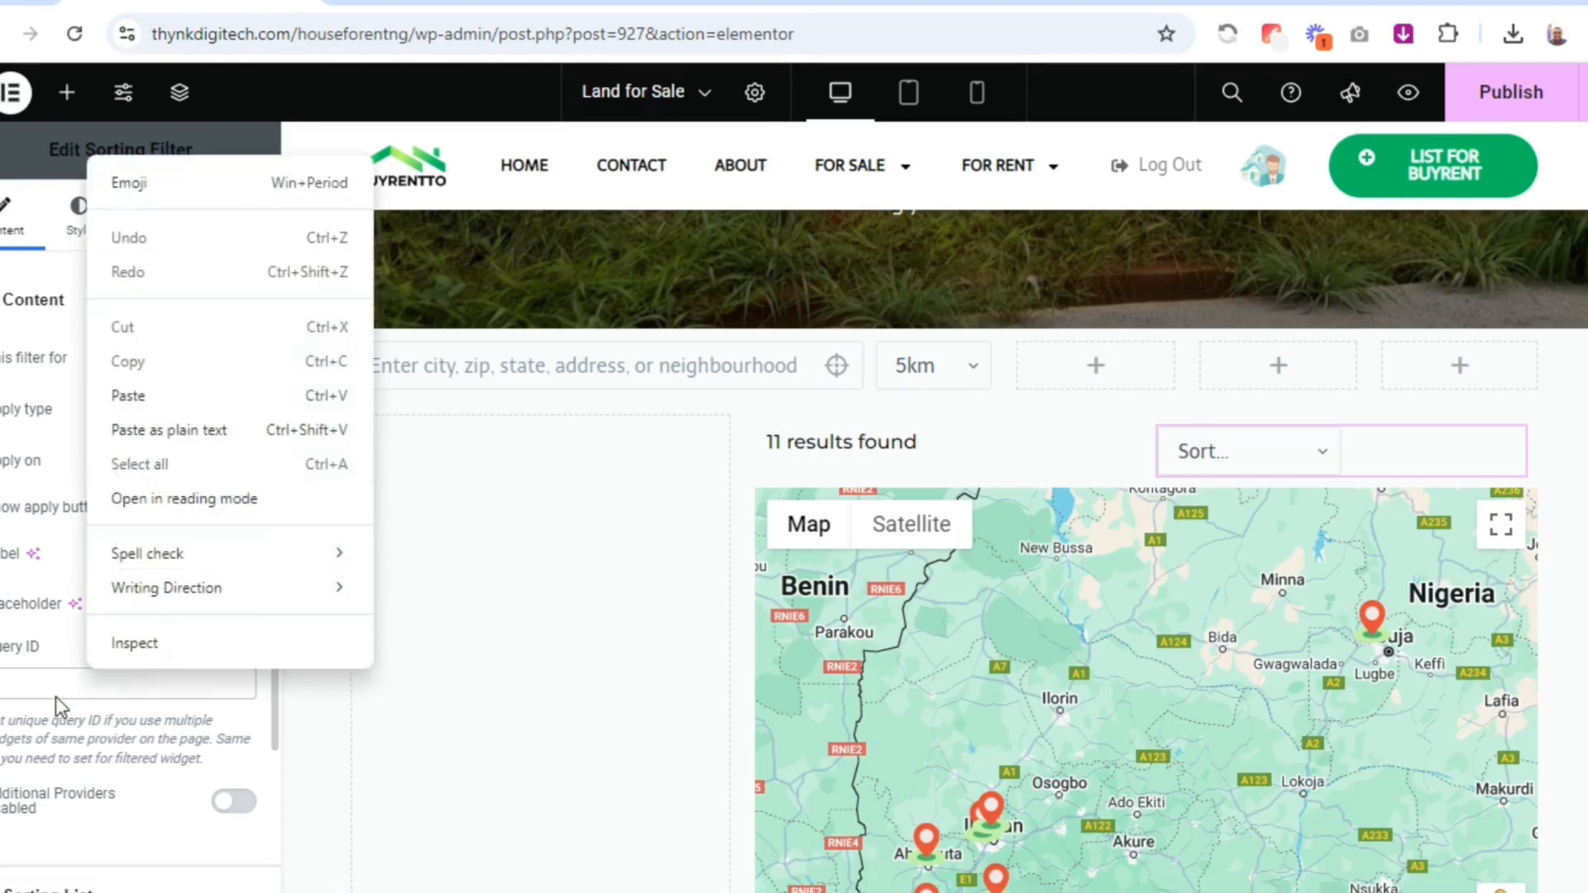
pyautogui.write('nd')
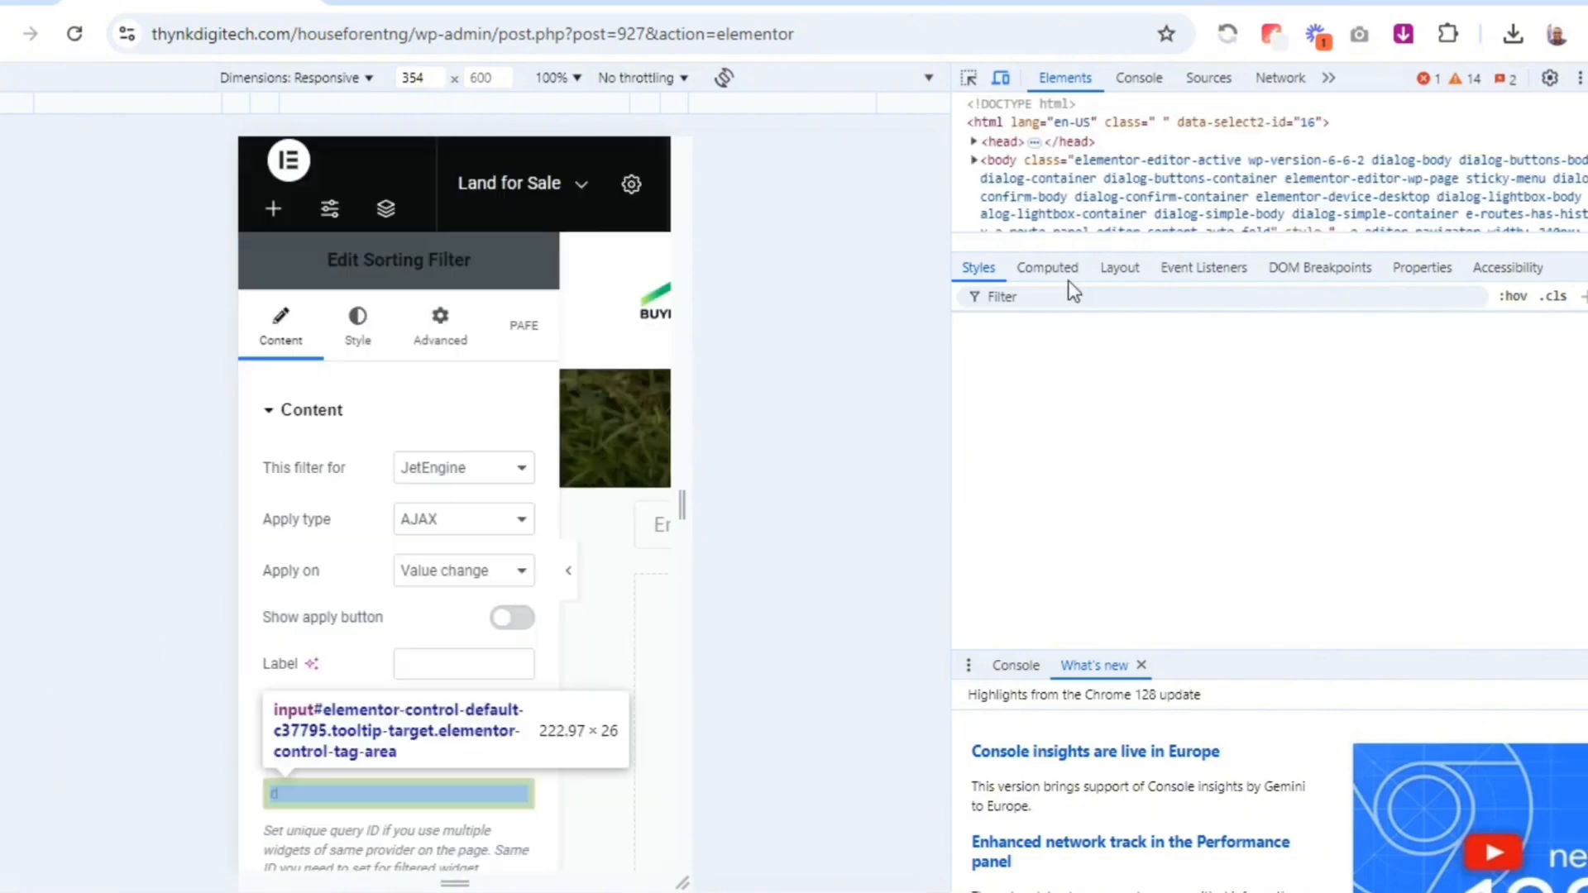
pyautogui.press('F12')
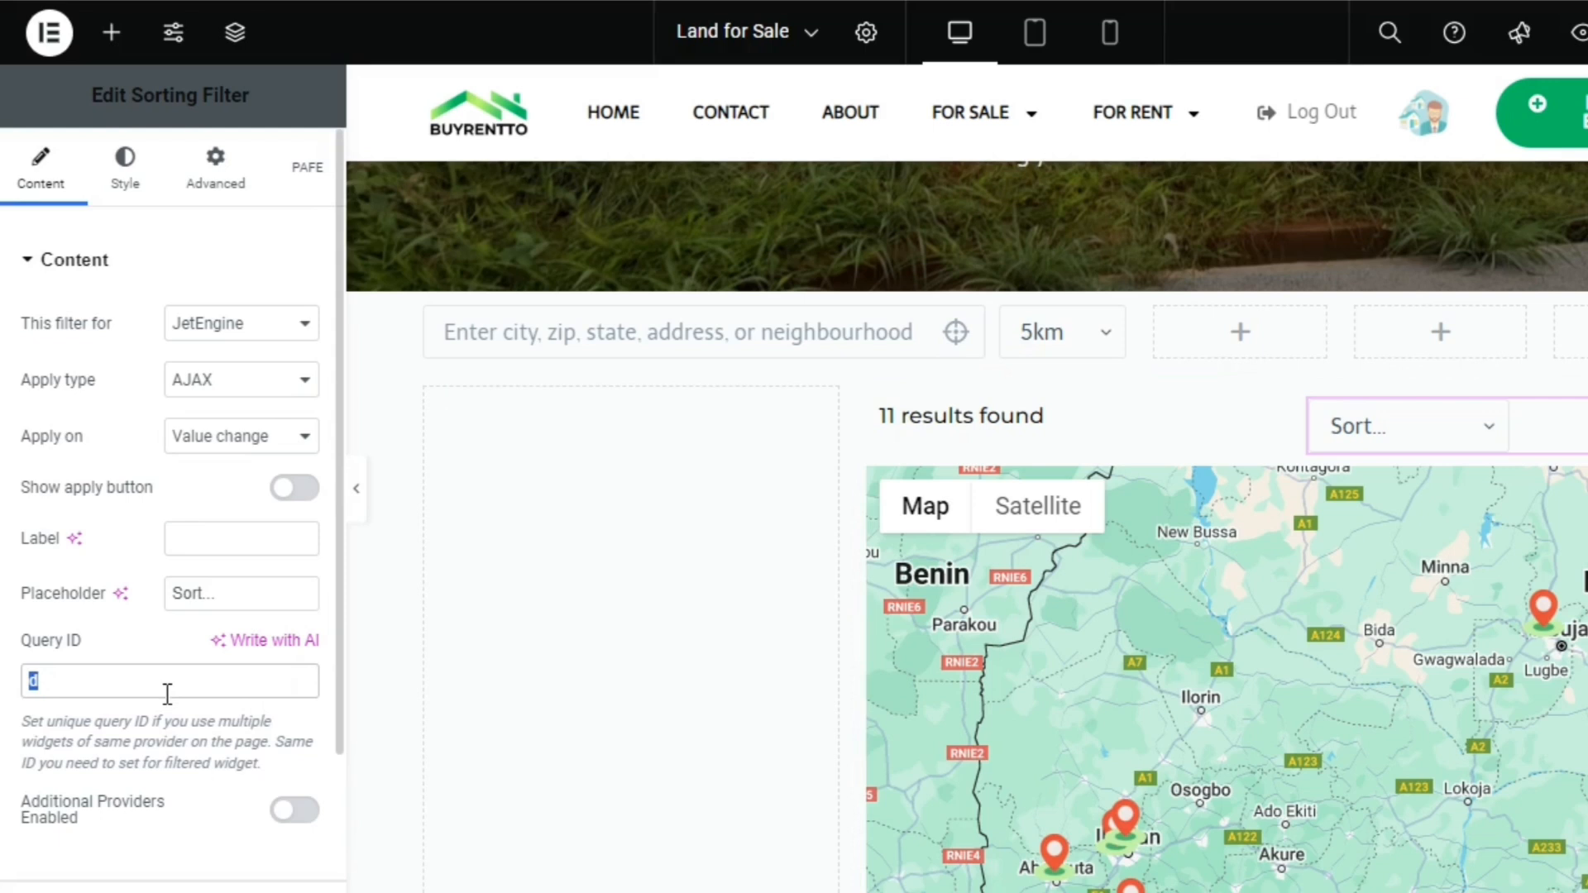
pyautogui.press('BackSpace')
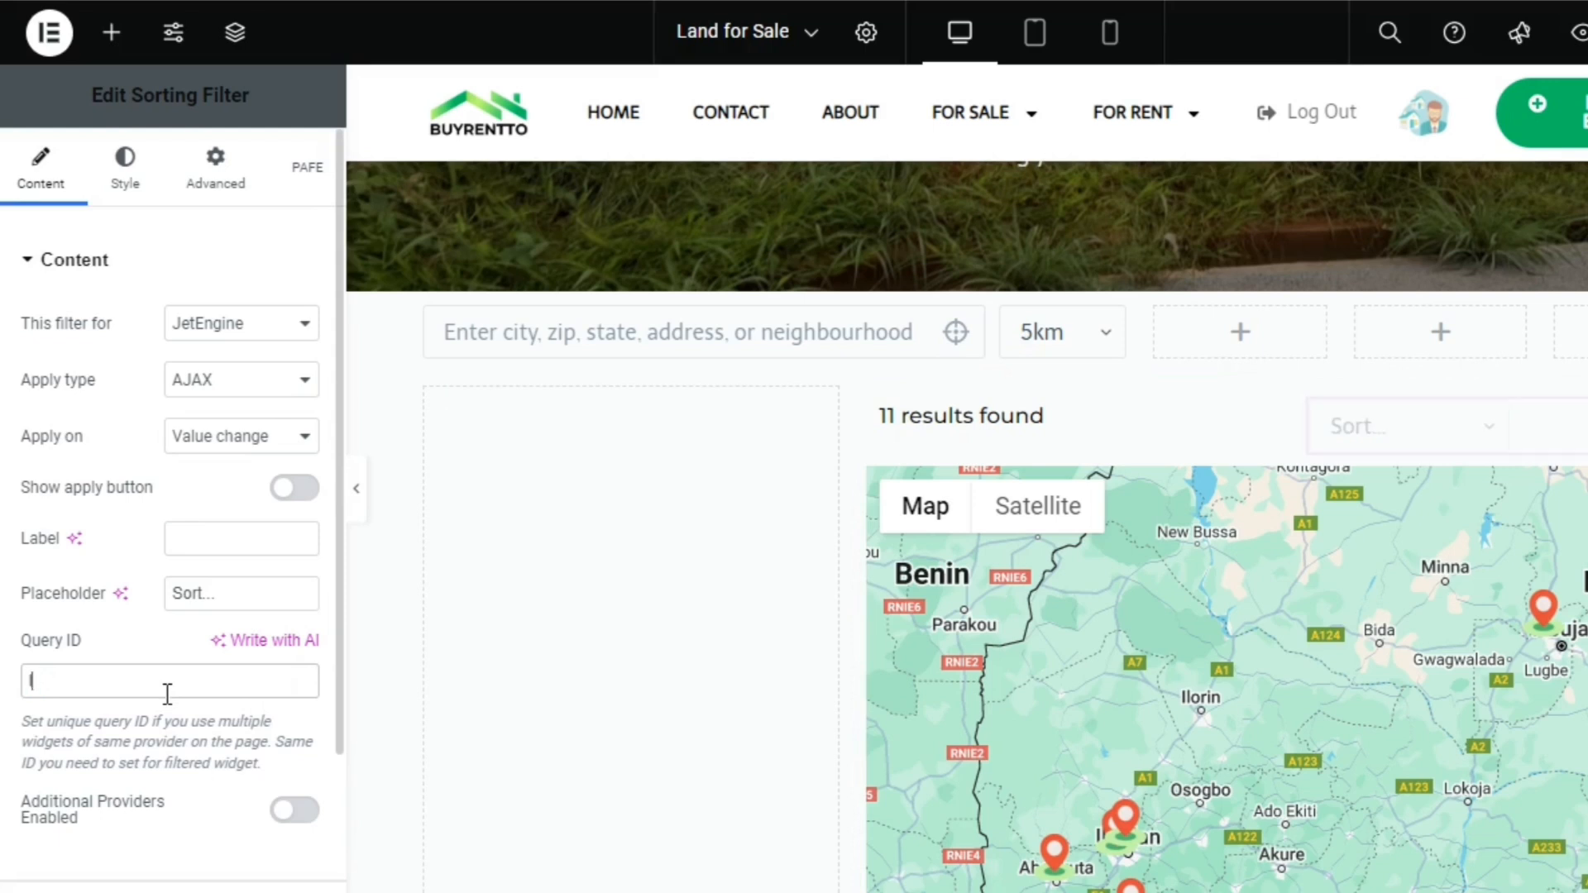
# Set the sorting filter's Query ID to land-for-sale and enable additional providers
pyautogui.write('land-for-sale')
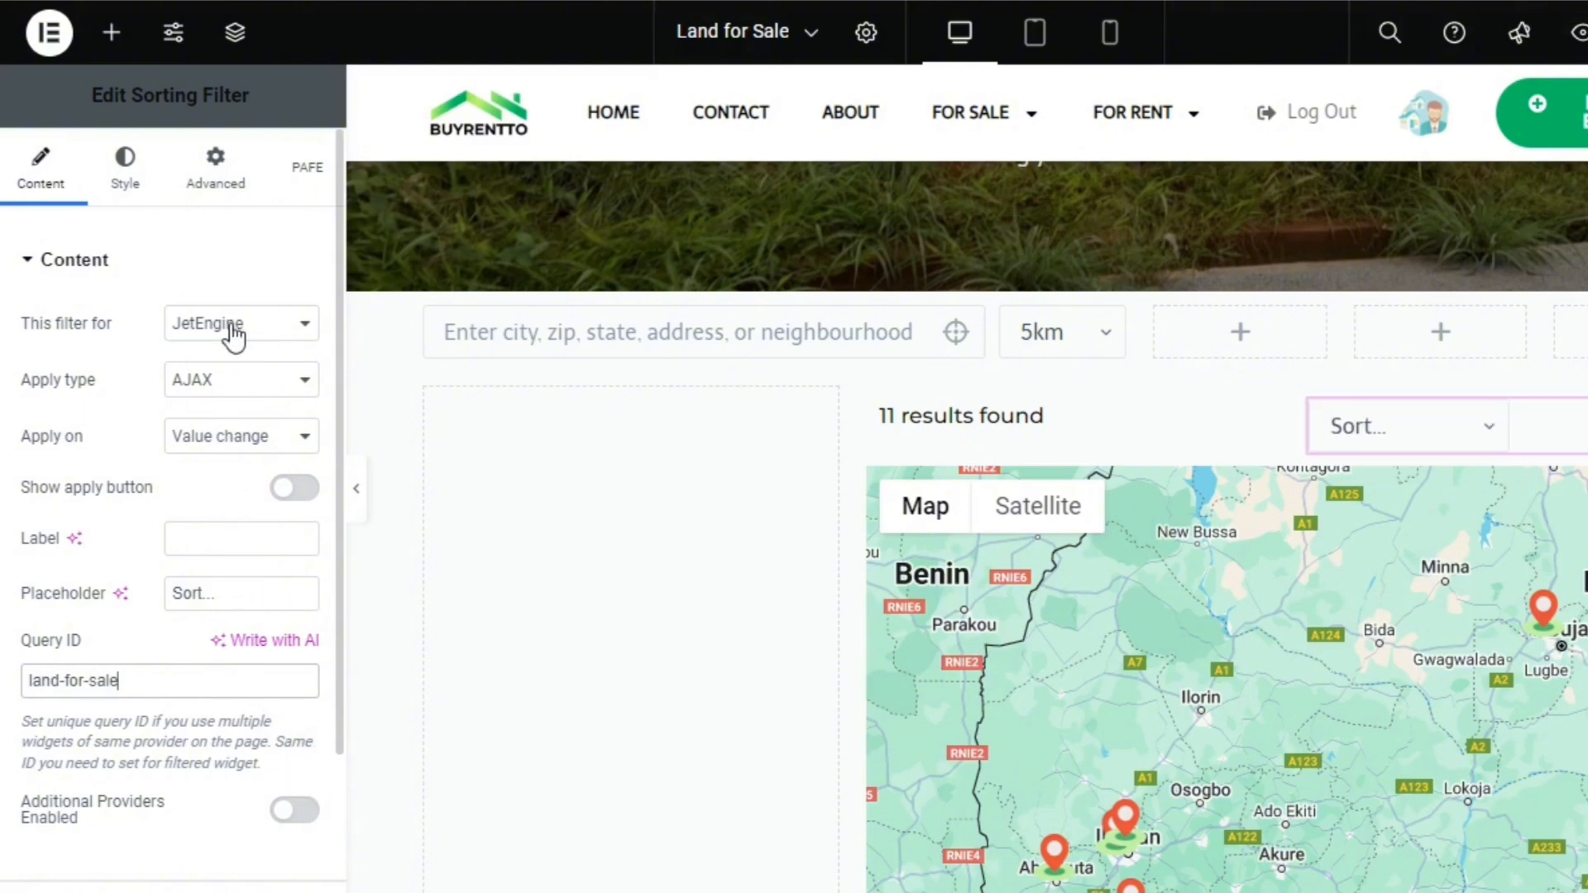
pyautogui.scroll(-5, 1055, 393)
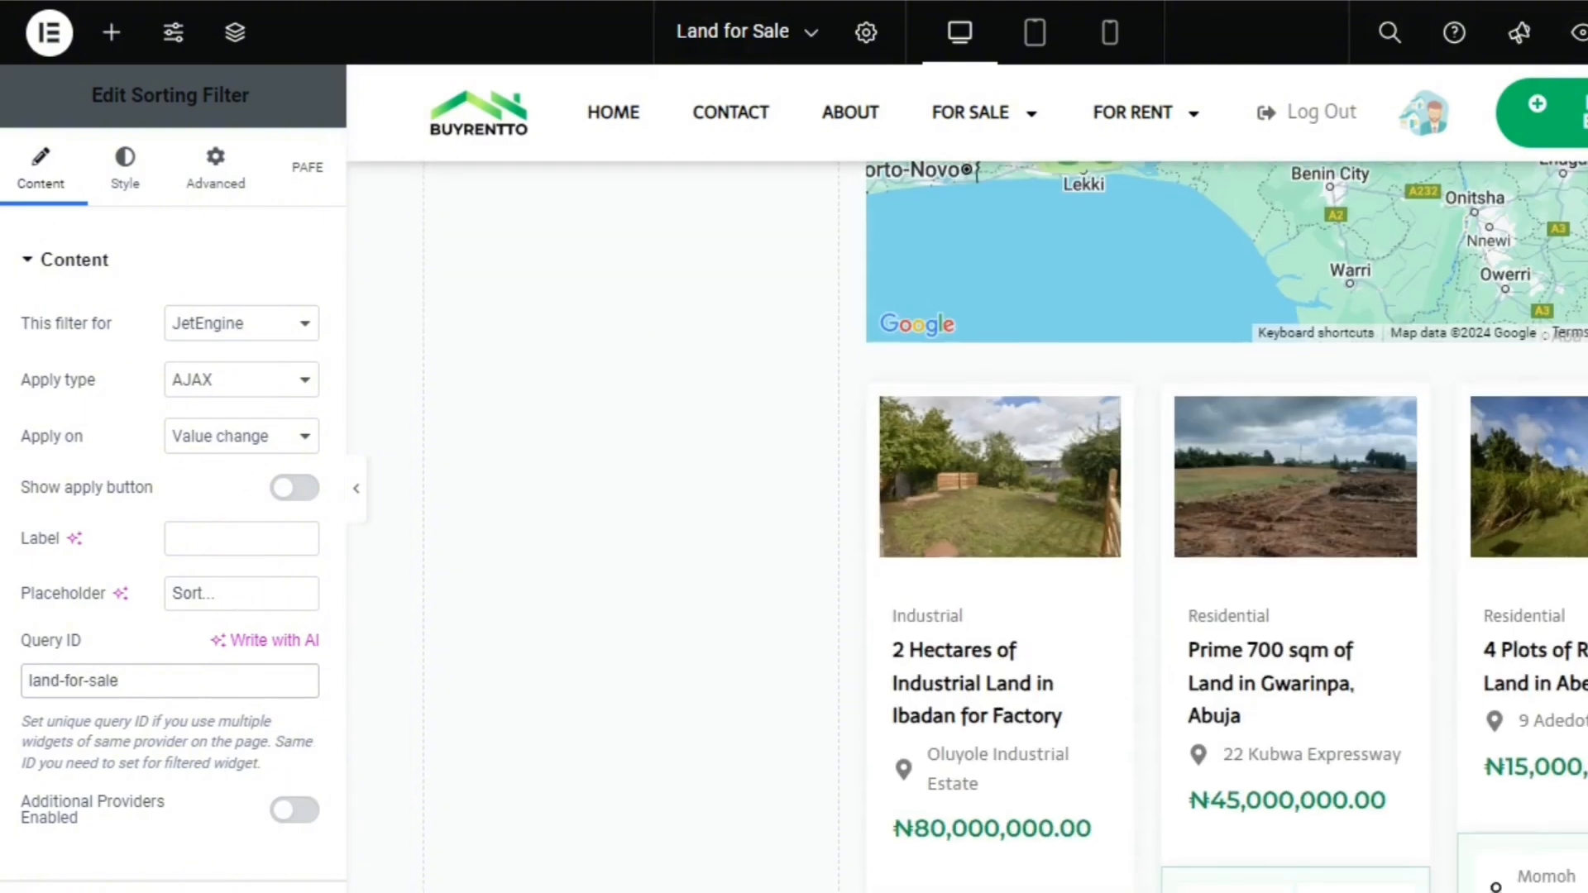
pyautogui.click(299, 813)
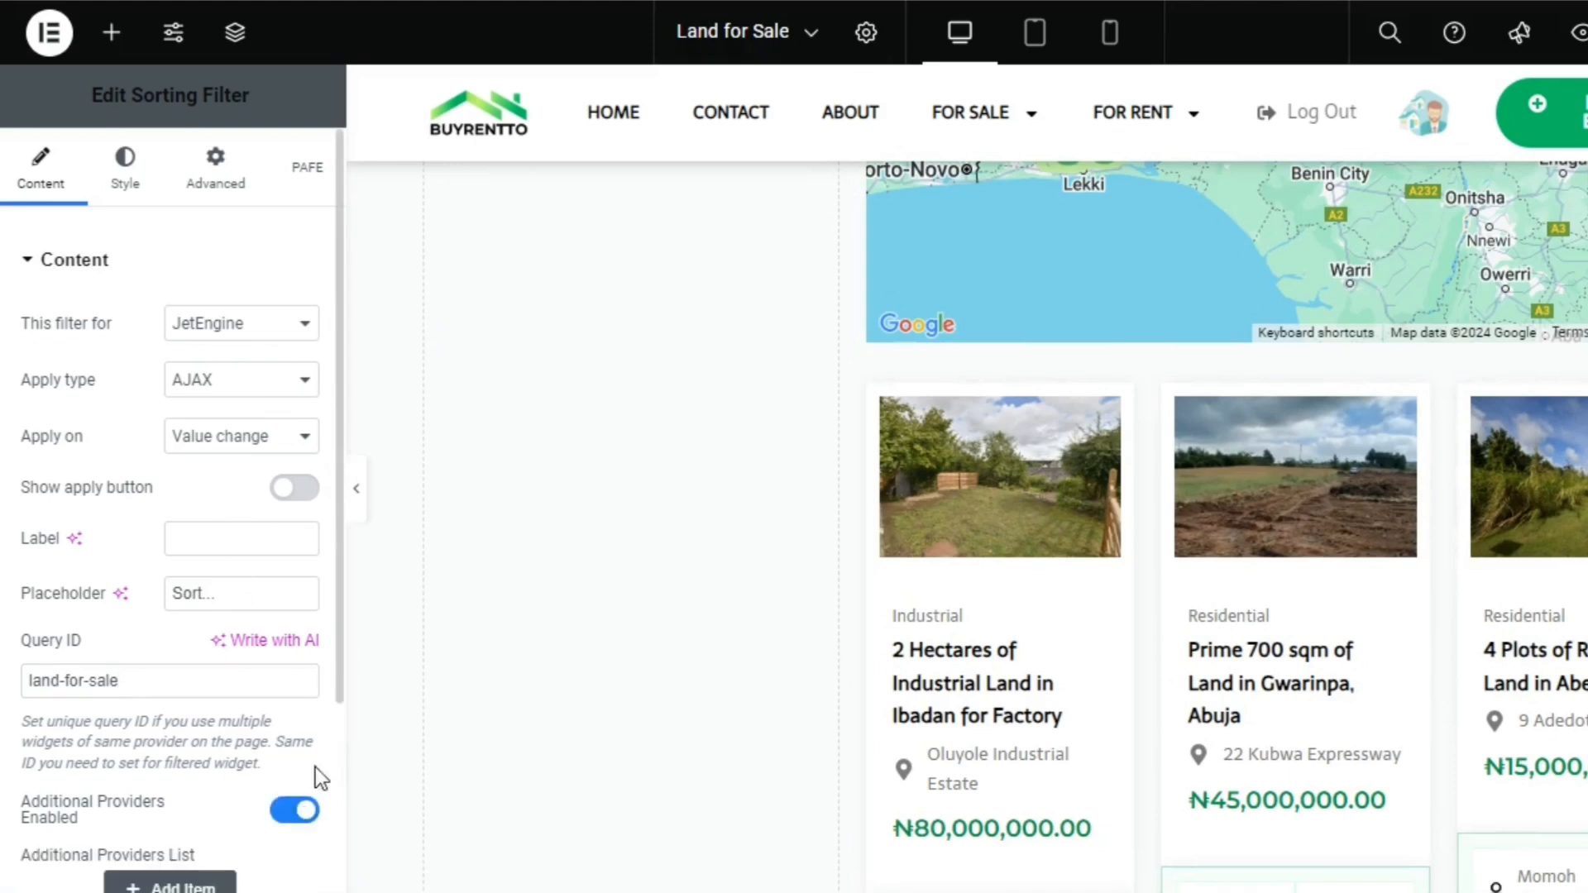
# Add JetEngine Maps as the sorting filter's additional provider, with land-for-sale as its additional query ID
pyautogui.scroll(-3, 319, 769)
pyautogui.click(199, 609)
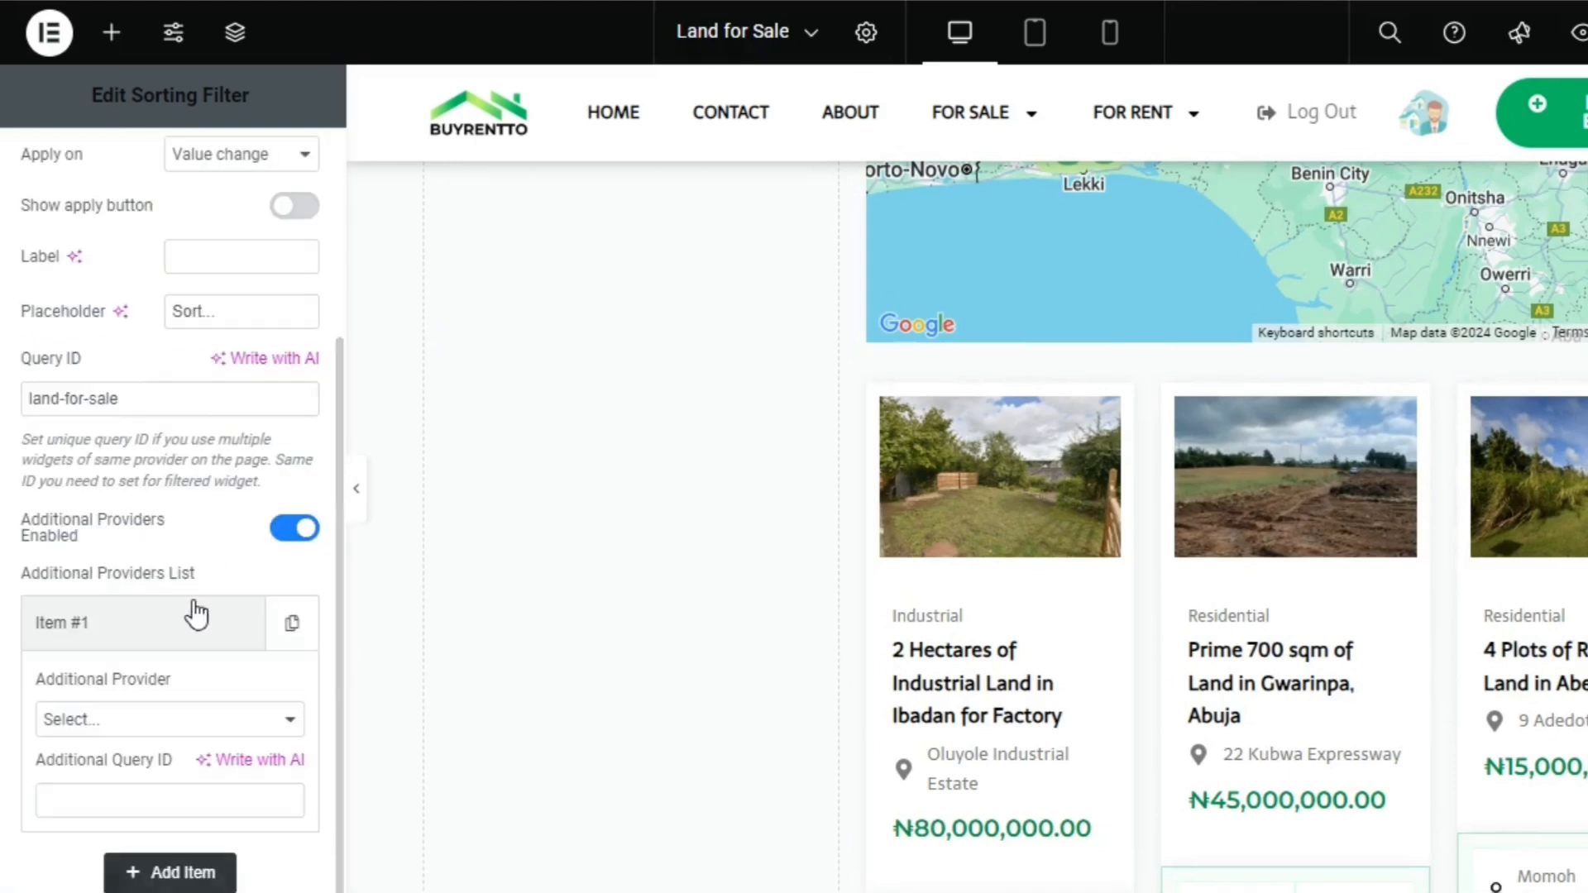
pyautogui.click(150, 721)
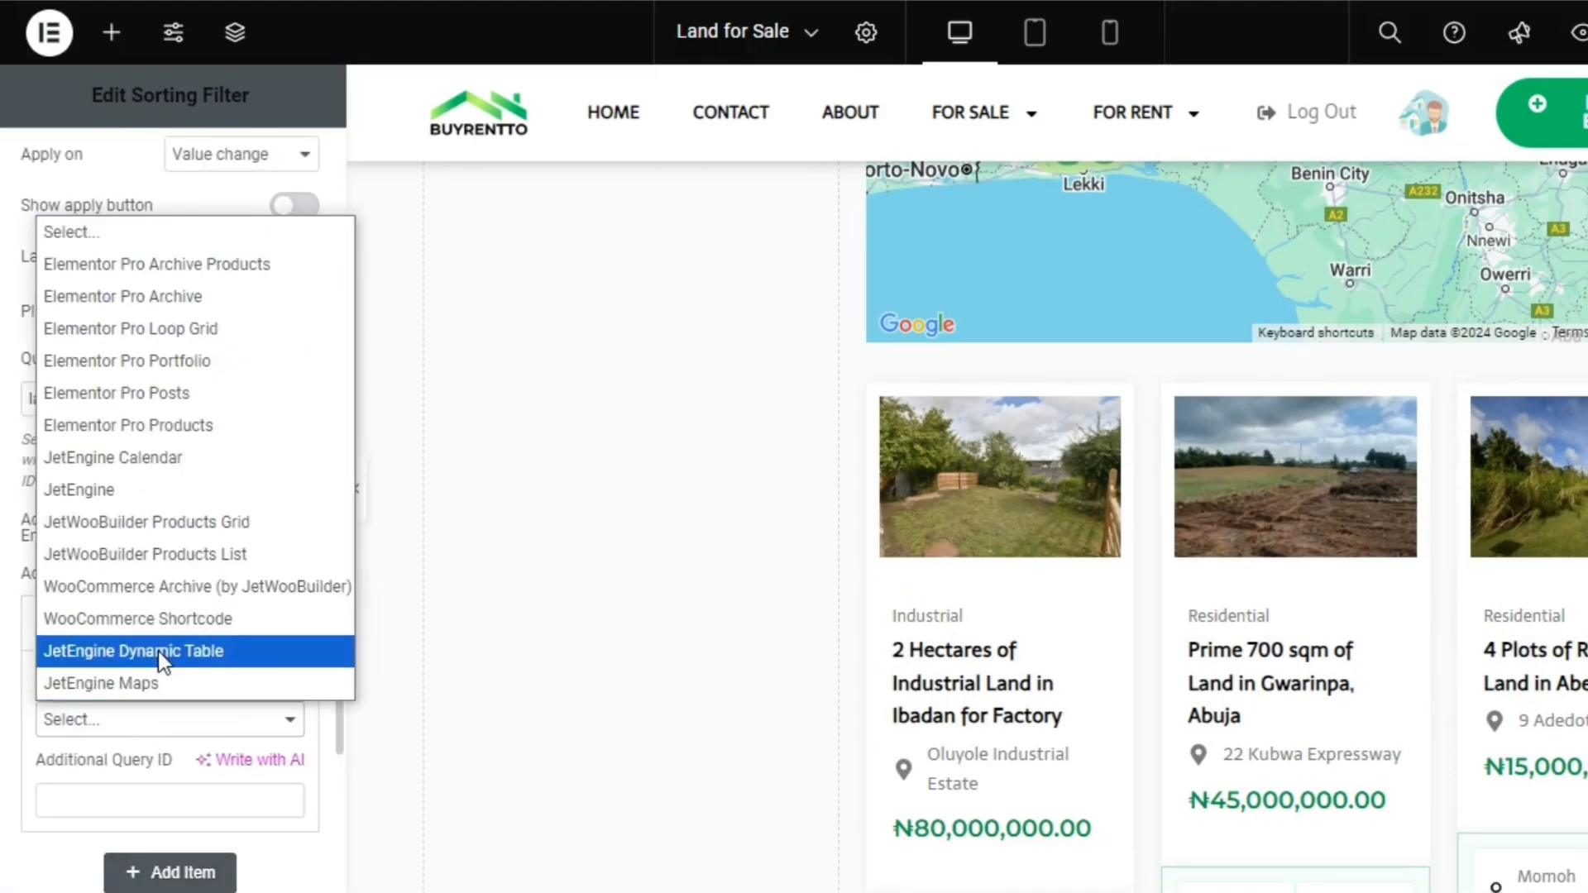
pyautogui.click(155, 682)
pyautogui.click(134, 804)
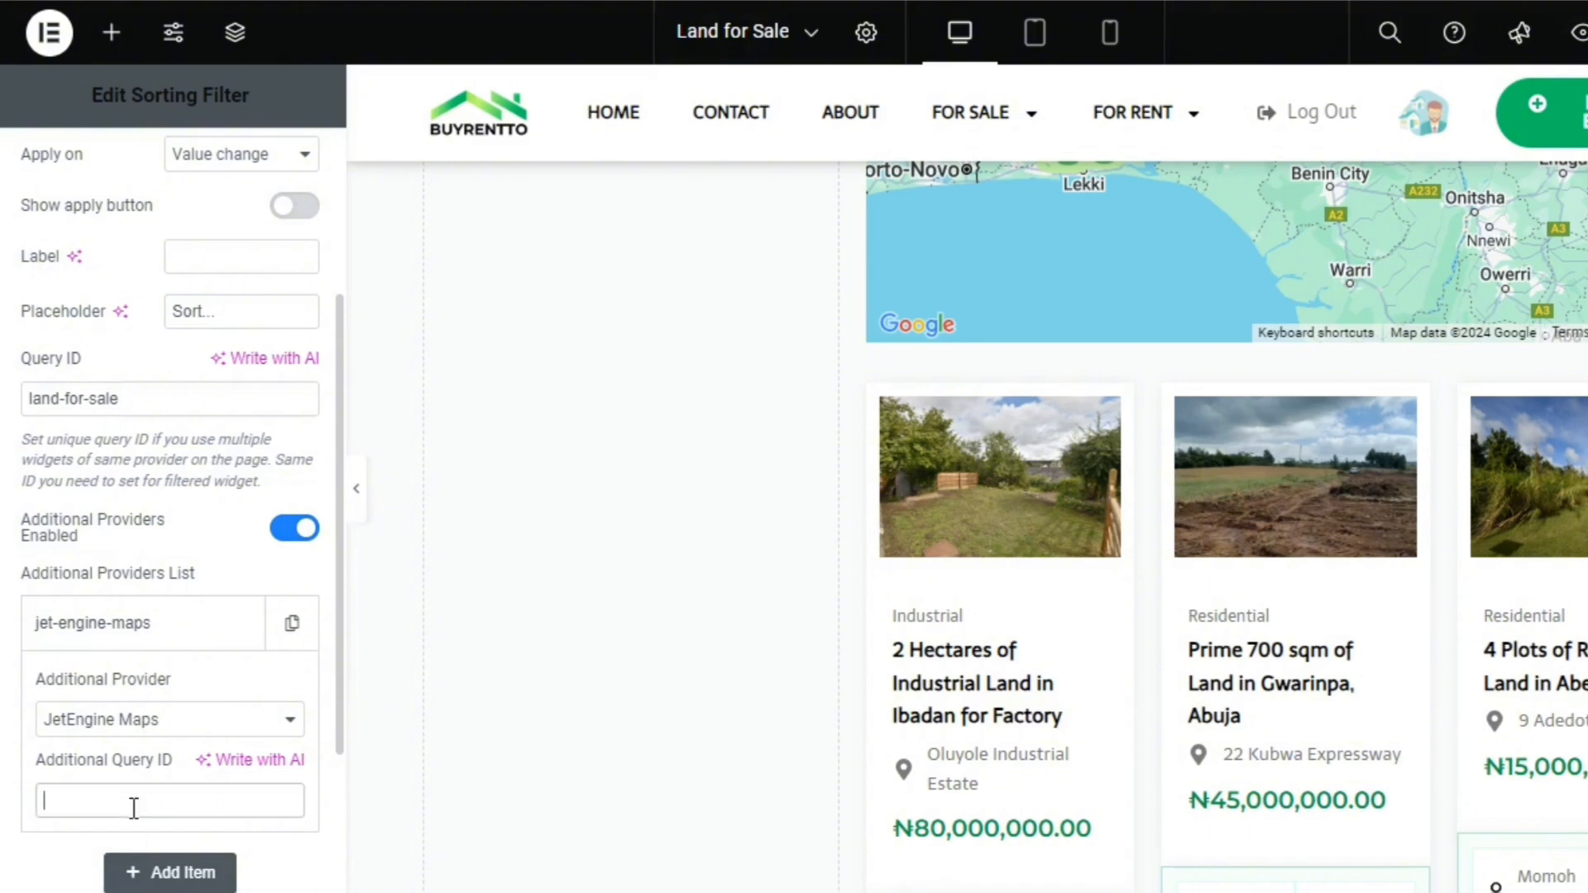
pyautogui.write('land-for')
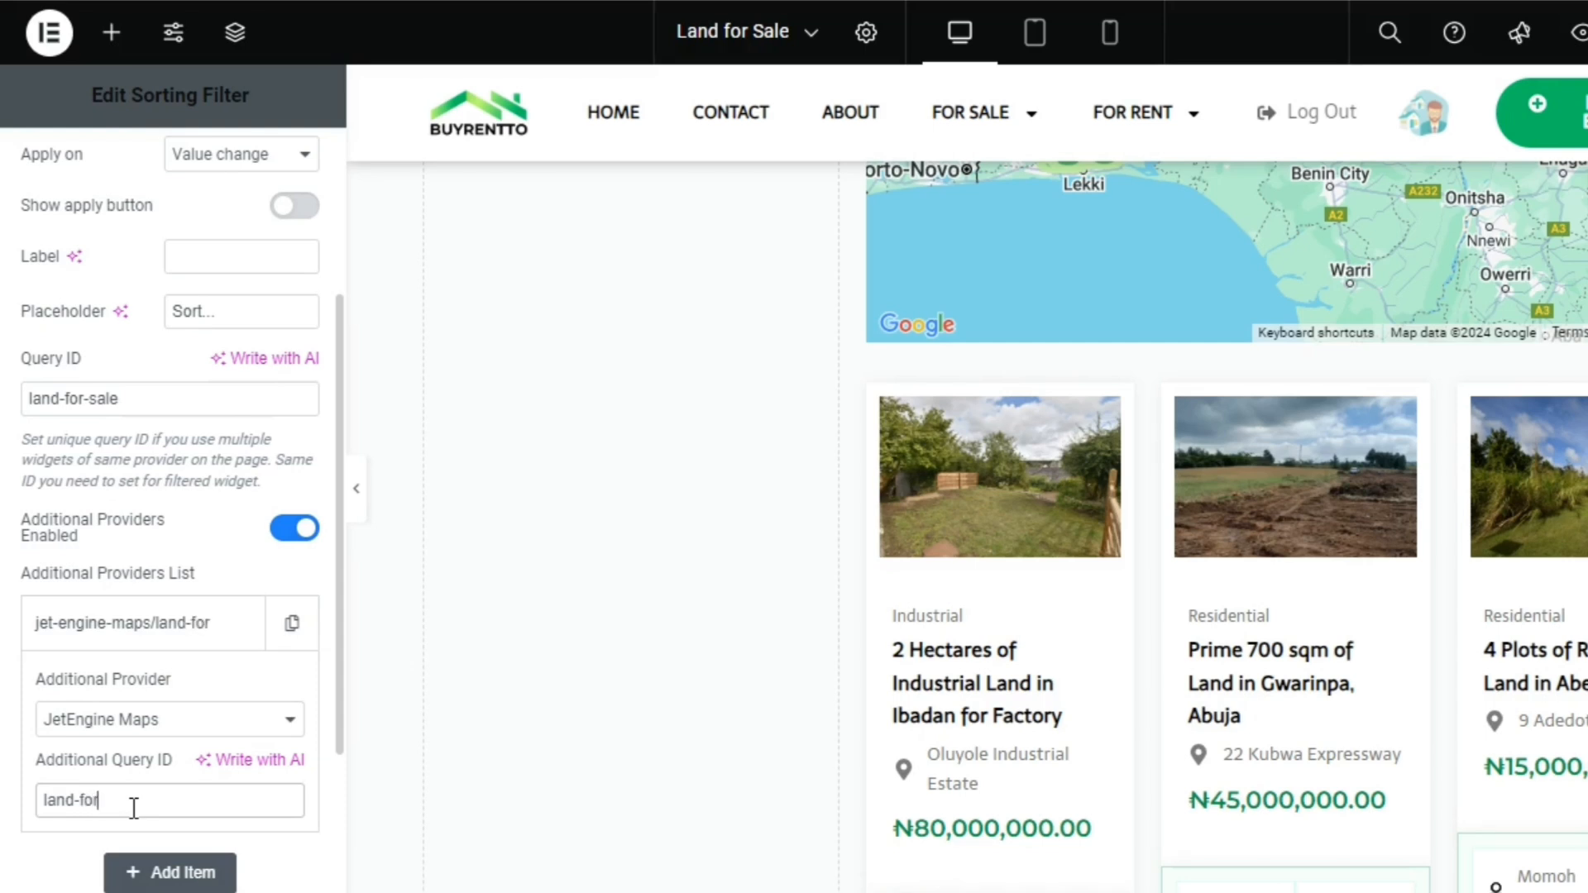
pyautogui.write('-sale')
pyautogui.tripleClick(133, 808)
pyautogui.hotkey('ctrl', 'c')
pyautogui.rightClick(131, 808)
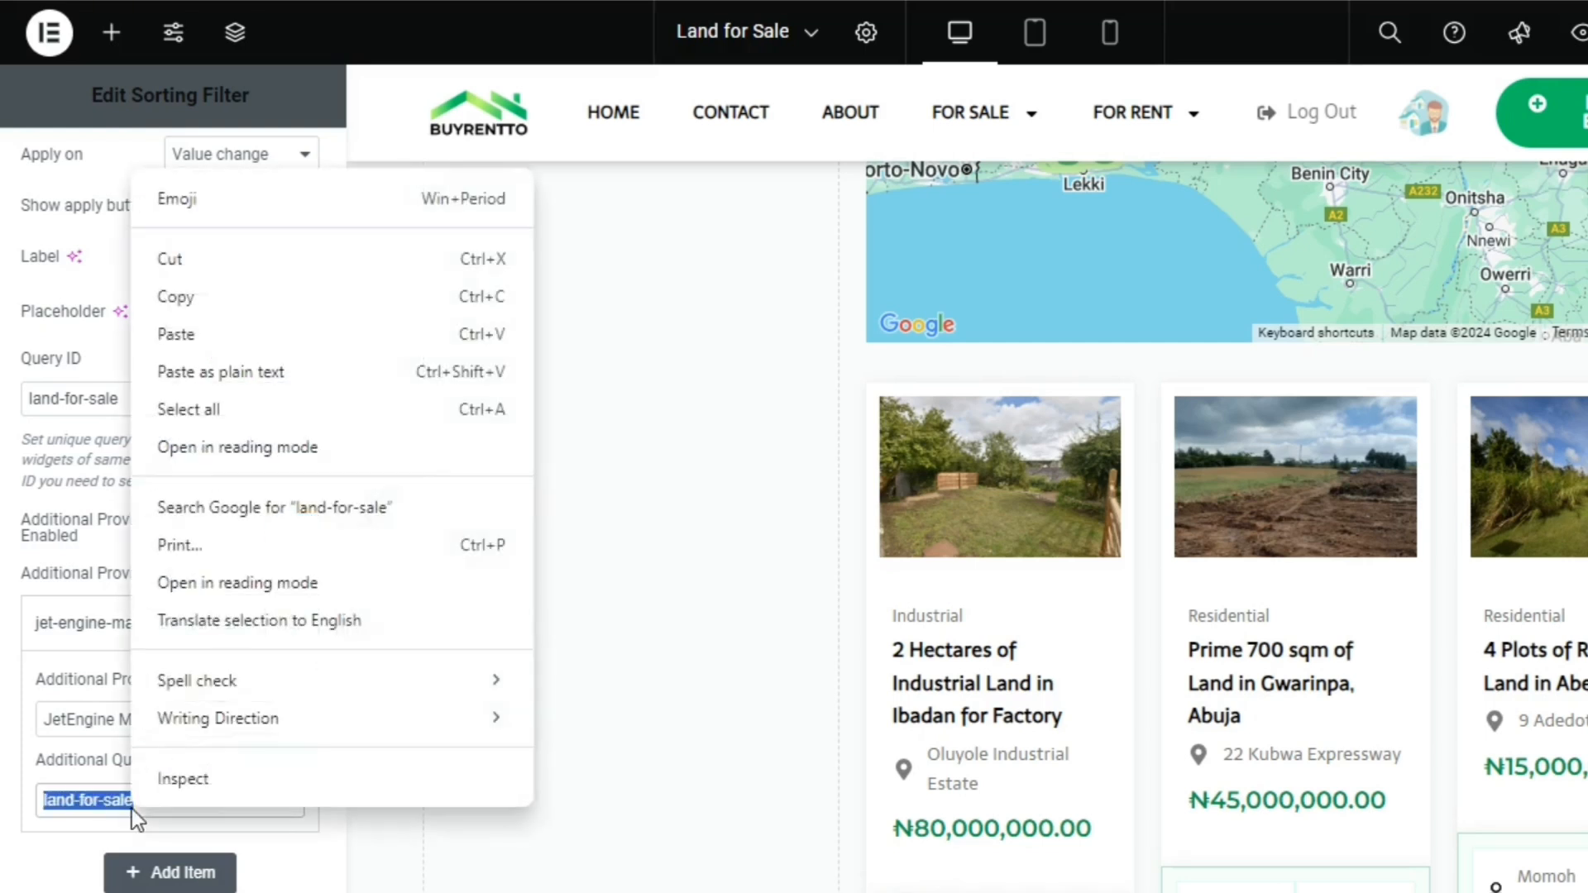
pyautogui.click(248, 504)
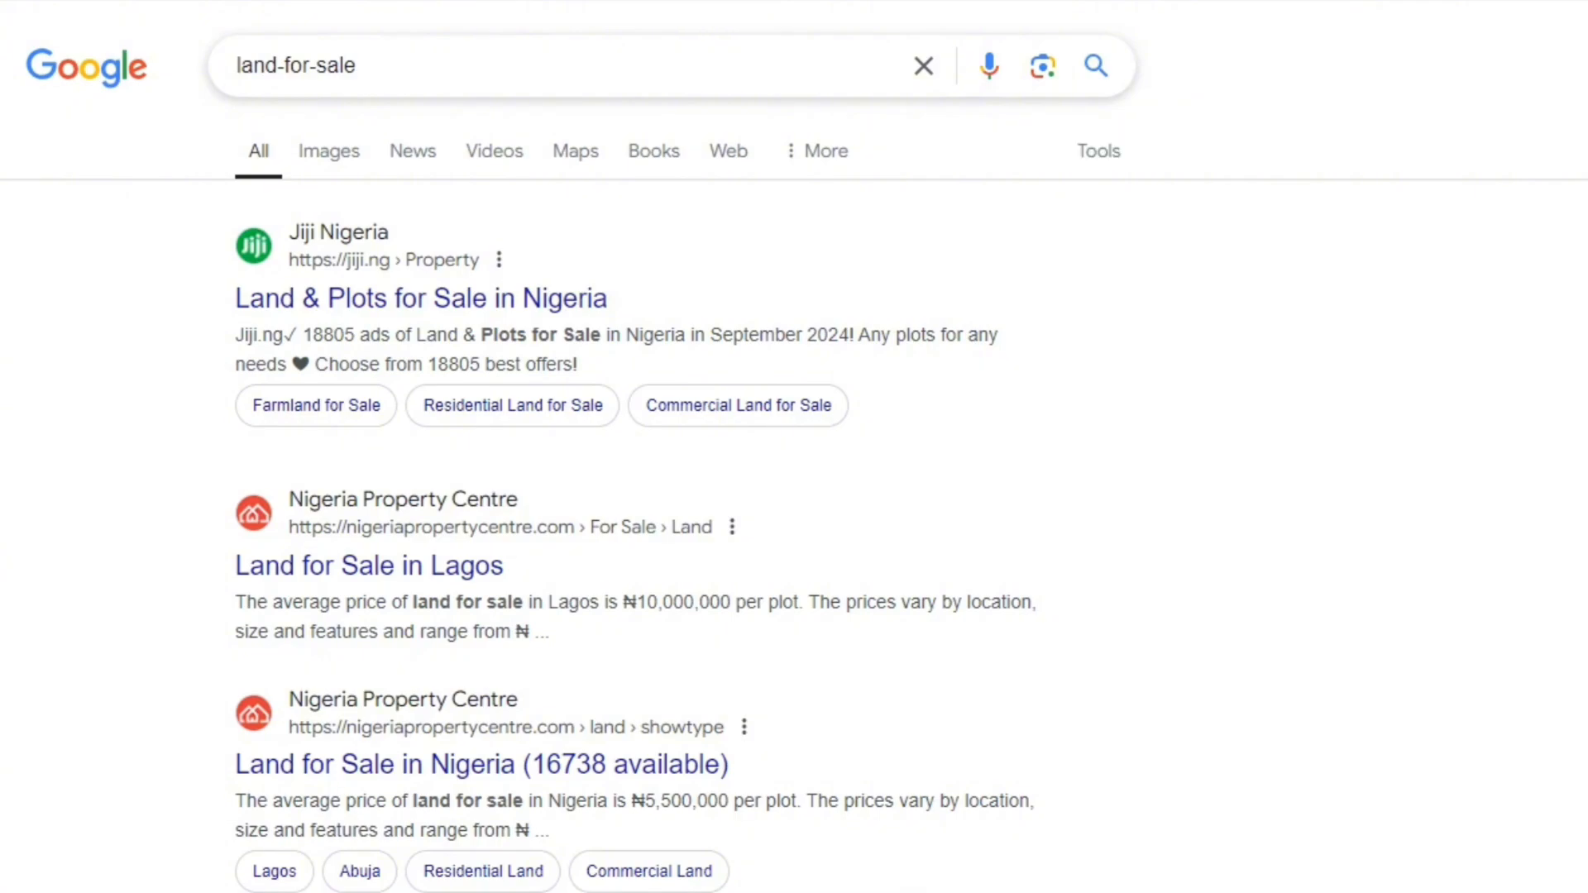
pyautogui.hotkey('ctrl', 'w')
pyautogui.hotkey('ctrl', 'v')
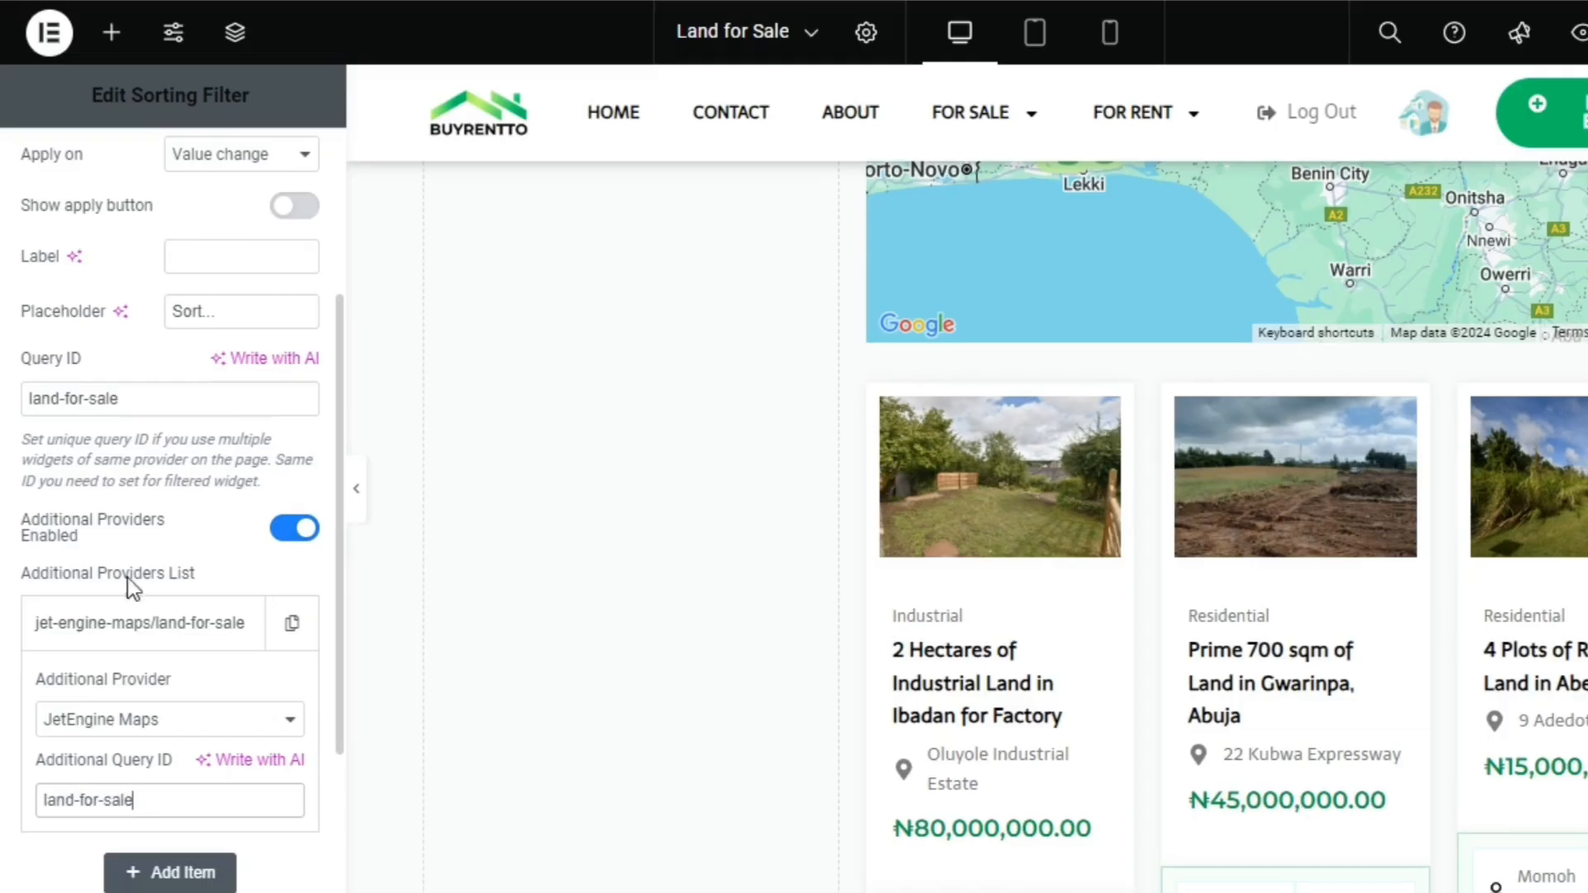
# Copy land-for-sale from the additional query ID into the sorting filter's CSS ID
pyautogui.tripleClick(147, 792)
pyautogui.hotkey('ctrl', 'c')
pyautogui.rightClick(145, 796)
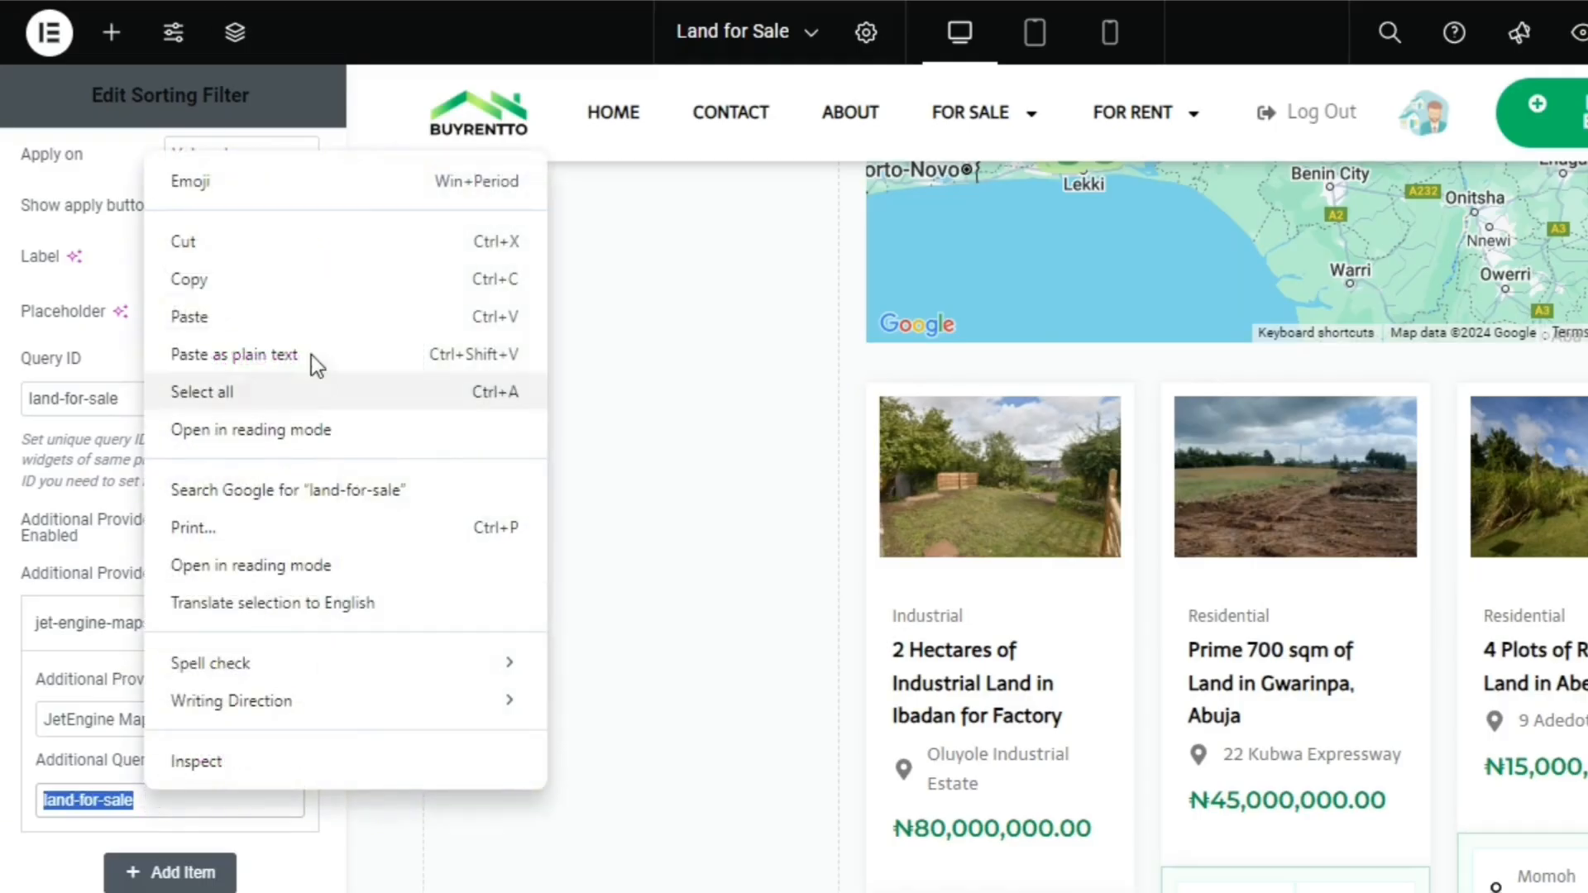
pyautogui.click(312, 286)
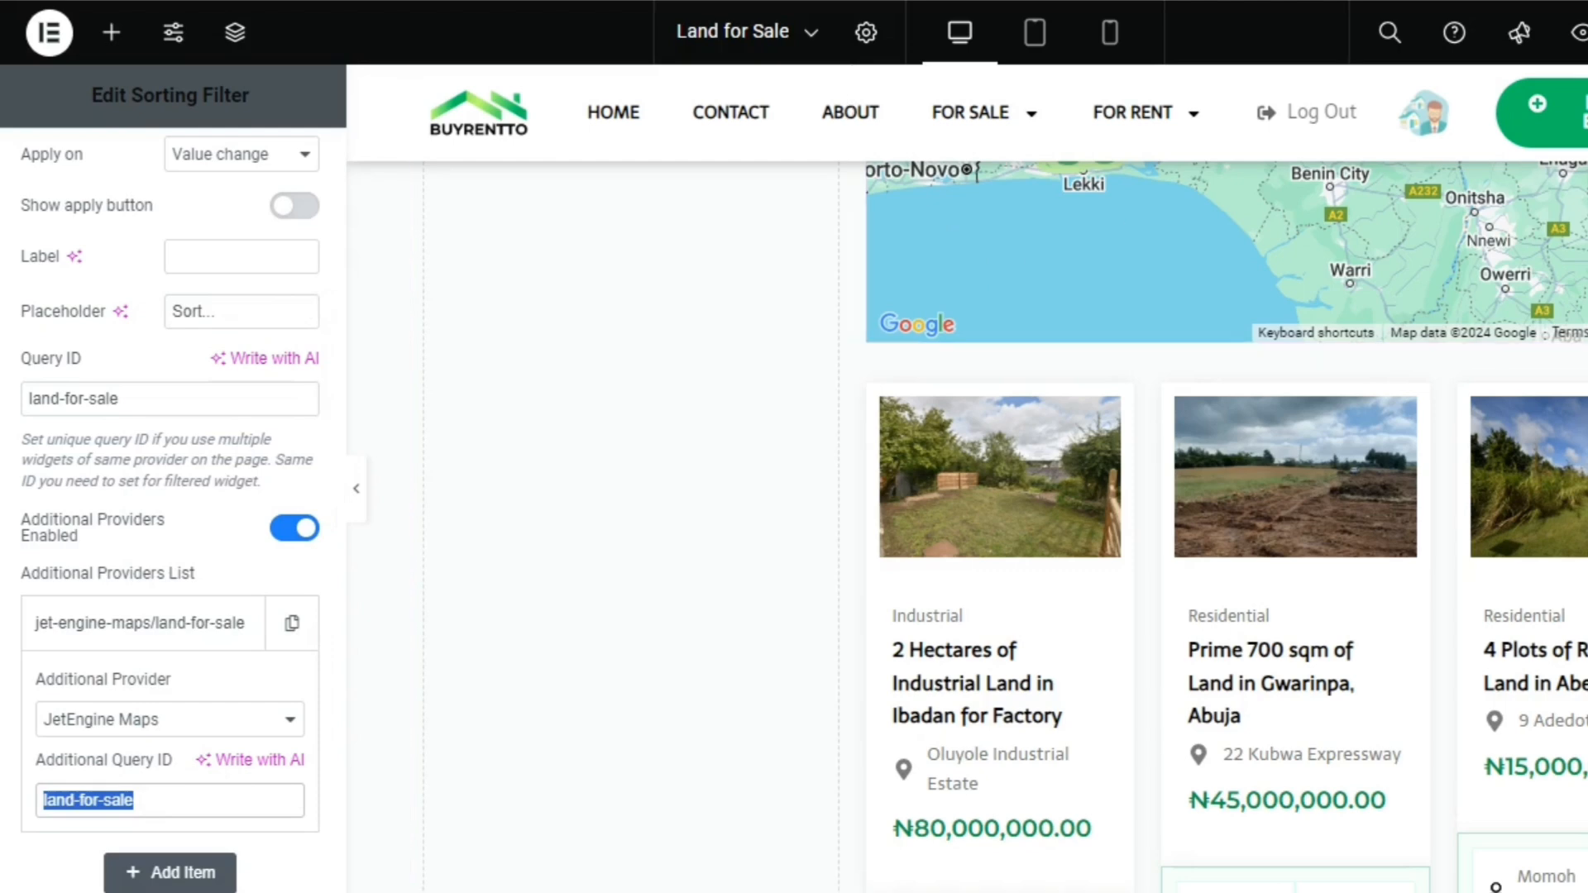
pyautogui.scroll(1, 1003, 265)
pyautogui.scroll(2, 967, 496)
pyautogui.scroll(-3, 968, 496)
pyautogui.scroll(7, 968, 496)
pyautogui.scroll(2, 968, 496)
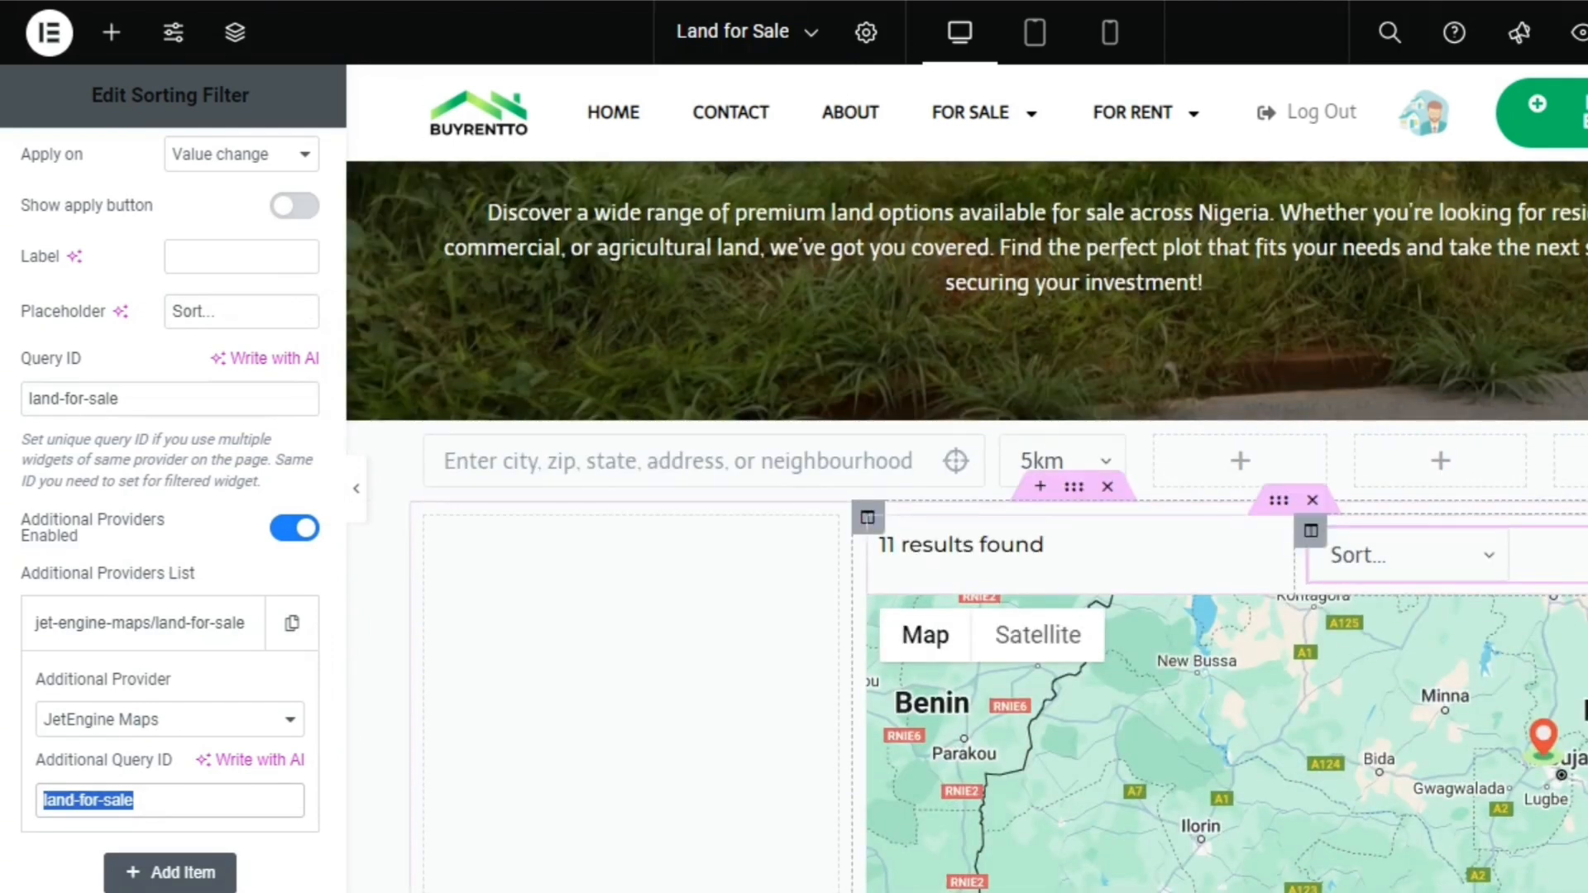
pyautogui.click(326, 216)
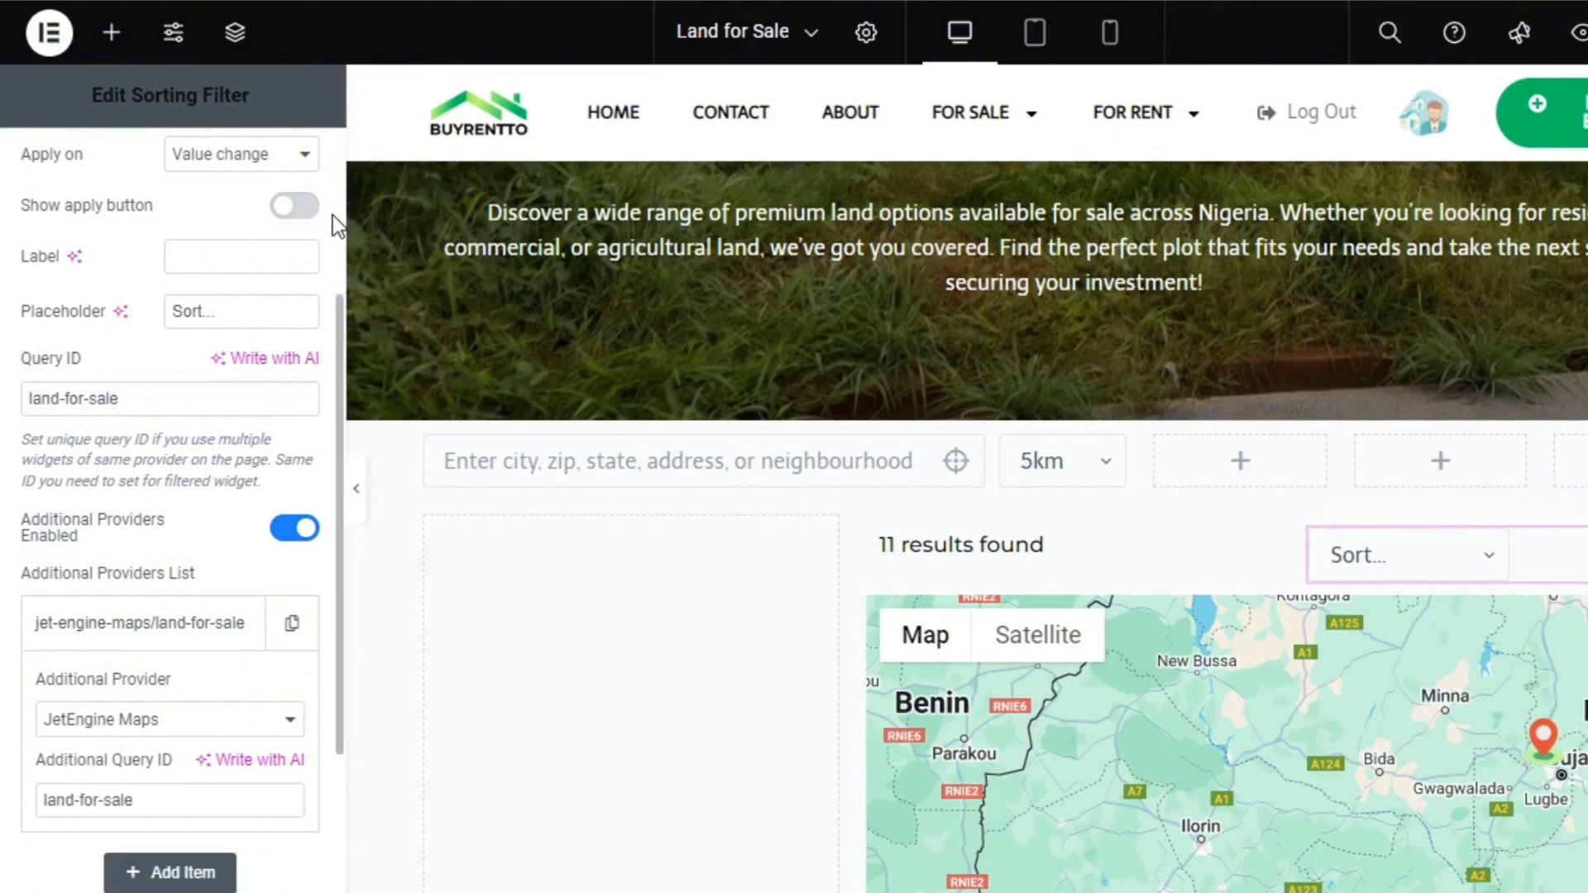
pyautogui.scroll(3, 330, 217)
pyautogui.click(249, 186)
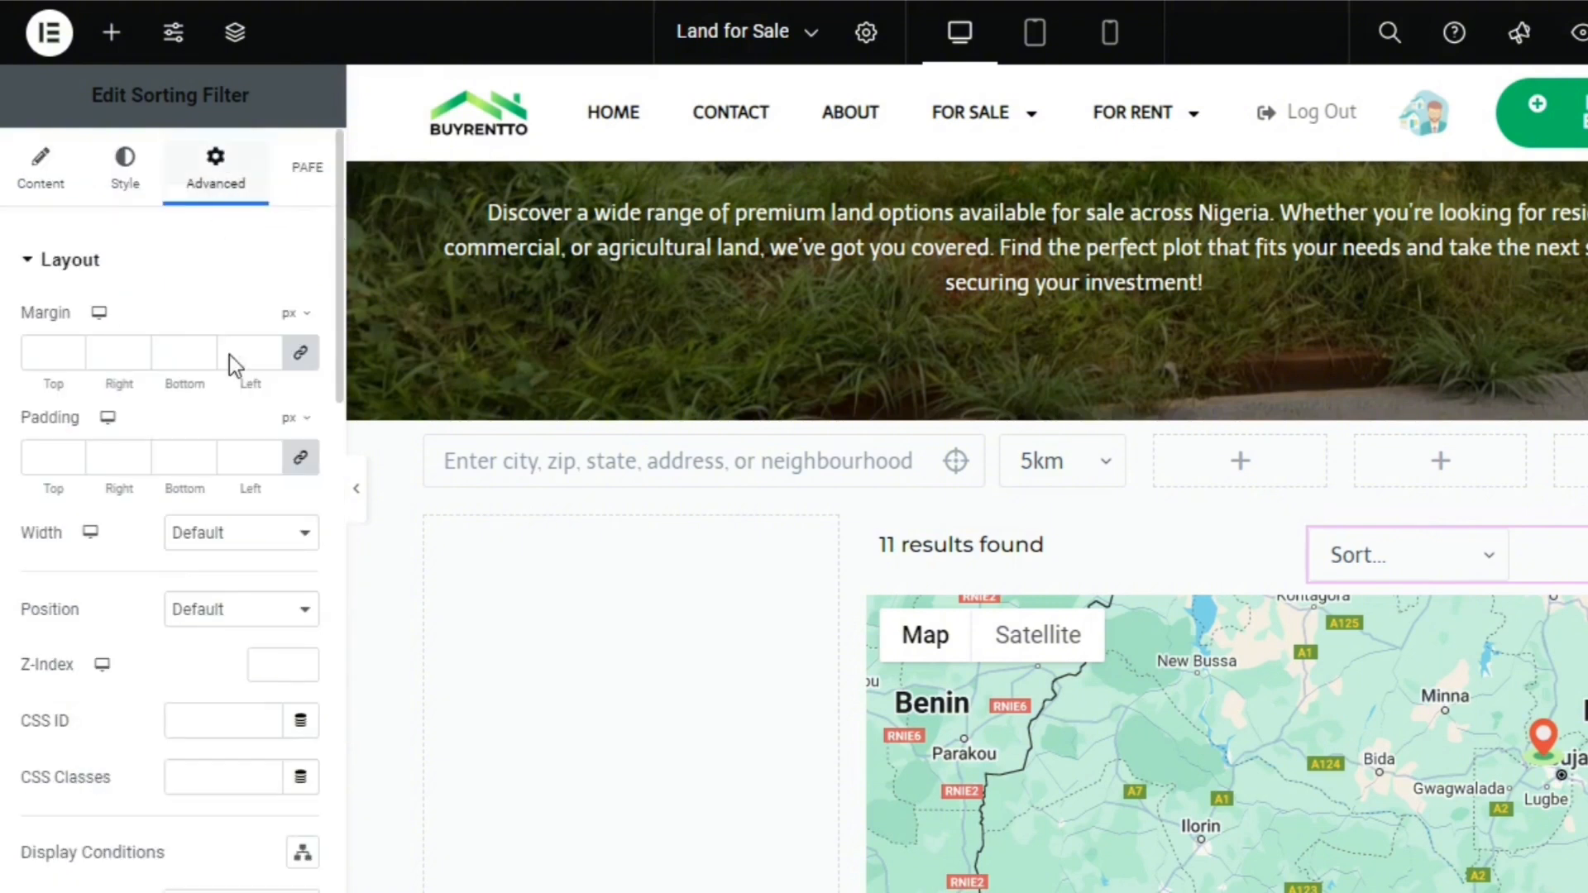
pyautogui.click(210, 713)
pyautogui.hotkey('ctrl', 'v')
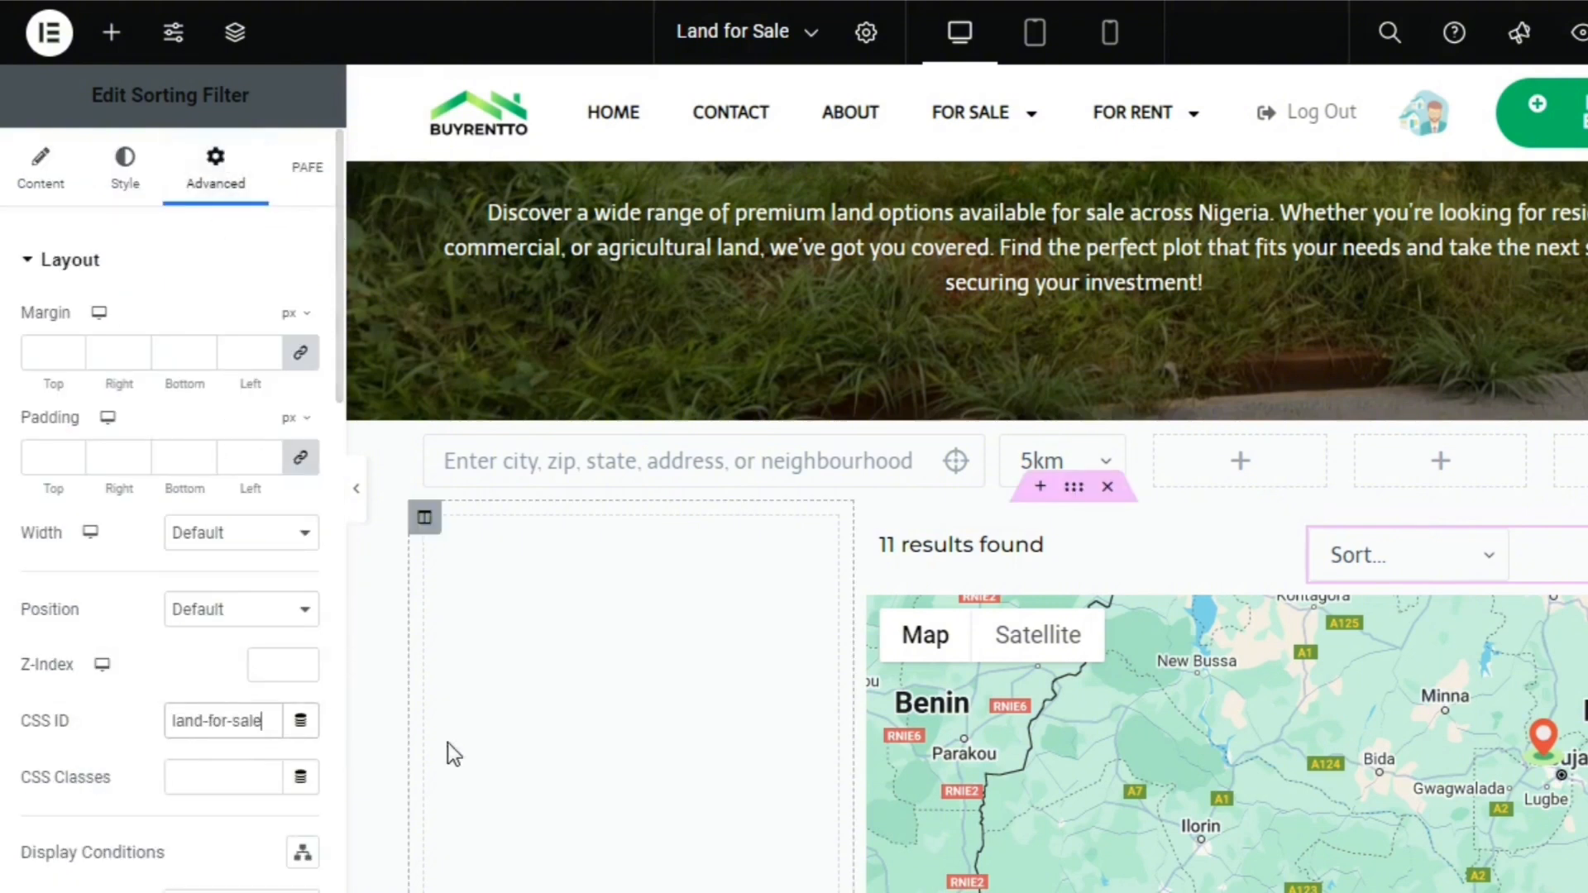
# Paste land-for-sale as the CSS ID of the results count heading
pyautogui.click(1046, 557)
pyautogui.click(214, 164)
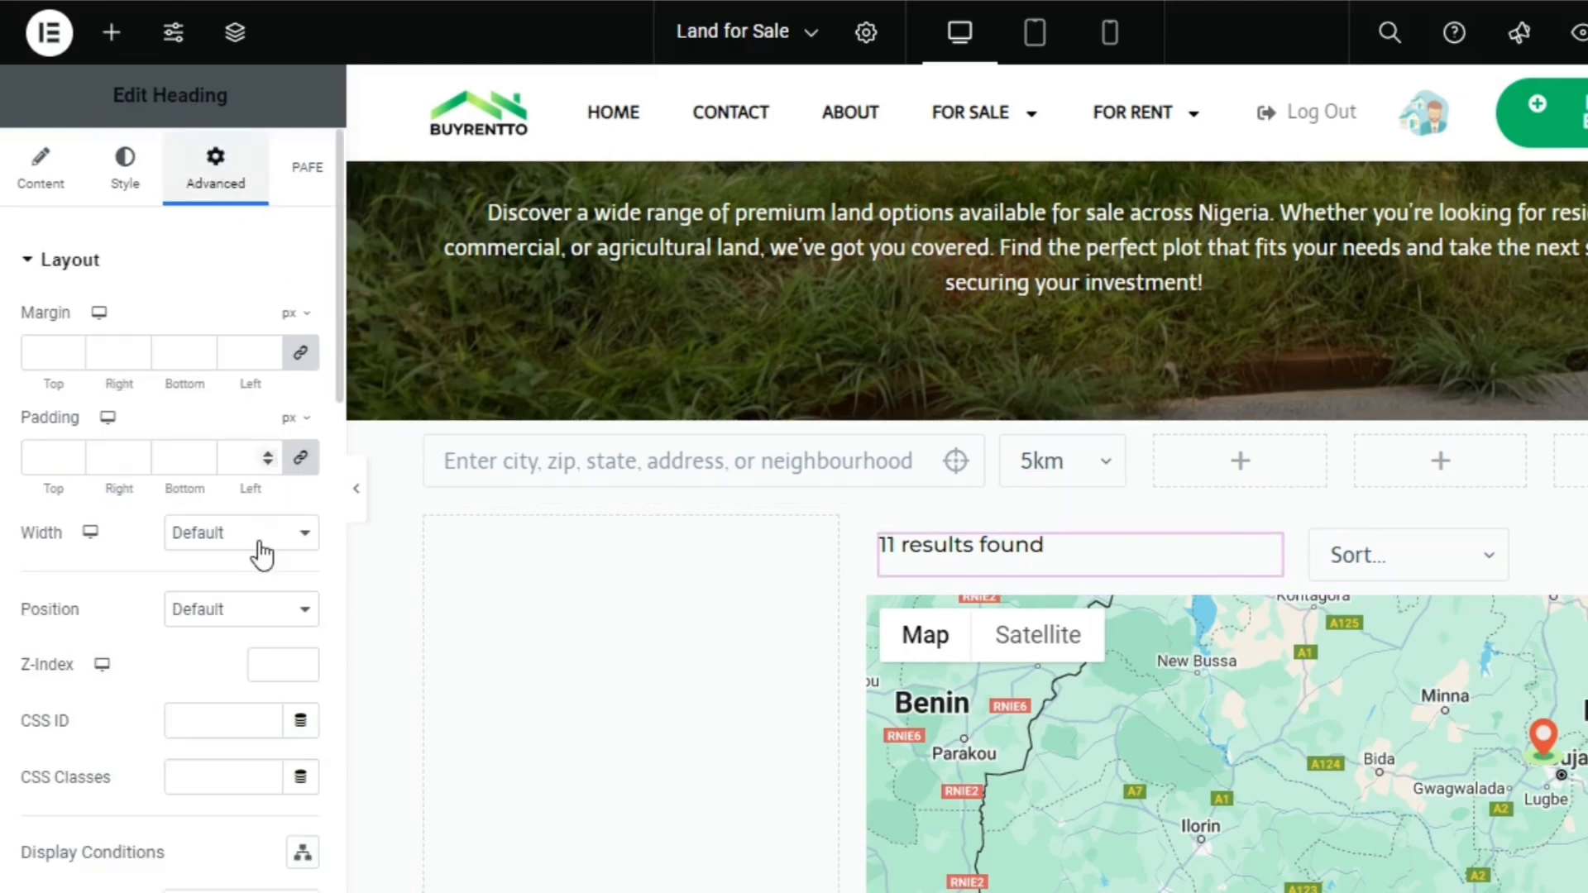
pyautogui.click(211, 737)
pyautogui.hotkey('ctrl', 'v')
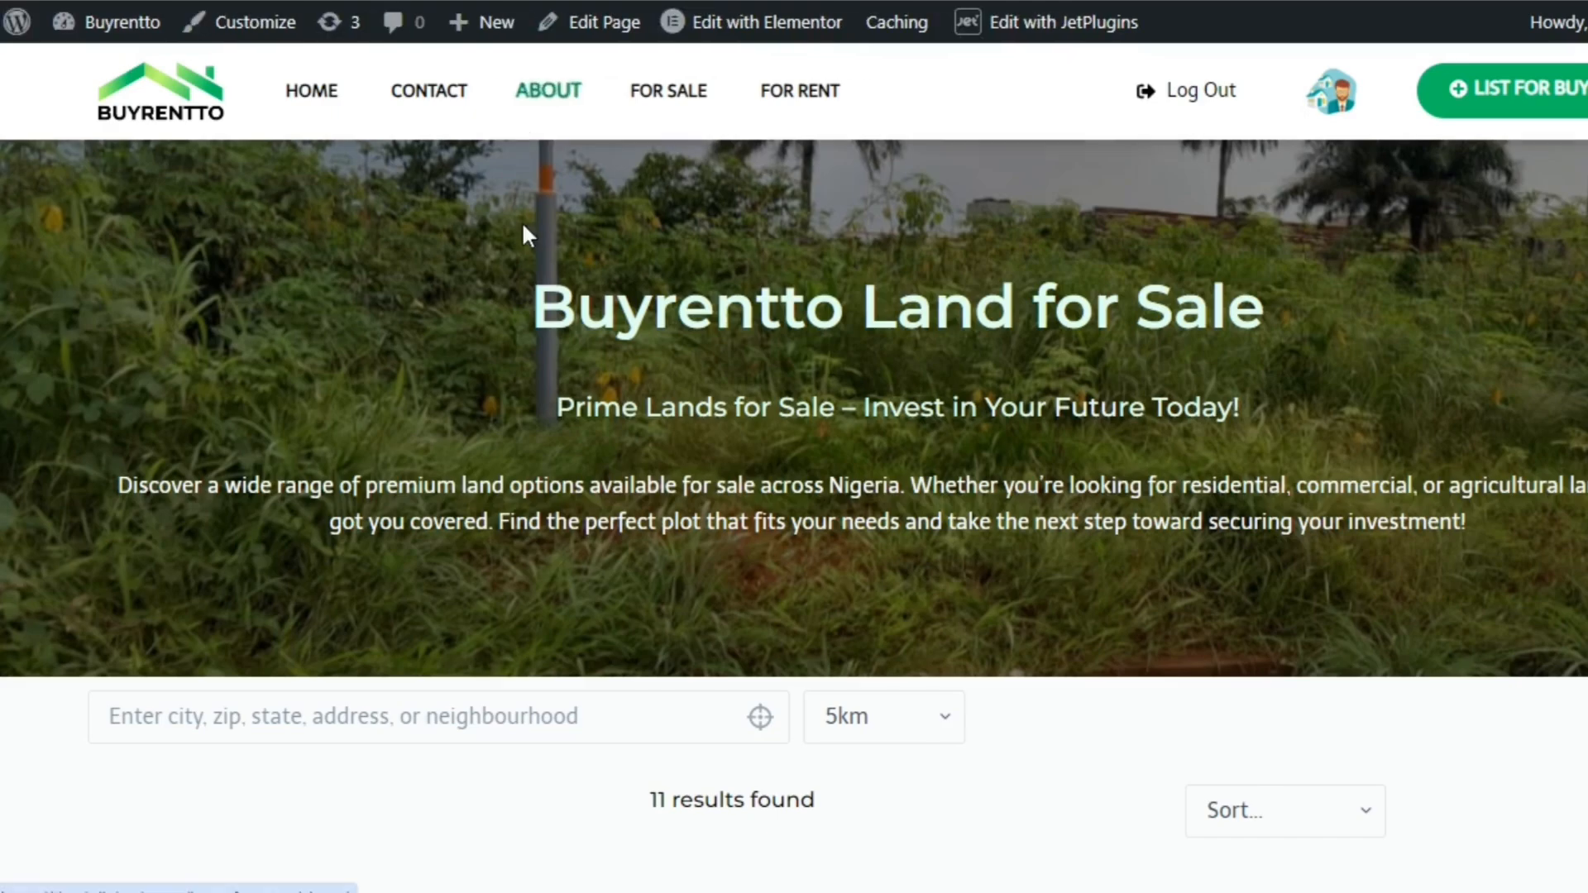
# Test the location search on the live Land for Sale page with Lagos, Nigeria
pyautogui.scroll(-4, 1326, 297)
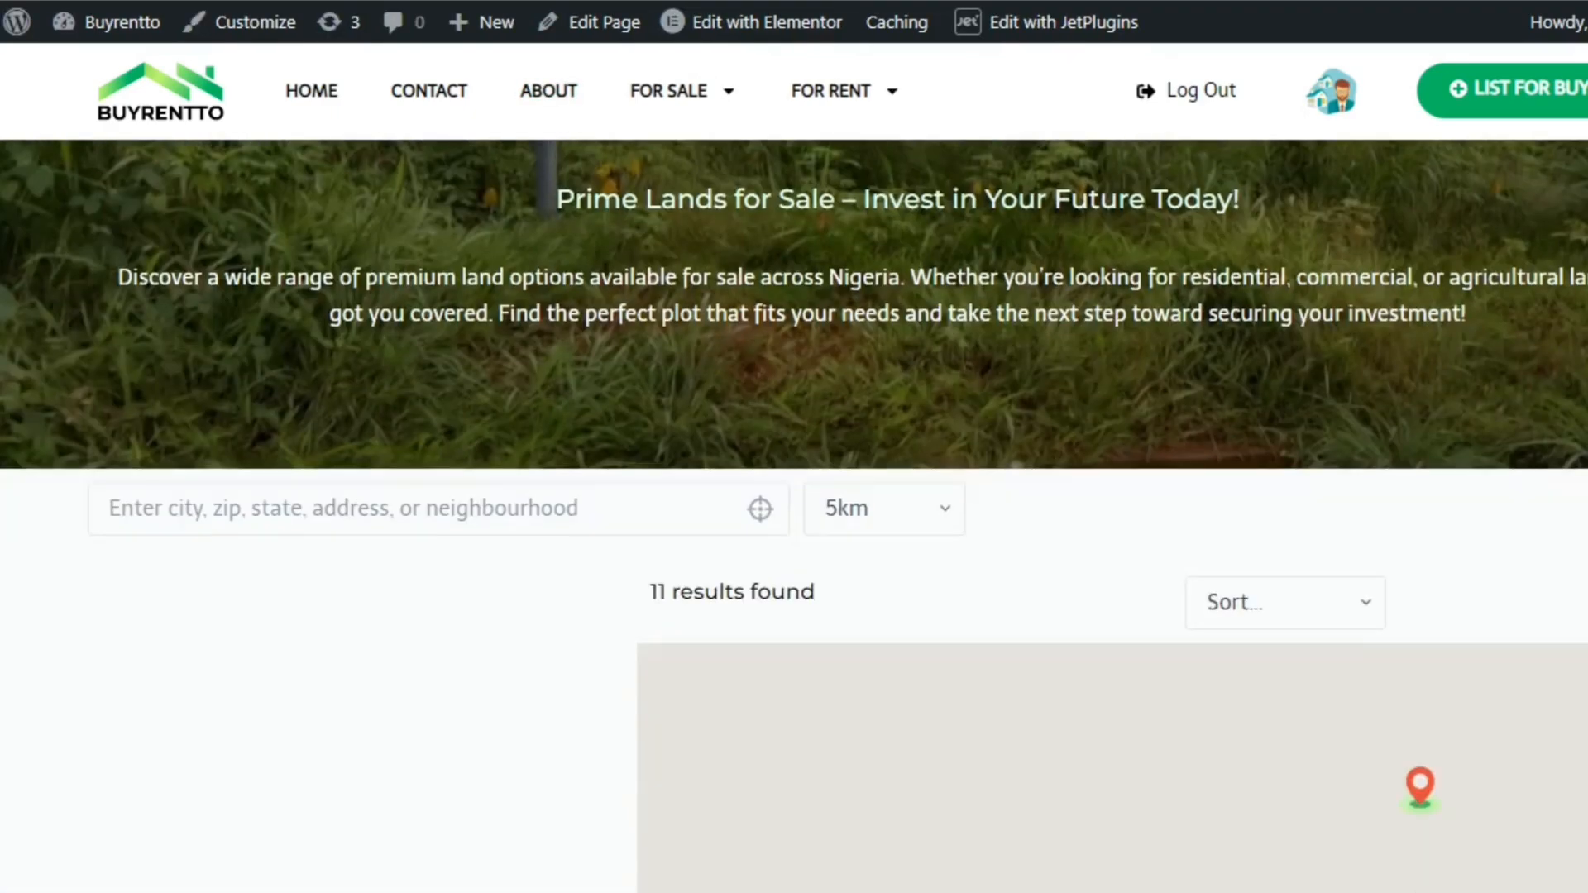
pyautogui.click(542, 381)
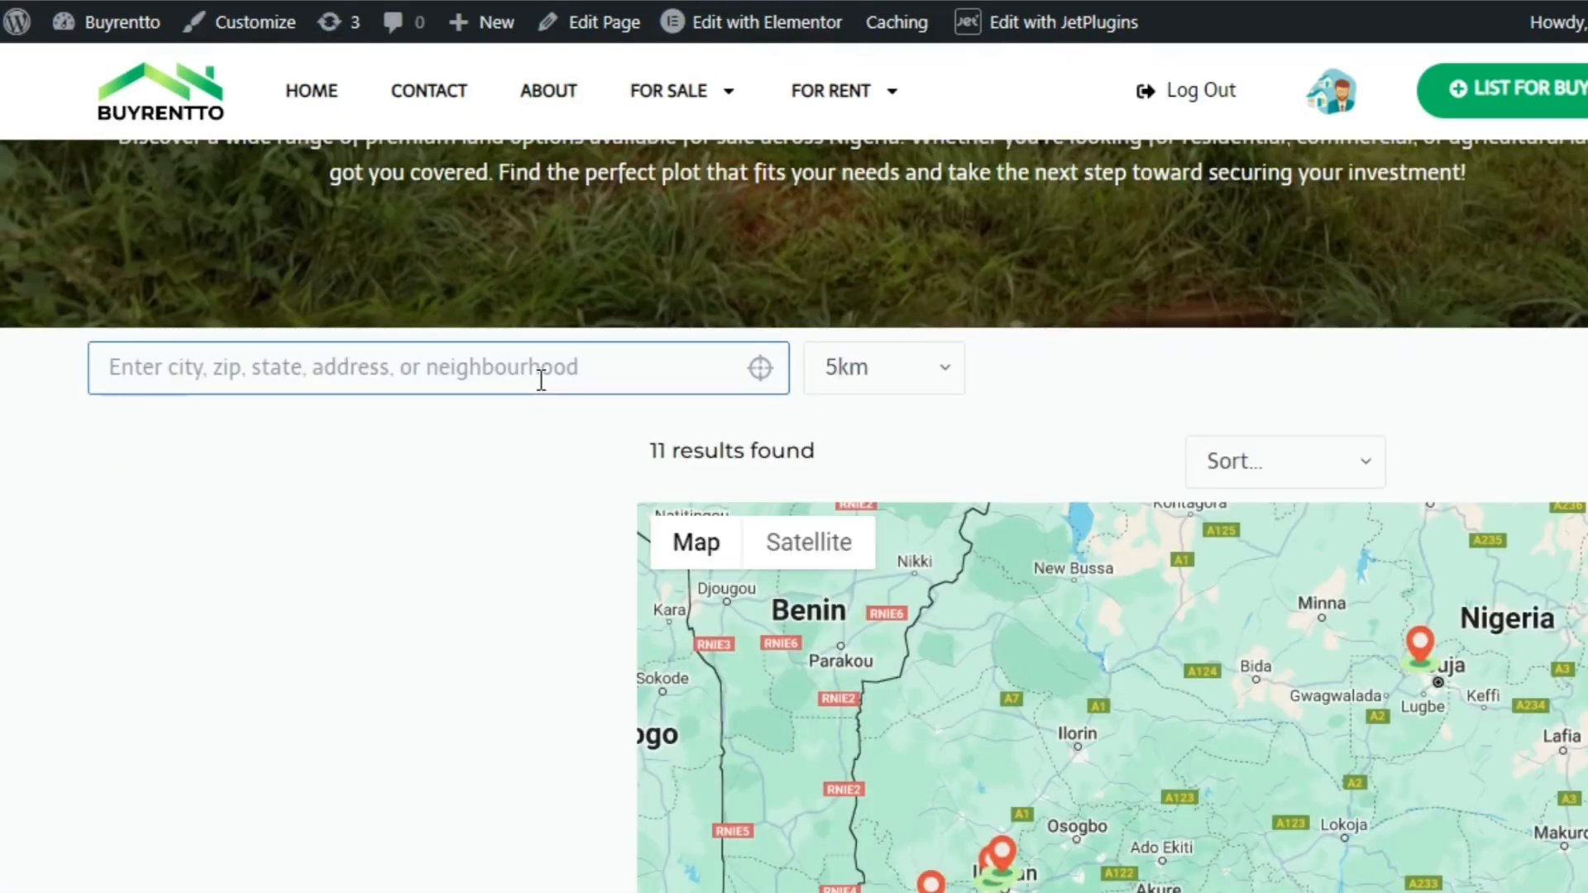
pyautogui.write('lago')
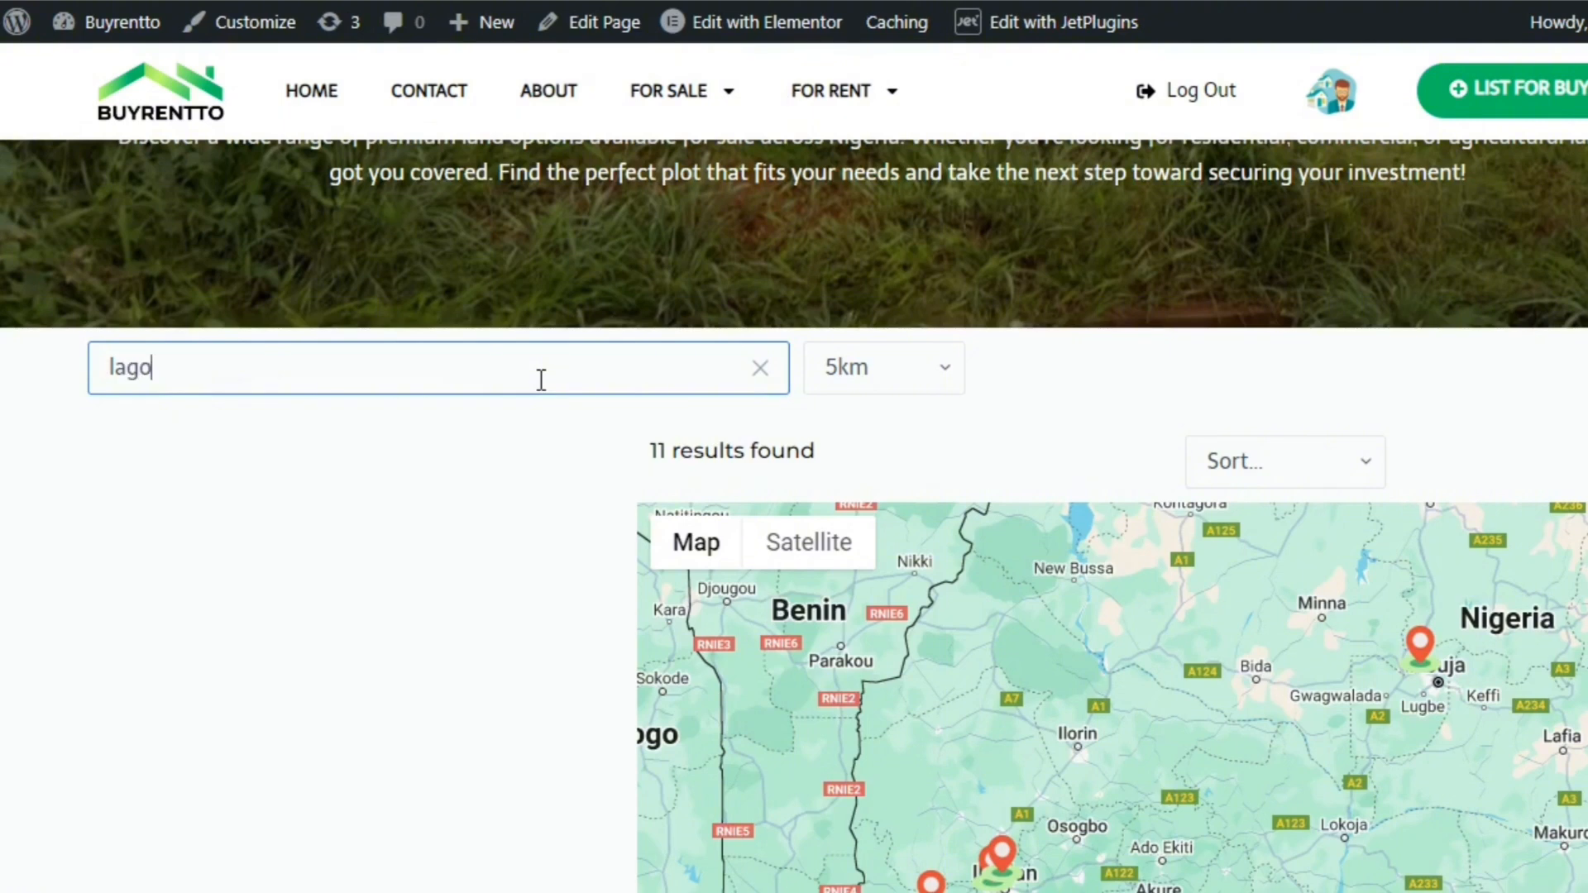
pyautogui.write('s')
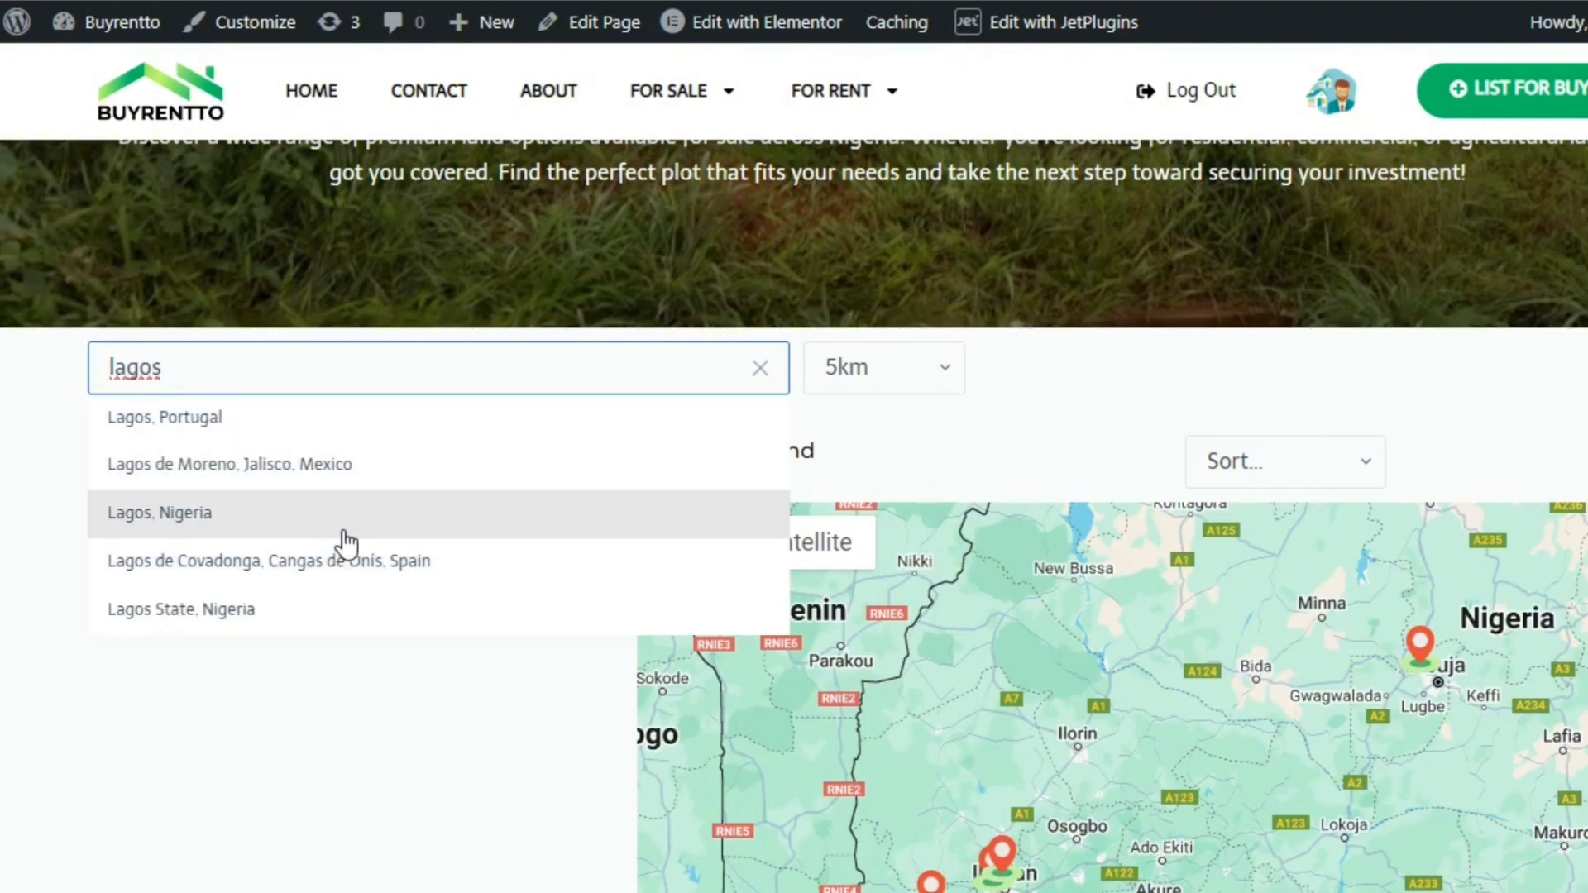
pyautogui.click(345, 534)
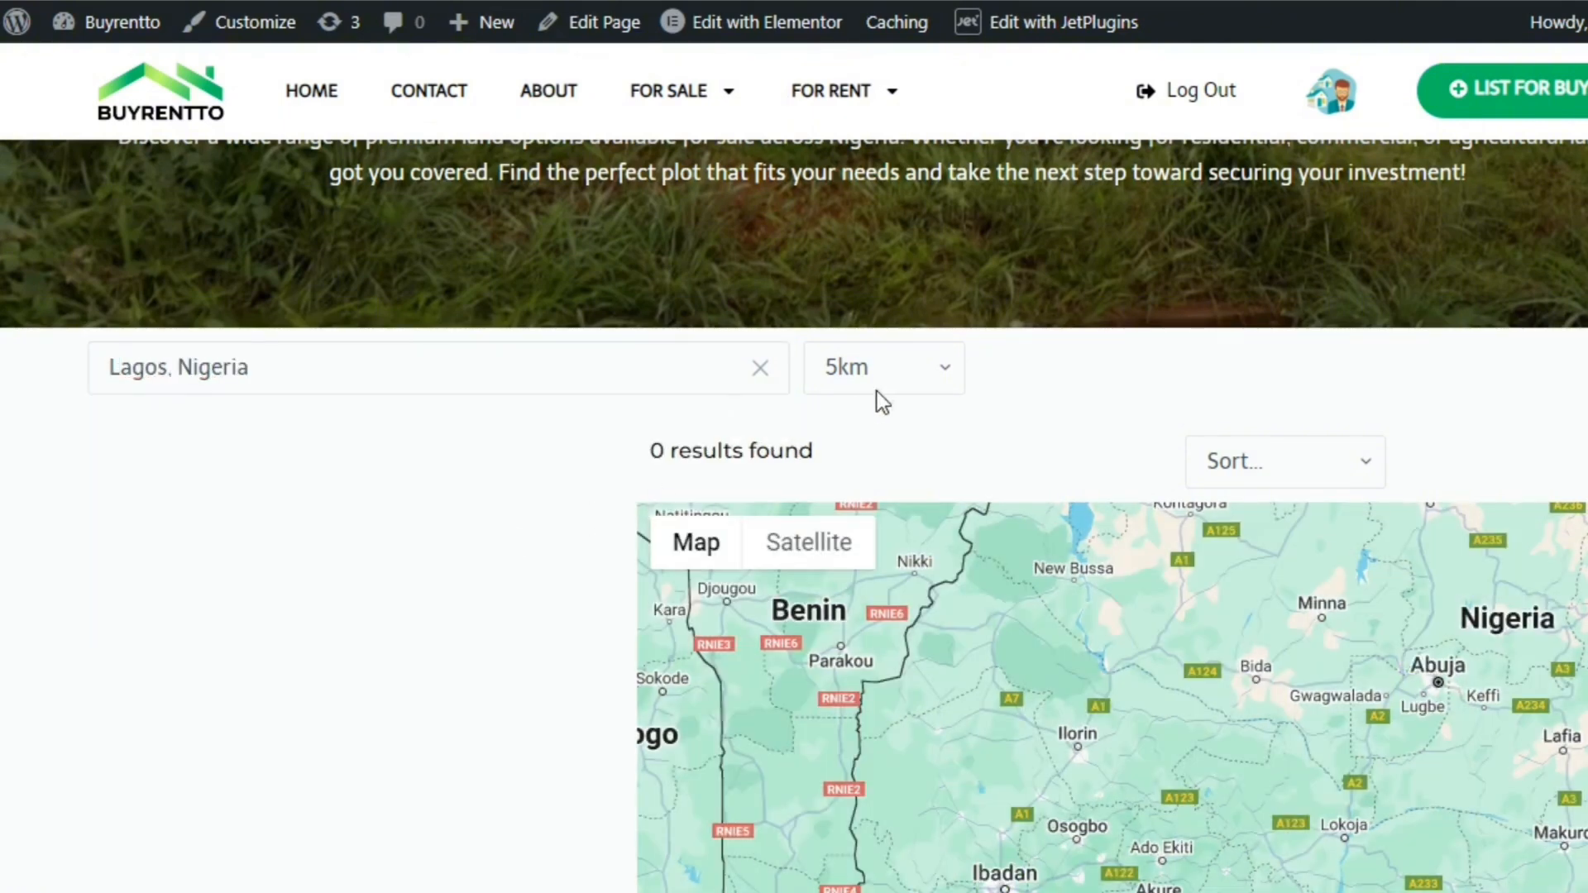
# Widen the Lagos, Nigeria search radius to 50km and examine the results count, map markers and listings
pyautogui.click(883, 369)
pyautogui.click(861, 521)
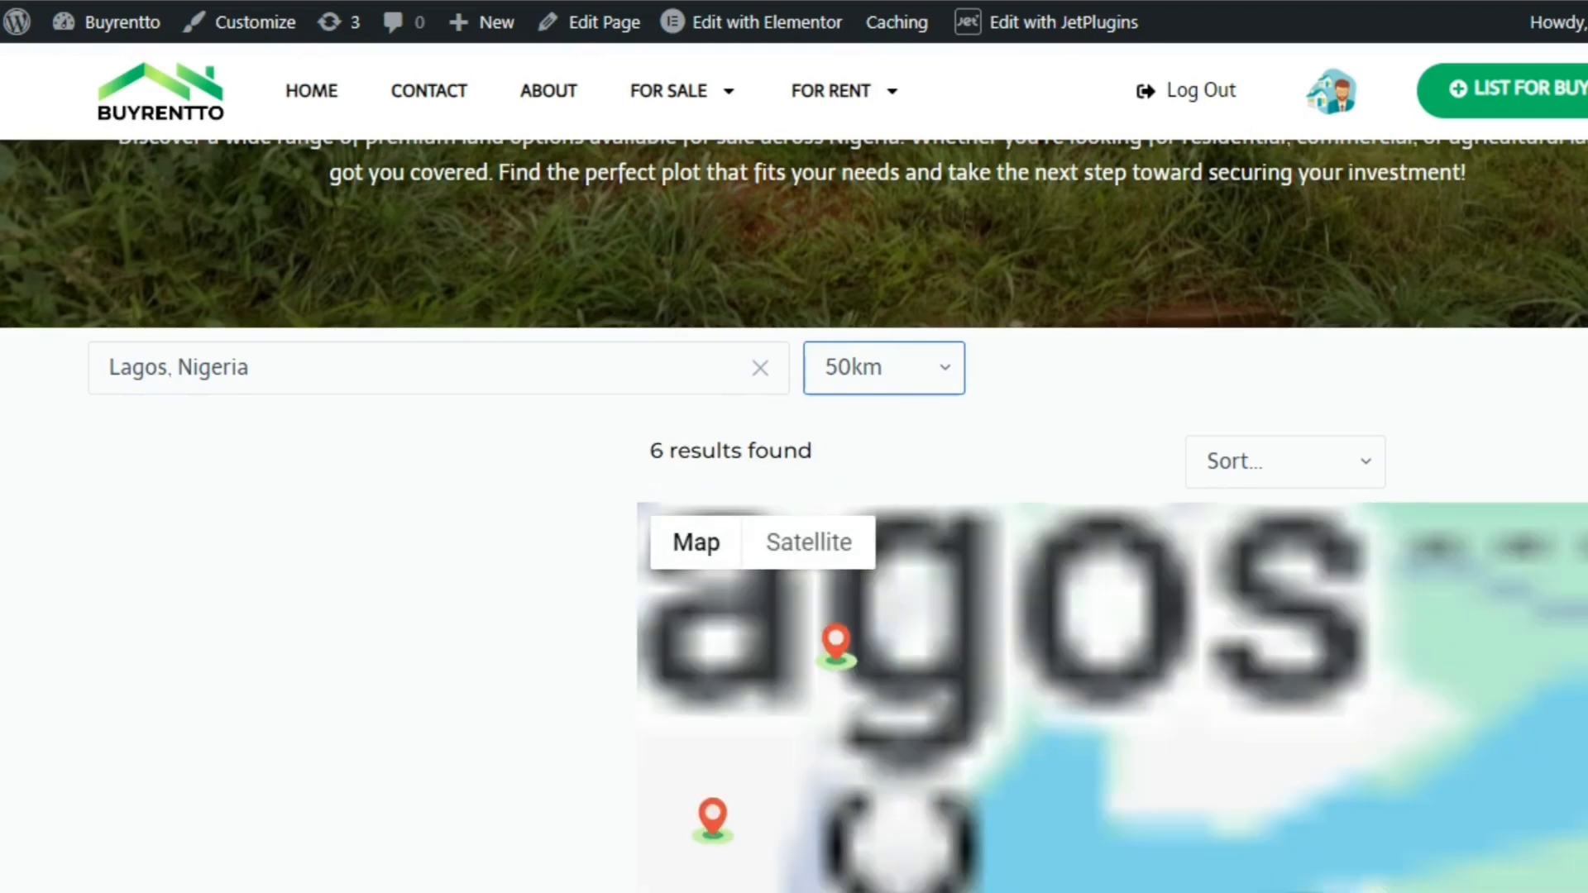
pyautogui.scroll(-1, 794, 516)
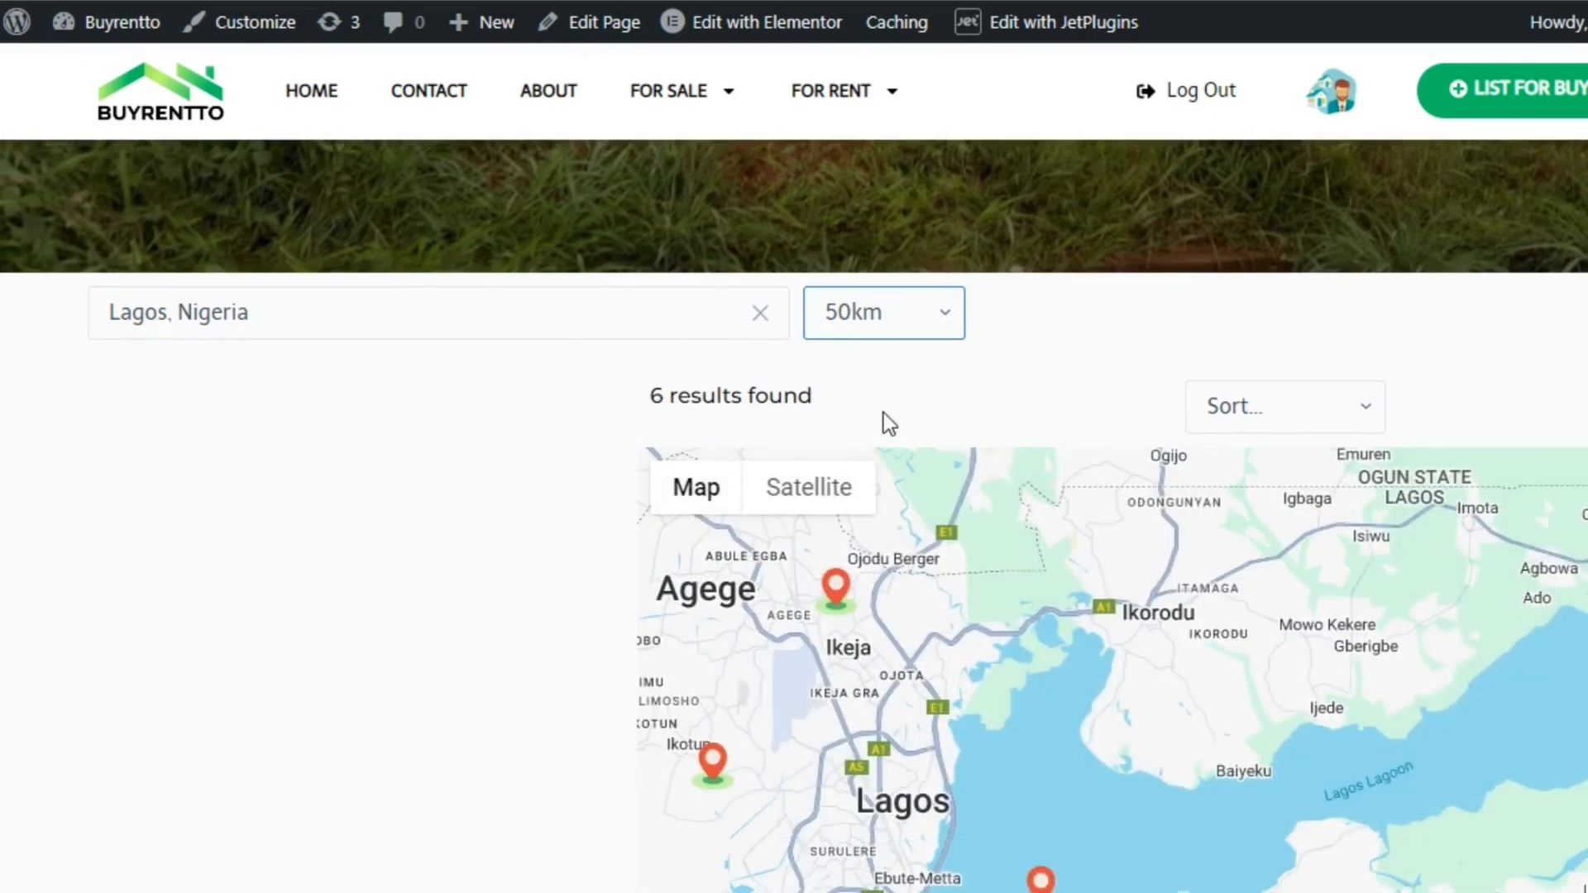
pyautogui.scroll(-3, 794, 516)
pyautogui.scroll(2, 794, 517)
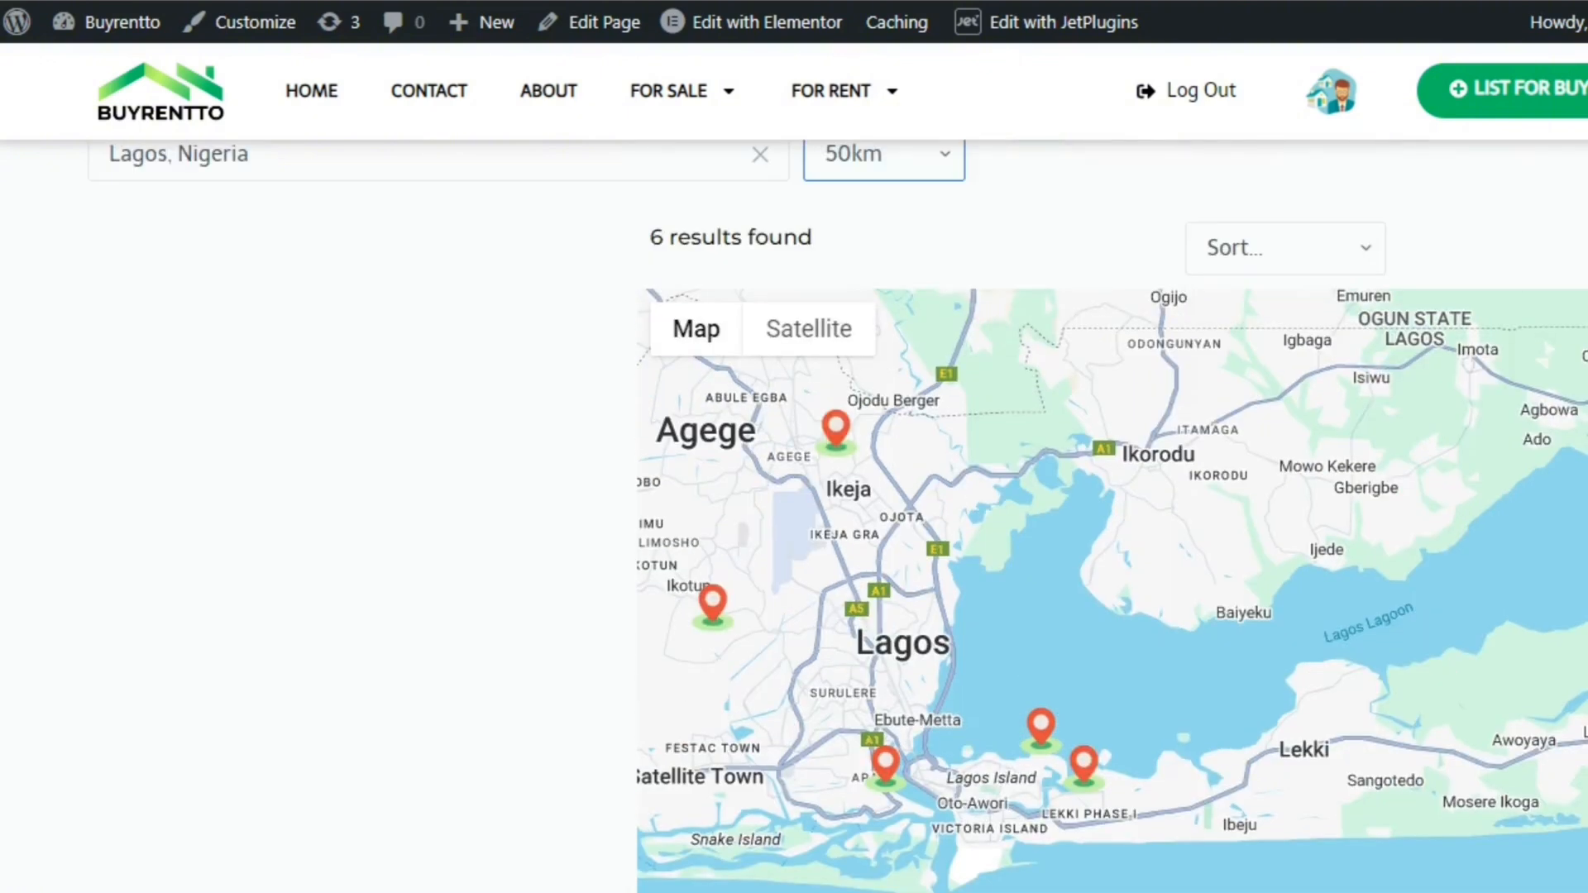
pyautogui.scroll(-3, 794, 516)
pyautogui.scroll(4, 794, 516)
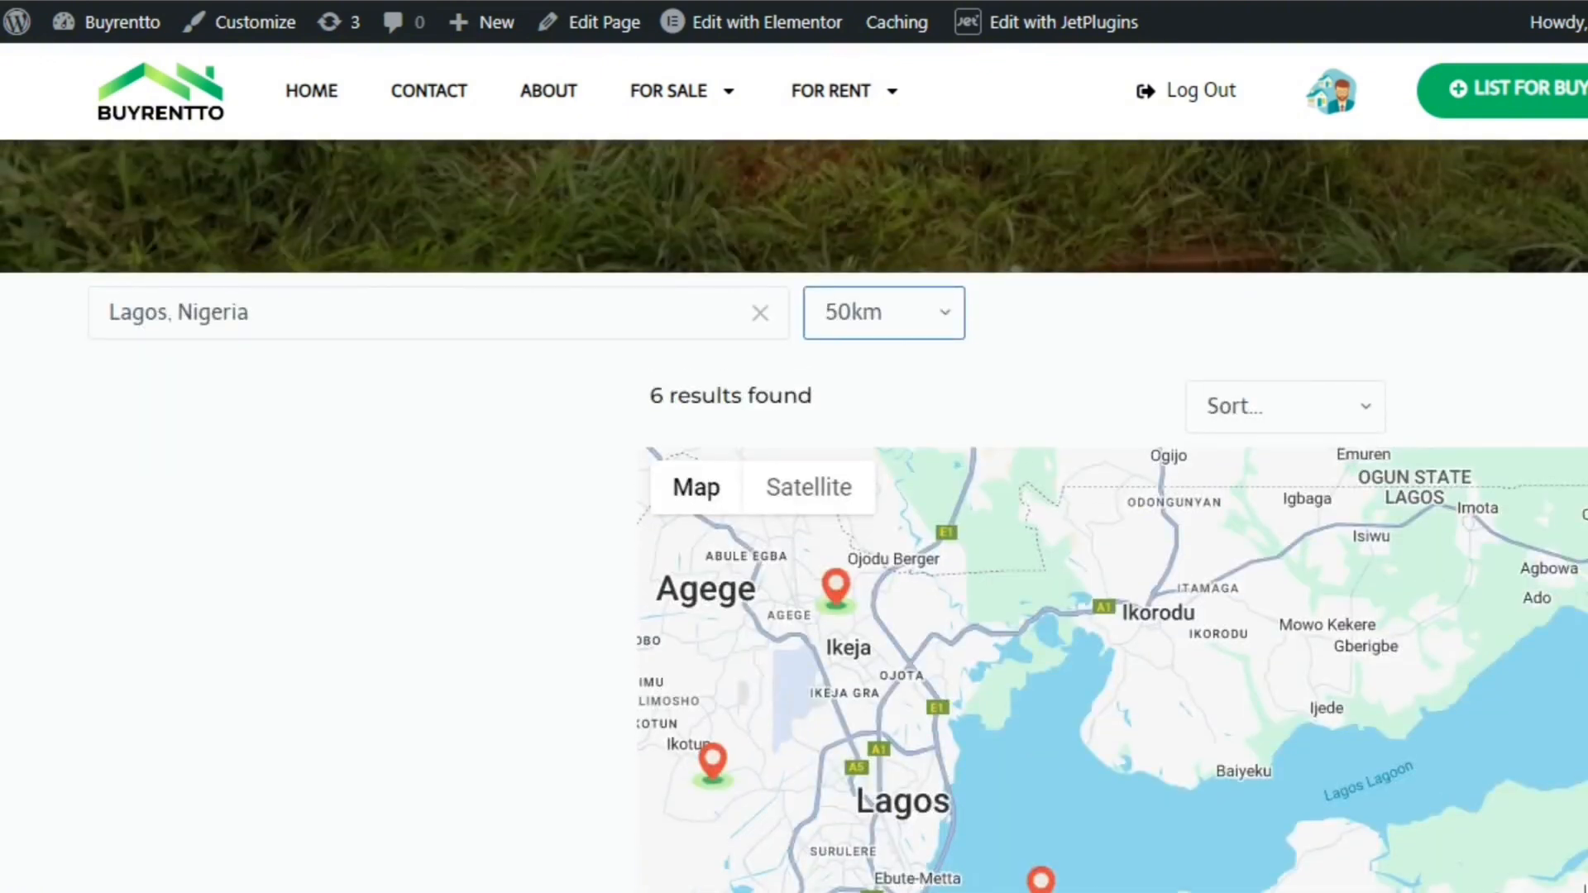
pyautogui.scroll(-5, 794, 516)
pyautogui.scroll(4, 794, 516)
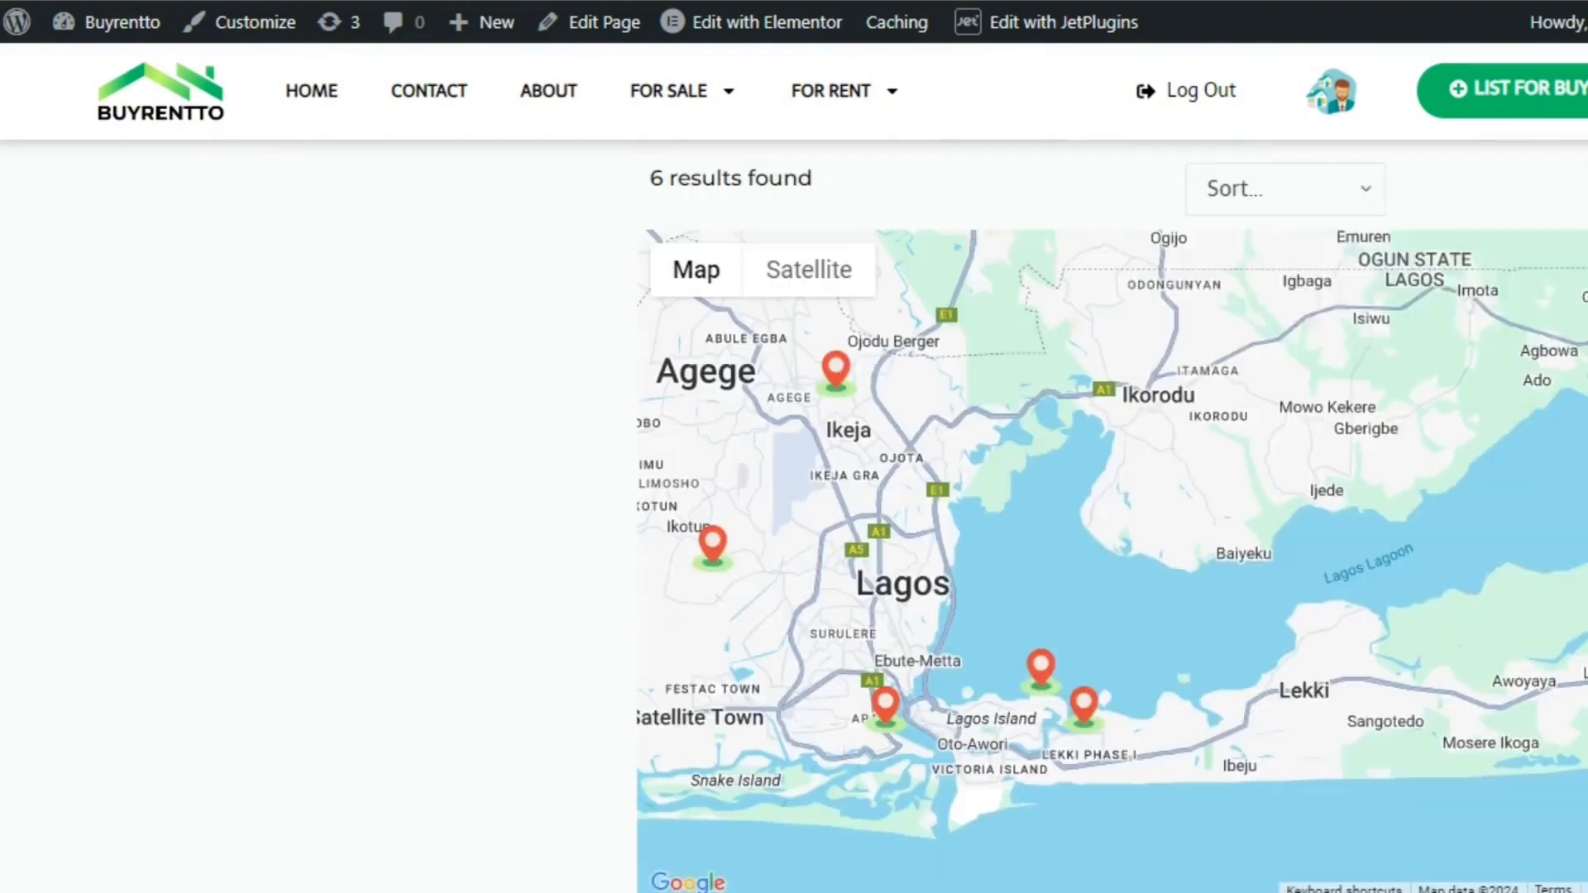
# Test the sorting filter by ordering the listings by title from lowest, and examine the map and listing cards
pyautogui.scroll(1, 1387, 266)
pyautogui.click(1318, 240)
pyautogui.click(1301, 330)
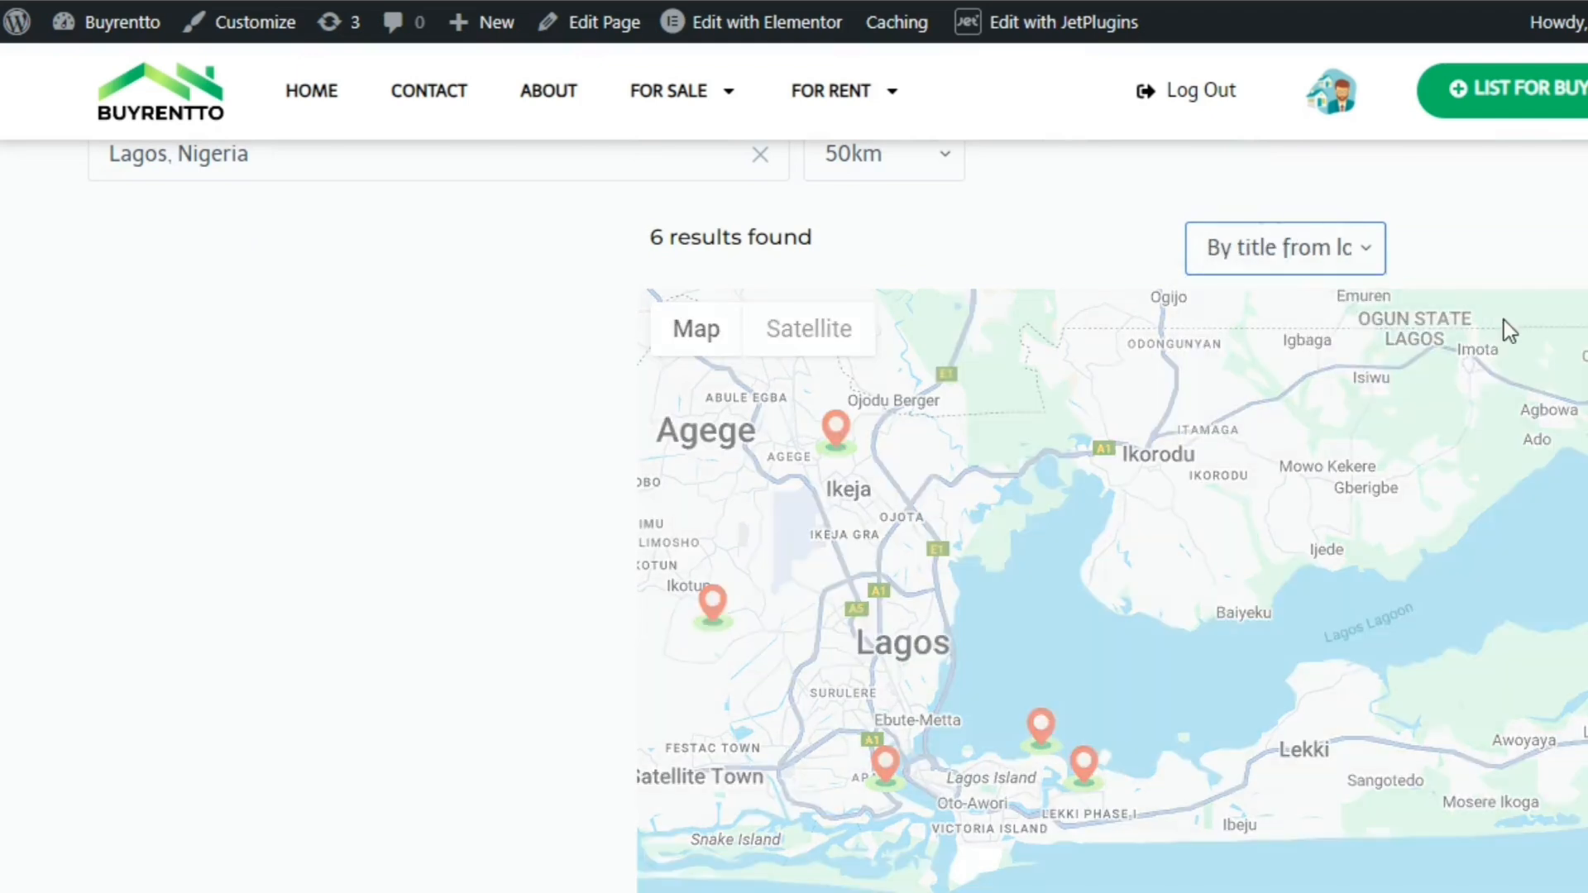
pyautogui.scroll(-5, 1503, 321)
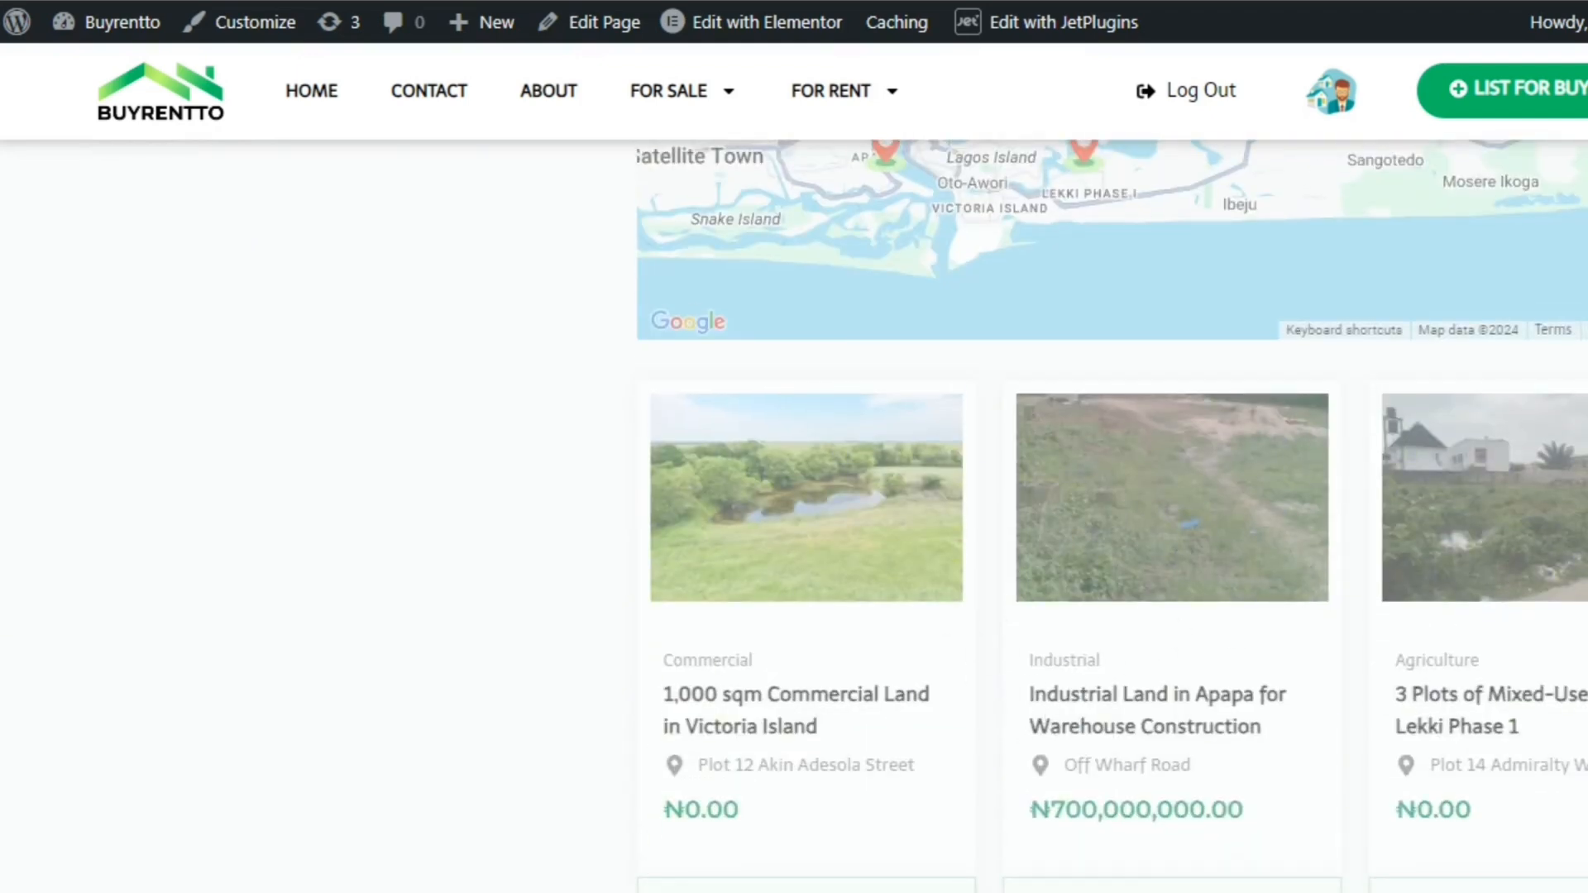
pyautogui.scroll(4, 1112, 516)
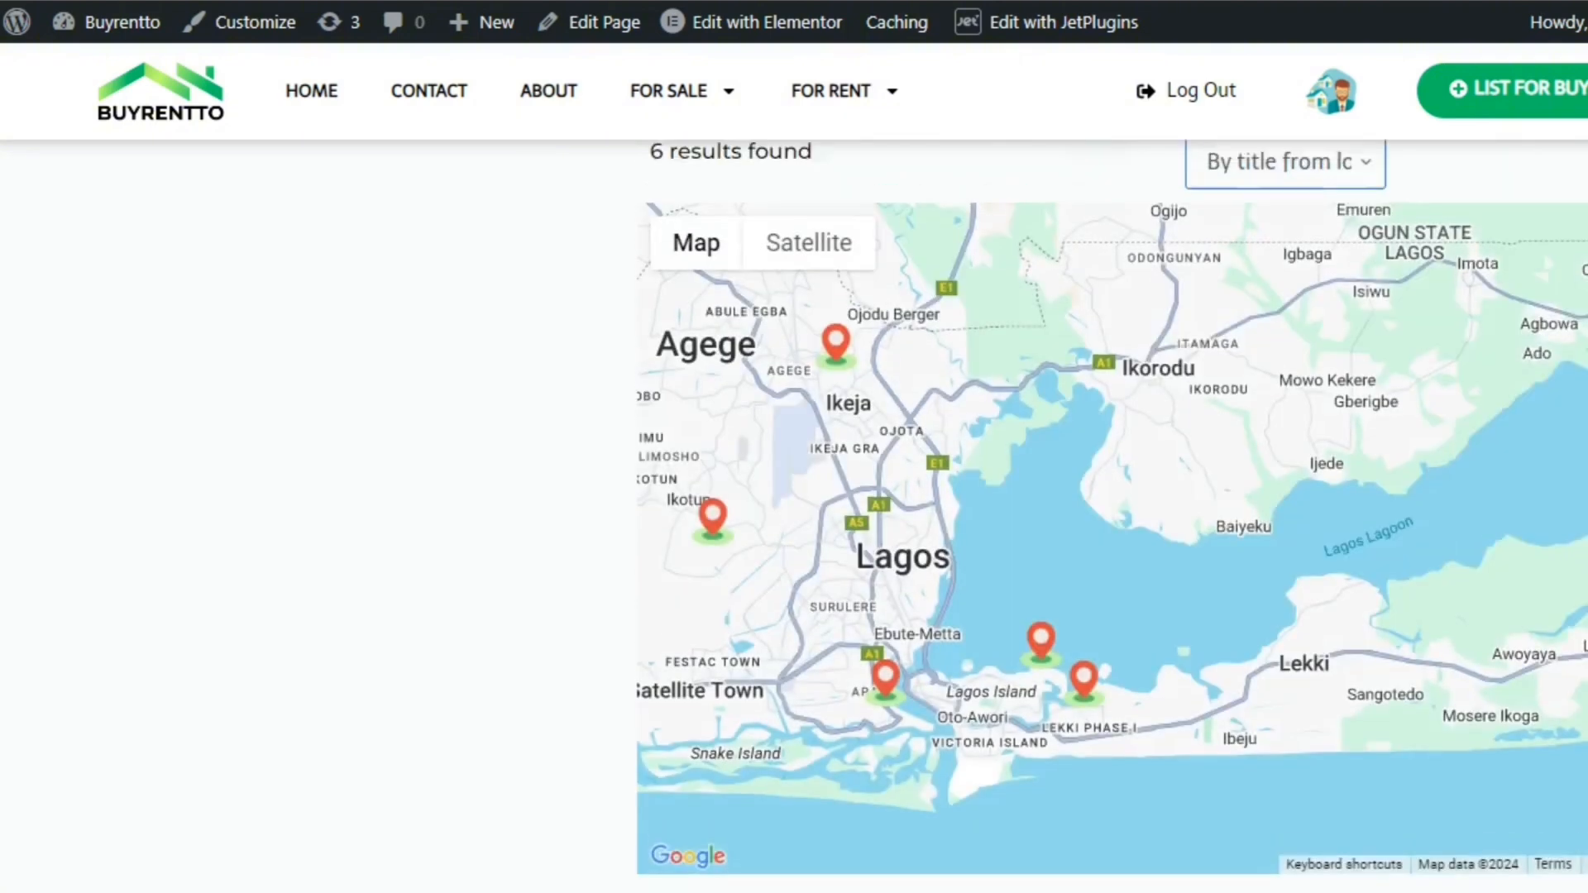
pyautogui.scroll(-7, 1111, 516)
pyautogui.scroll(8, 1452, 313)
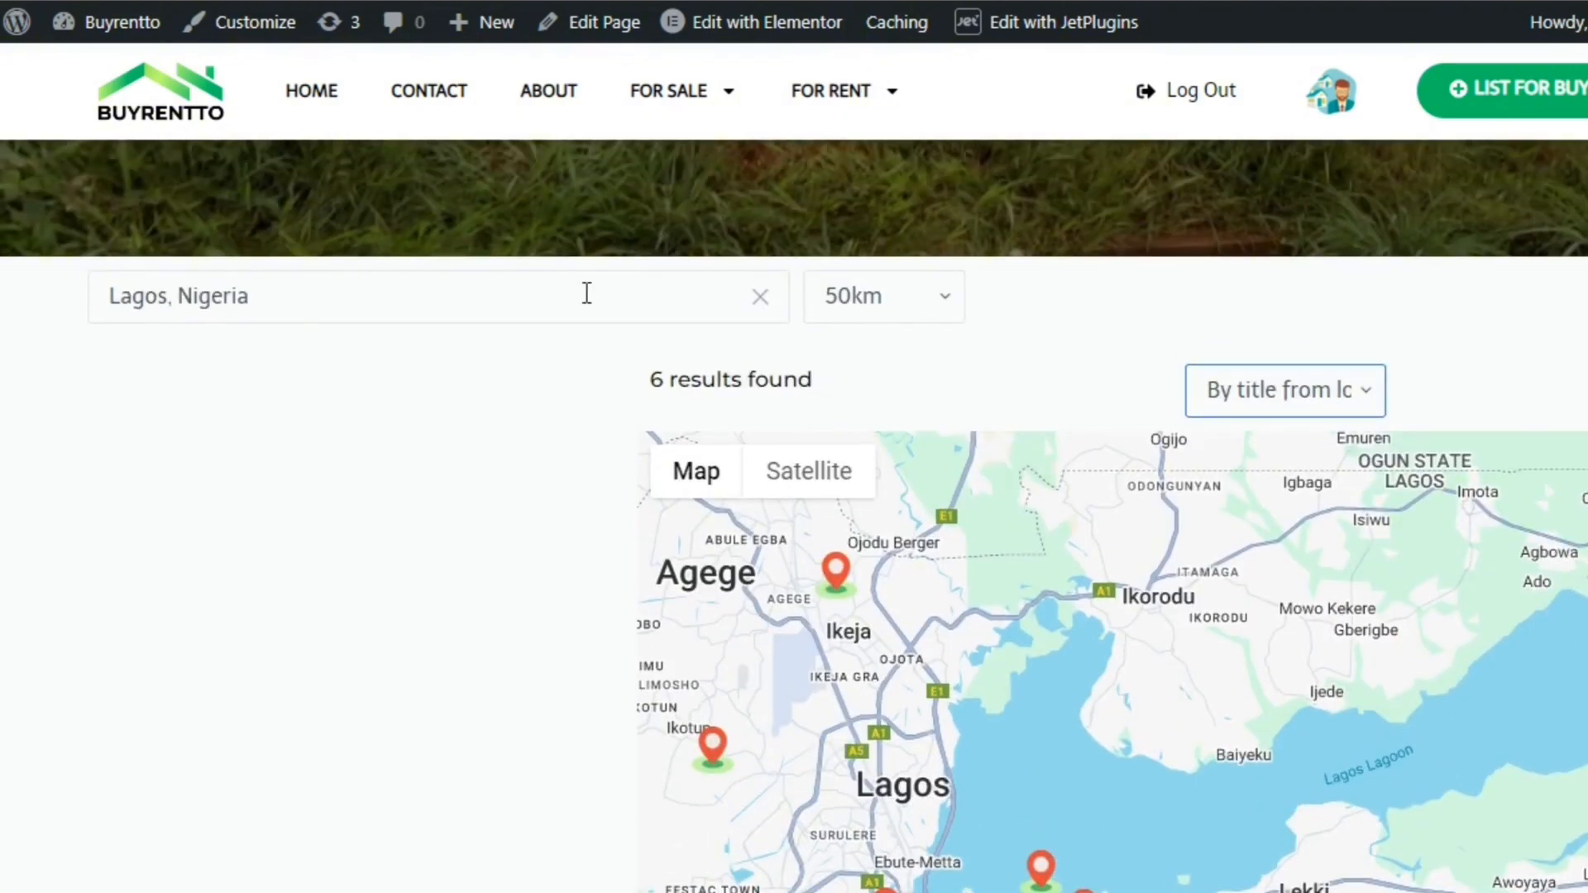
# Change the location search to Ibadan, Nigeria and examine the results count and map markers
pyautogui.click(538, 295)
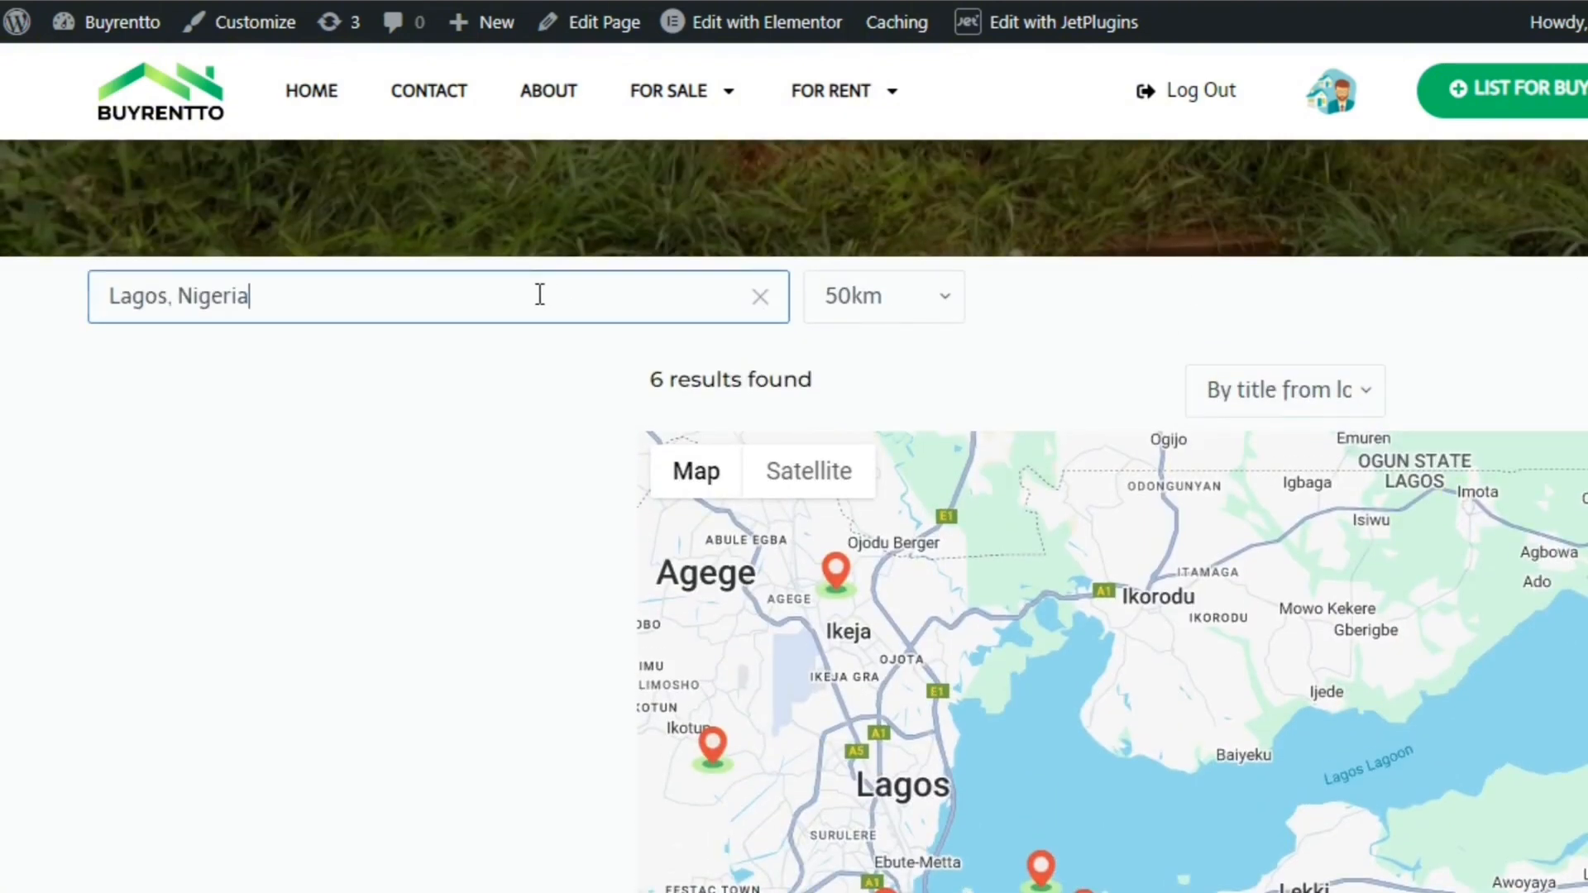
pyautogui.hotkey('ctrl', 'a')
pyautogui.write('ib')
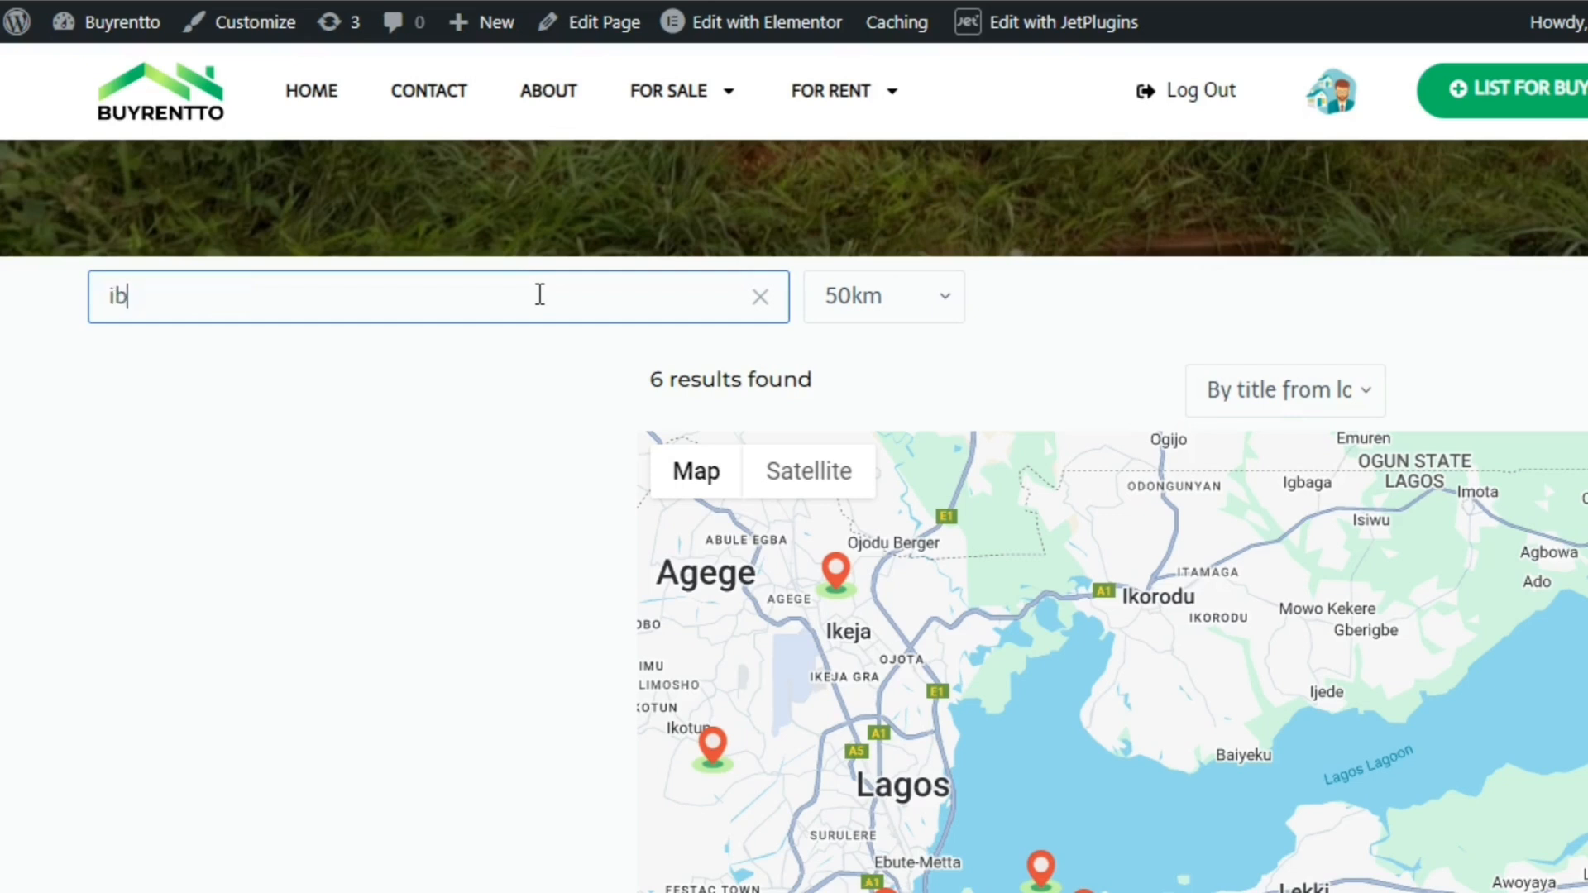
pyautogui.write('an')
pyautogui.write('d')
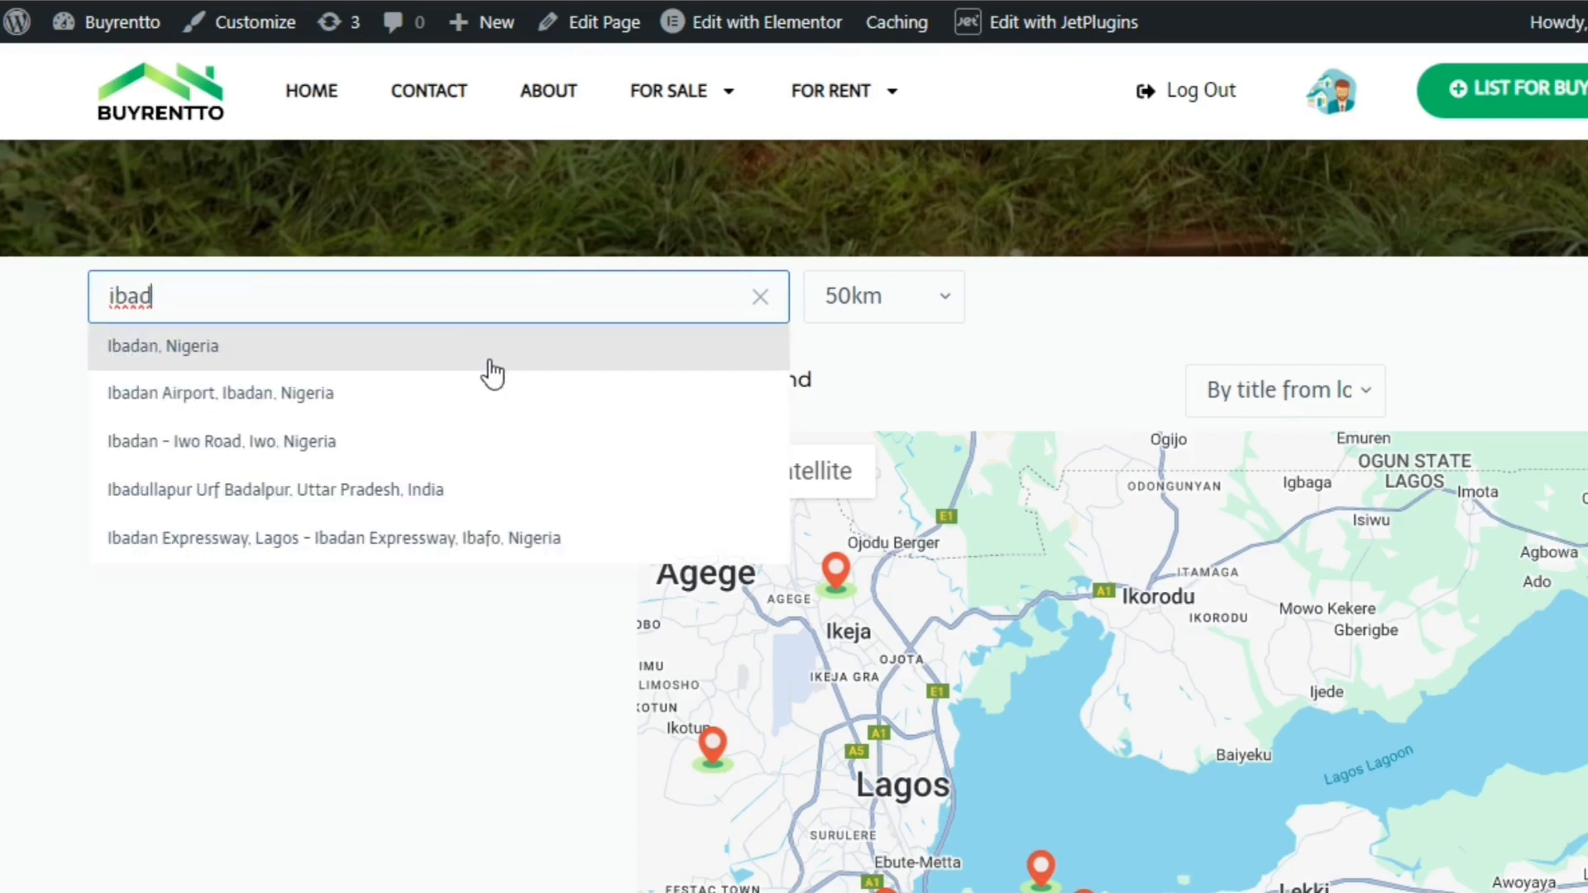
pyautogui.click(486, 368)
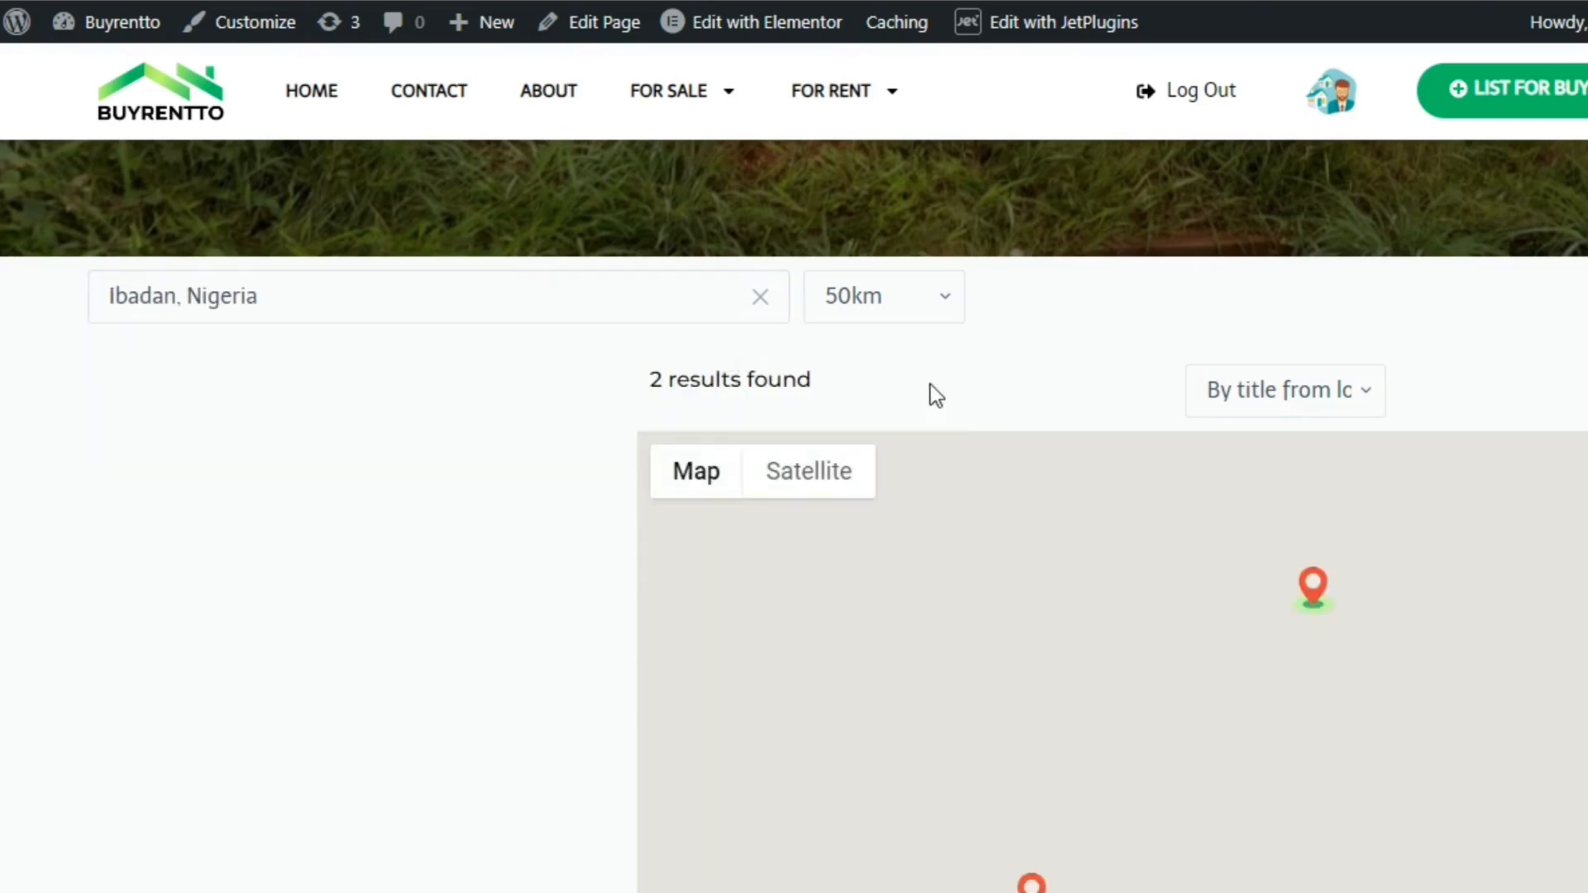
pyautogui.scroll(-3, 794, 516)
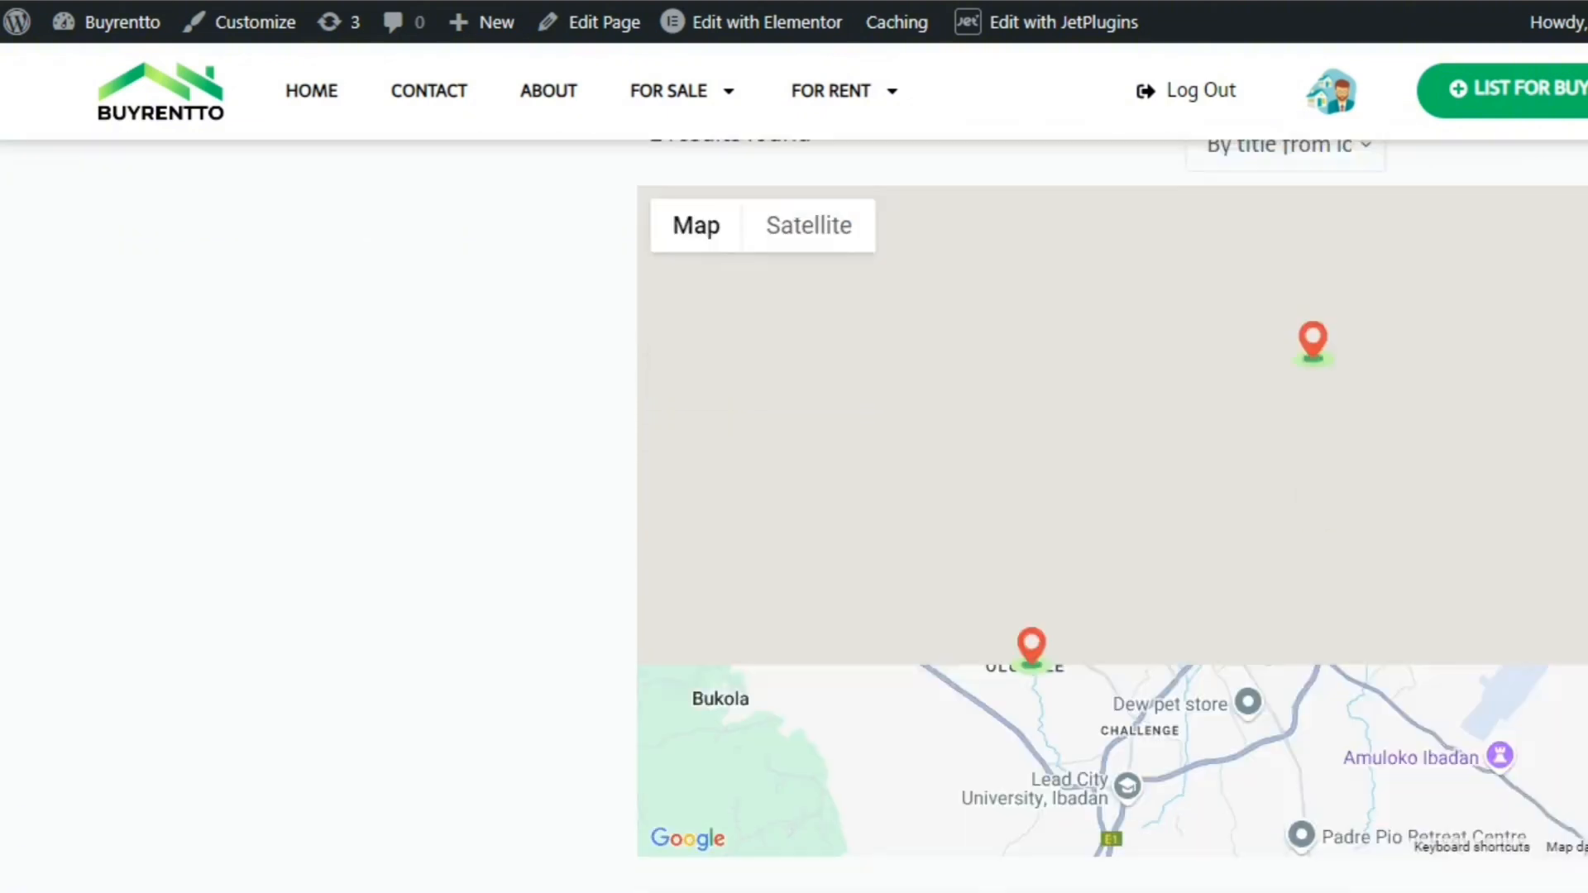
pyautogui.scroll(3, 794, 516)
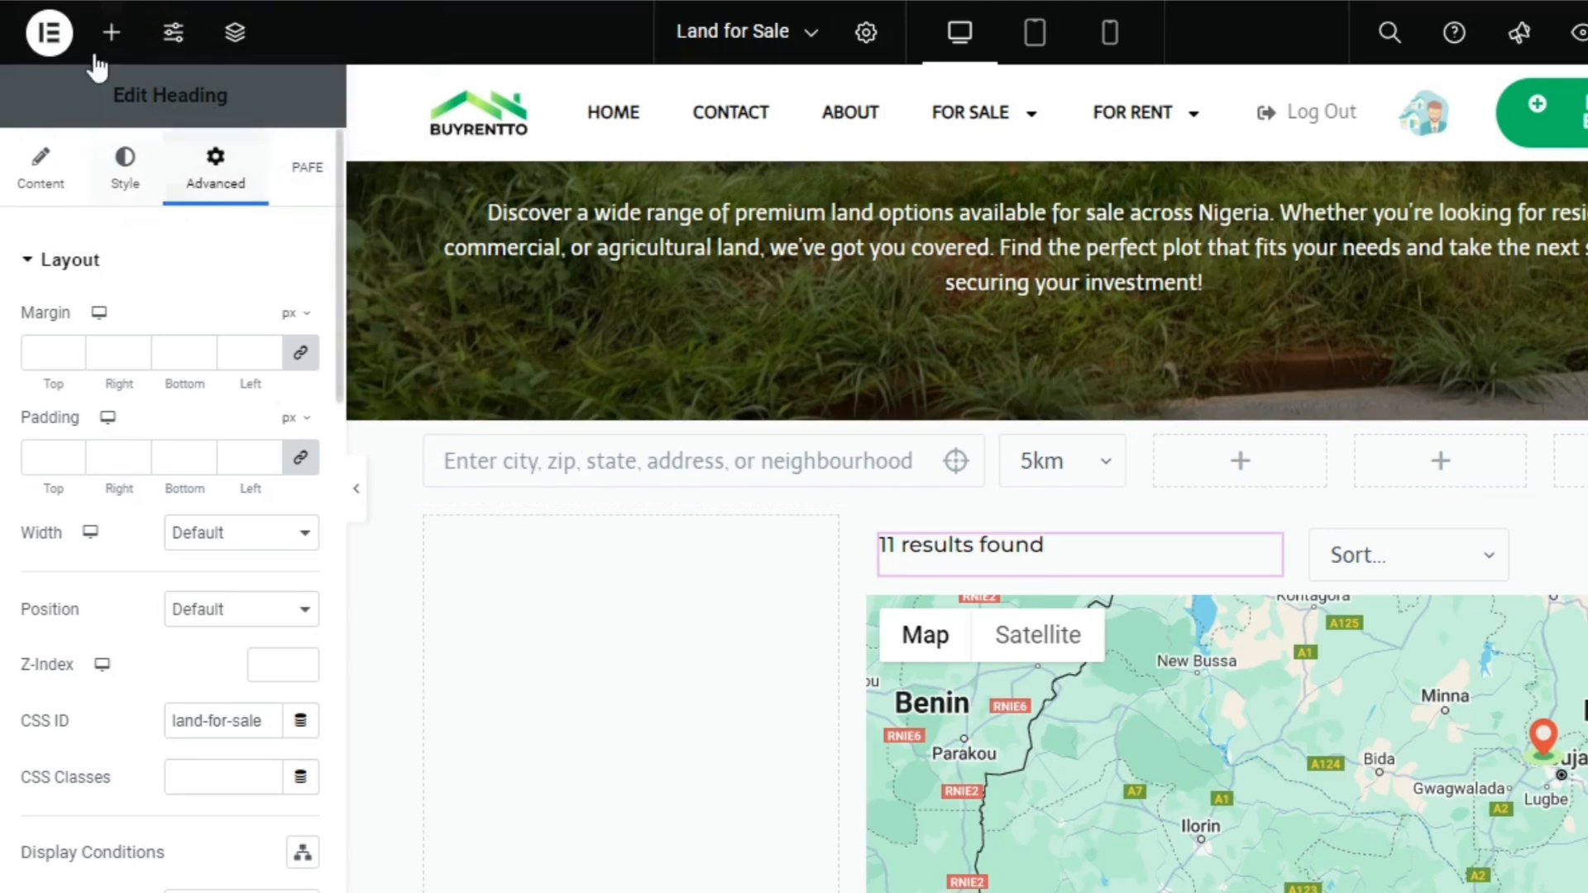
# Switch to the WordPress dashboard and start a new filter in Smart Filters
pyautogui.click(109, 34)
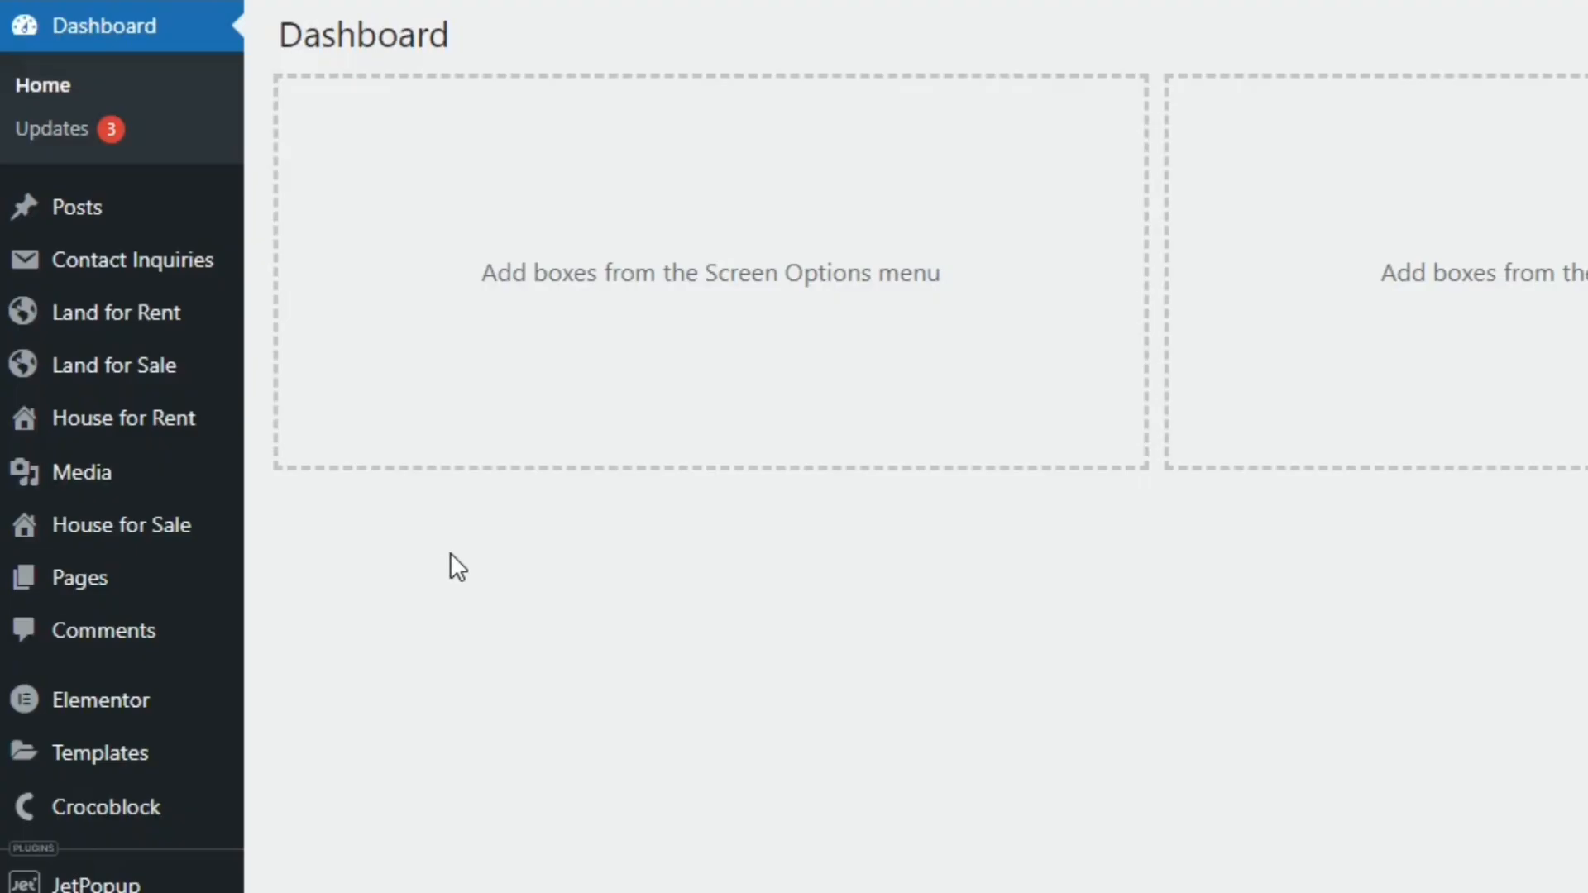
pyautogui.scroll(-7, 1505, 756)
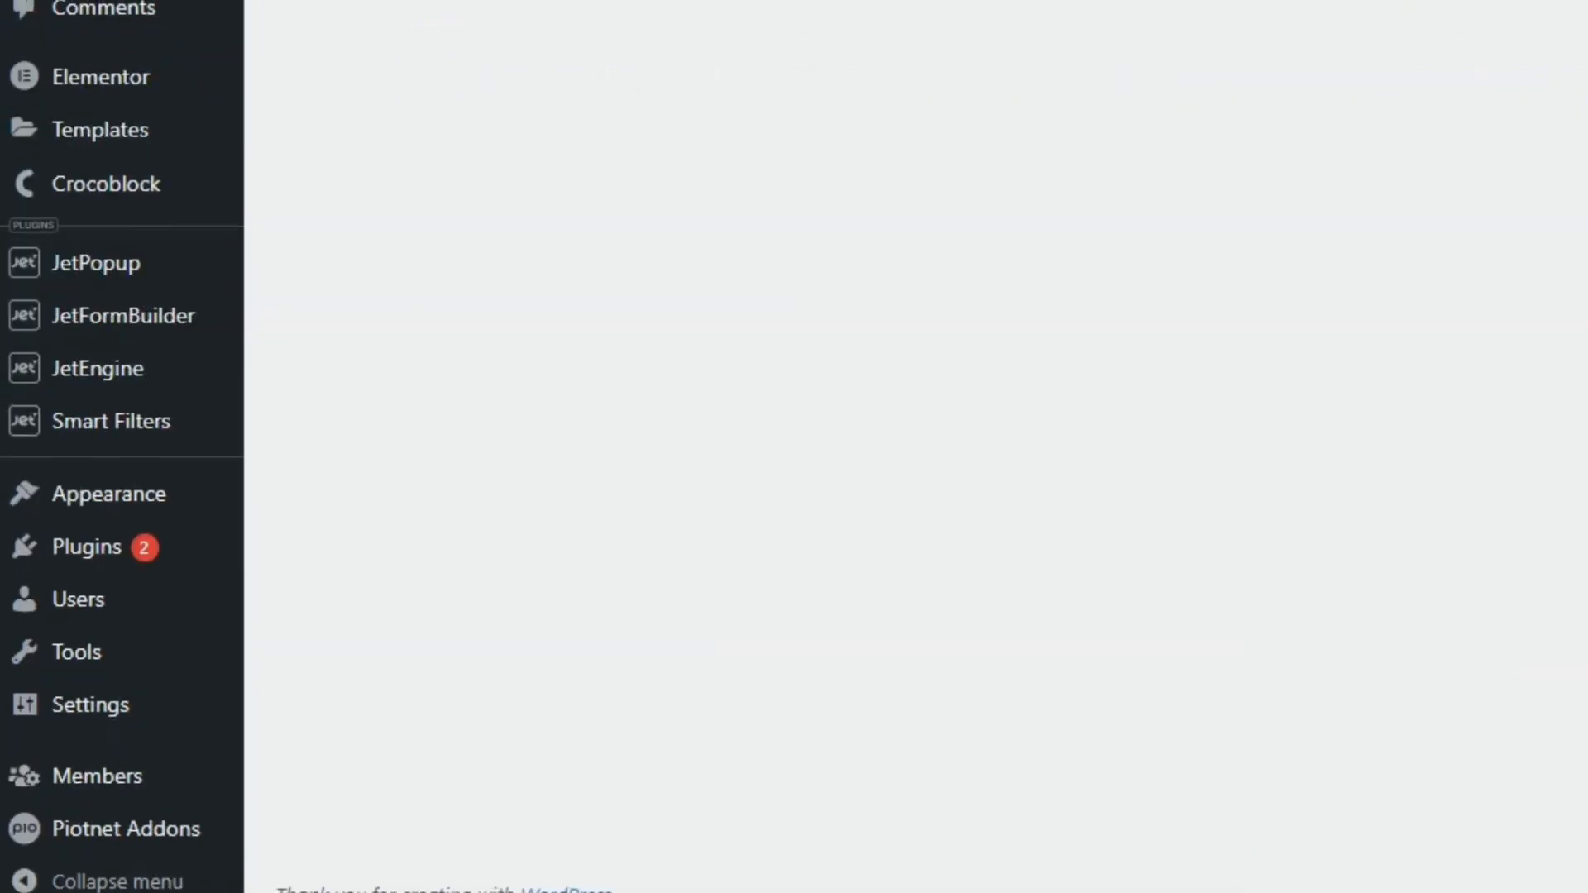
pyautogui.moveTo(185, 418)
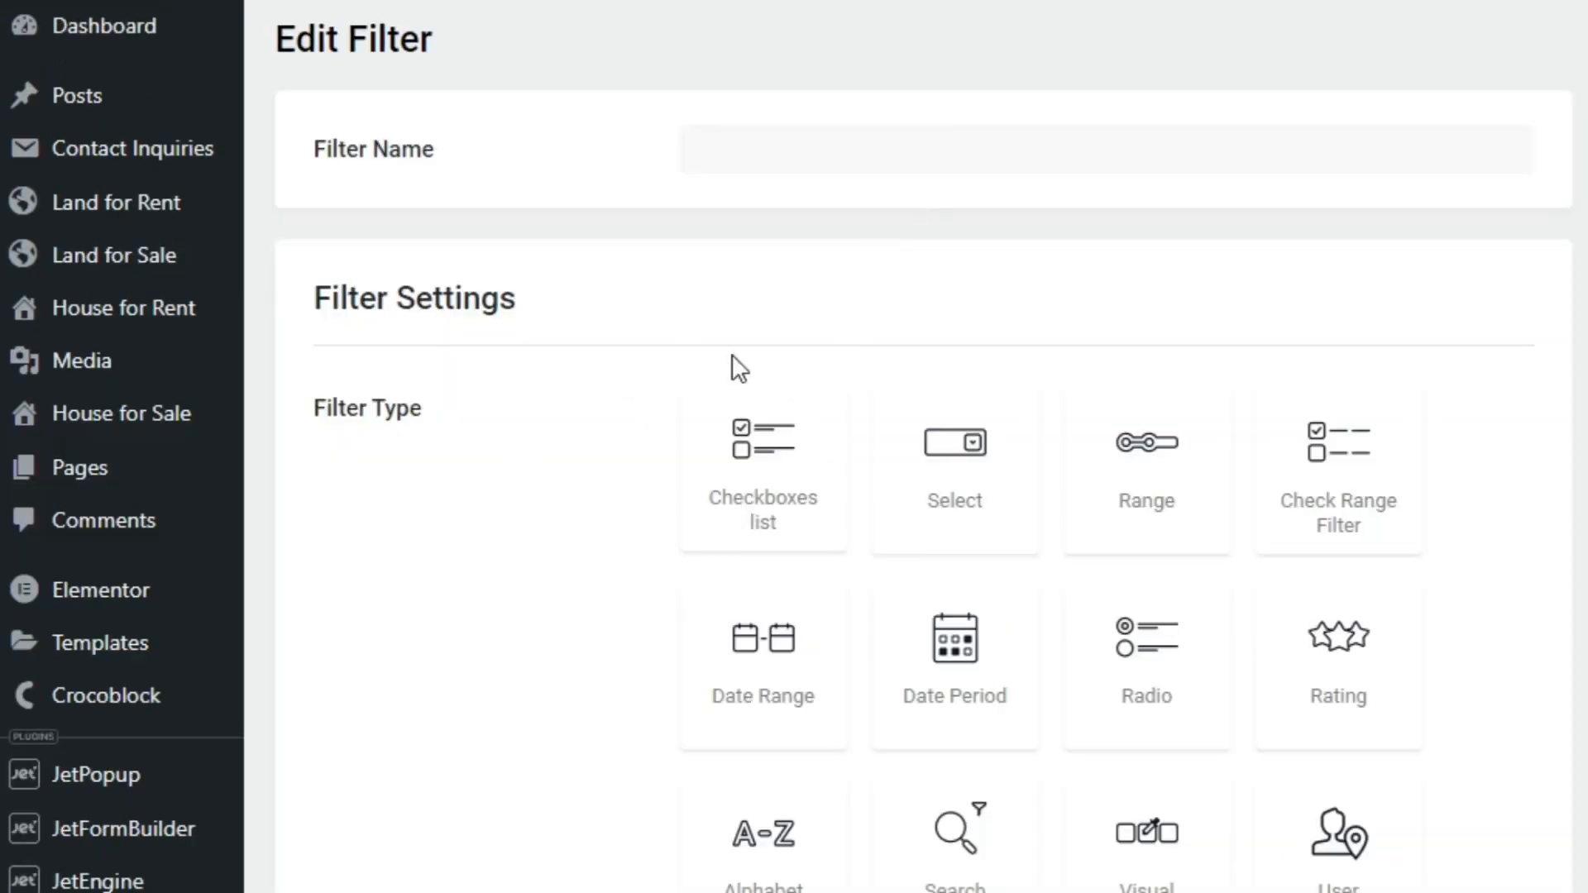
# Name the filter "Land for Sale land use type checkbox filter" and set its type to Checkboxes list
pyautogui.click(1377, 163)
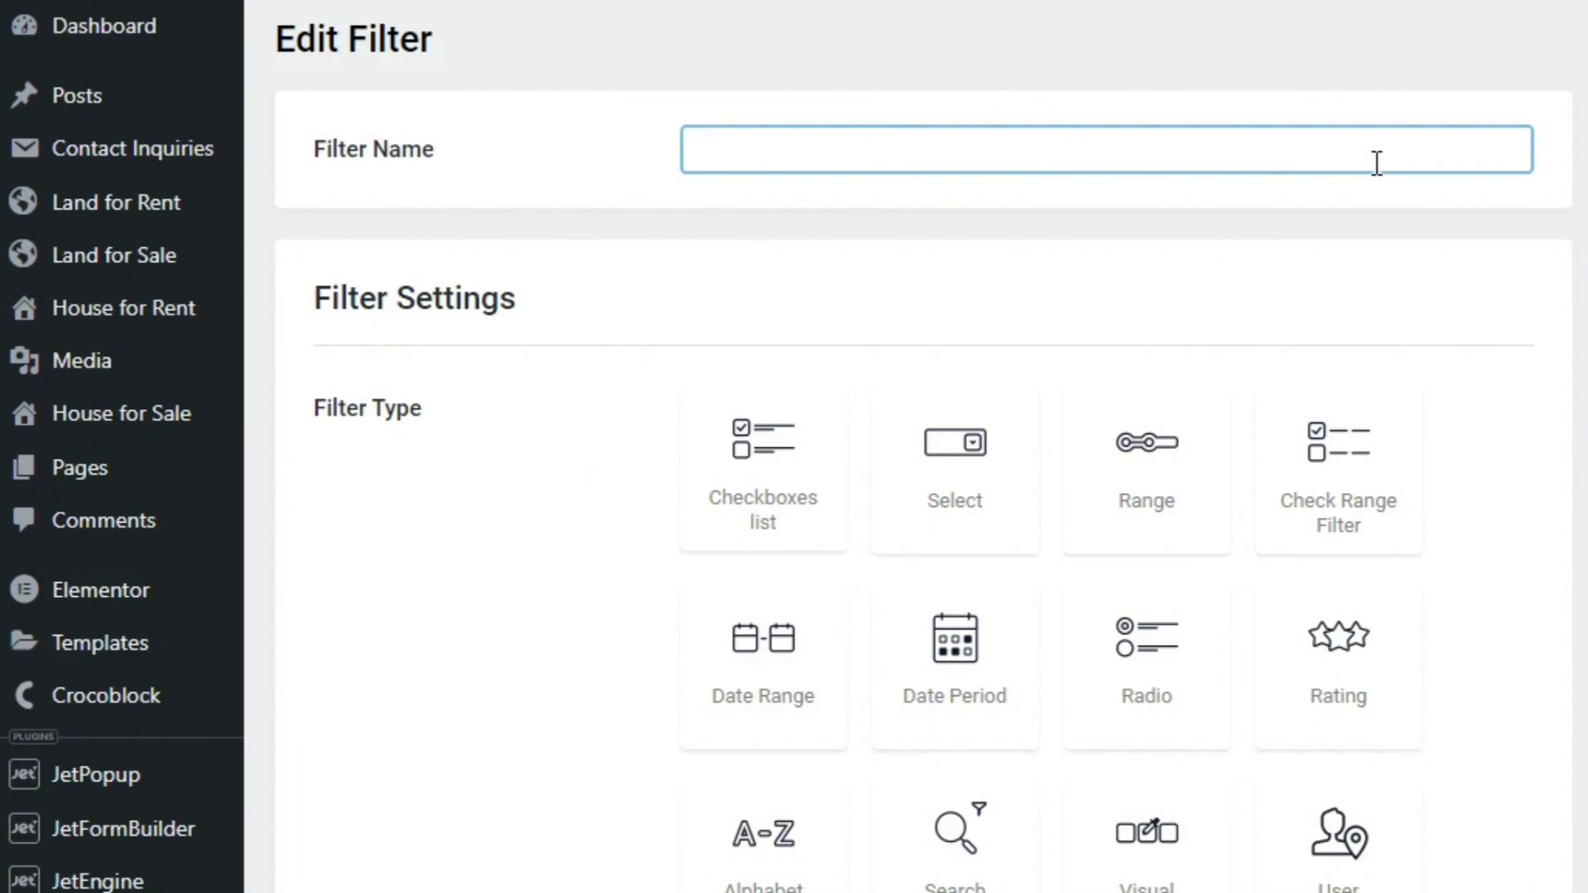
pyautogui.write('Land for Sa')
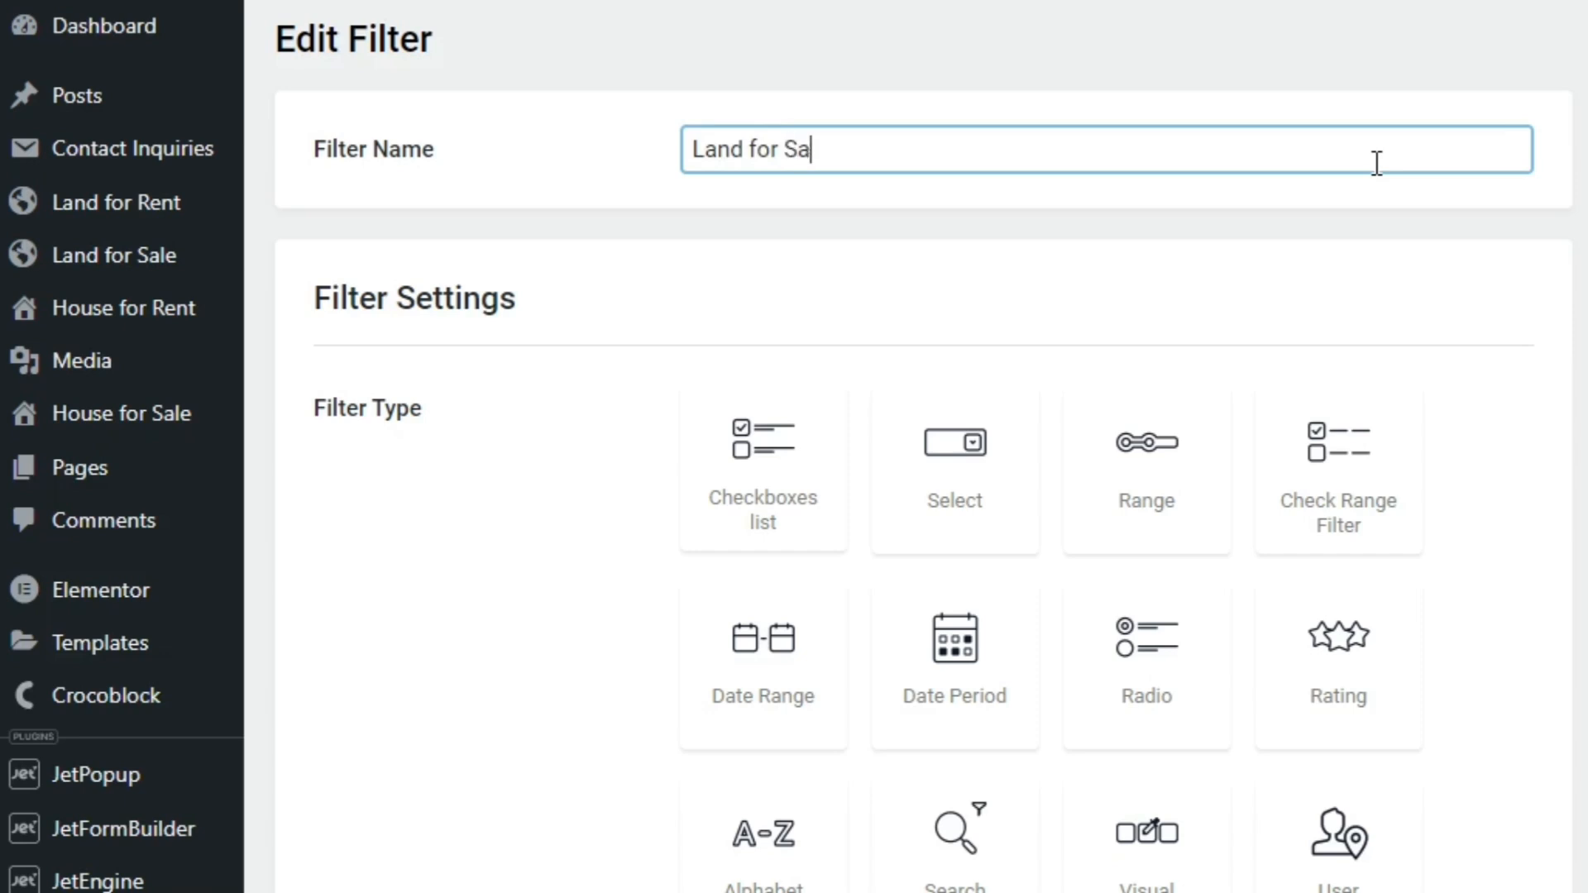
pyautogui.write('le land use type ')
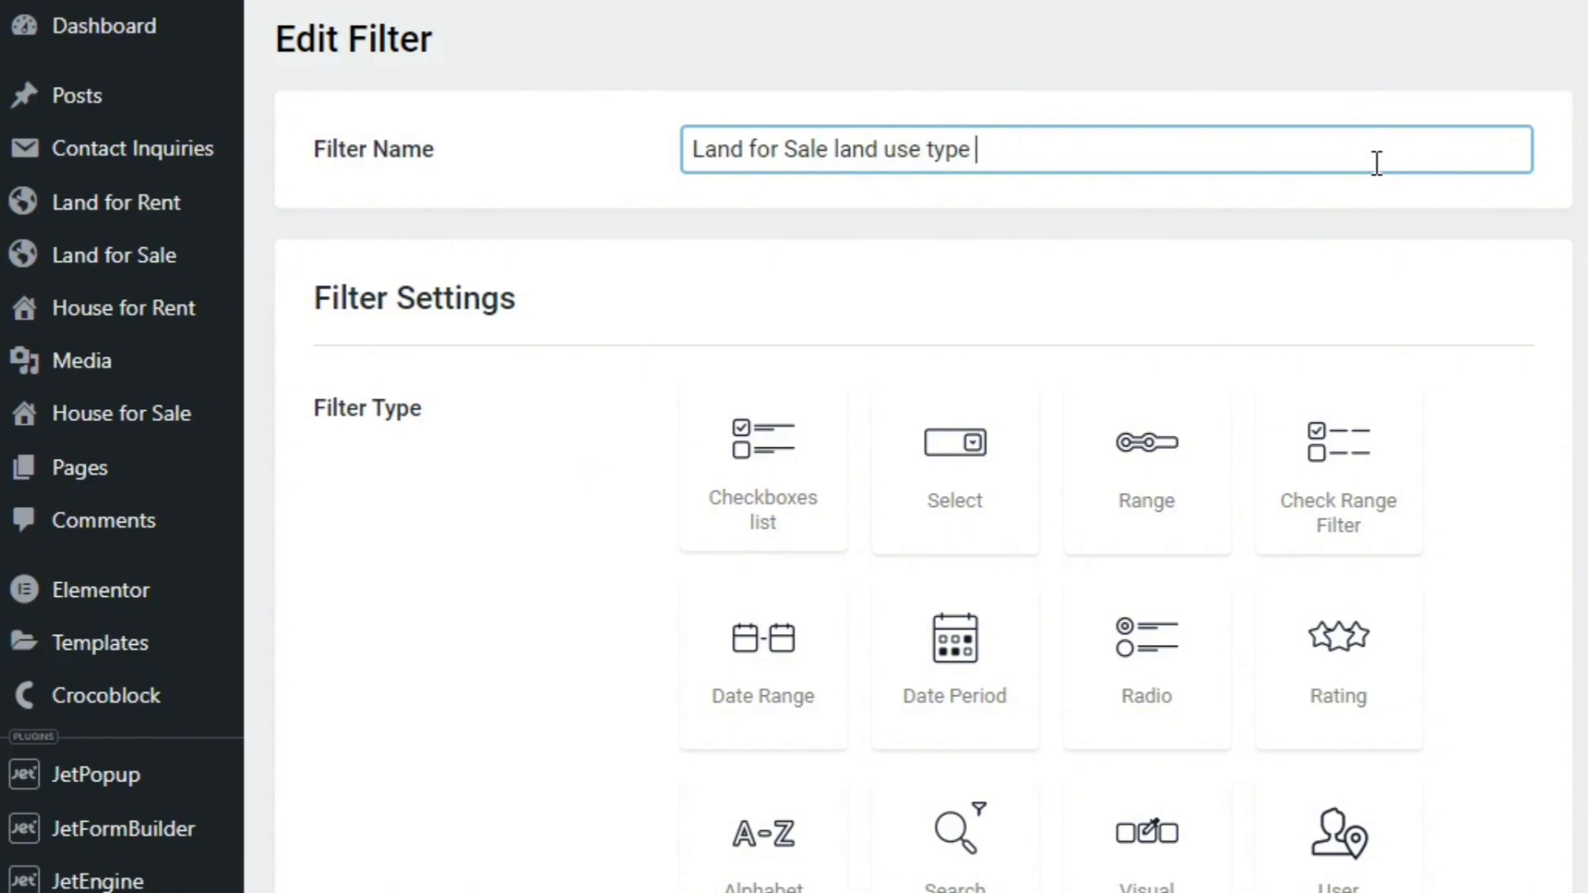
pyautogui.write('checkbox ')
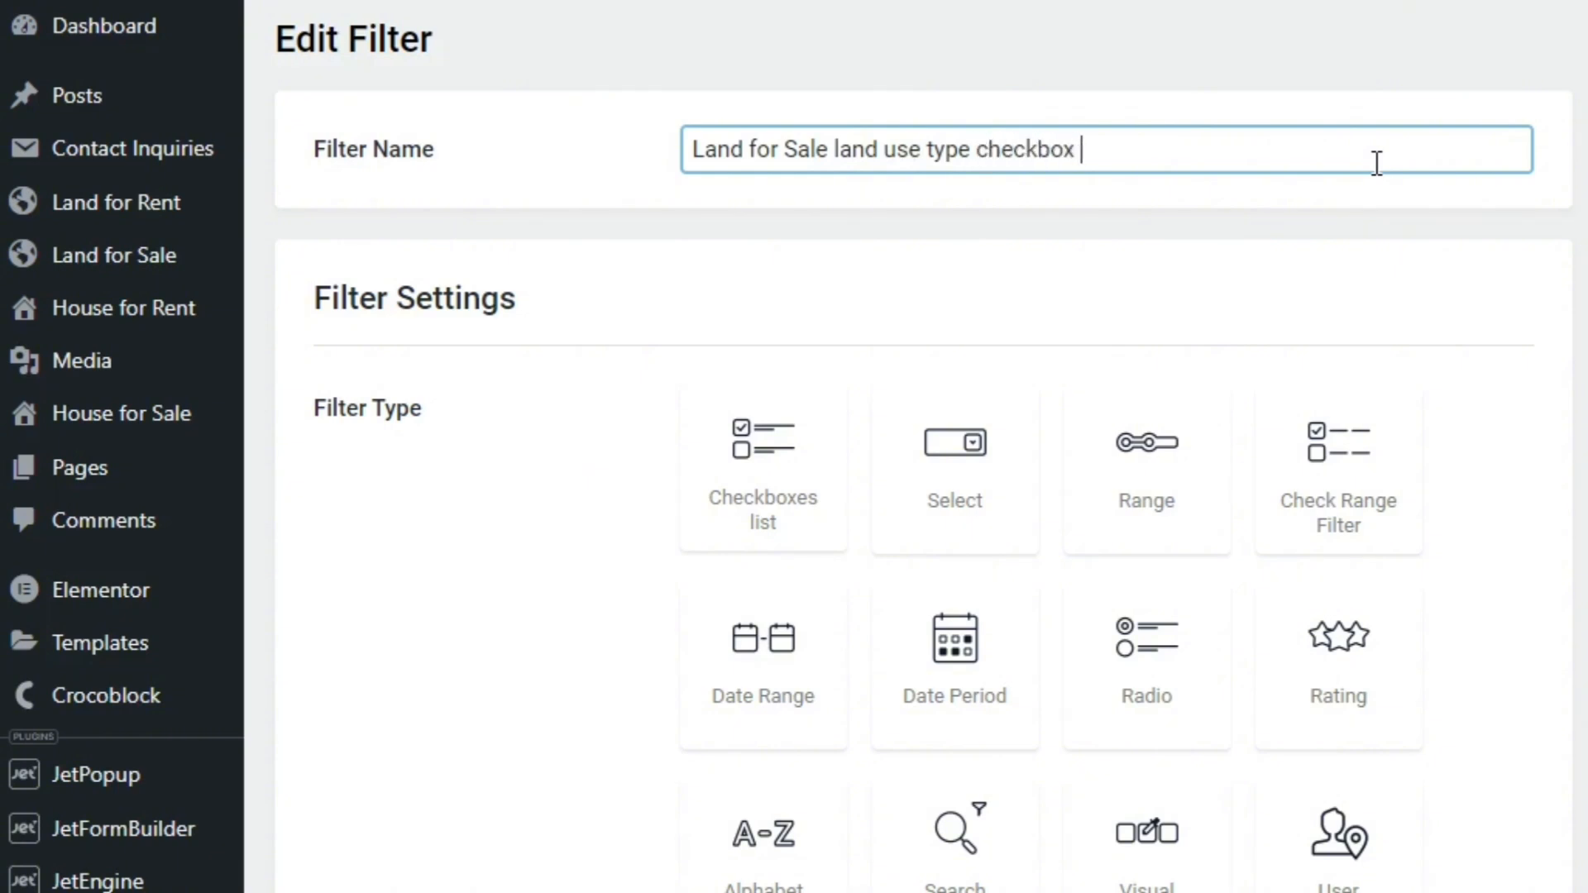
pyautogui.write('filter')
pyautogui.click(741, 493)
# Set the filter's data source to Taxonomies and its taxonomy to Land Use Type
pyautogui.moveTo(181, 297)
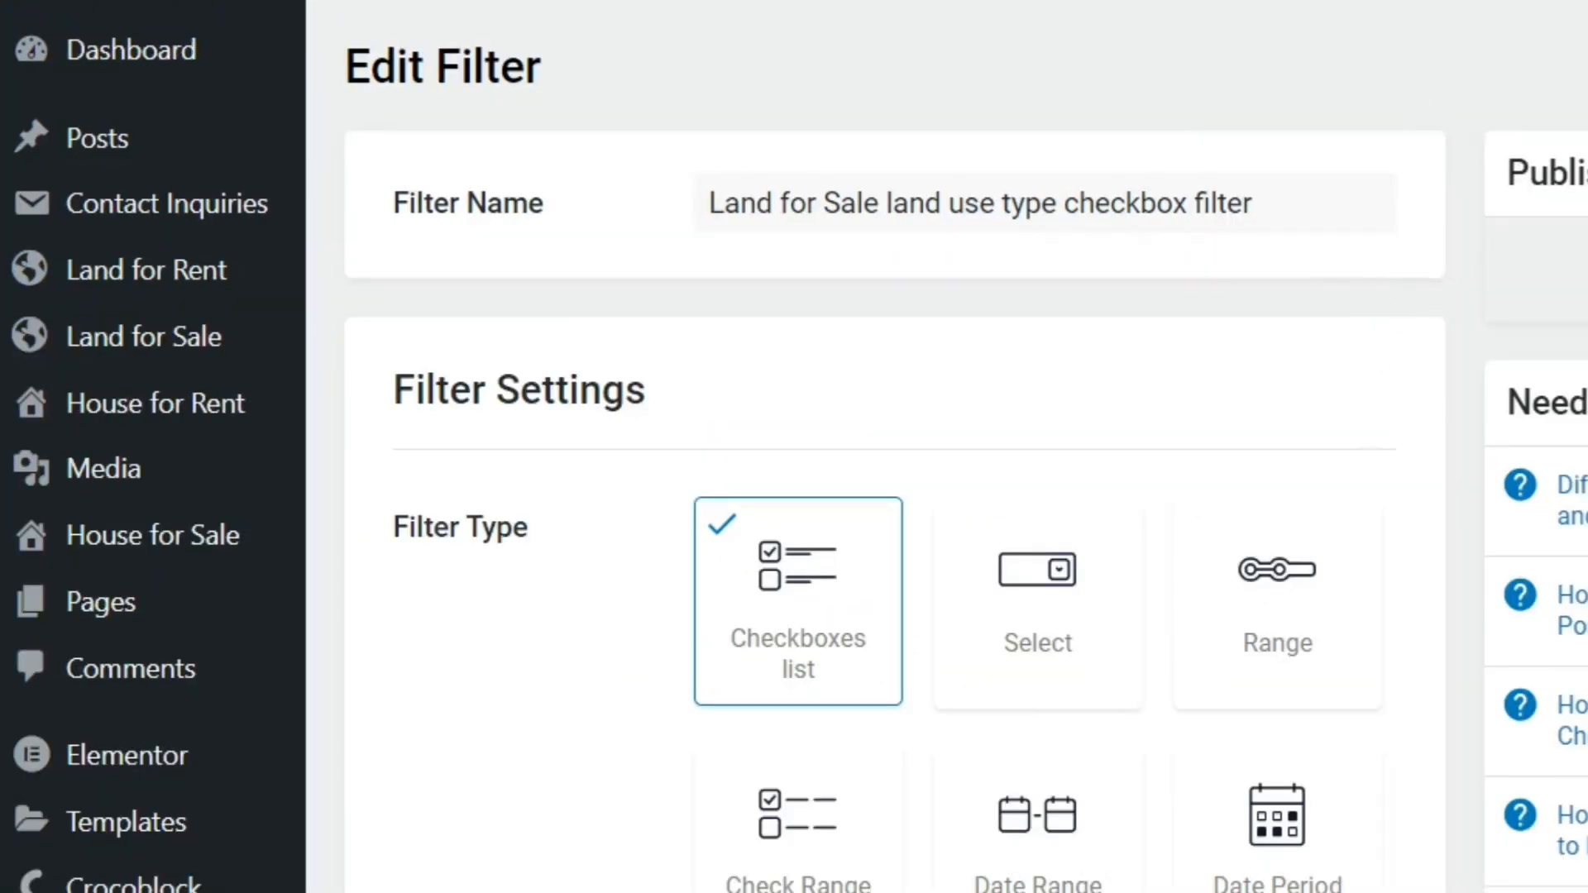
pyautogui.scroll(-10, 794, 446)
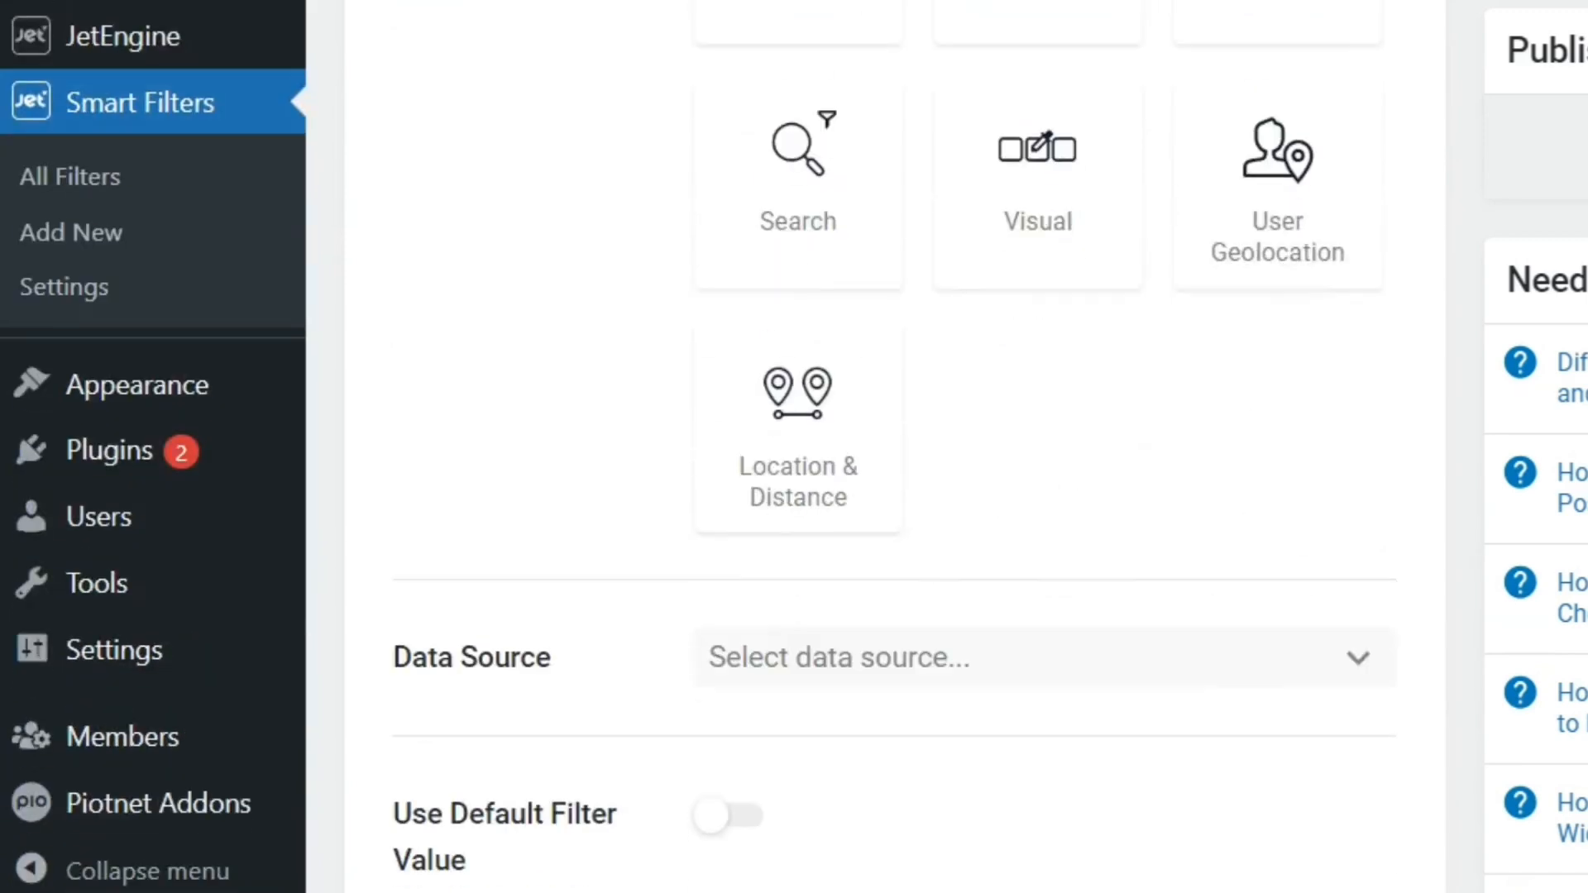
pyautogui.scroll(-2, 966, 447)
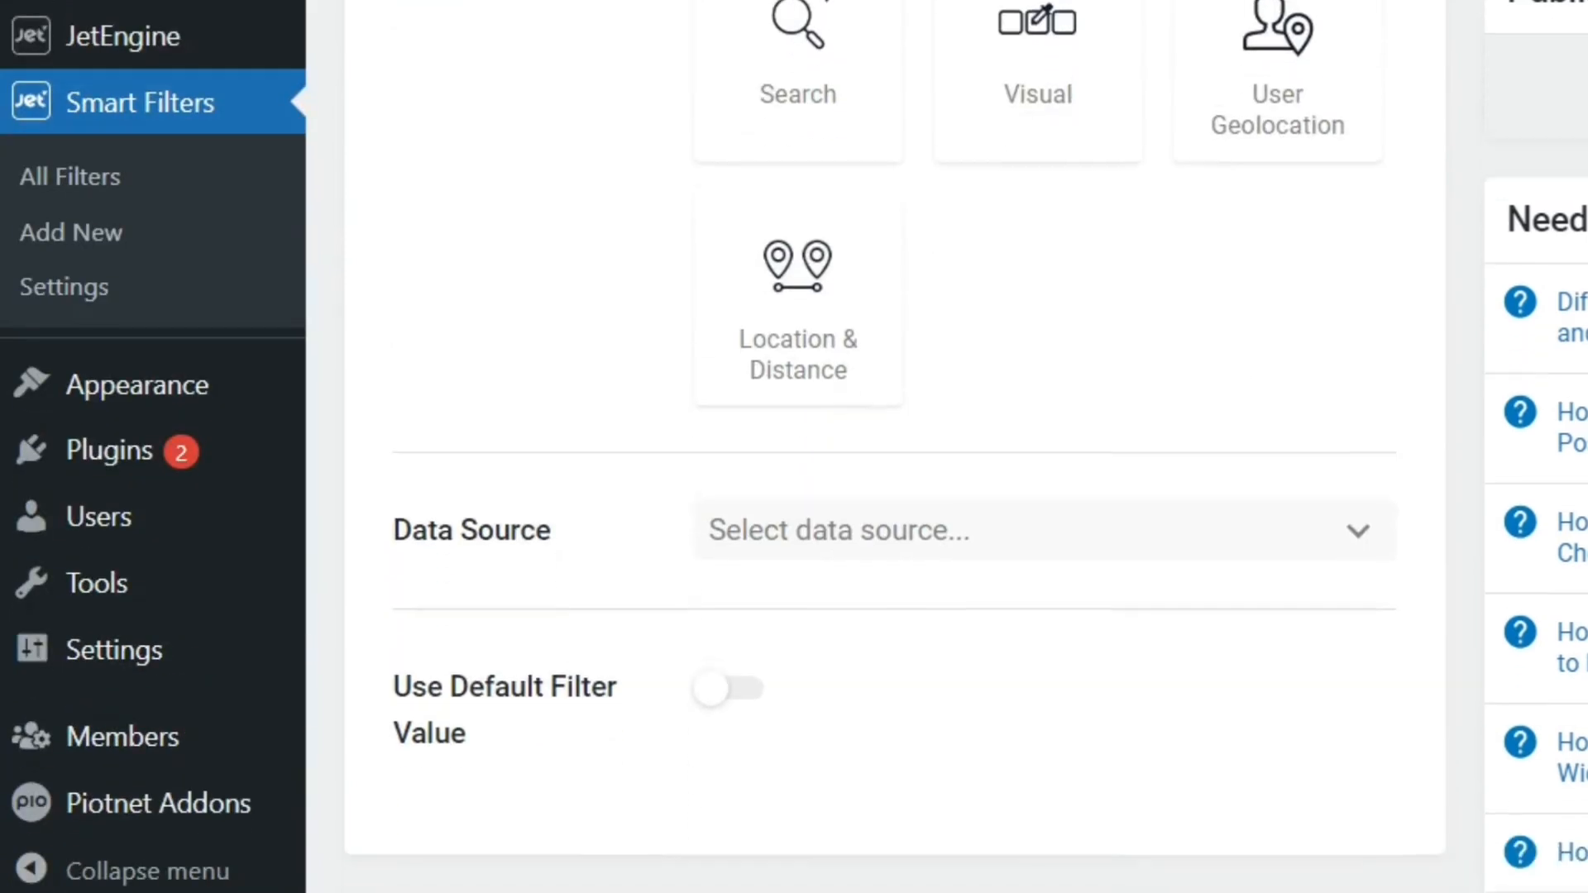
pyautogui.click(1169, 540)
pyautogui.click(1022, 584)
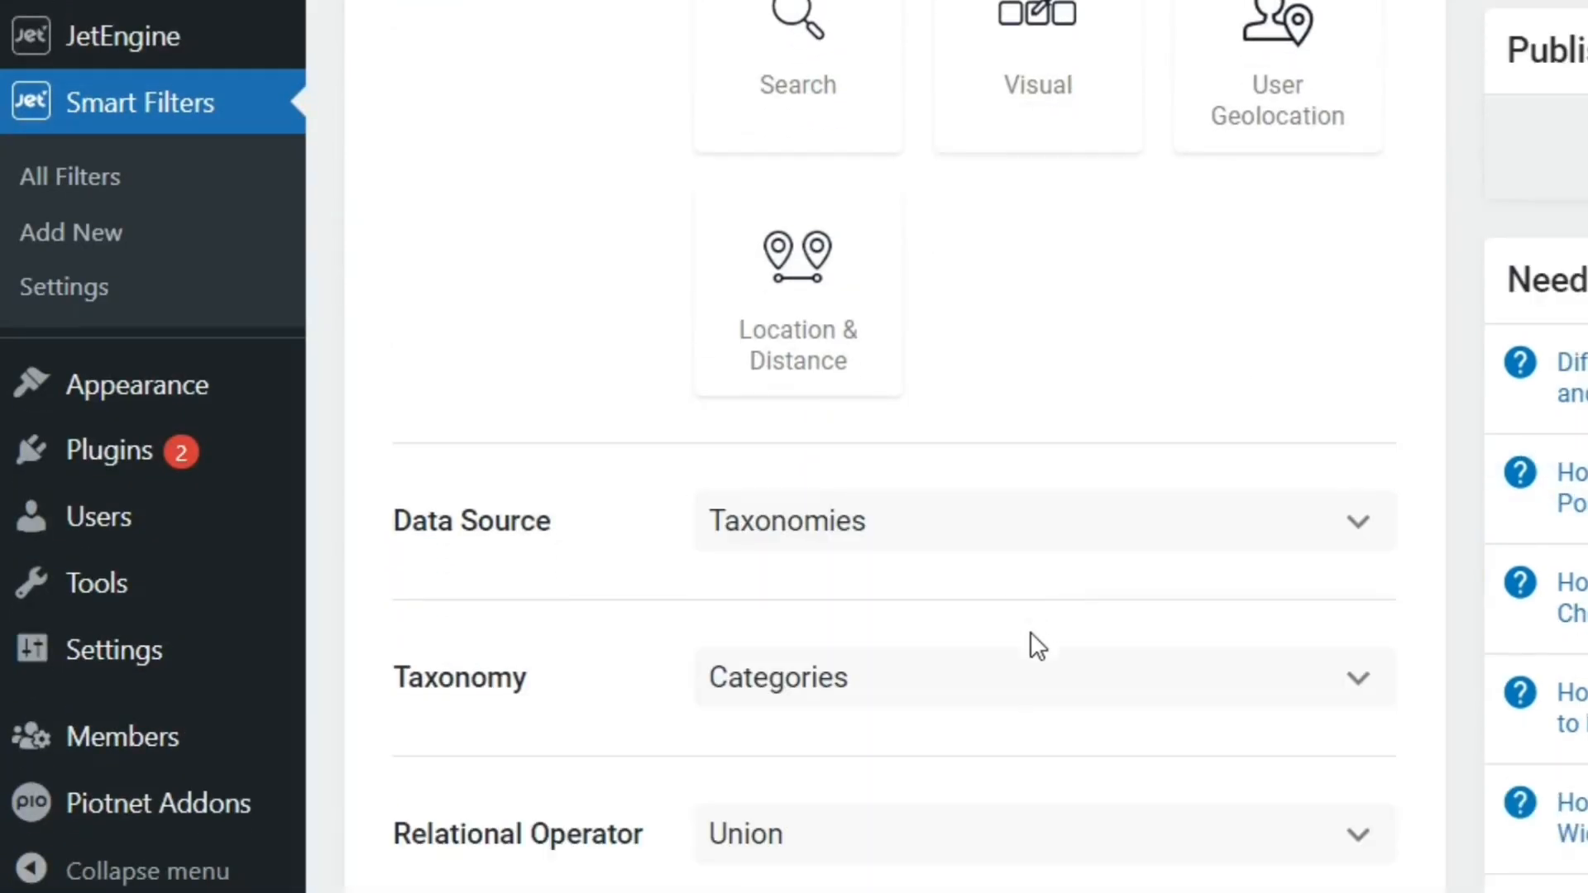
pyautogui.click(1032, 660)
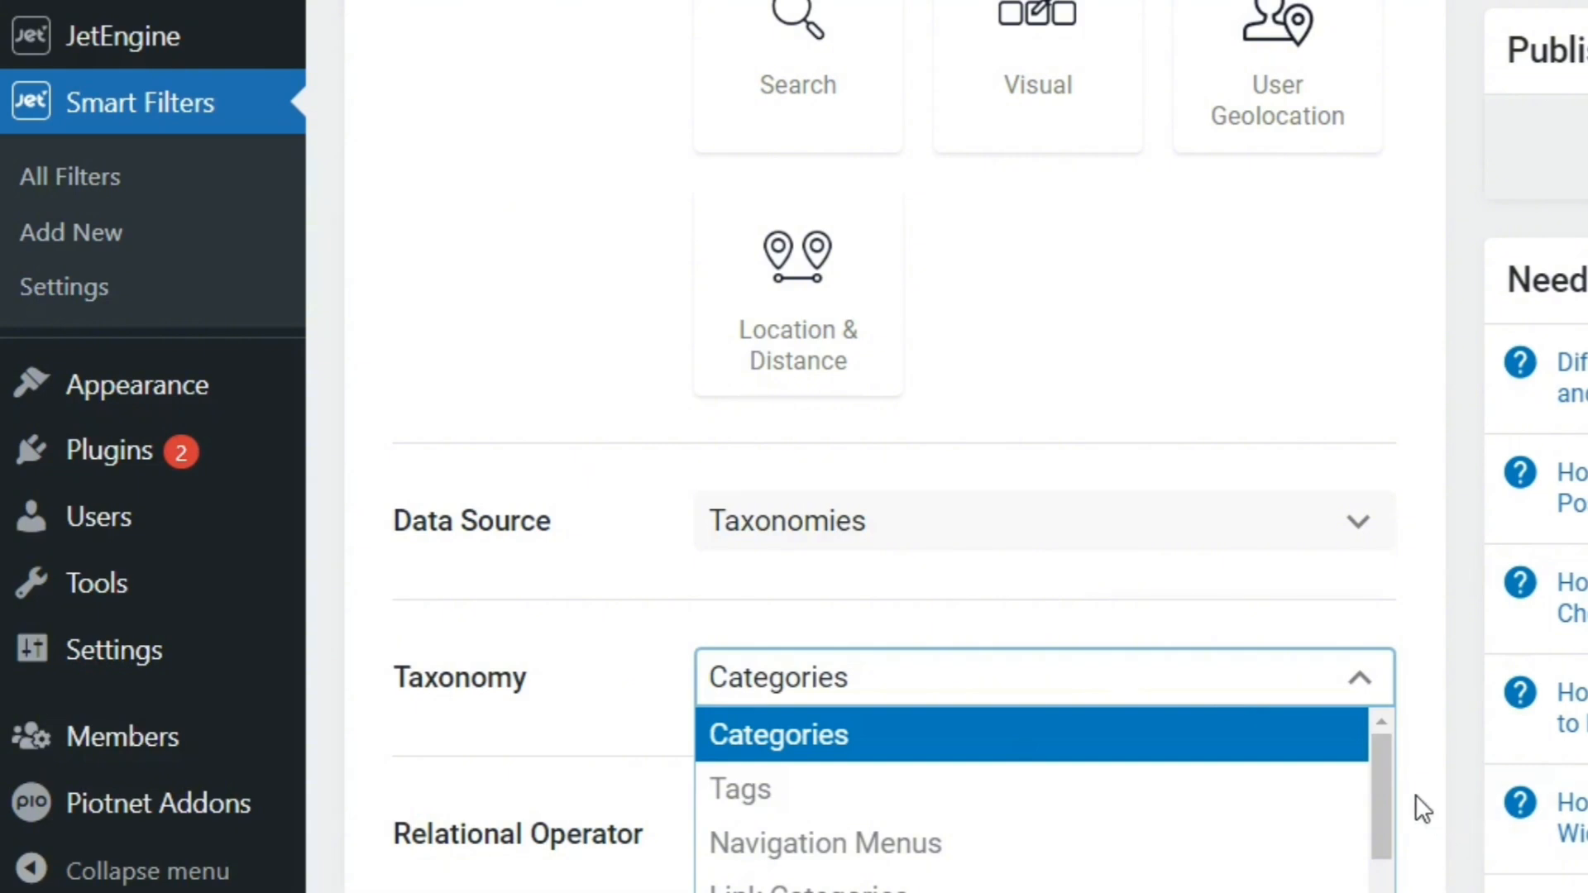
pyautogui.moveTo(1380, 748); pyautogui.dragTo(1384, 889)
pyautogui.scroll(-2, 894, 496)
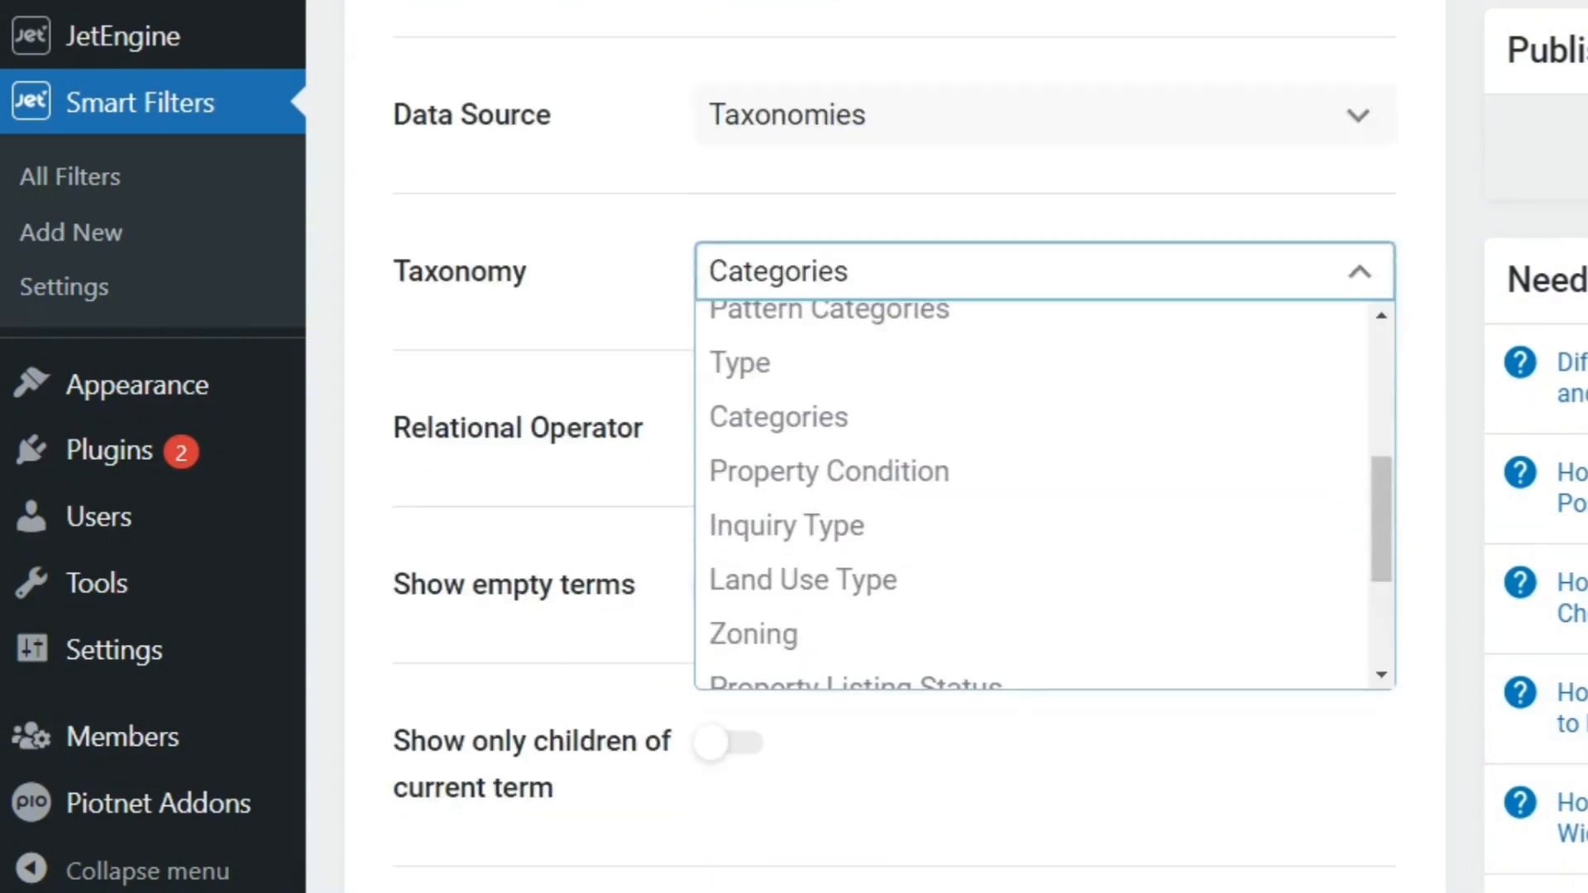
pyautogui.click(987, 573)
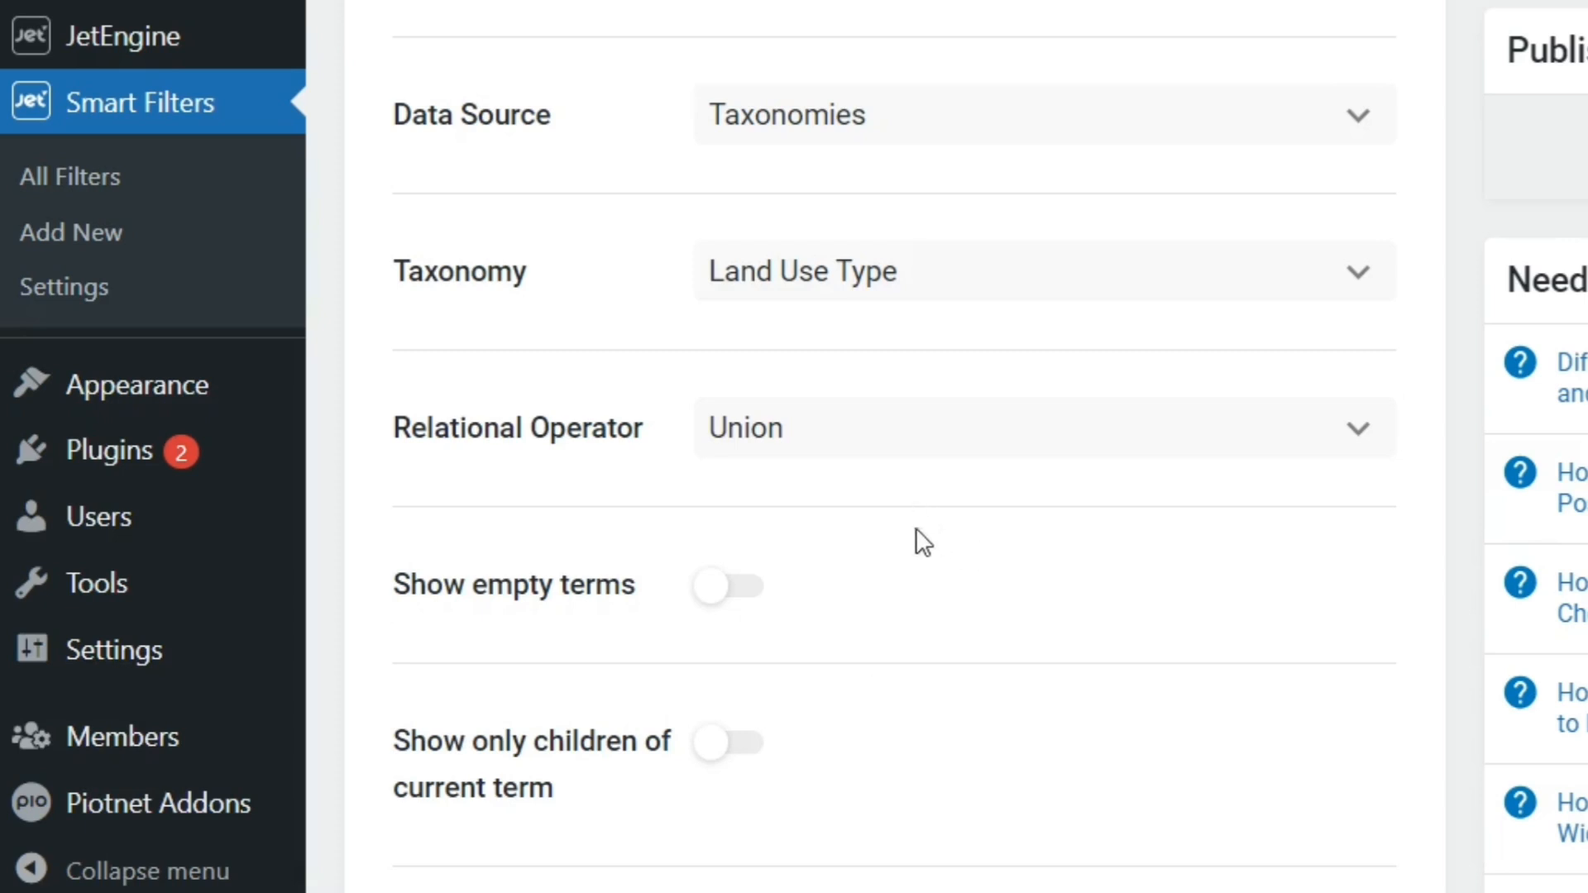
# Enable showing empty terms for the Land Use Type filter and review its remaining settings
pyautogui.click(756, 590)
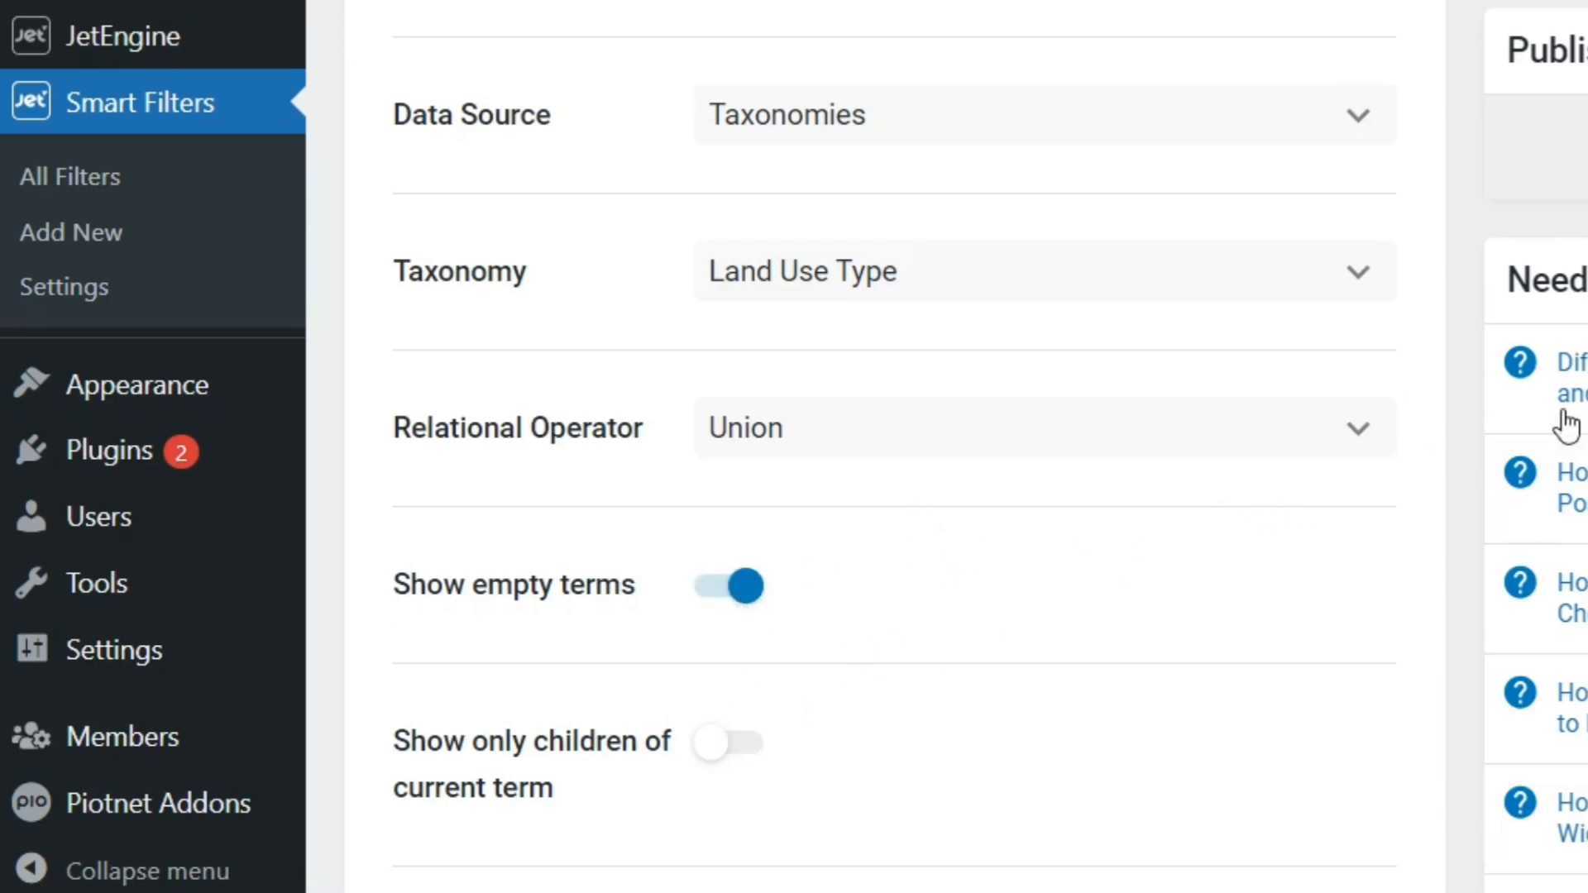
pyautogui.click(1297, 418)
pyautogui.click(1298, 418)
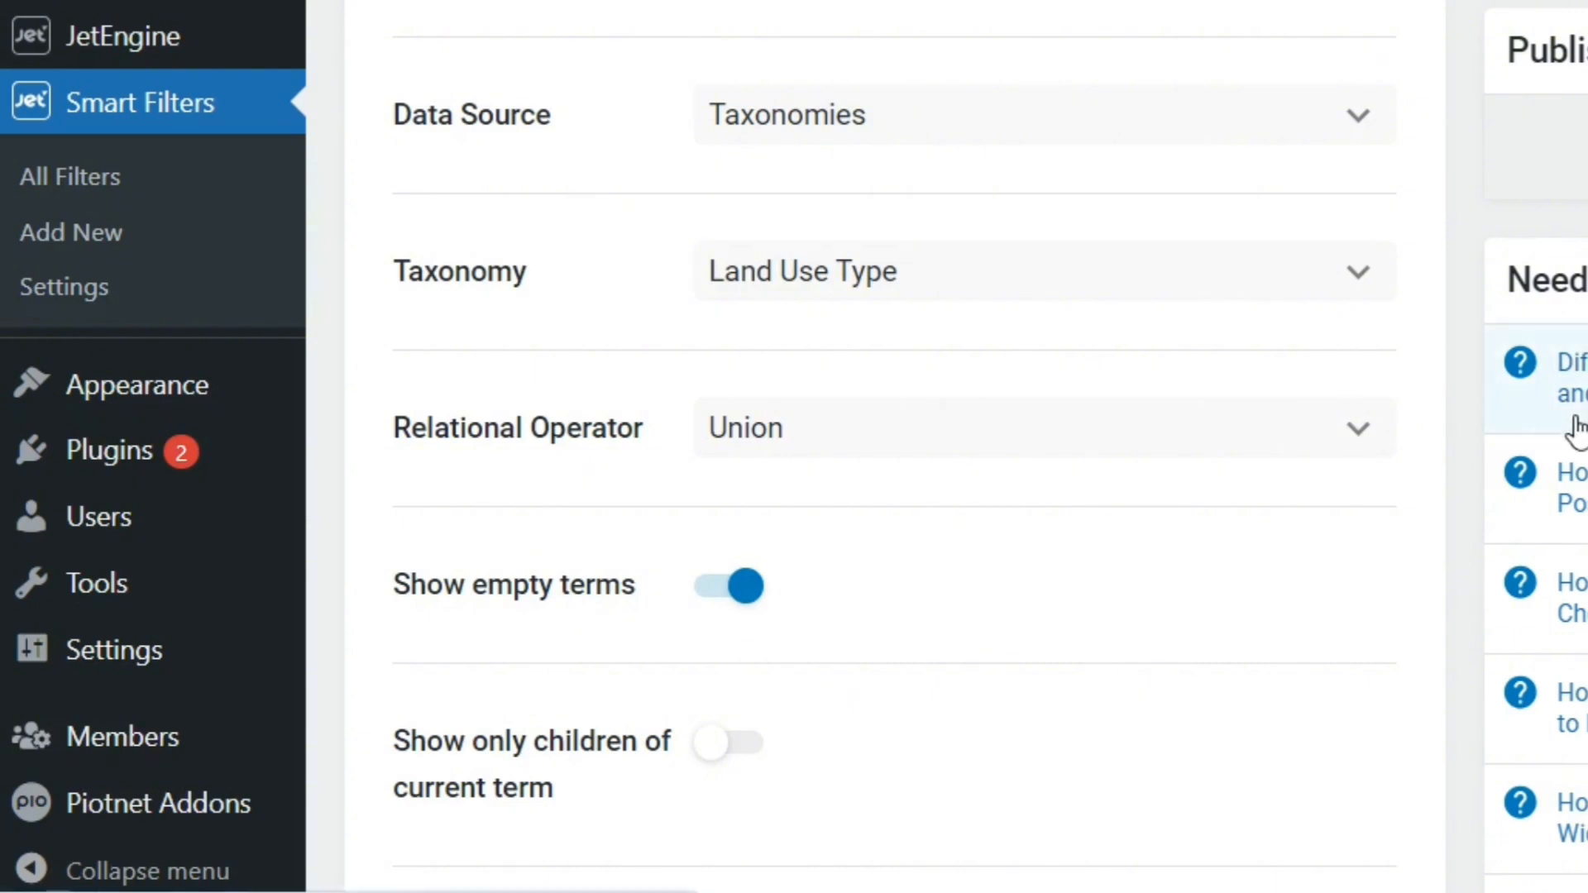
pyautogui.scroll(-6, 1569, 425)
pyautogui.scroll(-7, 894, 446)
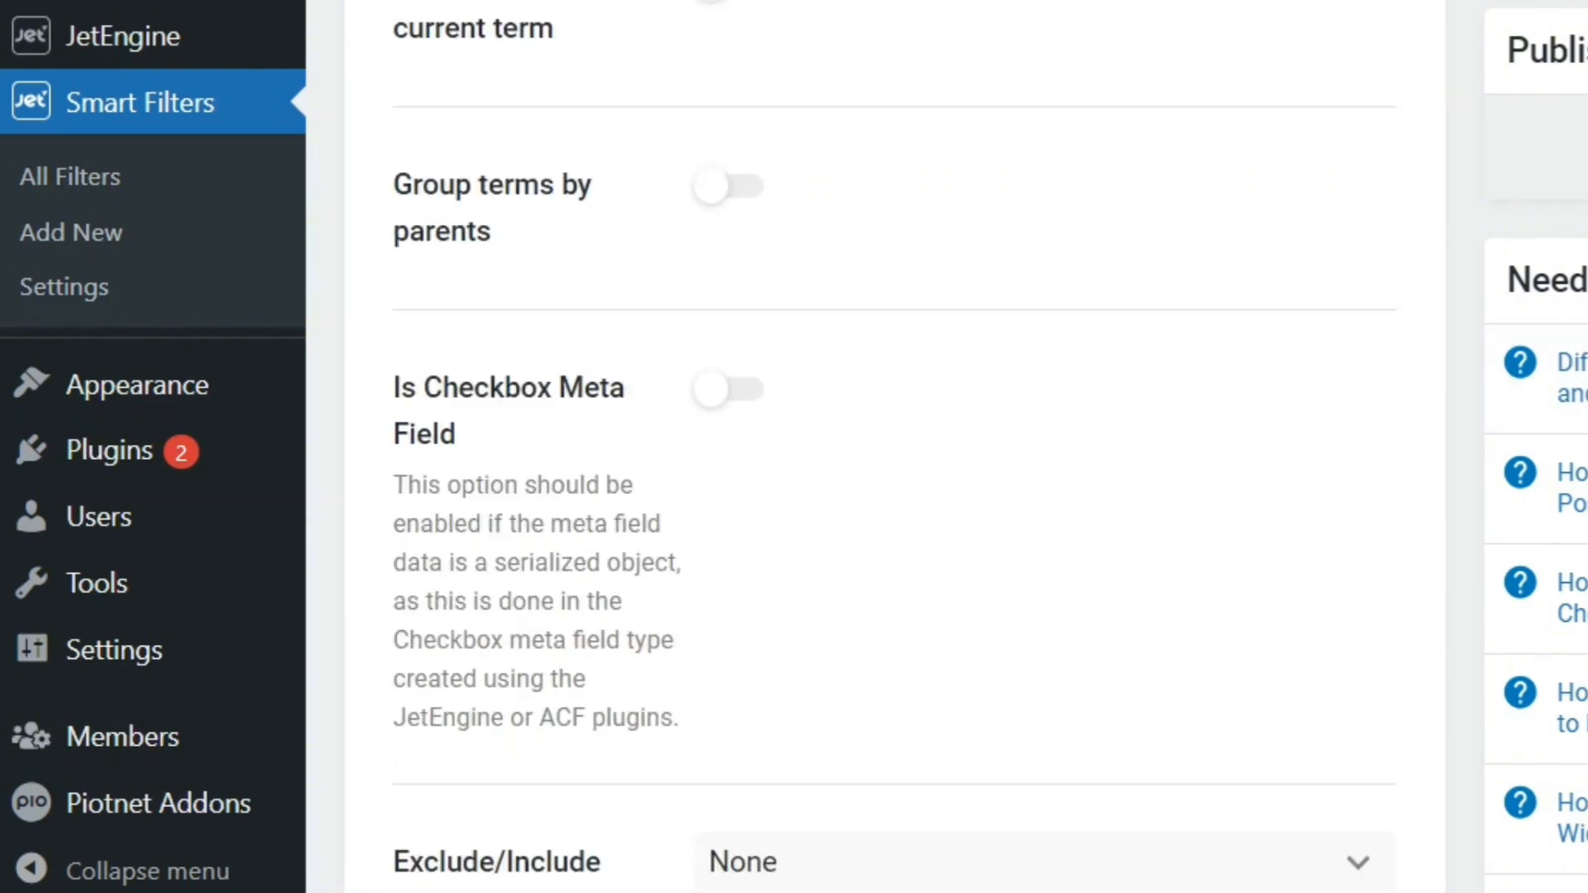
pyautogui.scroll(-7, 894, 447)
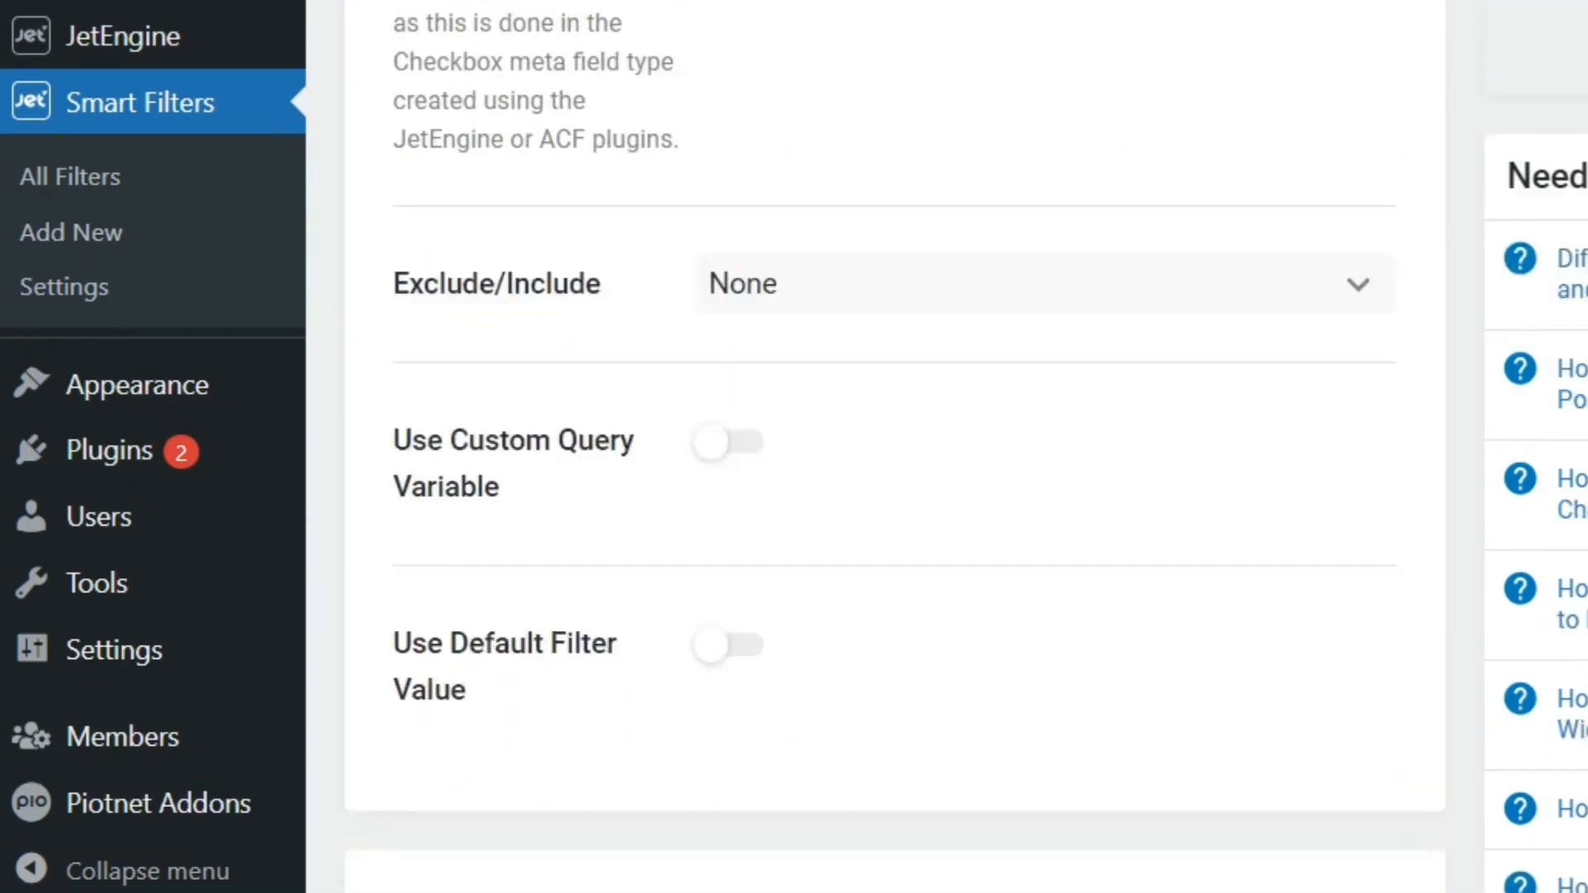
pyautogui.scroll(20, 894, 447)
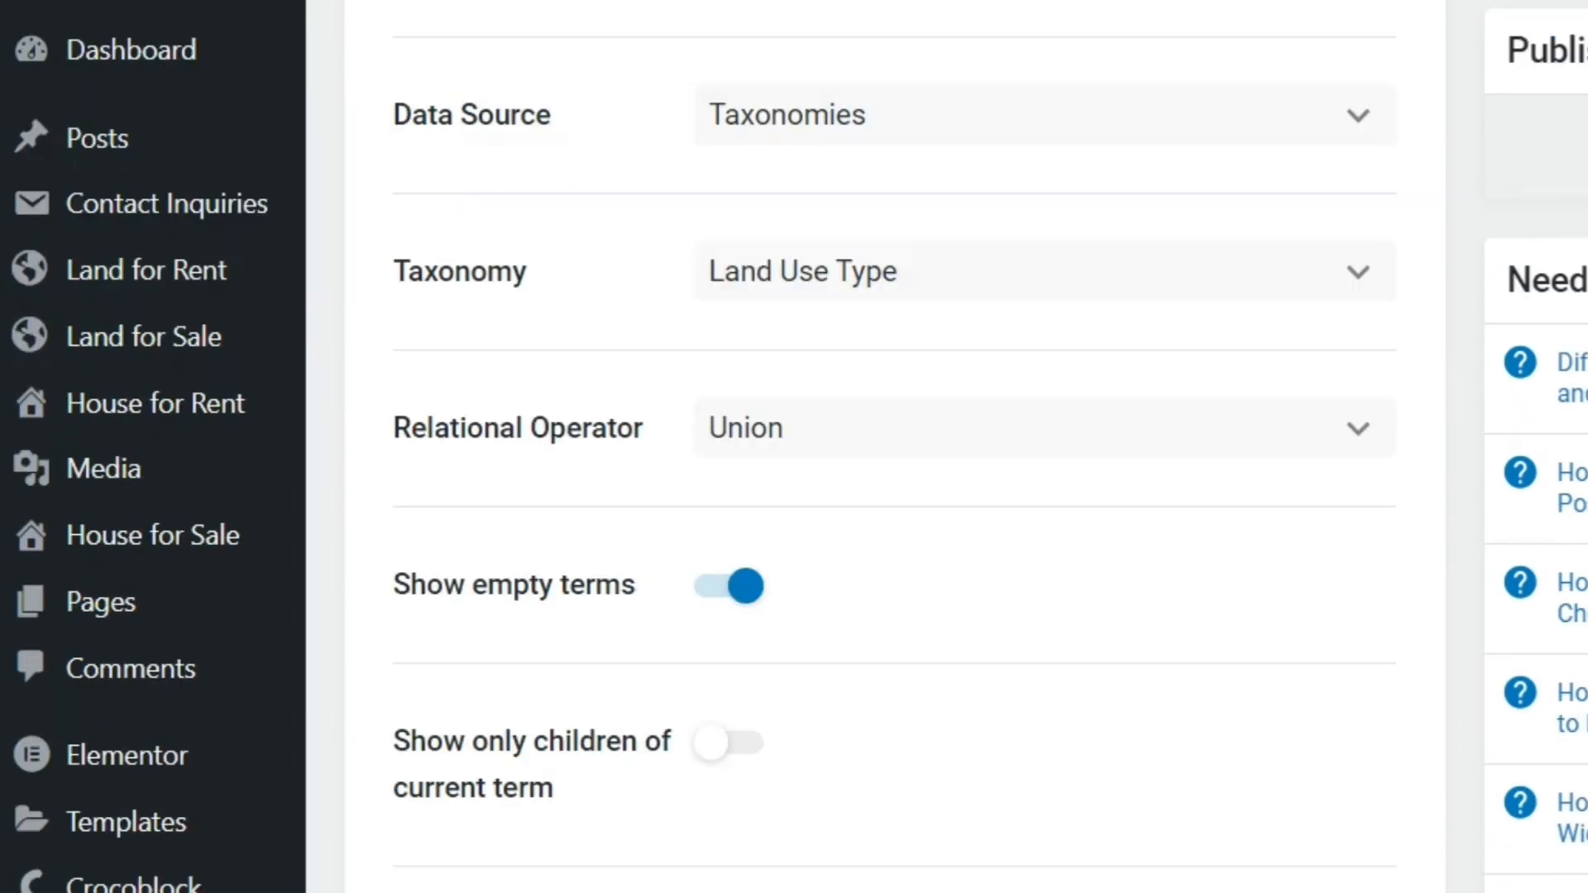
pyautogui.scroll(-16, 894, 446)
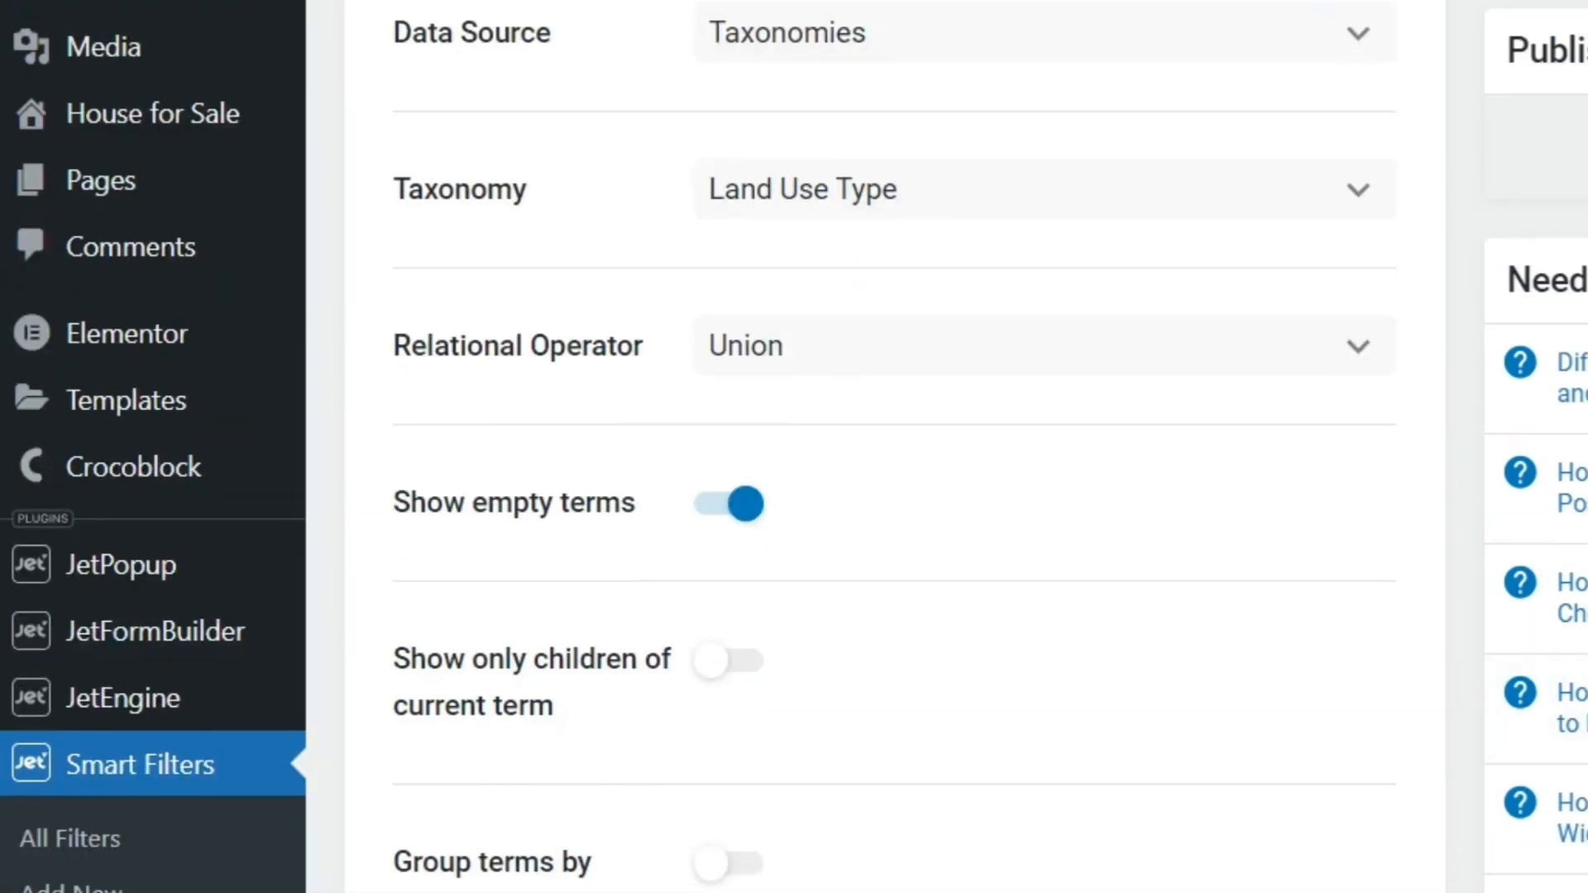
# Set the filter label and the active filter label of the land use filter to "Land Use Type"
pyautogui.scroll(-5, 894, 447)
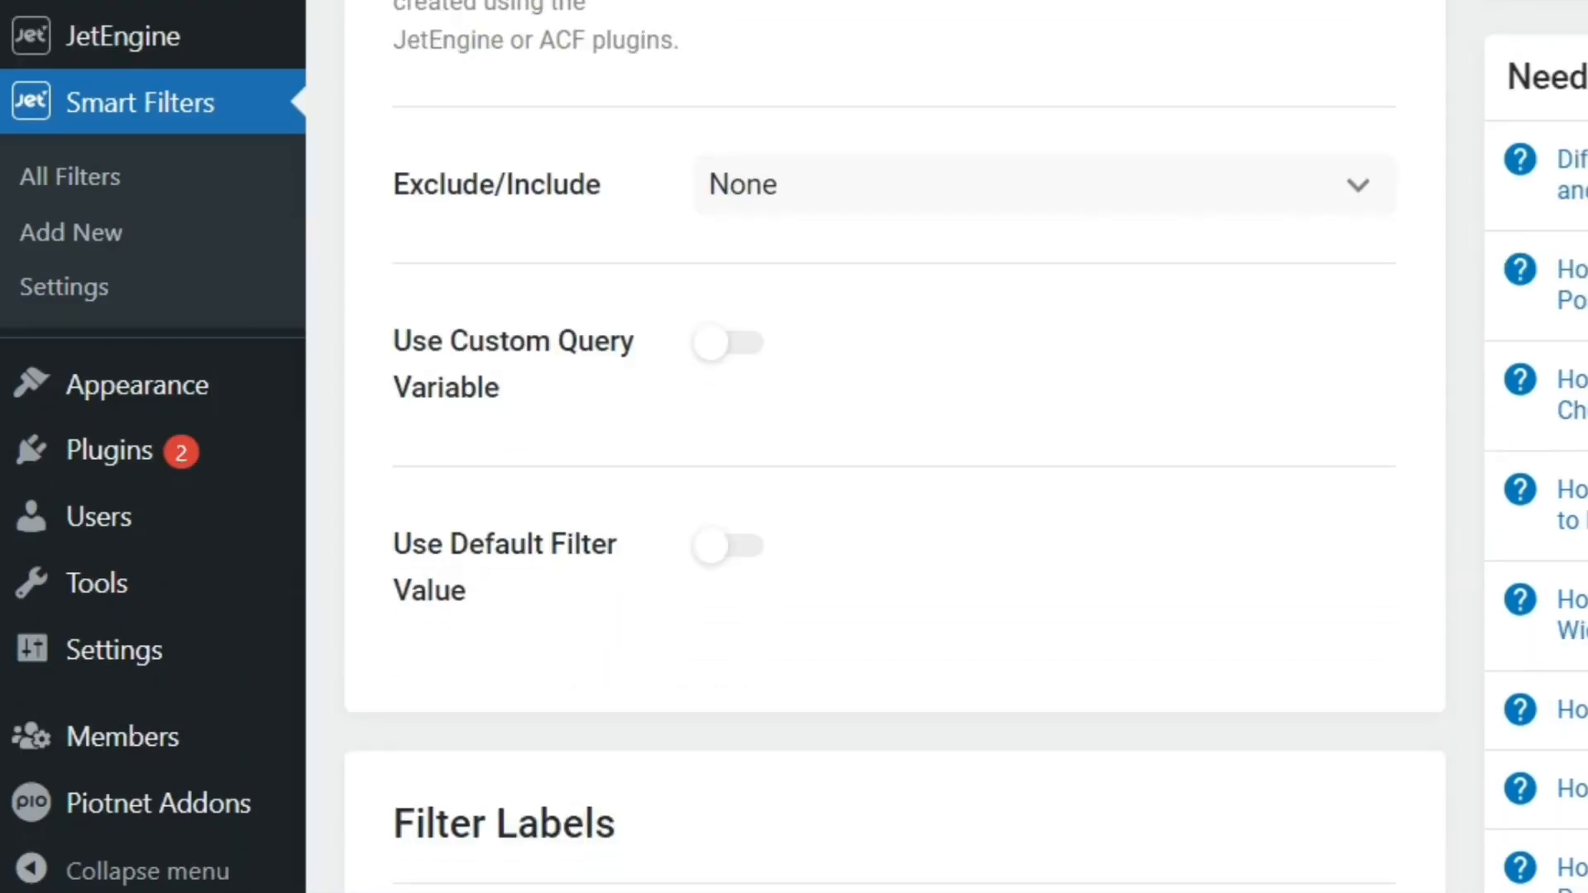
pyautogui.scroll(-4, 894, 447)
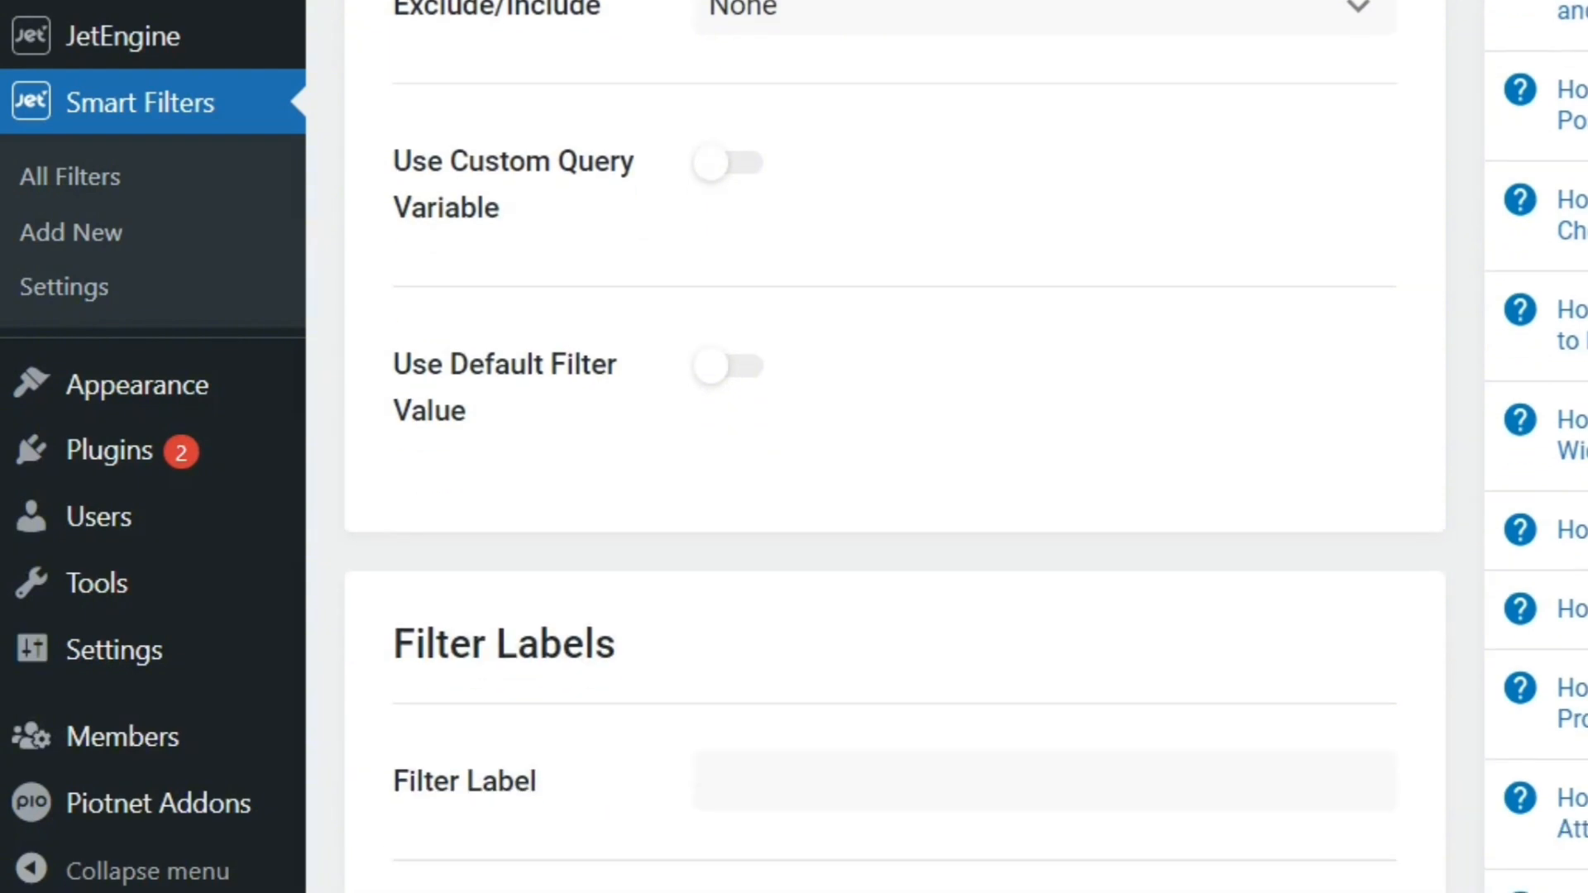
pyautogui.scroll(-2, 894, 447)
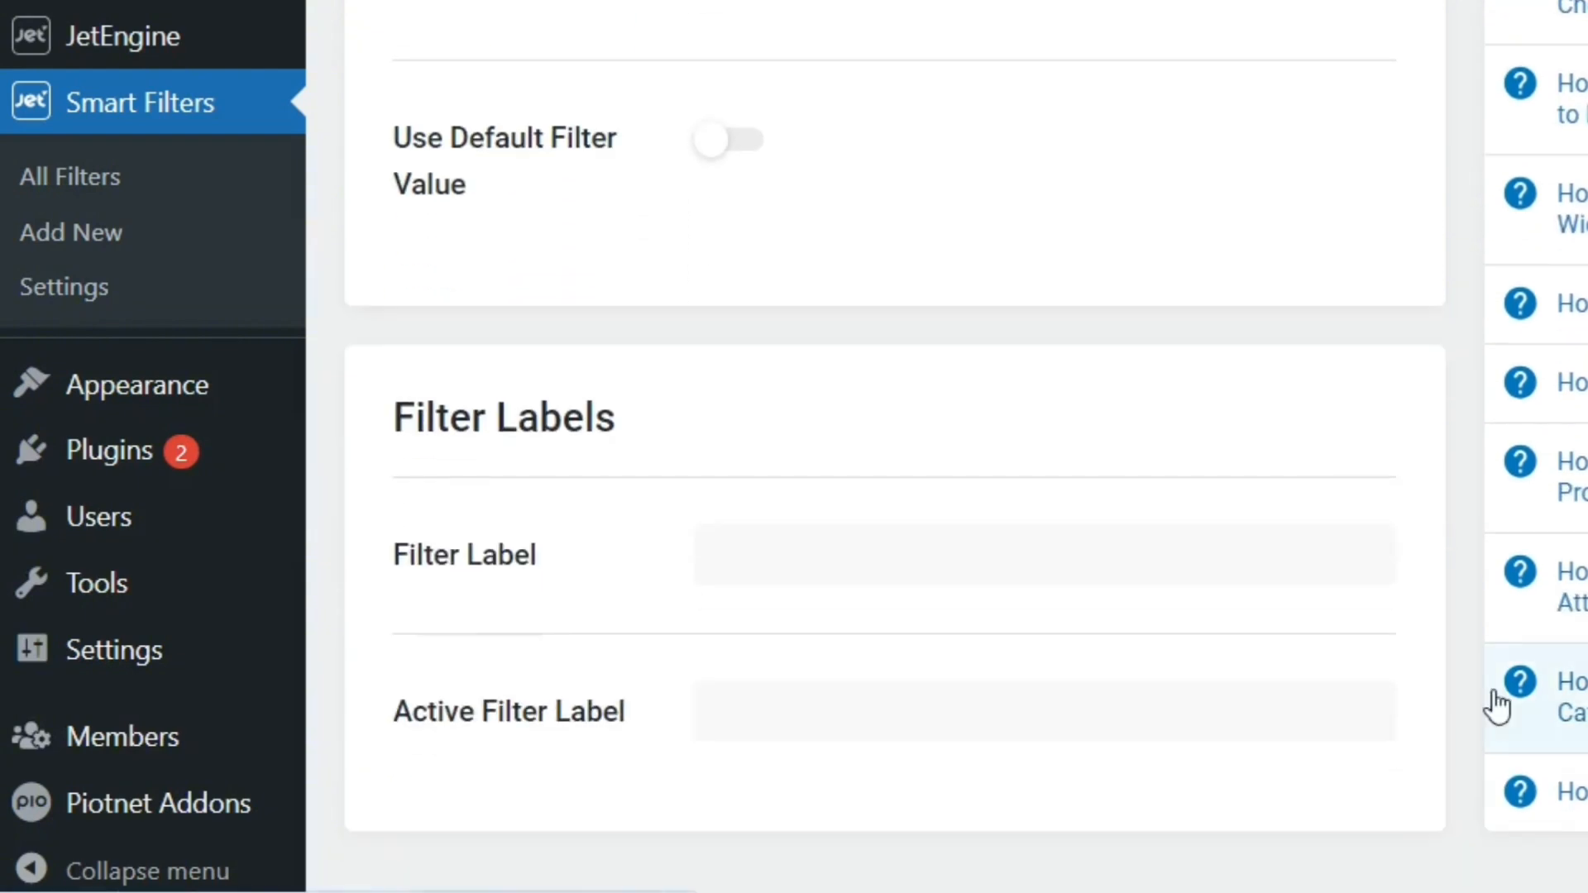
pyautogui.click(1249, 565)
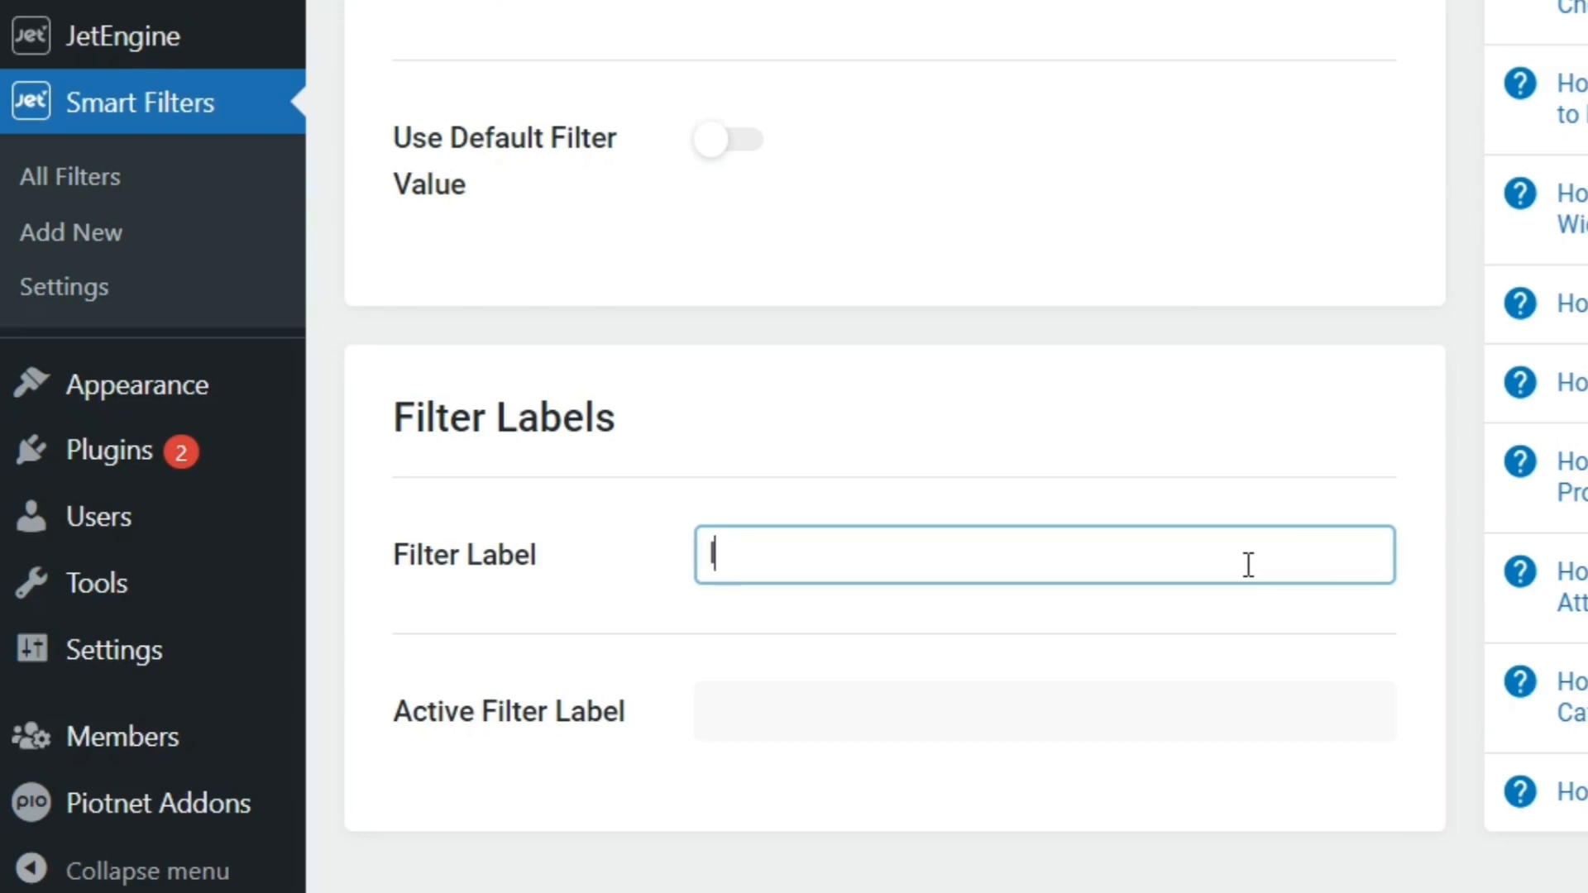
pyautogui.write('la')
pyautogui.write('and Us')
pyautogui.write('e')
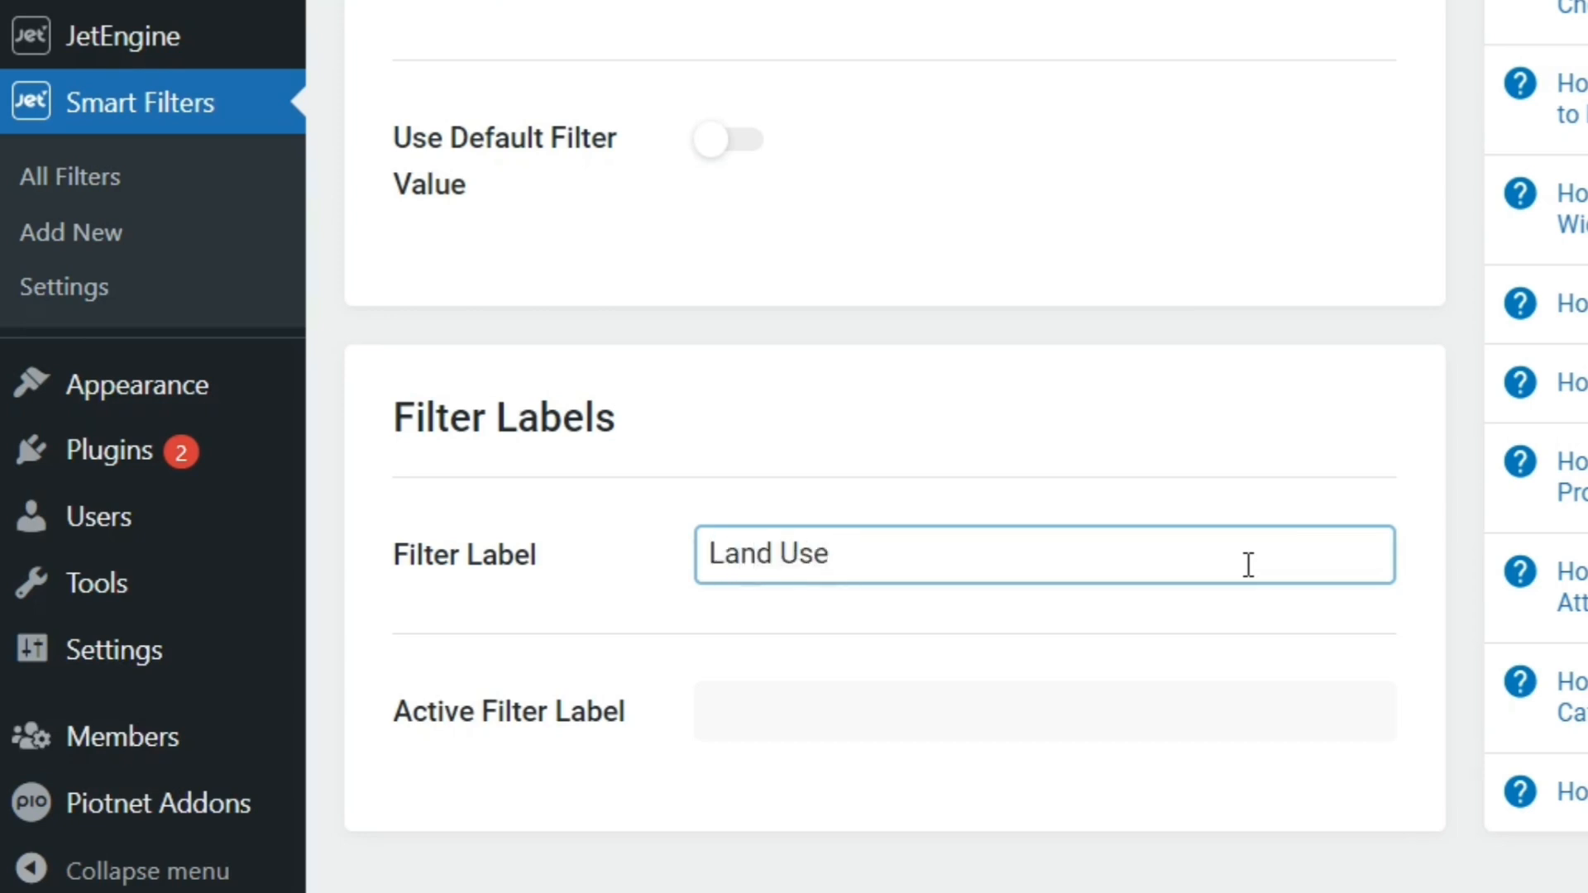
pyautogui.write(' Type')
pyautogui.click(1196, 728)
pyautogui.write('Land ')
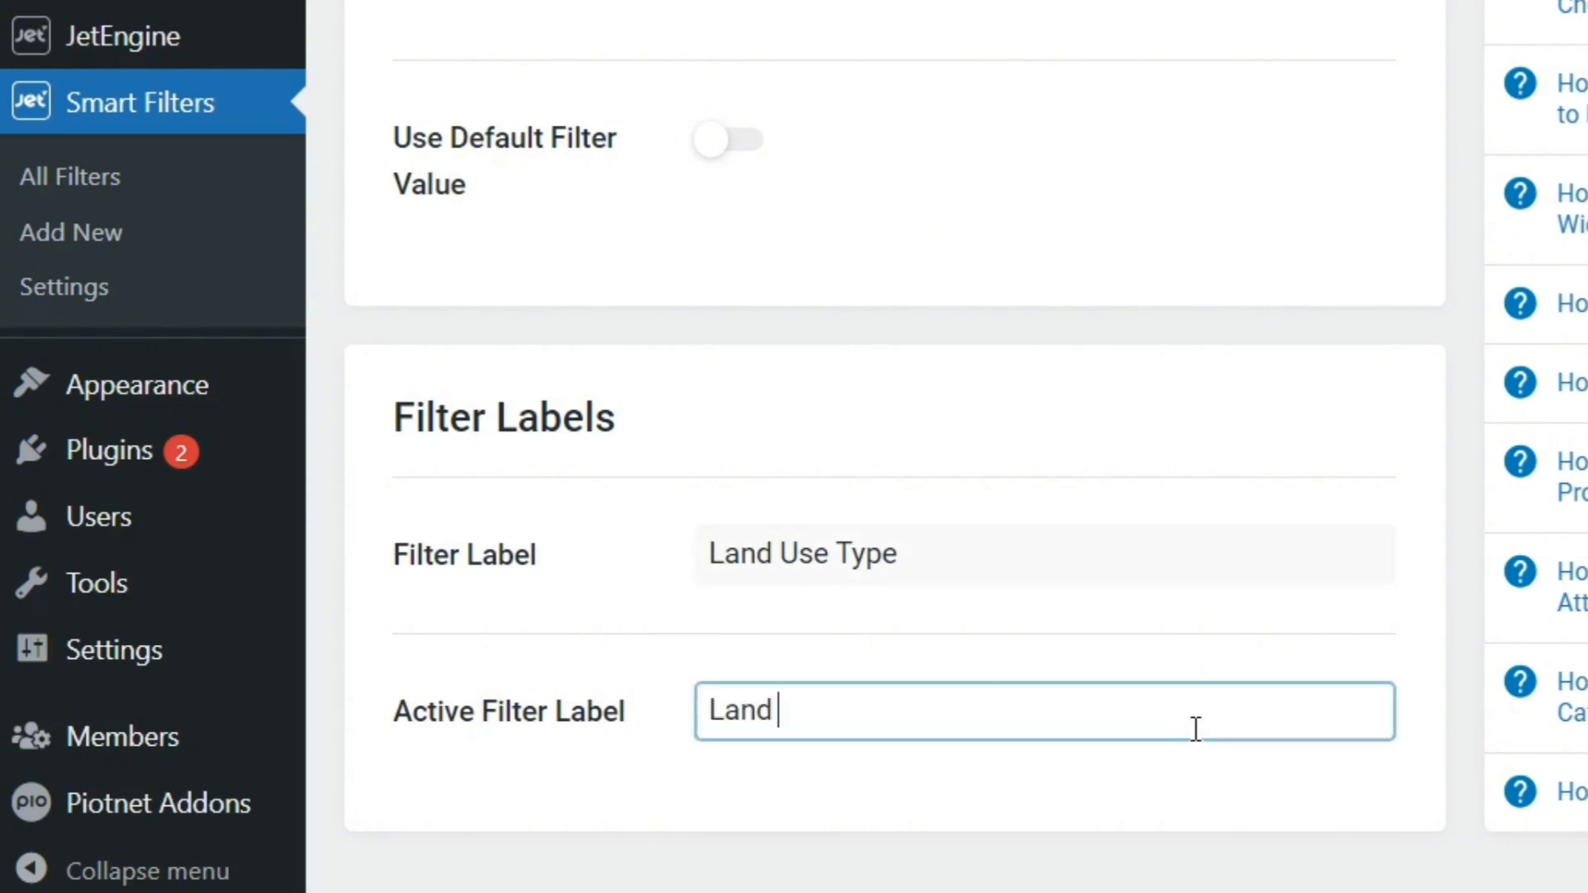
pyautogui.write('Use Type')
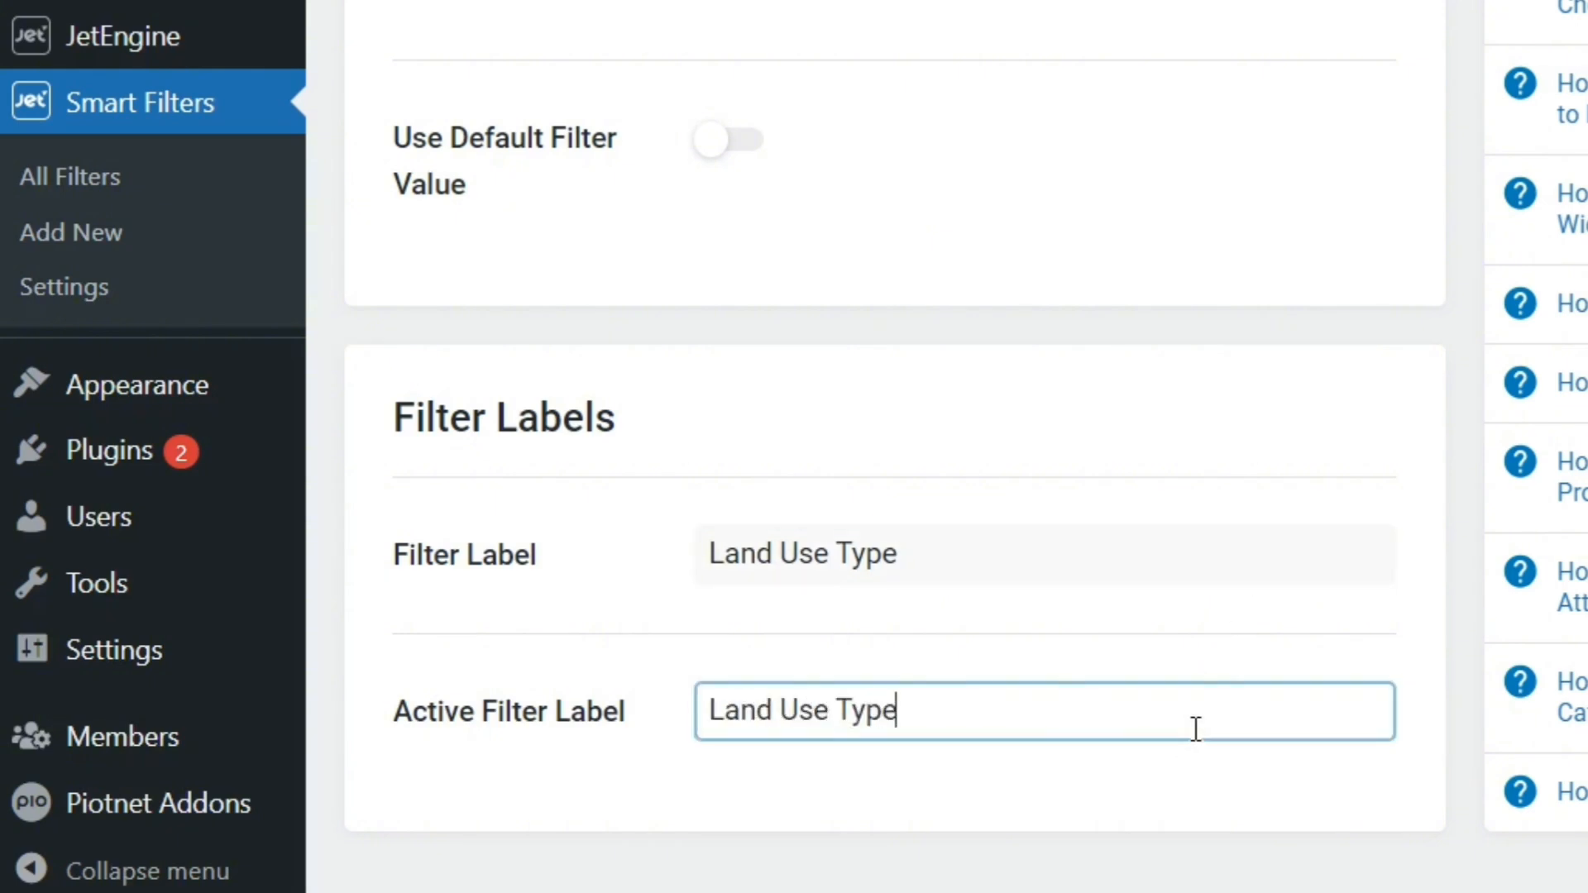
# Save the land use type checkbox filter
pyautogui.scroll(10, 1196, 729)
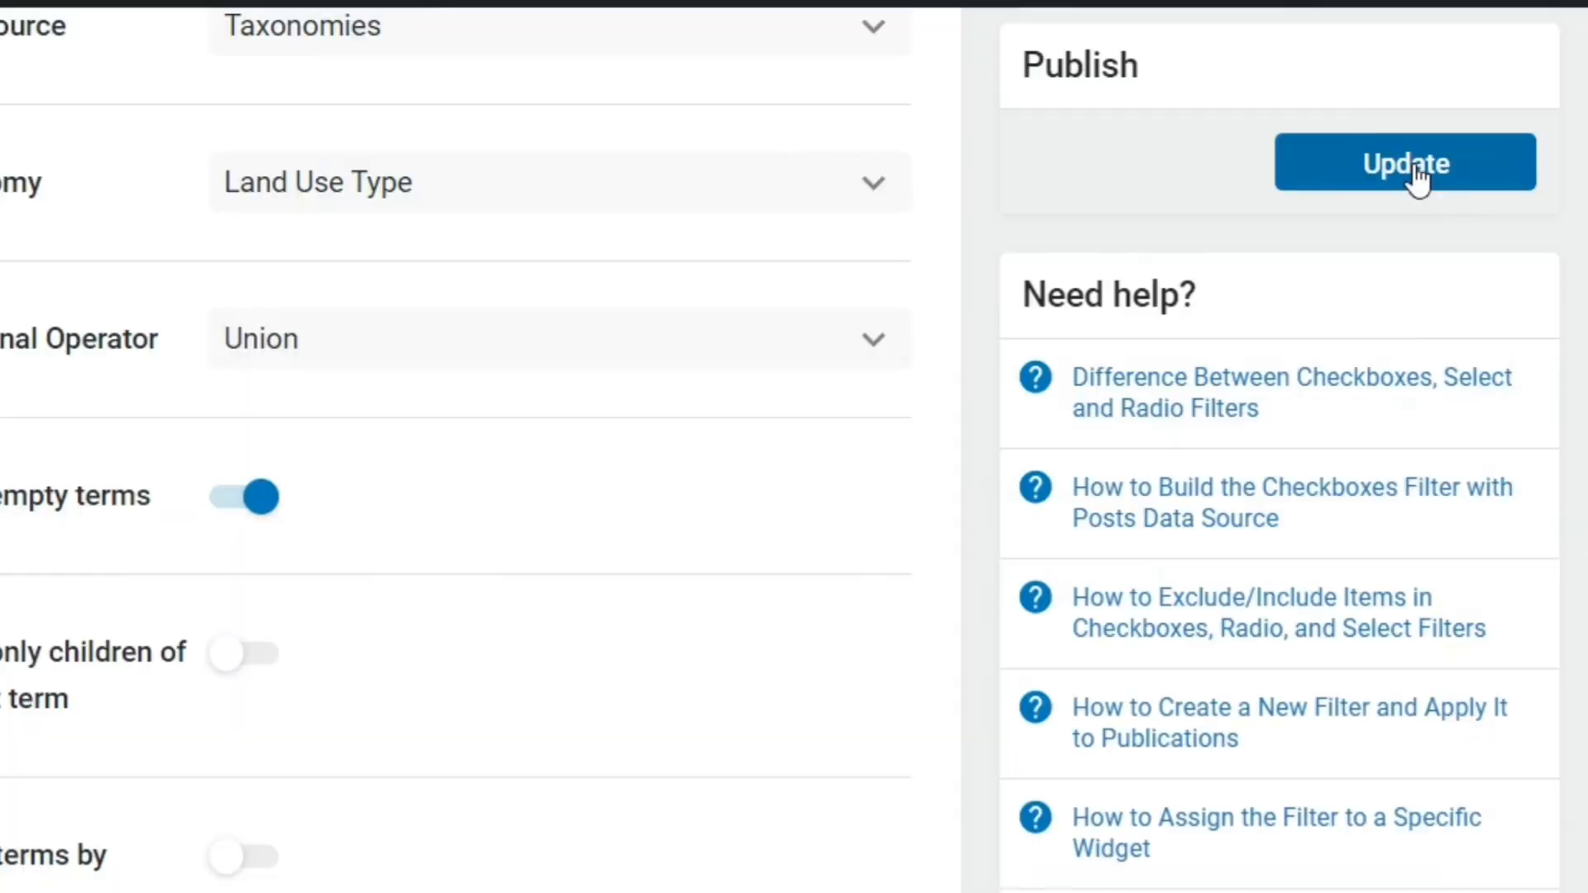
pyautogui.click(1411, 165)
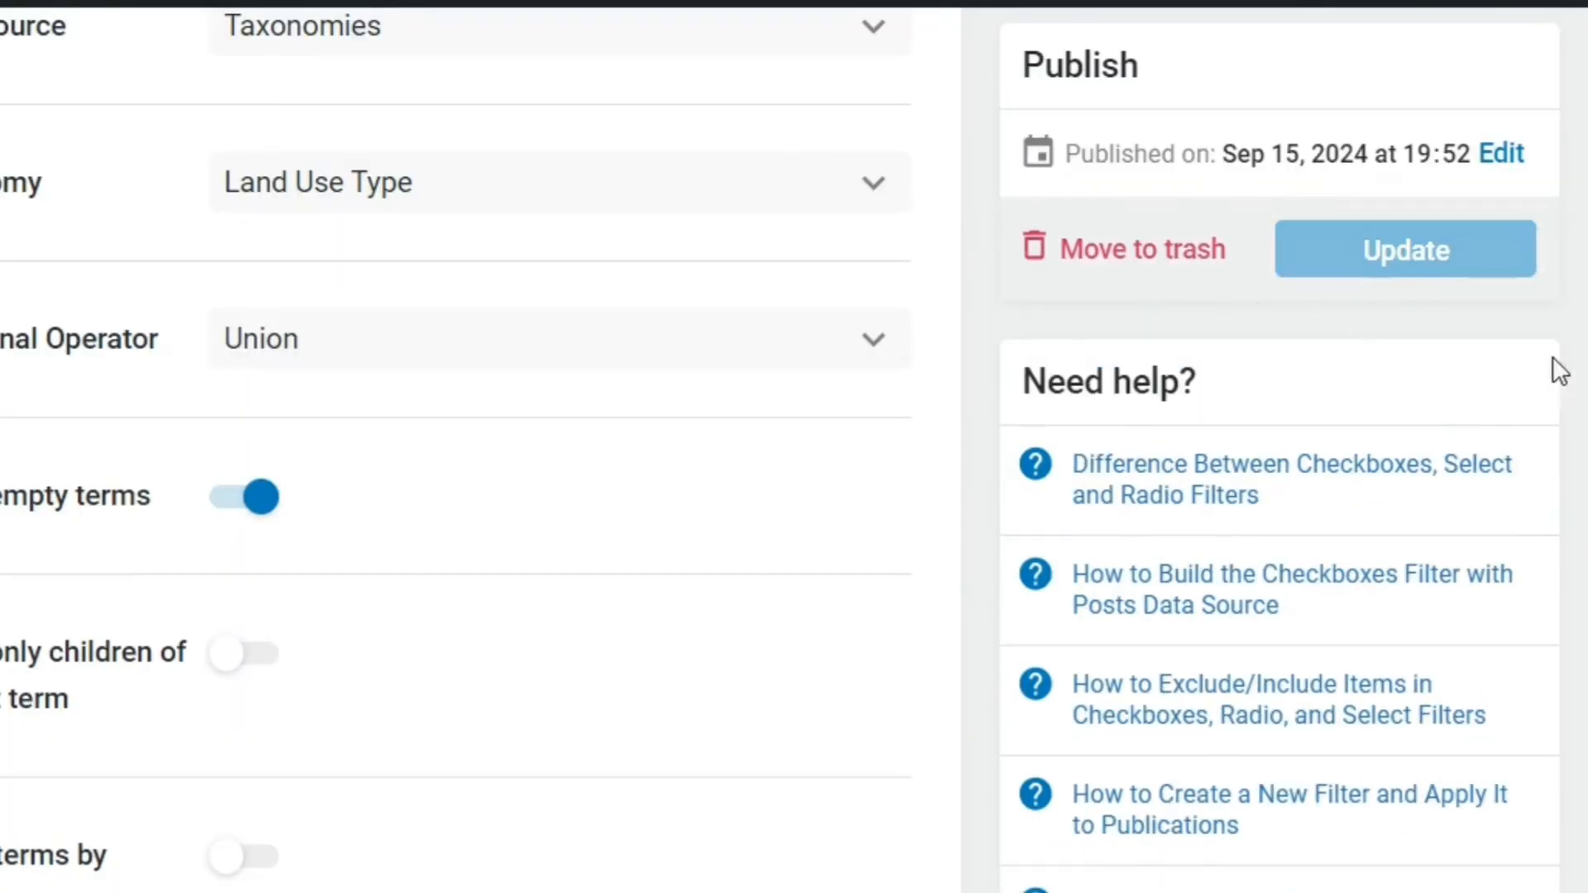
pyautogui.scroll(10, 579, 447)
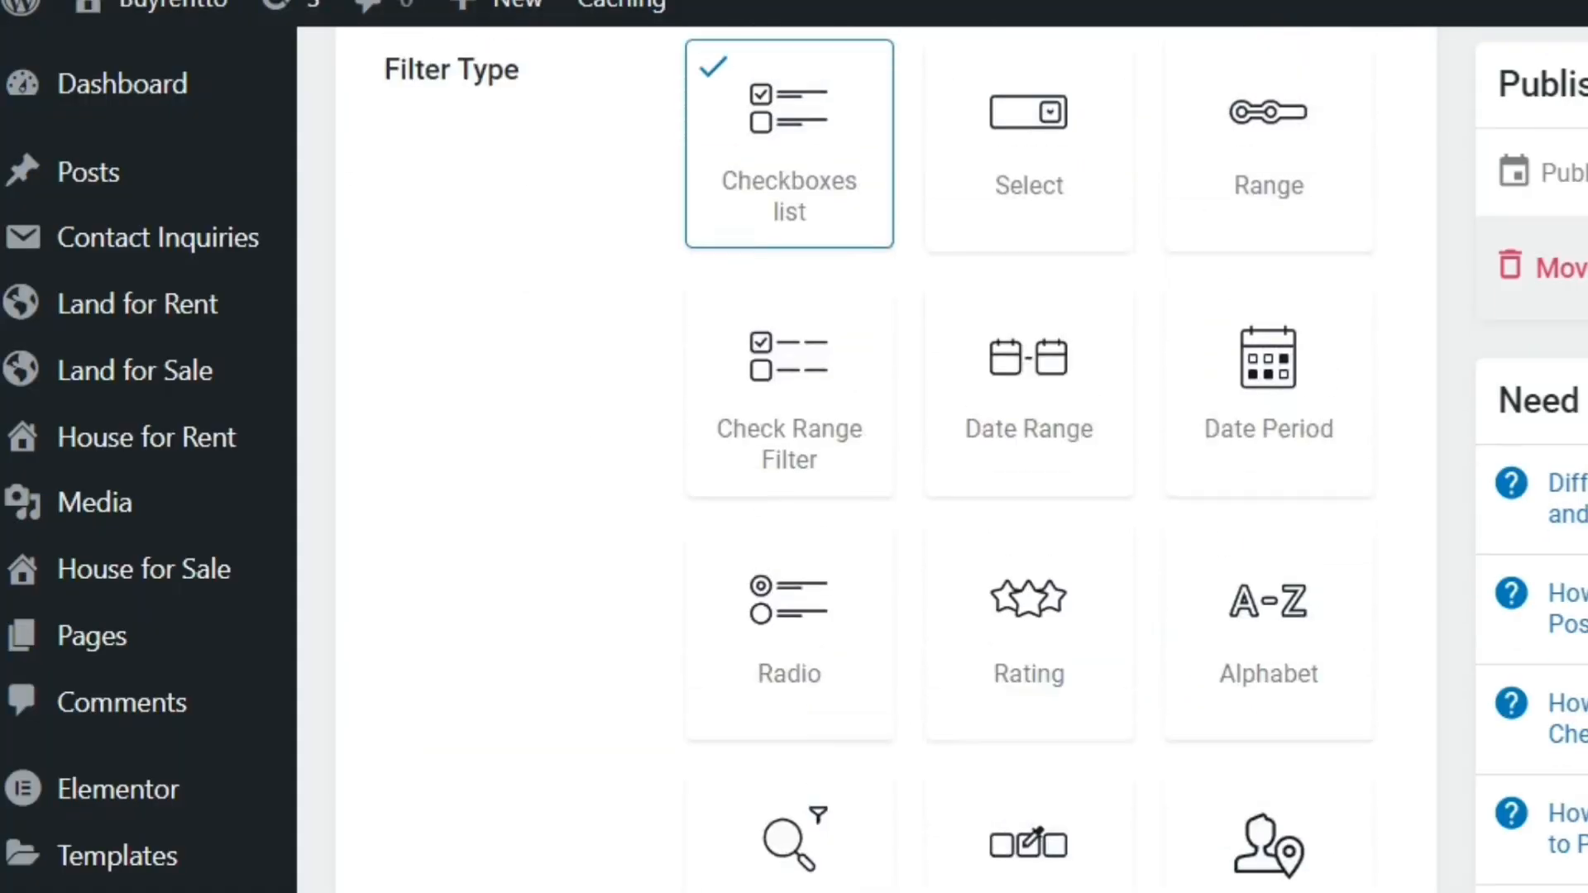
pyautogui.scroll(-10, 877, 463)
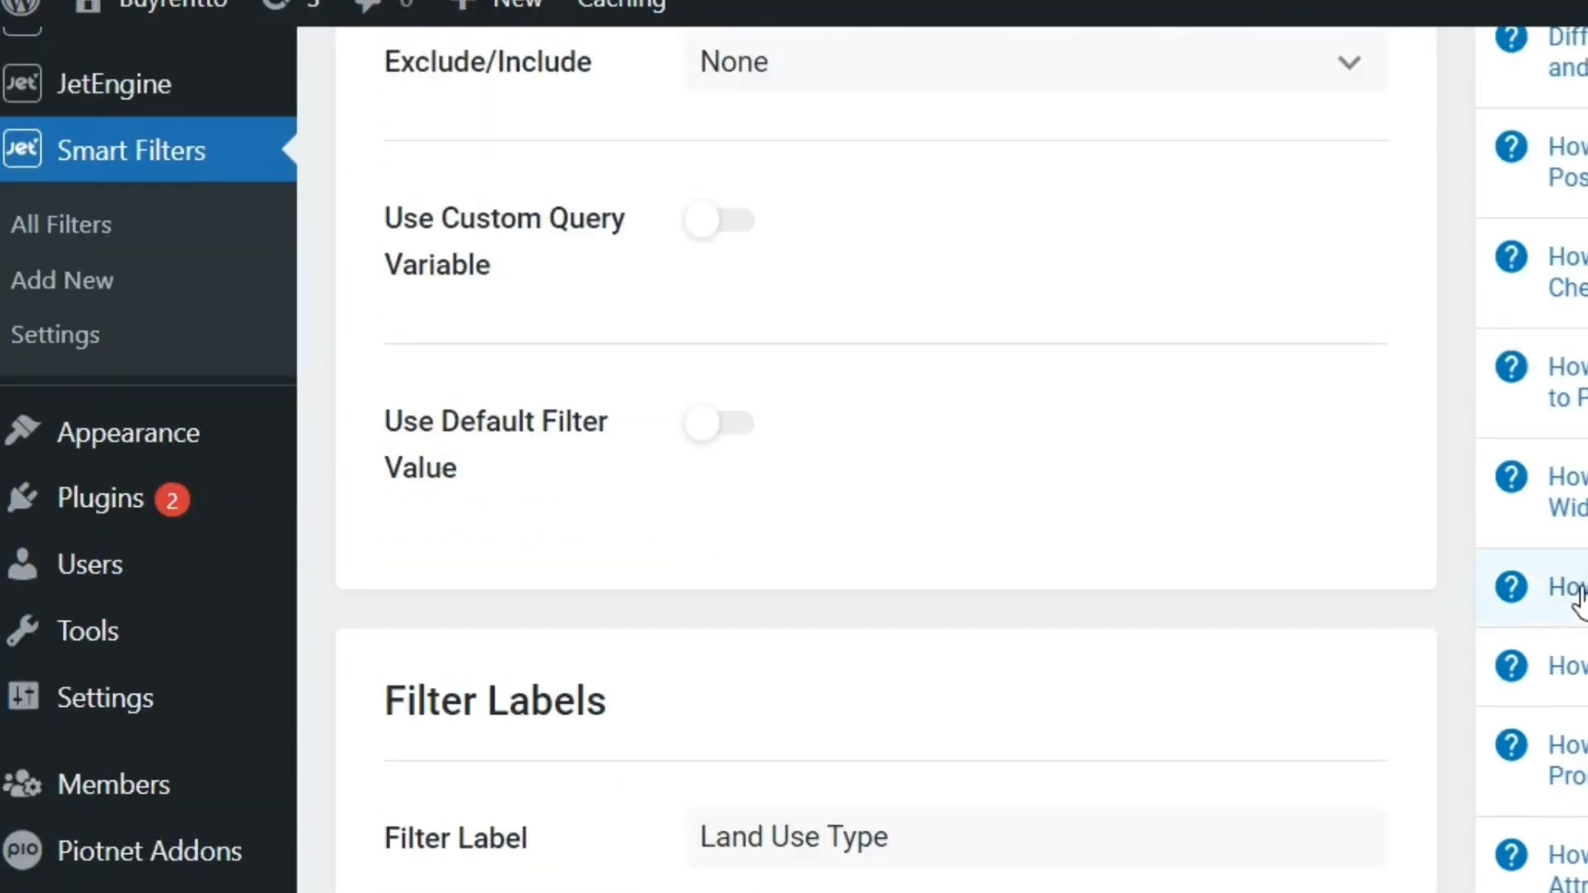
# Start a new filter named "State Checkbox Filter" and set its type to Checkboxes list
pyautogui.click(95, 298)
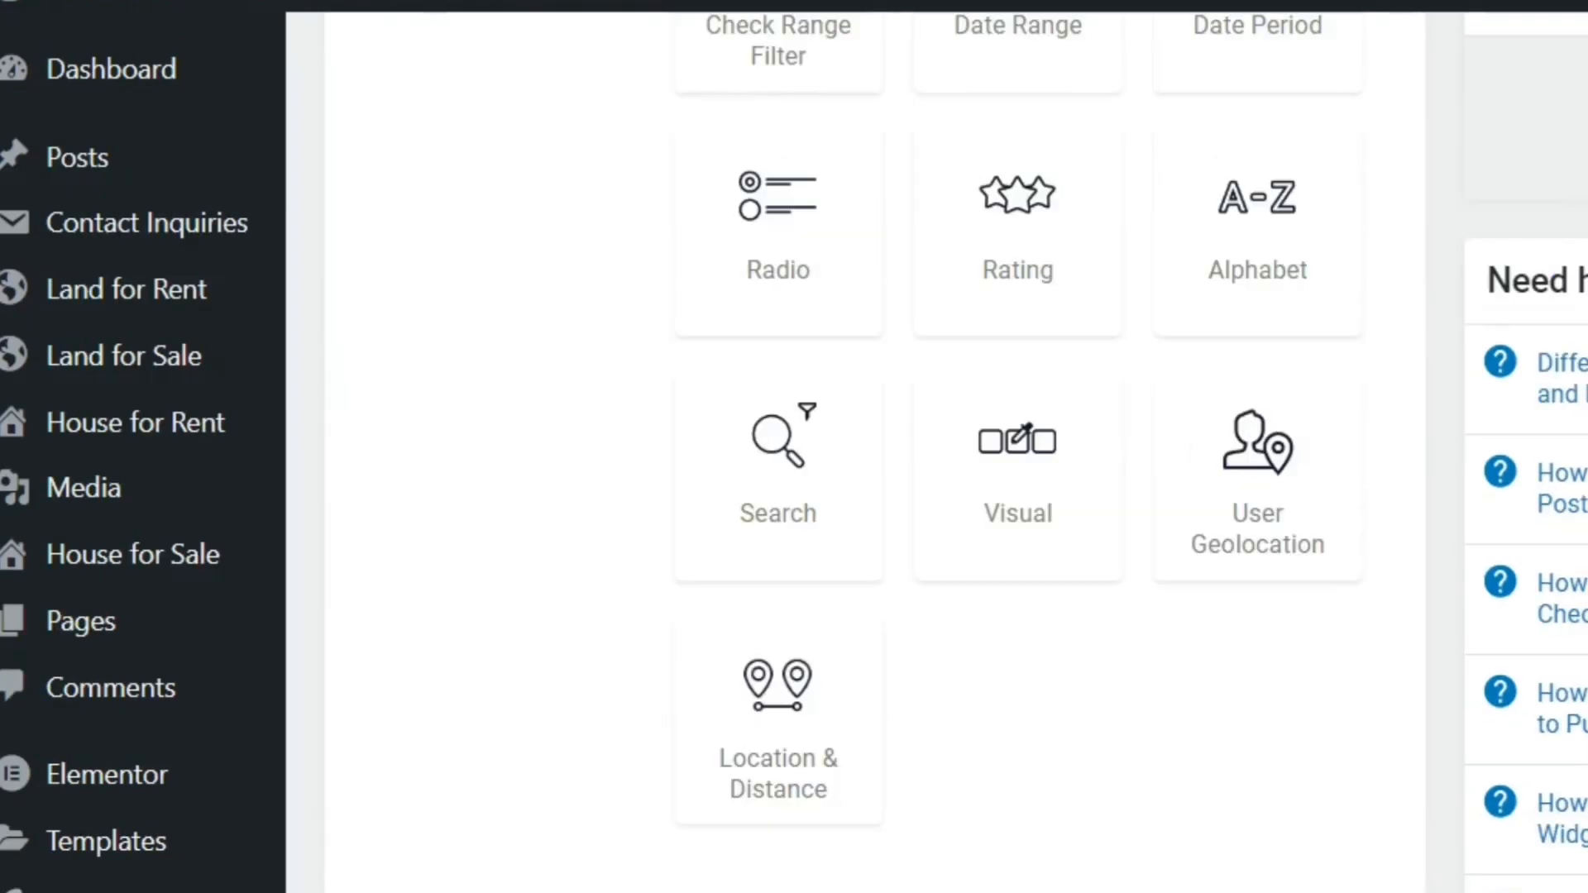
pyautogui.scroll(4, 877, 463)
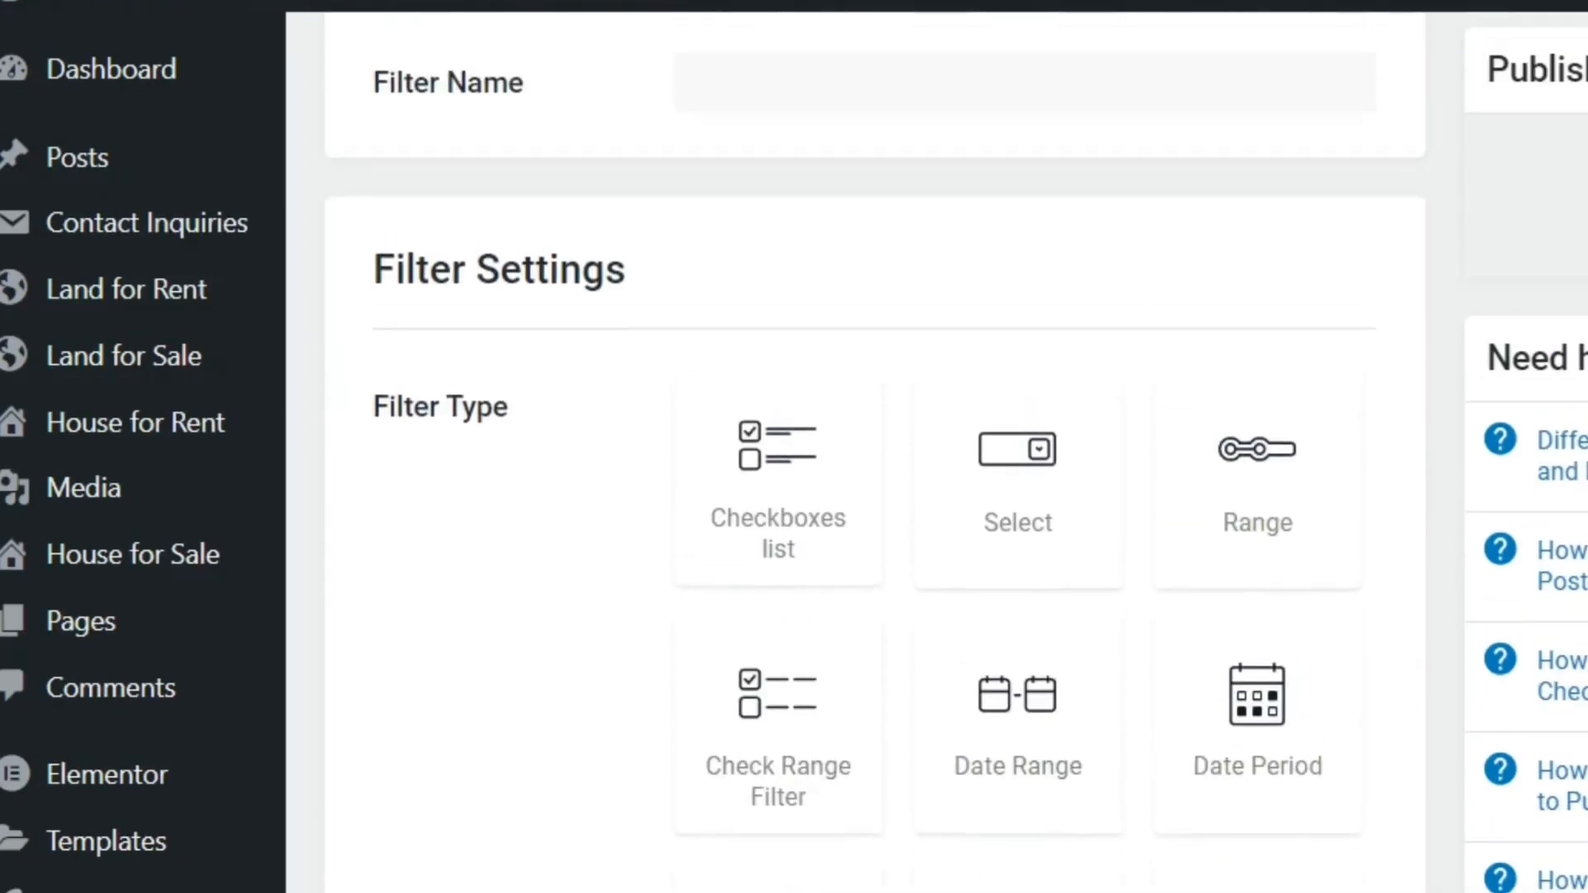
pyautogui.scroll(1, 1282, 43)
pyautogui.click(1206, 135)
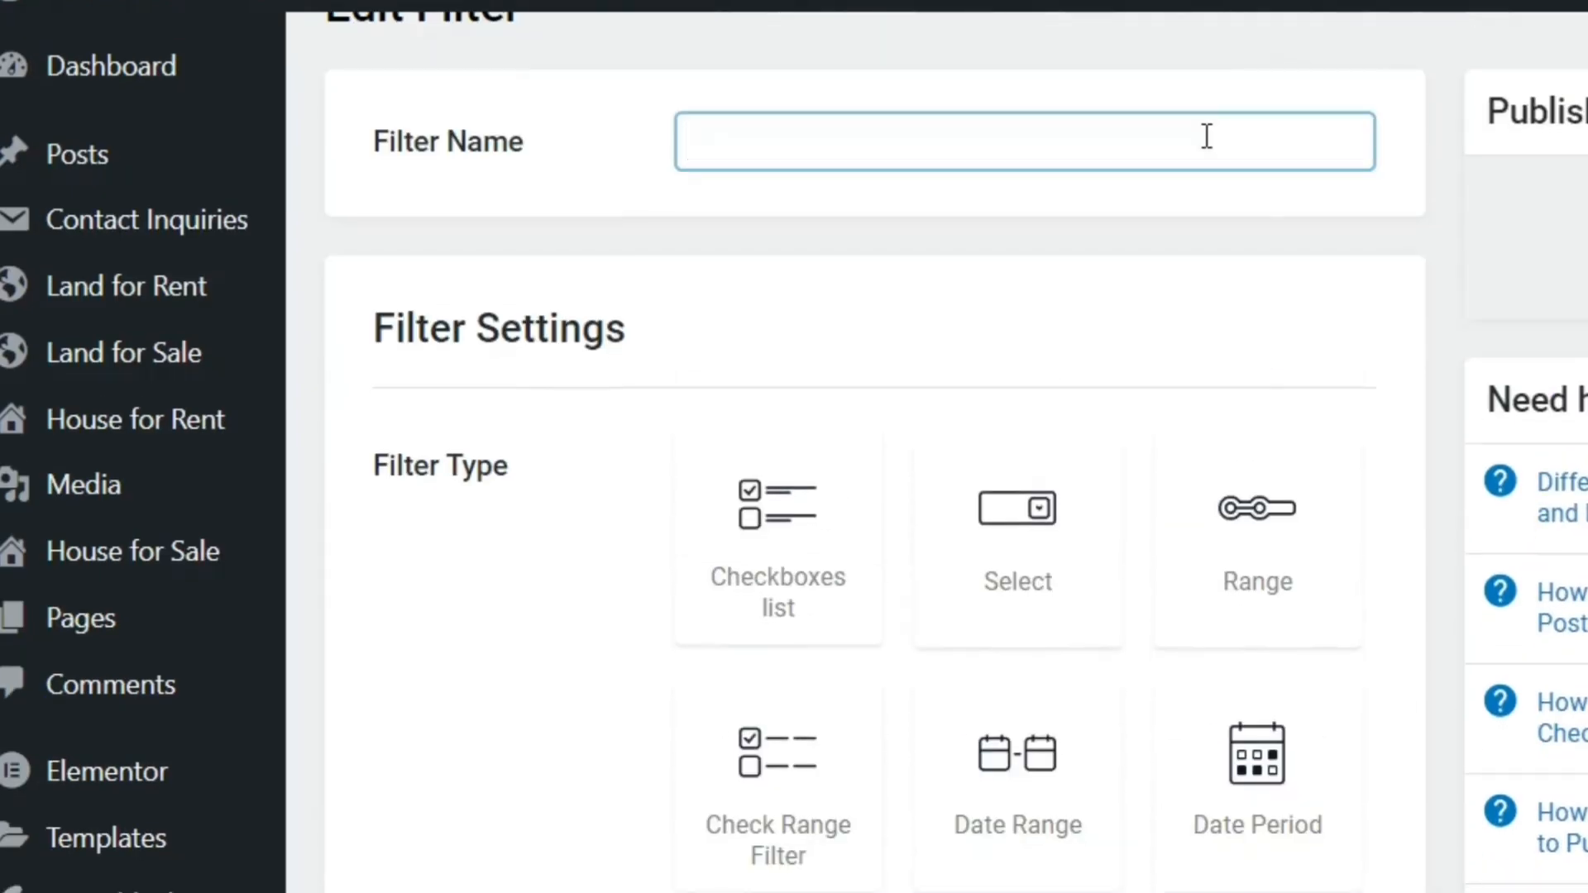
pyautogui.write('S')
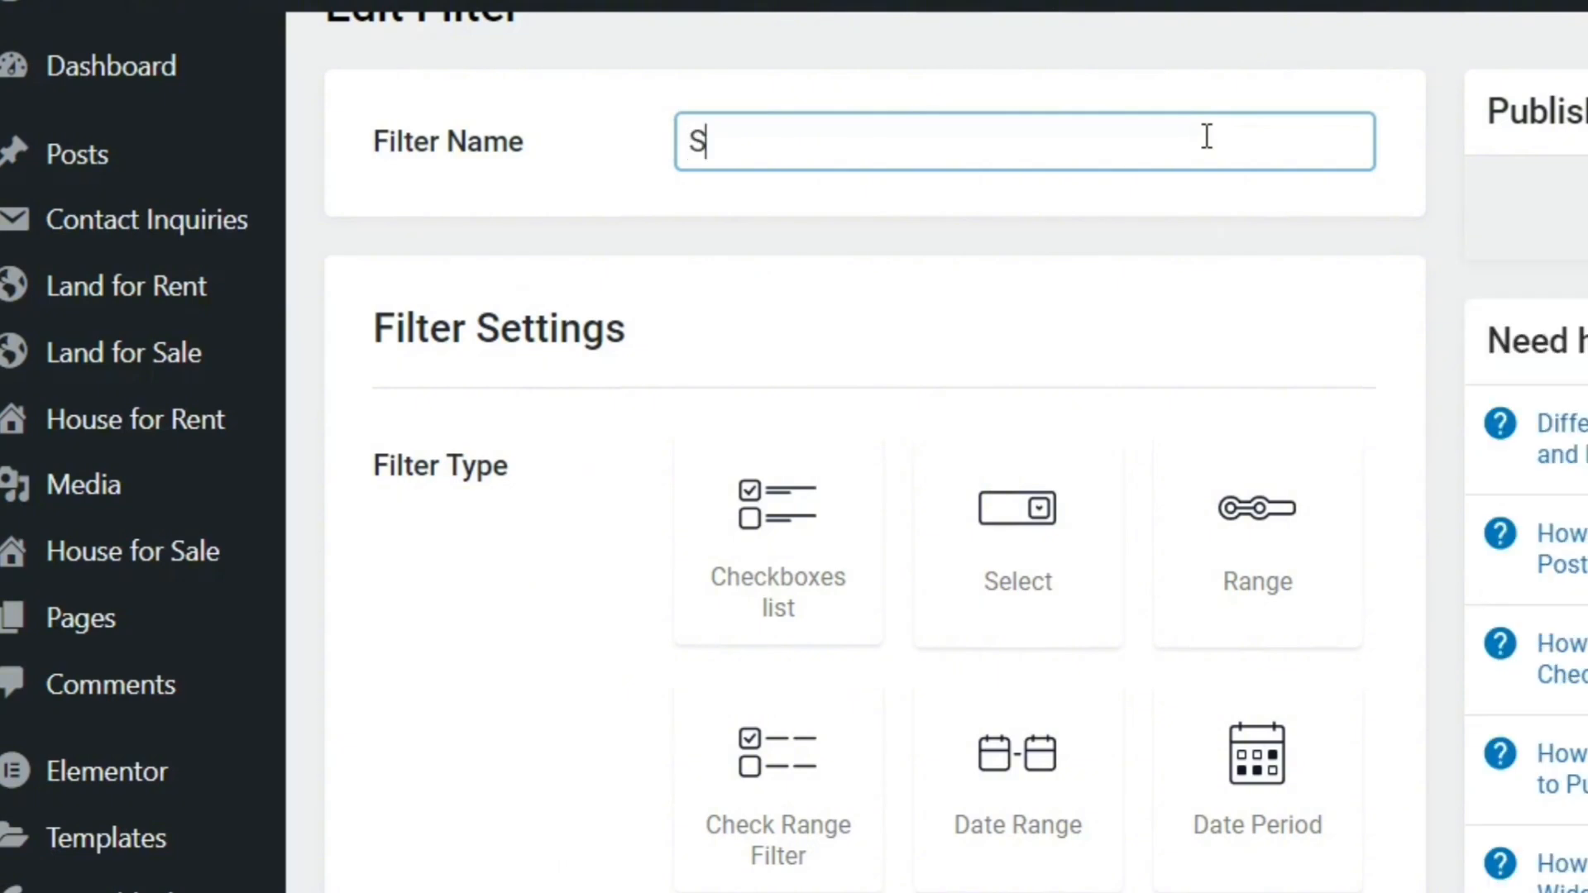
pyautogui.write('tate C')
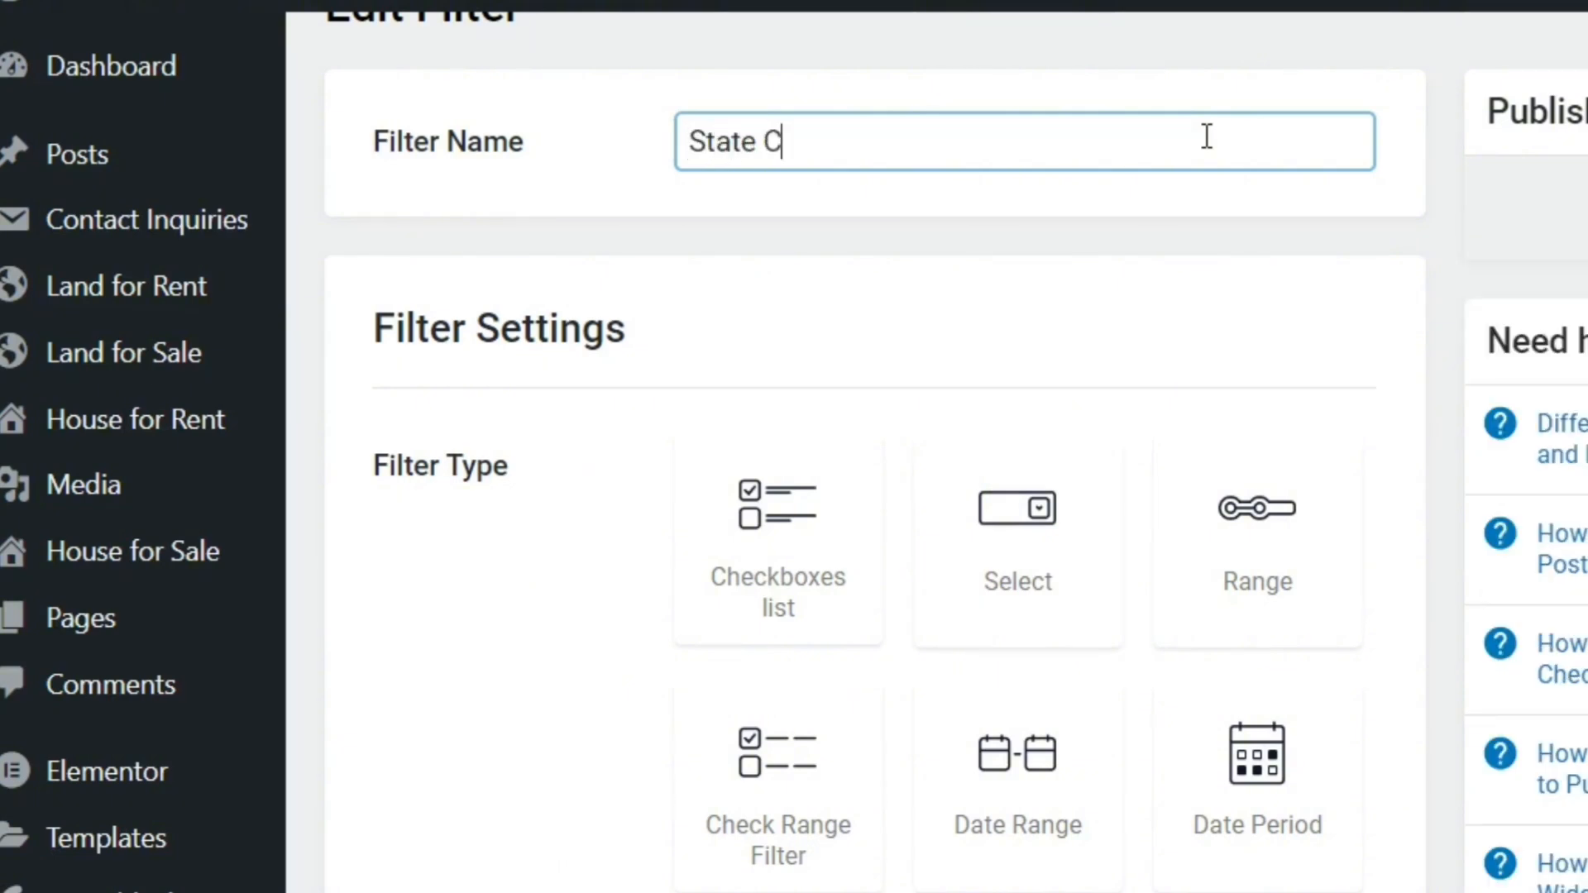
pyautogui.write('hekkbox ')
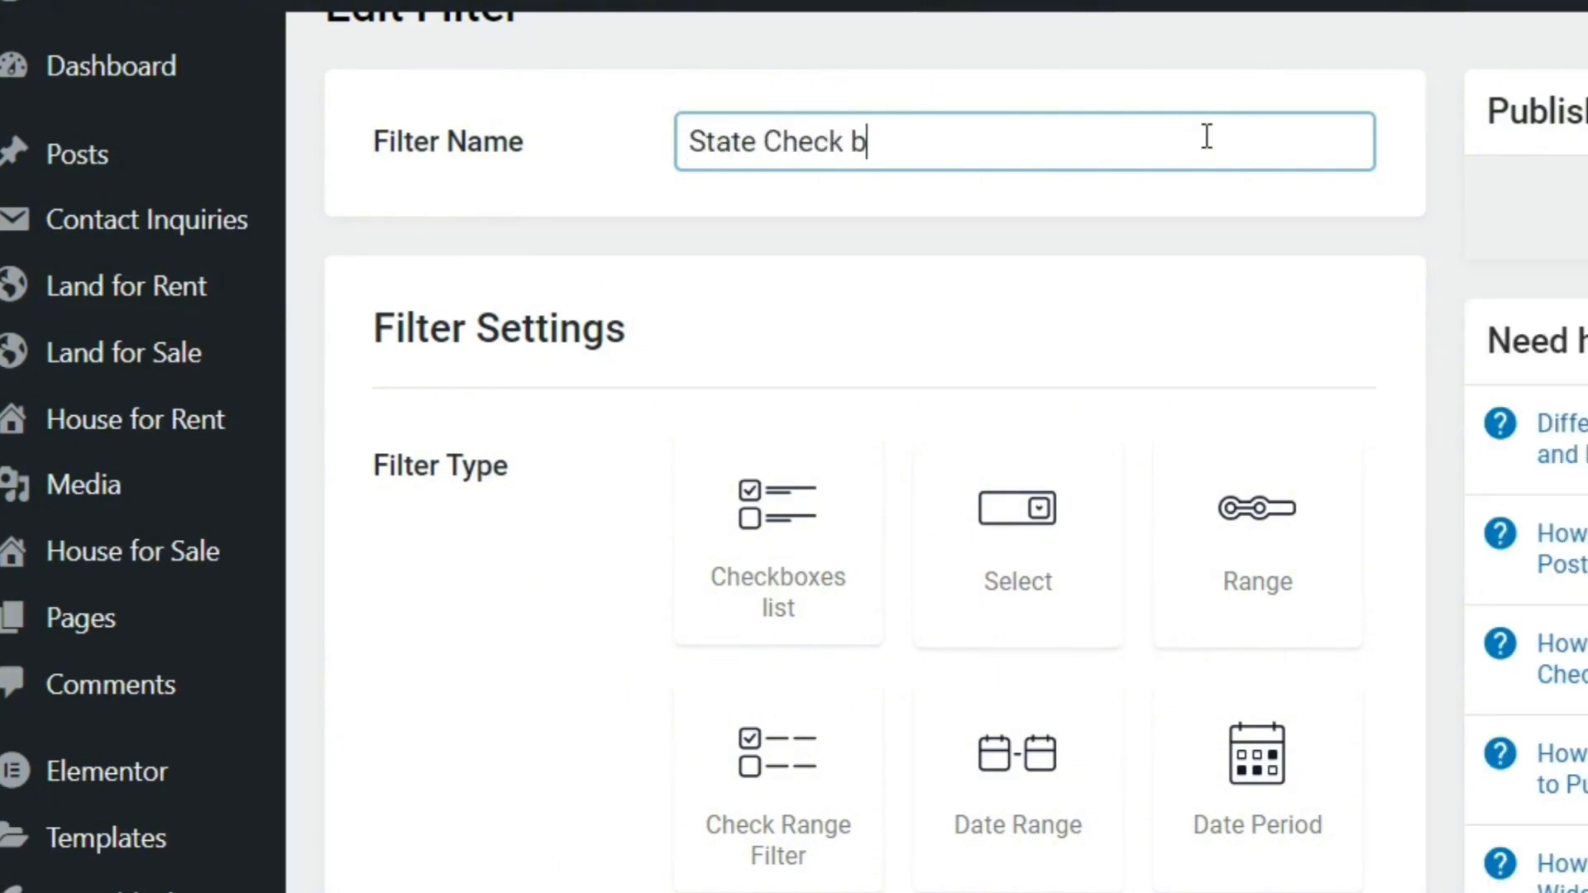
pyautogui.write('Filter')
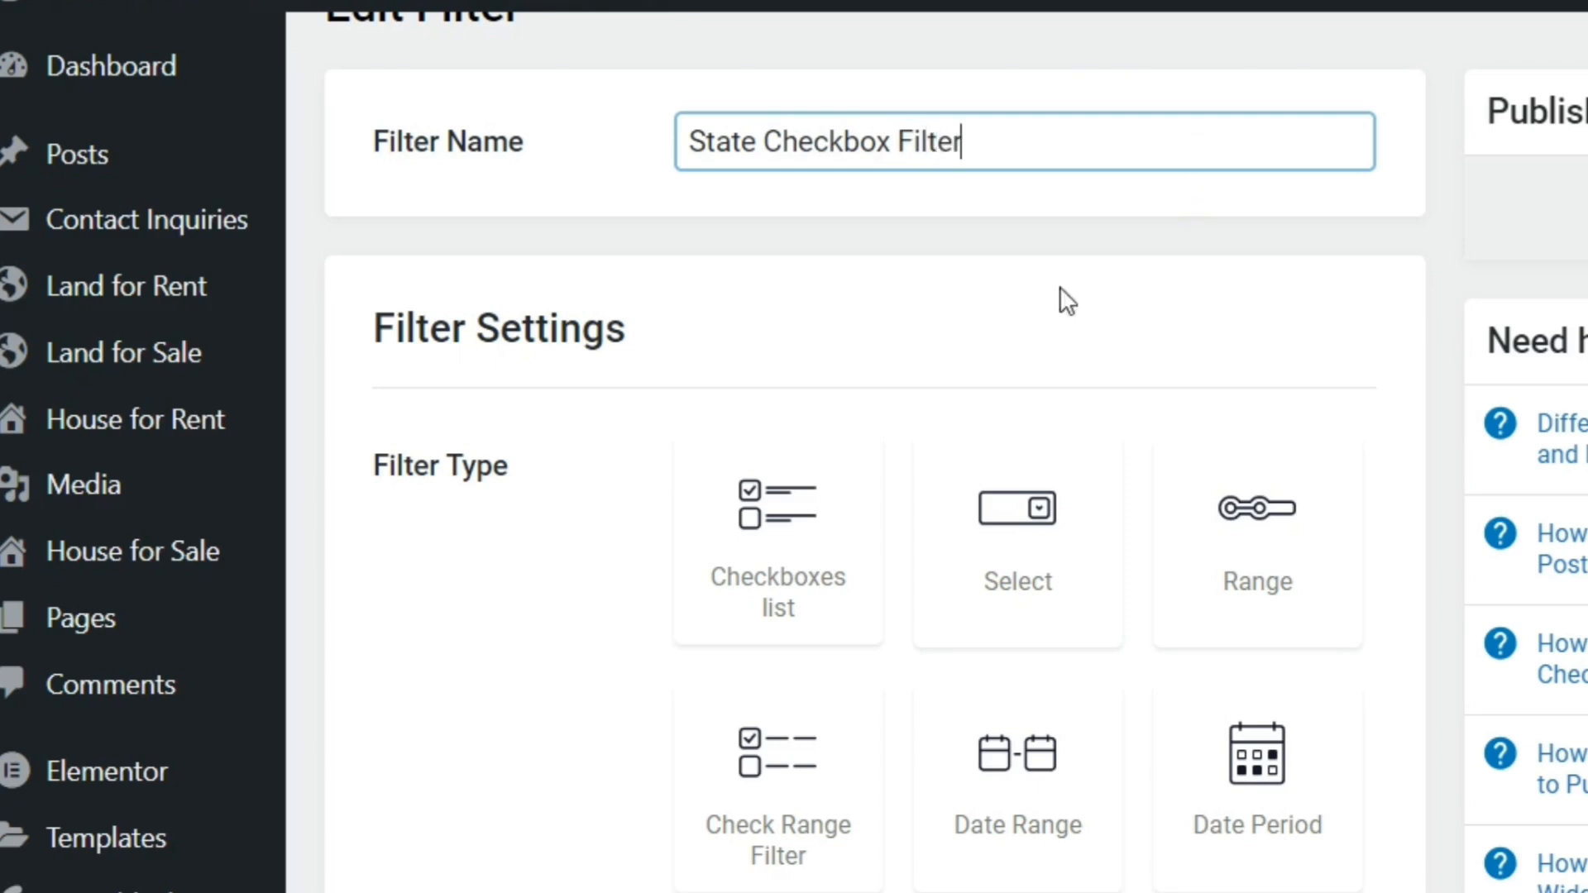
pyautogui.click(812, 509)
# Set the state filter's data source to Taxonomies and its taxonomy to Location
pyautogui.scroll(-15, 794, 463)
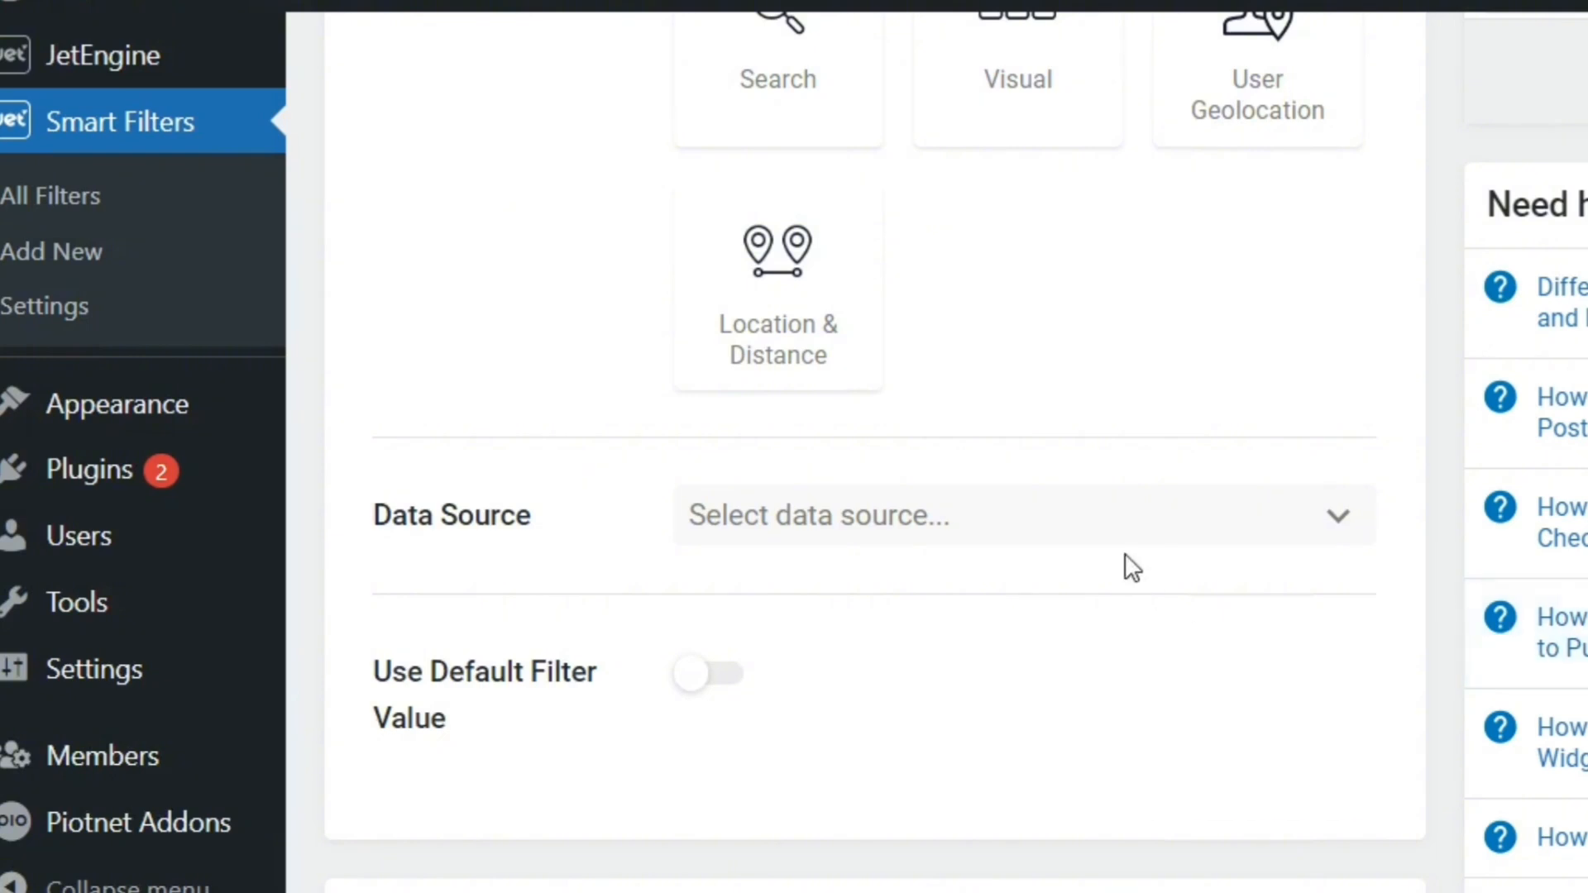
pyautogui.click(1133, 514)
pyautogui.click(1034, 571)
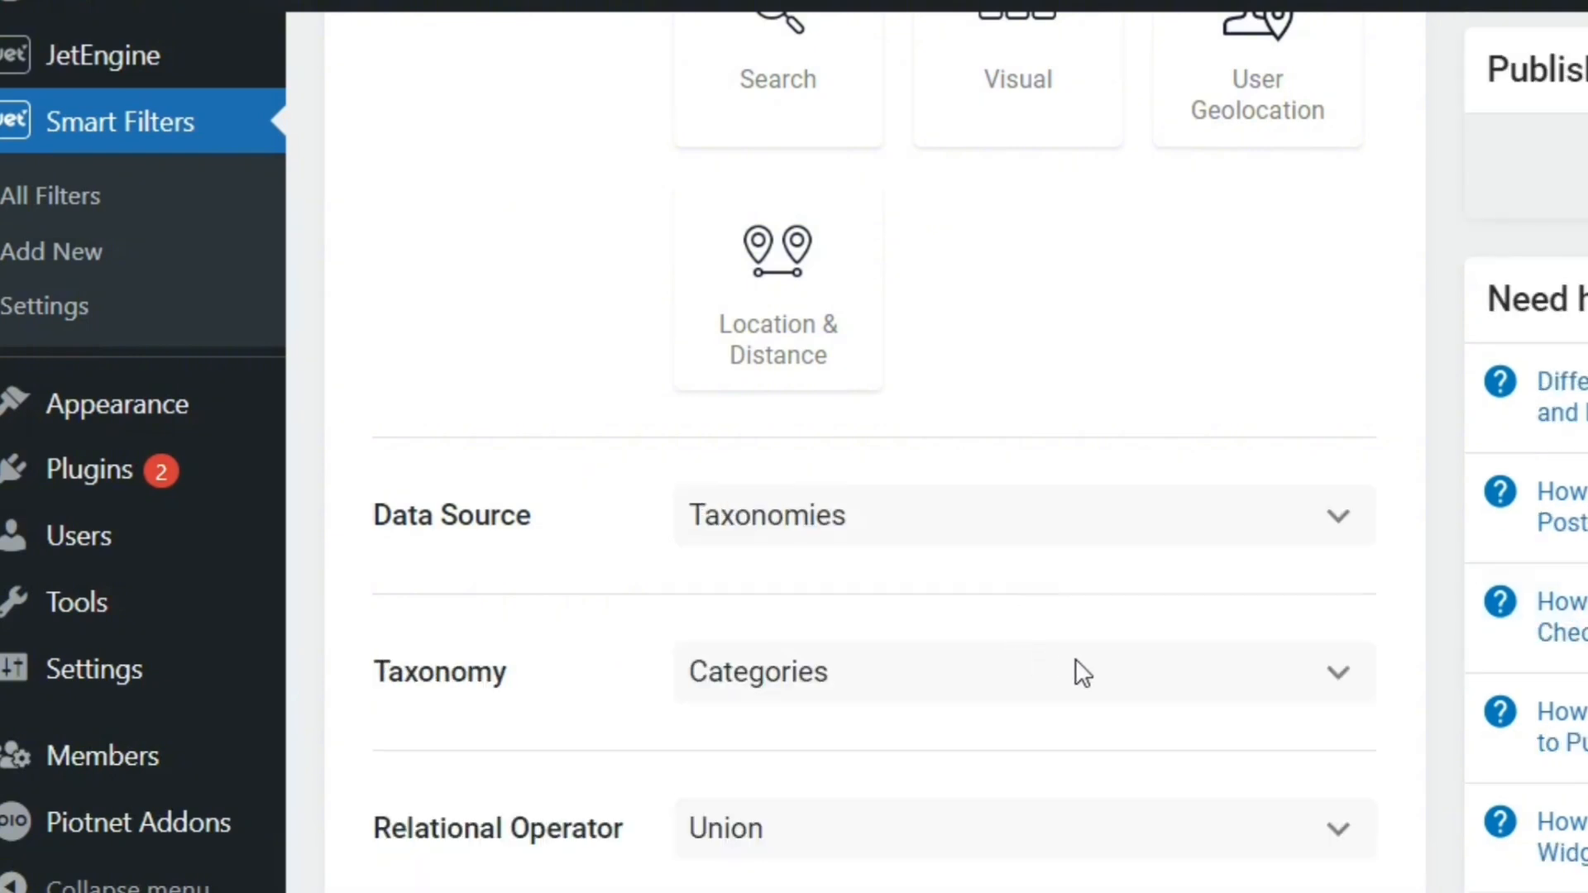
pyautogui.scroll(-10, 875, 447)
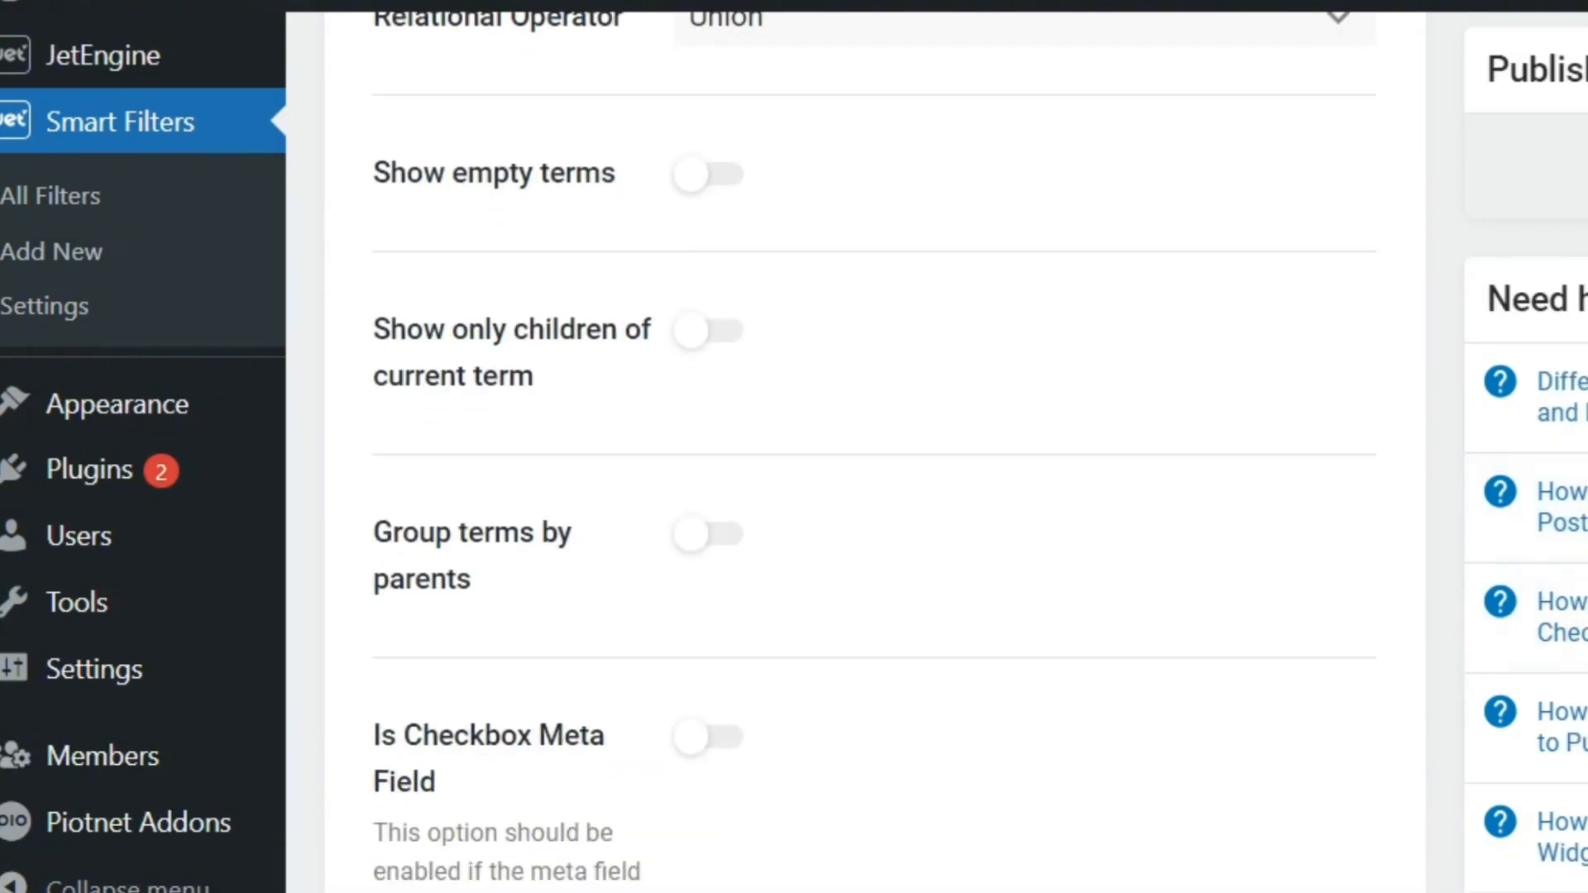
pyautogui.scroll(5, 860, 447)
pyautogui.click(1235, 340)
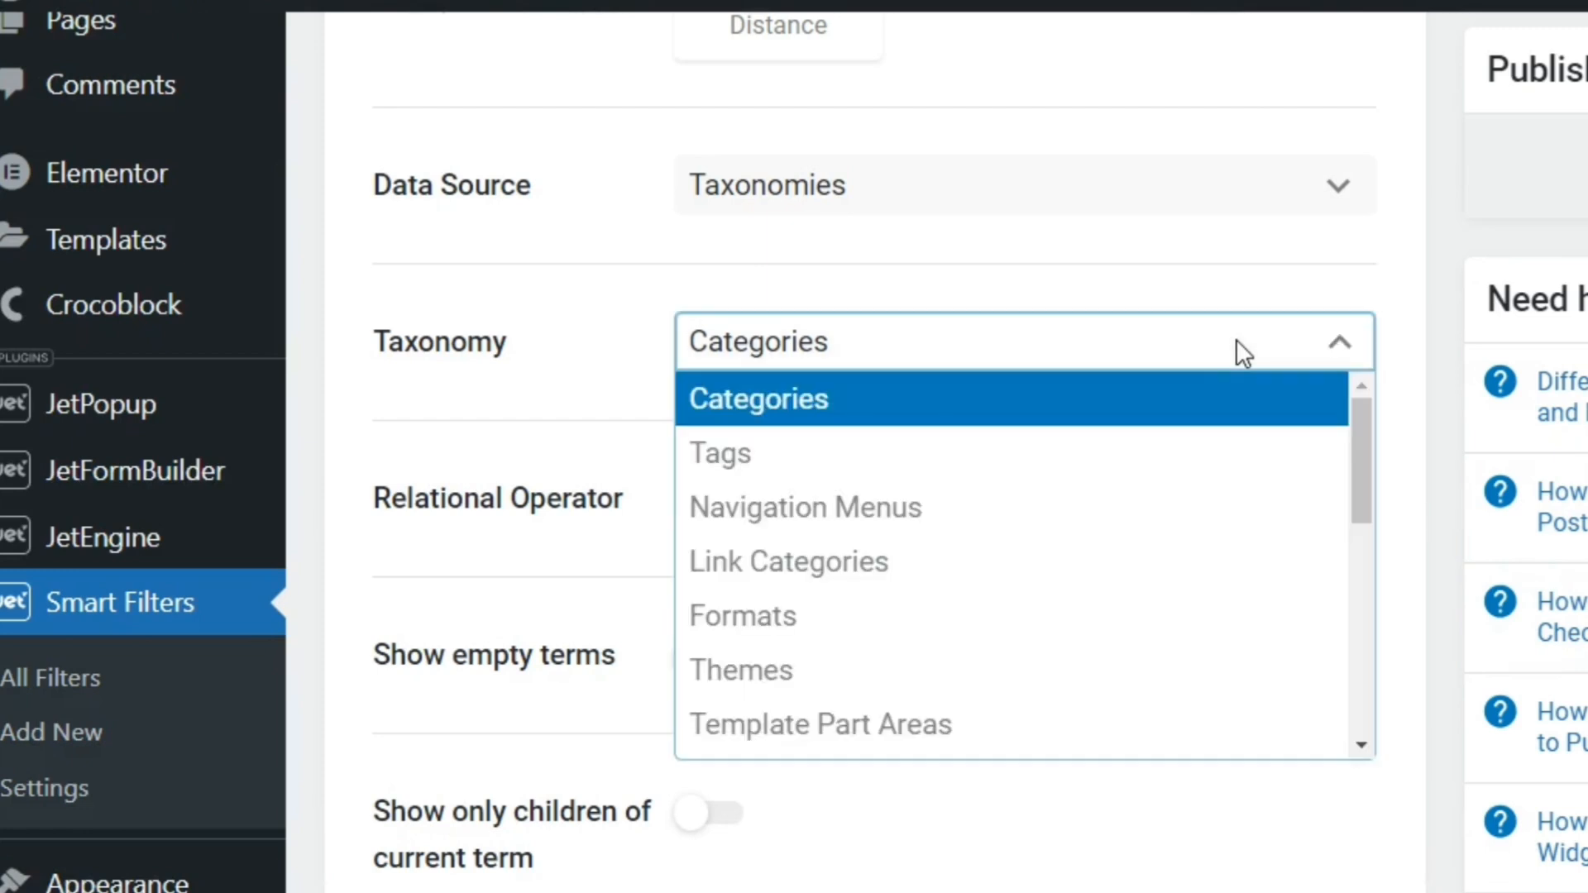
pyautogui.moveTo(1360, 521); pyautogui.dragTo(1353, 724)
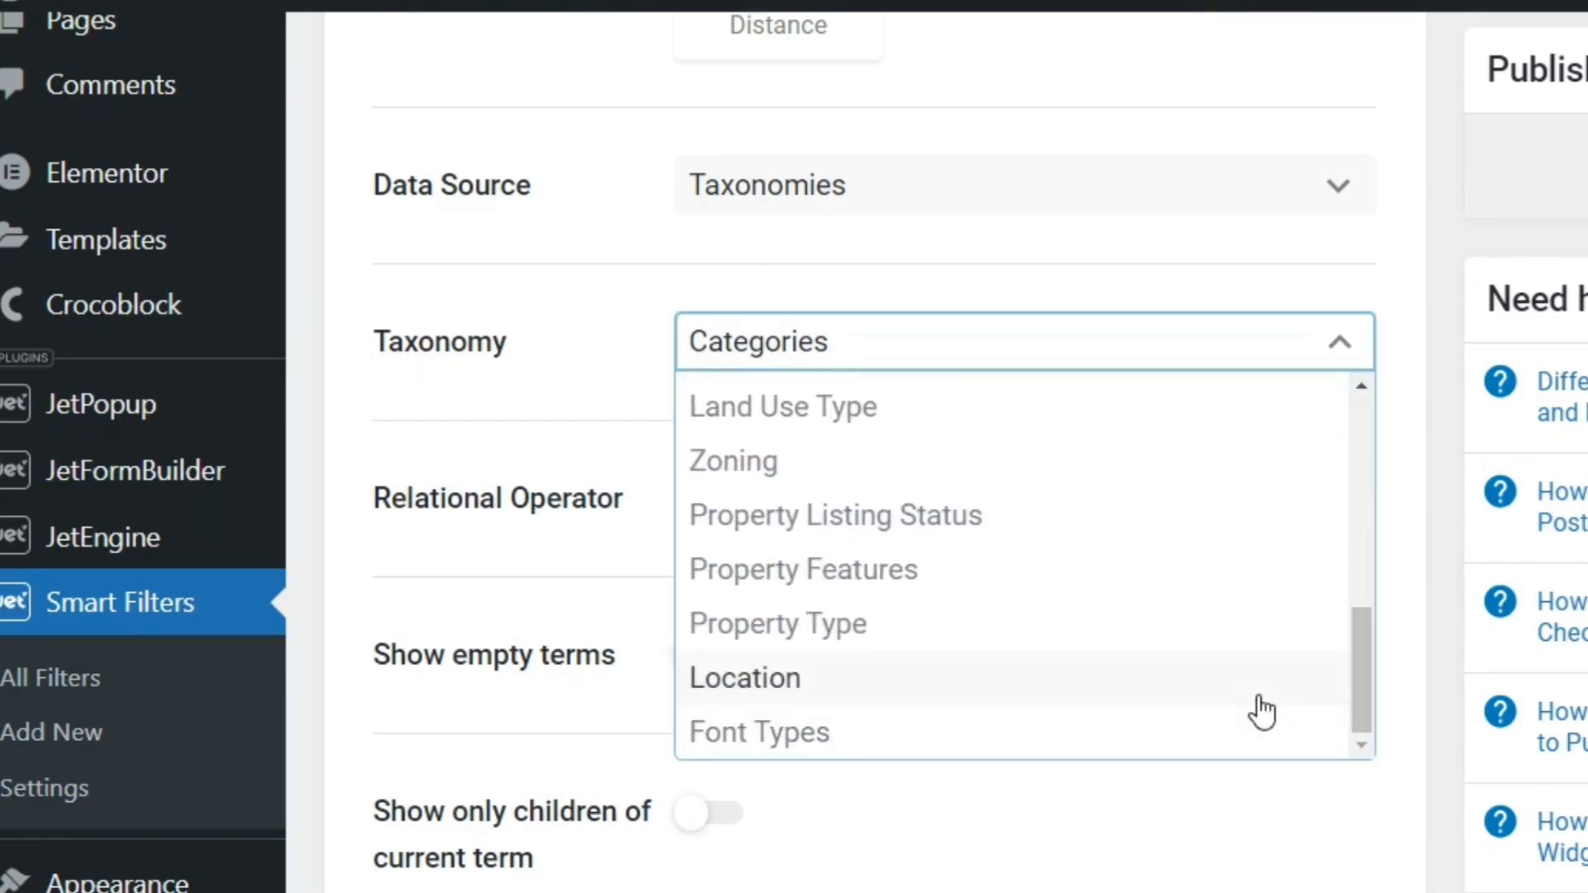
pyautogui.click(1263, 711)
# Set the filter label and the active filter label of the state filter to "State"
pyautogui.scroll(-5, 1269, 691)
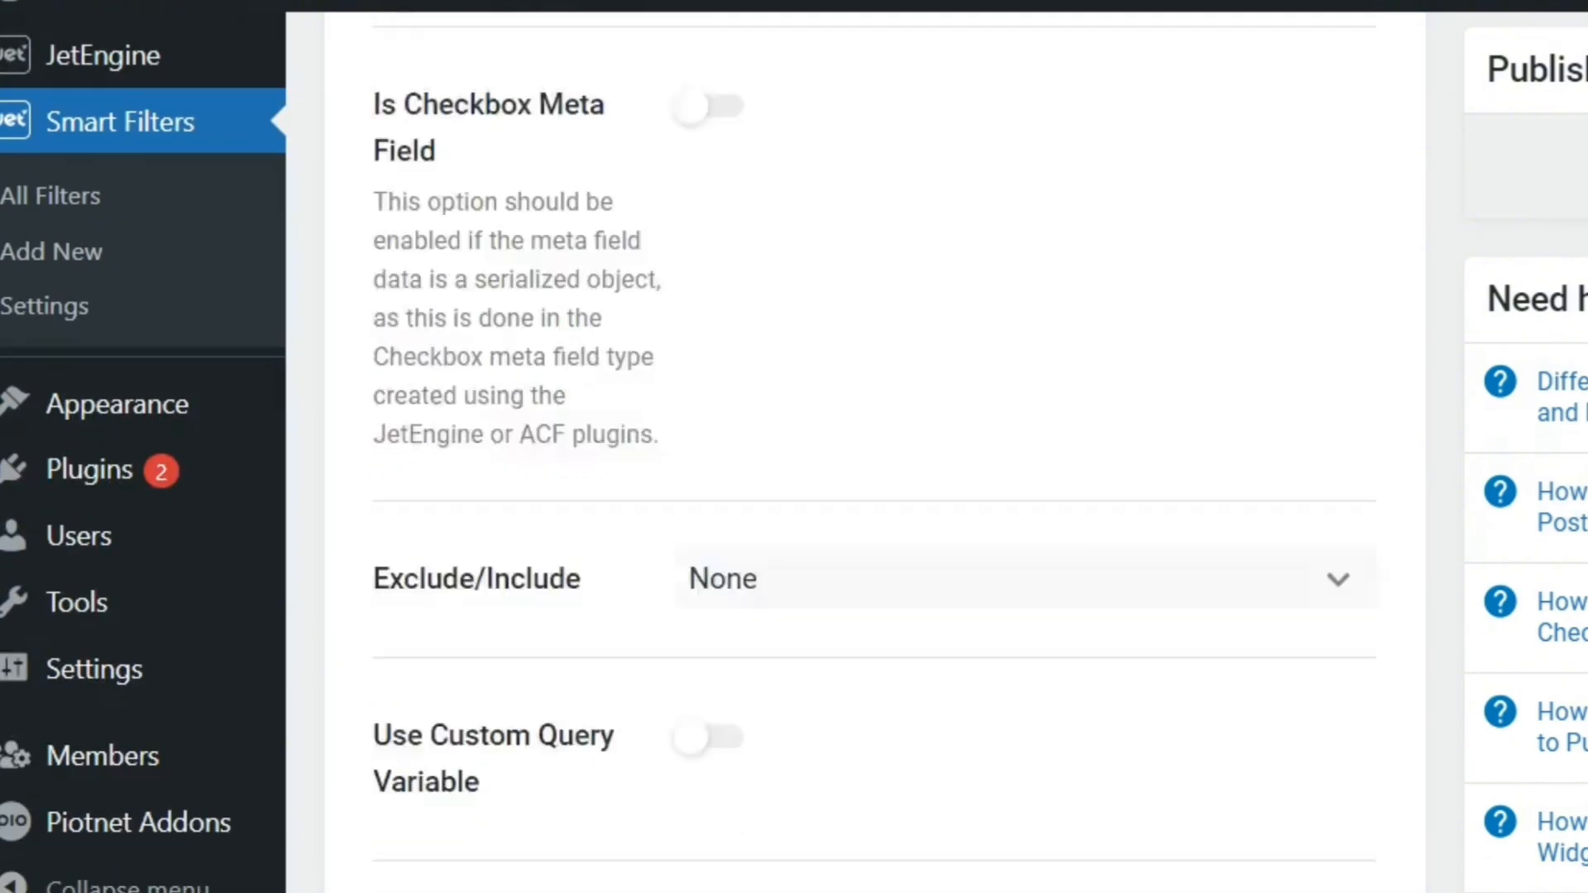
pyautogui.scroll(-5, 1269, 678)
pyautogui.scroll(10, 1269, 678)
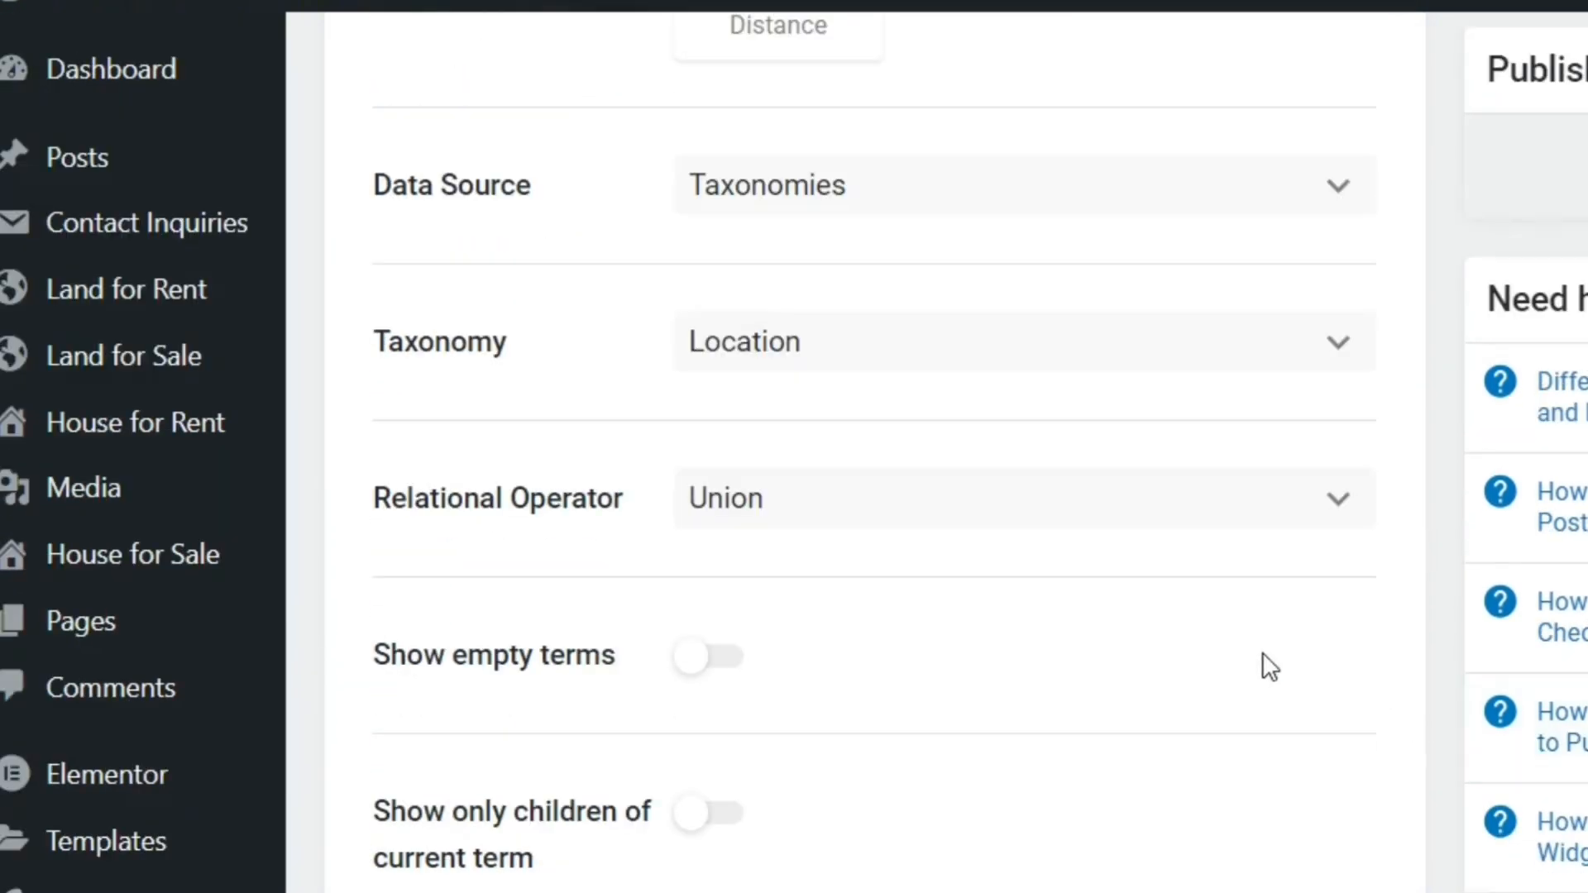
pyautogui.scroll(-6, 1269, 679)
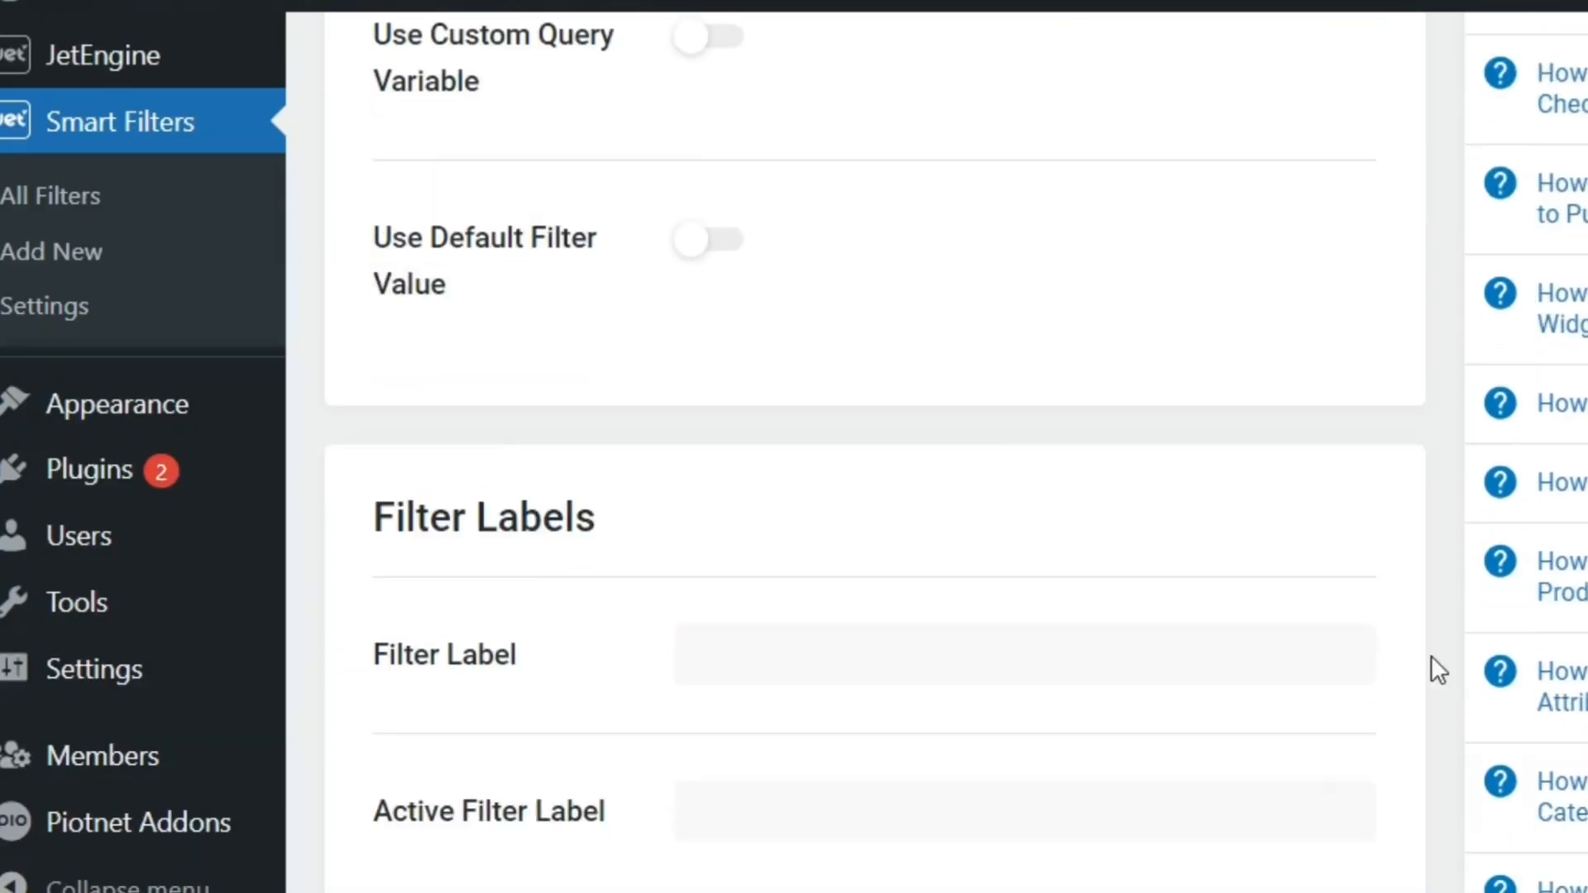
pyautogui.click(1227, 660)
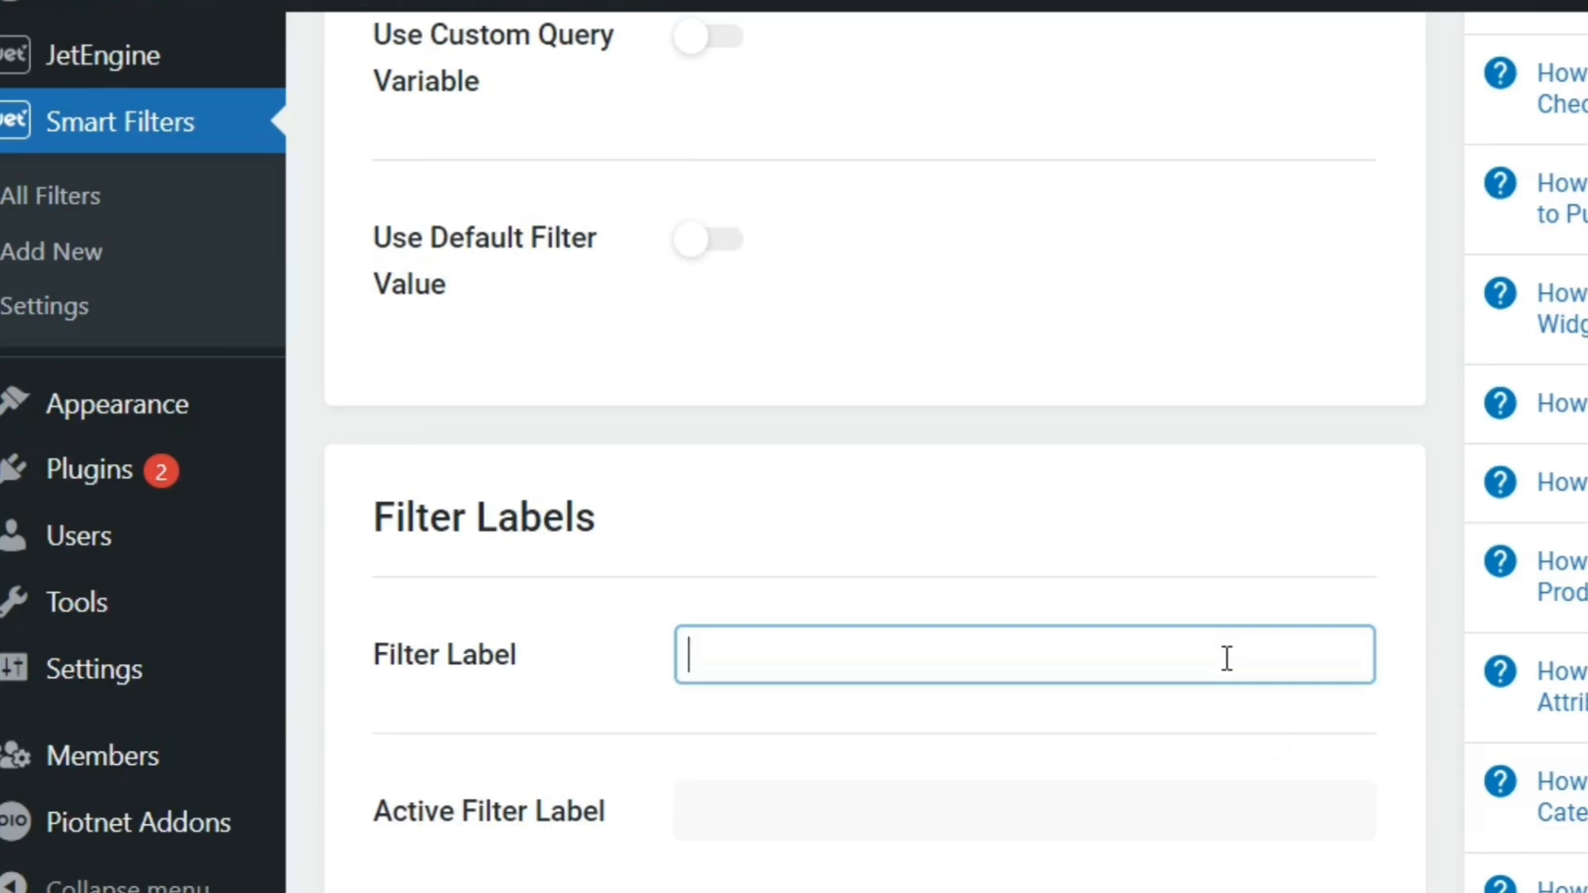
pyautogui.write('State')
pyautogui.click(1205, 822)
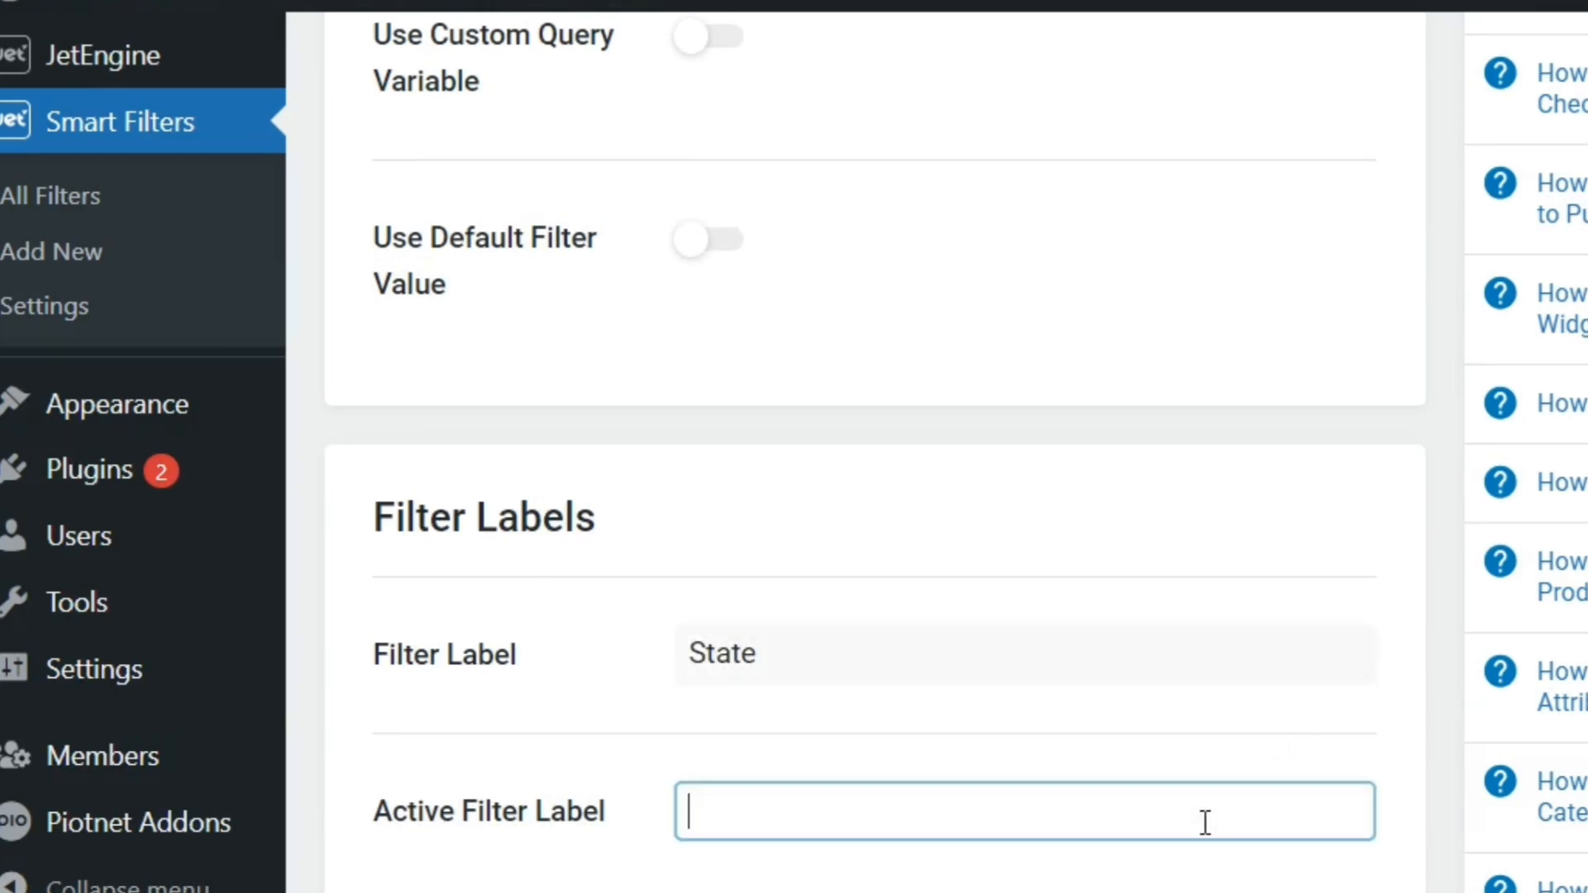
pyautogui.write('State')
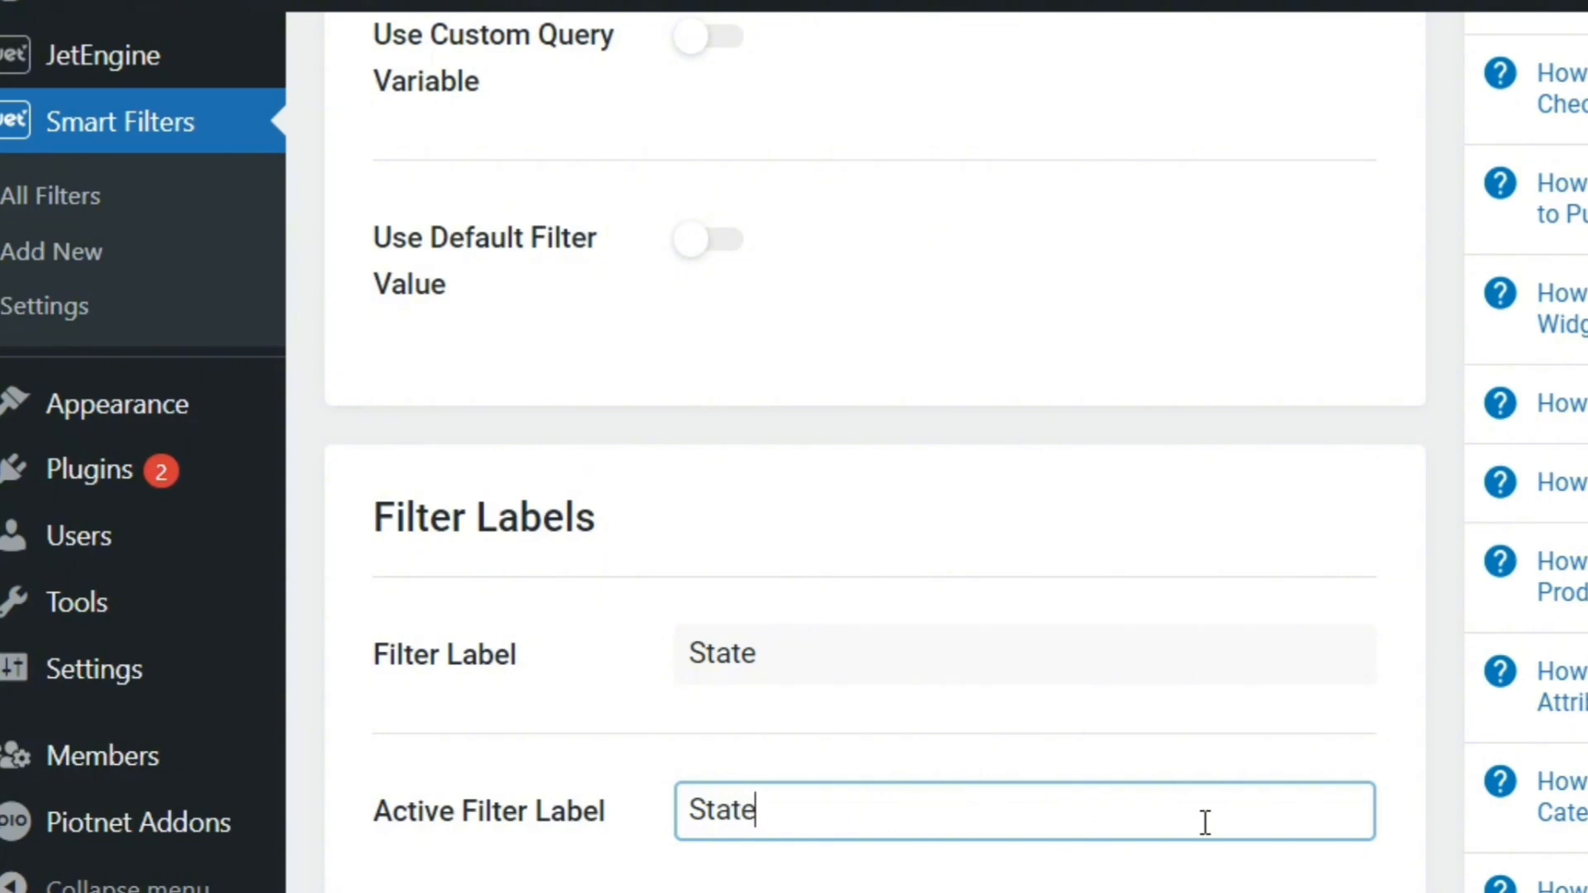
# Save the state checkbox filter
pyautogui.scroll(15, 874, 447)
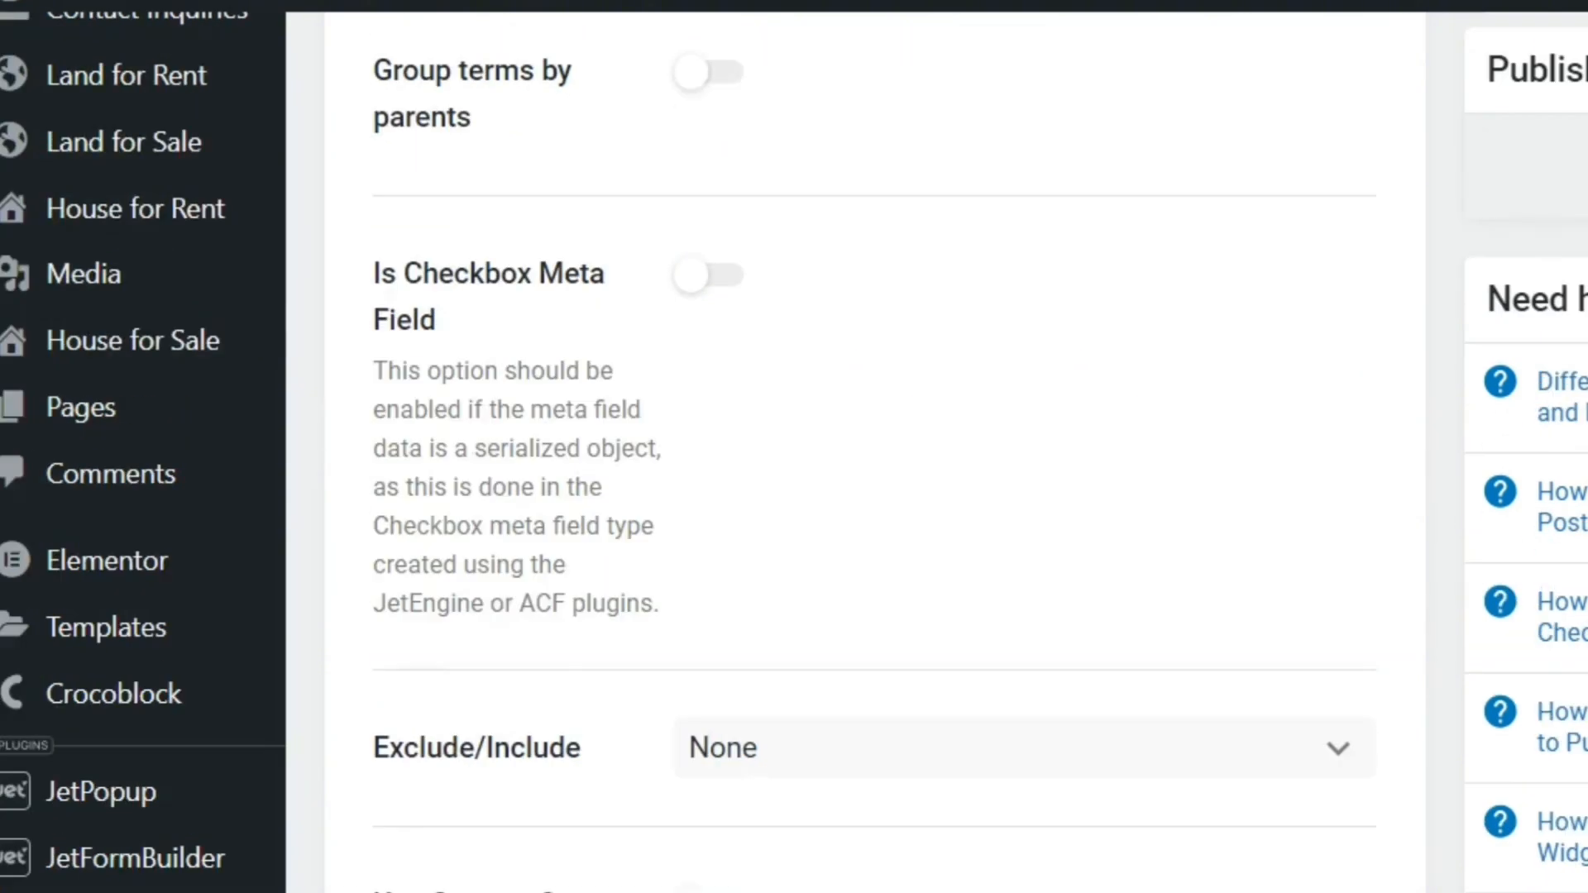
pyautogui.scroll(2, 874, 446)
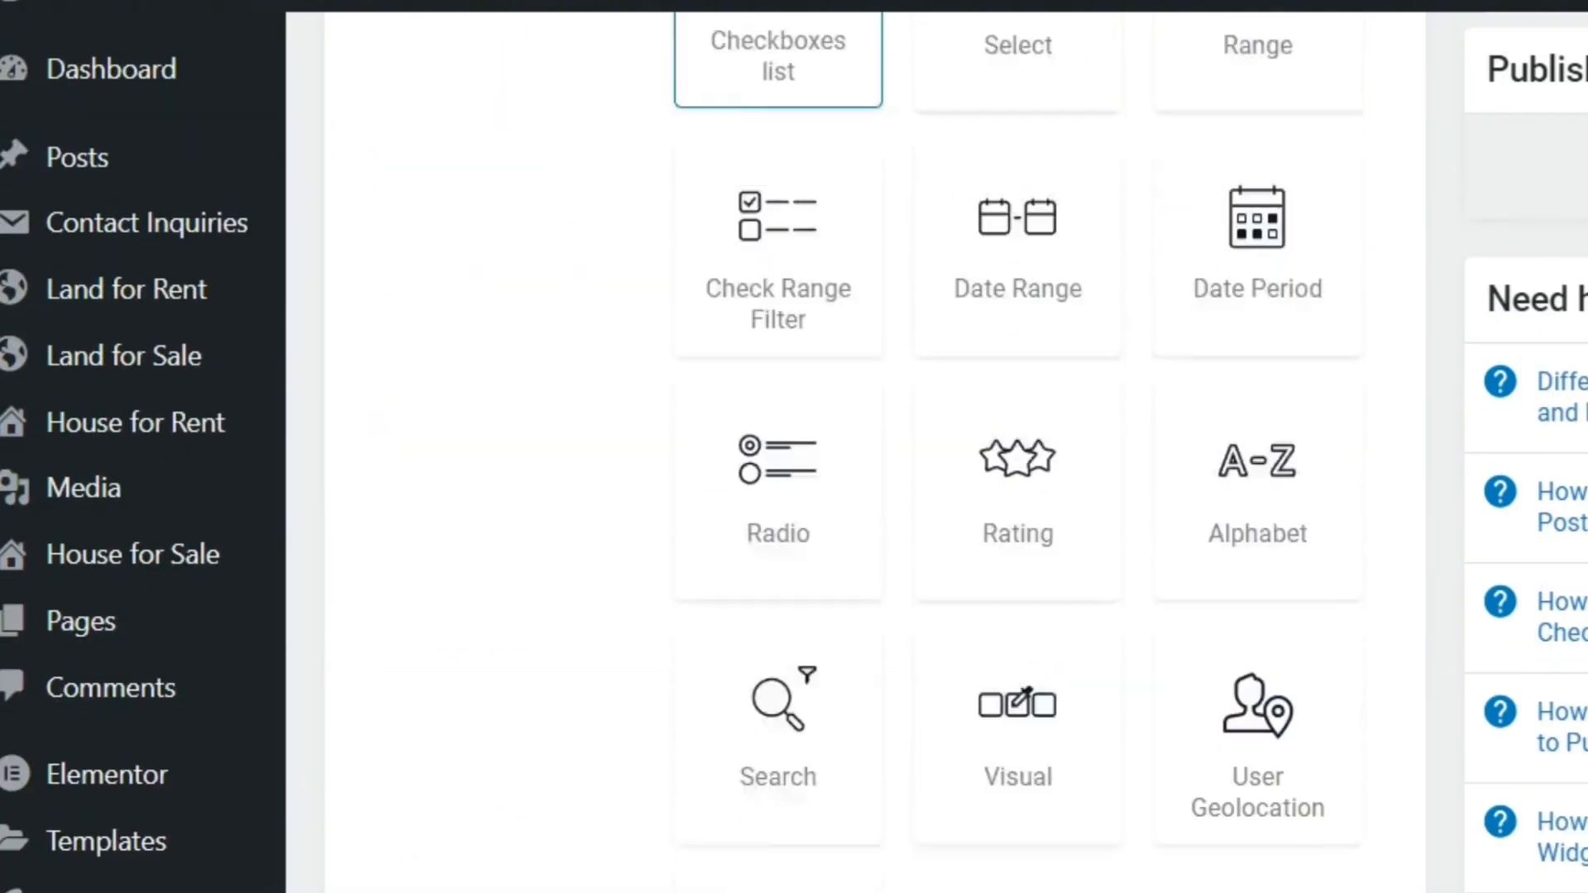
pyautogui.scroll(-4, 874, 446)
pyautogui.scroll(5, 874, 446)
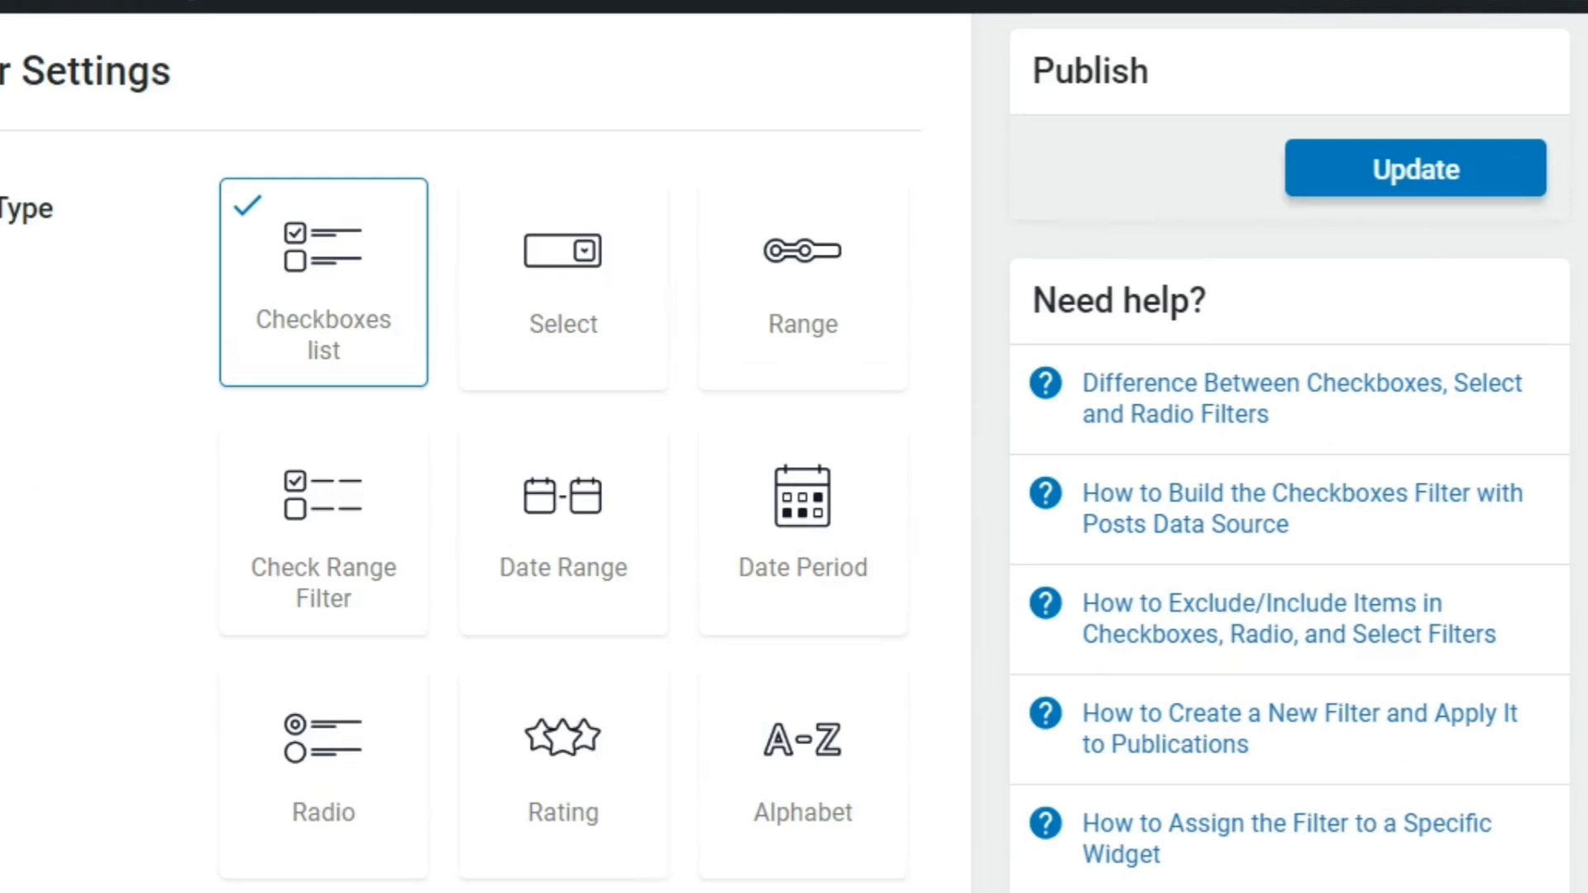
pyautogui.click(1474, 167)
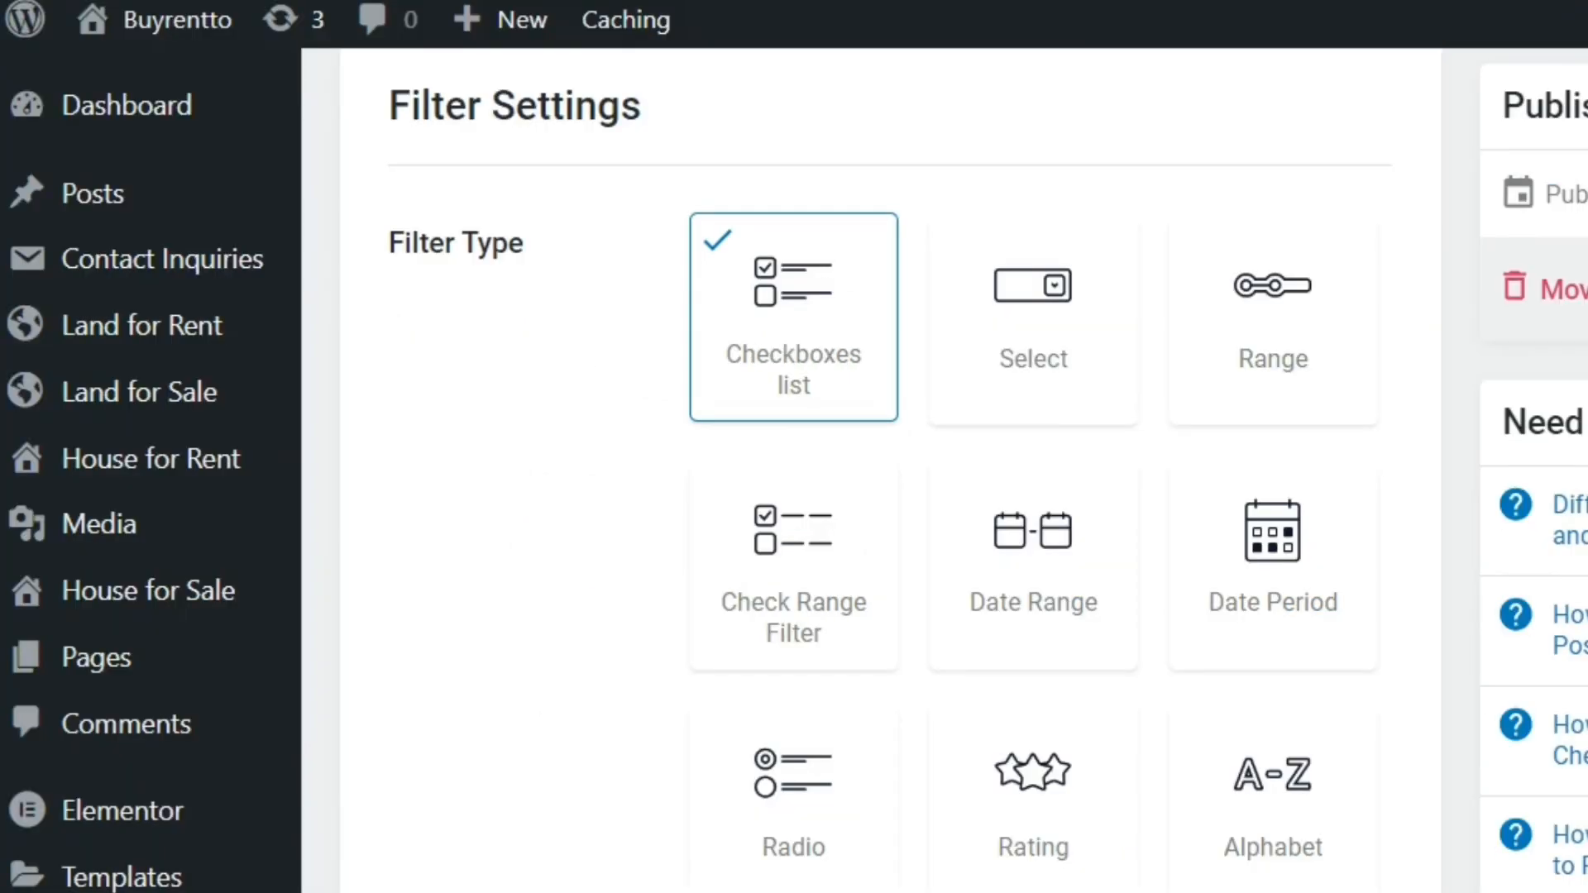
# Start another new filter in Smart Filters and open its name for editing
pyautogui.scroll(-12, 5, 201)
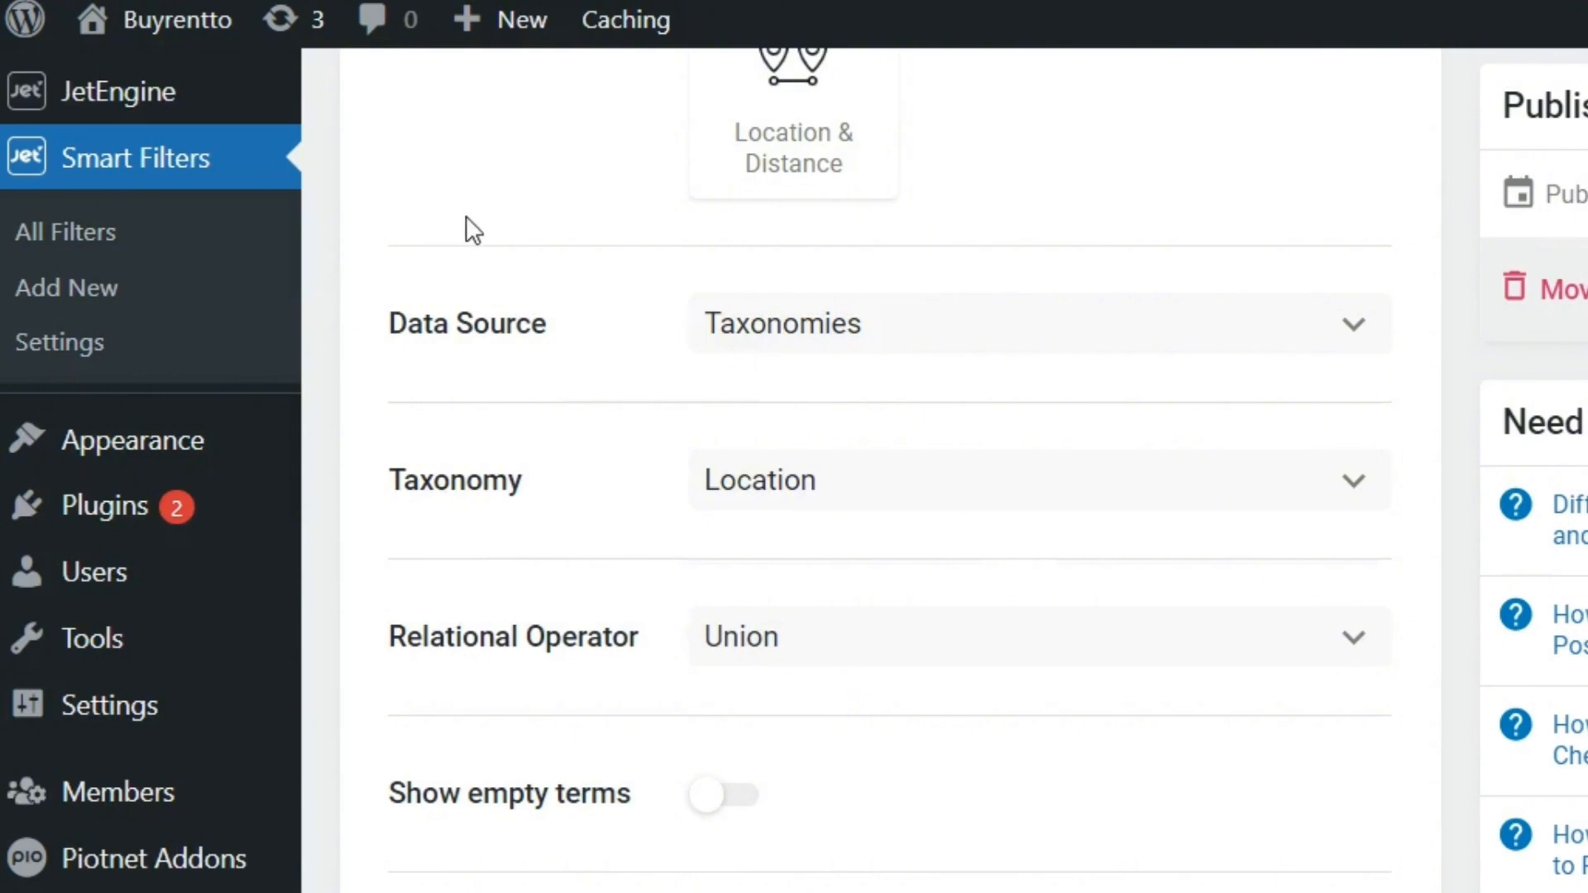
pyautogui.click(99, 290)
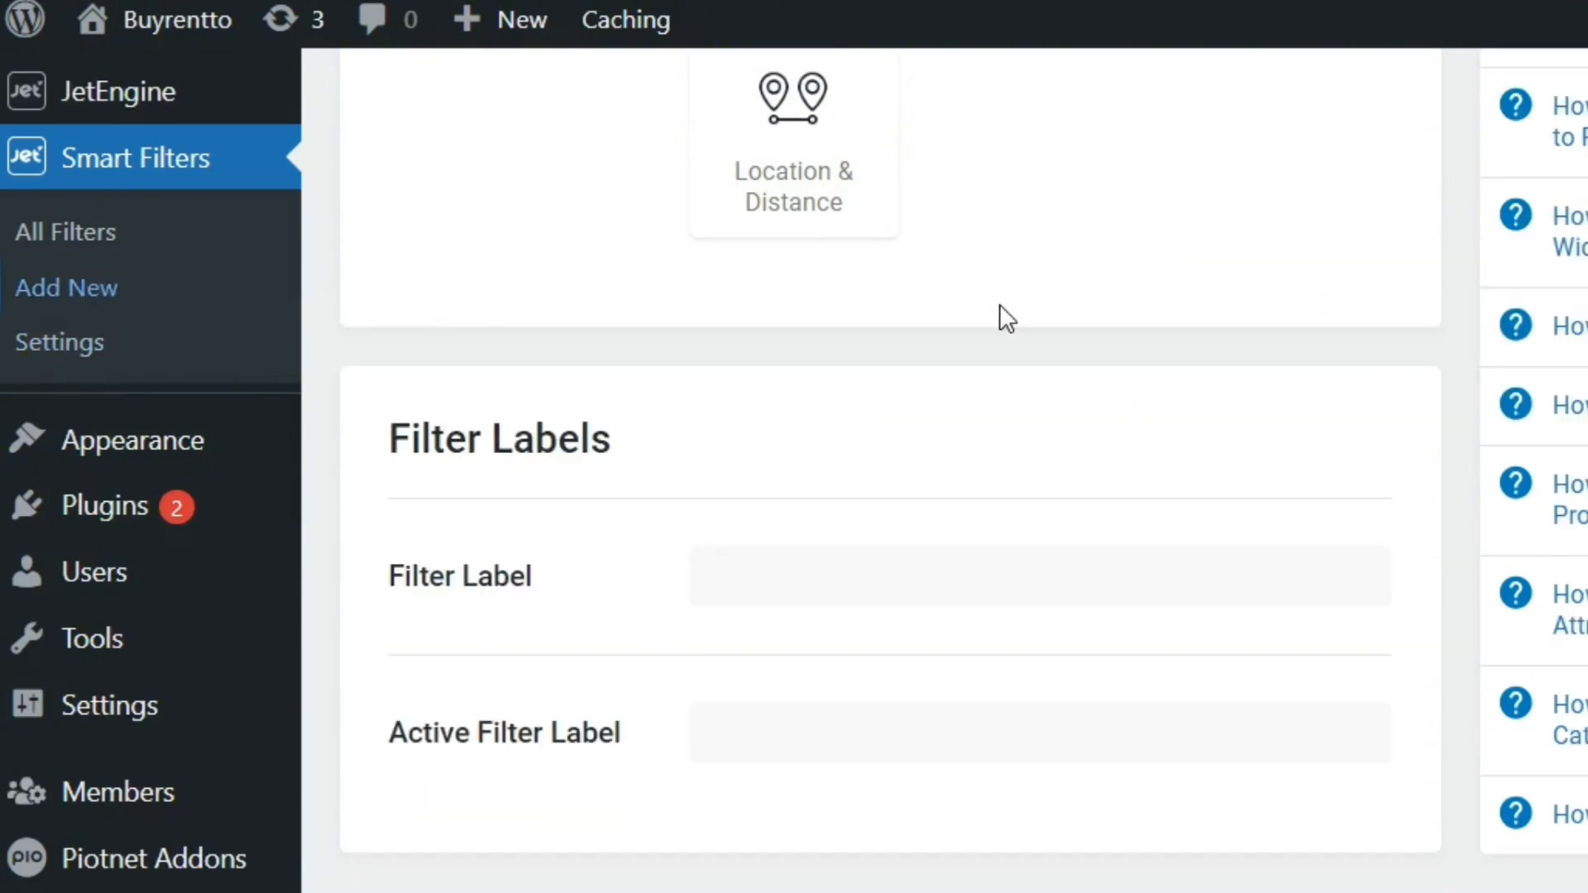
pyautogui.scroll(10, 890, 472)
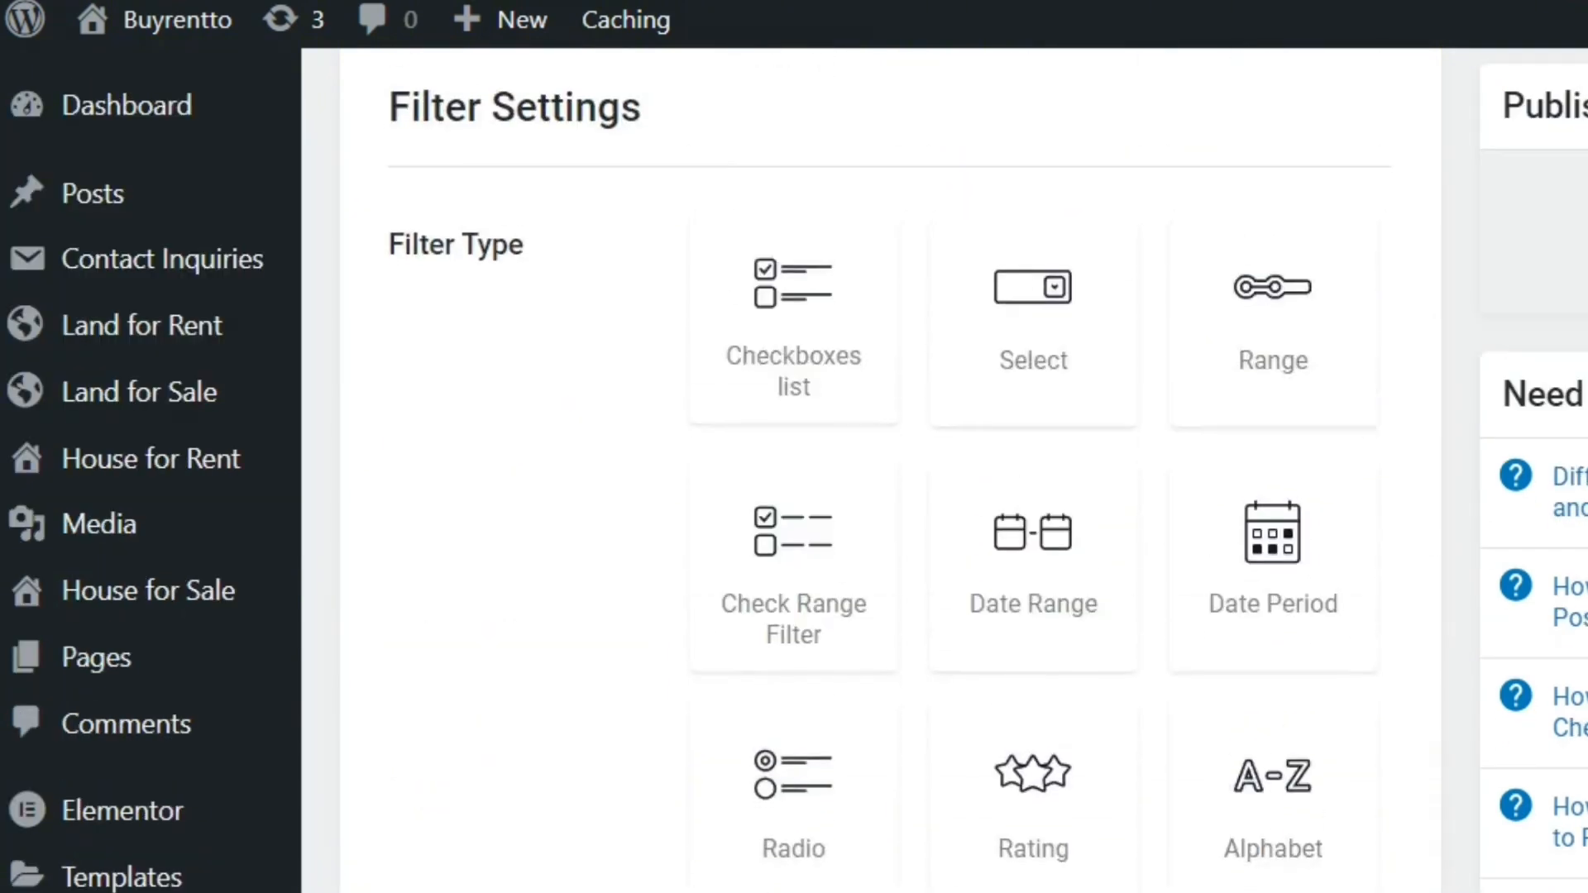
pyautogui.scroll(4, 890, 471)
pyautogui.click(1179, 269)
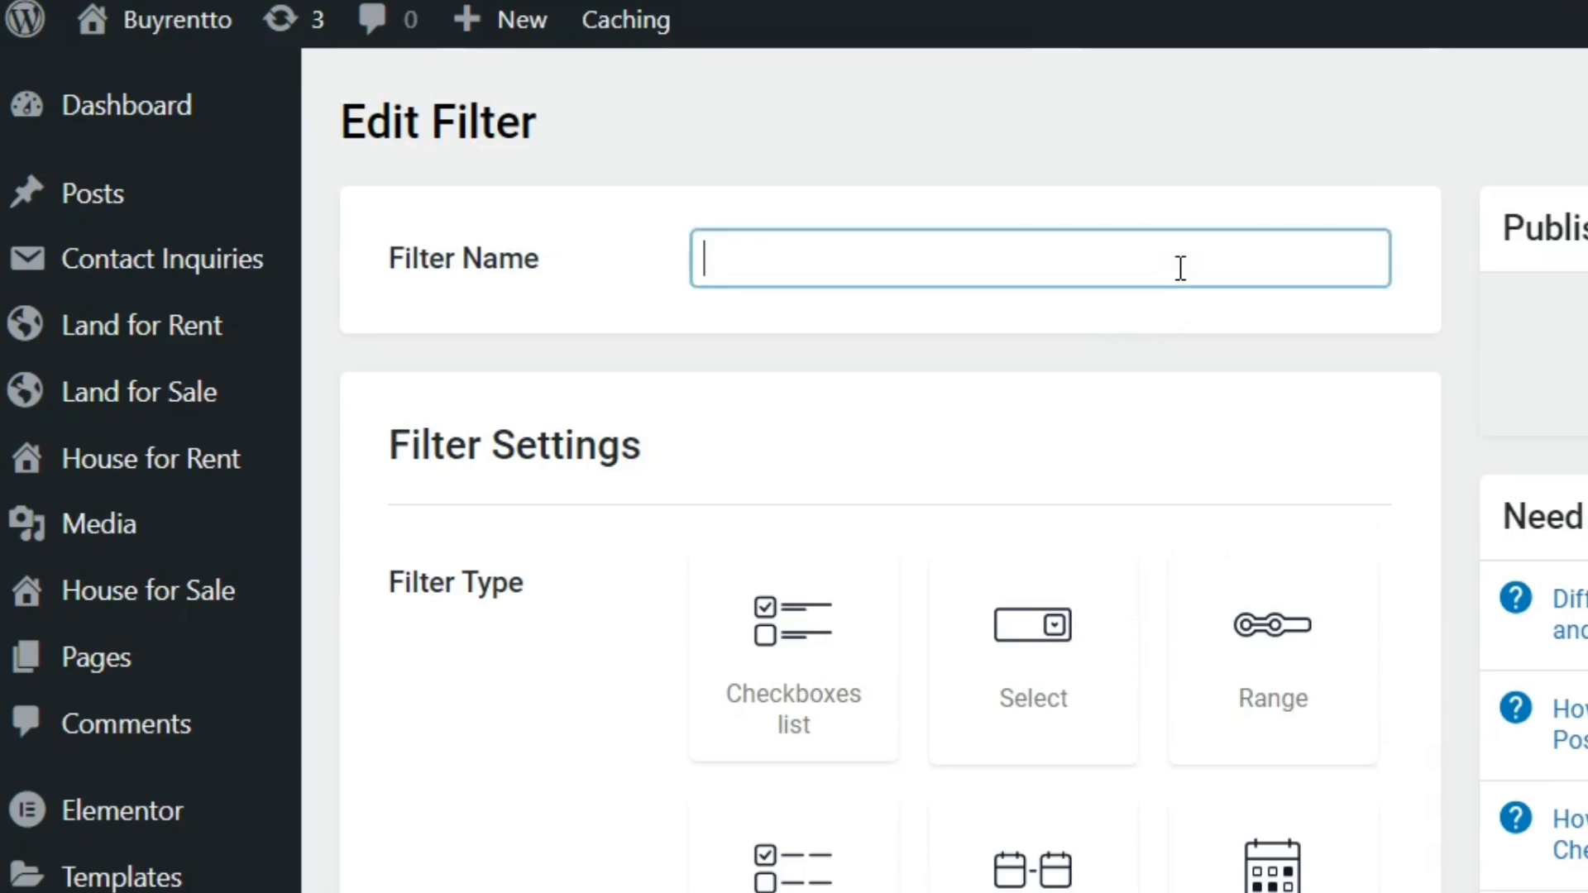
pyautogui.write('Proper')
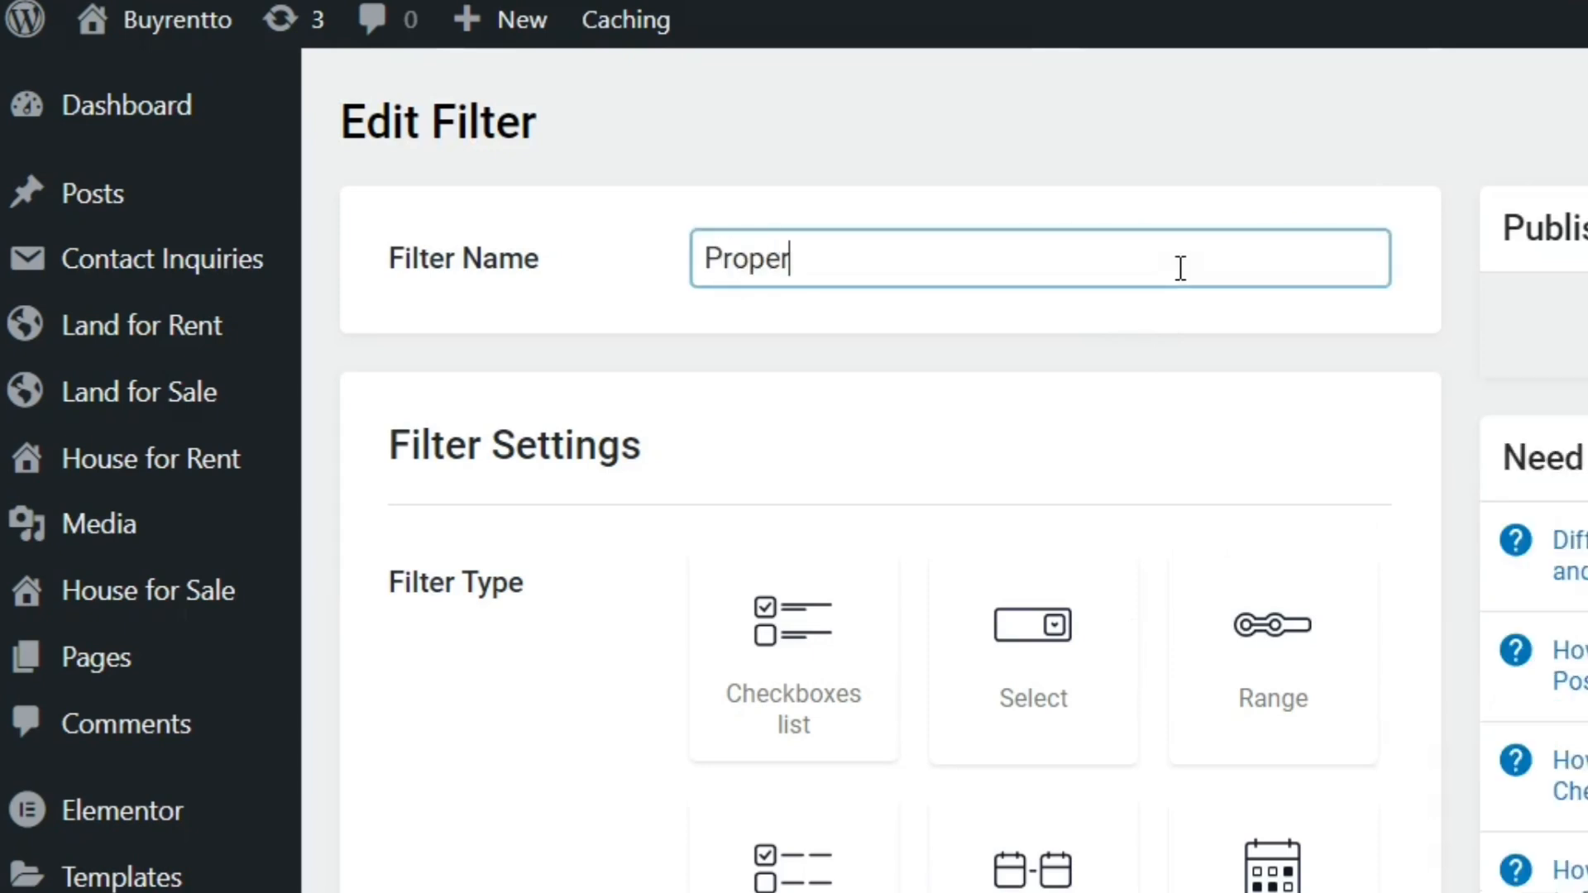
pyautogui.write('ty List')
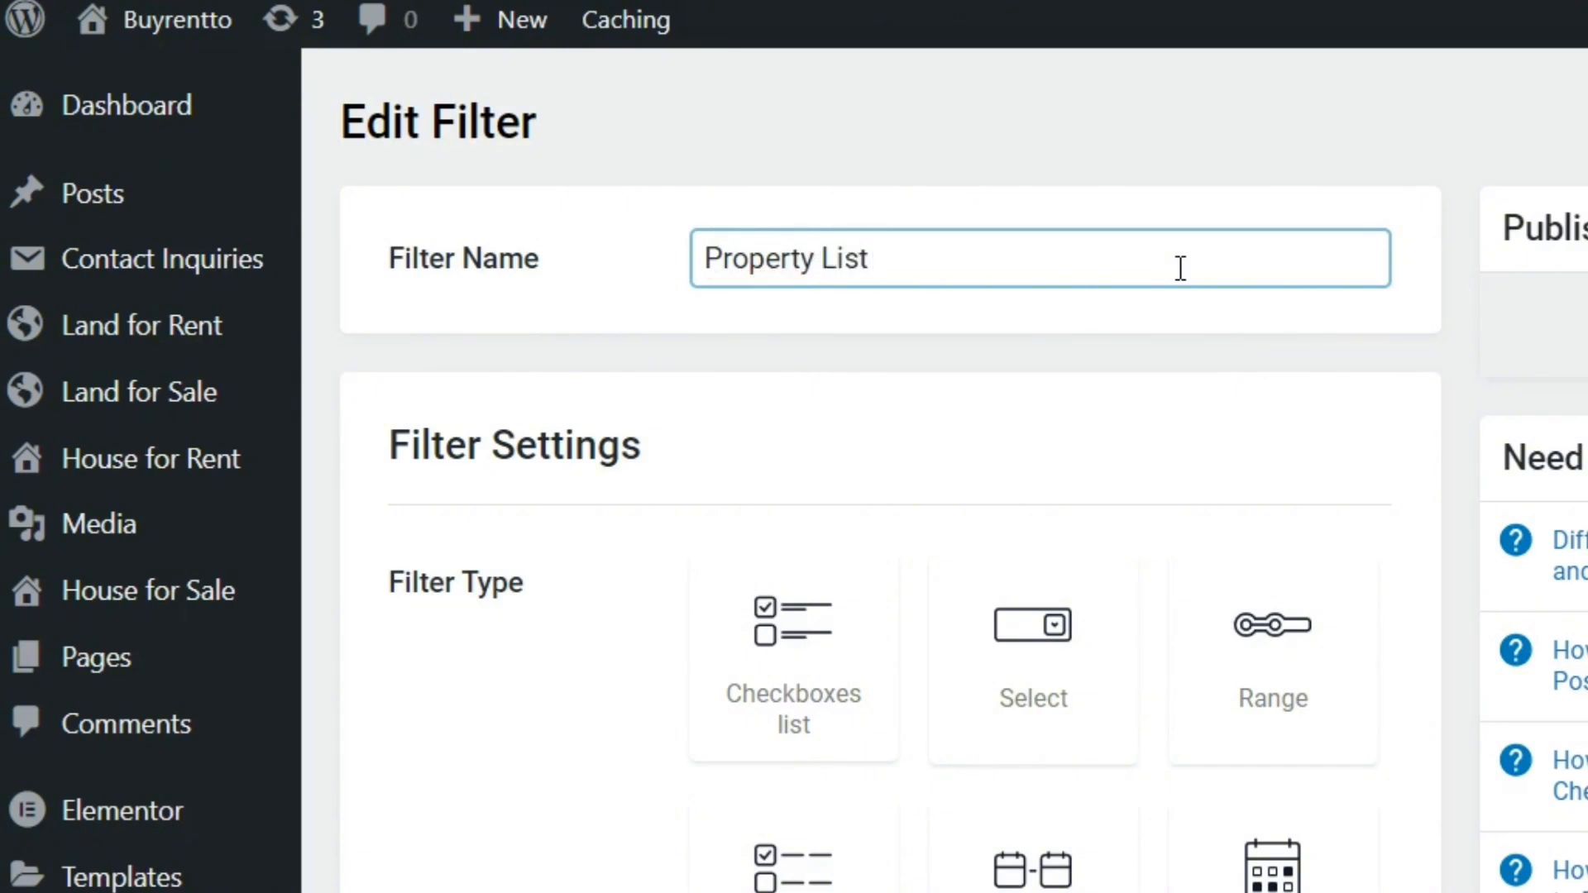
pyautogui.scroll(-4, 890, 469)
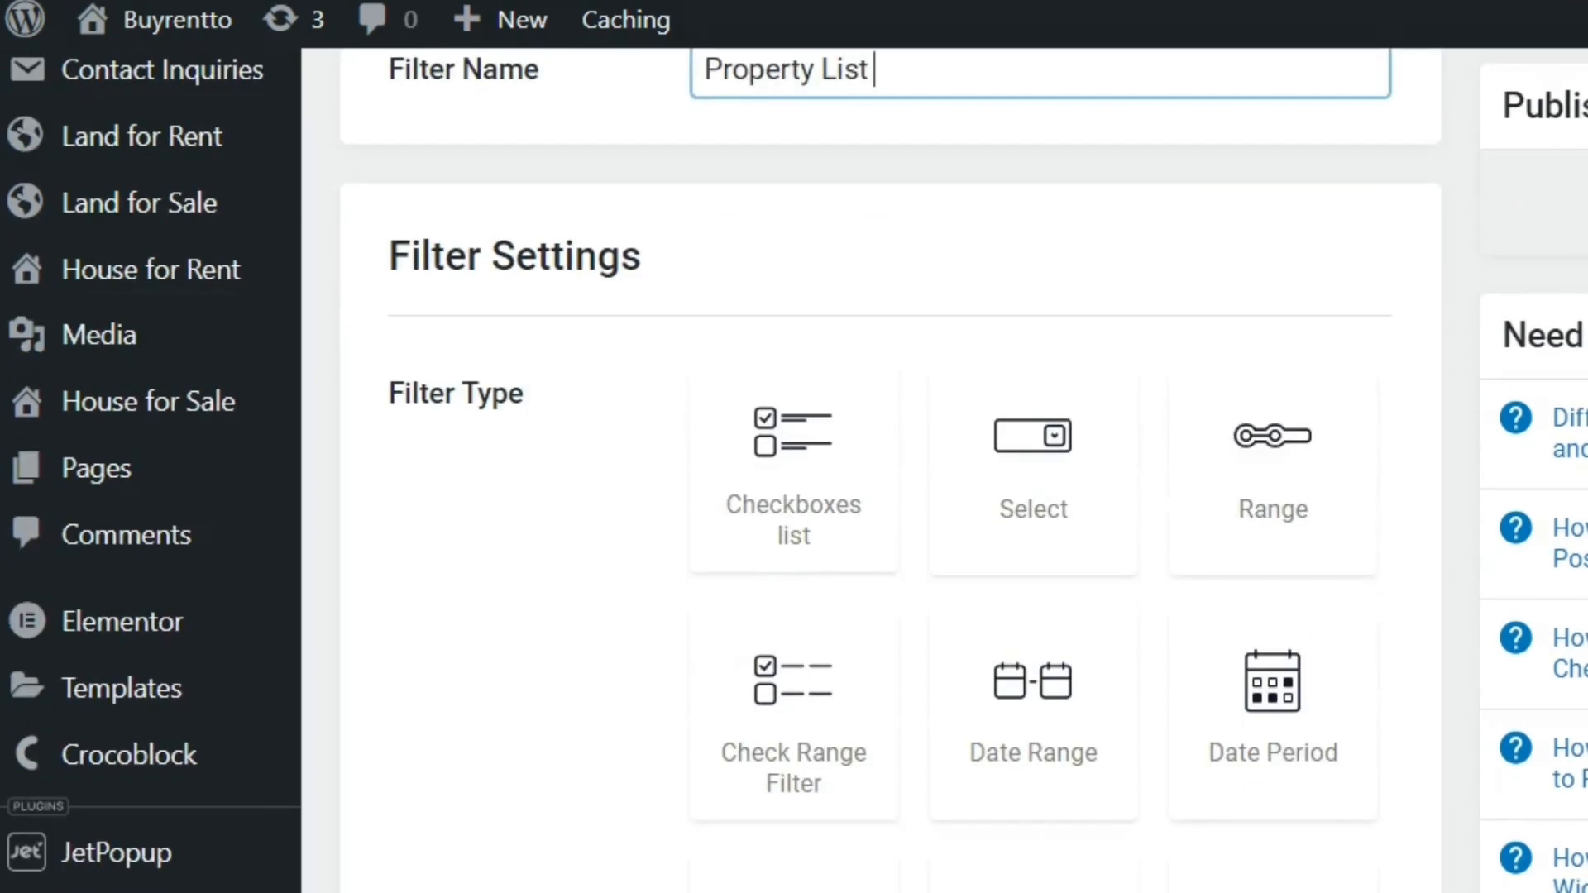
pyautogui.scroll(4, 890, 470)
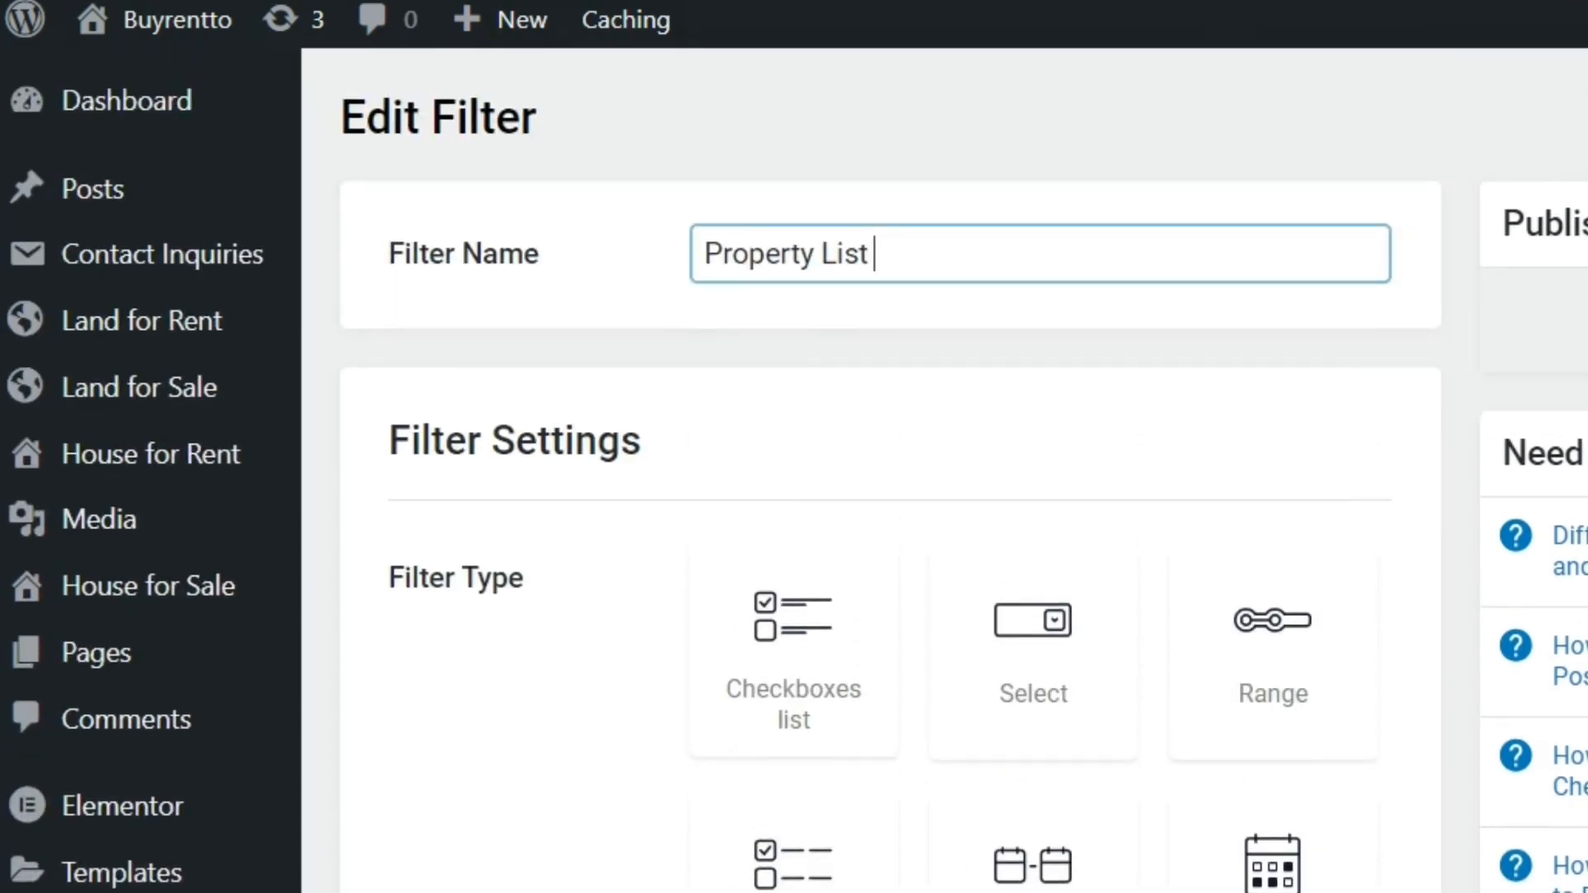
# Name the new filter "Land Use Type Select Filter" and set its filter type to Select
pyautogui.tripleClick(907, 254)
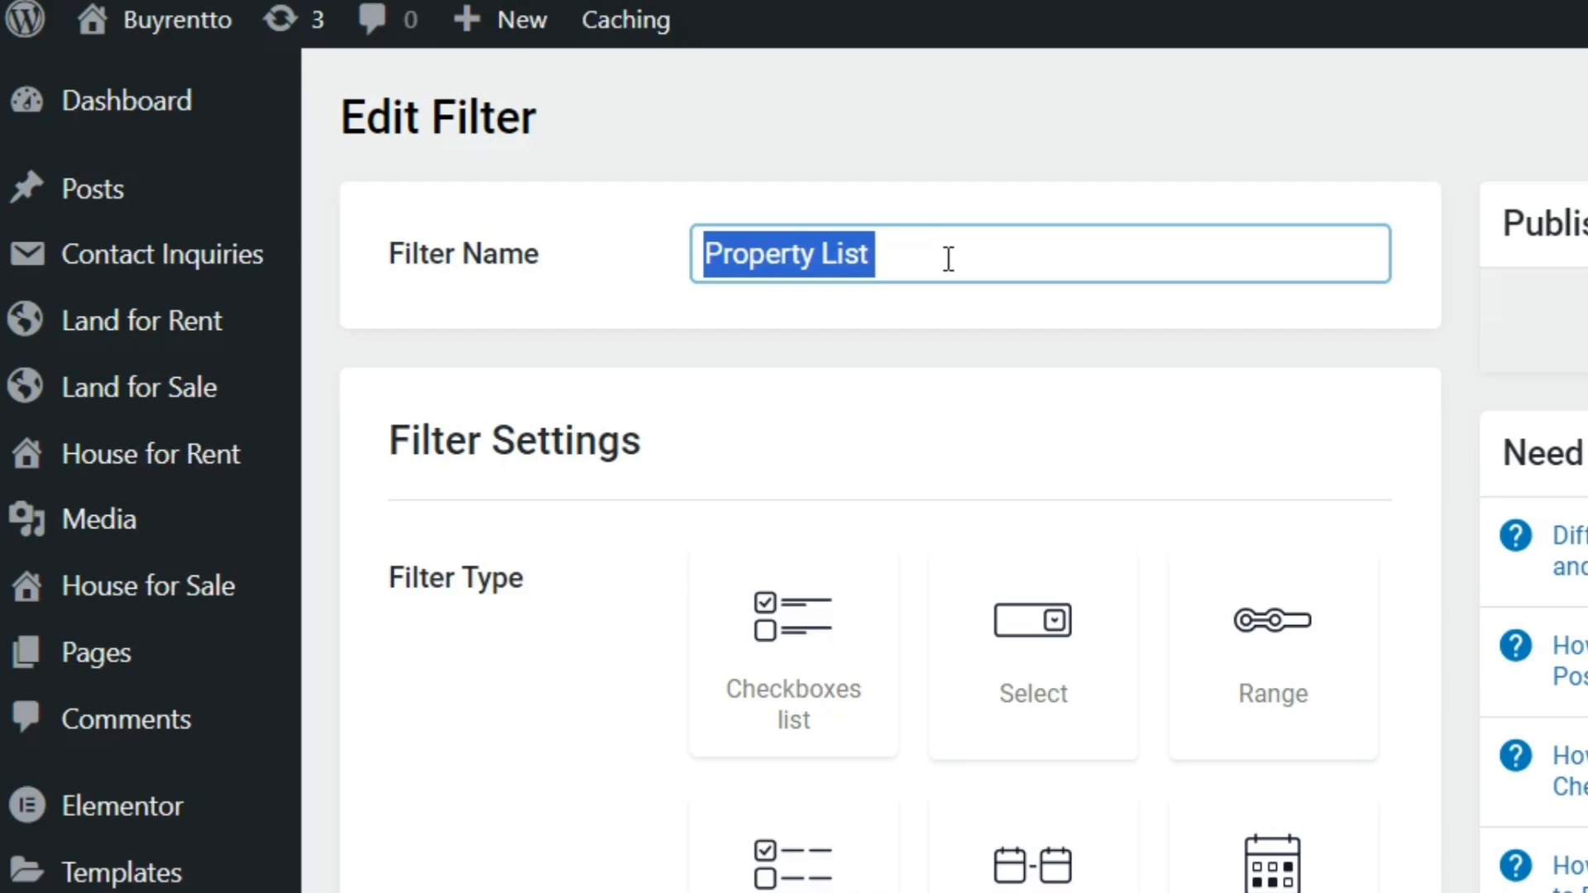
pyautogui.write('Land Use ')
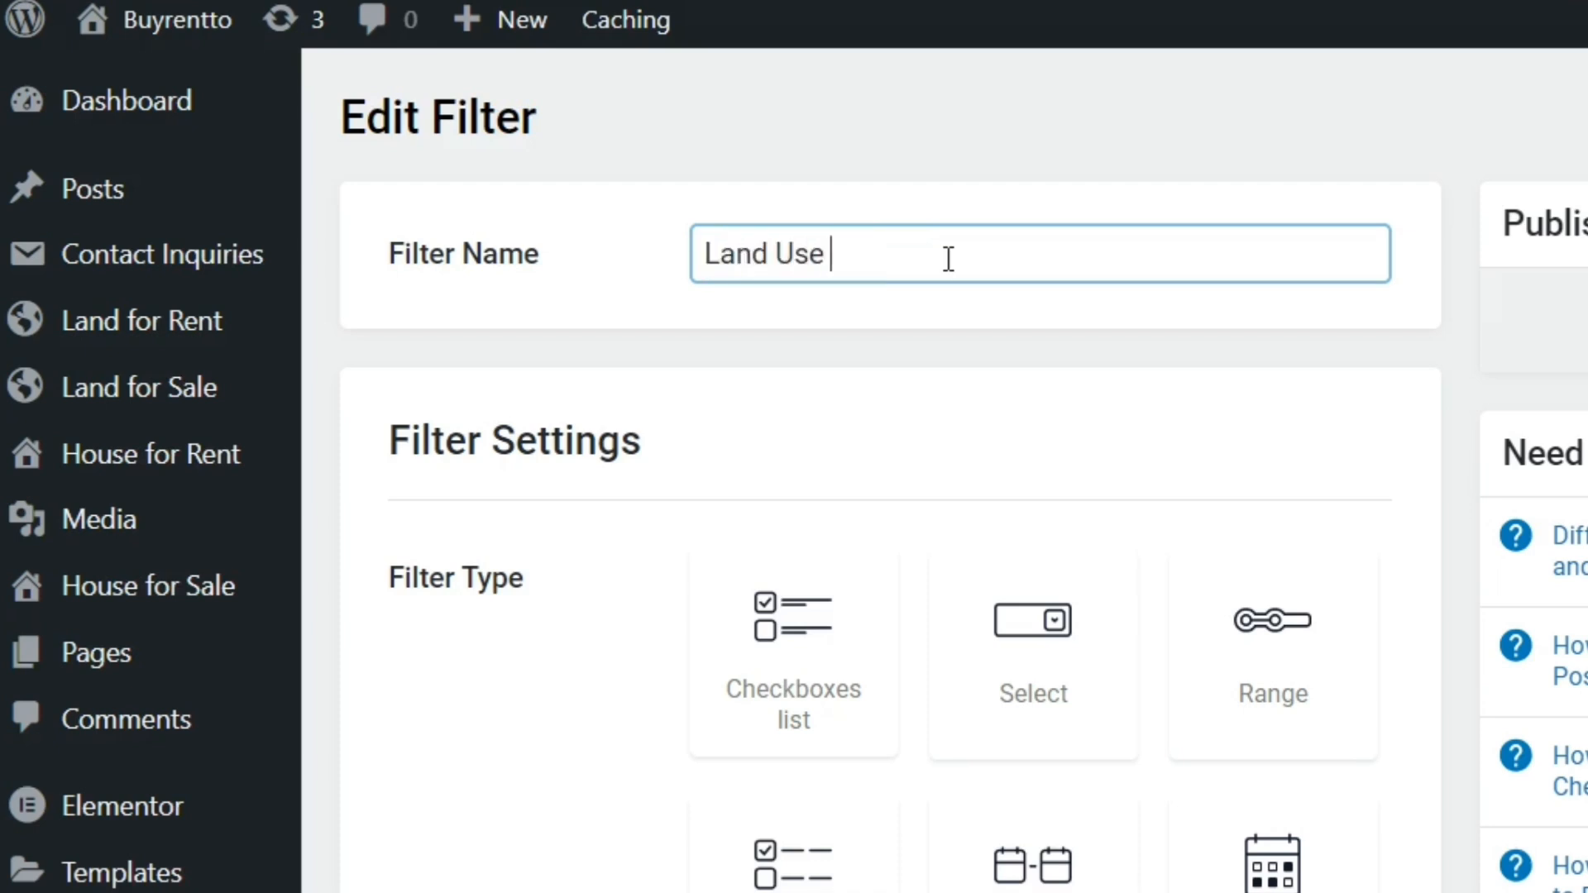
pyautogui.write('Type Select')
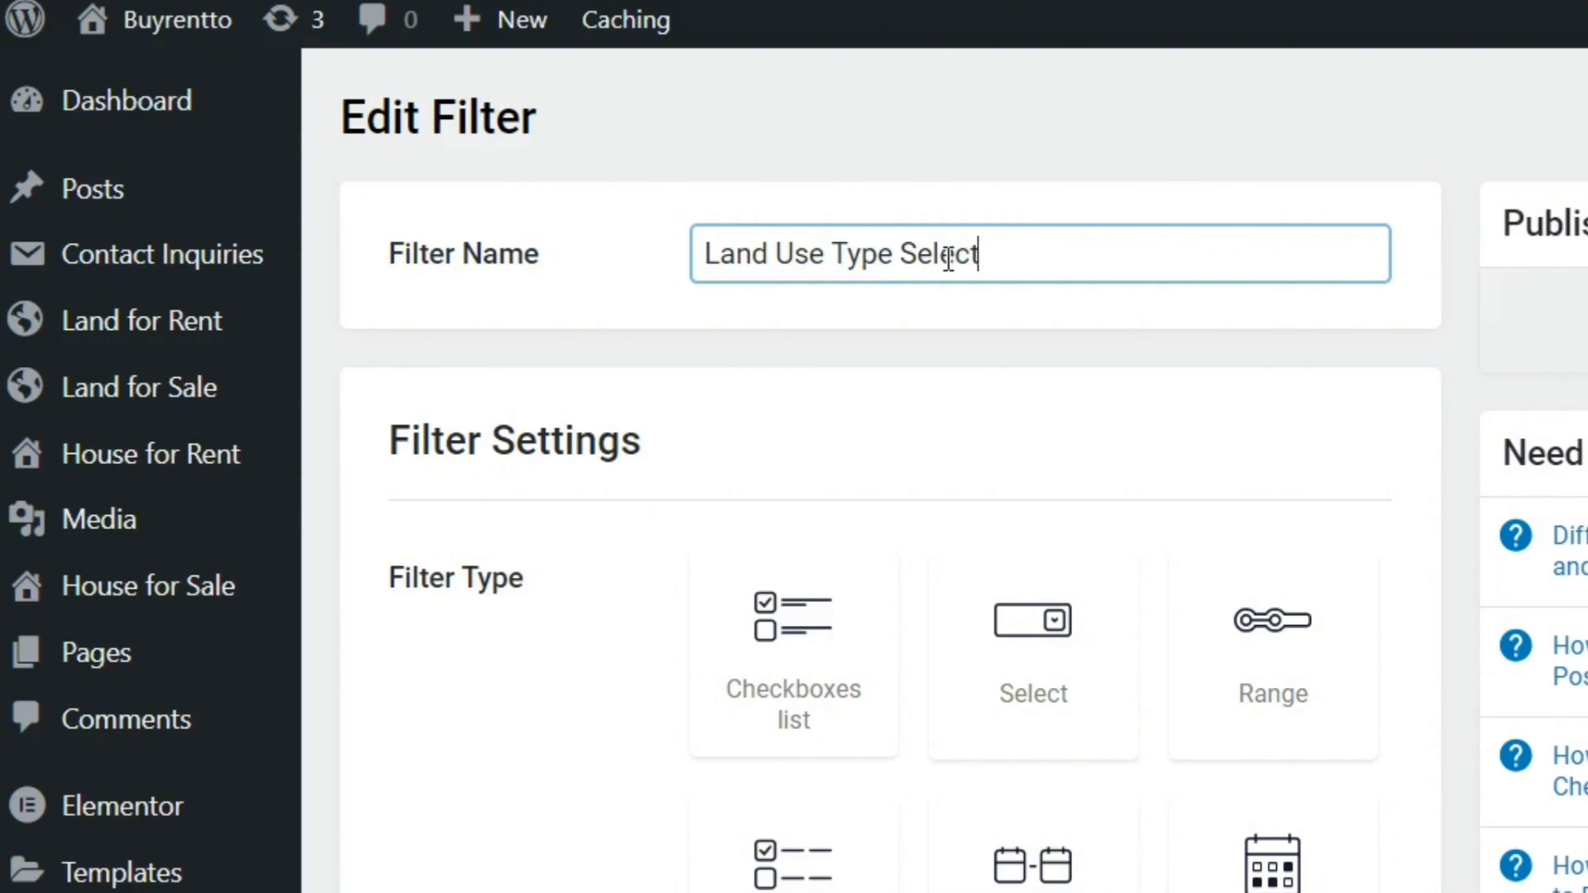
pyautogui.write(' fitler')
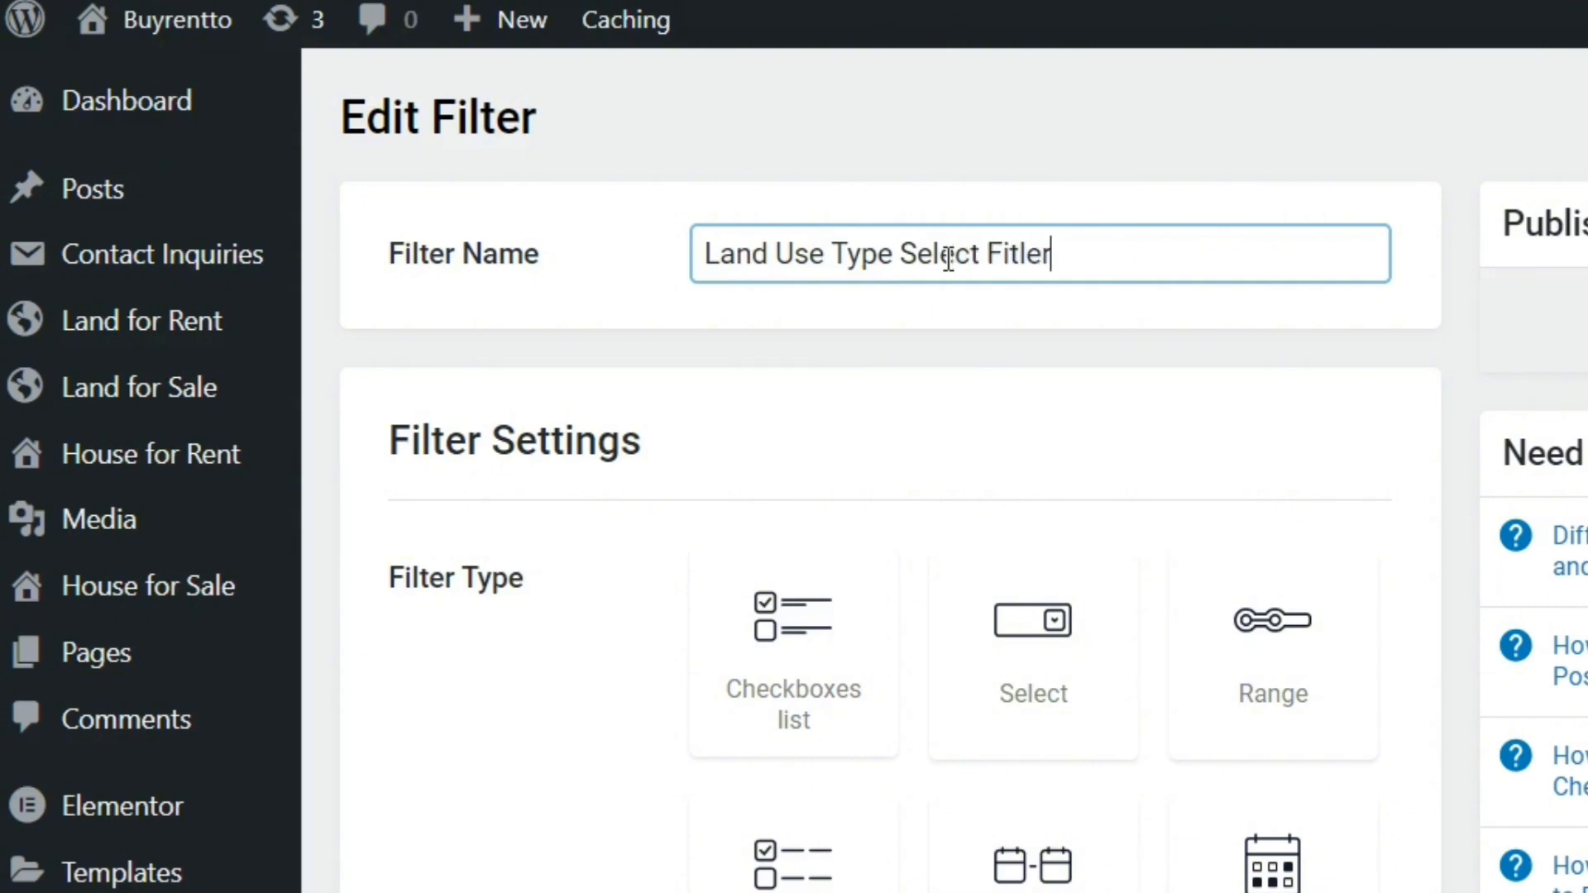
pyautogui.press('BackSpace')
pyautogui.press('BackSpace')
pyautogui.write('ter')
pyautogui.click(1034, 616)
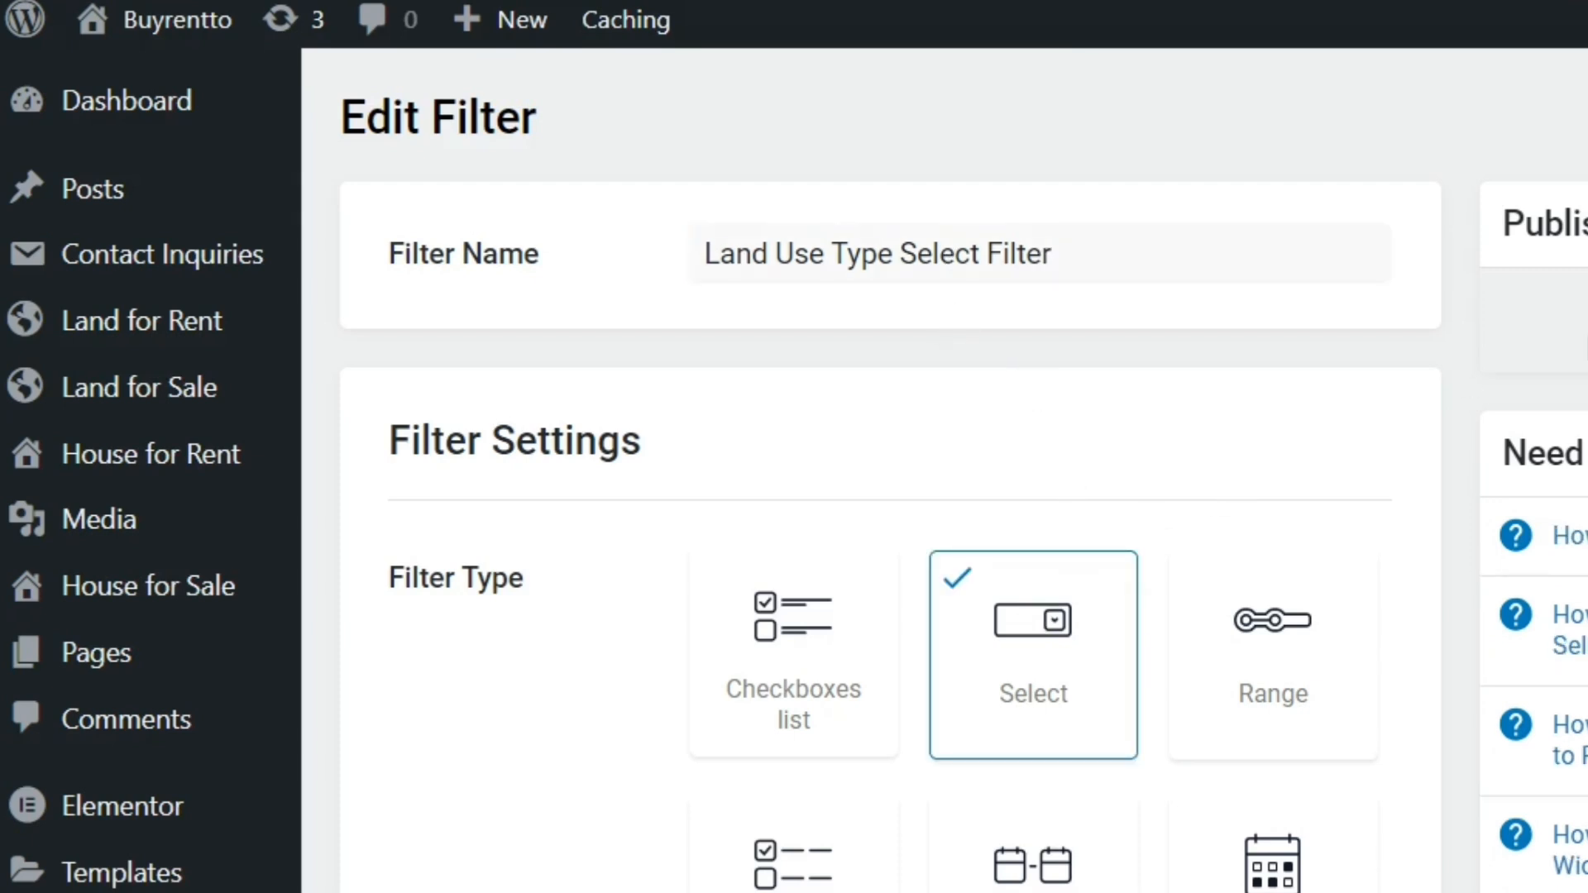
# Set the select filter's data source to Taxonomies and its taxonomy to Land Use Type
pyautogui.scroll(-15, 996, 455)
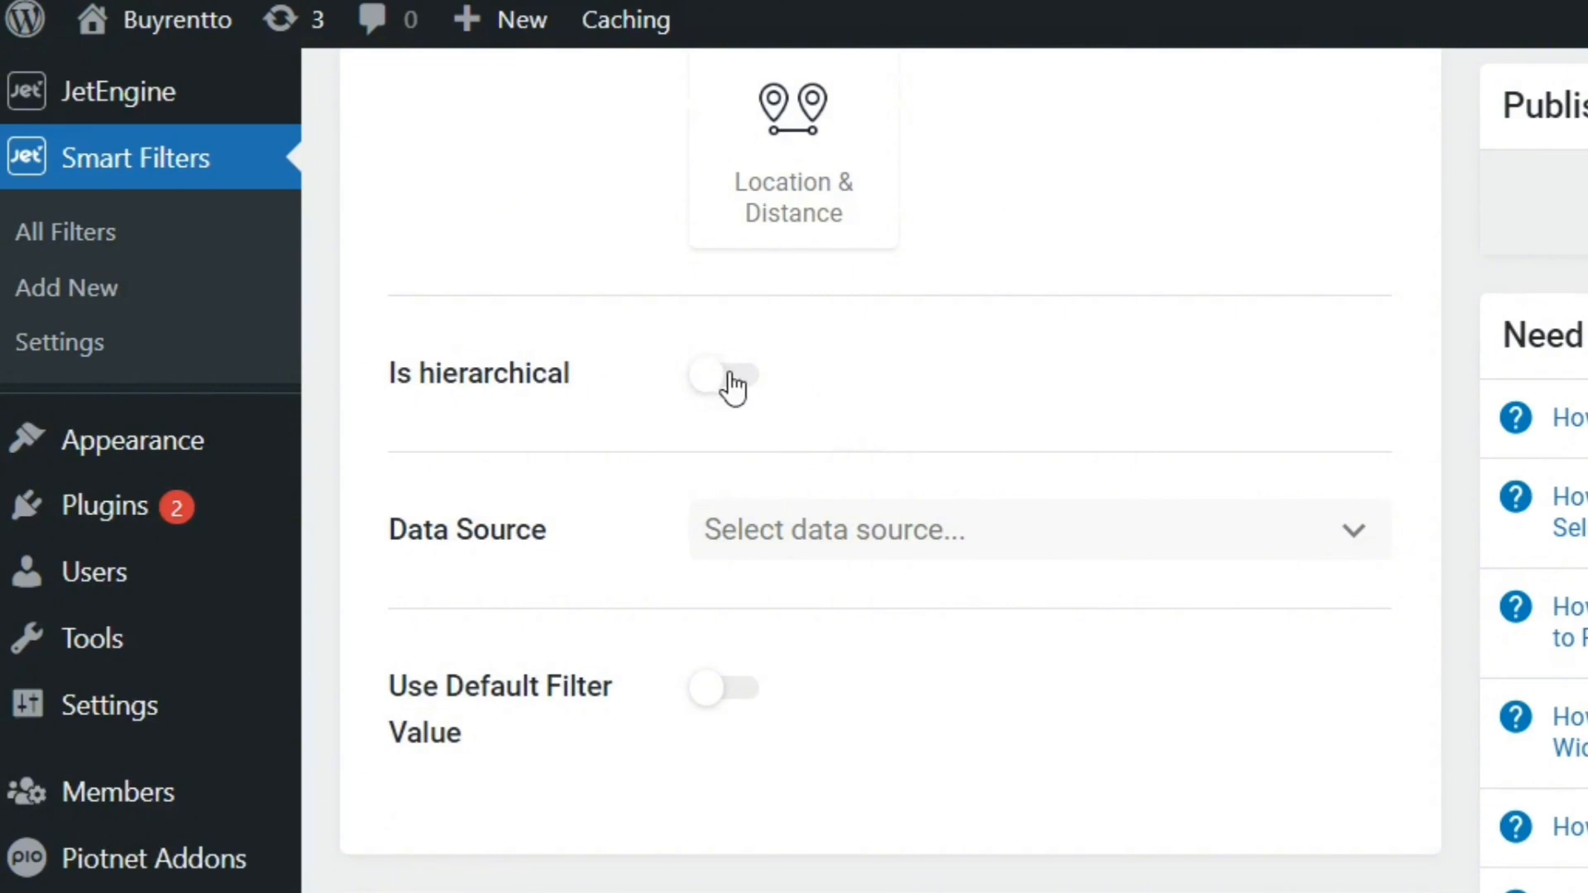
pyautogui.click(882, 532)
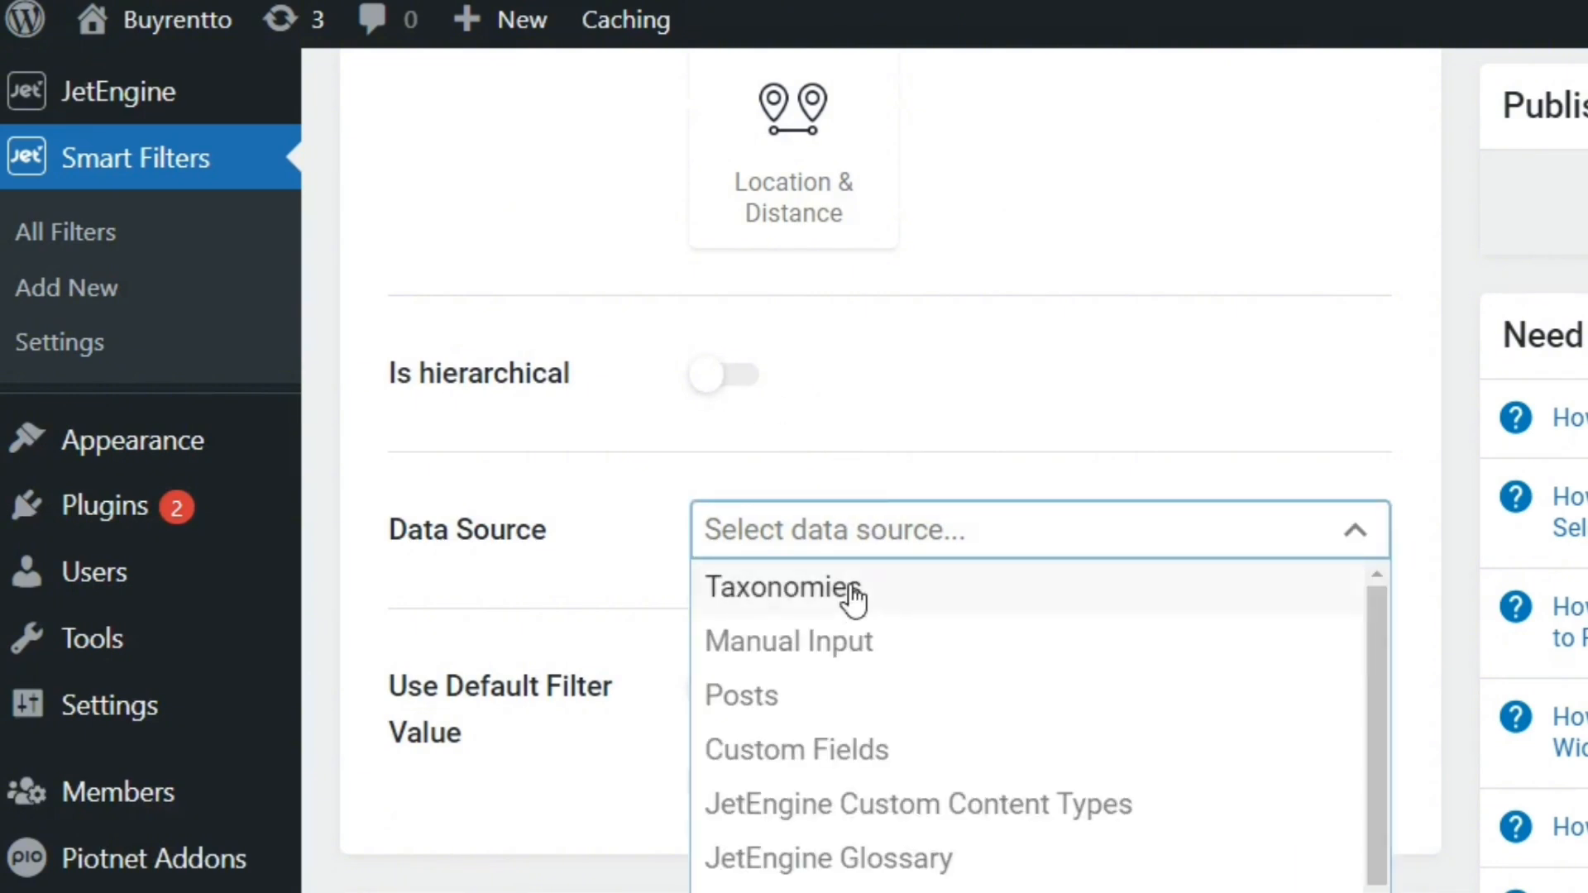
pyautogui.click(856, 591)
pyautogui.click(1120, 691)
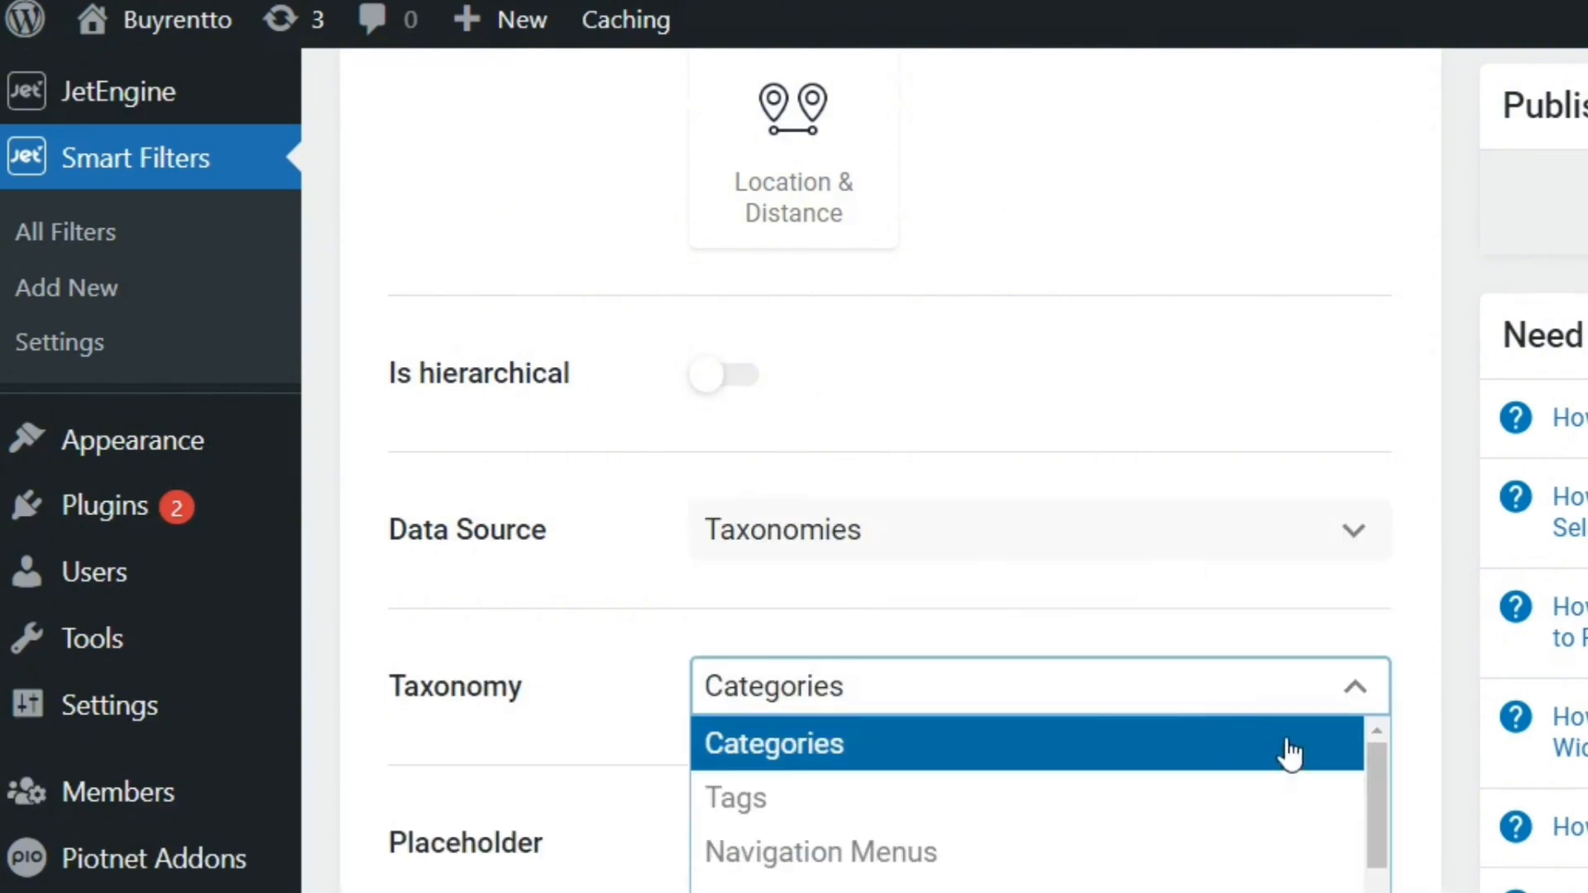
pyautogui.scroll(-2, 890, 471)
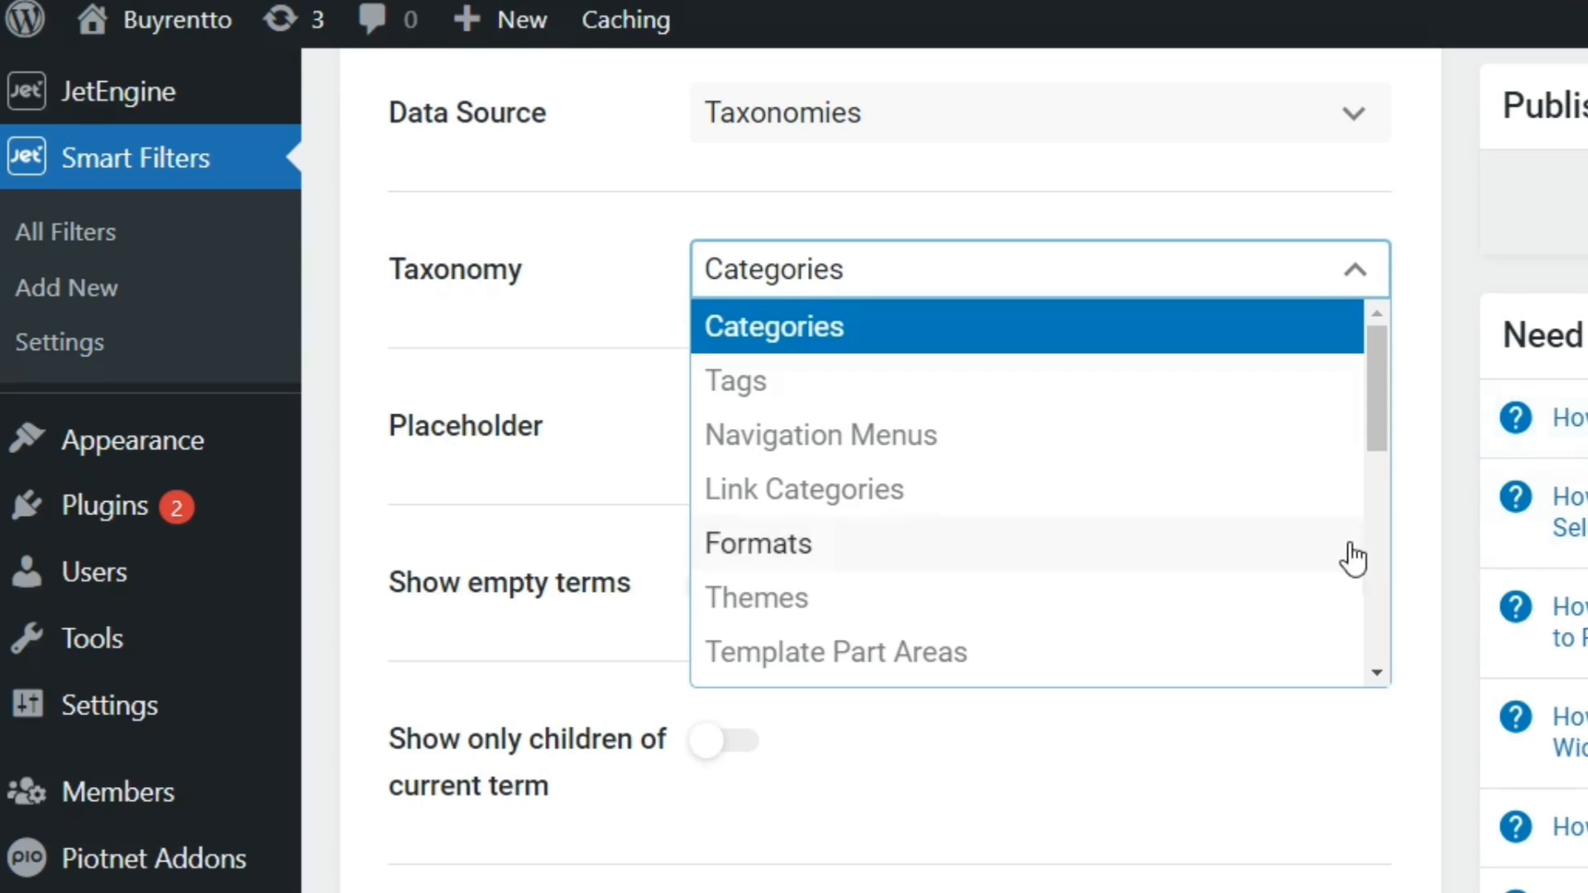
pyautogui.moveTo(1378, 444); pyautogui.dragTo(1177, 507)
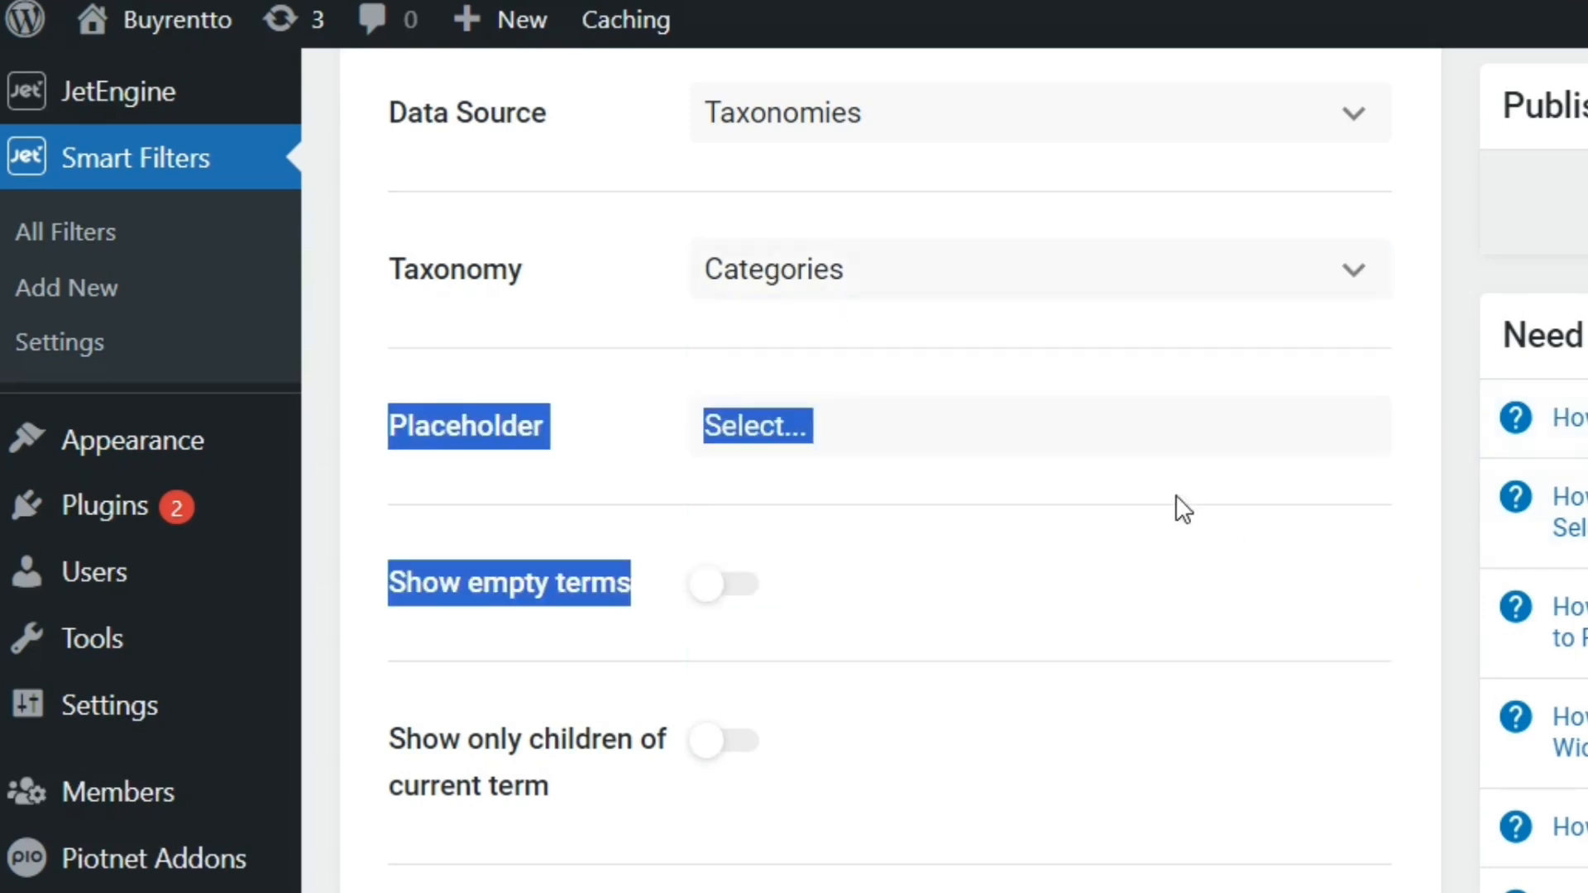
pyautogui.click(1232, 294)
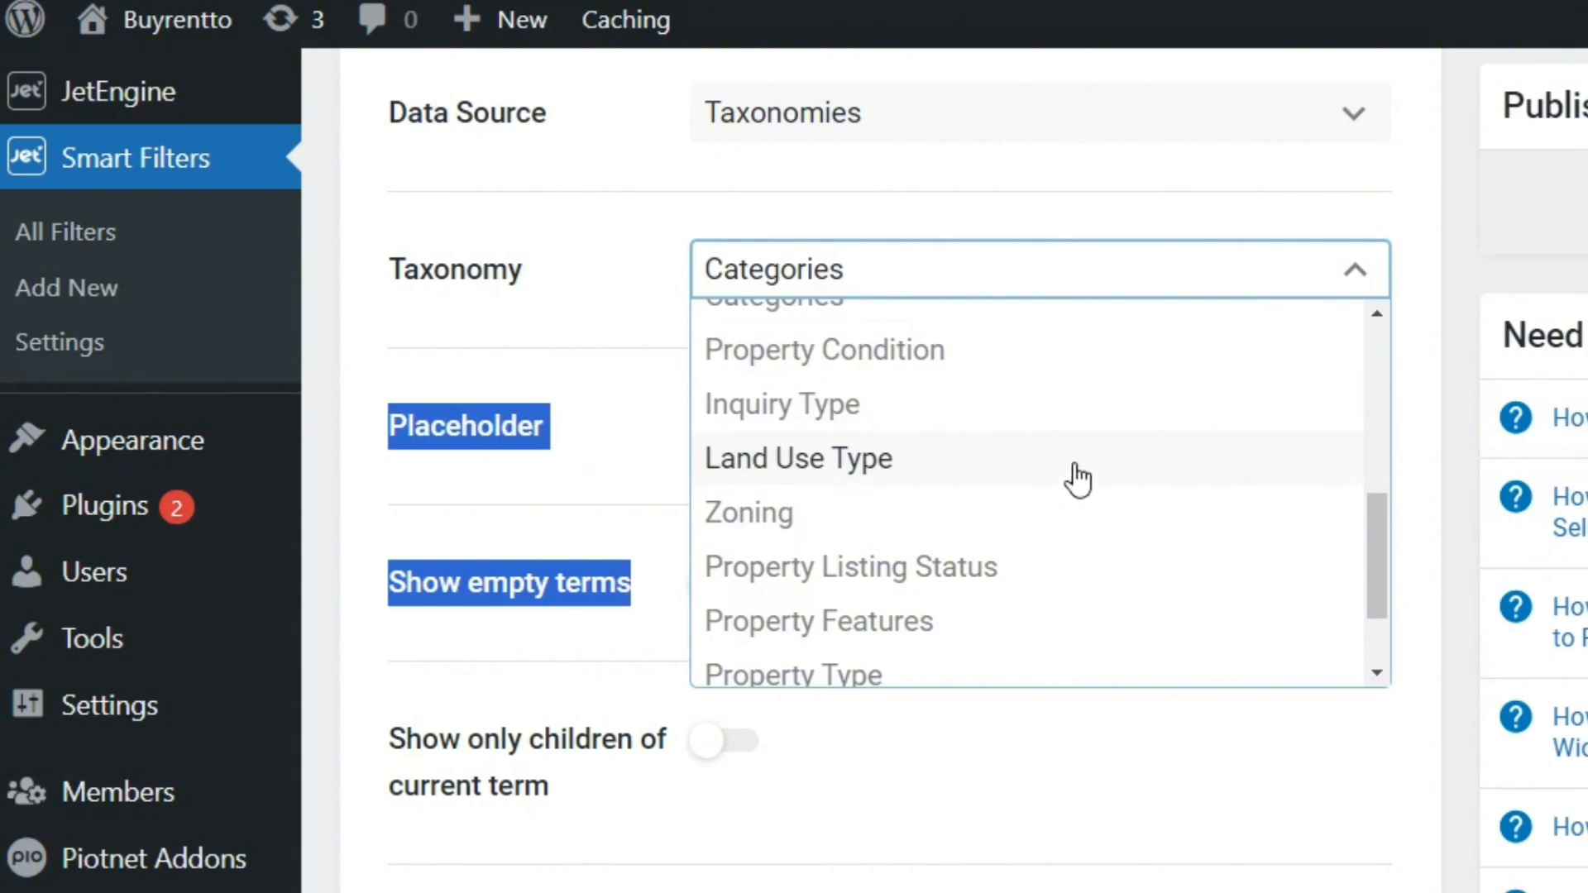
pyautogui.click(1074, 475)
# Set the filter label and active filter label to "Land Use Type" and publish the select filter
pyautogui.scroll(-15, 1149, 664)
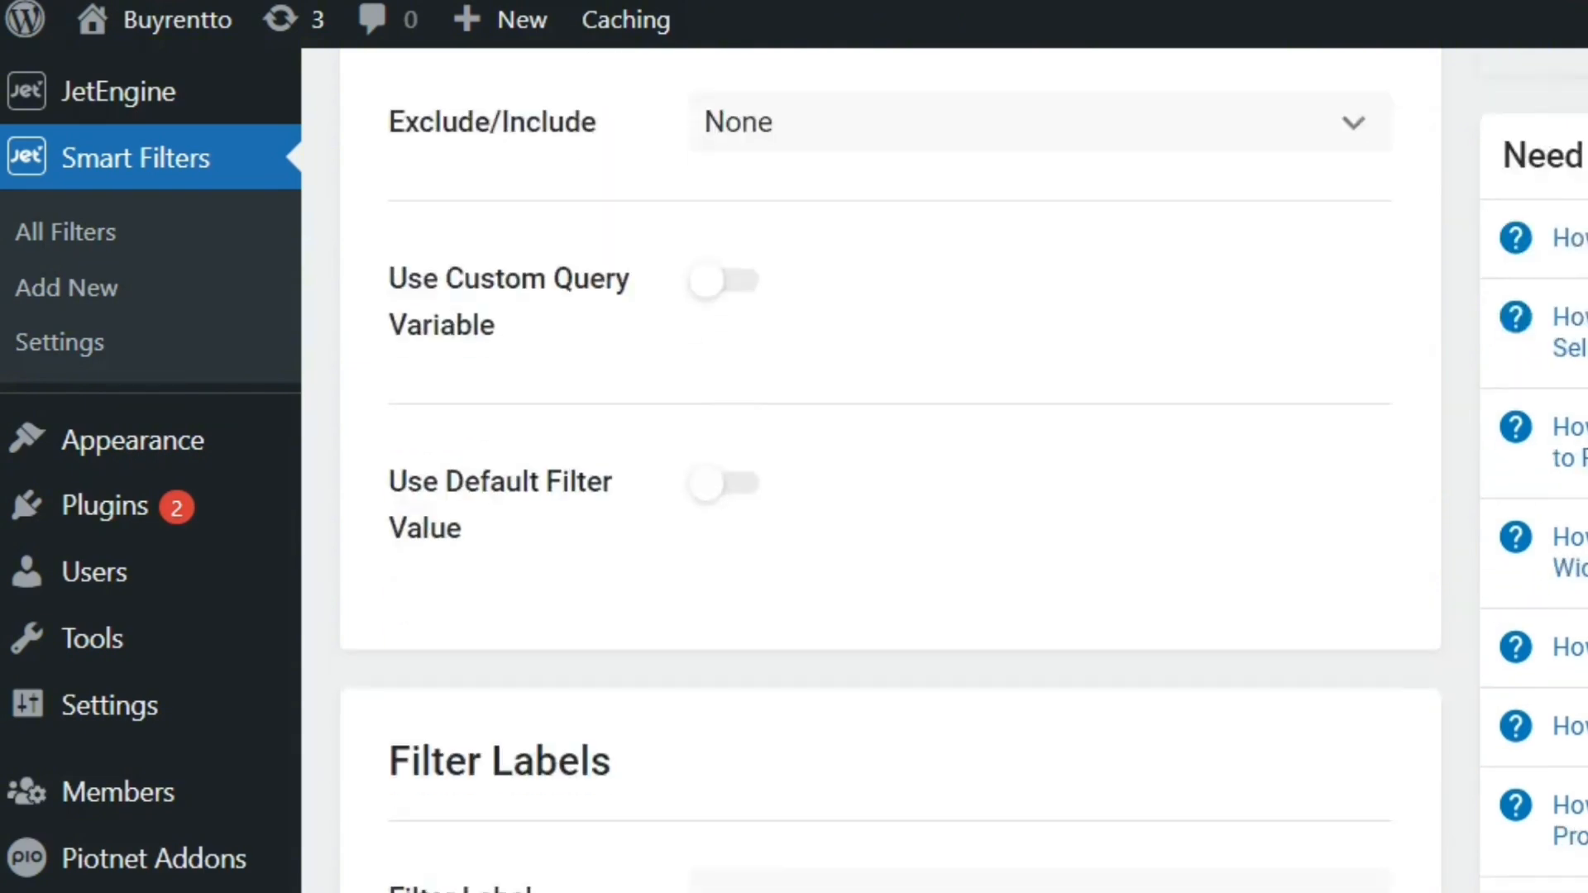
pyautogui.click(1329, 671)
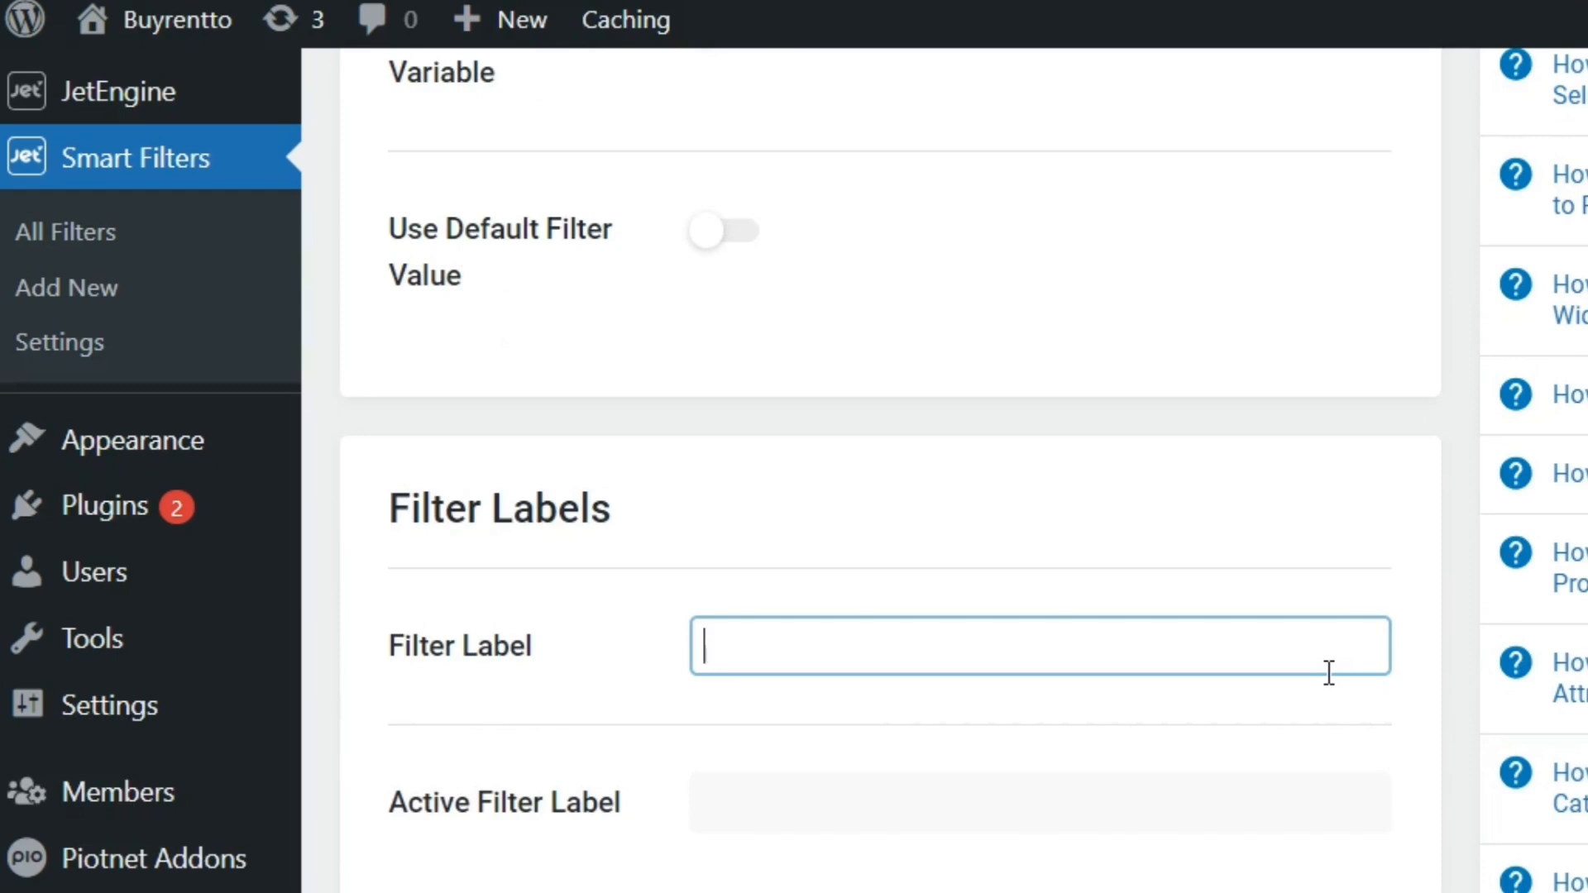
pyautogui.write('U')
pyautogui.write('Land')
pyautogui.write(' Use ty')
pyautogui.press('BackSpace')
pyautogui.press('BackSpace')
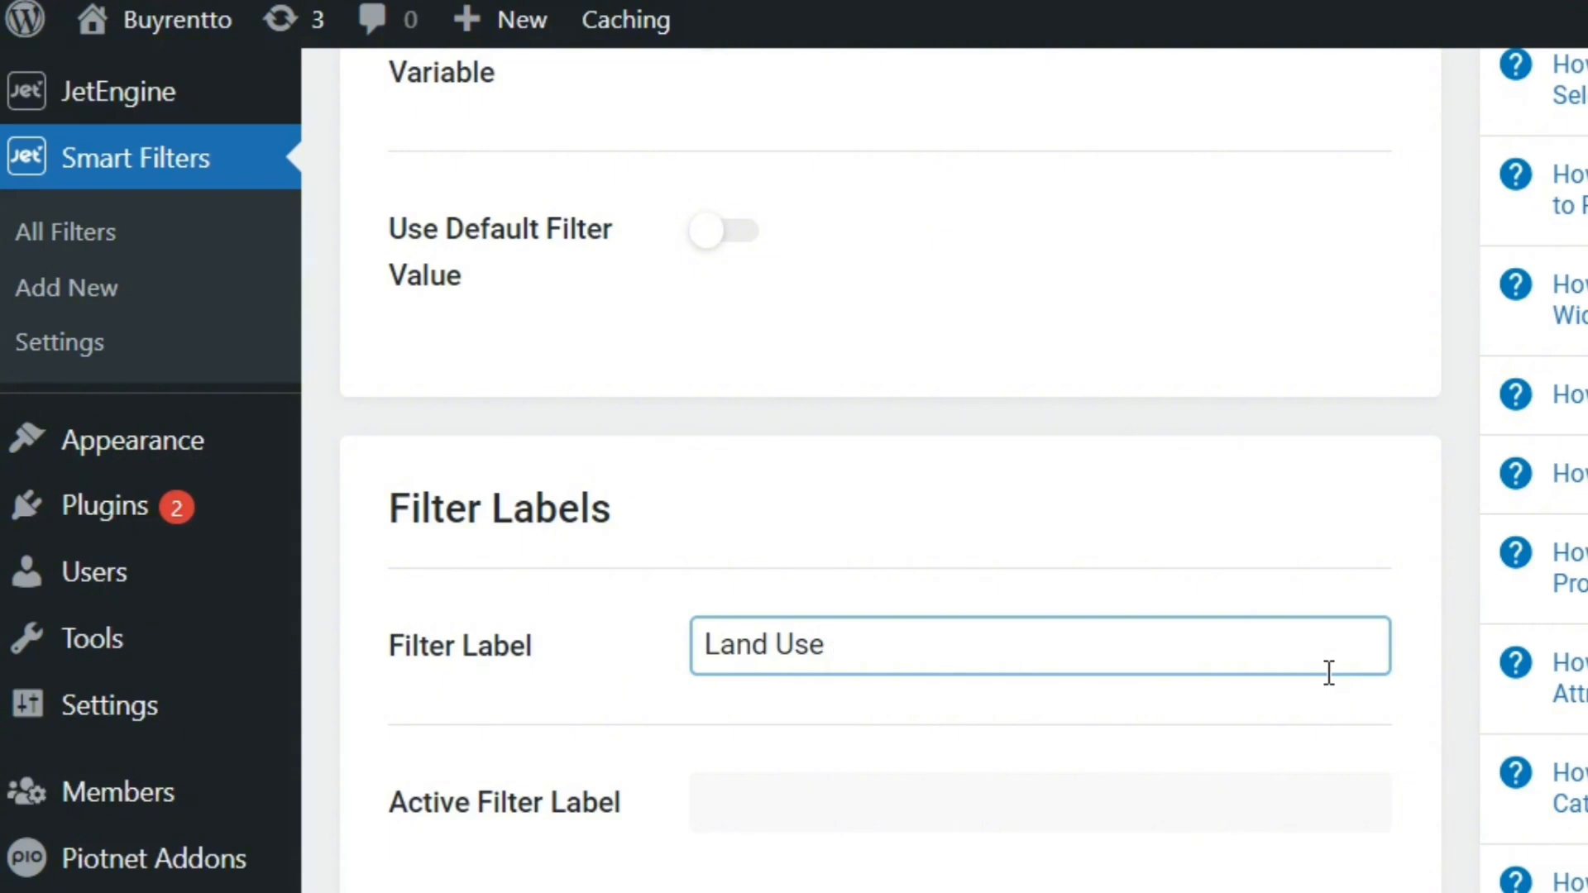
pyautogui.write('Type')
pyautogui.hotkey('ctrl', 'a')
pyautogui.hotkey('ctrl', 'c')
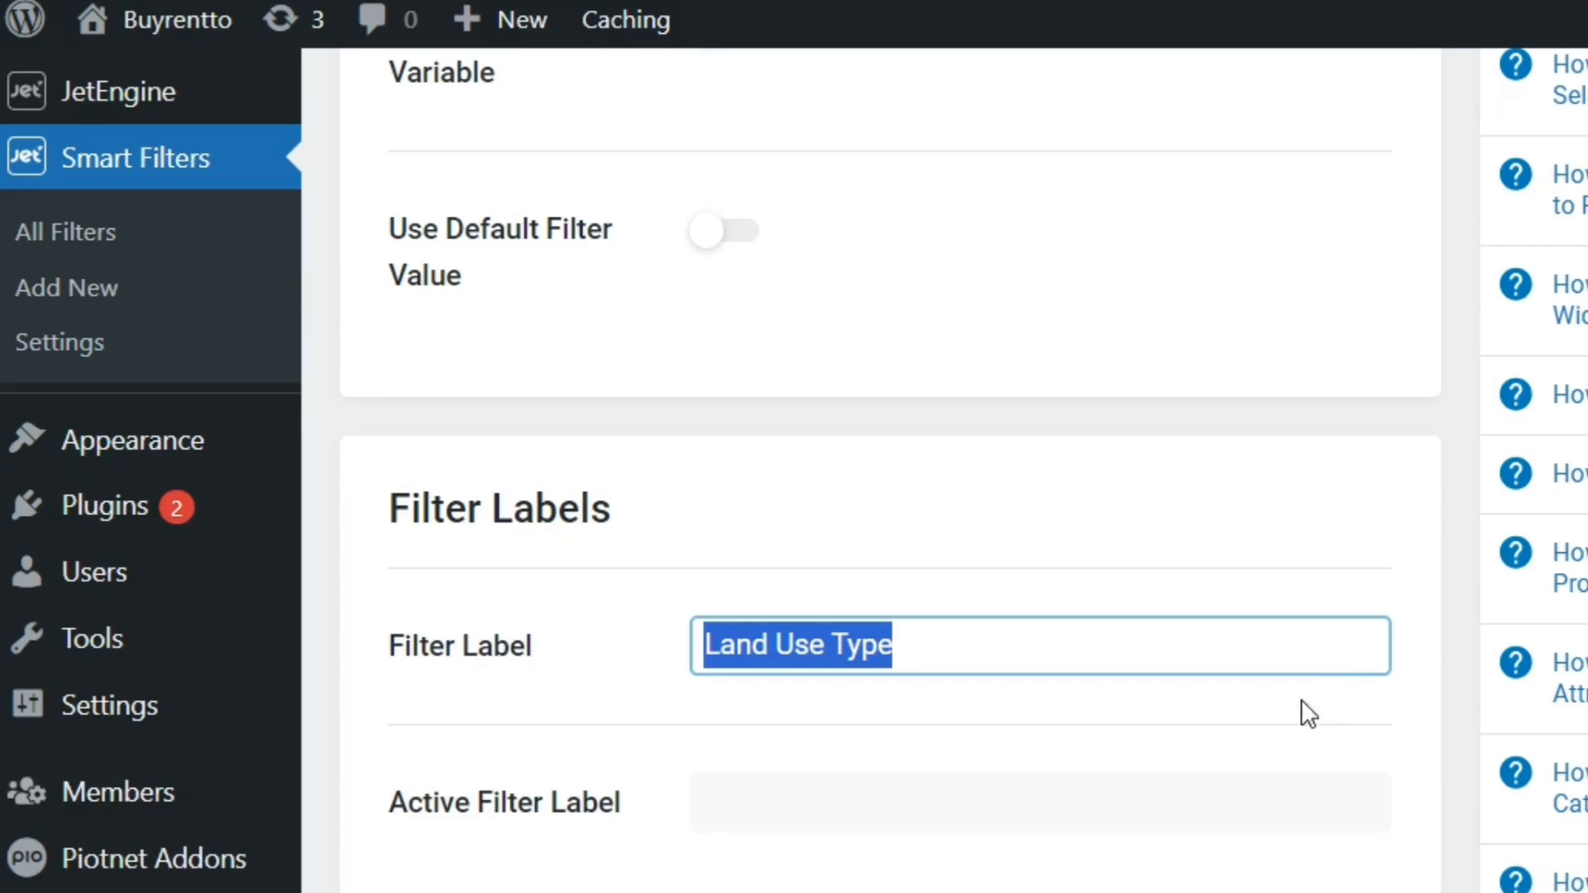
pyautogui.click(1271, 778)
pyautogui.hotkey('ctrl', 'v')
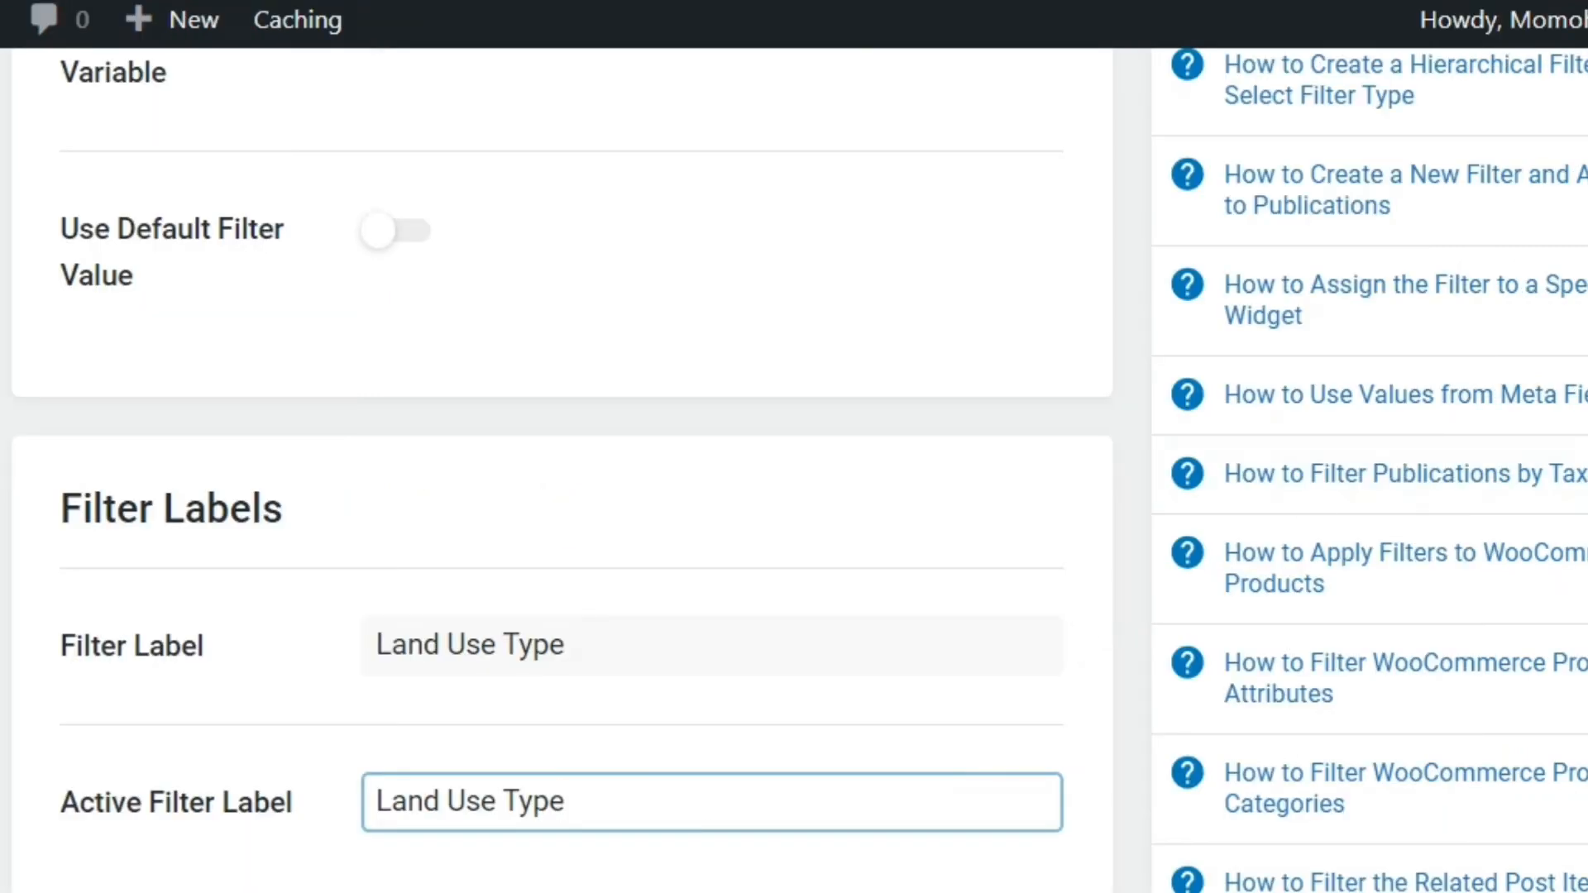
pyautogui.scroll(15, 1581, 211)
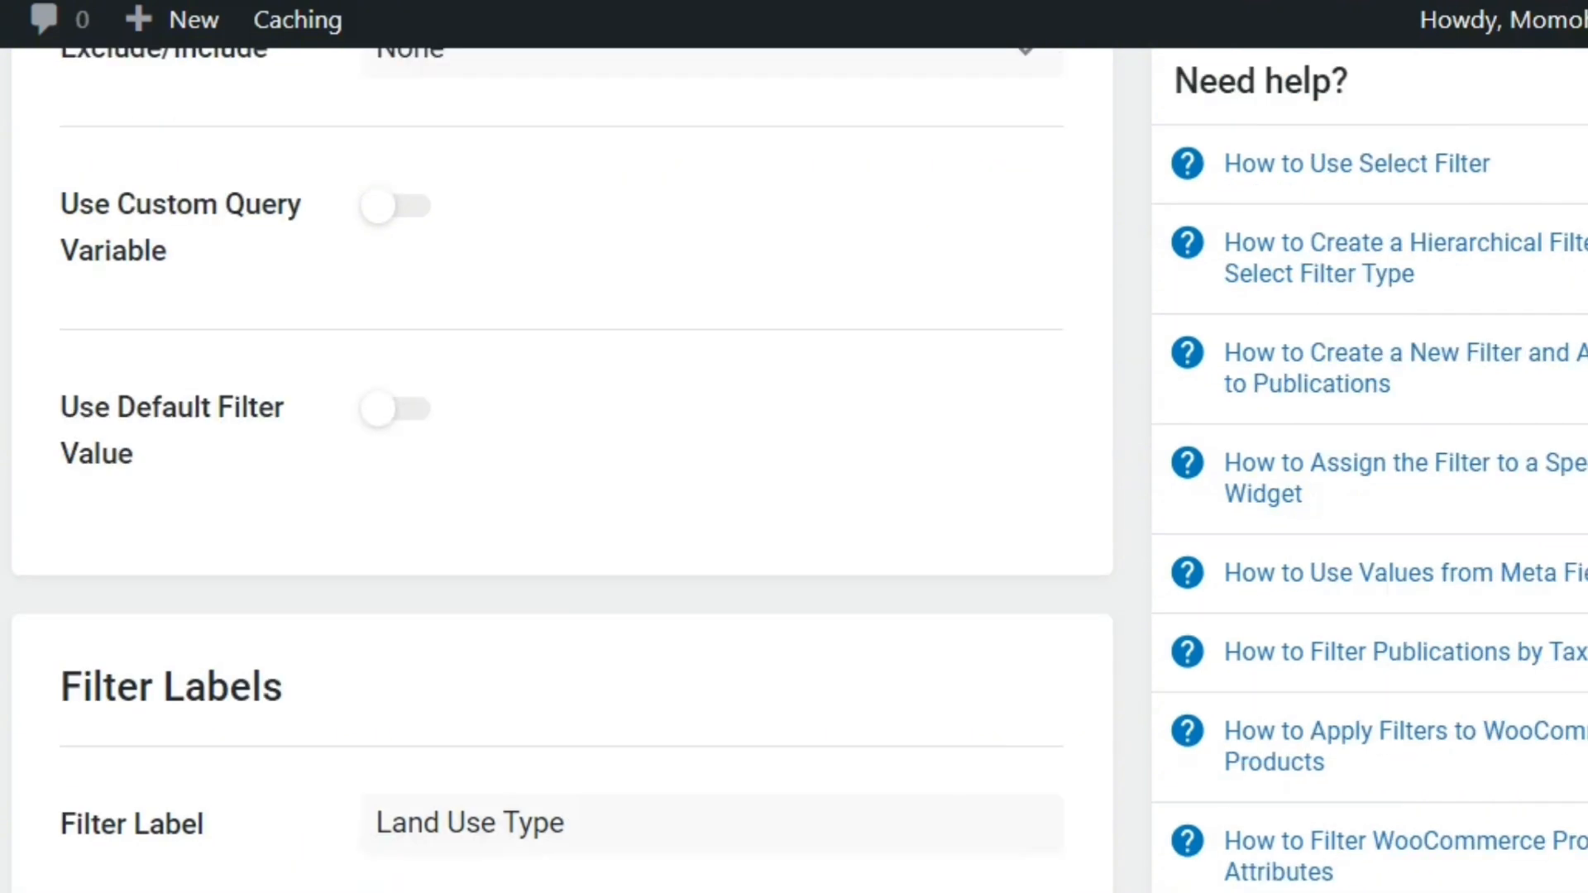
pyautogui.click(1577, 207)
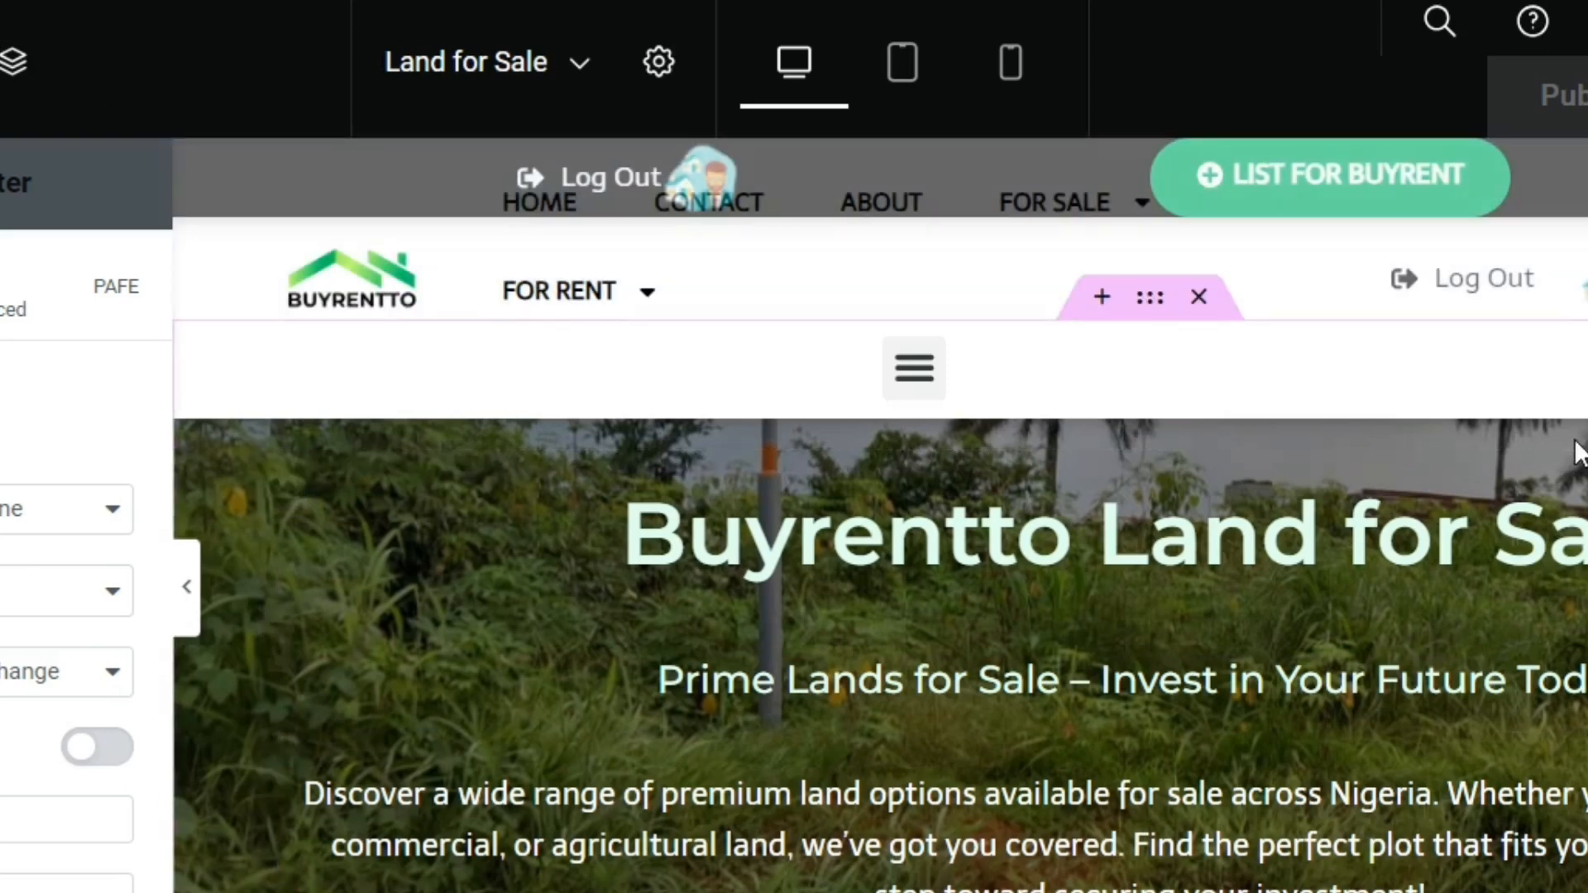
# Reduce the browser zoom by two levels for the Land for Sale page in the Elementor editor
pyautogui.click(1587, 0)
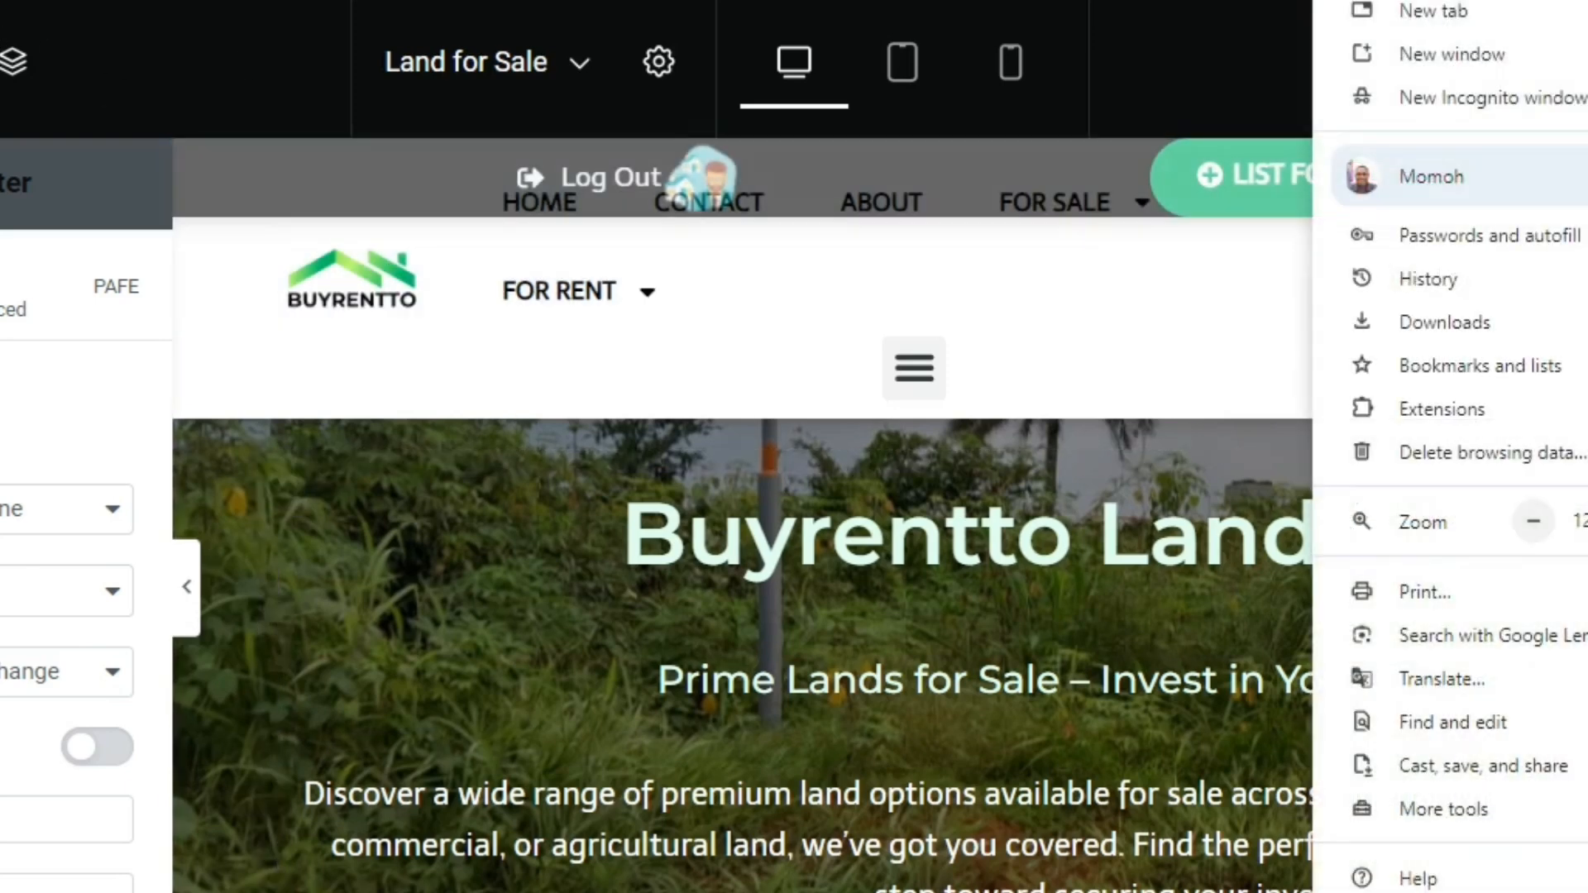
pyautogui.click(1539, 524)
pyautogui.click(1536, 523)
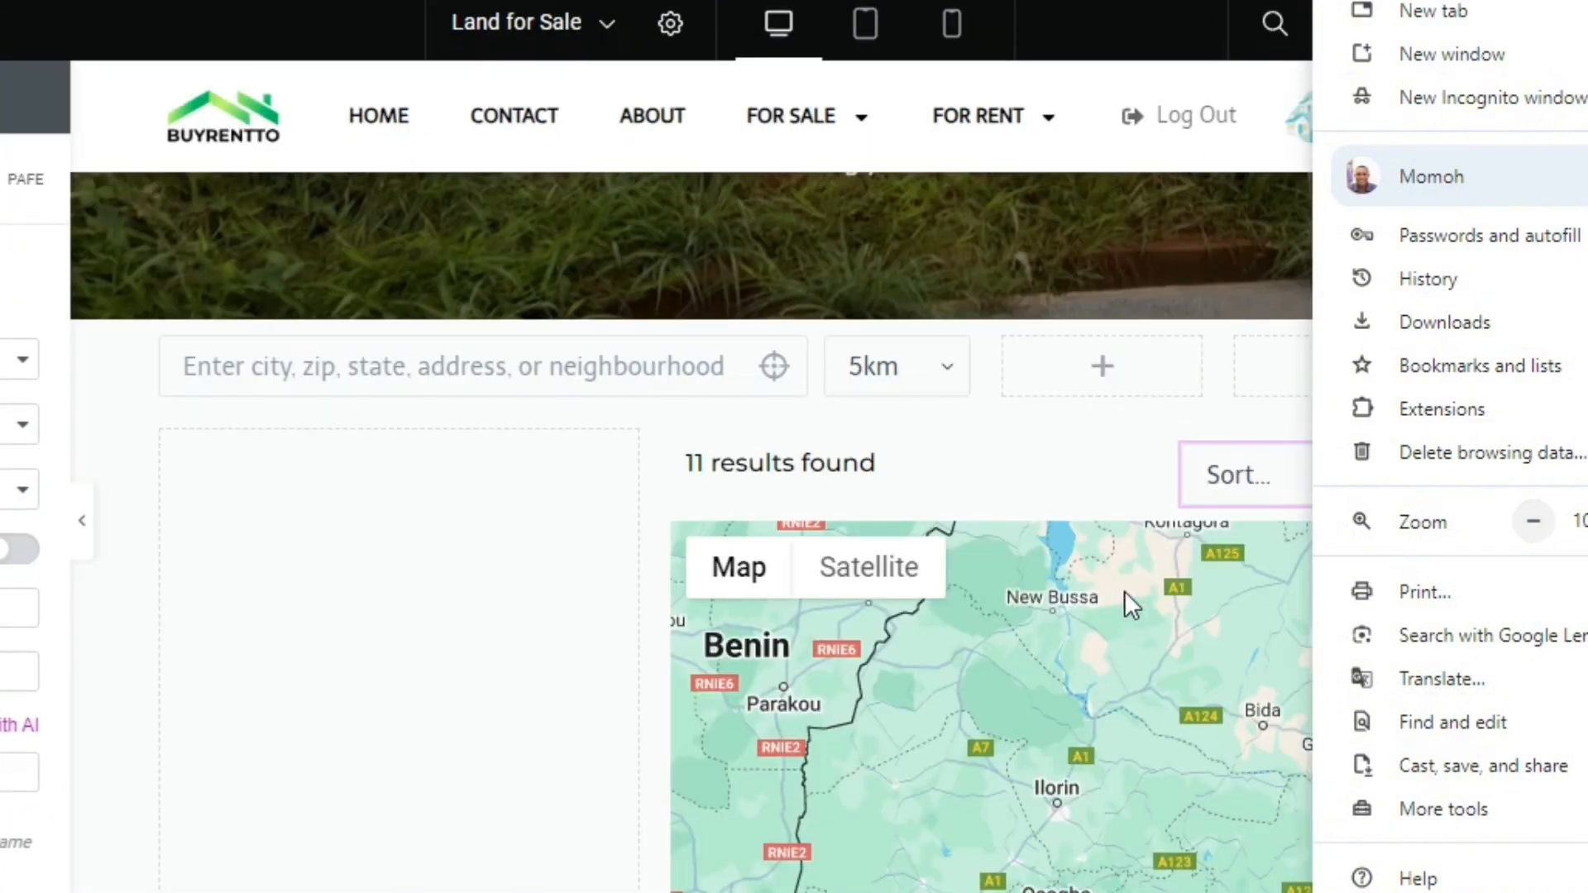
pyautogui.click(1132, 483)
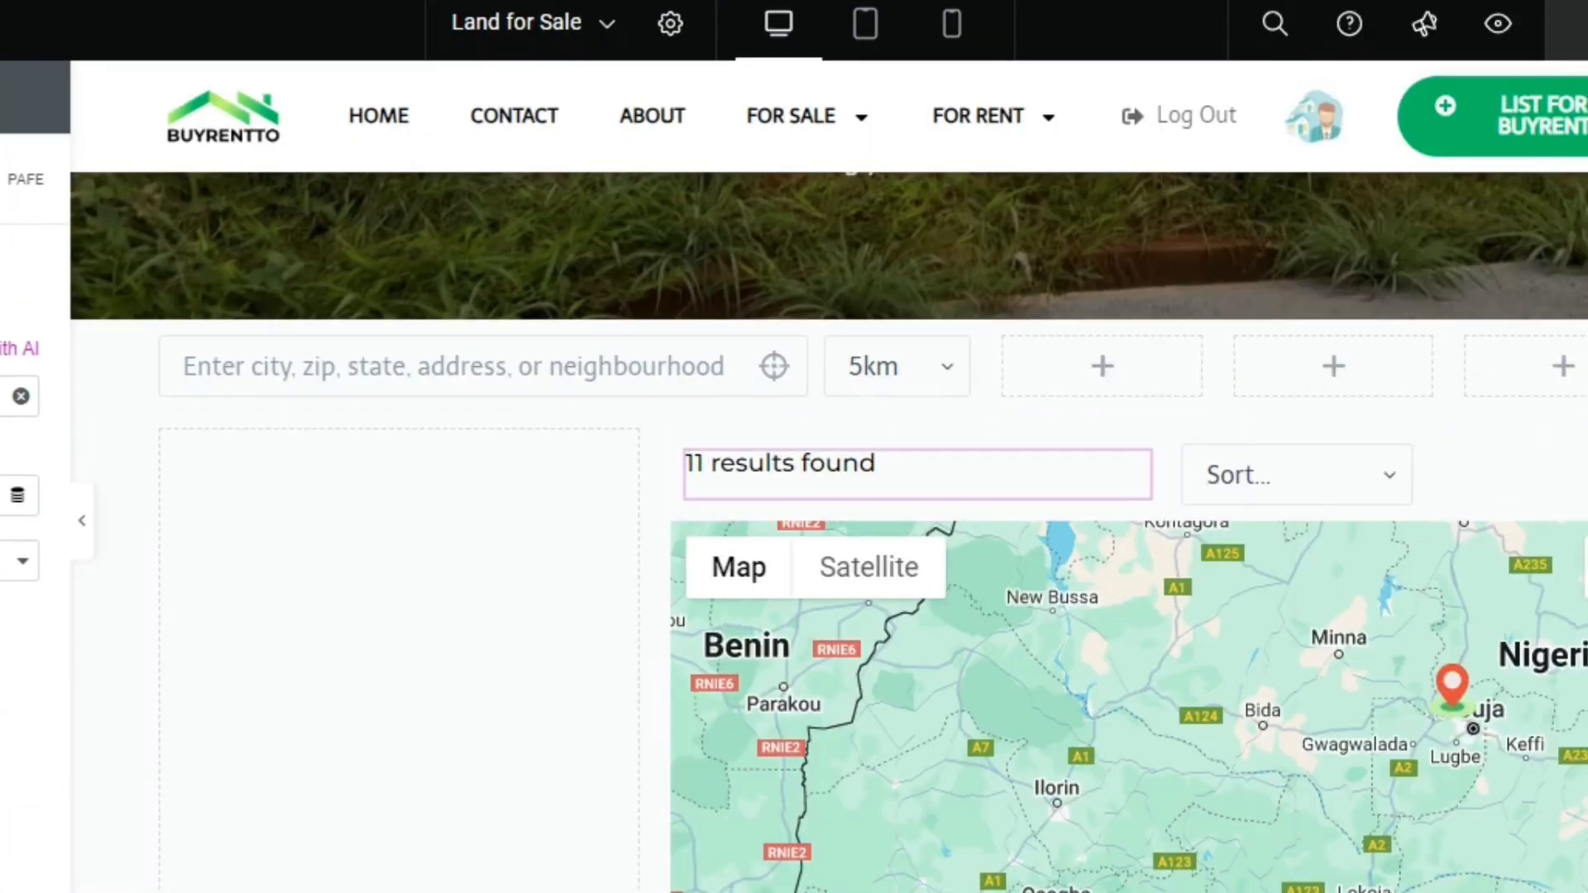
# Reload the Elementor editor of the Land for Sale page so the newly created filters can be used
pyautogui.scroll(-4, 1133, 484)
pyautogui.scroll(-5, 1424, 450)
pyautogui.scroll(10, 1424, 451)
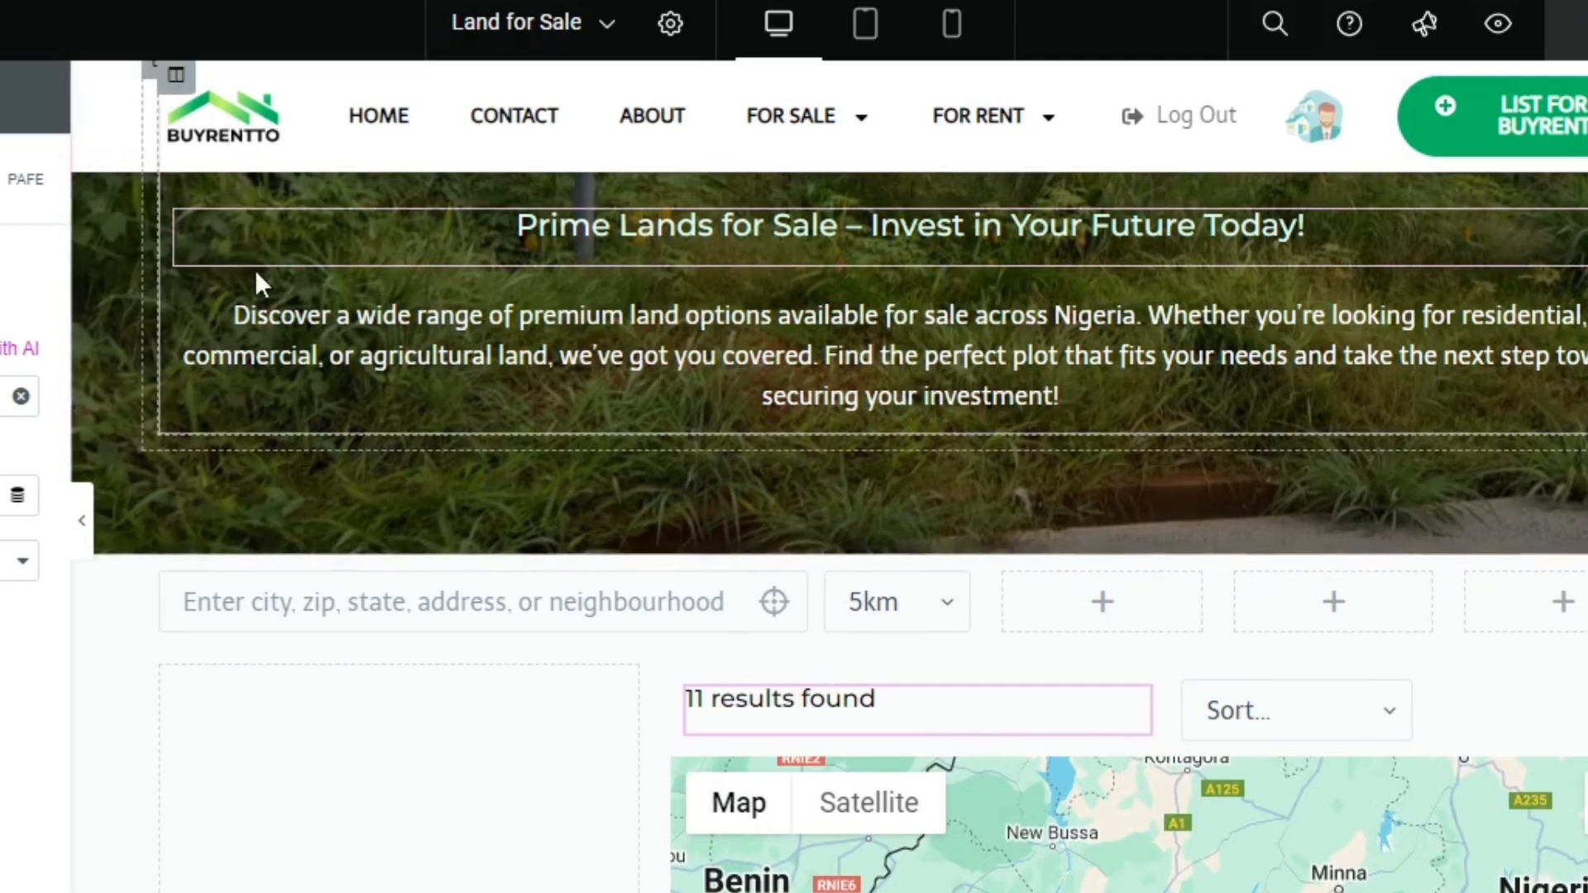
pyautogui.press('F5')
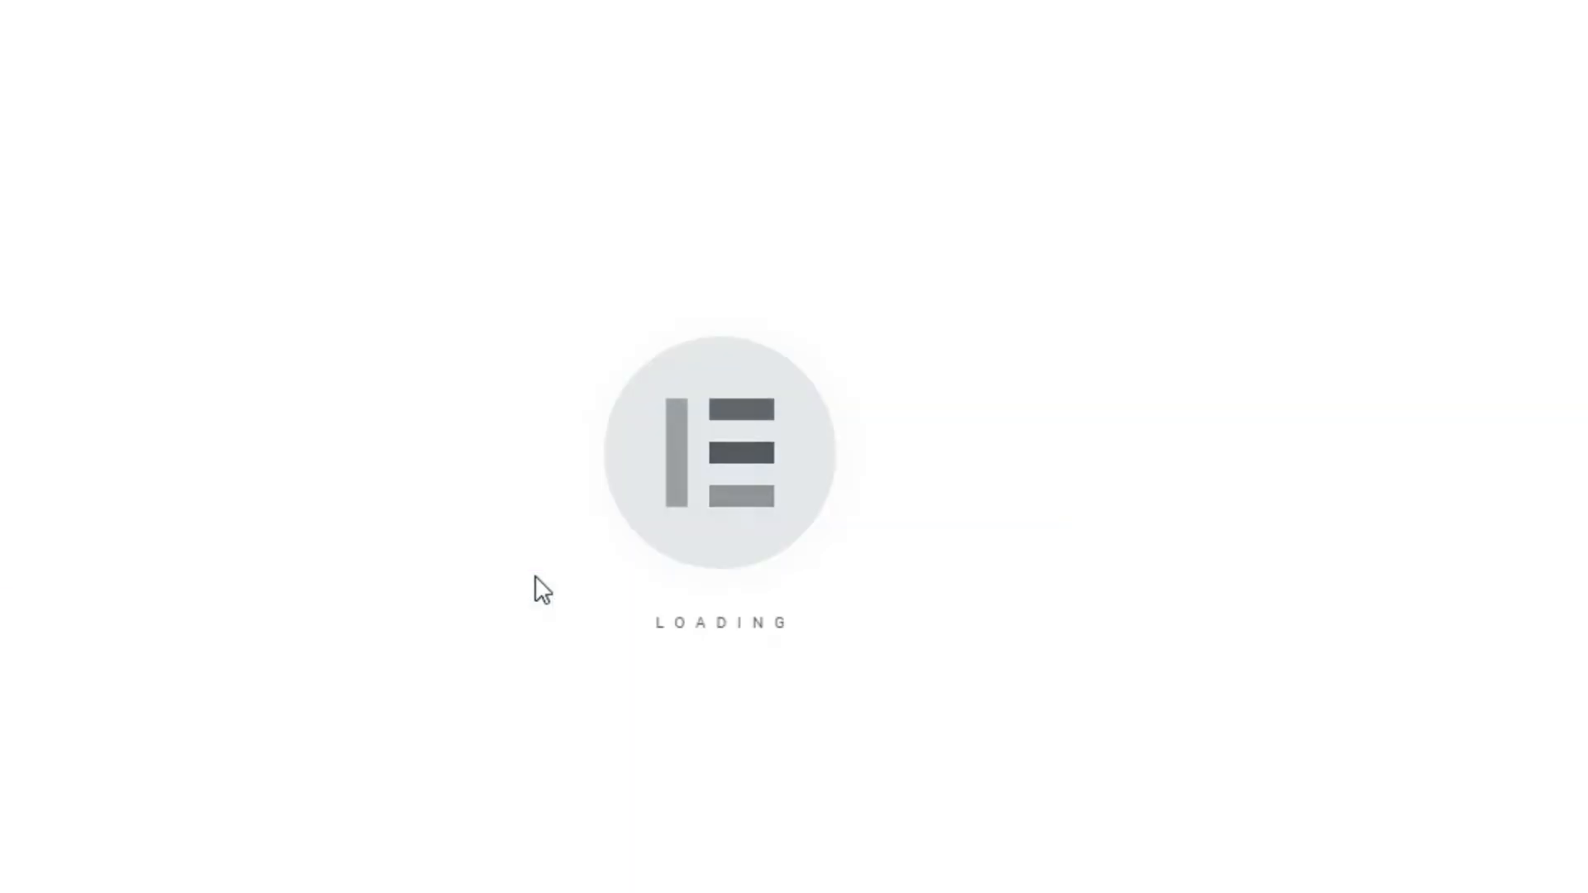
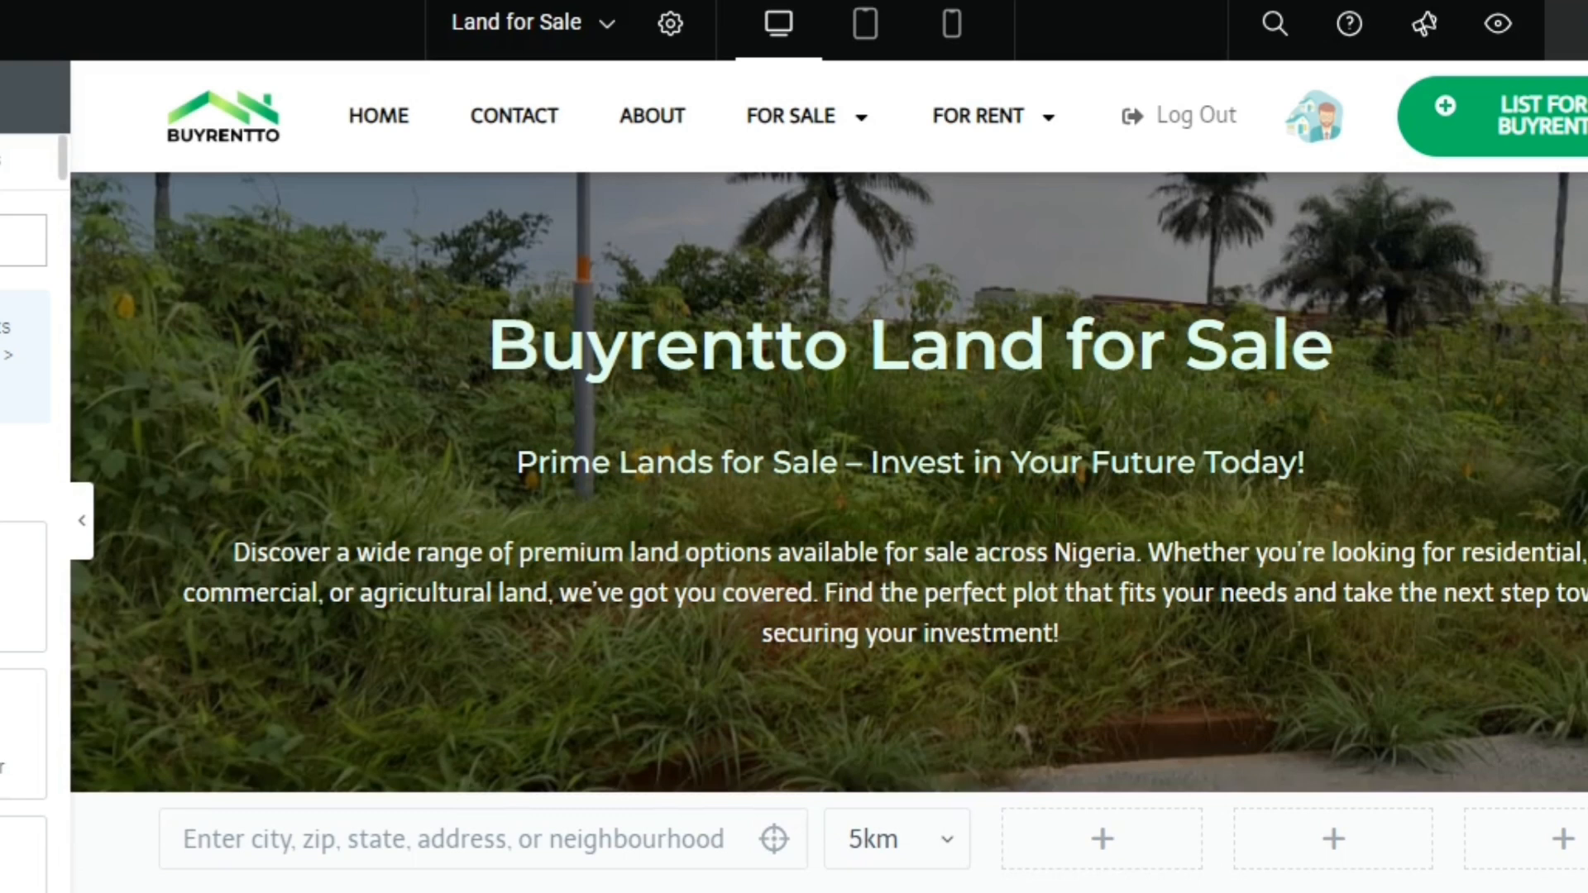
# Place a Select Filter widget beside the distance filter, using Property Location State Select Filter with JetEngine as its provider
pyautogui.write('sho')
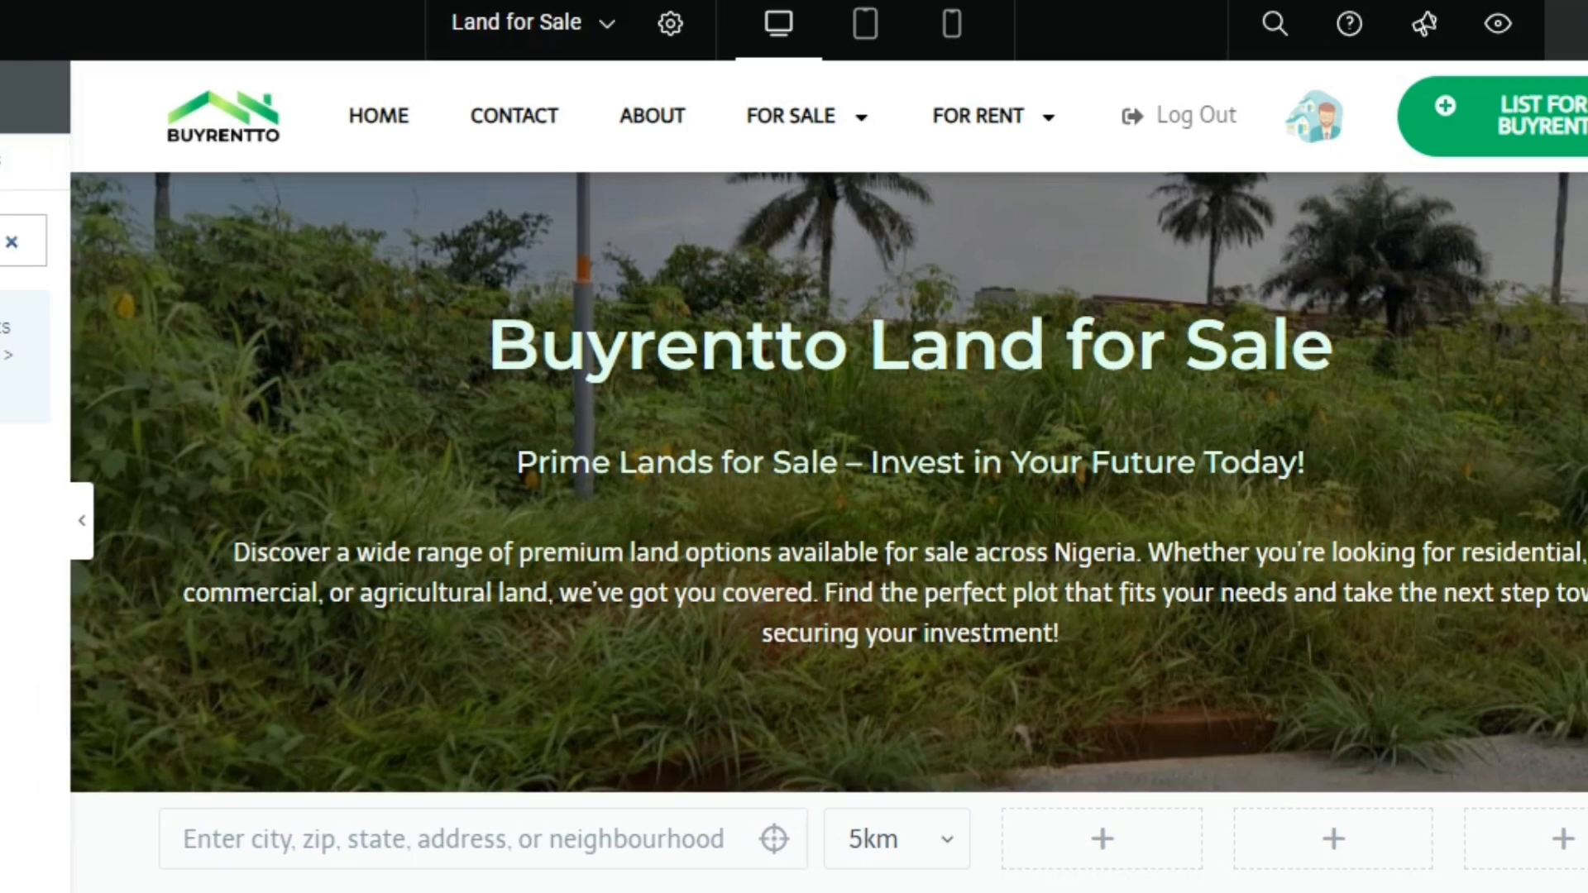
pyautogui.moveTo(25, 356); pyautogui.dragTo(1138, 839)
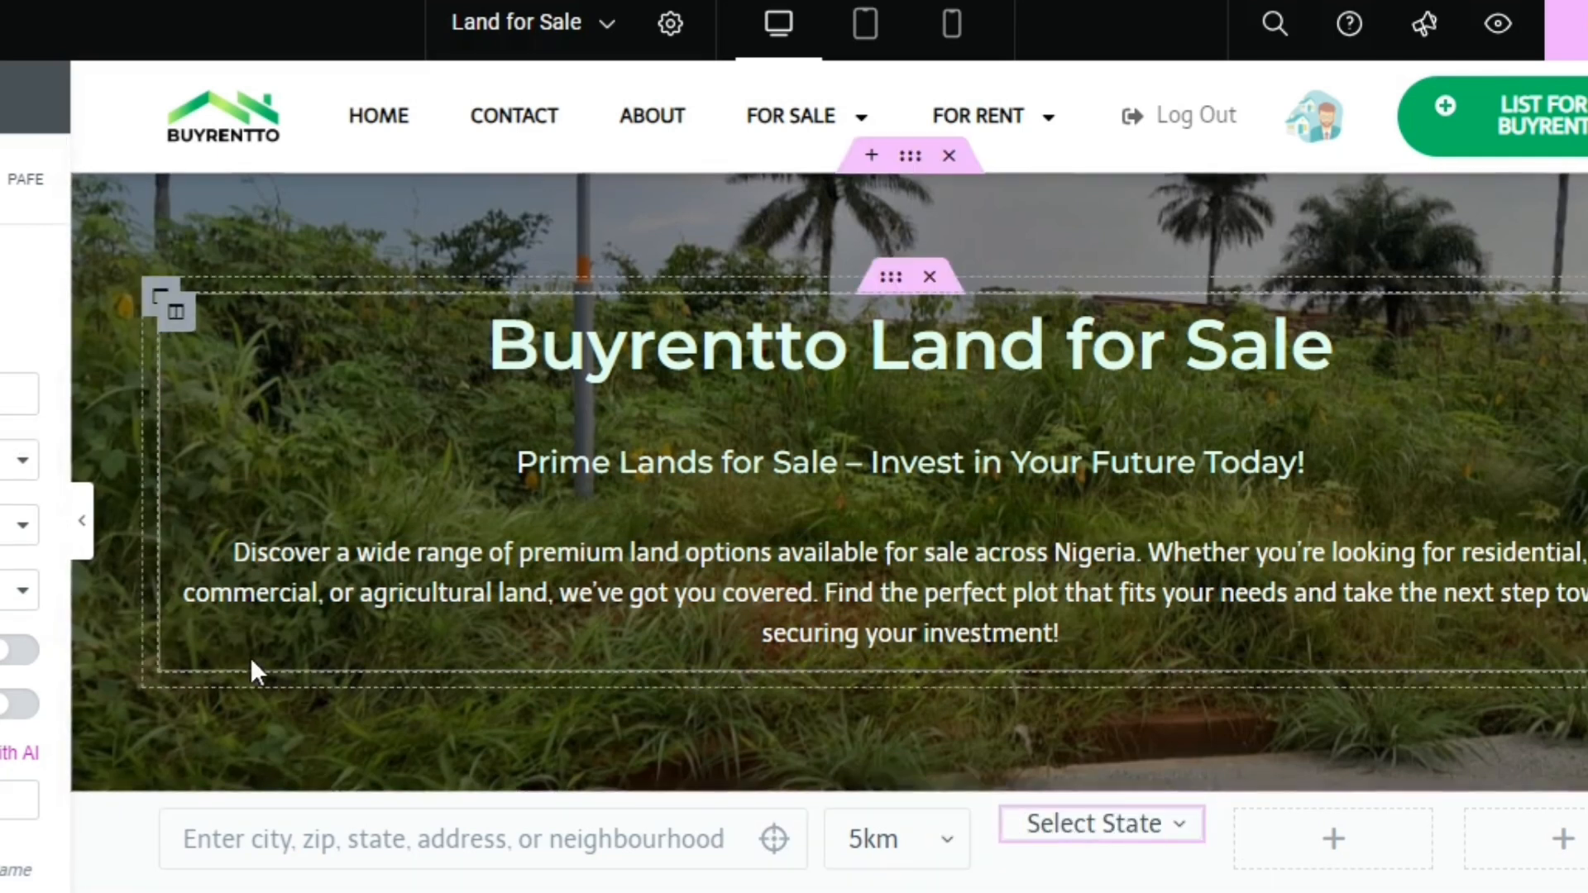
pyautogui.click(276, 464)
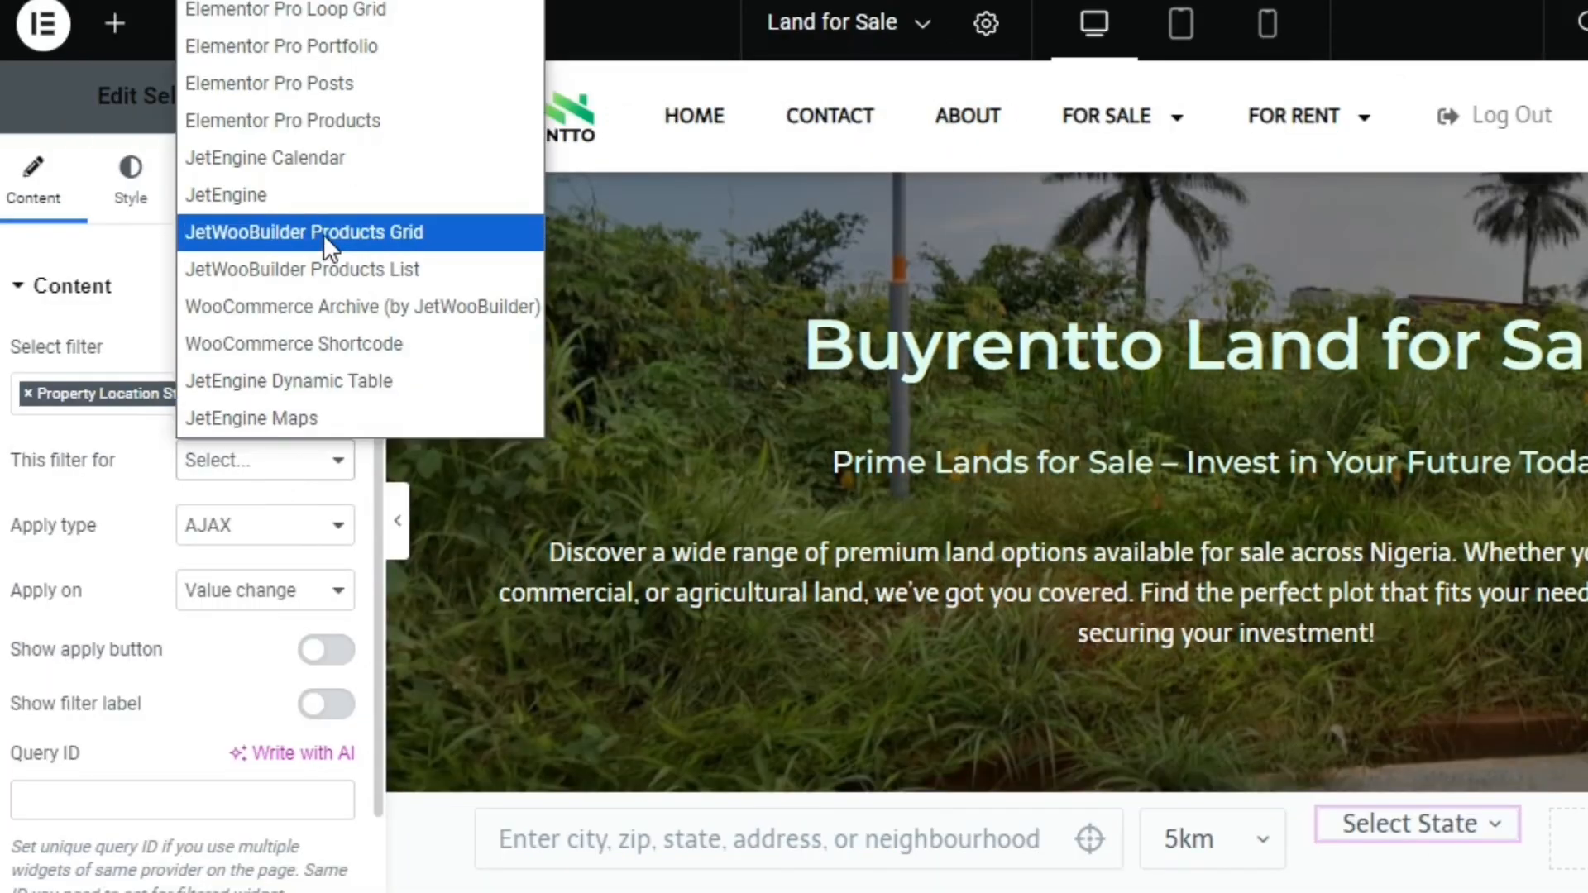
pyautogui.click(328, 205)
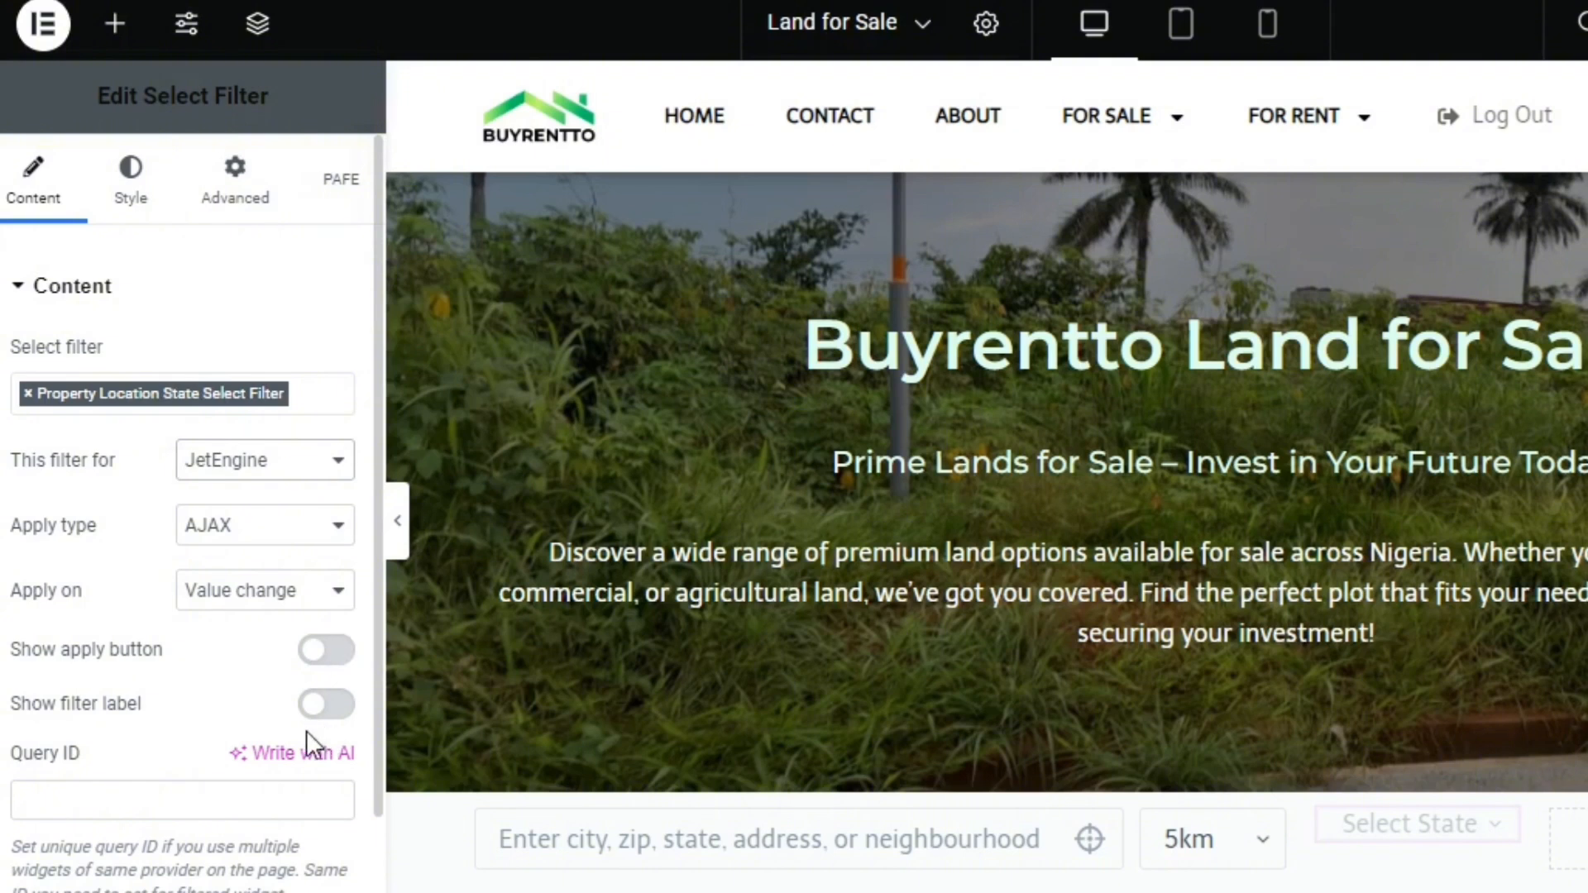
# Set the state select filter's Query ID to land-for-sale and select that text for copying
pyautogui.click(266, 797)
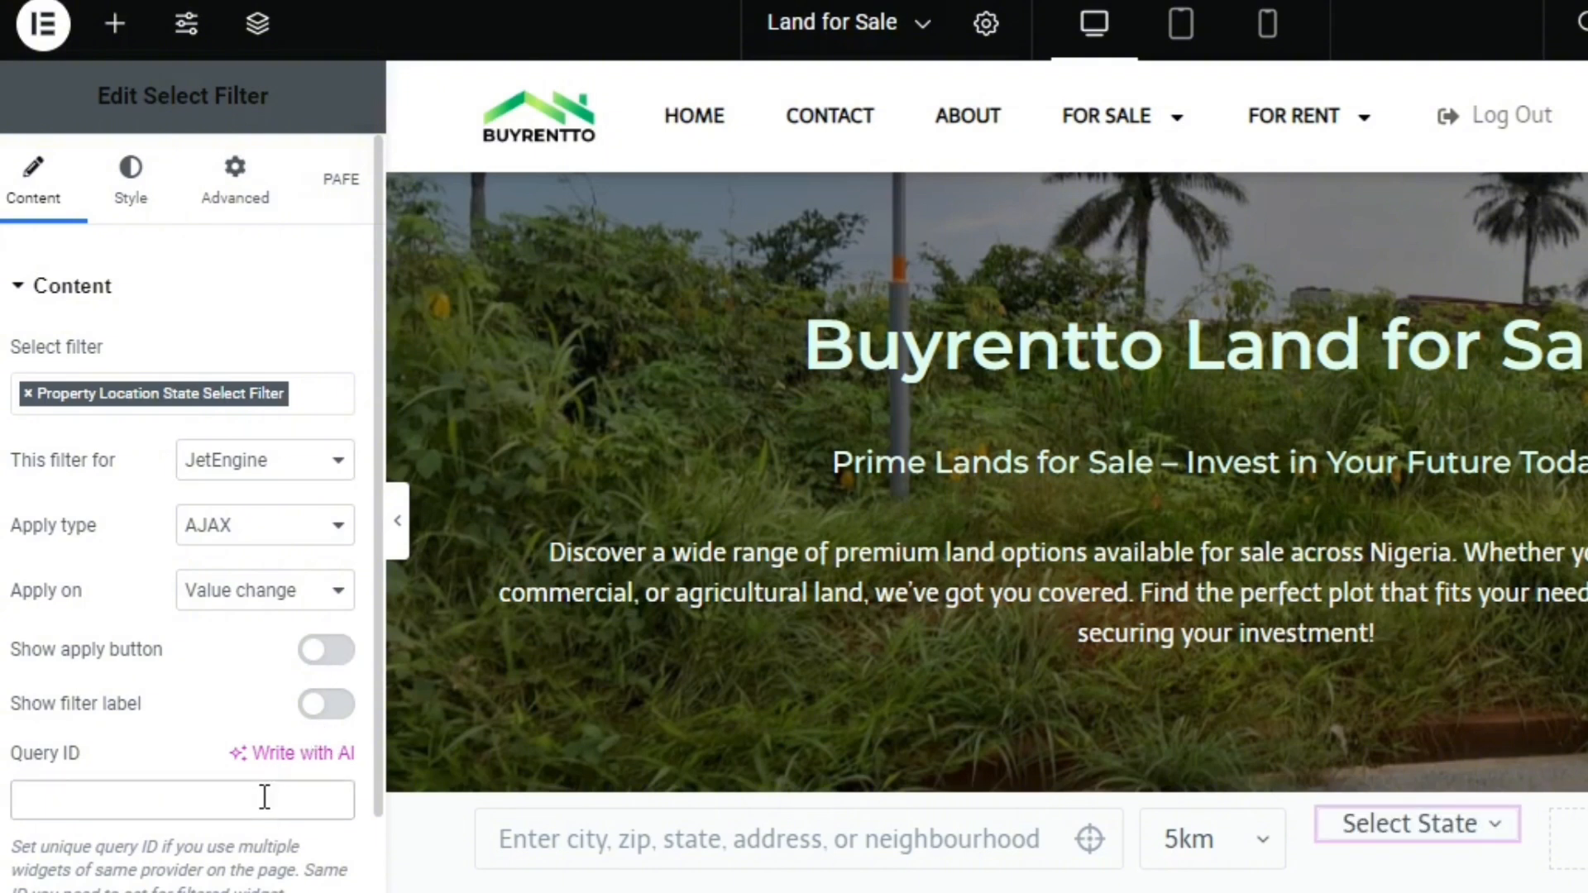
pyautogui.write('land-for-sale')
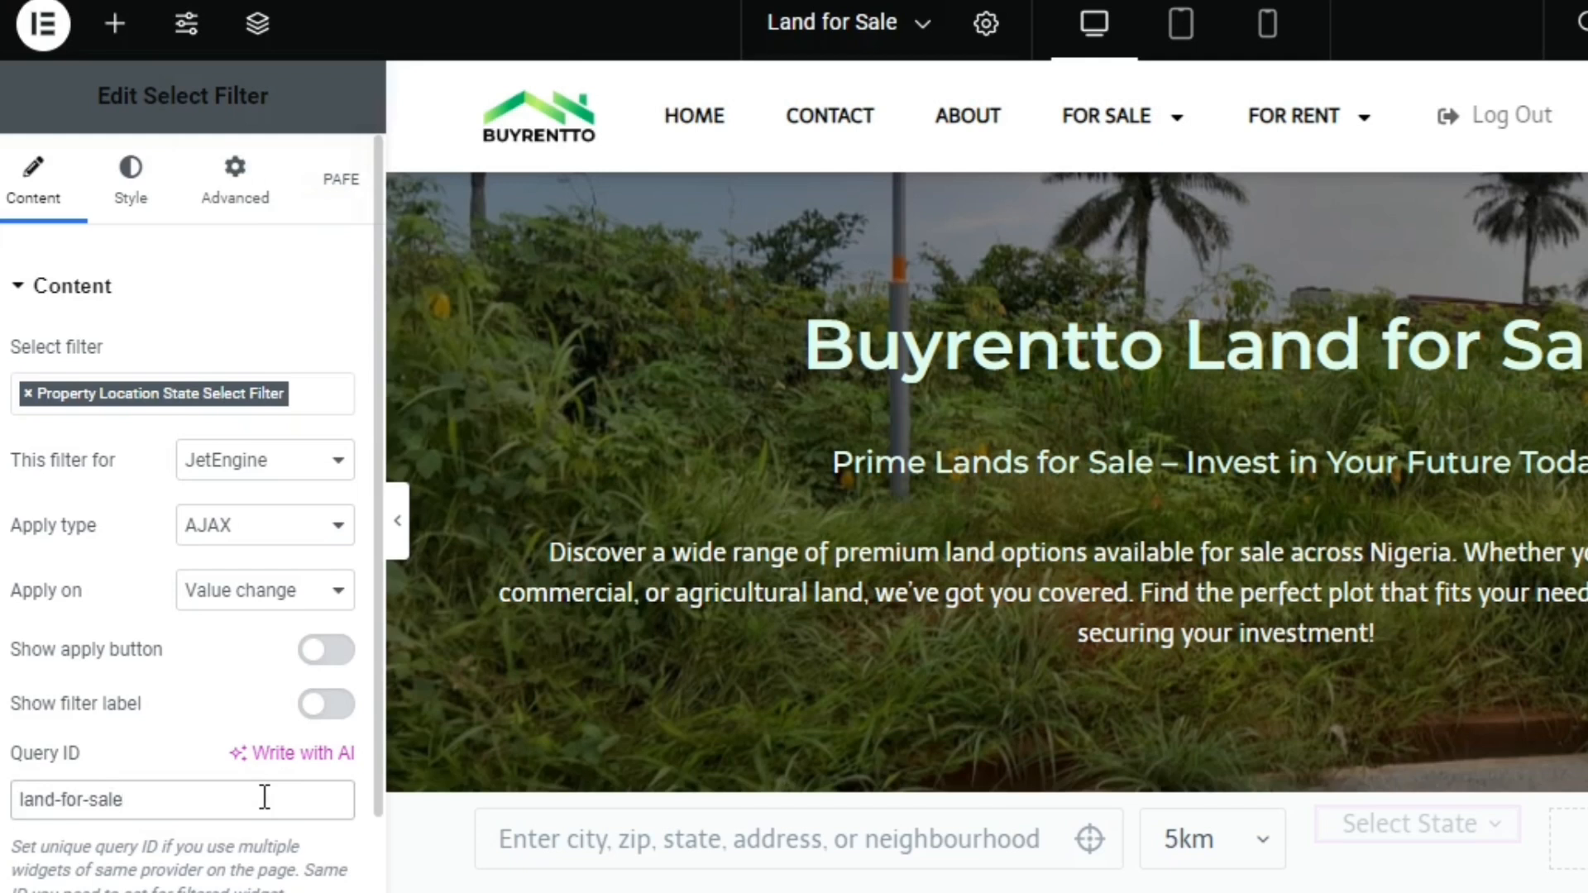
pyautogui.hotkey('ctrl', 'a')
pyautogui.hotkey('ctrl', 'c')
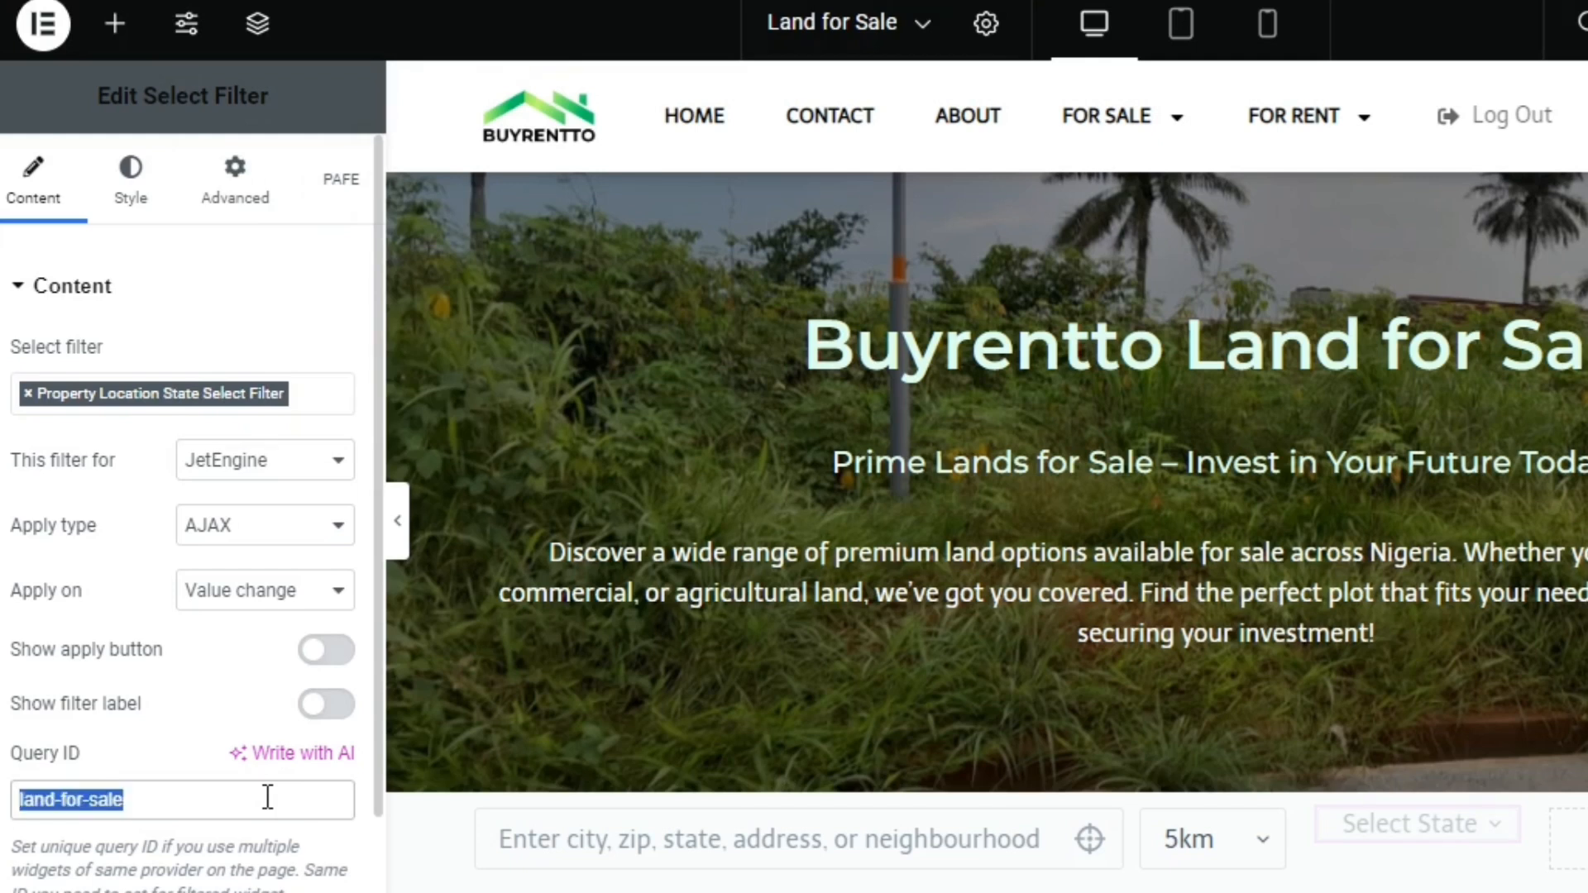
# Enable additional providers for the state filter and add JetEngine Maps with the additional Query ID land-for-sale
pyautogui.click(373, 861)
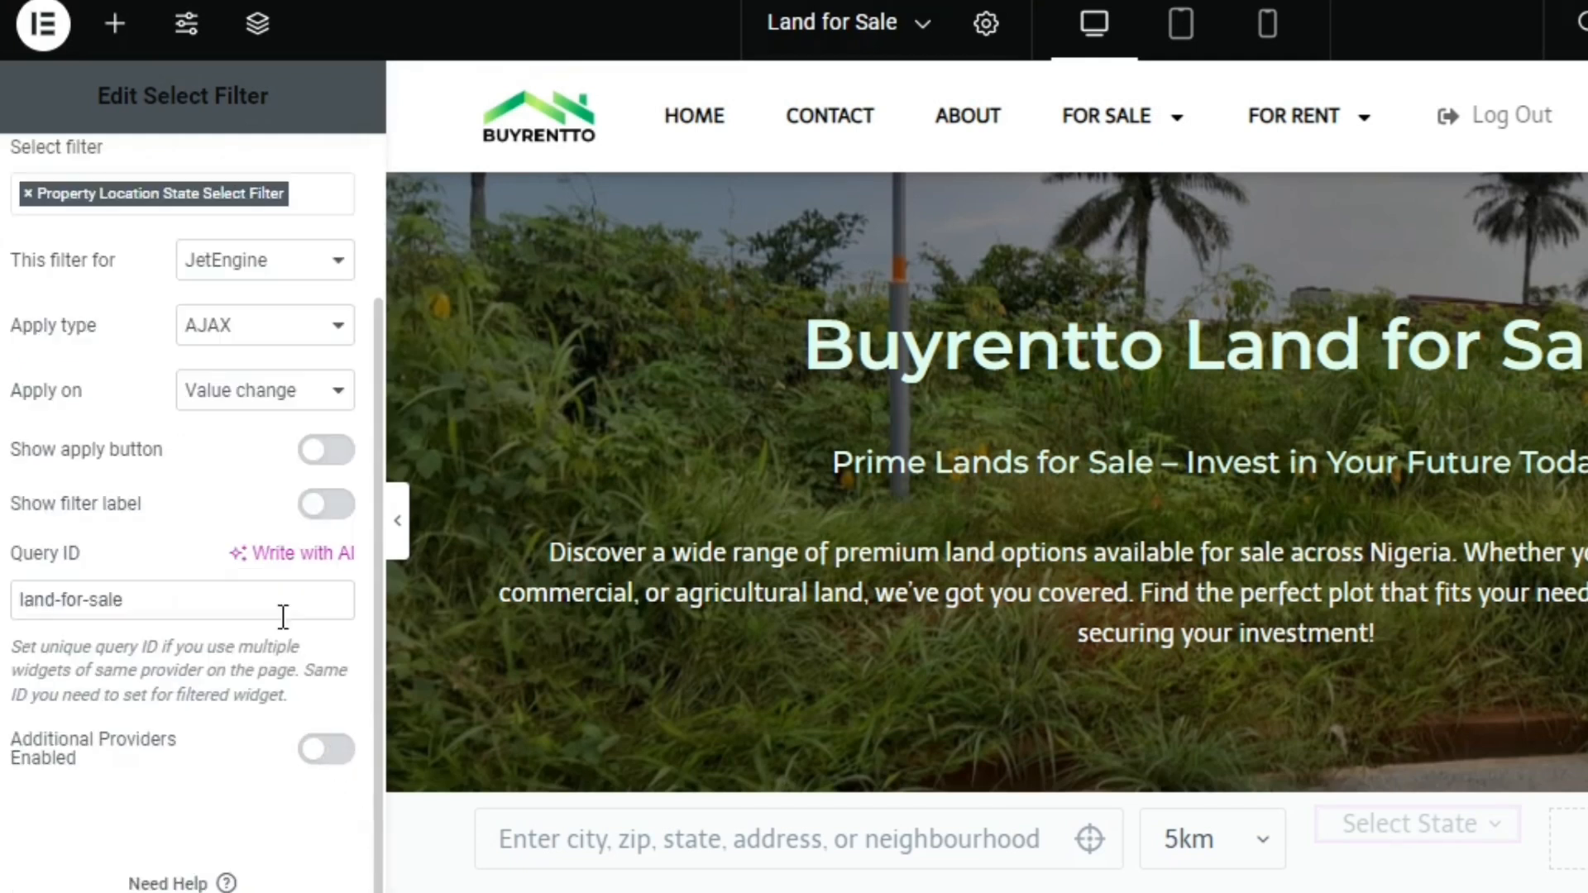
pyautogui.click(314, 751)
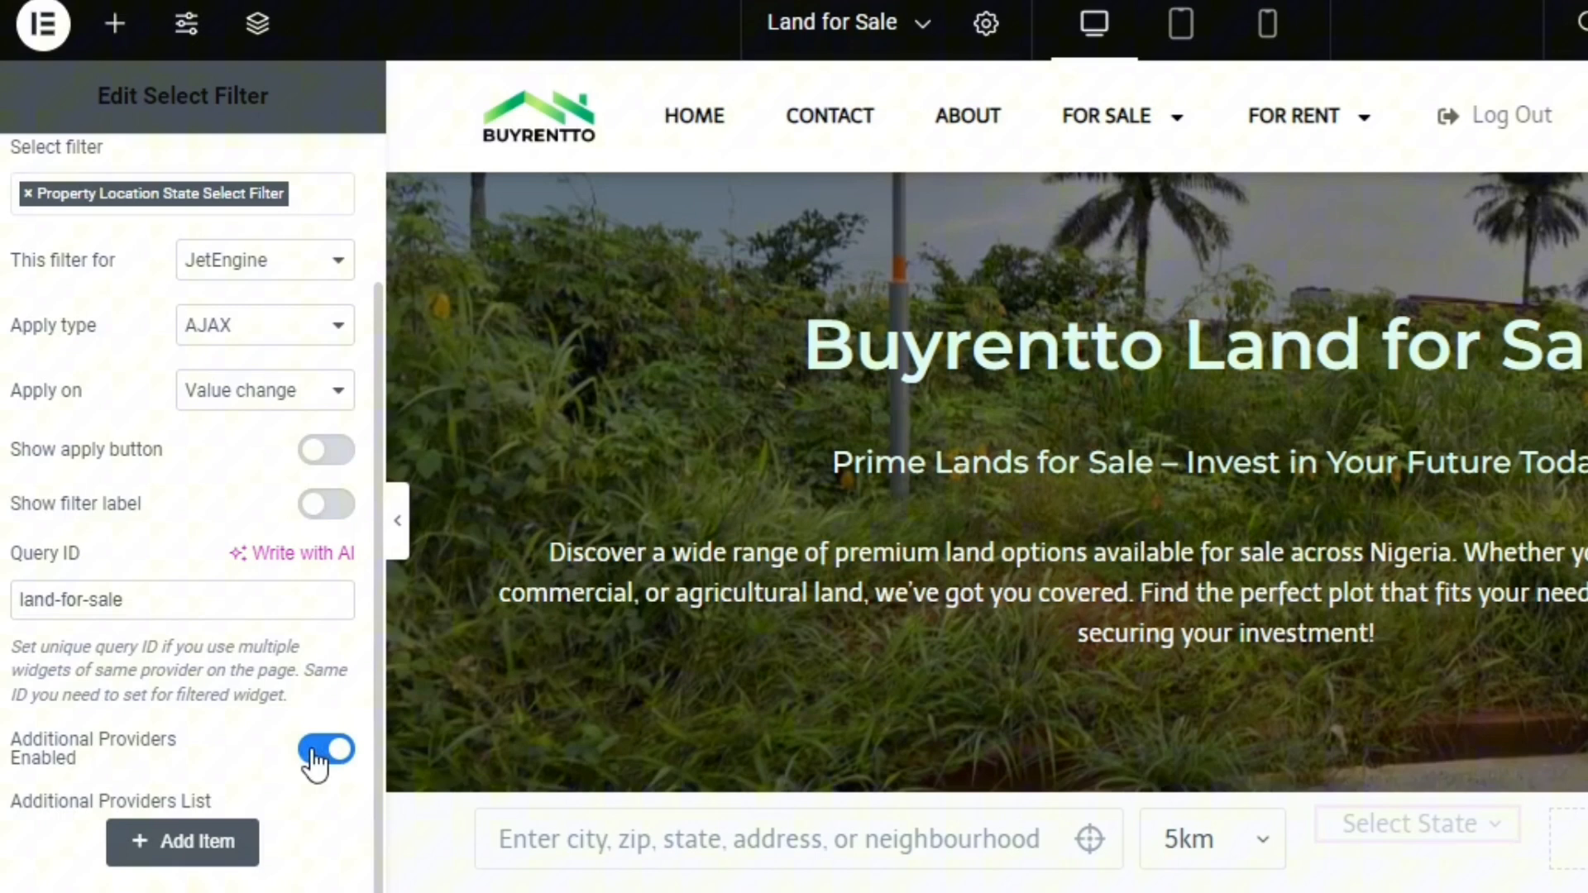
pyautogui.click(251, 844)
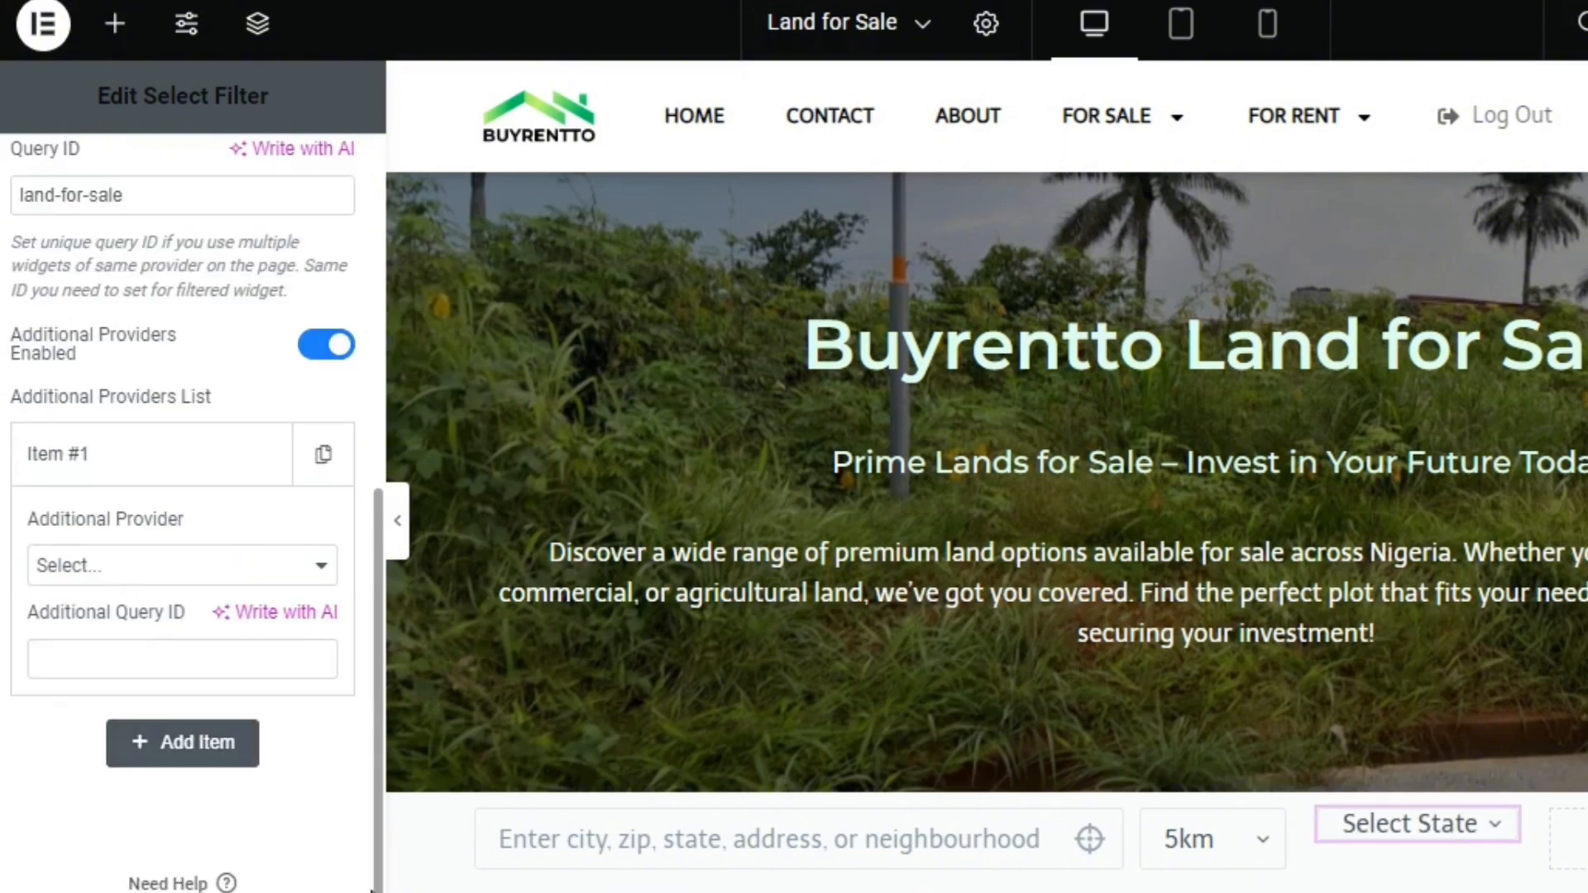
pyautogui.click(154, 572)
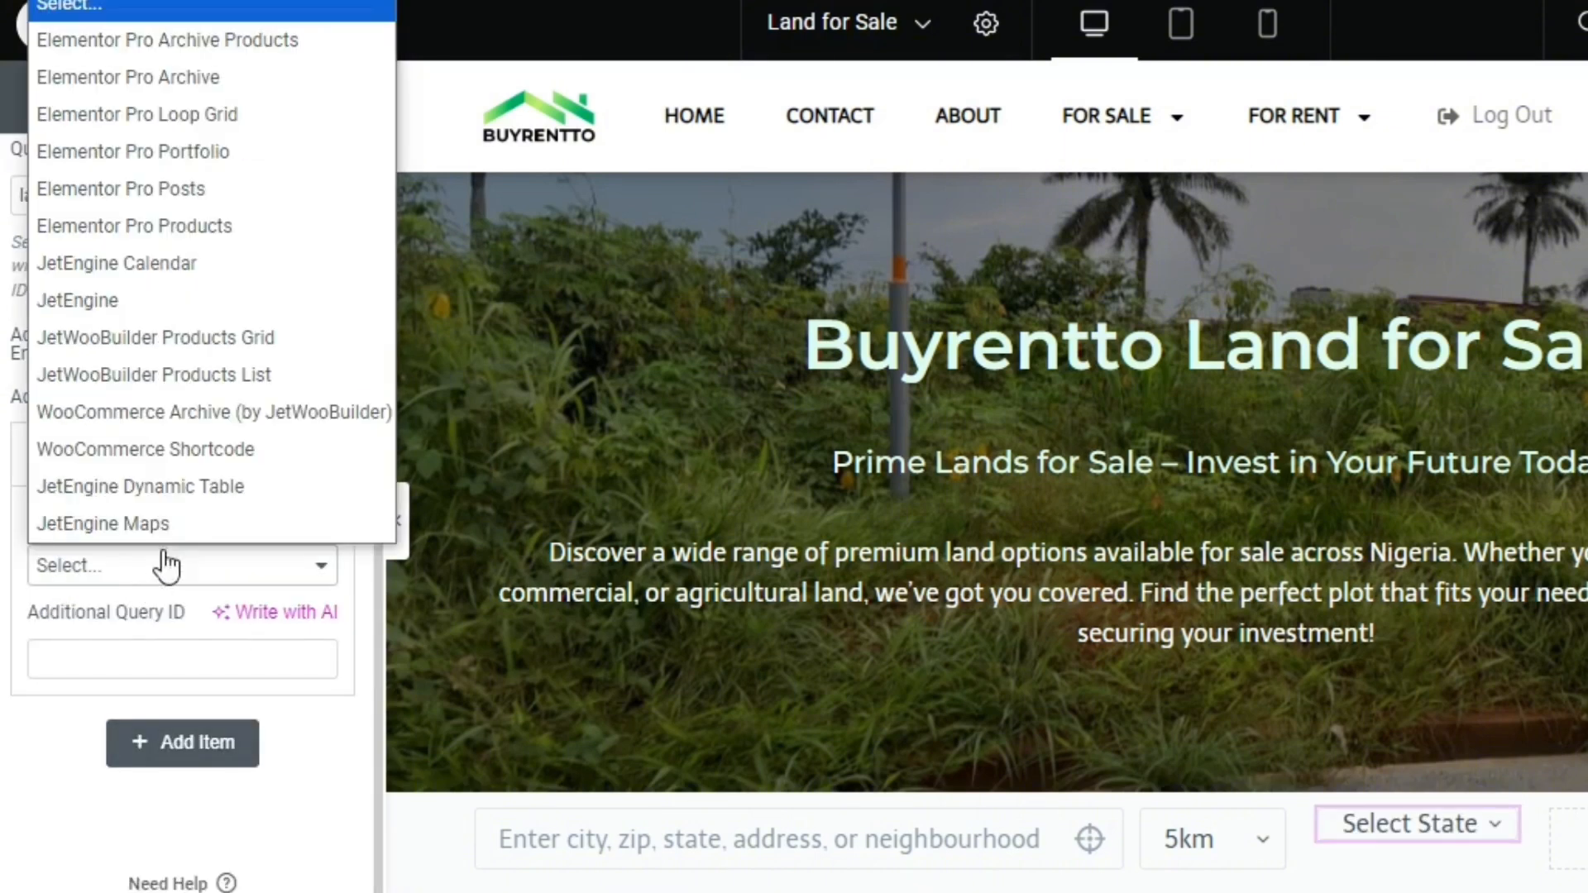
pyautogui.click(195, 523)
pyautogui.click(162, 647)
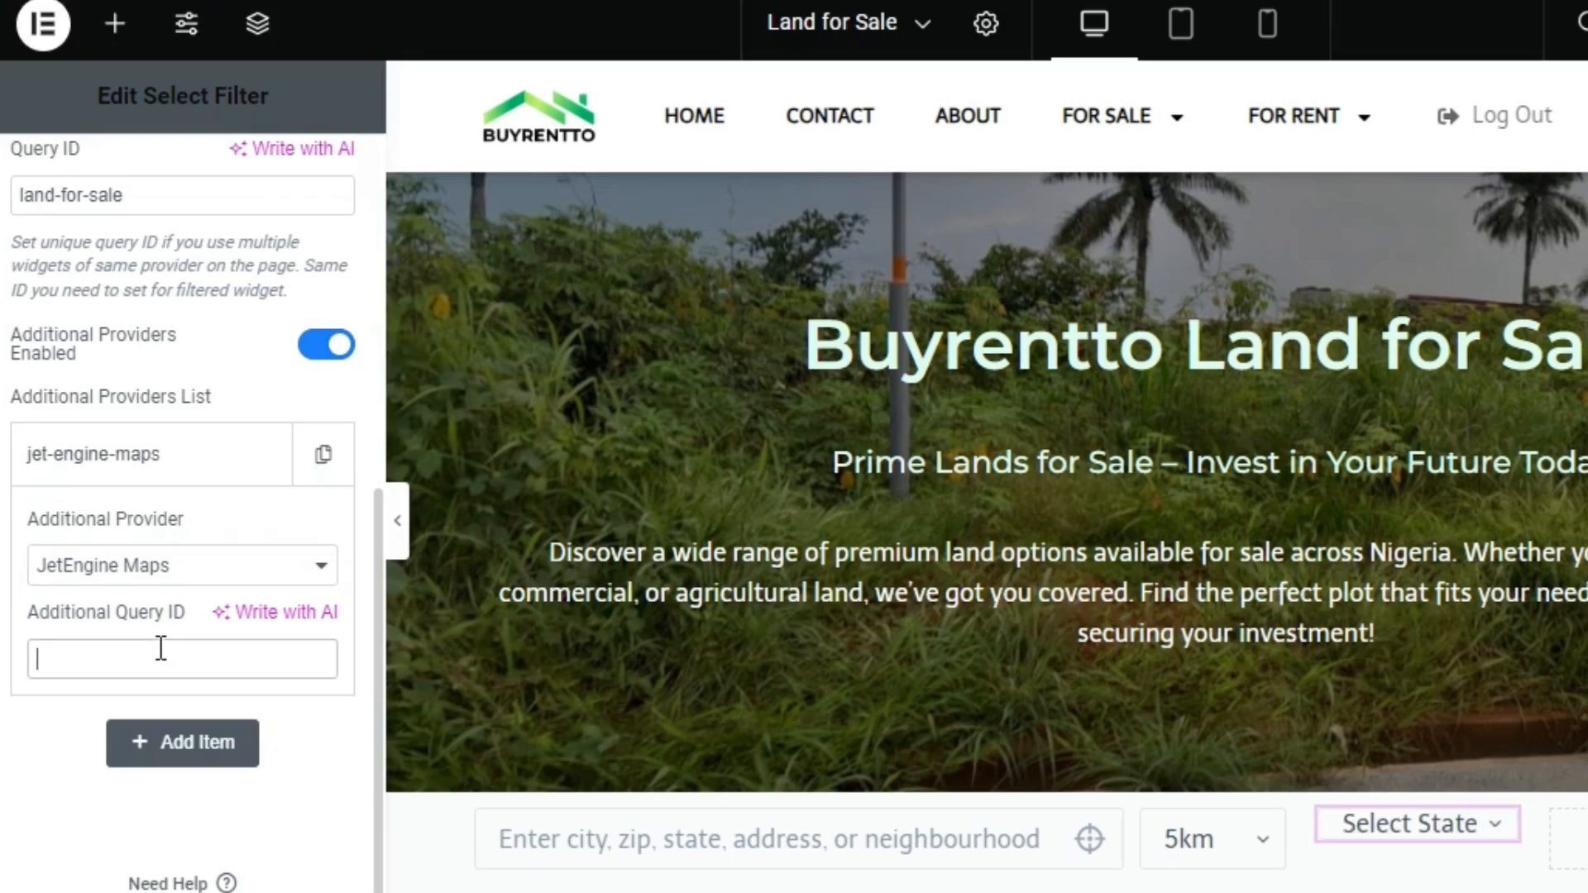
pyautogui.hotkey('ctrl', 'v')
pyautogui.click(370, 311)
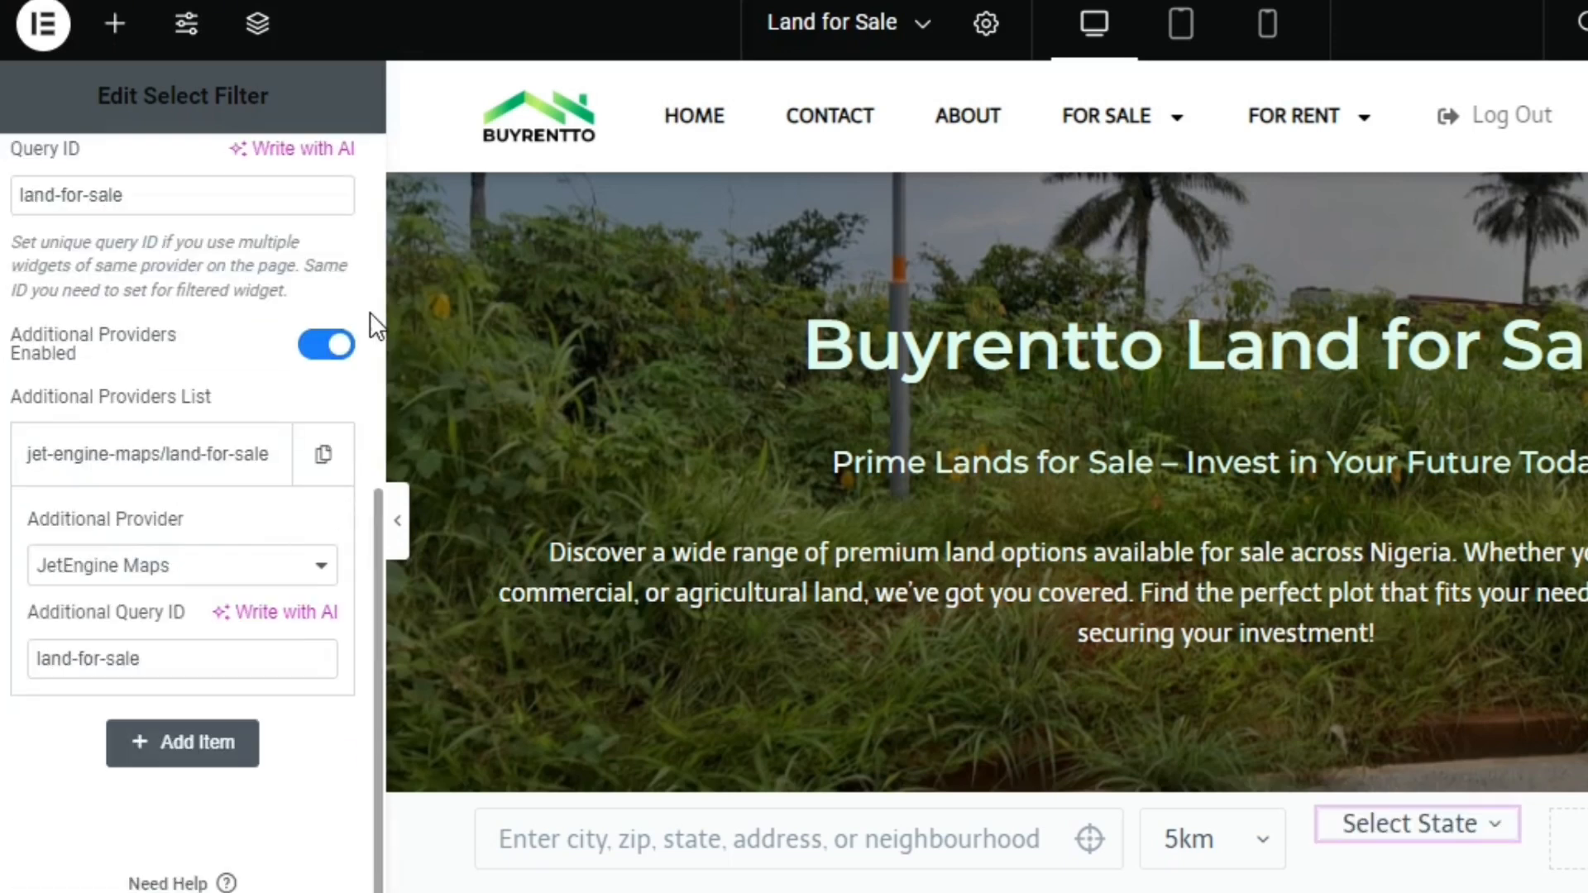
# Paste the copied ID land-for-sale as the state select filter's CSS ID
pyautogui.scroll(5, 370, 293)
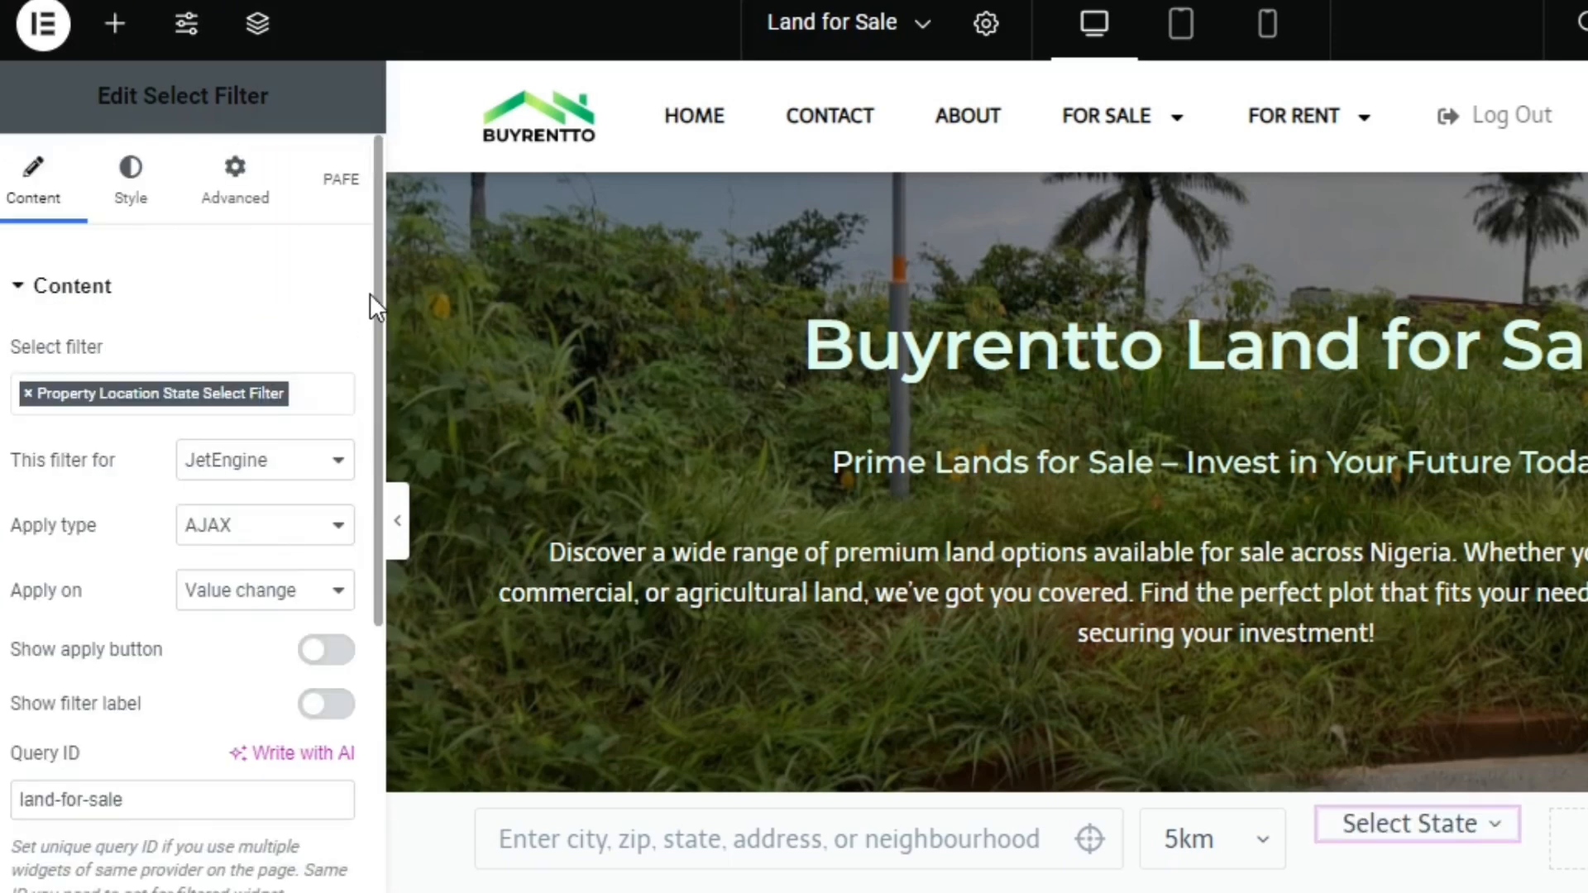
pyautogui.click(233, 214)
pyautogui.click(257, 837)
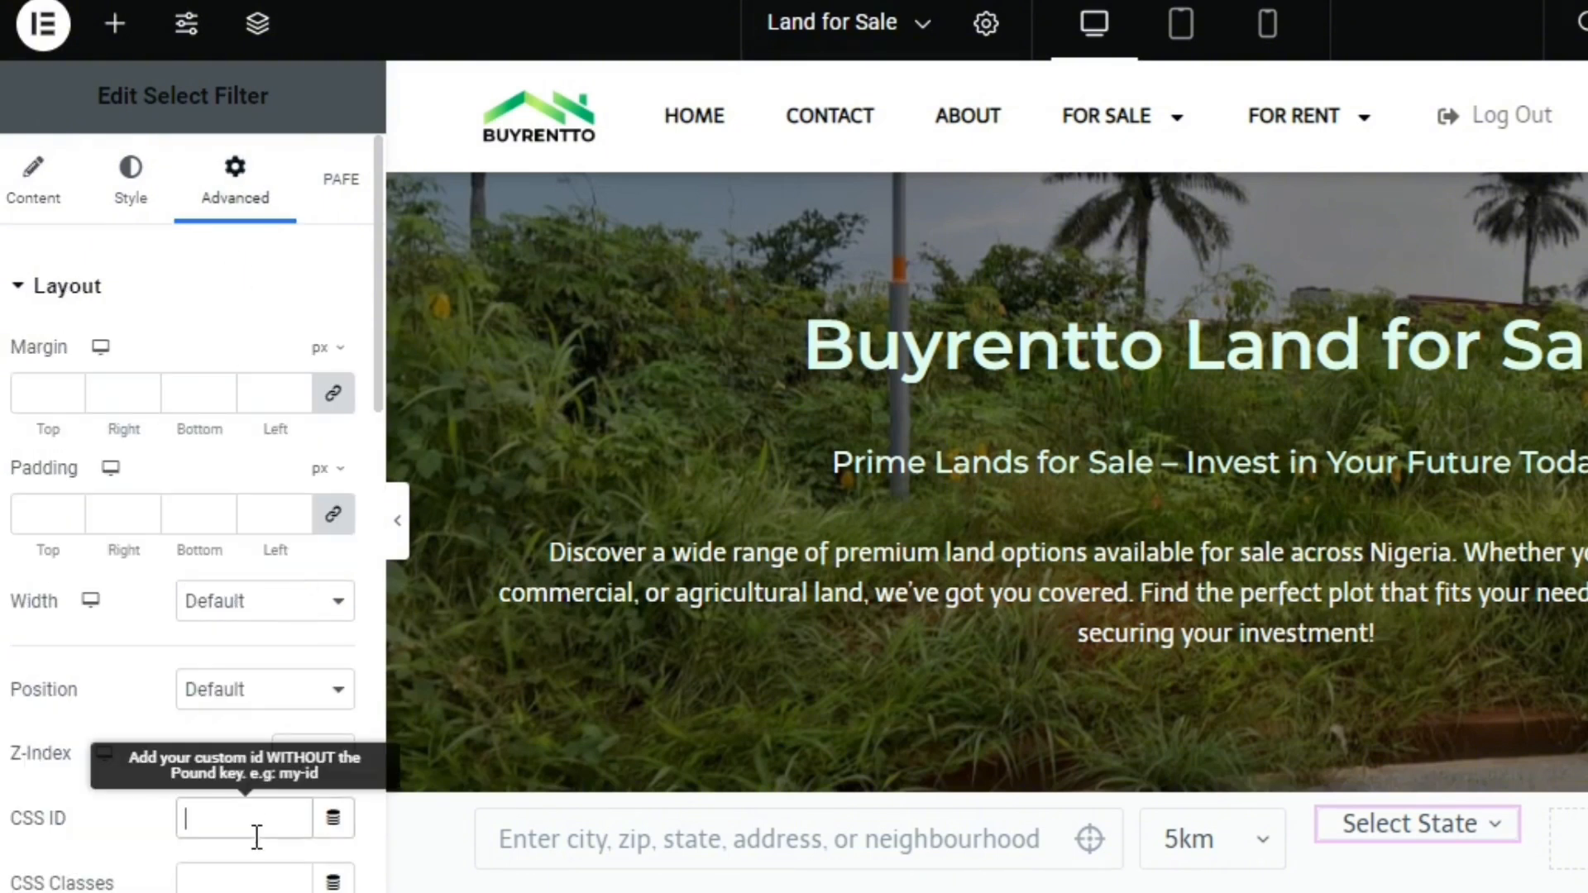
pyautogui.write('land-for-sale')
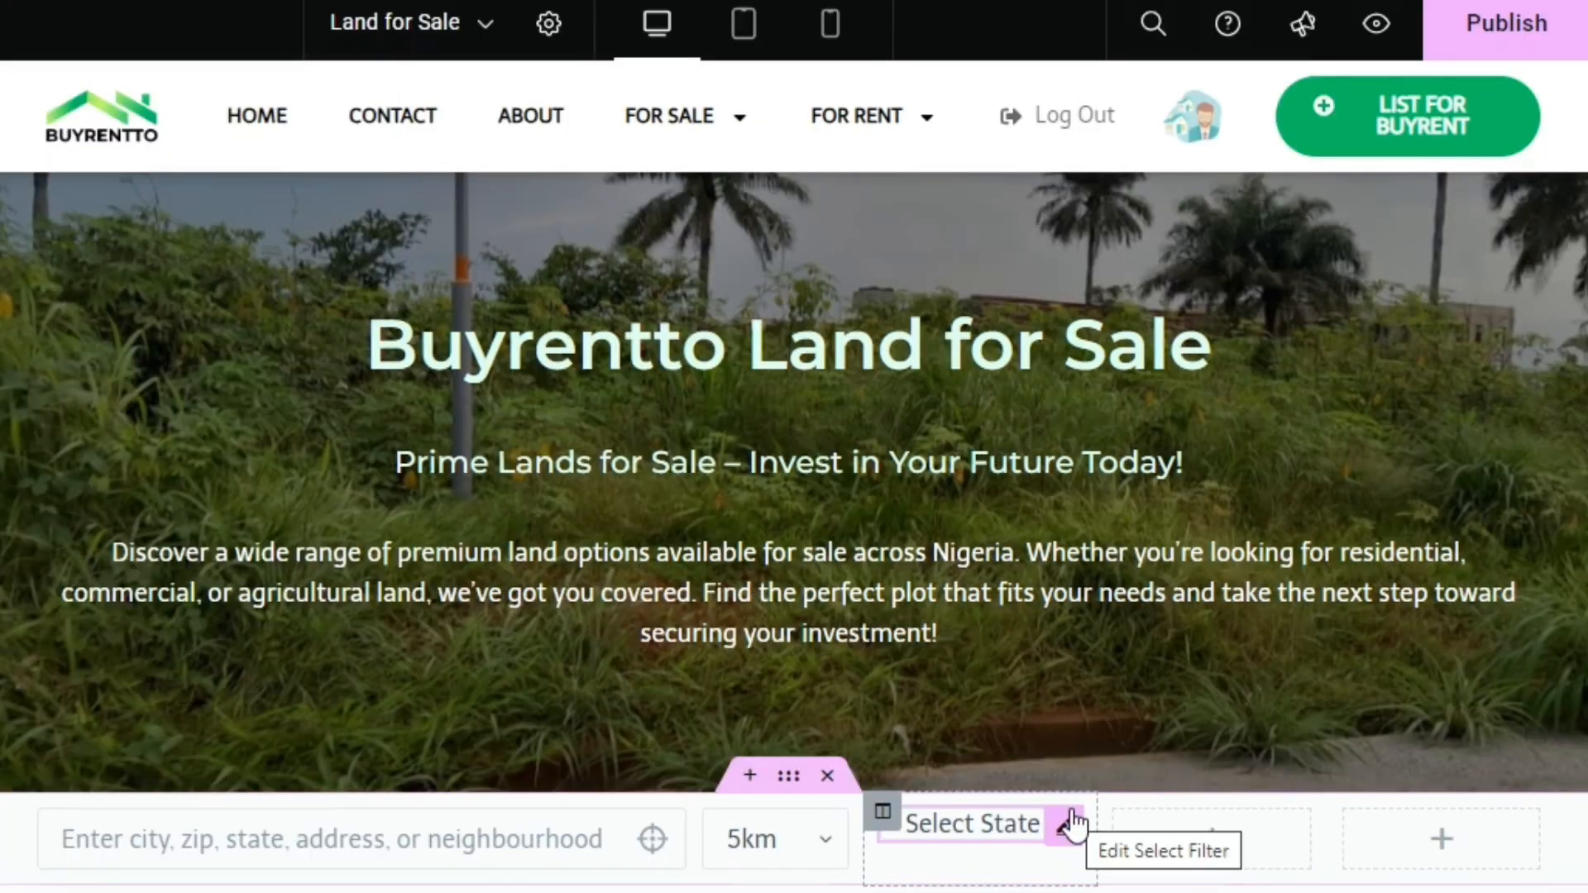
# Copy the Select State filter widget and paste it into the empty column next to it
pyautogui.rightClick(1072, 823)
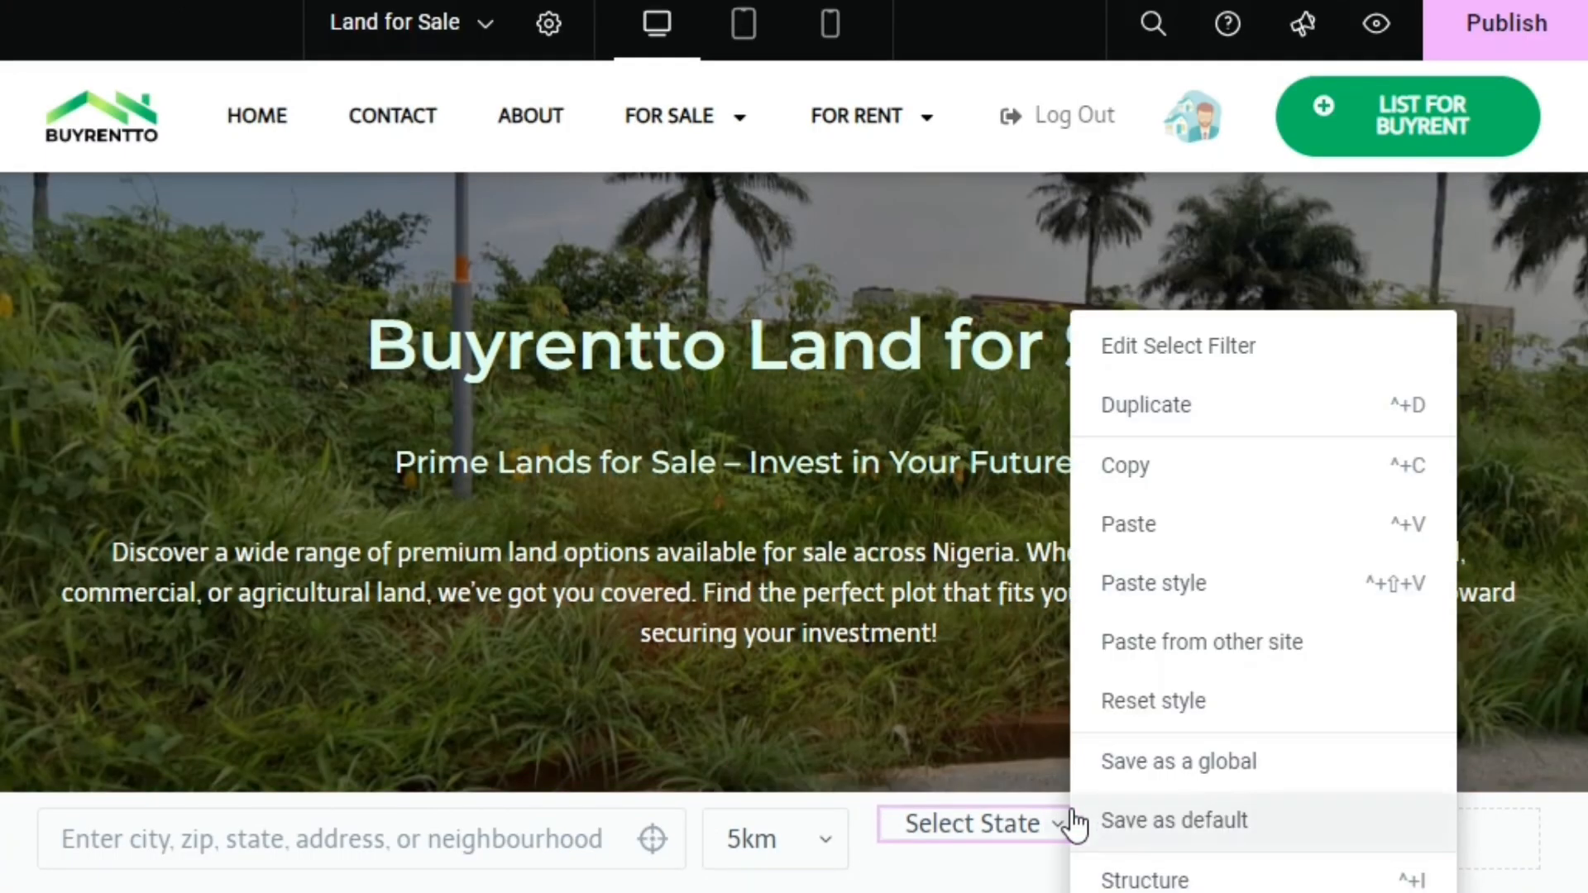
pyautogui.click(1236, 468)
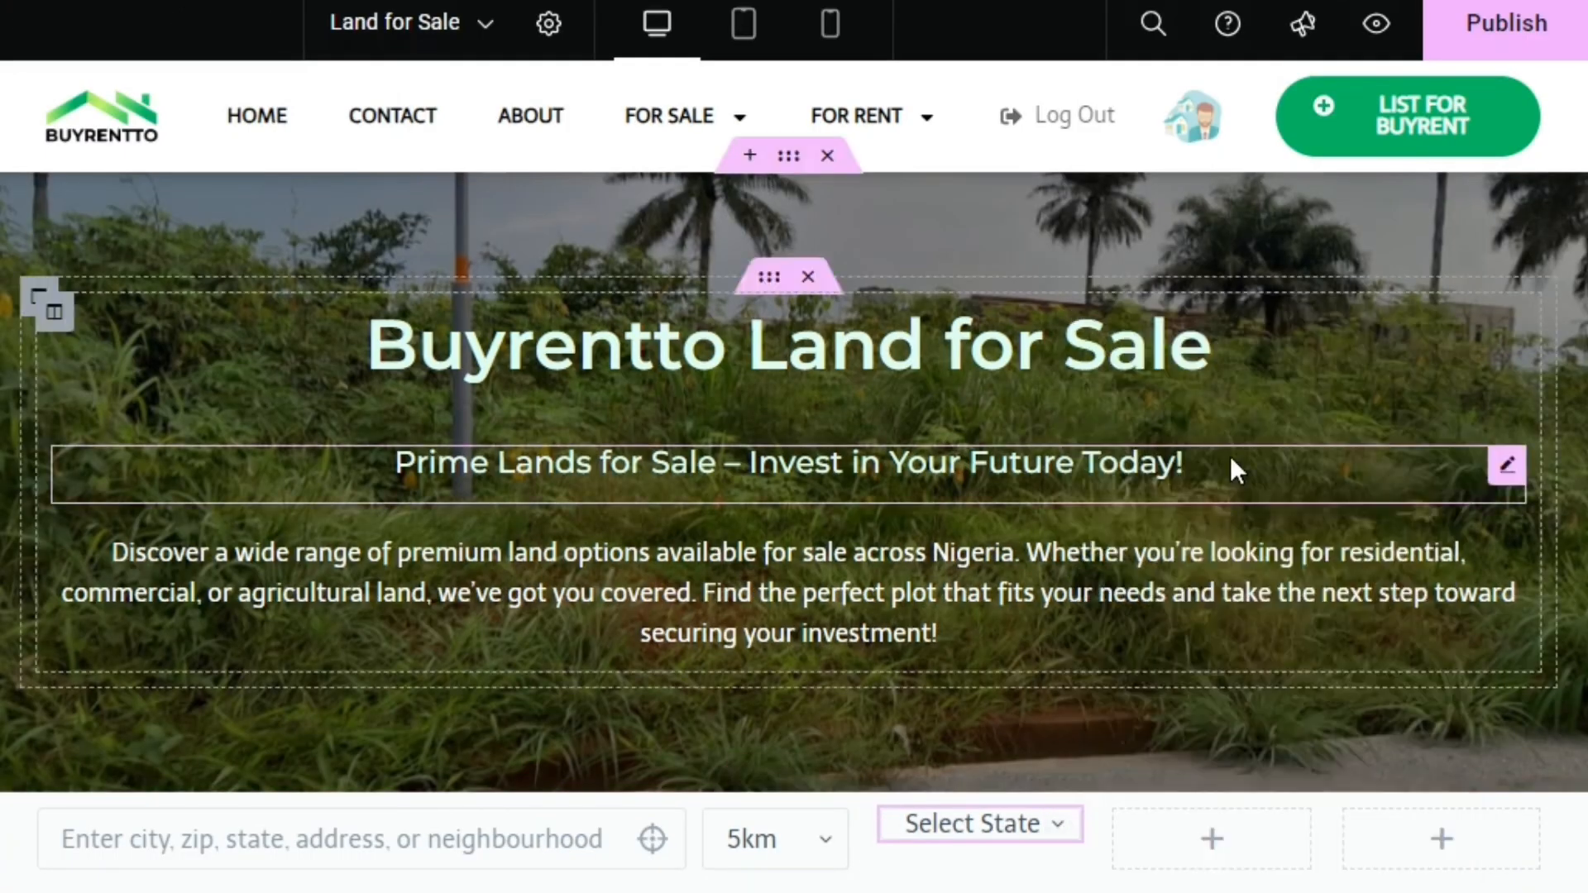
pyautogui.rightClick(1186, 829)
pyautogui.click(1243, 645)
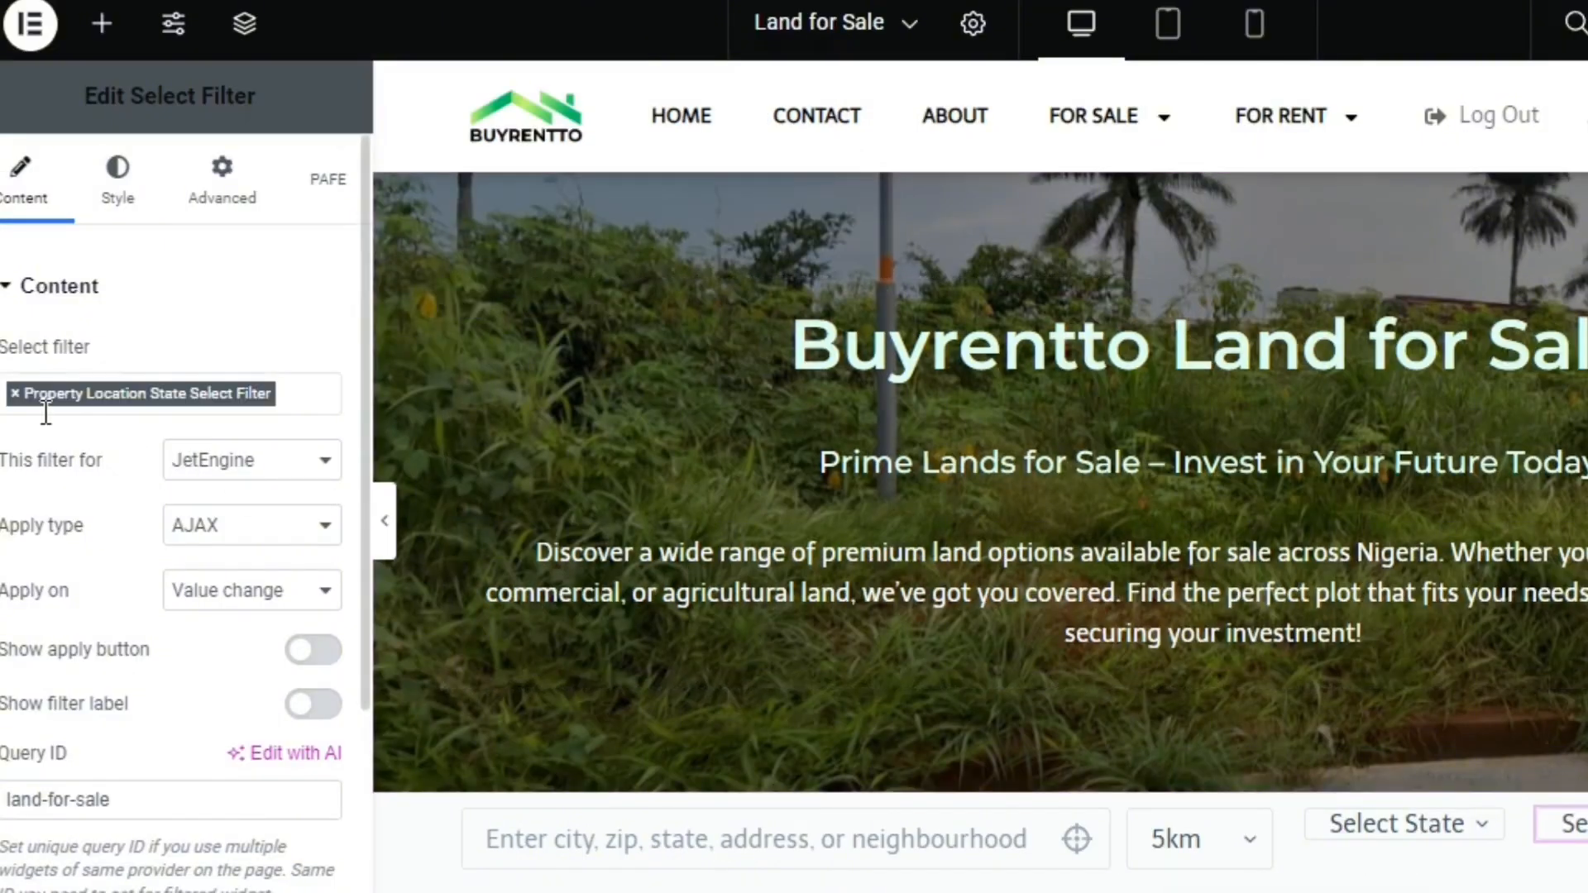
# Replace the pasted widget's filter with Land Use Type Select Filter and check the options it offers
pyautogui.click(14, 395)
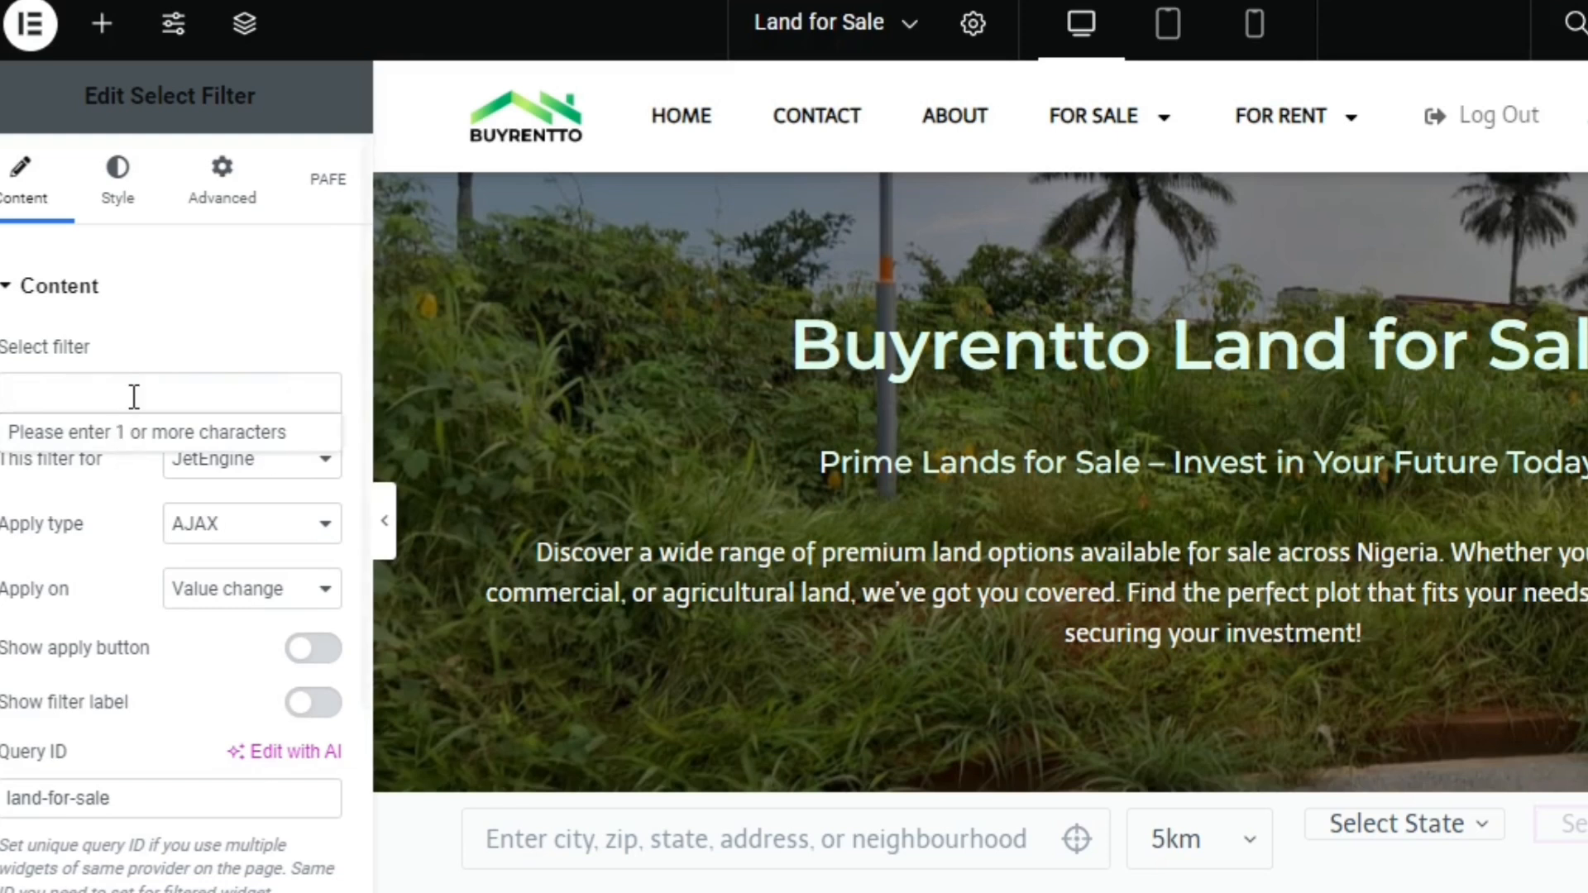
pyautogui.click(136, 393)
pyautogui.click(136, 393)
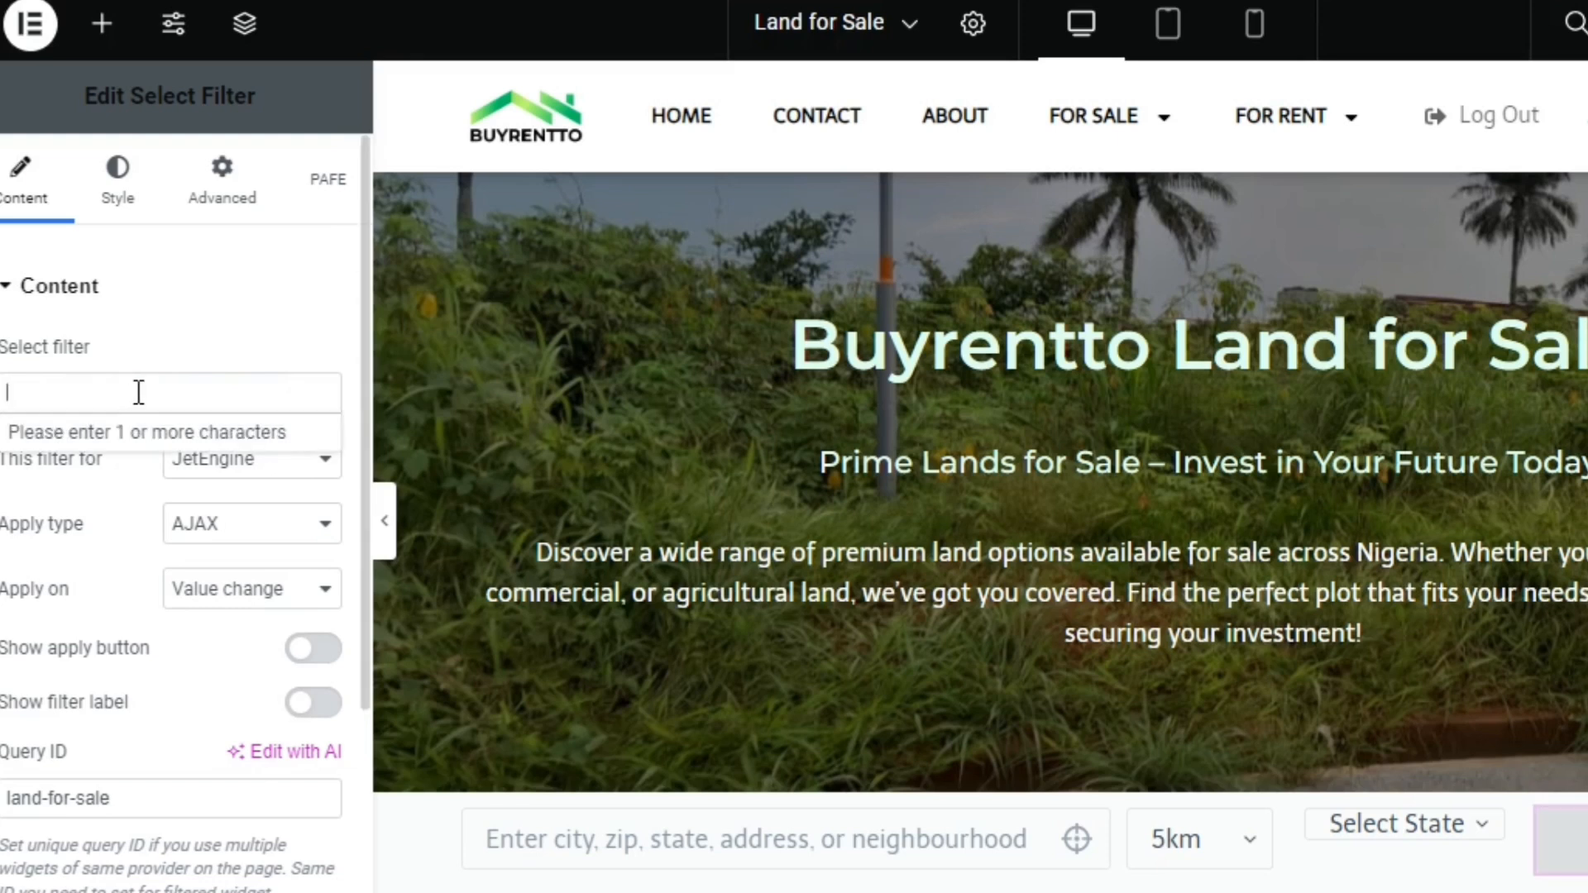
pyautogui.click(138, 392)
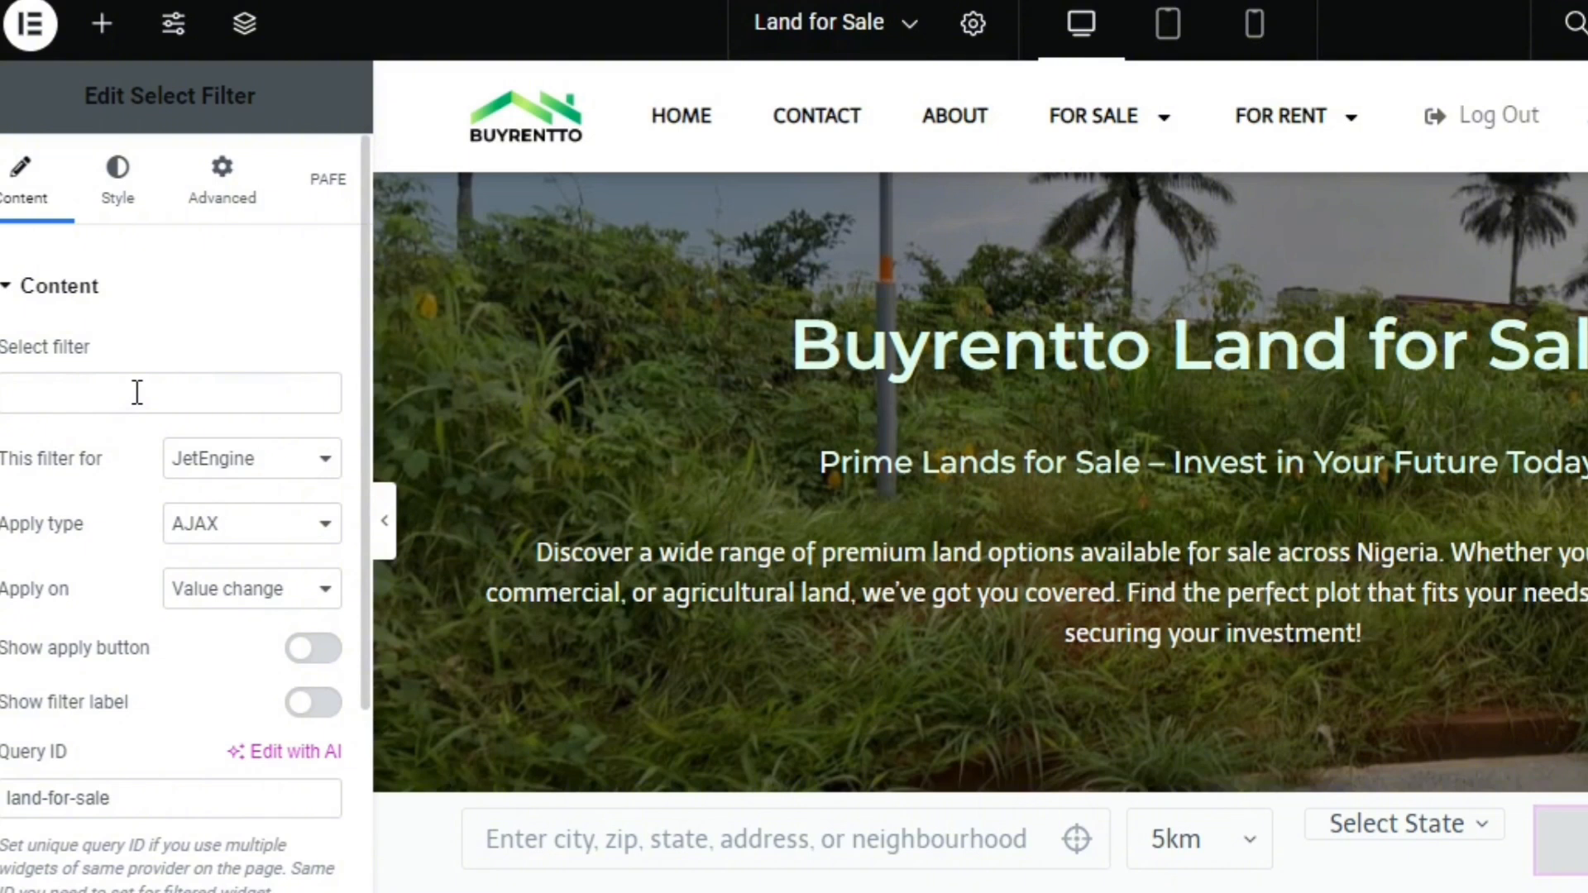
pyautogui.click(47, 451)
pyautogui.click(108, 400)
pyautogui.click(107, 400)
pyautogui.write('Land')
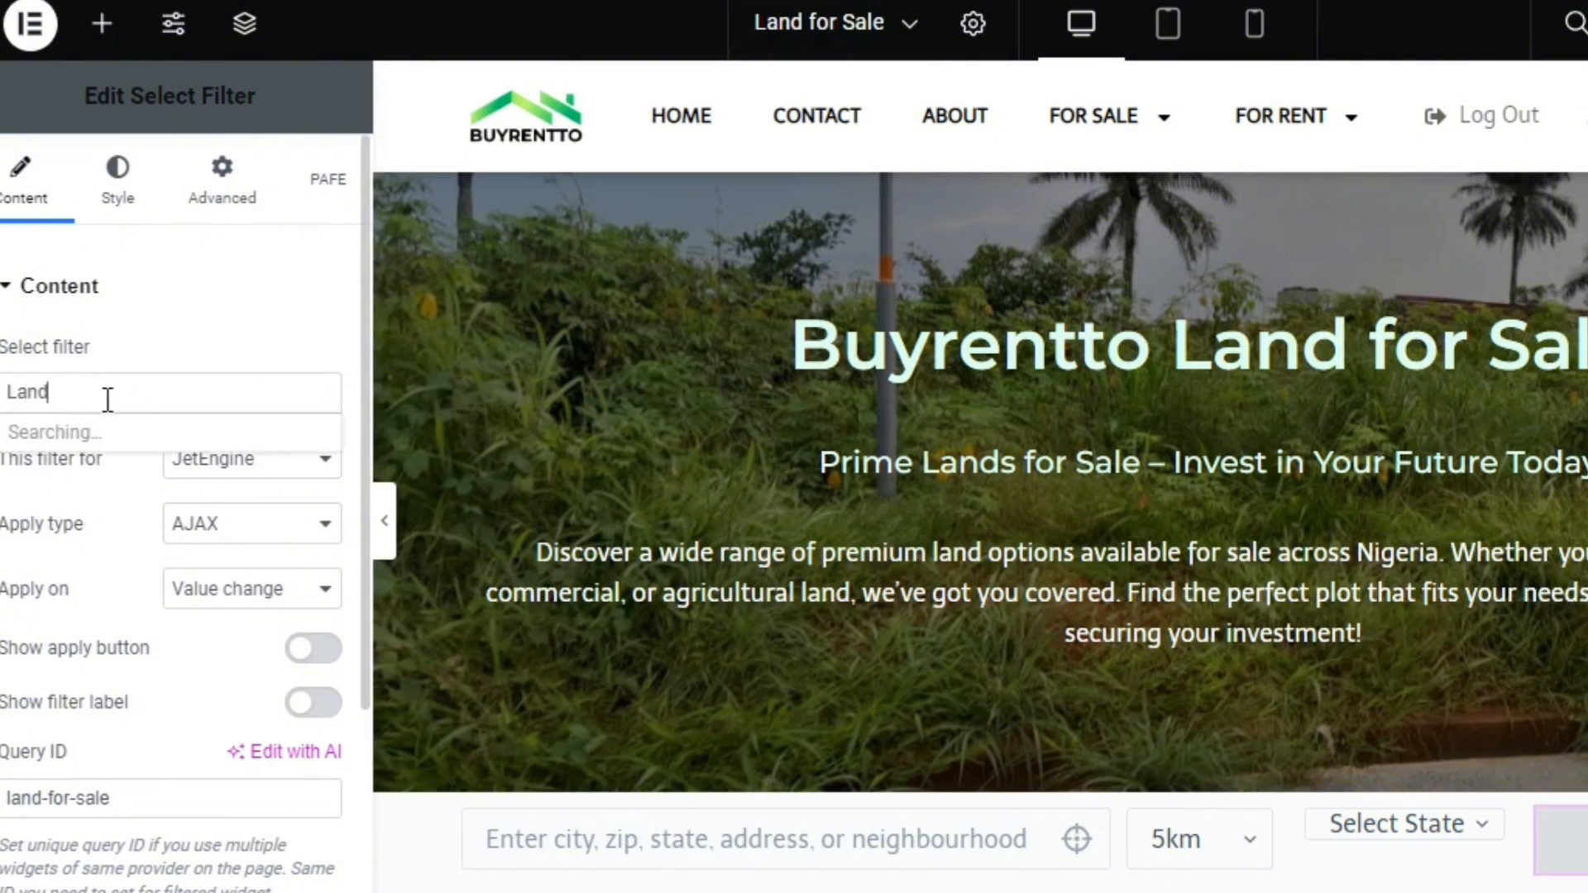
pyautogui.write(' us')
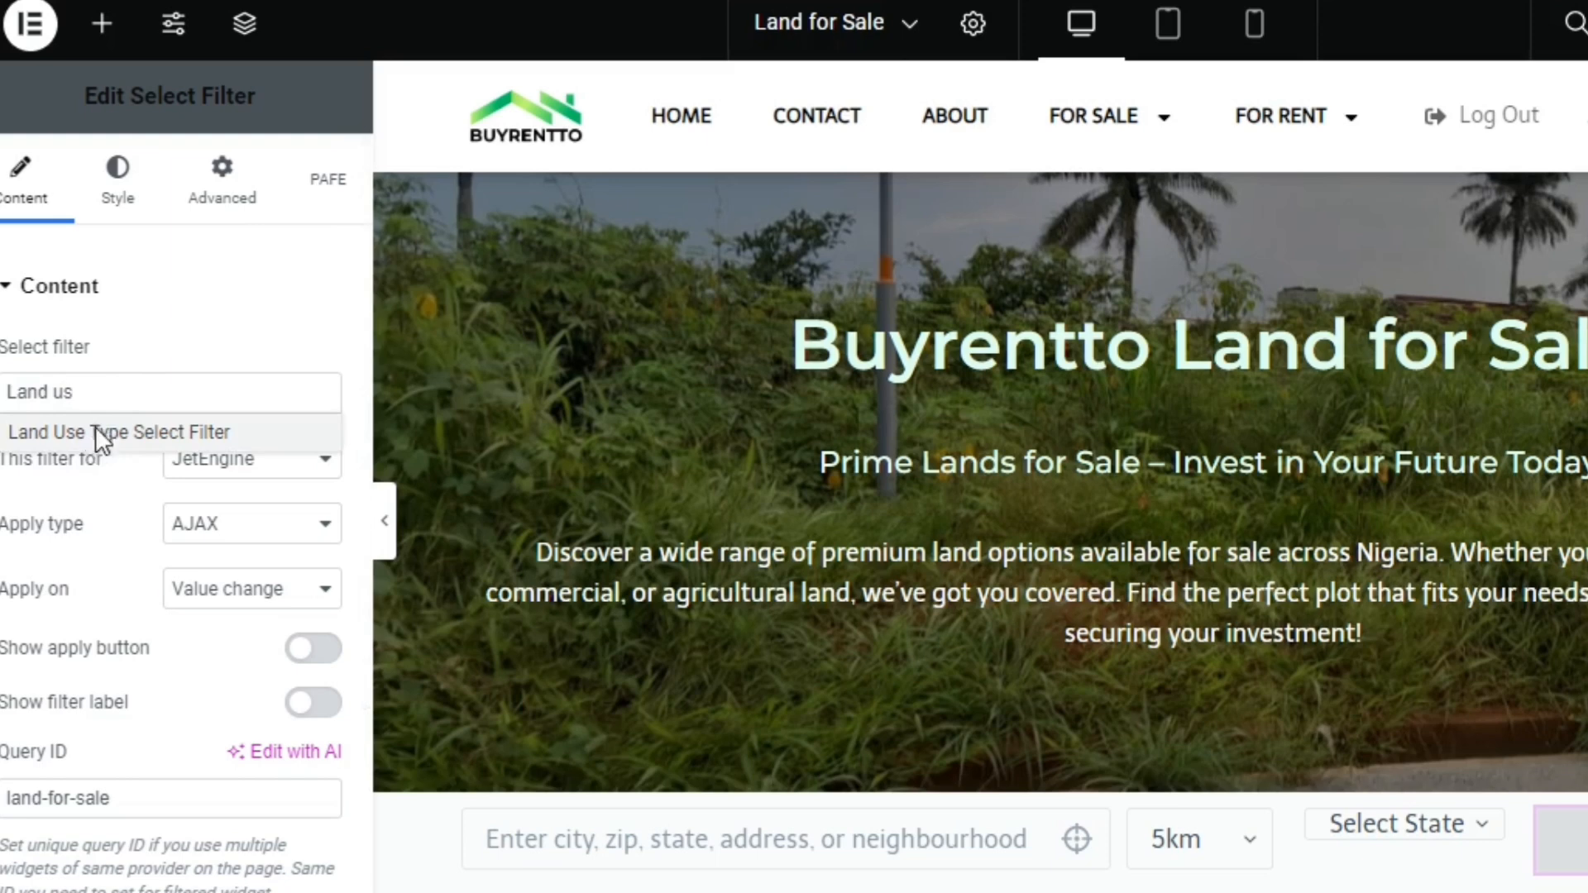
pyautogui.click(96, 431)
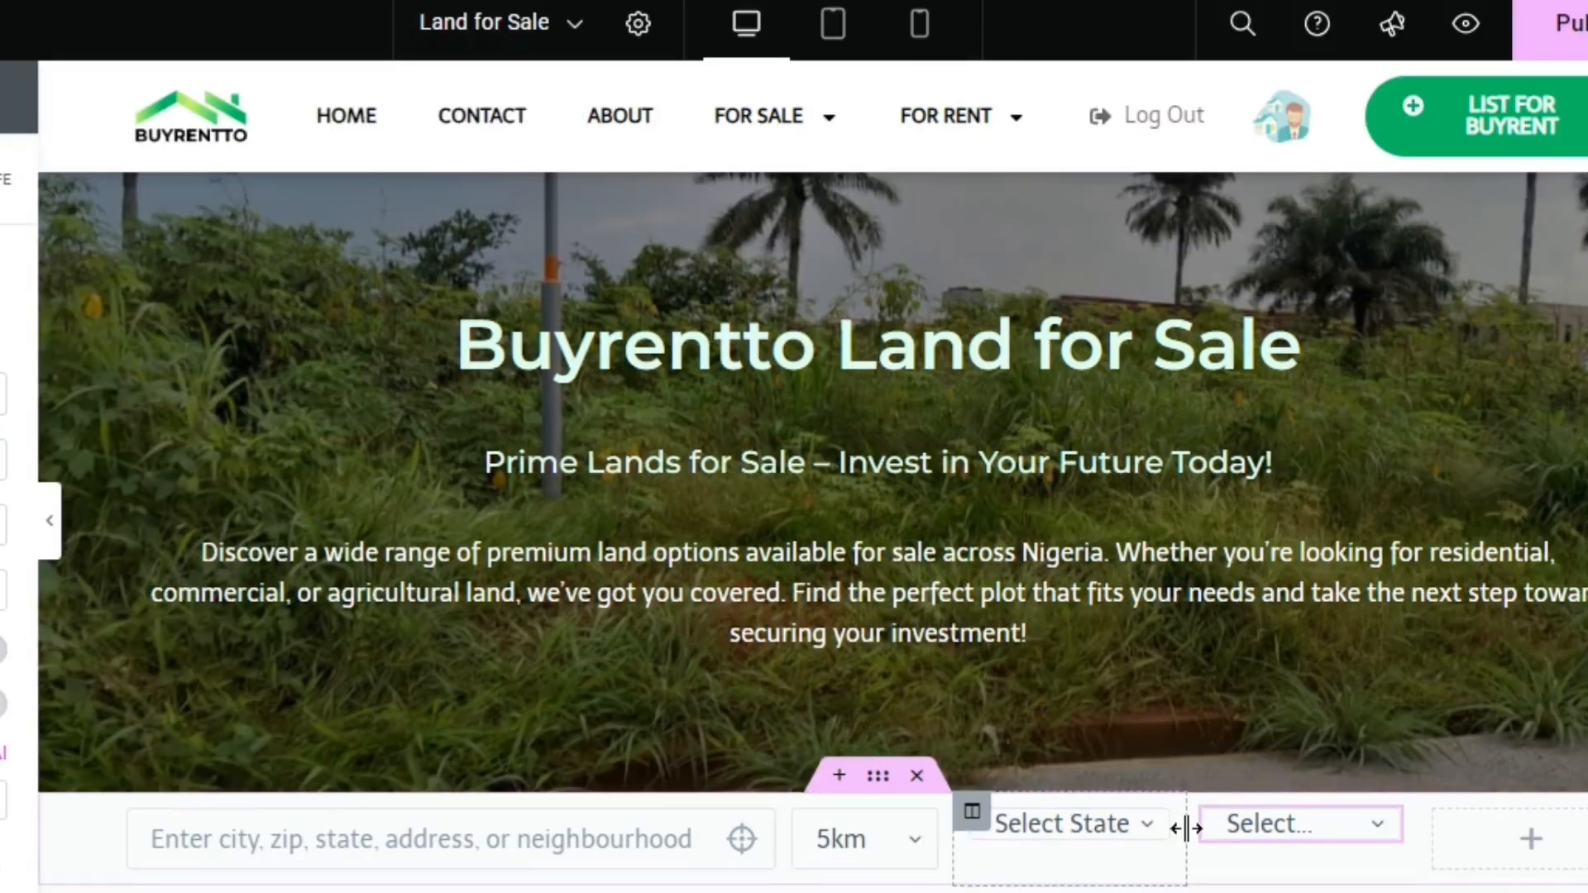
pyautogui.click(1273, 825)
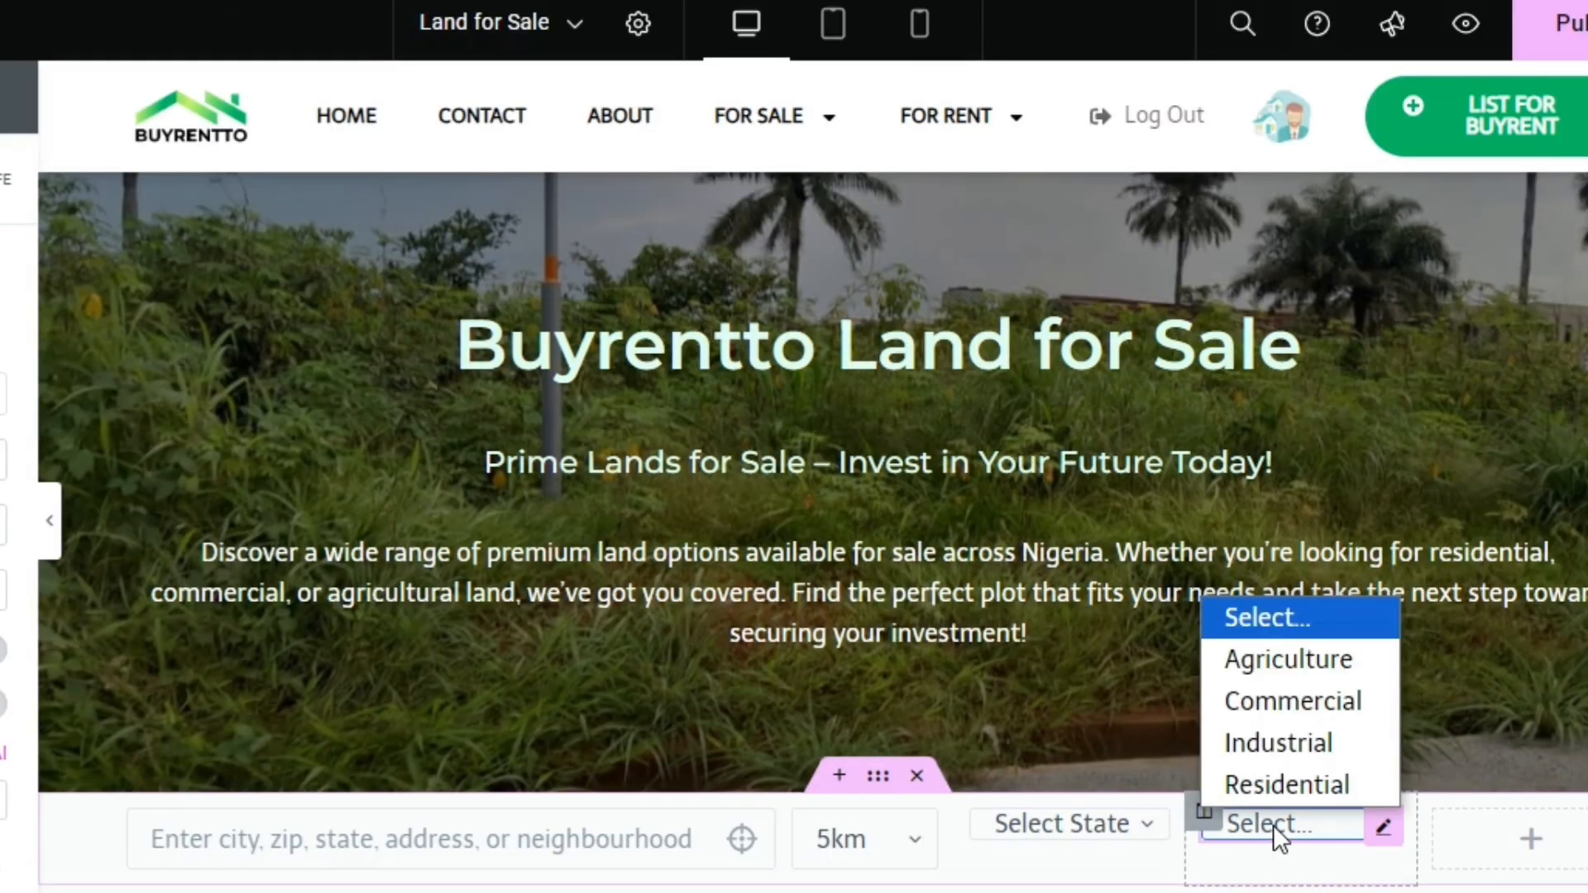
pyautogui.click(1273, 825)
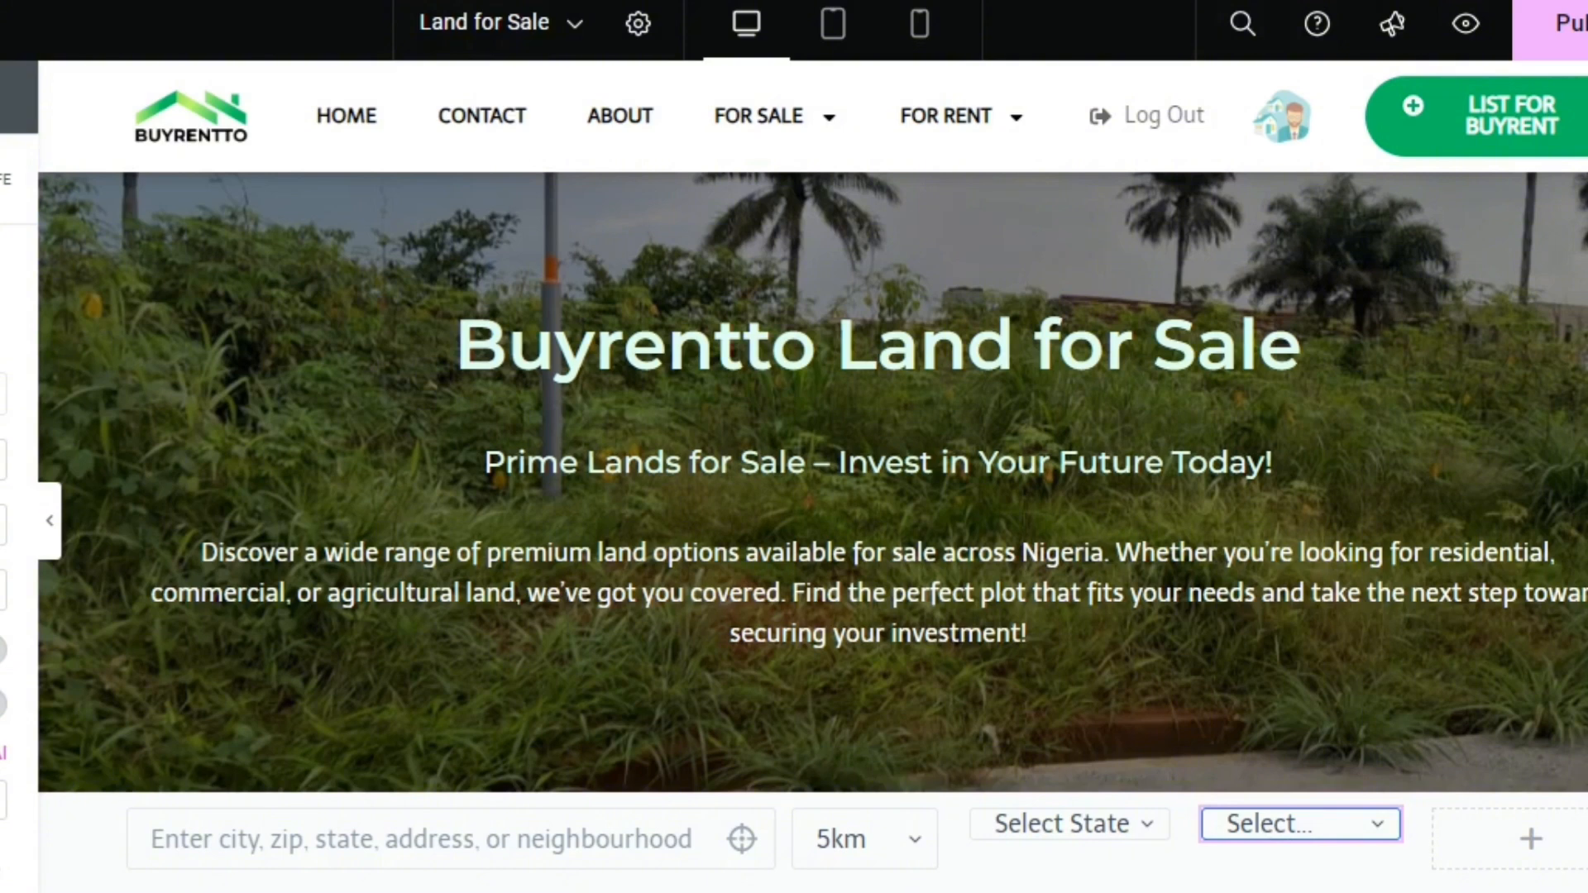
# Add an Active Filters widget to the empty column beside the results and map
pyautogui.scroll(-3, 812, 529)
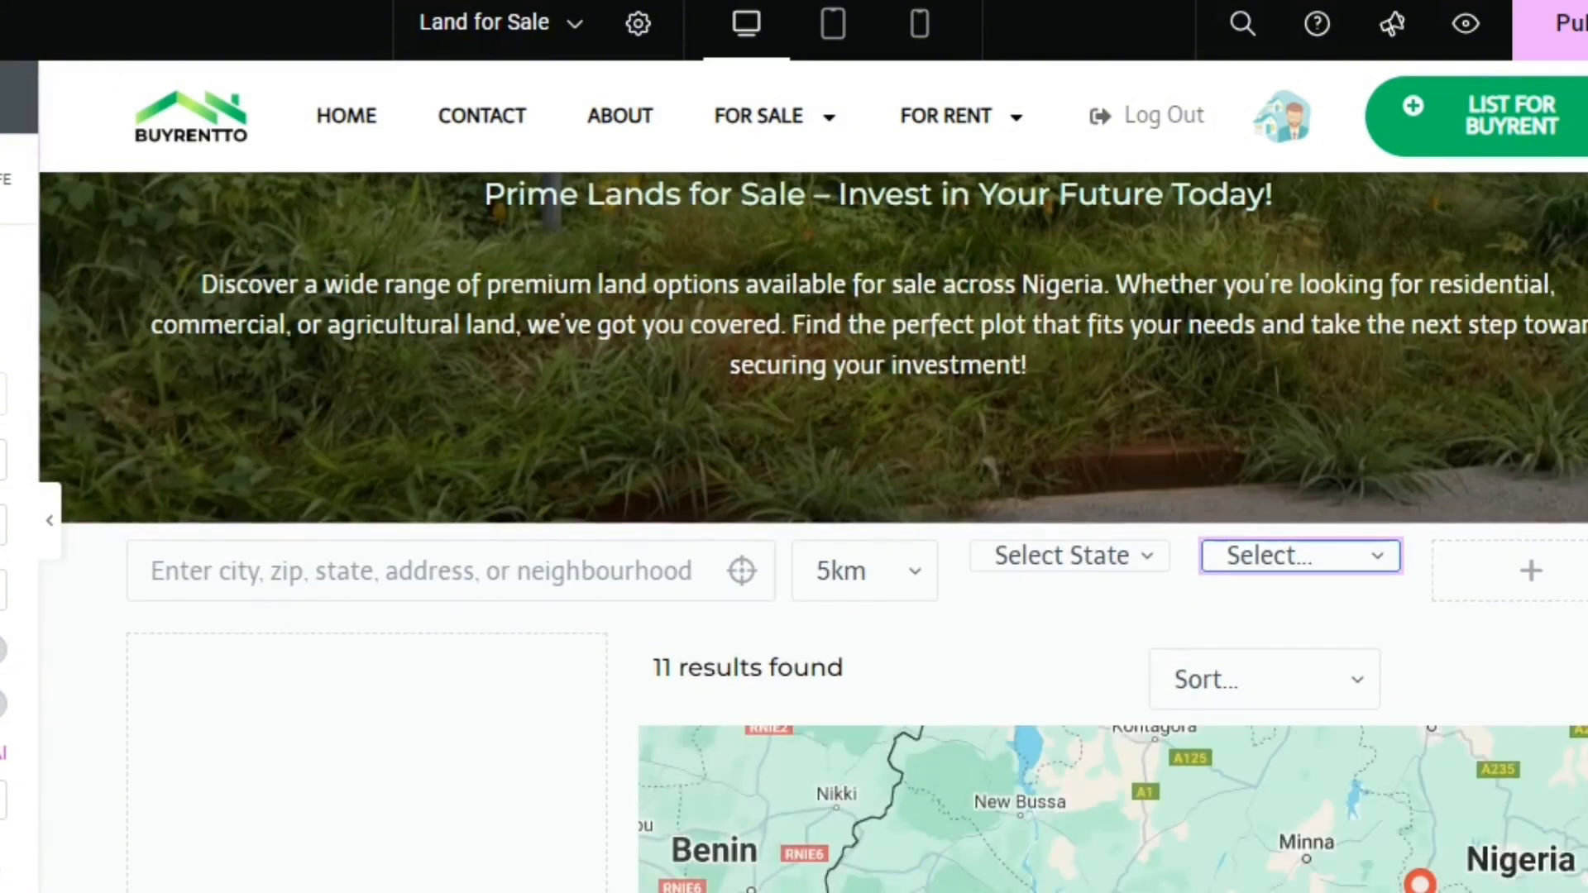
pyautogui.scroll(-1, 983, 530)
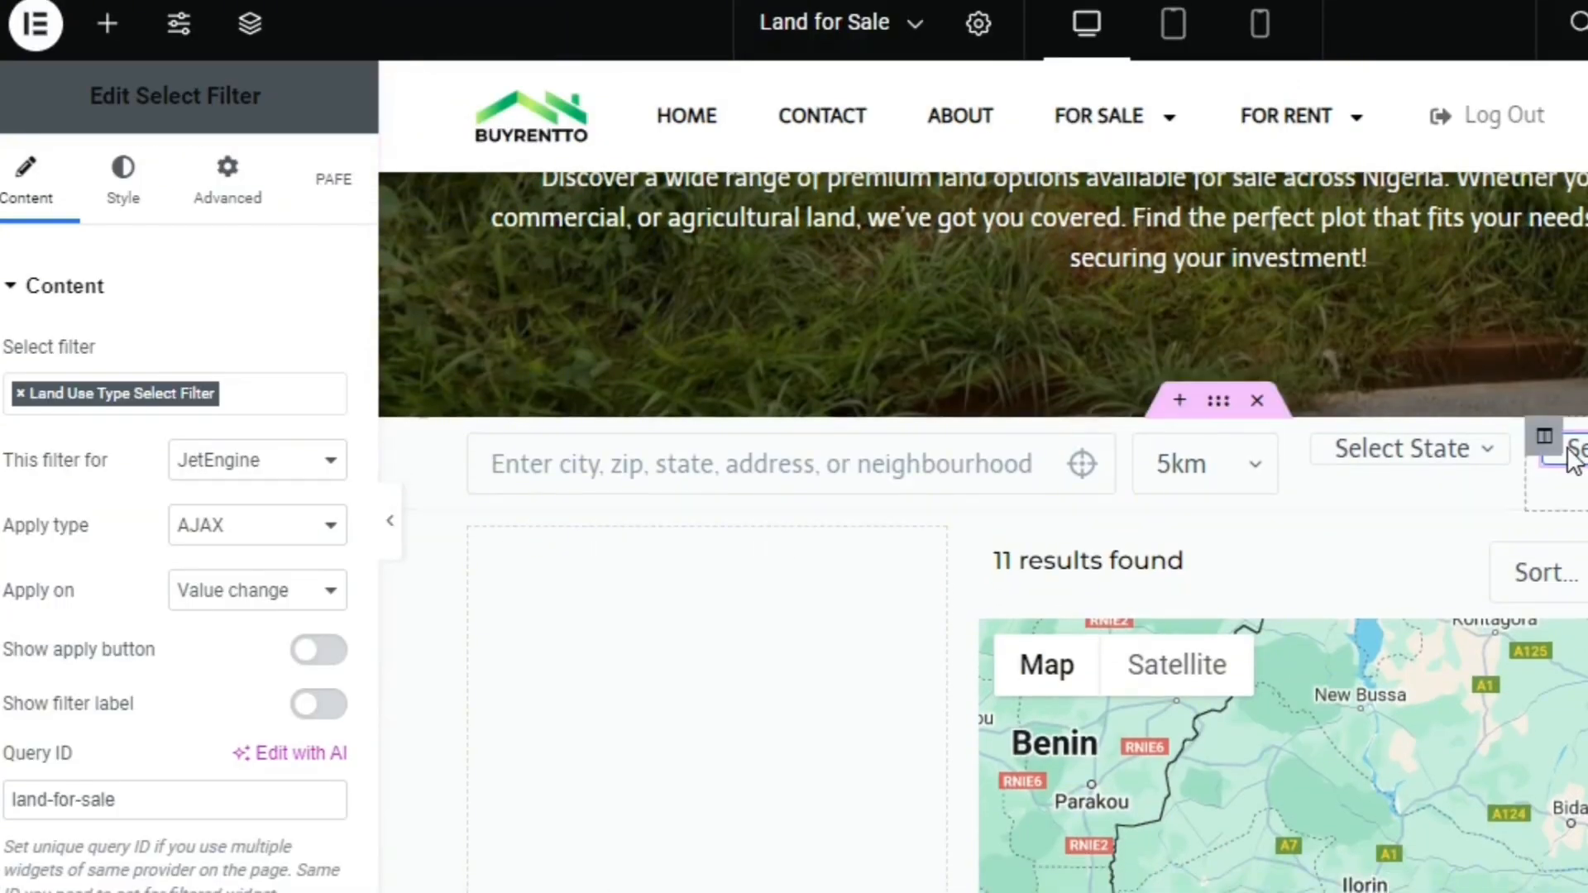
pyautogui.click(108, 24)
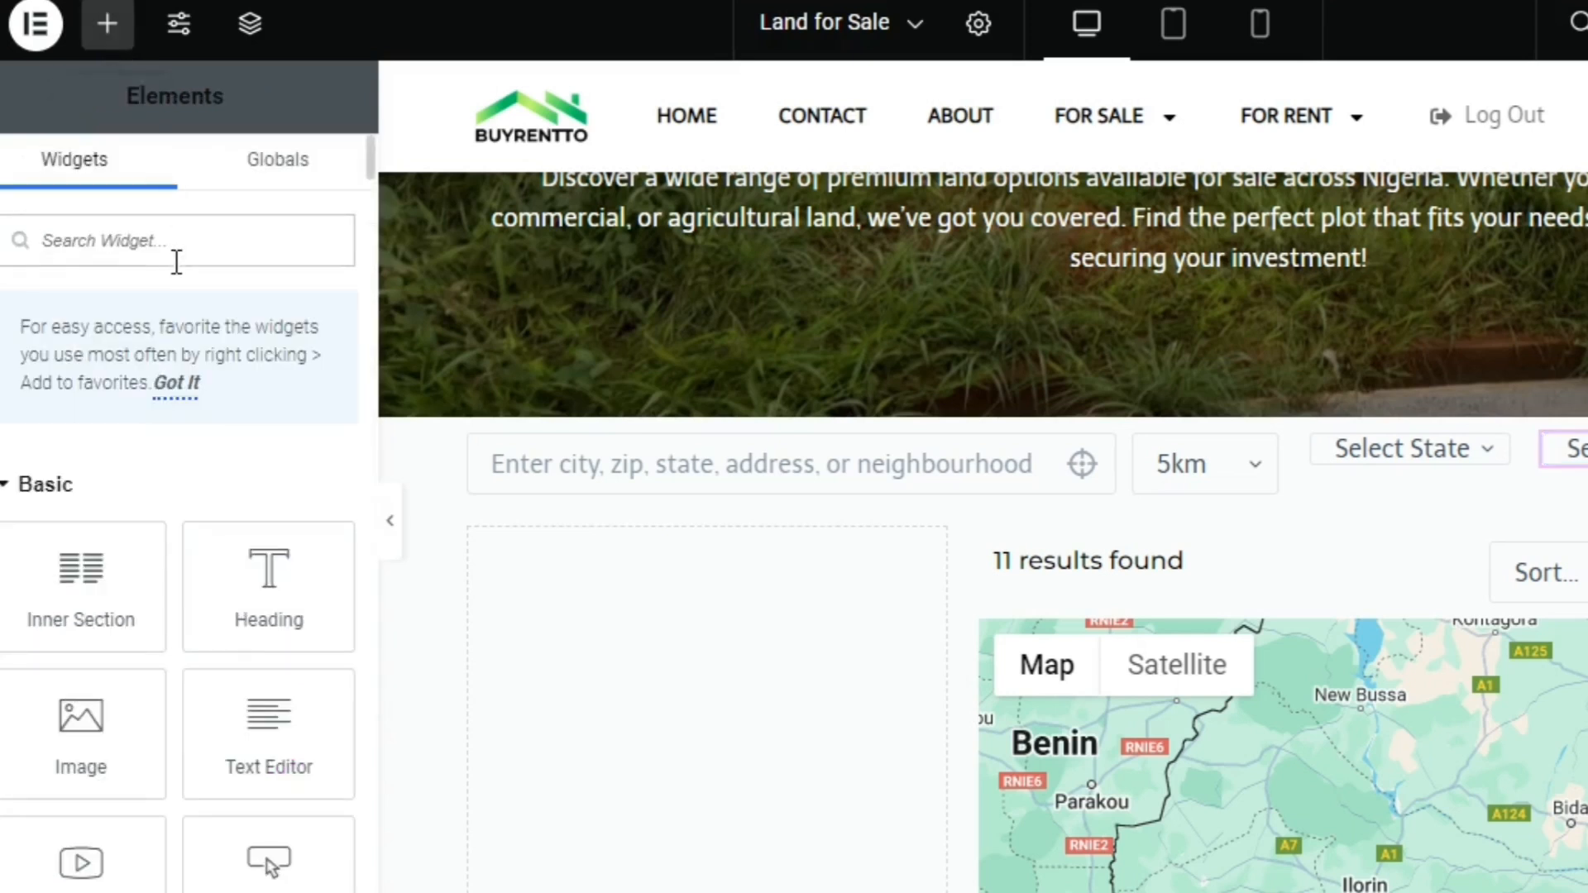
pyautogui.write('ac')
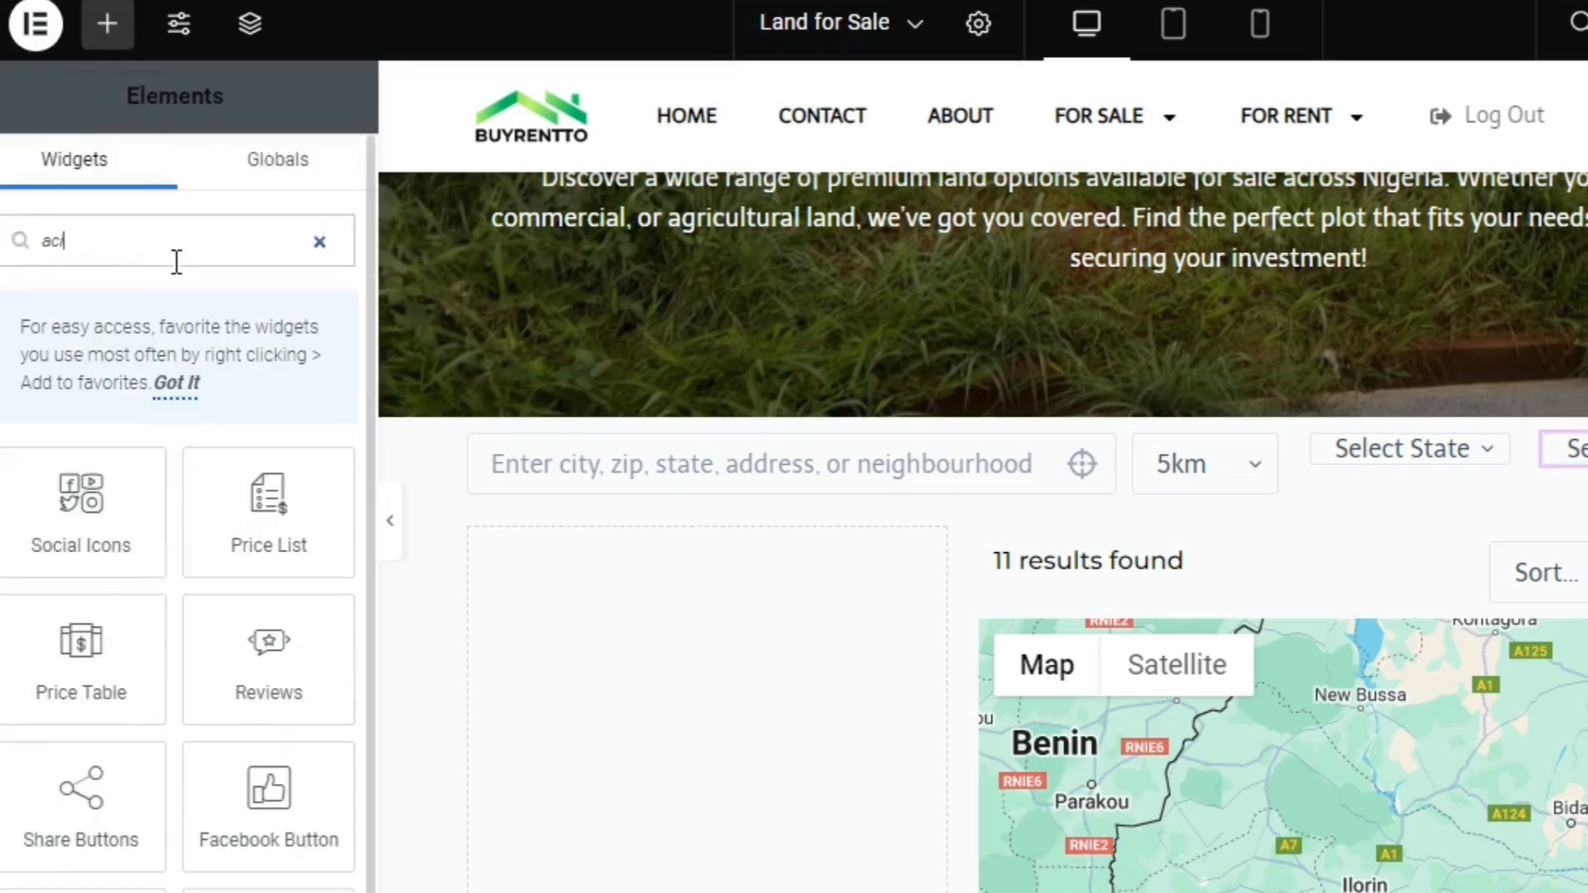
pyautogui.write('tiv')
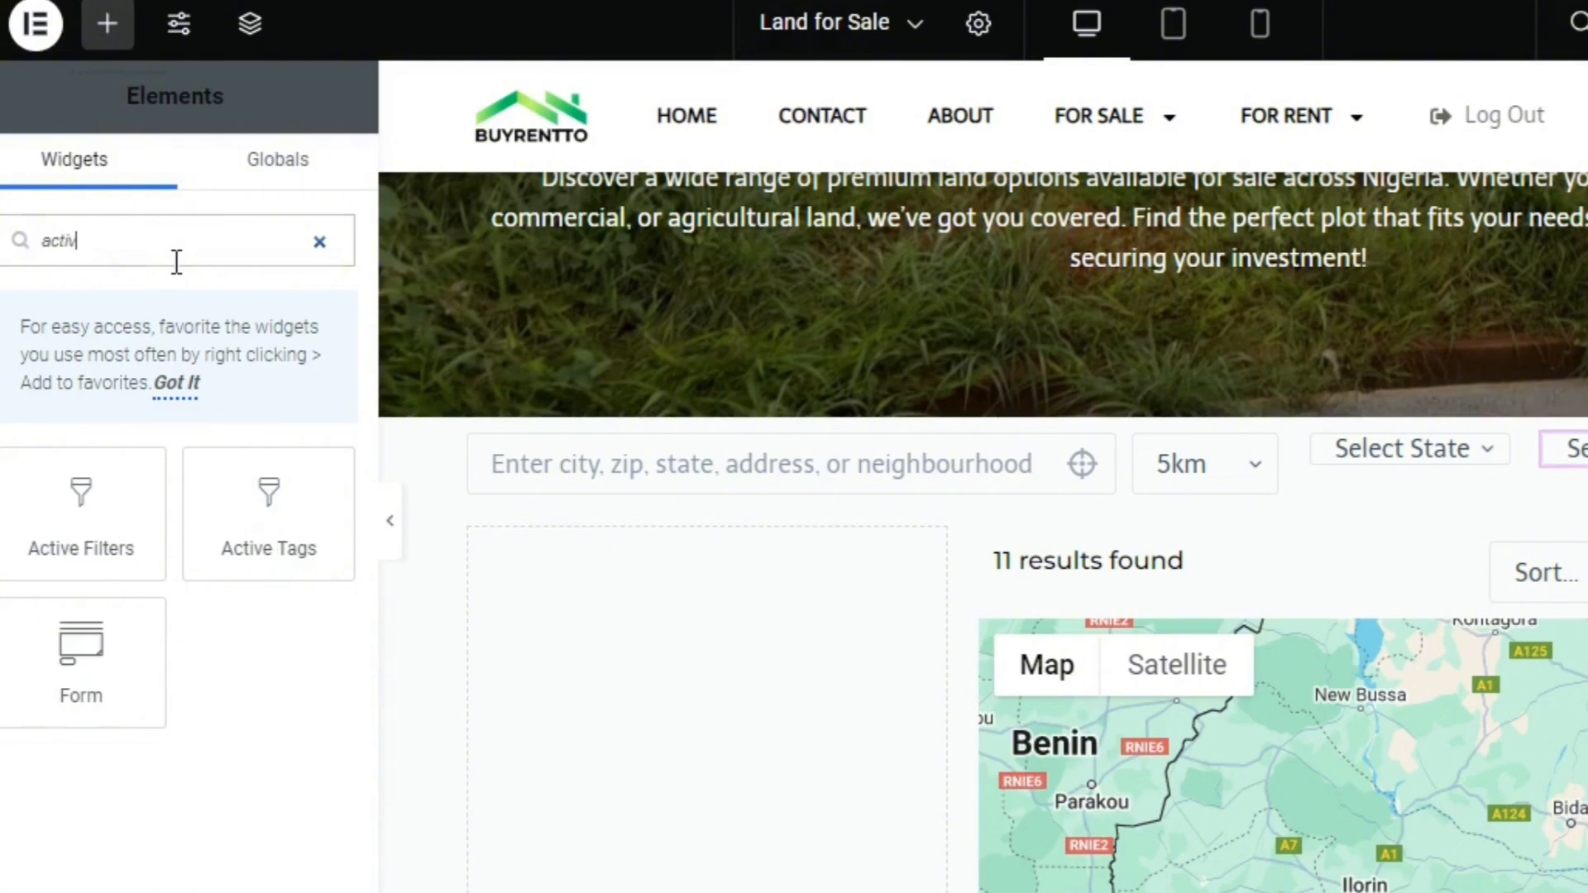
pyautogui.moveTo(98, 526); pyautogui.dragTo(600, 550)
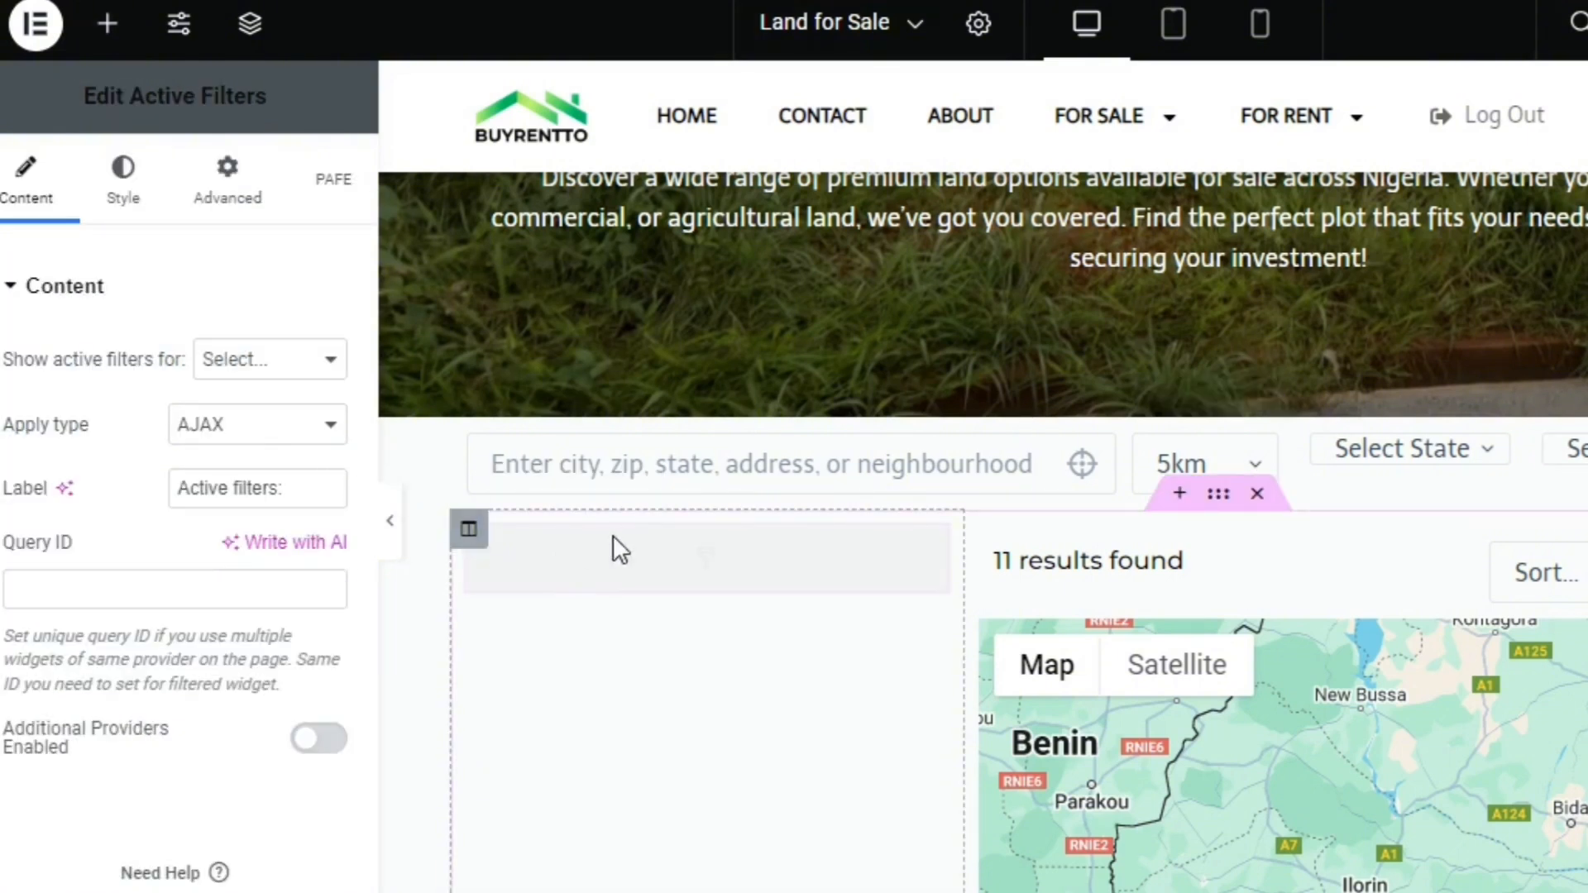
# Insert an Inner Section above the Active Filters widget and add a third column to it
pyautogui.click(113, 33)
pyautogui.moveTo(117, 530); pyautogui.dragTo(540, 569)
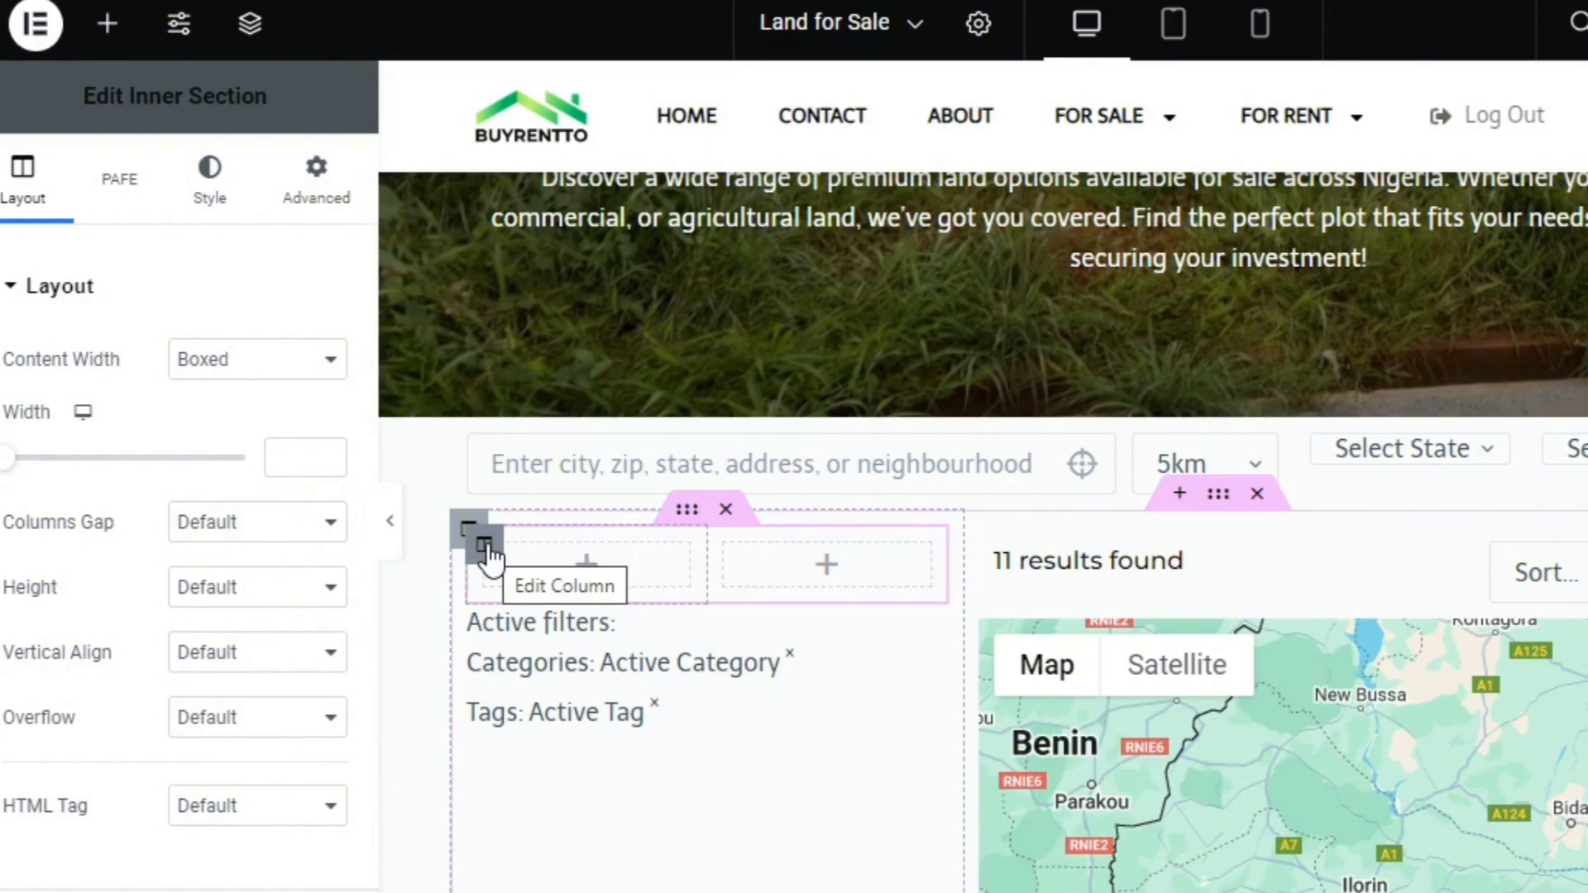
pyautogui.rightClick(492, 554)
pyautogui.click(499, 540)
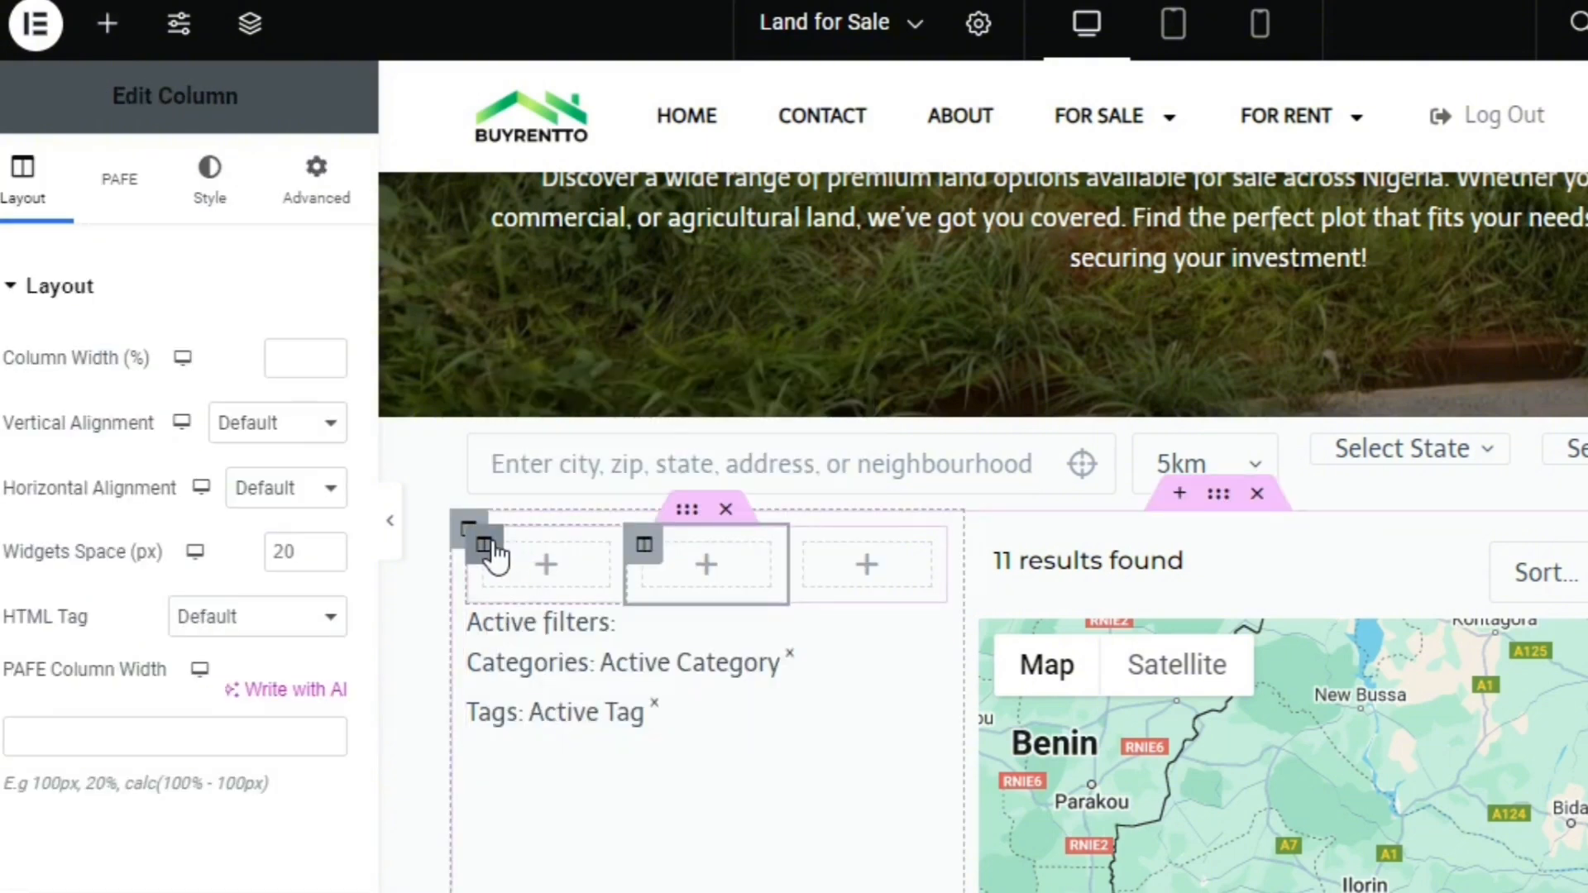
# Reduce the Inner Section to a single column by deleting the extra columns and move the Active Filters widget into it
pyautogui.rightClick(496, 556)
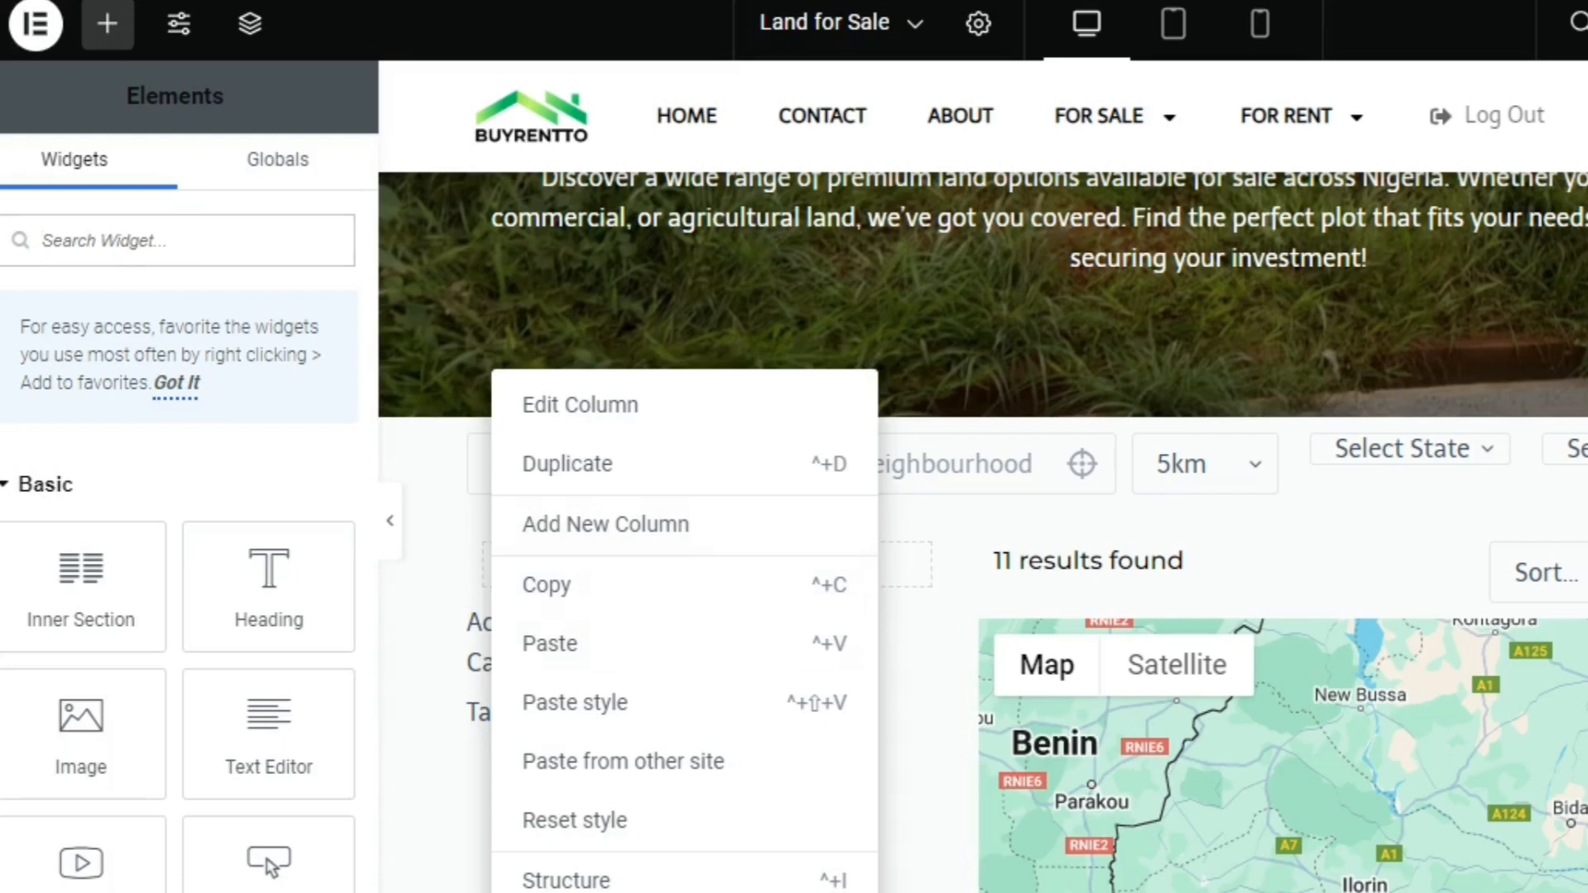
pyautogui.click(571, 892)
pyautogui.rightClick(496, 554)
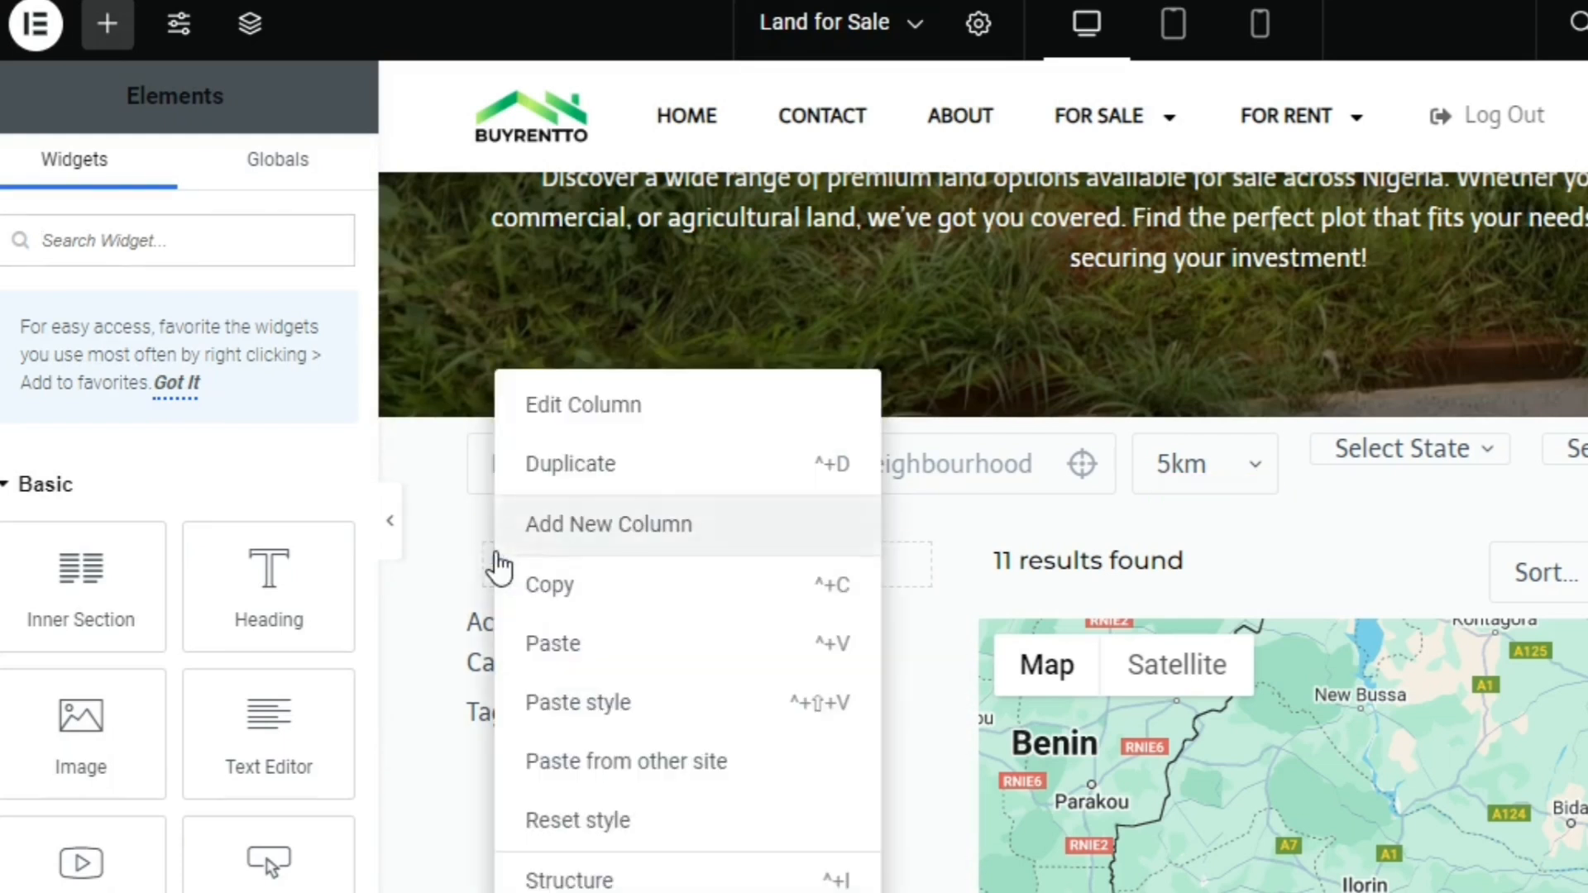
pyautogui.press('Escape')
pyautogui.moveTo(766, 709); pyautogui.dragTo(801, 572)
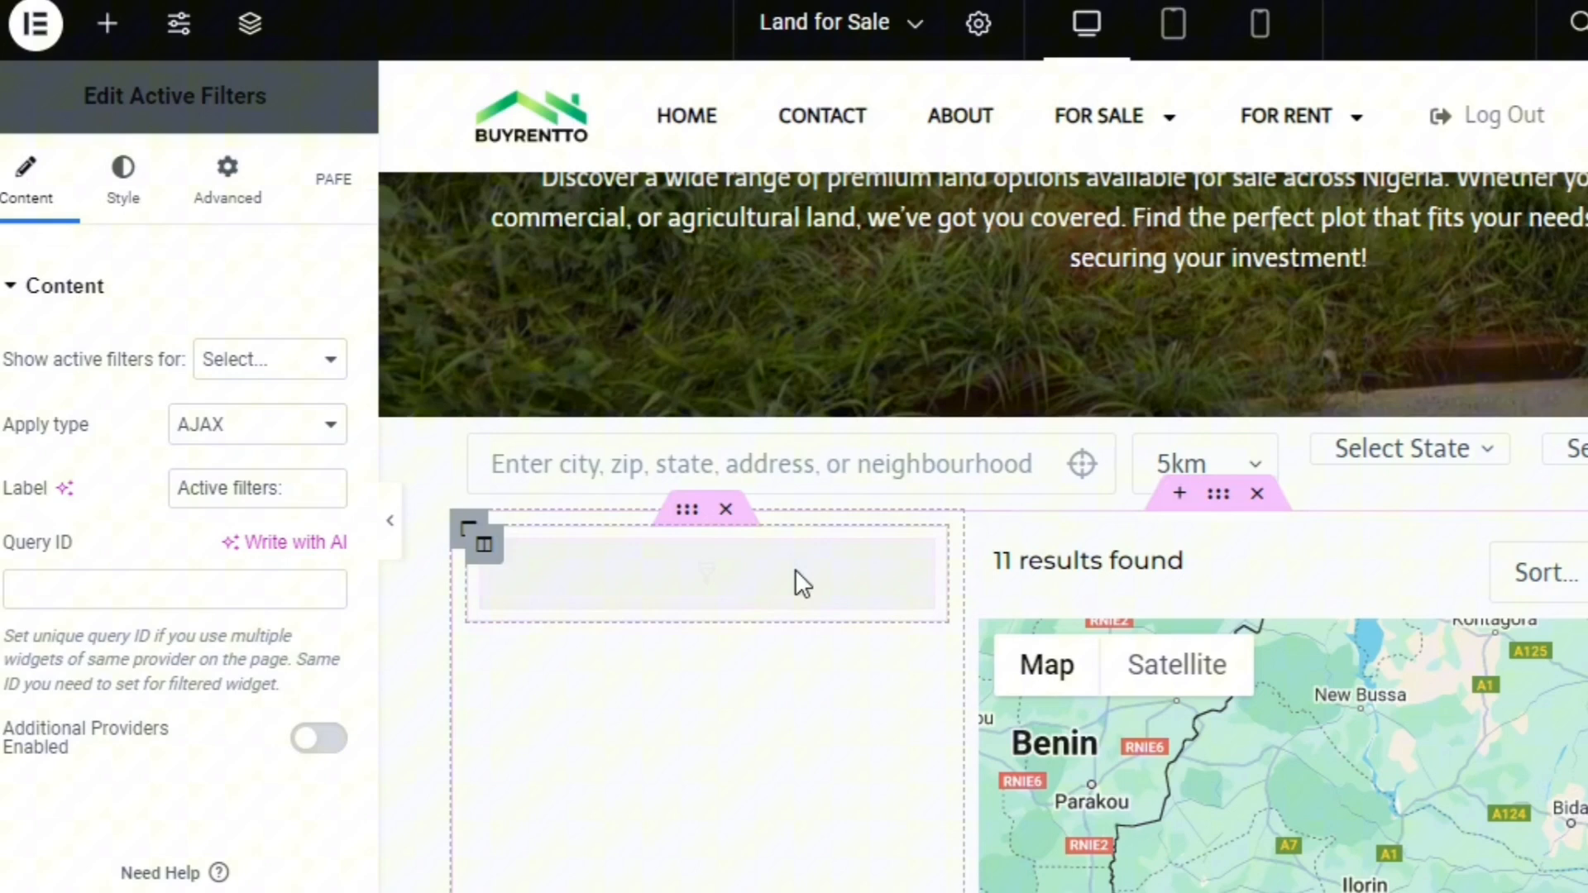
# Duplicate the Inner Section holding the Active Filters widget and delete the widget from the copy
pyautogui.rightClick(695, 519)
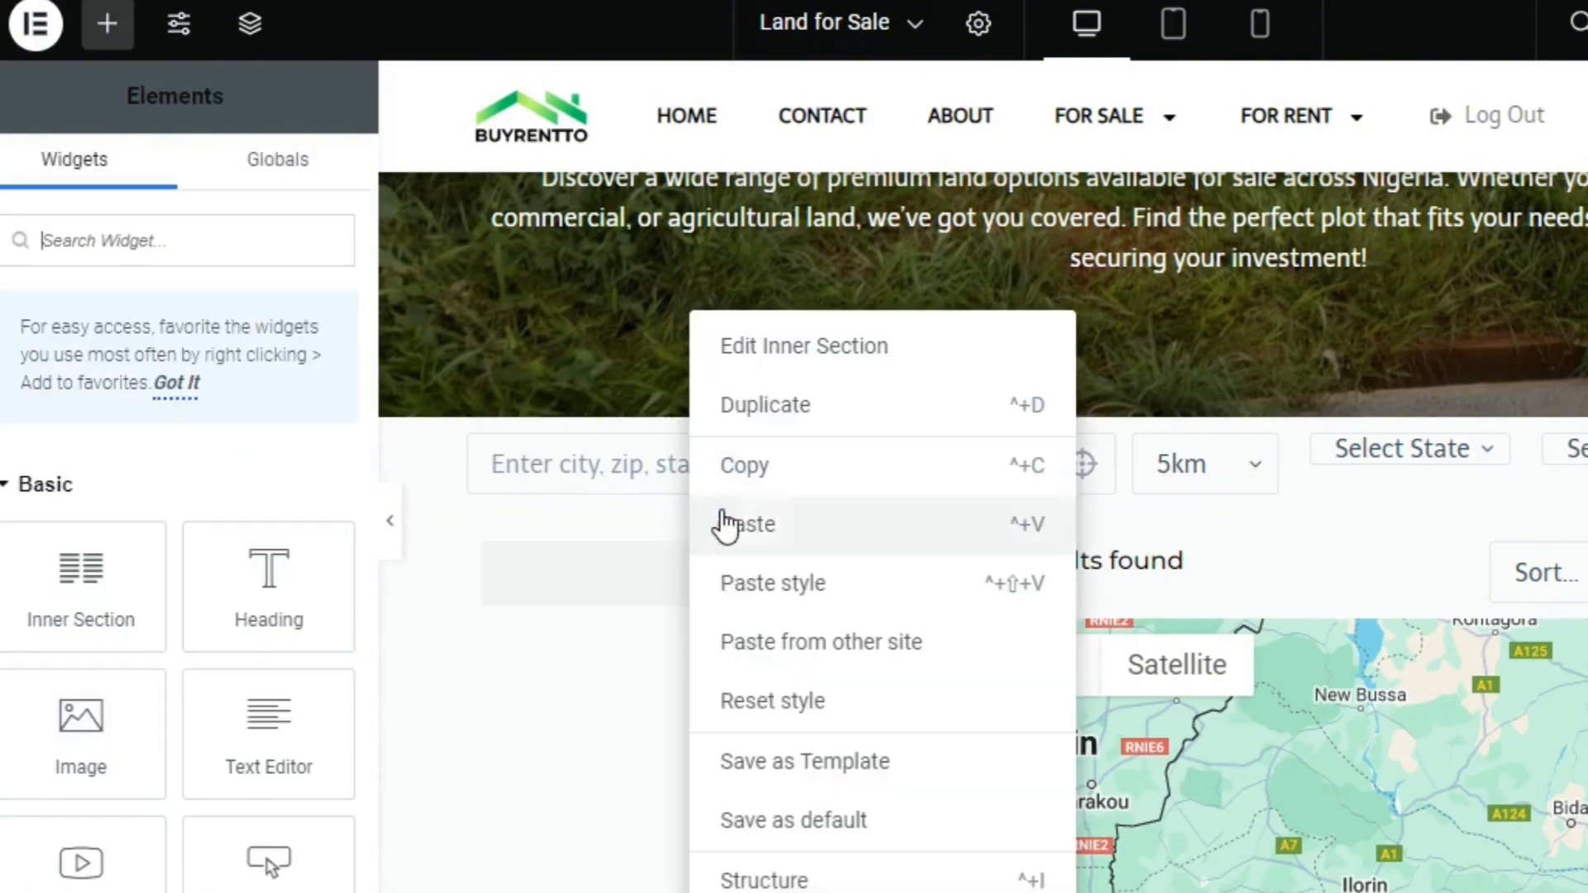
pyautogui.click(792, 403)
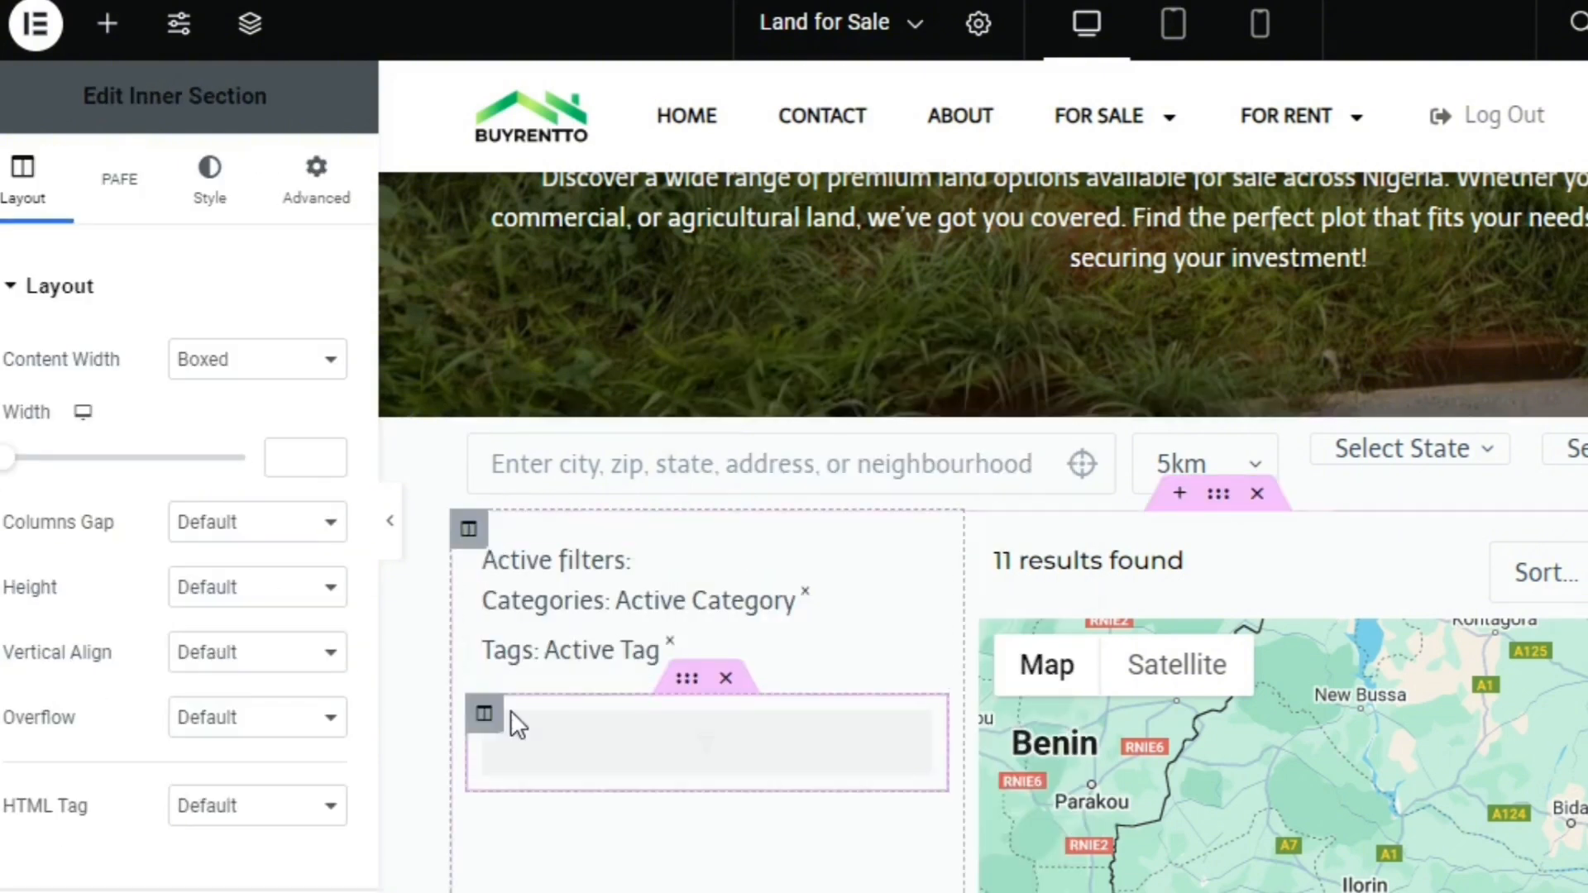
pyautogui.rightClick(615, 722)
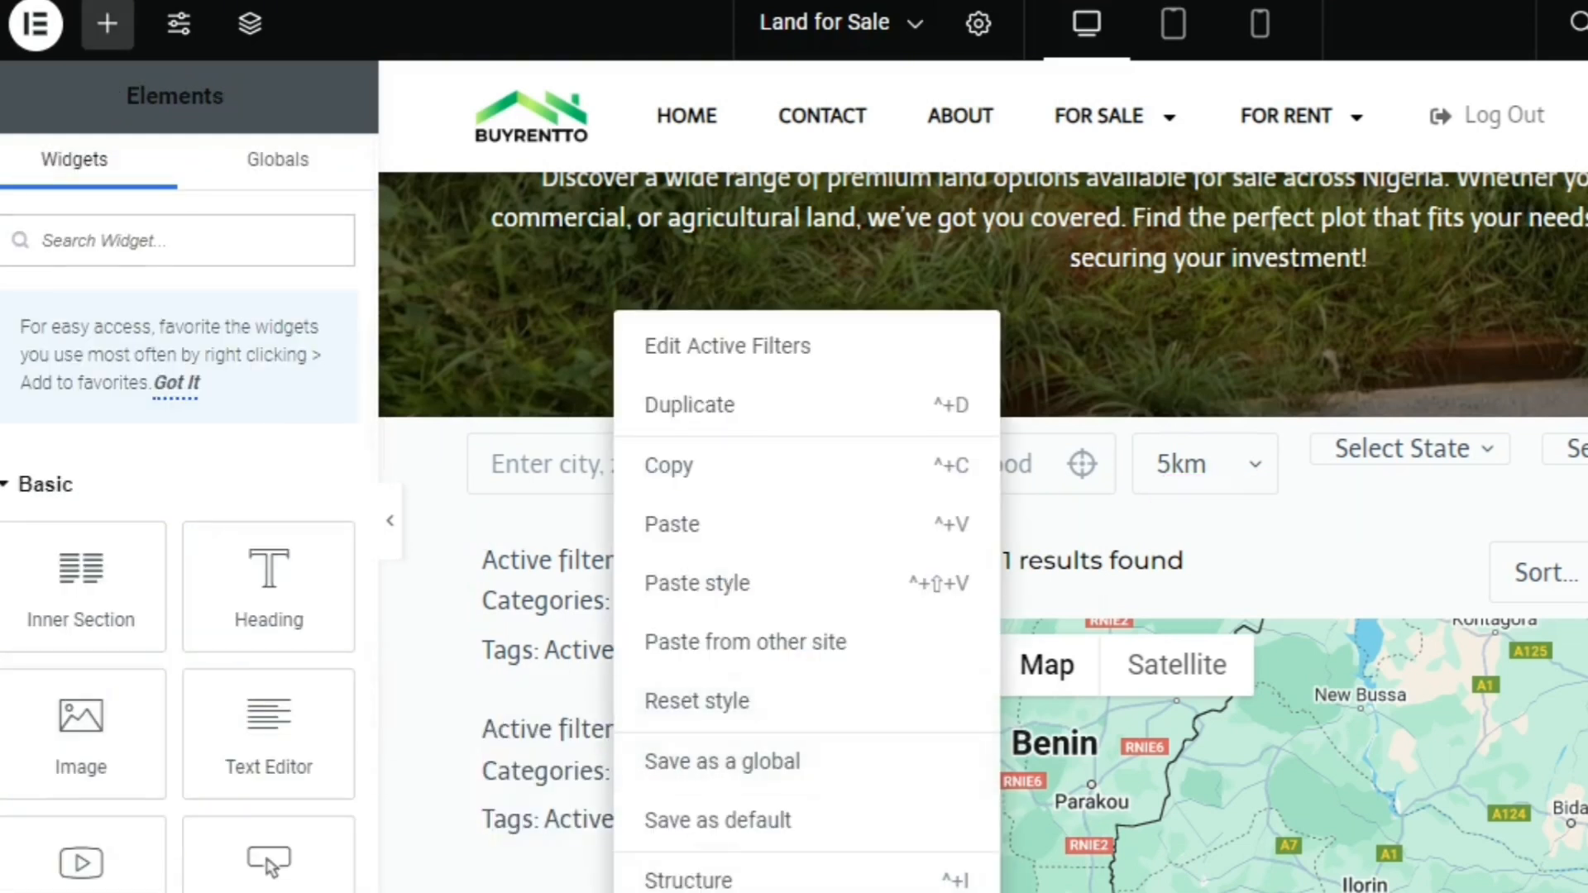
pyautogui.click(669, 892)
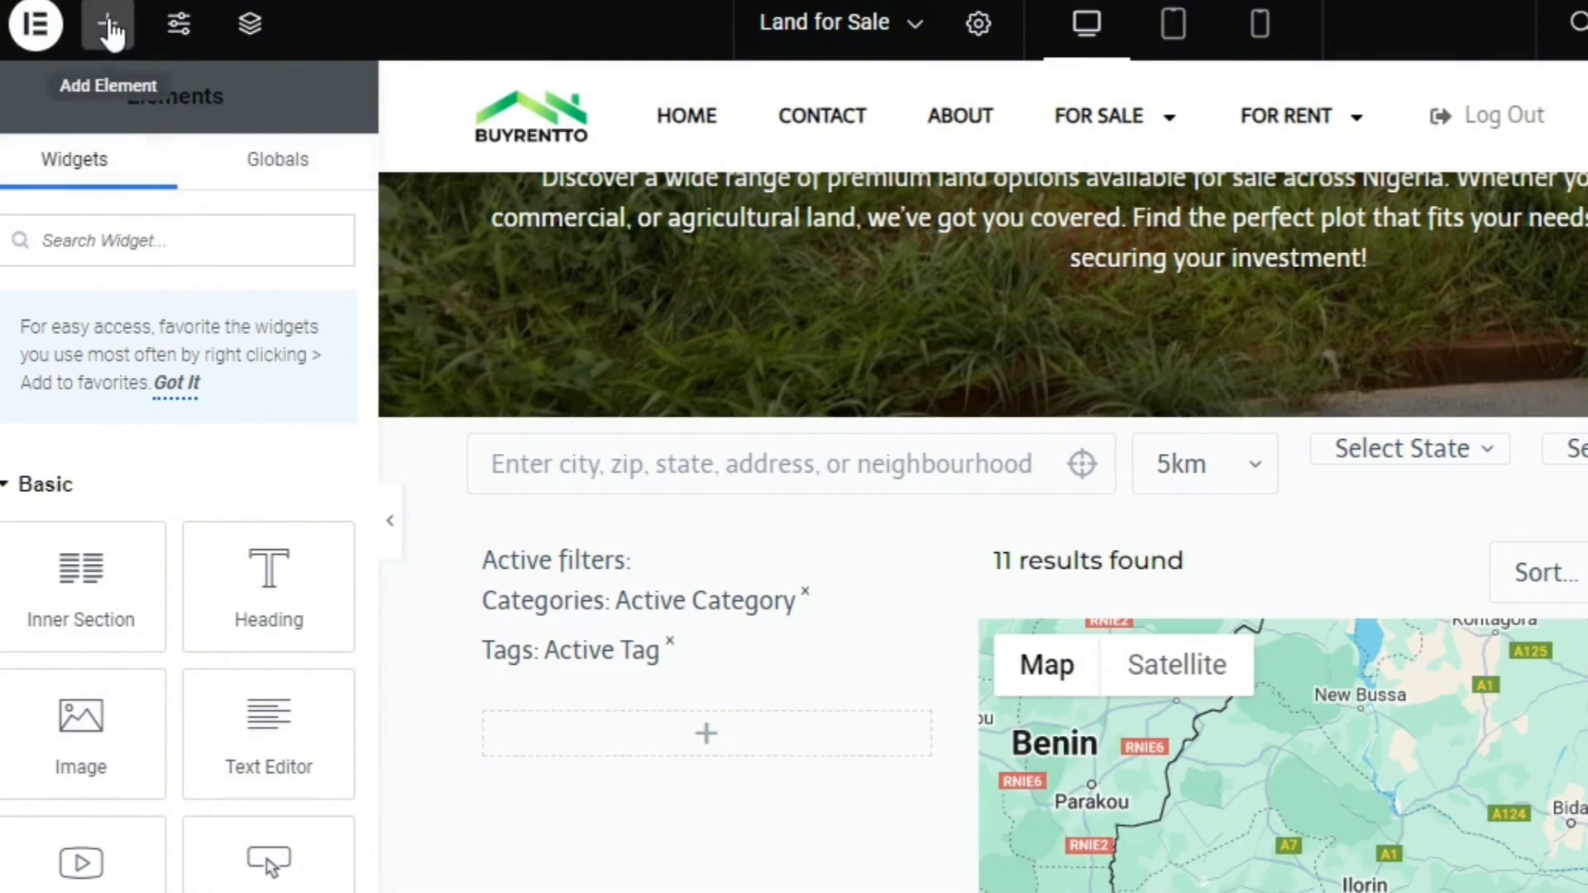
# Find the Checkboxes Filter widget and add it to the empty Inner Section below the active filters
pyautogui.click(161, 232)
pyautogui.write('check')
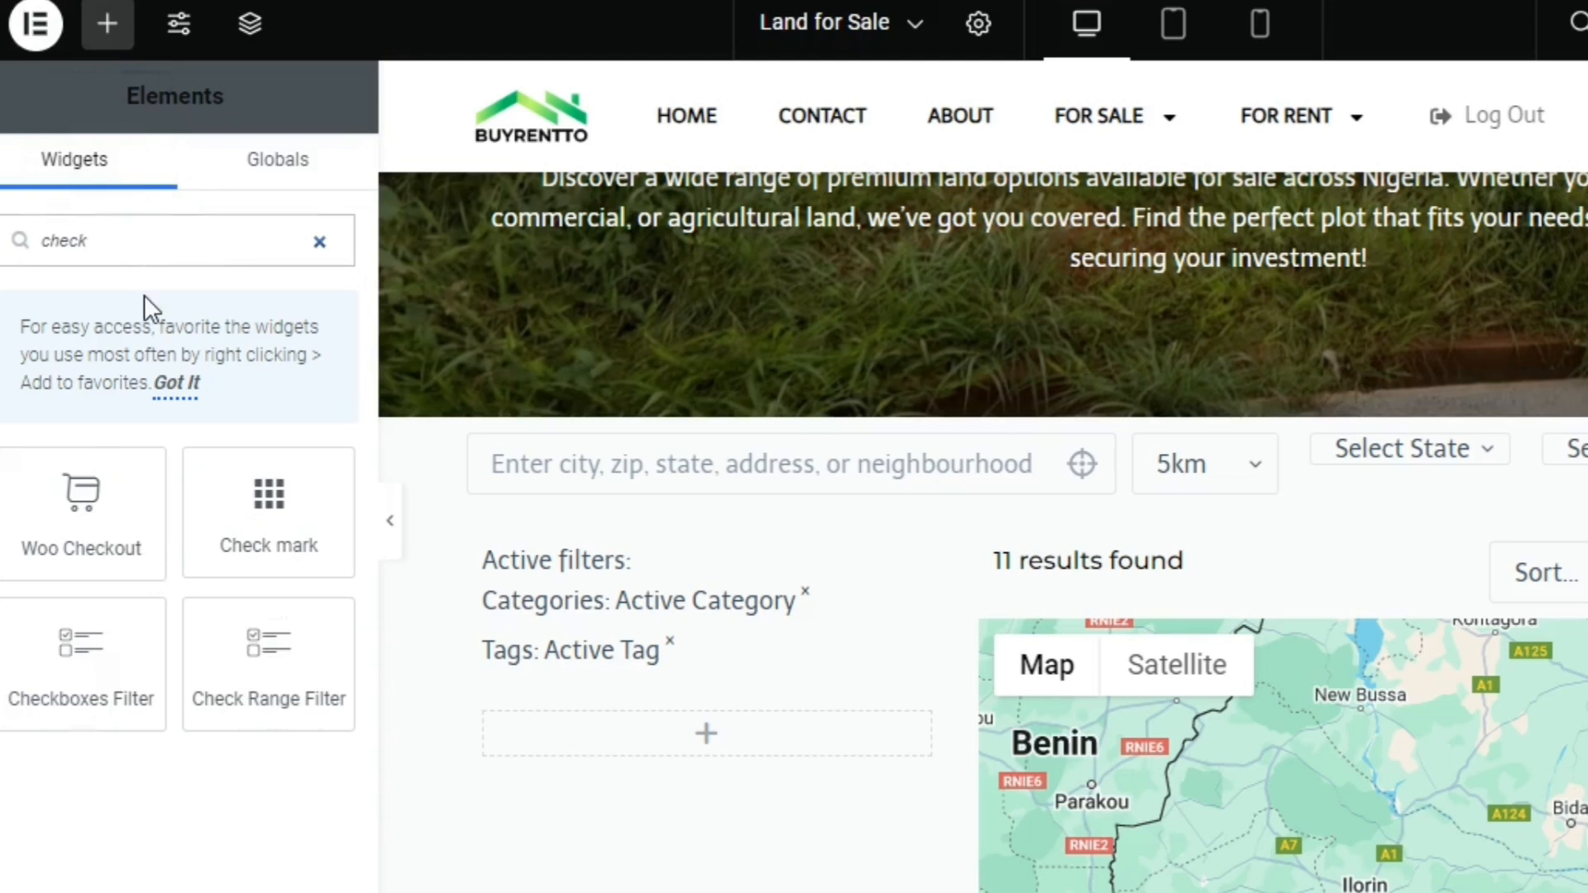
pyautogui.moveTo(121, 709); pyautogui.dragTo(565, 751)
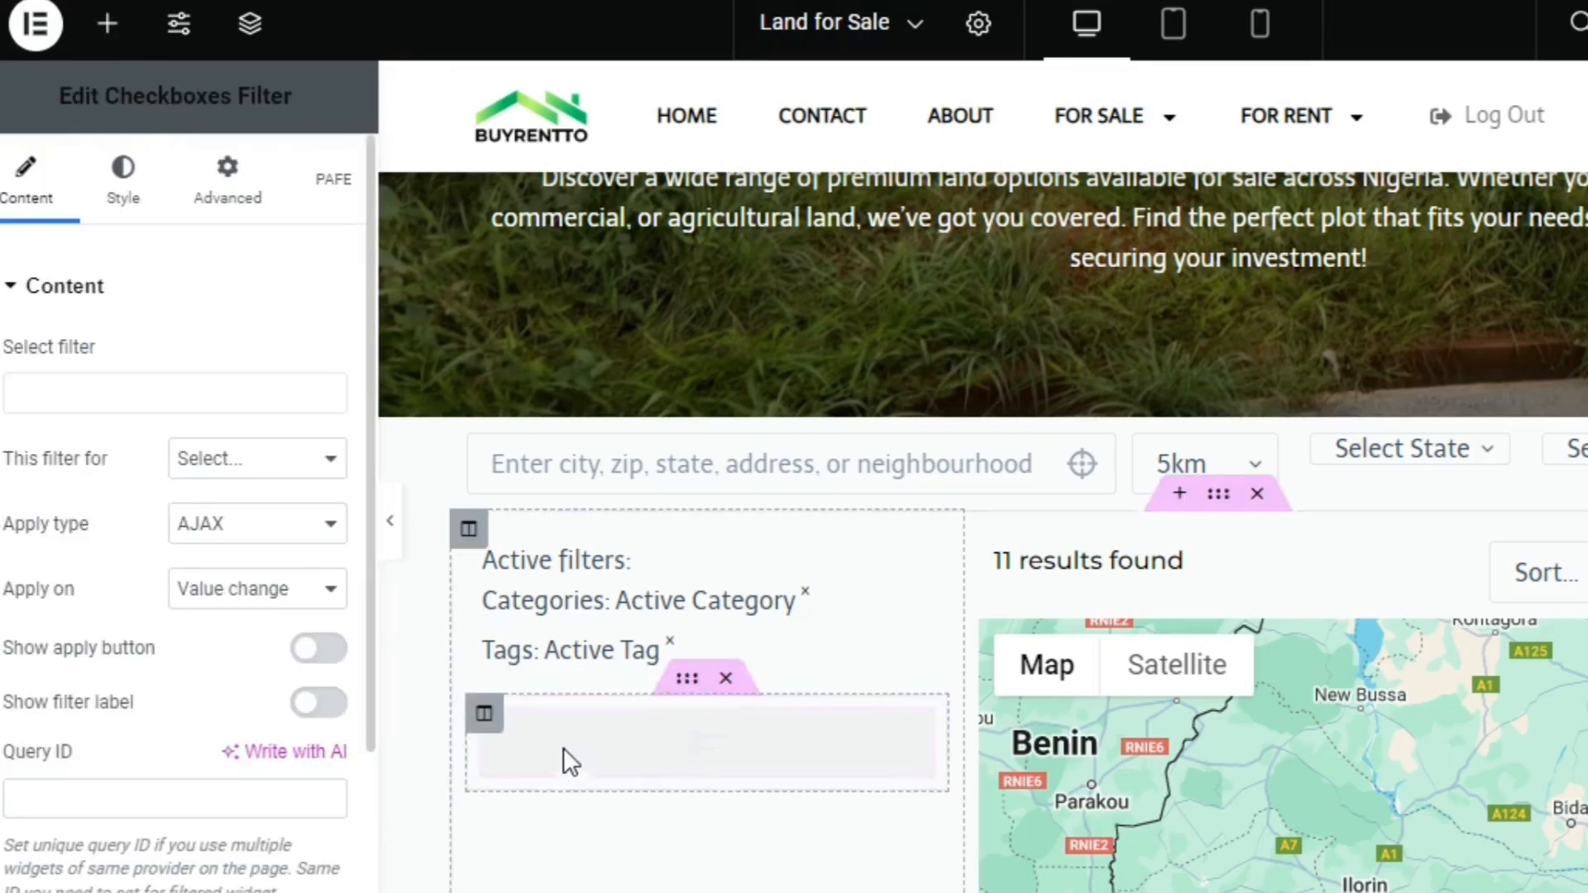
# Assign the Land for Sale land use type checkbox filter to the widget, target JetEngine and show the filter label
pyautogui.click(186, 390)
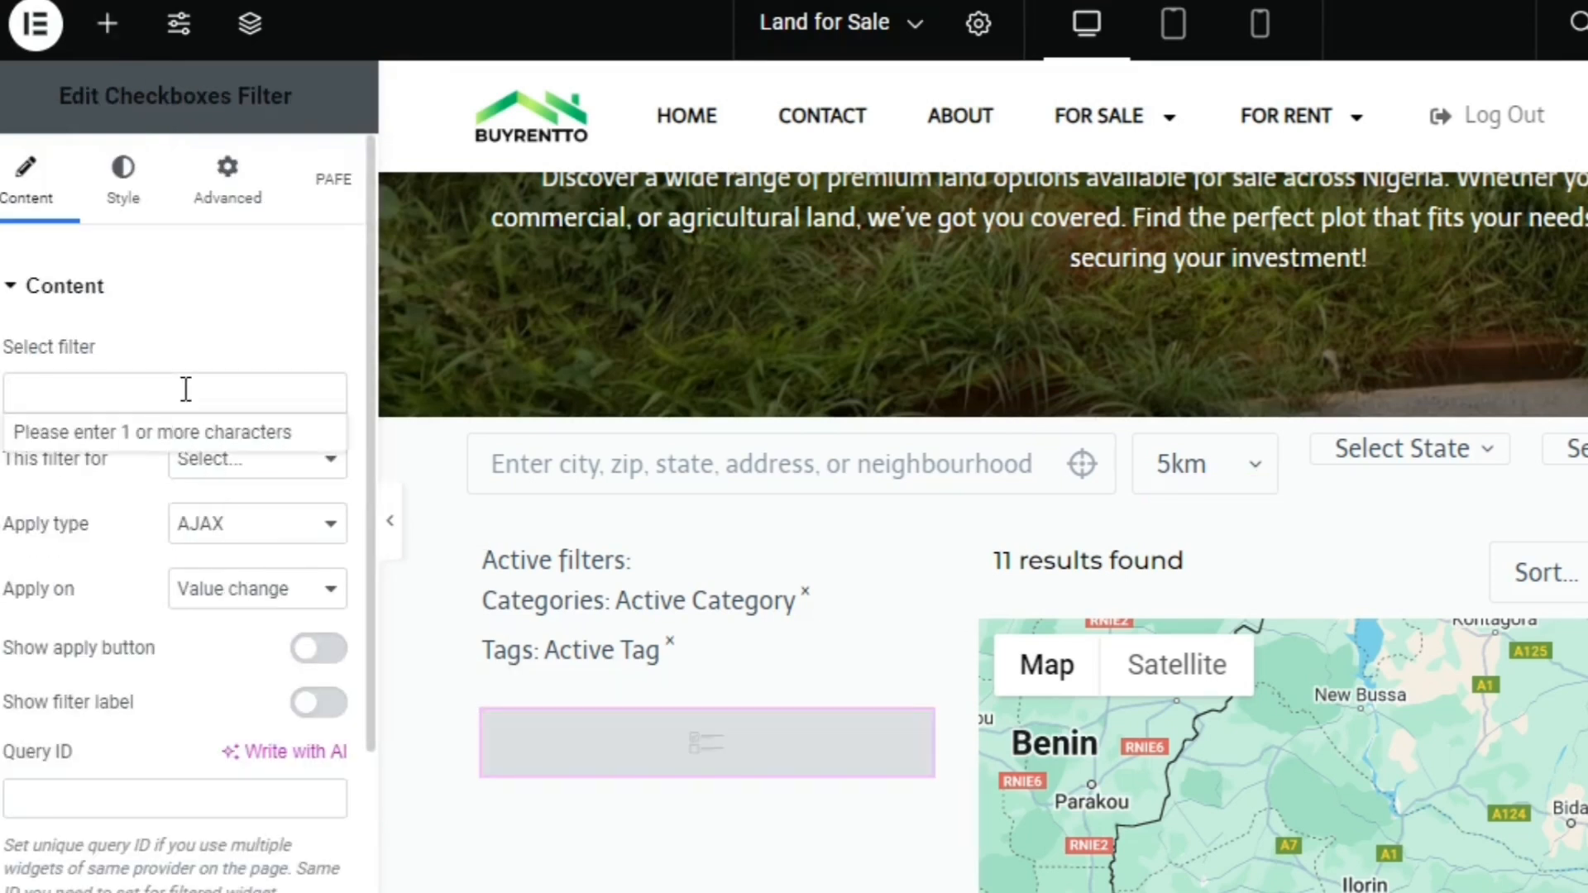
pyautogui.write('Land')
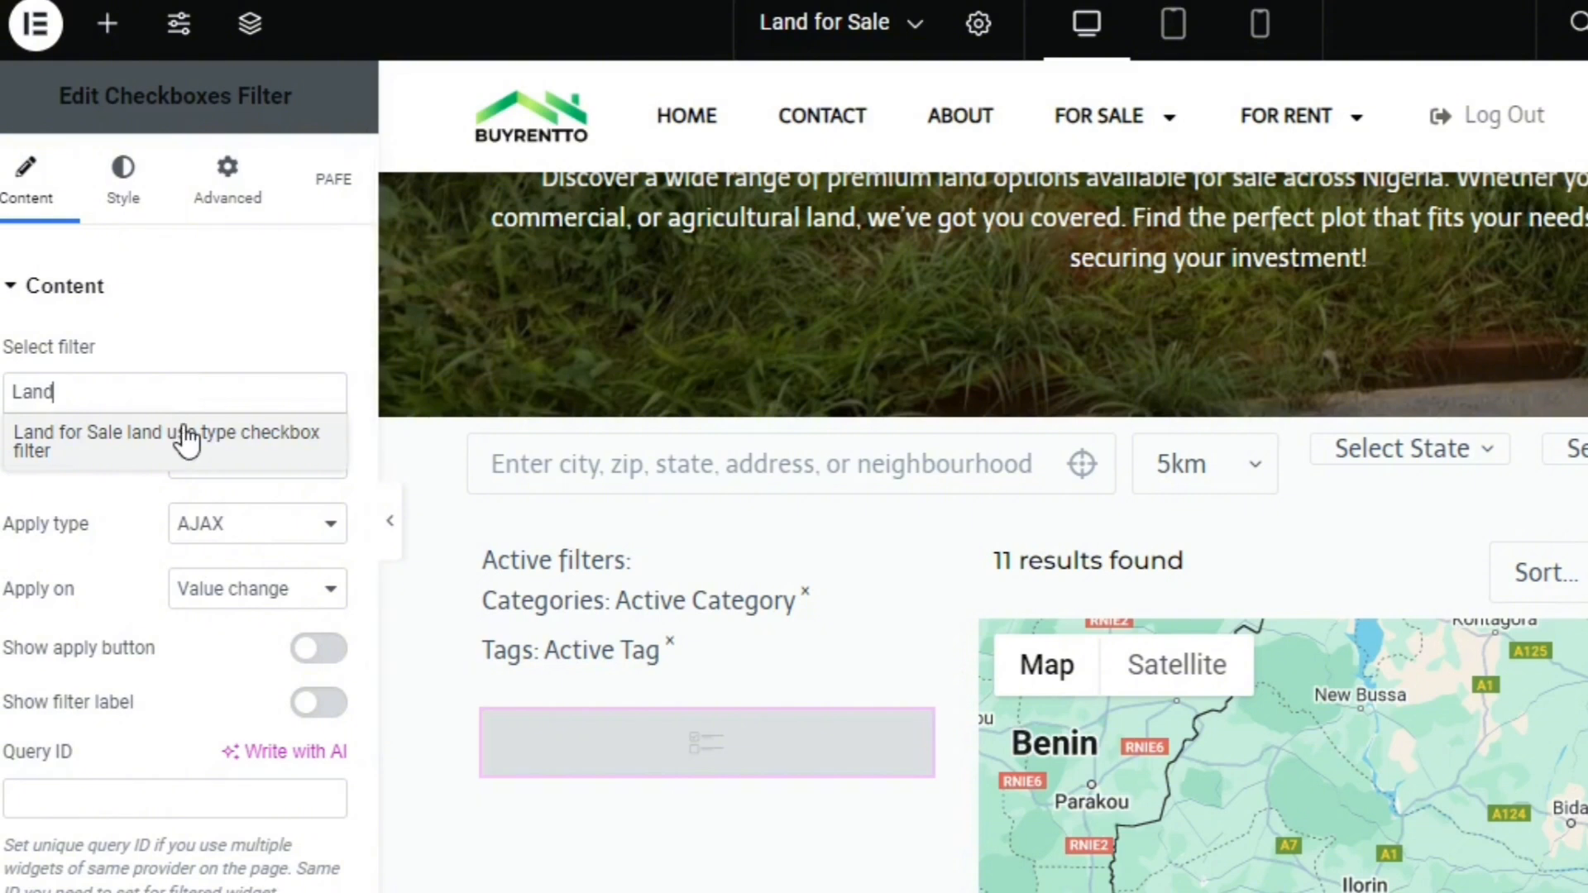
pyautogui.click(185, 436)
pyautogui.click(256, 496)
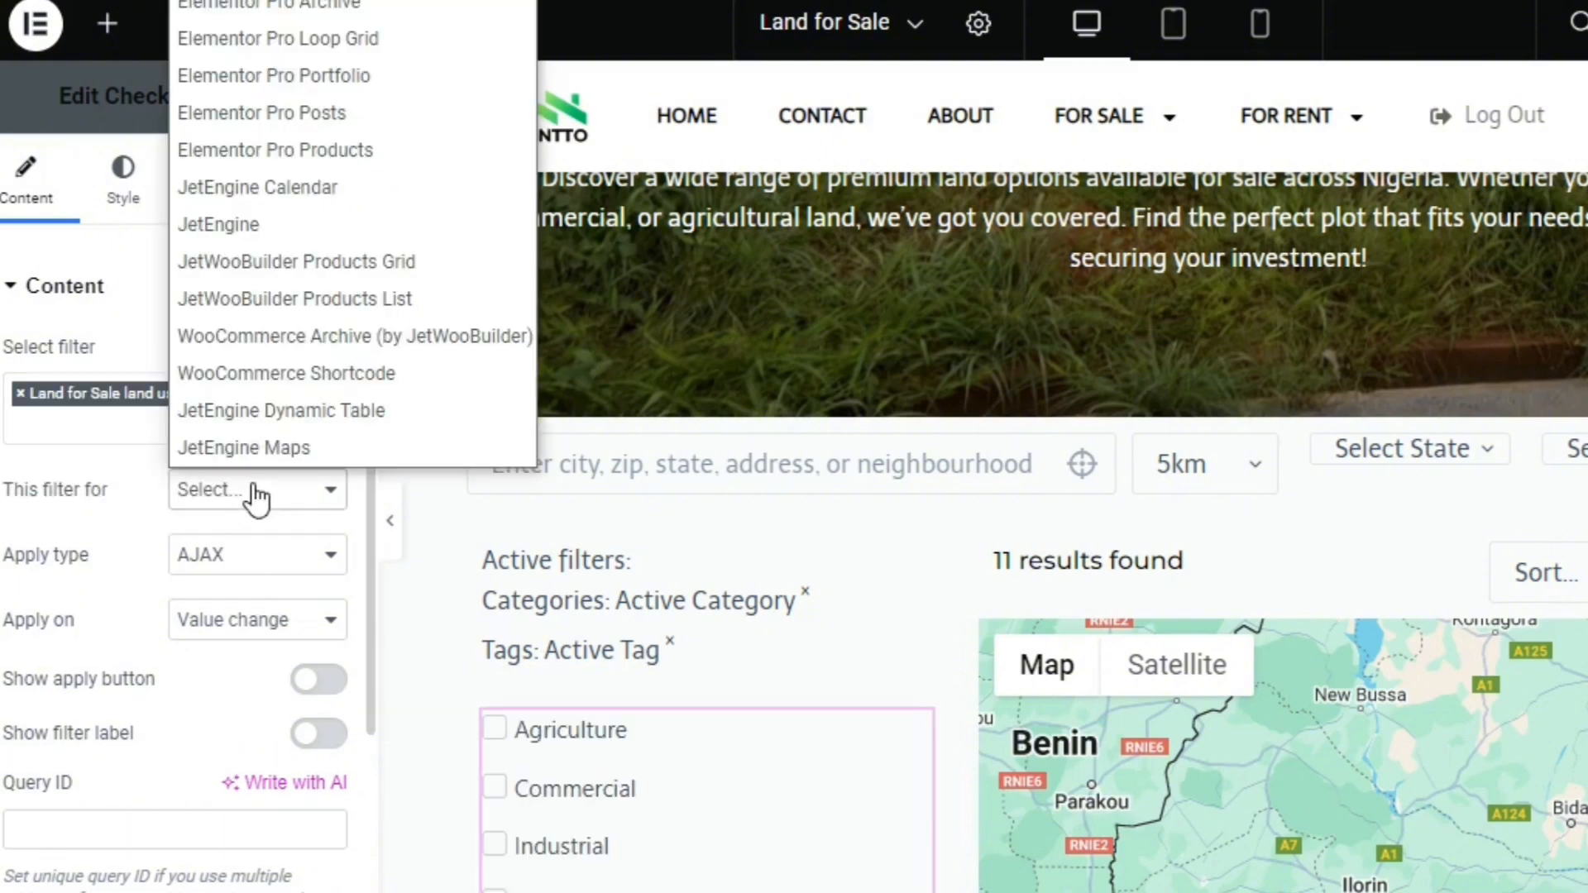
pyautogui.click(330, 223)
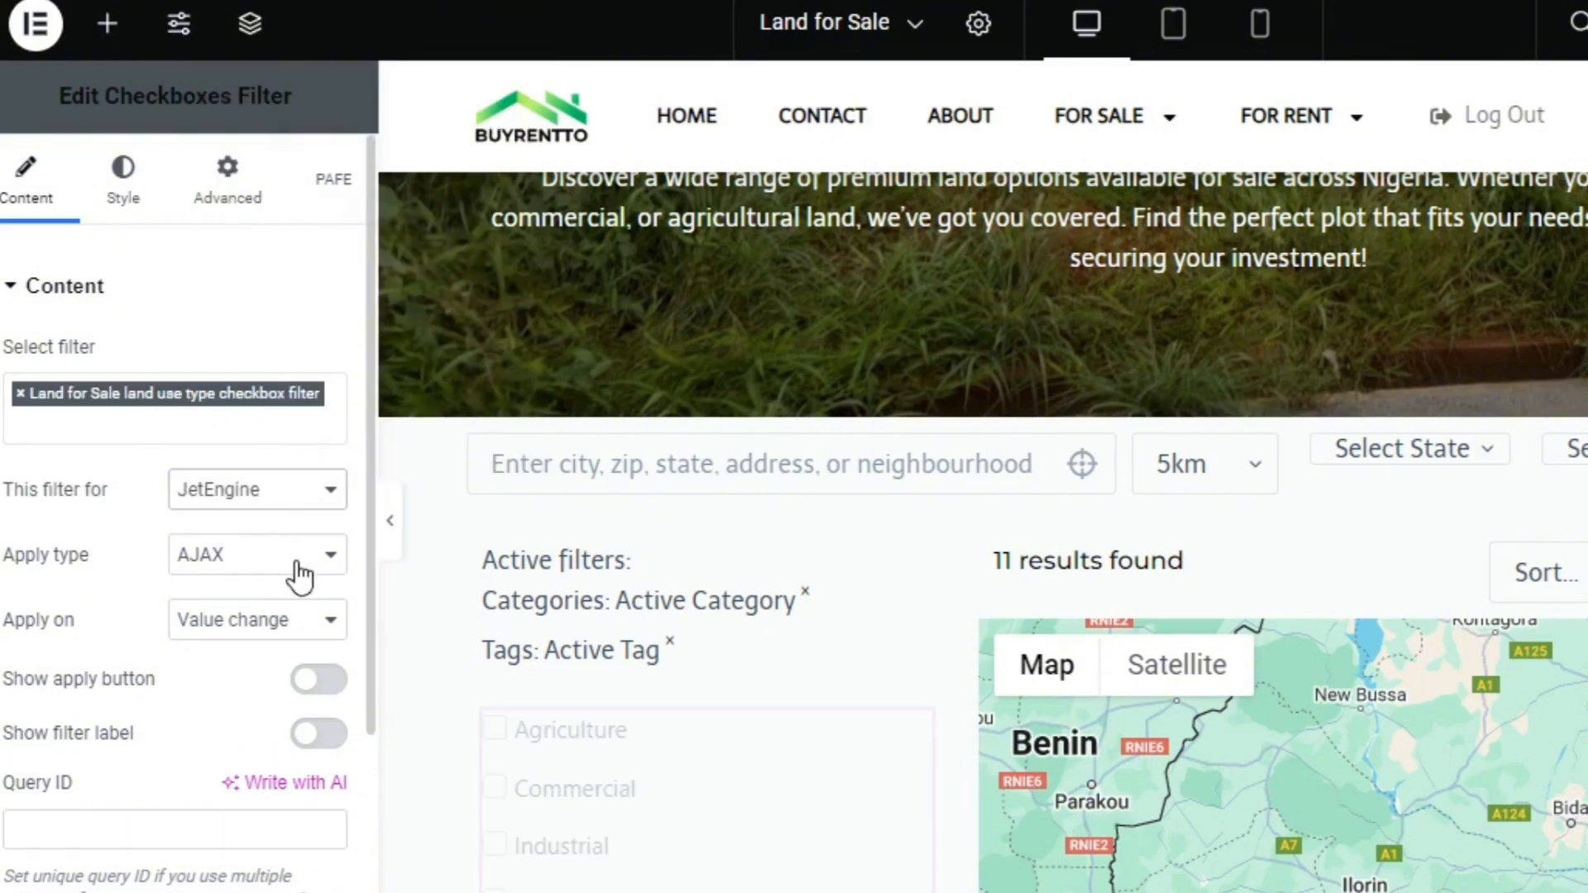
pyautogui.click(327, 733)
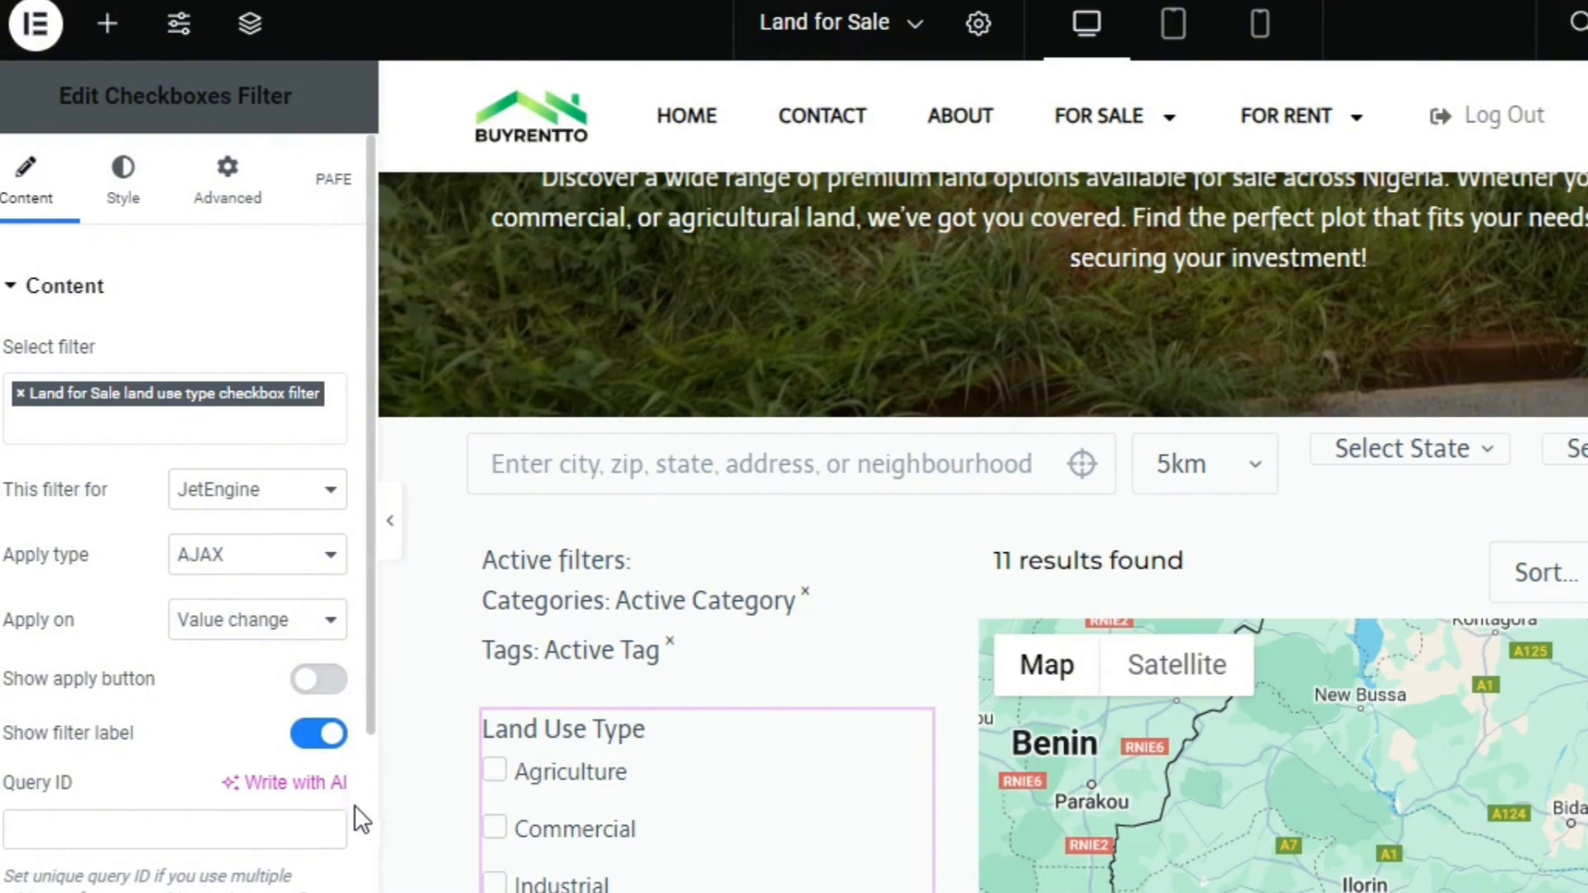
pyautogui.click(283, 832)
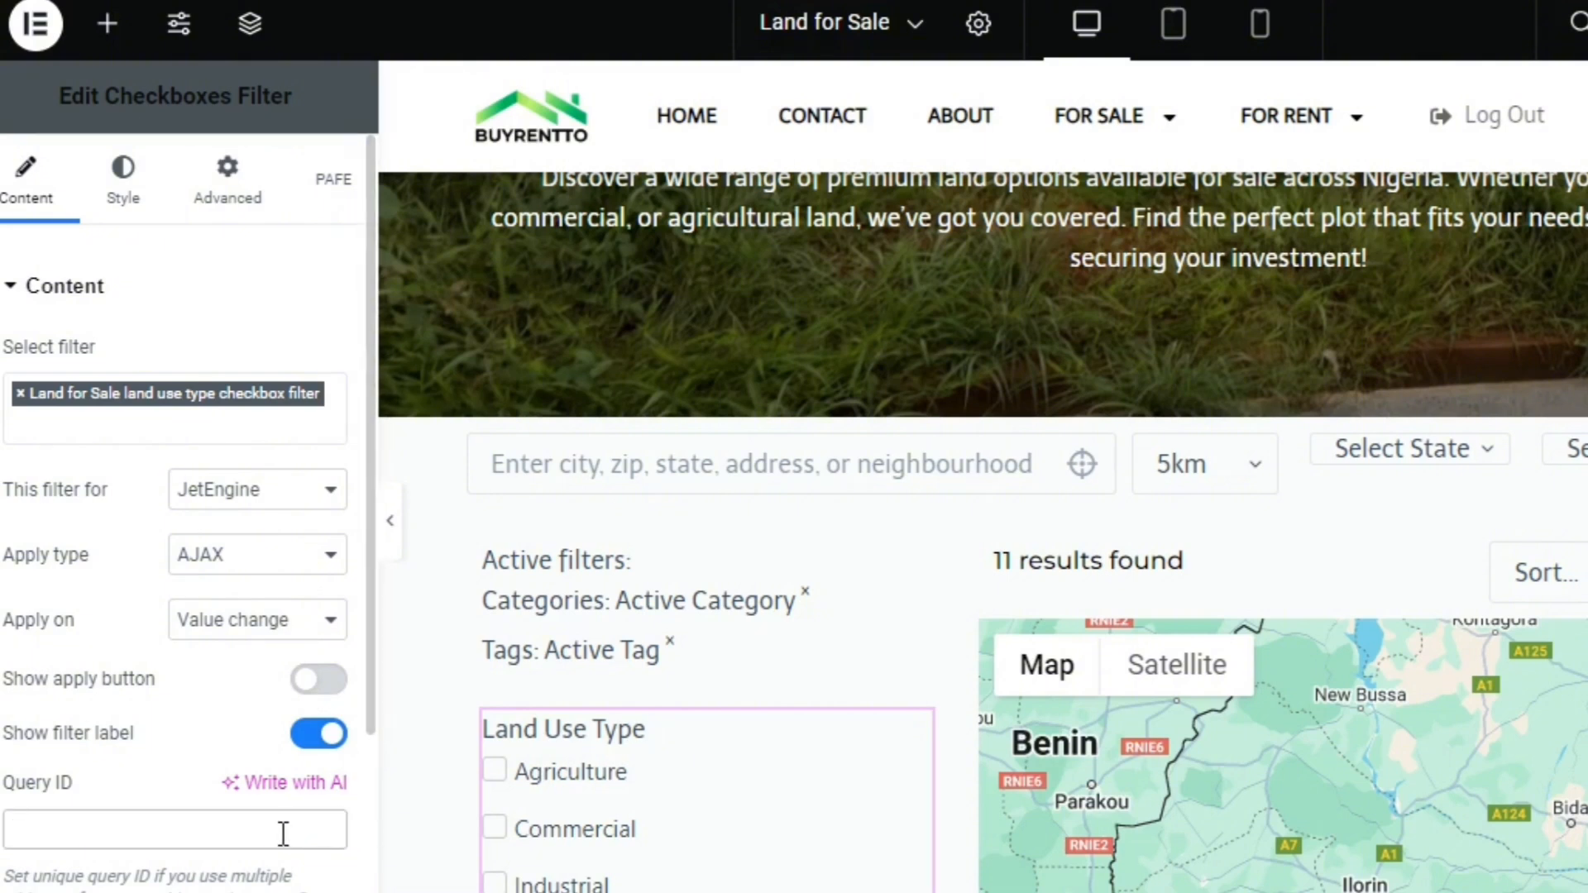
pyautogui.hotkey('ctrl', 'v')
pyautogui.hotkey('ctrl', 'a')
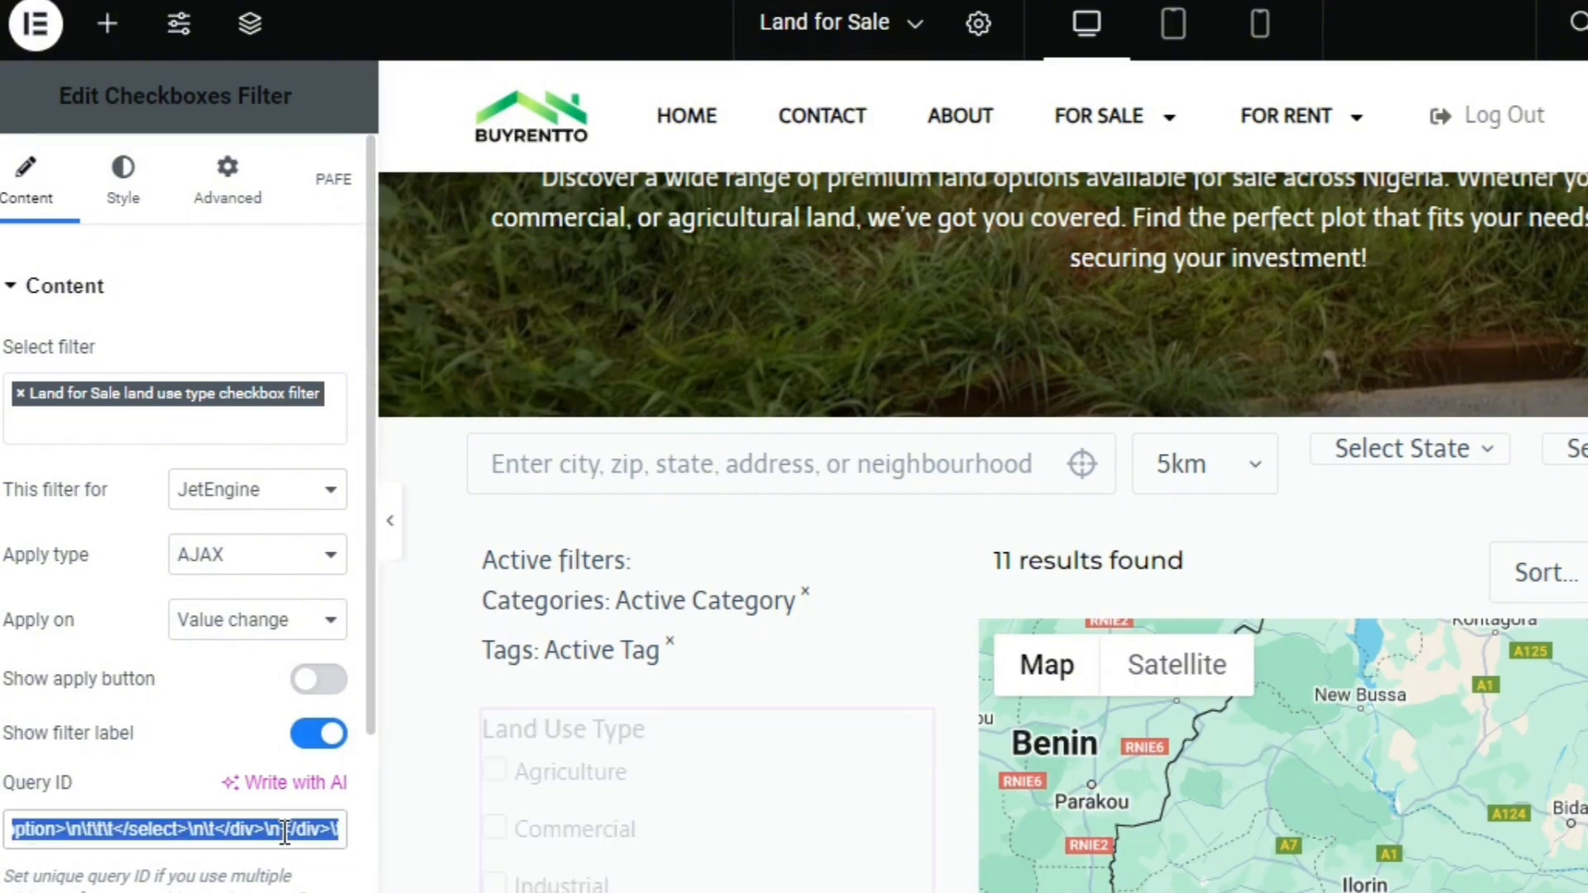
pyautogui.press('BackSpace')
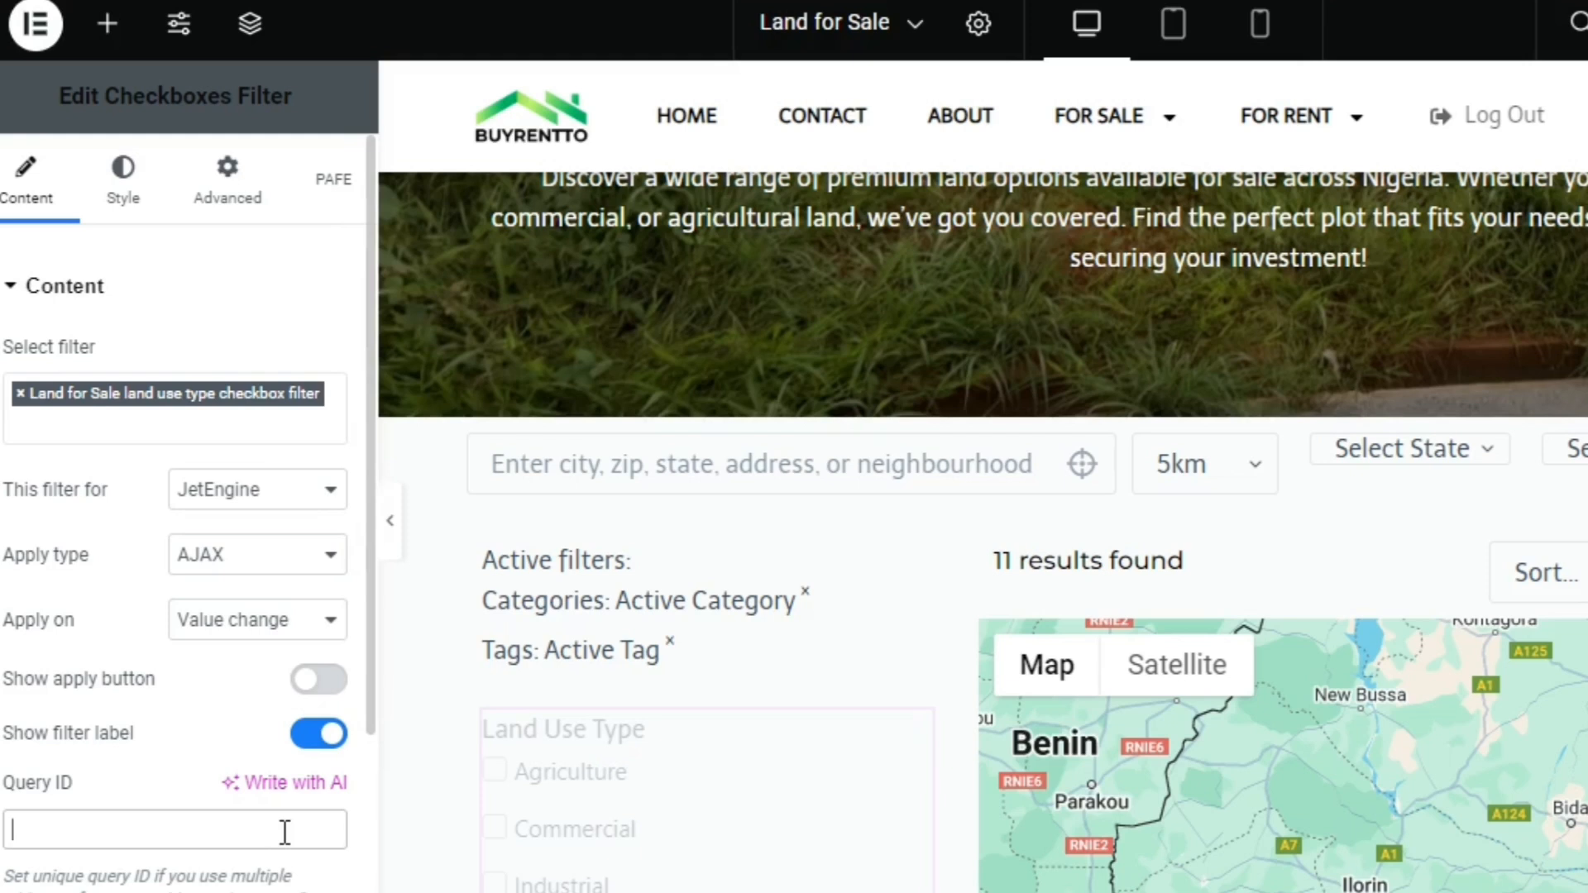
# Set the Checkboxes Filter's query ID to land-for-sale and select the text for copying
pyautogui.write('land')
pyautogui.write('-u')
pyautogui.write('or-sale')
pyautogui.hotkey('ctrl', 'a')
pyautogui.hotkey('ctrl', 'c')
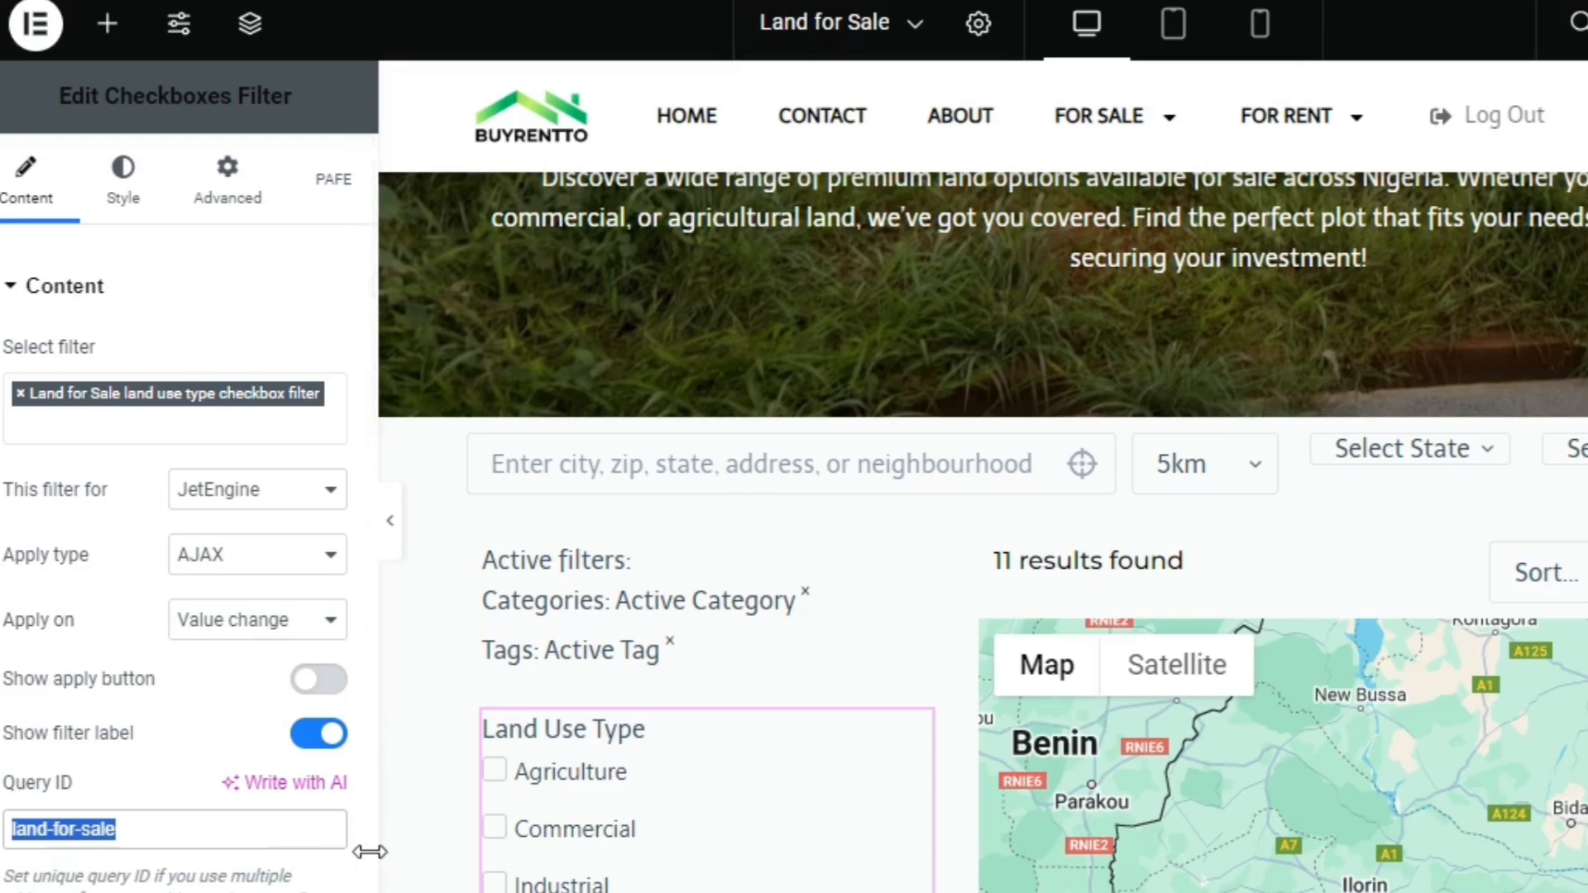
# Enable additional providers for the Checkboxes Filter and add JetEngine Maps with the query ID land-for-sale
pyautogui.scroll(-4, 362, 852)
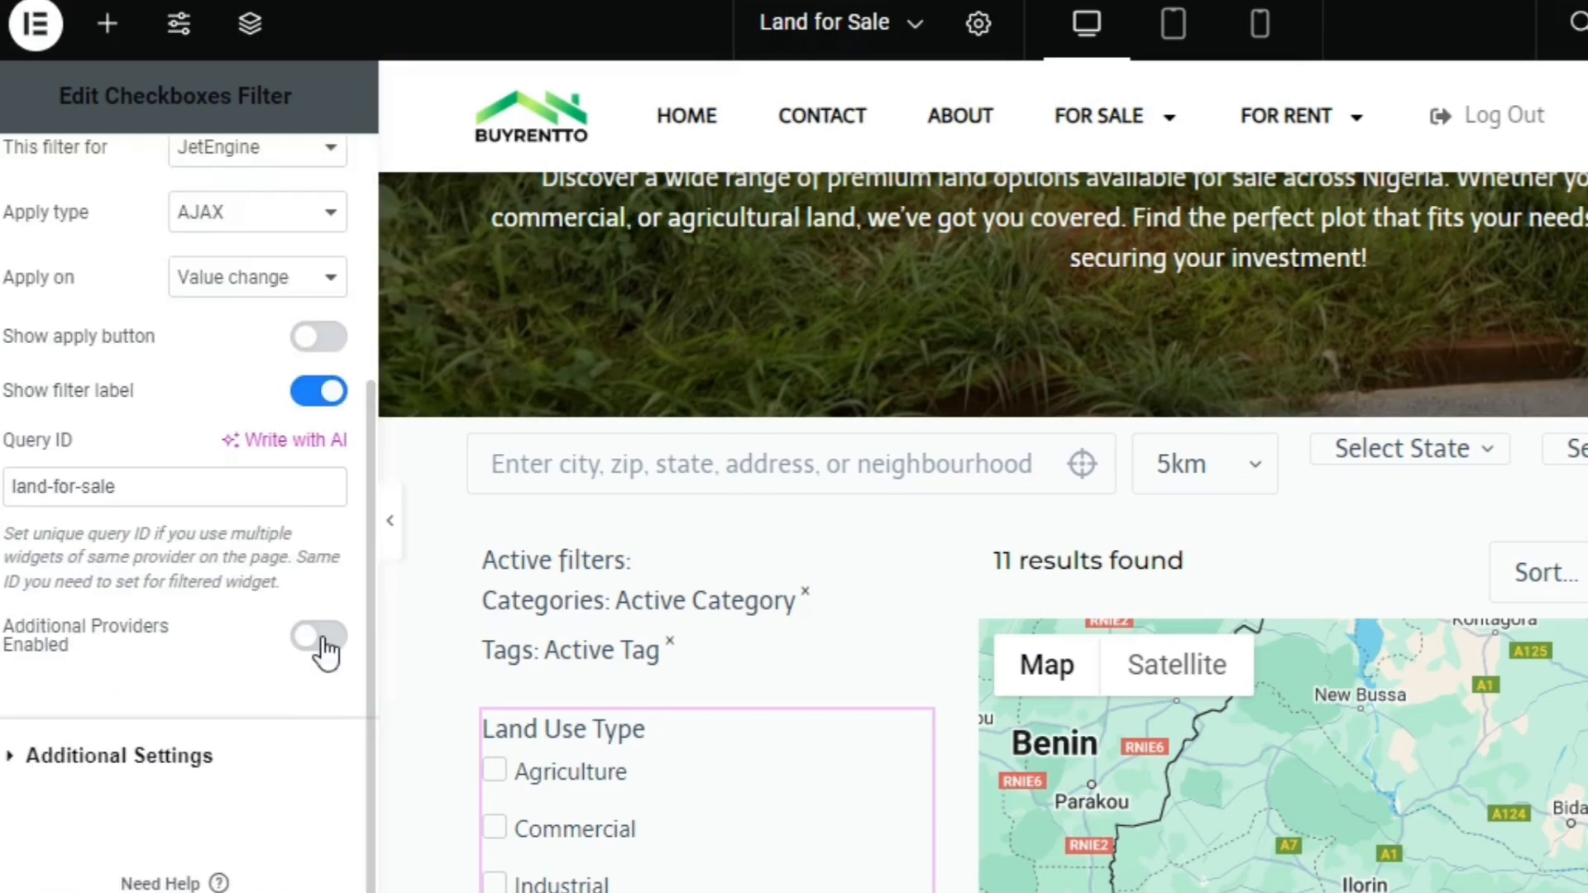
pyautogui.click(322, 639)
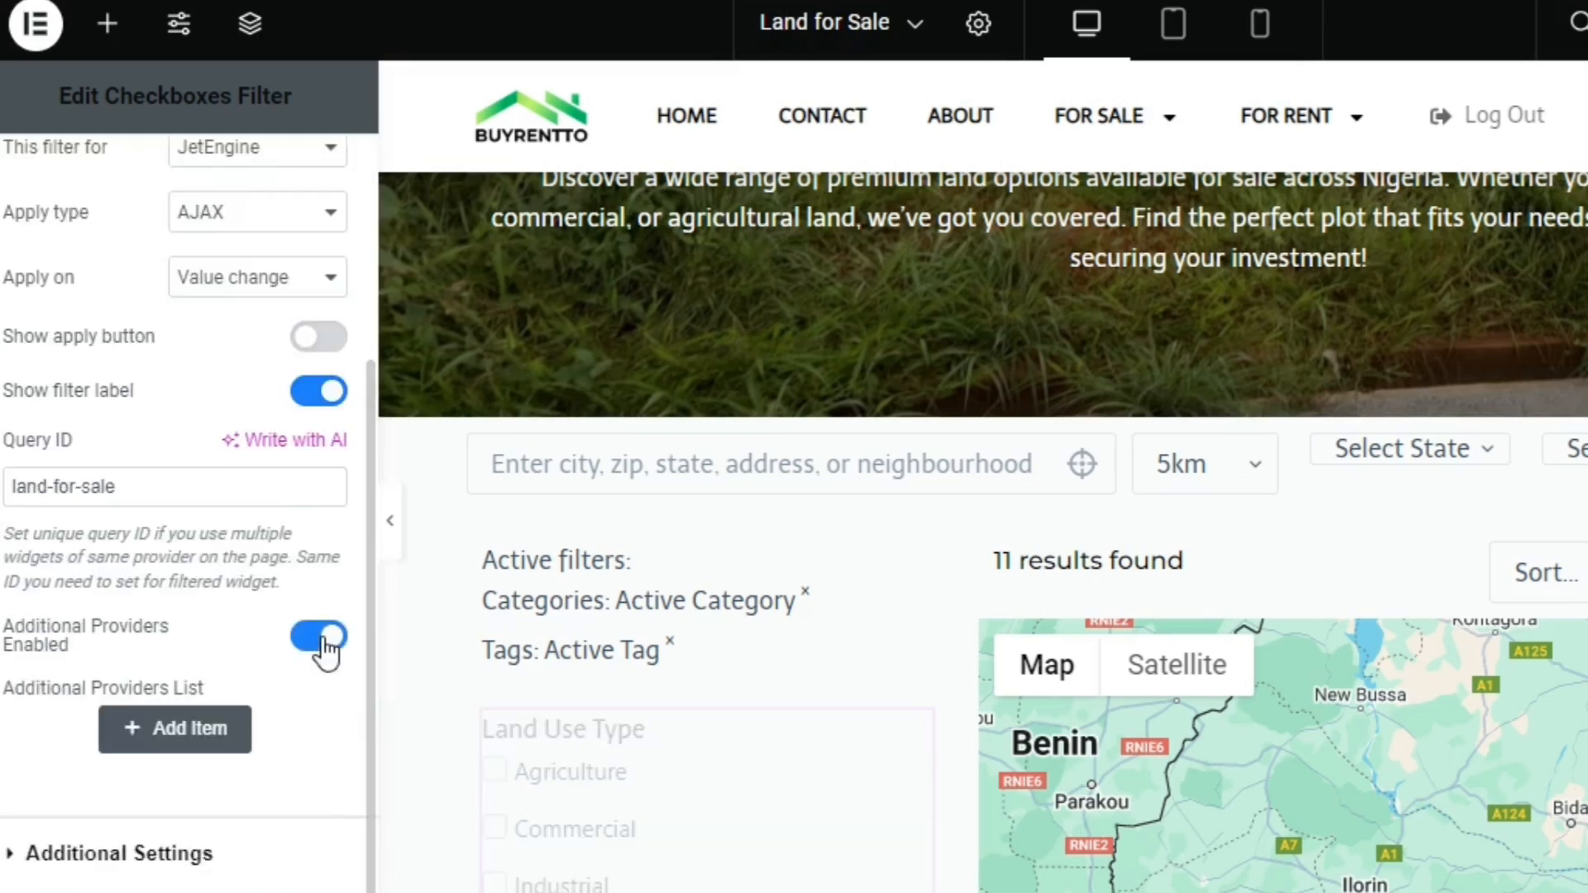
pyautogui.click(143, 731)
pyautogui.click(213, 860)
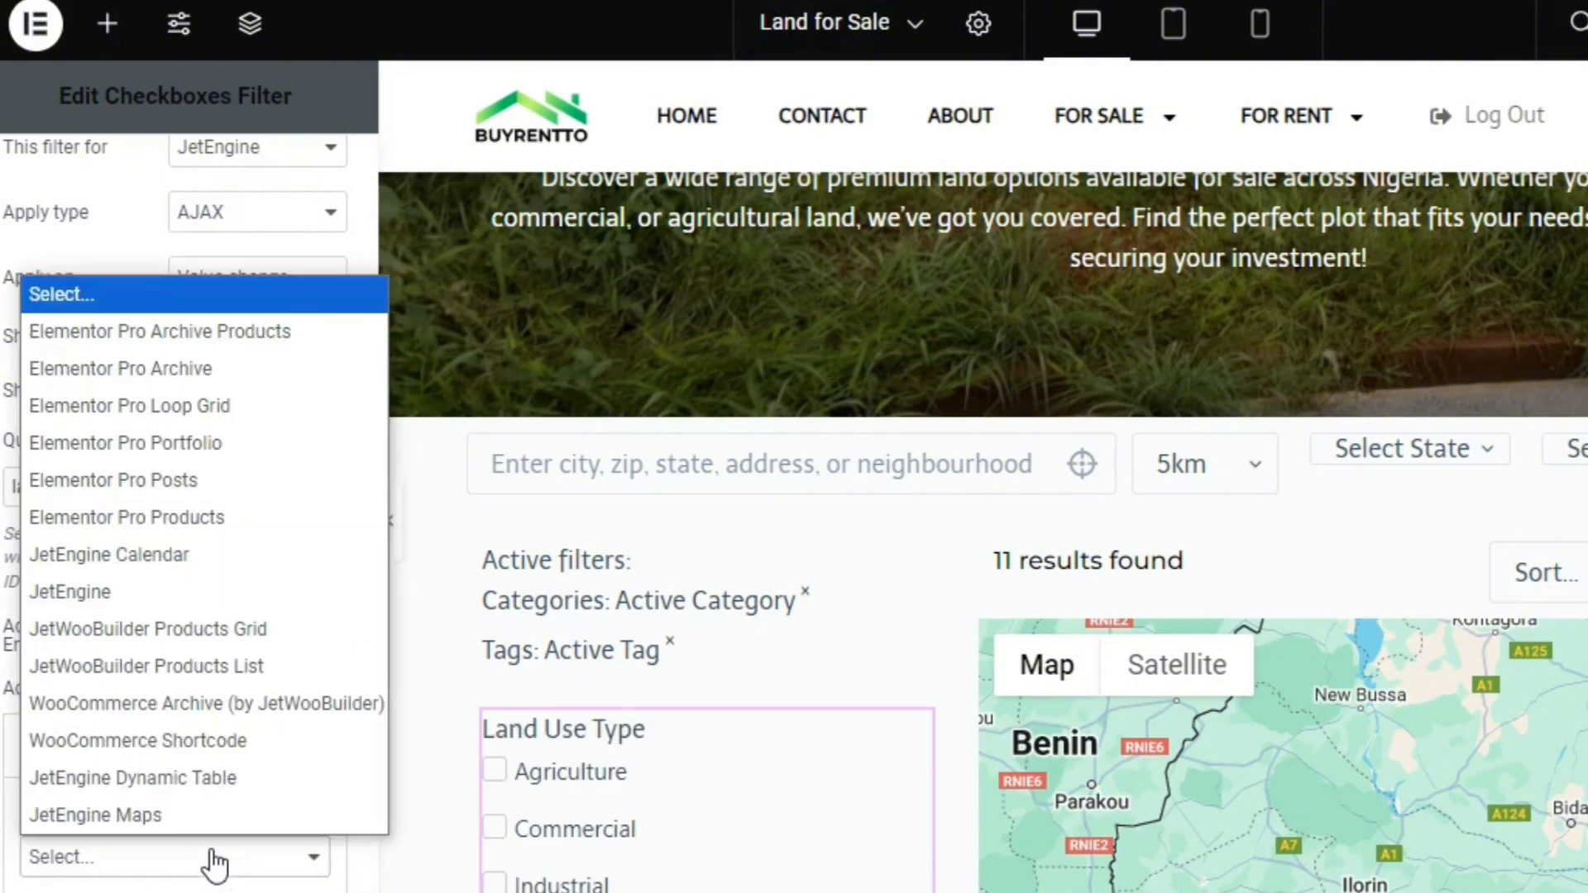
pyautogui.click(231, 814)
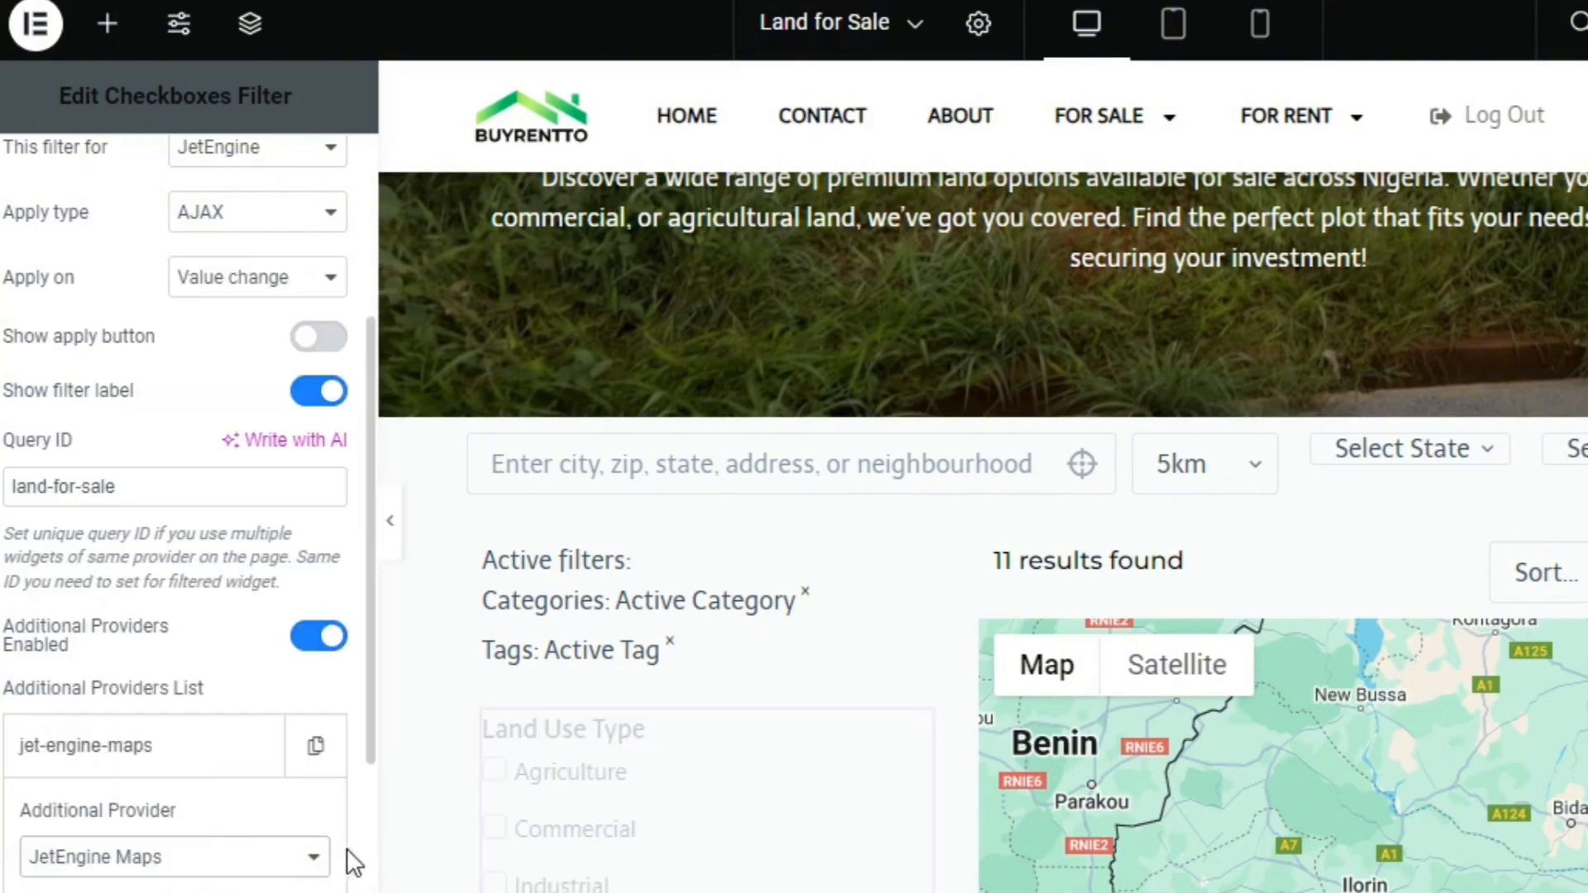
pyautogui.scroll(-5, 355, 861)
pyautogui.click(264, 531)
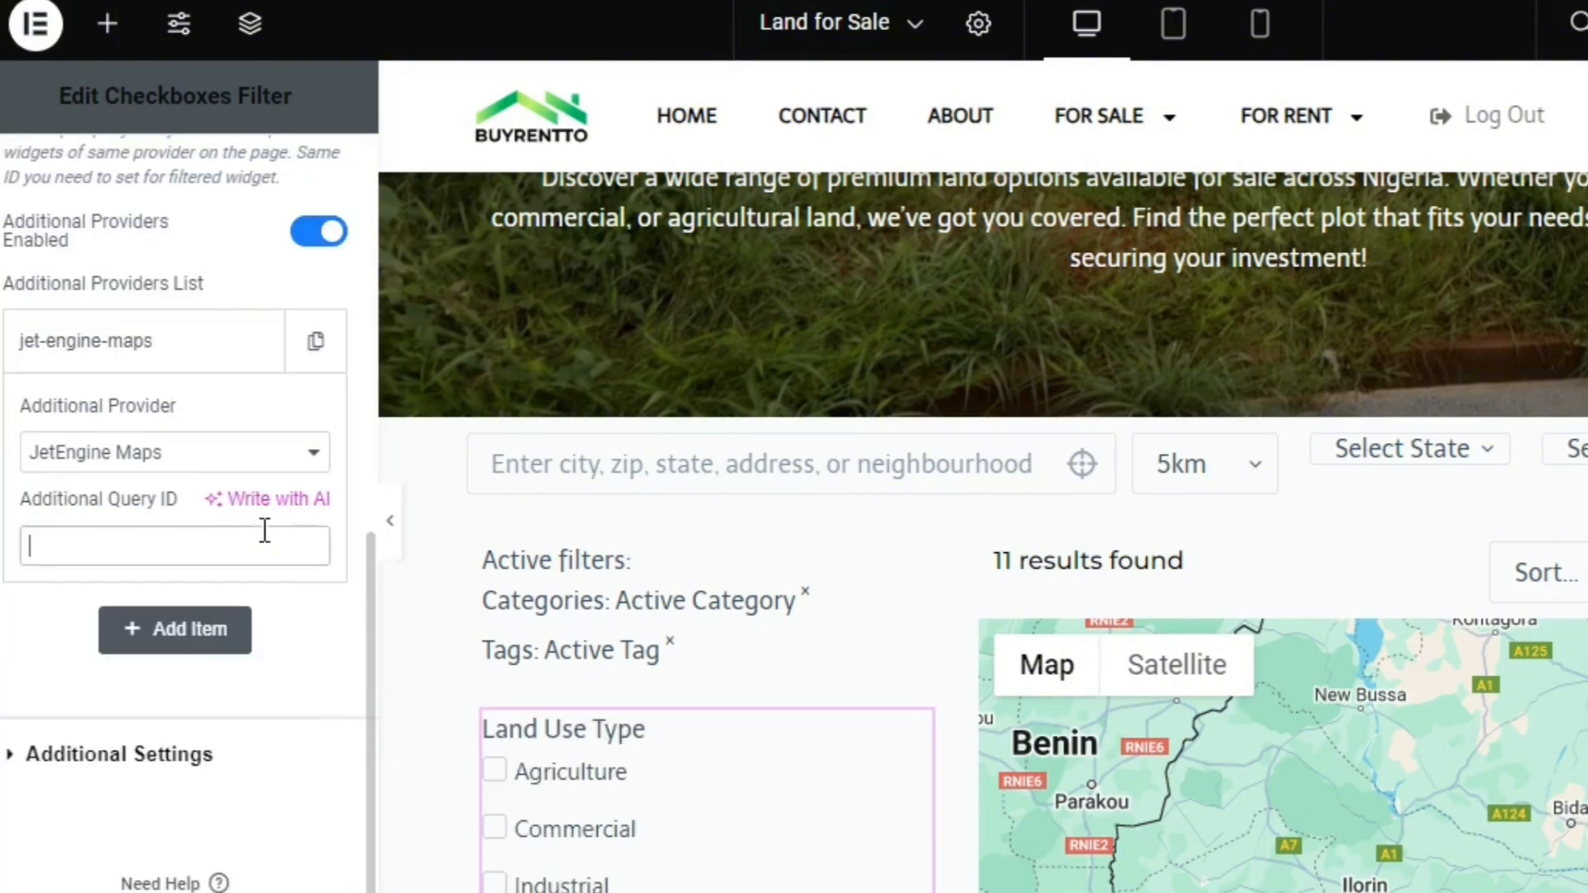
pyautogui.hotkey('ctrl', 'v')
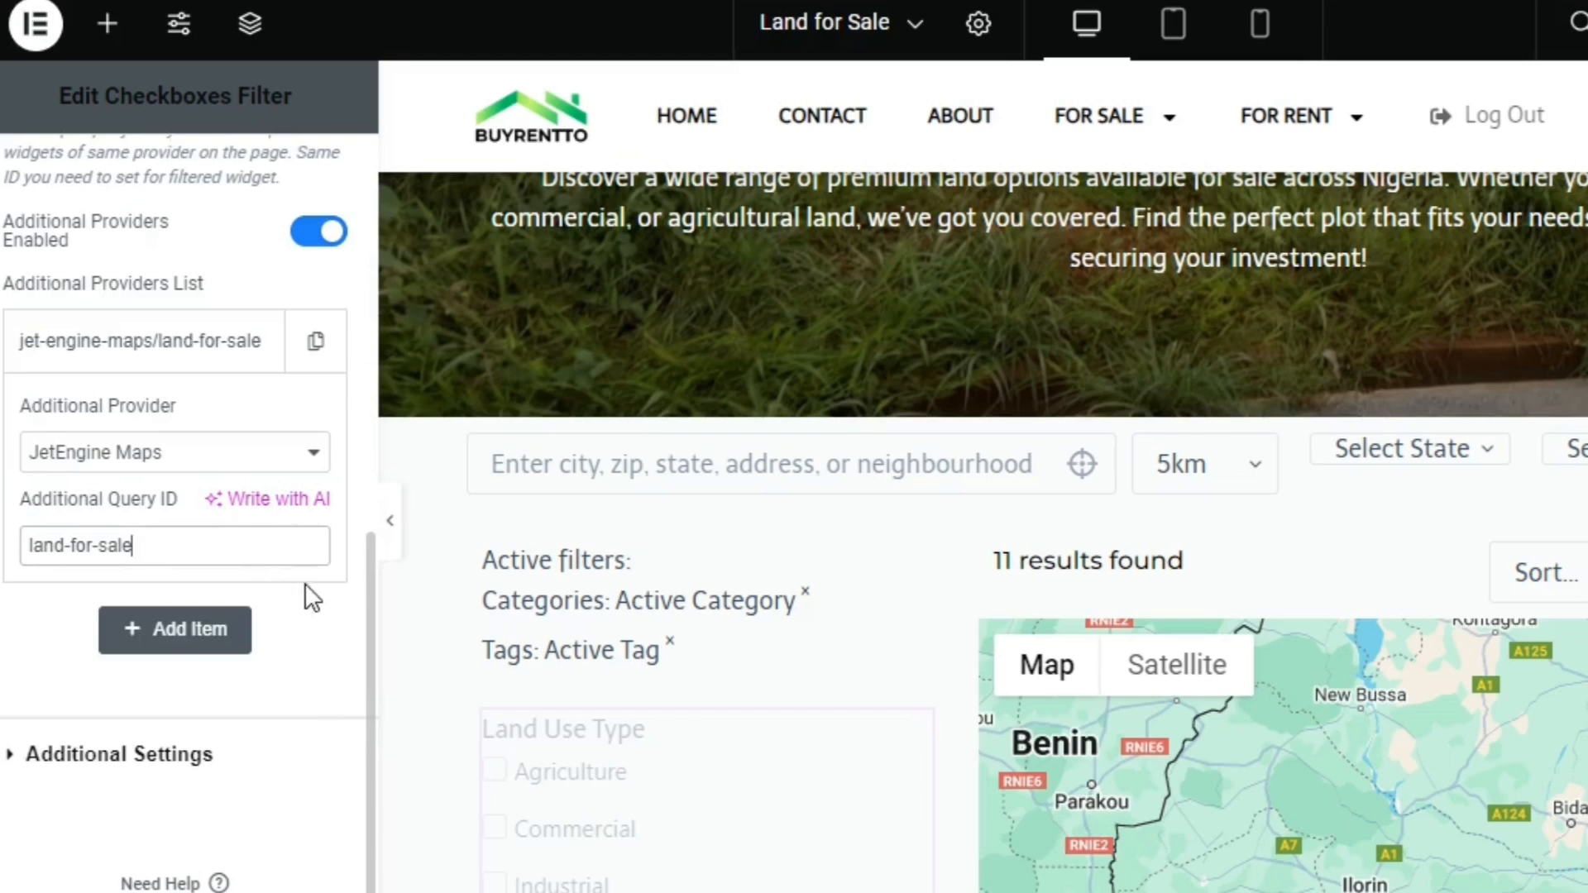
# Set the Checkboxes Filter widget's CSS ID to land-for-sale
pyautogui.click(369, 420)
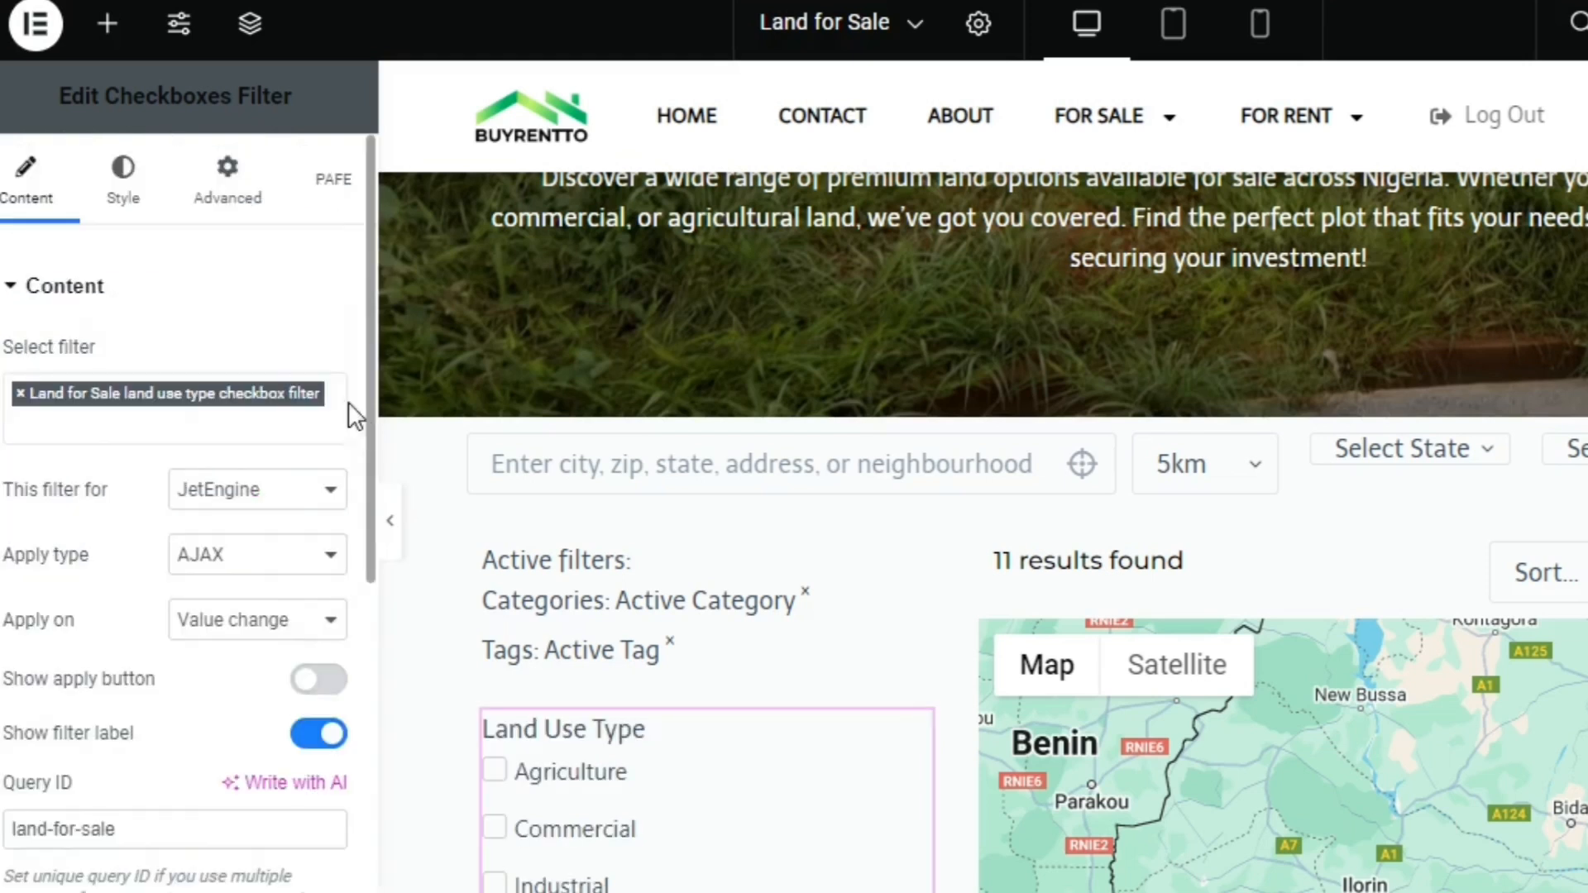
pyautogui.click(228, 177)
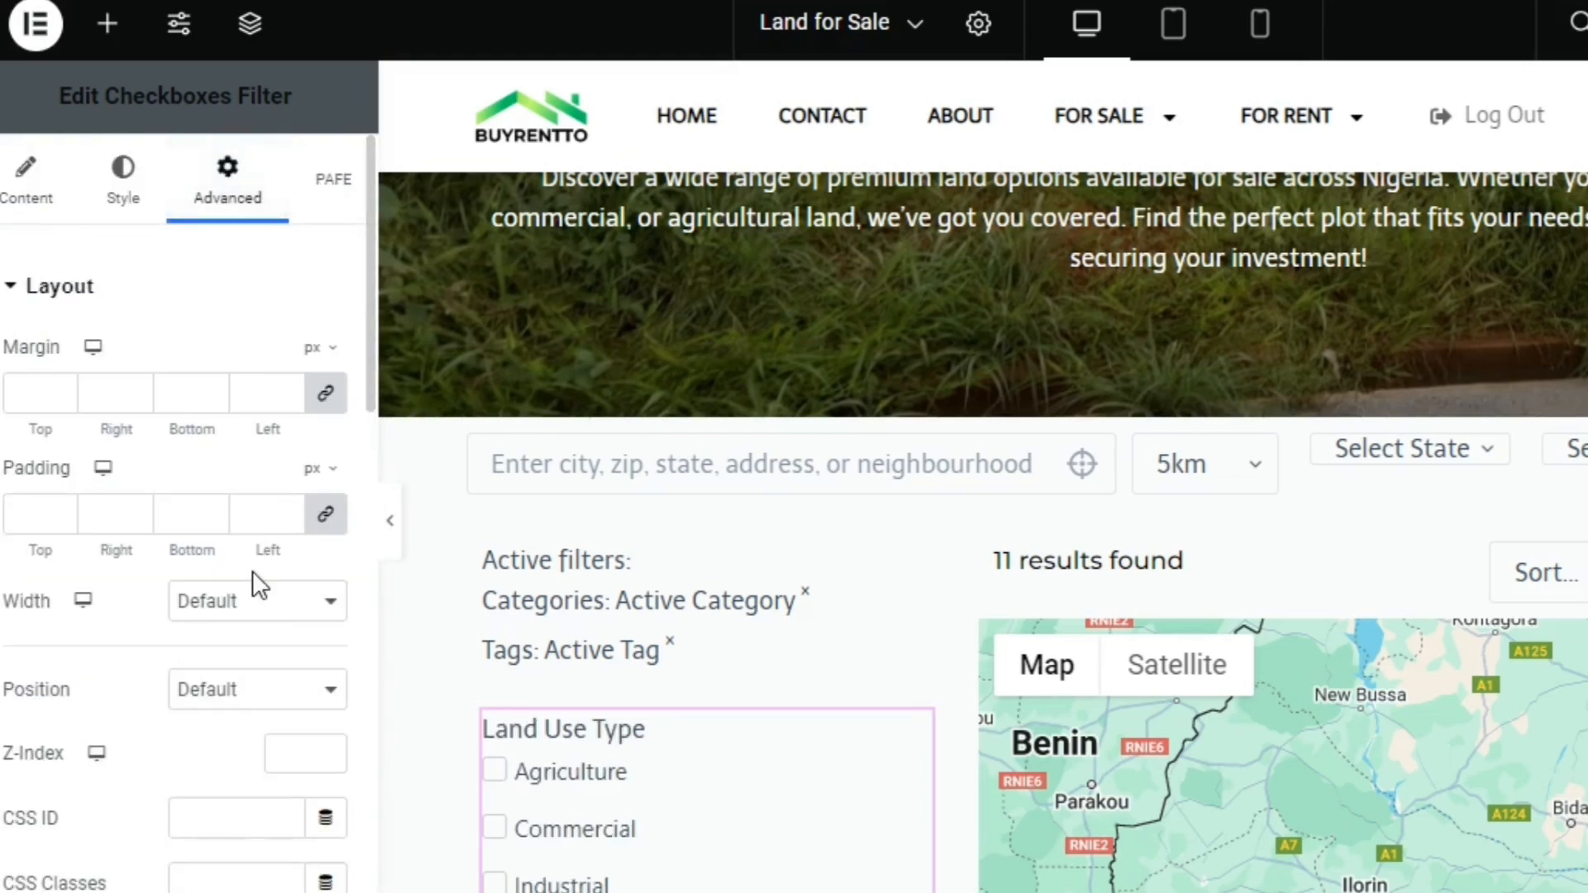
pyautogui.click(236, 829)
pyautogui.write('land-for-sale')
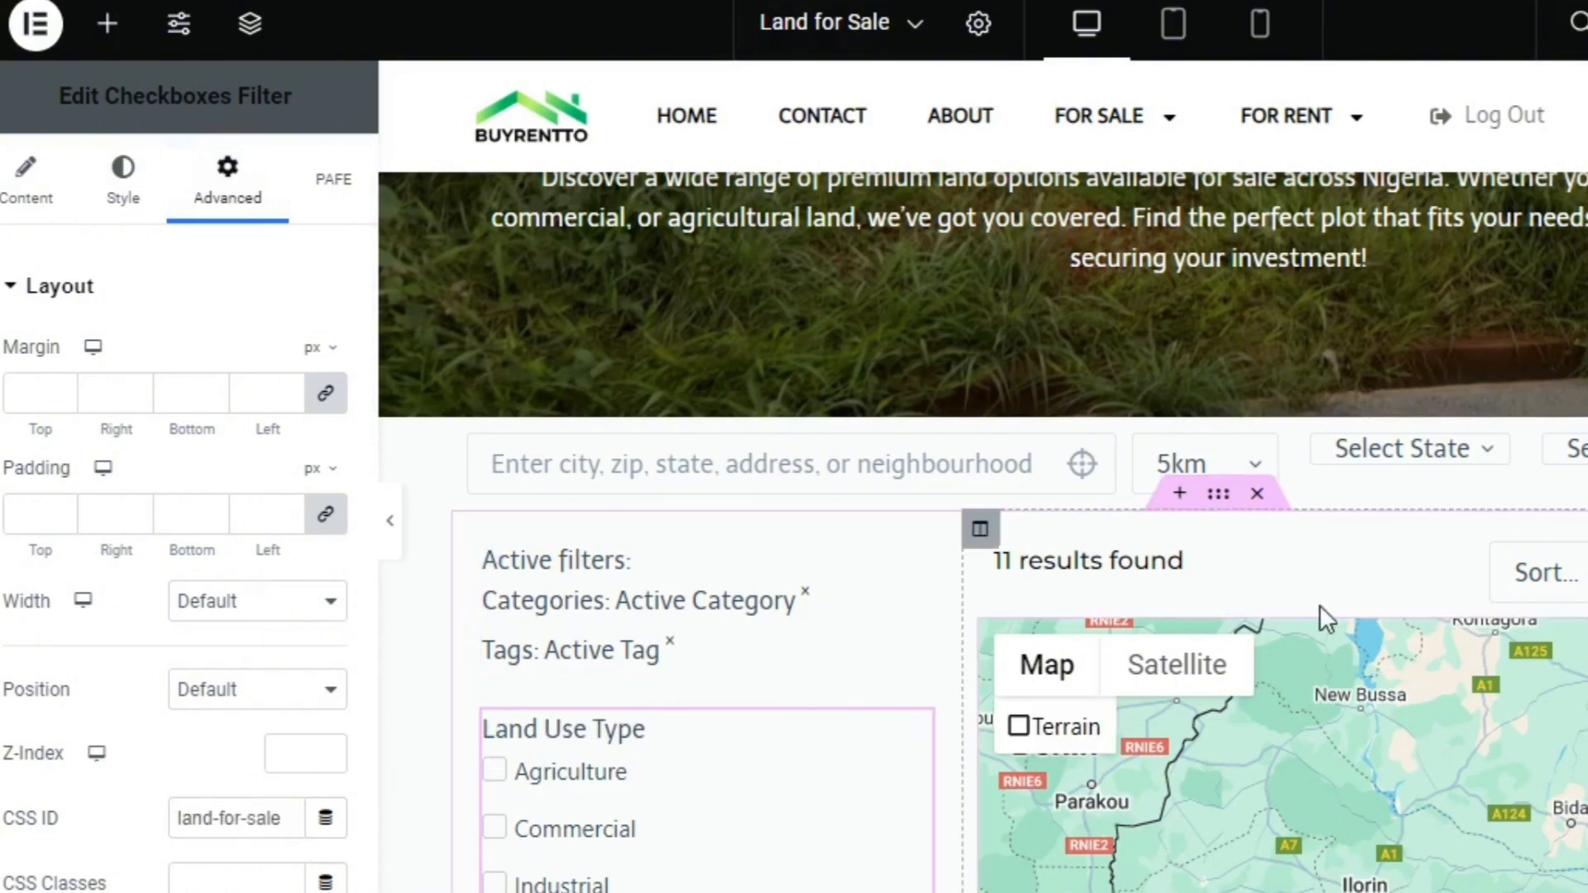
pyautogui.hotkey('ctrl', '+')
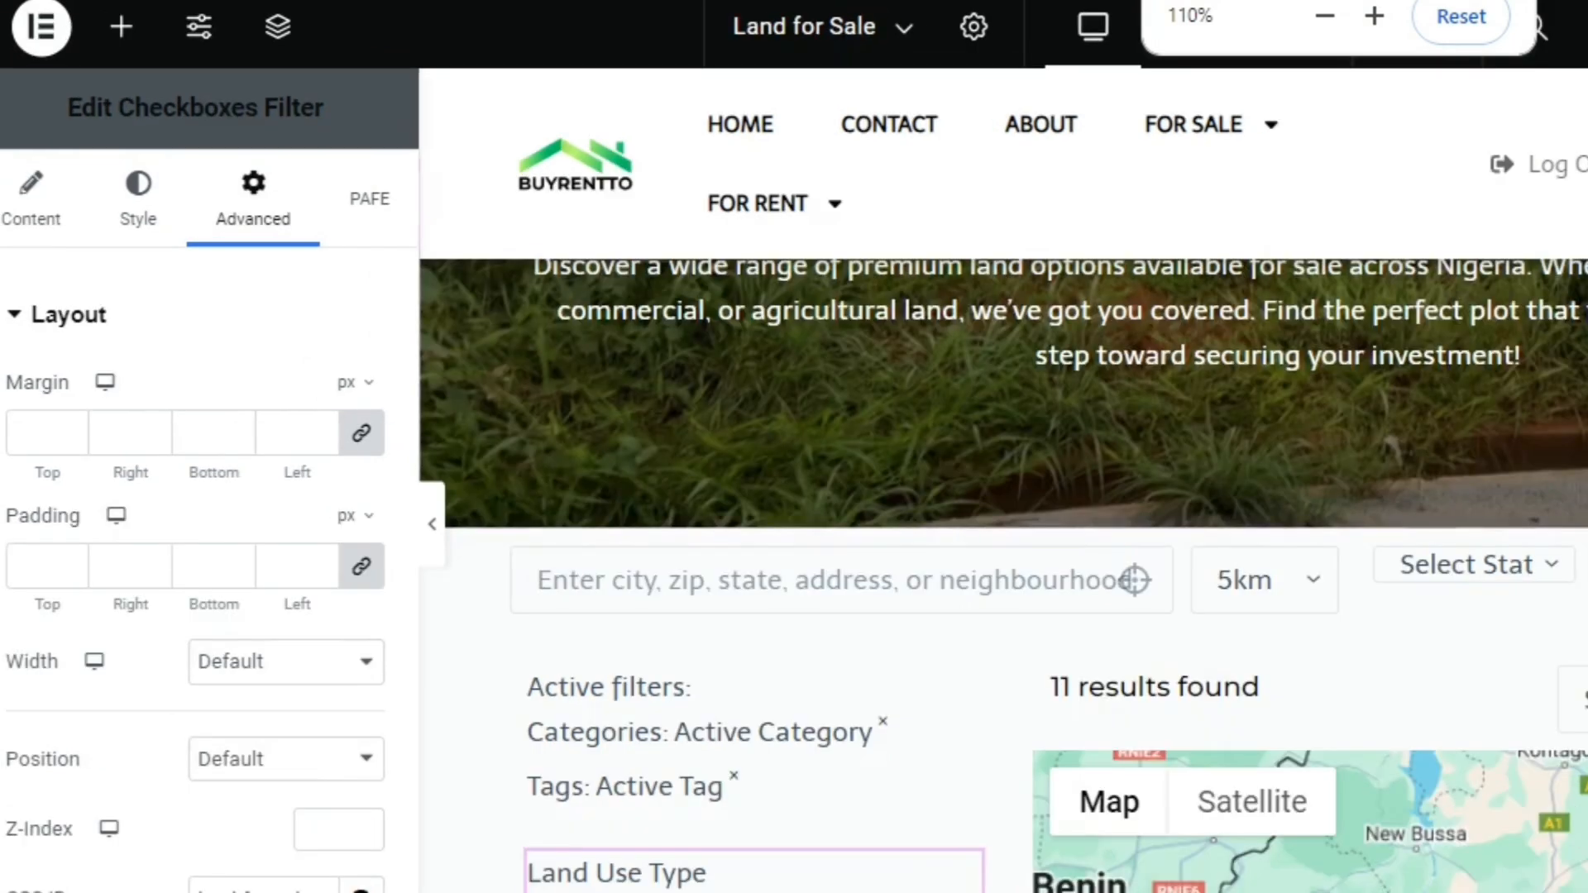
pyautogui.hotkey('alt', 'f')
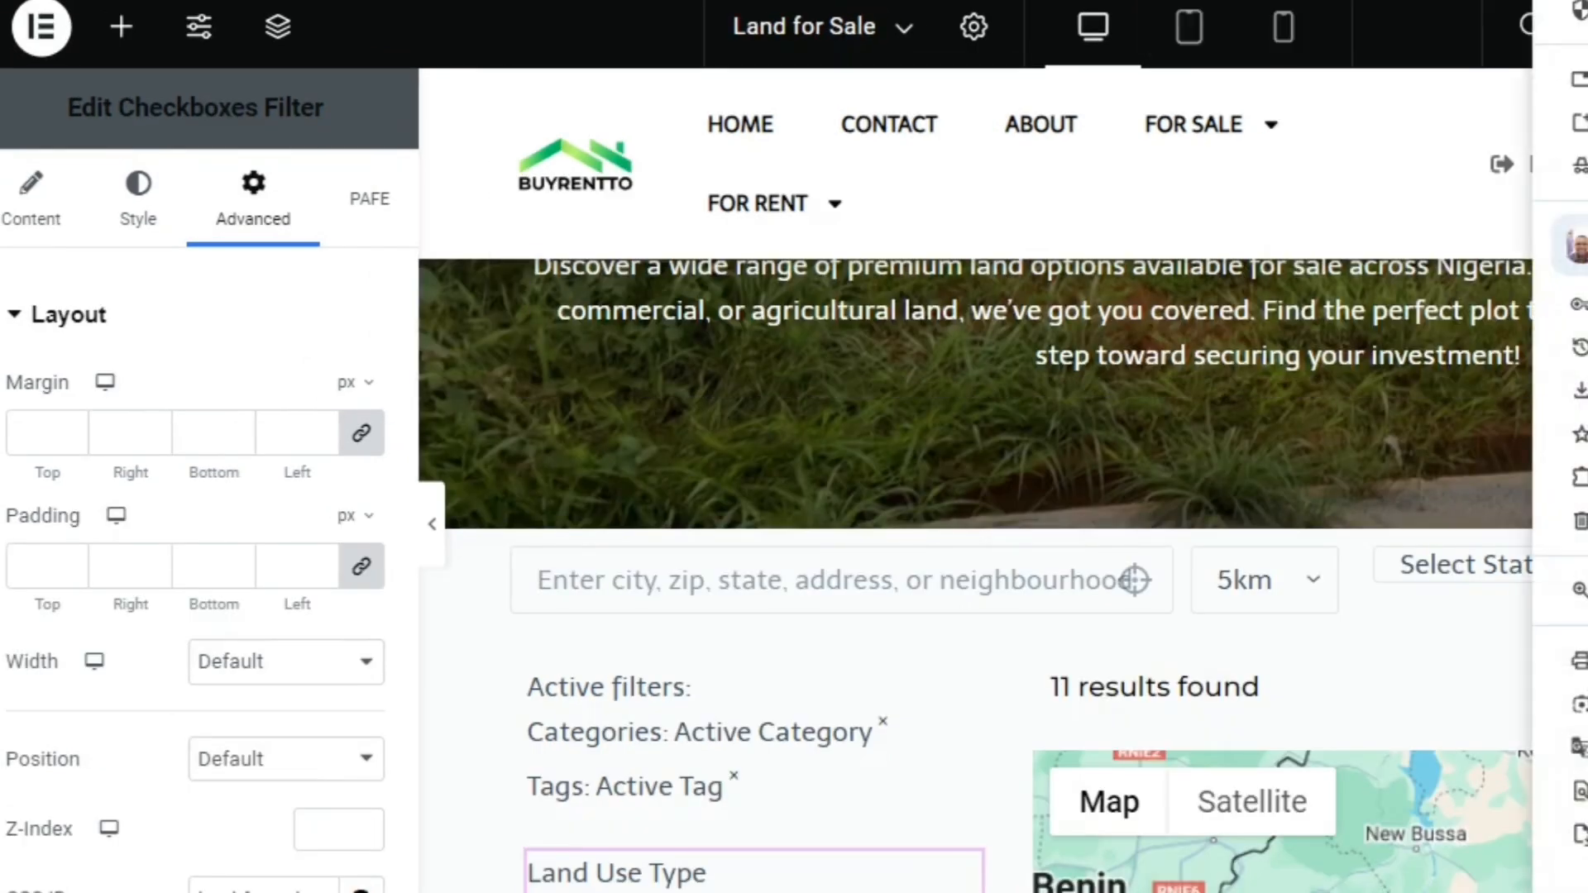
pyautogui.hotkey('ctrl', '-')
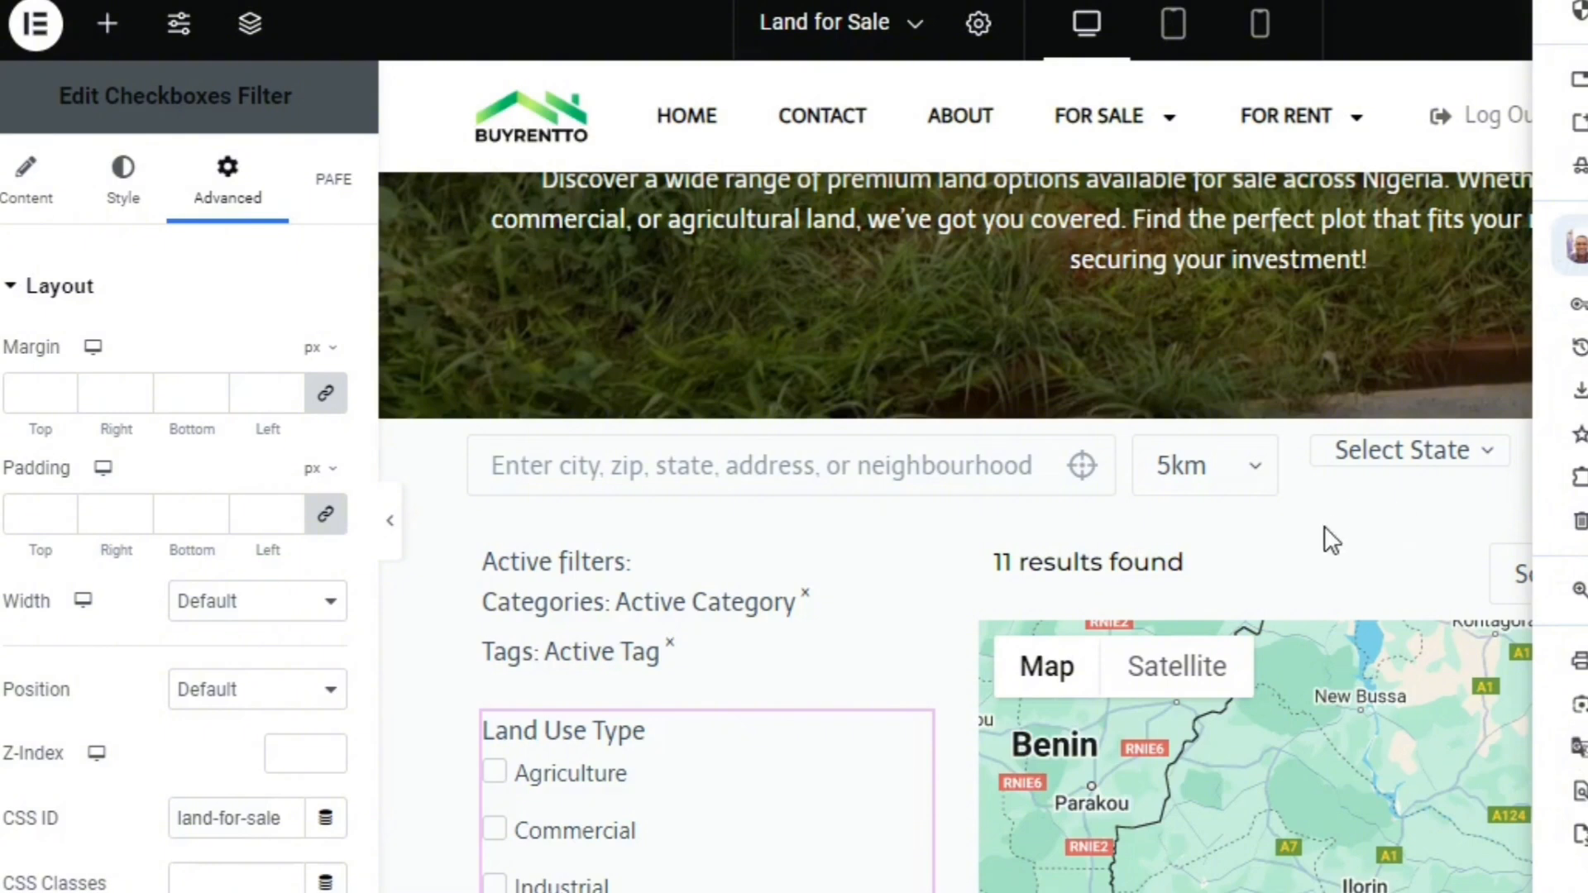
pyautogui.press('Escape')
# Duplicate the Inner Section containing the Land Use Type checkboxes and open the copied Checkboxes Filter's settings
pyautogui.scroll(-5, 1323, 526)
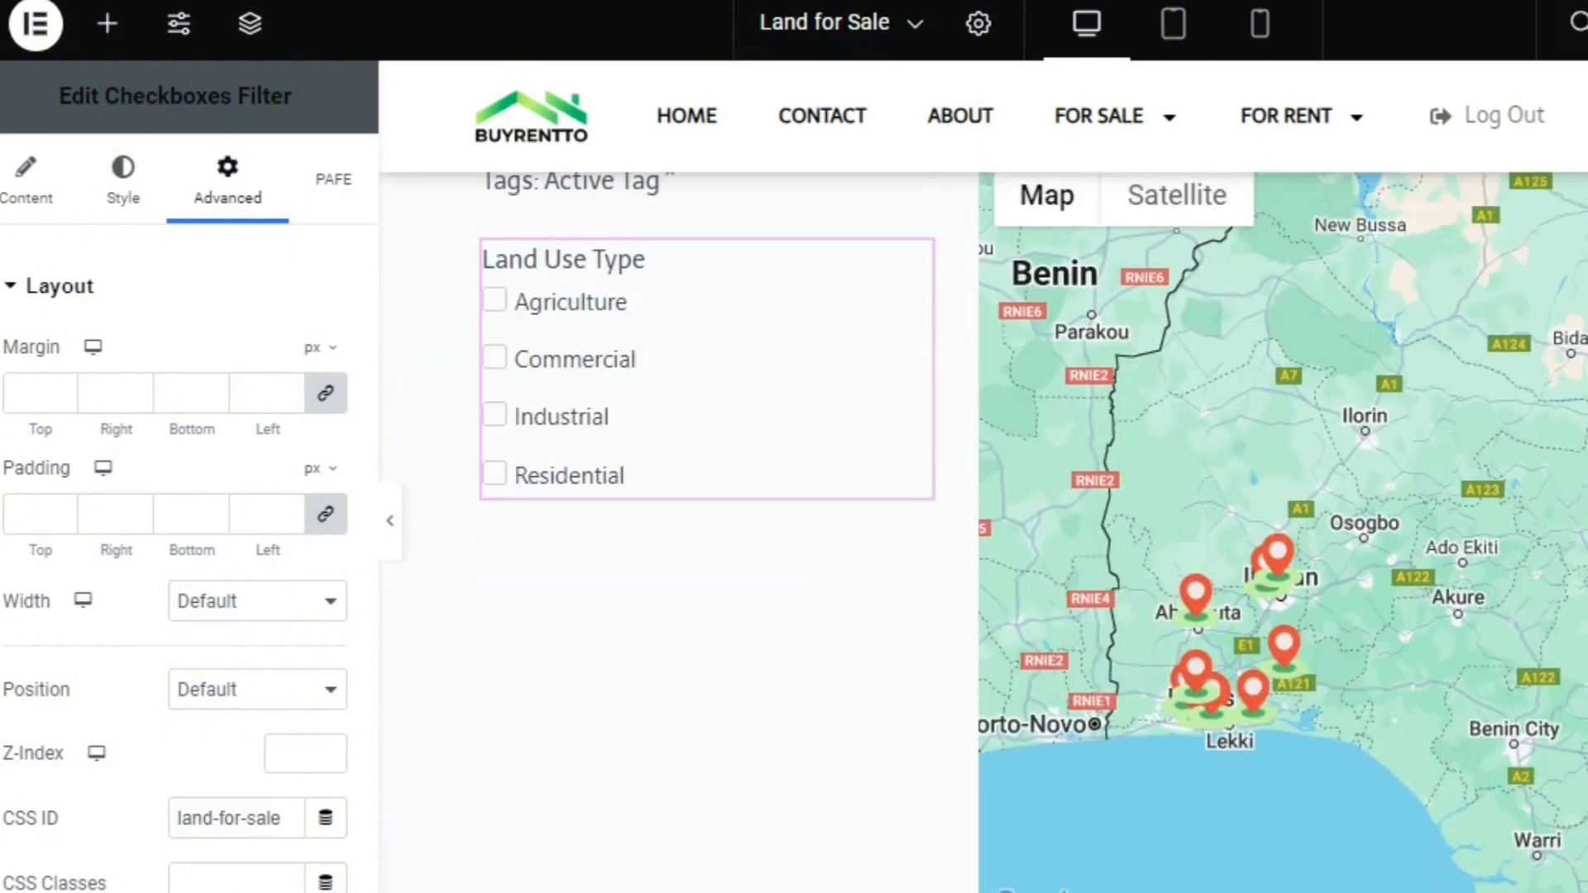
pyautogui.scroll(3, 1257, 570)
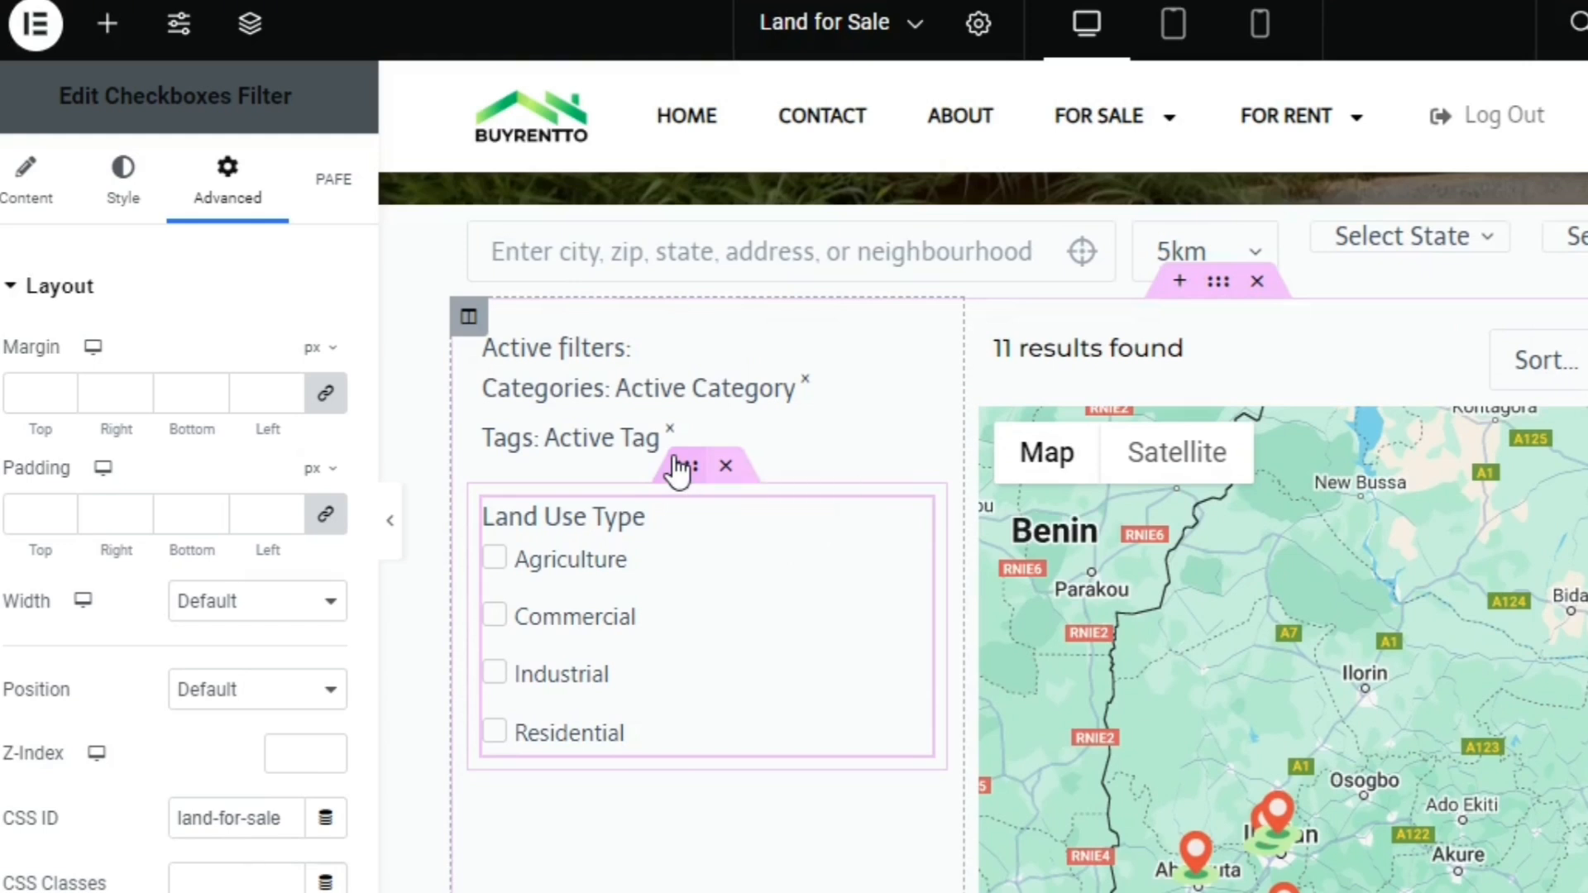
pyautogui.rightClick(678, 470)
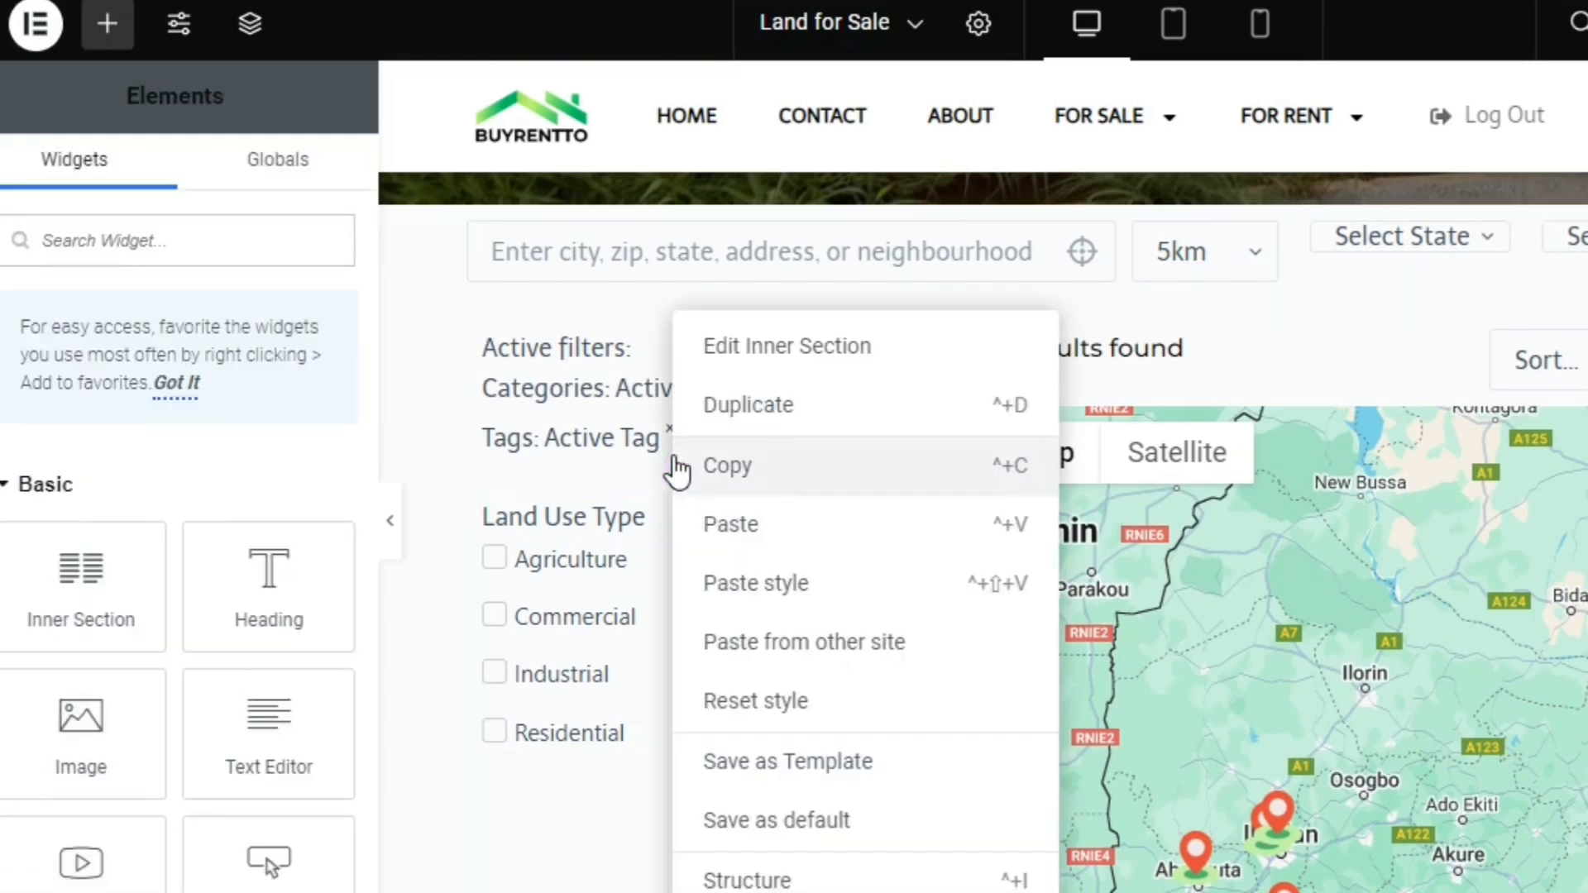
pyautogui.click(771, 418)
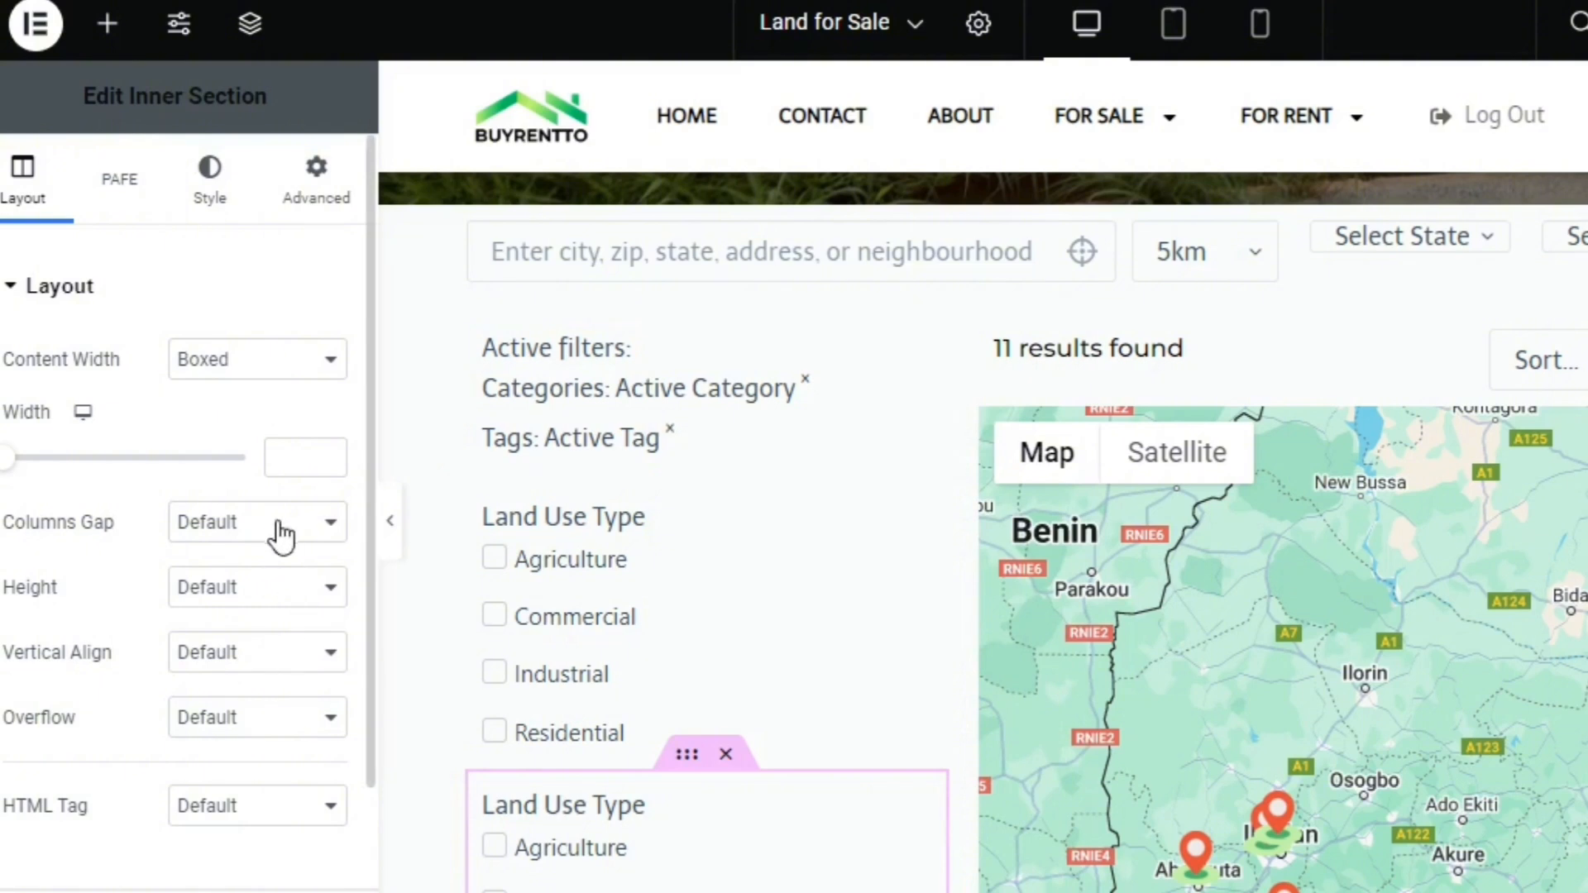
pyautogui.click(631, 808)
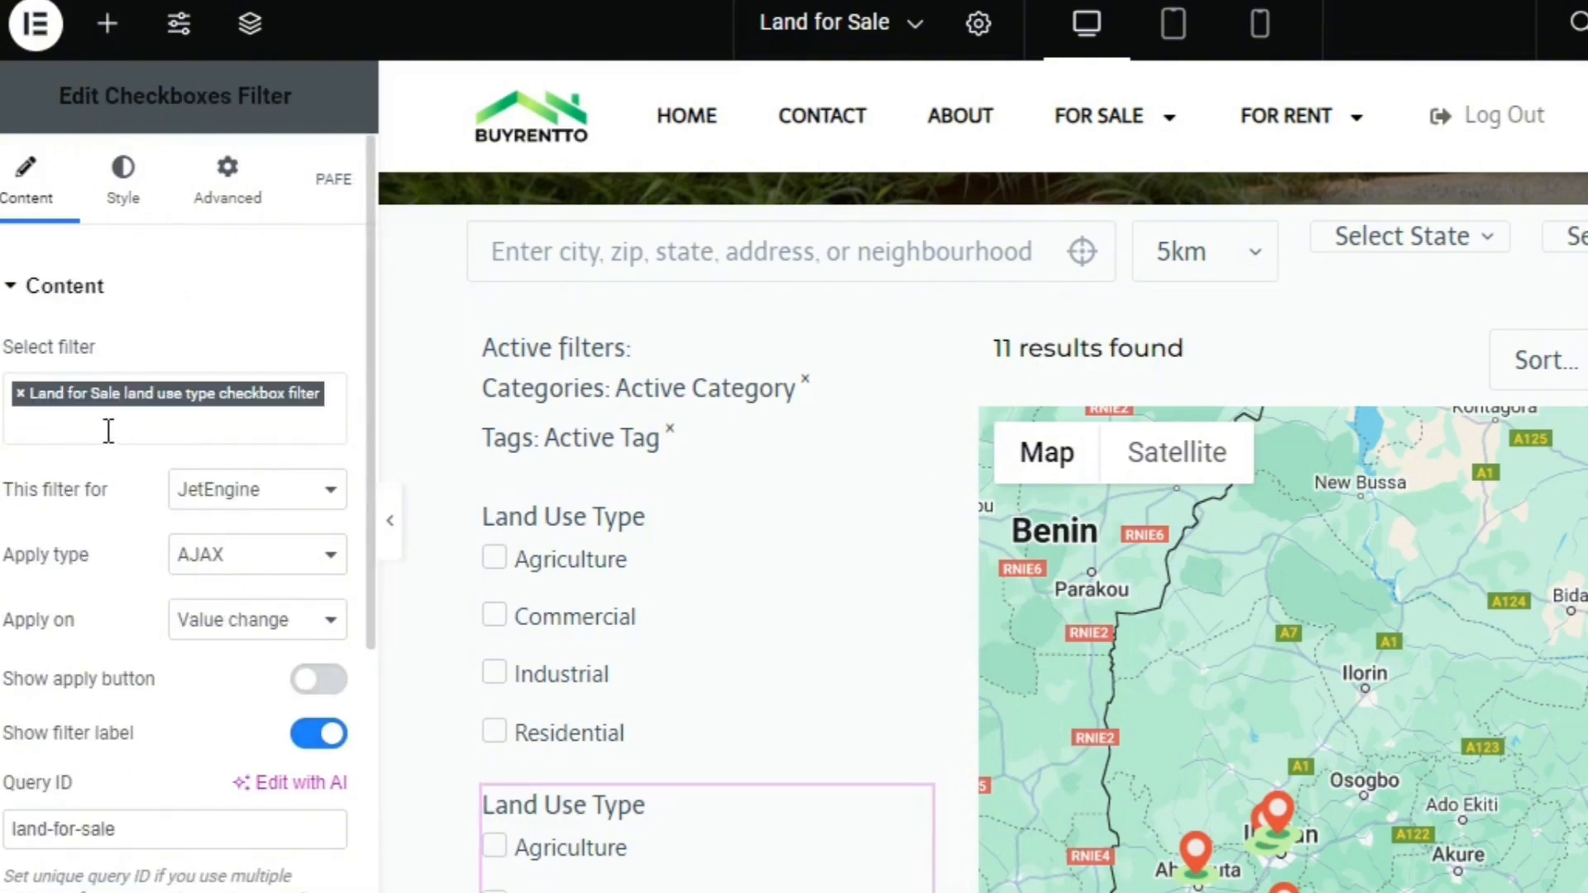
# Replace the land use type filter in the copied Checkboxes Filter with the State Checkbox Filter
pyautogui.click(22, 397)
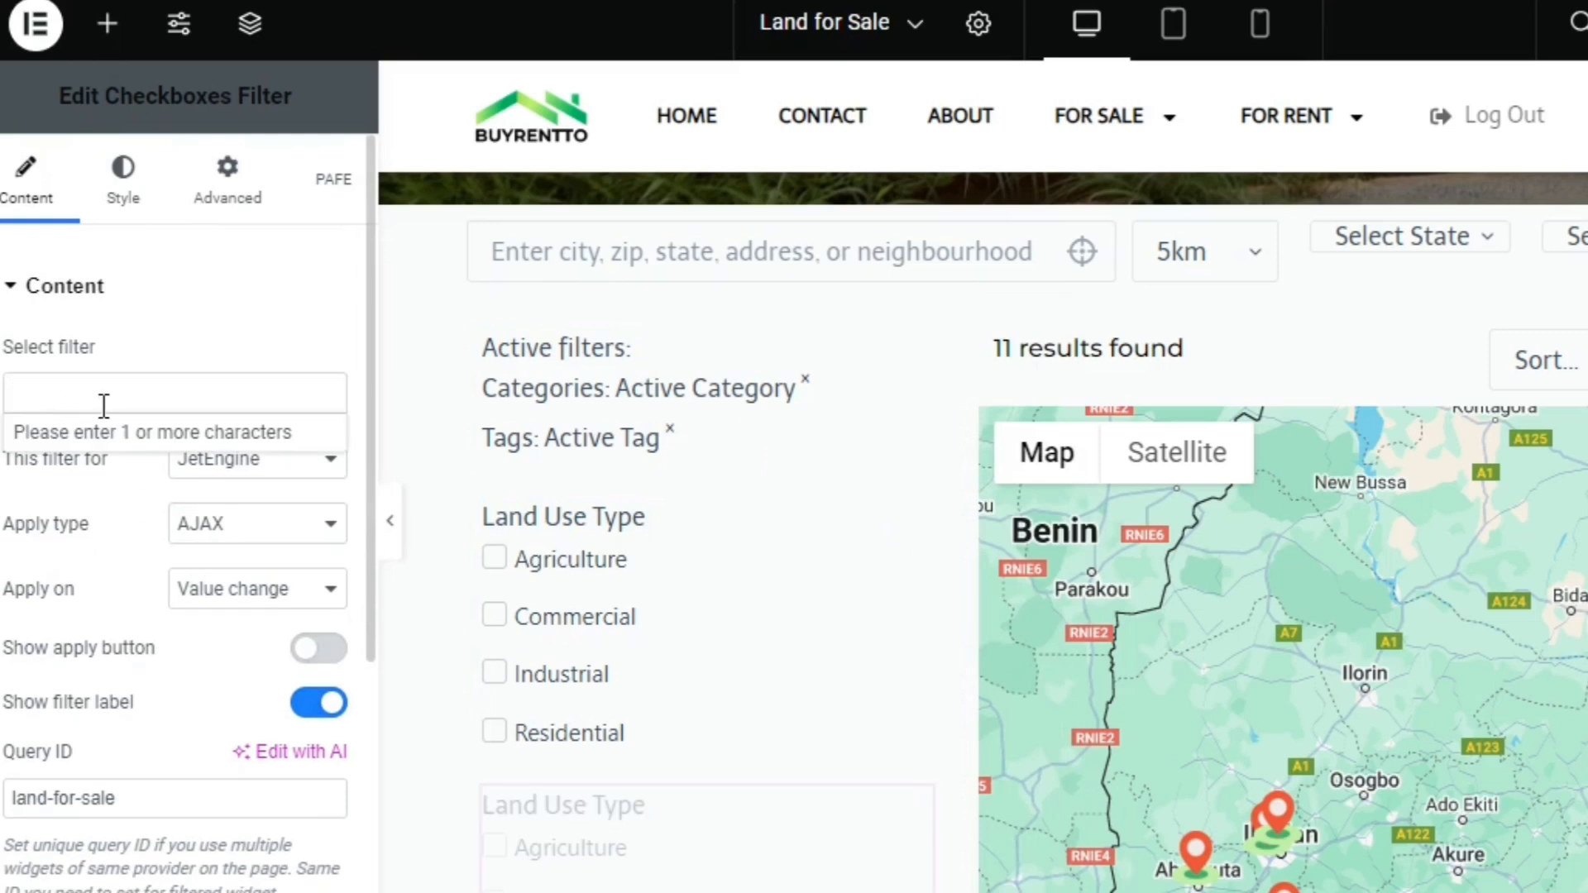
pyautogui.click(113, 382)
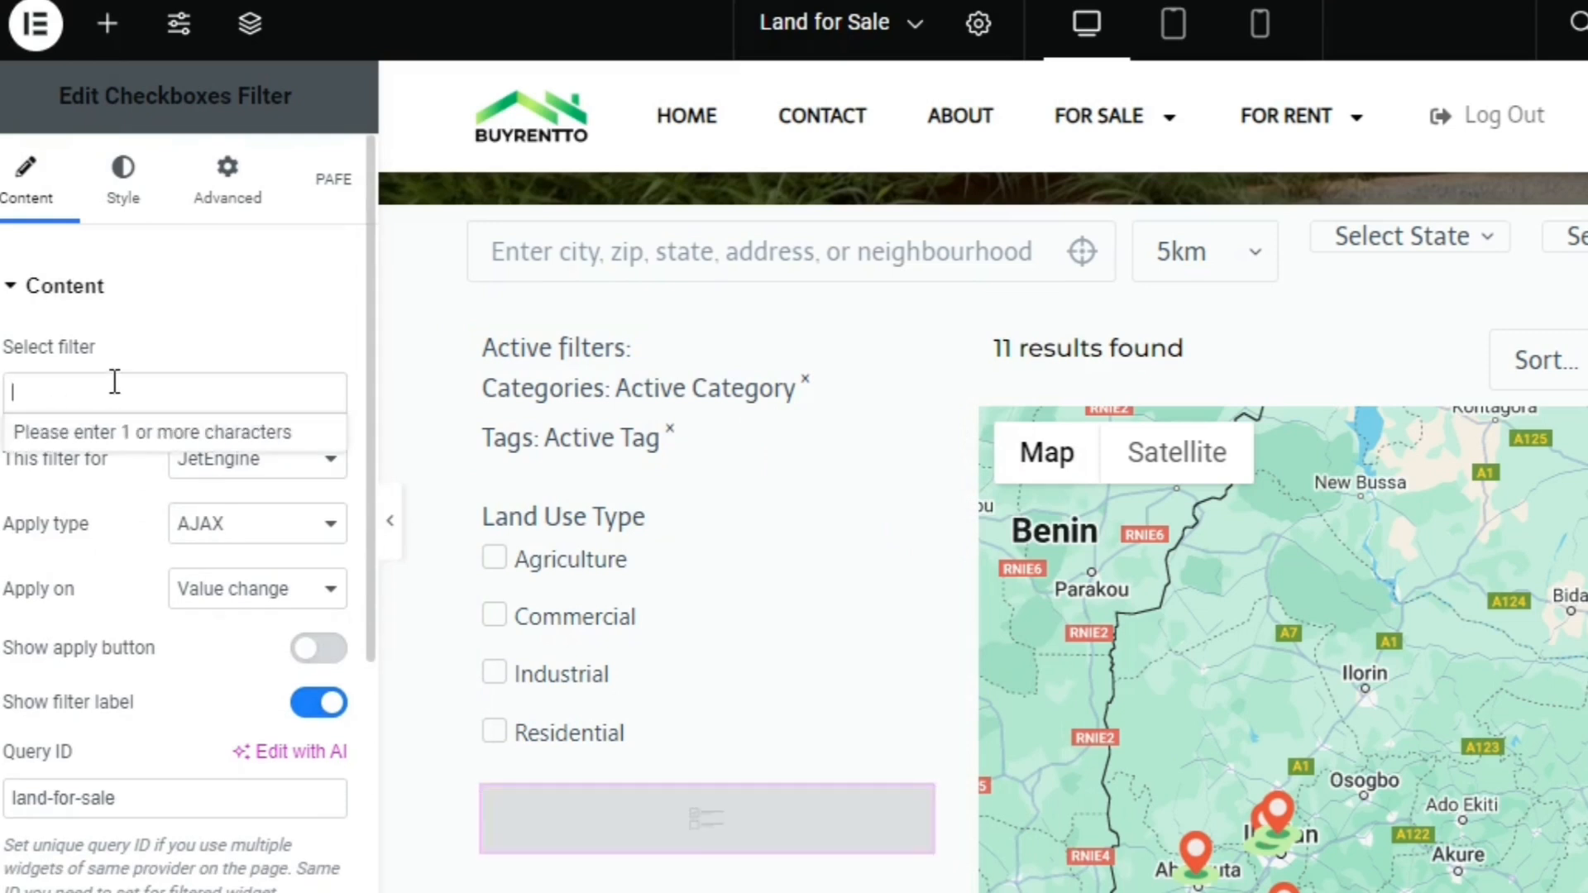
pyautogui.write('loca')
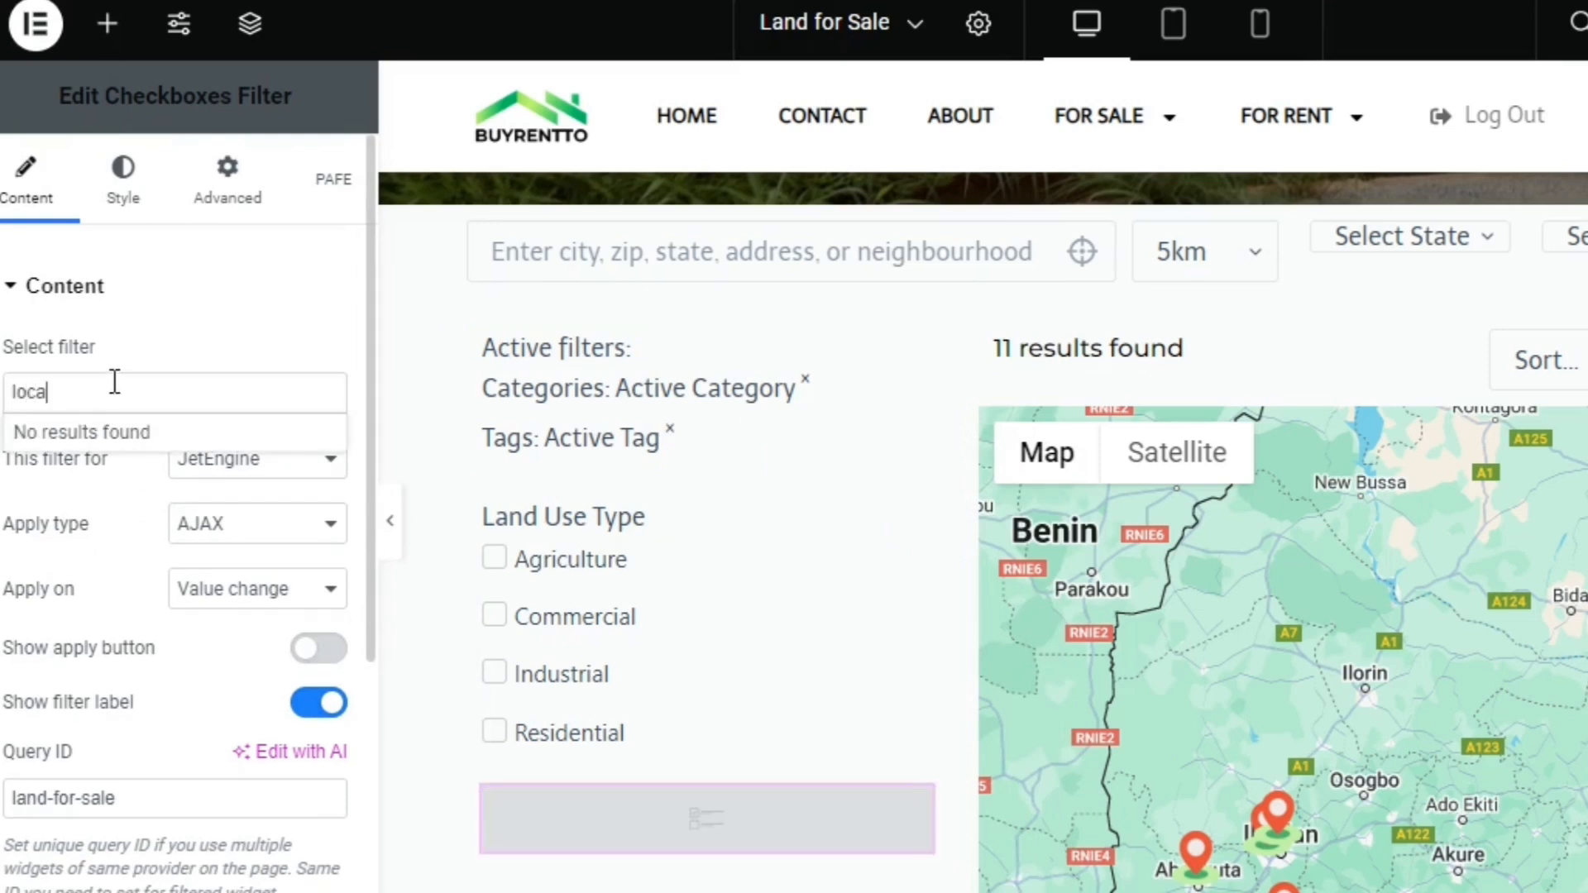
pyautogui.press('BackSpace')
pyautogui.press('BackSpace')
pyautogui.press('BackSpace')
pyautogui.press('BackSpace')
pyautogui.write('st')
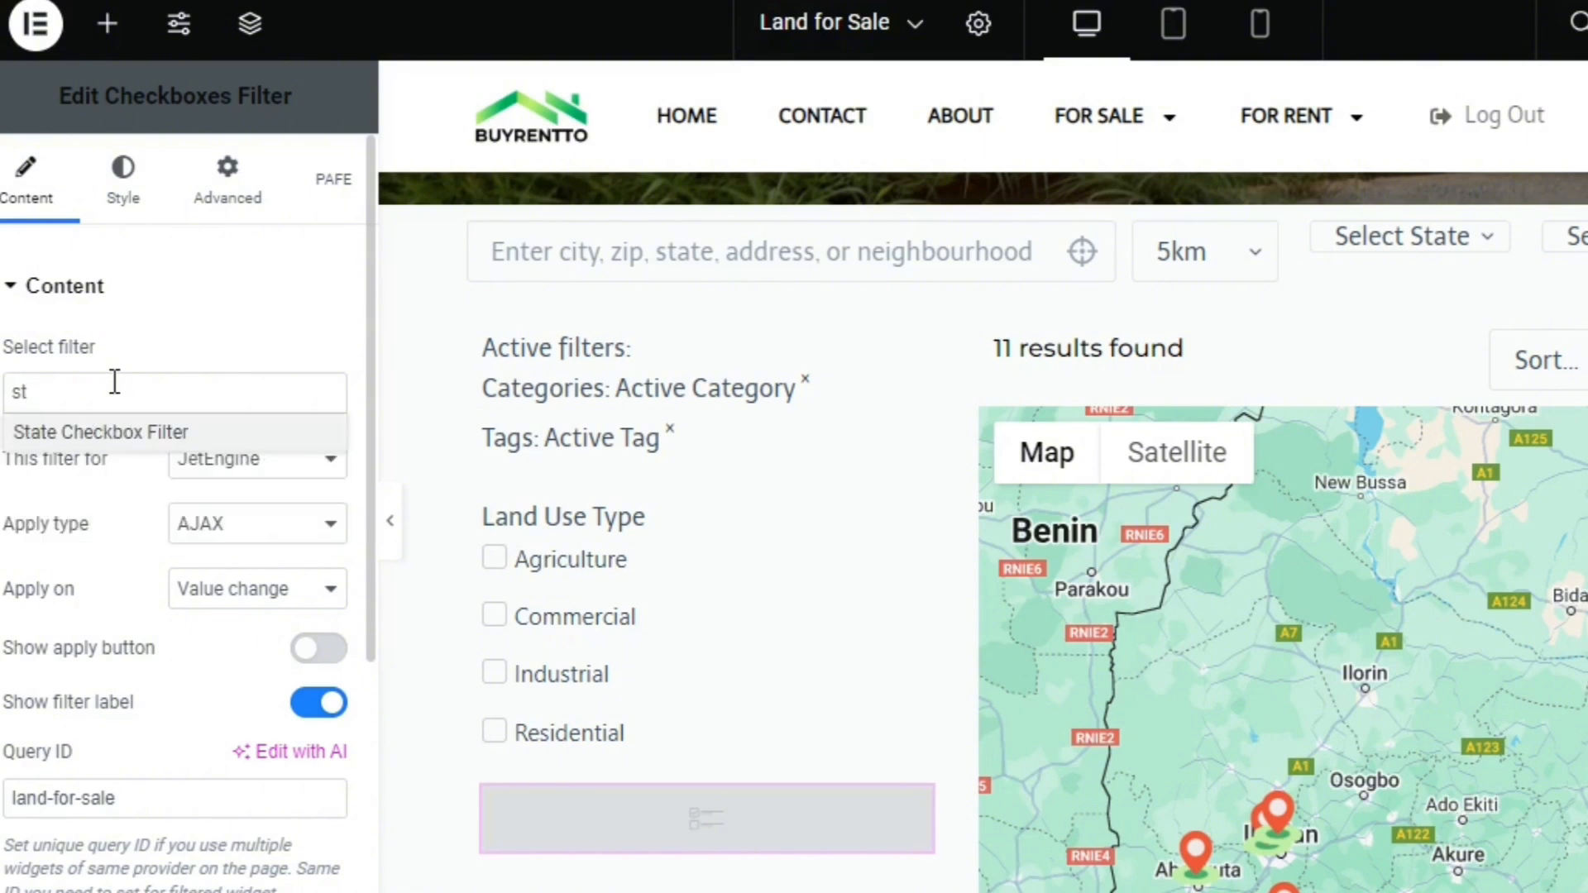
pyautogui.click(124, 438)
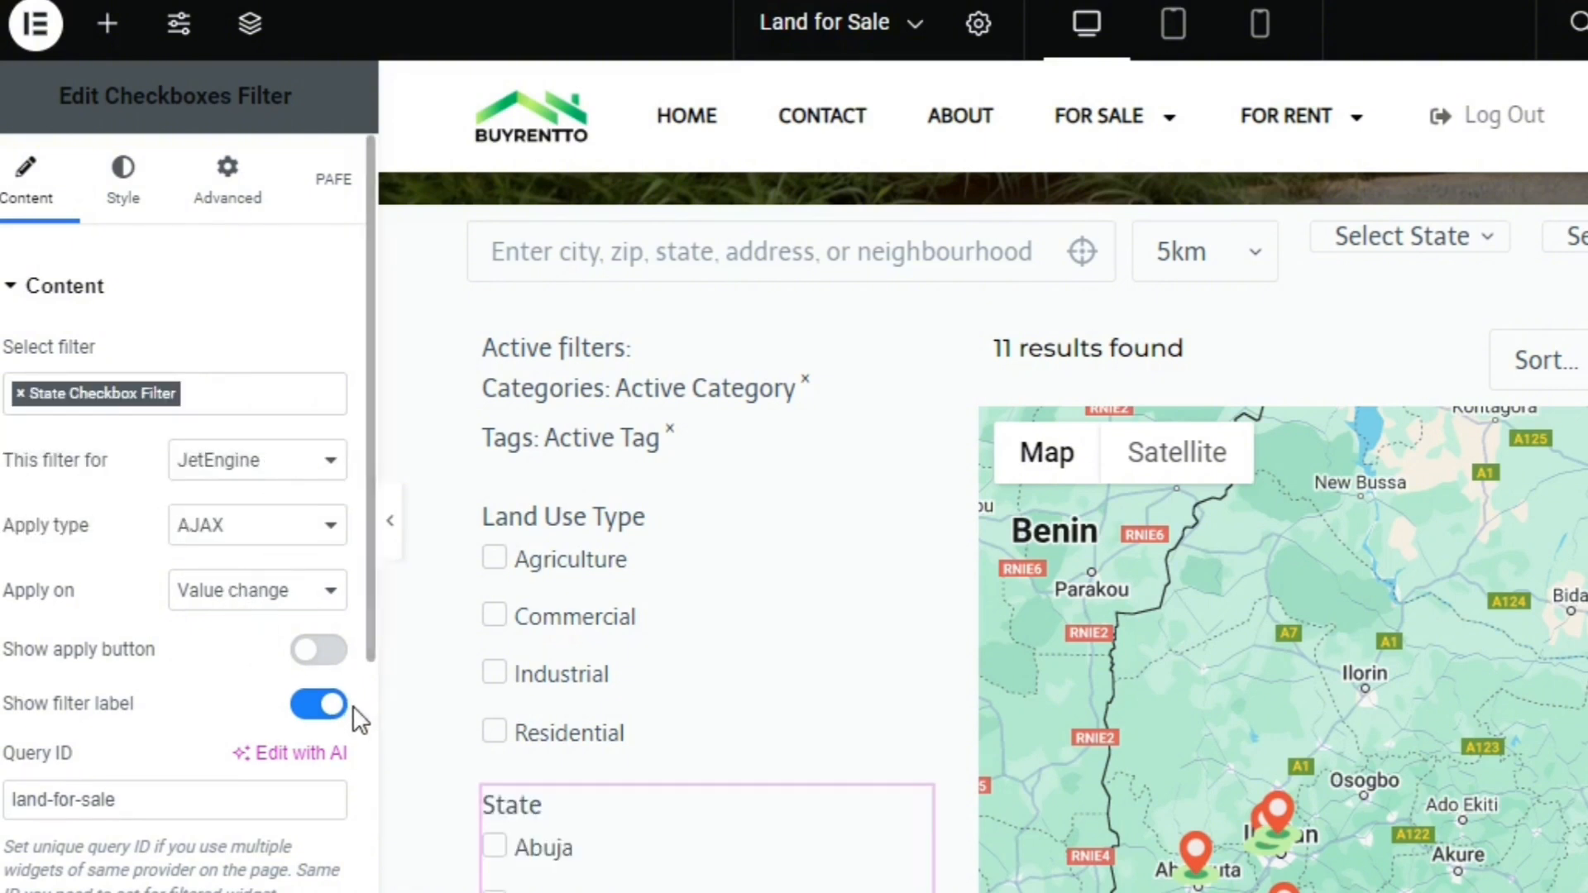
# Duplicate the Inner Section containing the State checkboxes and delete the Checkboxes Filter inside the copy
pyautogui.scroll(-5, 366, 726)
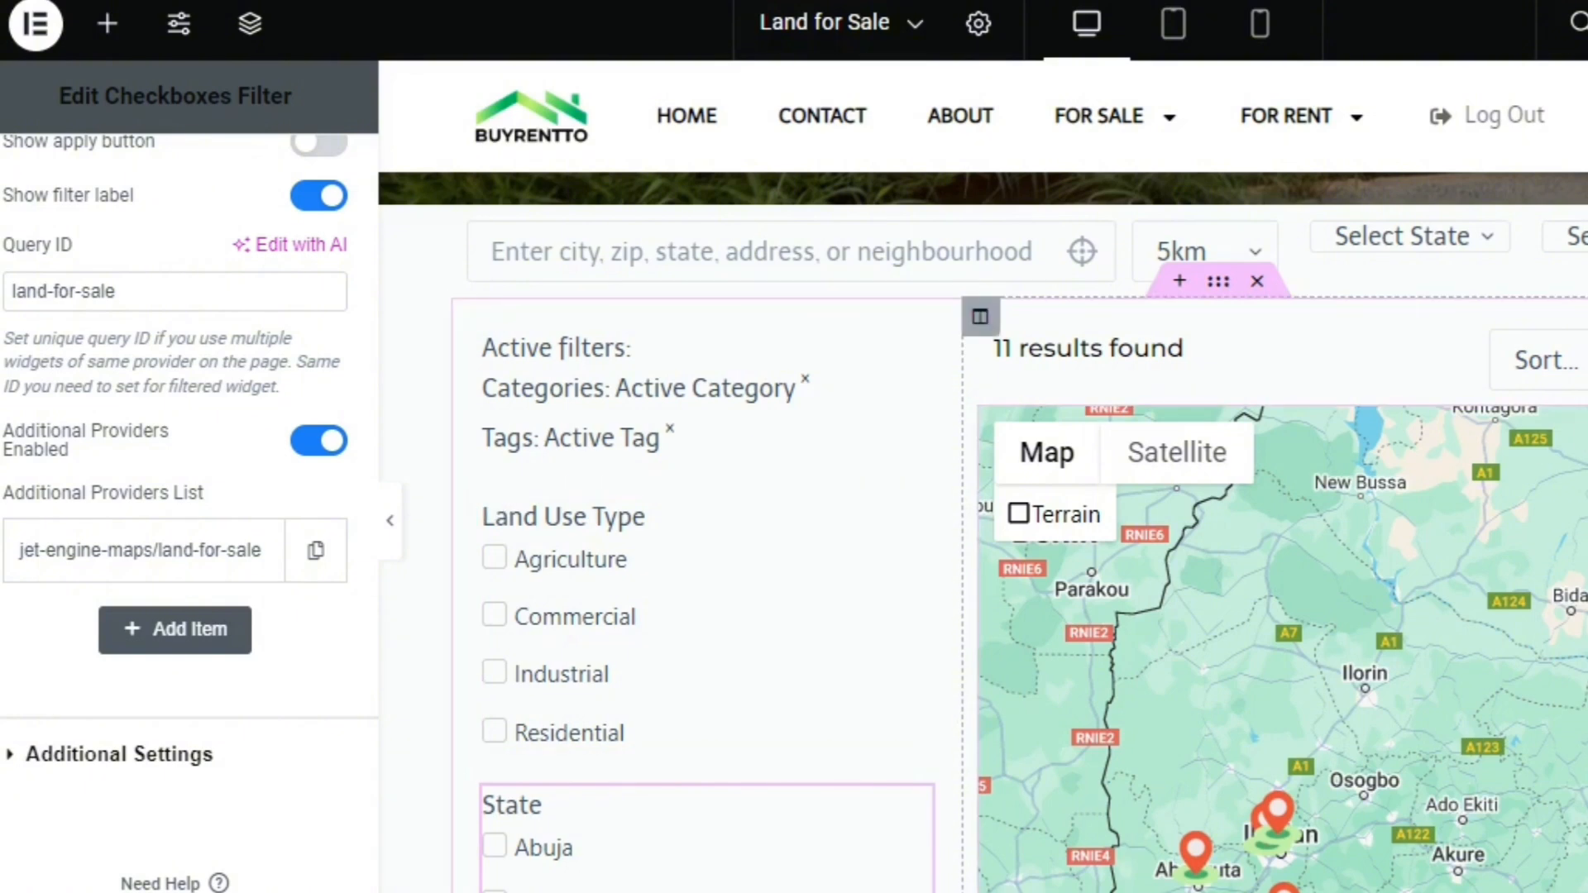
pyautogui.scroll(-4, 925, 557)
pyautogui.scroll(4, 924, 546)
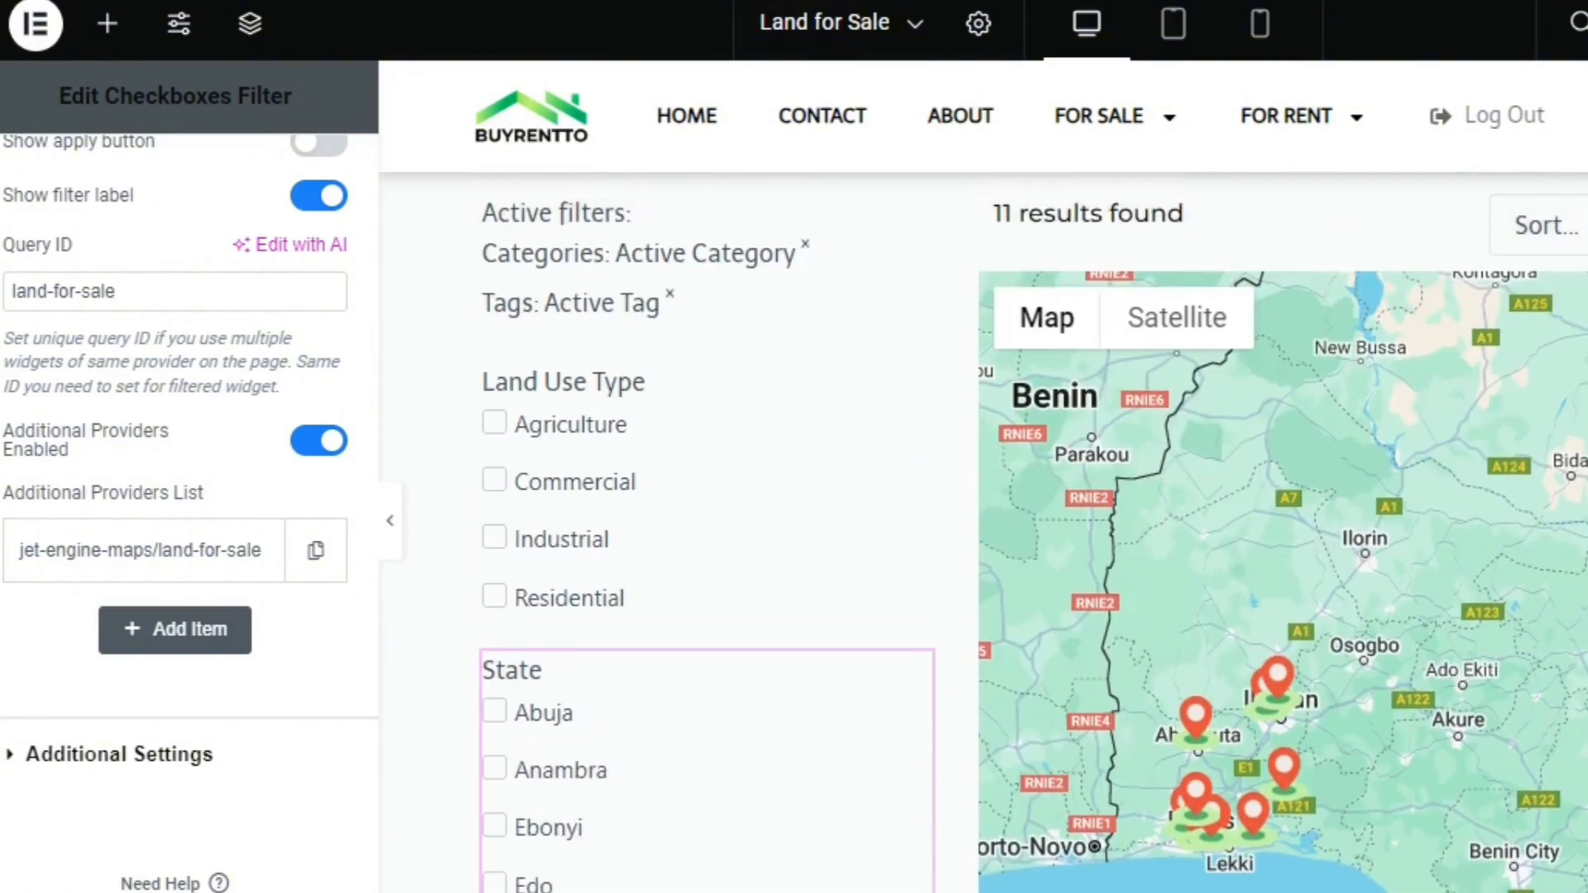
pyautogui.scroll(-5, 924, 546)
pyautogui.scroll(-3, 1114, 716)
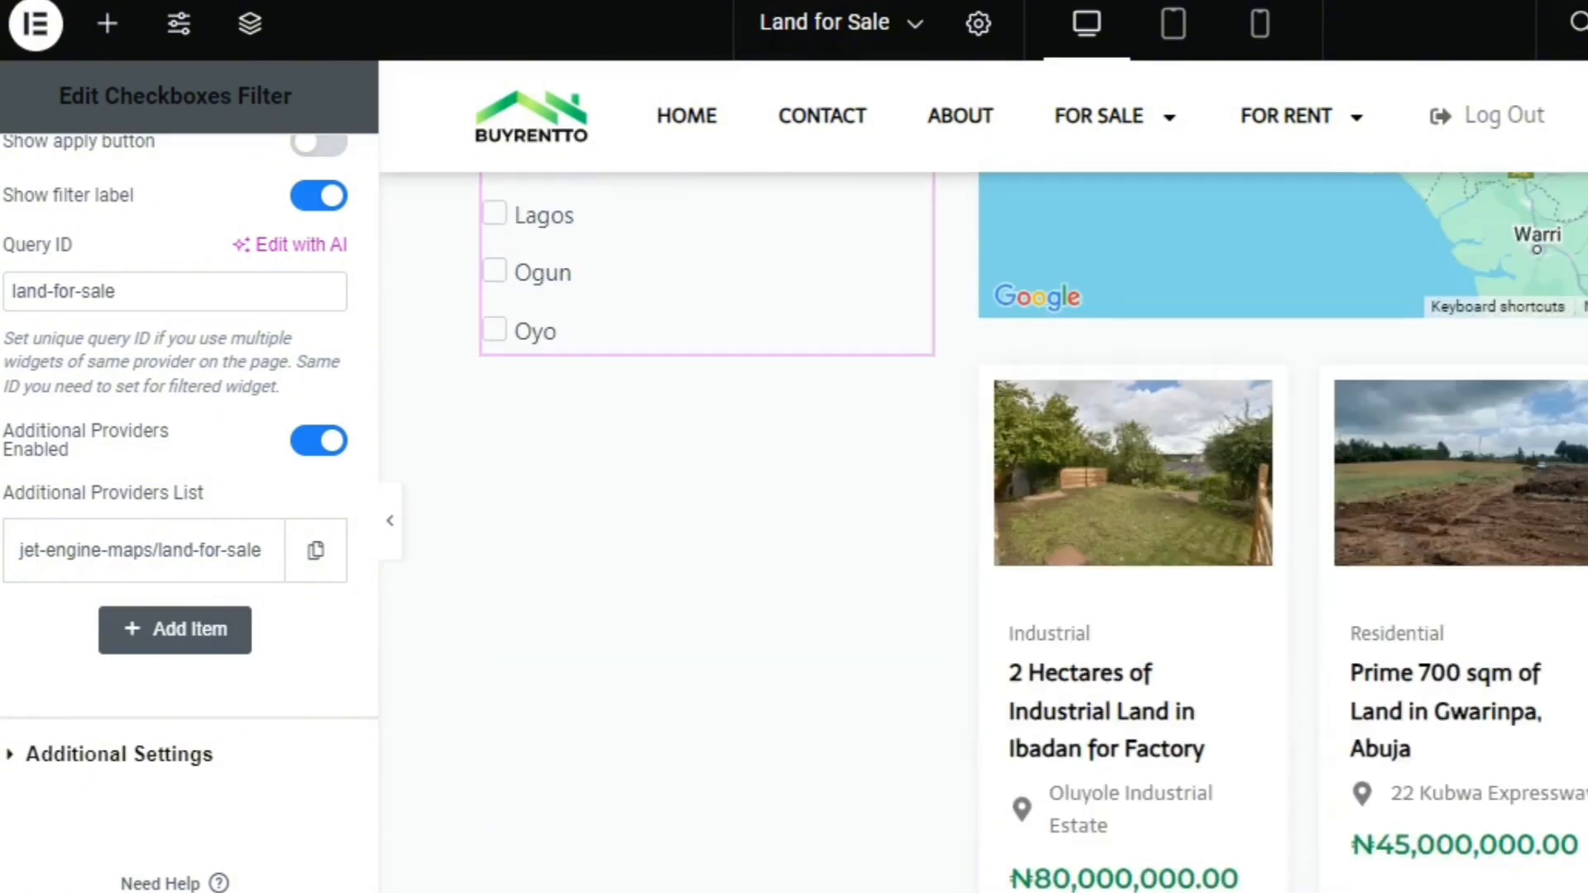
pyautogui.scroll(4, 1114, 716)
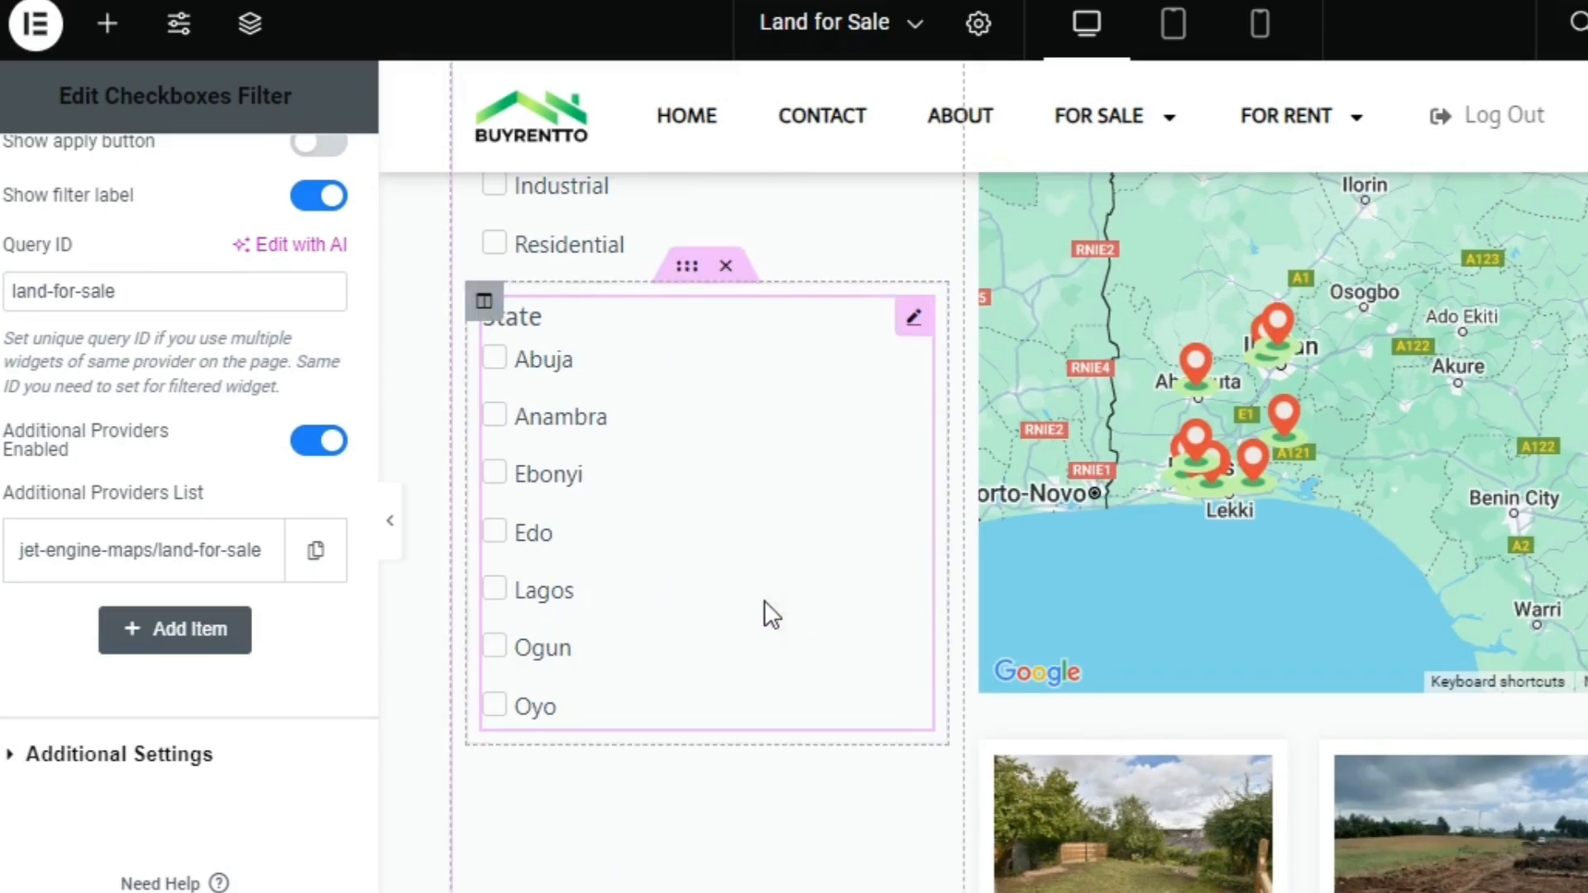
pyautogui.rightClick(696, 281)
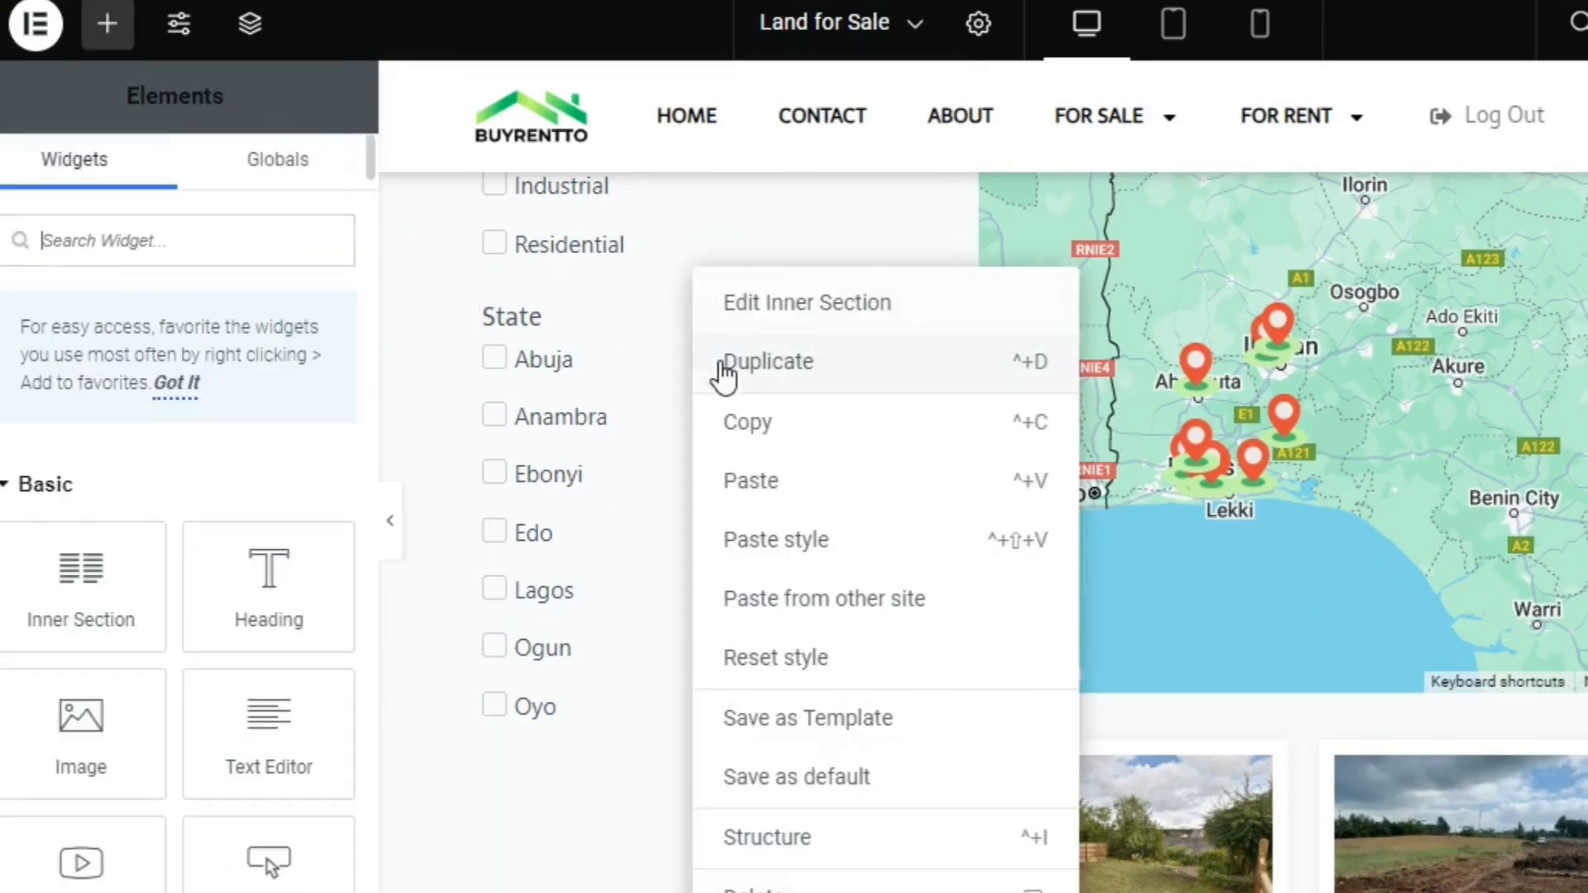
pyautogui.click(796, 359)
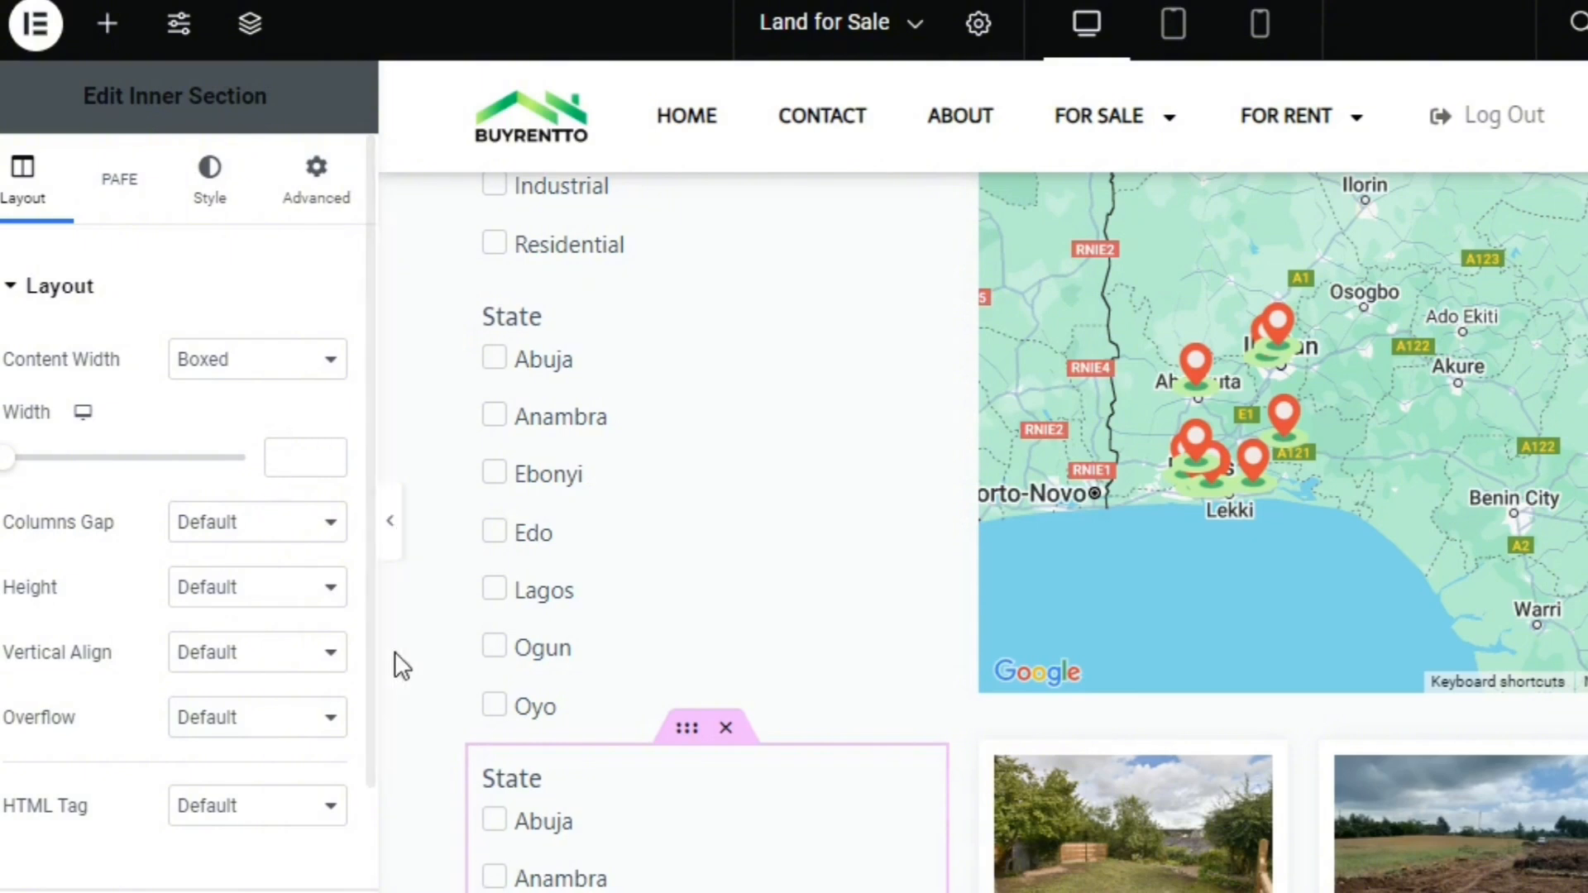
pyautogui.rightClick(627, 781)
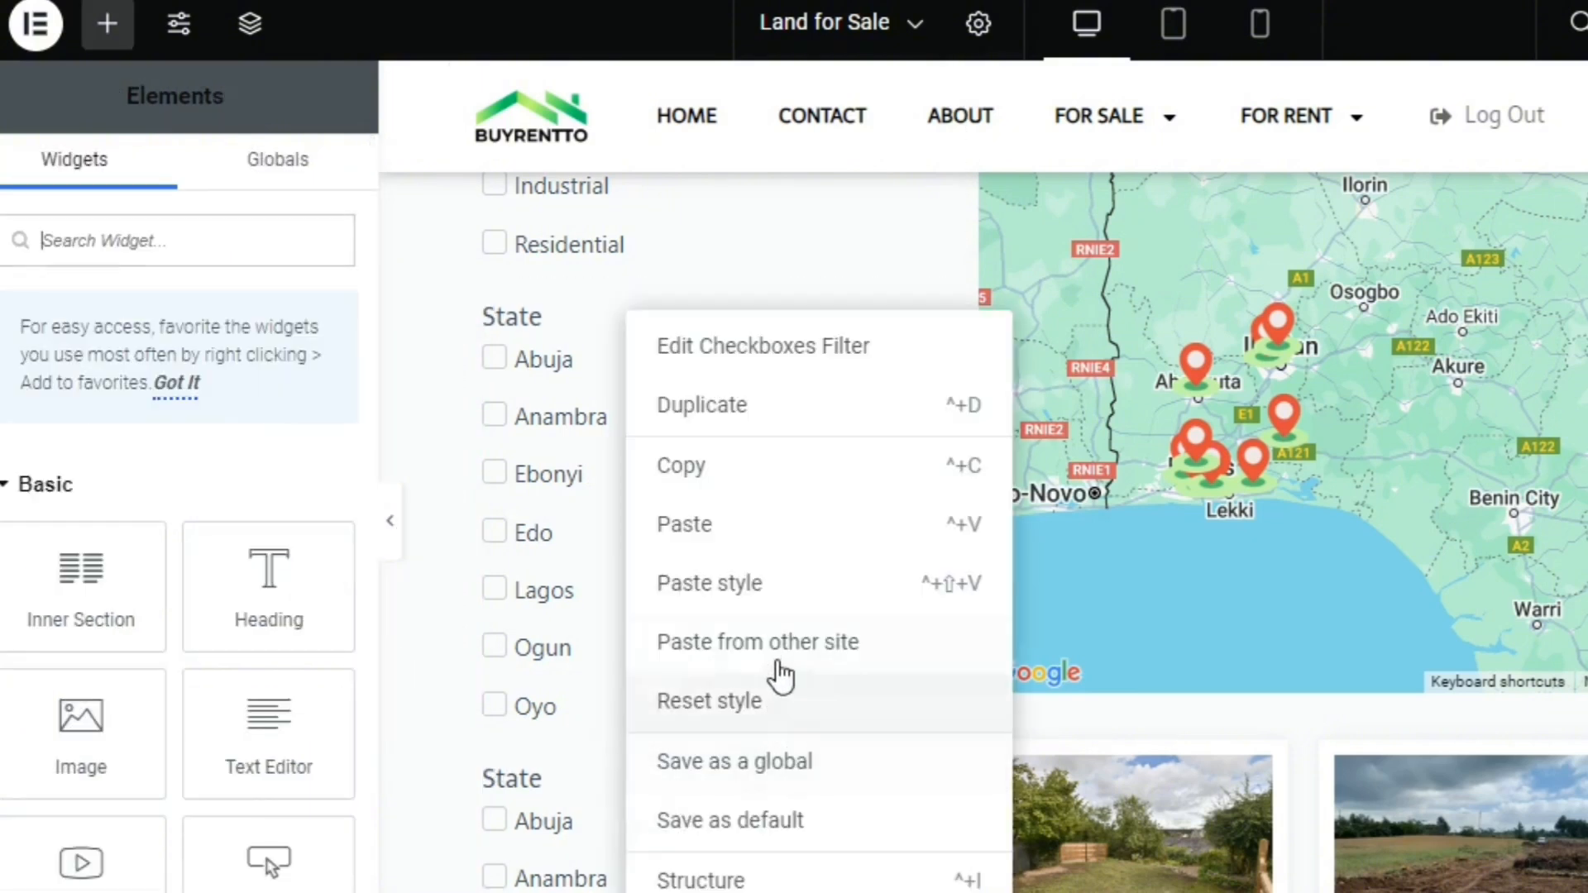
pyautogui.press('Delete')
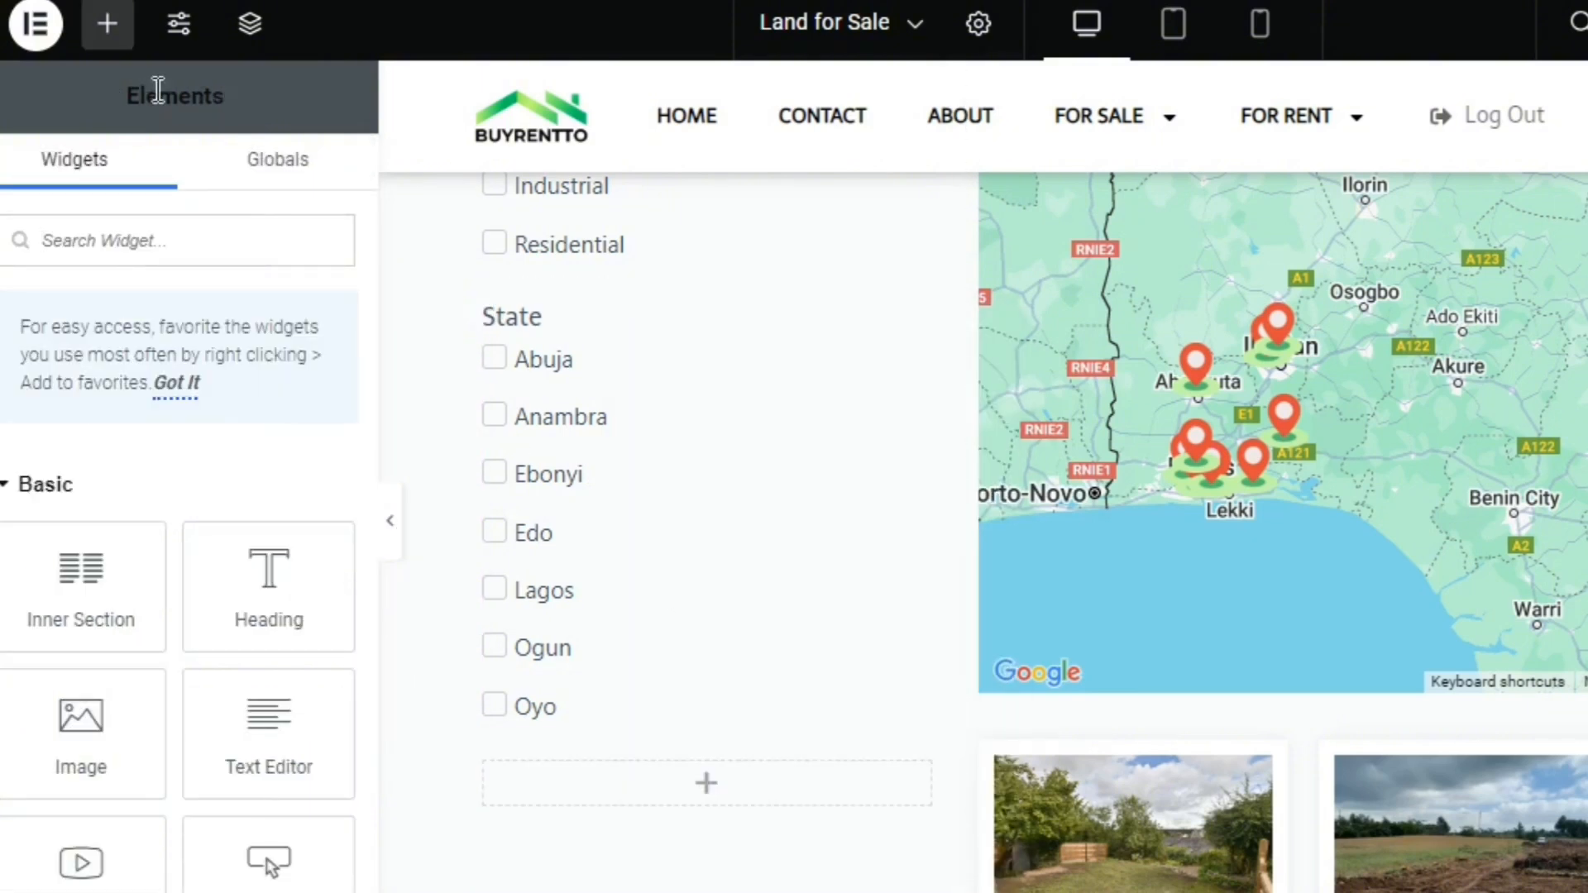
# Find the Range Filter widget and place it in the empty Inner Section below the State checkboxes
pyautogui.click(169, 236)
pyautogui.write('ra')
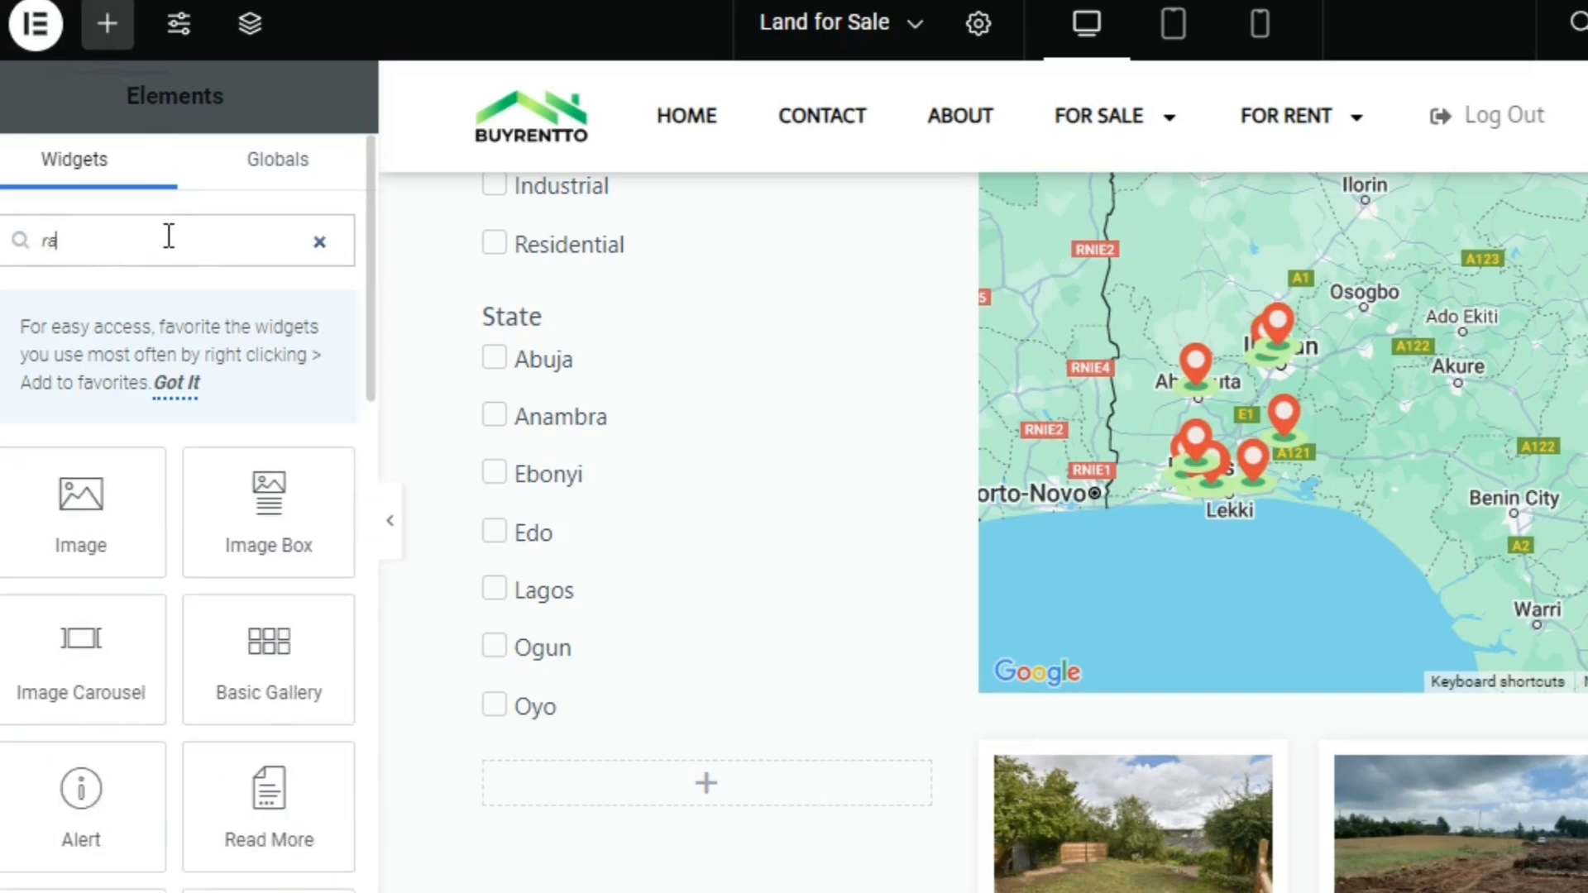
pyautogui.write('n')
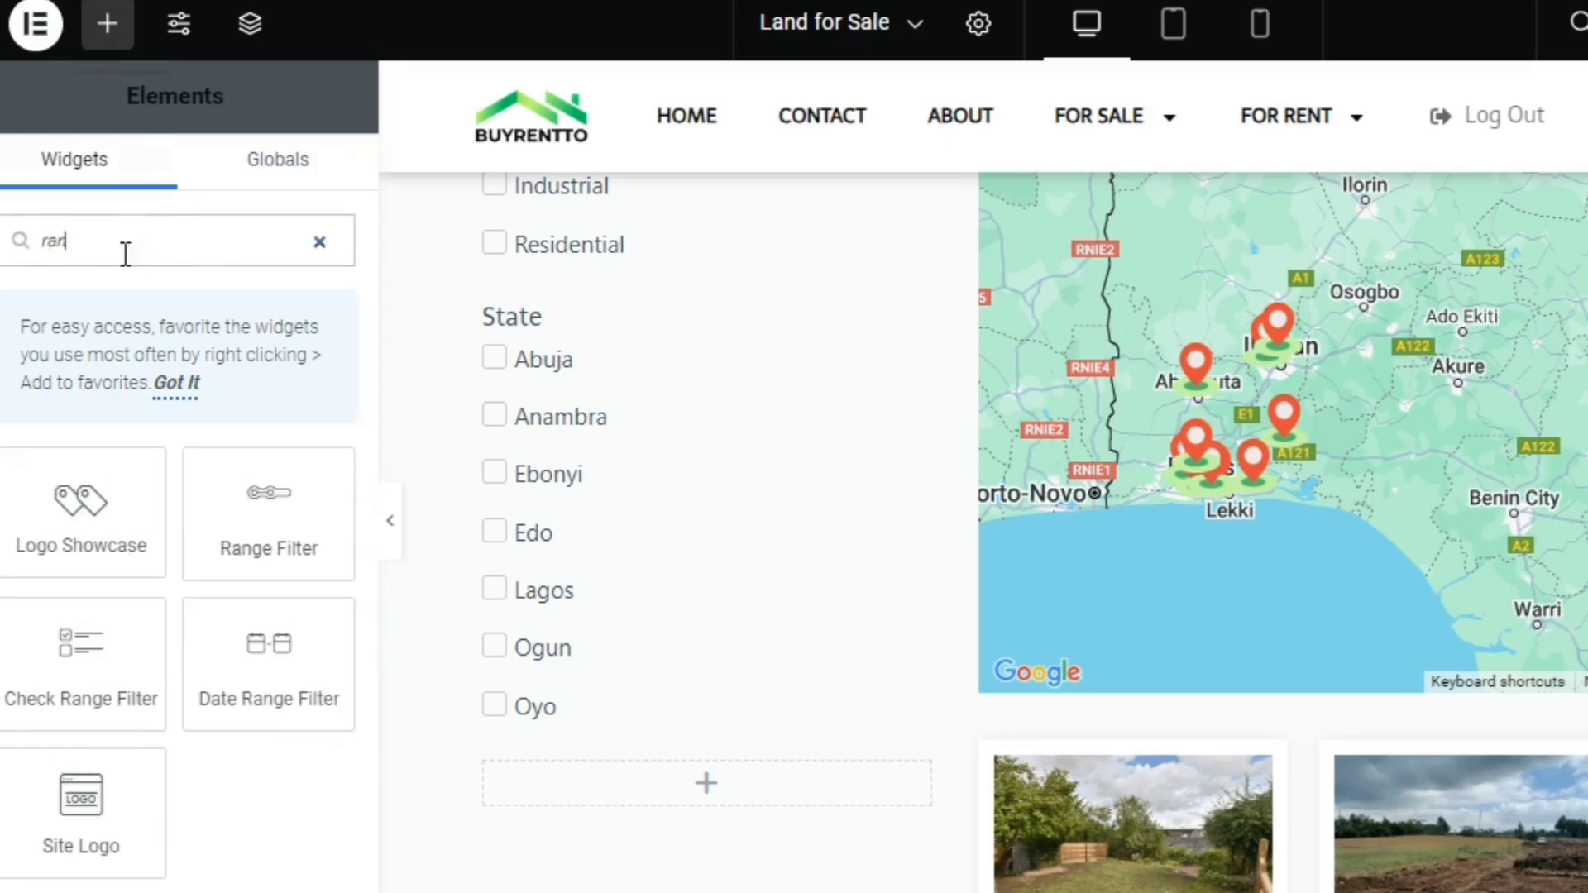
pyautogui.moveTo(202, 535); pyautogui.dragTo(548, 778)
# Assign the Property Price Range Filter to the Range Filter widget and make it filter JetEngine
pyautogui.click(201, 390)
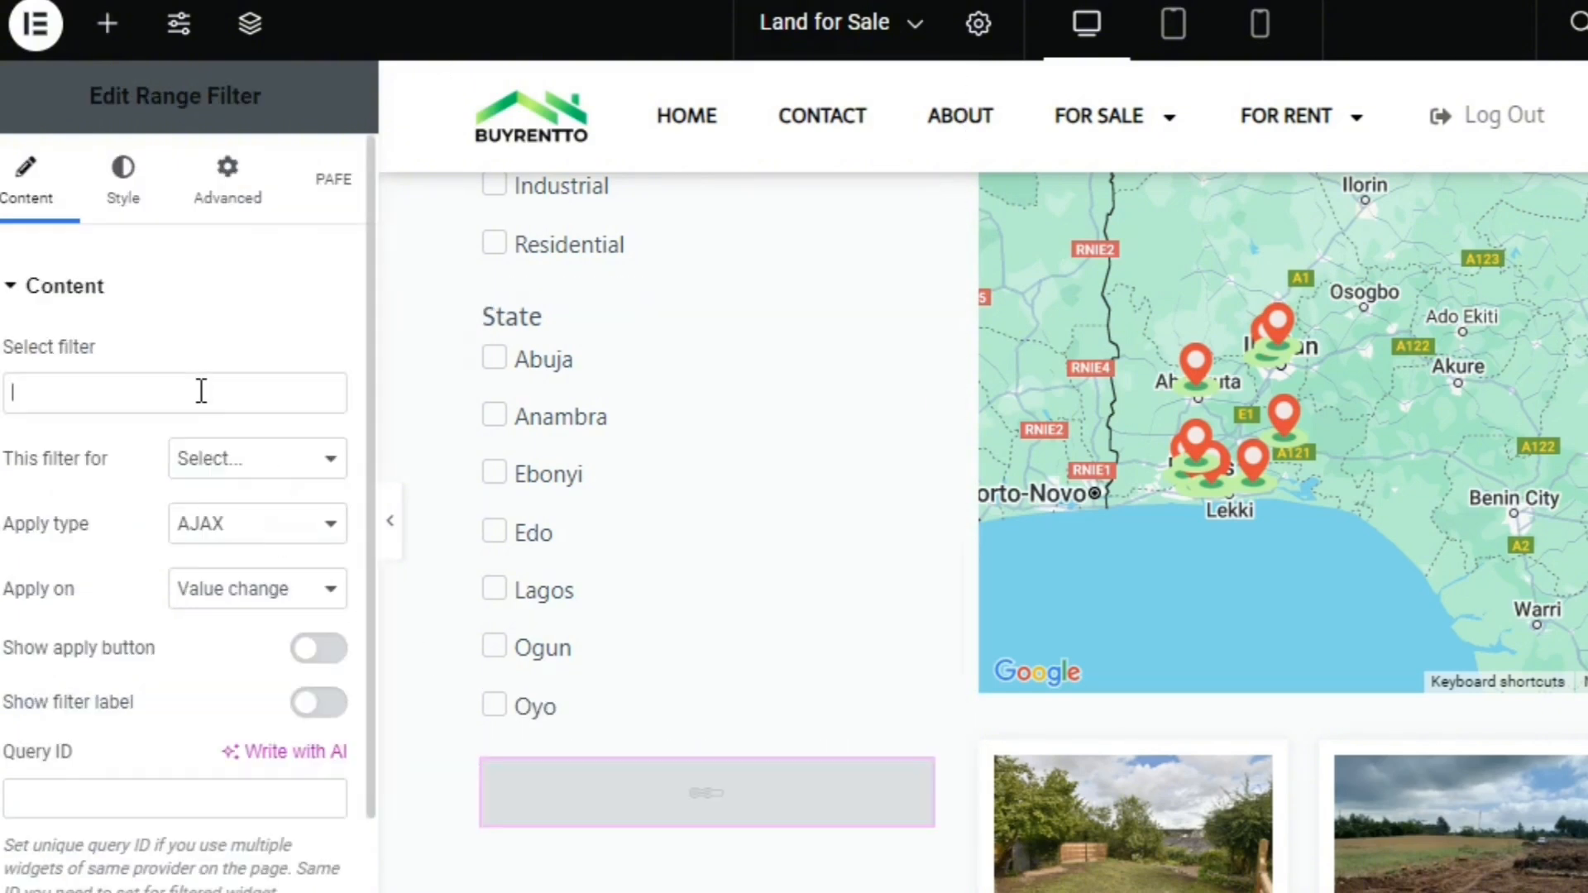
pyautogui.write('ra')
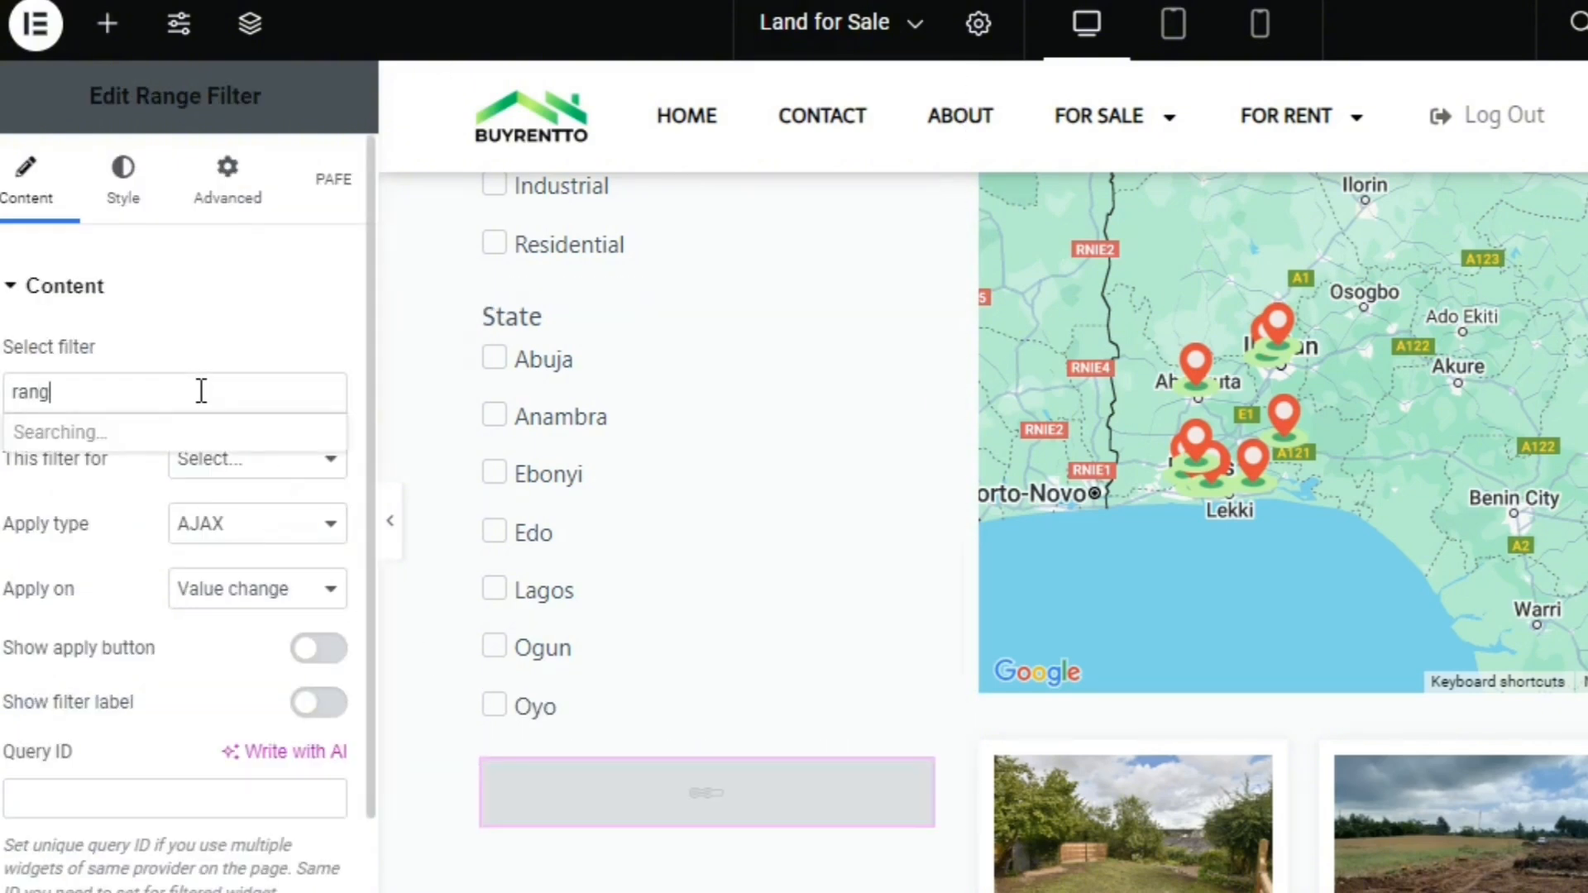
pyautogui.write('ng')
pyautogui.click(201, 430)
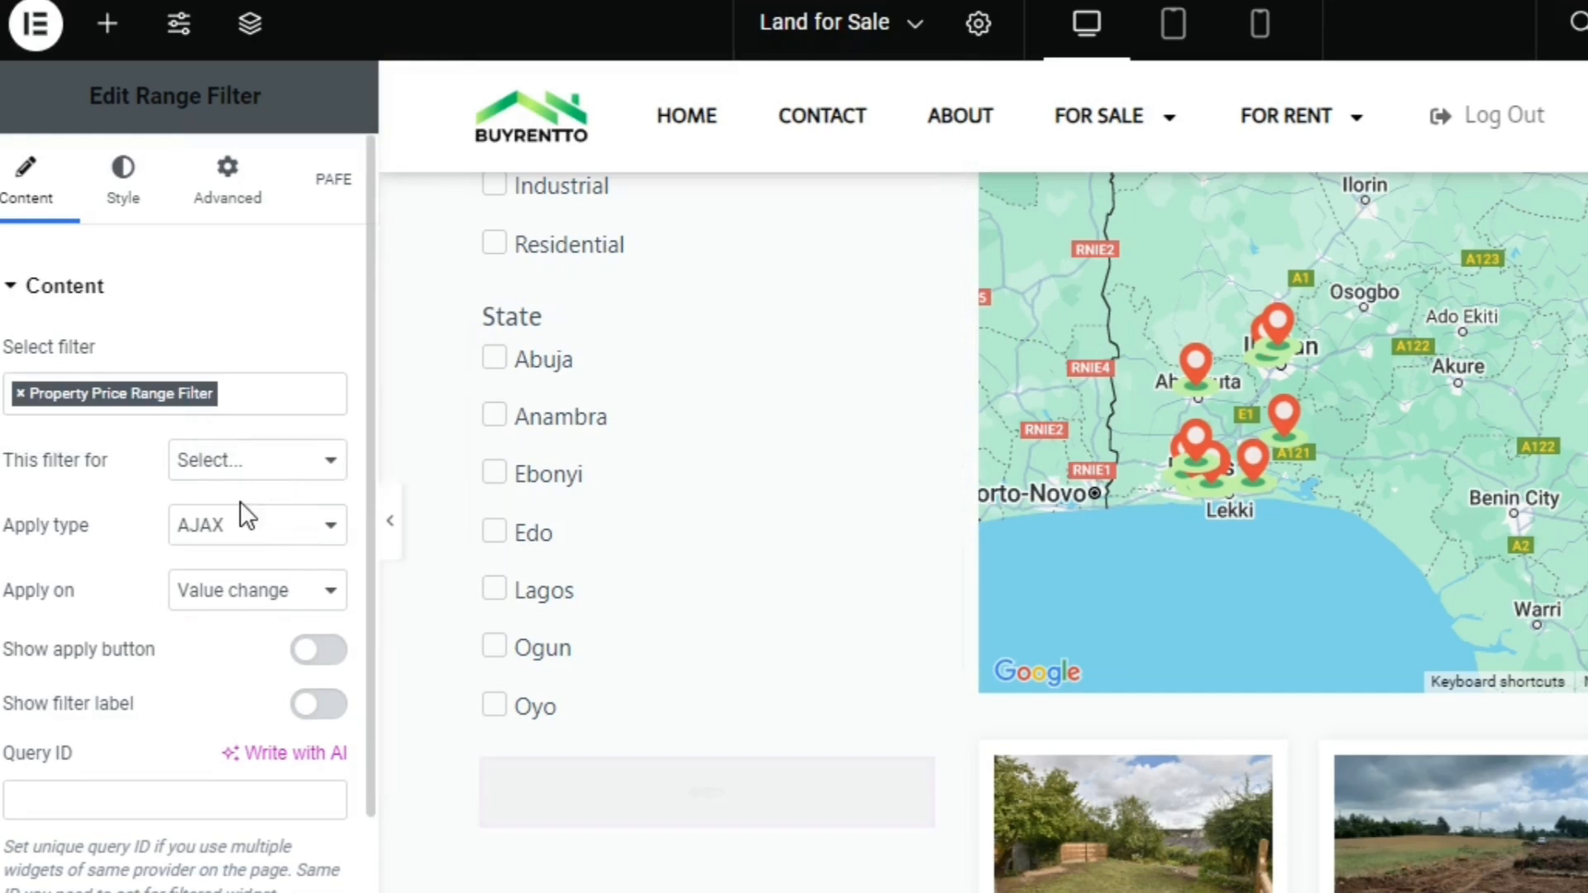
pyautogui.click(255, 463)
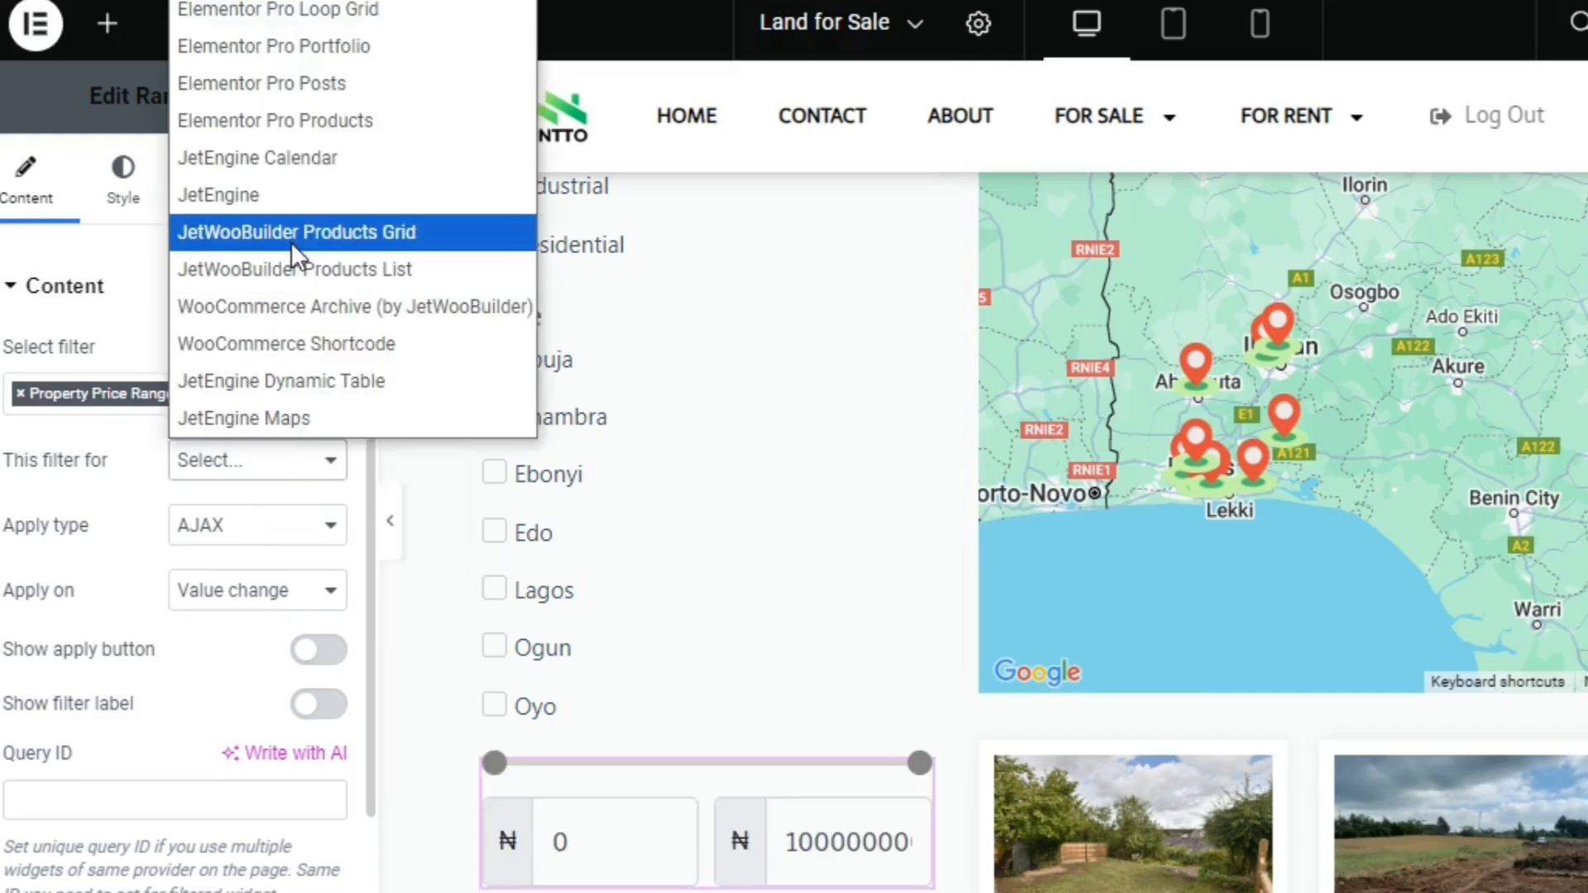
pyautogui.click(306, 199)
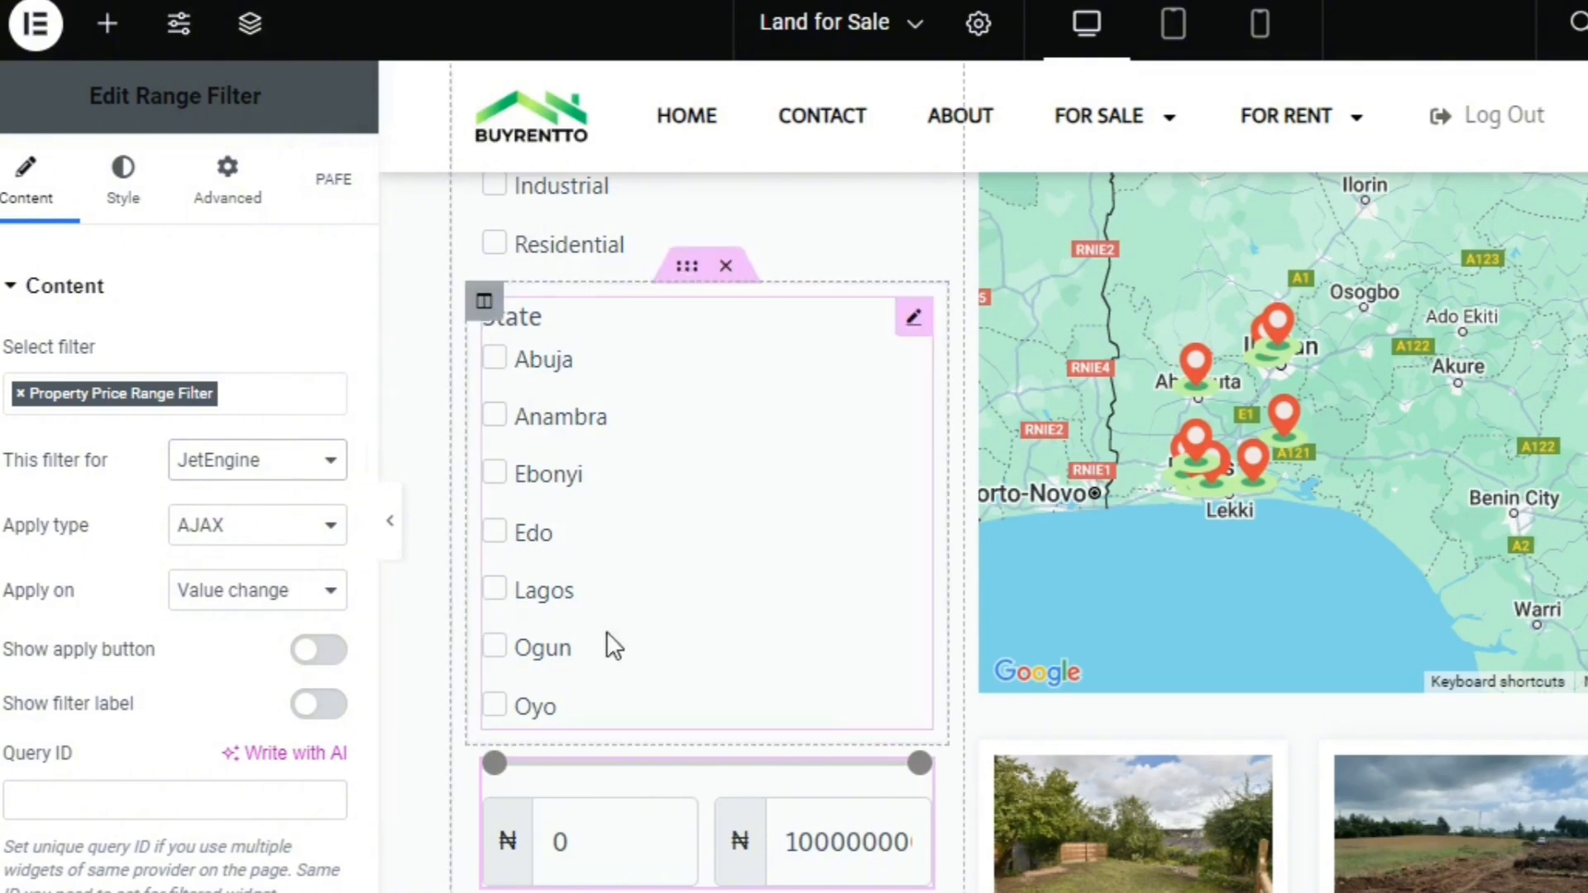
# Show the Range Filter's label and set its query ID to land-for-sale
pyautogui.click(317, 710)
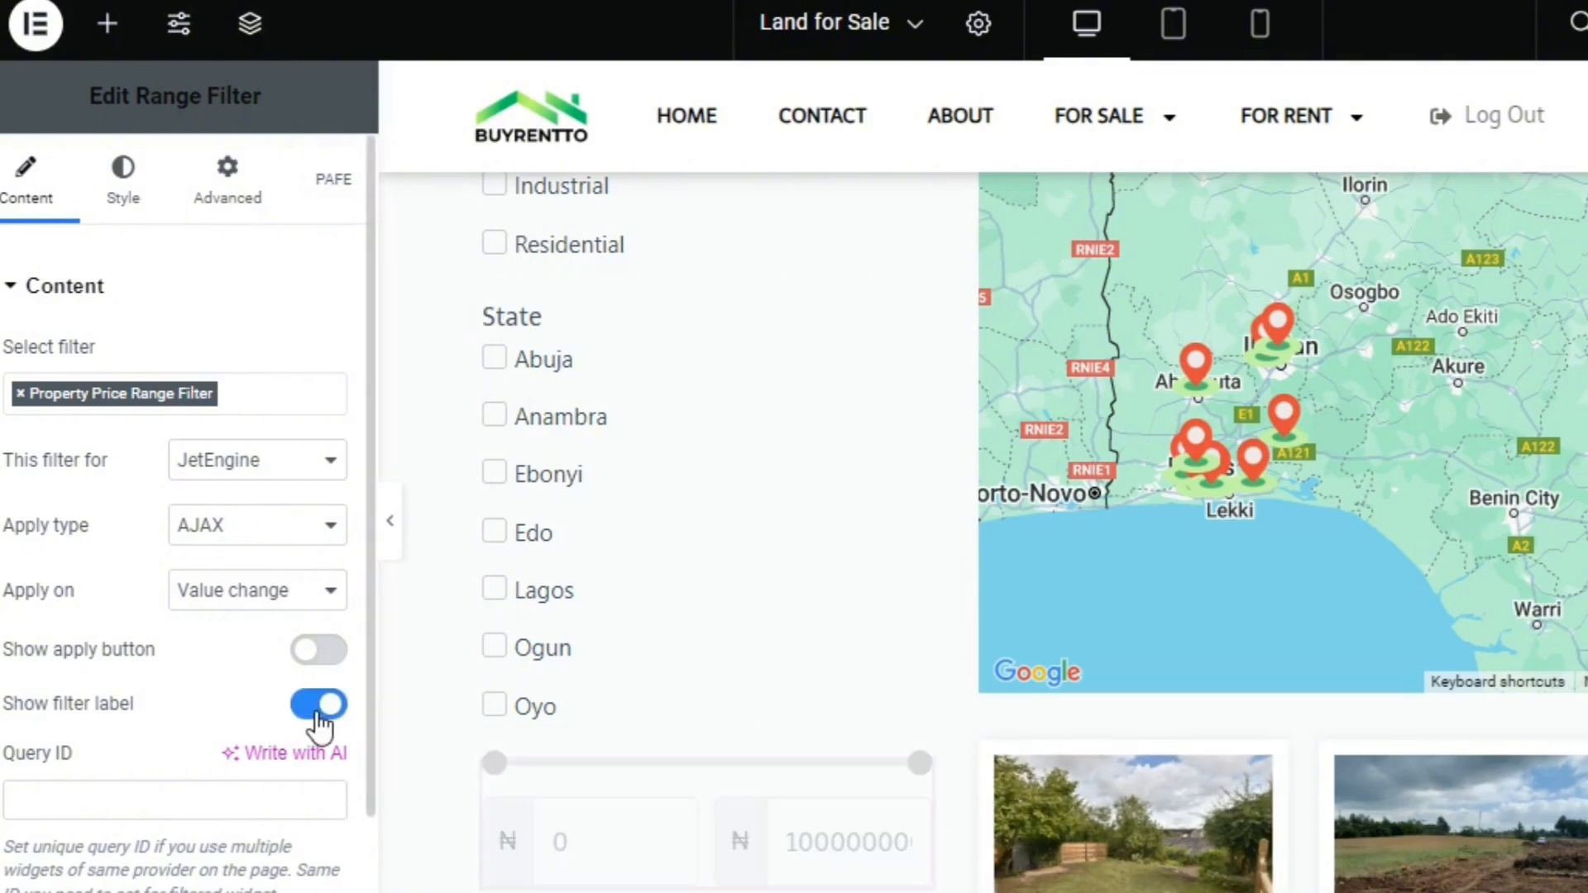
pyautogui.click(285, 787)
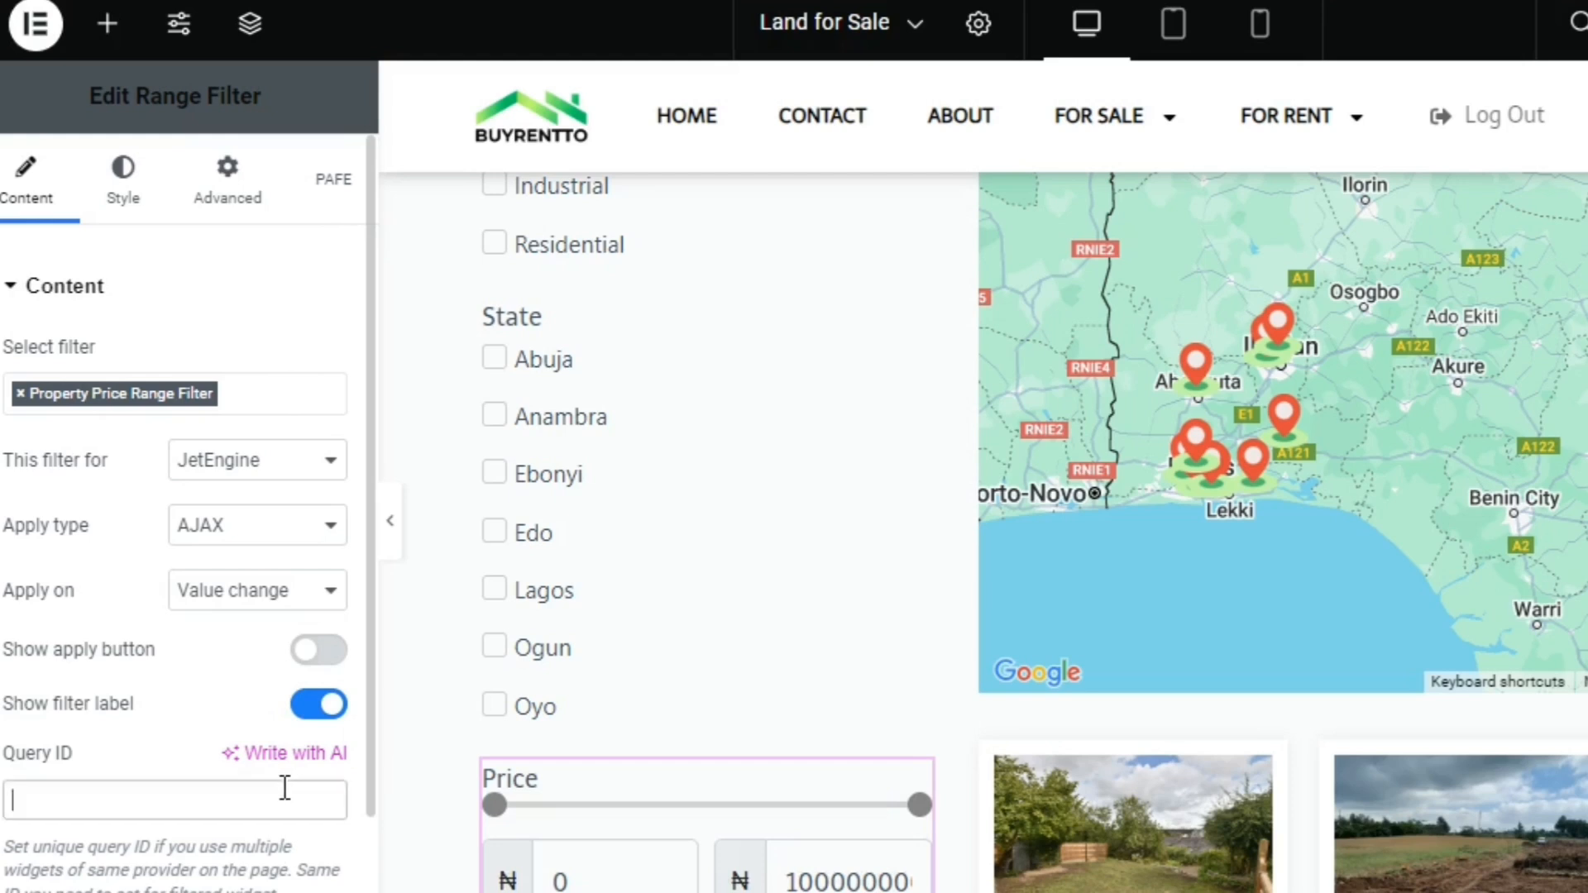
pyautogui.write('land-for-sale')
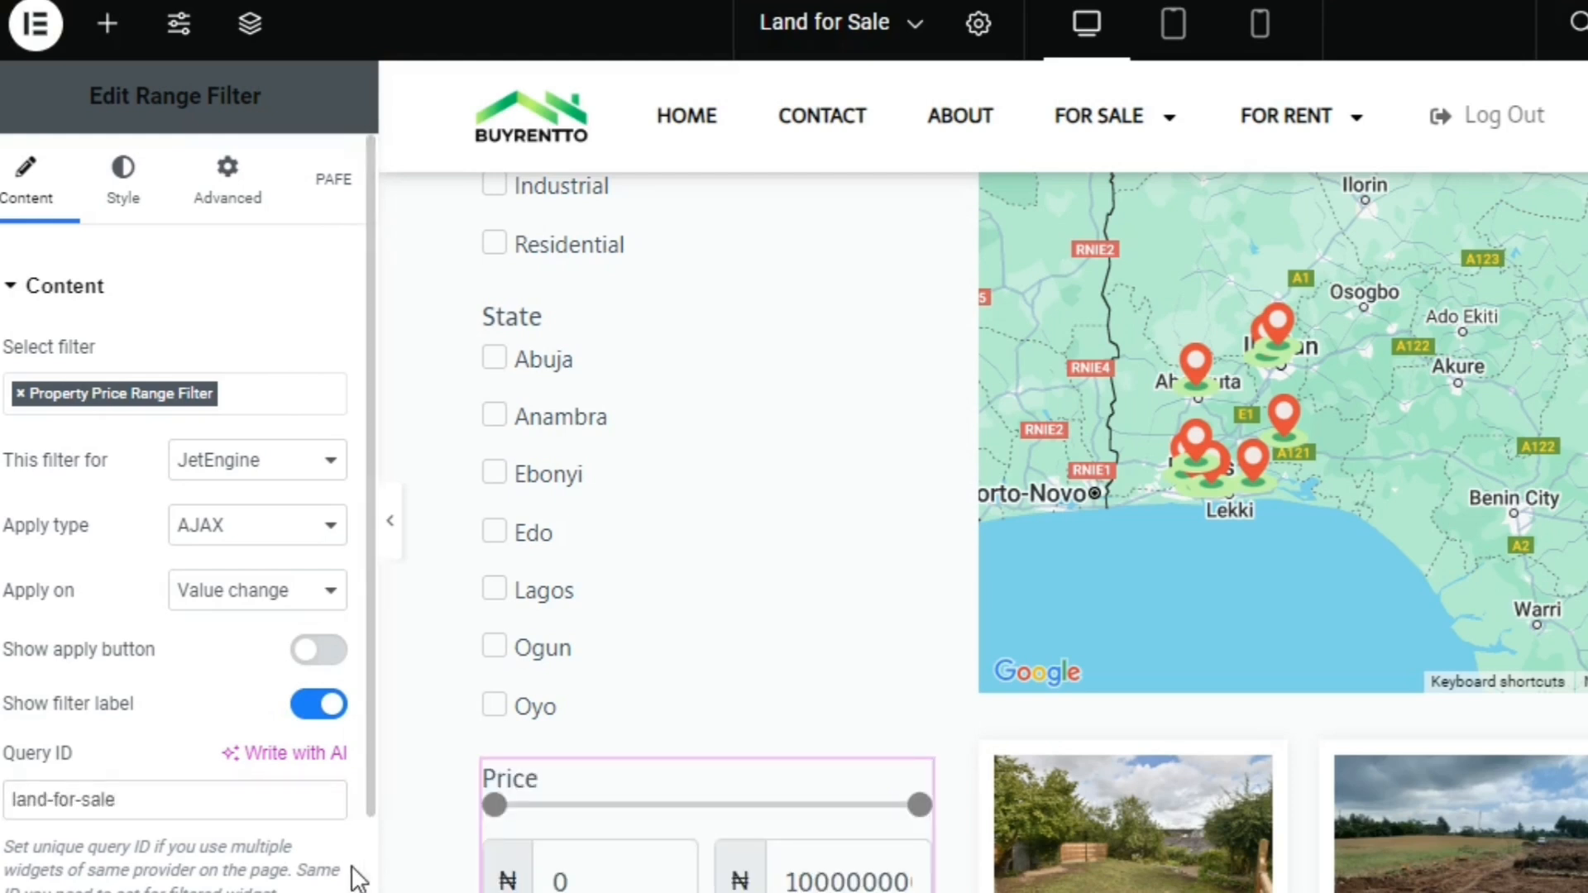
# Enable additional providers for the Range Filter and add JetEngine Maps with the query ID land-for-sale
pyautogui.scroll(-2, 354, 875)
pyautogui.click(319, 766)
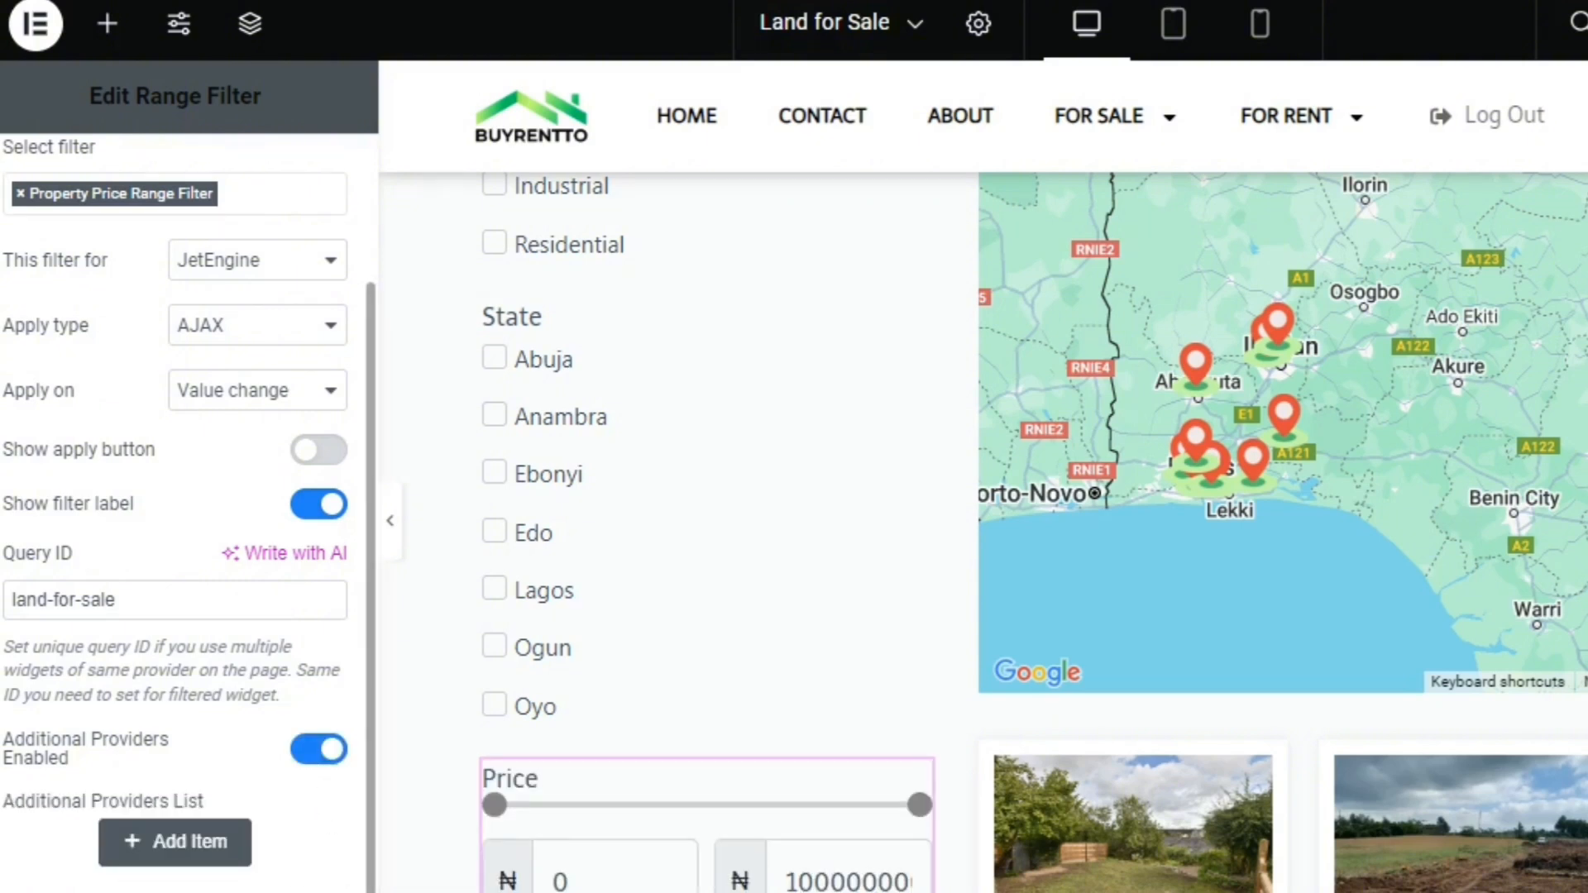
pyautogui.scroll(-1, 174, 744)
pyautogui.click(169, 741)
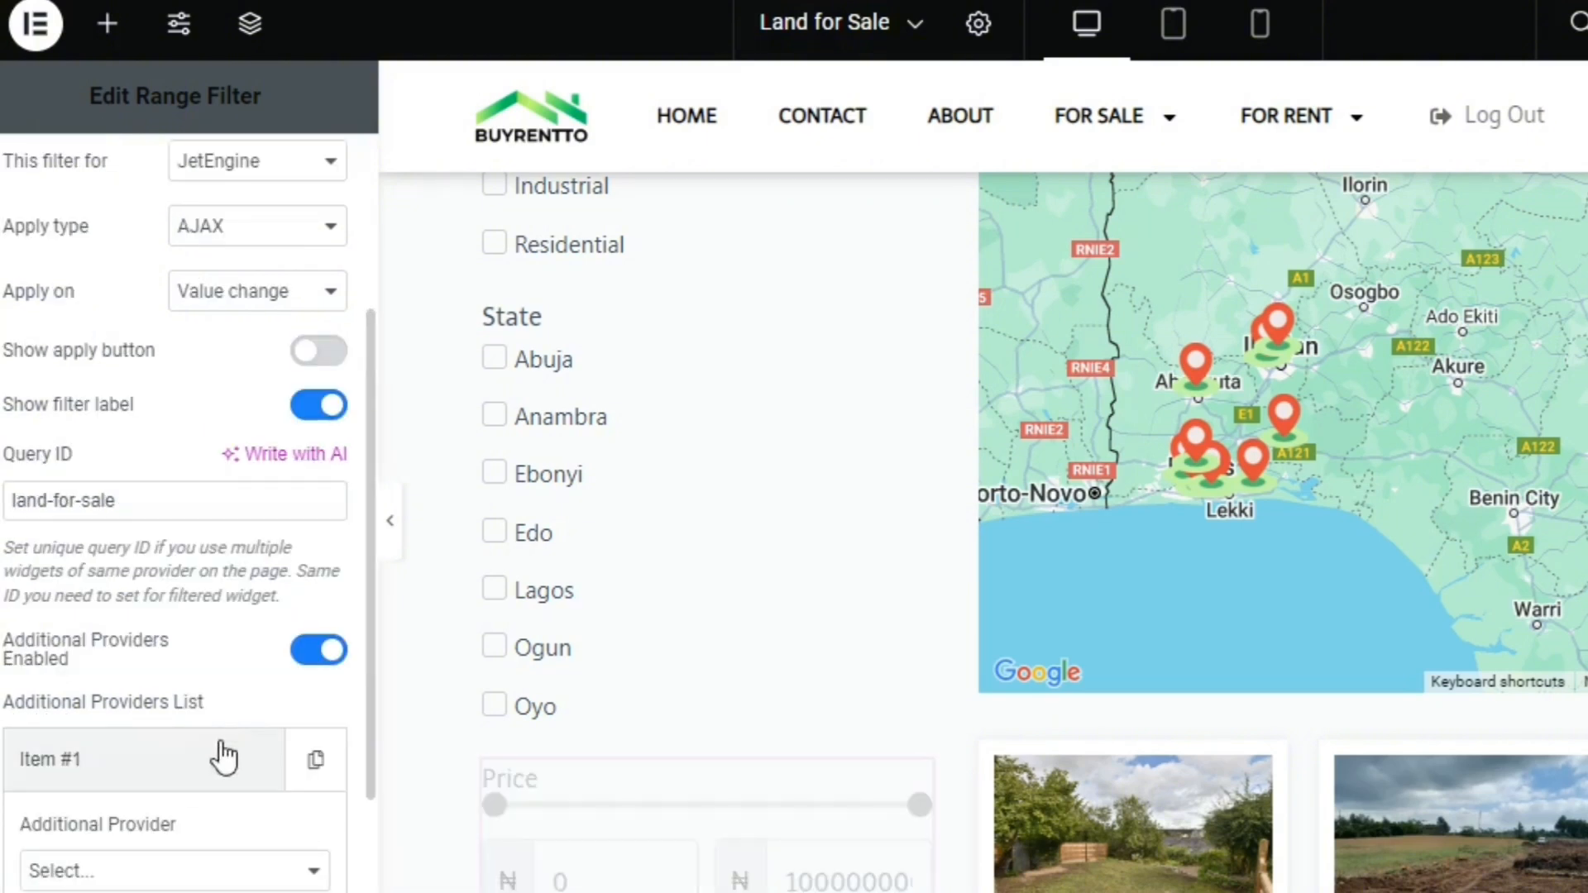
pyautogui.click(195, 865)
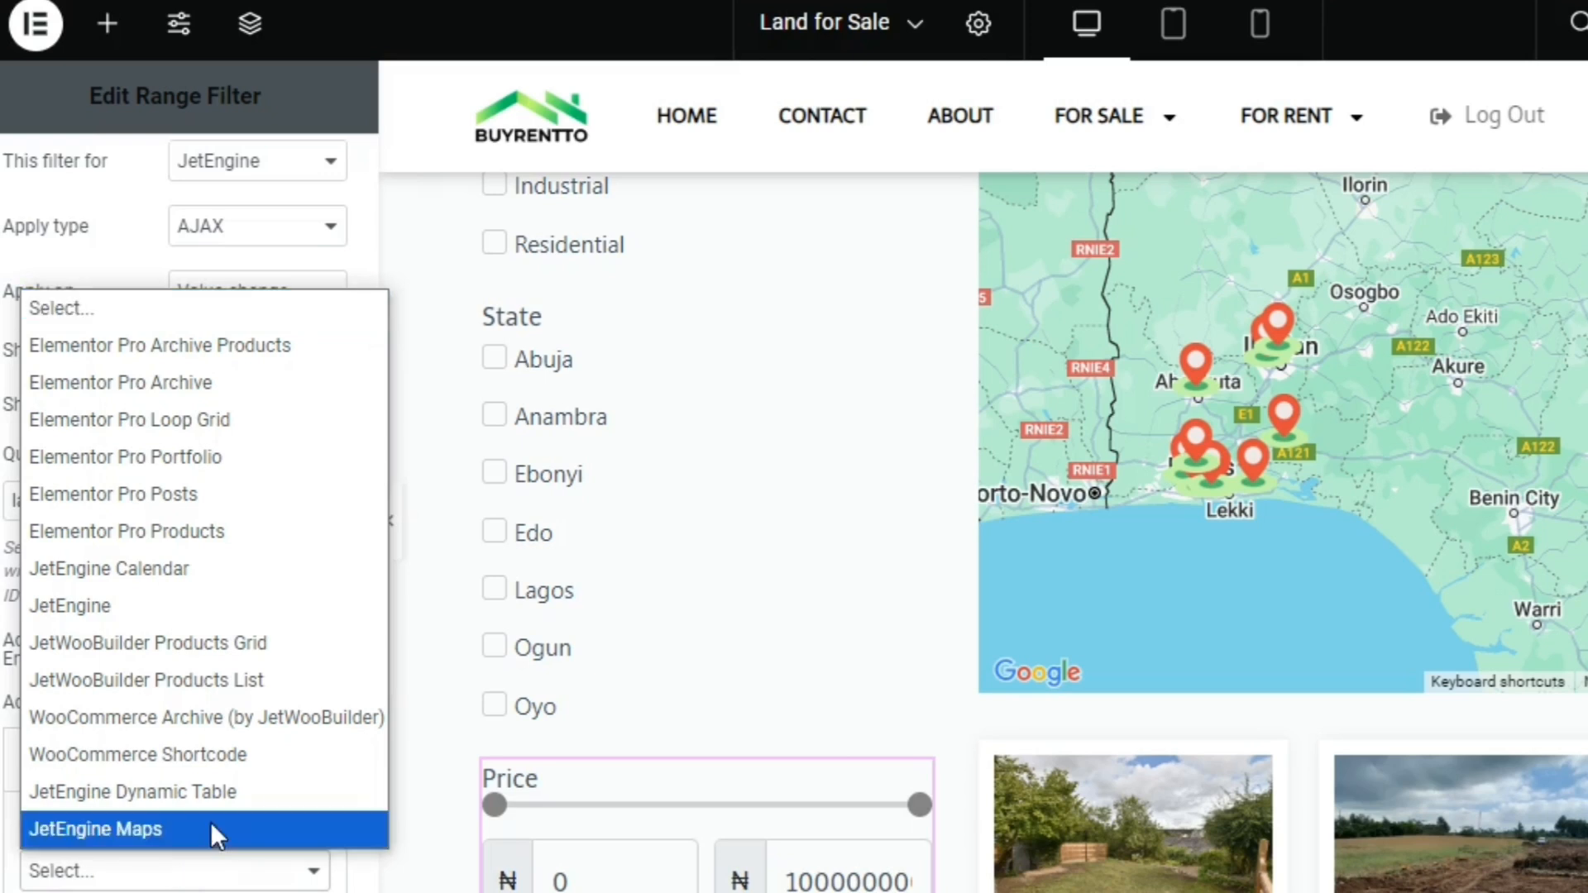
pyautogui.click(213, 829)
pyautogui.scroll(-3, 240, 706)
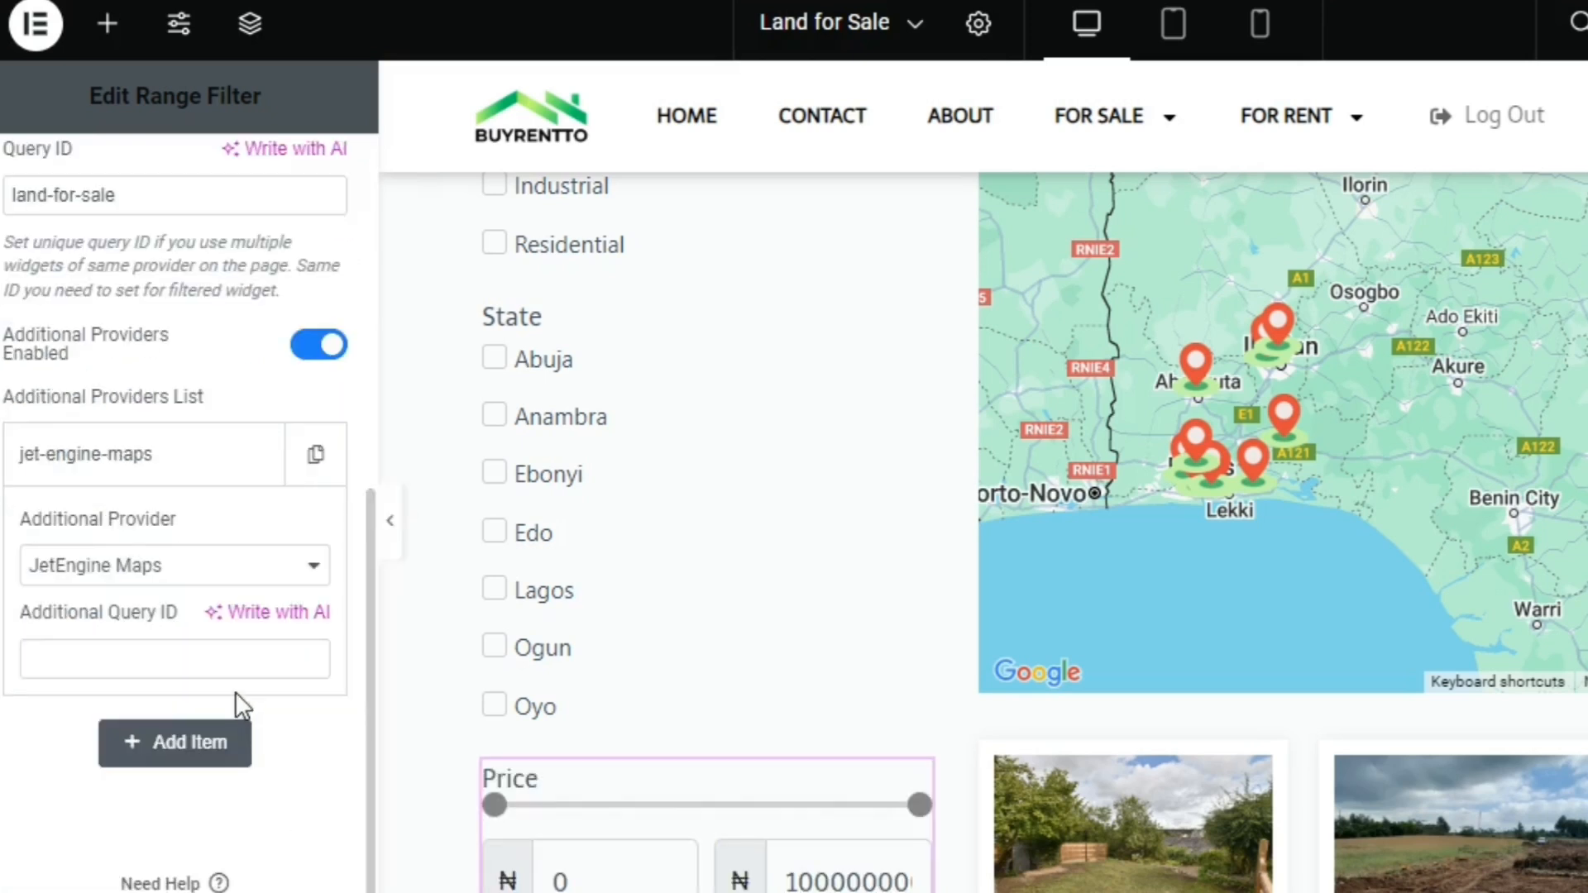
pyautogui.click(237, 656)
pyautogui.write('land-for-sale')
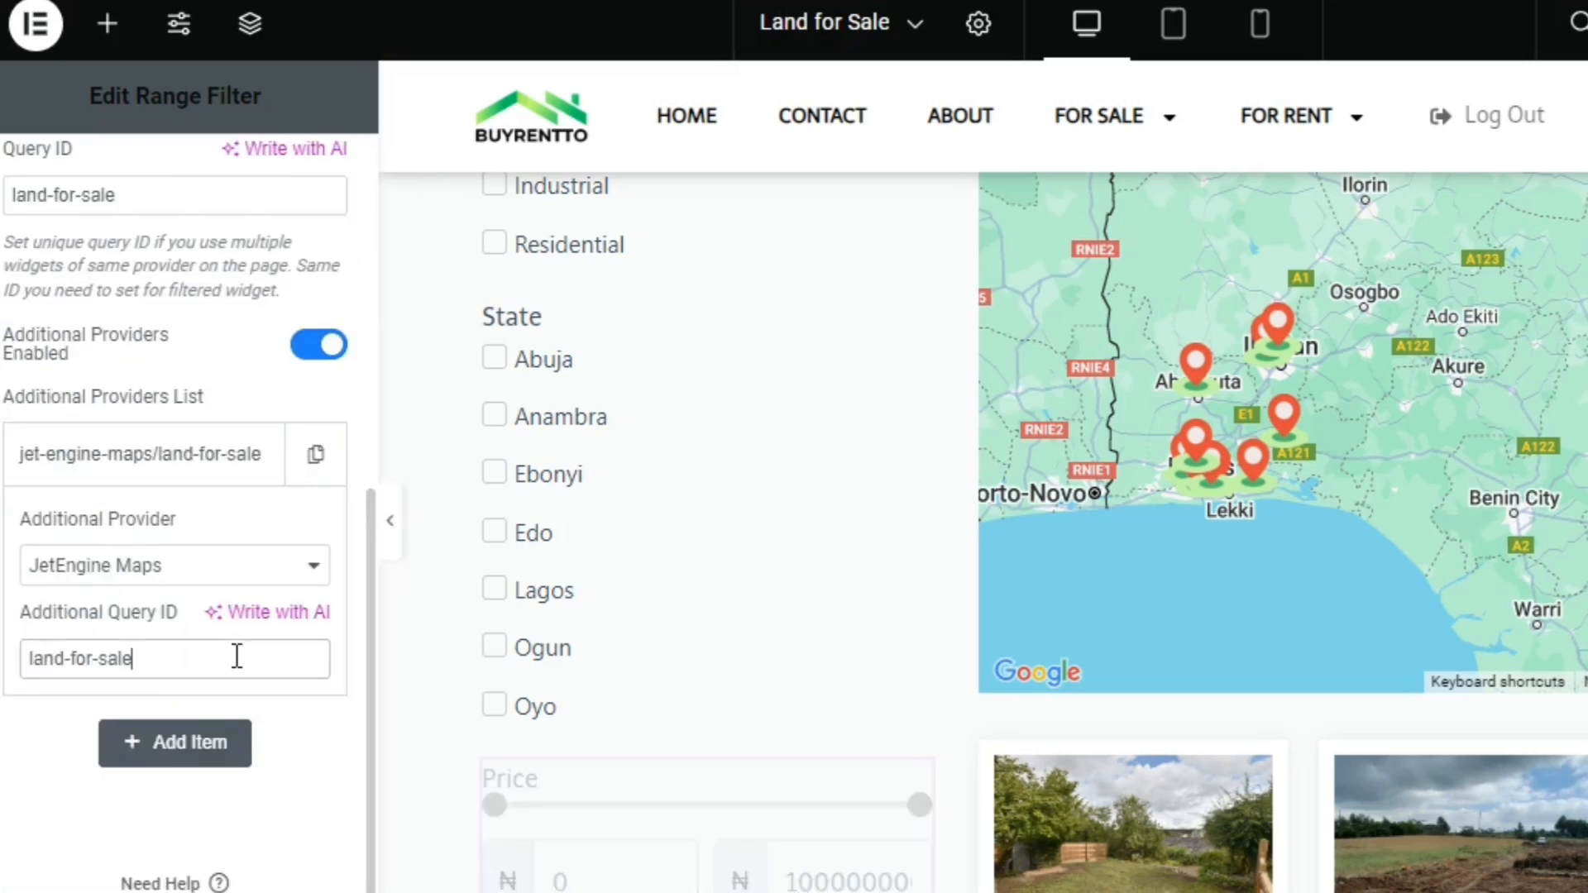
# Set the Range Filter widget's CSS ID to land-for-sale
pyautogui.scroll(5, 373, 418)
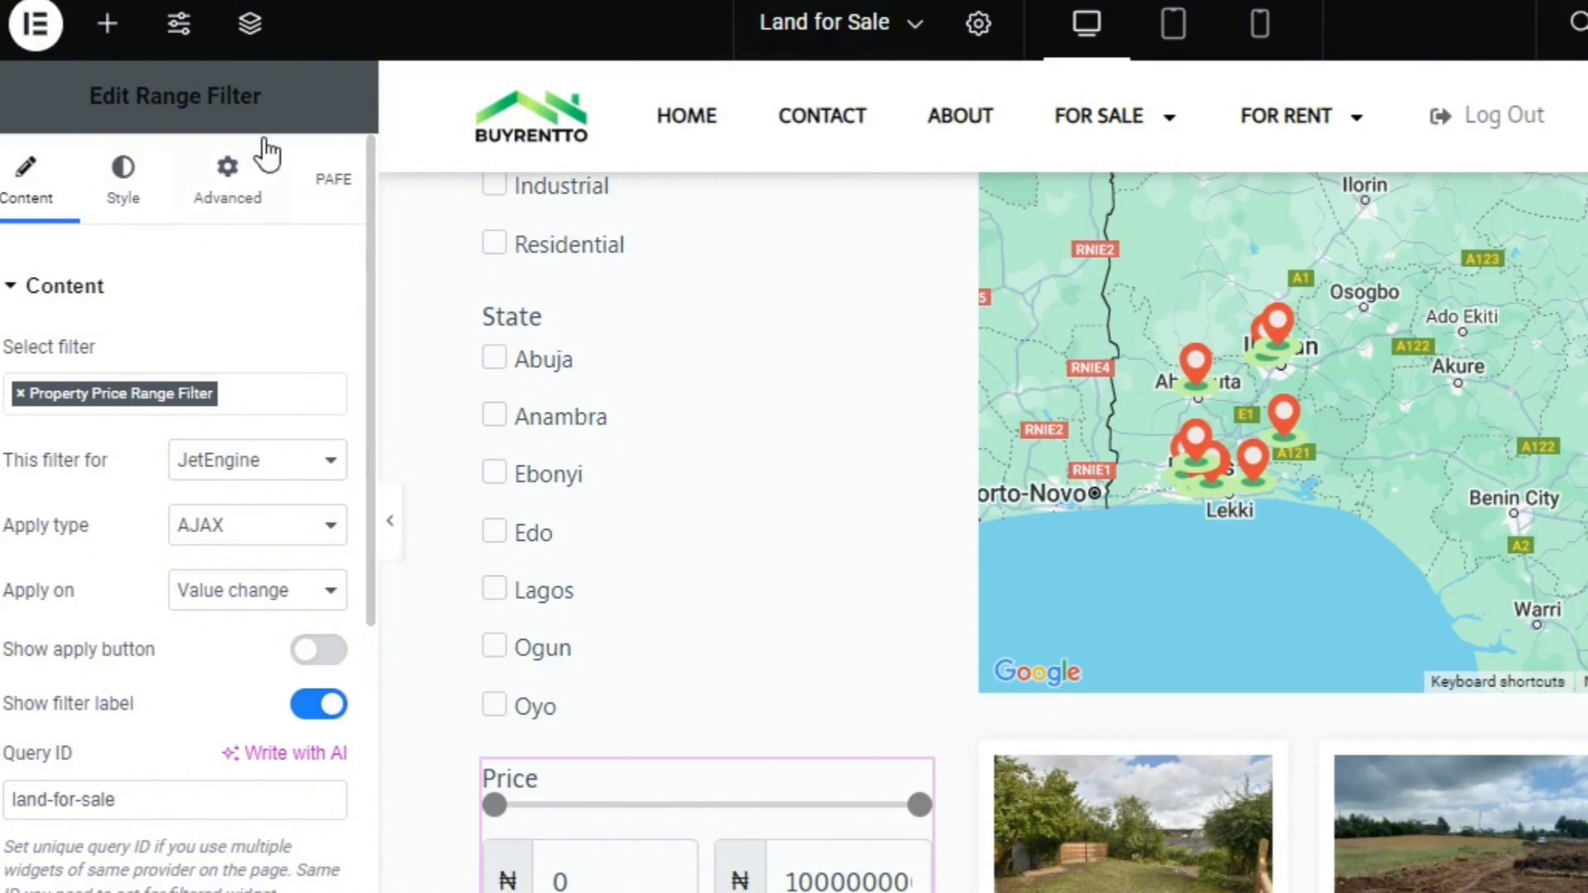
pyautogui.click(238, 177)
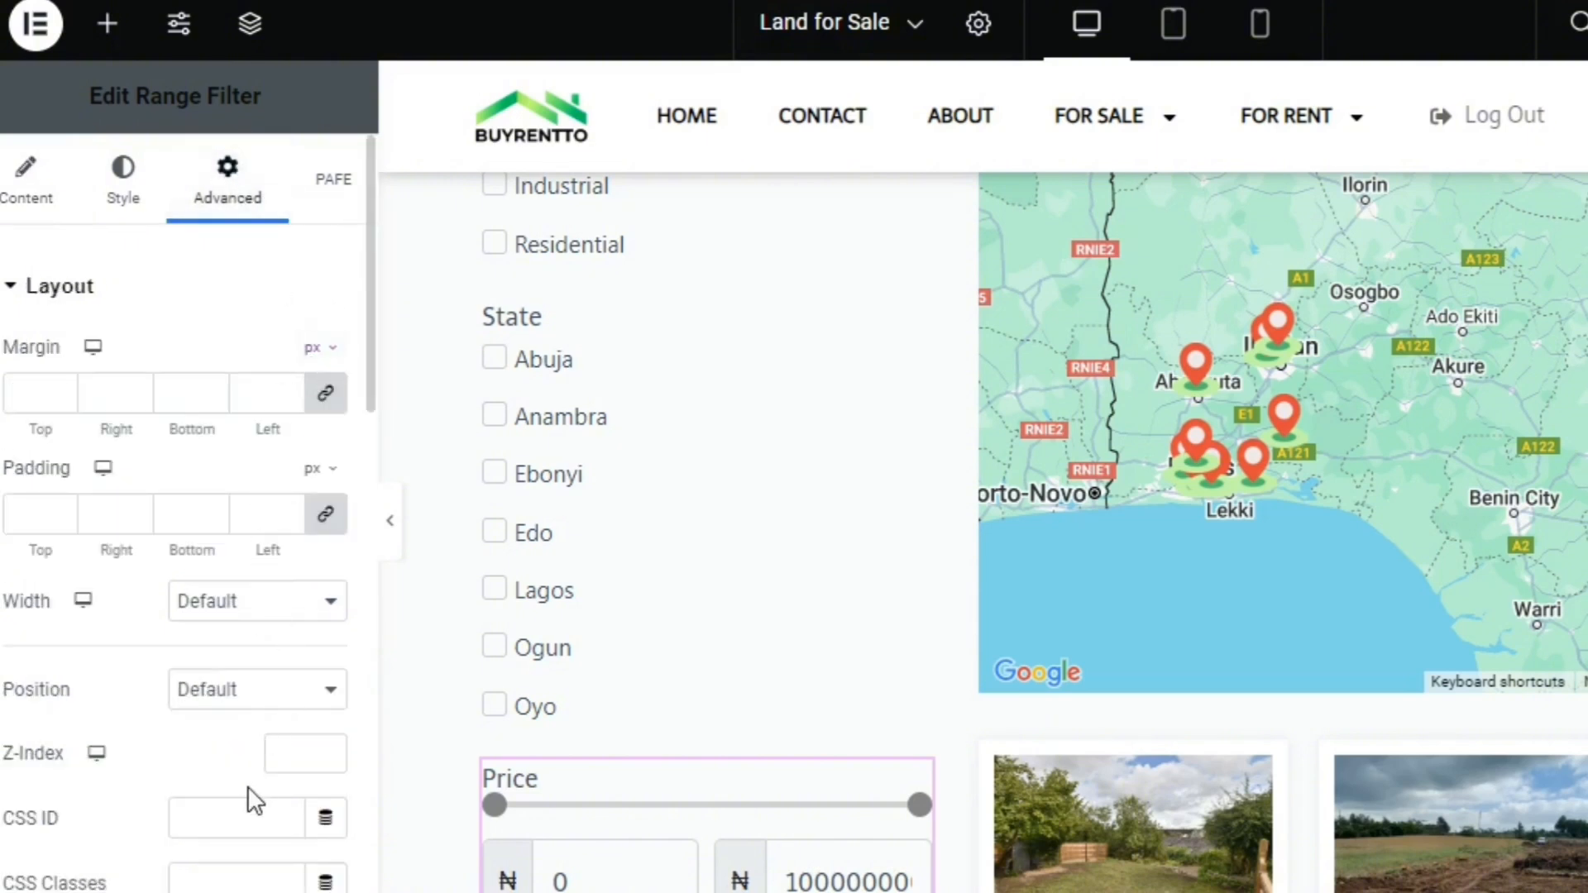
pyautogui.click(245, 819)
pyautogui.write('land-for-sale')
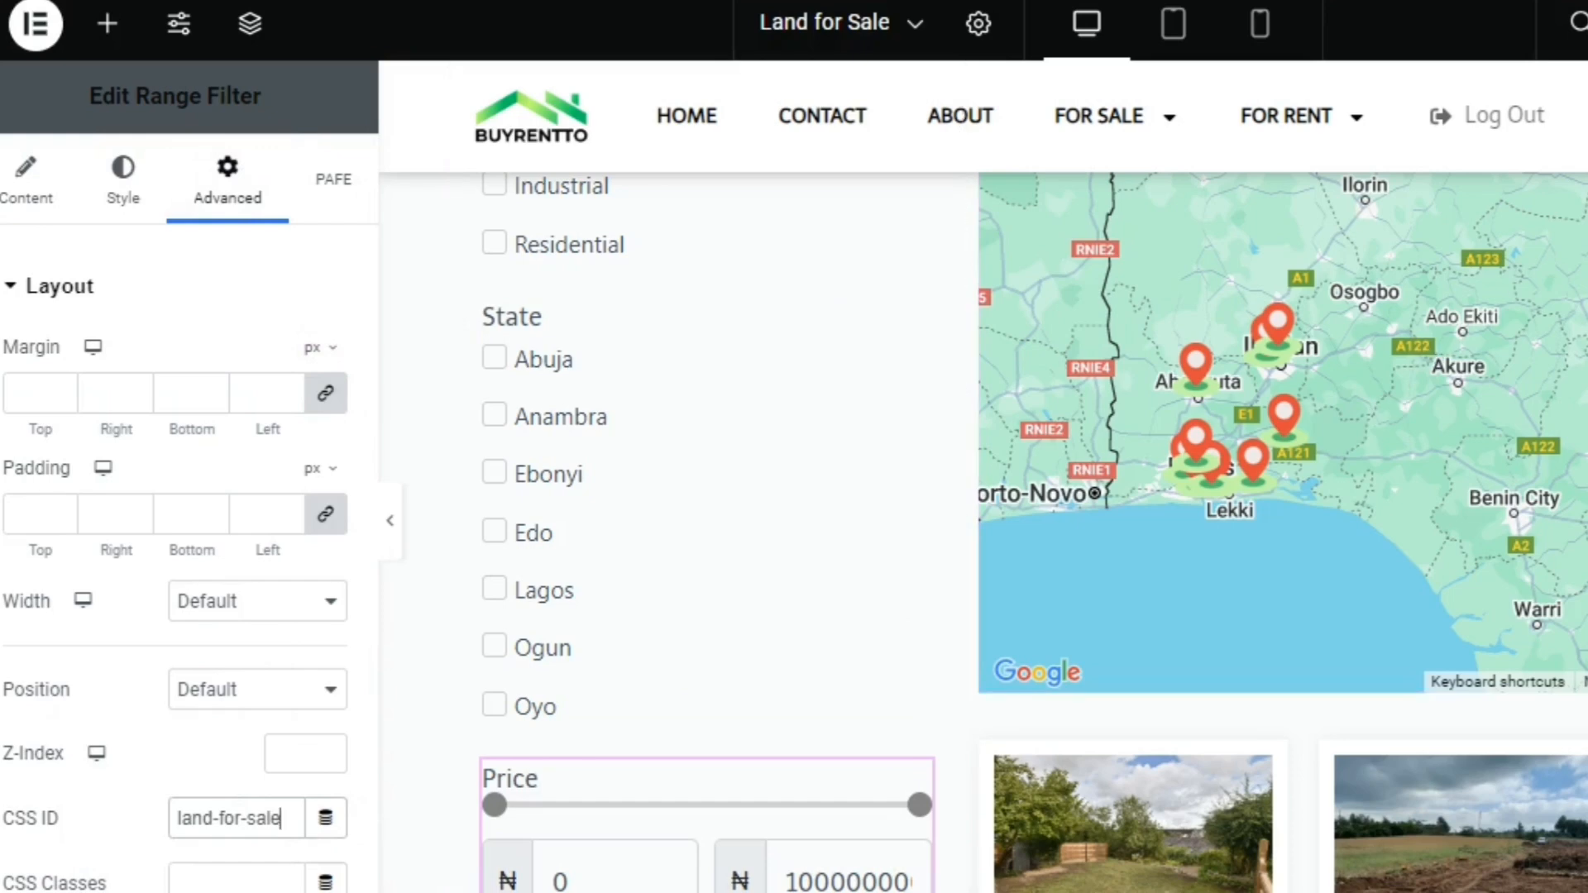
# Preview the Land for Sale page and look over its search filters, map and listings
pyautogui.scroll(6, 983, 529)
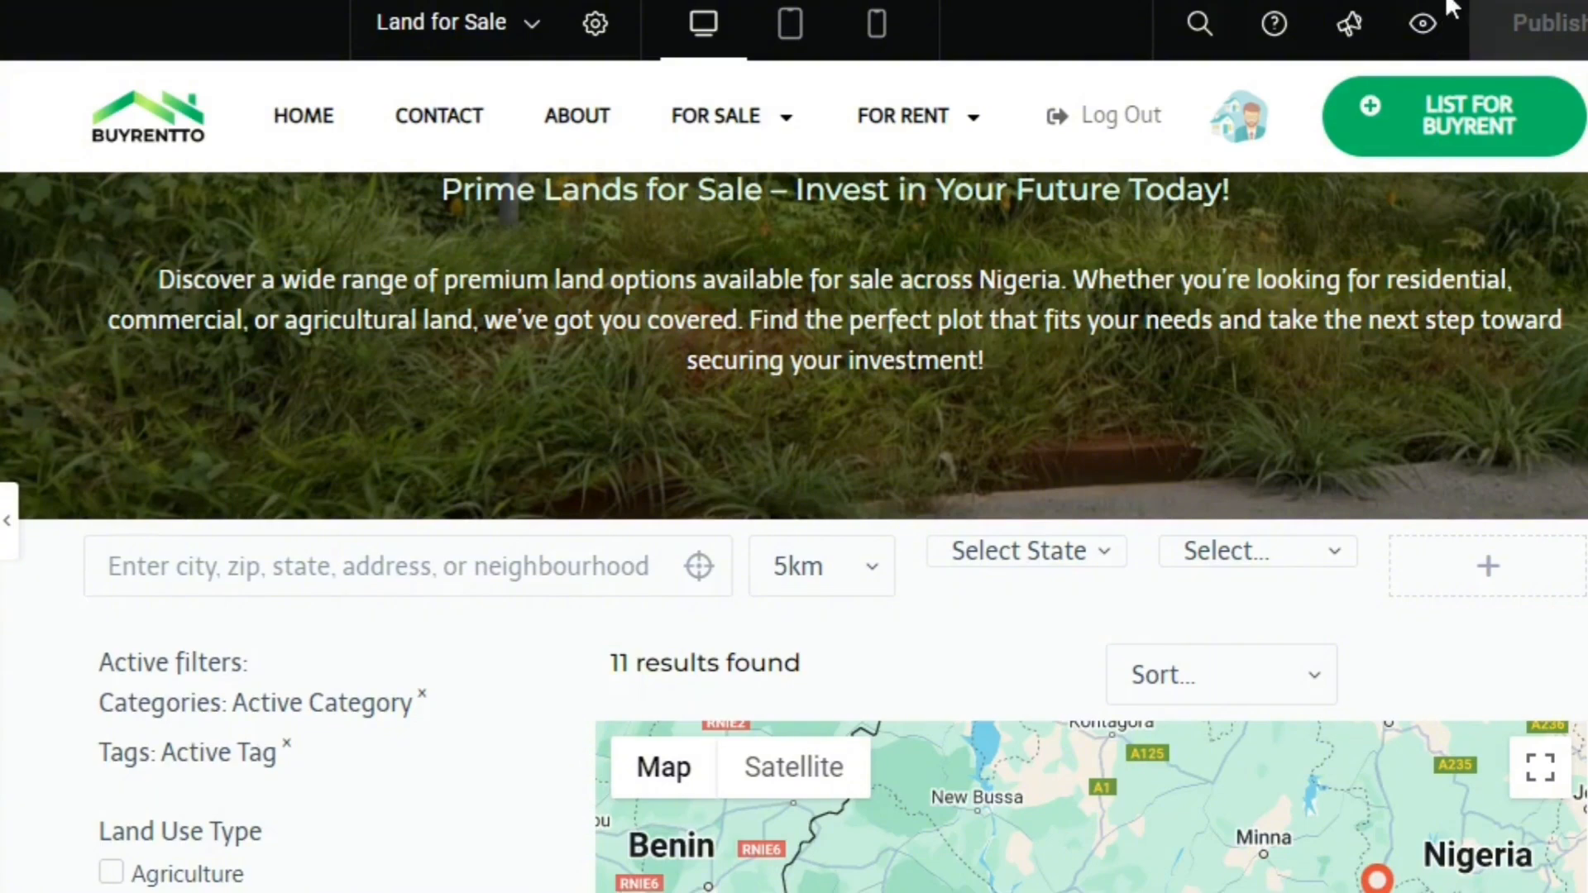
pyautogui.click(1423, 27)
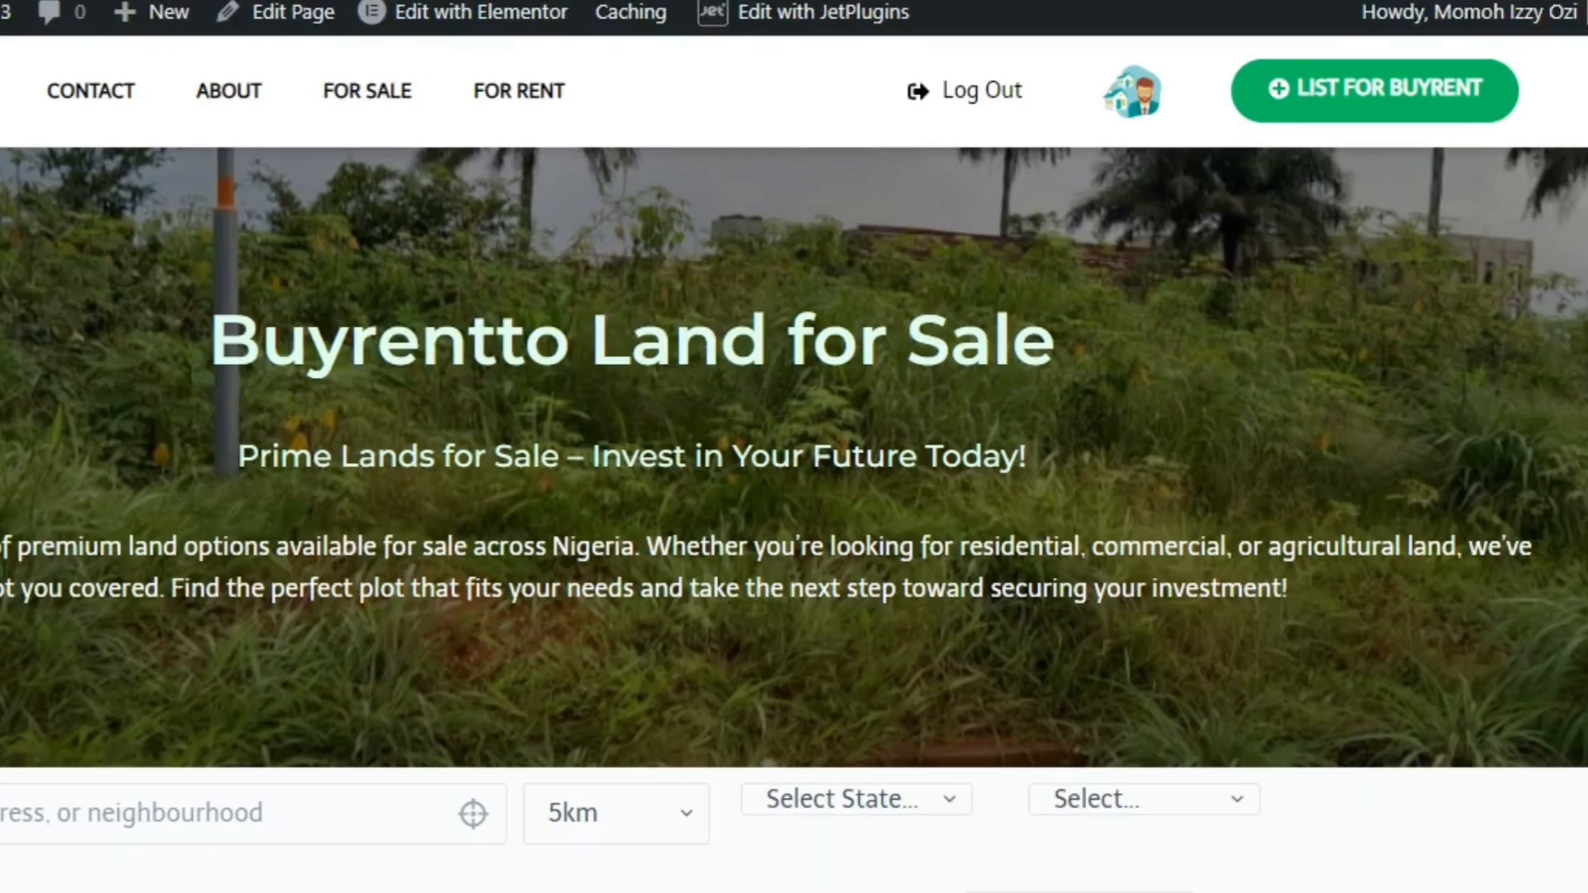
pyautogui.scroll(-6, 794, 519)
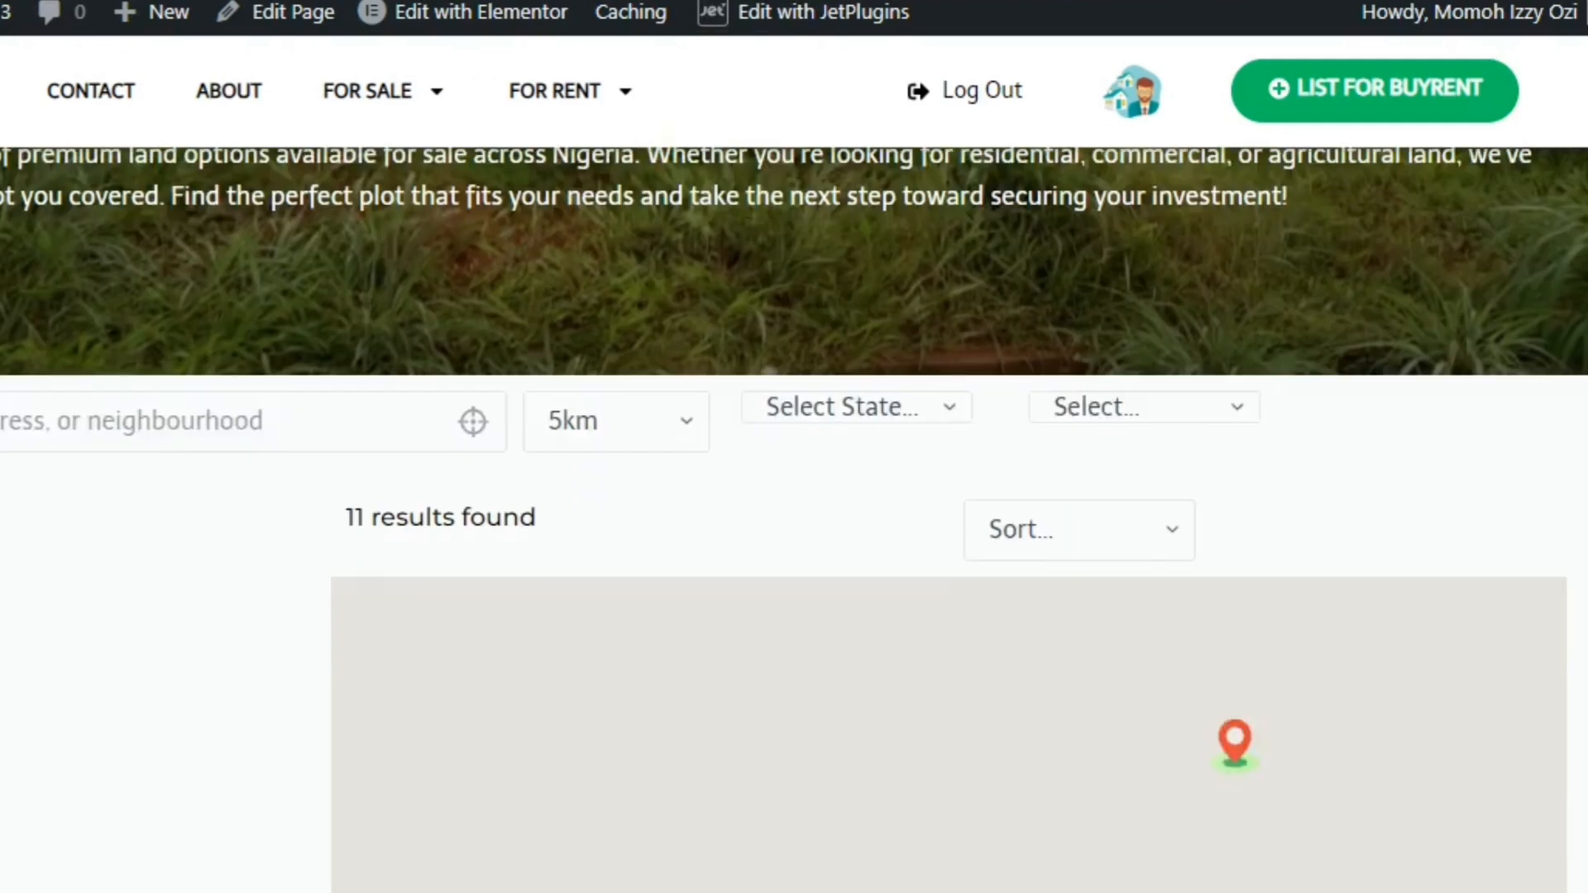
pyautogui.scroll(6, 1479, 244)
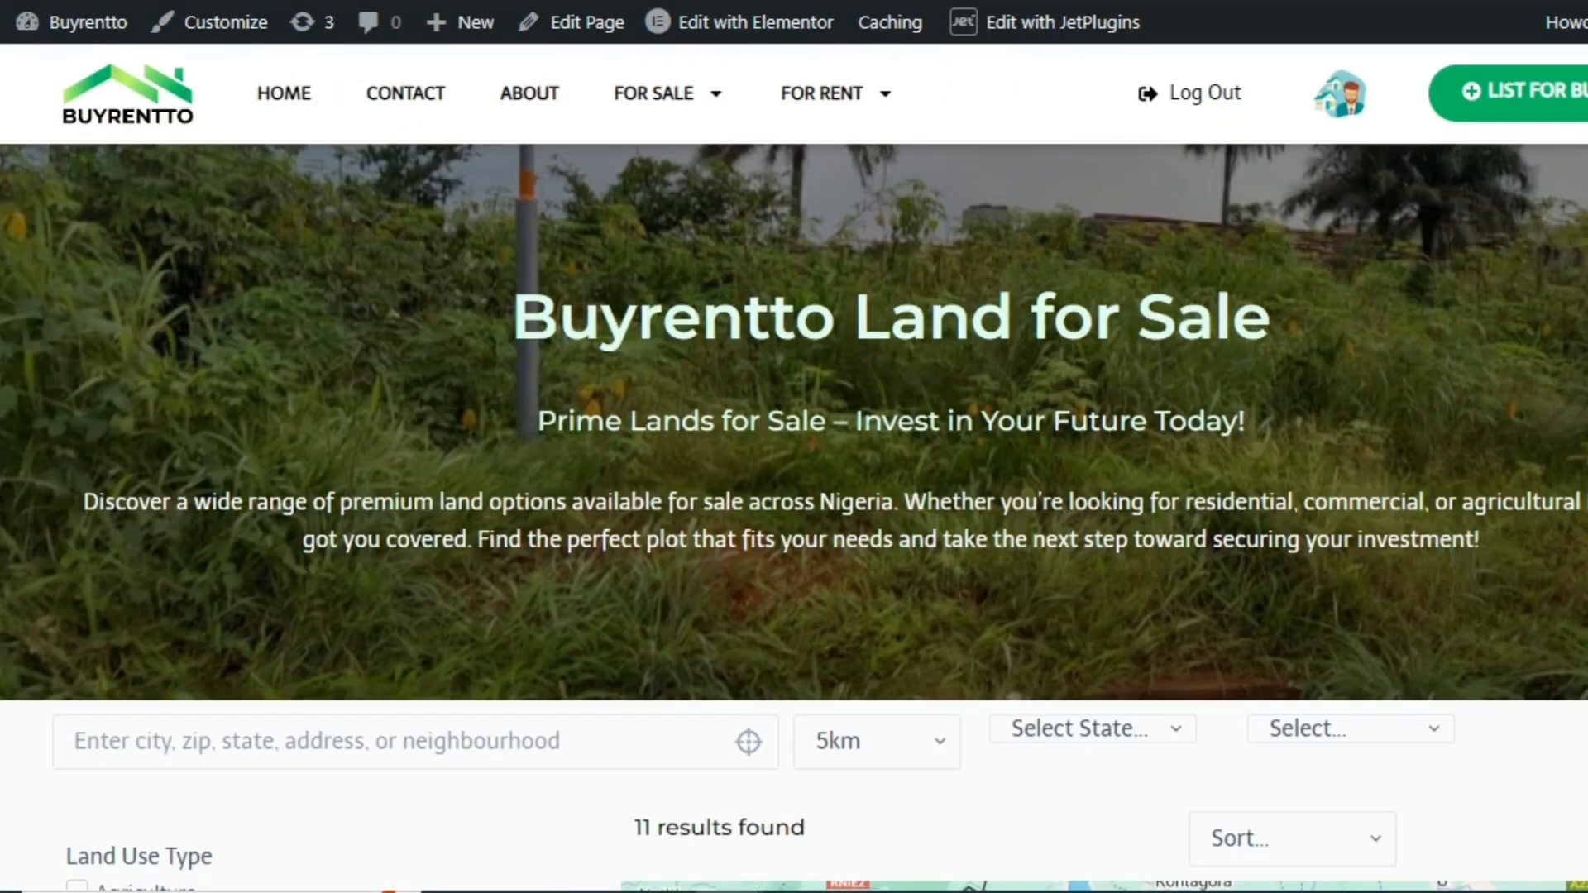
# Test the Land Use Type checkbox filter by showing only Agriculture listings, and clear the filter again
pyautogui.scroll(-6, 542, 426)
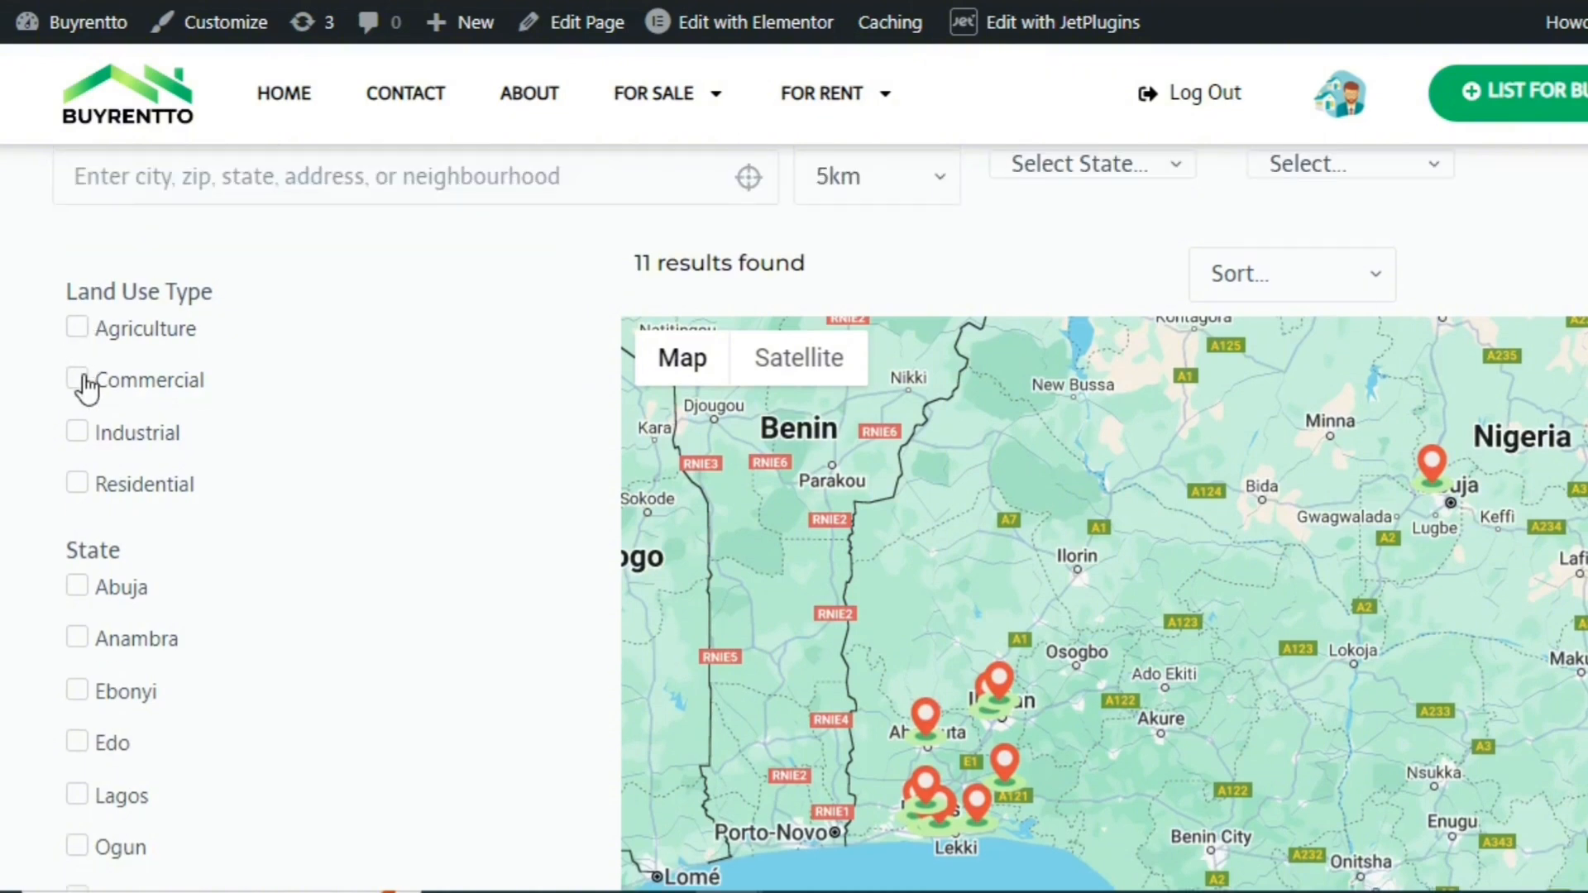
pyautogui.click(80, 330)
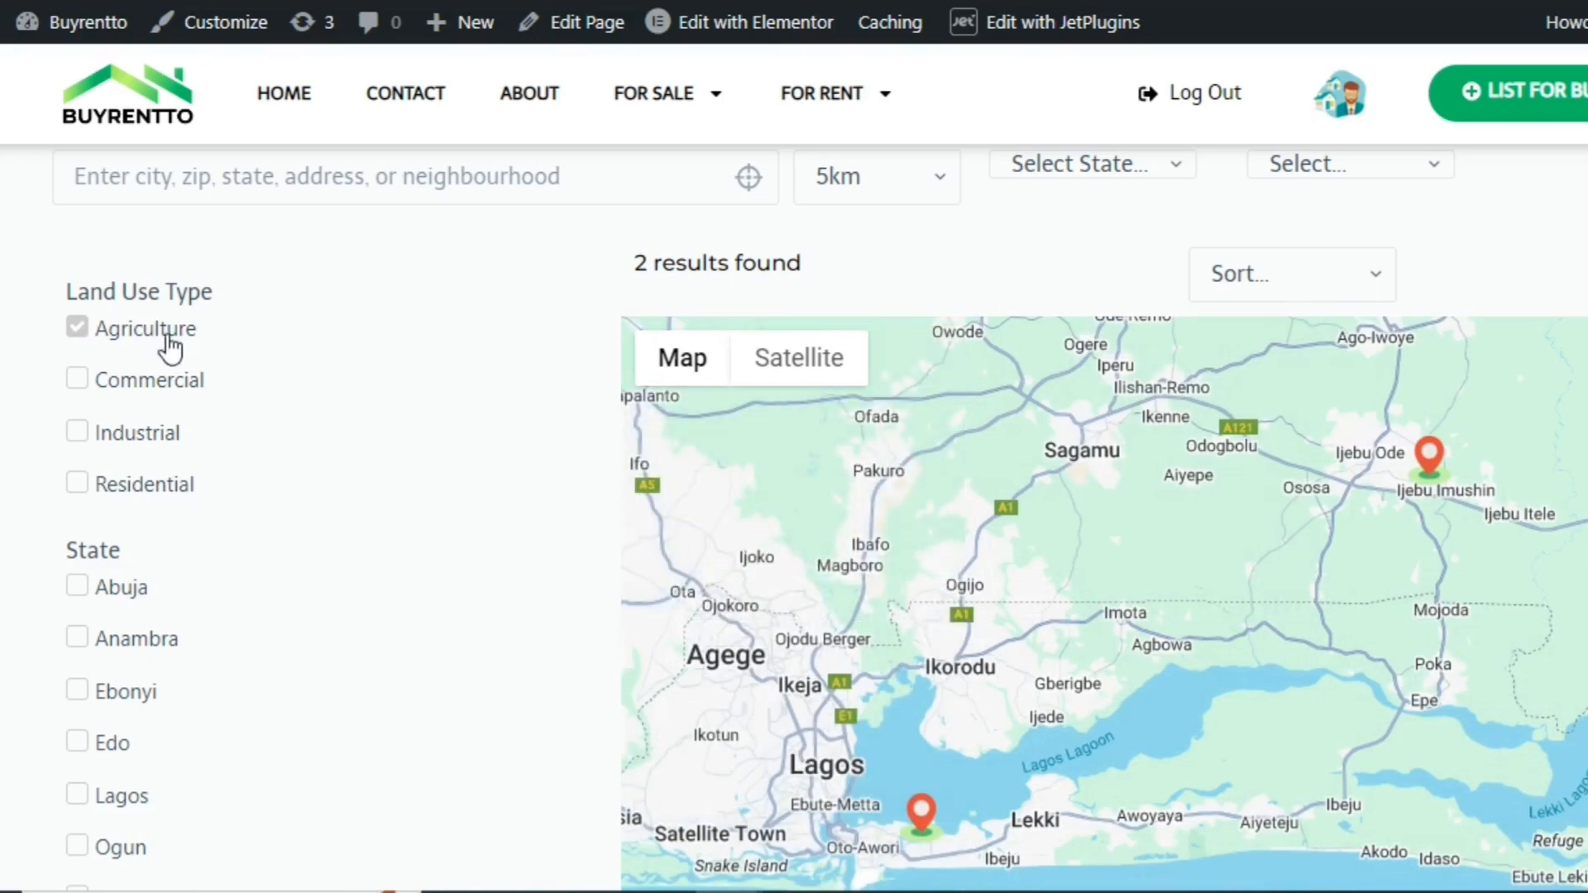
pyautogui.click(83, 345)
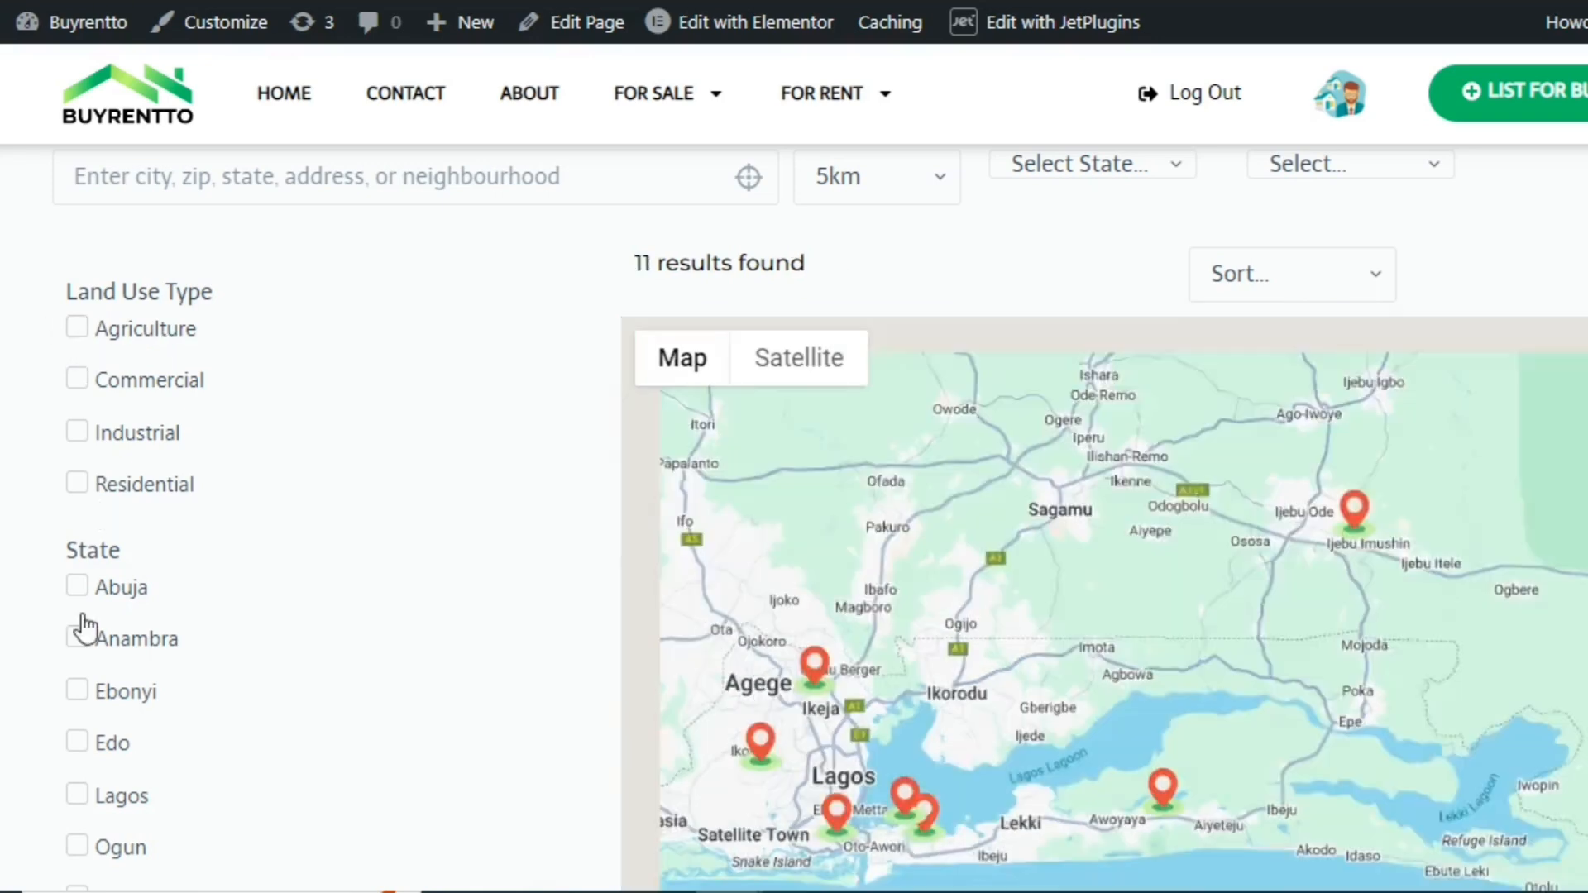
# Test the State checkbox filter with Abuja, Lagos and Oyo, and check the result count, map markers and listings
pyautogui.click(78, 587)
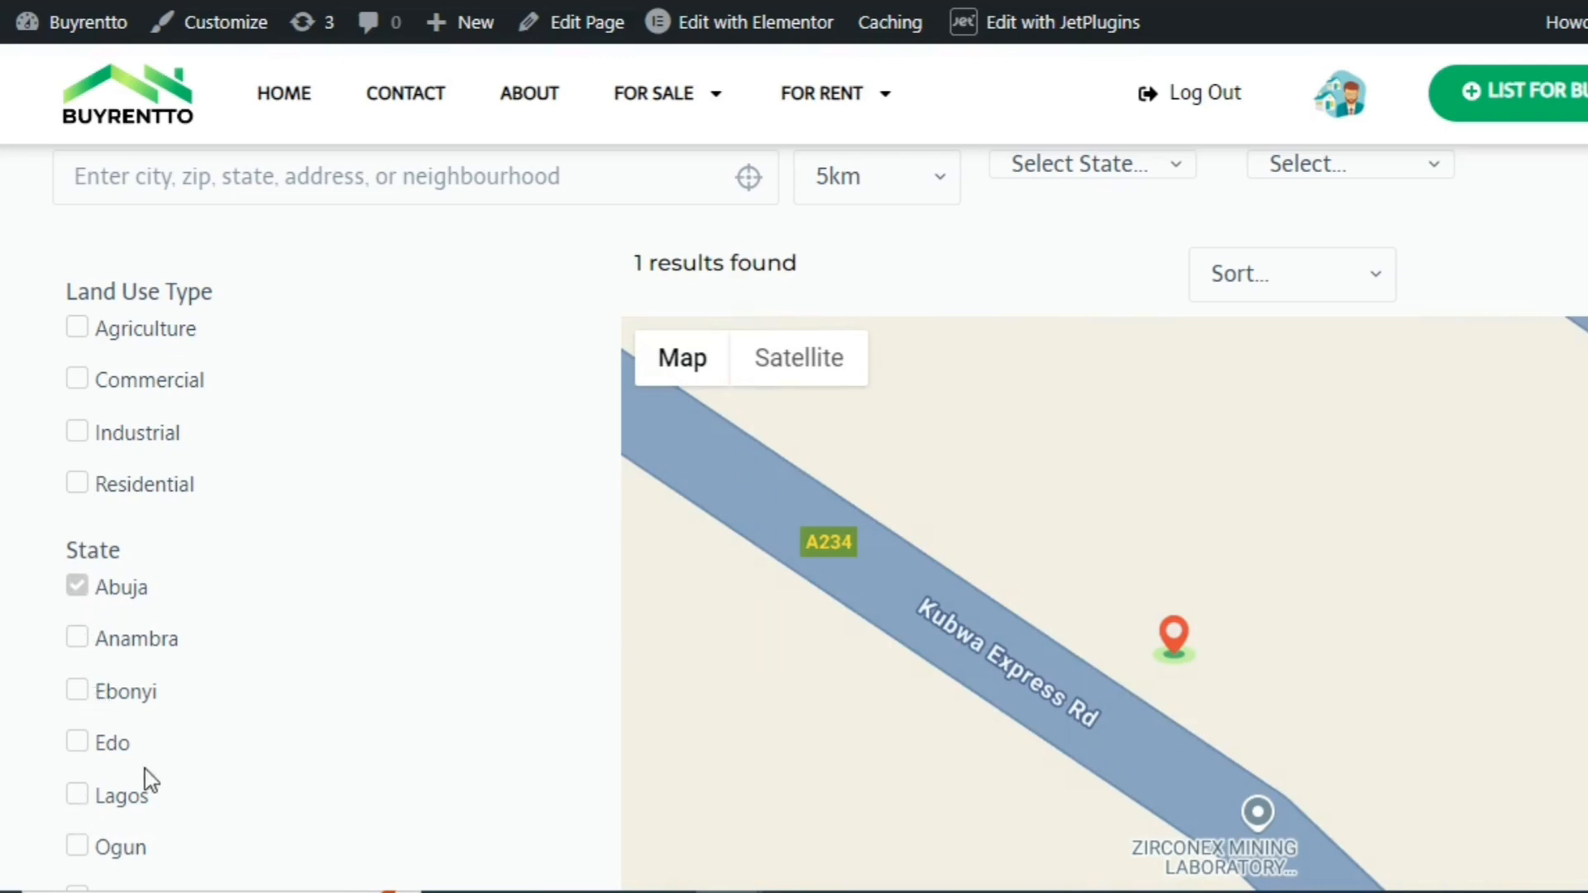
pyautogui.click(77, 795)
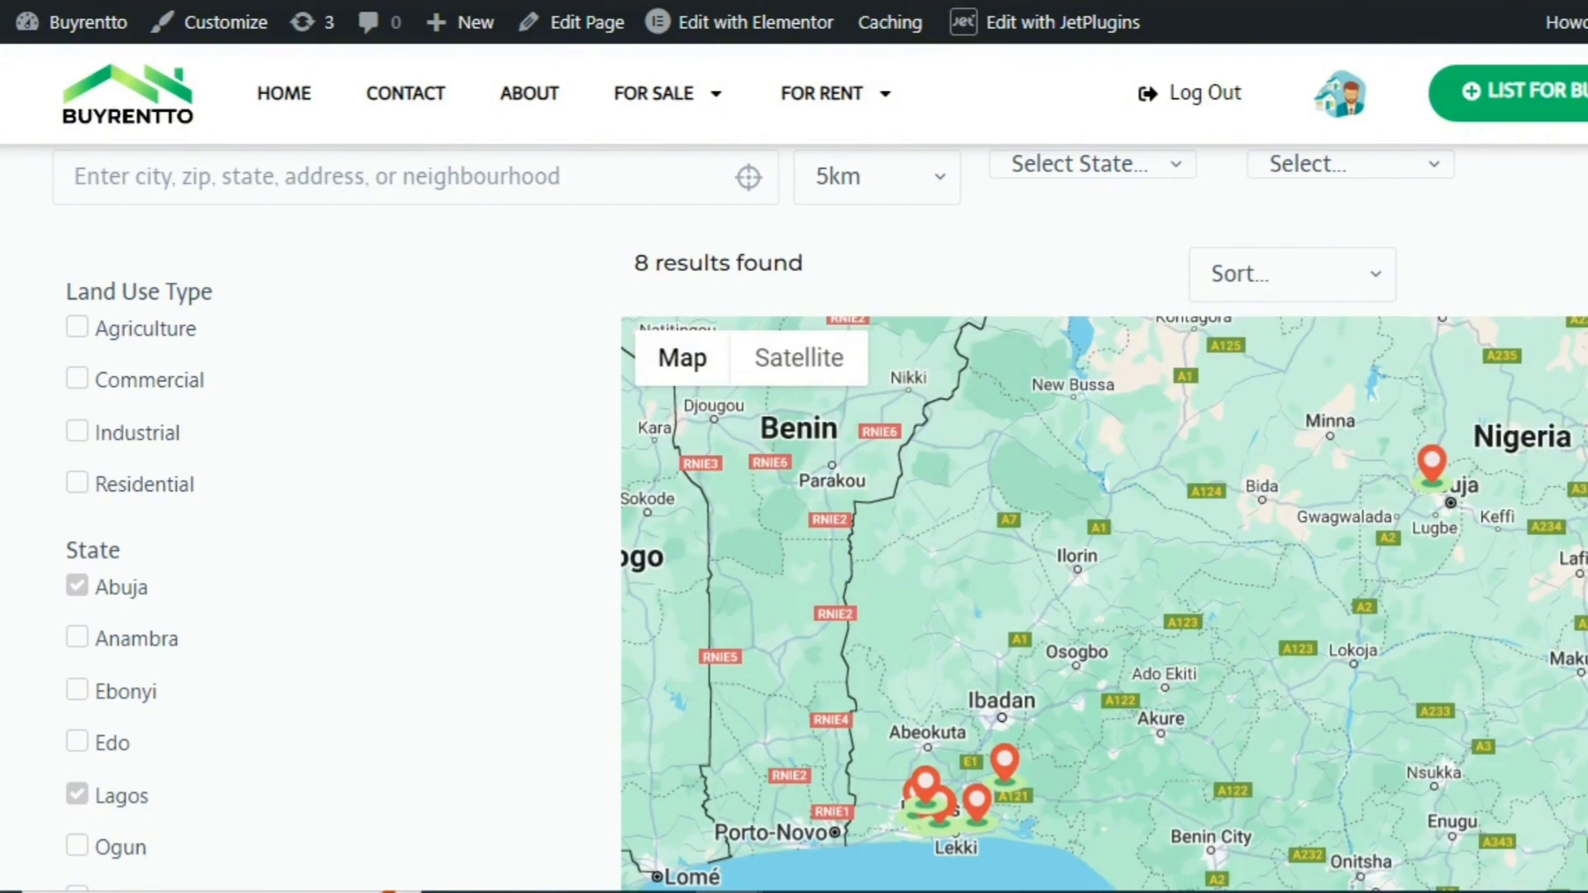
pyautogui.scroll(-5, 1264, 379)
pyautogui.scroll(1, 1264, 379)
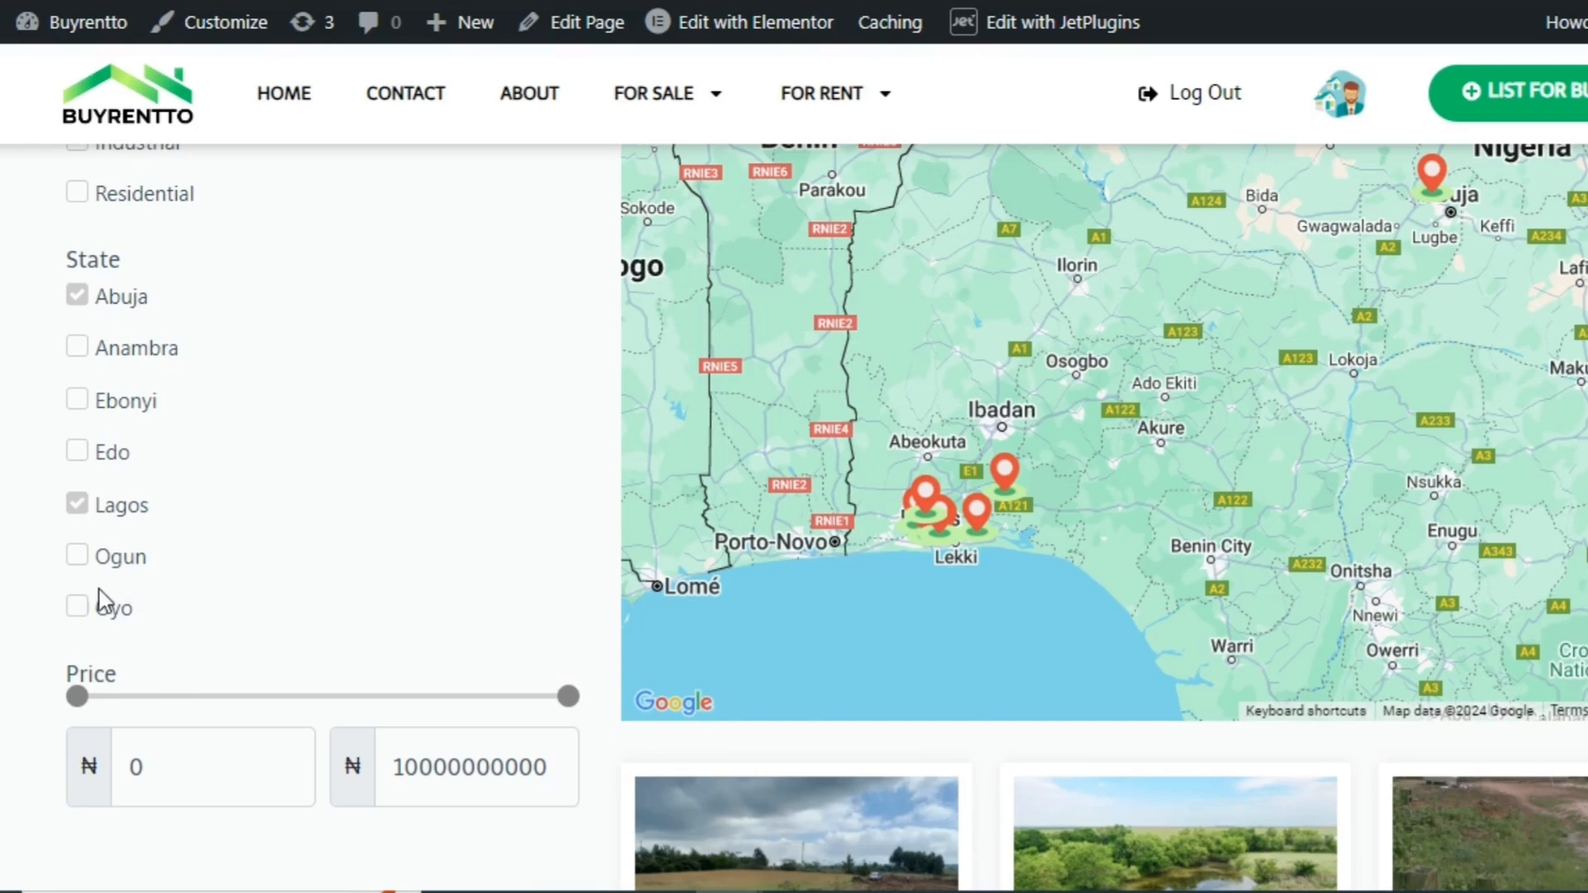
pyautogui.click(80, 608)
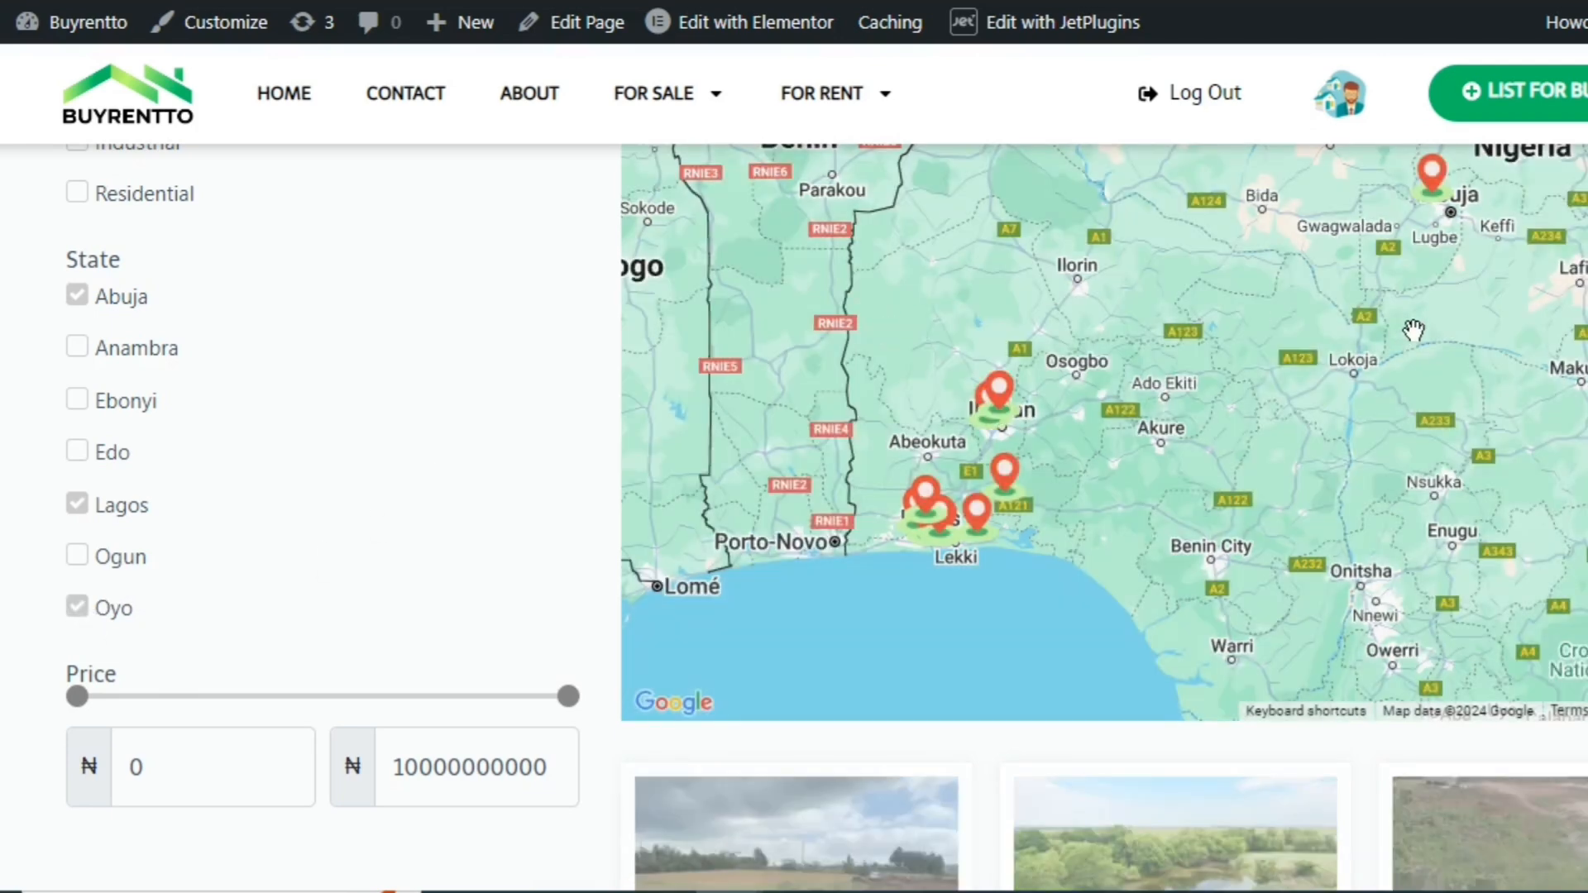
pyautogui.scroll(1, 1412, 330)
pyautogui.scroll(2, 1104, 518)
pyautogui.scroll(-2, 1105, 519)
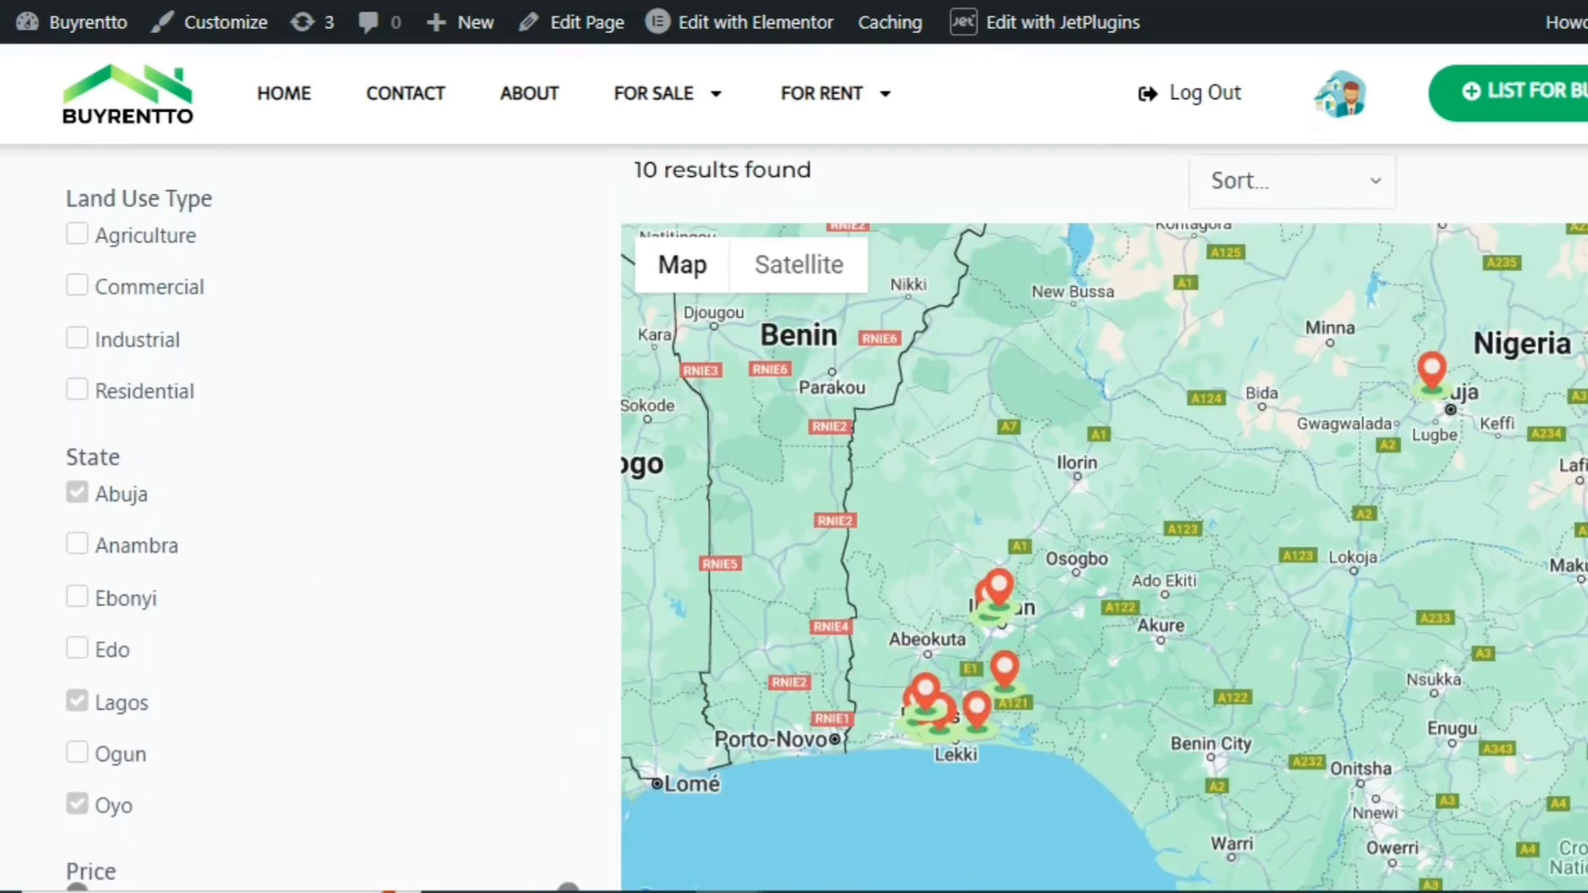
pyautogui.scroll(-2, 1104, 518)
pyautogui.scroll(2, 1104, 519)
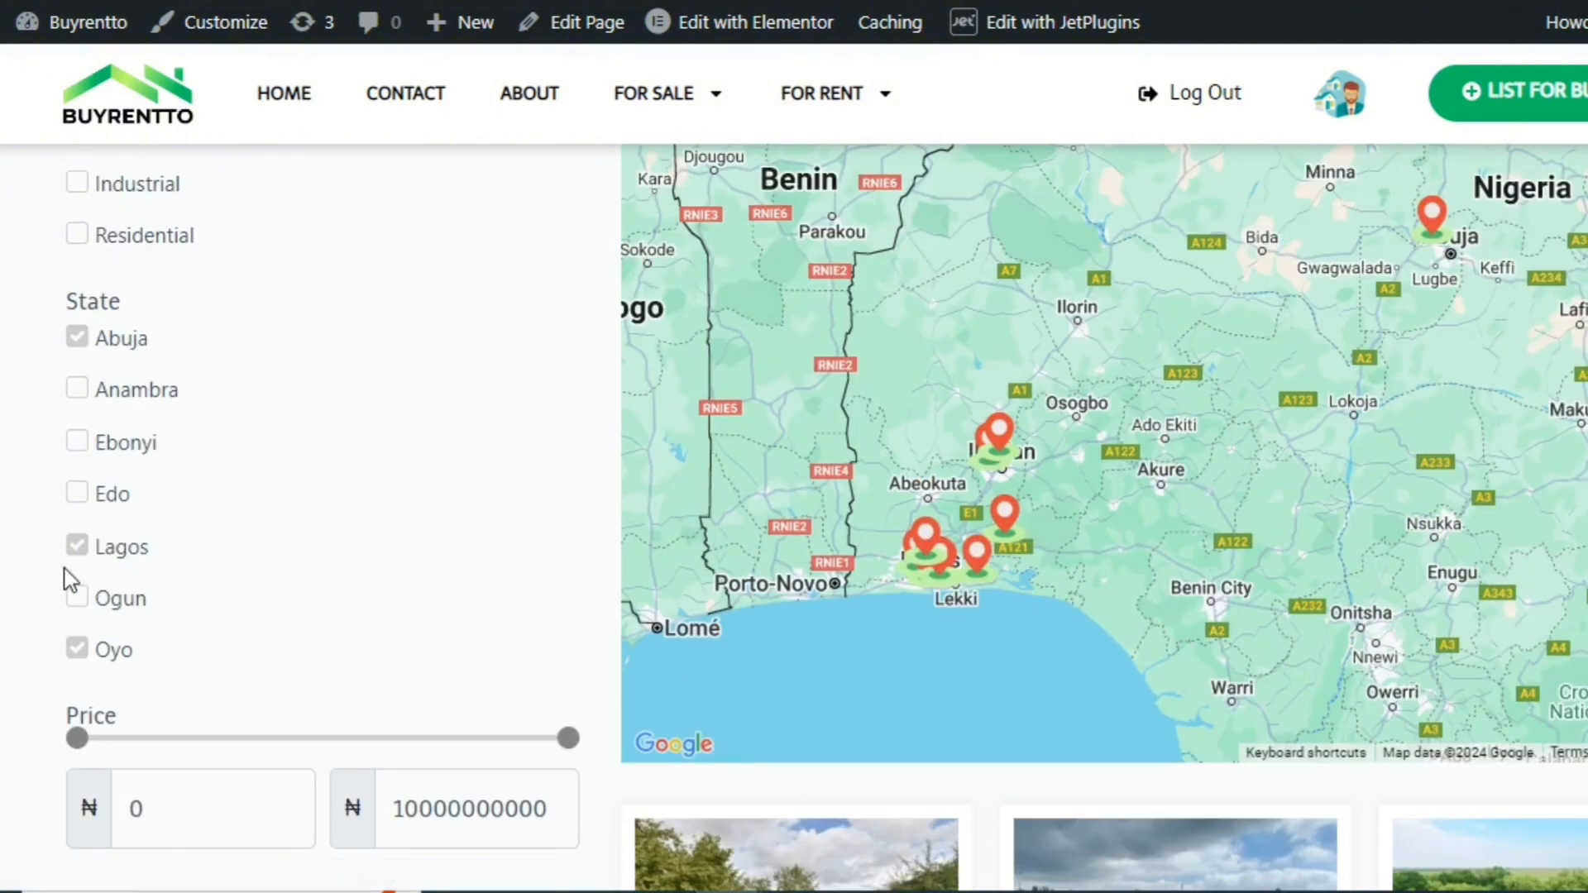
# Test the Price range filter by raising its minimum to 5741540 and check the filtered map results
pyautogui.moveTo(78, 738); pyautogui.dragTo(80, 740)
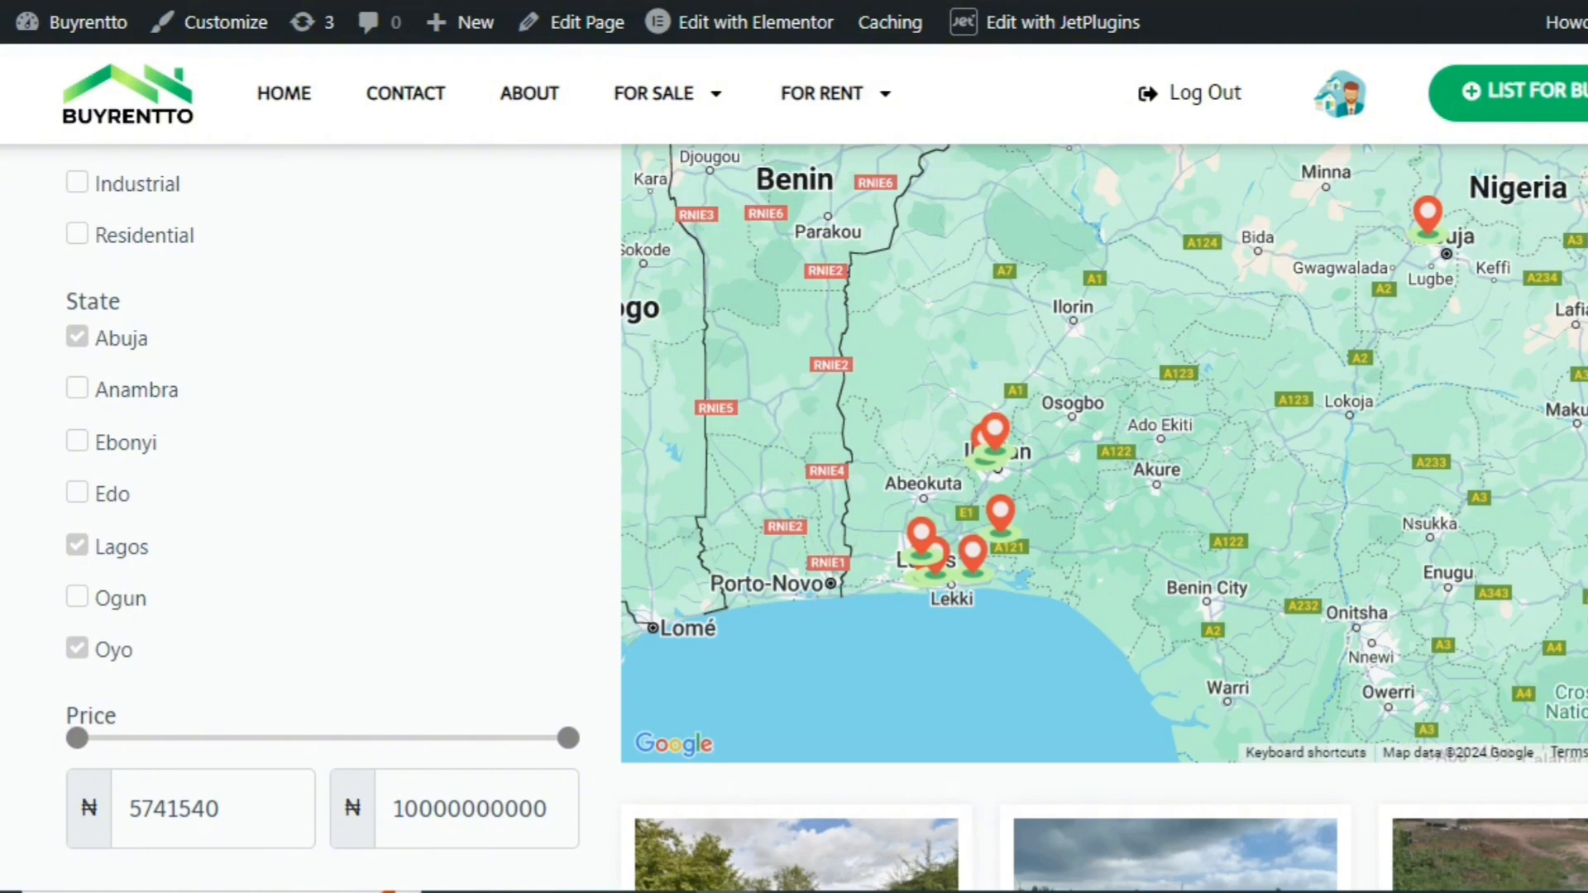
pyautogui.scroll(3, 950, 265)
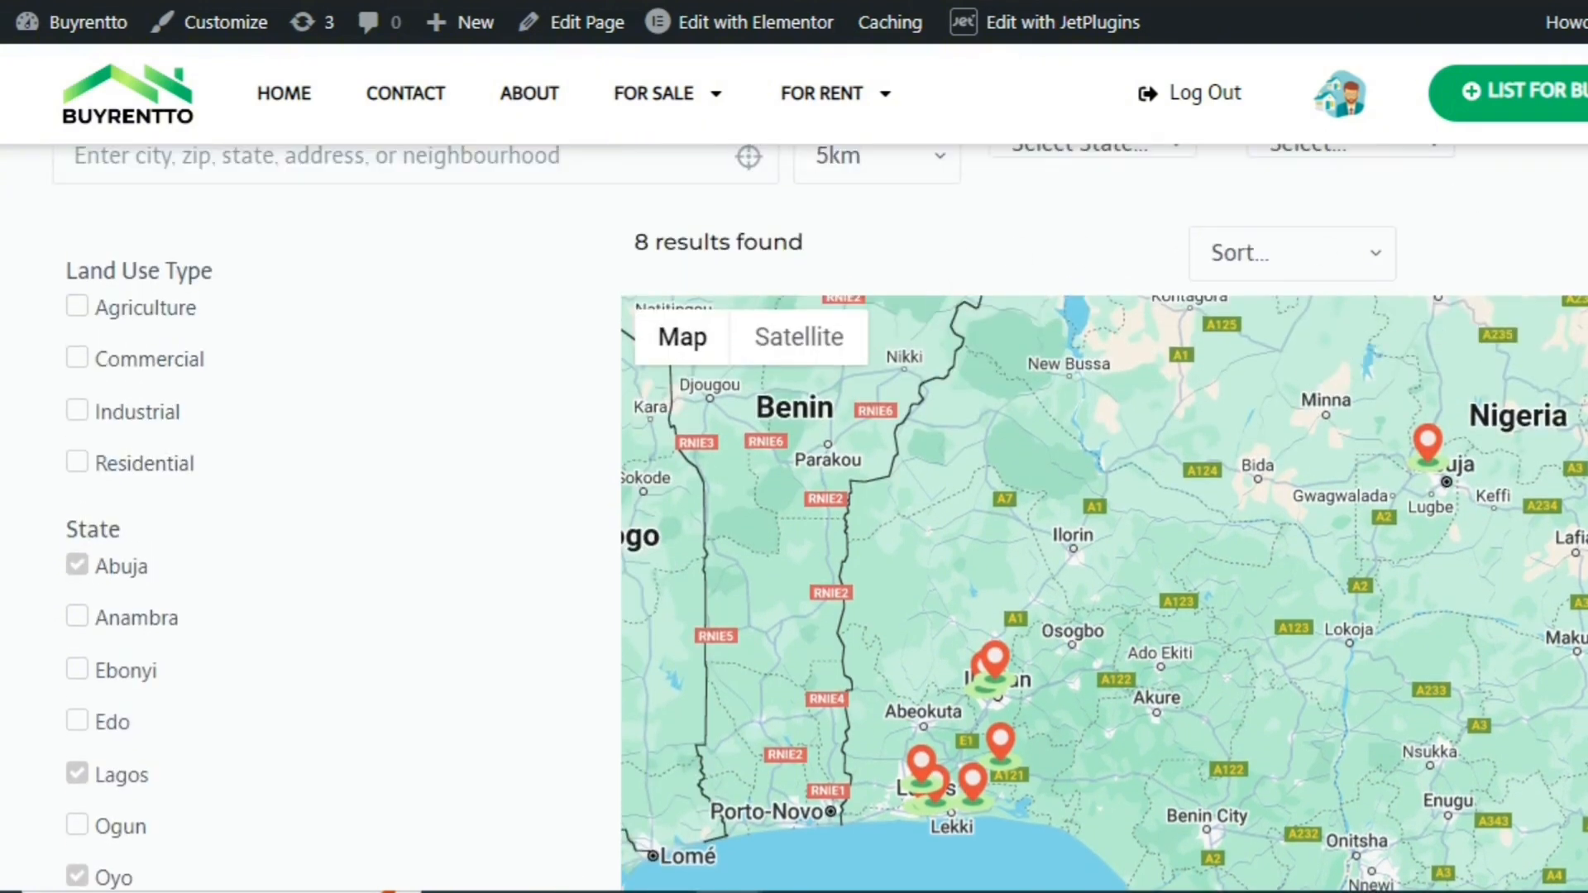
pyautogui.scroll(4, 1177, 261)
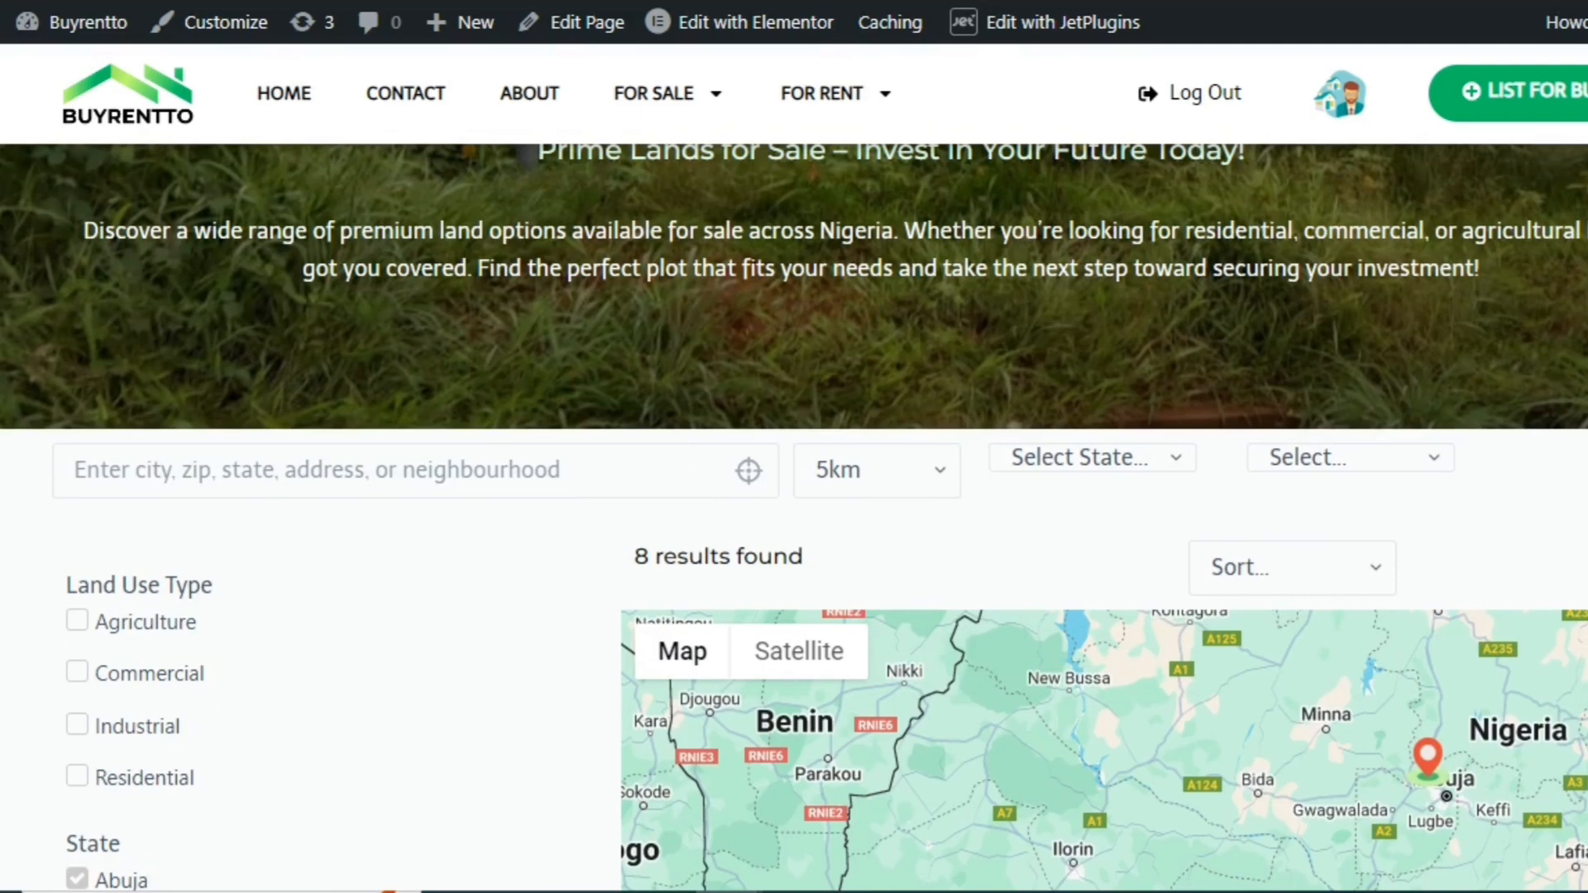
pyautogui.scroll(2, 794, 356)
pyautogui.scroll(-2, 794, 517)
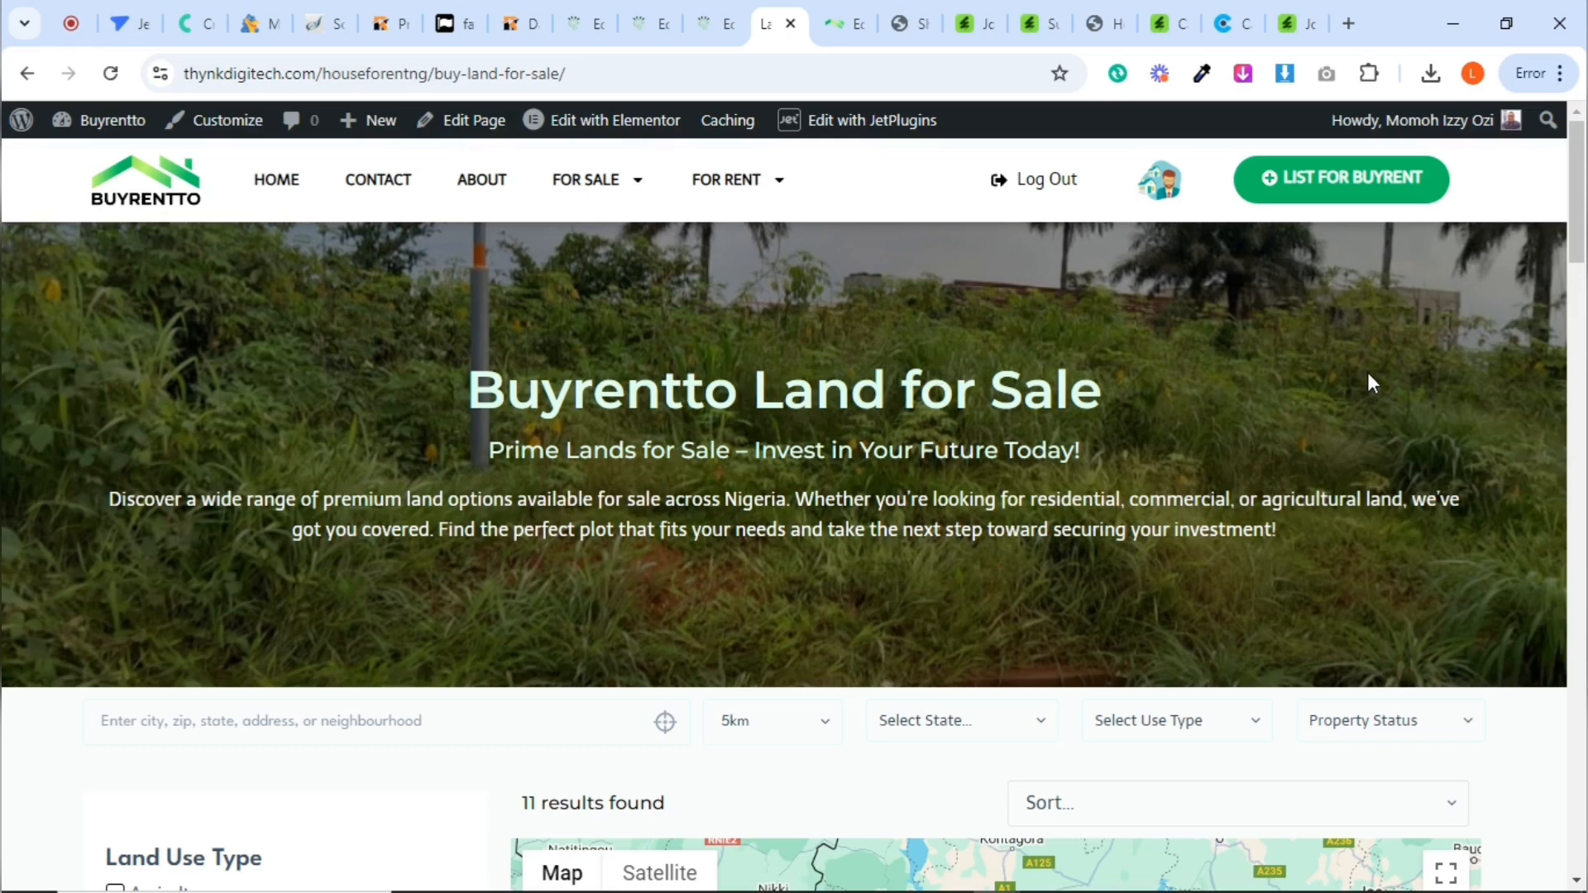
# Search the restyled Land for Sale page for land in Lagos, Nigeria with the location filter
pyautogui.moveTo(1581, 214); pyautogui.dragTo(1585, 282)
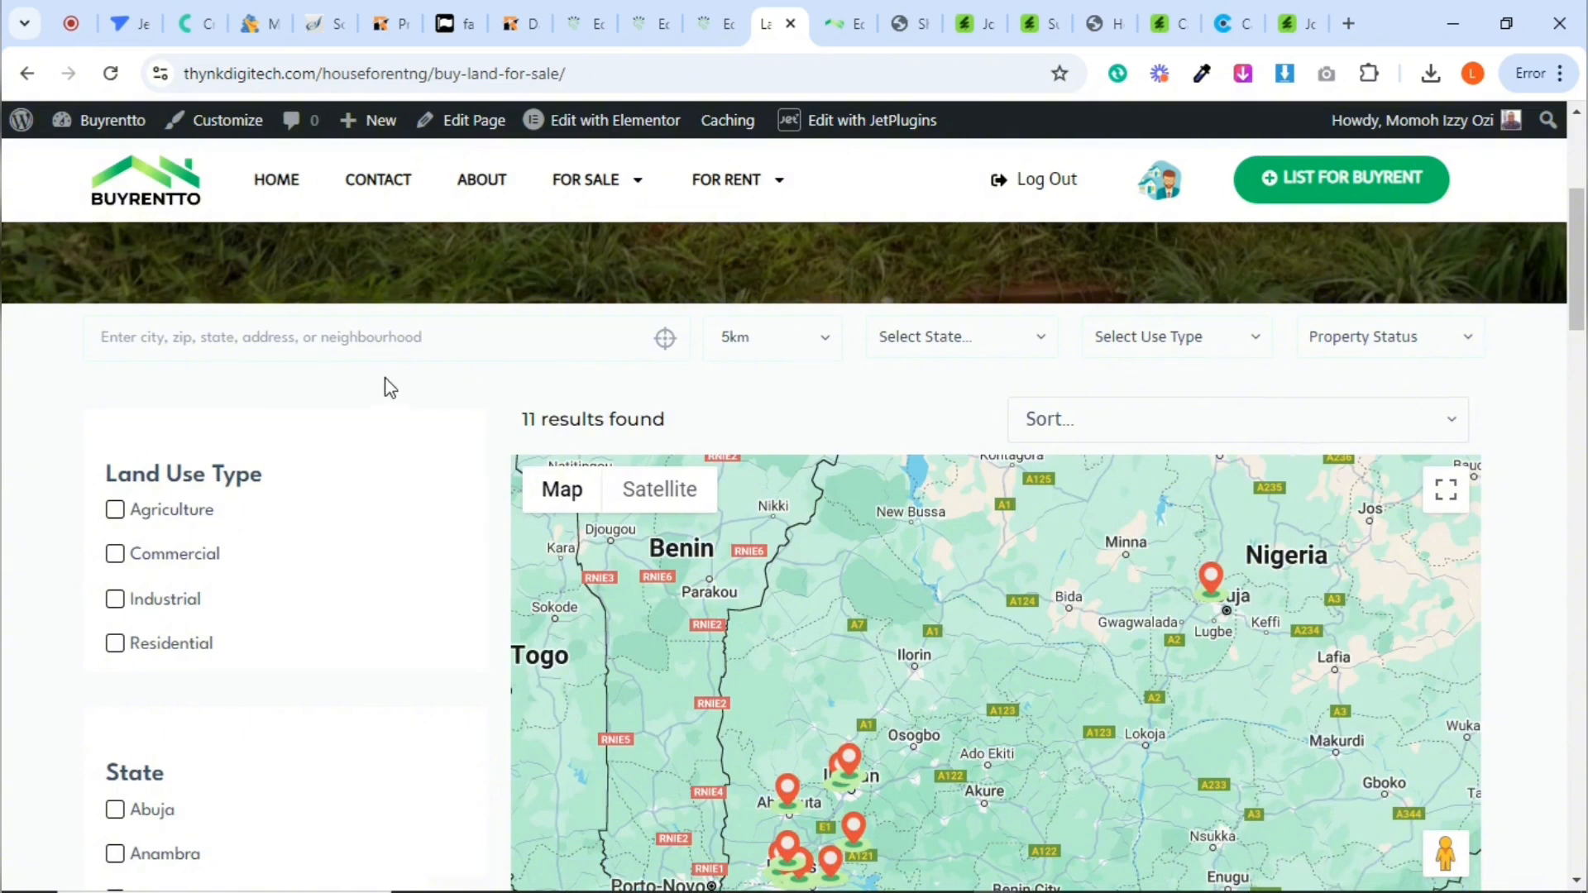
pyautogui.write('Lao')
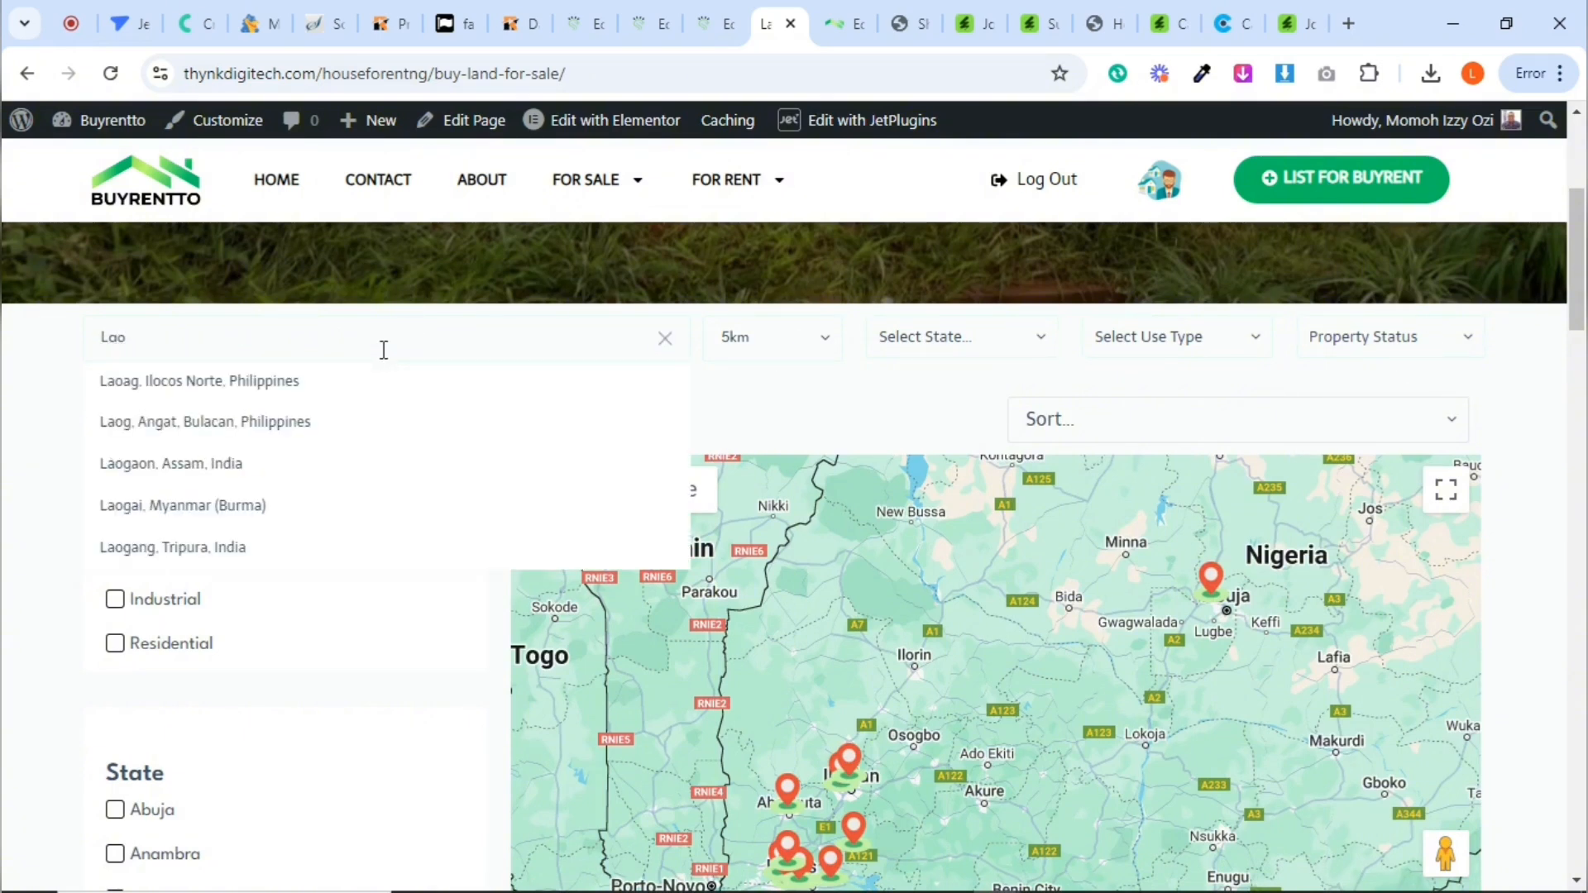
pyautogui.press('BackSpace')
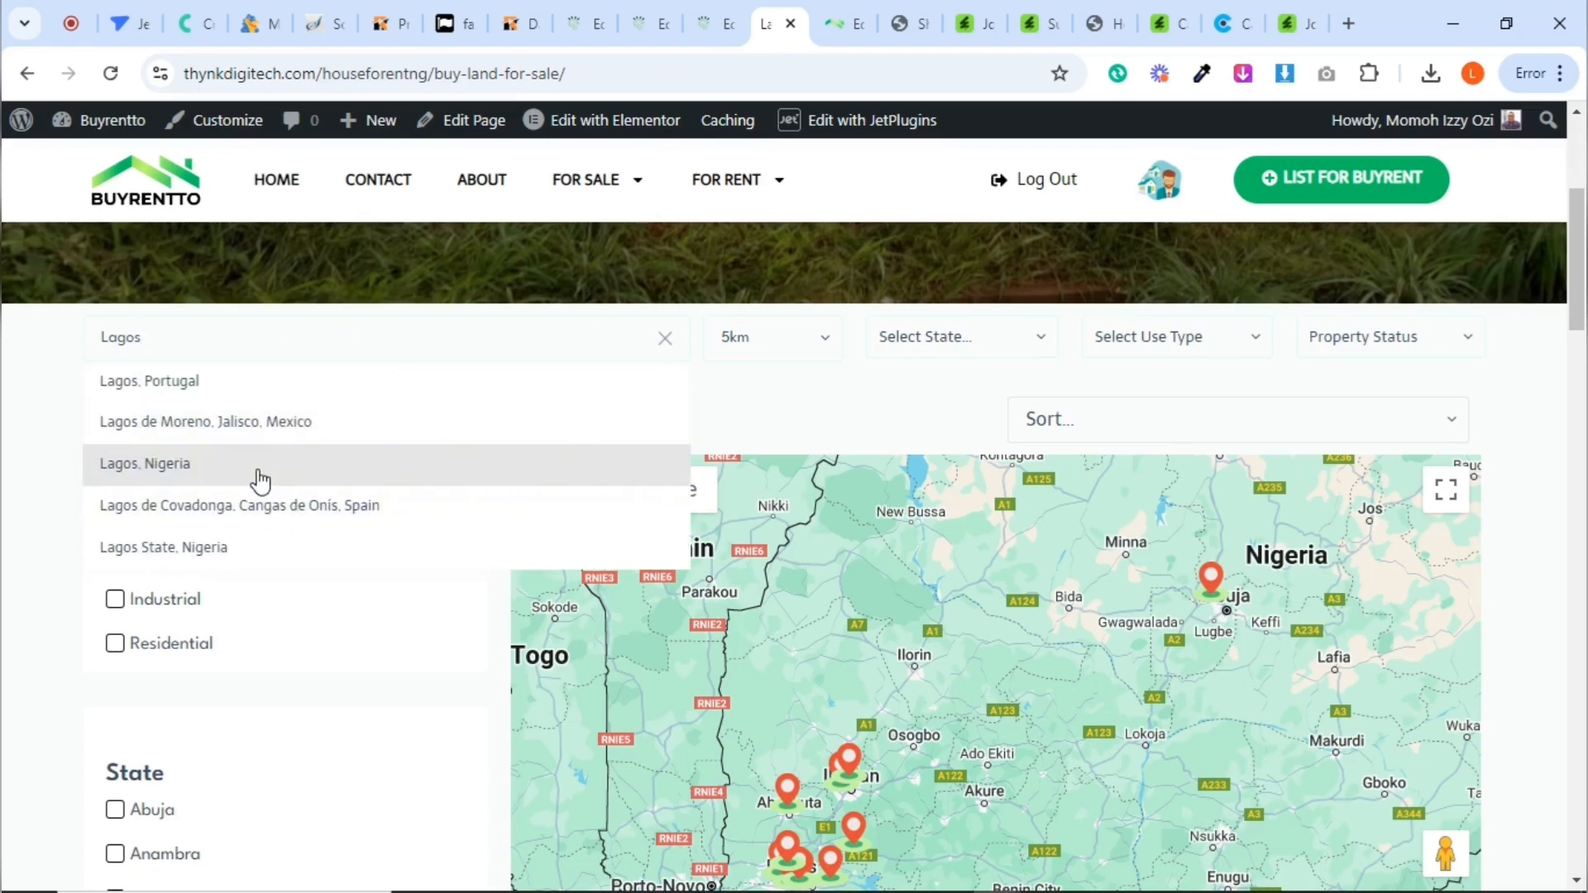
pyautogui.click(259, 465)
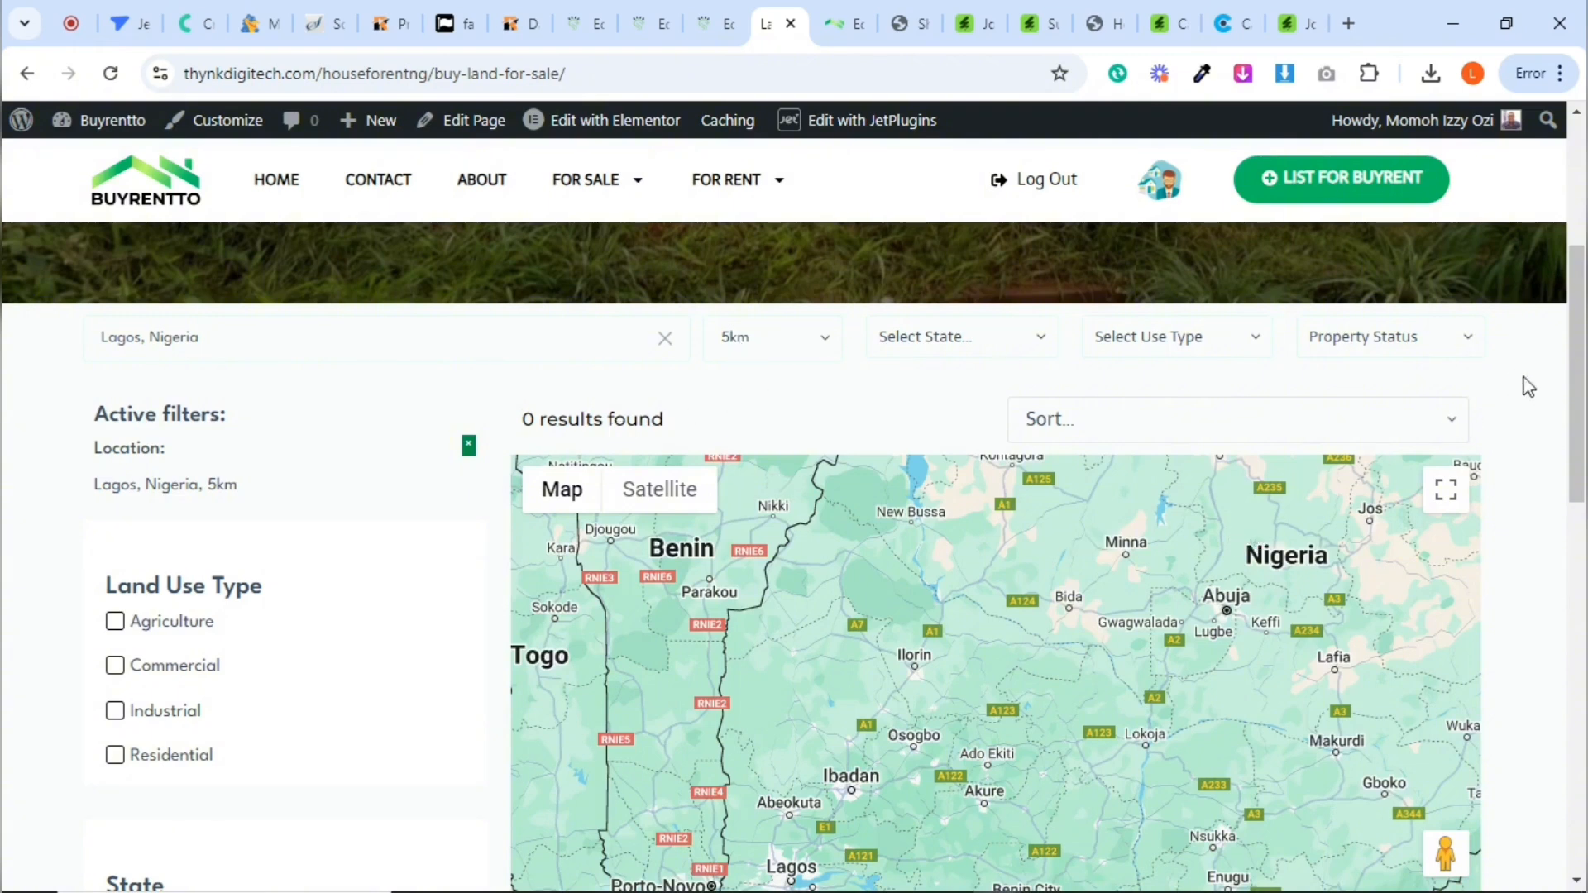
# Widen the location search radius to 25km and examine the matching markers on the map
pyautogui.moveTo(1582, 381)
pyautogui.mouseDown()
pyautogui.moveTo(1581, 401)
pyautogui.moveTo(1578, 388)
pyautogui.mouseUp()
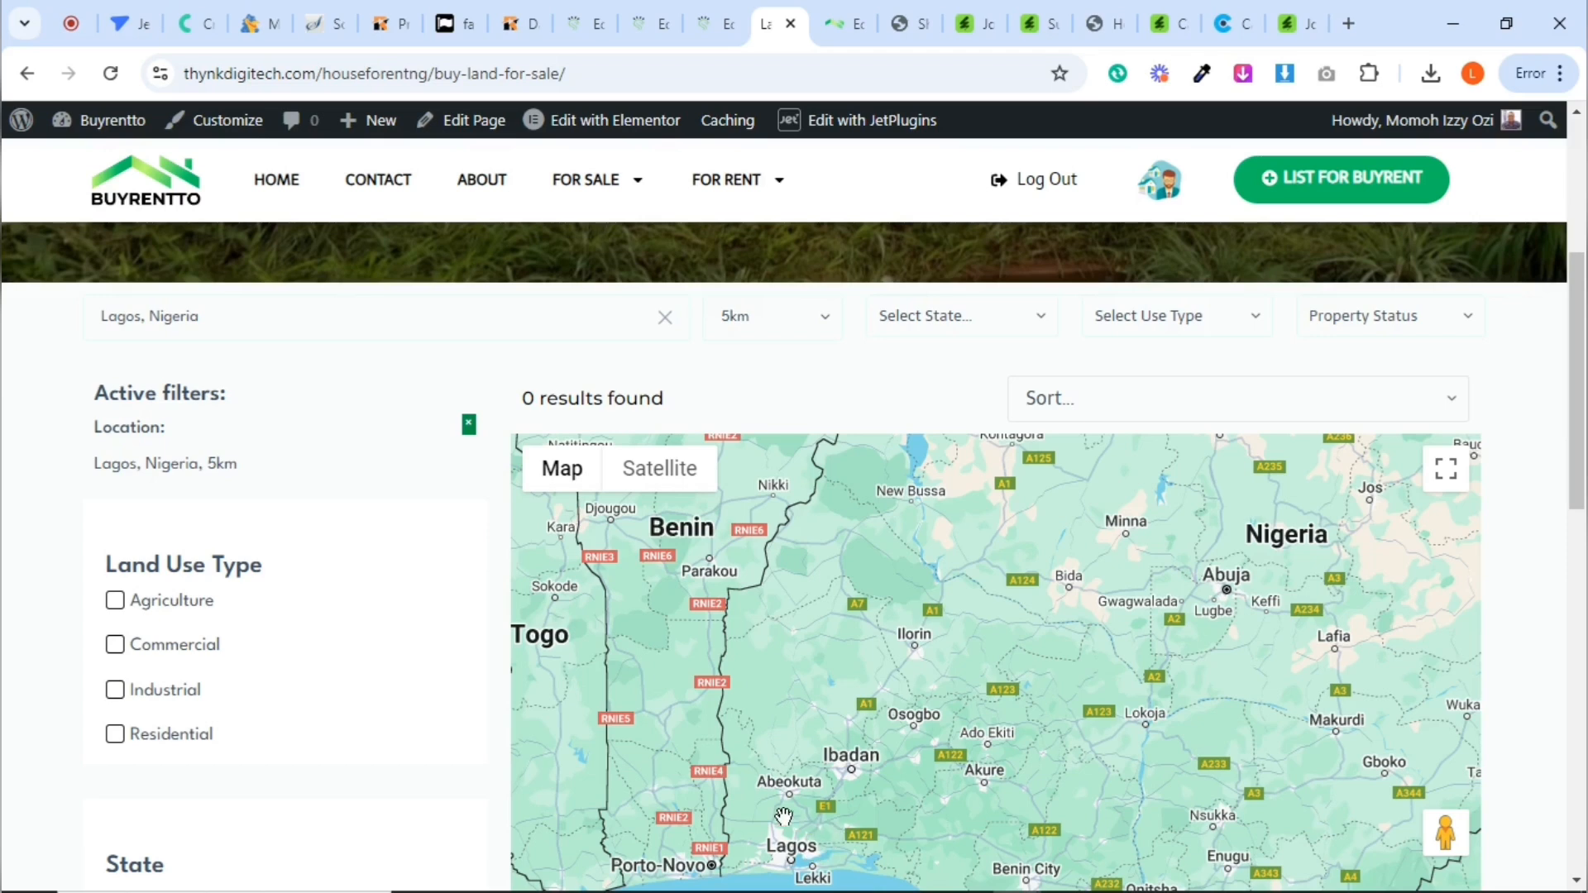
pyautogui.click(761, 327)
pyautogui.click(757, 414)
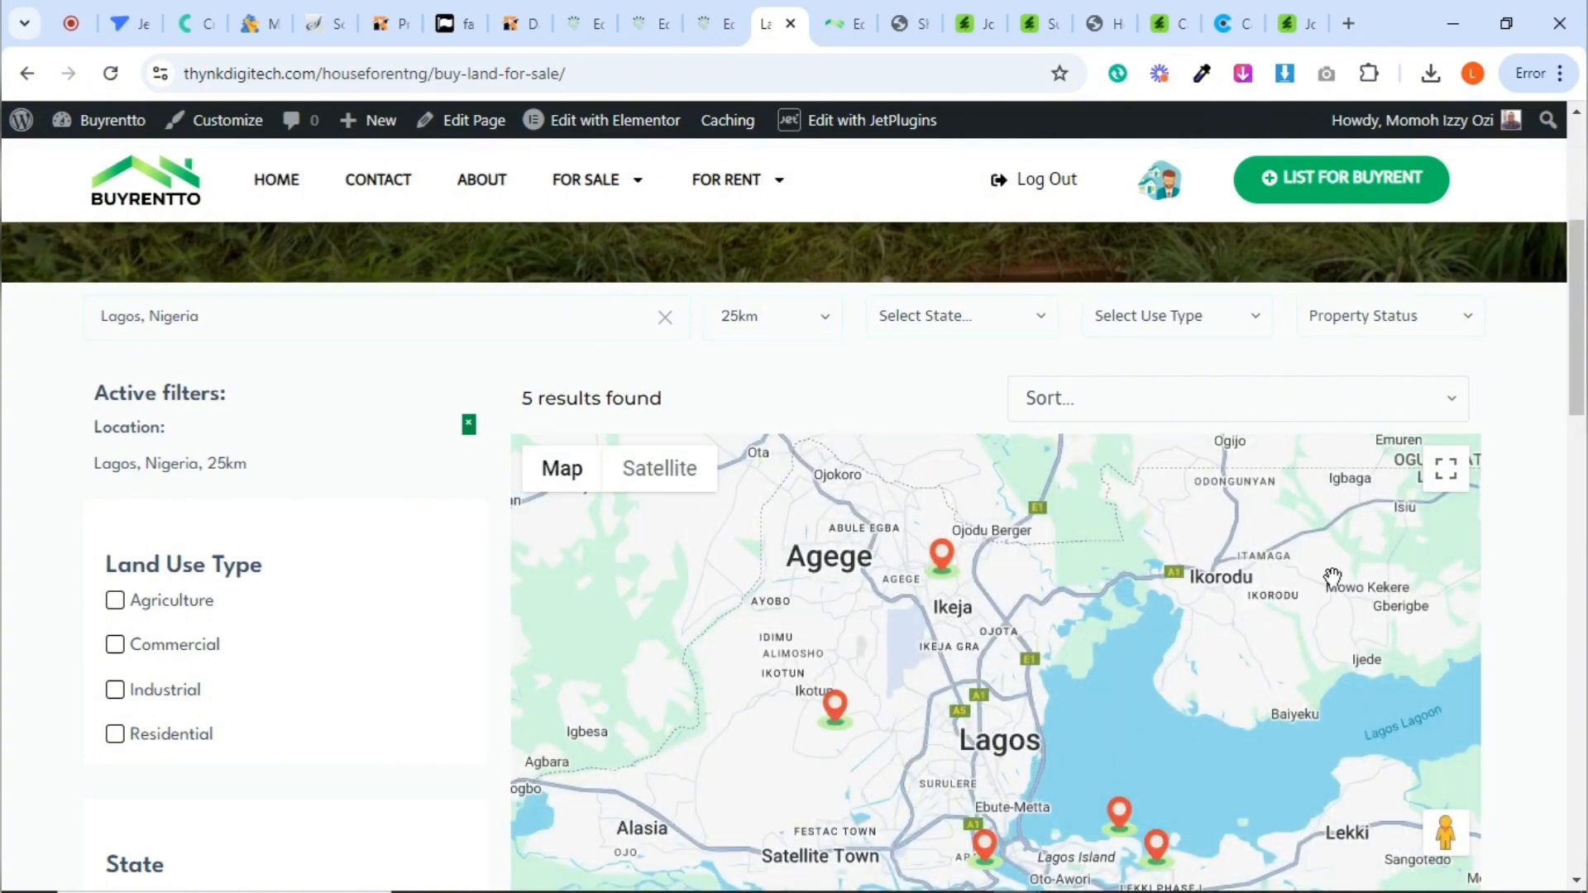
pyautogui.scroll(-1, 1584, 418)
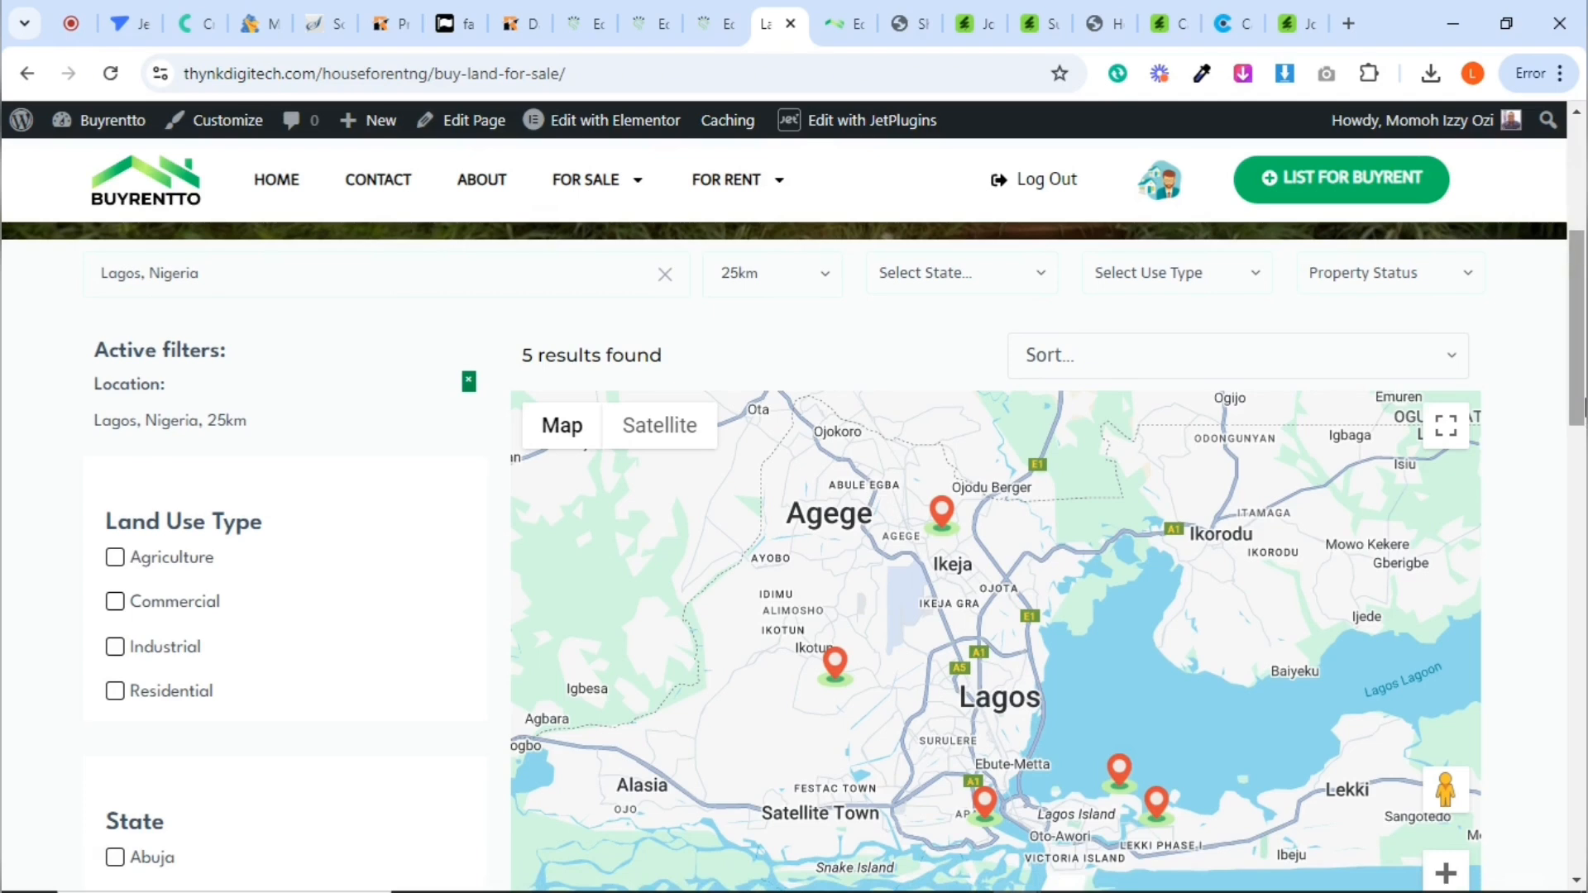
pyautogui.moveTo(1582, 393)
pyautogui.mouseDown()
pyautogui.moveTo(1578, 694)
pyautogui.moveTo(1561, 398)
pyautogui.mouseUp()
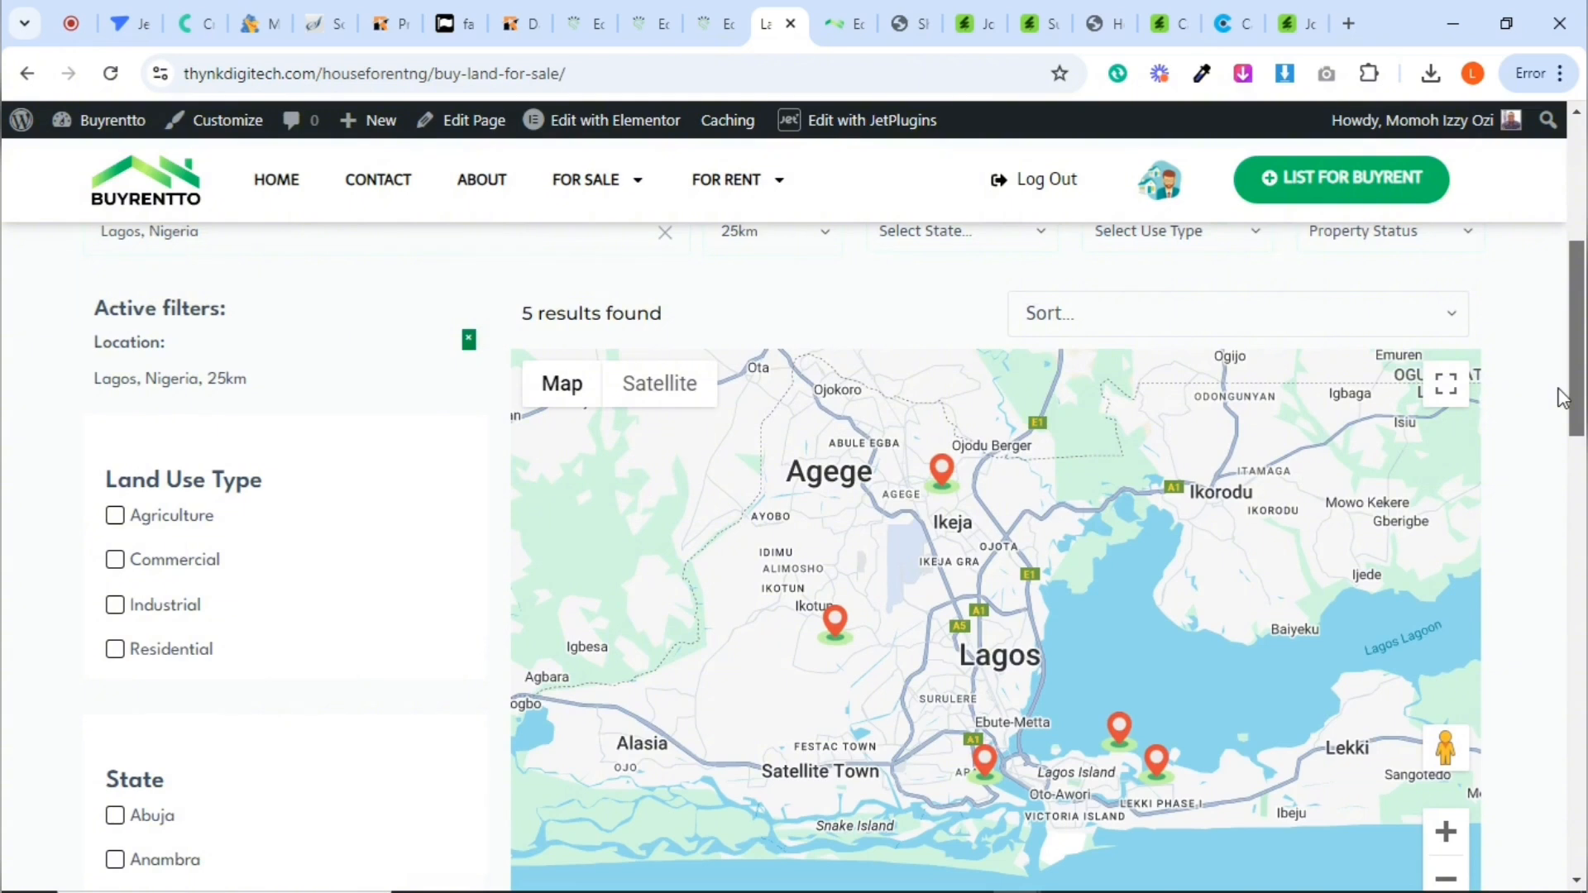
pyautogui.moveTo(1562, 398); pyautogui.dragTo(1560, 374)
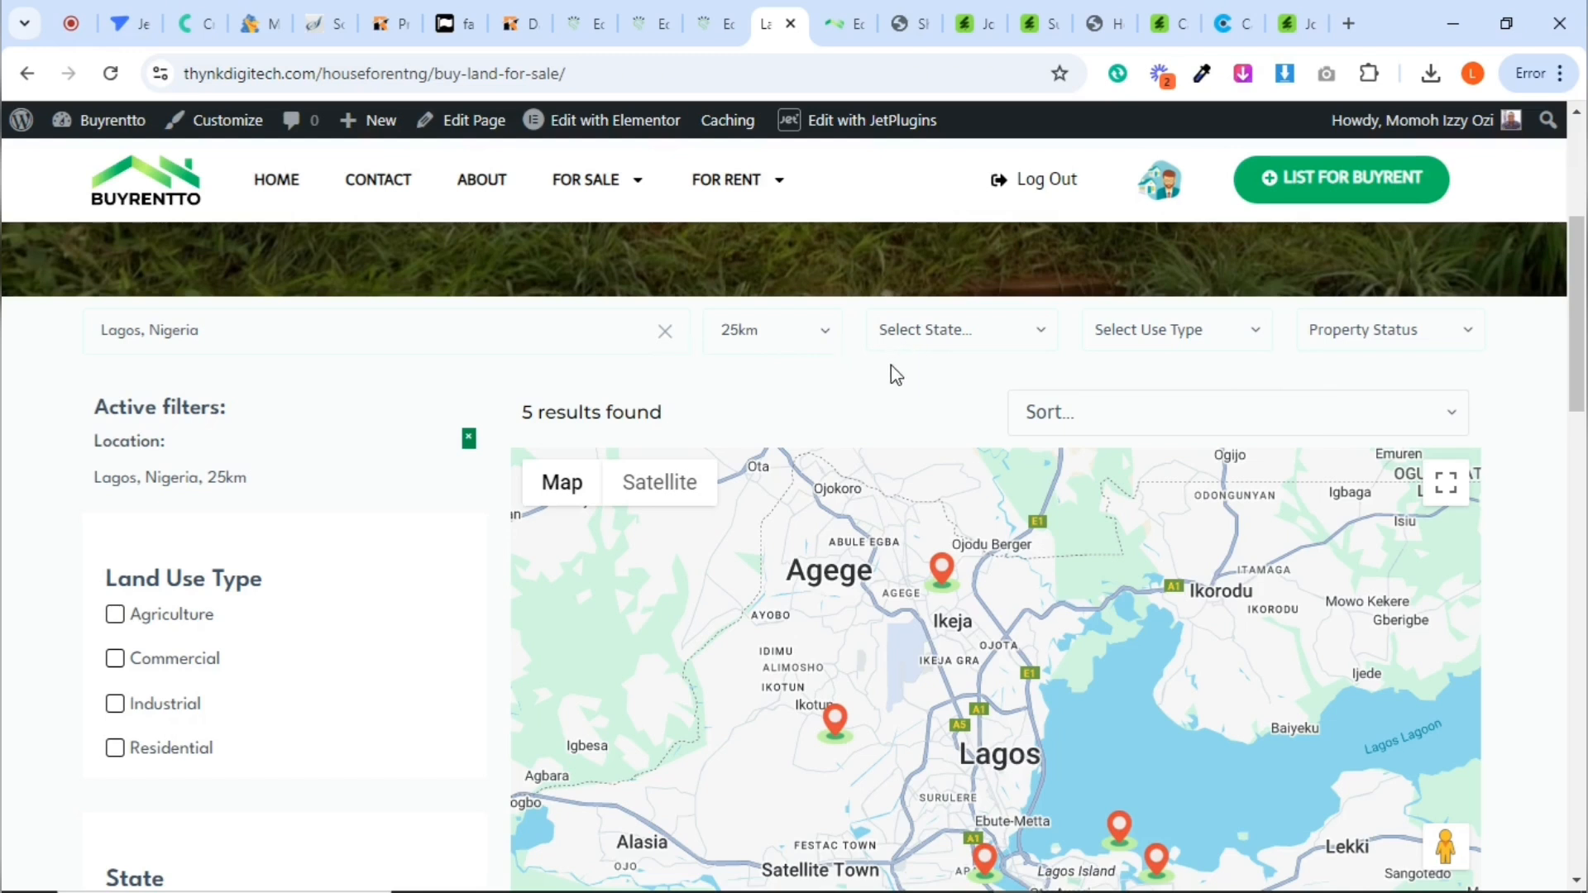
# Narrow the Lagos results to the Residential use type in the select filter and review the matching listings
pyautogui.click(1138, 338)
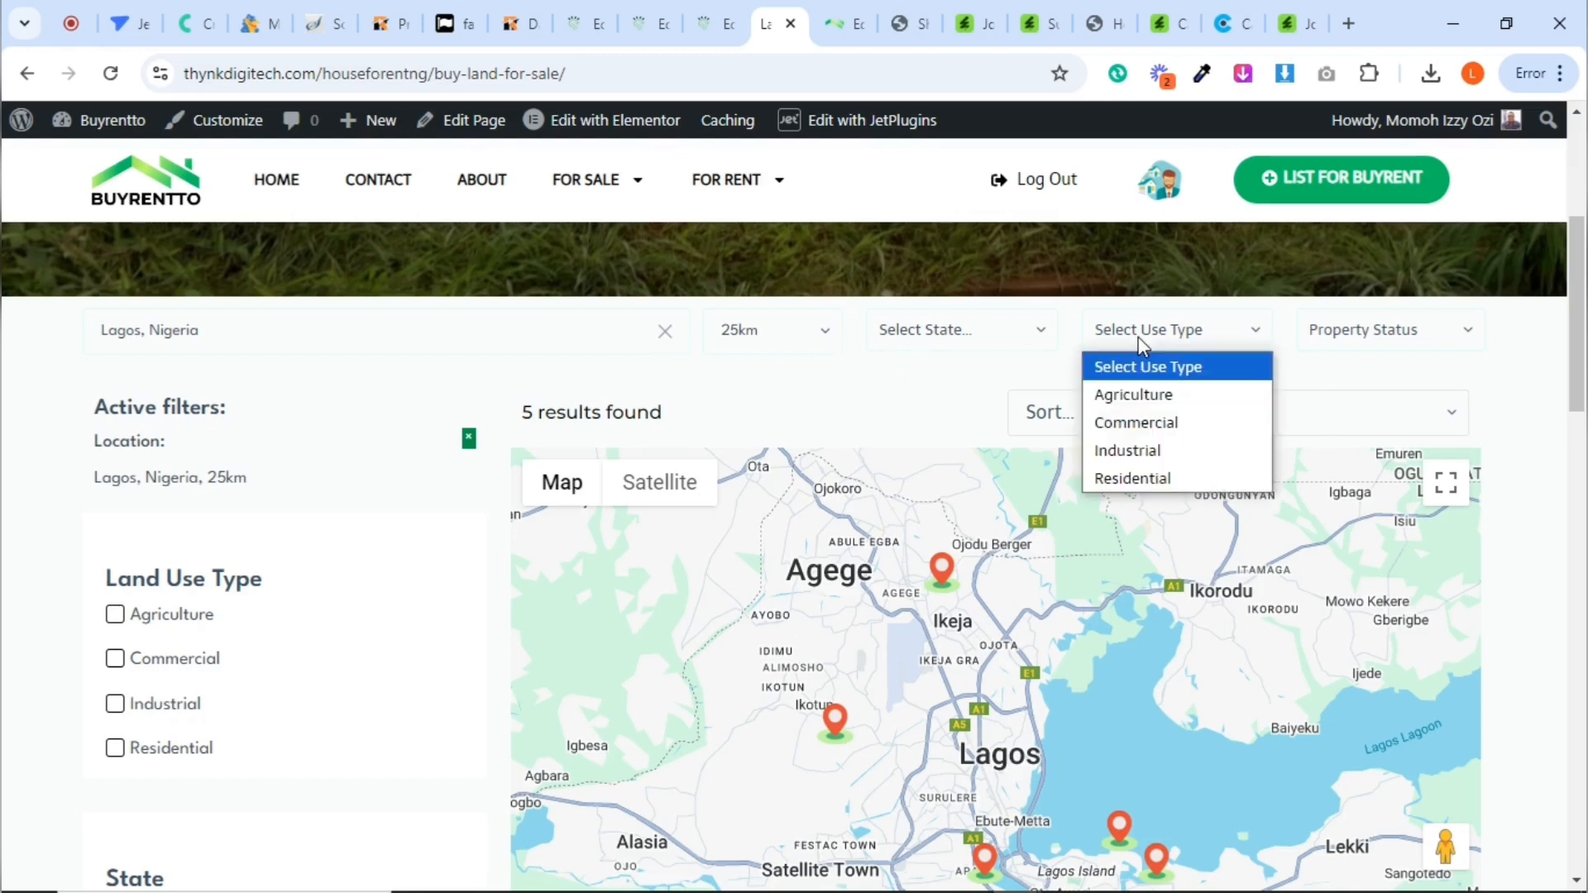
pyautogui.click(1132, 474)
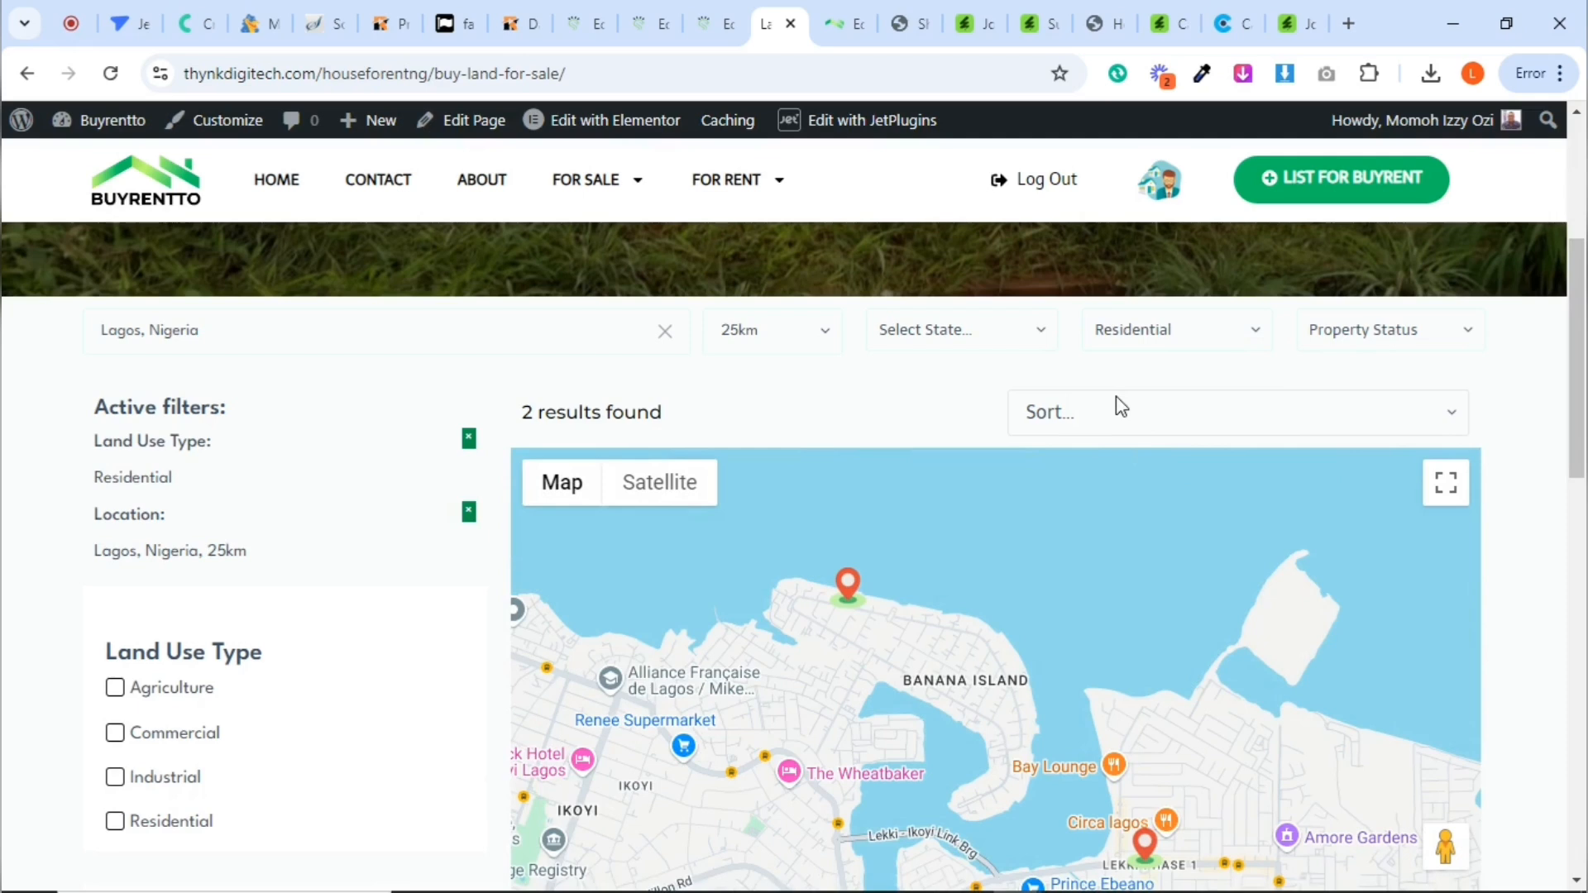
pyautogui.scroll(-8, 1116, 398)
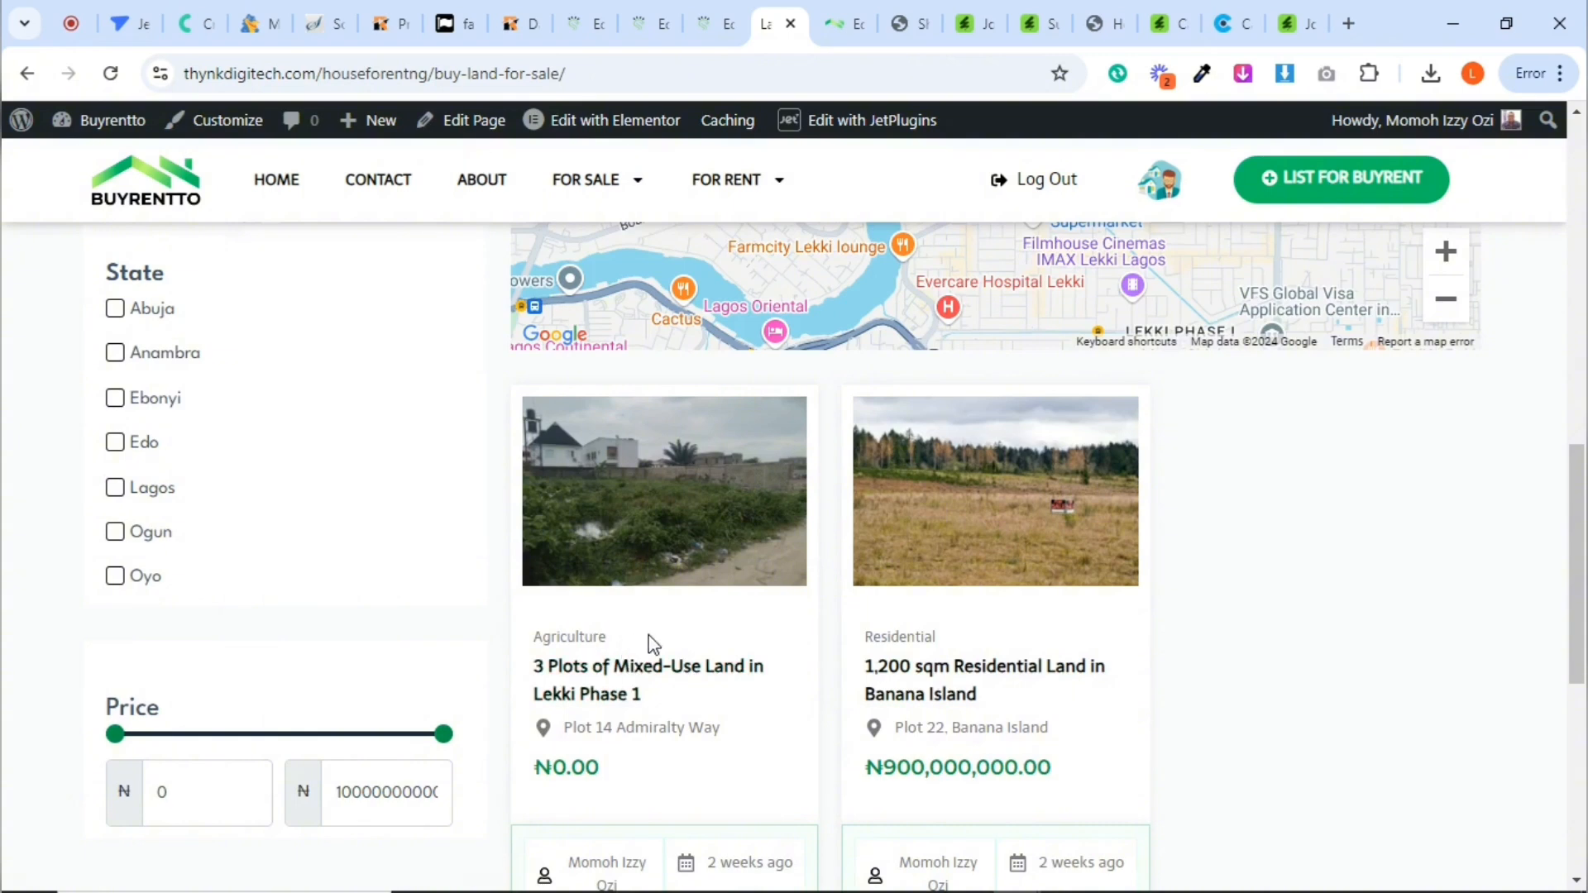
pyautogui.scroll(9, 1520, 611)
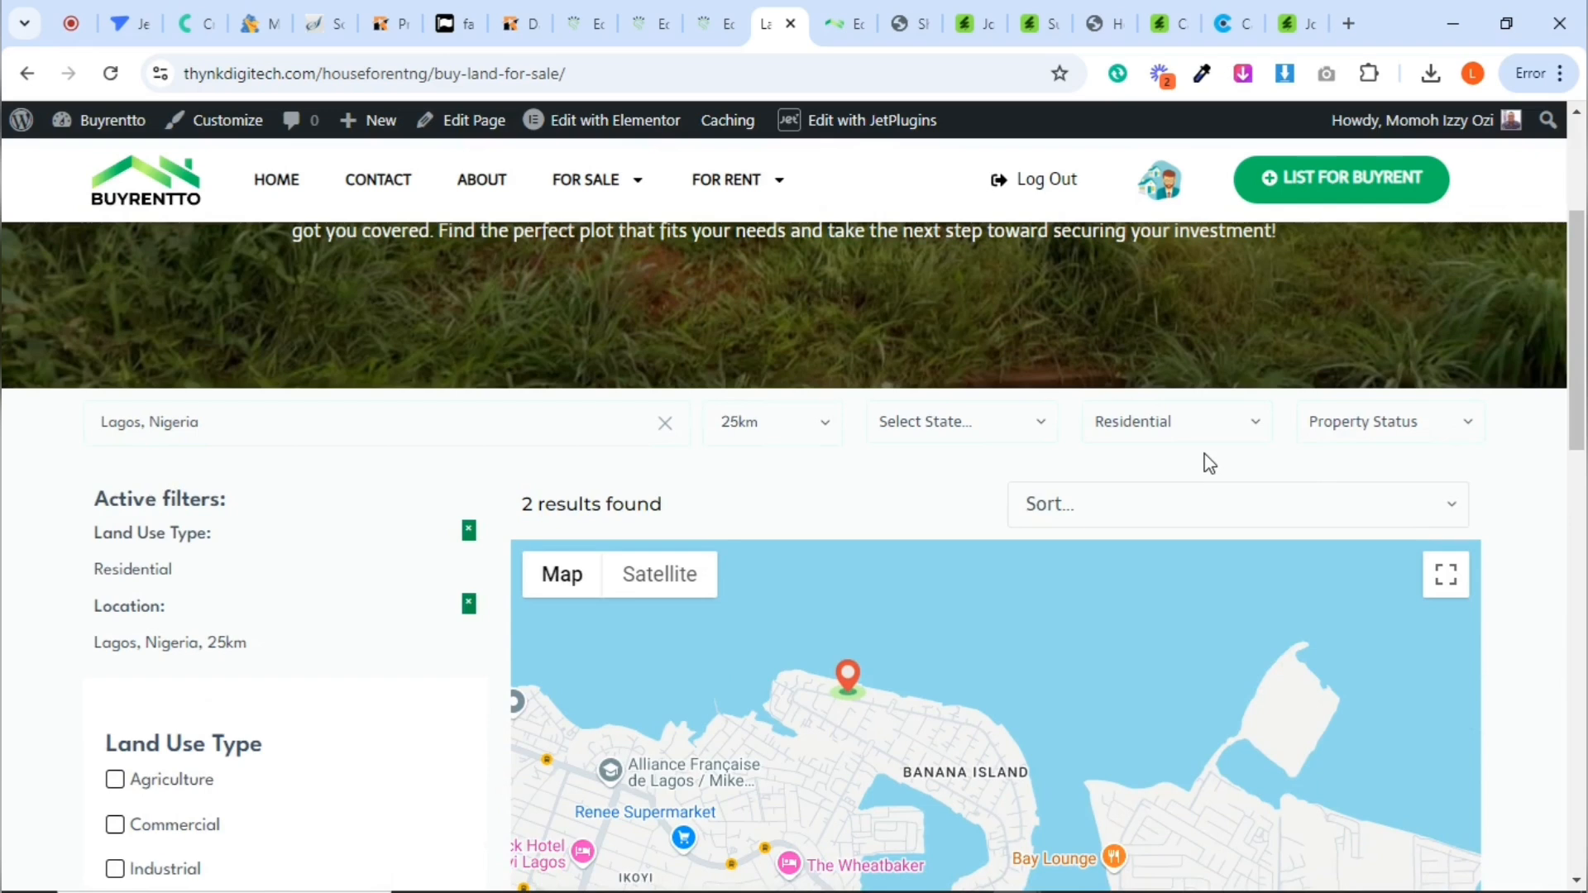
# Switch the use type select filter to Commercial and review the matching listings and map markers
pyautogui.click(1197, 440)
pyautogui.click(1176, 514)
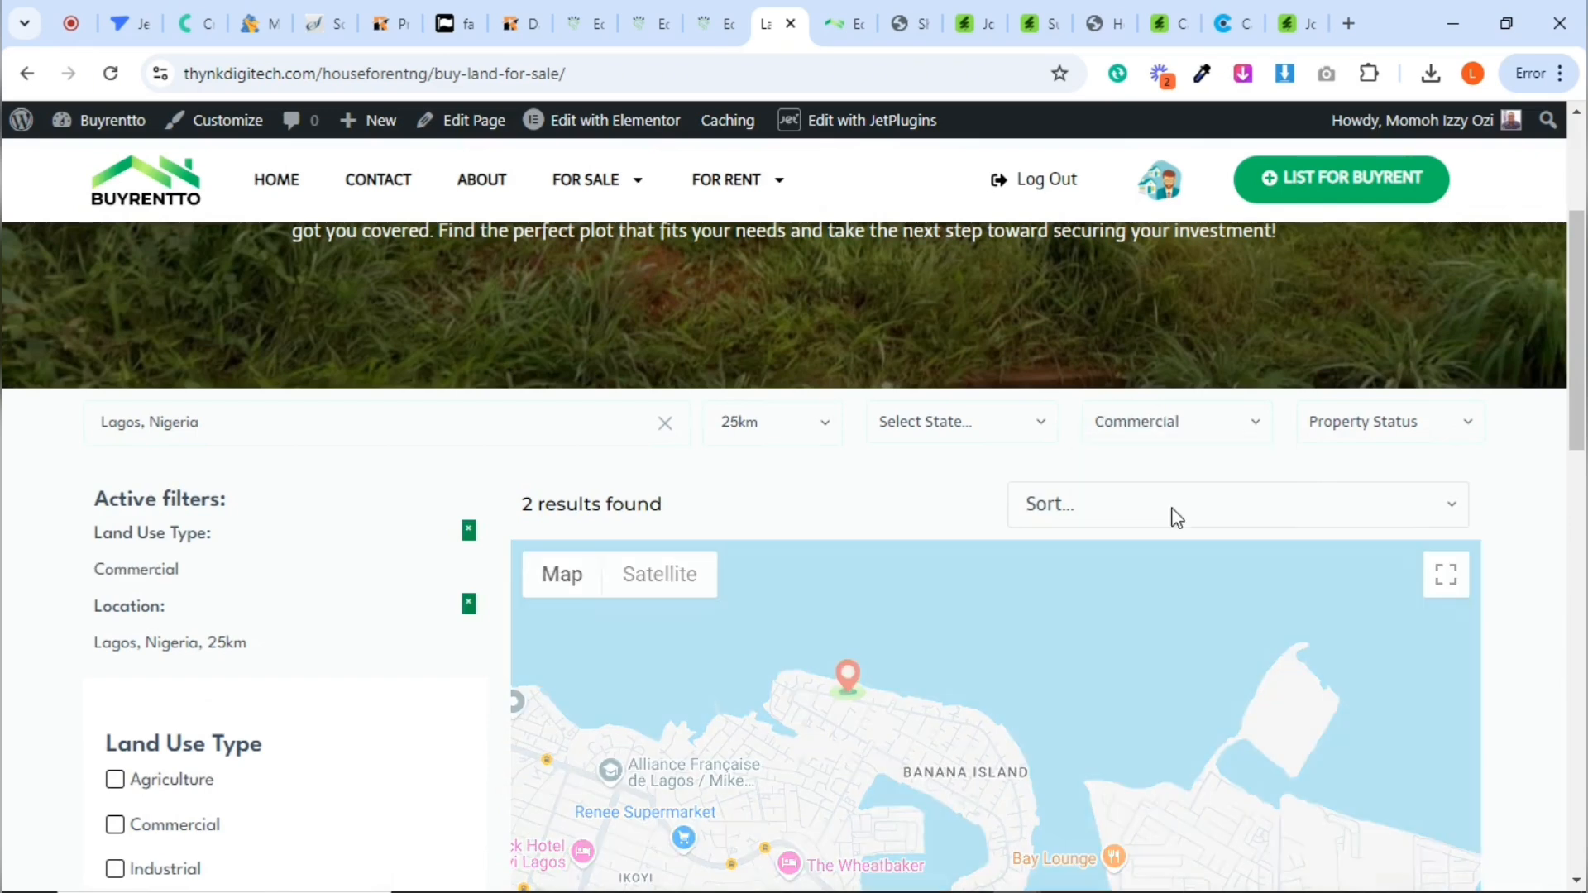
pyautogui.moveTo(1578, 374); pyautogui.dragTo(1583, 651)
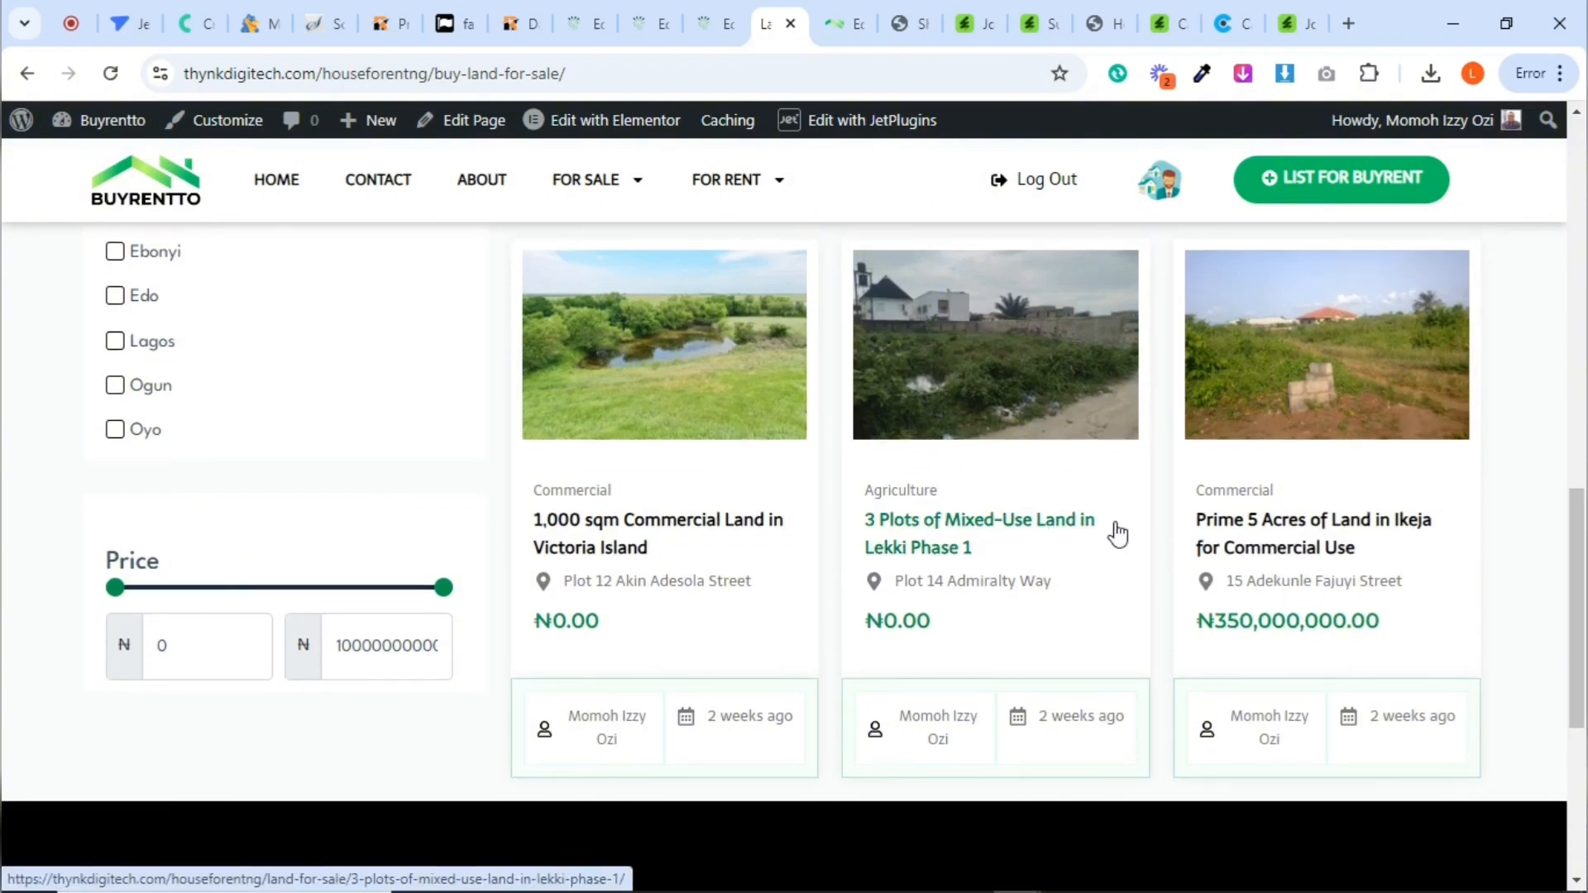
pyautogui.moveTo(1578, 562); pyautogui.dragTo(1580, 311)
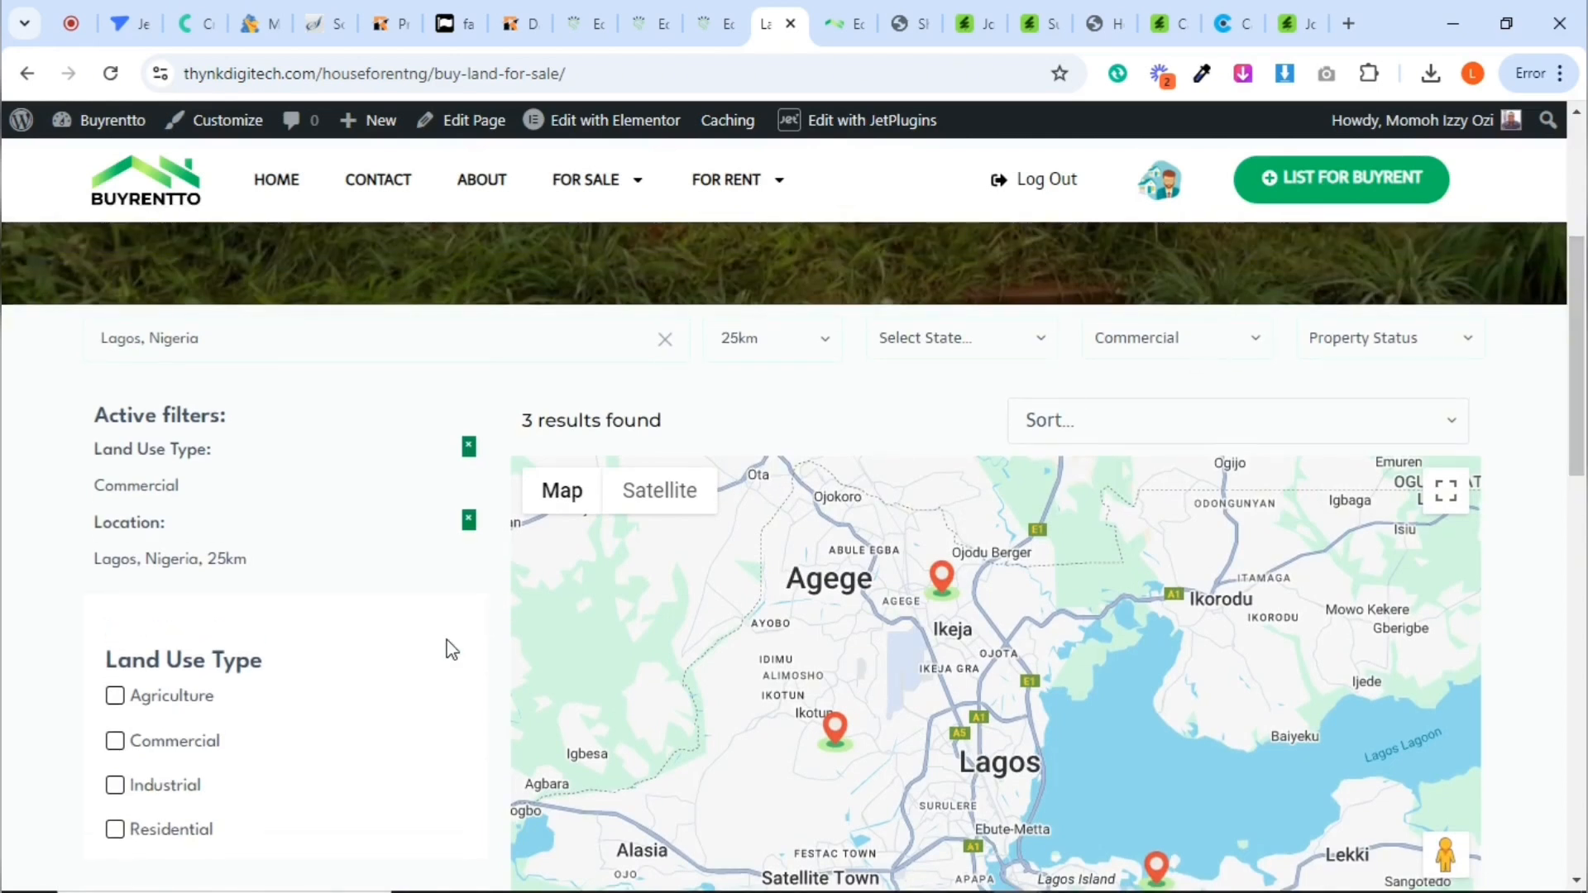
# Add Residential in the Land Use Type checkbox filter alongside the Commercial selection and review the active filters and listings
pyautogui.moveTo(1583, 370); pyautogui.dragTo(1583, 416)
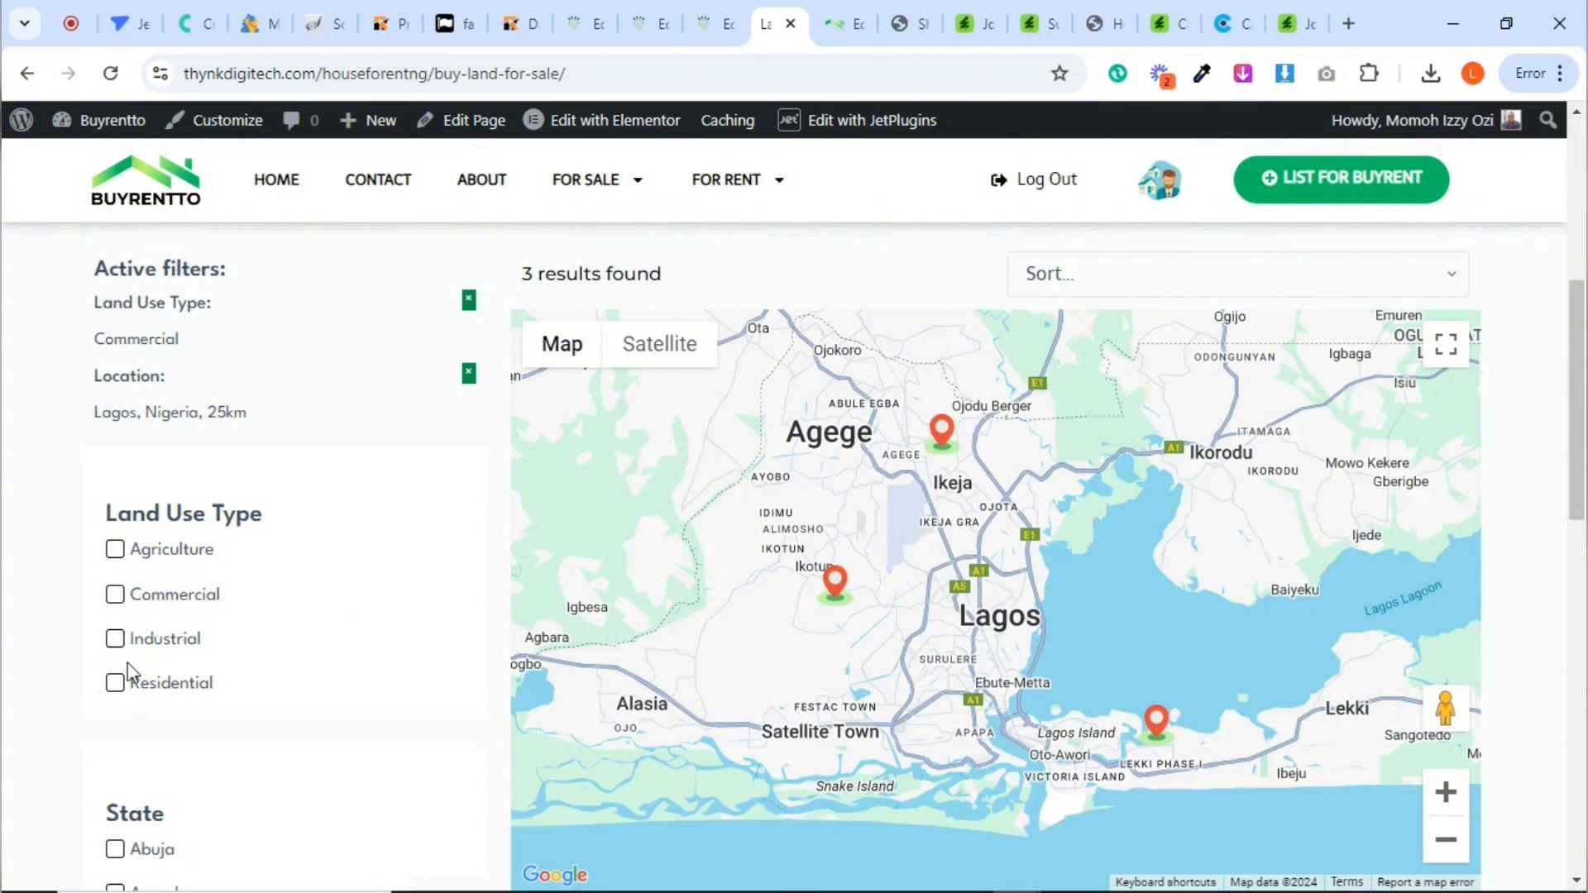
pyautogui.click(116, 686)
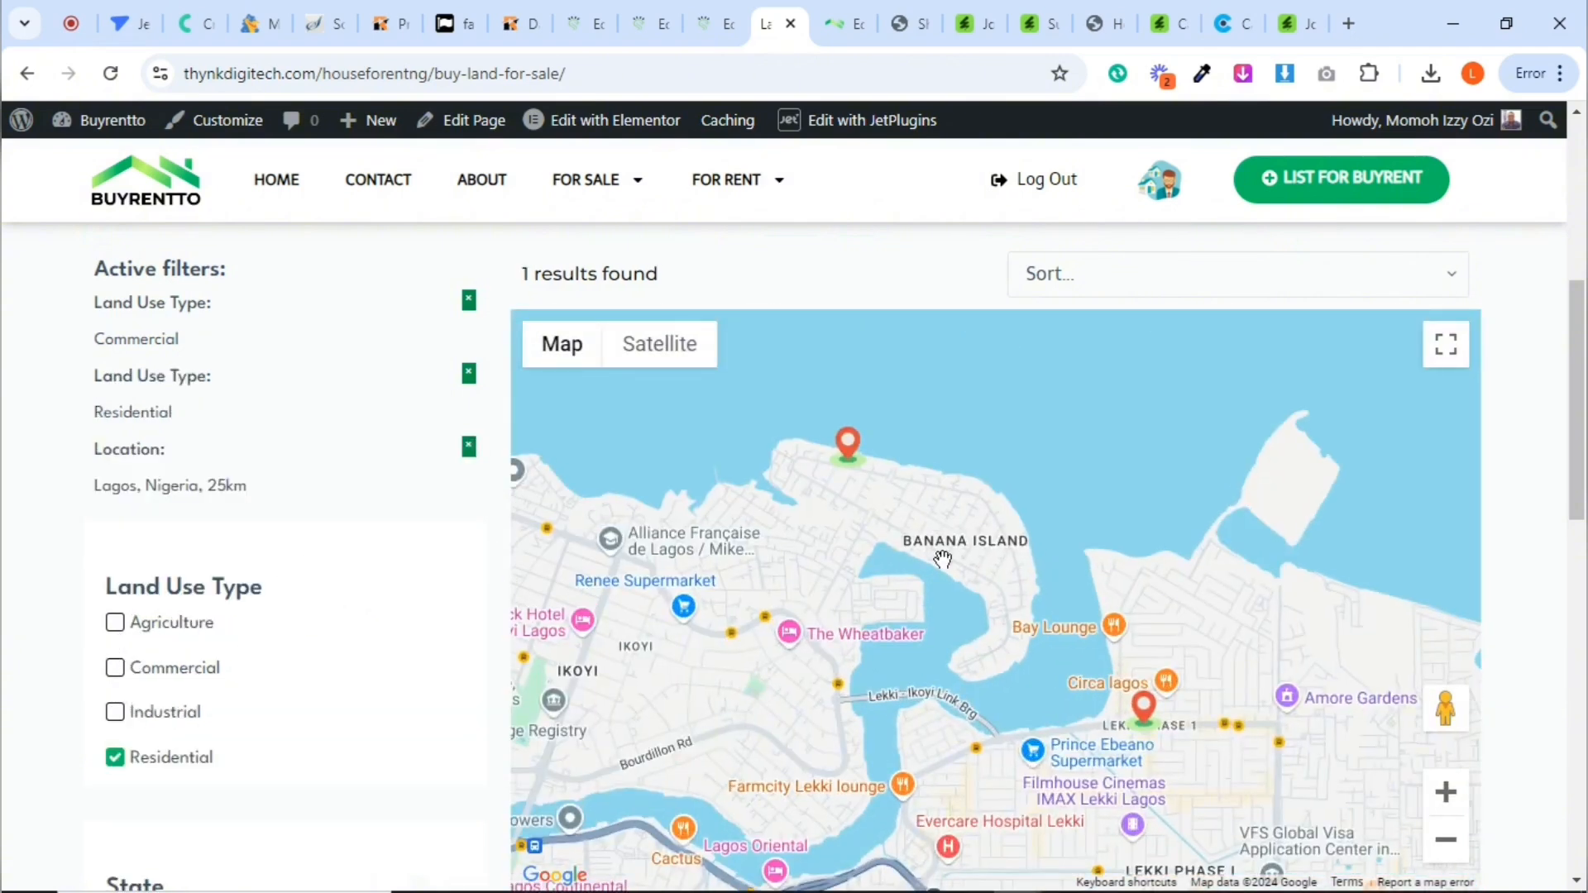
pyautogui.moveTo(1586, 325); pyautogui.dragTo(1560, 508)
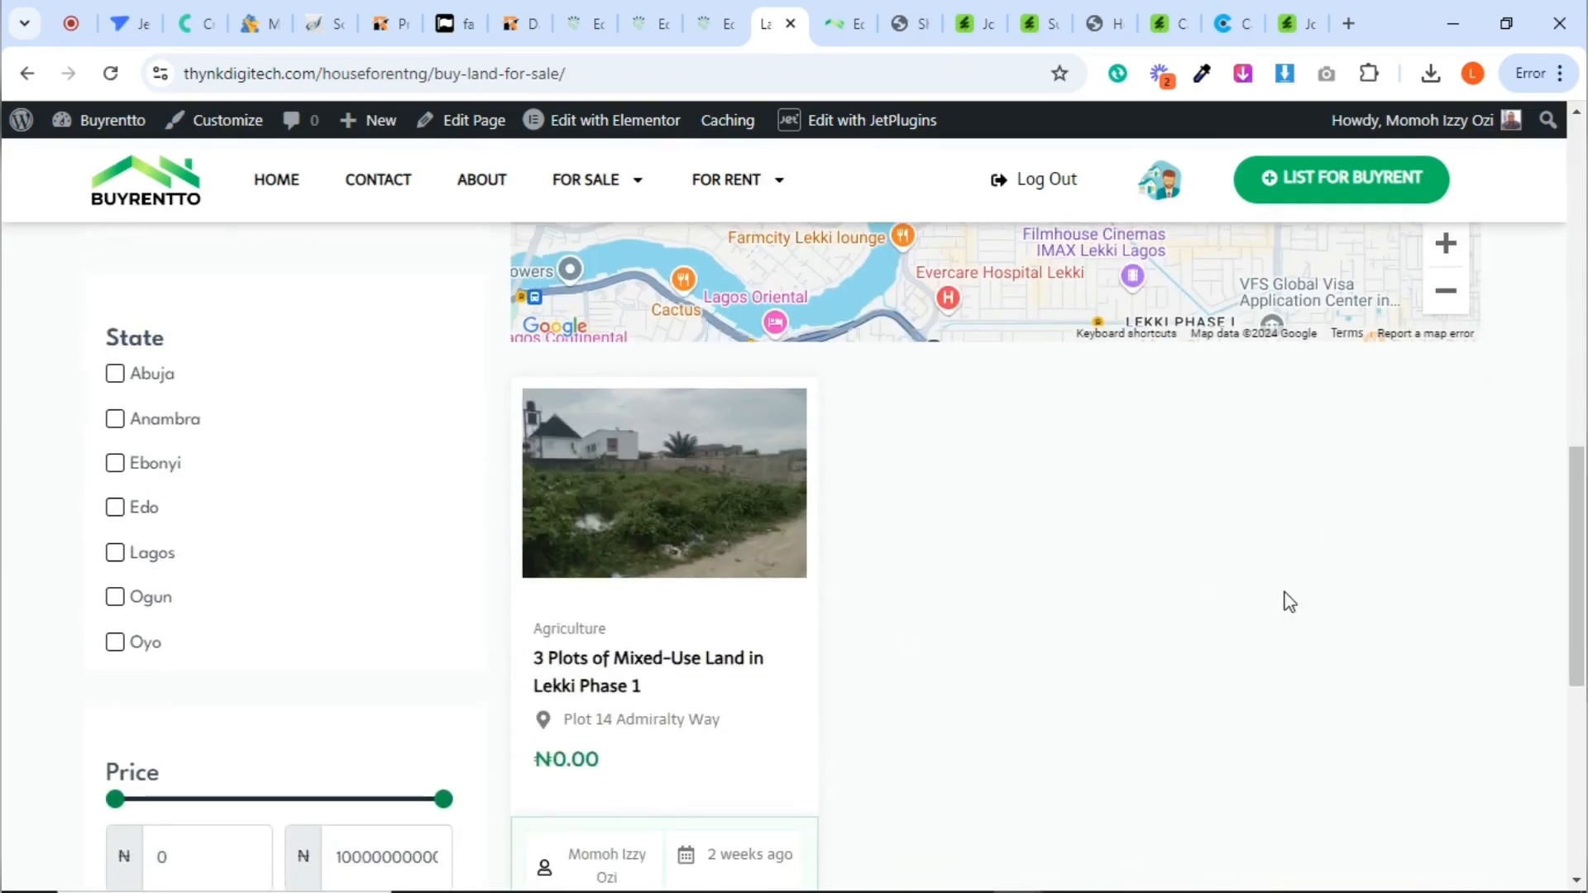
pyautogui.scroll(9, 1288, 601)
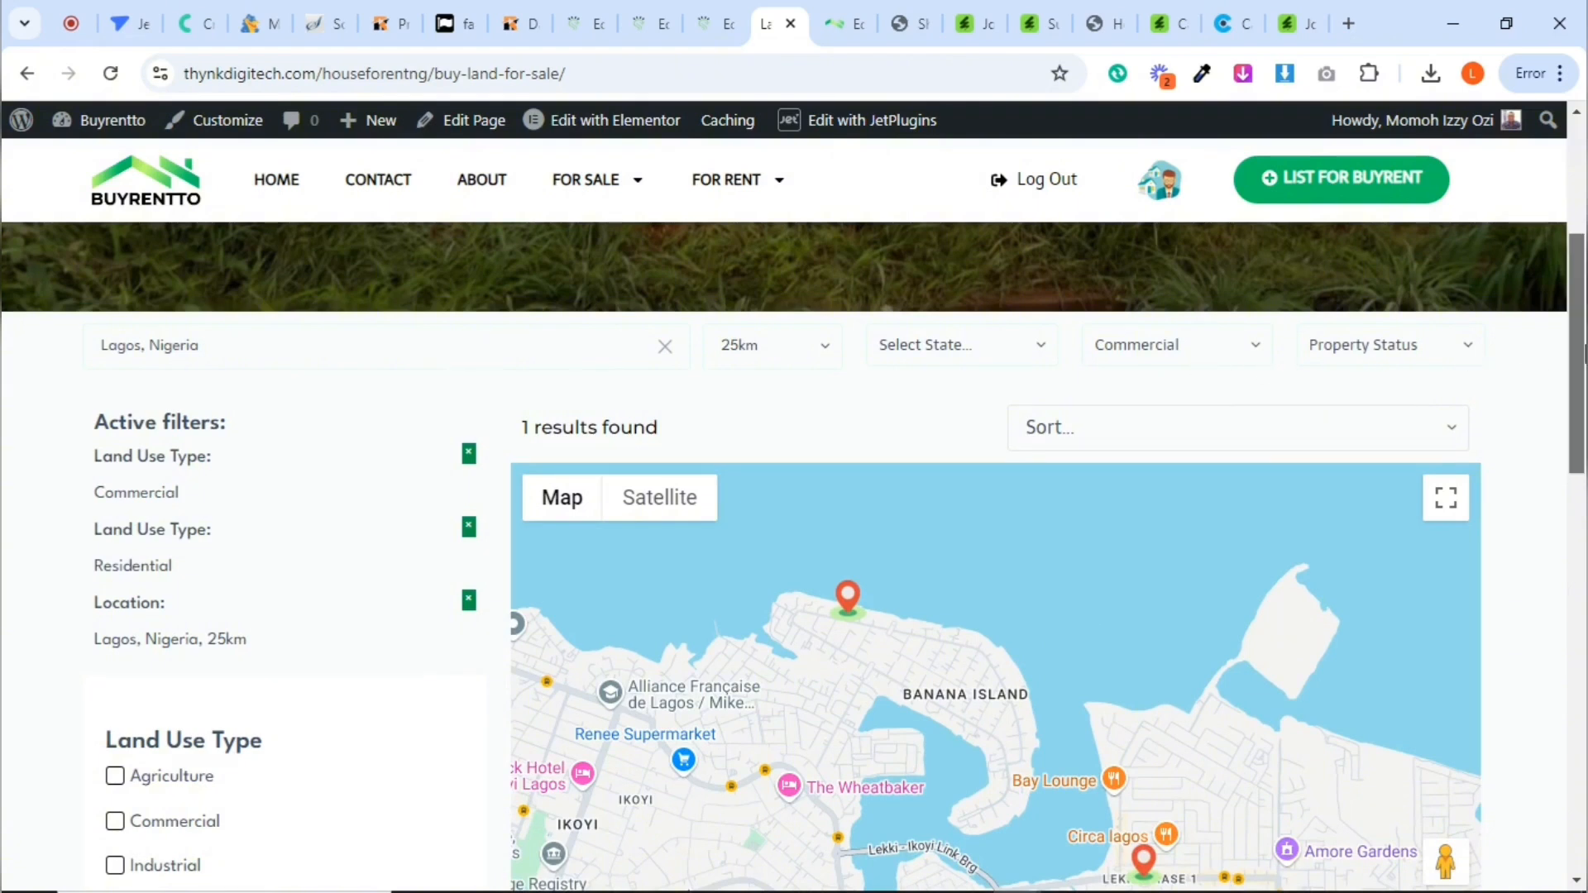
pyautogui.scroll(-3, 1378, 480)
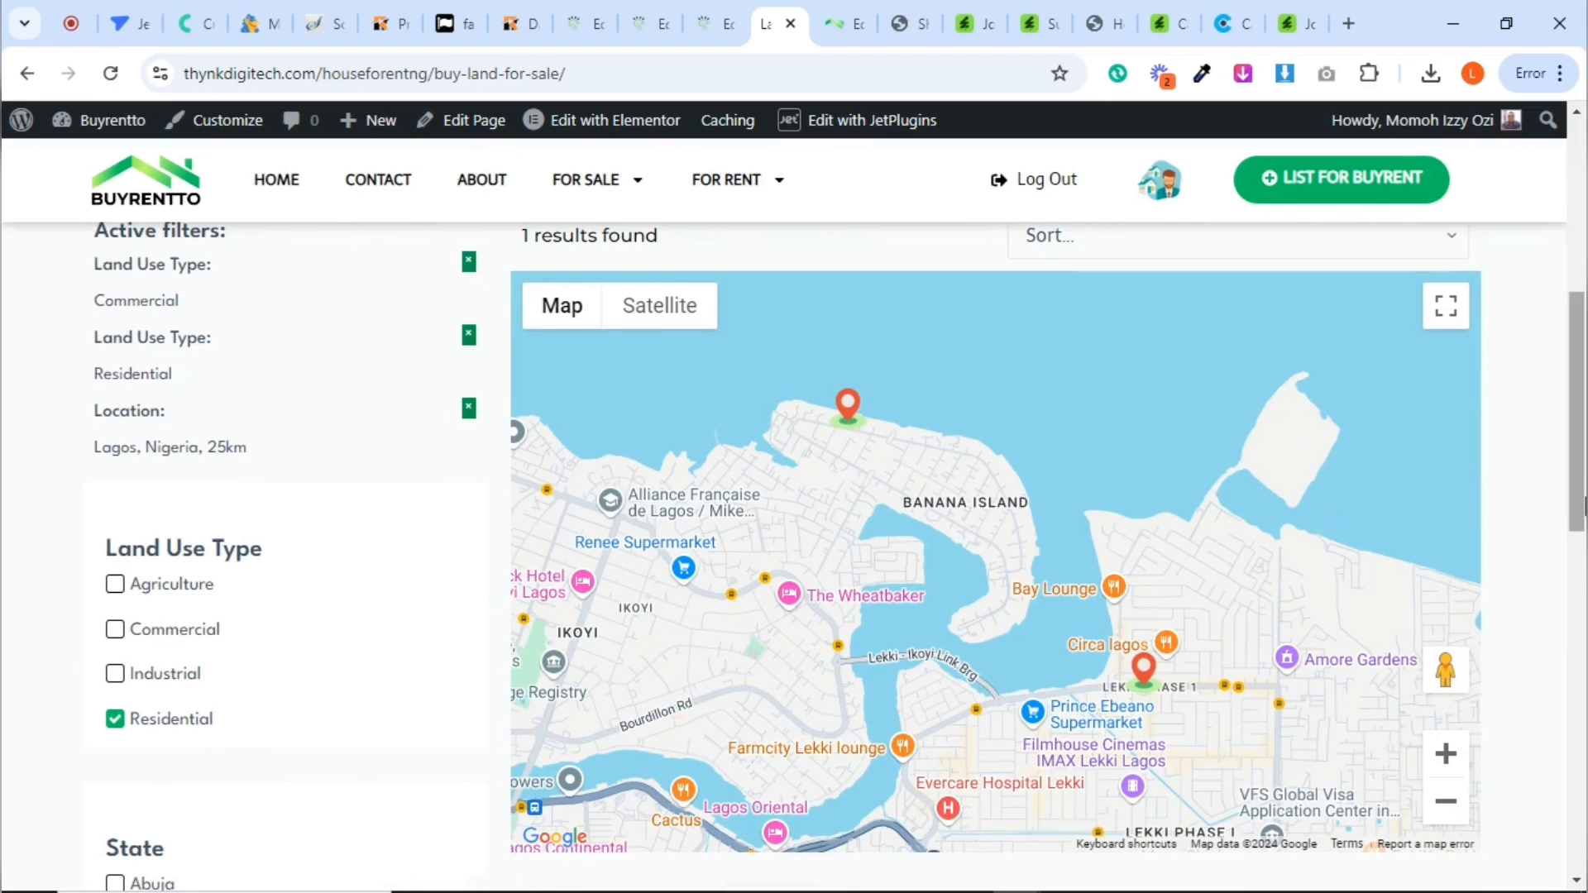
pyautogui.scroll(-3, 1332, 527)
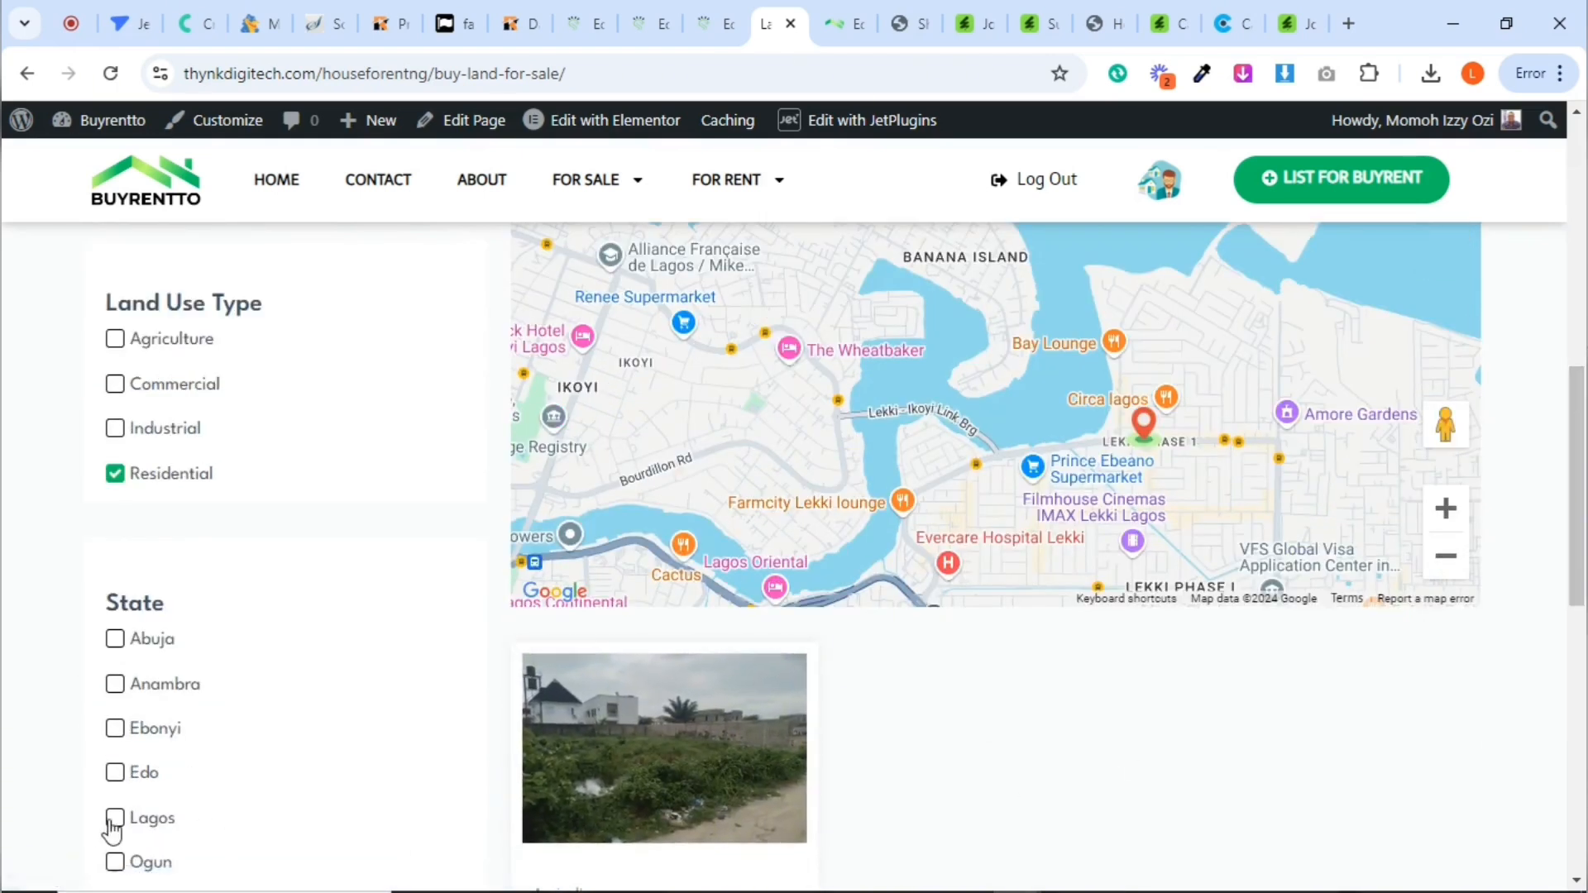
# Add Lagos in the State checkbox filter and review the active filters, matching listing and map markers
pyautogui.click(116, 819)
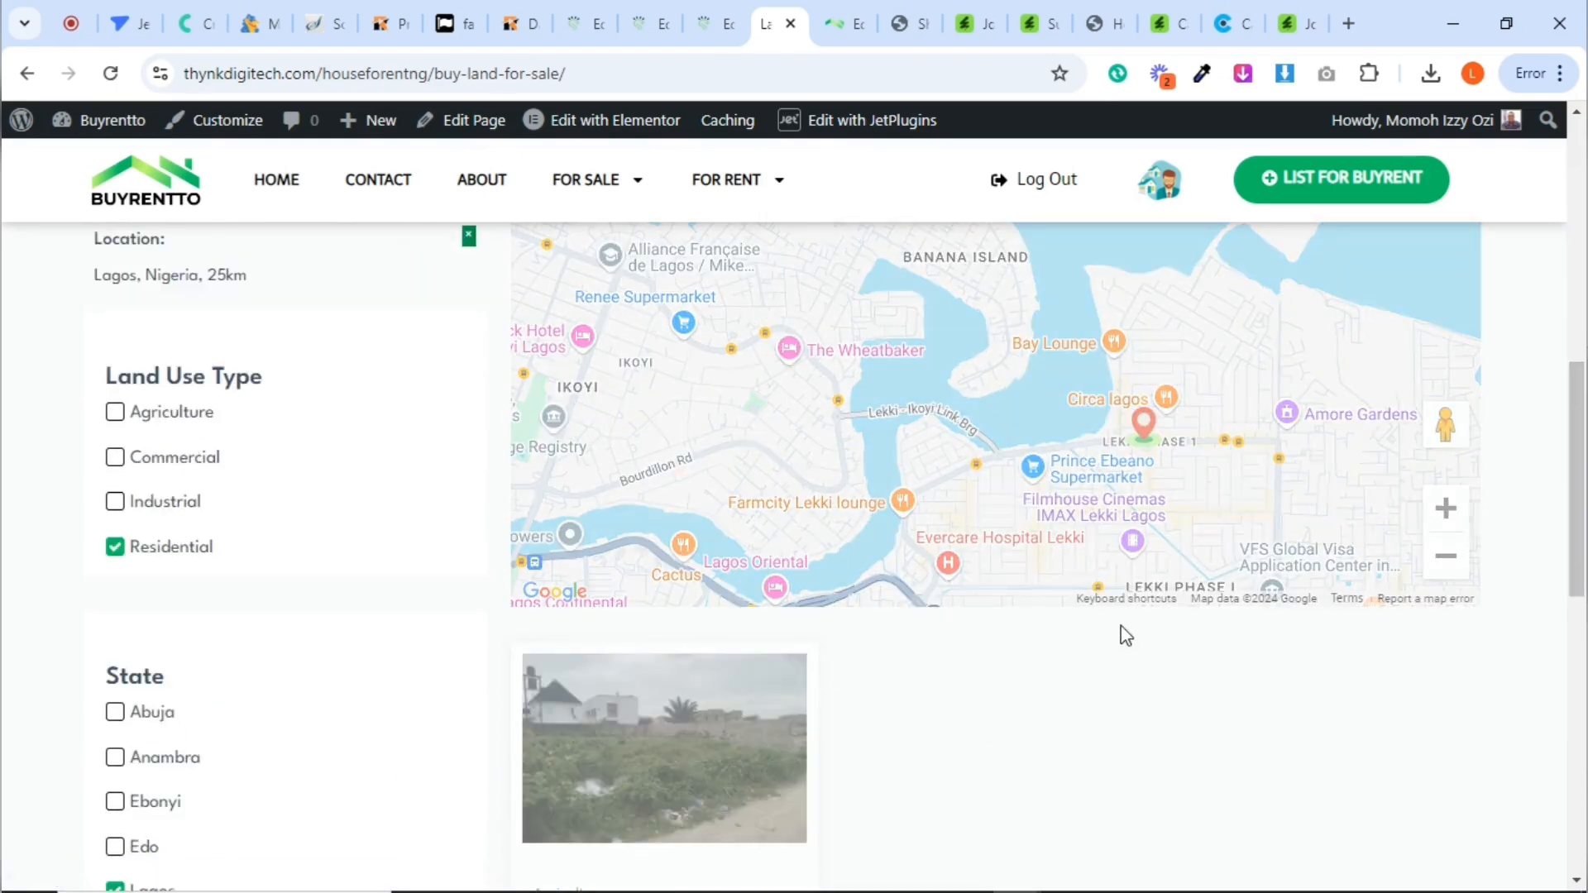
pyautogui.scroll(-1, 1583, 541)
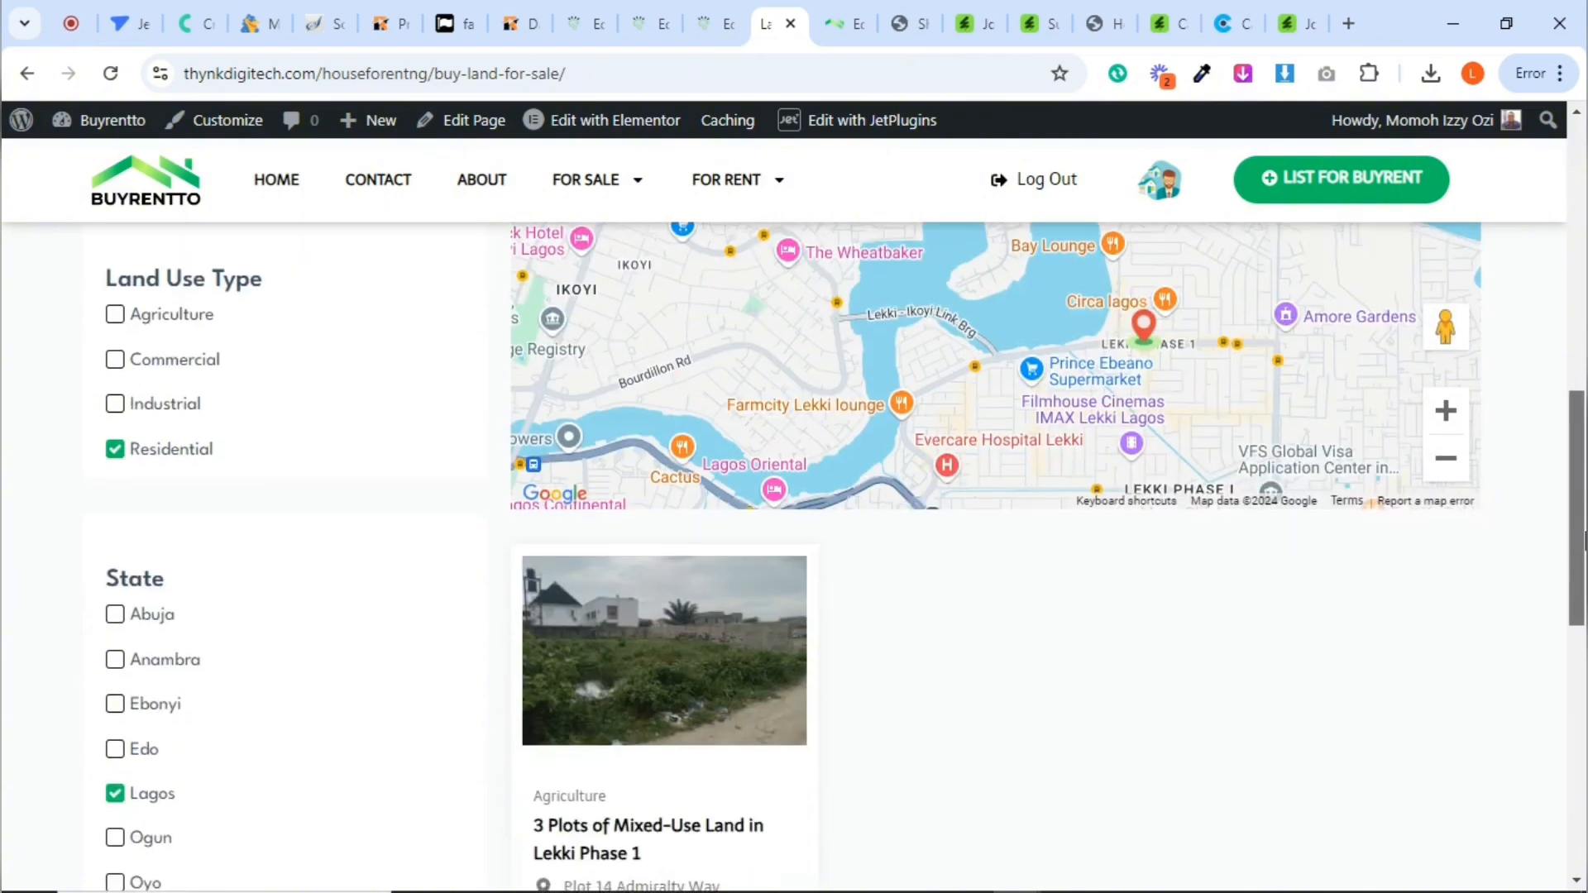
pyautogui.scroll(-1, 1584, 541)
pyautogui.scroll(6, 1578, 389)
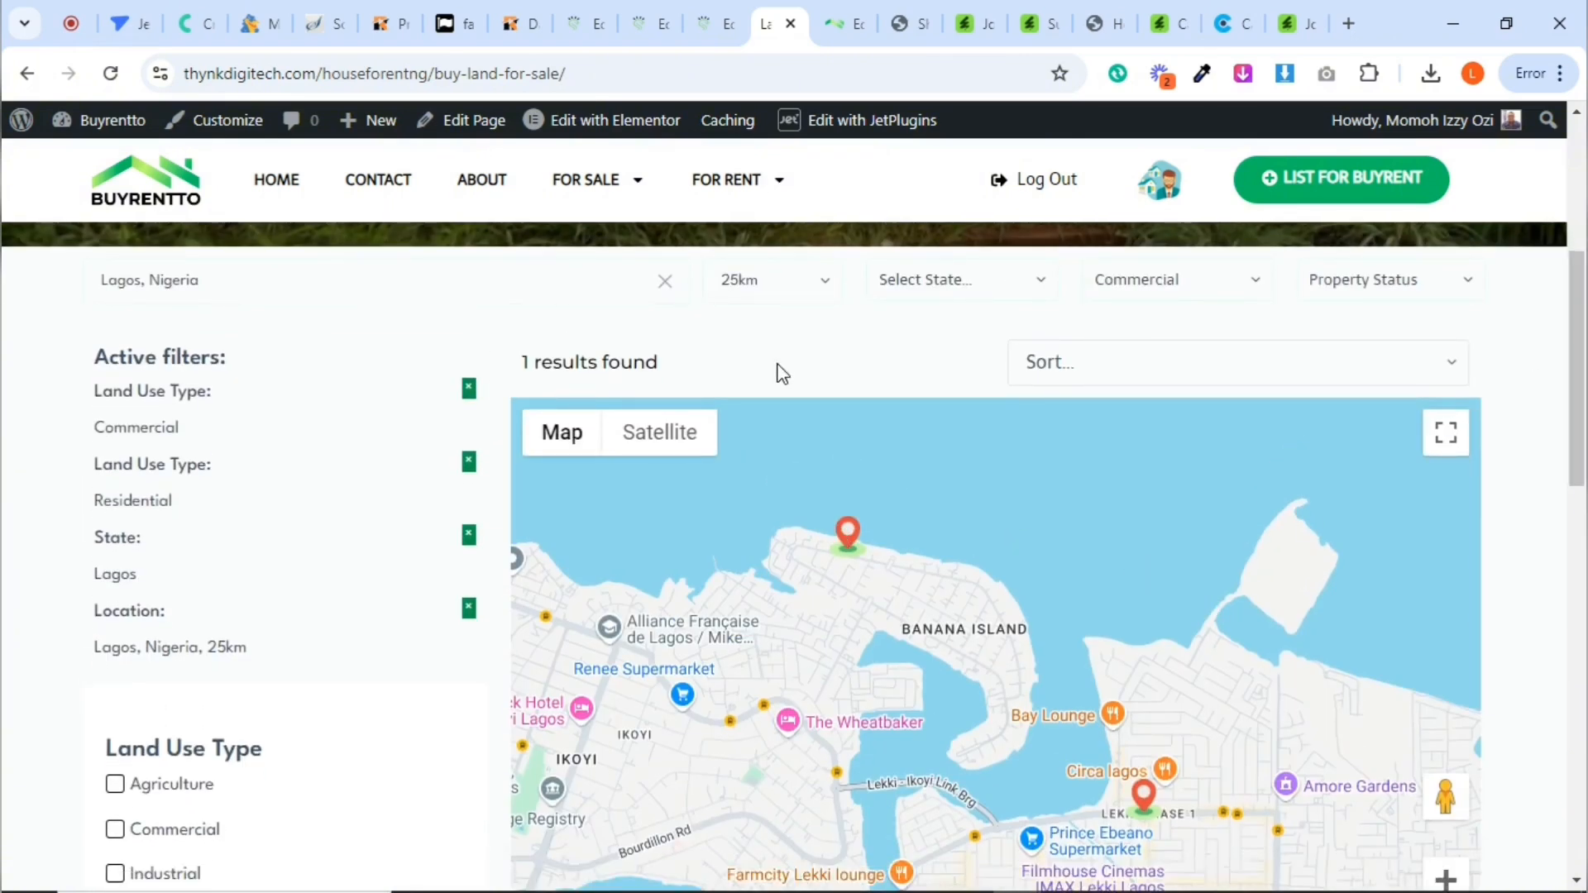
pyautogui.scroll(1, 1581, 330)
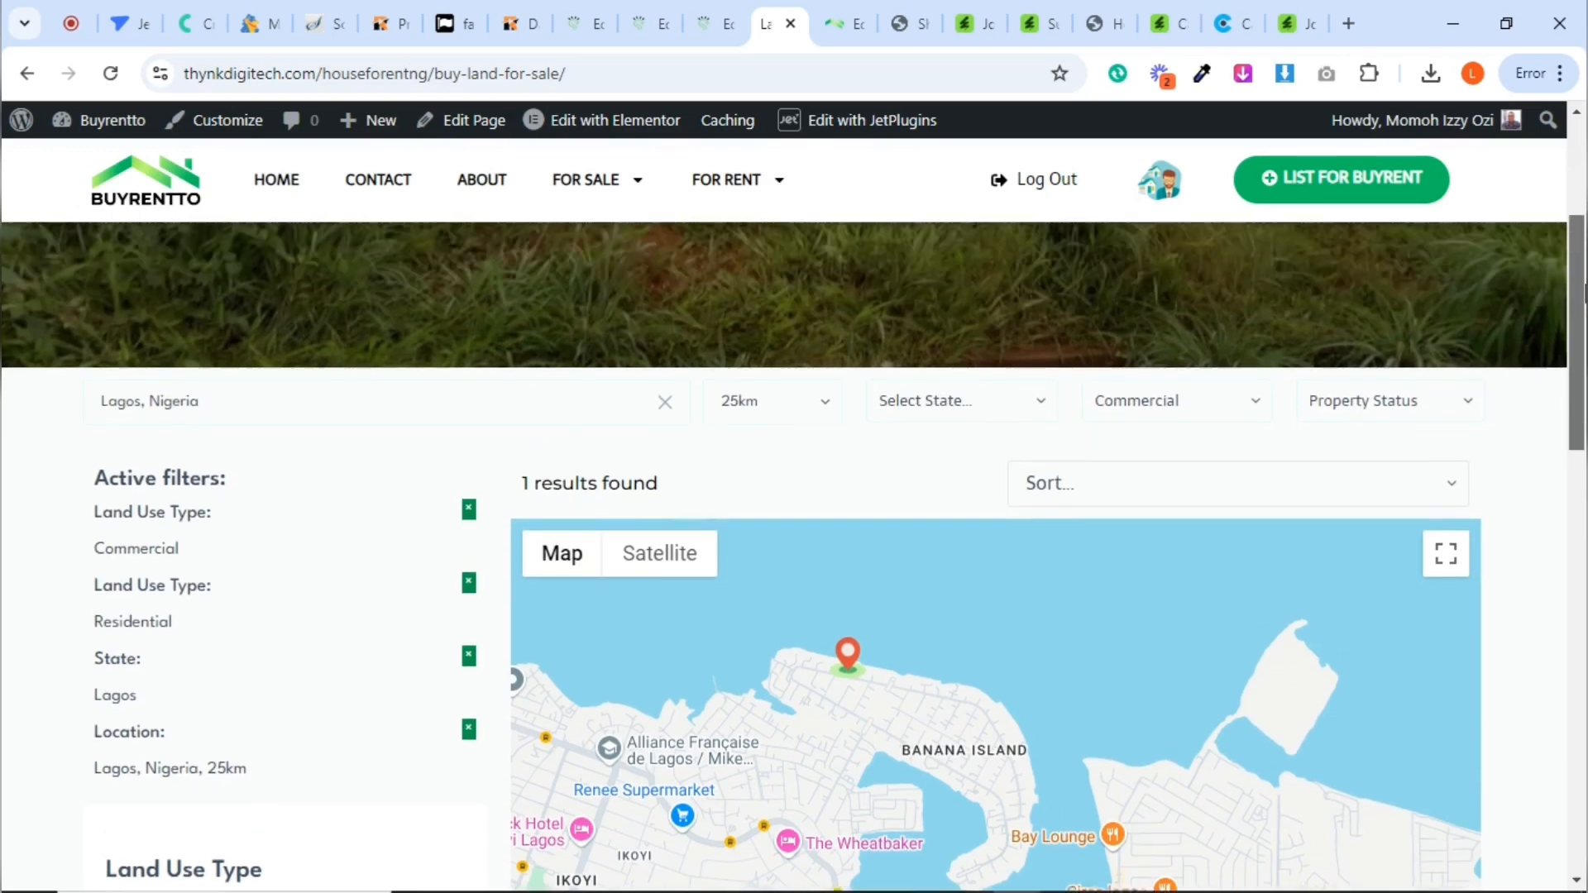
pyautogui.moveTo(1584, 291); pyautogui.dragTo(1583, 327)
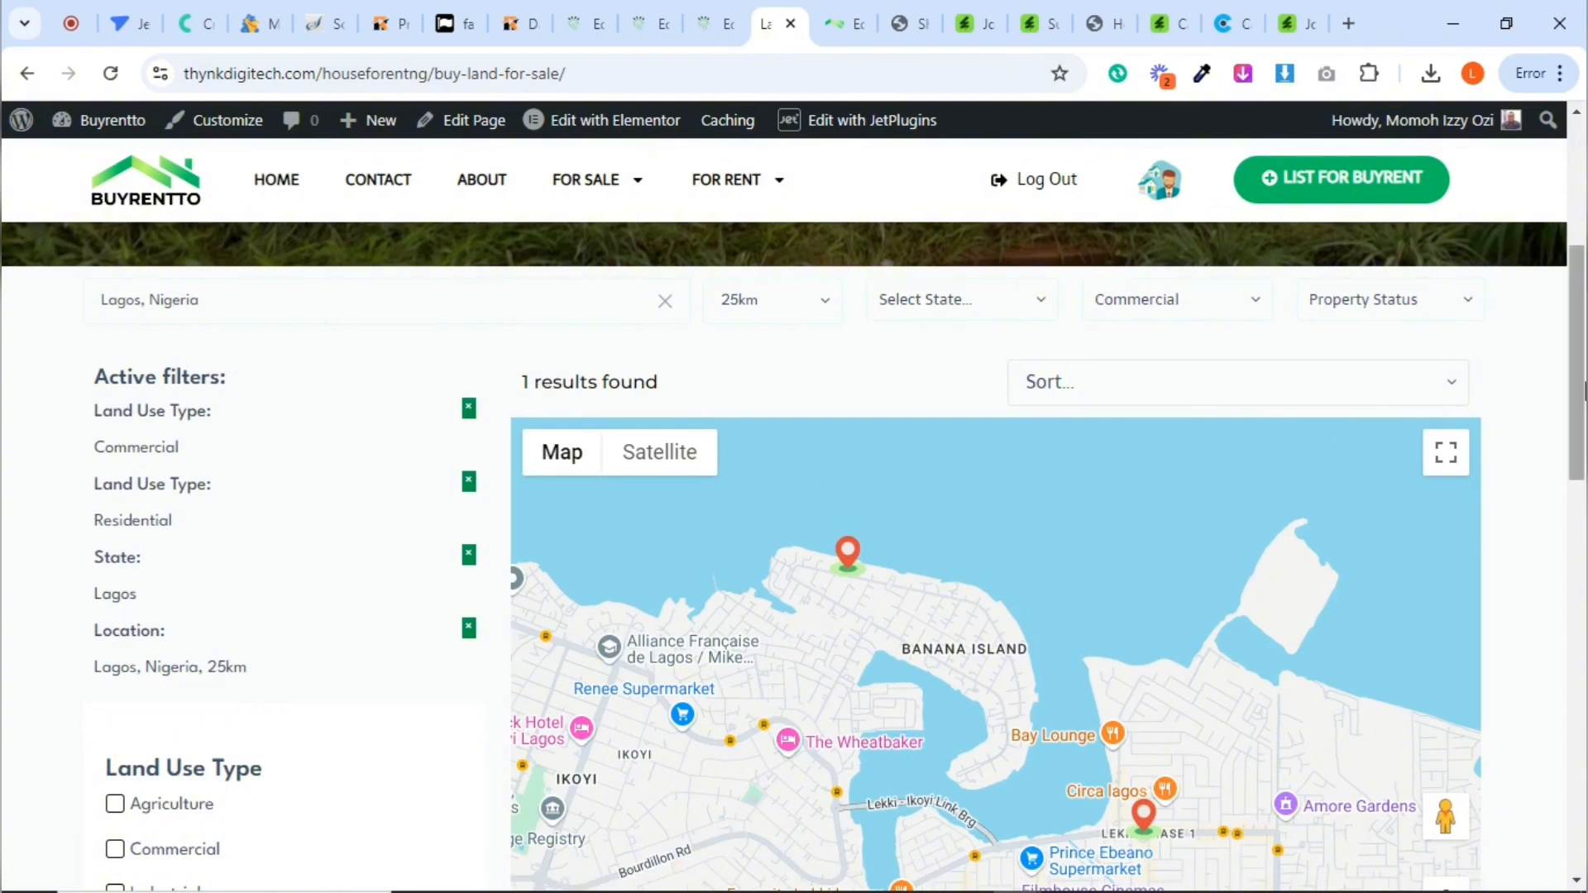
pyautogui.moveTo(1582, 390); pyautogui.dragTo(1583, 581)
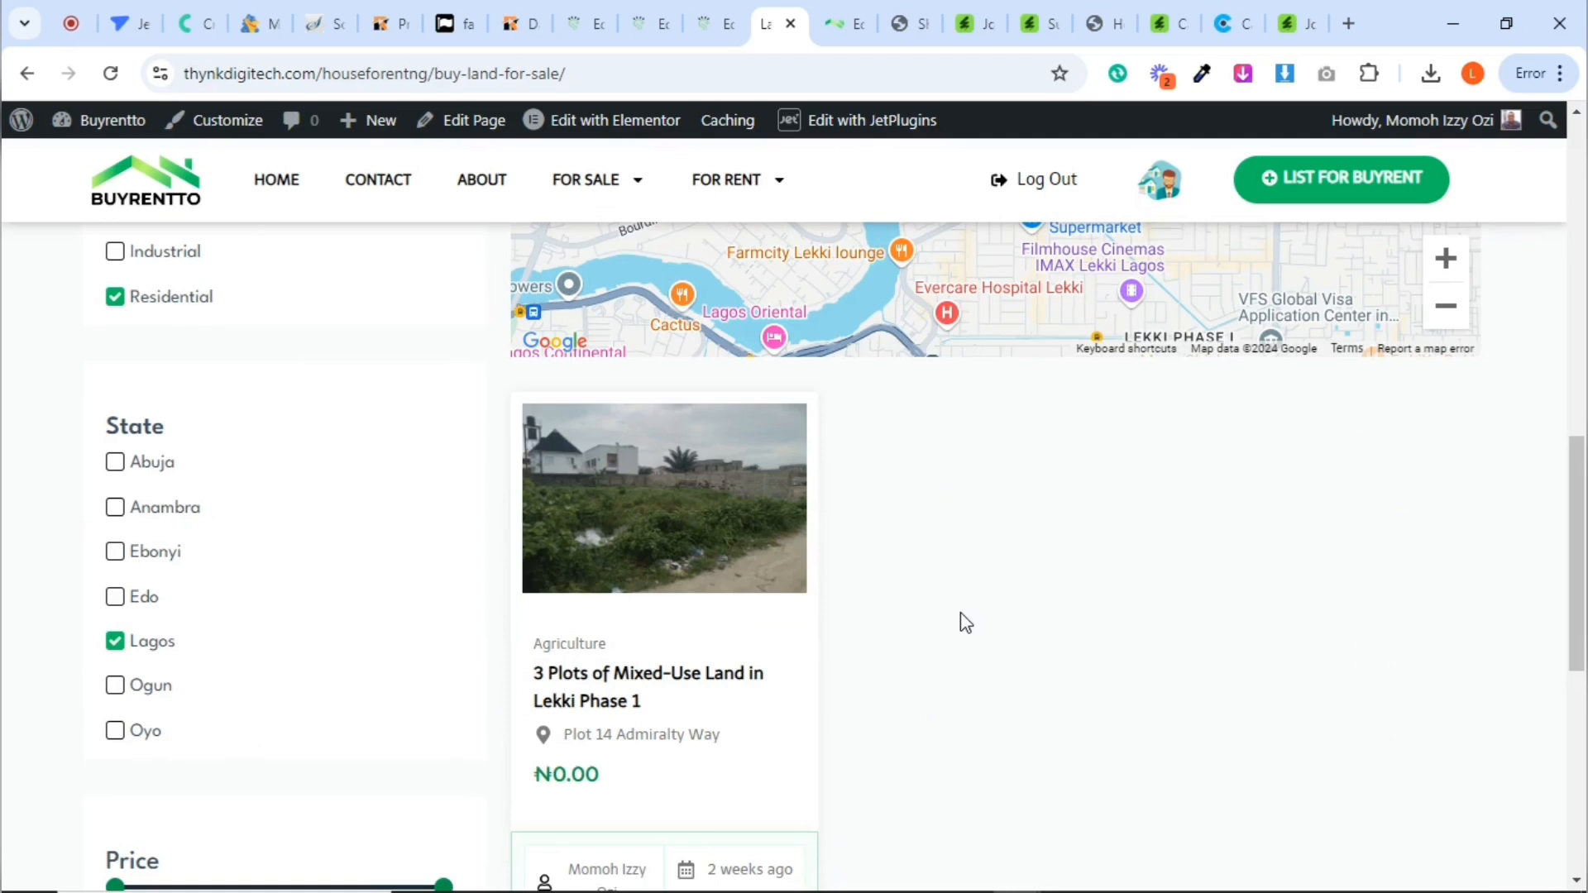
pyautogui.moveTo(1583, 604); pyautogui.dragTo(1554, 441)
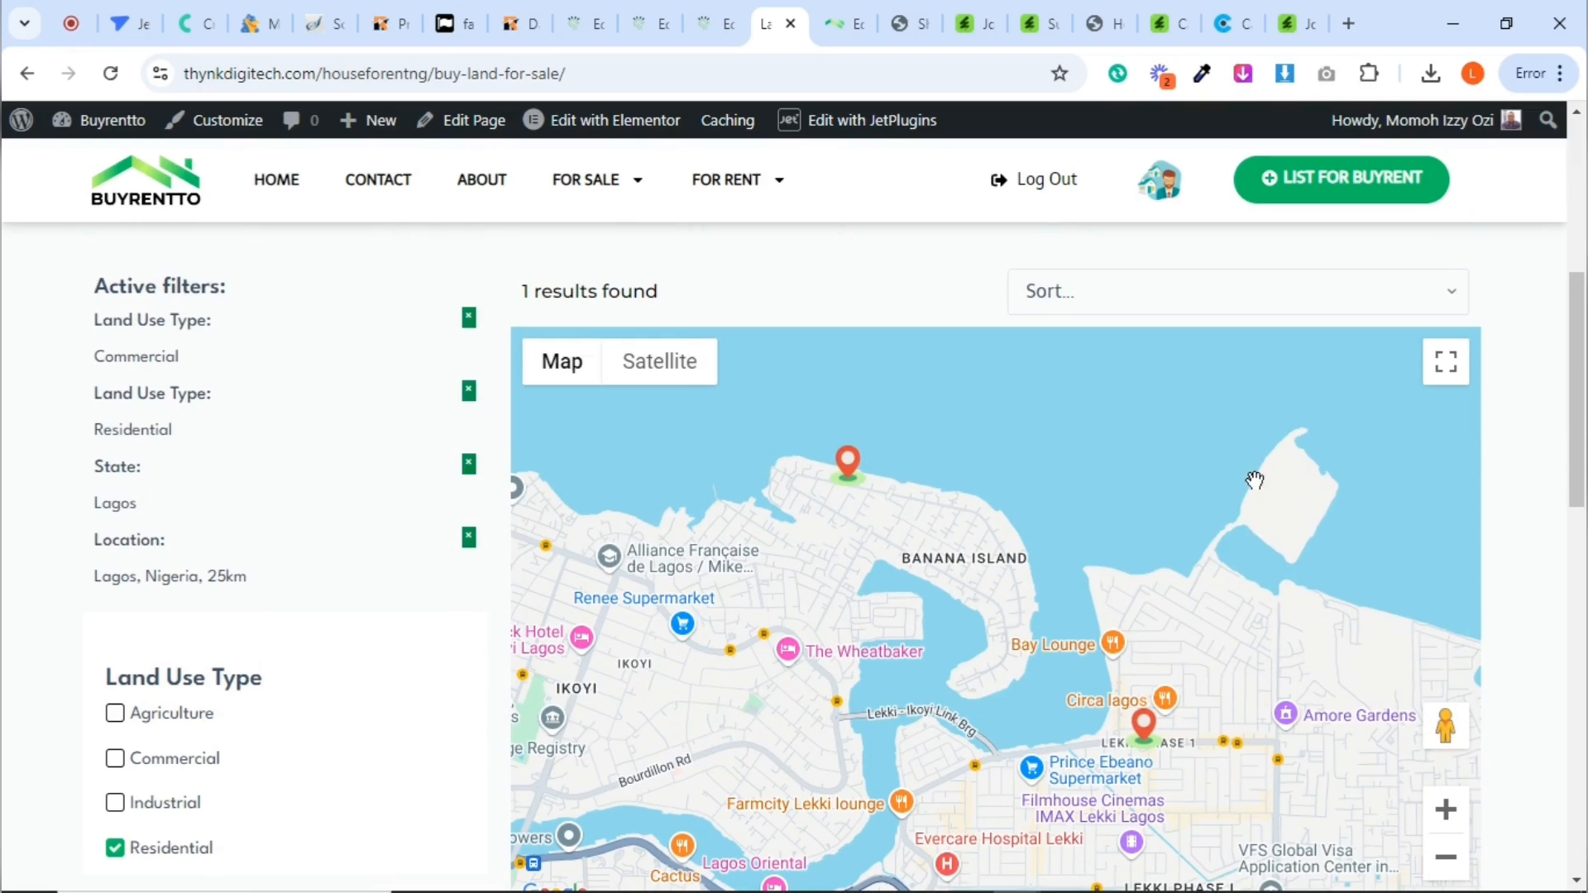
pyautogui.moveTo(1576, 447); pyautogui.dragTo(1571, 329)
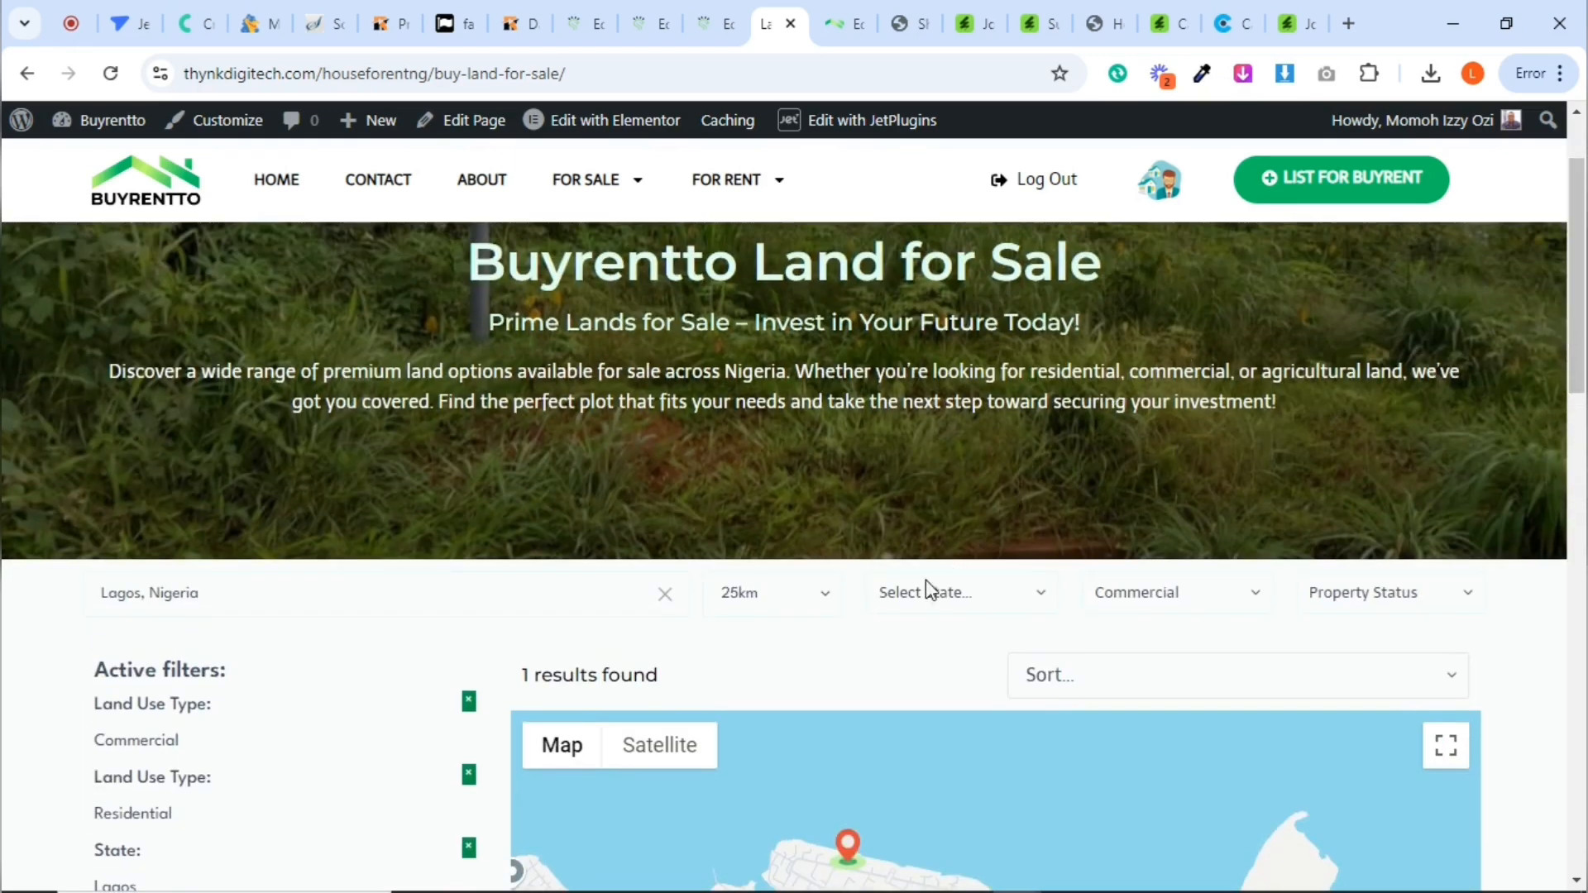